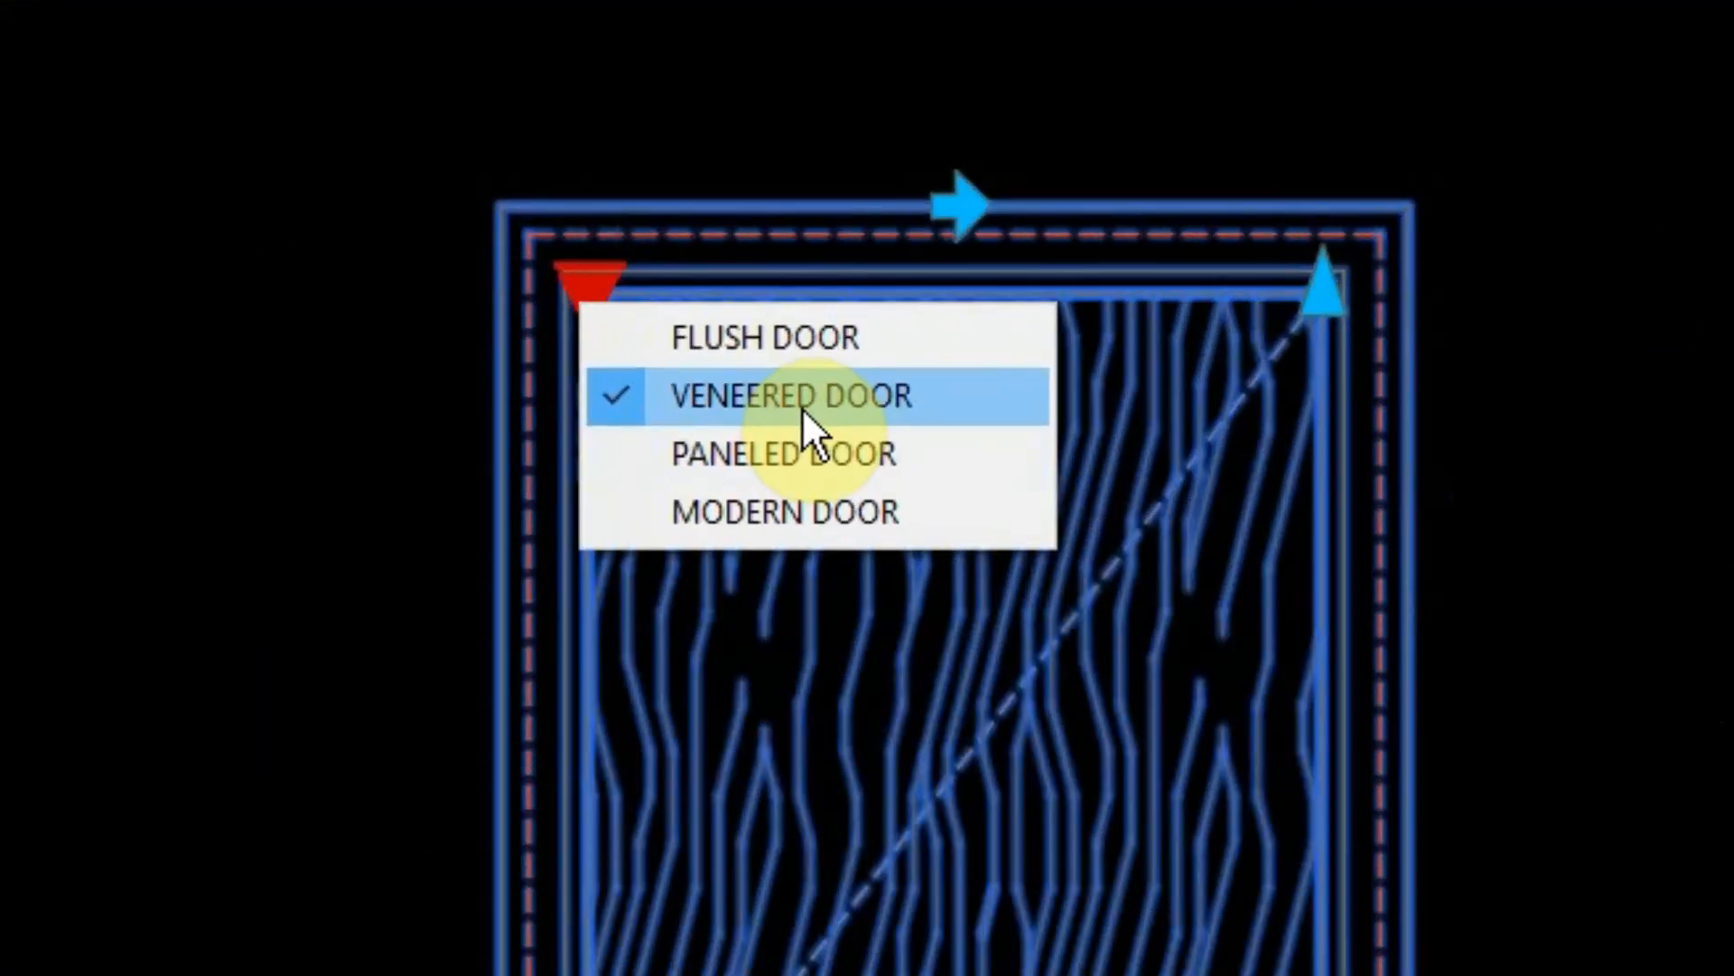
- Switch the second door block's visibility state to FLUSH DOOR and deselect it
left_click(735, 332)
scroll(964, 573, "down", 4)
scroll(956, 666, "up", 3)
key("Escape")
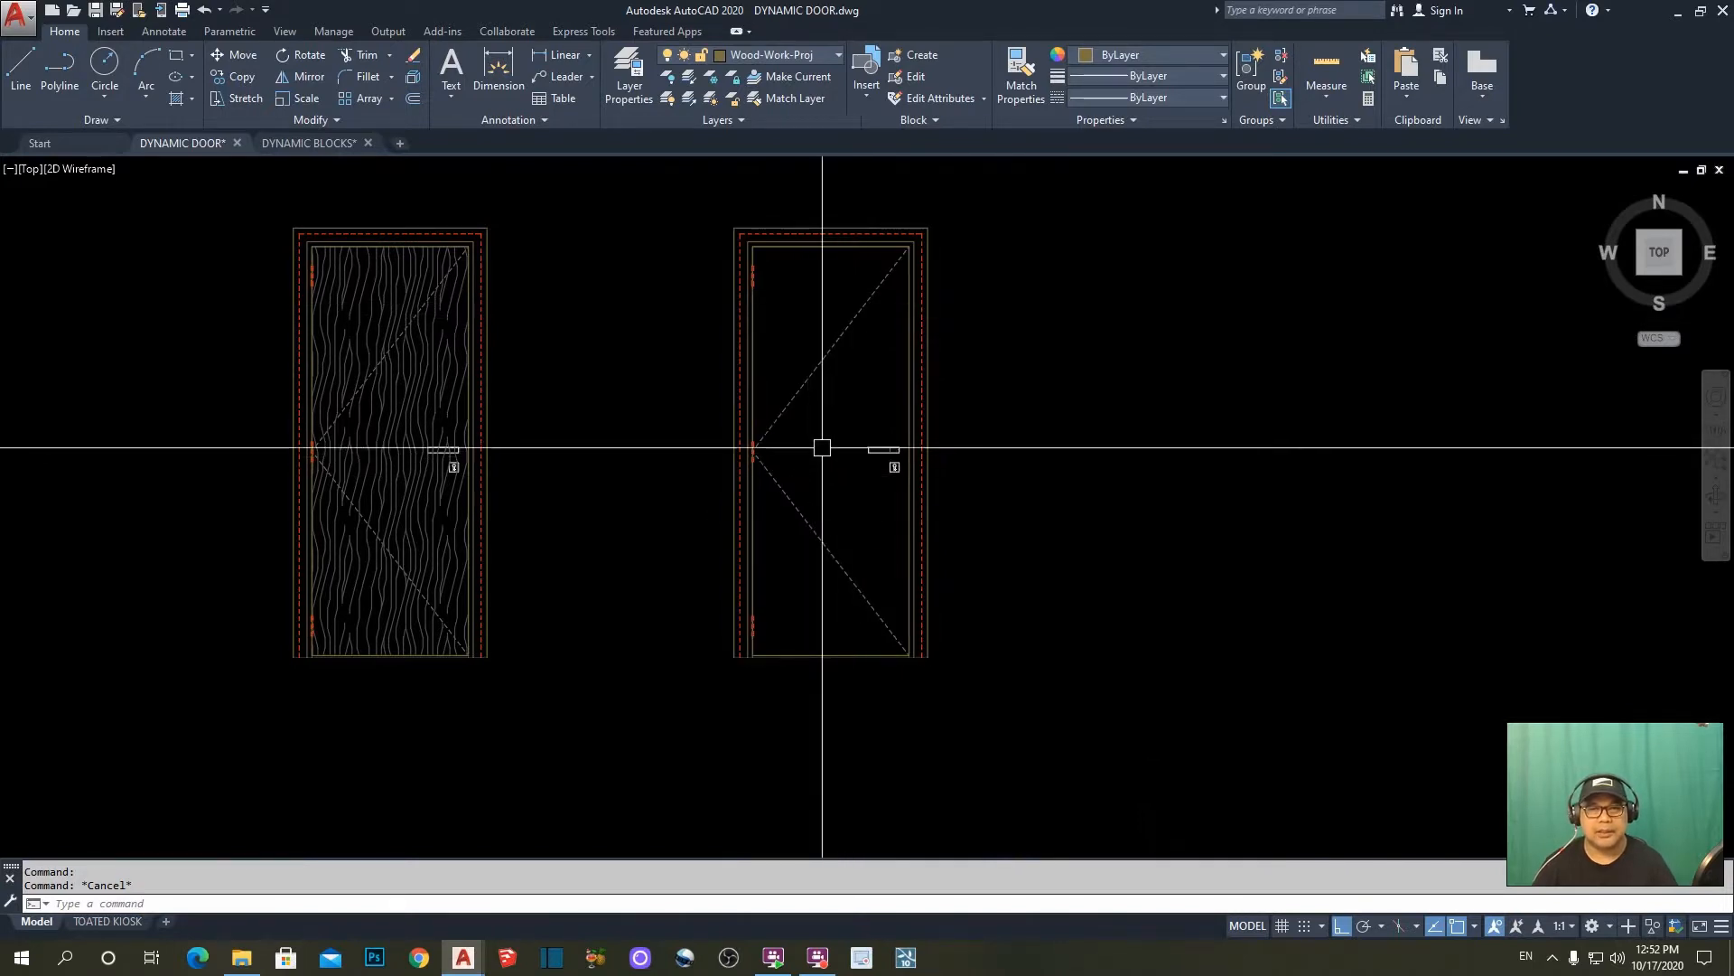
- Change the flush door block to the VENEERED DOOR visibility state and view its wood-grain front
mouse_move(839, 374)
middle_mouse_down()
mouse_move(871, 414)
mouse_move(929, 407)
mouse_move(881, 398)
middle_mouse_up()
left_click(806, 261)
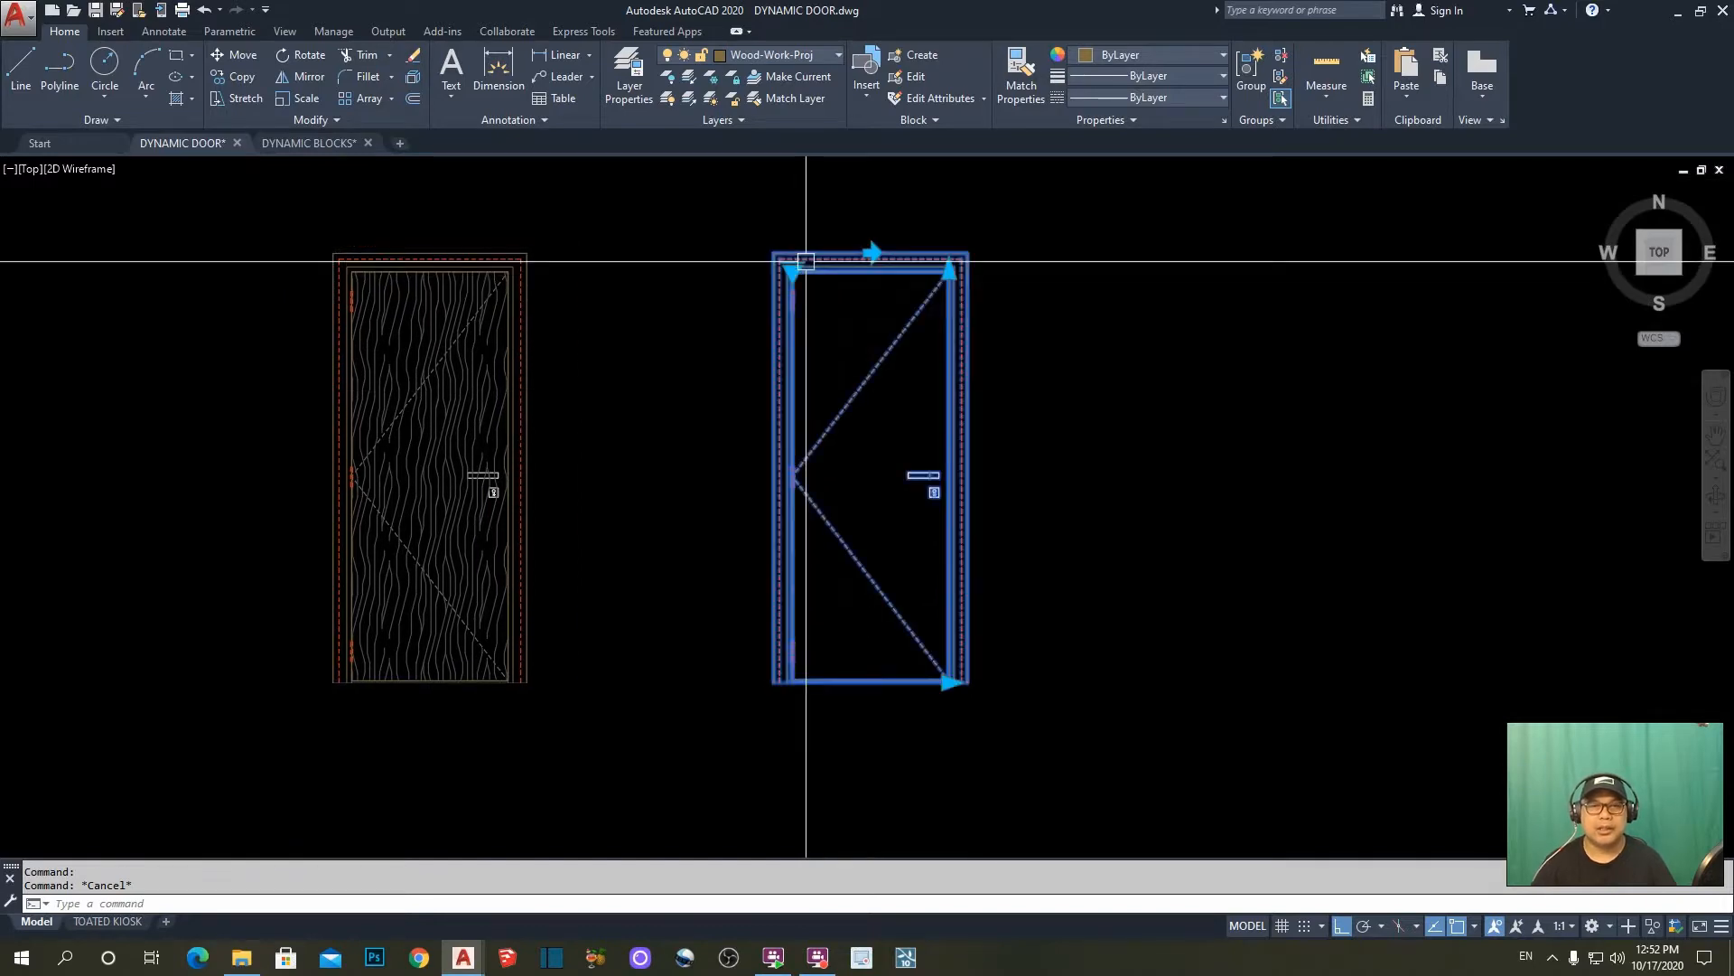
left_click(792, 271)
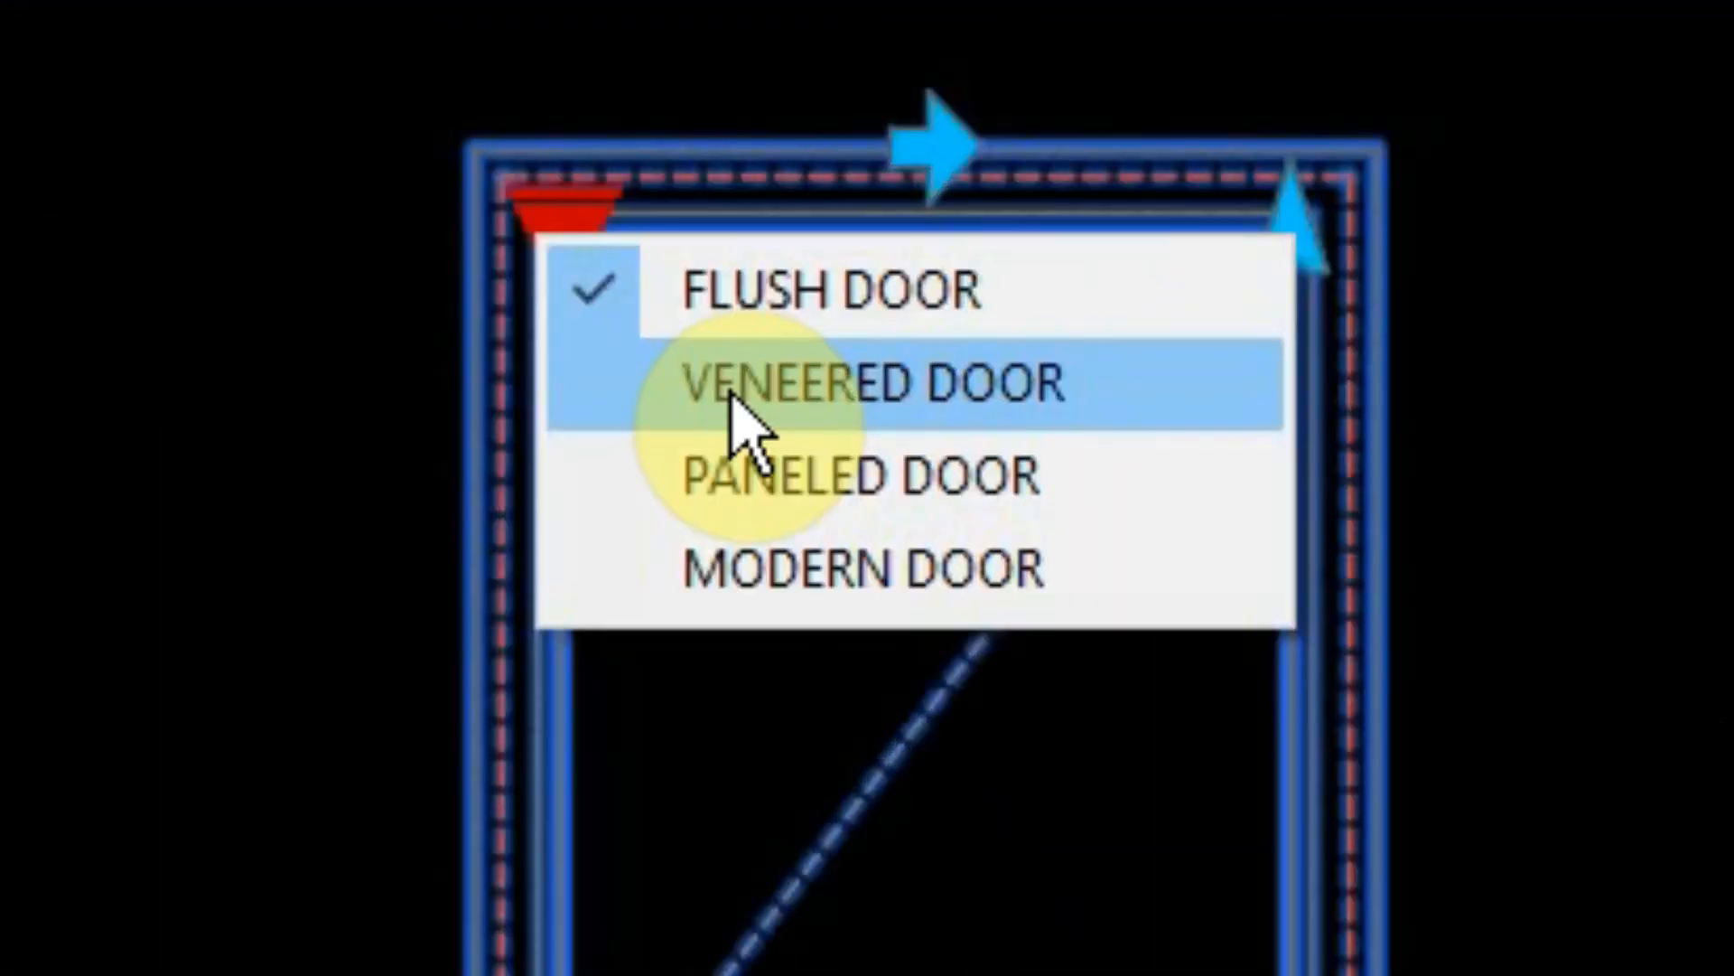
left_click(767, 365)
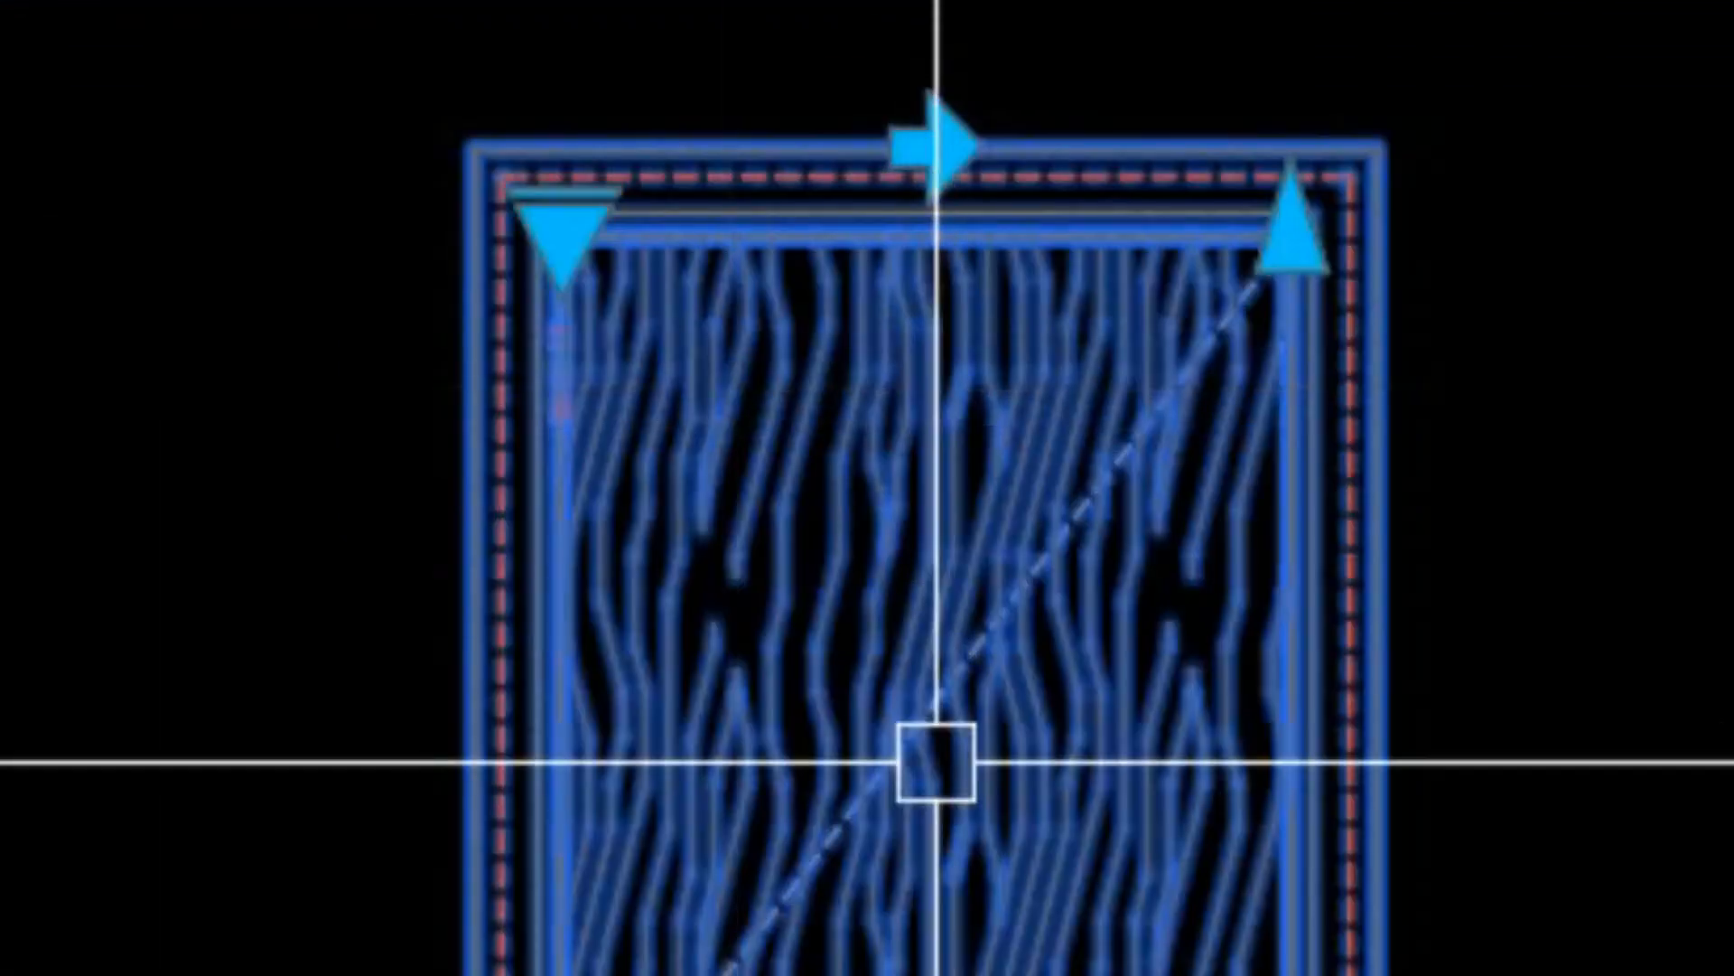
key("Escape")
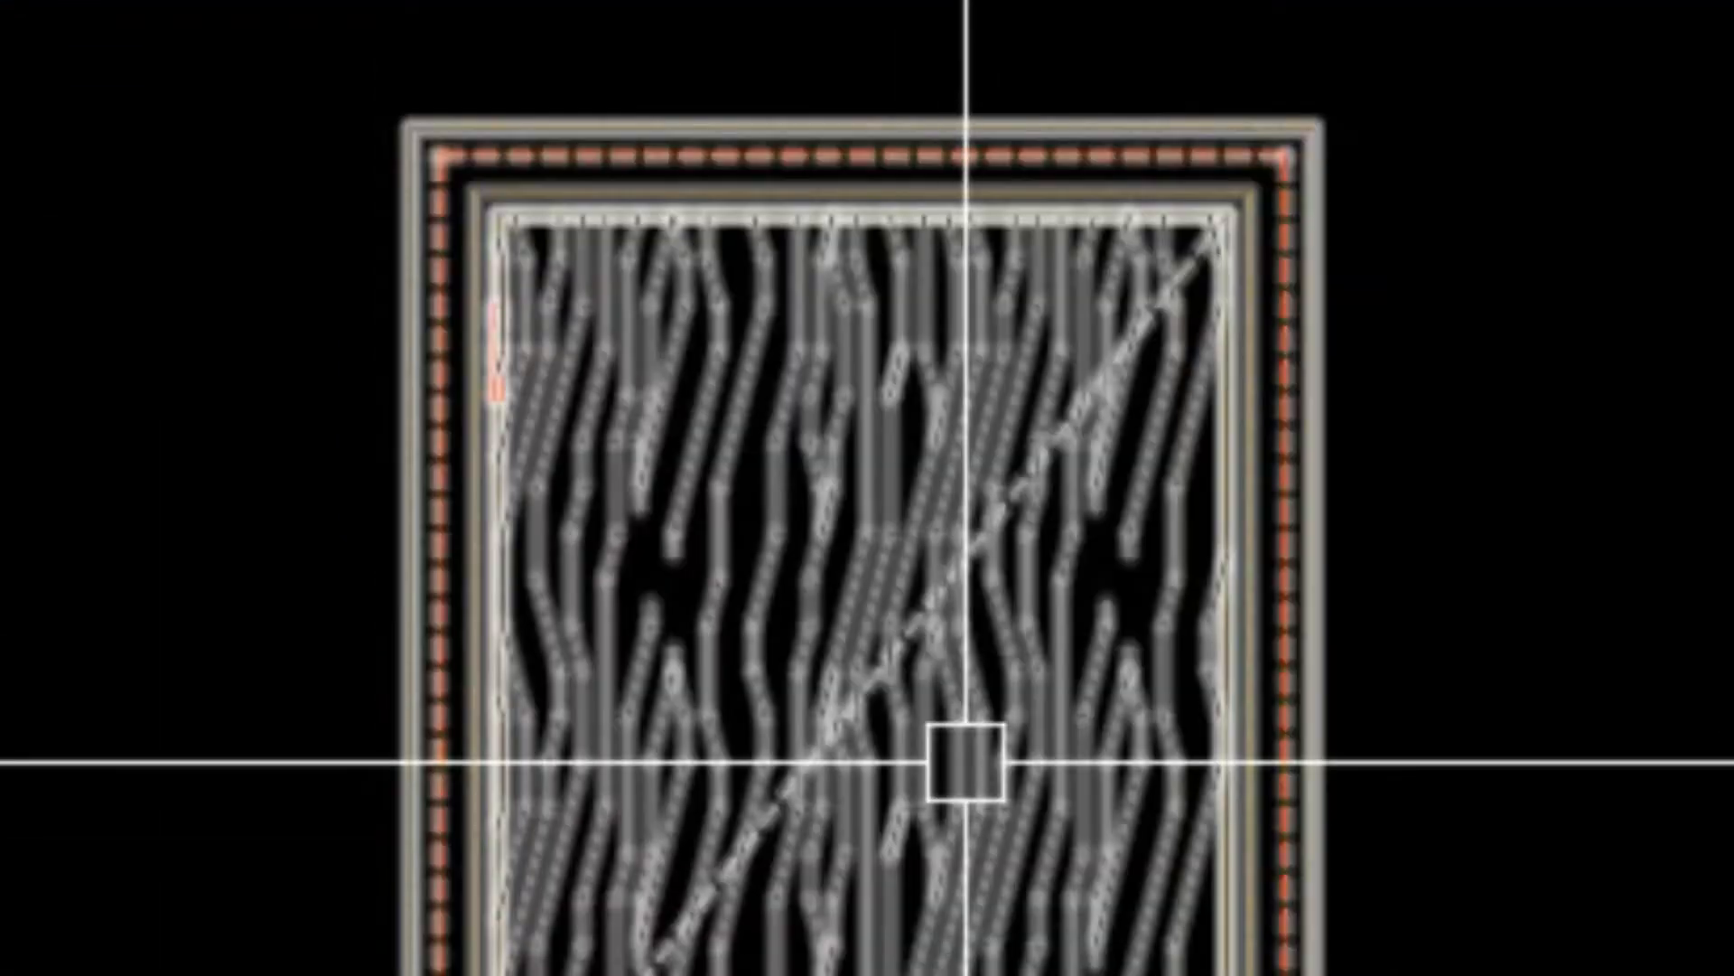
scroll(813, 789, "up", 2)
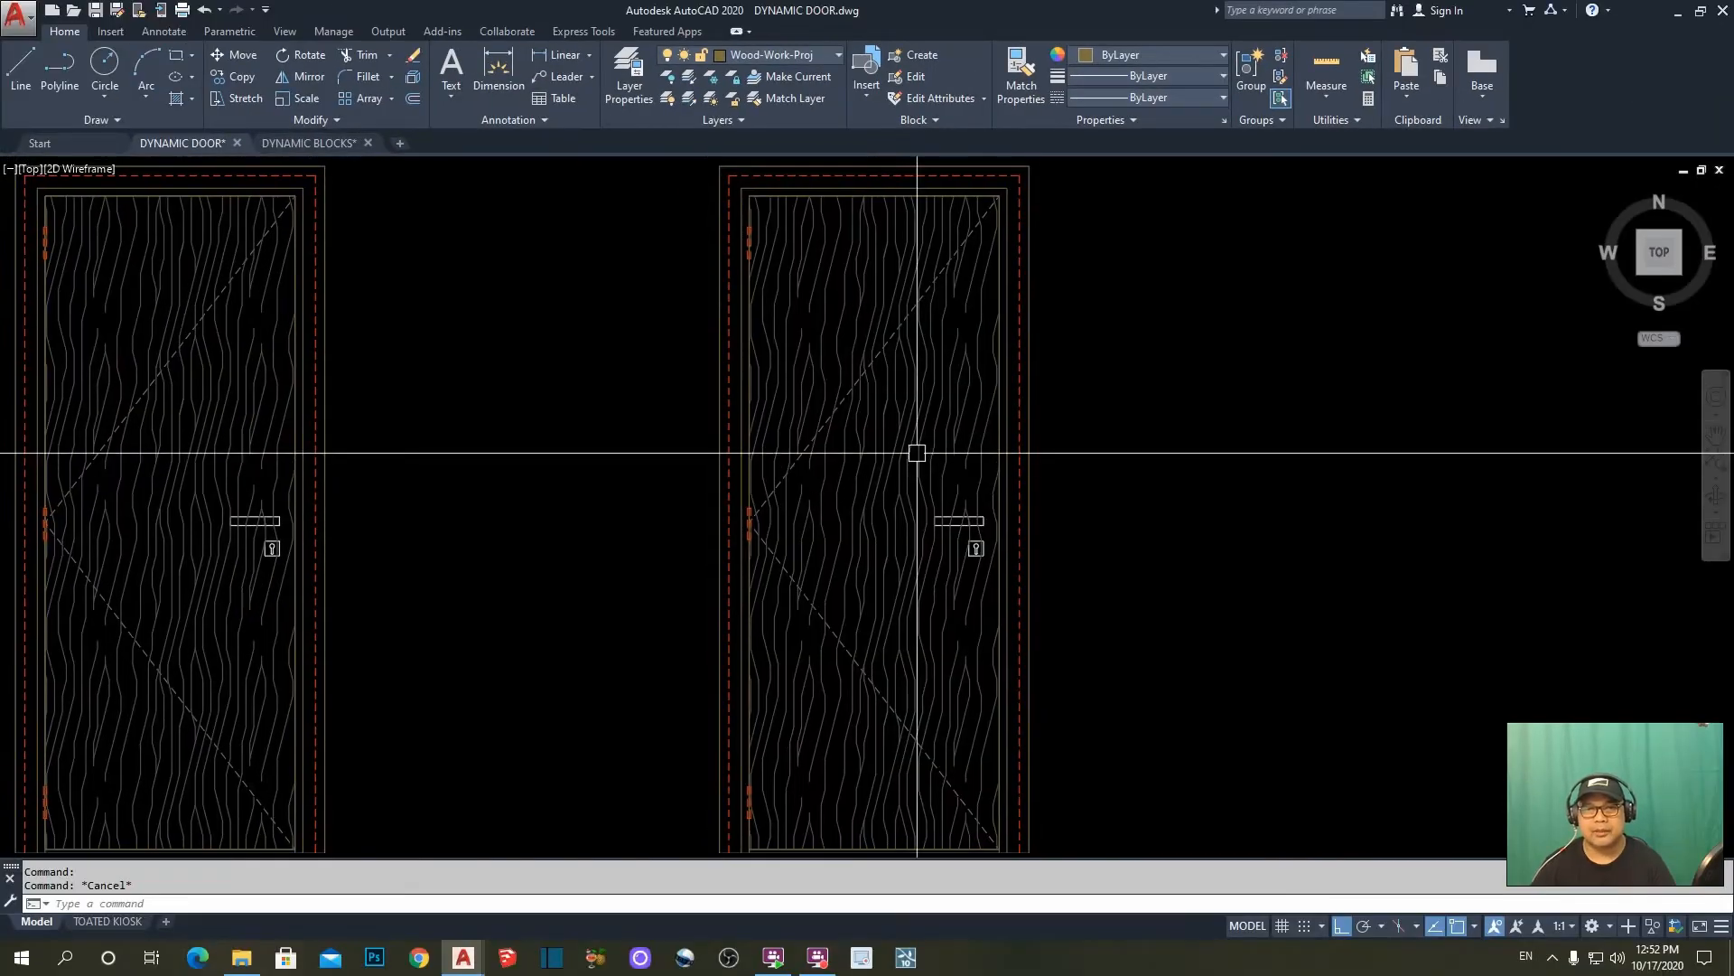
middle_click_drag(890, 465, 893, 438)
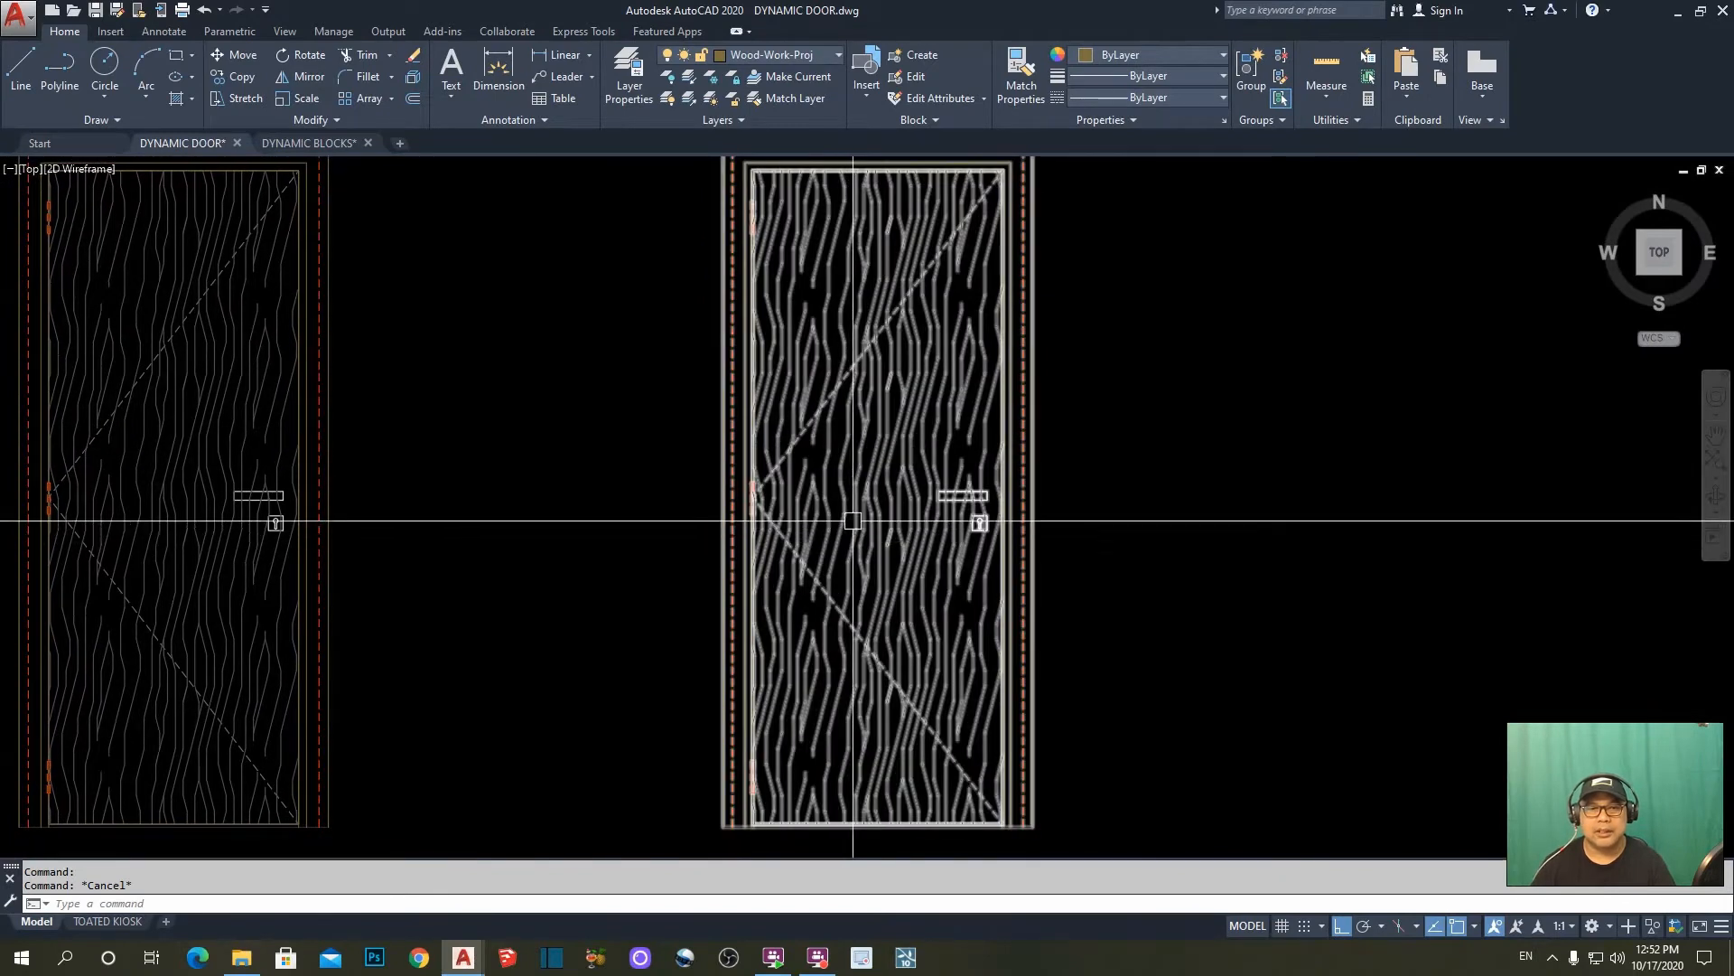
middle_click_drag(855, 496, 844, 498)
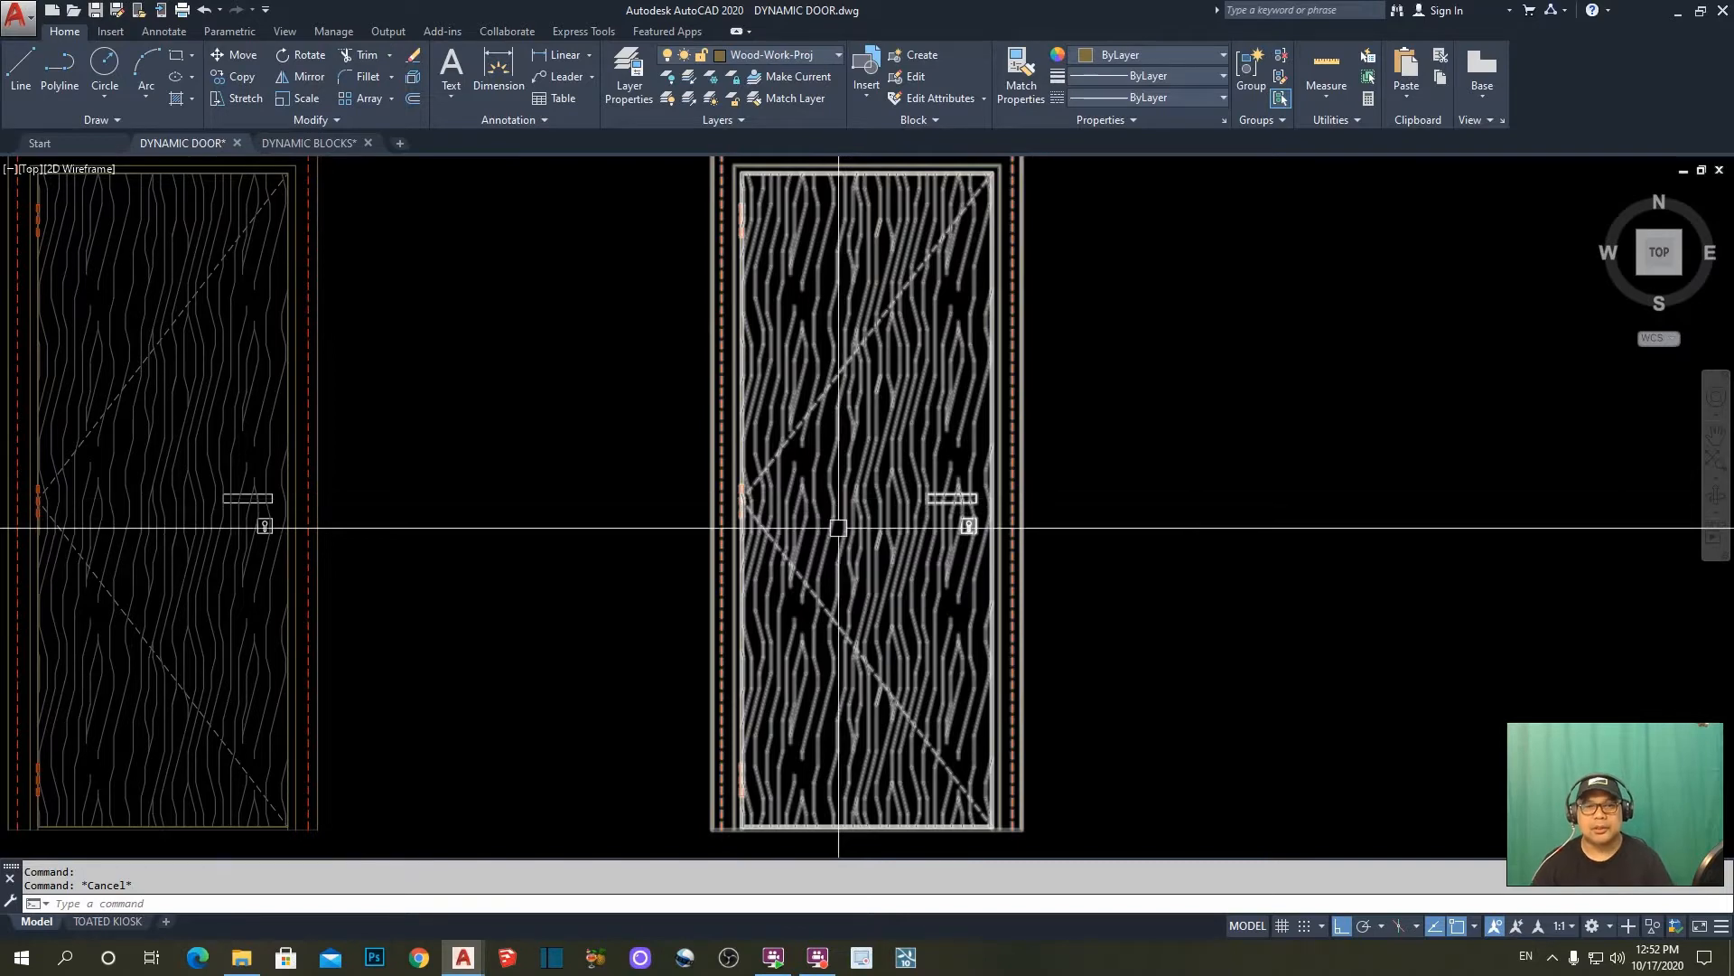
- Change the second door block's visibility state to PANELED DOOR and deselect it
scroll(836, 524, "down", 2)
left_click(809, 313)
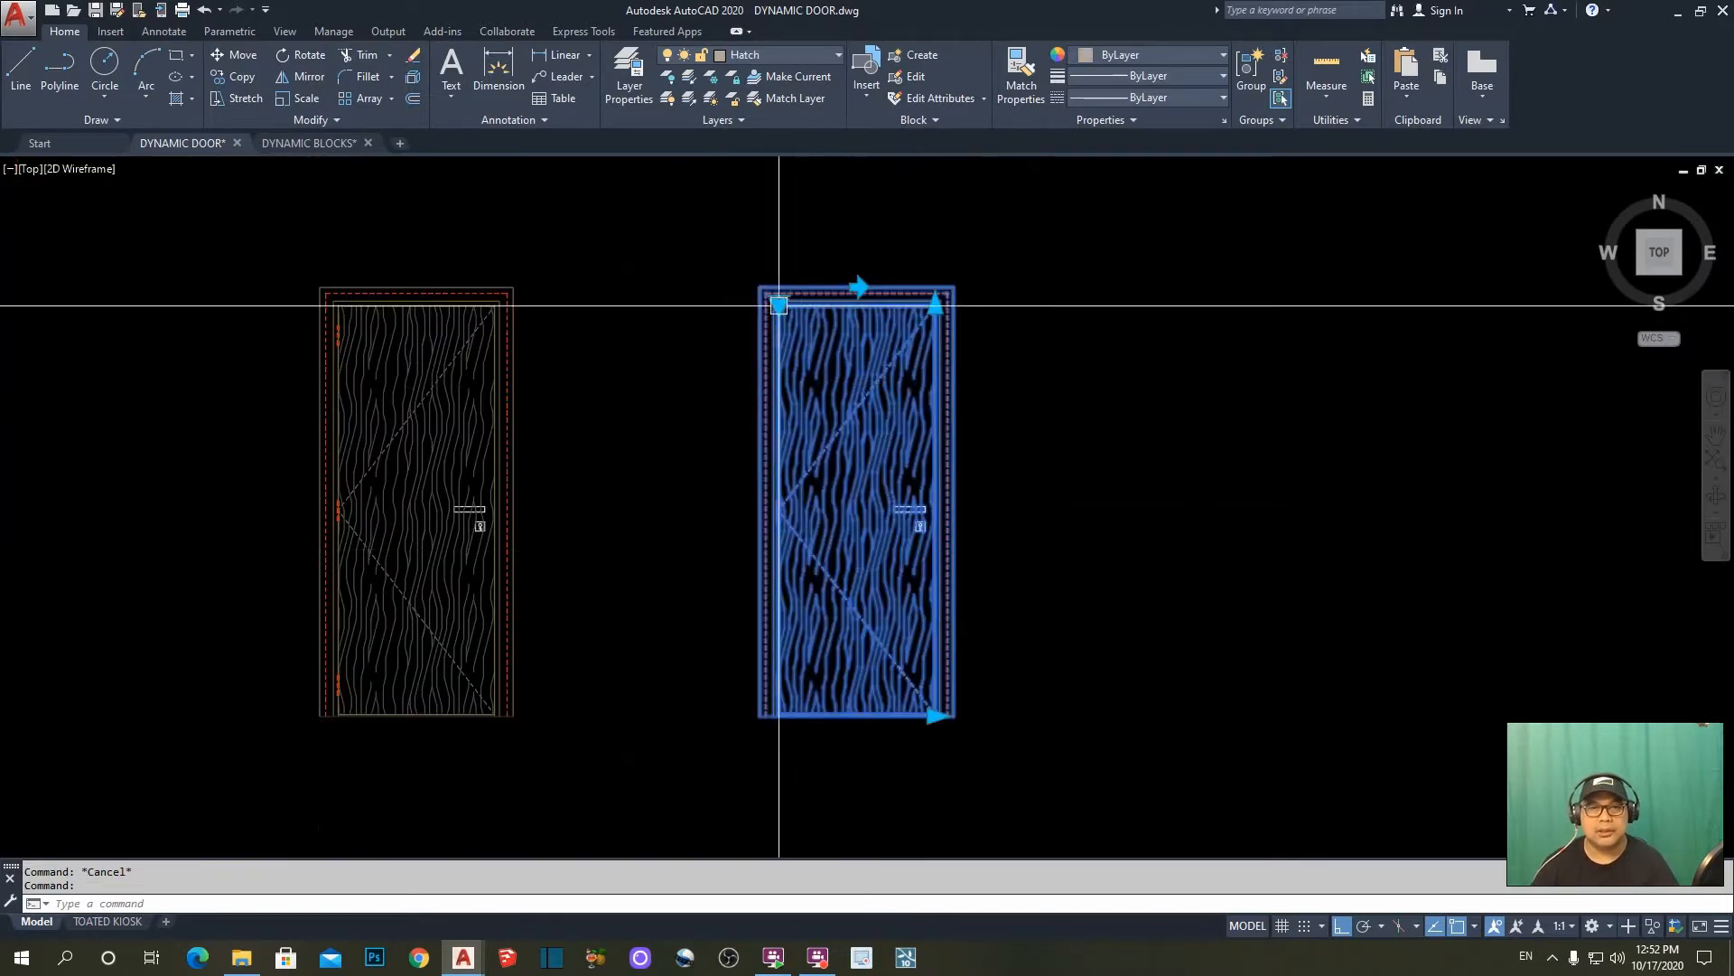
left_click(778, 305)
left_click(831, 353)
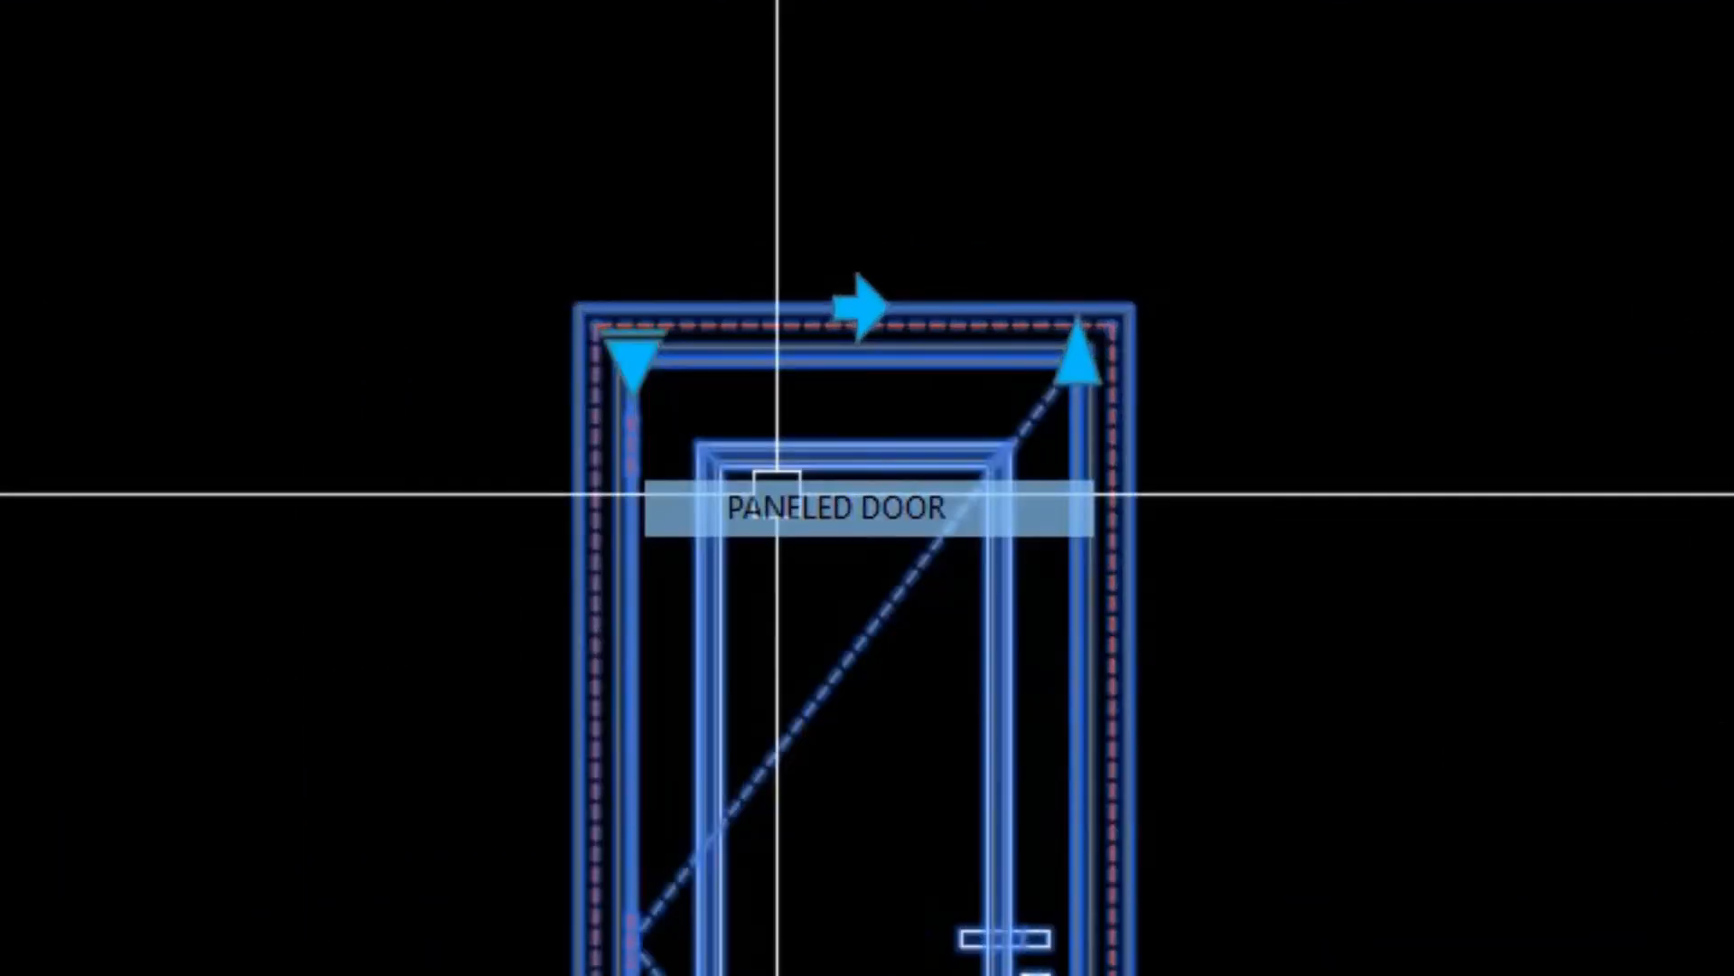
key("Escape")
- Change the paneled door block to the MODERN DOOR visibility state and deselect it
middle_click_drag(976, 765, 1042, 740)
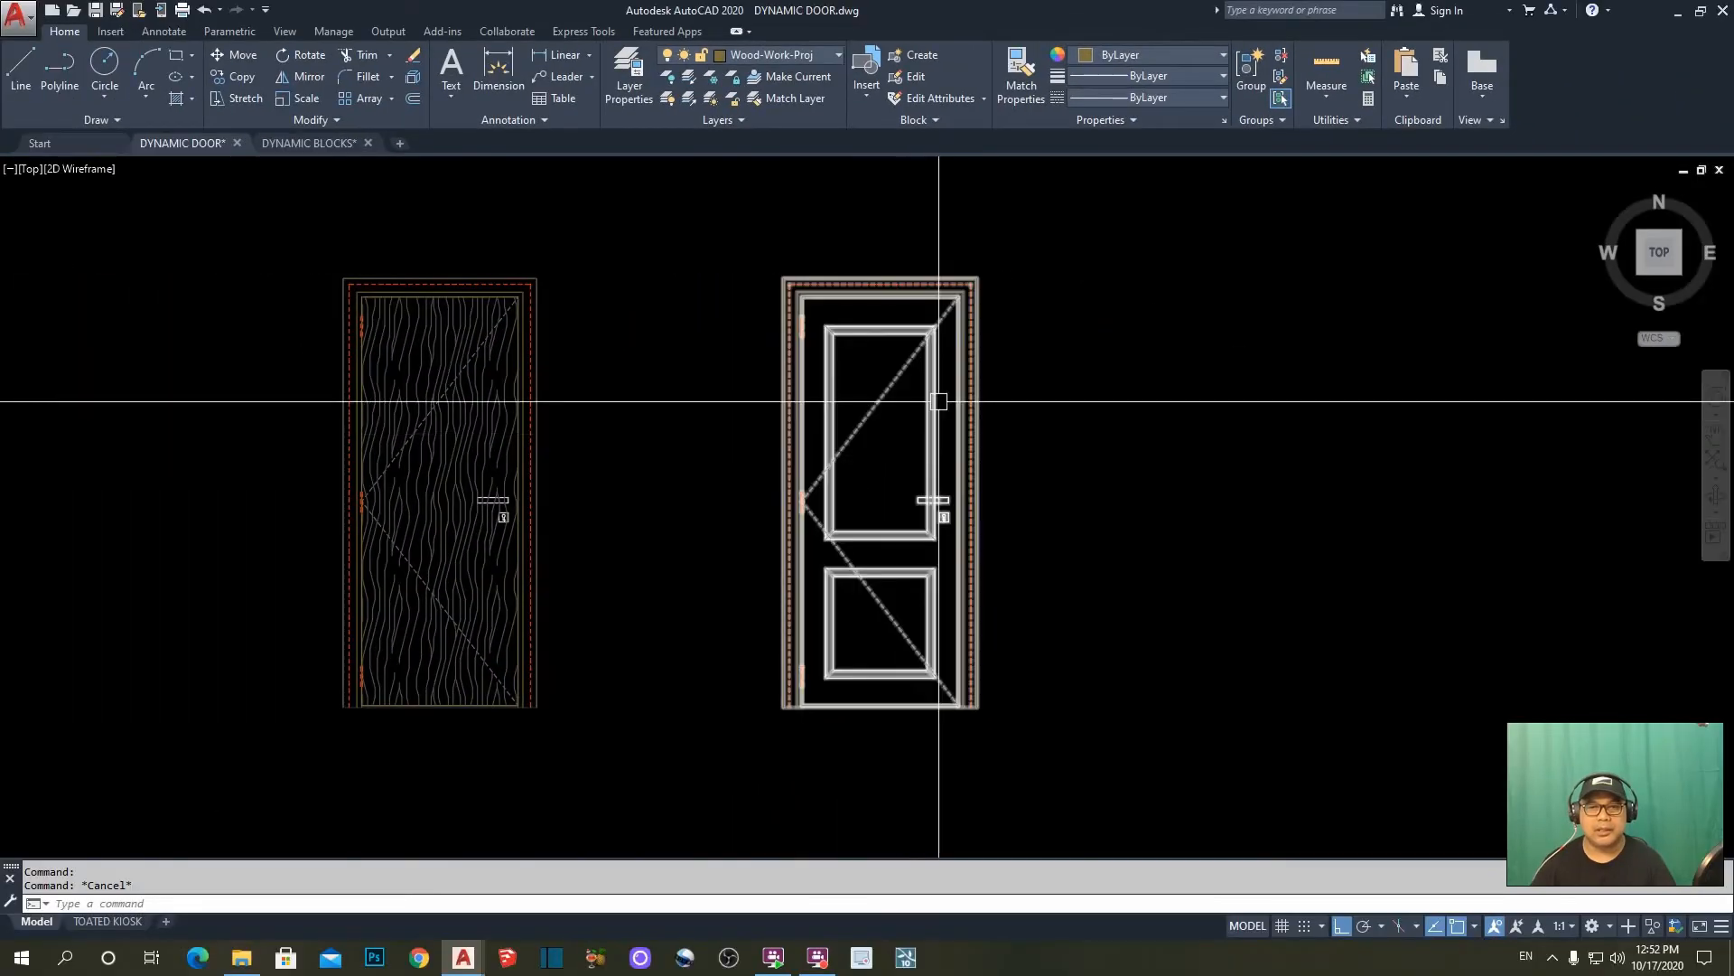
mouse_move(967, 448)
middle_mouse_down()
mouse_move(931, 455)
mouse_move(976, 472)
middle_mouse_up()
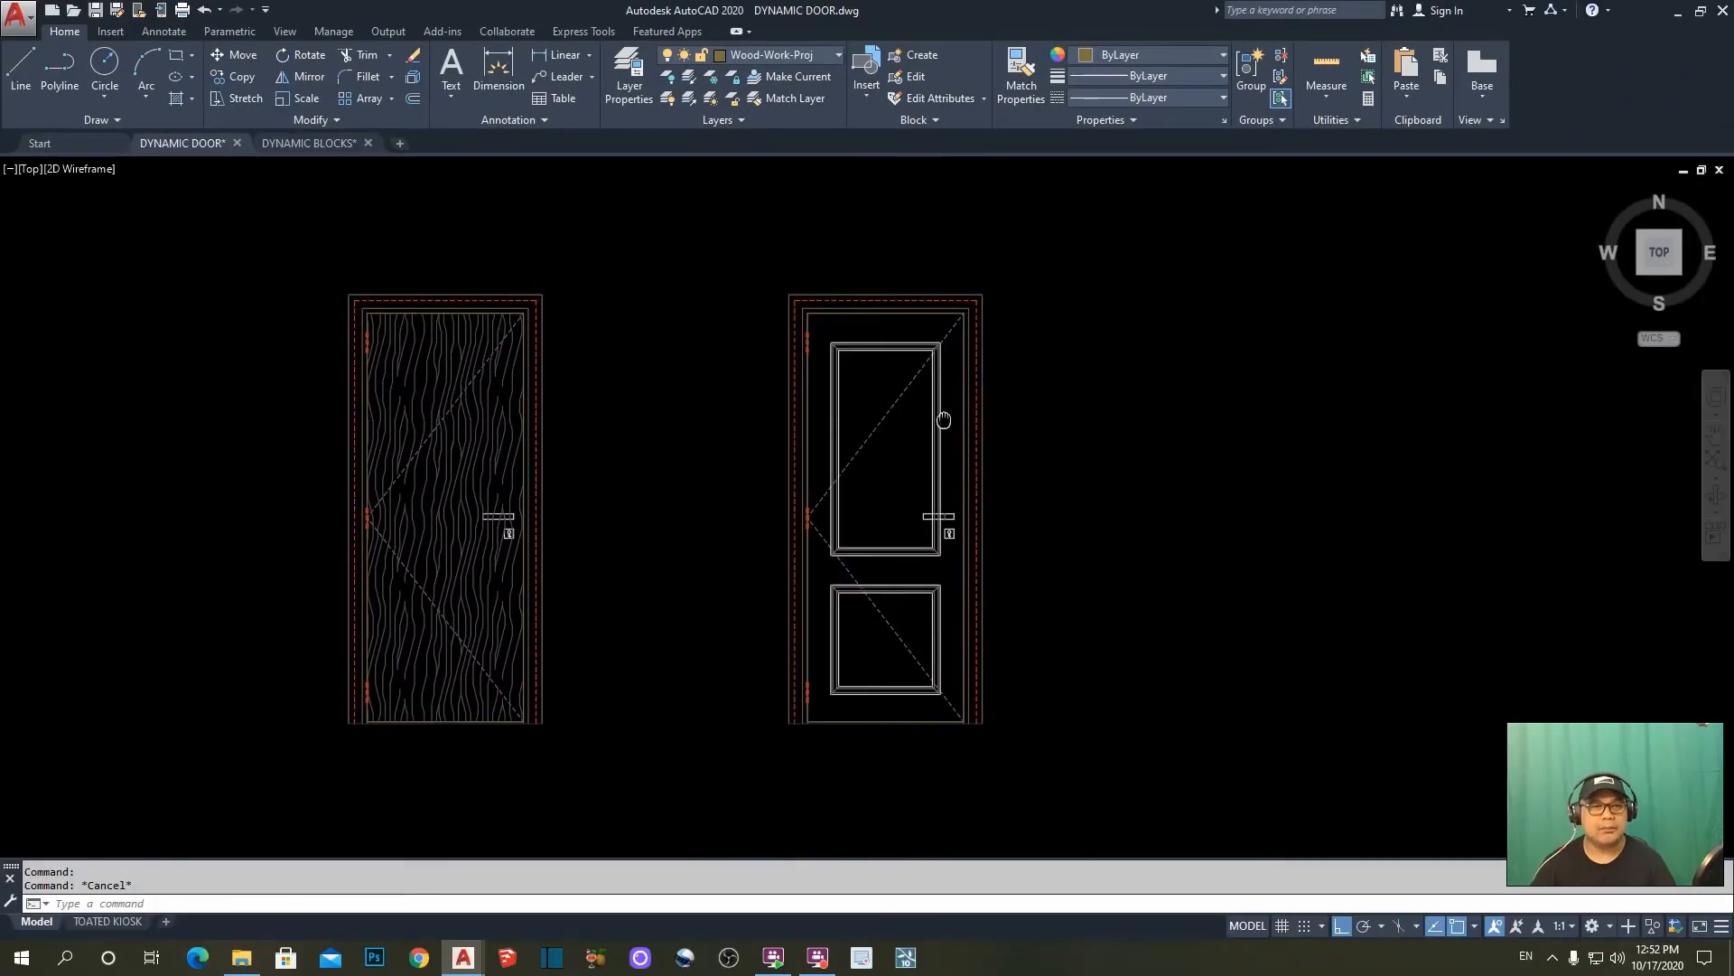
left_click(804, 306)
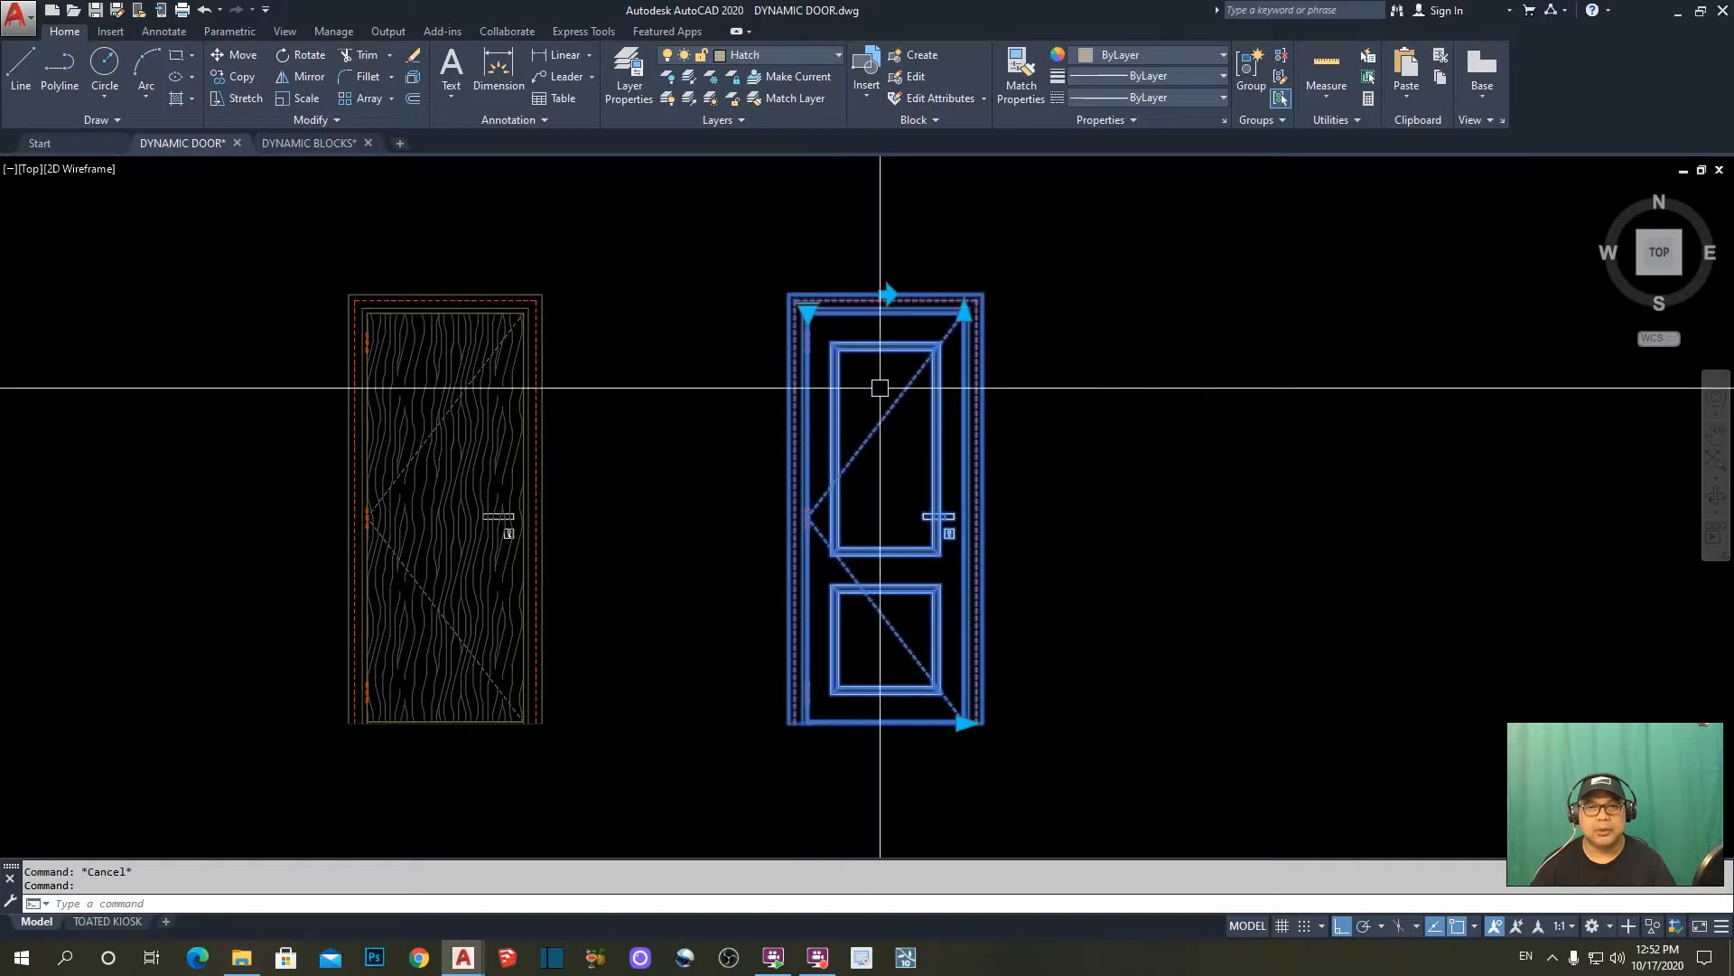
left_click(807, 313)
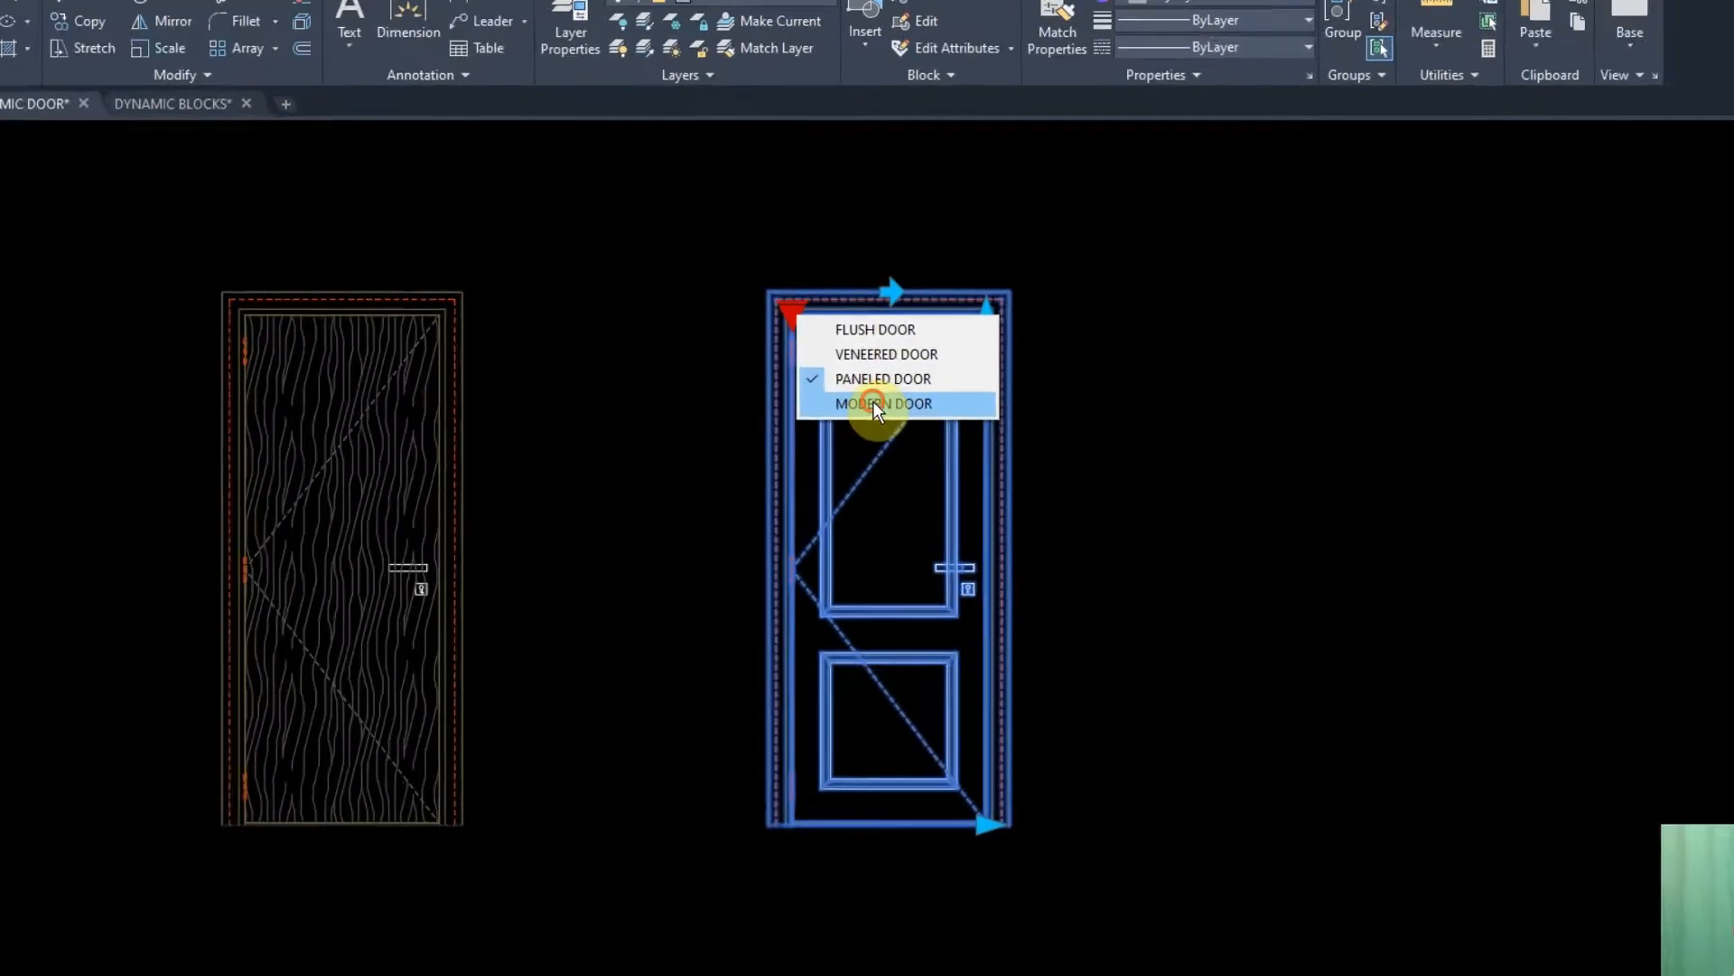
left_click(882, 384)
key("Escape")
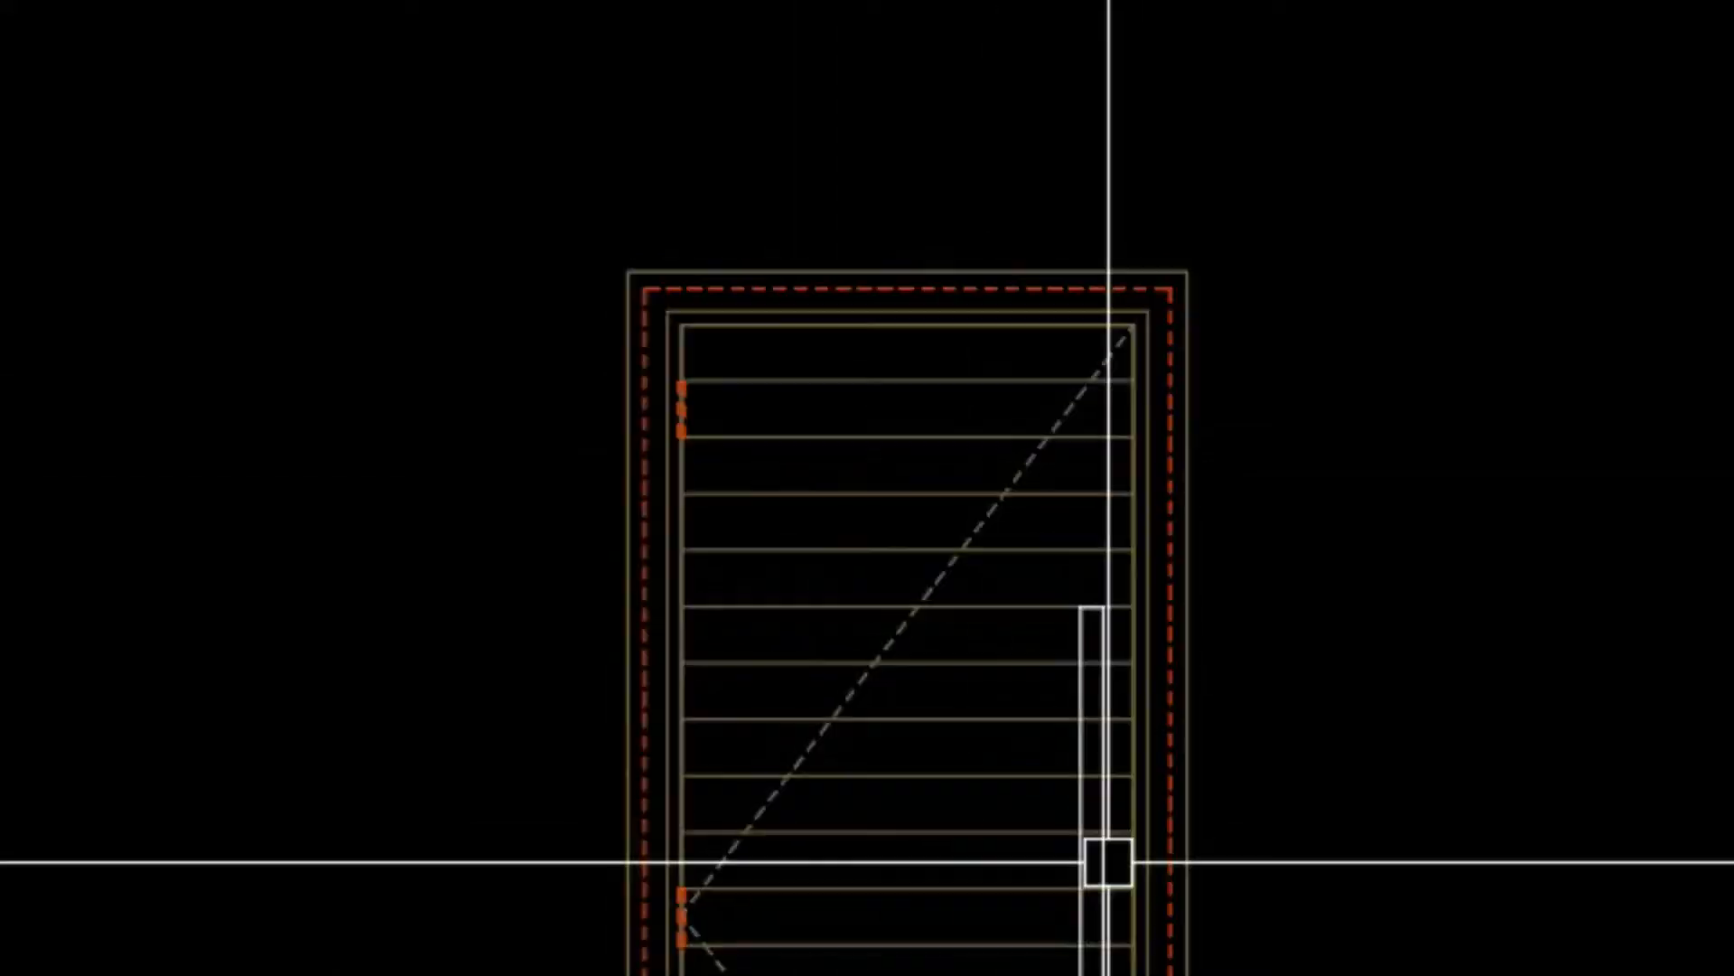
- Stretch the modern door block wider, and narrow it to a width of 600
mouse_move(848, 471)
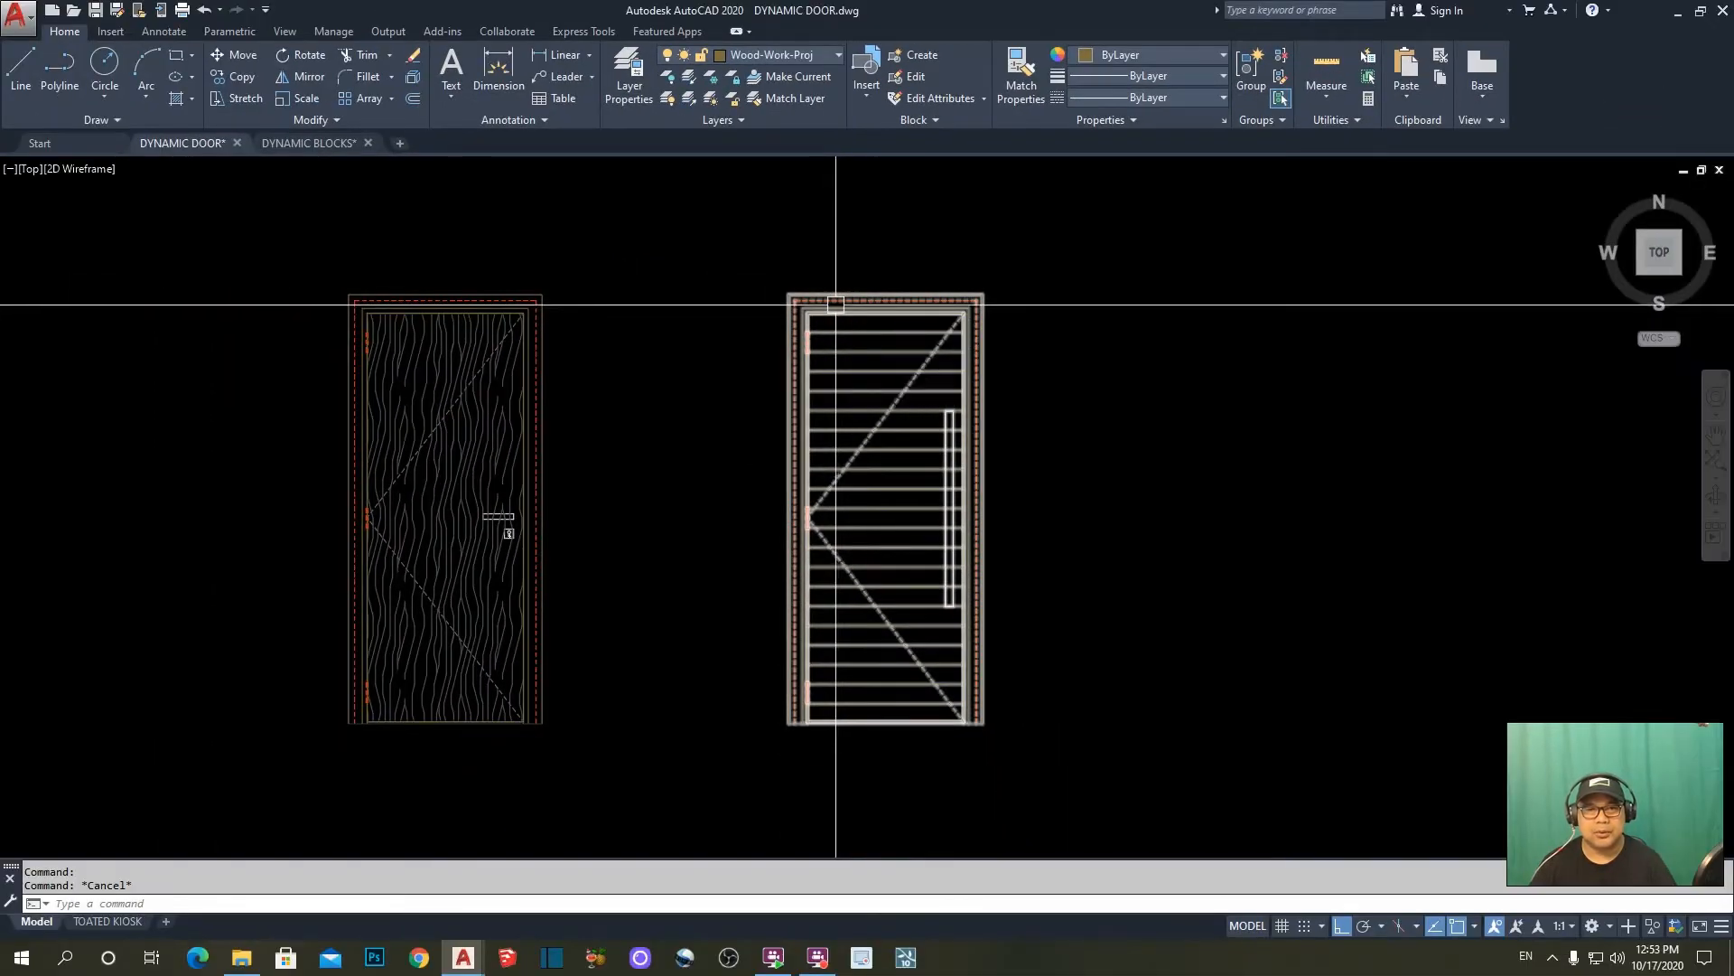
left_click(835, 305)
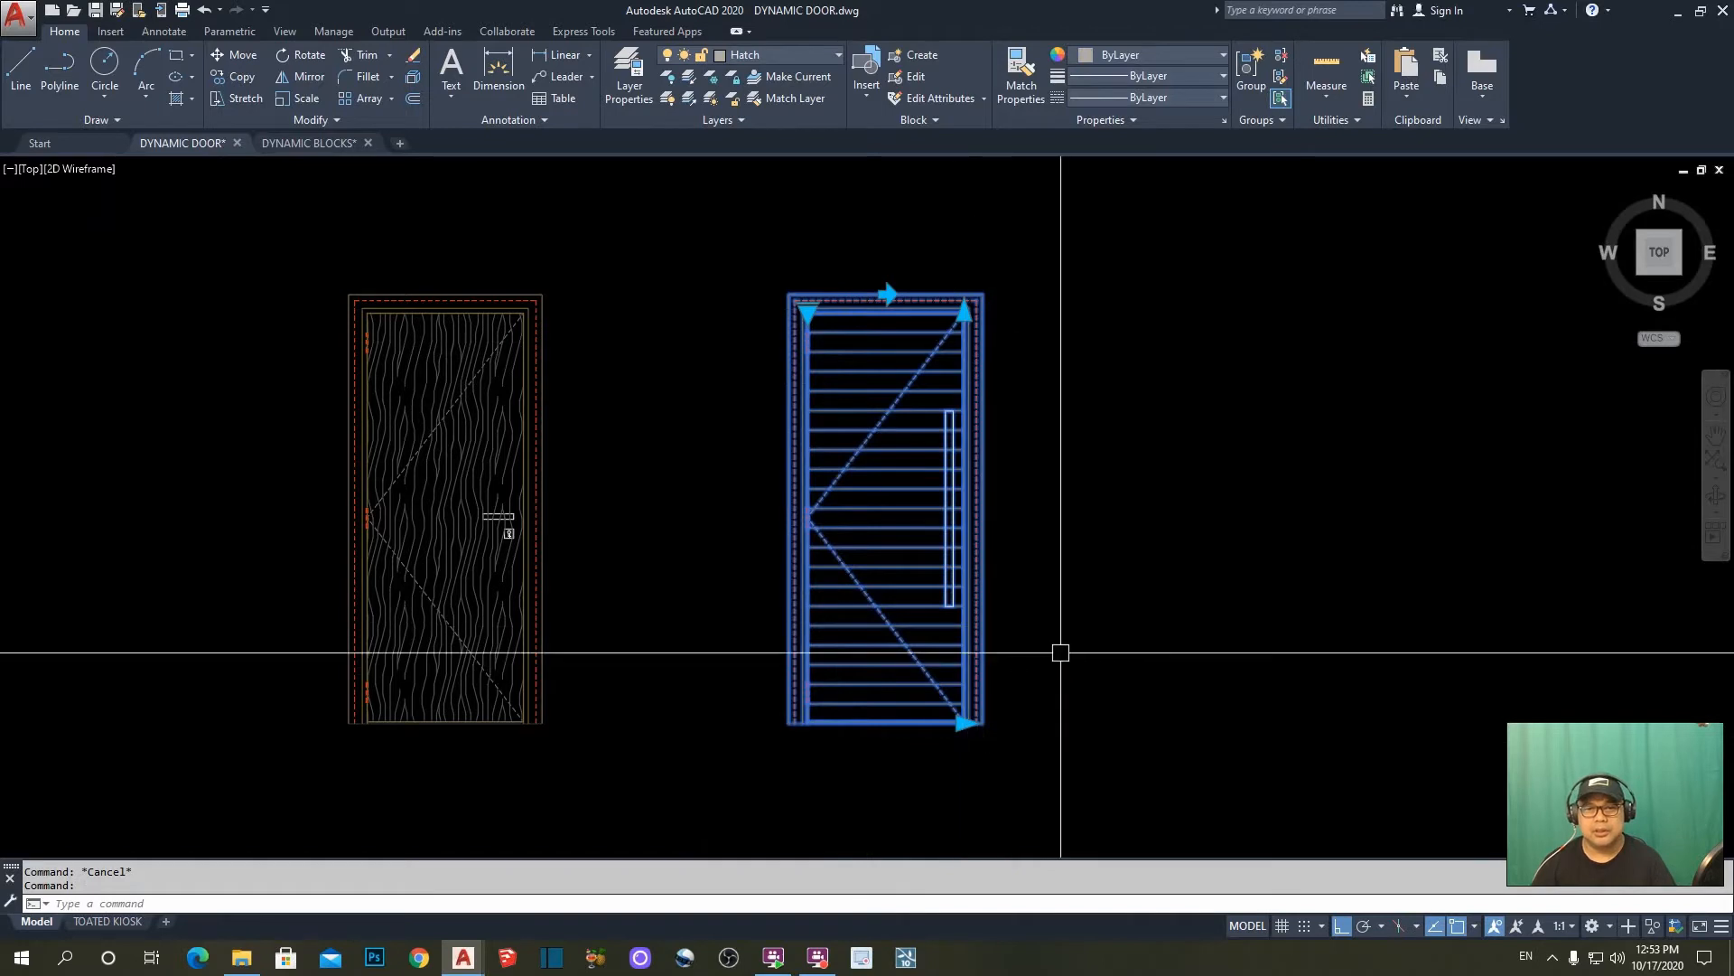
left_click(964, 722)
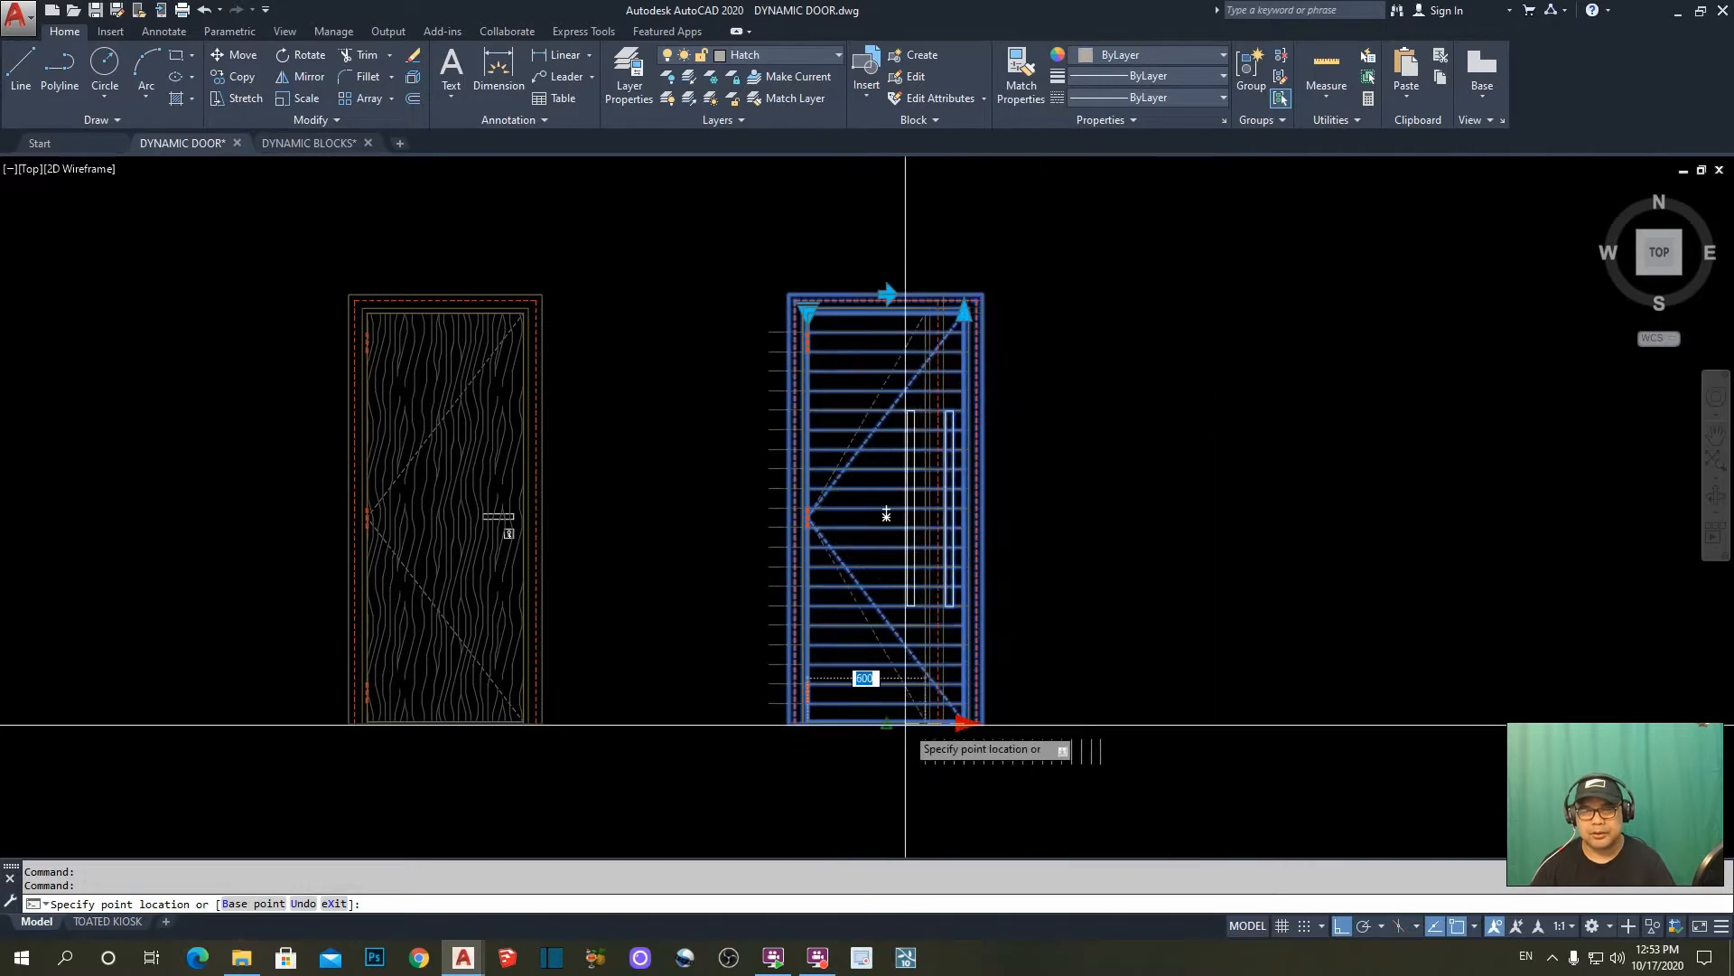
left_click(983, 723)
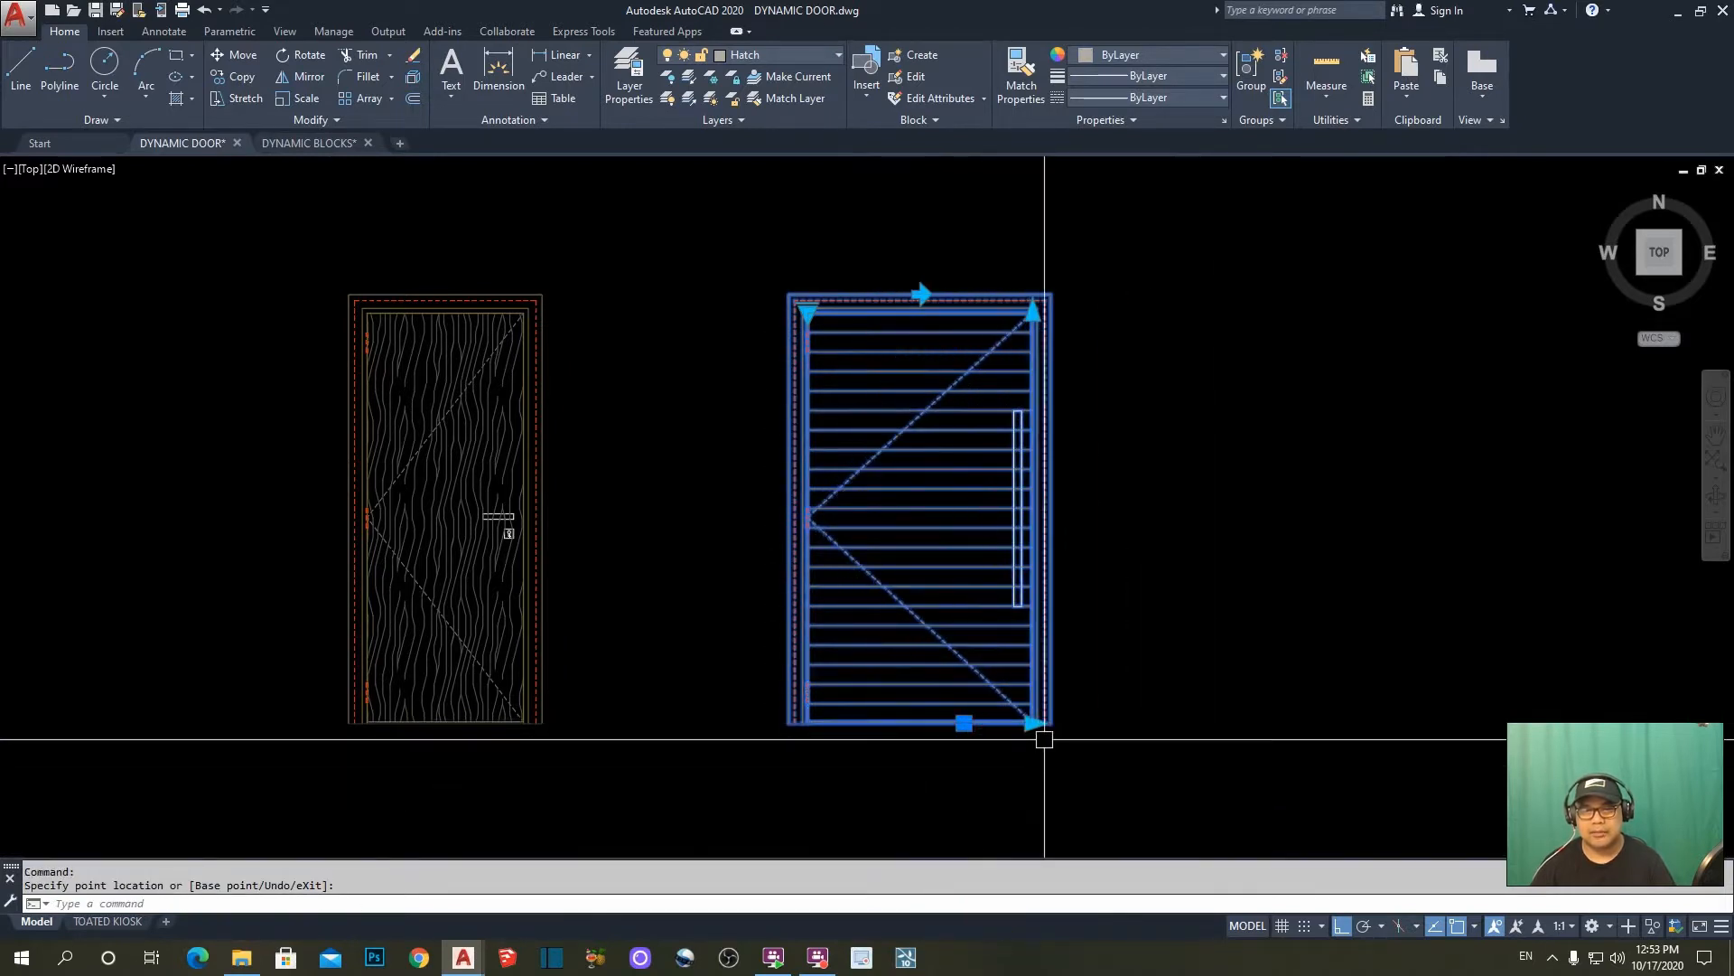
left_click(1032, 722)
left_click(872, 722)
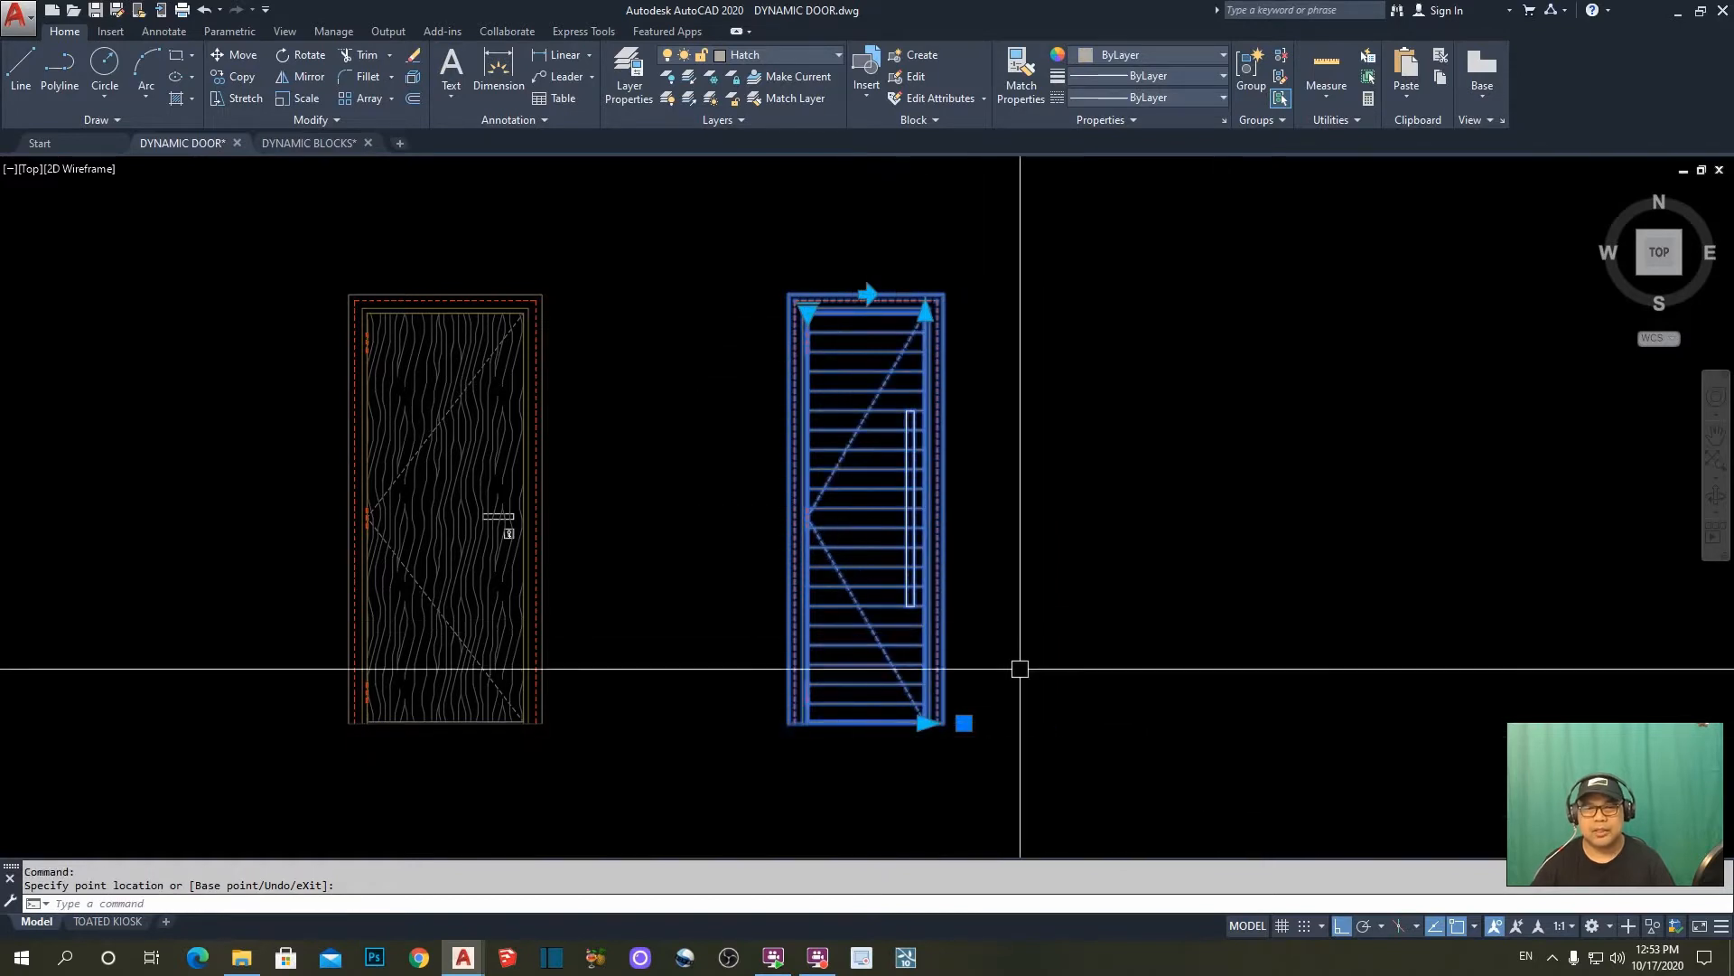
key("Escape")
- Stretch the modern door block taller in two increments, and restore it to the neighbouring door's height
middle_click_drag(1073, 641, 1169, 646)
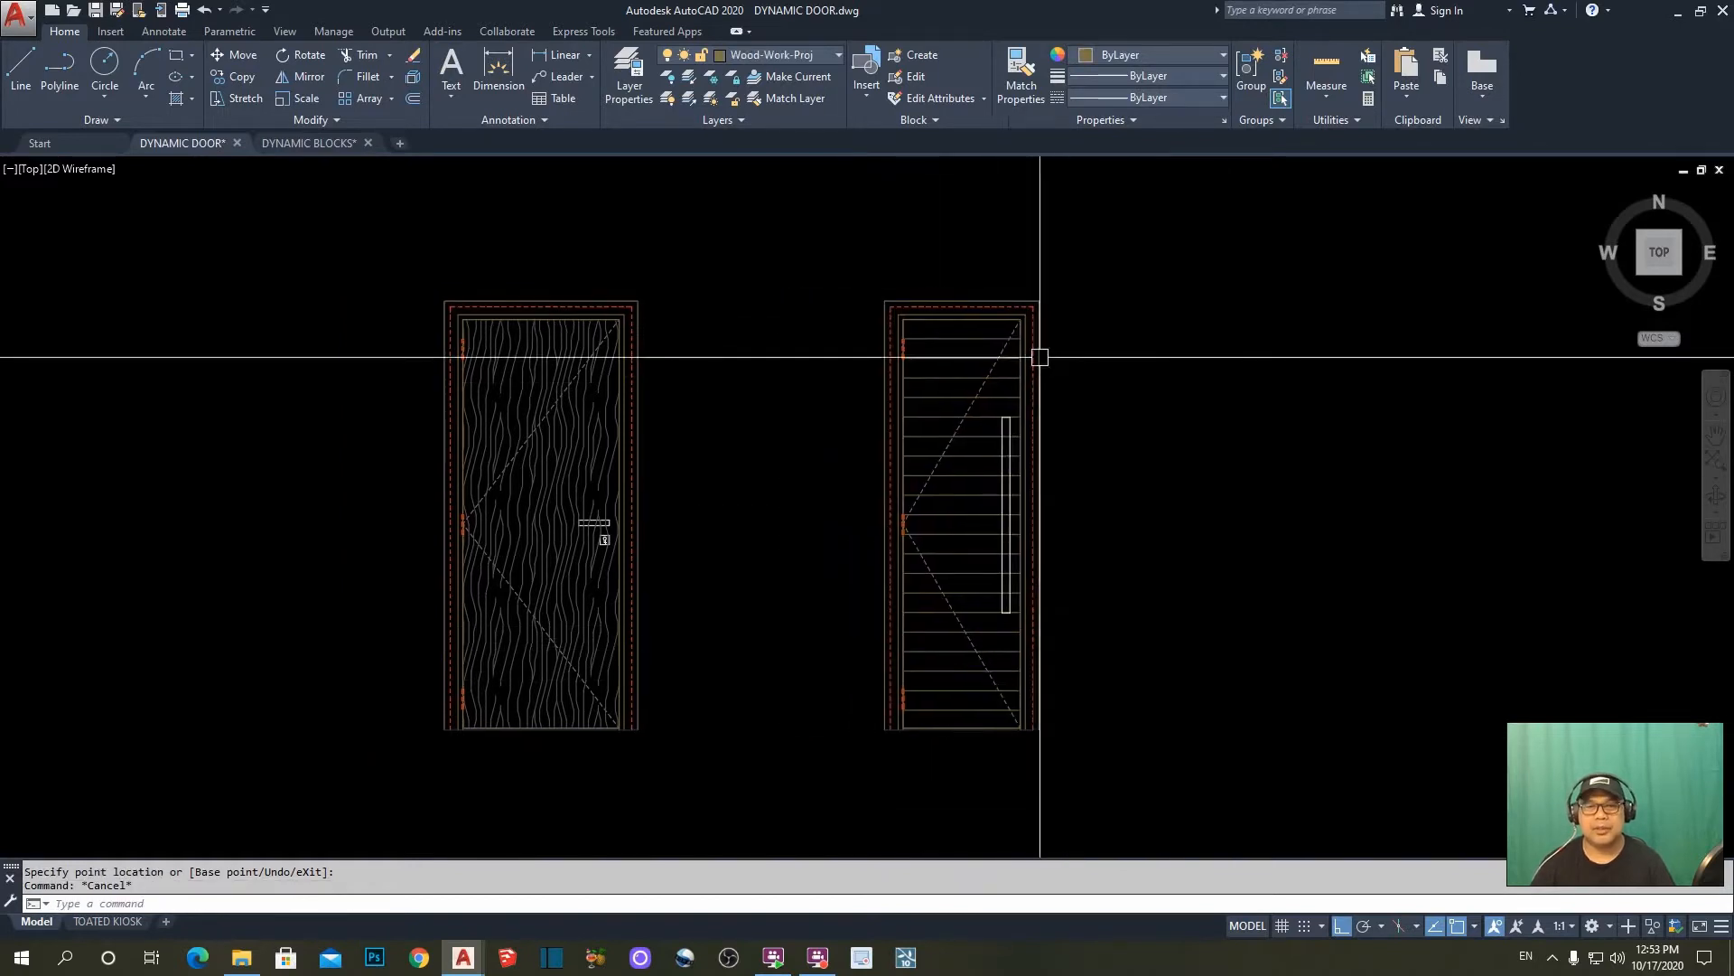
left_click(982, 322)
middle_click_drag(1079, 331, 1029, 443)
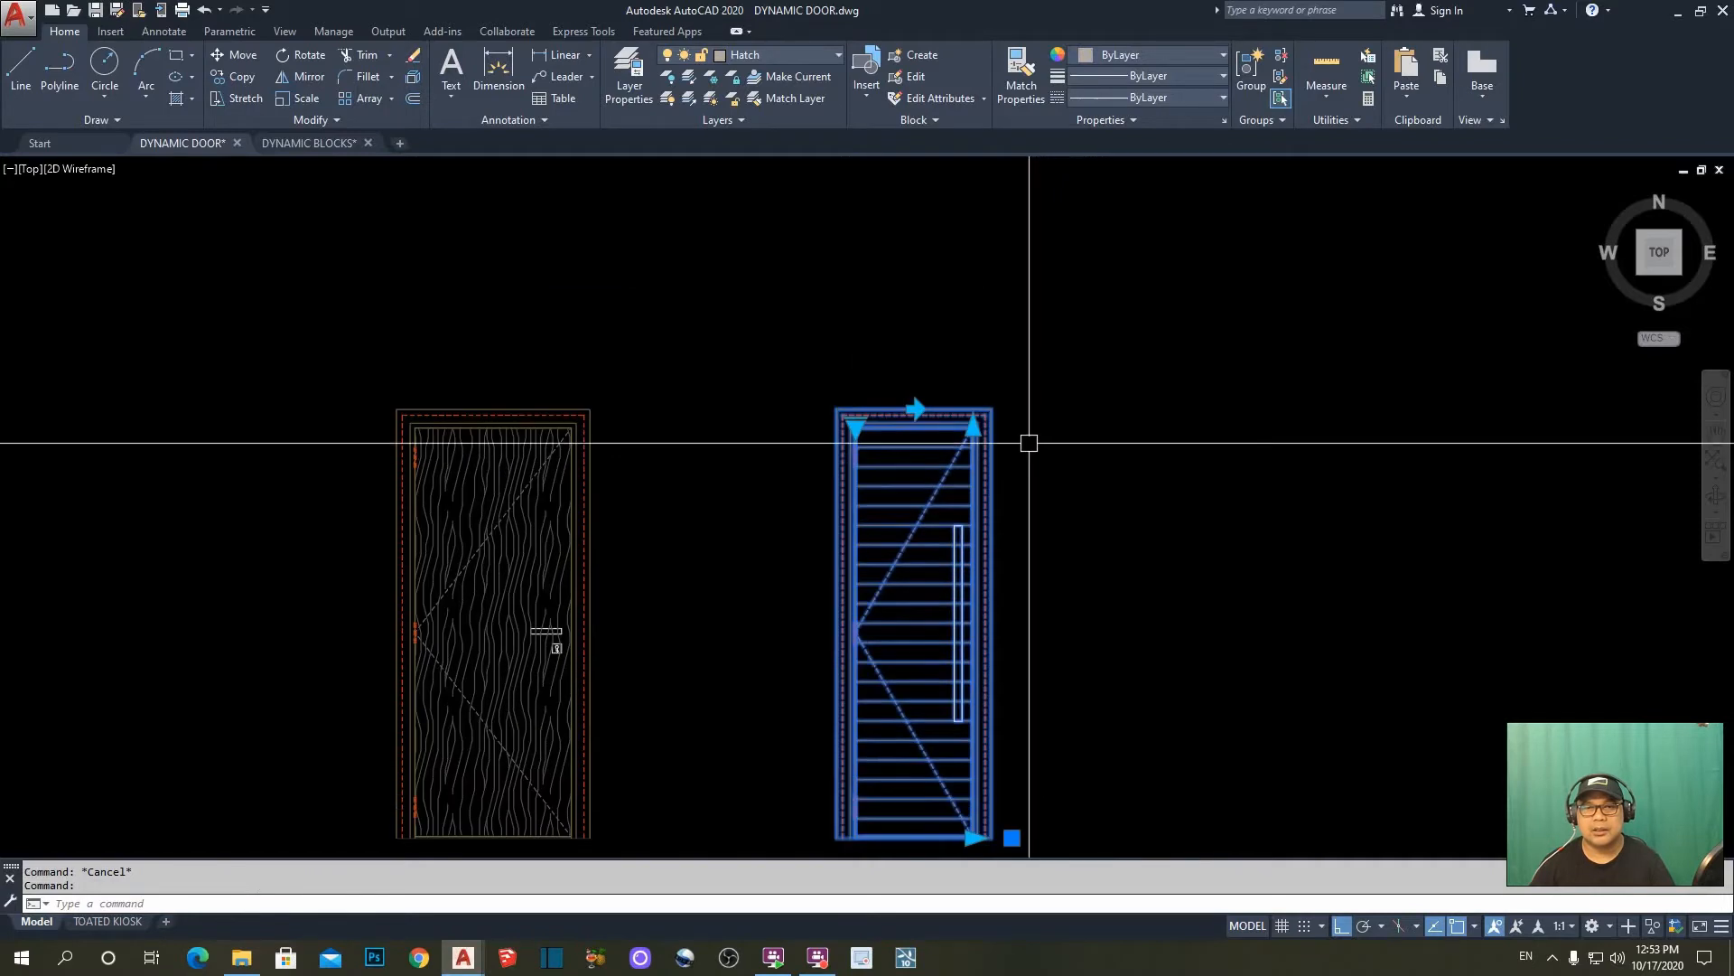
left_click(973, 427)
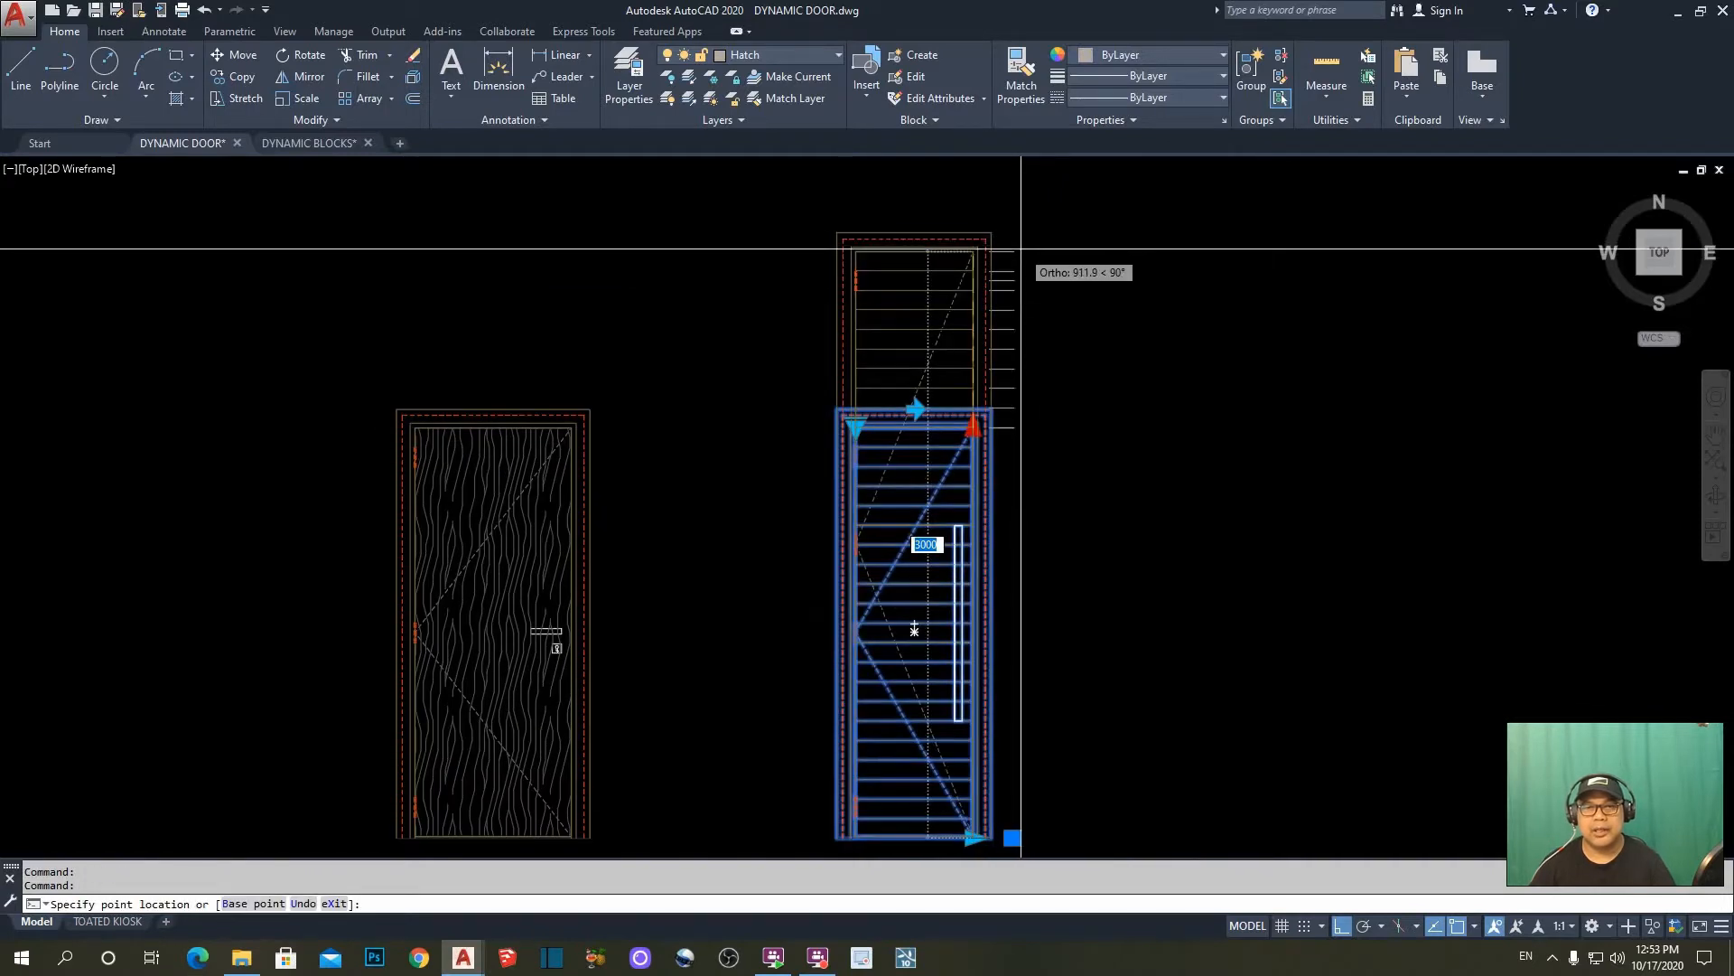
left_click(1004, 349)
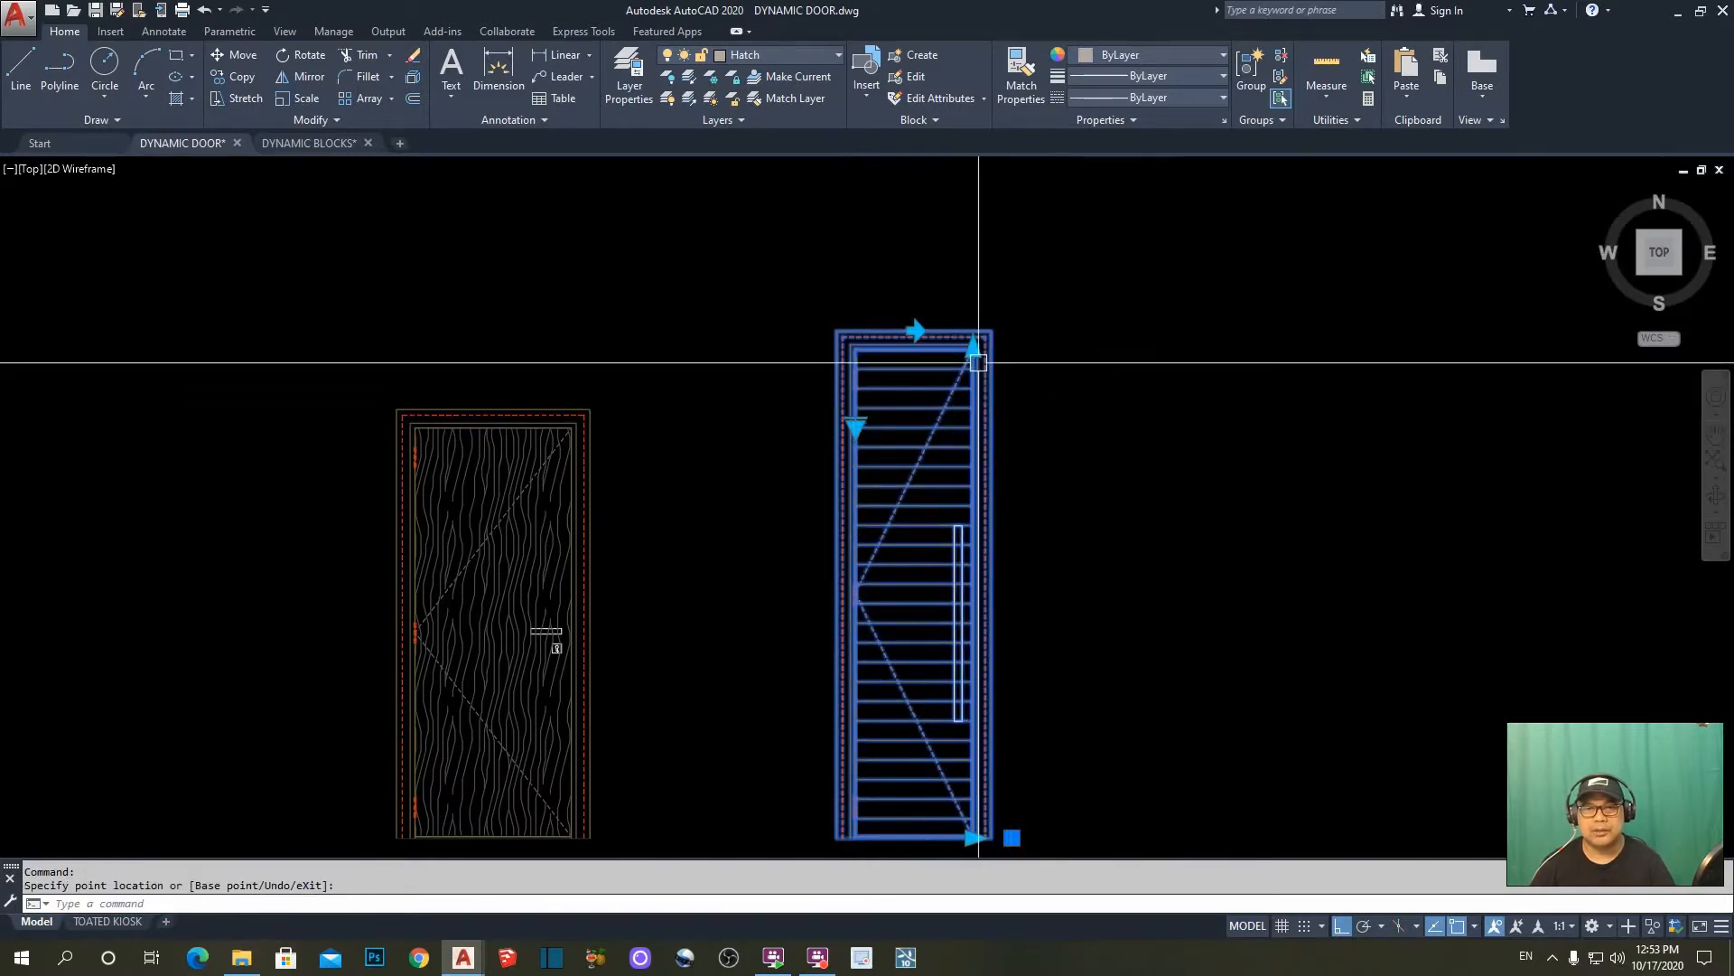
left_click(973, 346)
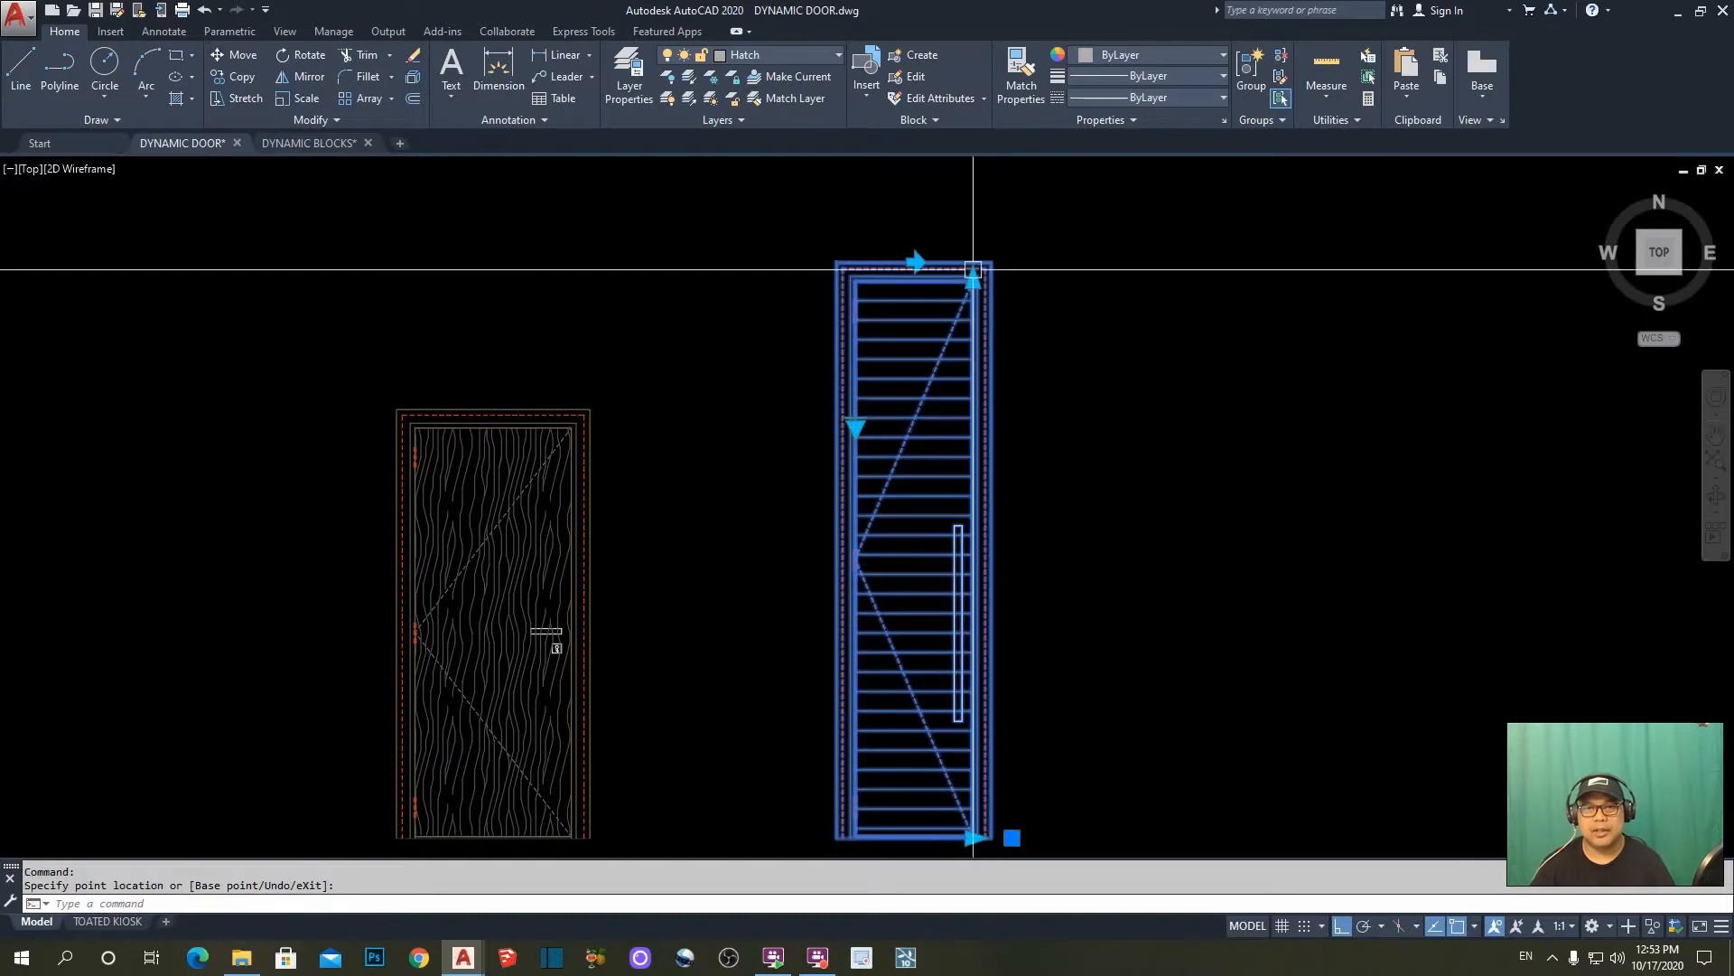
key("Escape")
key("Escape")
scroll(1045, 542, "down", 1)
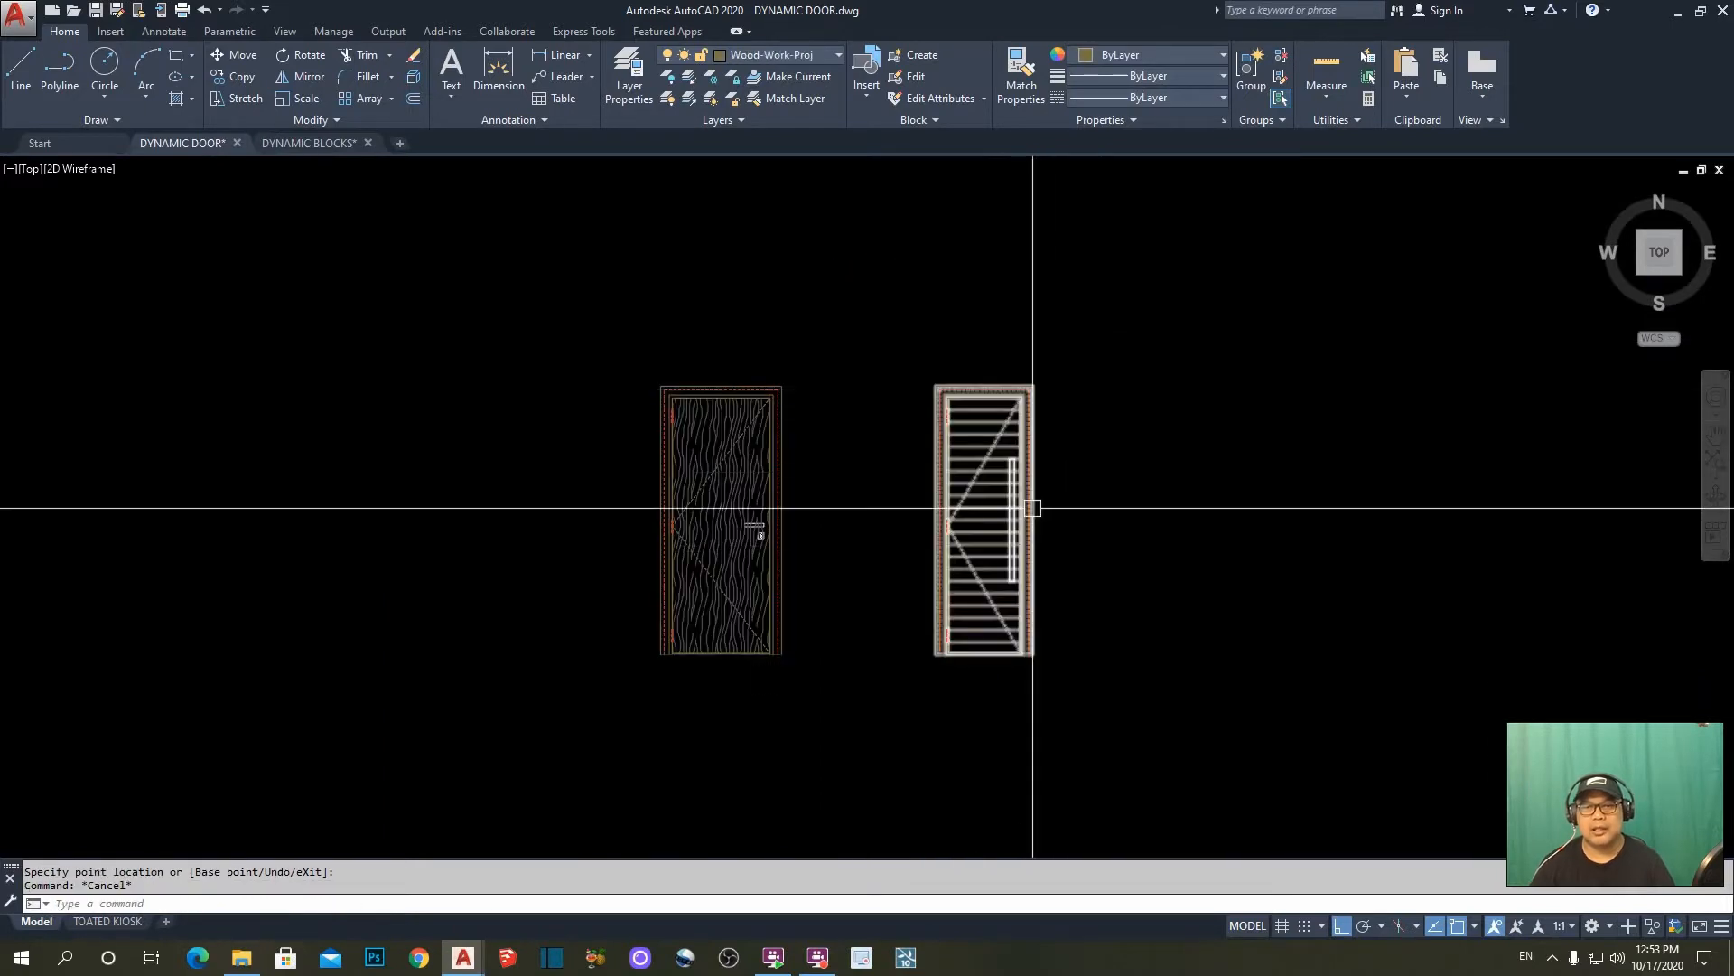
- Flip the modern door block horizontally to swap its handle and hinge sides, and flip it back
scroll(1038, 519, "up", 1)
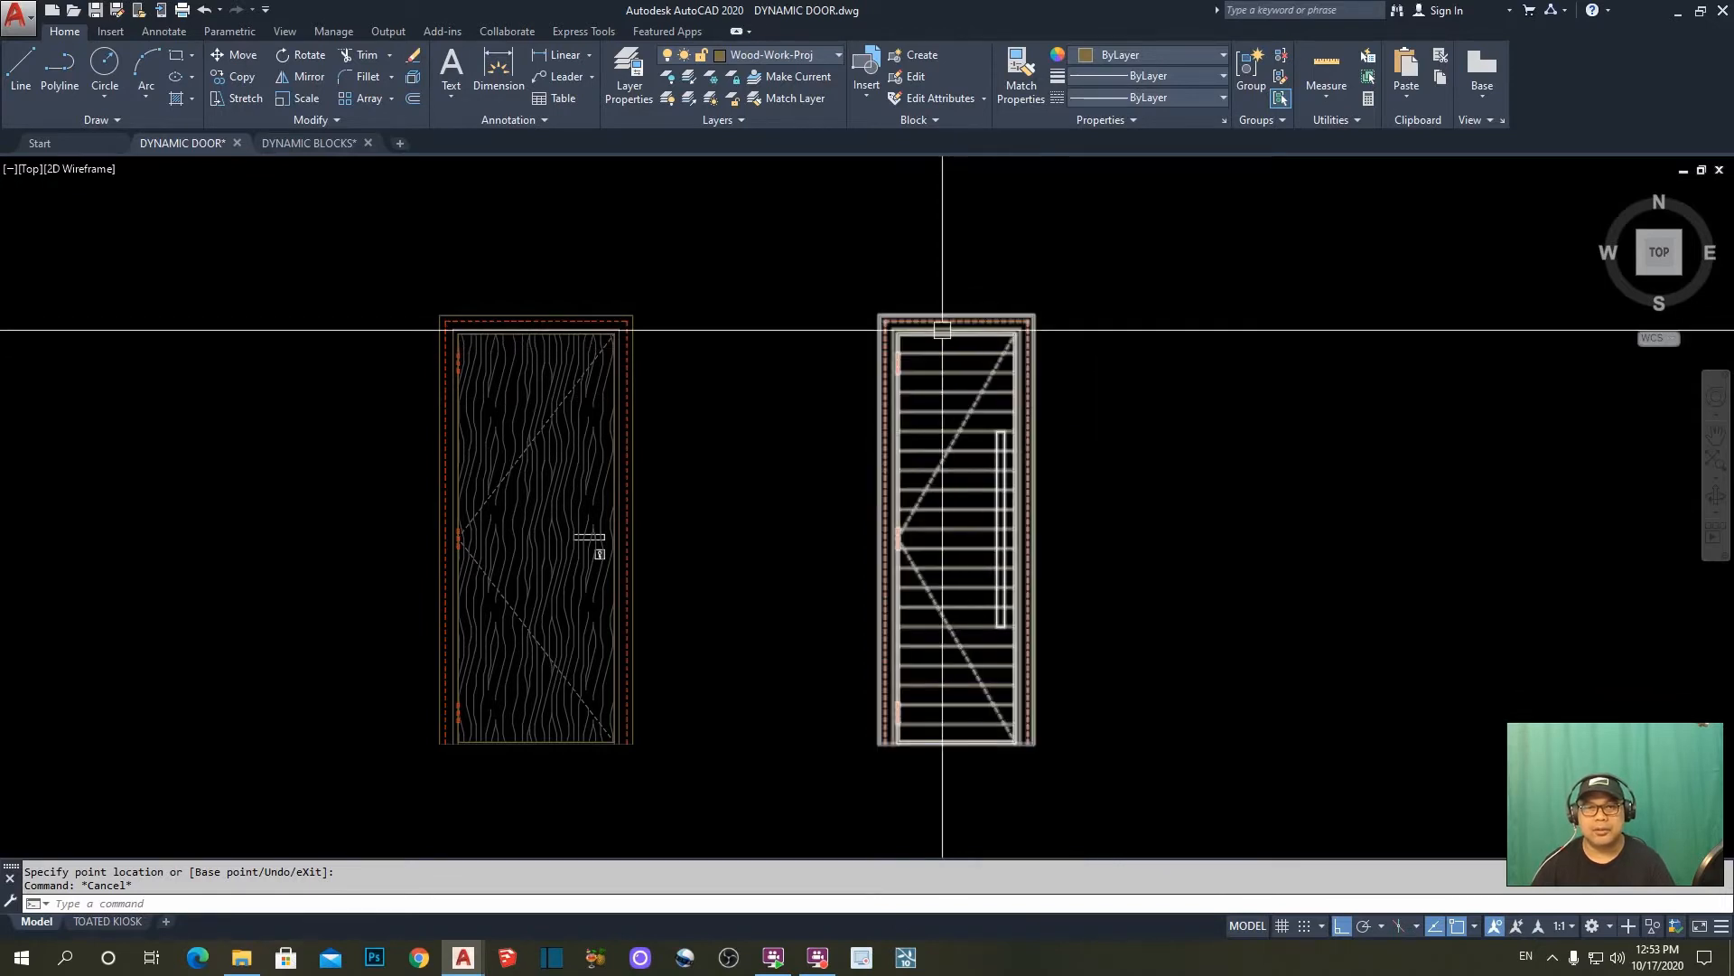
left_click(1042, 350)
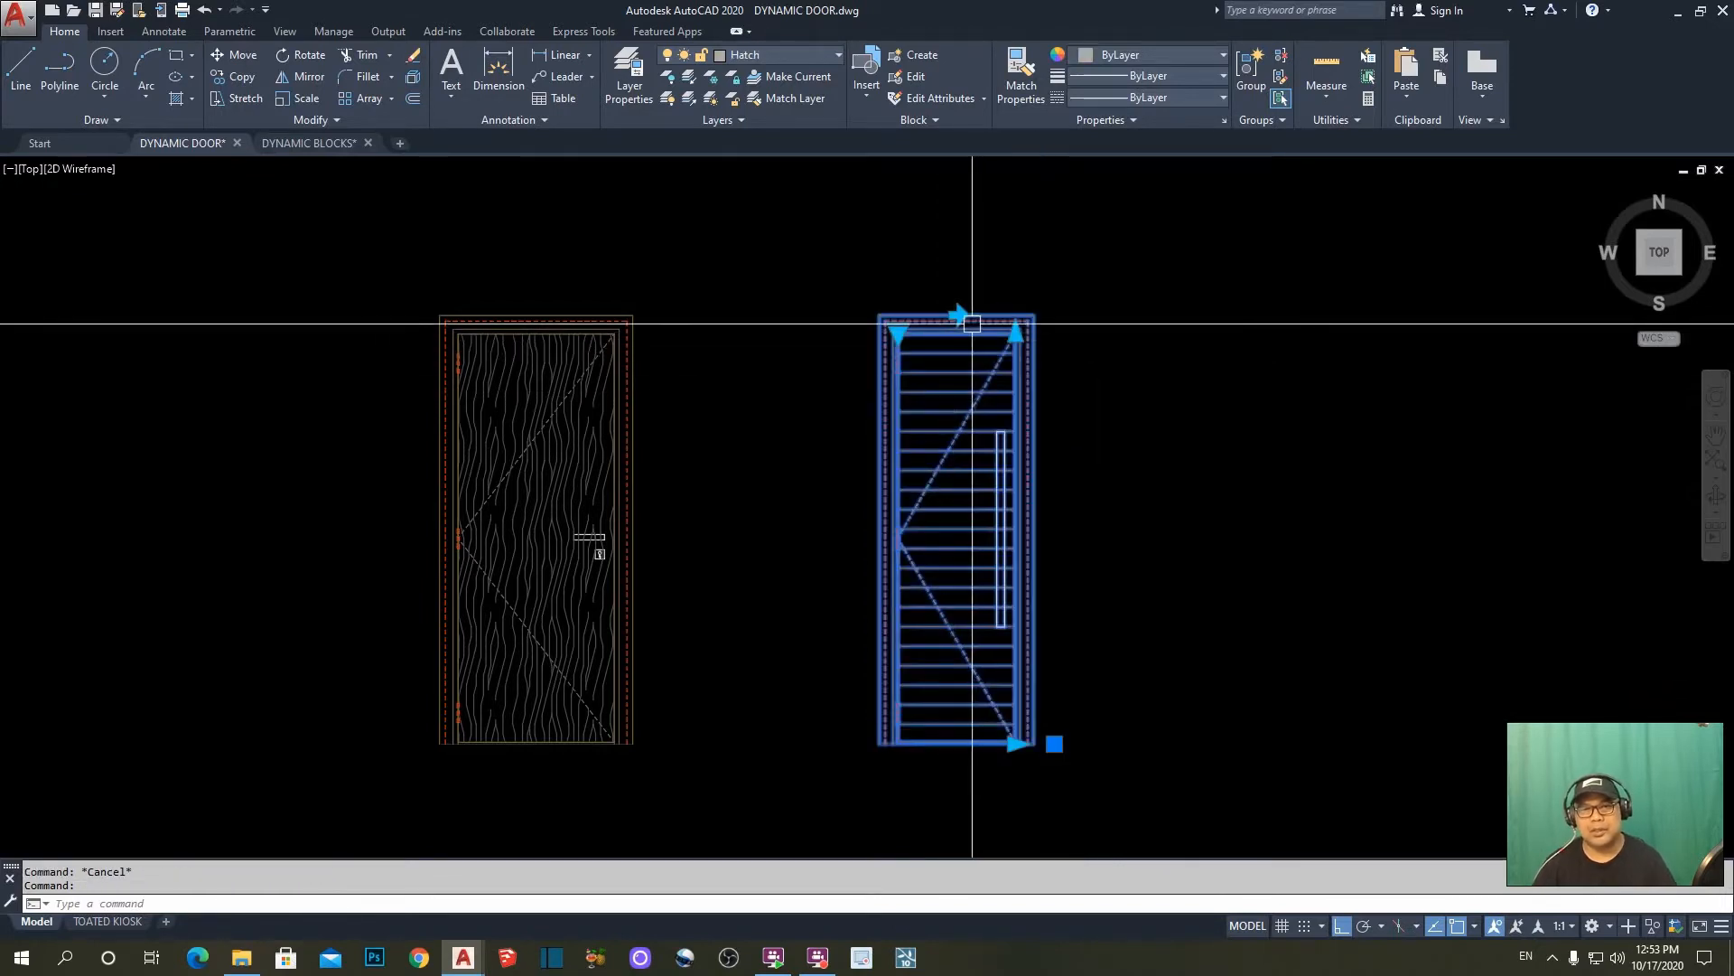
key("Escape")
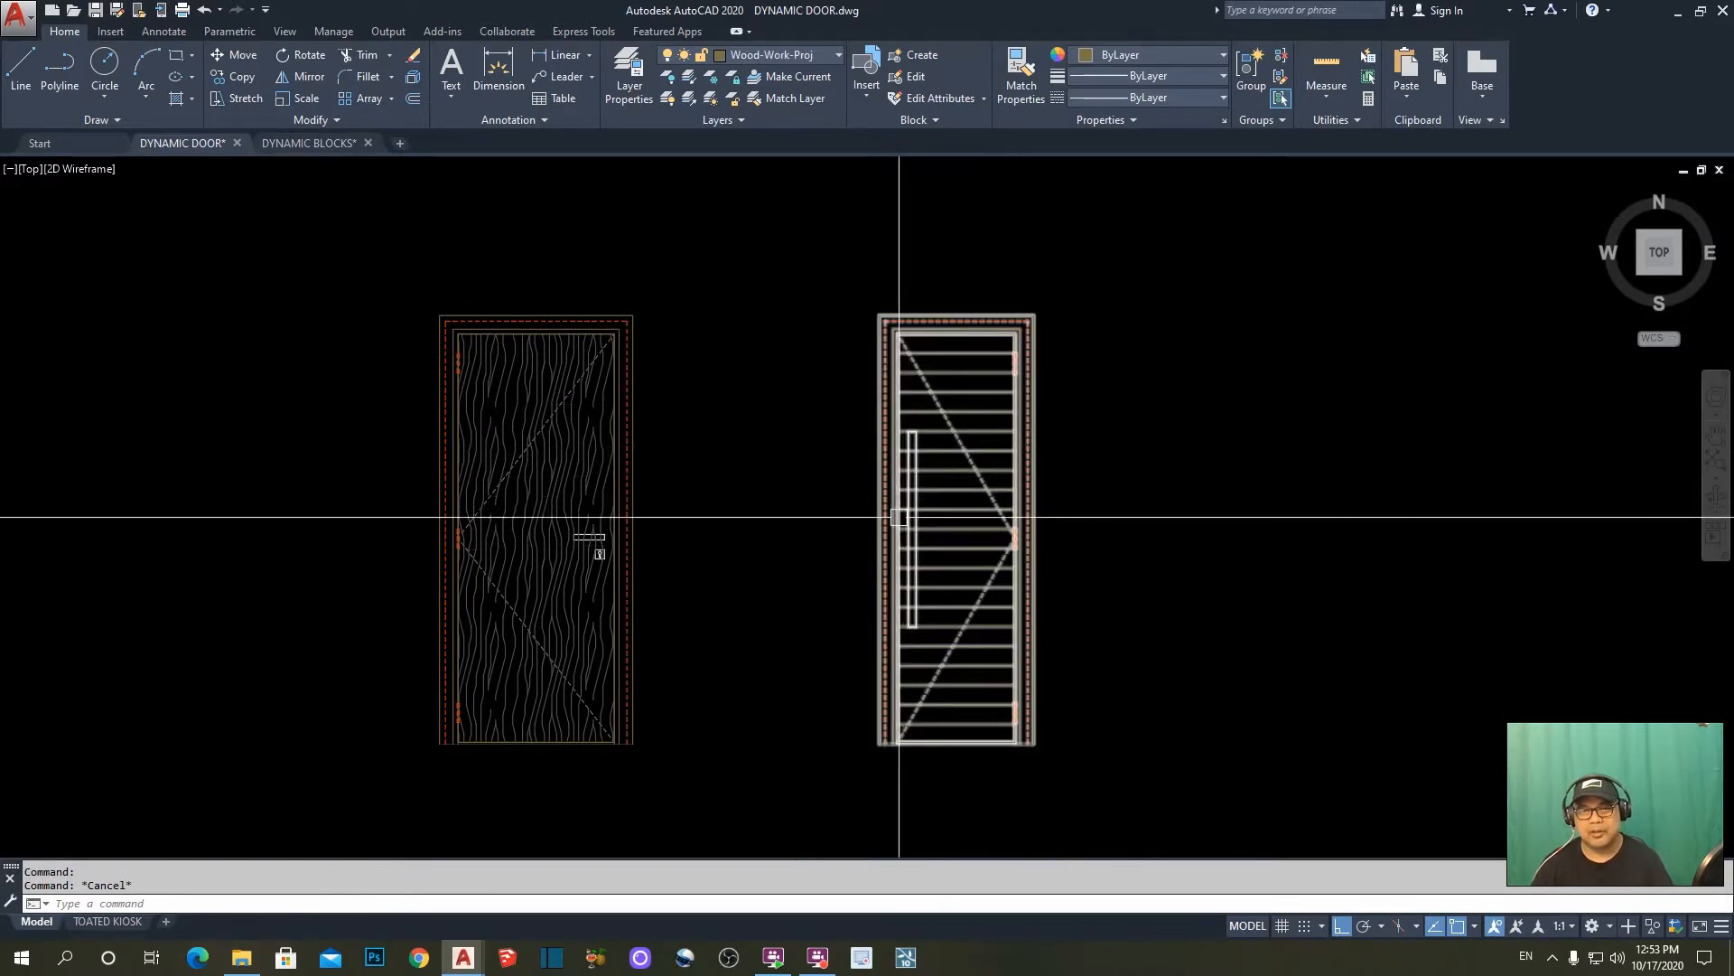
left_click(953, 324)
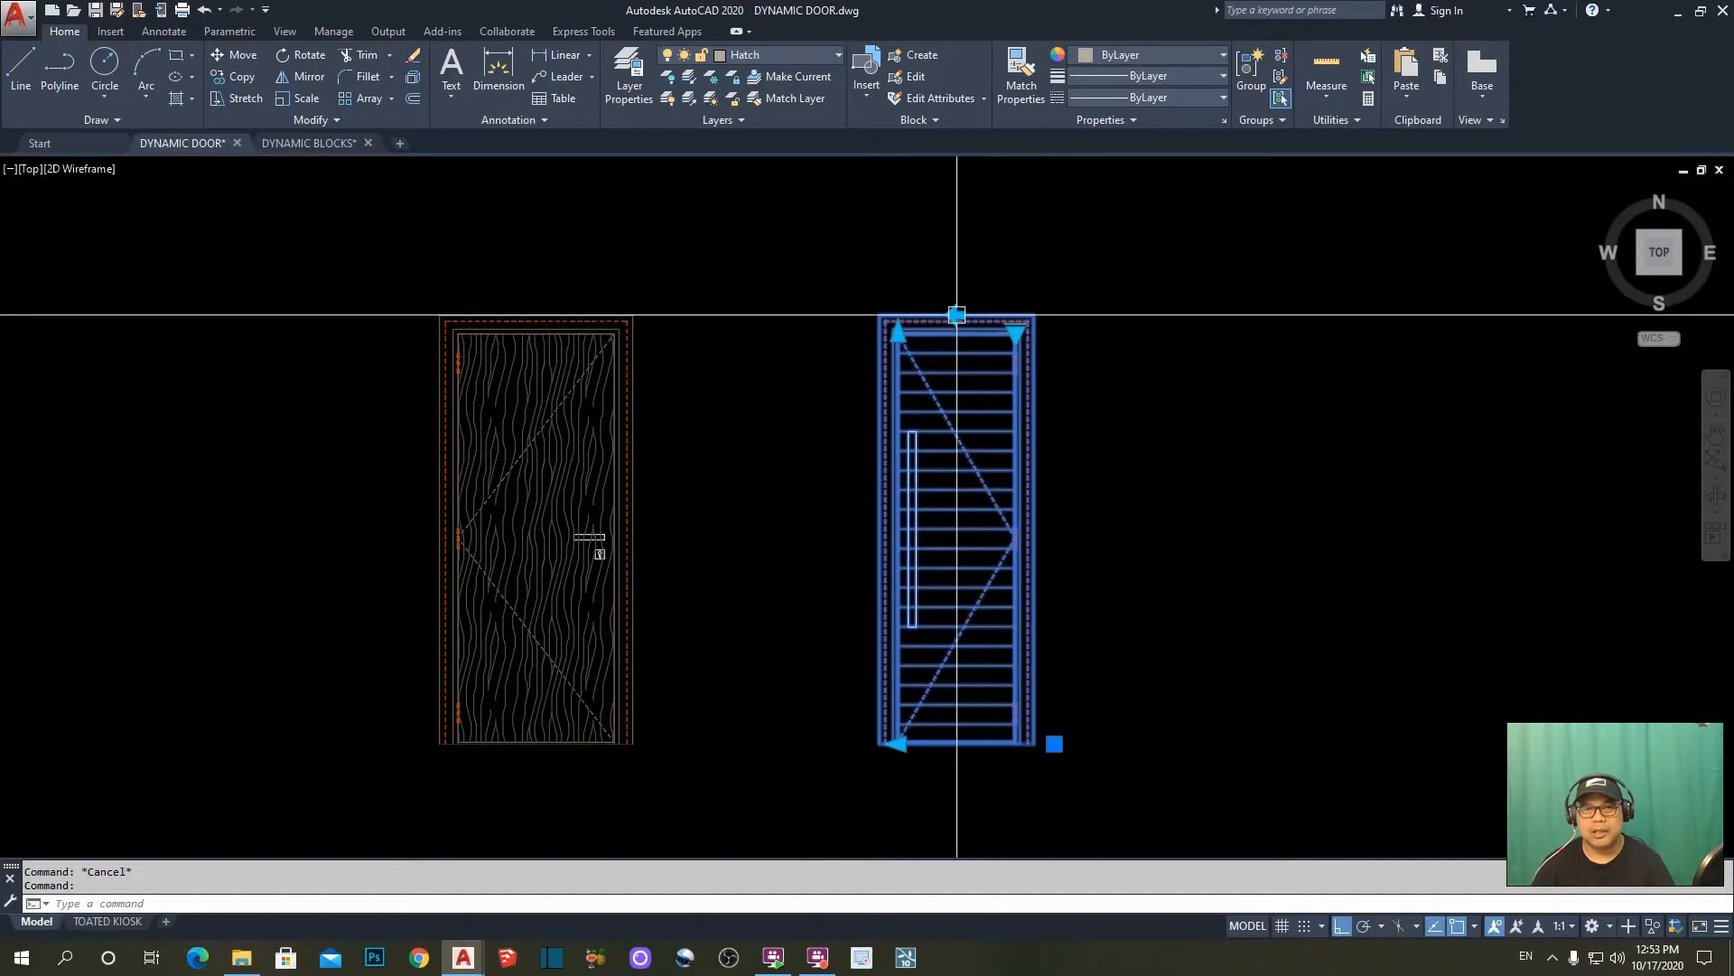
key("Escape")
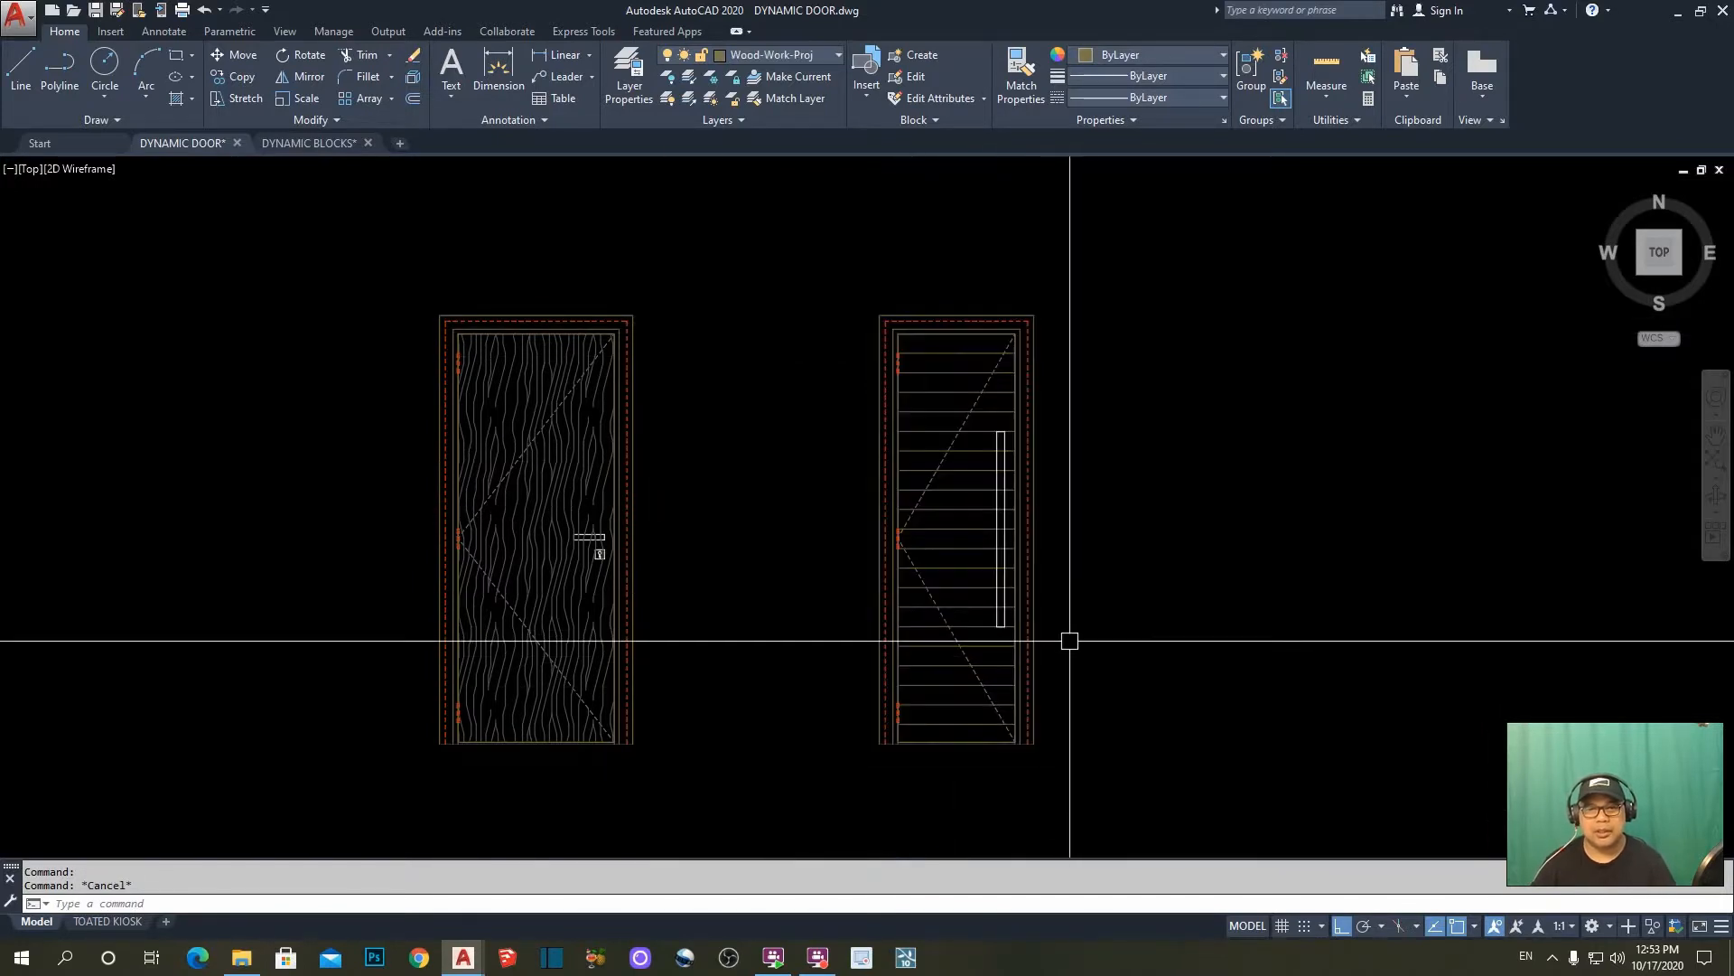
key("Escape")
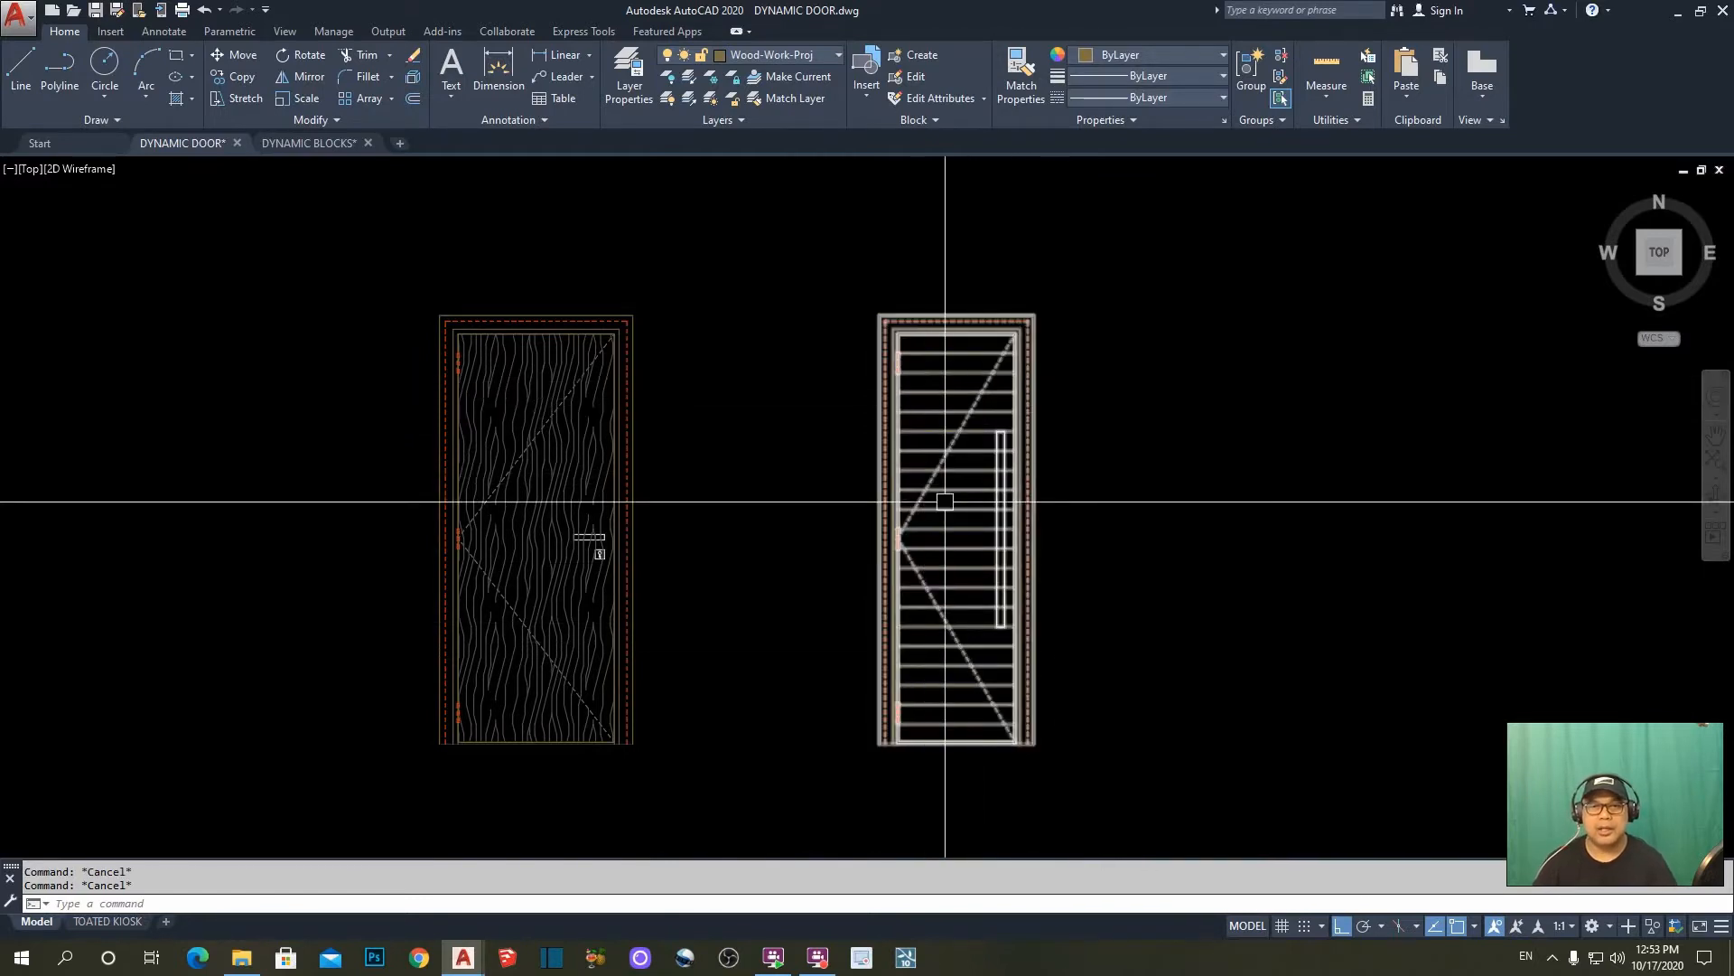
- Set the narrowed modern door block to the VENEERED DOOR visibility state and deselect it
middle_click_drag(952, 496, 872, 485)
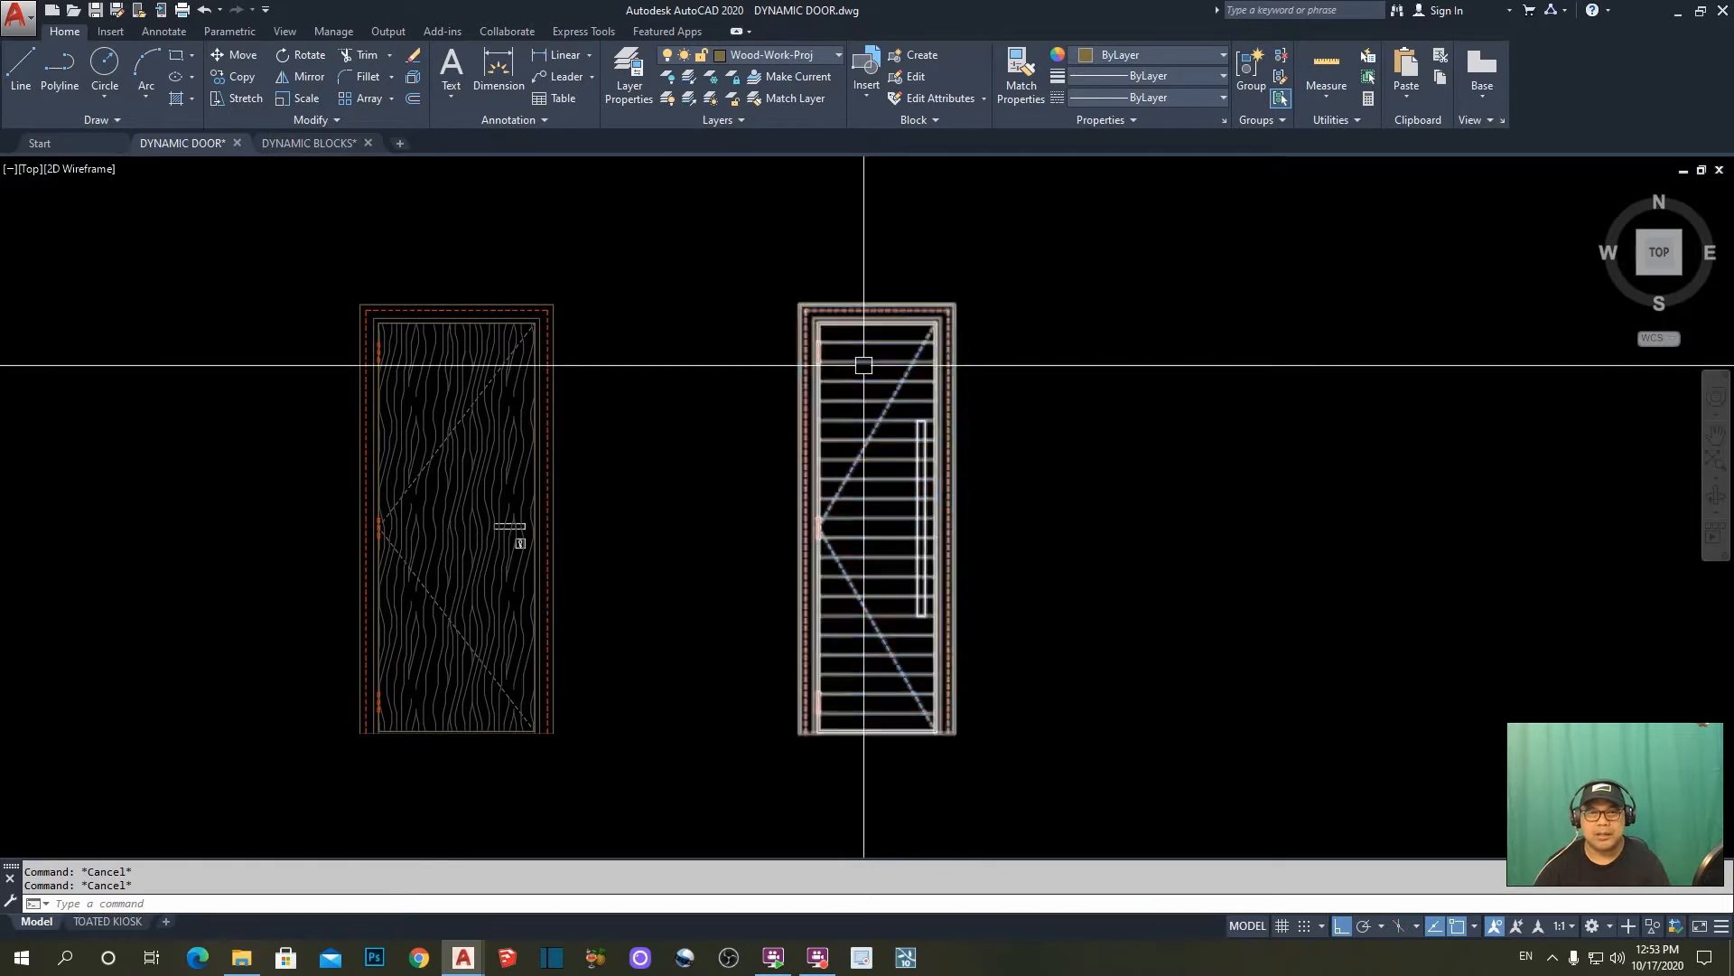
left_click(832, 361)
left_click(819, 323)
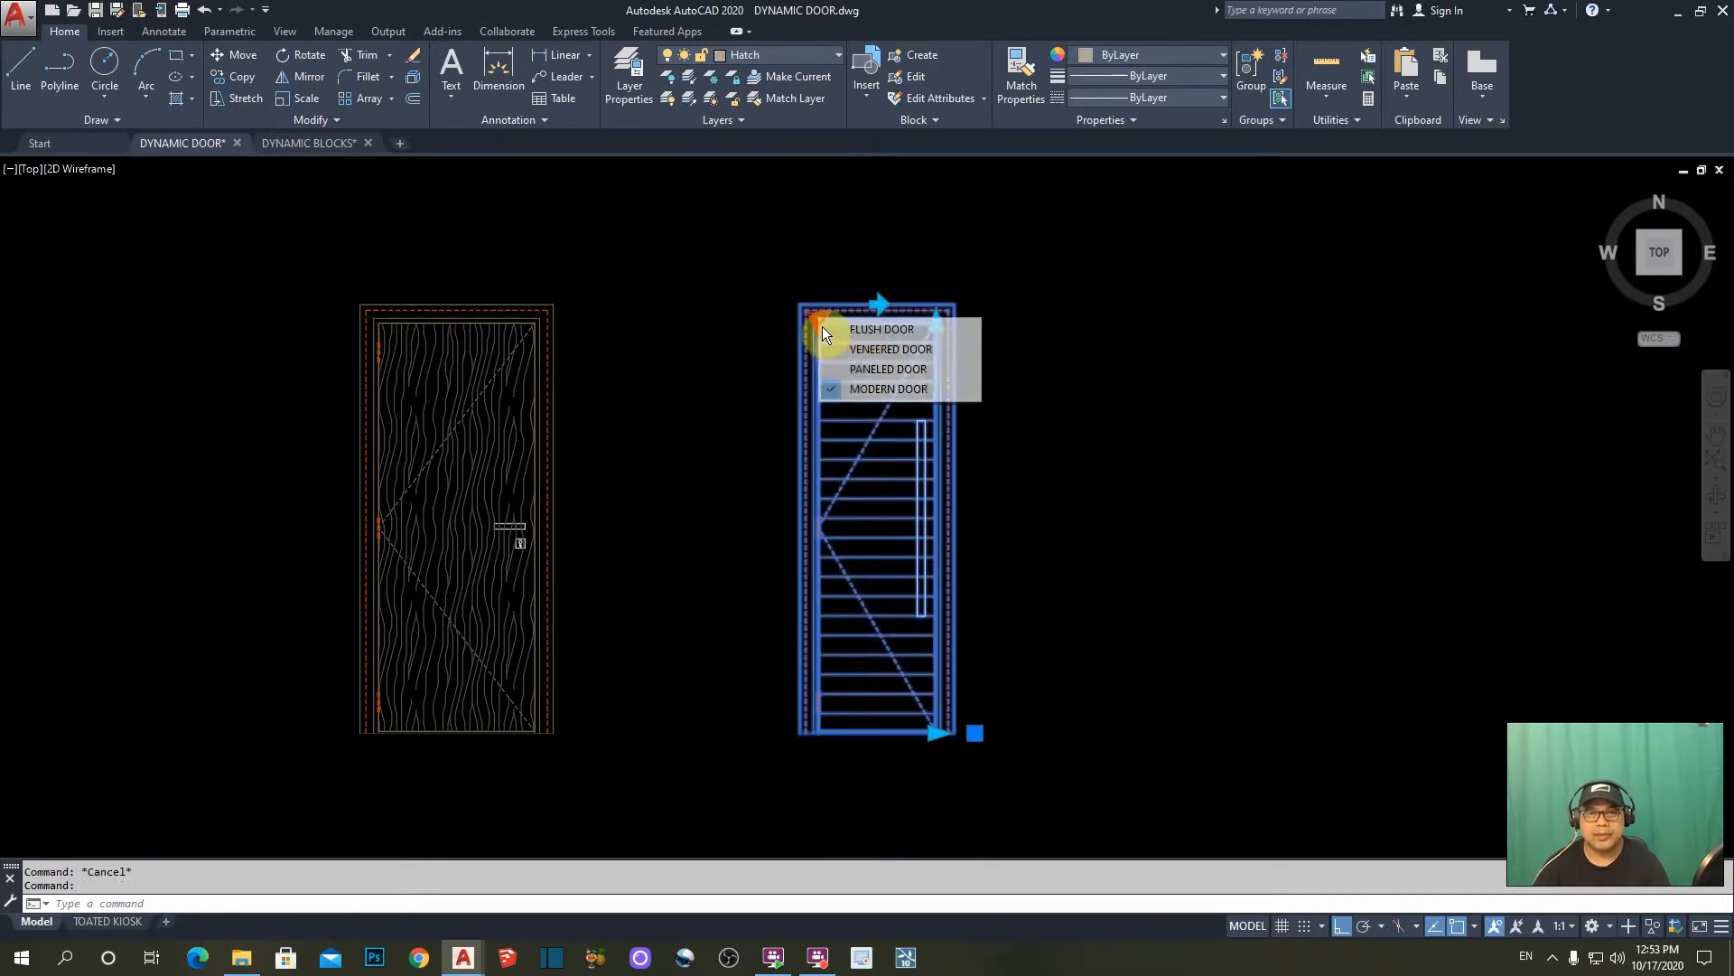
left_click(866, 350)
key("Escape")
scroll(1014, 391, "down", 2)
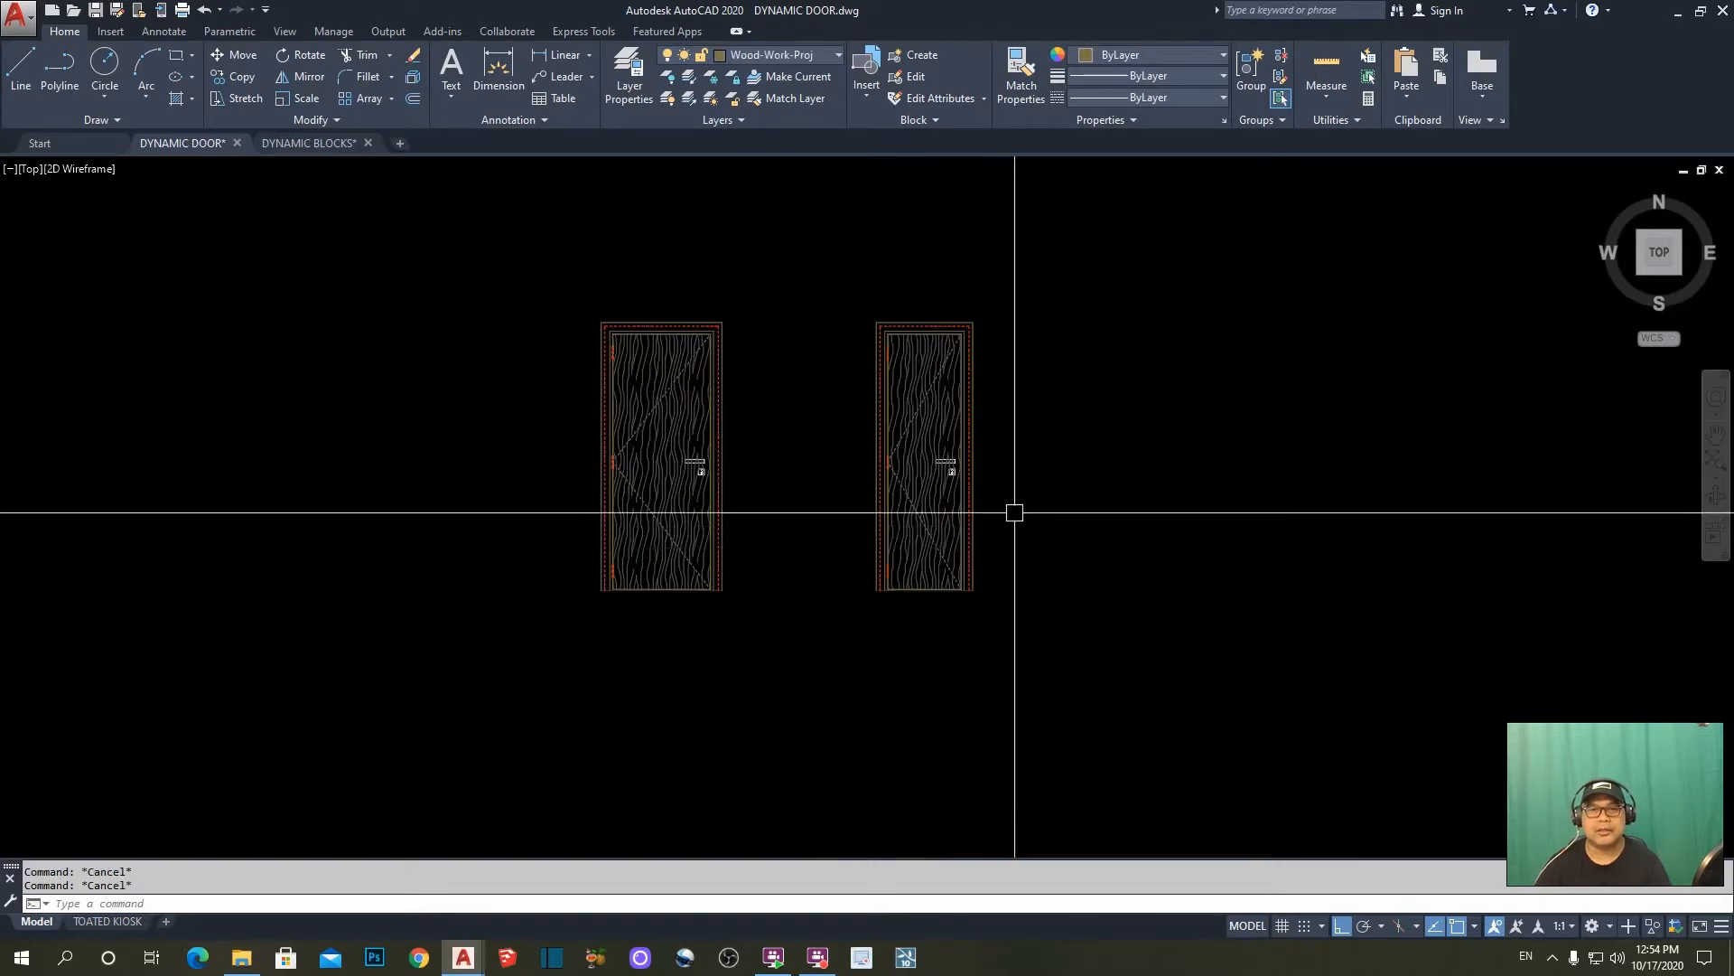
middle_click_drag(1014, 511, 1145, 521)
left_click(794, 433)
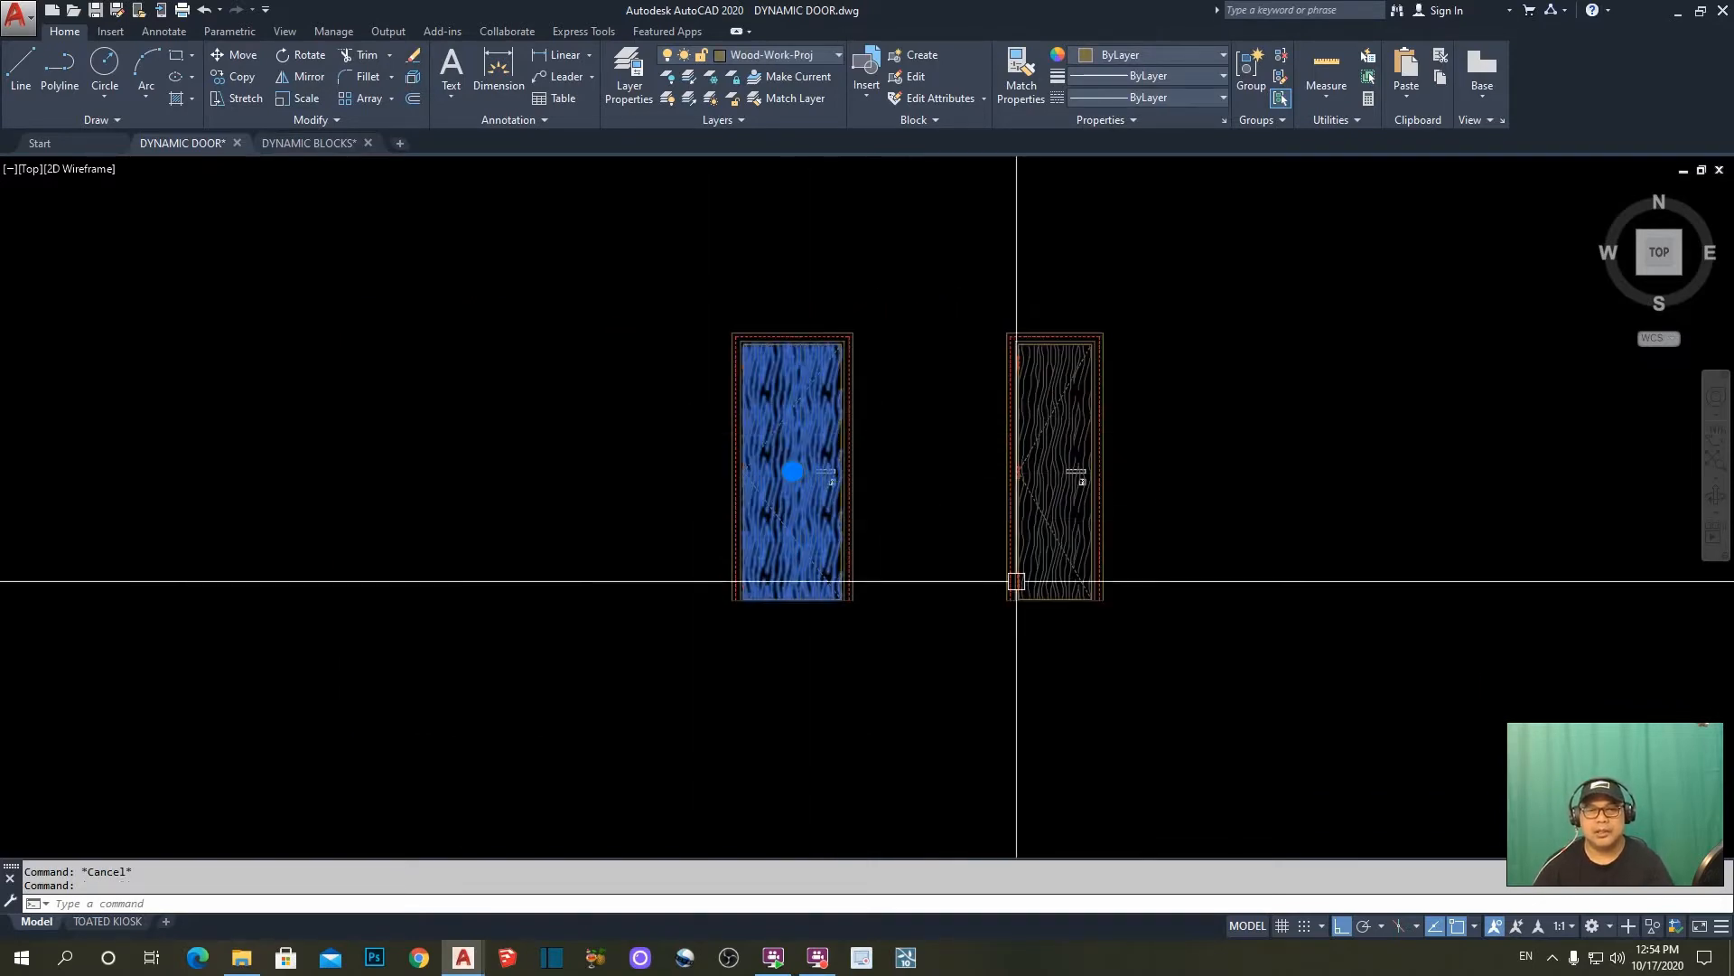
key("Escape")
middle_click_drag(1208, 507, 845, 475)
scroll(795, 466, "up", 3)
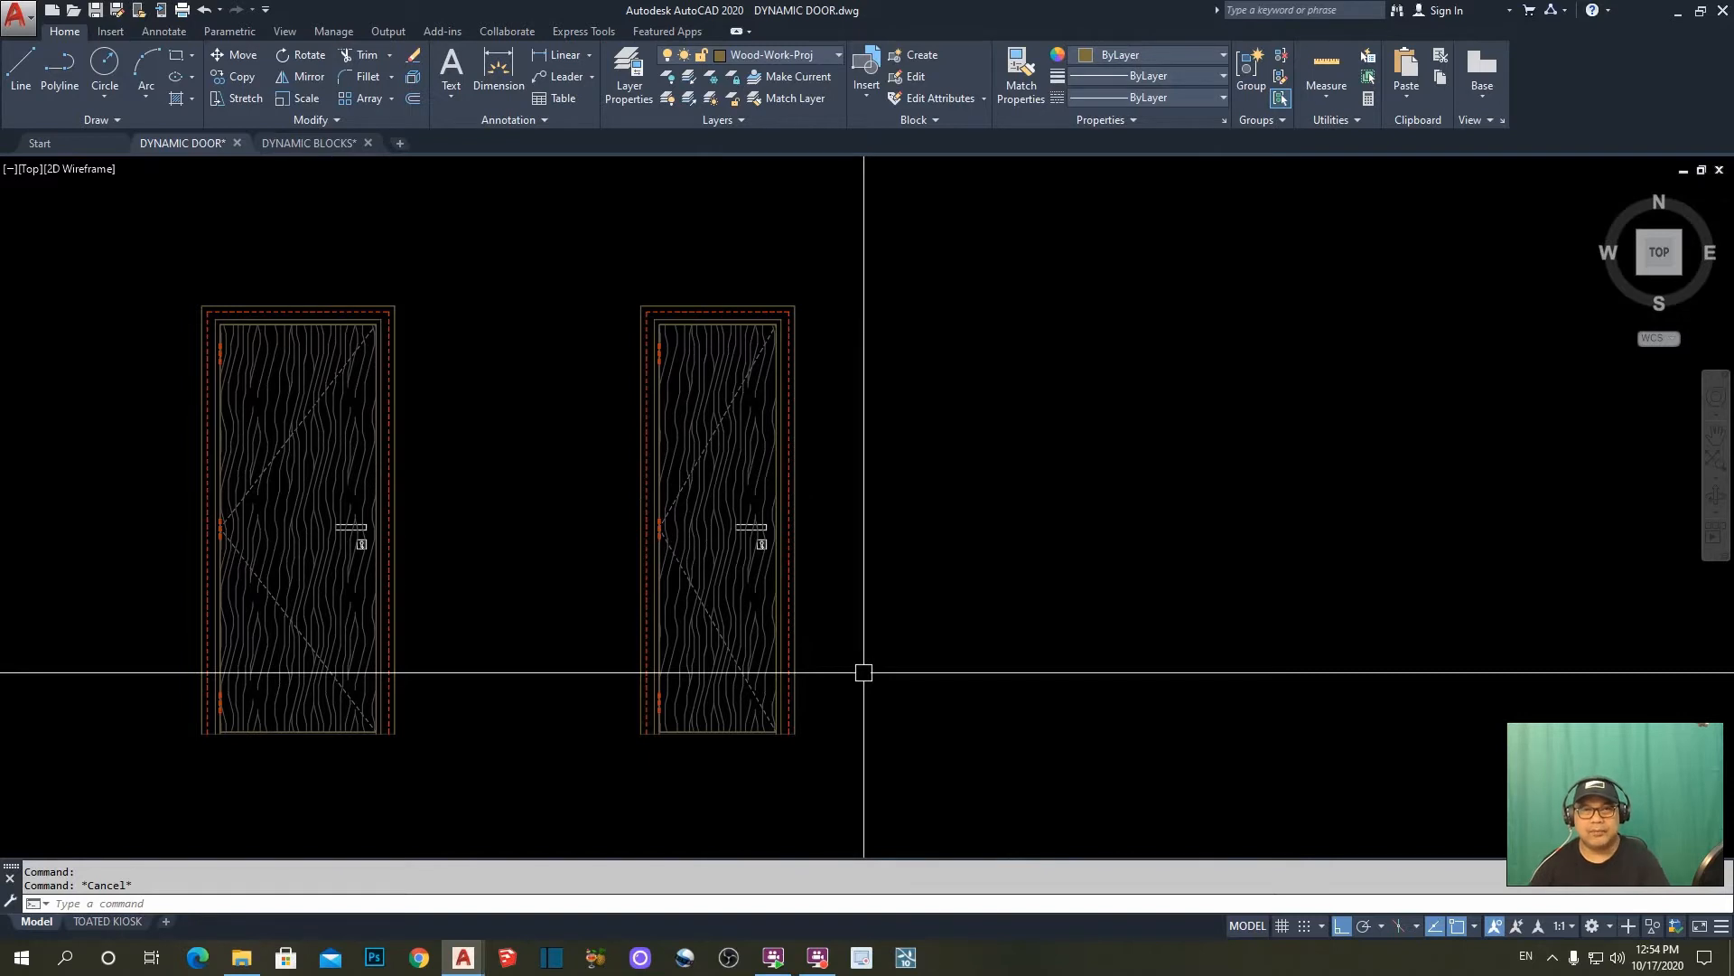
key("Escape")
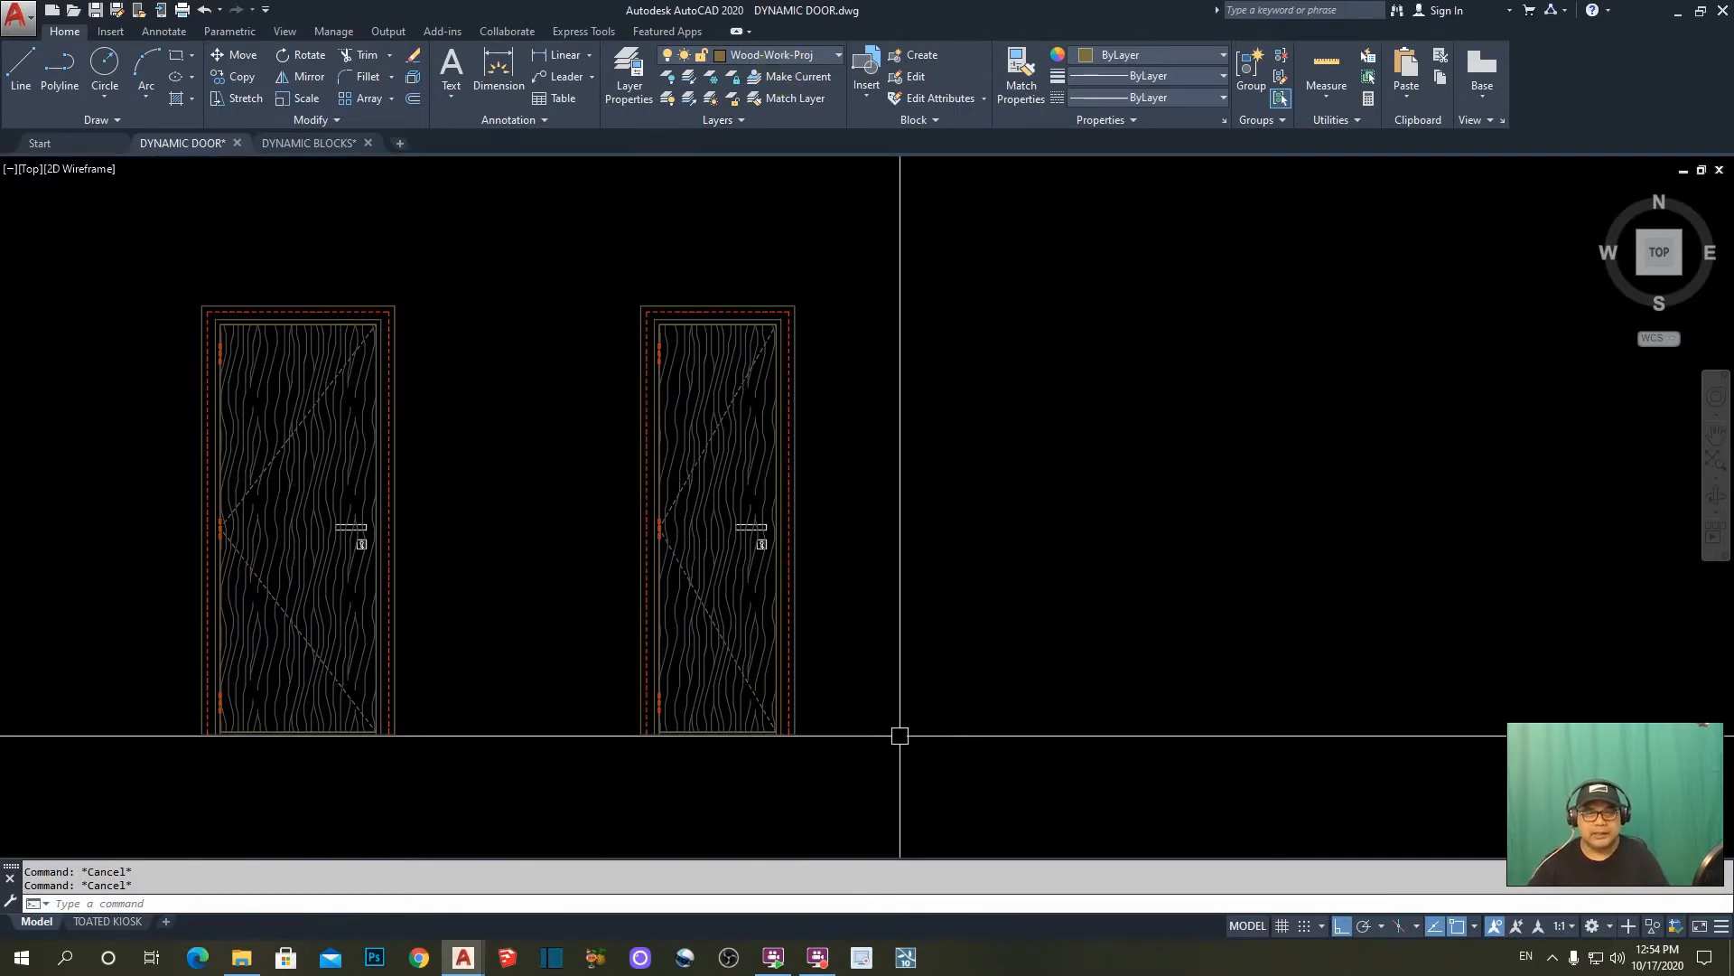
- Draw a 600 by 2100 rectangle beside the narrower veneered door as the new door panel outline
middle_click_drag(907, 729, 886, 689)
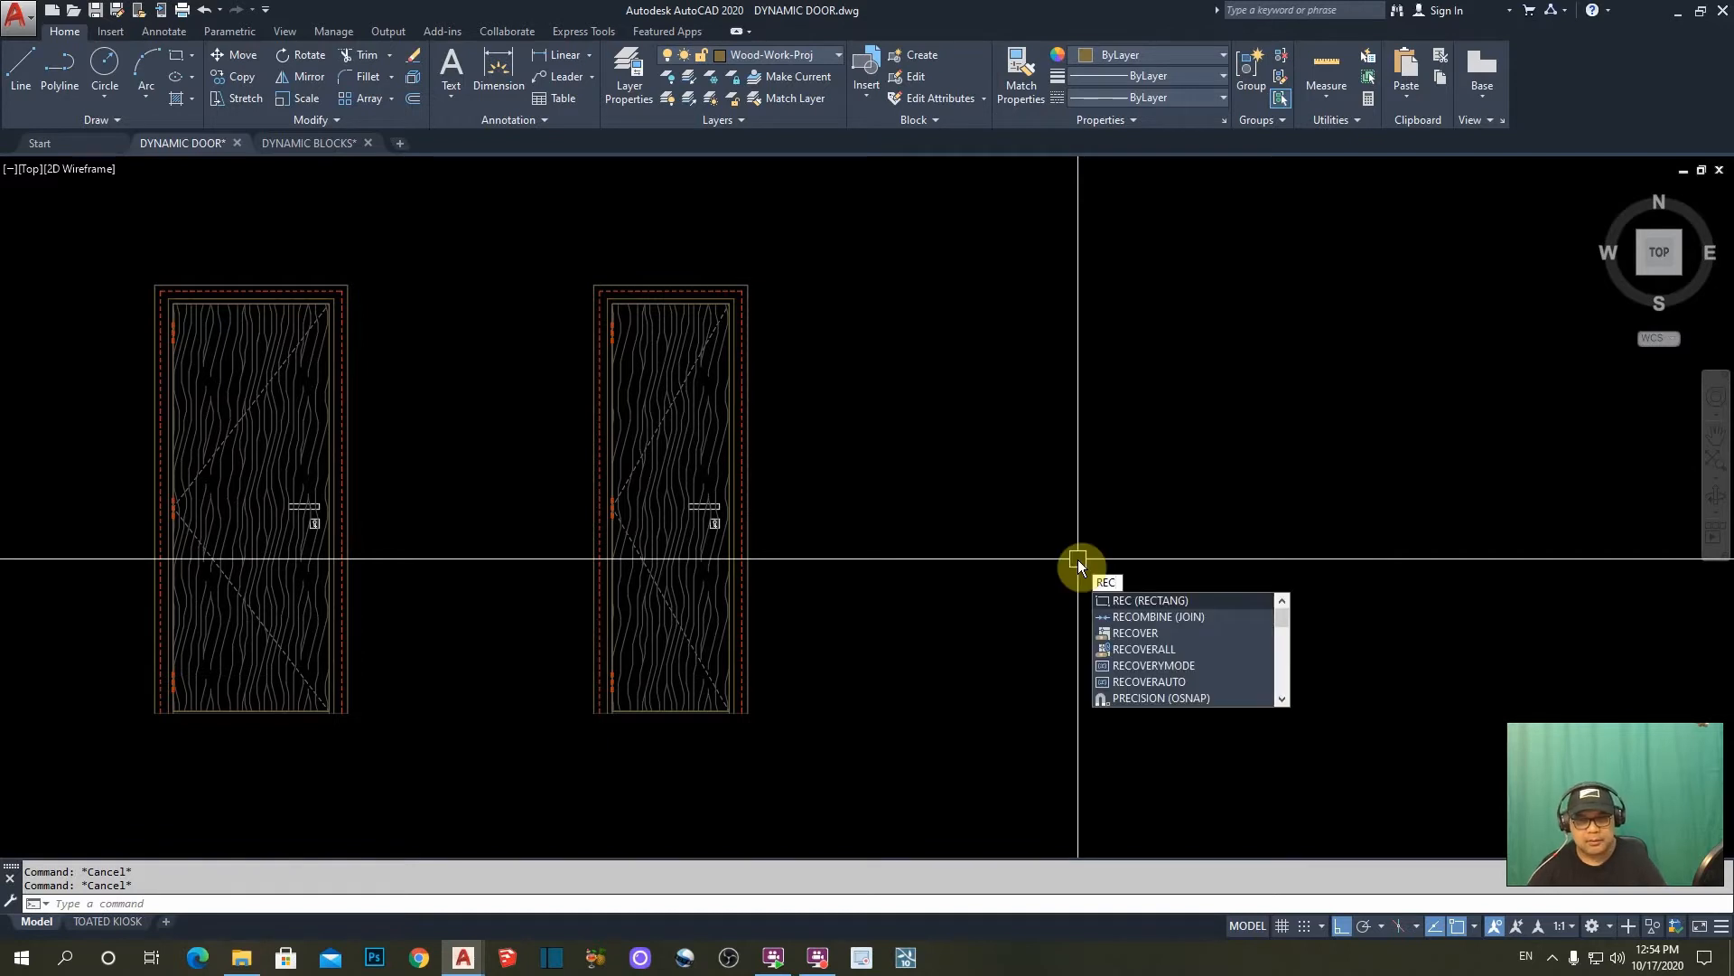
key("Return")
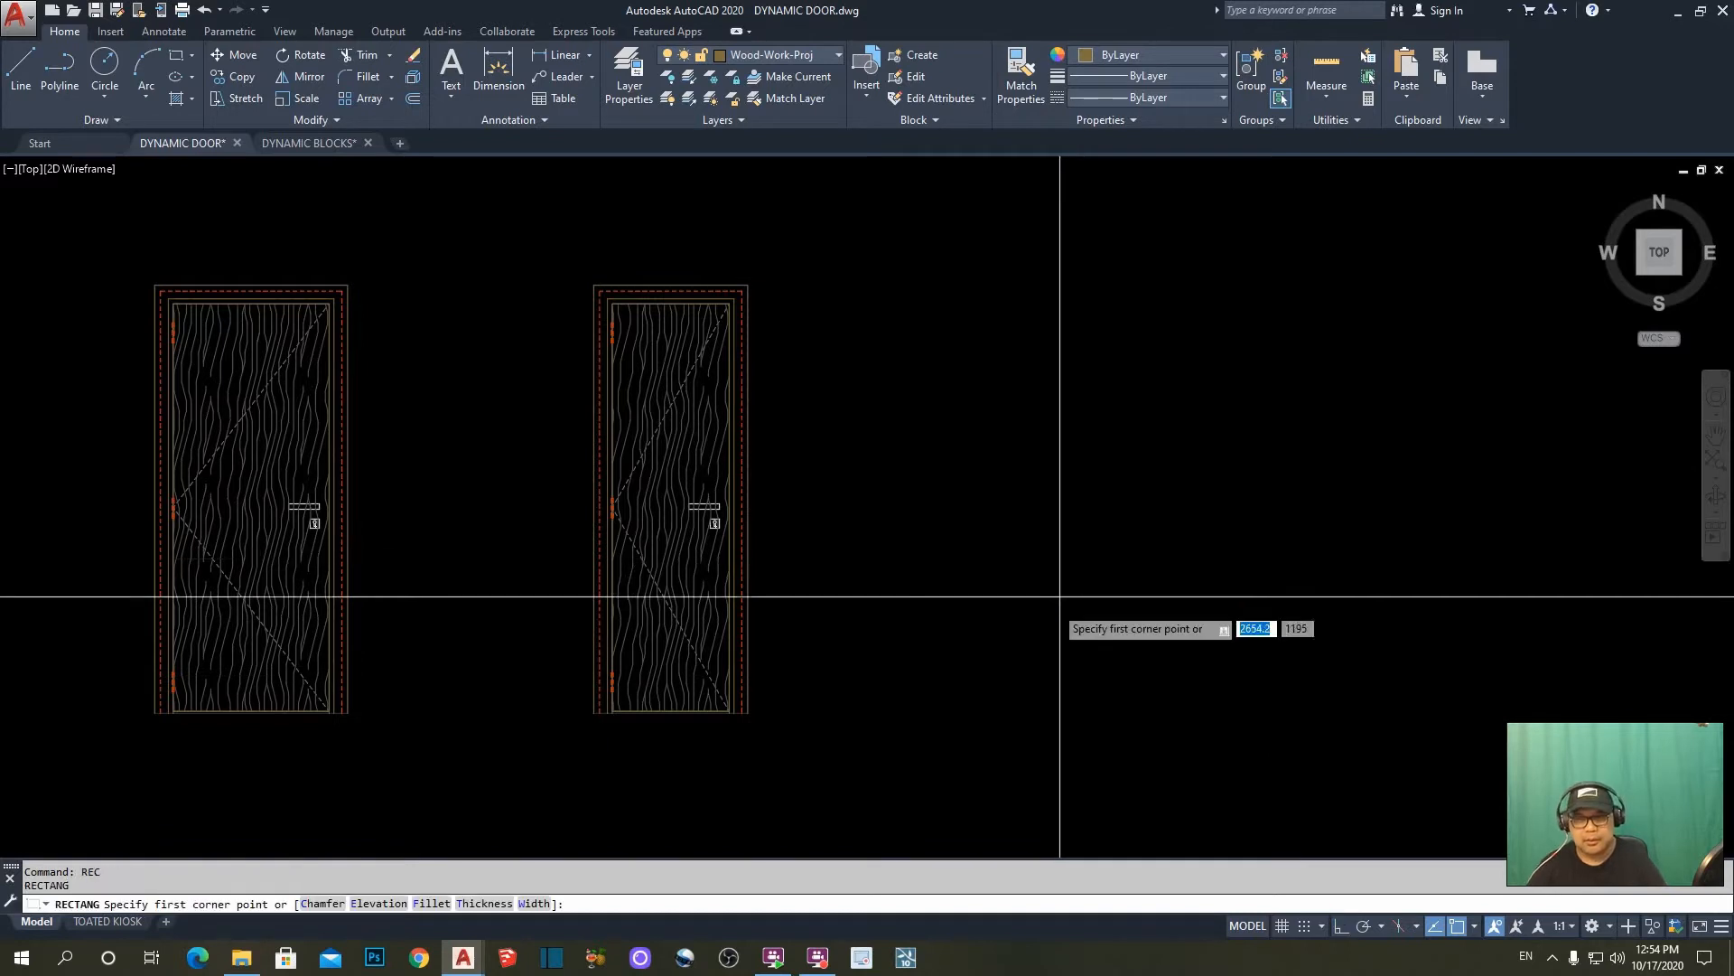
left_click(900, 715)
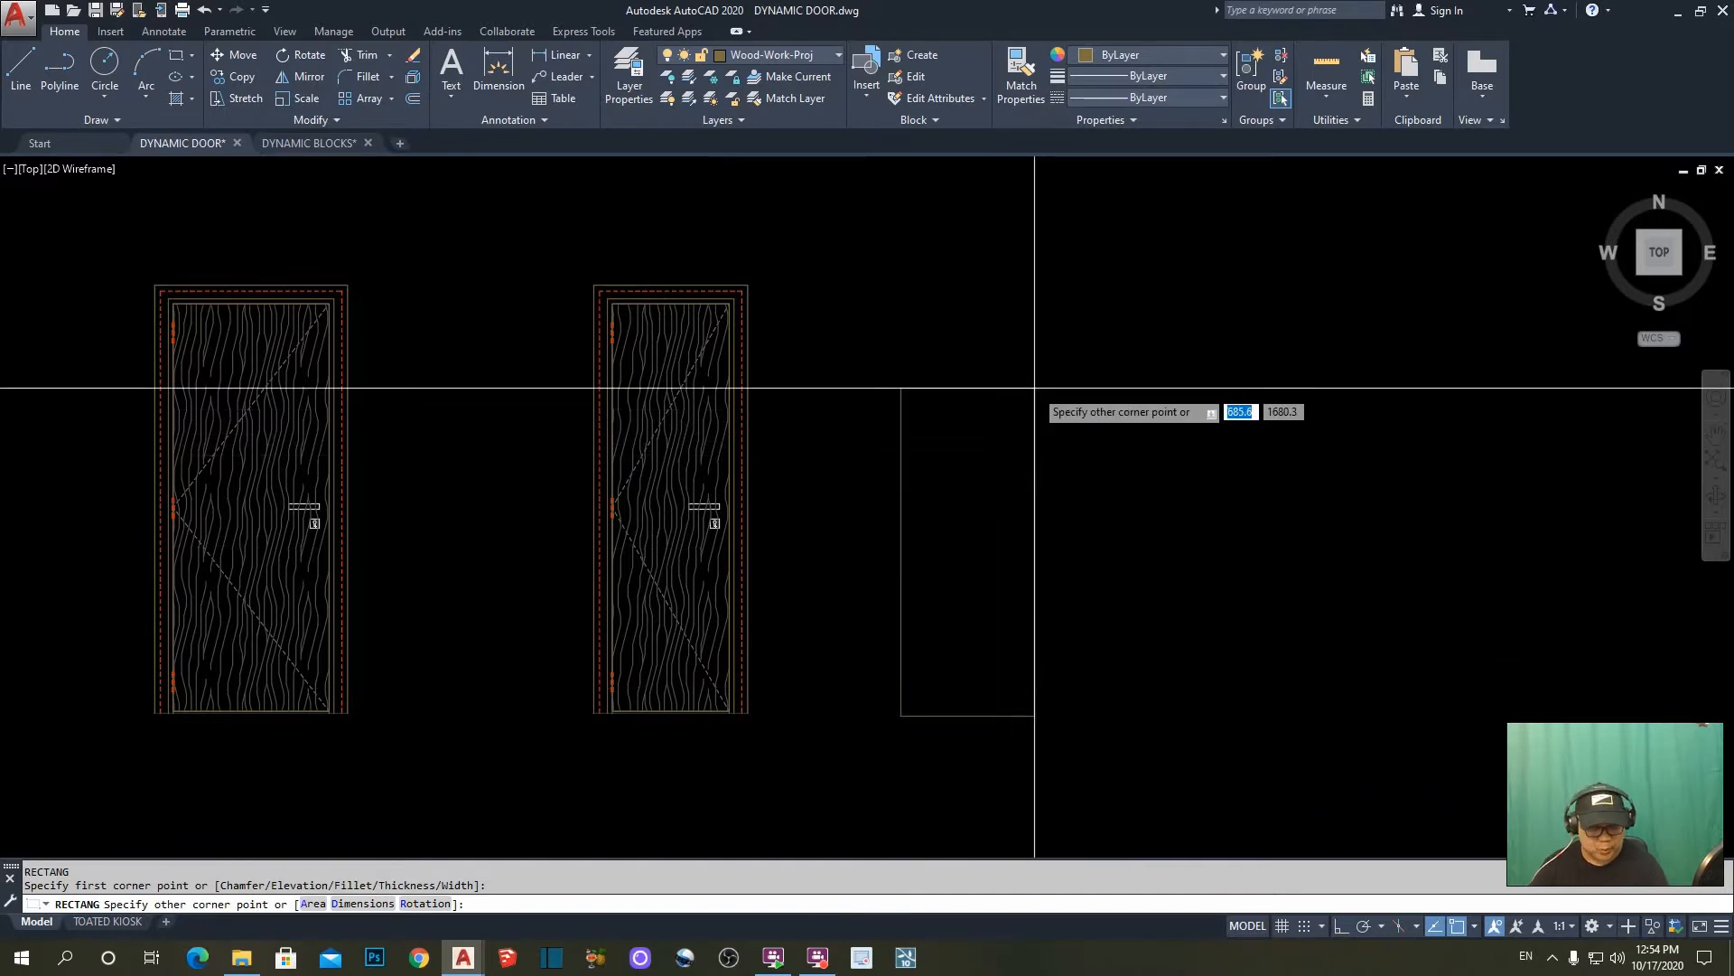
type("600")
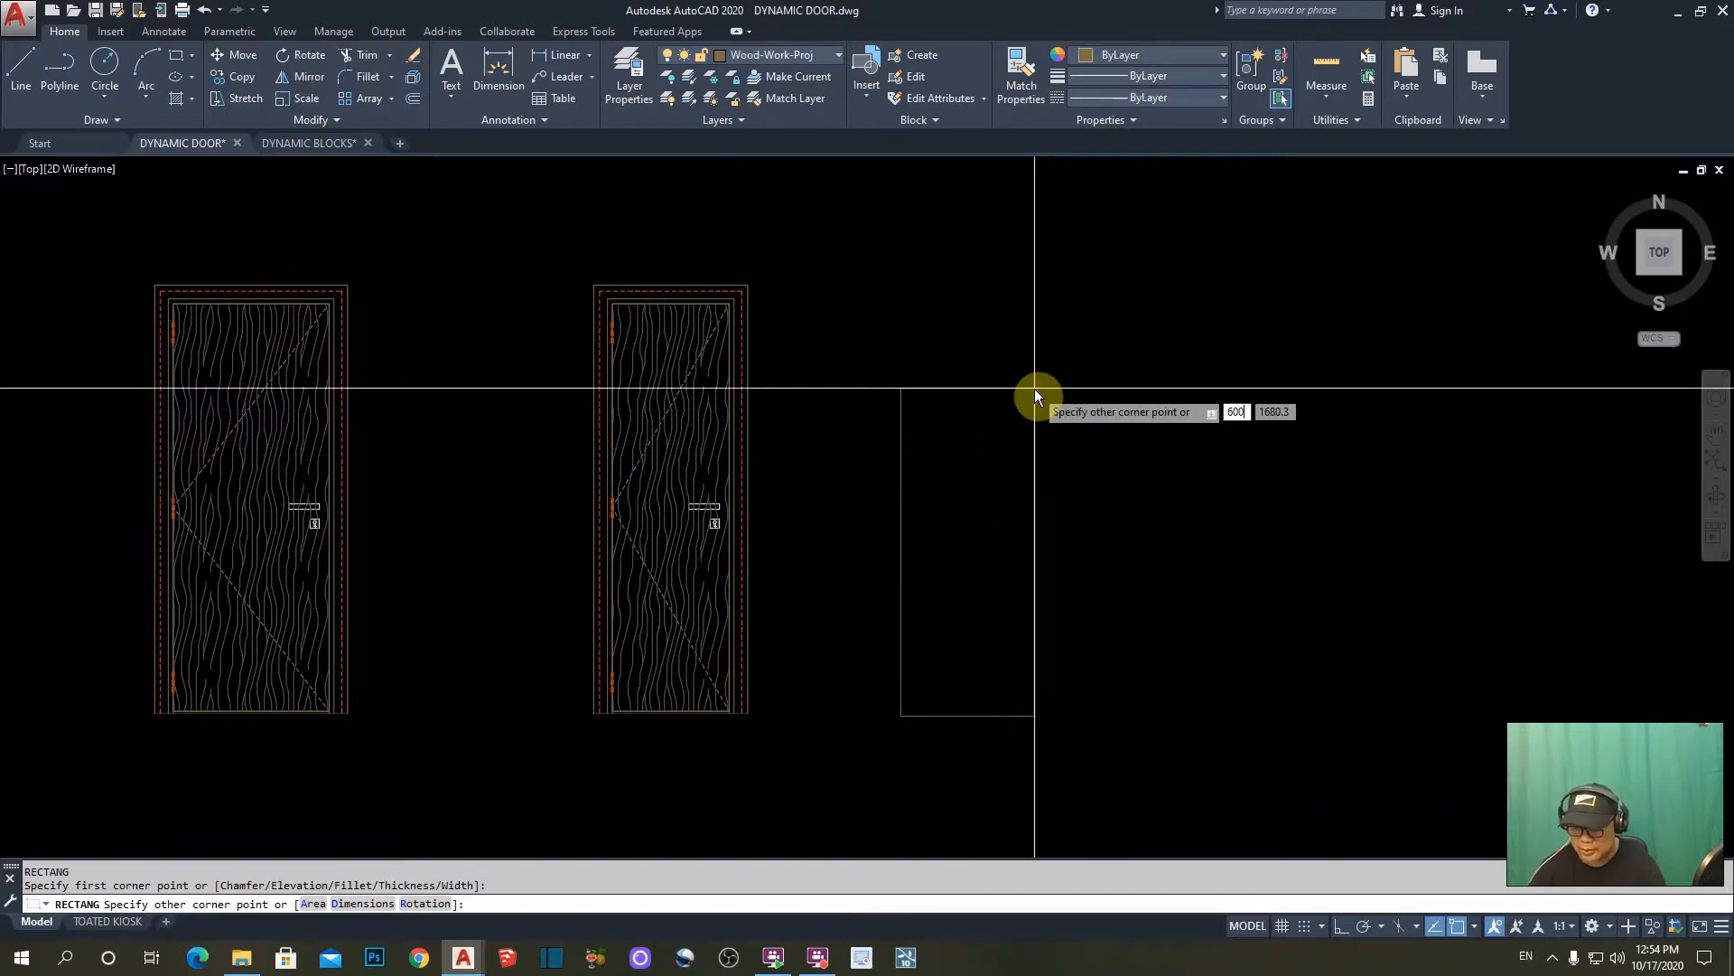
key("Tab")
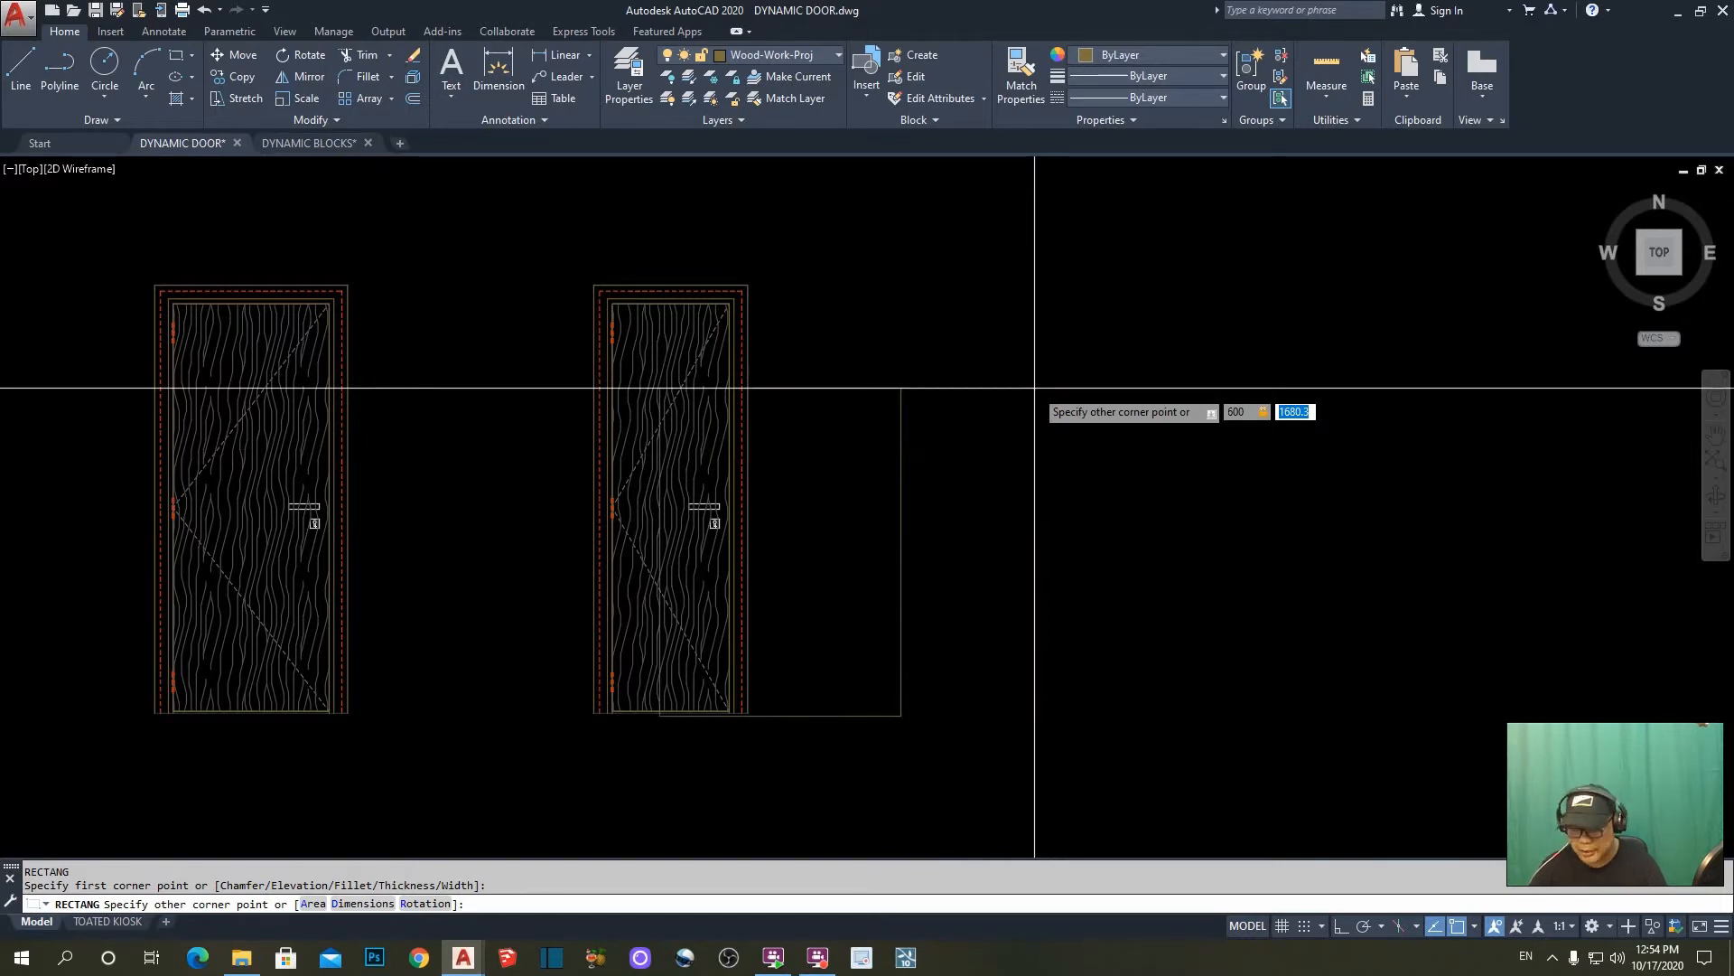
type("2100")
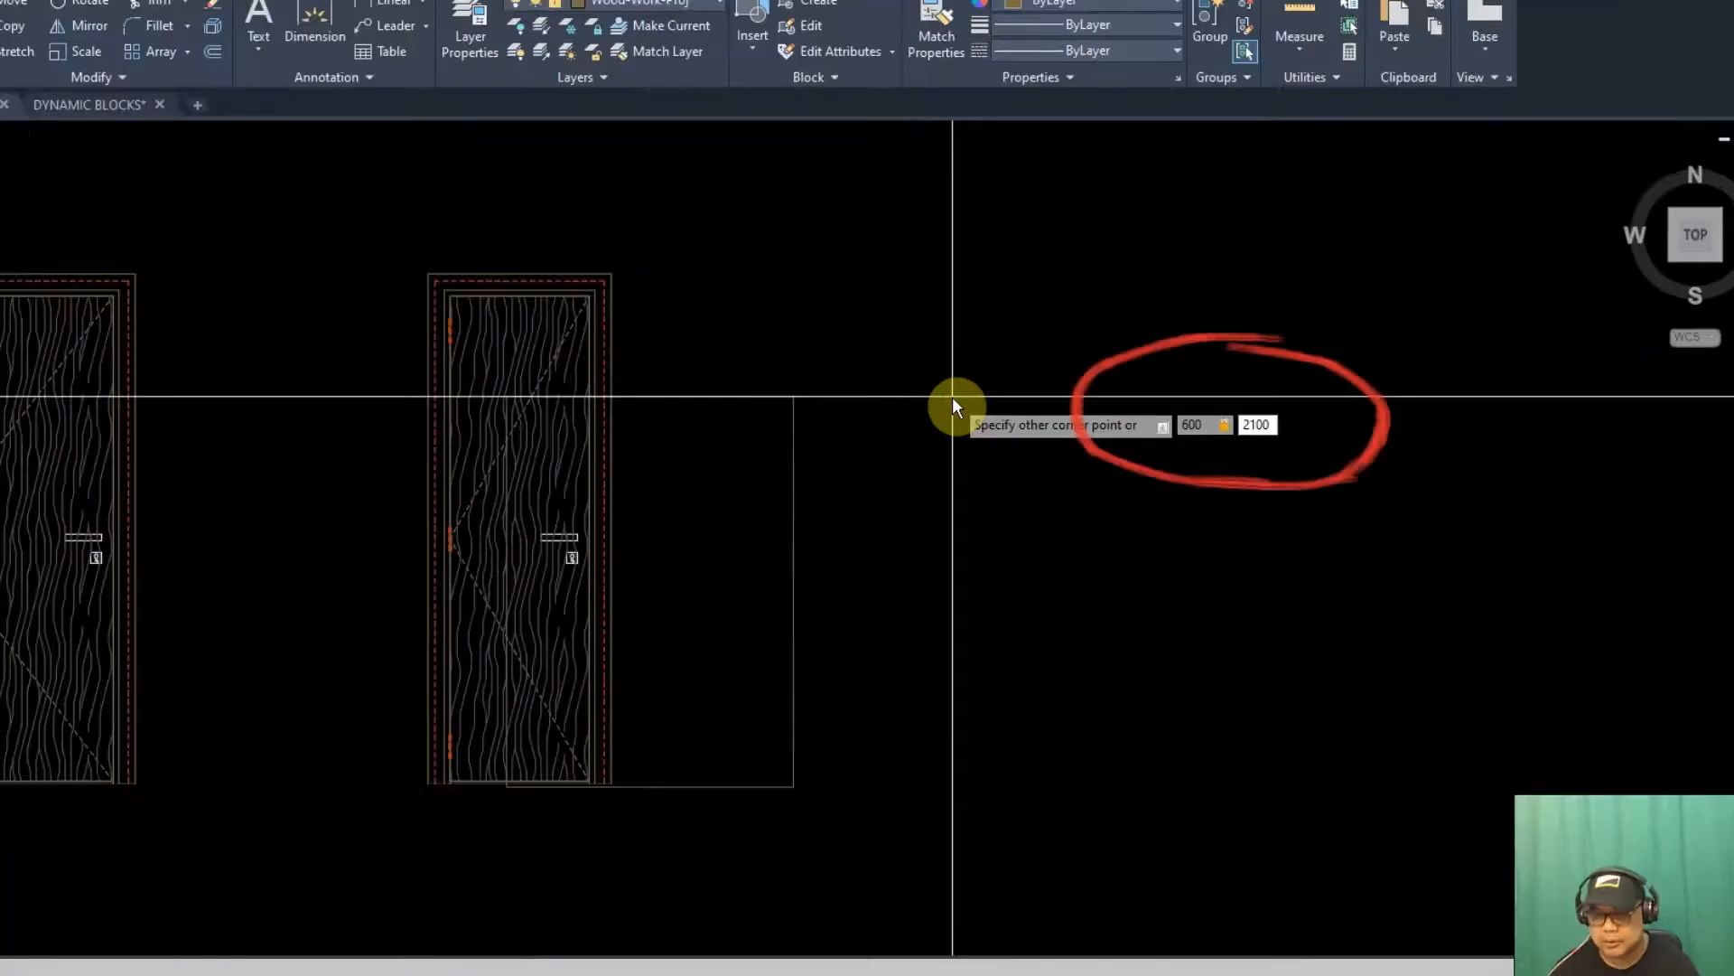
key("Return")
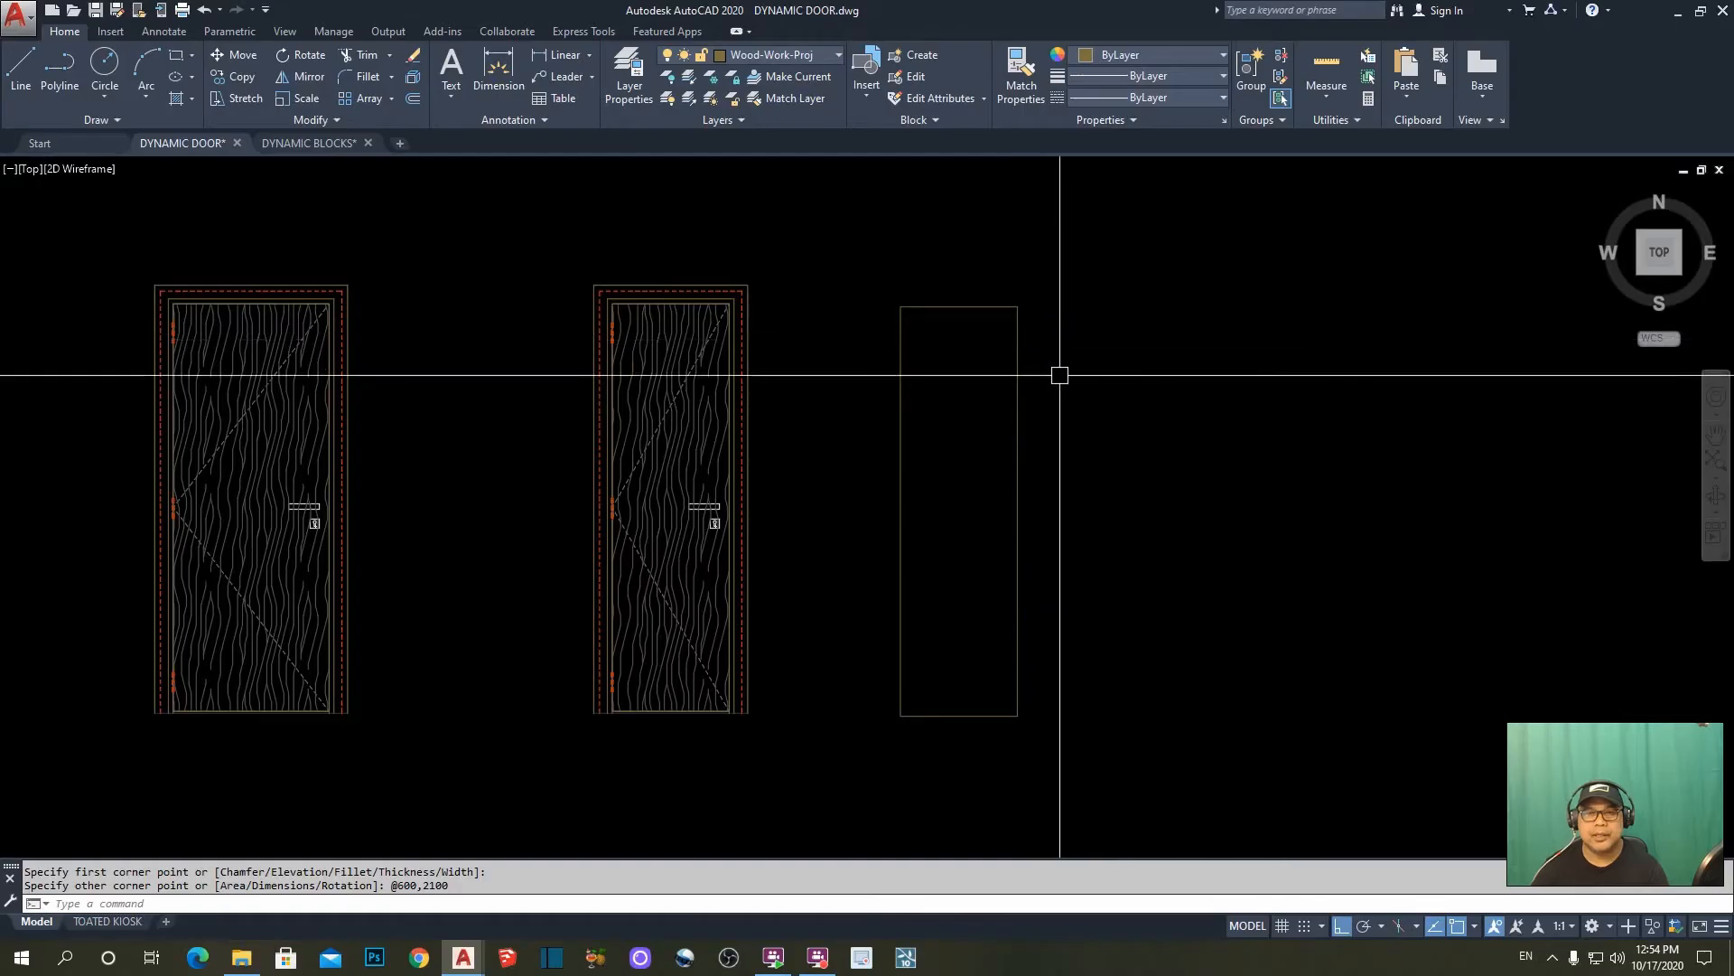
- Move the rectangle so its lower-left corner meets the lower-right outer corner of the narrower door's frame
key("Escape")
left_click(1139, 612)
left_click(842, 737)
type("m")
key("Return")
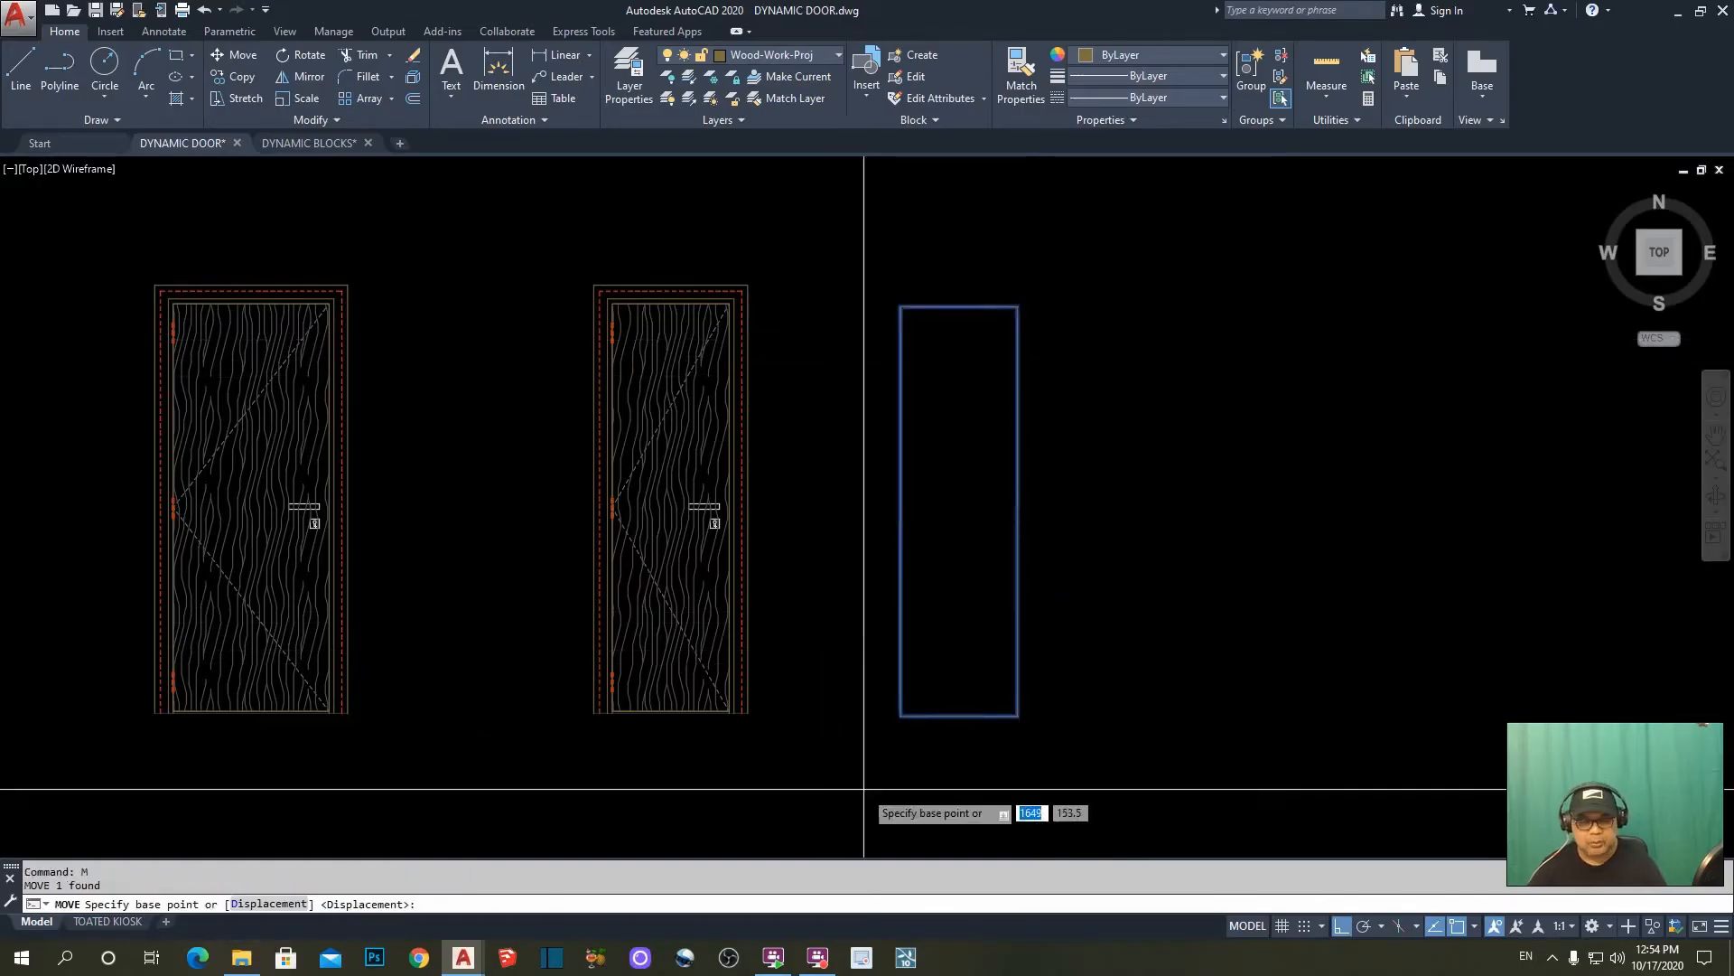
scroll(948, 620, "up", 4)
left_click(955, 608)
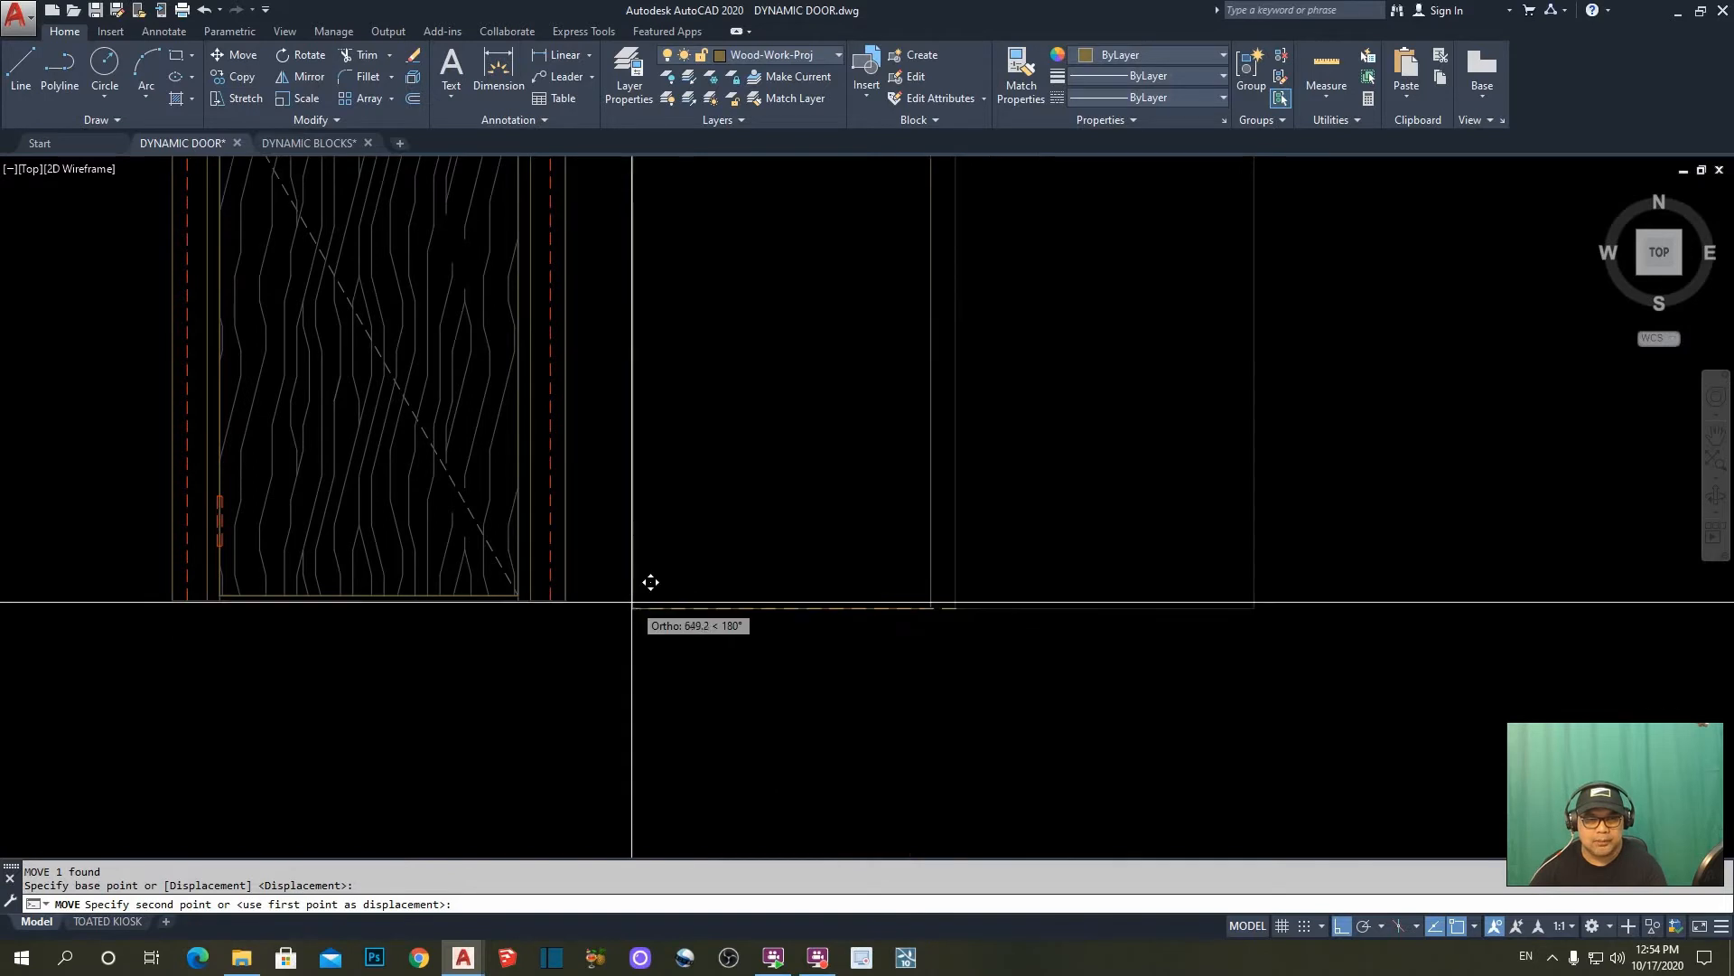
left_click(567, 600)
key("Escape")
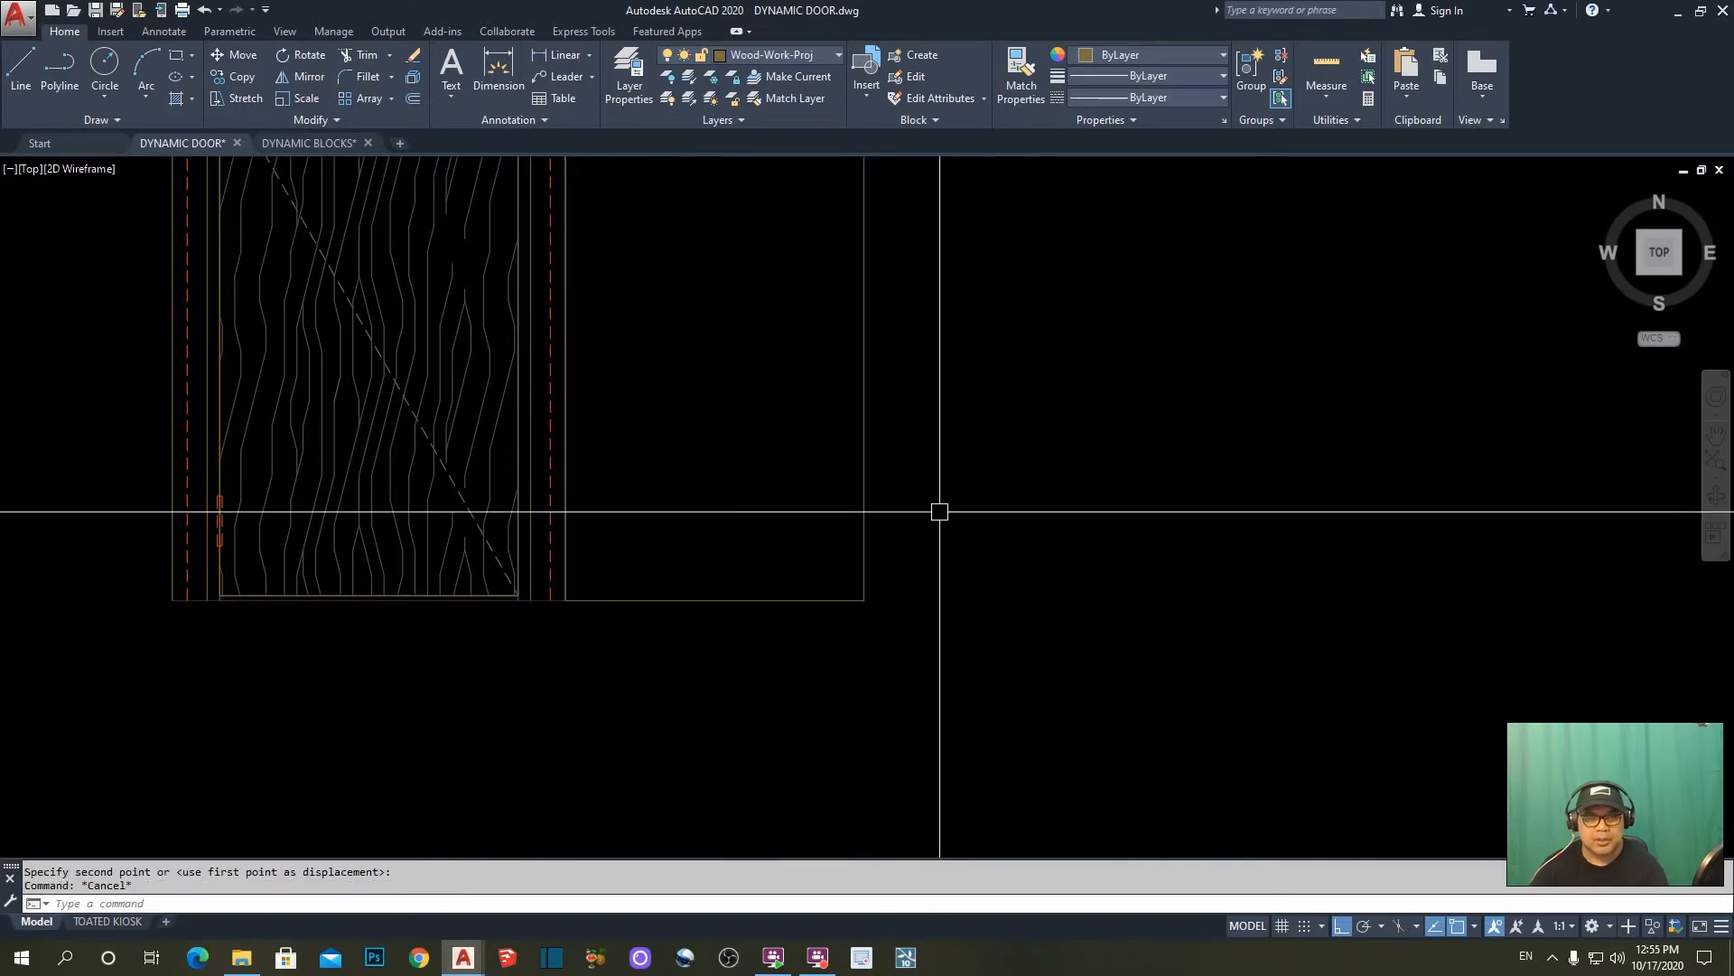
- Move the rectangle horizontally away from the narrower door, keeping its base level with the door's base
left_click(929, 469)
left_click(773, 684)
type("m")
key("Return")
left_click(773, 684)
scroll(1161, 766, "down", 4)
key("Escape")
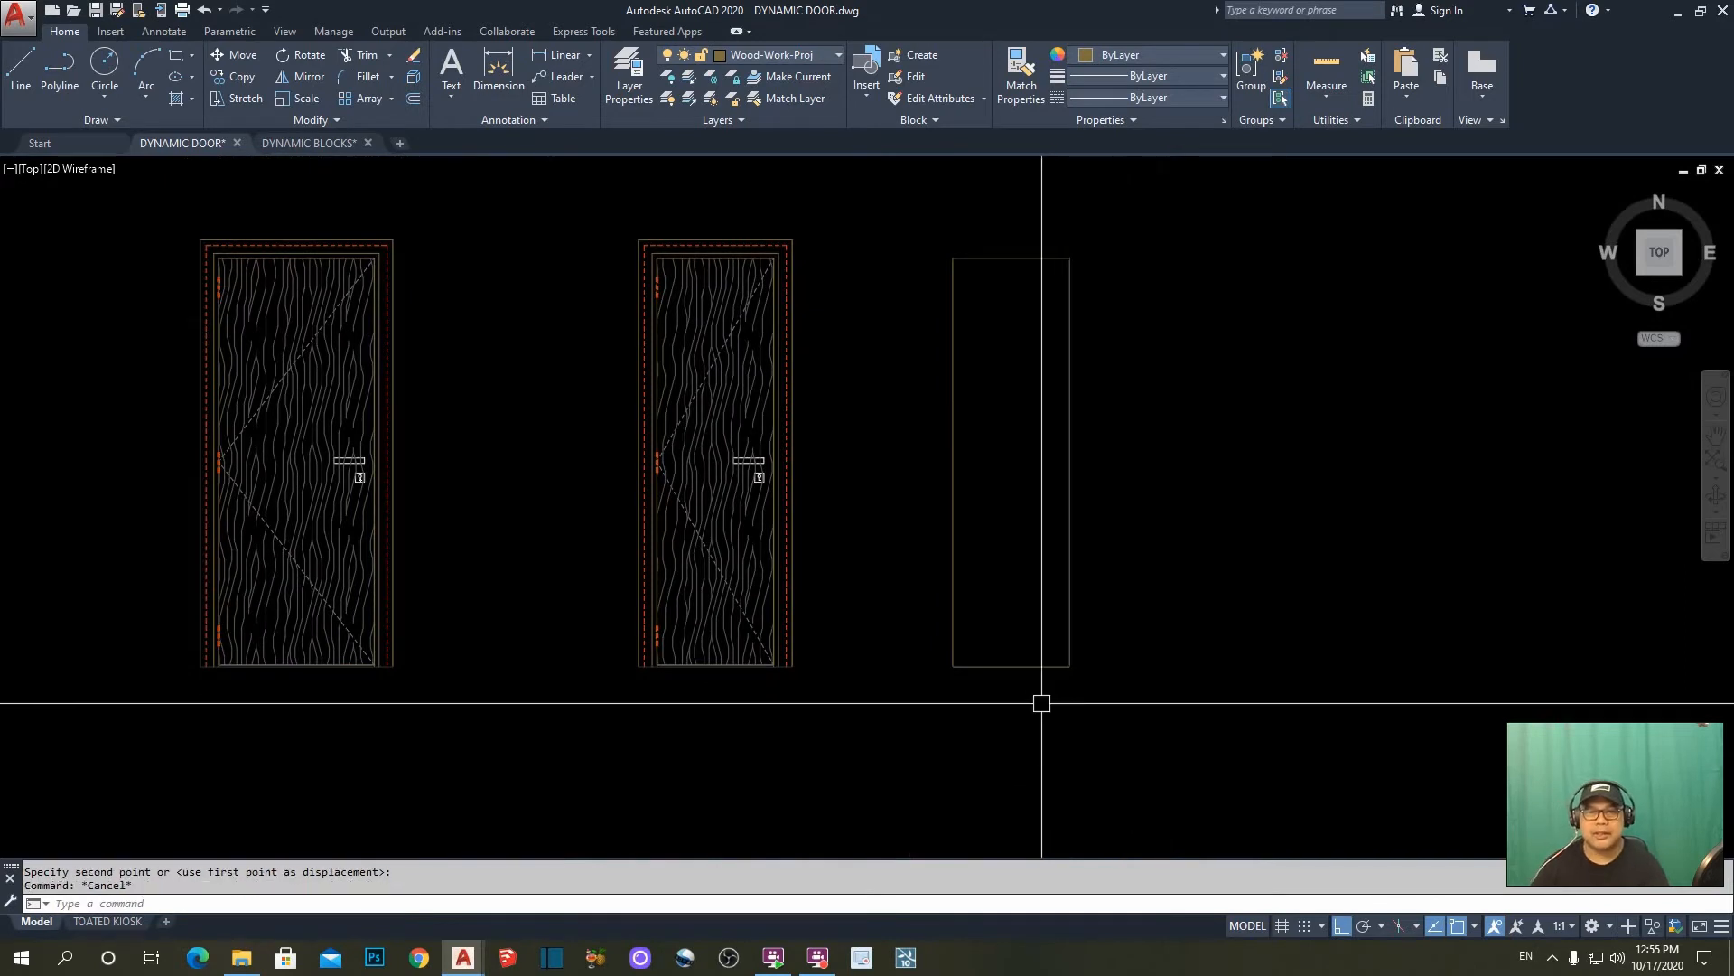
- Trace an open polyline over the rectangle's left, top and right sides, starting at its lower-left corner
middle_click_drag(1018, 607, 1049, 607)
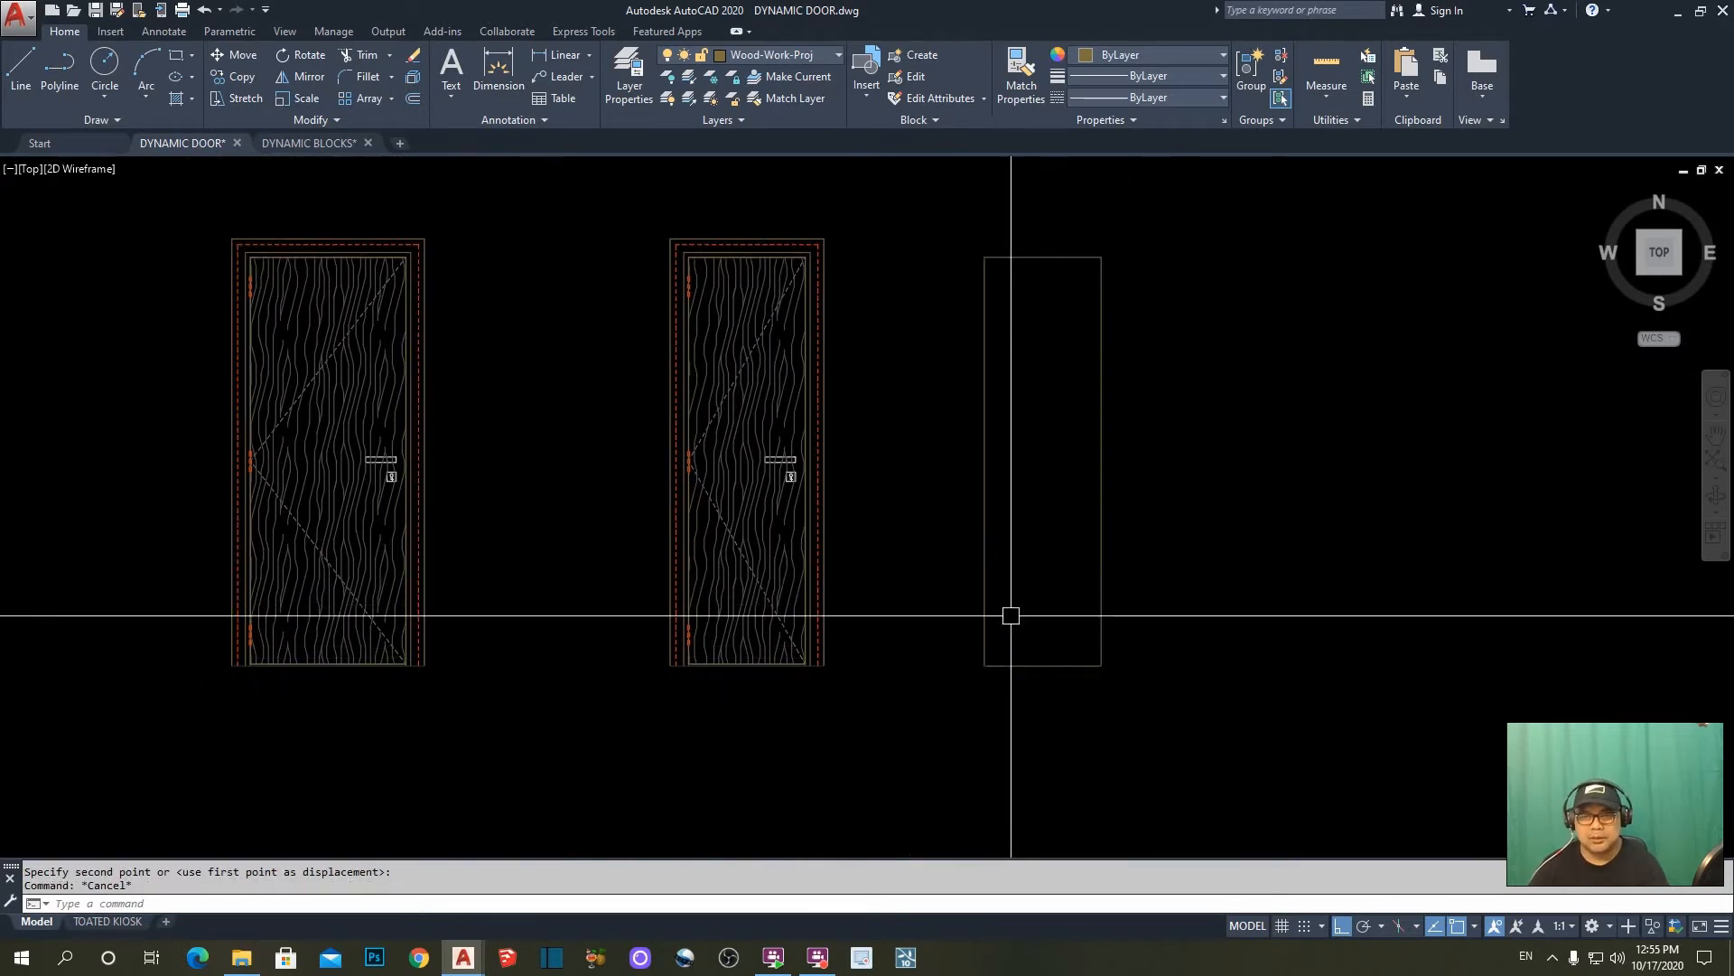
middle_click_drag(1013, 614, 1007, 610)
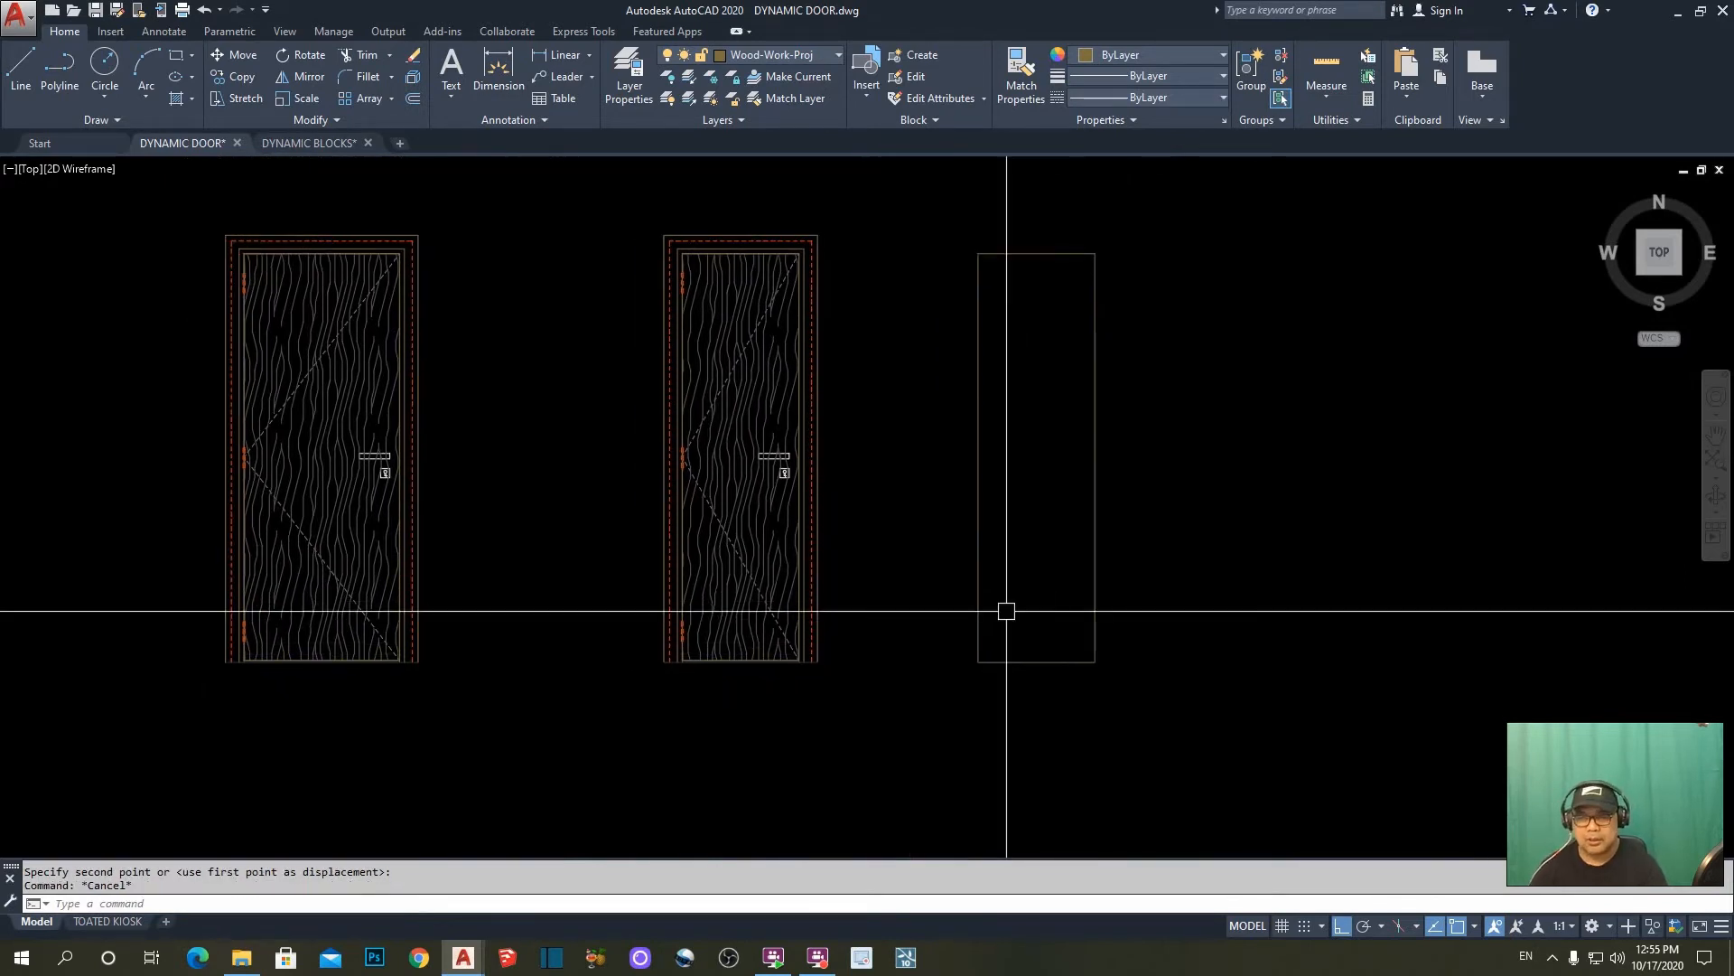
type("l")
key("Return")
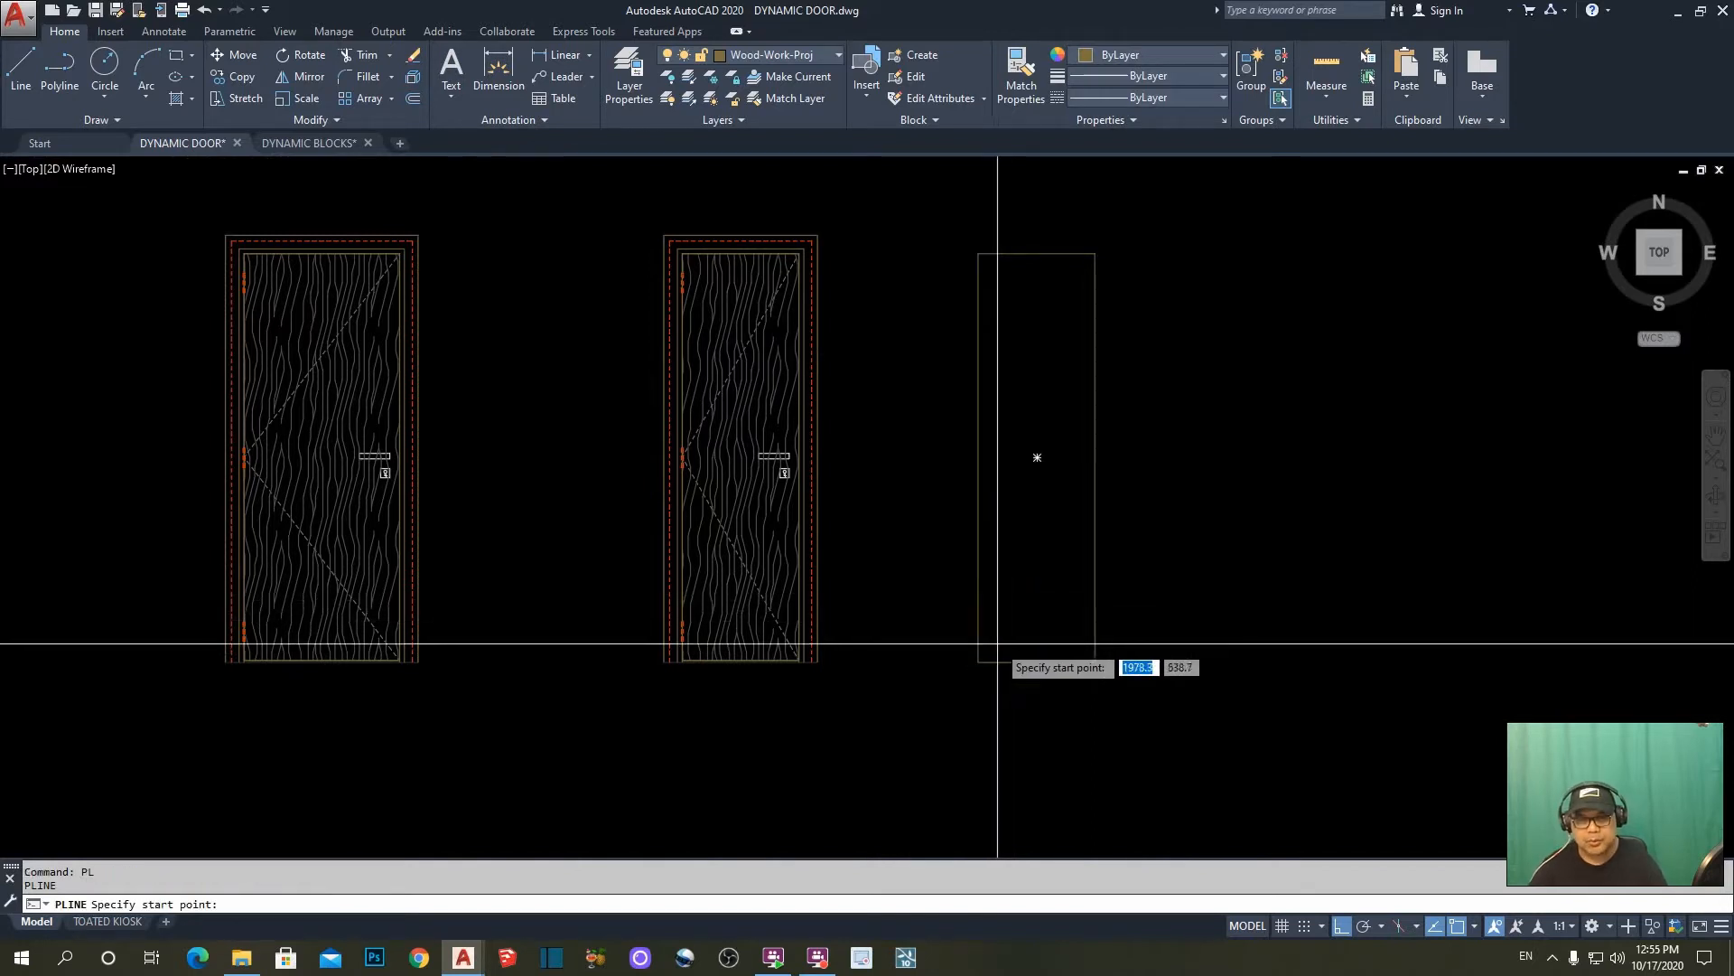
left_click(979, 662)
left_click(979, 253)
left_click(1095, 253)
key("Escape")
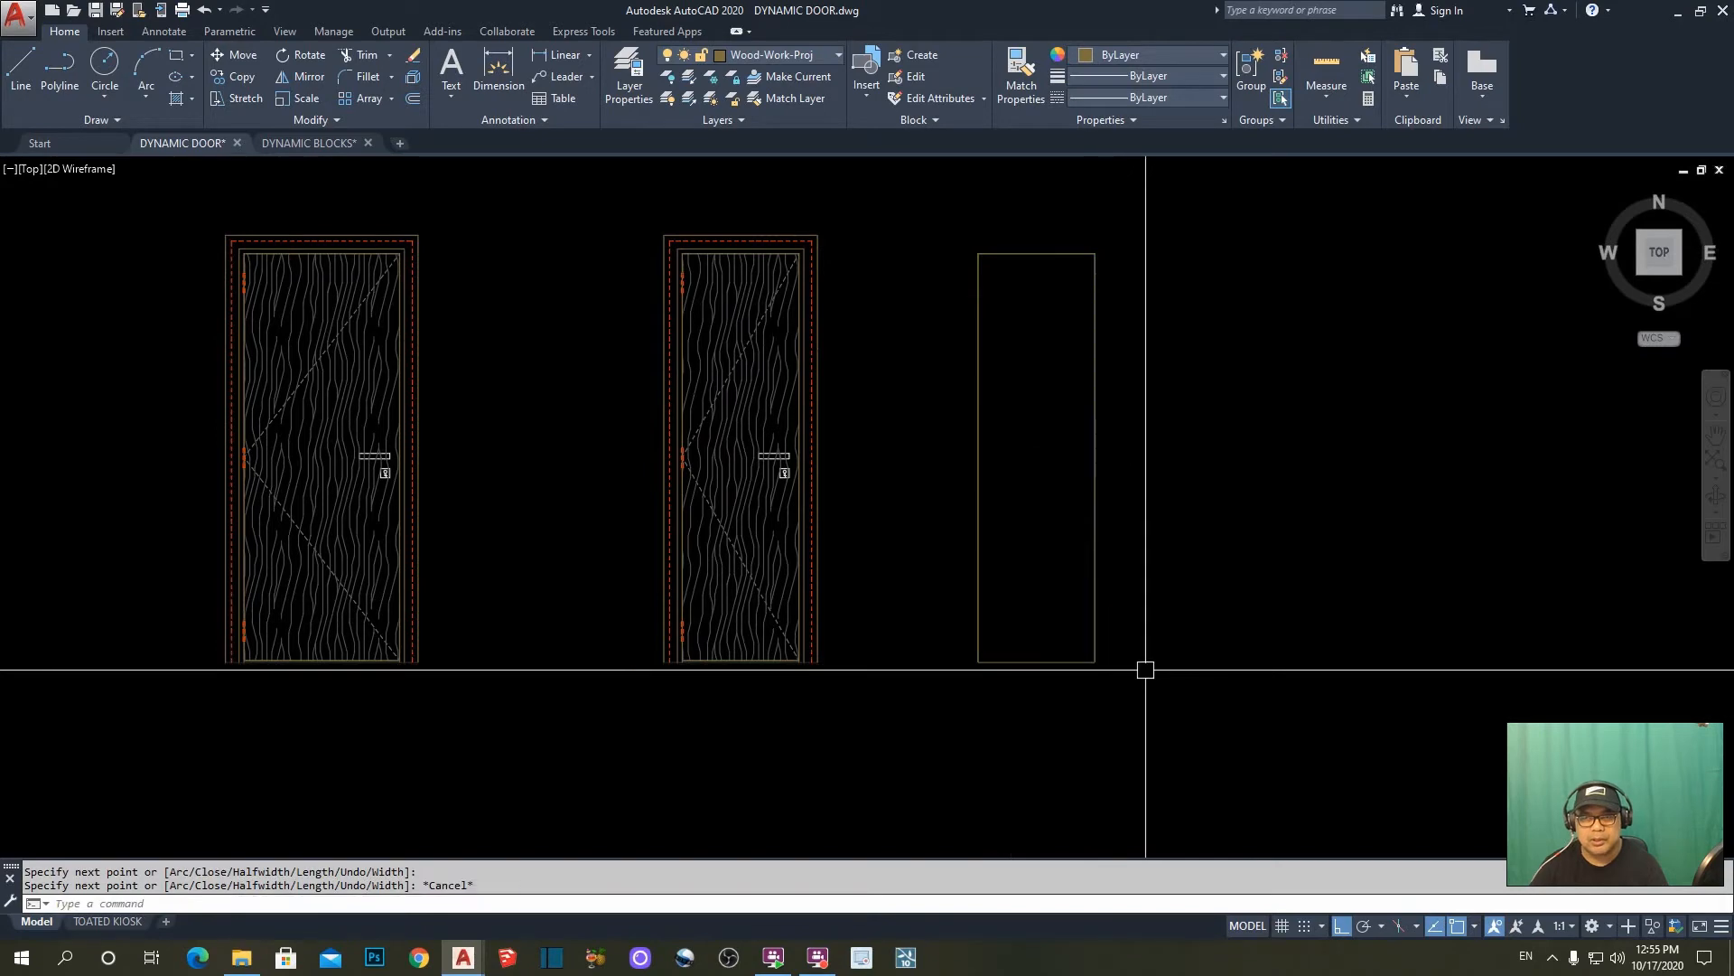
- Offset the traced open polyline outward by 20 around the door panel
type("20")
key("Return")
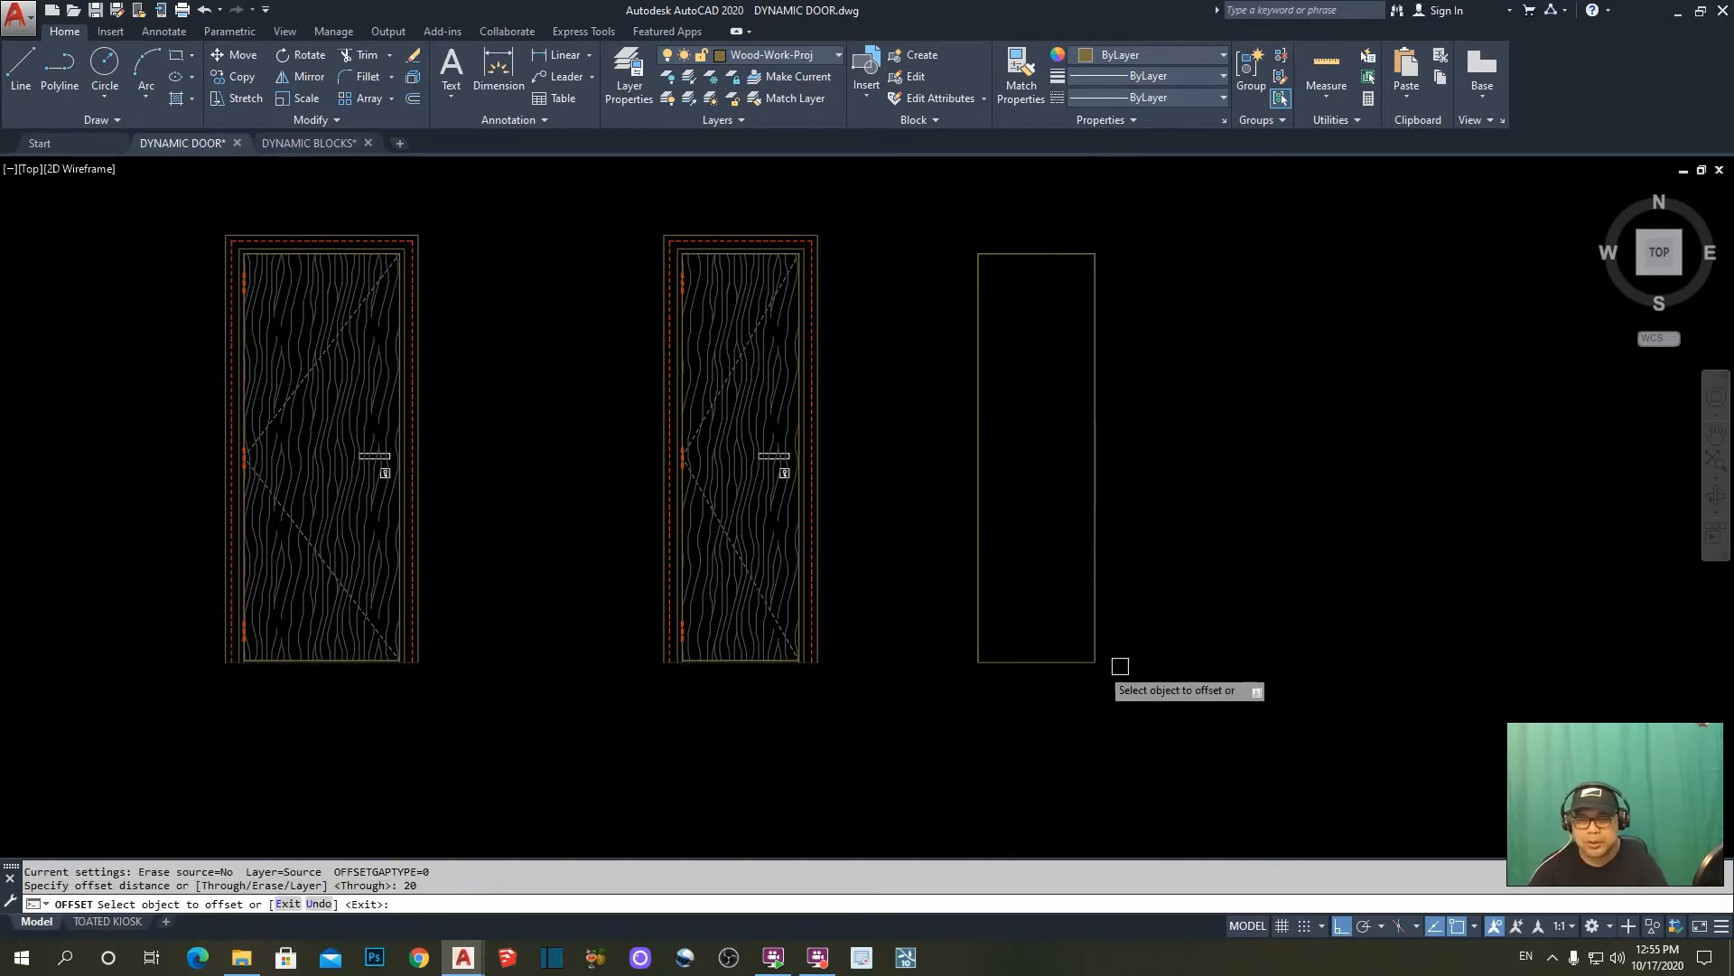
left_click(979, 608)
left_click(941, 653)
key("Escape")
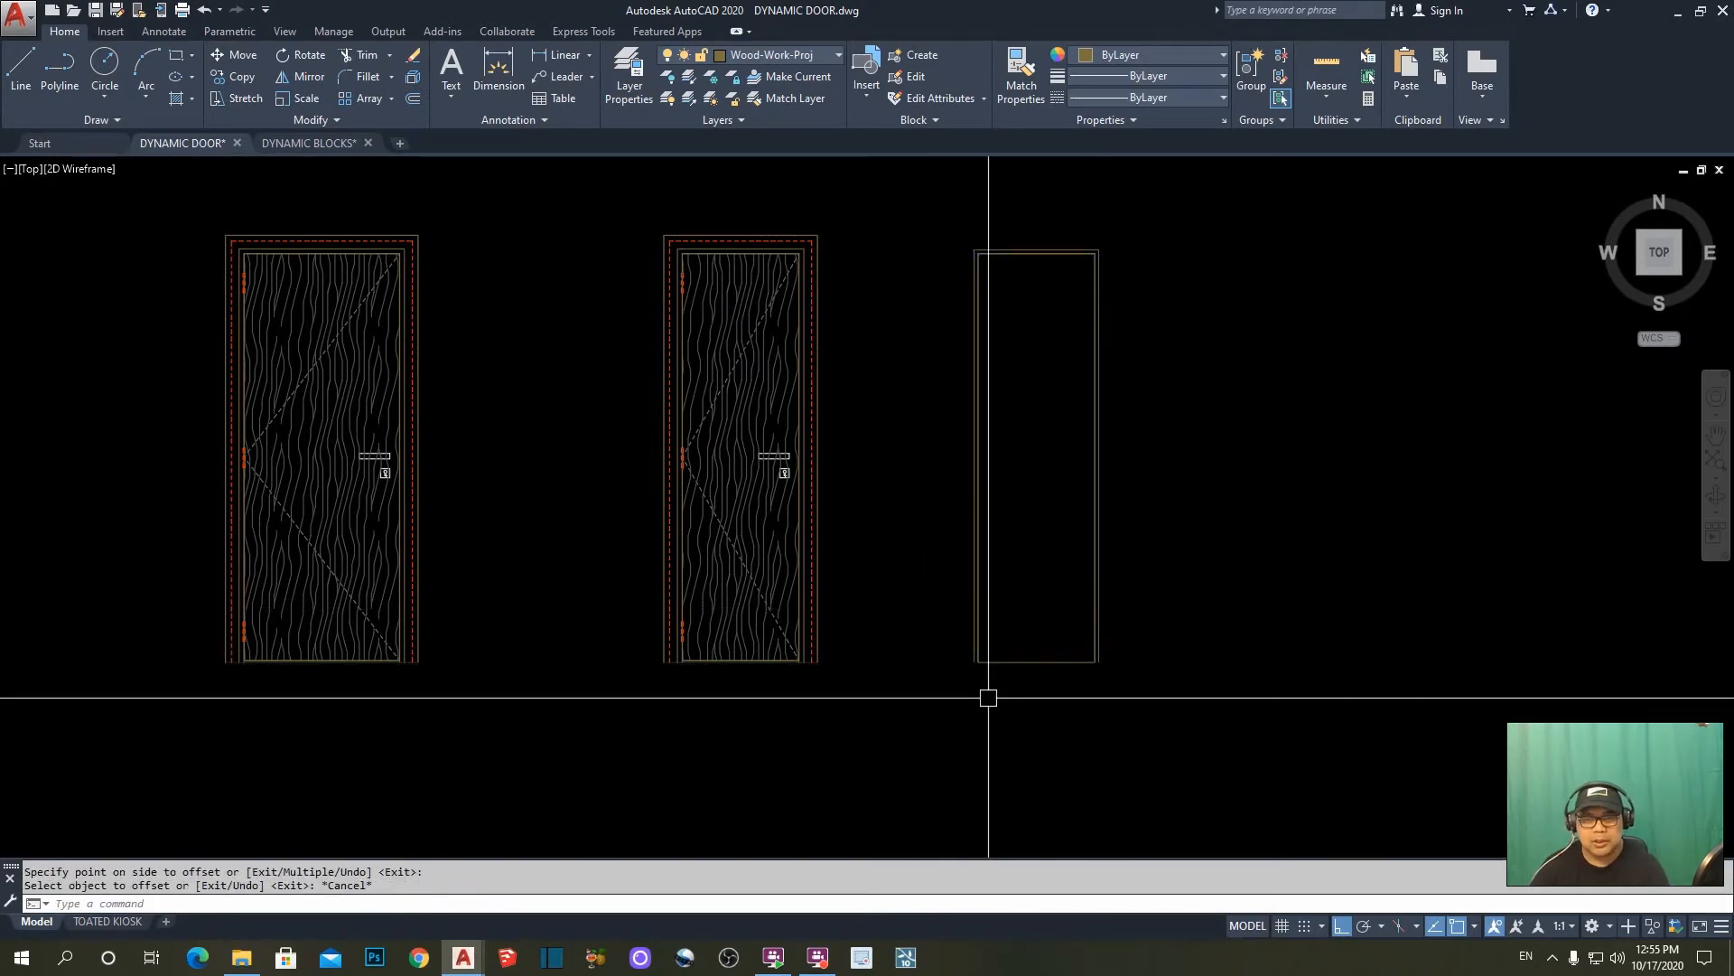
- Offset the outer open polyline outward by 80 to form the outer edge of the door frame
scroll(991, 685, "up", 4)
mouse_move(997, 608)
middle_mouse_down()
mouse_move(1016, 610)
mouse_move(1012, 634)
middle_mouse_up()
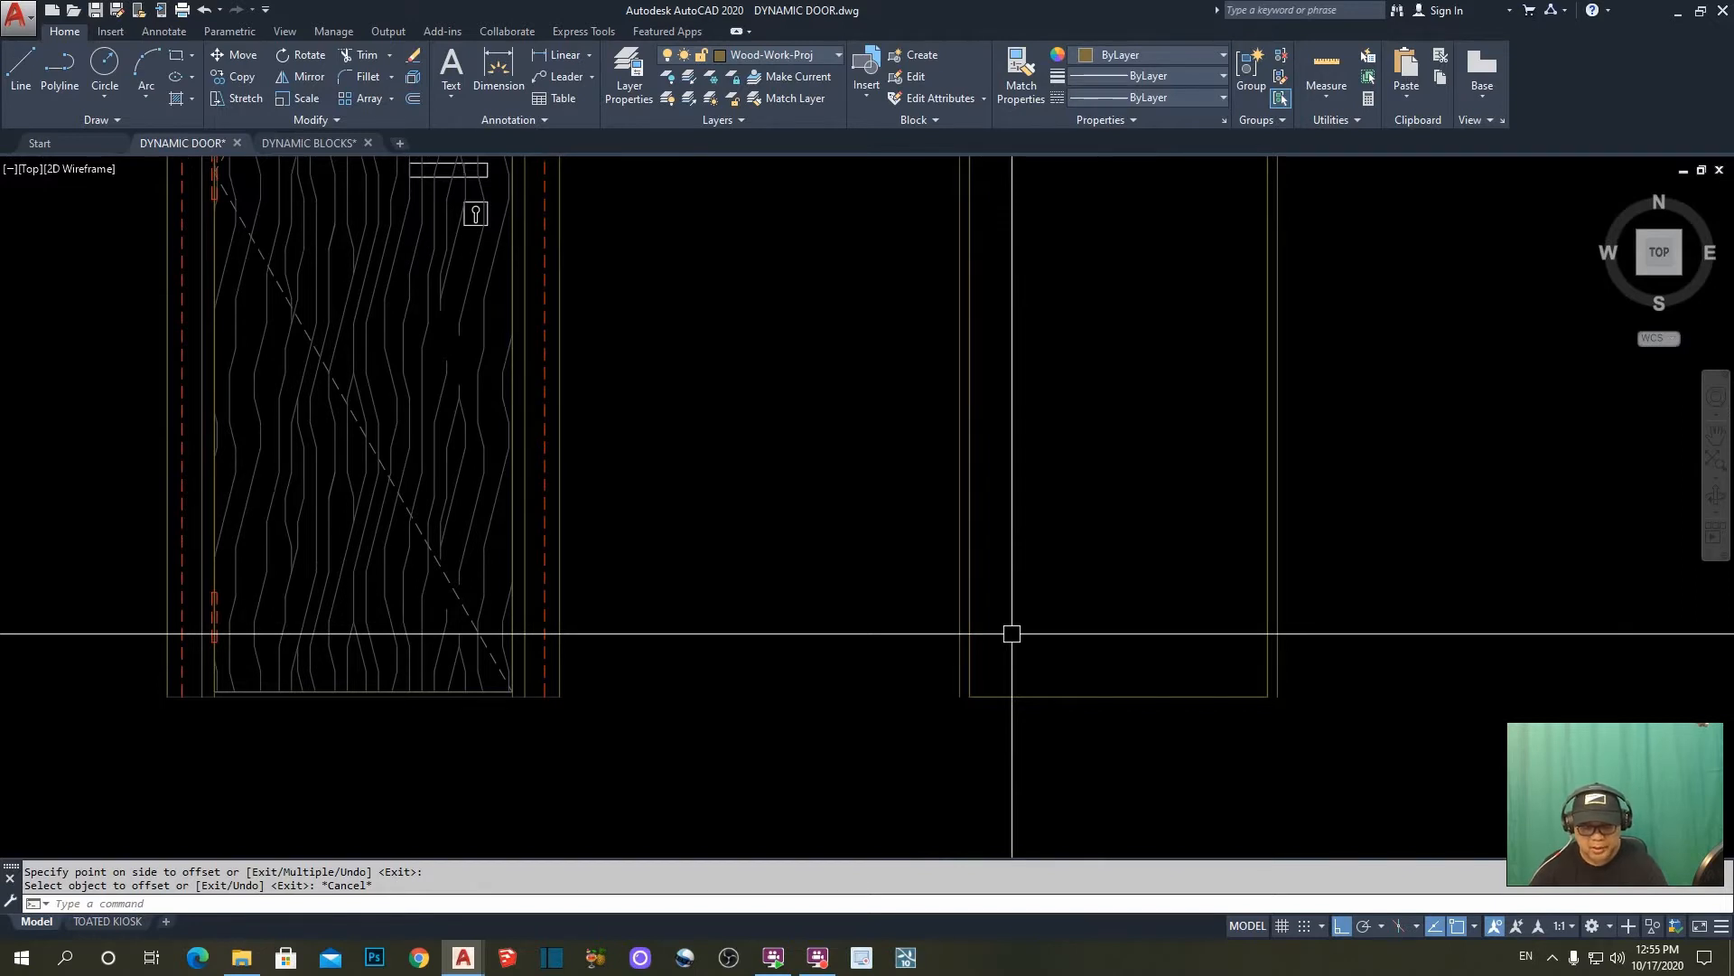
type("80")
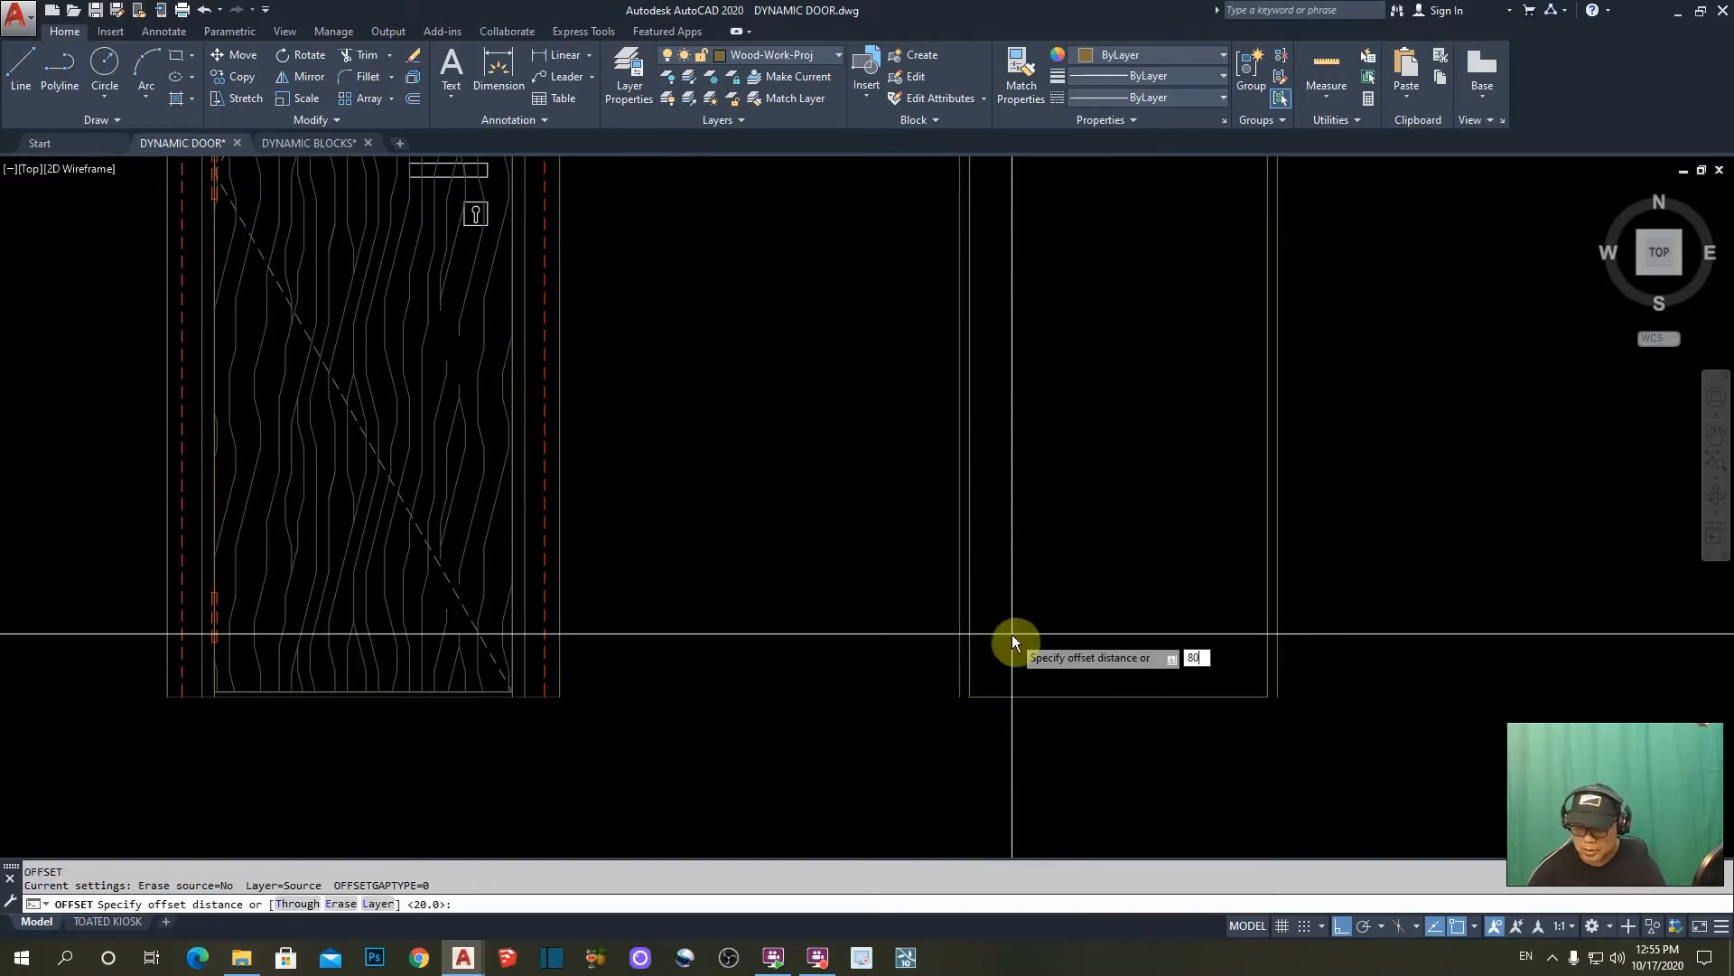
key("Return")
left_click(960, 557)
left_click(884, 557)
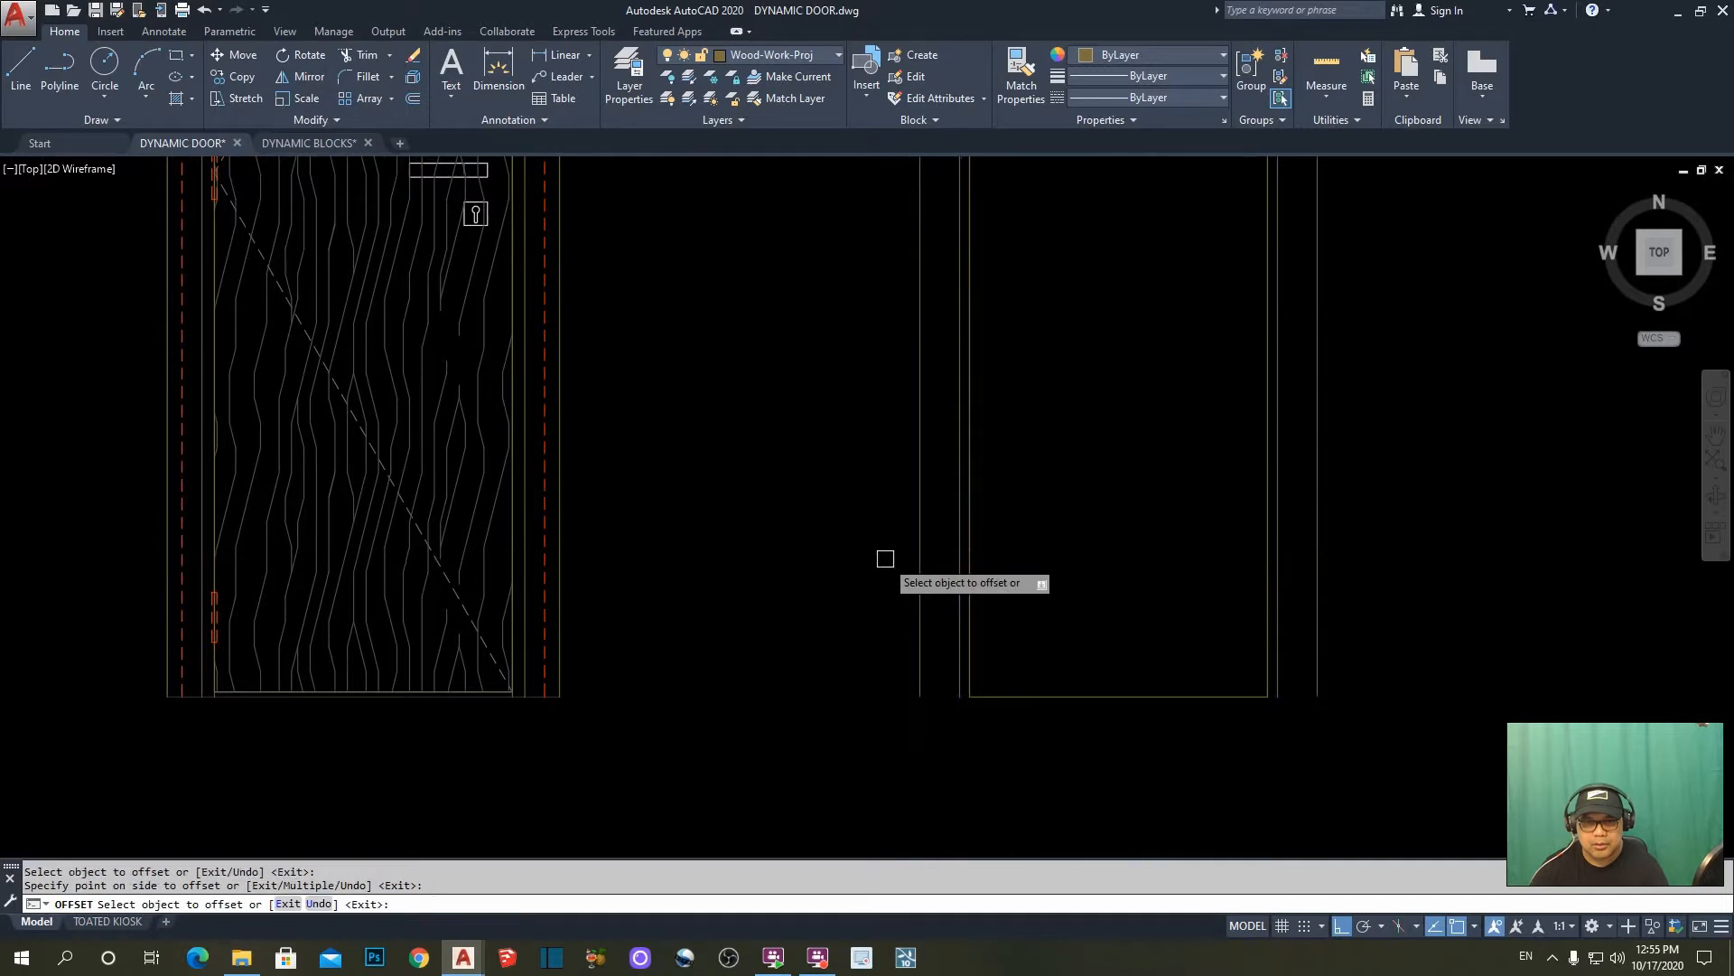
scroll(1062, 639, "down", 2)
key("Escape")
- Examine the frame lines and dashed hidden line at the corners of the narrower door block
scroll(1123, 684, "down", 1)
scroll(927, 535, "up", 1)
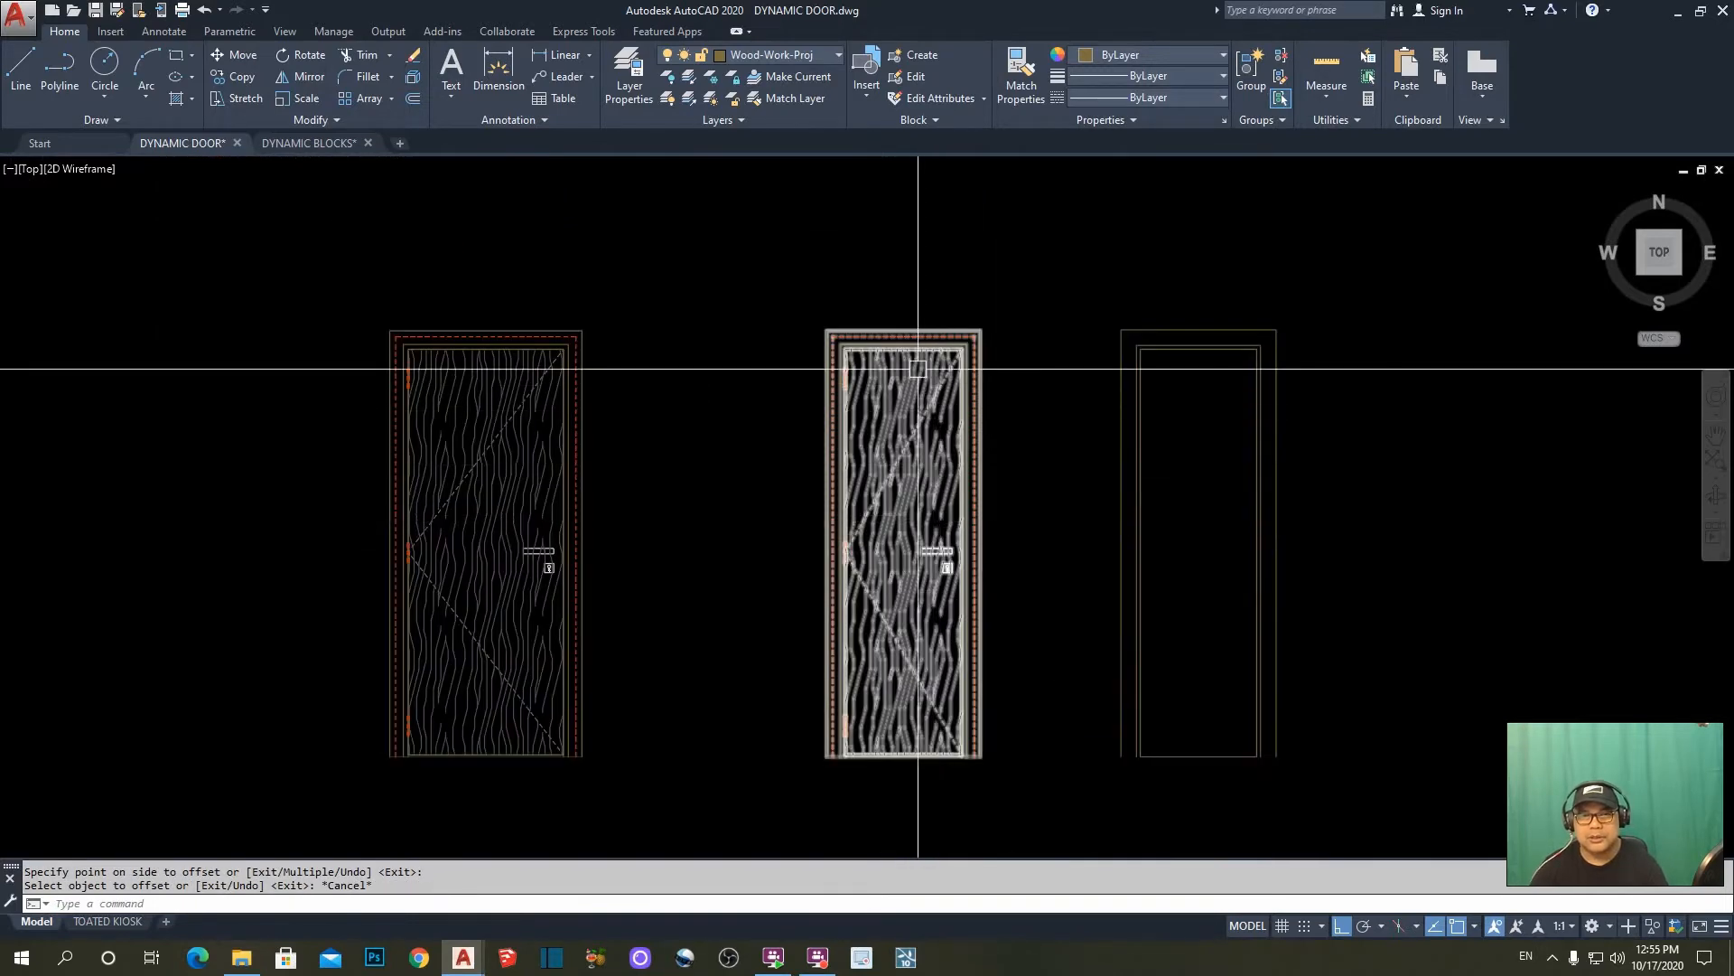
scroll(773, 321, "up", 6)
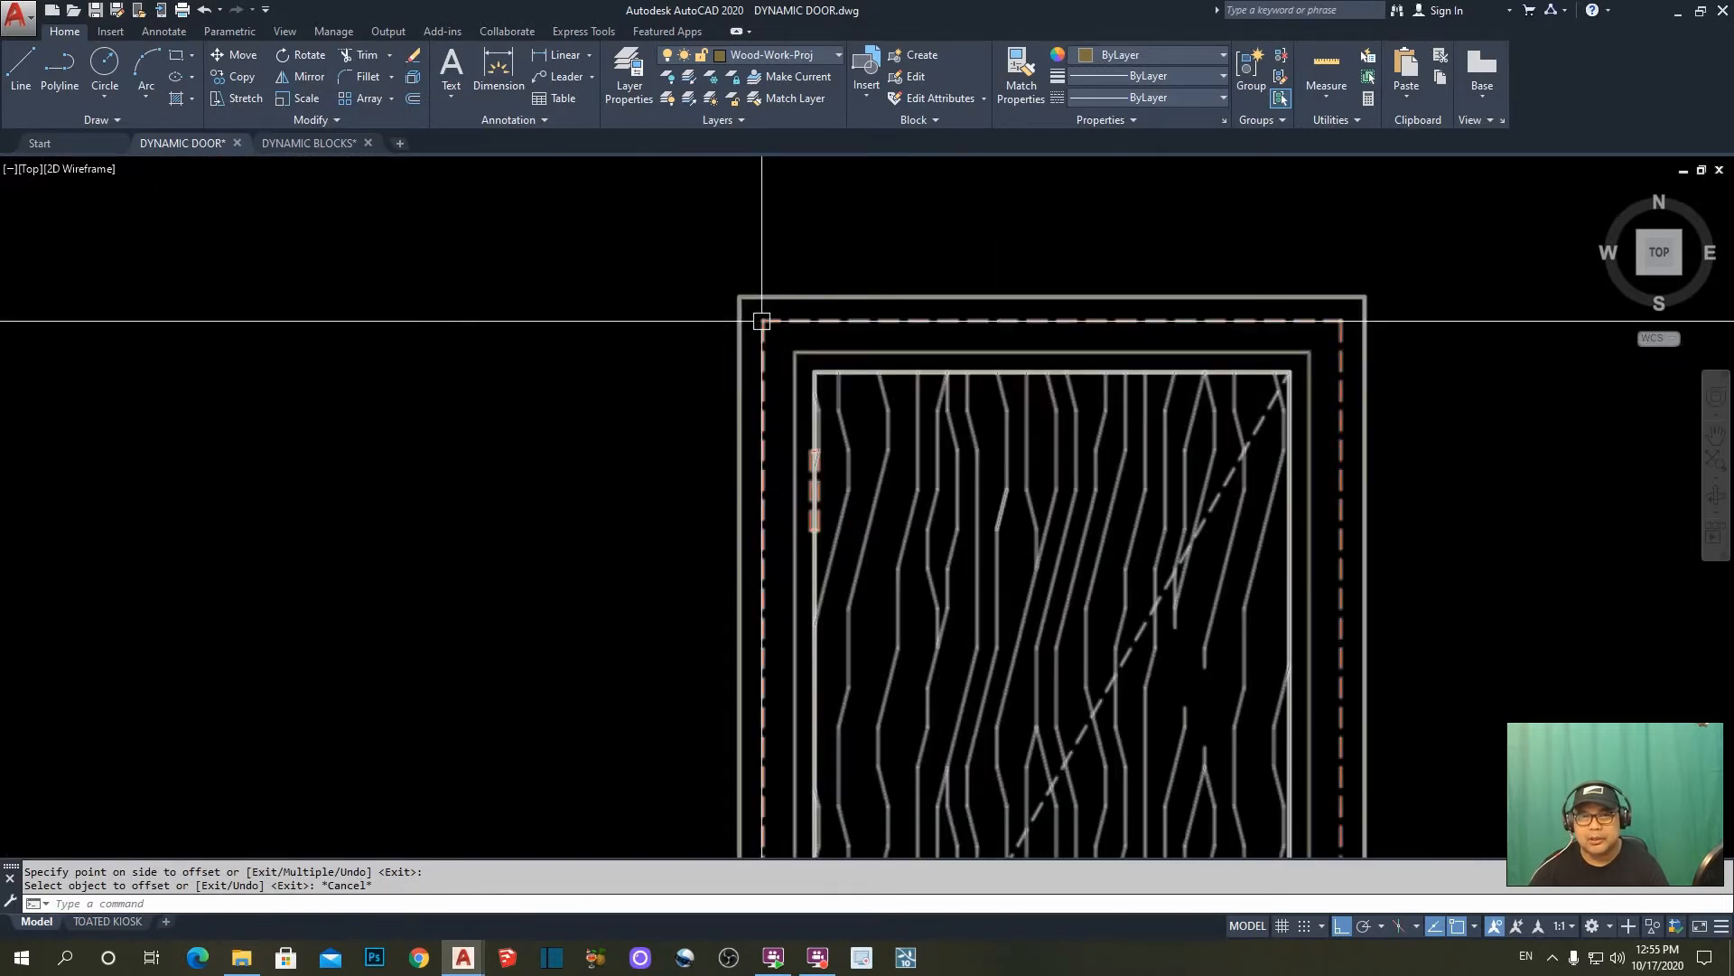
scroll(1359, 300, "down", 2)
scroll(1076, 762, "down", 2)
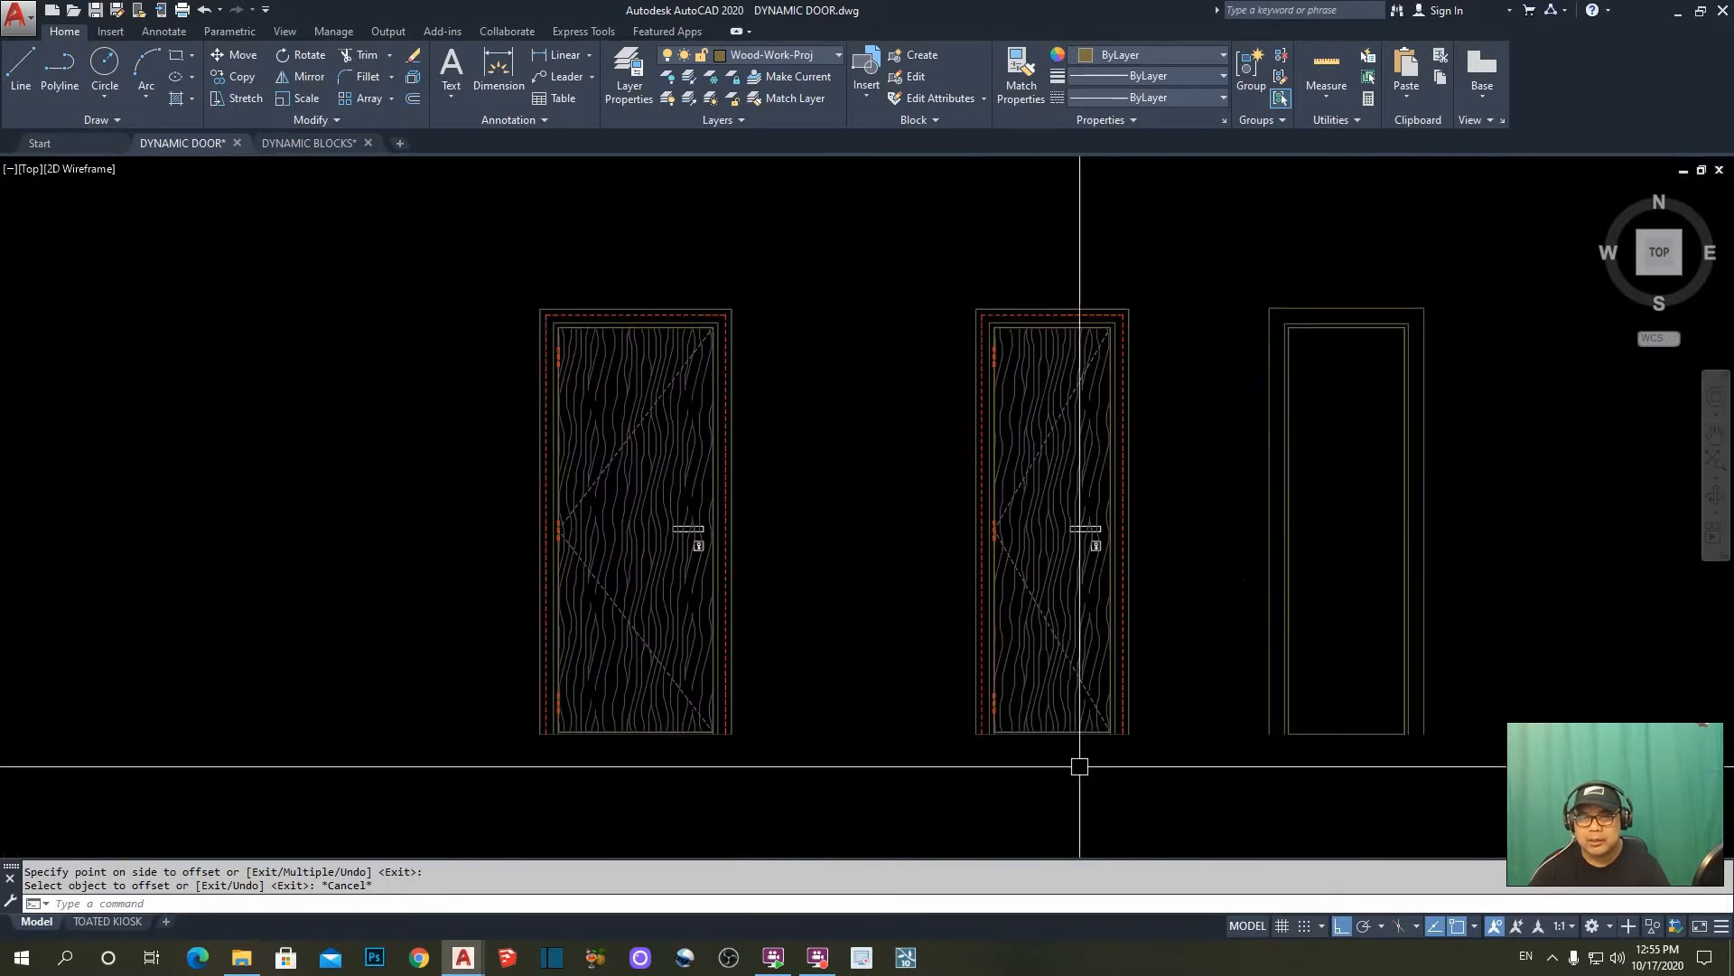
scroll(902, 702, "up", 5)
middle_click_drag(817, 588, 728, 734)
scroll(573, 747, "down", 4)
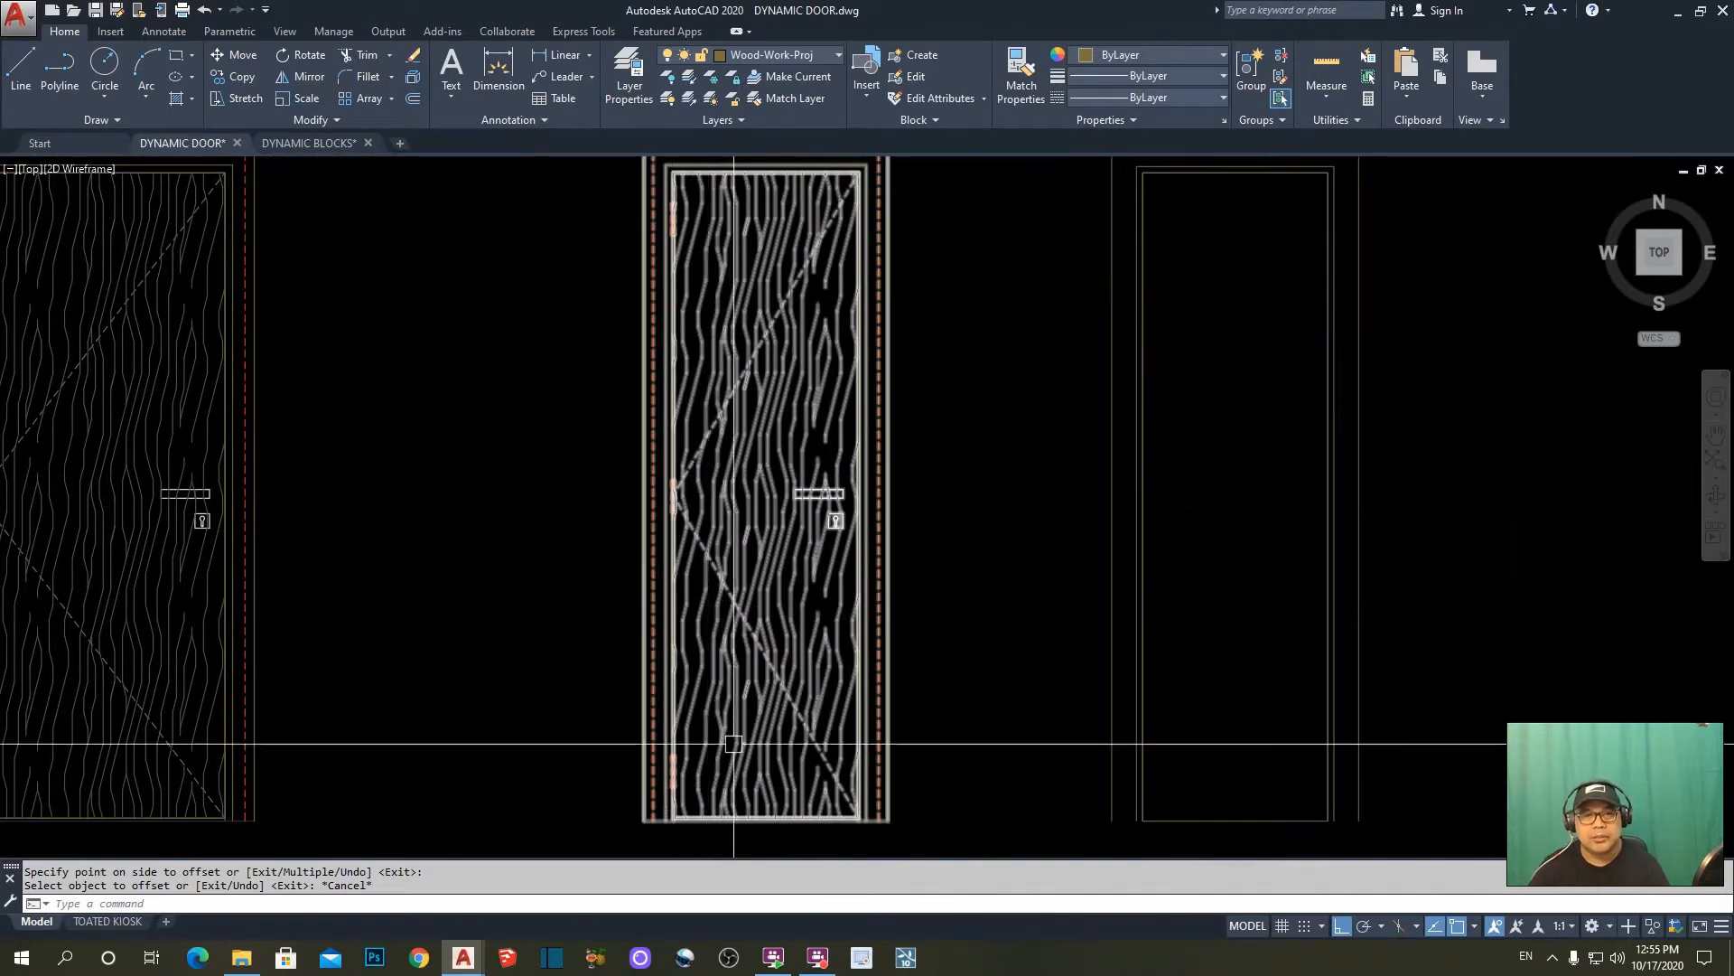
mouse_move(1224, 709)
middle_mouse_down()
mouse_move(1118, 647)
mouse_move(993, 614)
middle_mouse_up()
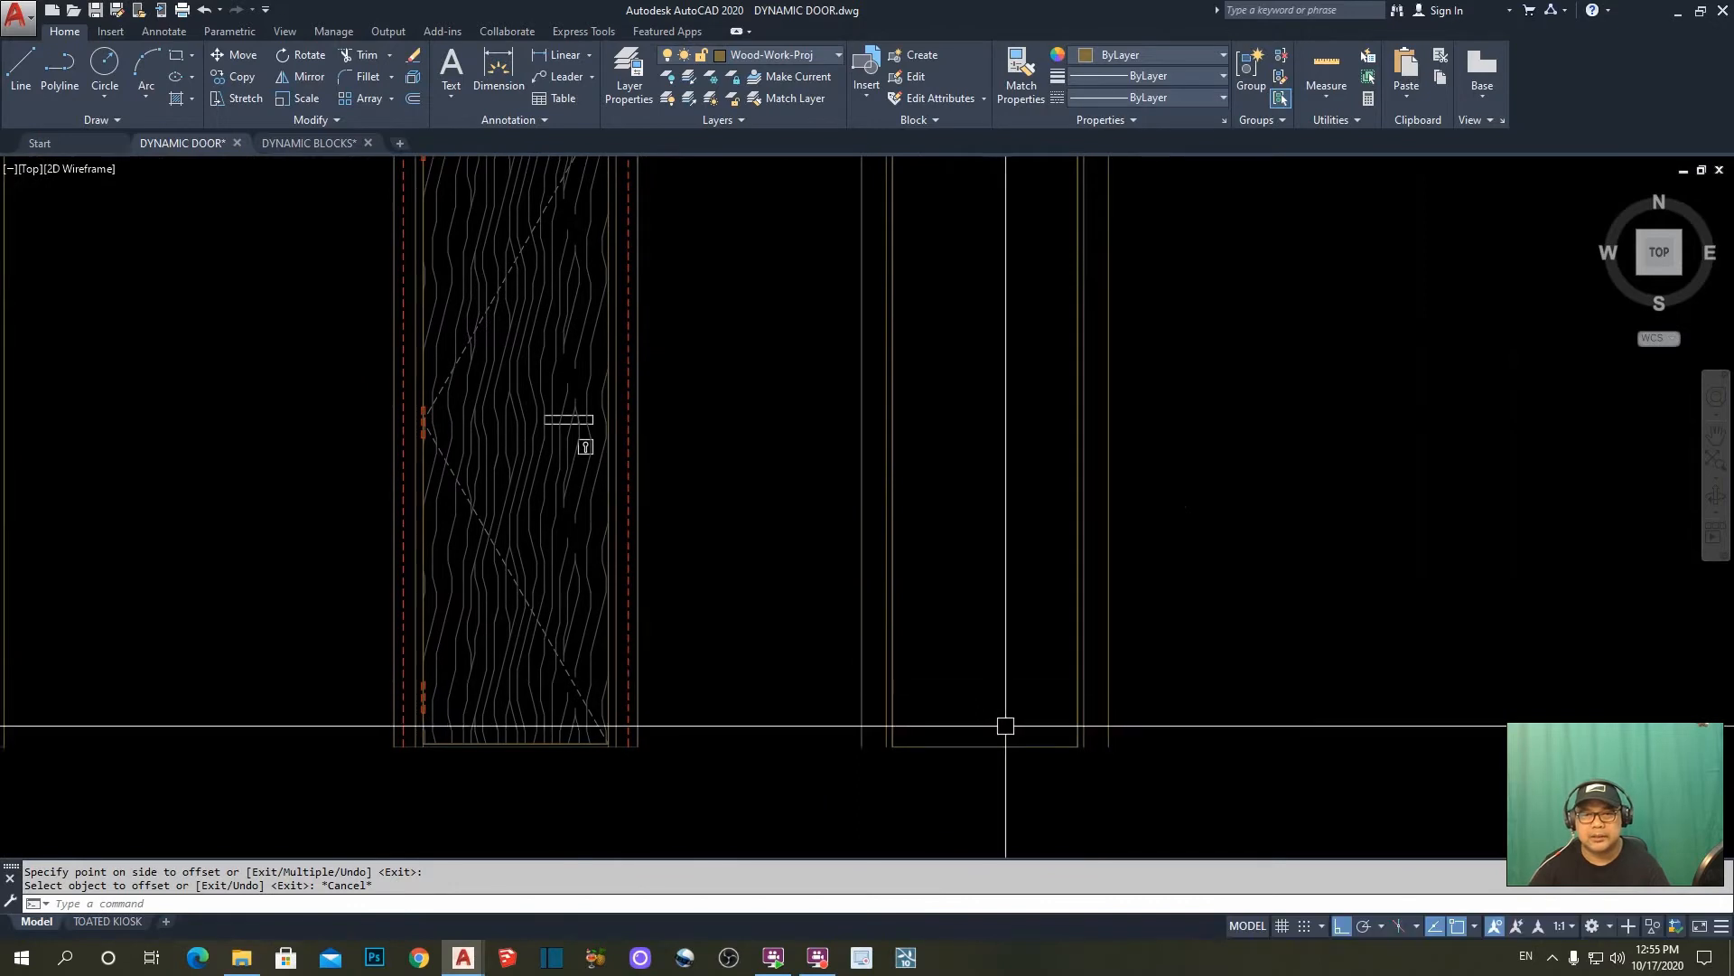
- Offset the open polyline on the door panel's edge outward by 65, placing a line inside the frame
scroll(940, 794, "up", 2)
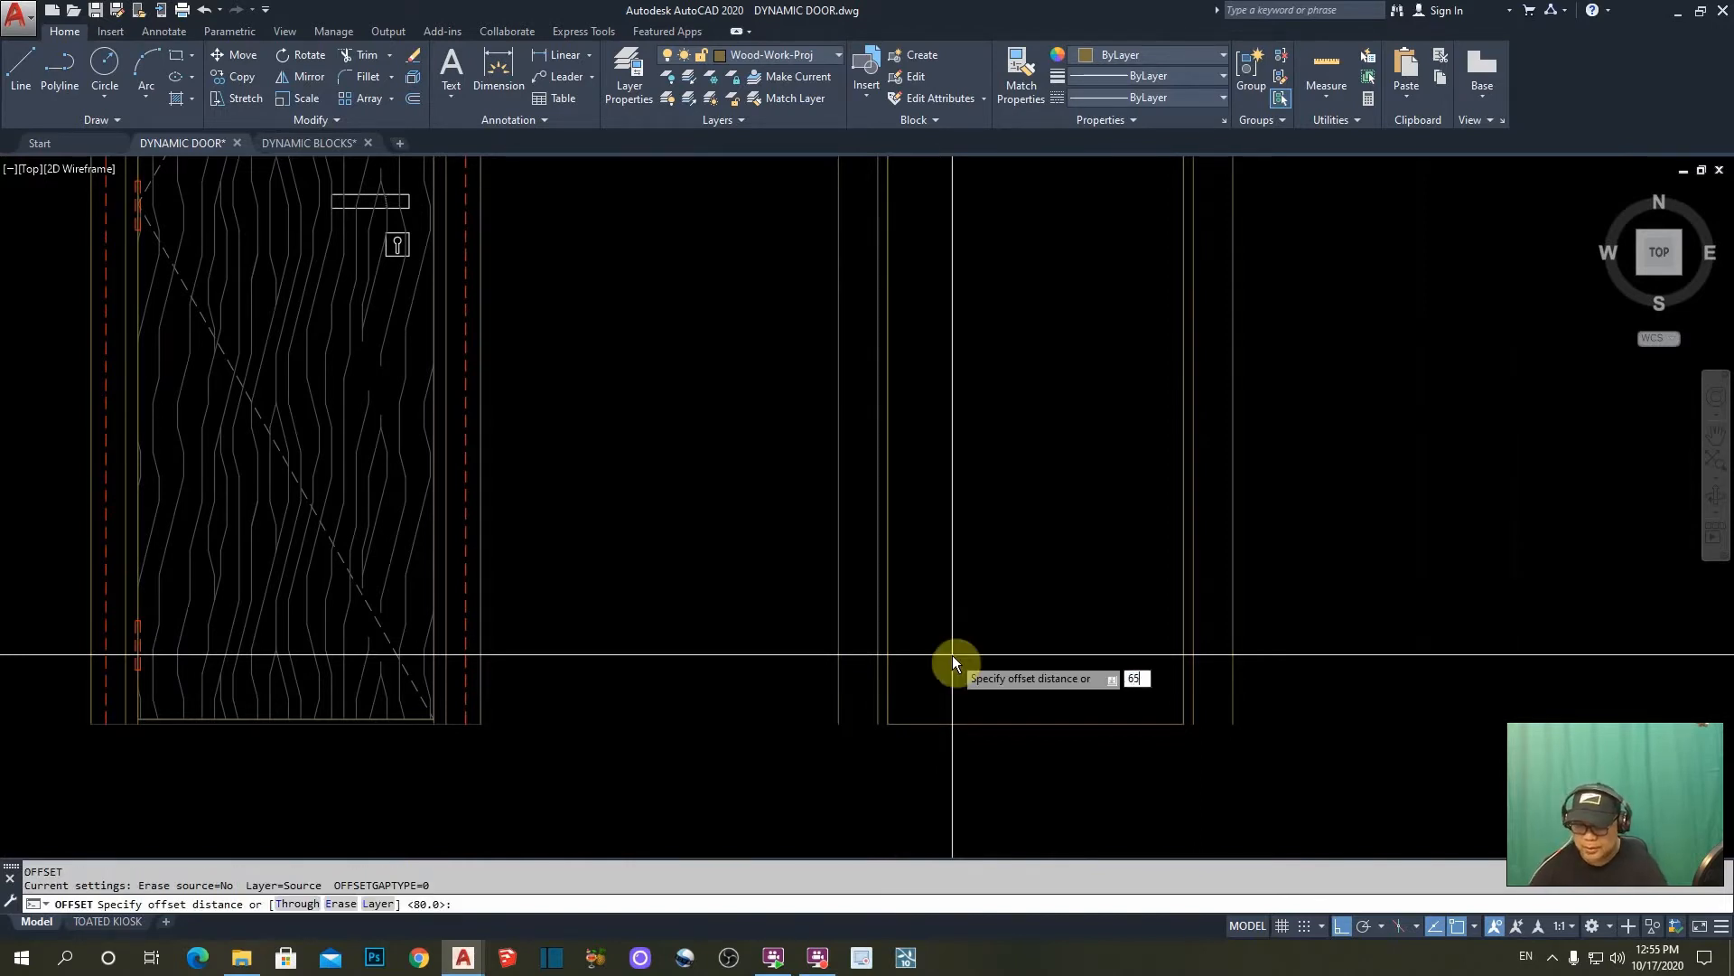
key("Return")
scroll(952, 654, "up", 2)
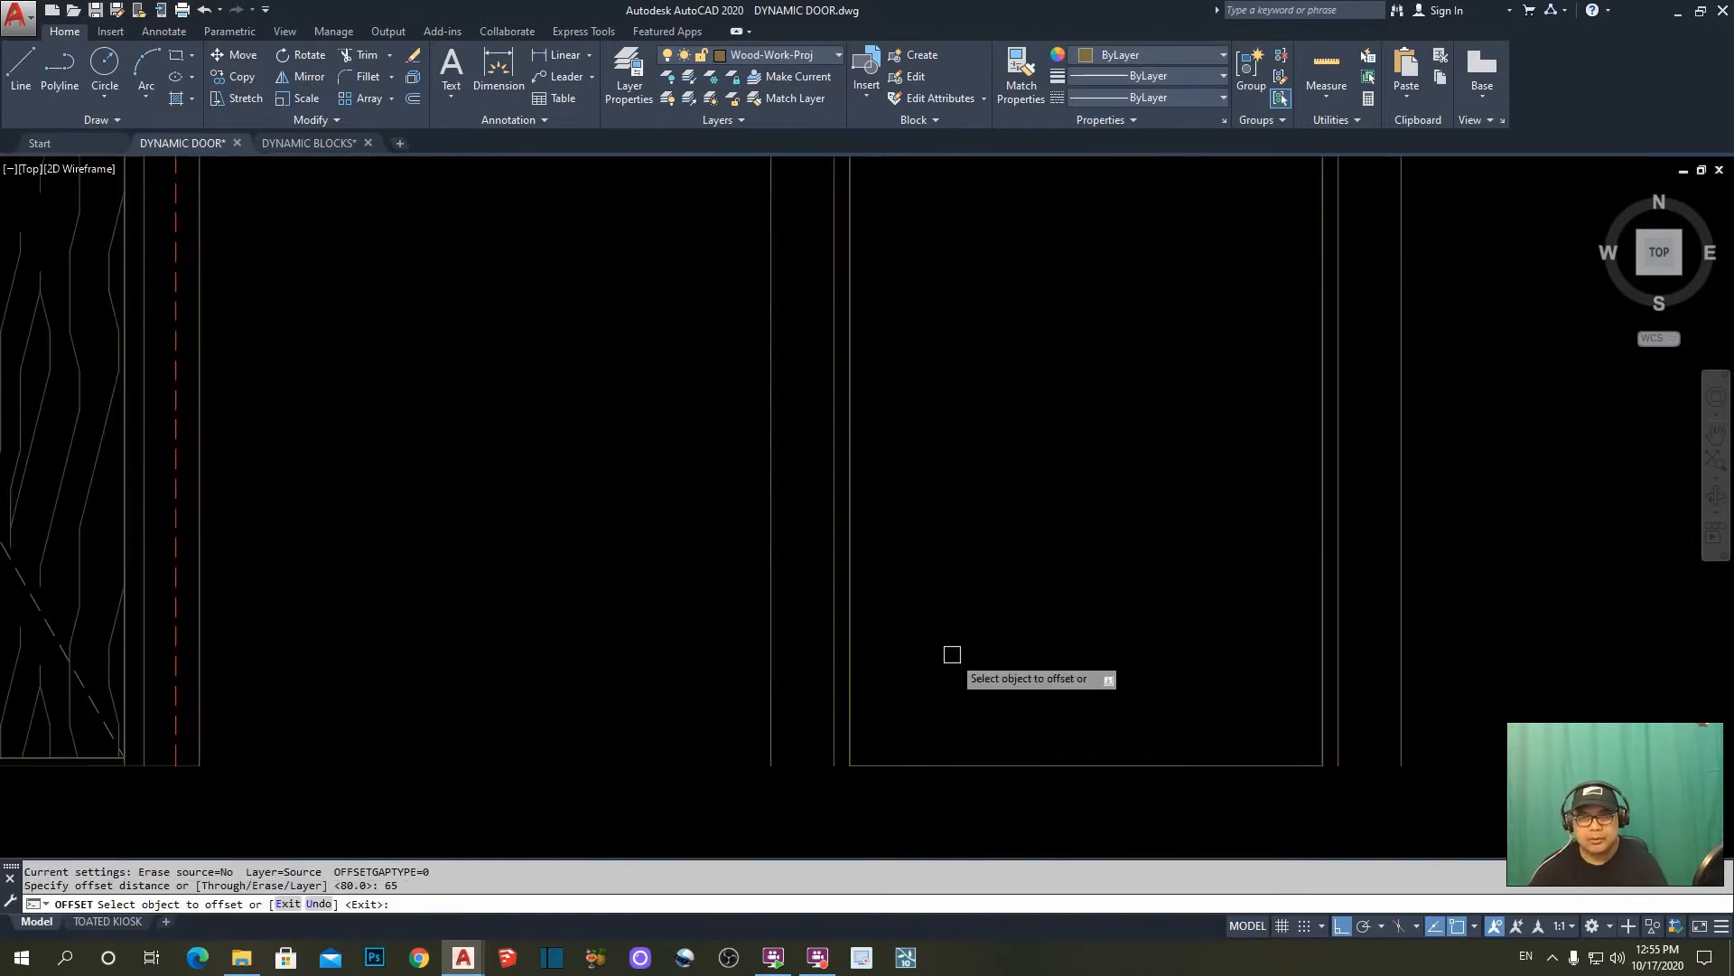
left_click(851, 554)
left_click(816, 571)
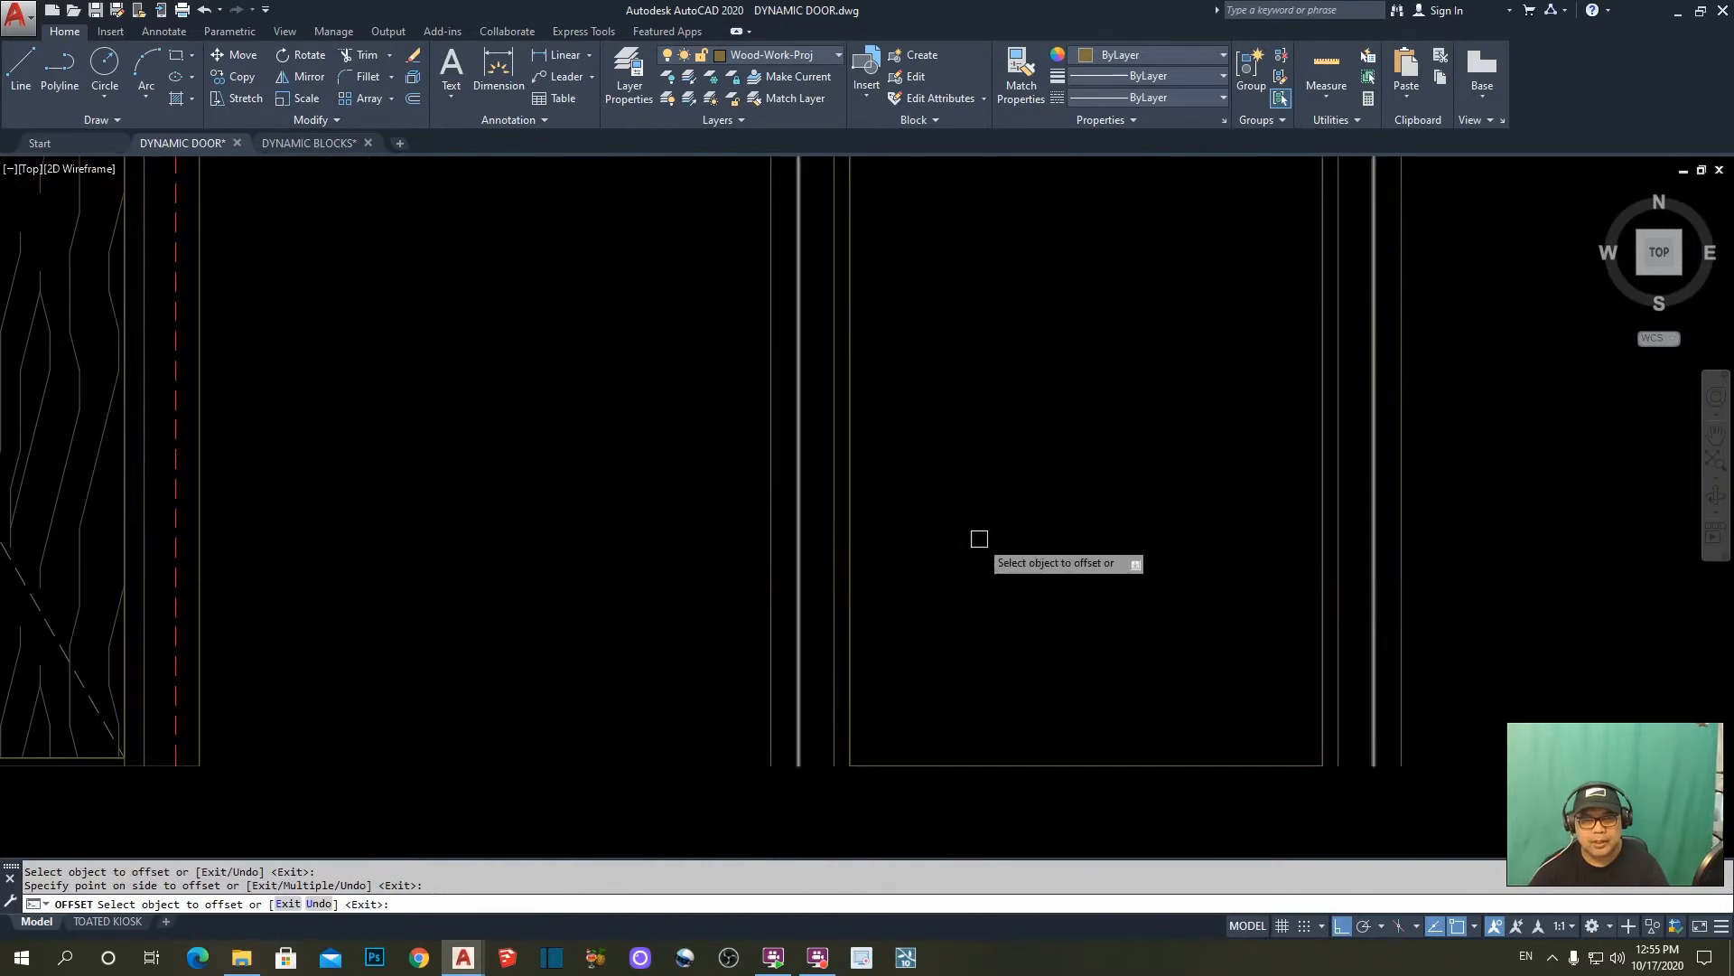
key("Escape")
- Match the new line inside the frame to the properties of the door block's red dashed frame line
scroll(945, 588, "down", 4)
scroll(953, 581, "up", 3)
scroll(787, 607, "down", 3)
scroll(588, 637, "up", 4)
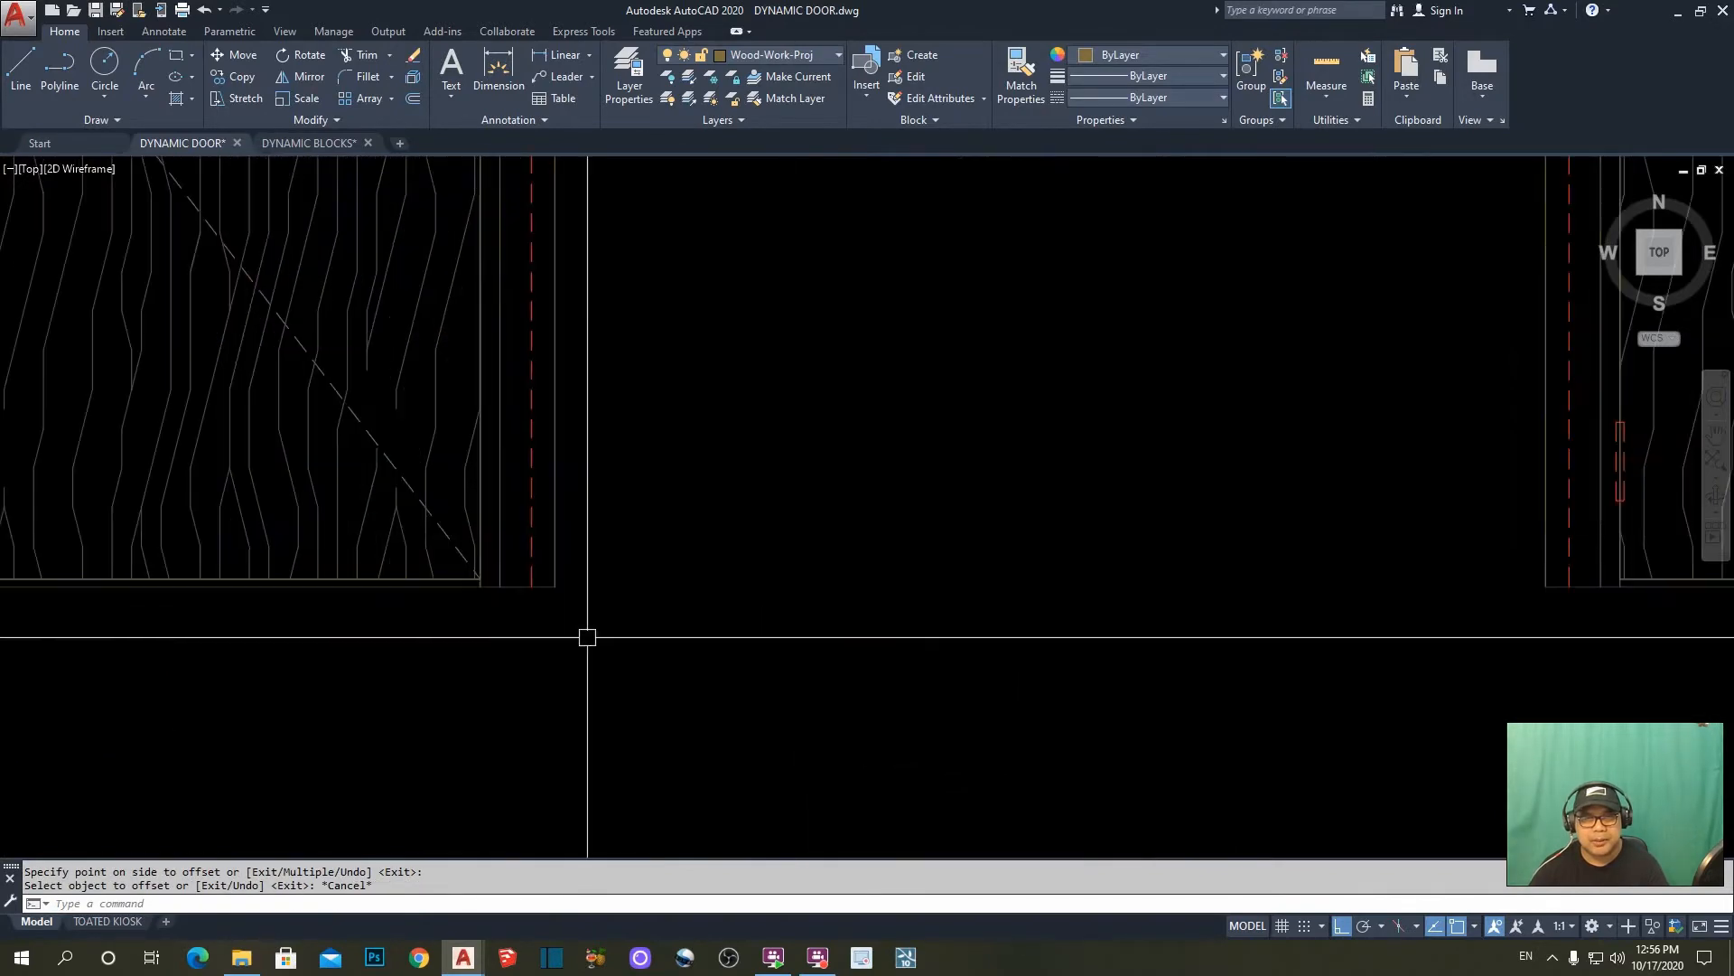
left_click(526, 520)
scroll(1014, 600, "down", 3)
scroll(1102, 537, "up", 3)
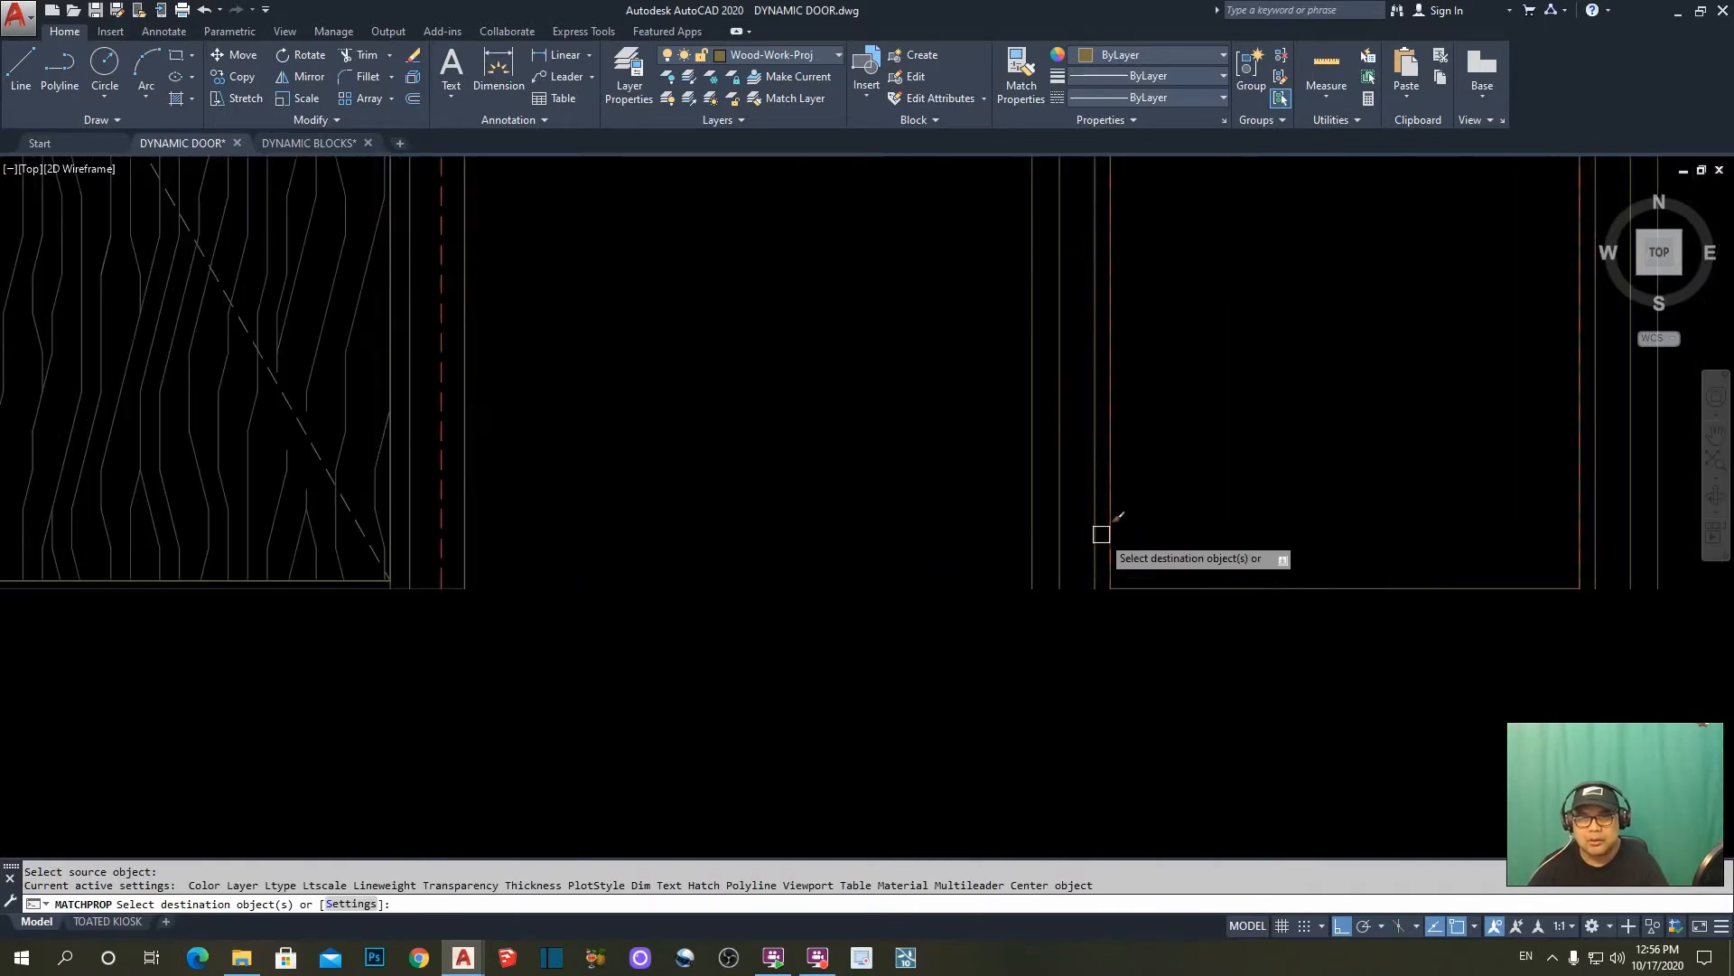
scroll(1062, 521, "down", 4)
key("Escape")
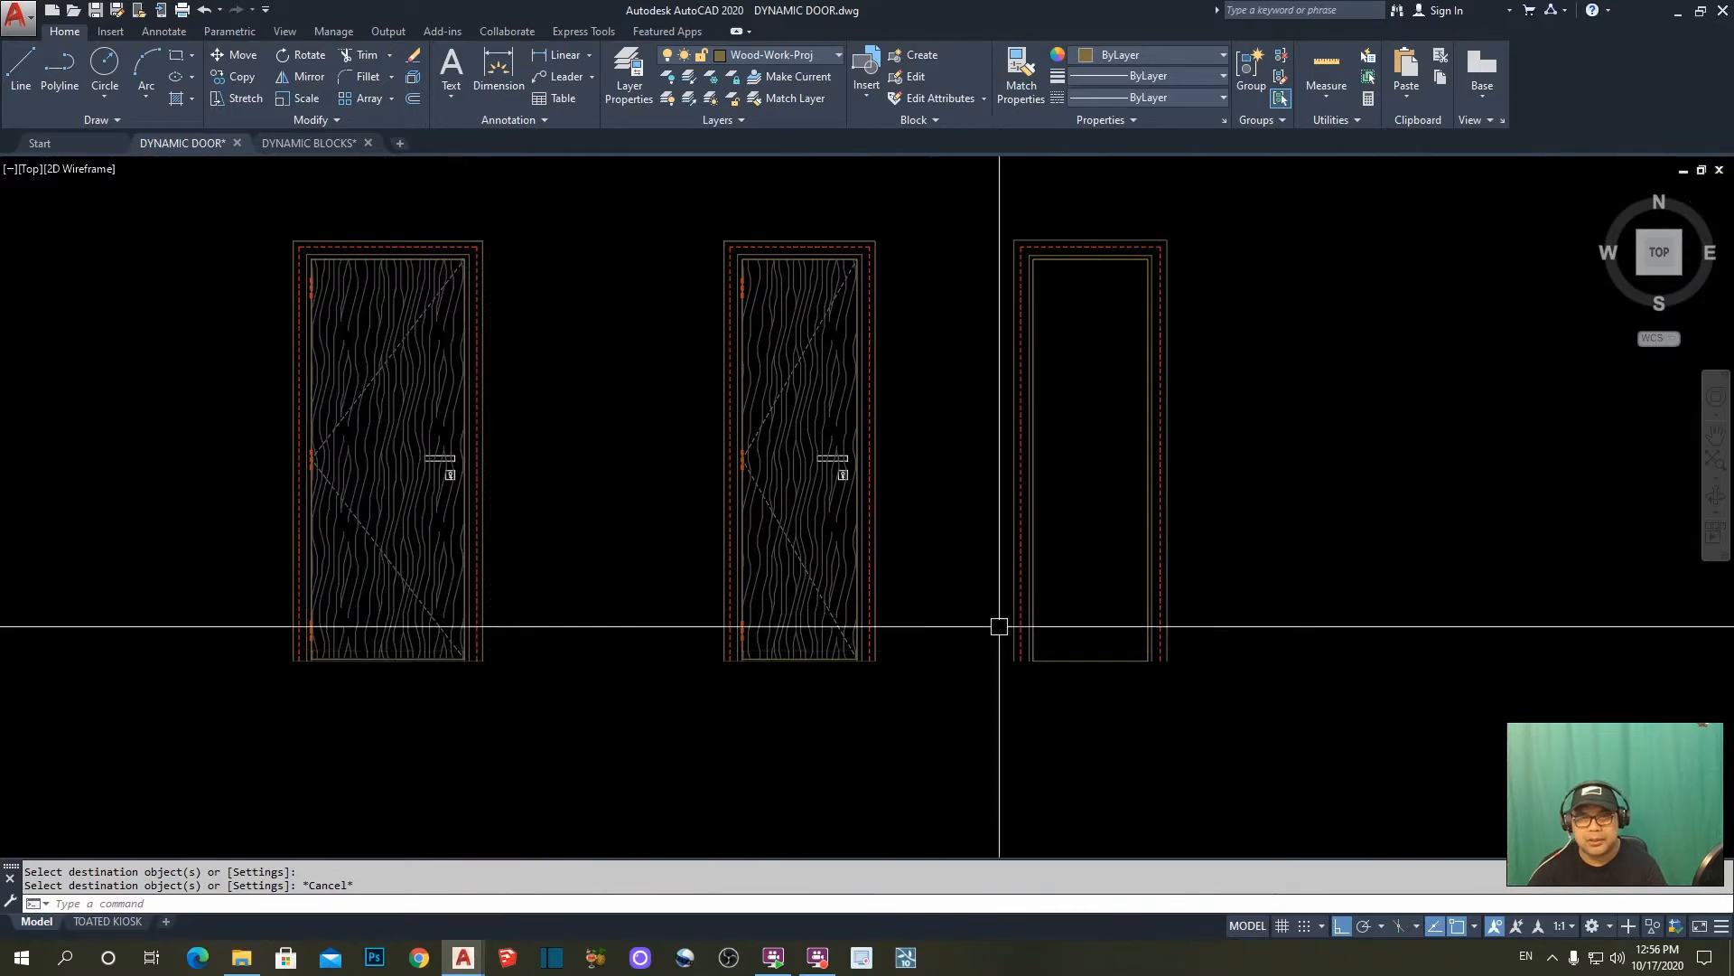
scroll(1001, 623, "up", 4)
scroll(1003, 619, "down", 4)
middle_click_drag(1084, 631, 1037, 677)
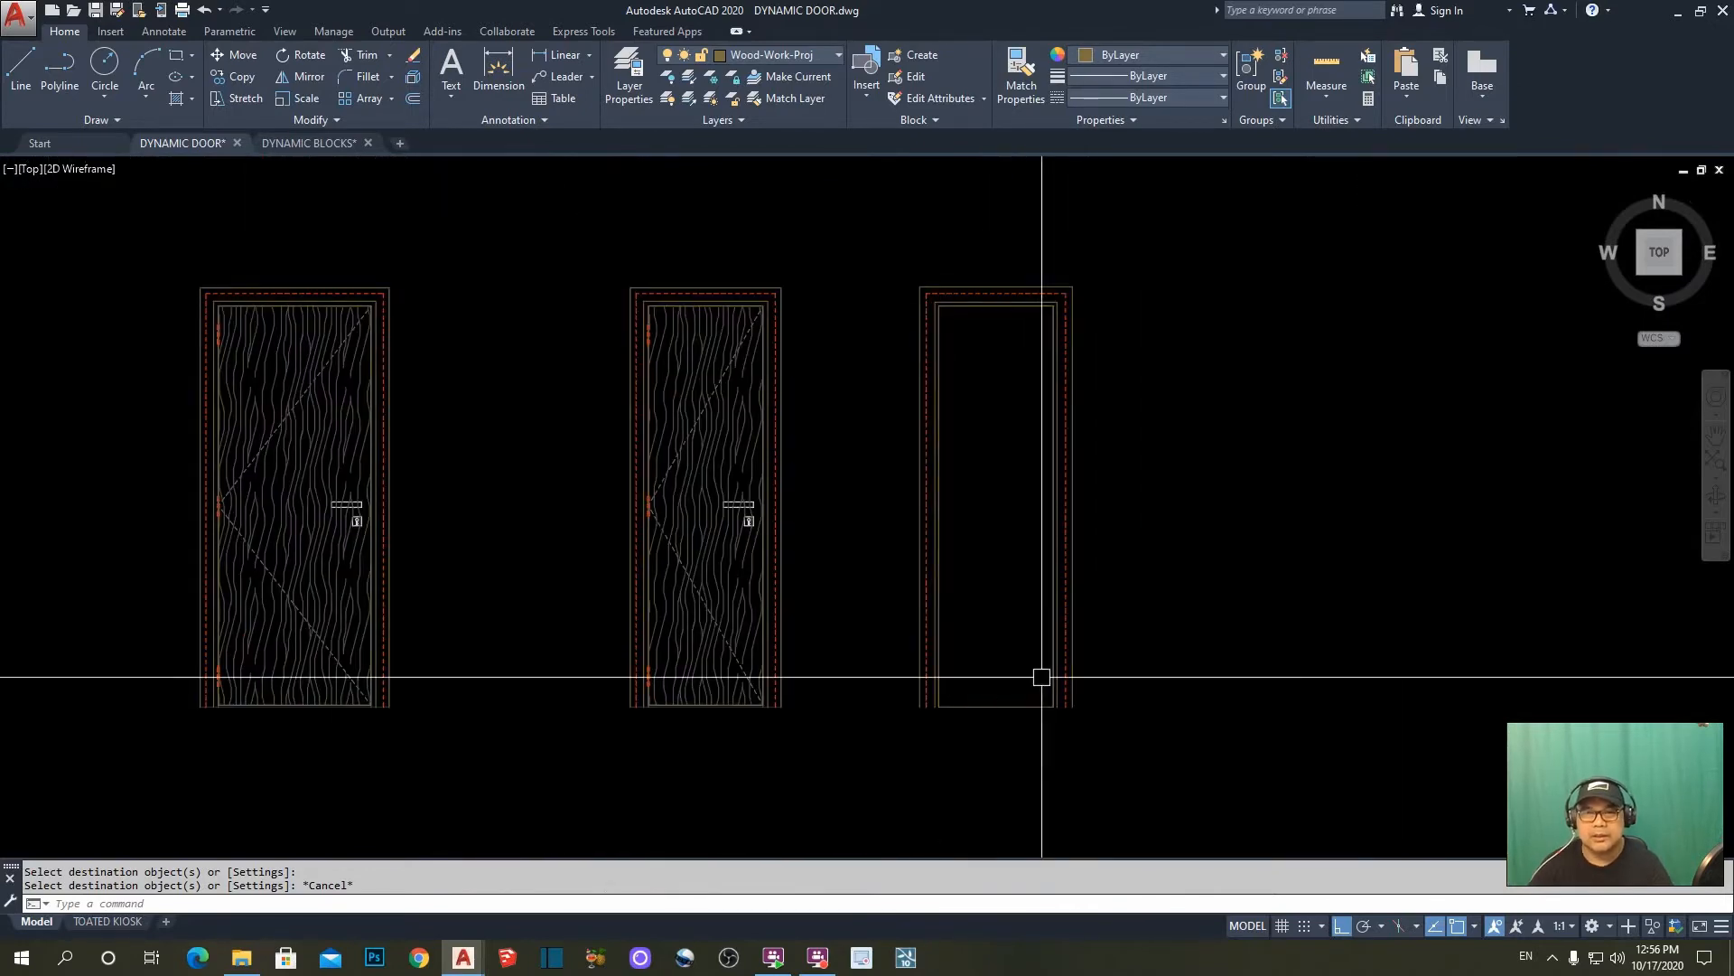
key("Escape")
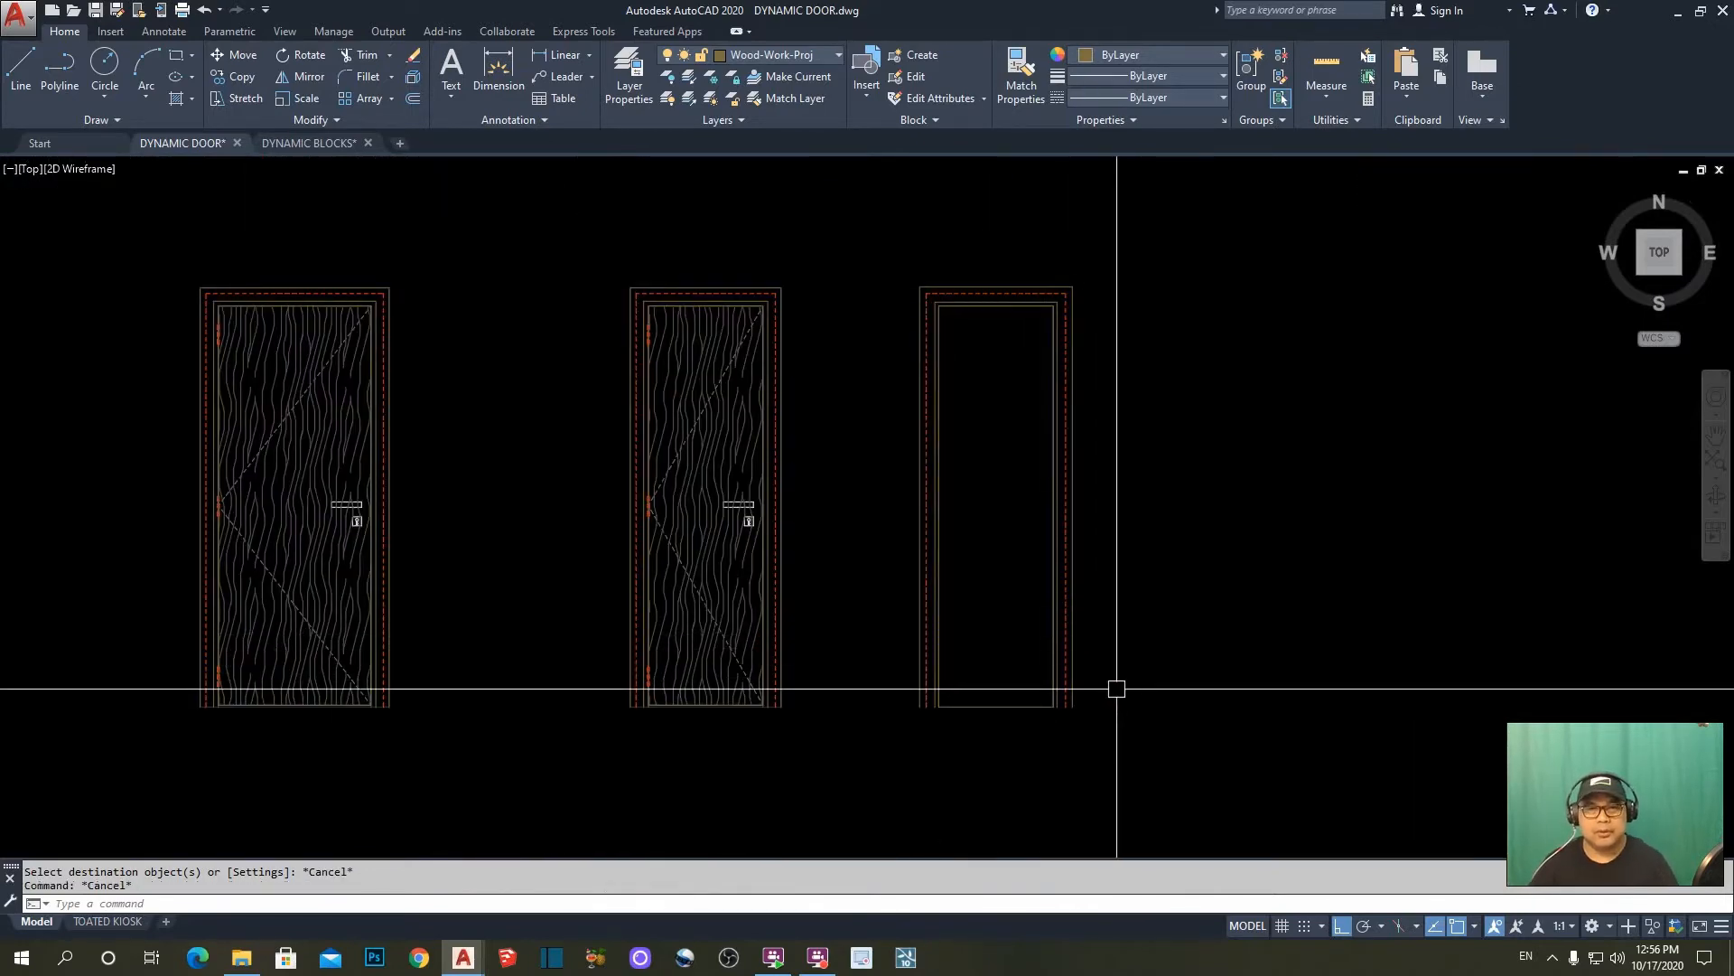
mouse_move(1122, 657)
middle_mouse_down()
mouse_move(1135, 630)
mouse_move(1184, 647)
middle_mouse_up()
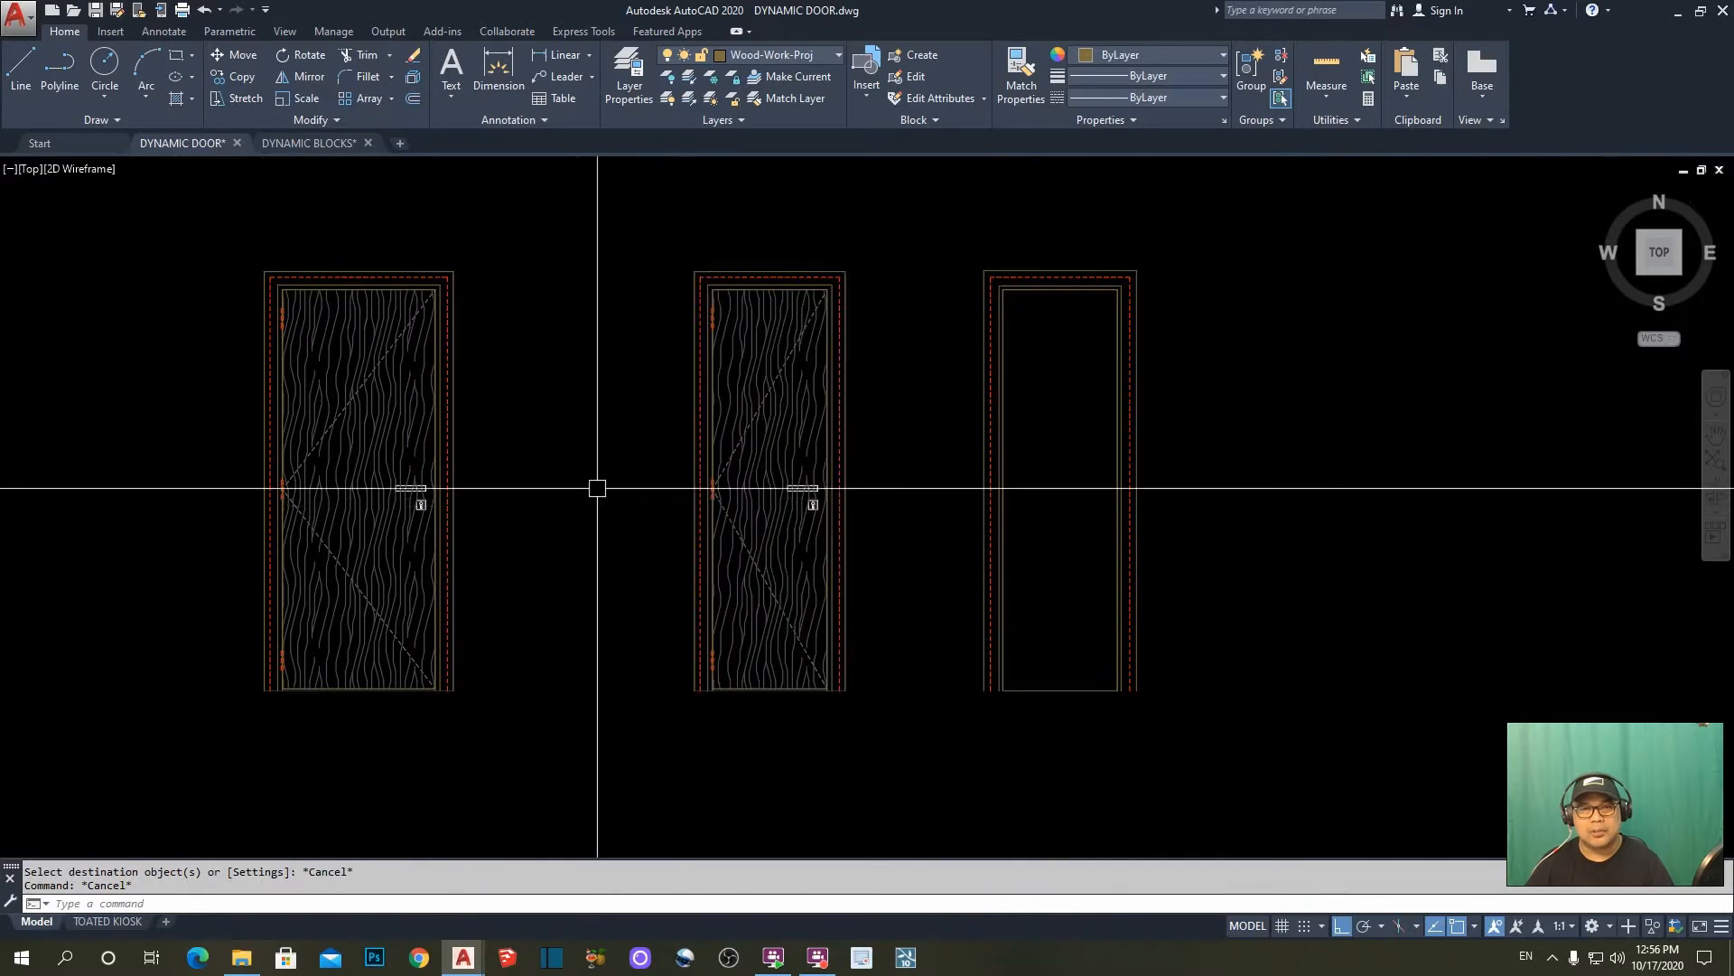
middle_click_drag(598, 488, 814, 451)
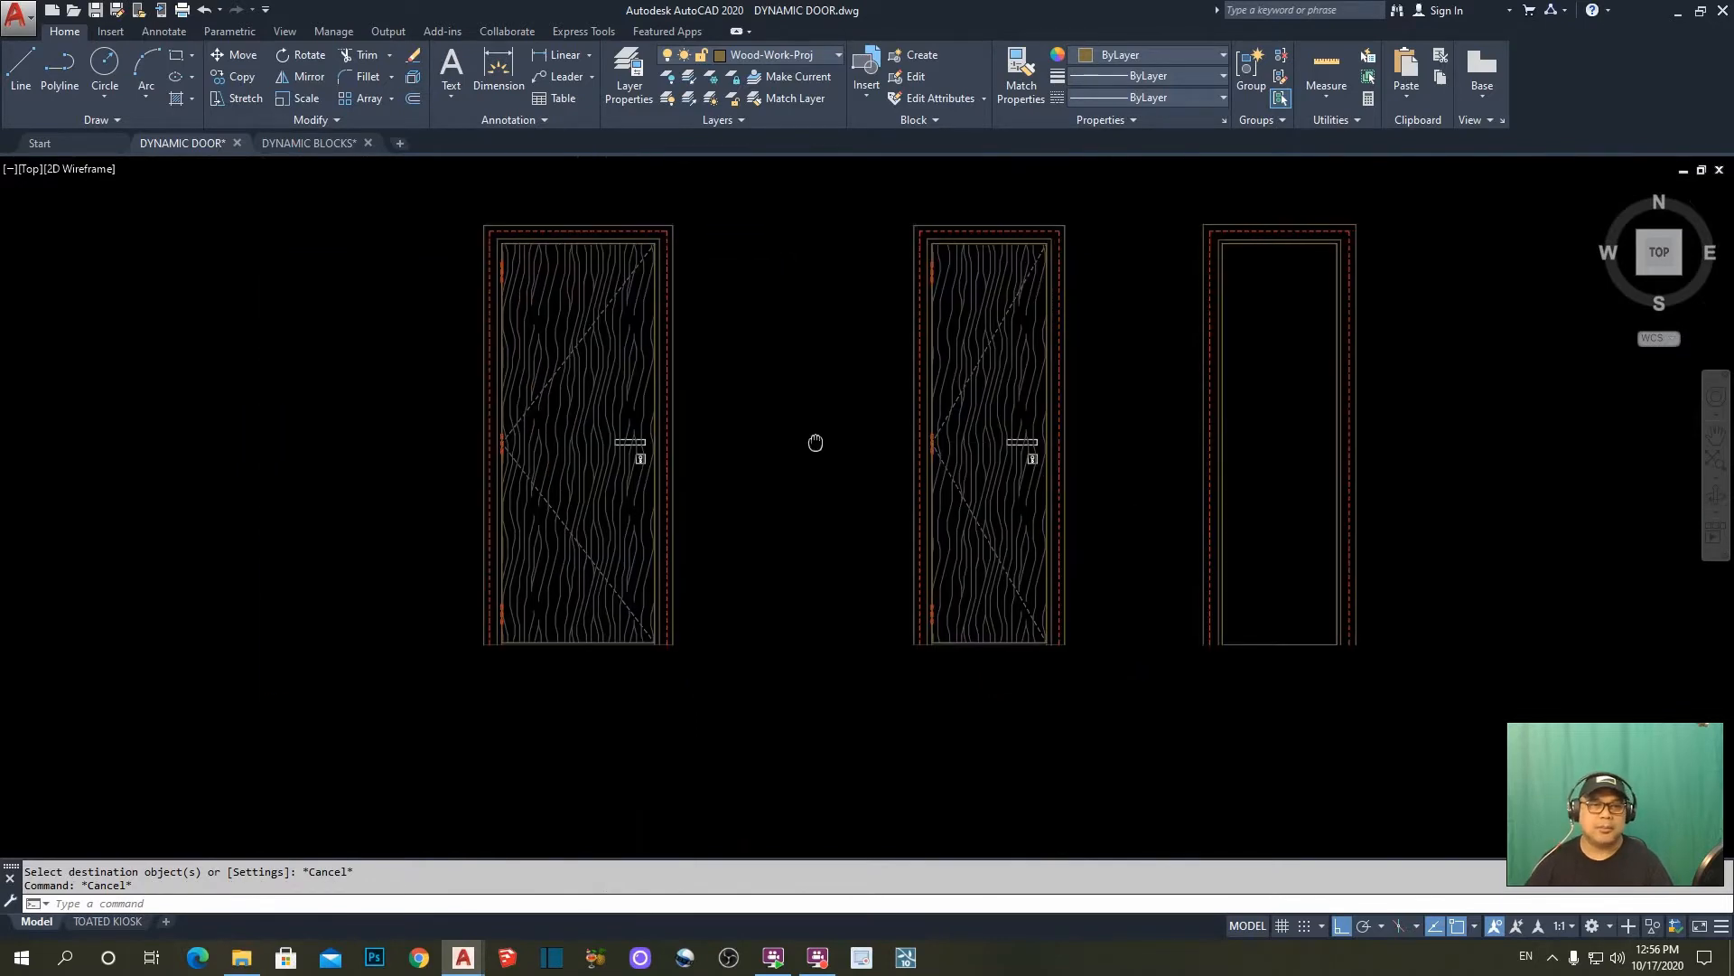
scroll(437, 255, "up", 2)
scroll(437, 255, "down", 3)
left_click(450, 239)
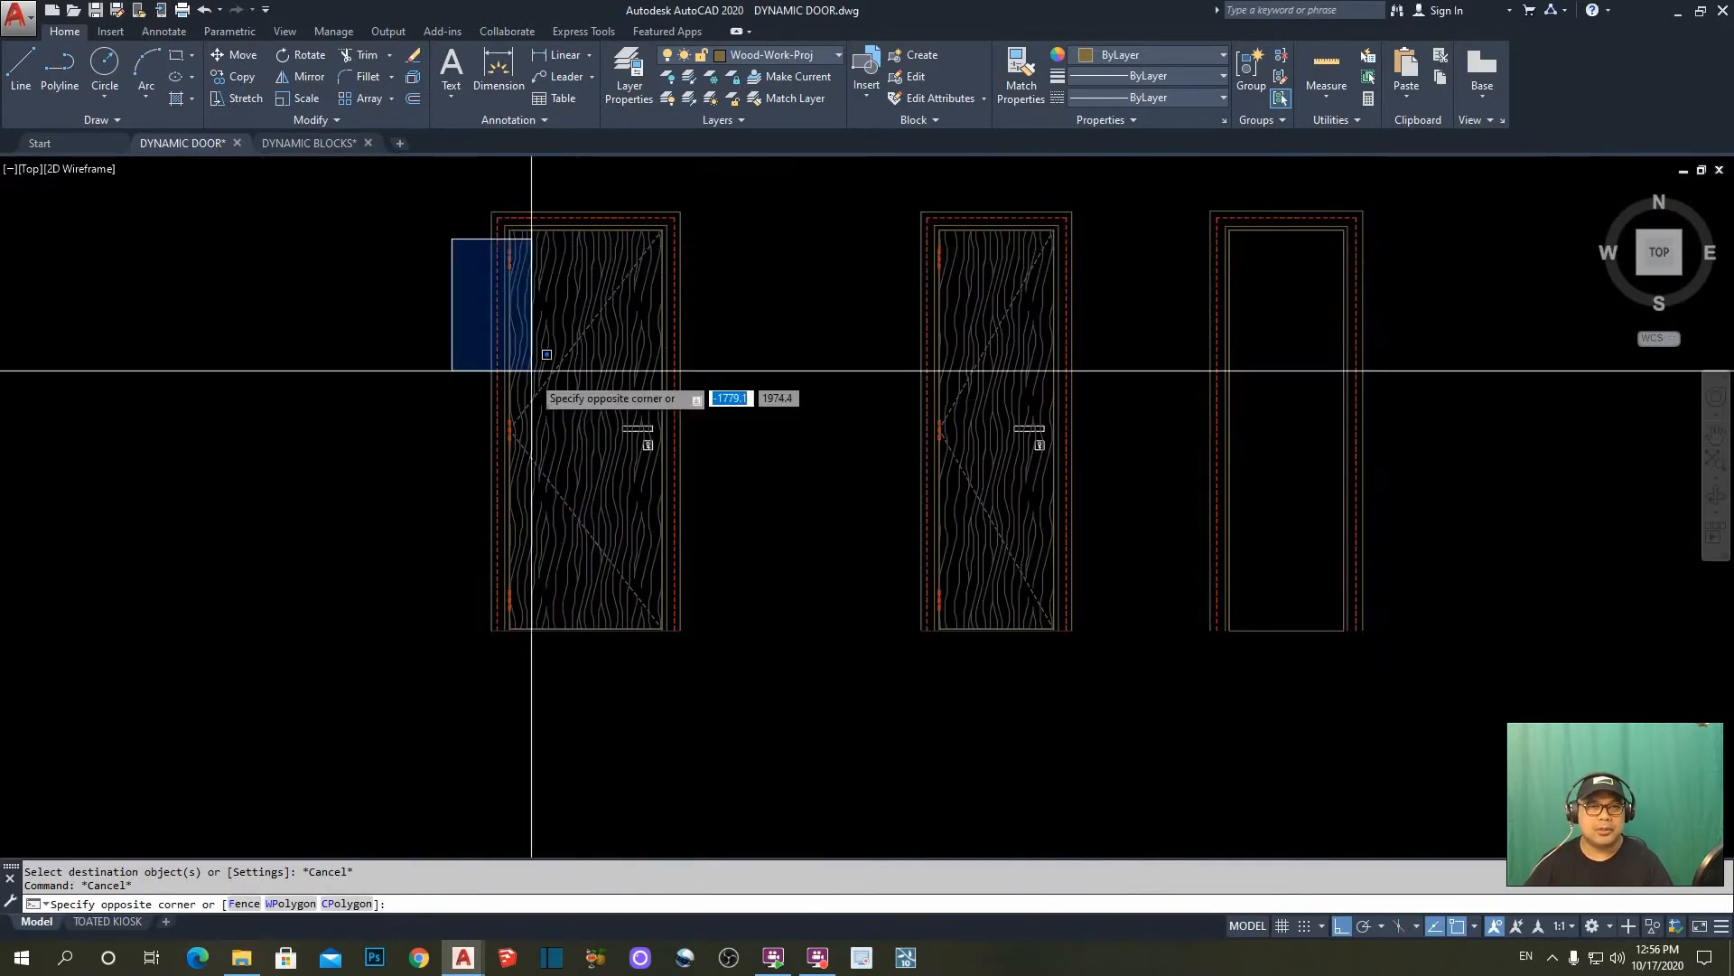
left_click(556, 624)
left_click(554, 380)
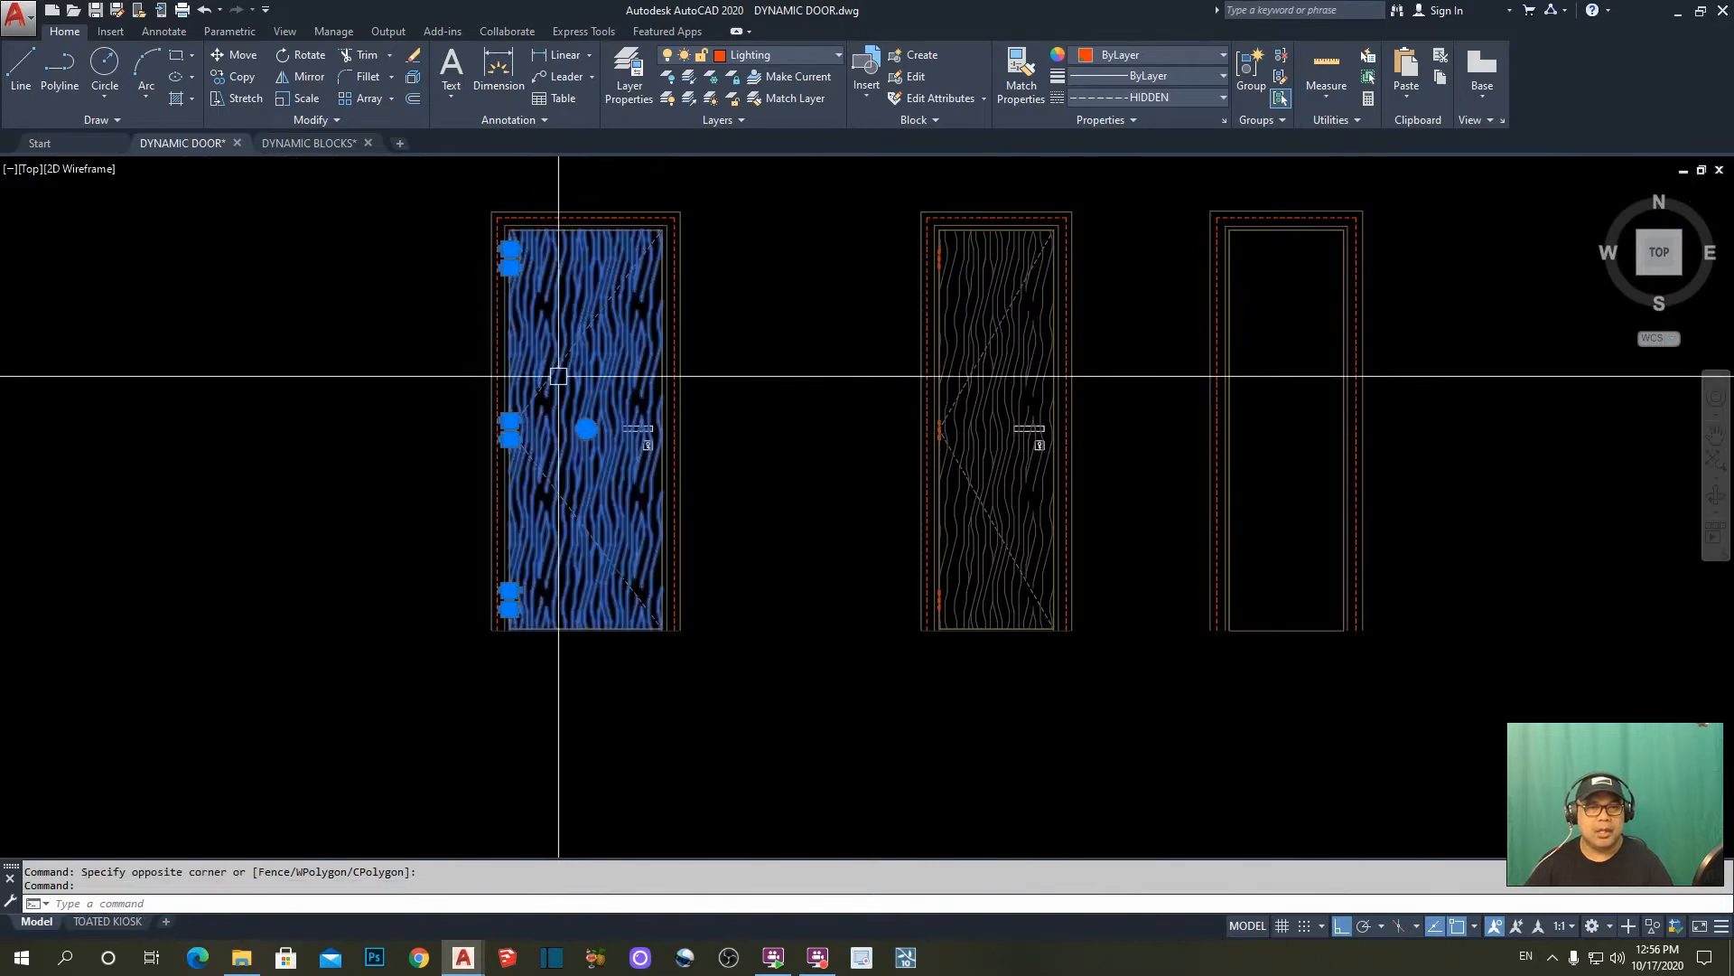
key("Escape")
key("Escape")
- Copy the hinges and dashed swing line from the wider door onto the new door, aligned at the panel's upper-left corner
scroll(461, 217, "up", 4)
left_click(461, 187)
scroll(525, 262, "down", 2)
left_click(558, 821)
scroll(650, 700, "up", 6)
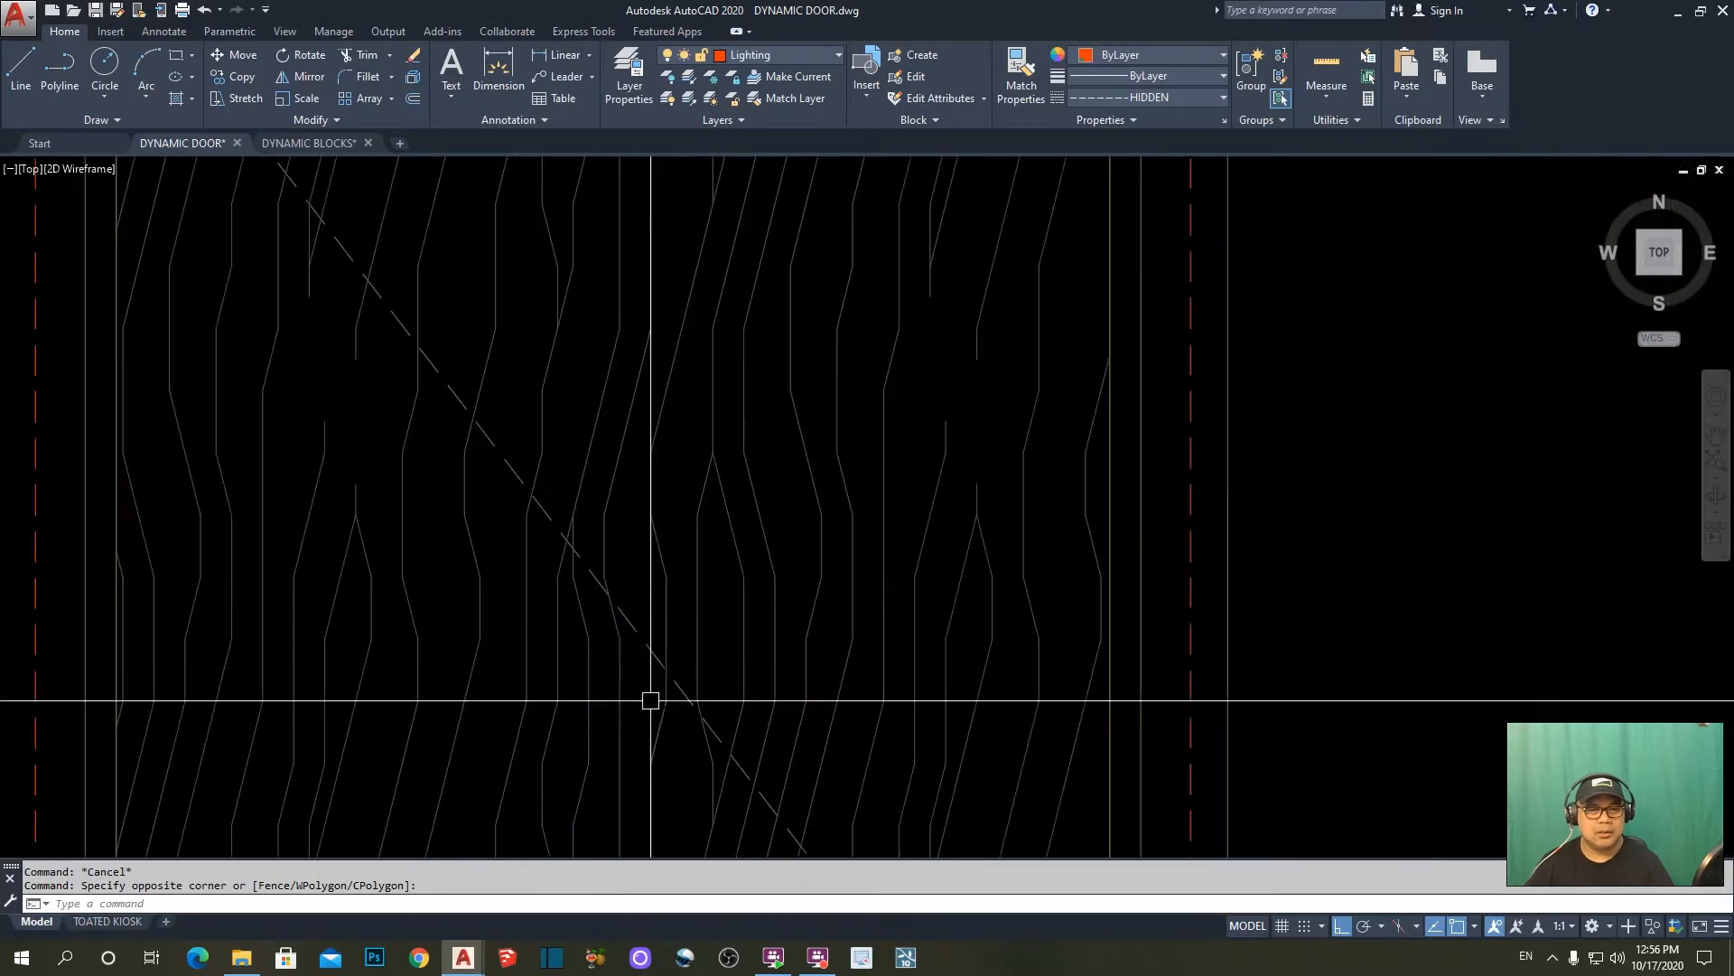
left_click(639, 626)
scroll(682, 667, "down", 4)
type("o")
key("Return")
scroll(761, 663, "down", 2)
scroll(596, 344, "up", 5)
left_click(582, 355)
scroll(991, 523, "down", 3)
scroll(999, 406, "up", 5)
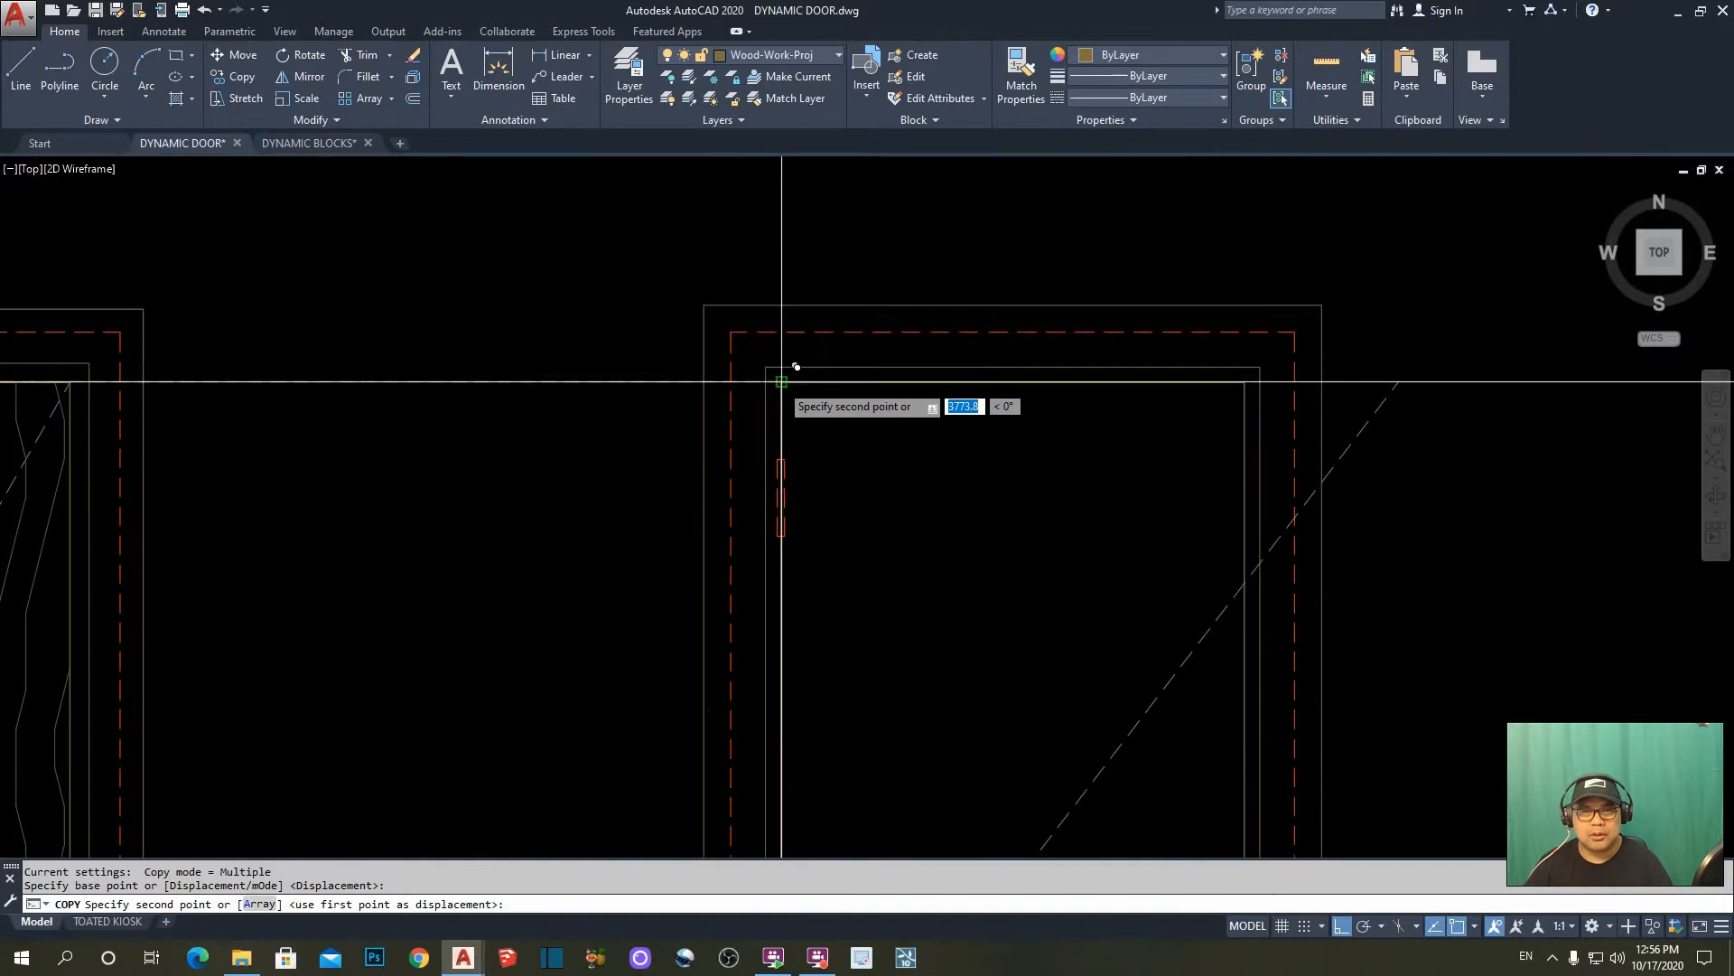
left_click(782, 381)
key("Escape")
- Stretch the upper end of the copied swing line to the new door panel's upper-right corner
scroll(946, 314, "down", 4)
left_click(1040, 444)
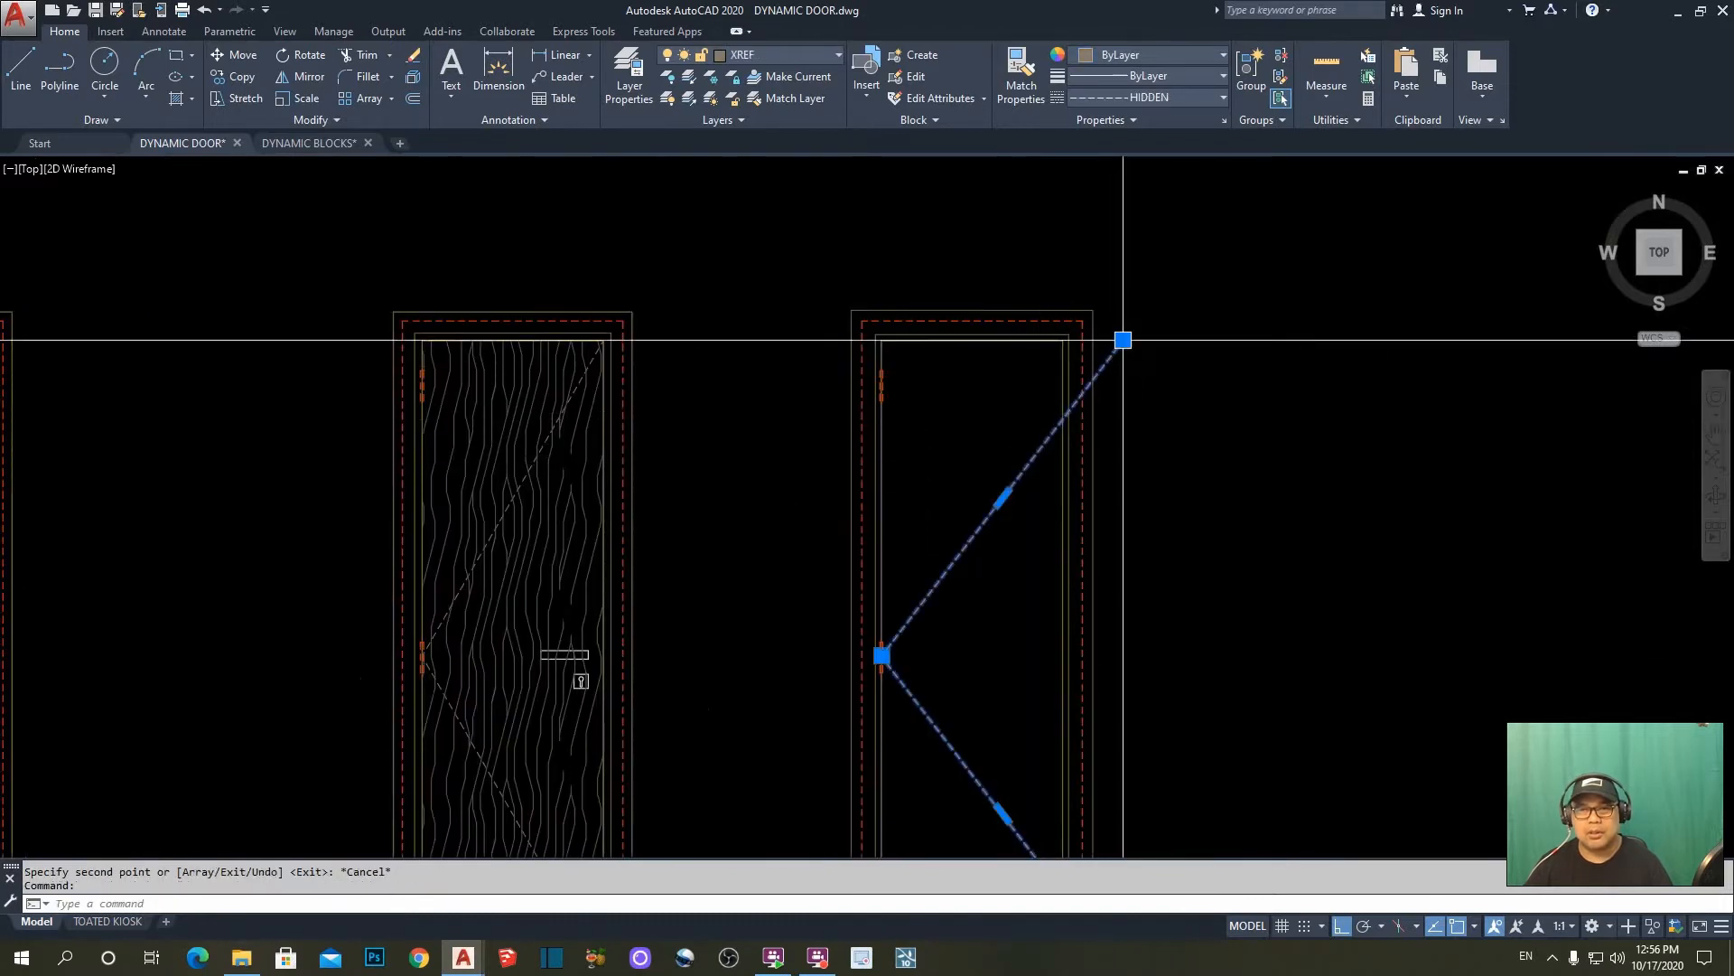
left_click(1123, 340)
scroll(1142, 307, "up", 2)
key("Escape")
key("Escape")
- Raise the bottom edge of the new door panel slightly above the lower ends of the frame lines
scroll(1130, 244, "down", 4)
scroll(1117, 507, "up", 5)
left_click(1029, 364)
left_click(980, 435)
scroll(999, 417, "up", 5)
left_click(909, 436)
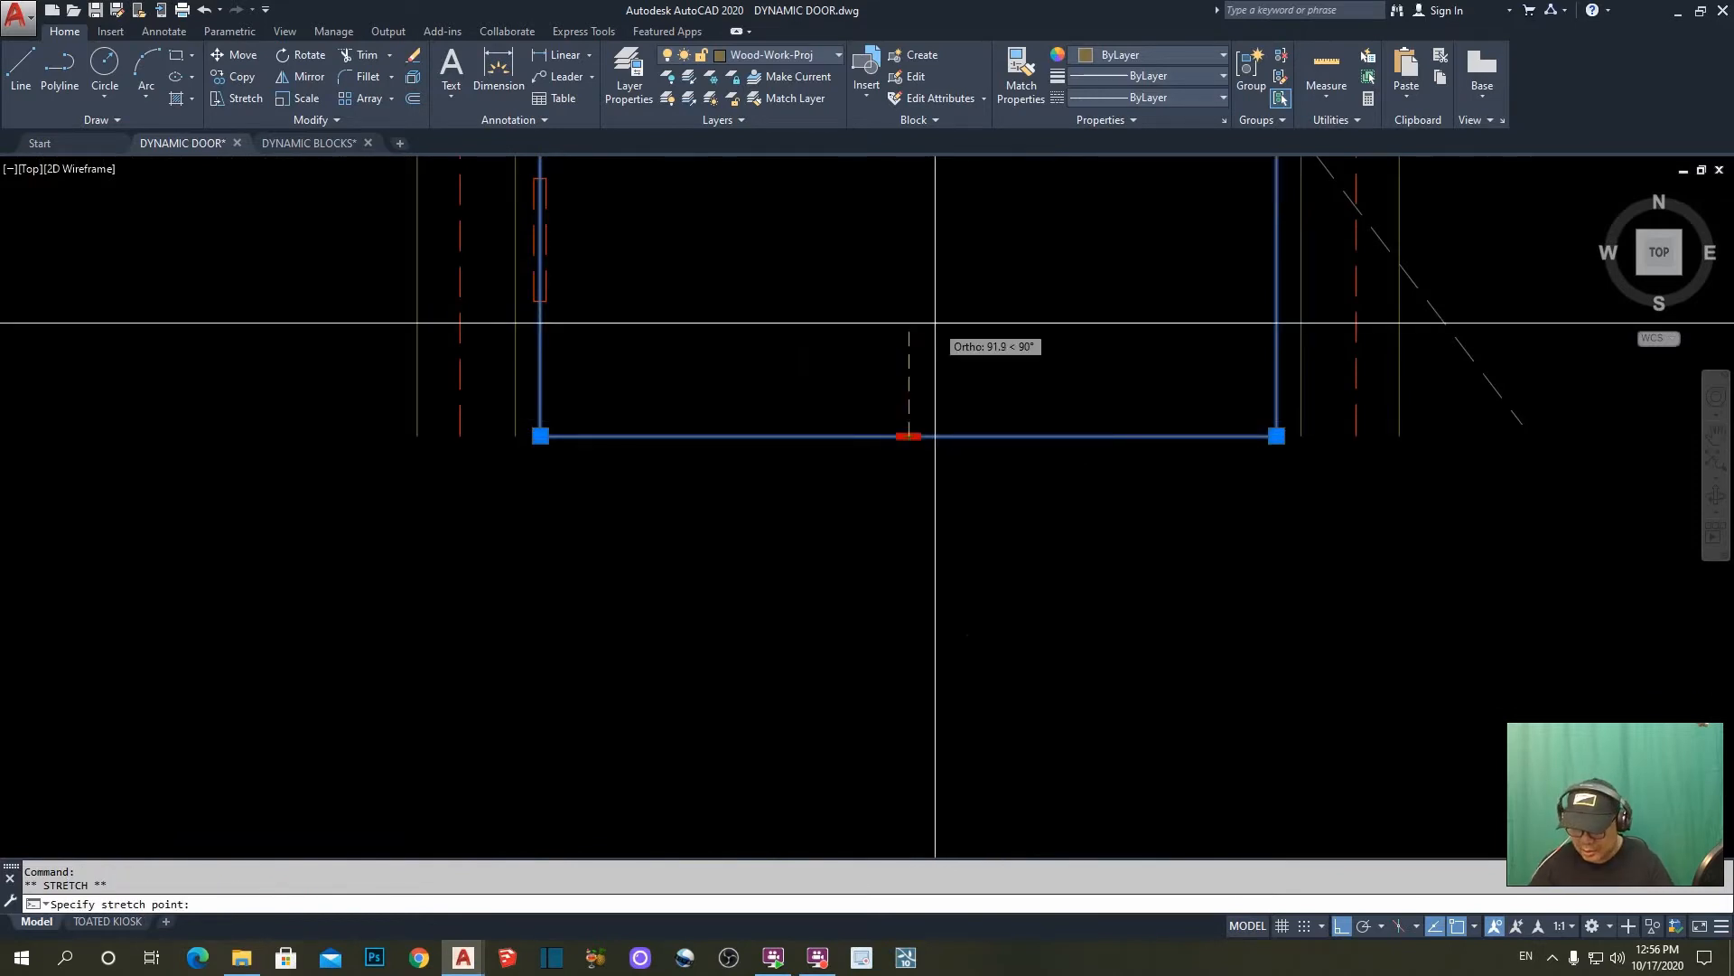
key("Escape")
key("Escape")
- Stretch the lower end of the dashed swing line to the new door panel's lower-right corner
scroll(936, 565, "down", 3)
left_click(1002, 207)
left_click(893, 340)
left_click(1143, 539)
key("Escape")
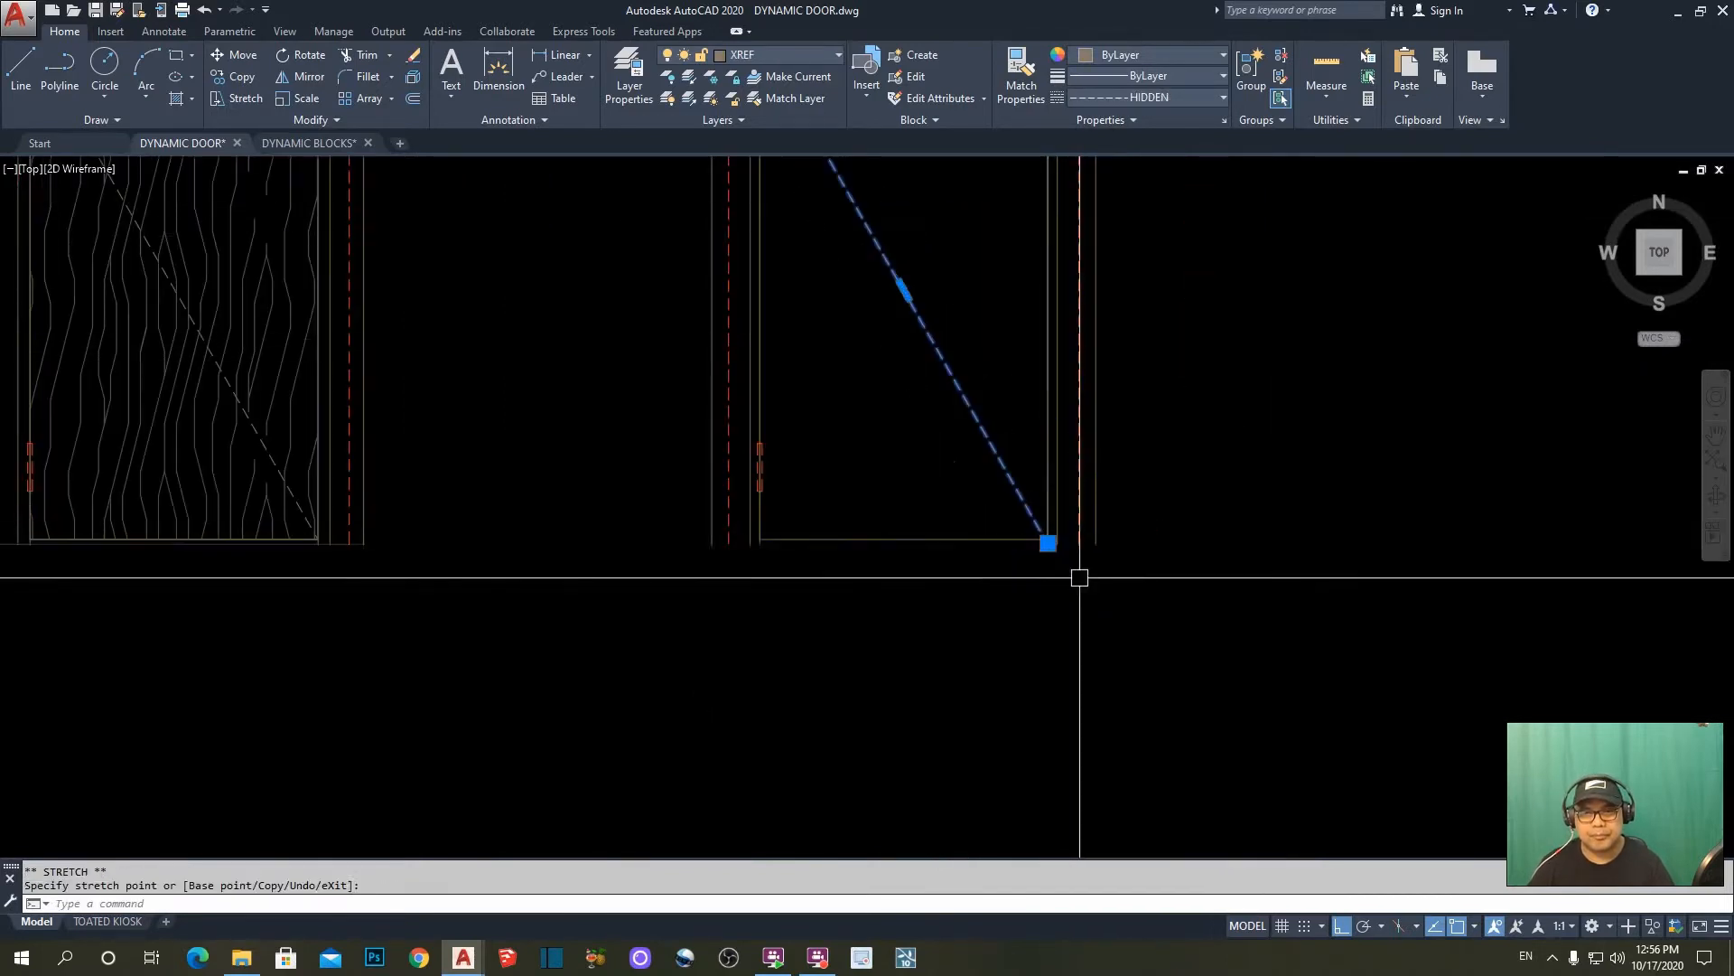
key("Escape")
- Compare the new door with the two finished door blocks
scroll(1175, 623, "down", 5)
scroll(1107, 495, "down", 3)
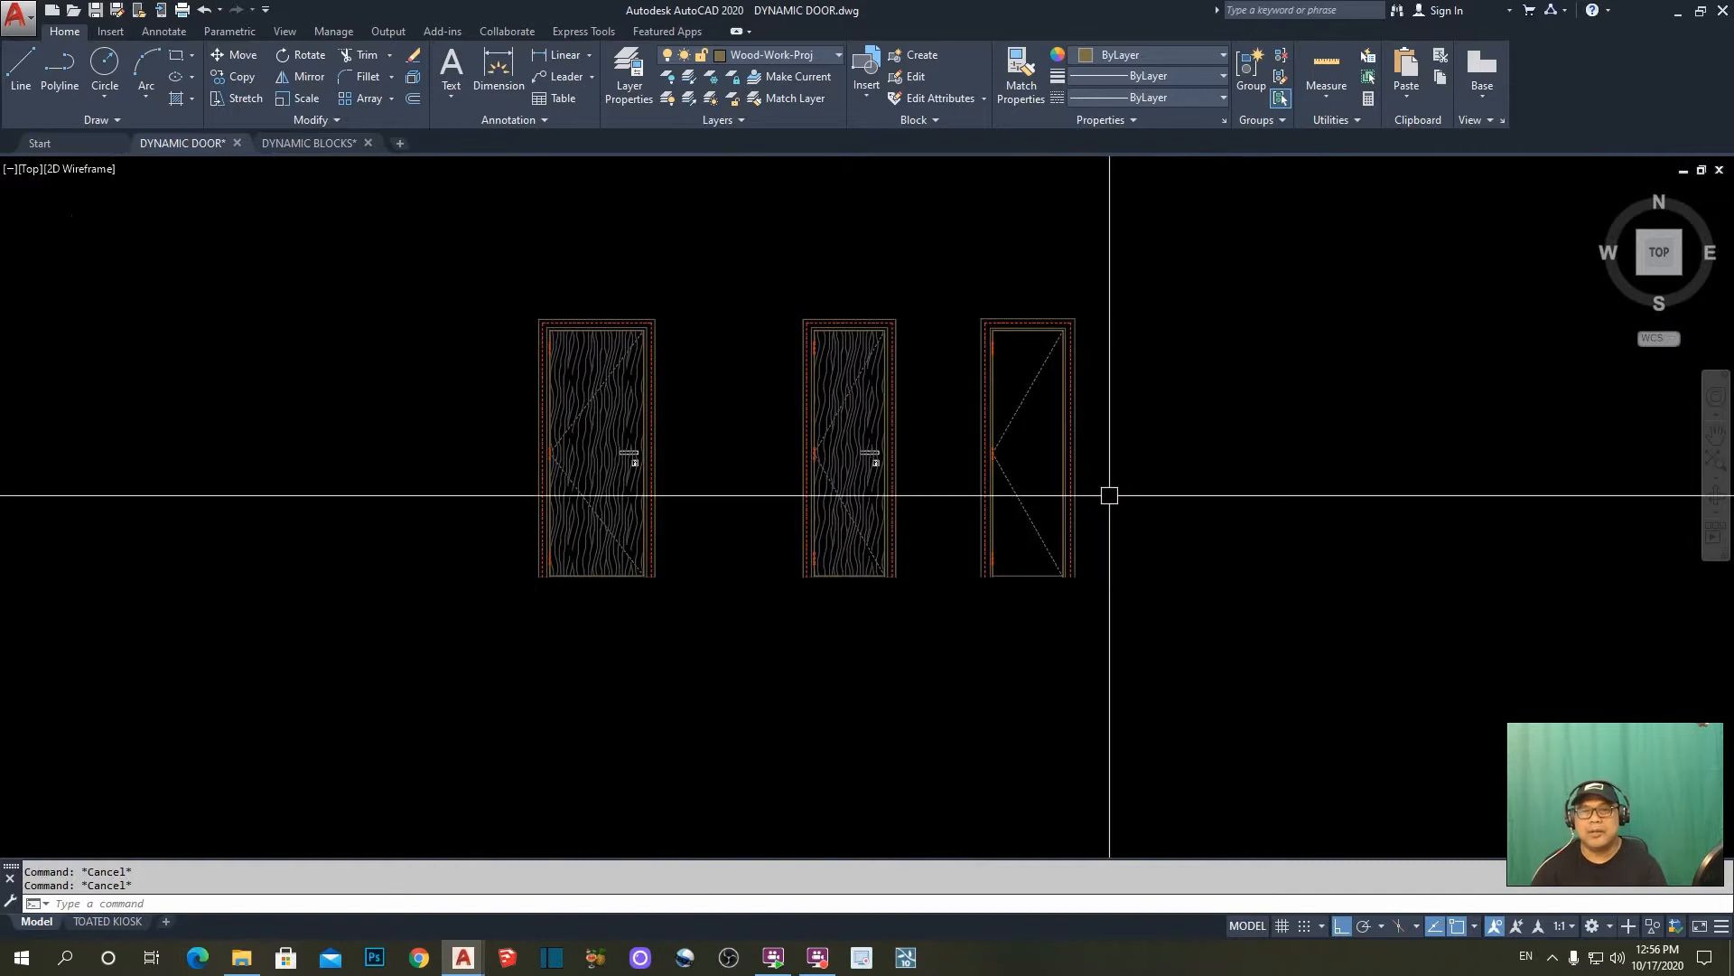
scroll(1110, 495, "up", 3)
mouse_move(1109, 495)
middle_mouse_down()
mouse_move(1129, 491)
mouse_move(1117, 566)
middle_mouse_up()
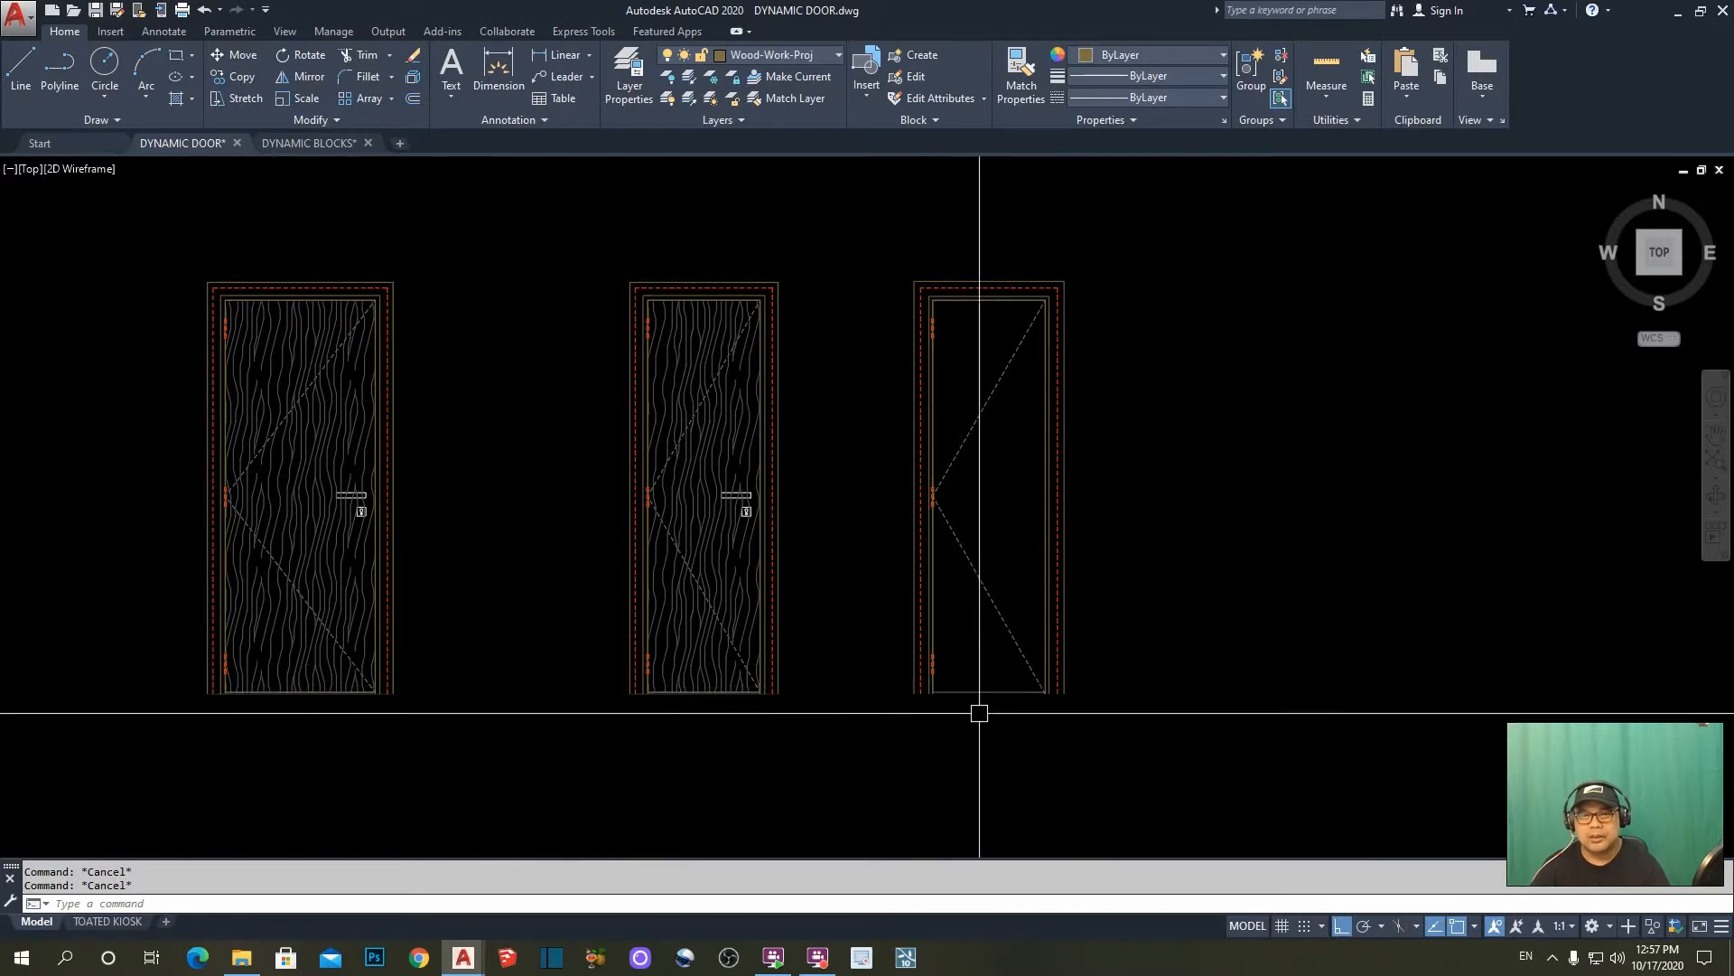
middle_click_drag(947, 714, 1013, 683)
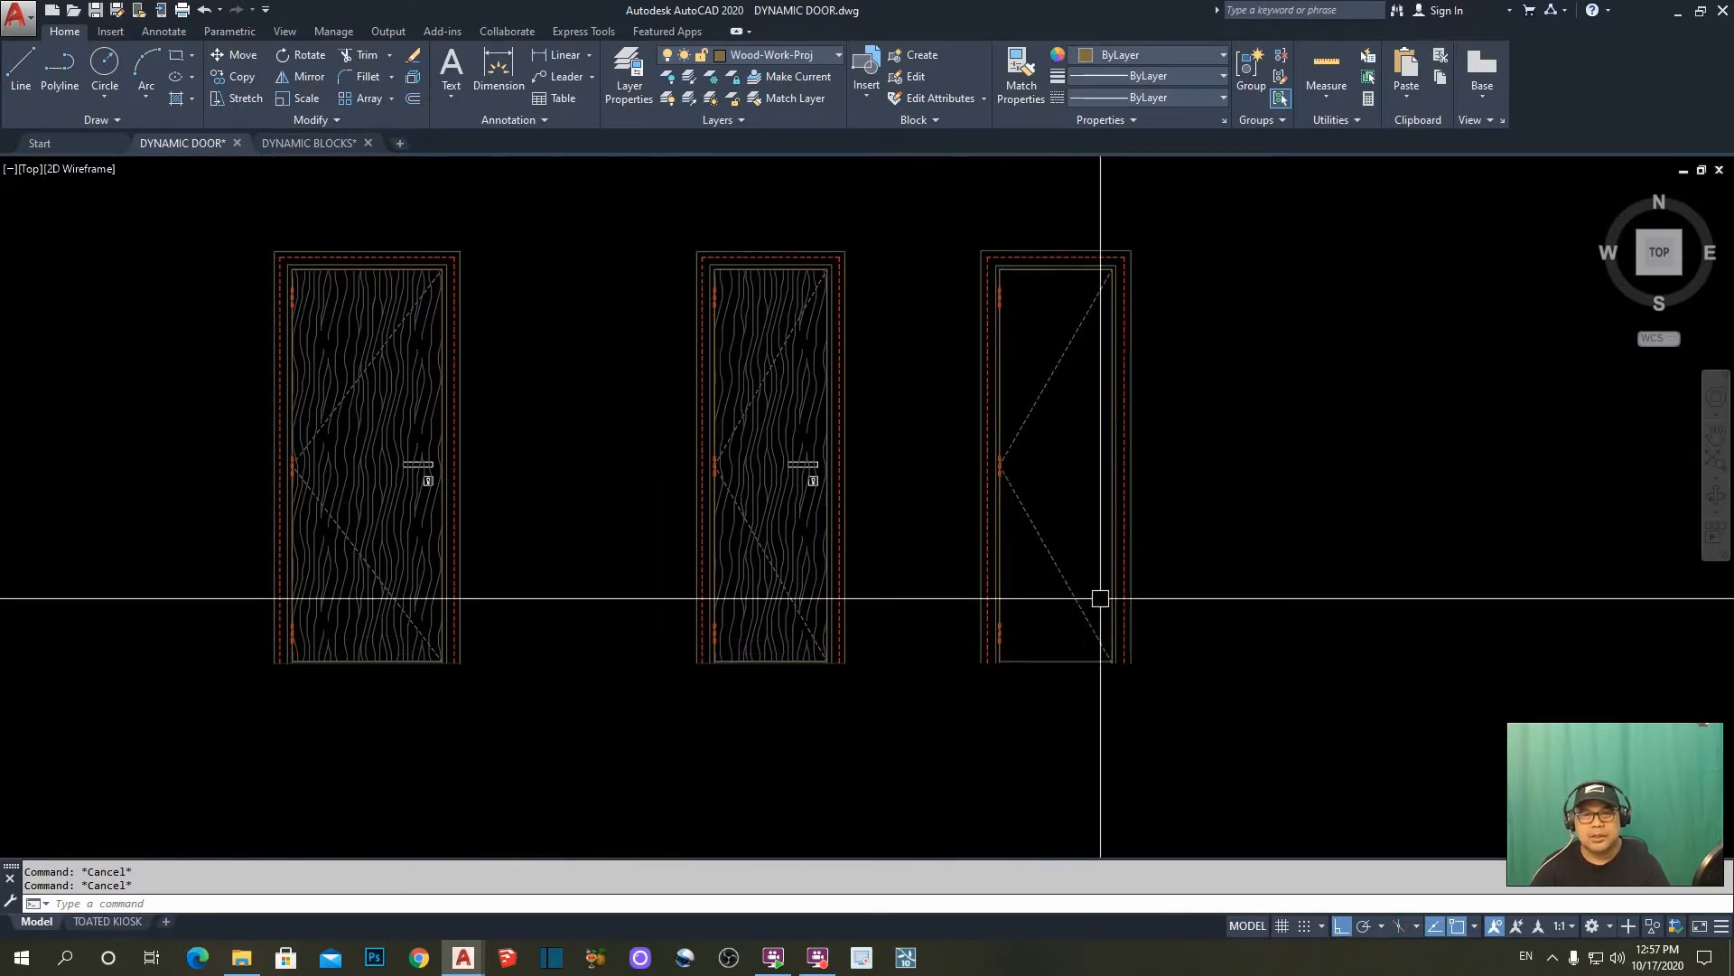
scroll(1107, 587, "up", 2)
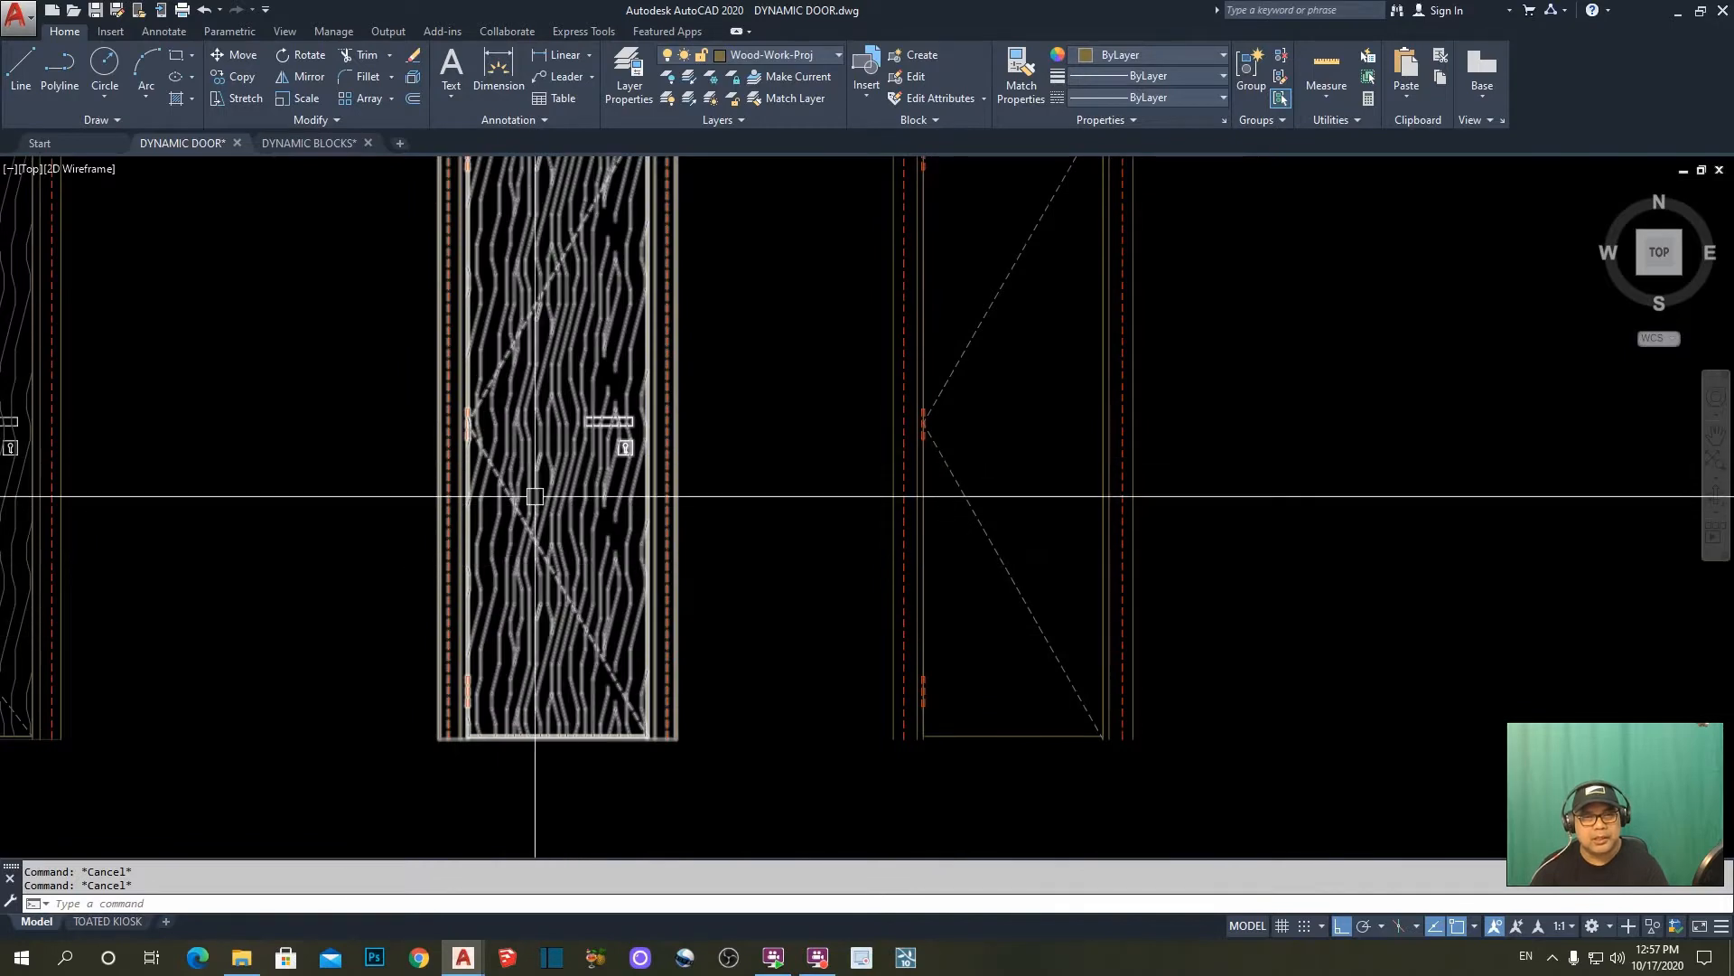
scroll(540, 503, "down", 4)
scroll(658, 515, "up", 1)
middle_click_drag(639, 533, 910, 569)
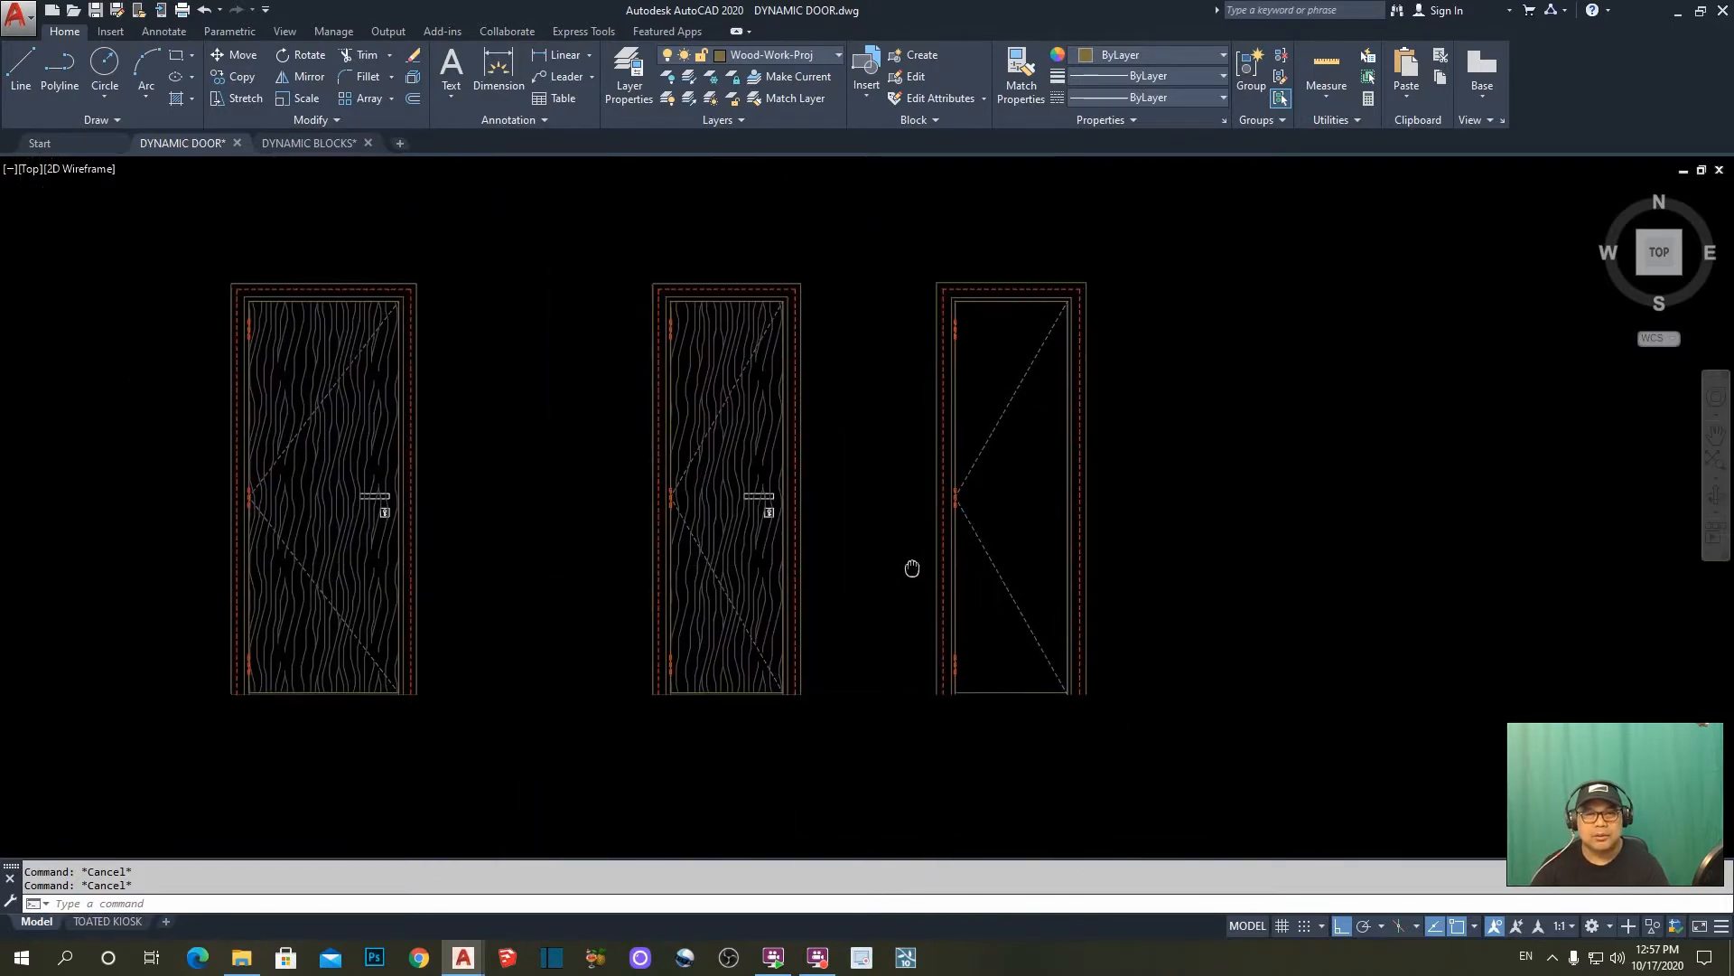
- Make the Hatch layer current and fill the new door panel's outline with a wood hatch pattern
left_click(838, 54)
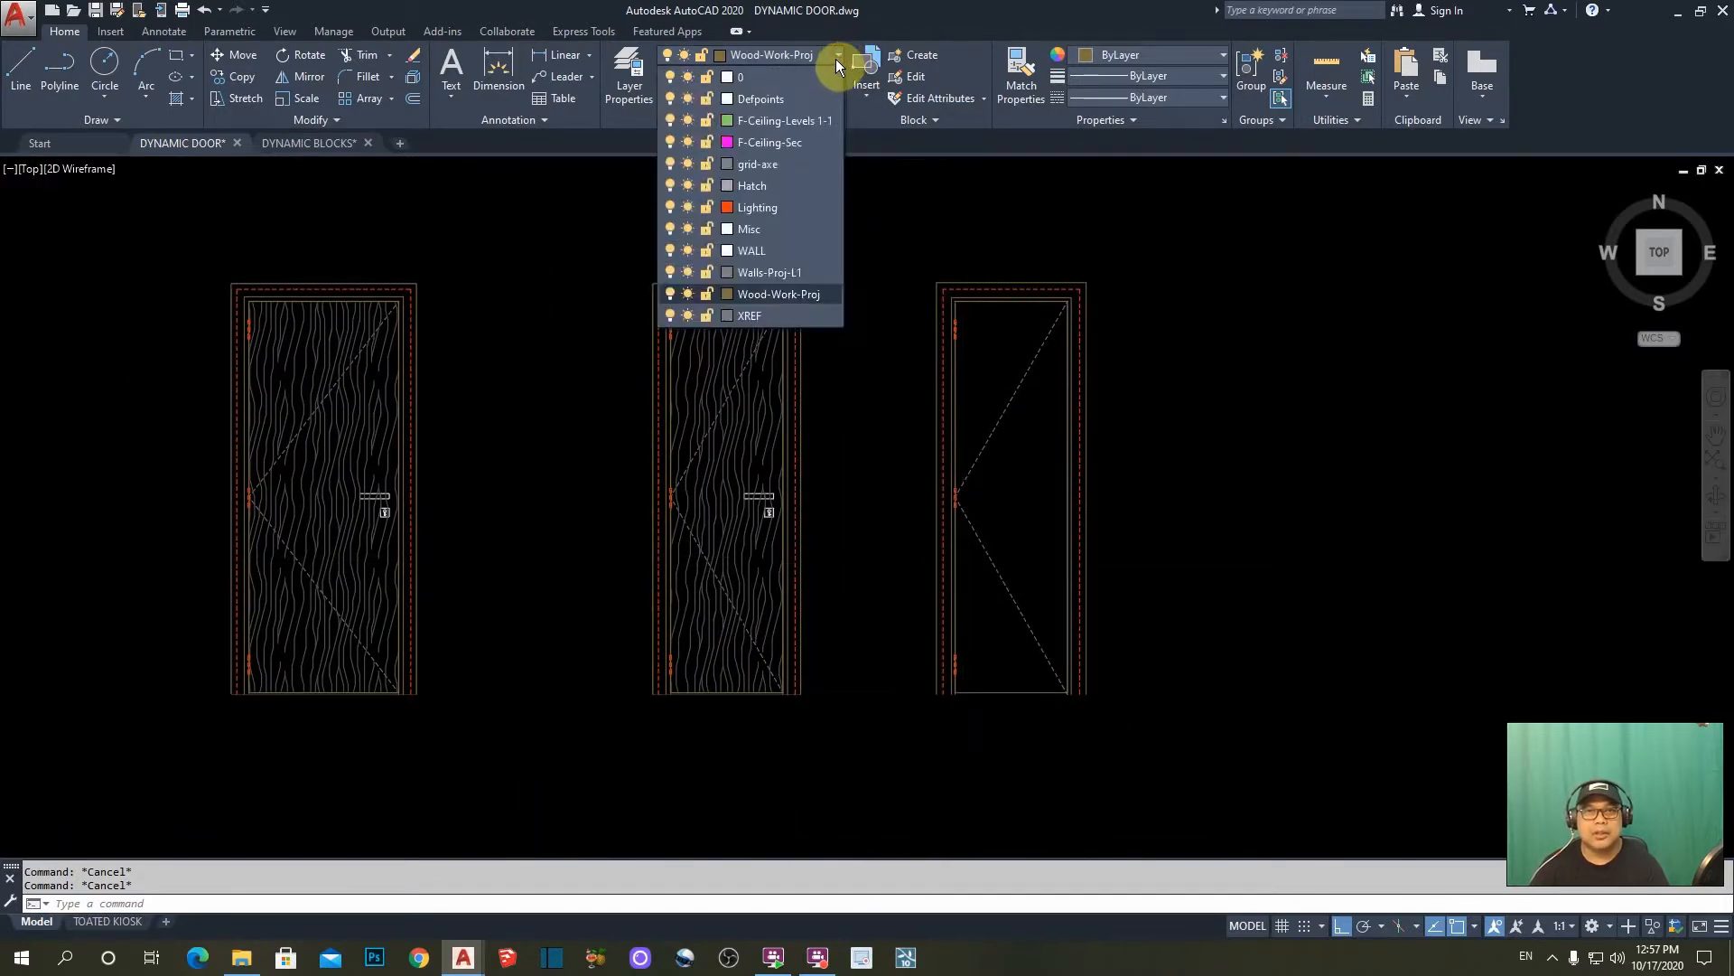
left_click(741, 184)
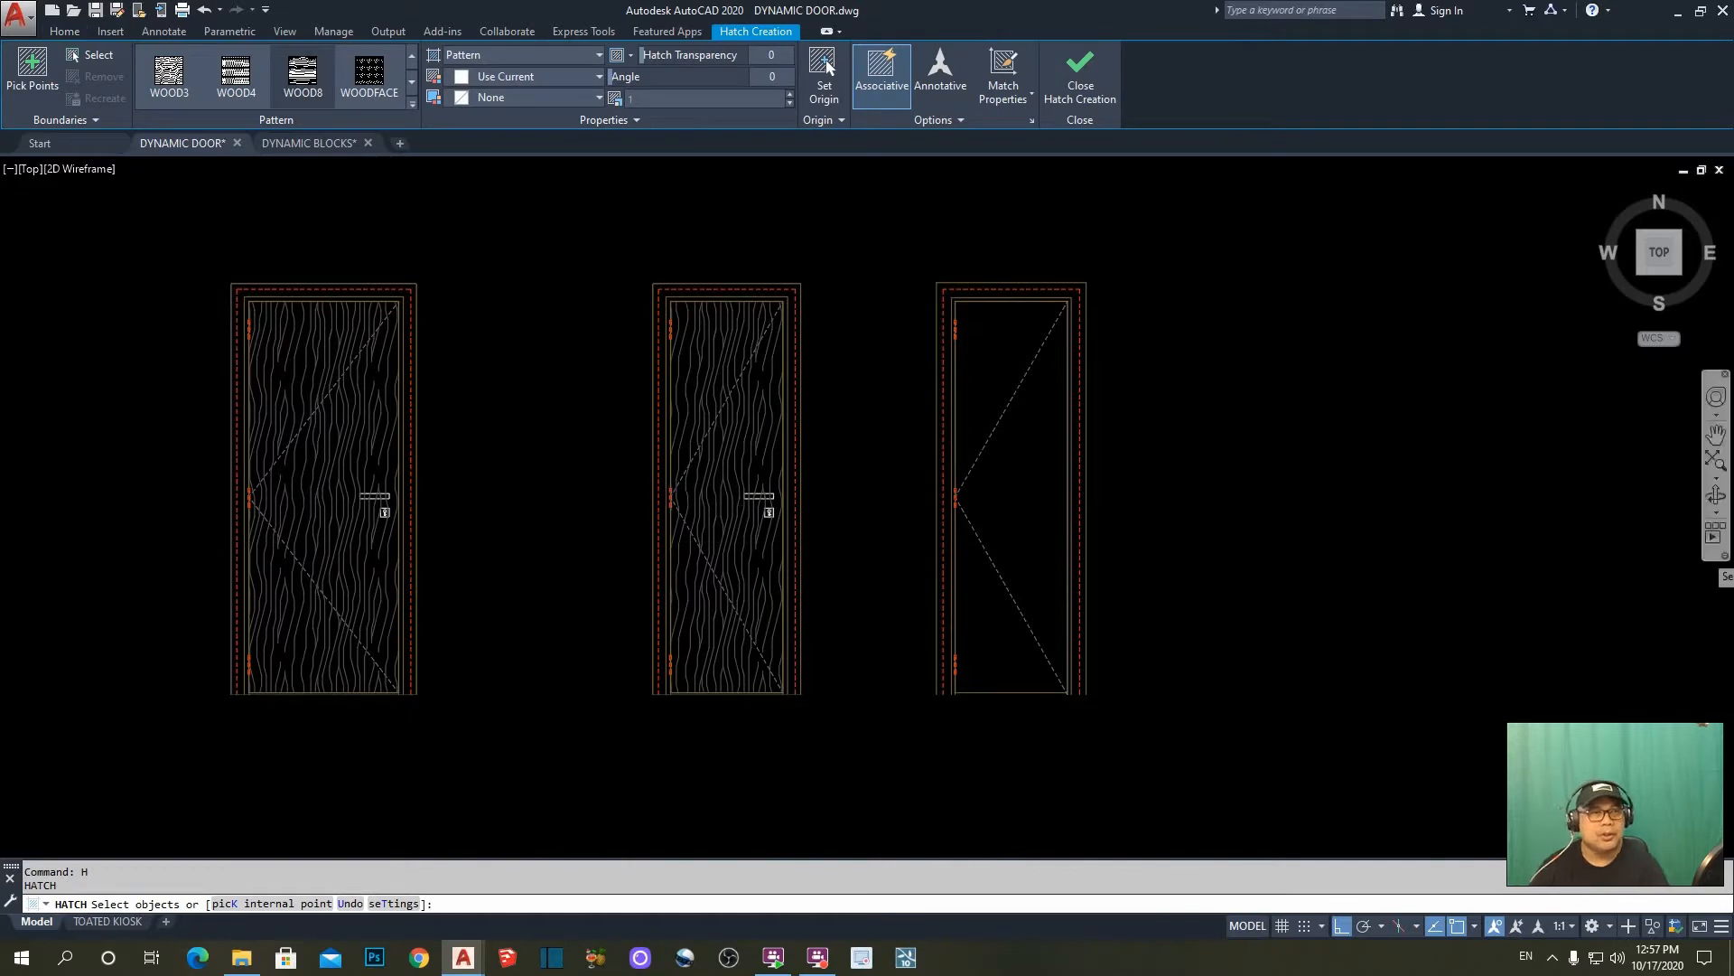
left_click(94, 60)
left_click(1012, 693)
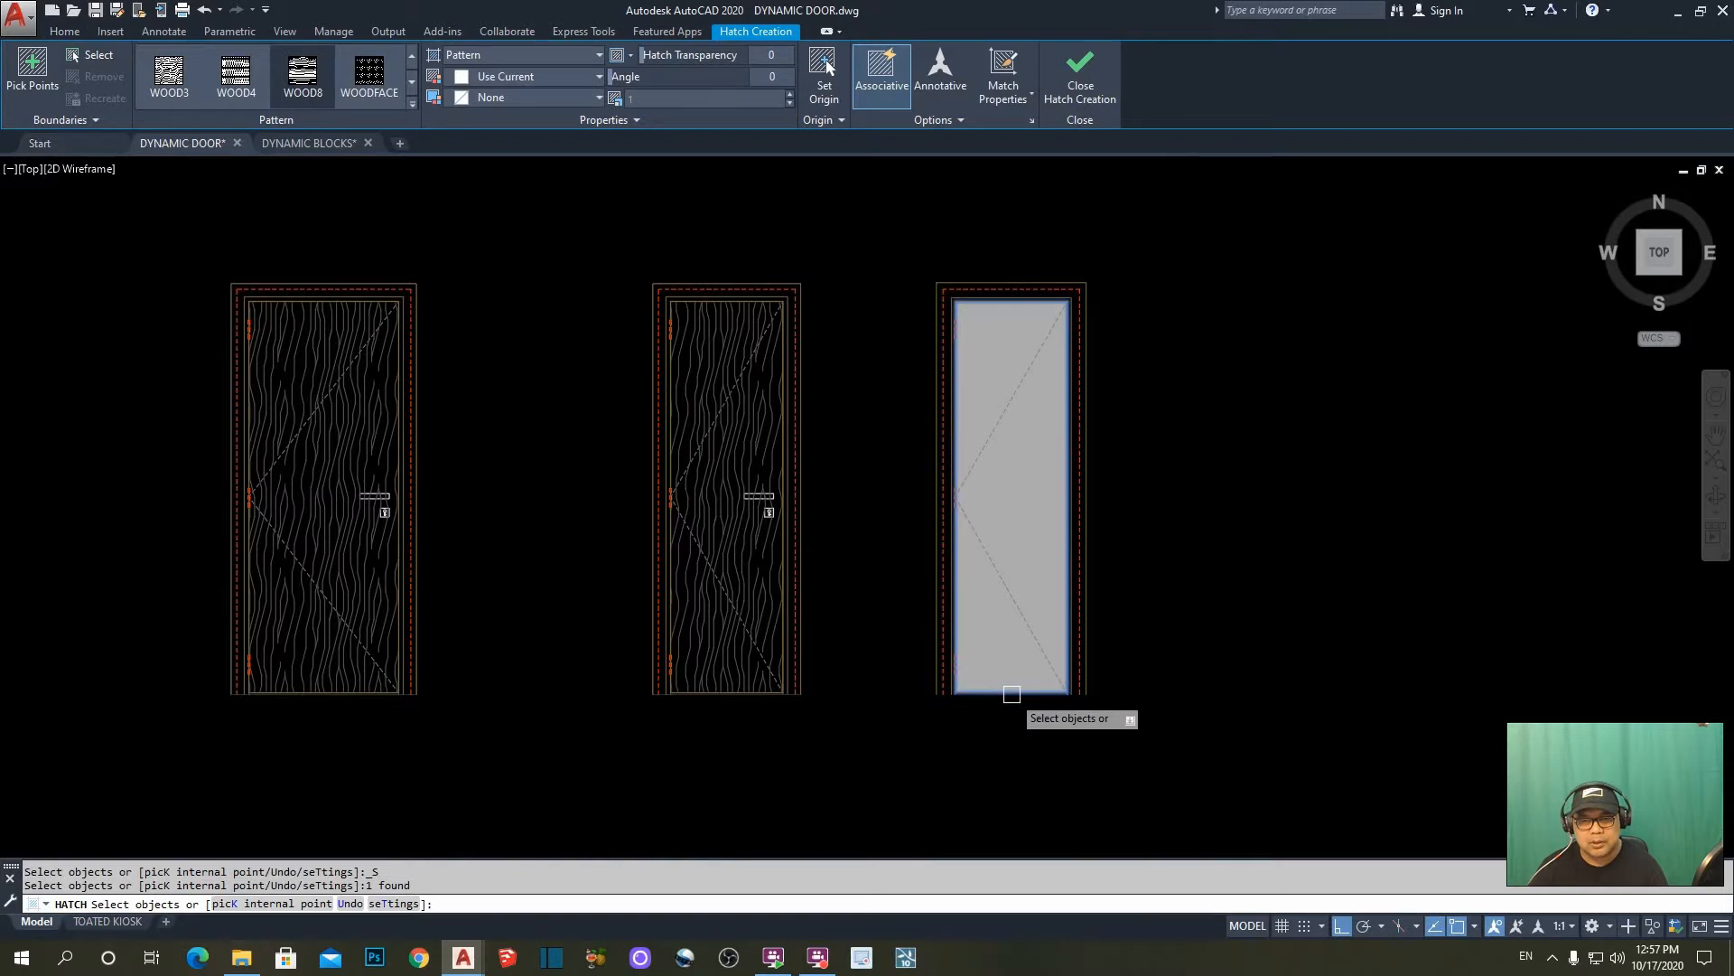
key("Return")
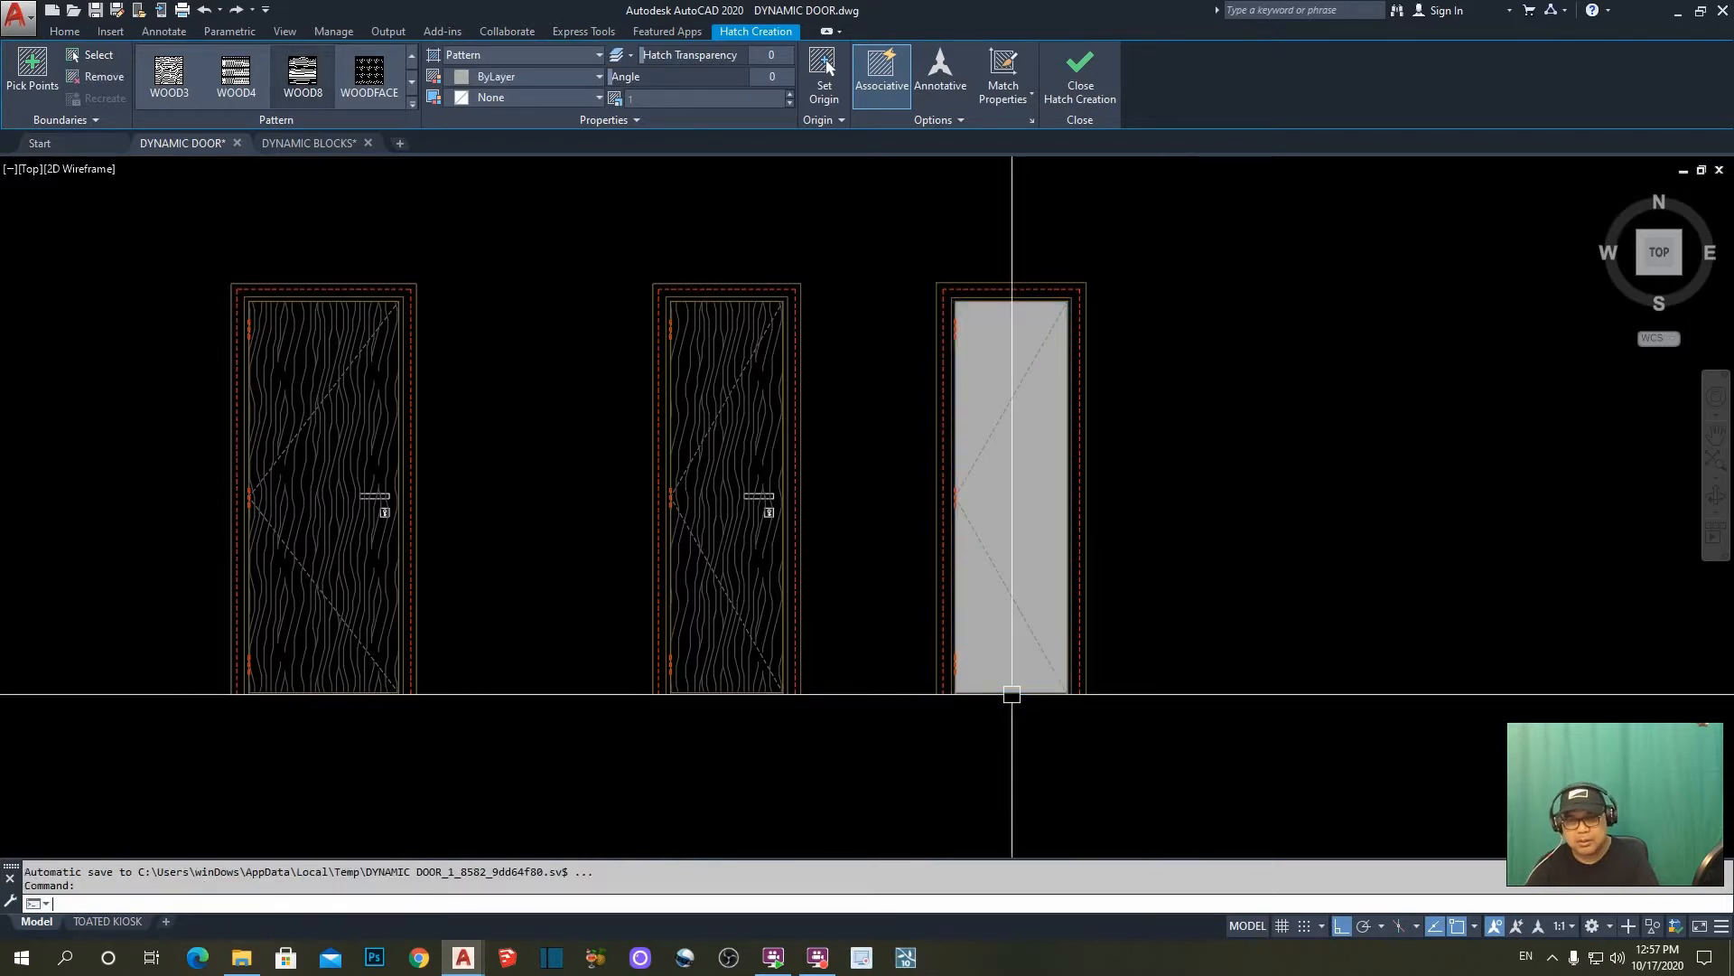
- Set the scale of the new door panel's wood hatch to 300
scroll(1018, 593, "up", 5)
scroll(1012, 588, "down", 2)
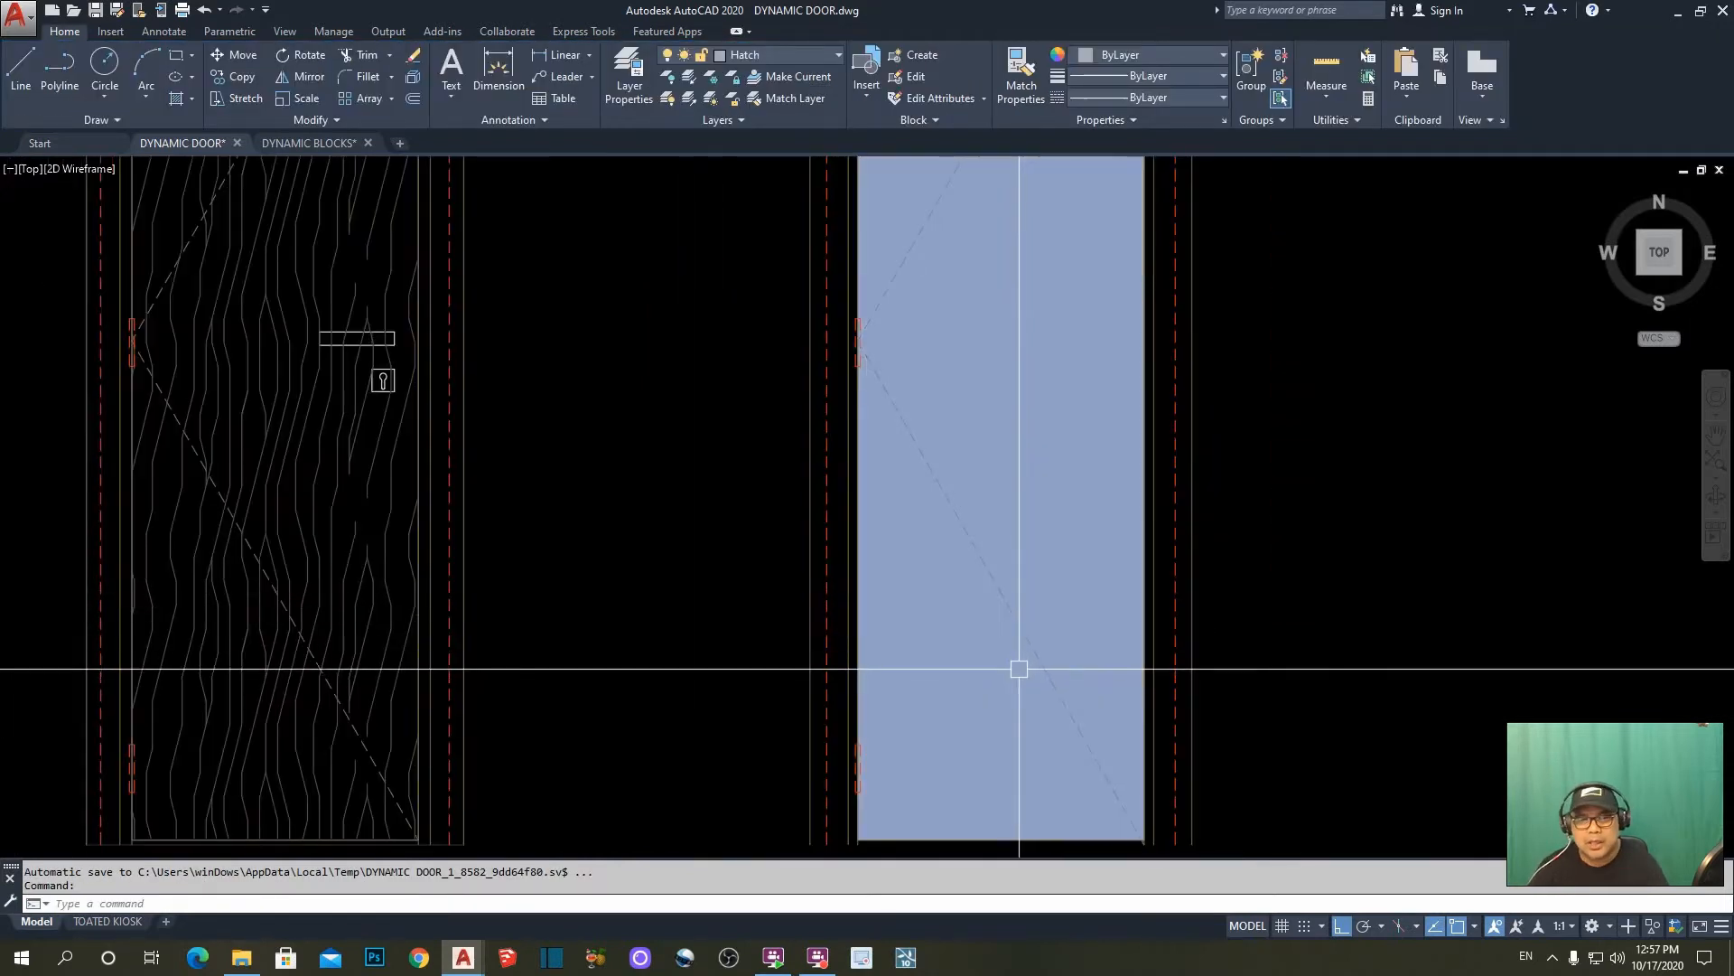
middle_click_drag(1006, 654, 976, 681)
scroll(980, 537, "down", 4)
left_click(931, 439)
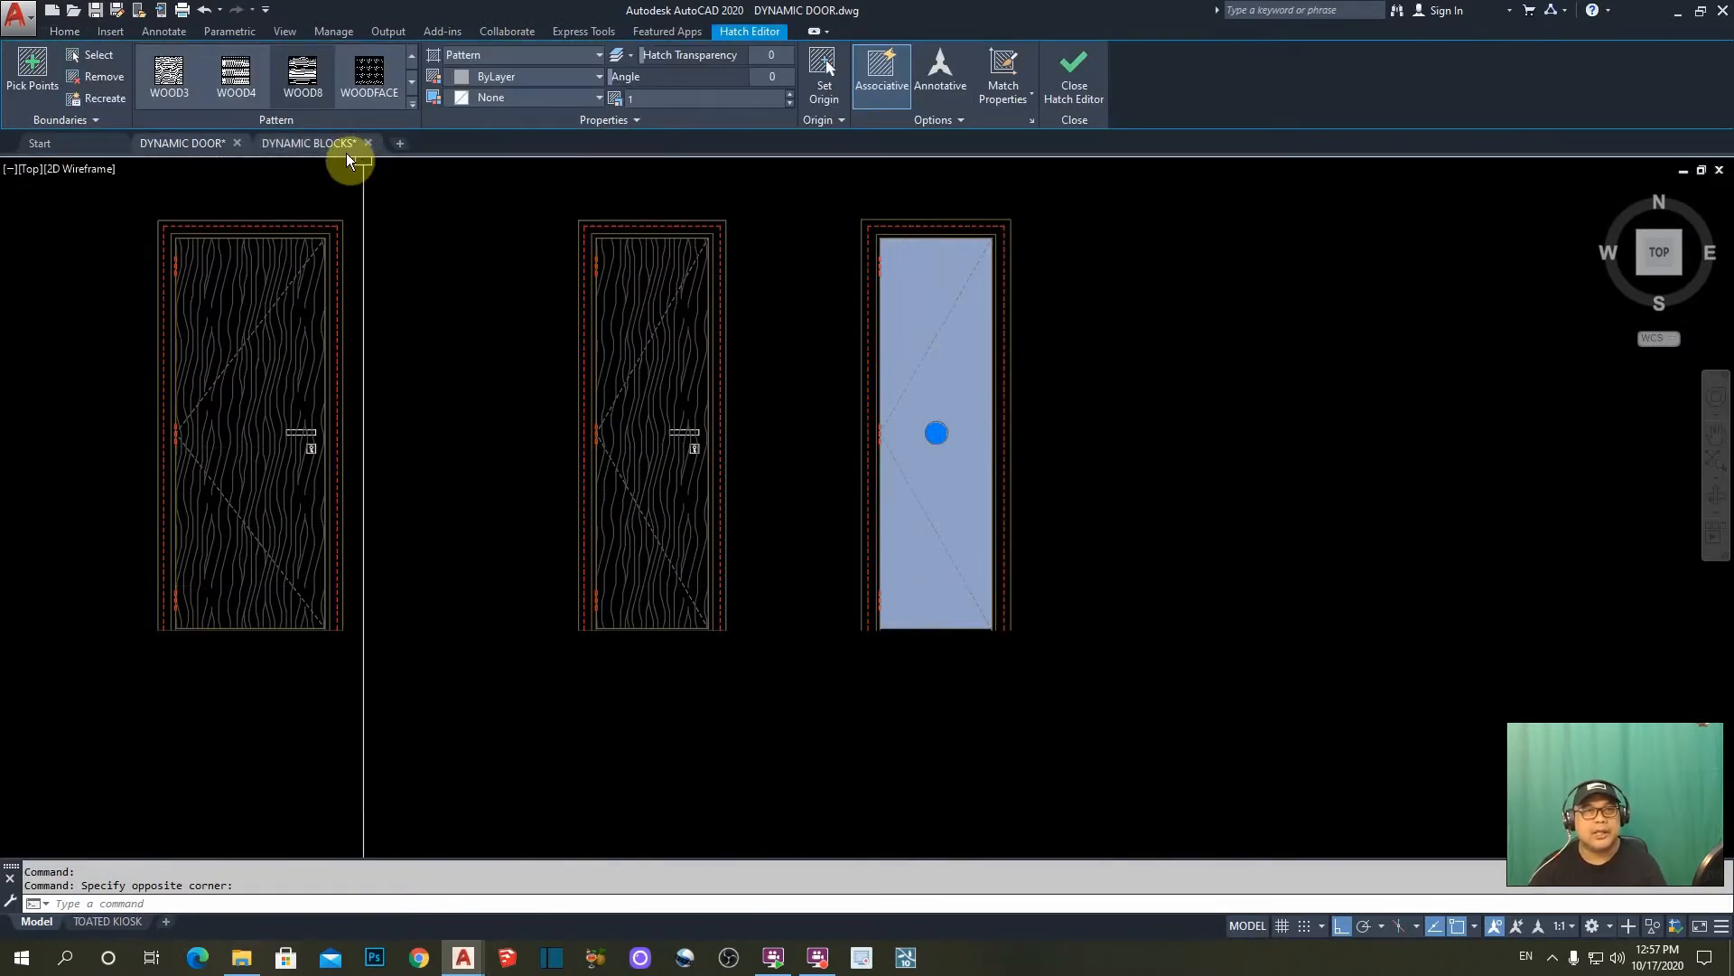
left_click(666, 99)
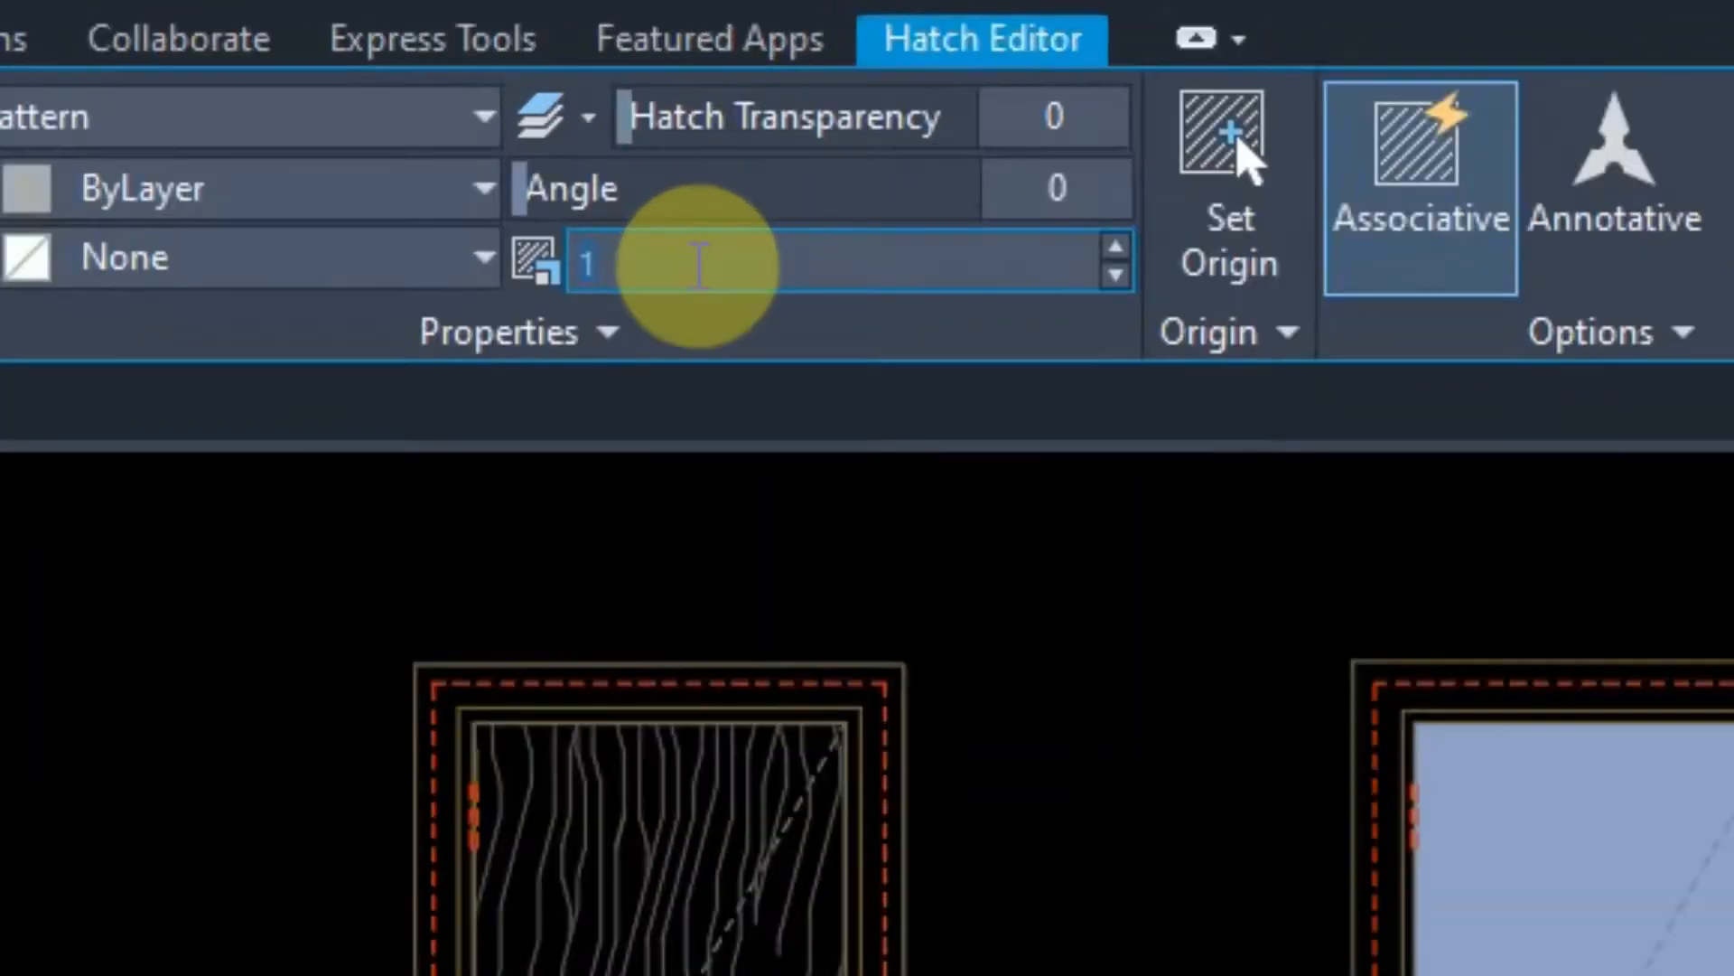
type("300")
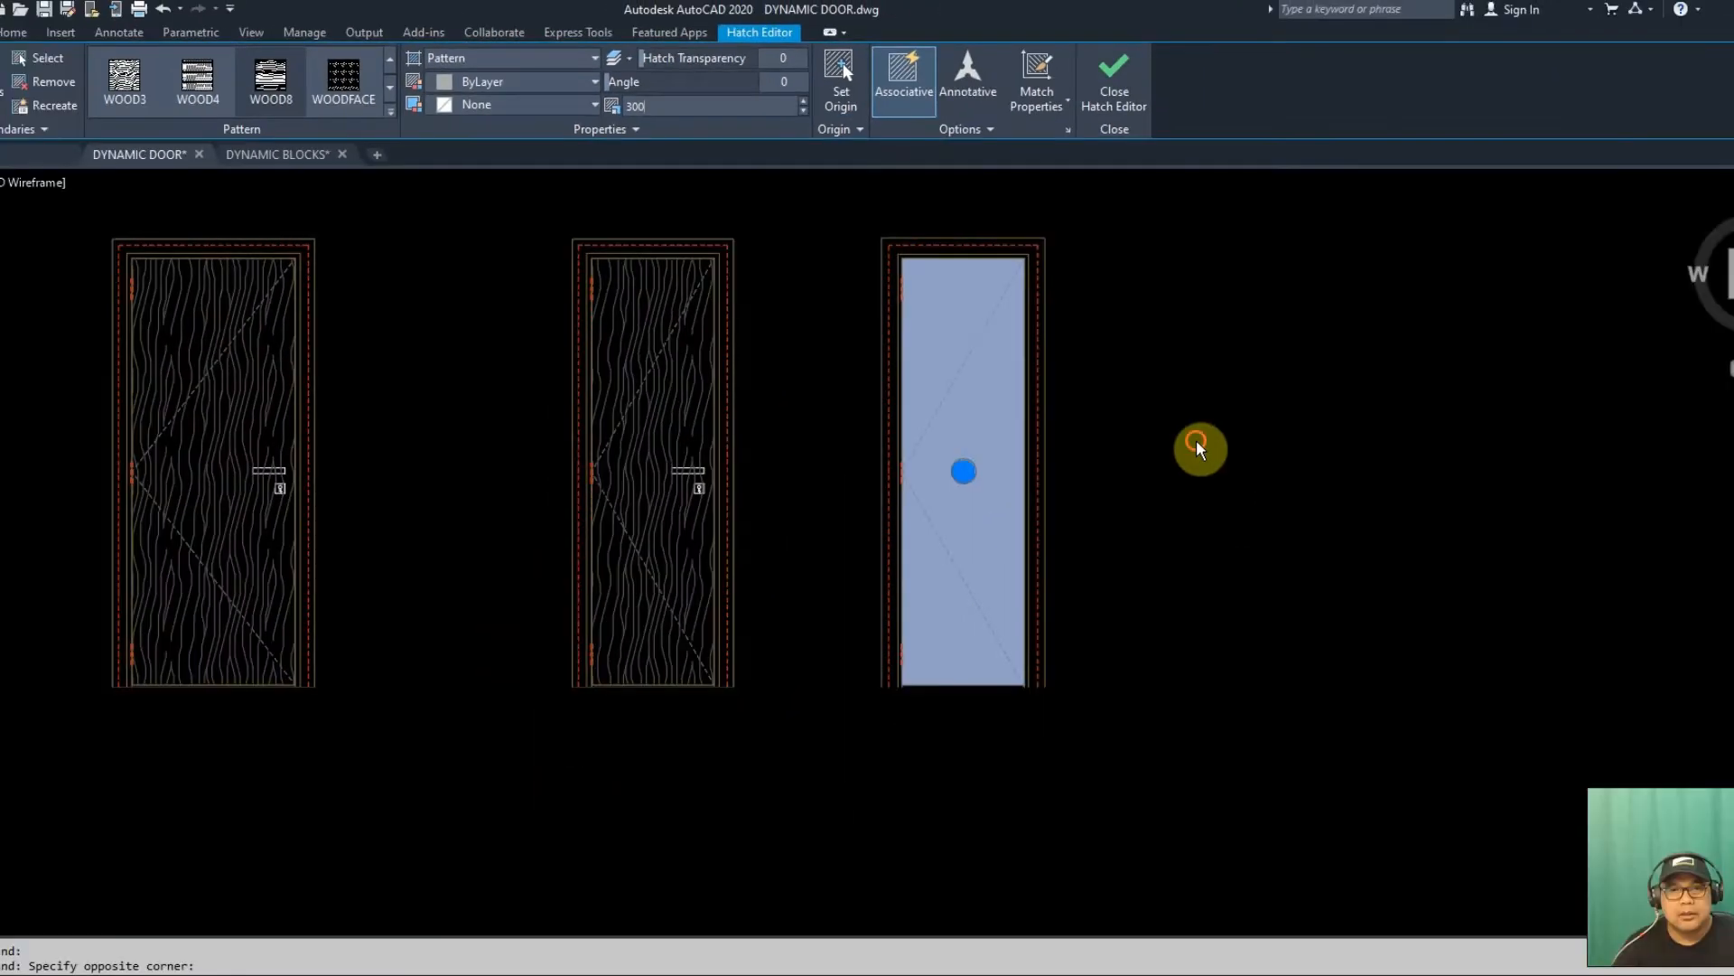
left_click(1283, 343)
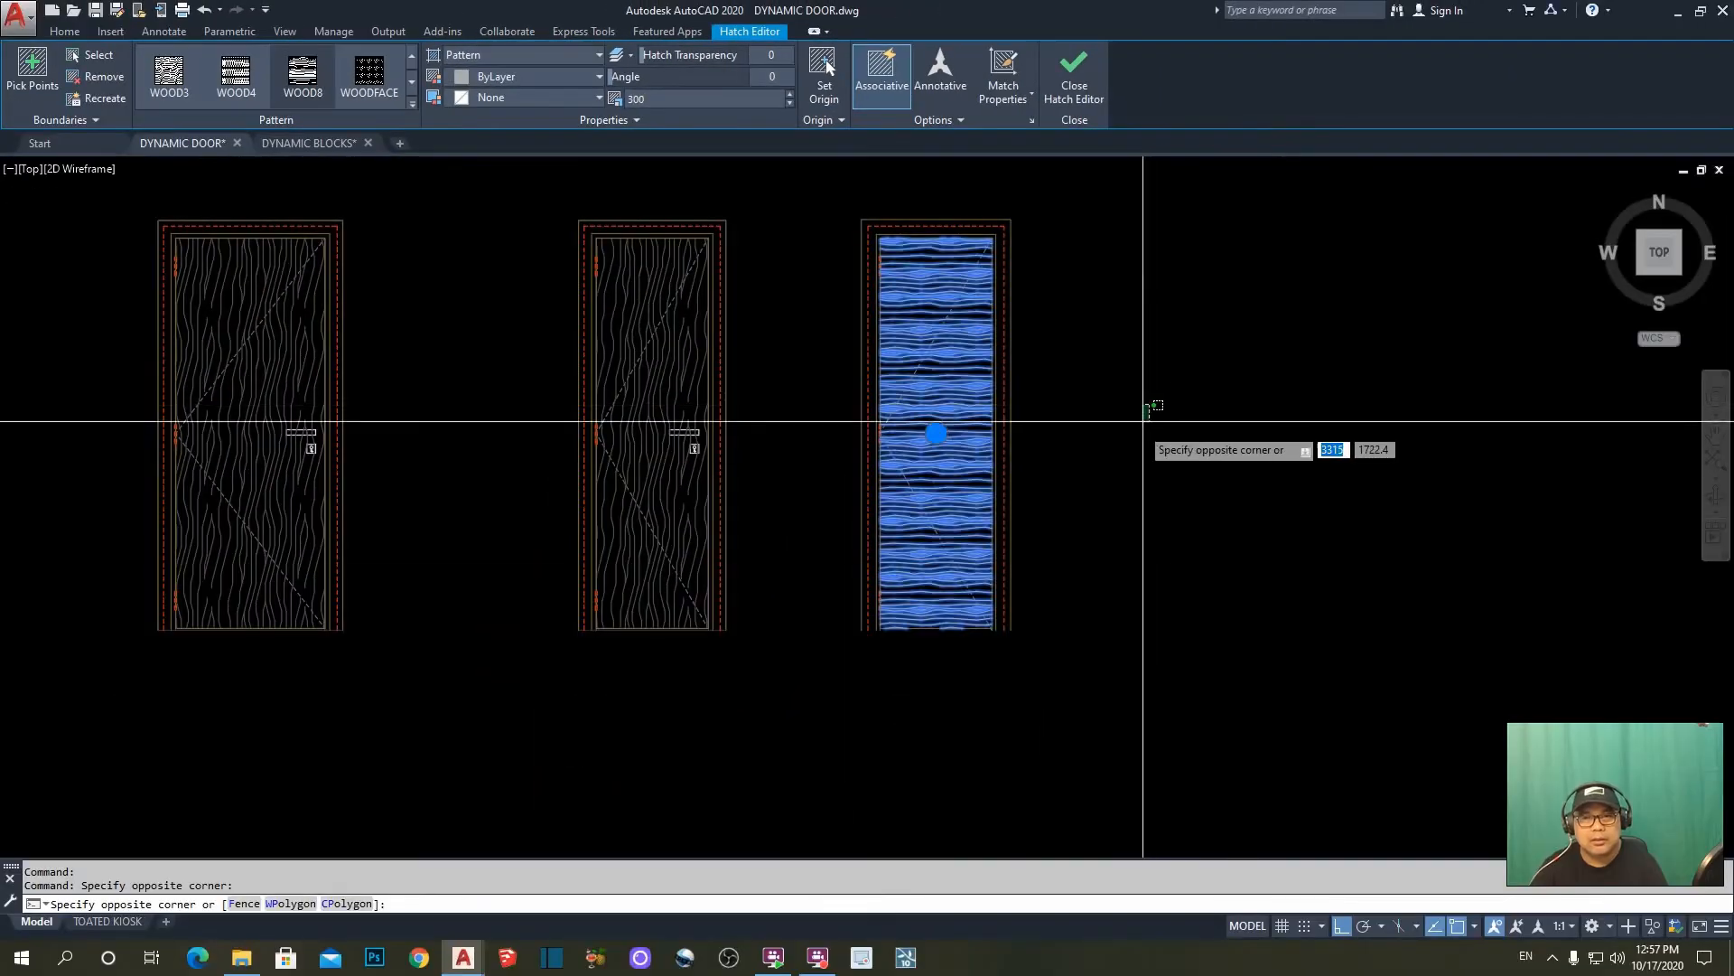
scroll(929, 508, "up", 2)
key("Escape")
scroll(1001, 503, "down", 4)
scroll(1010, 508, "up", 4)
key("Escape")
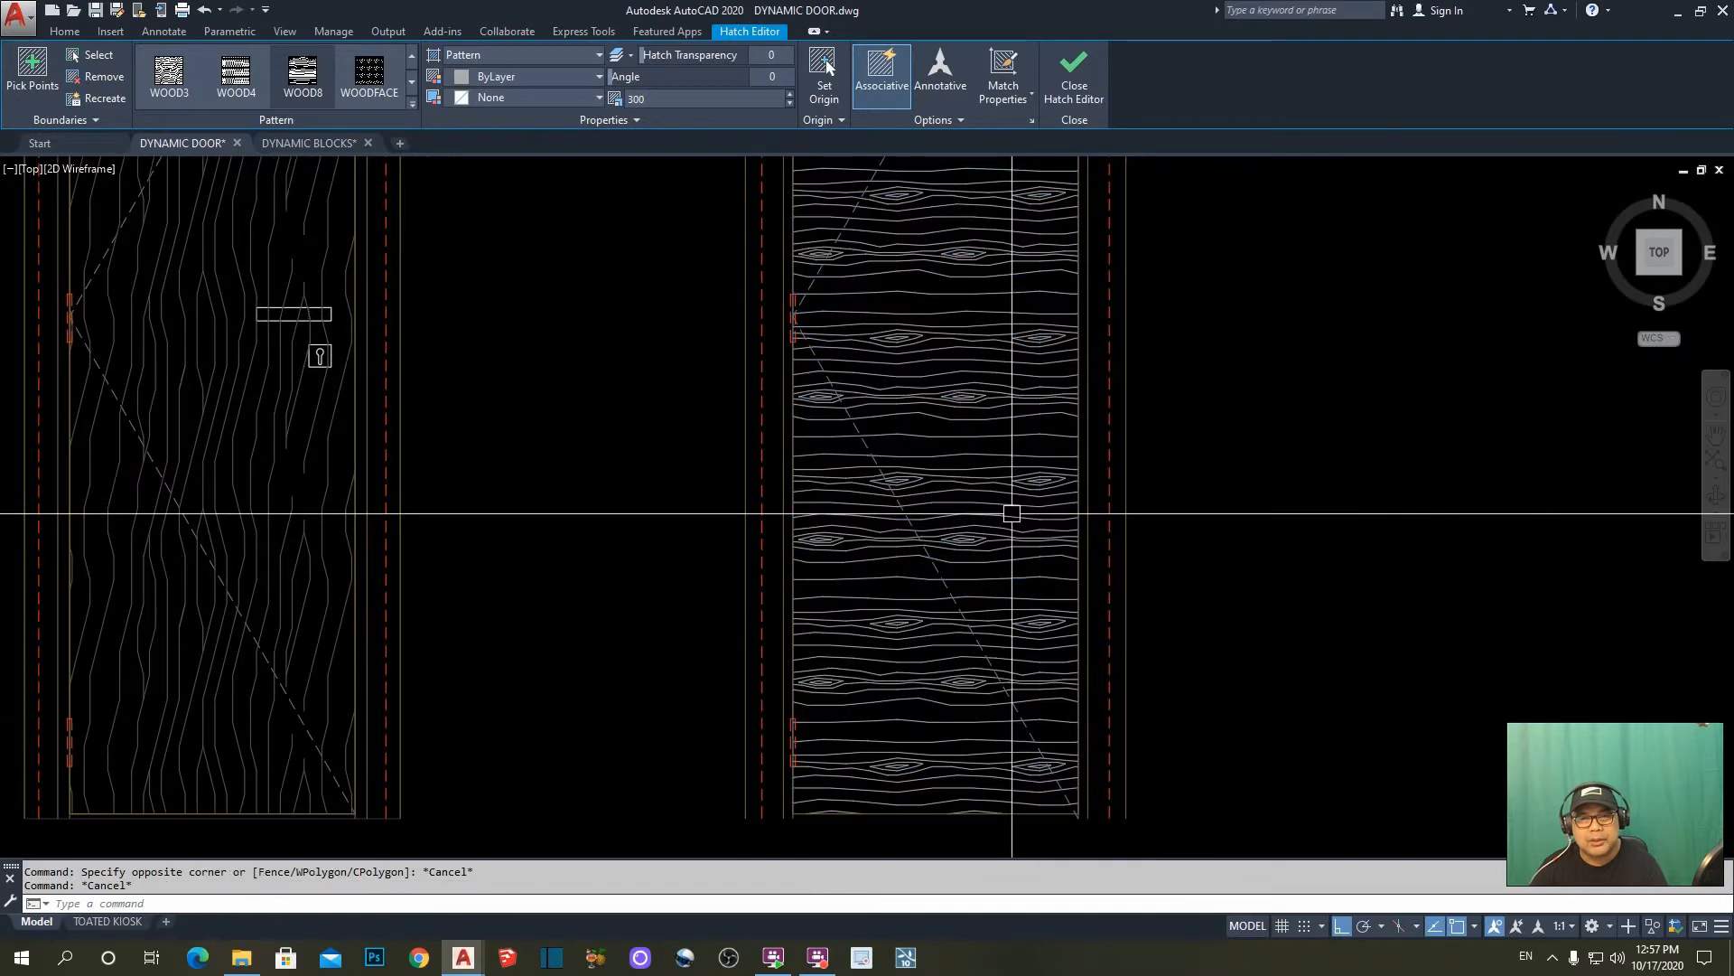
- Set the angle of the new door panel's wood hatch to 90 so the grain runs vertically
mouse_move(967, 534)
middle_mouse_down()
mouse_move(1003, 686)
mouse_move(1001, 664)
middle_mouse_up()
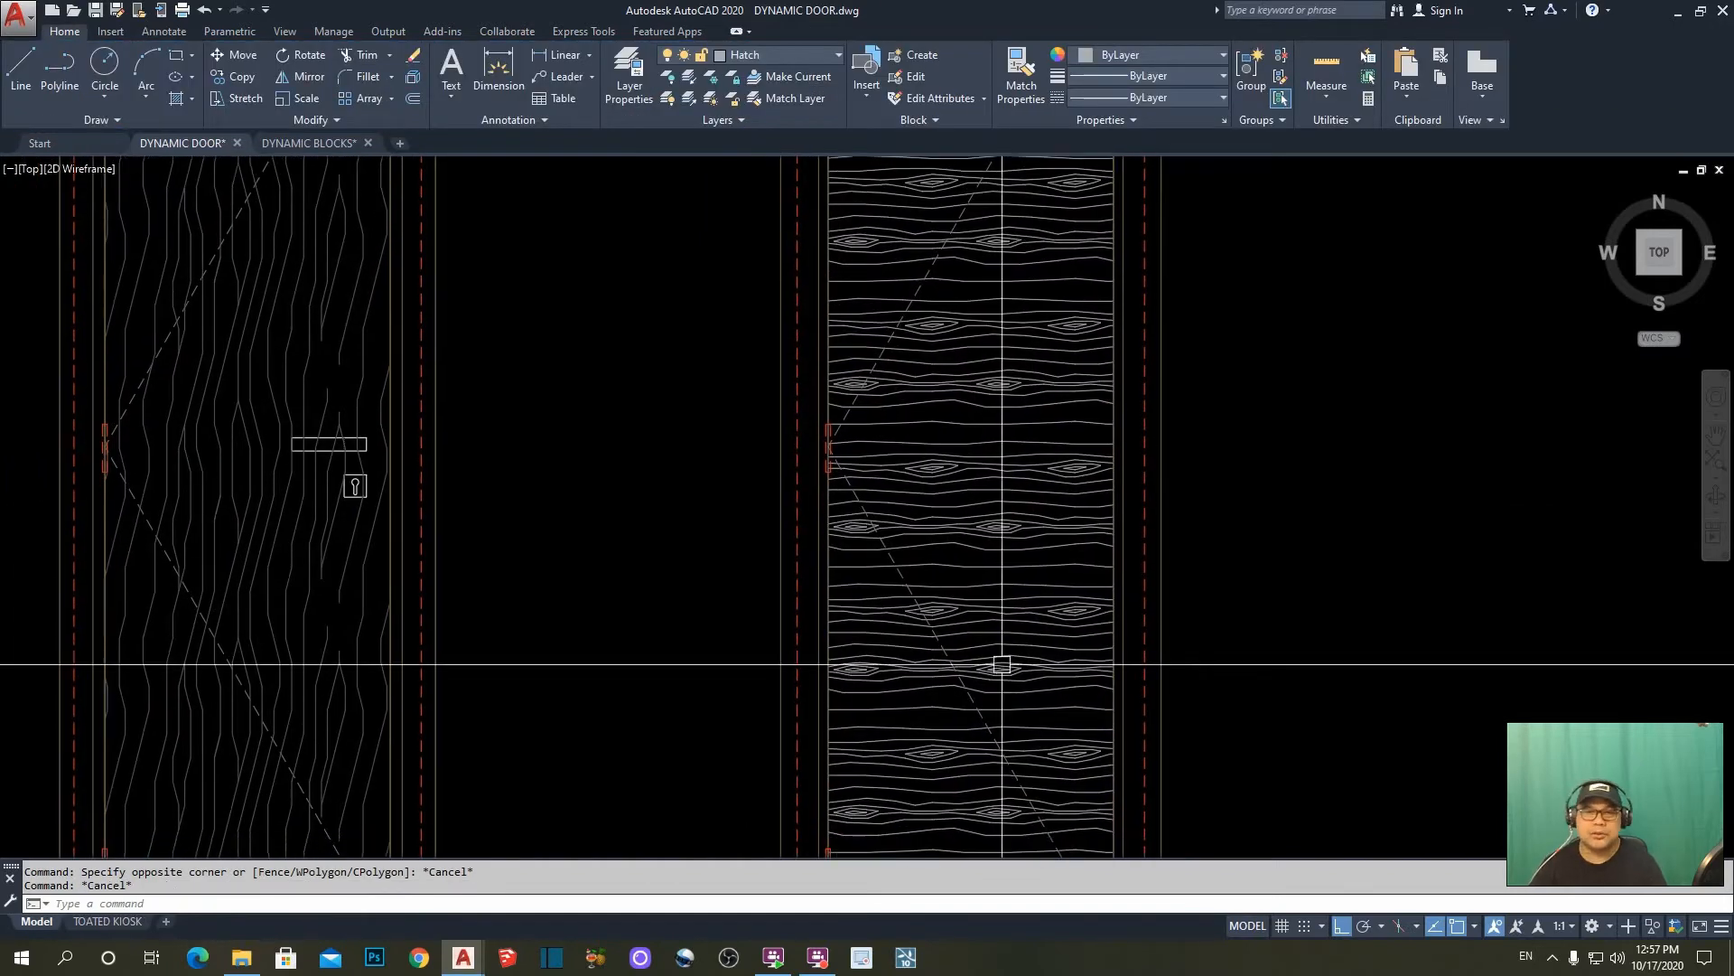
left_click(937, 542)
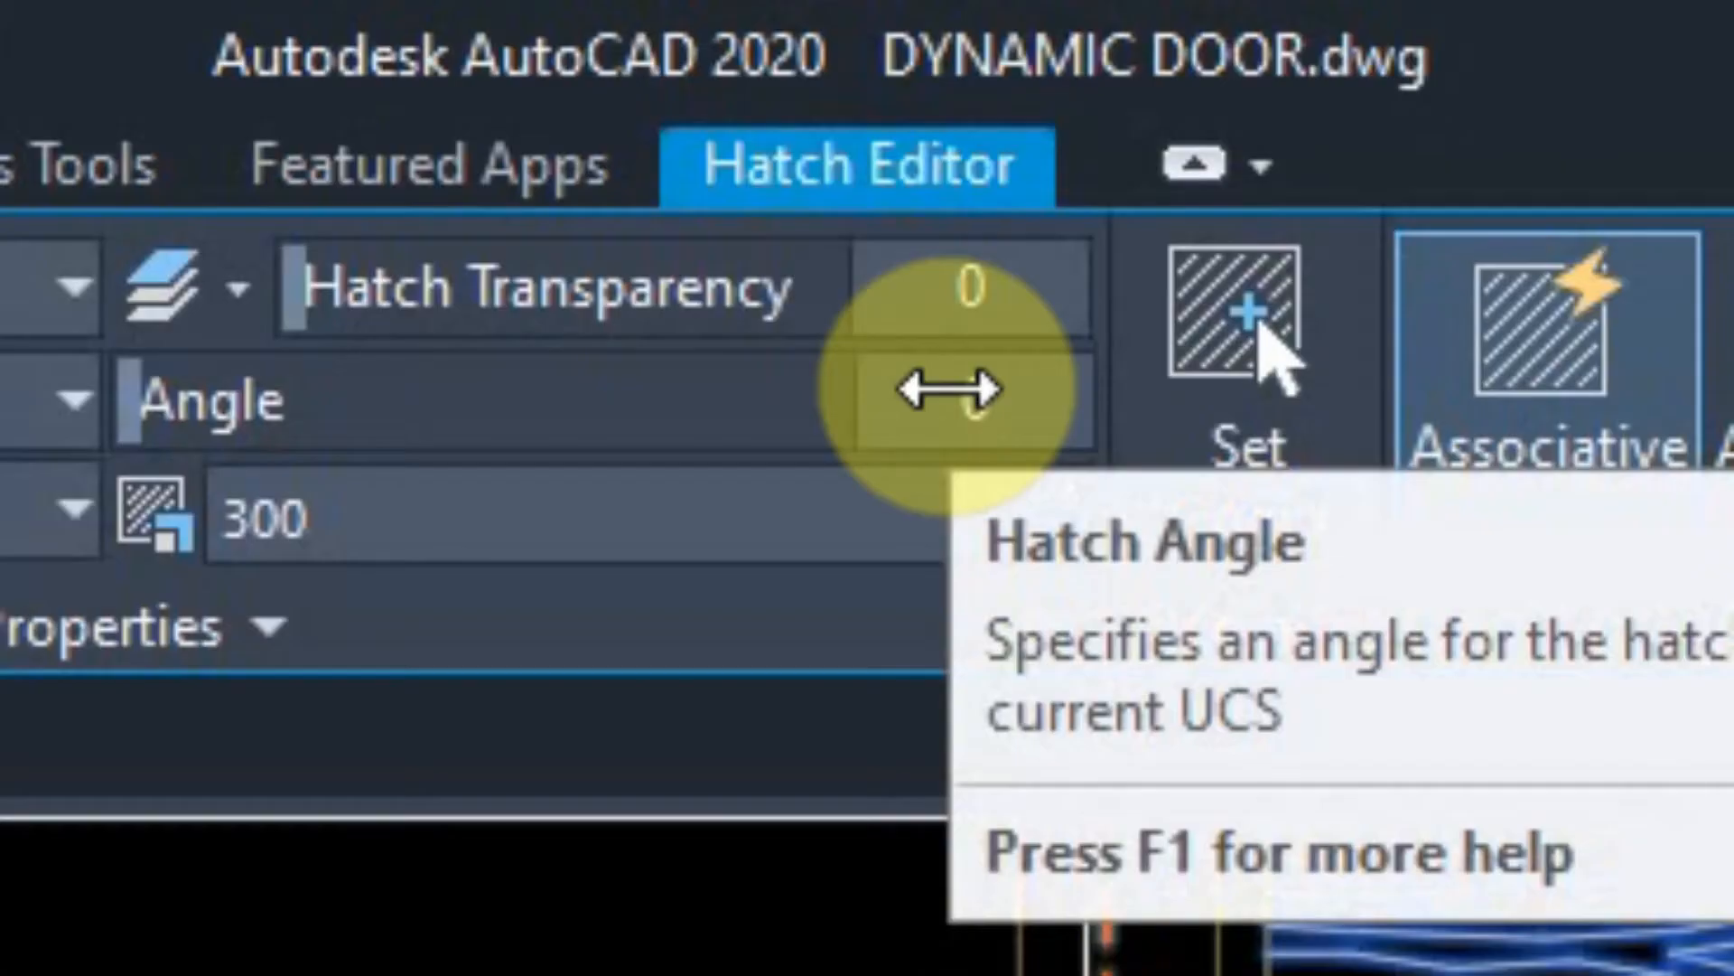
left_click(768, 75)
type("9")
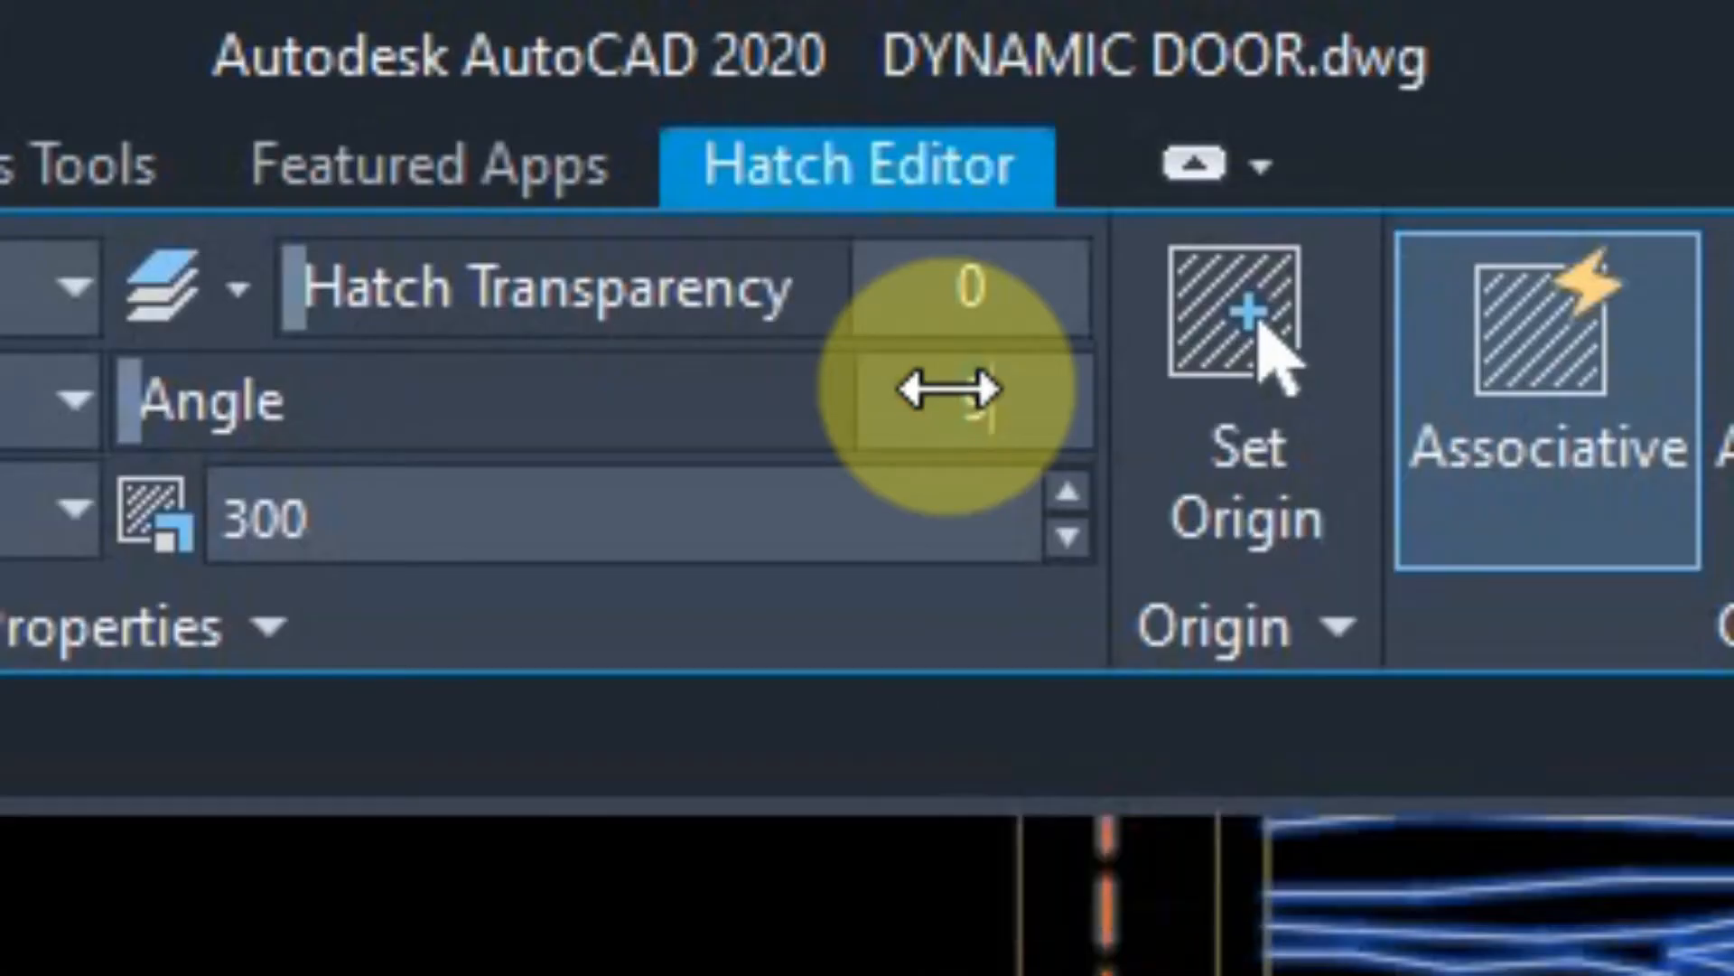
type("0")
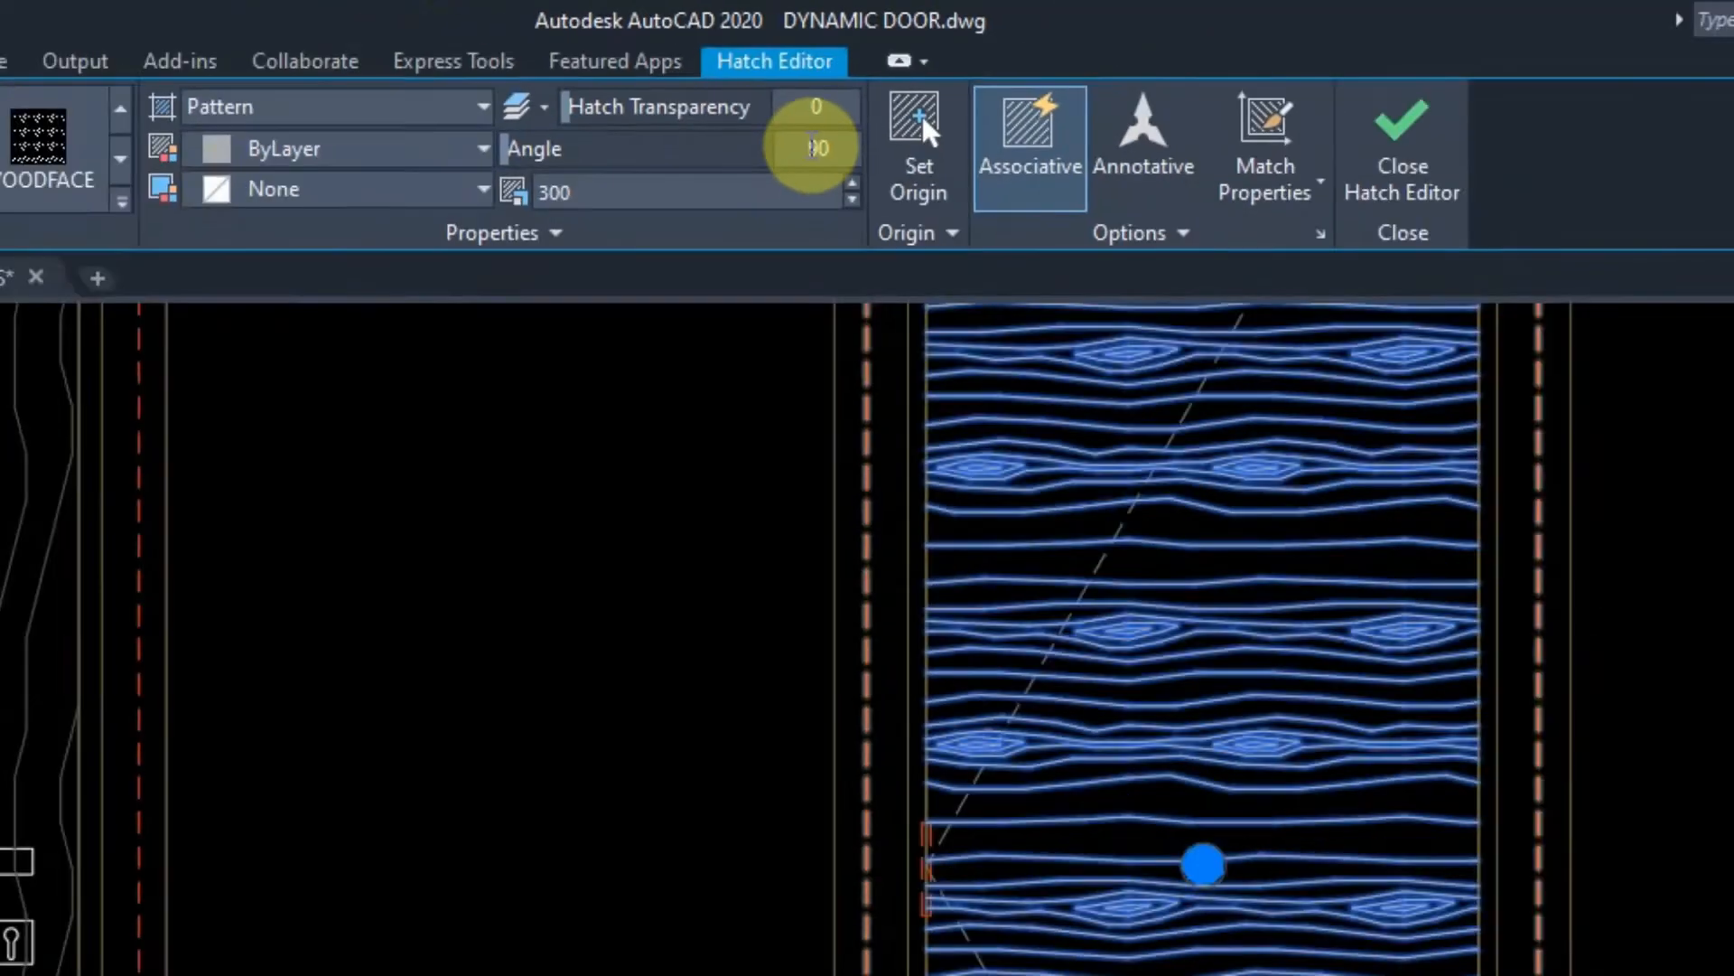
key("Return")
scroll(1193, 585, "down", 4)
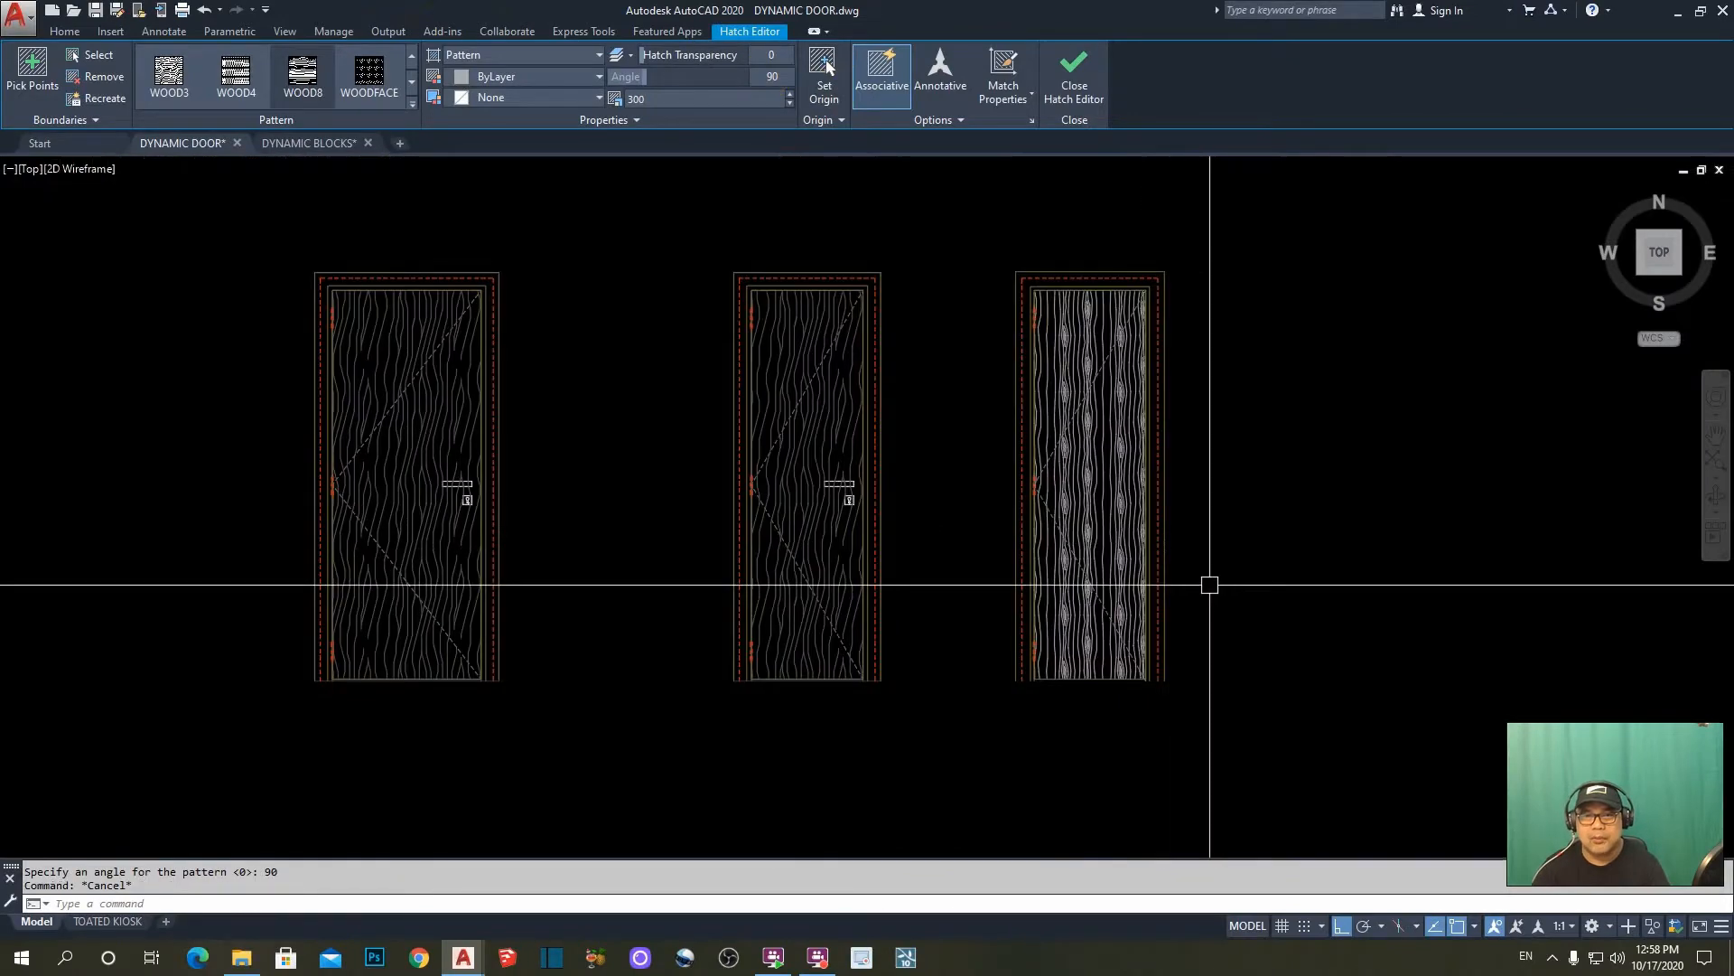
key("Escape")
key("Escape")
- Copy the handle and keyhole from the wider door onto the new door, using the panels' lower-right corners as reference points
scroll(1174, 551, "up", 2)
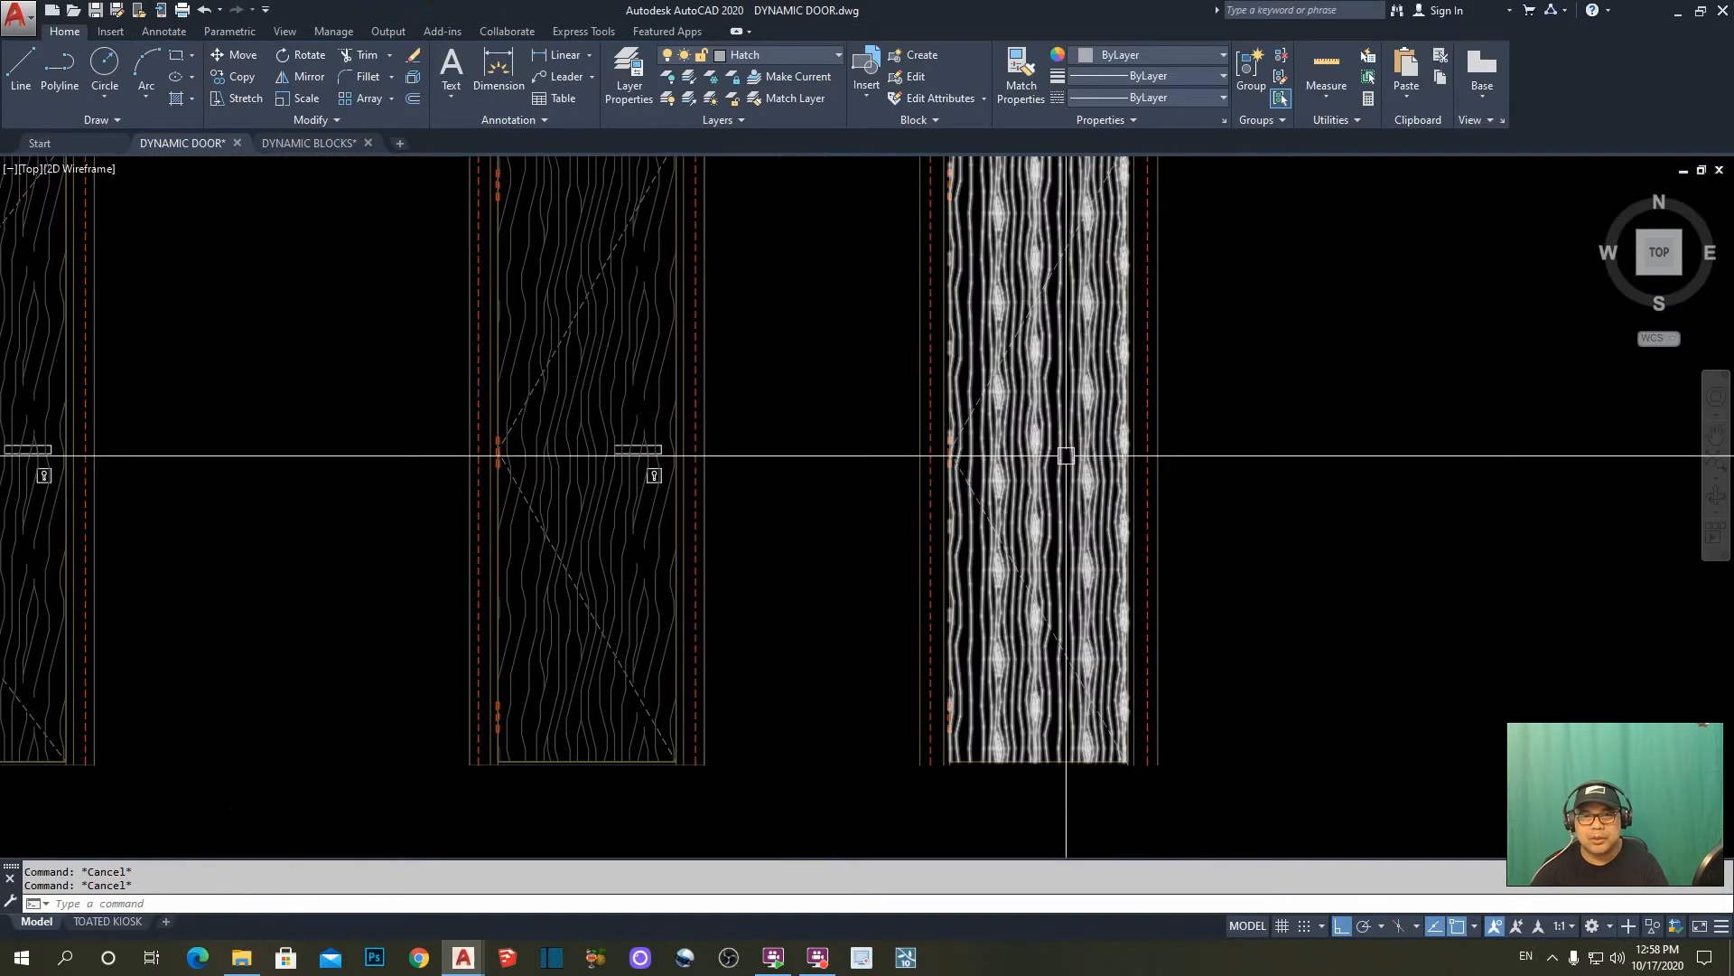
scroll(1061, 457, "down", 2)
scroll(476, 418, "up", 5)
scroll(476, 417, "up", 4)
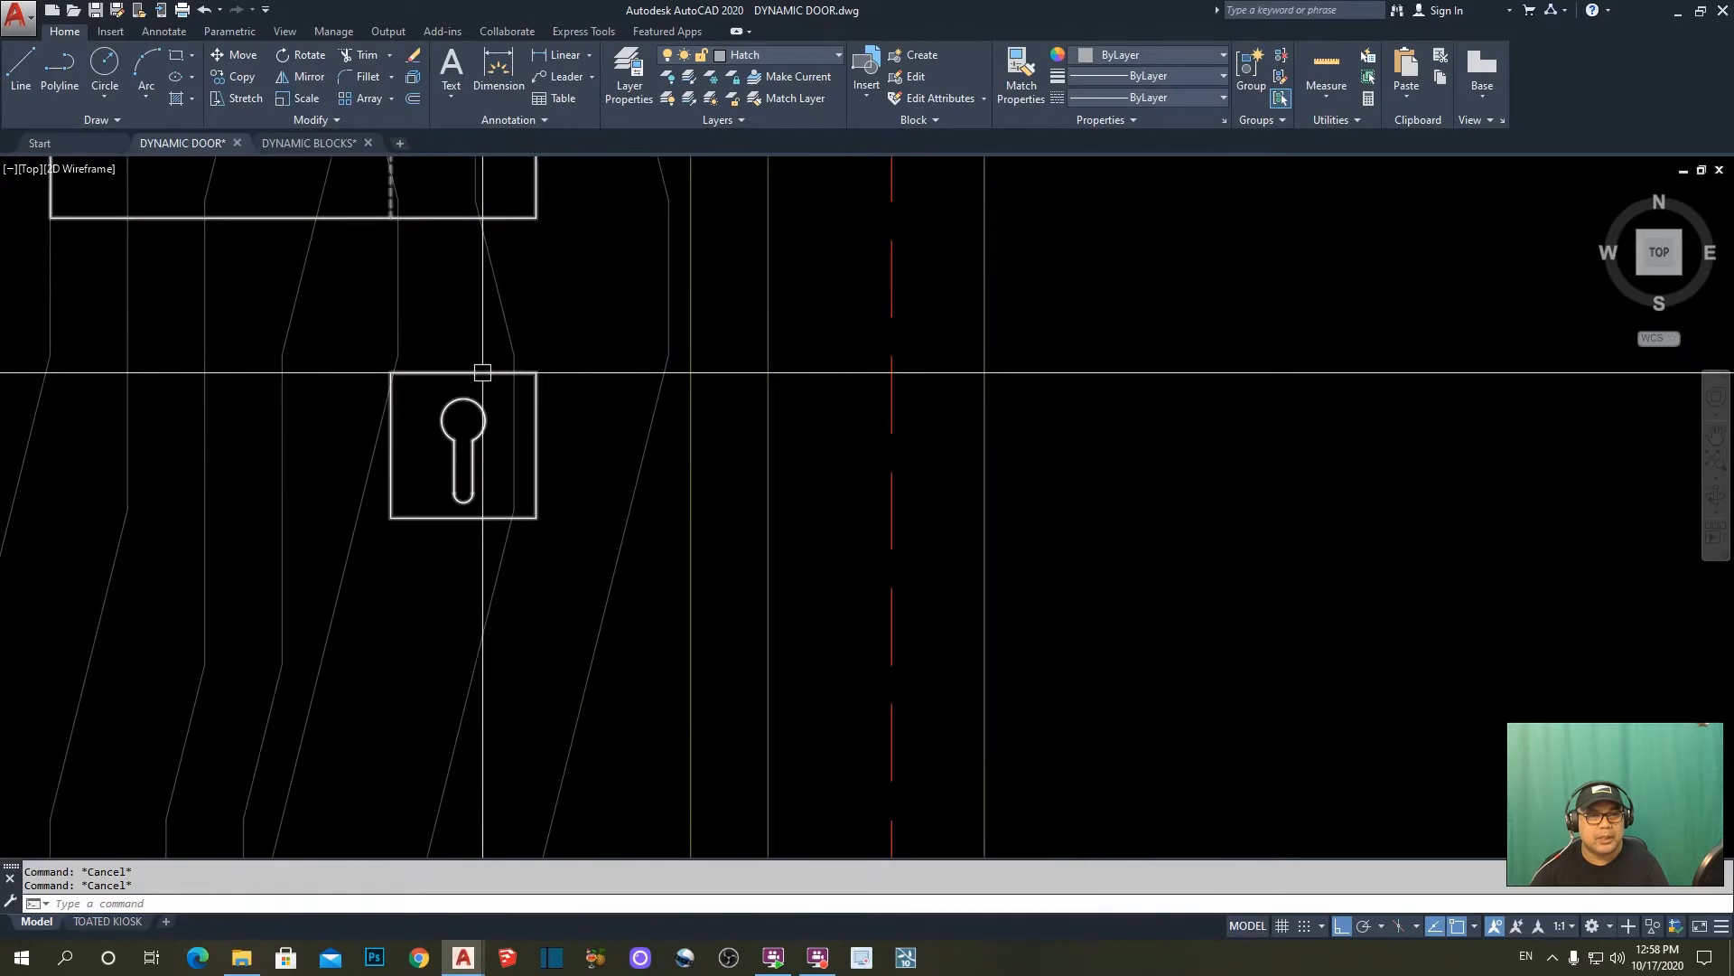
left_click(483, 371)
scroll(596, 362, "down", 6)
type("c")
key("Return")
scroll(804, 560, "down", 5)
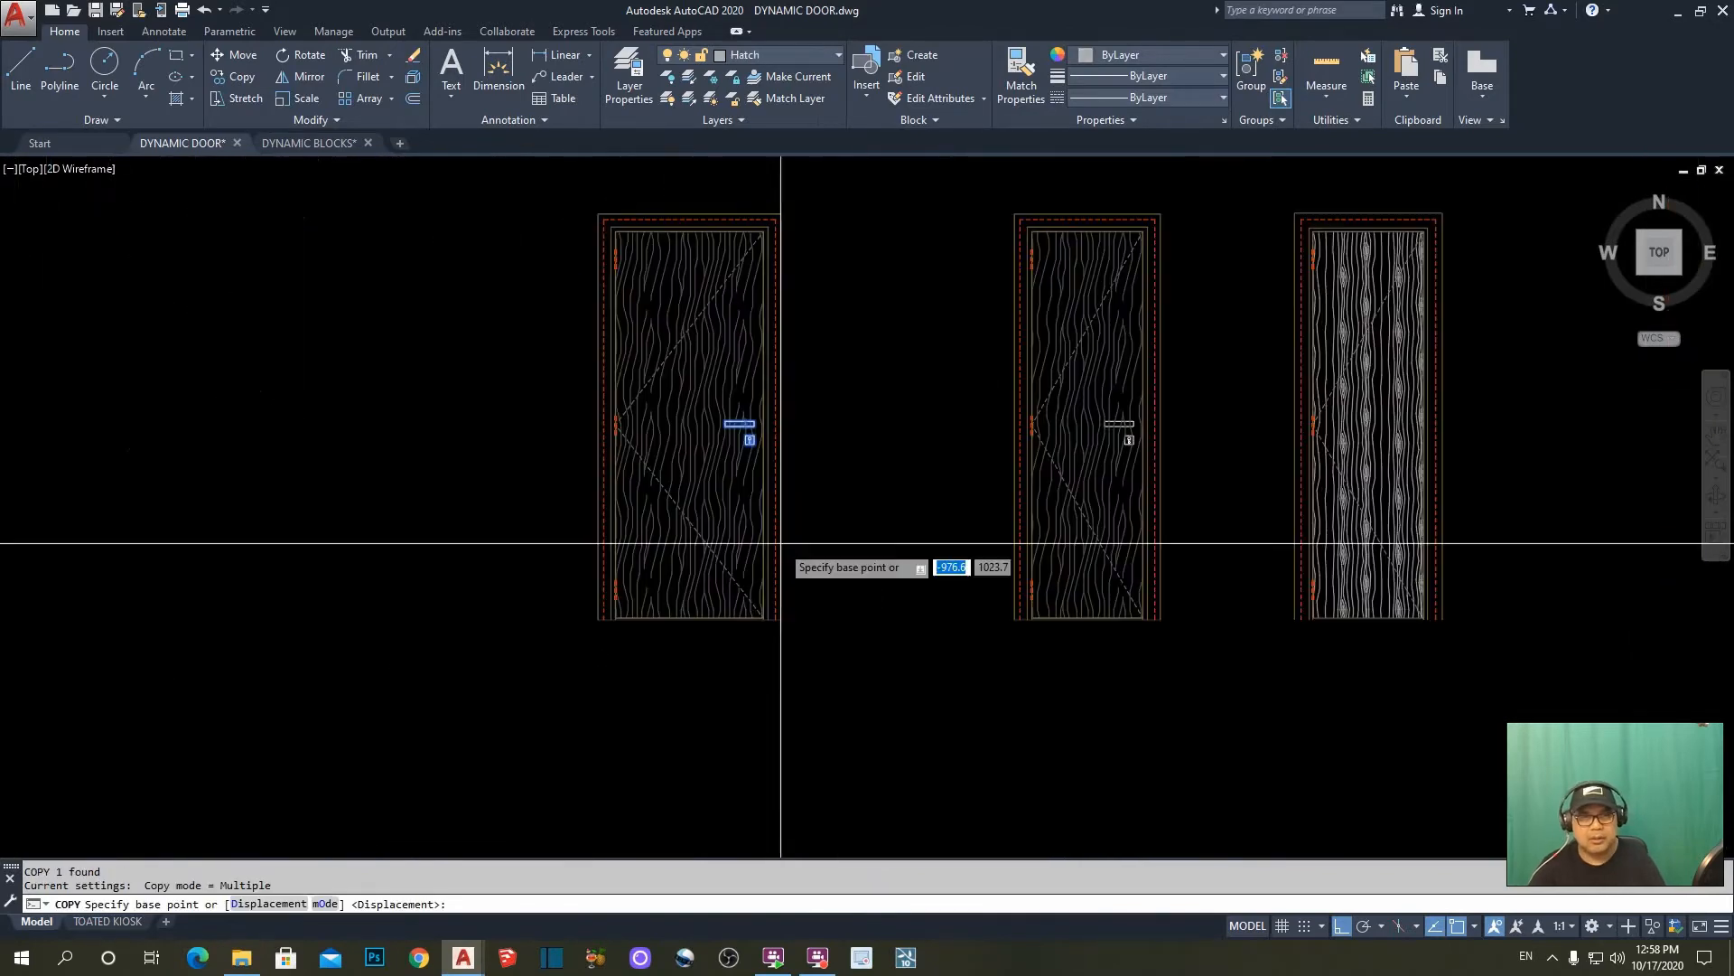
scroll(785, 620, "up", 5)
left_click(711, 588)
scroll(1037, 599, "down", 5)
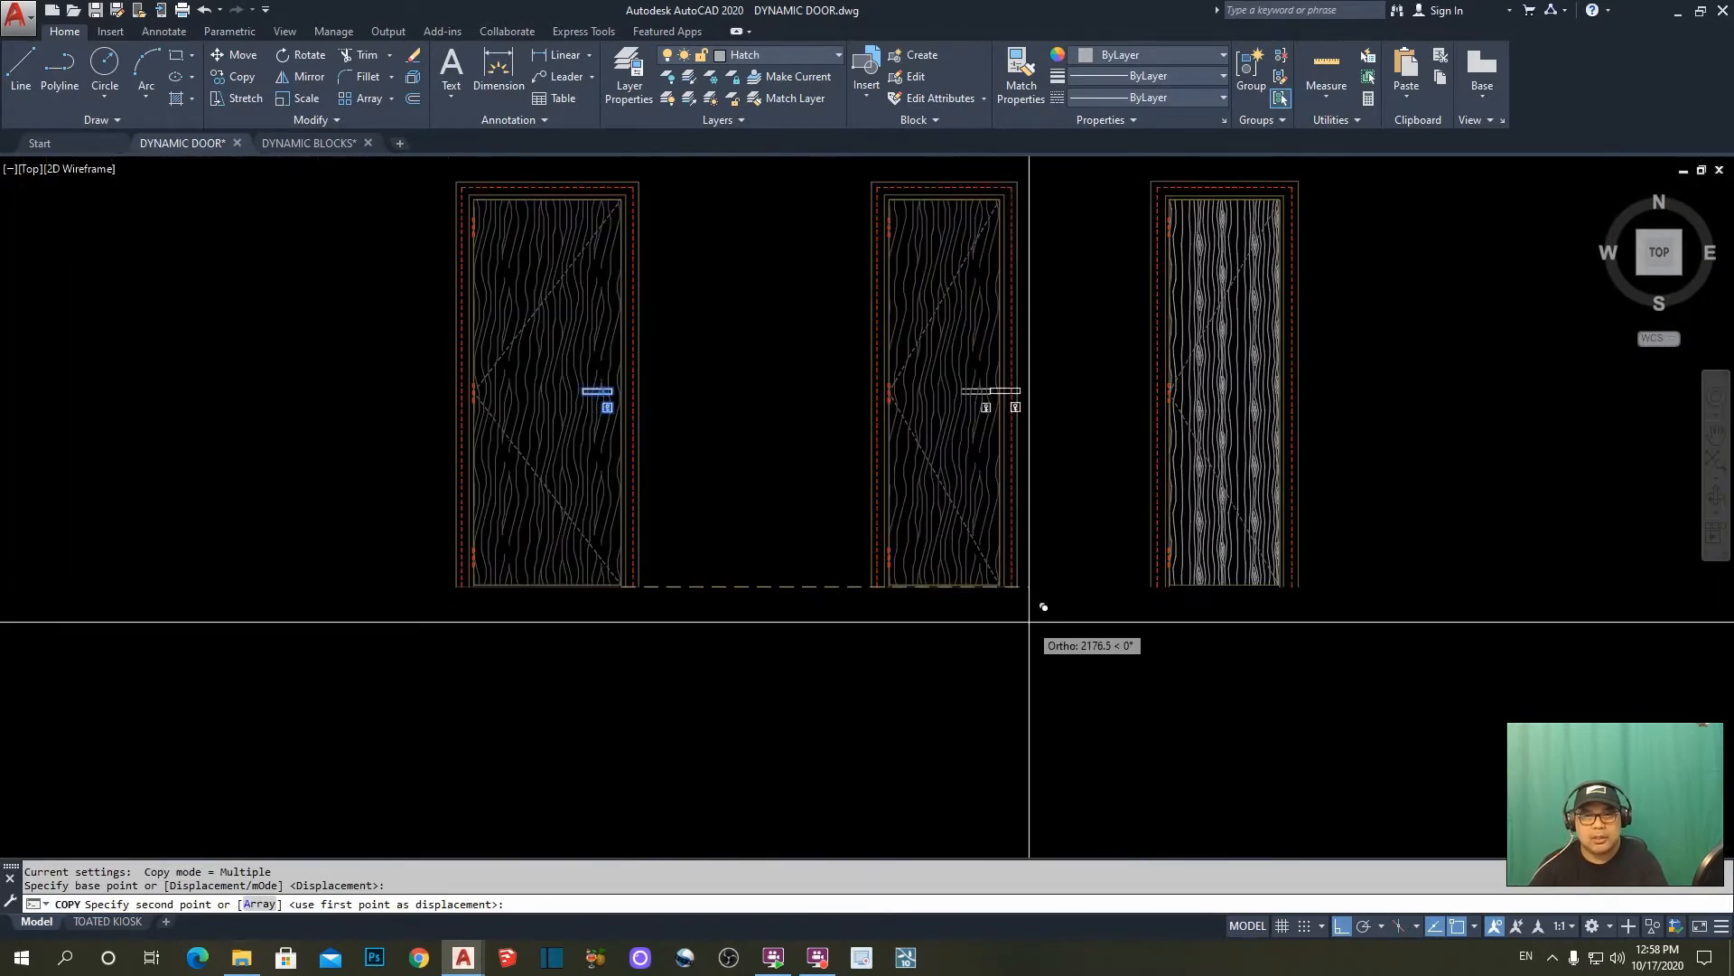
scroll(1265, 581, "up", 5)
left_click(1186, 570)
scroll(1162, 670, "down", 4)
key("Escape")
middle_click_drag(1123, 418, 1106, 494)
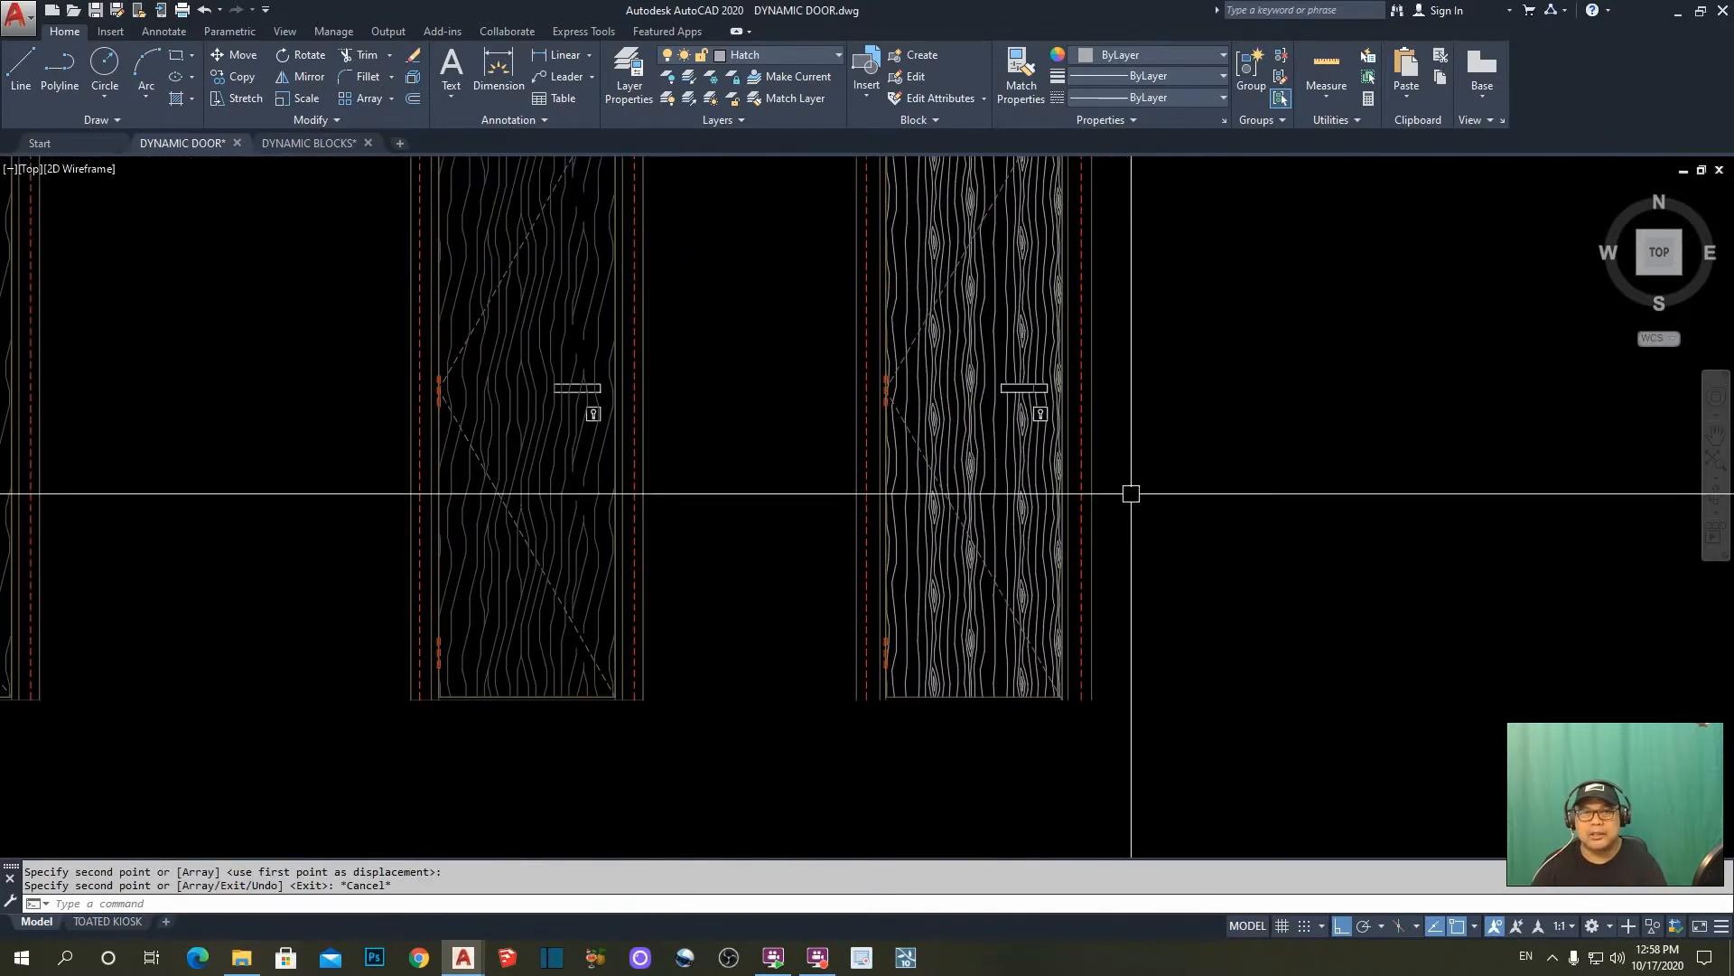
- Switch the middle dynamic door block from the wood grain design to the two-panel moulded design
scroll(1160, 506, "down", 4)
key("Escape")
scroll(1147, 472, "up", 2)
scroll(1051, 373, "up", 3)
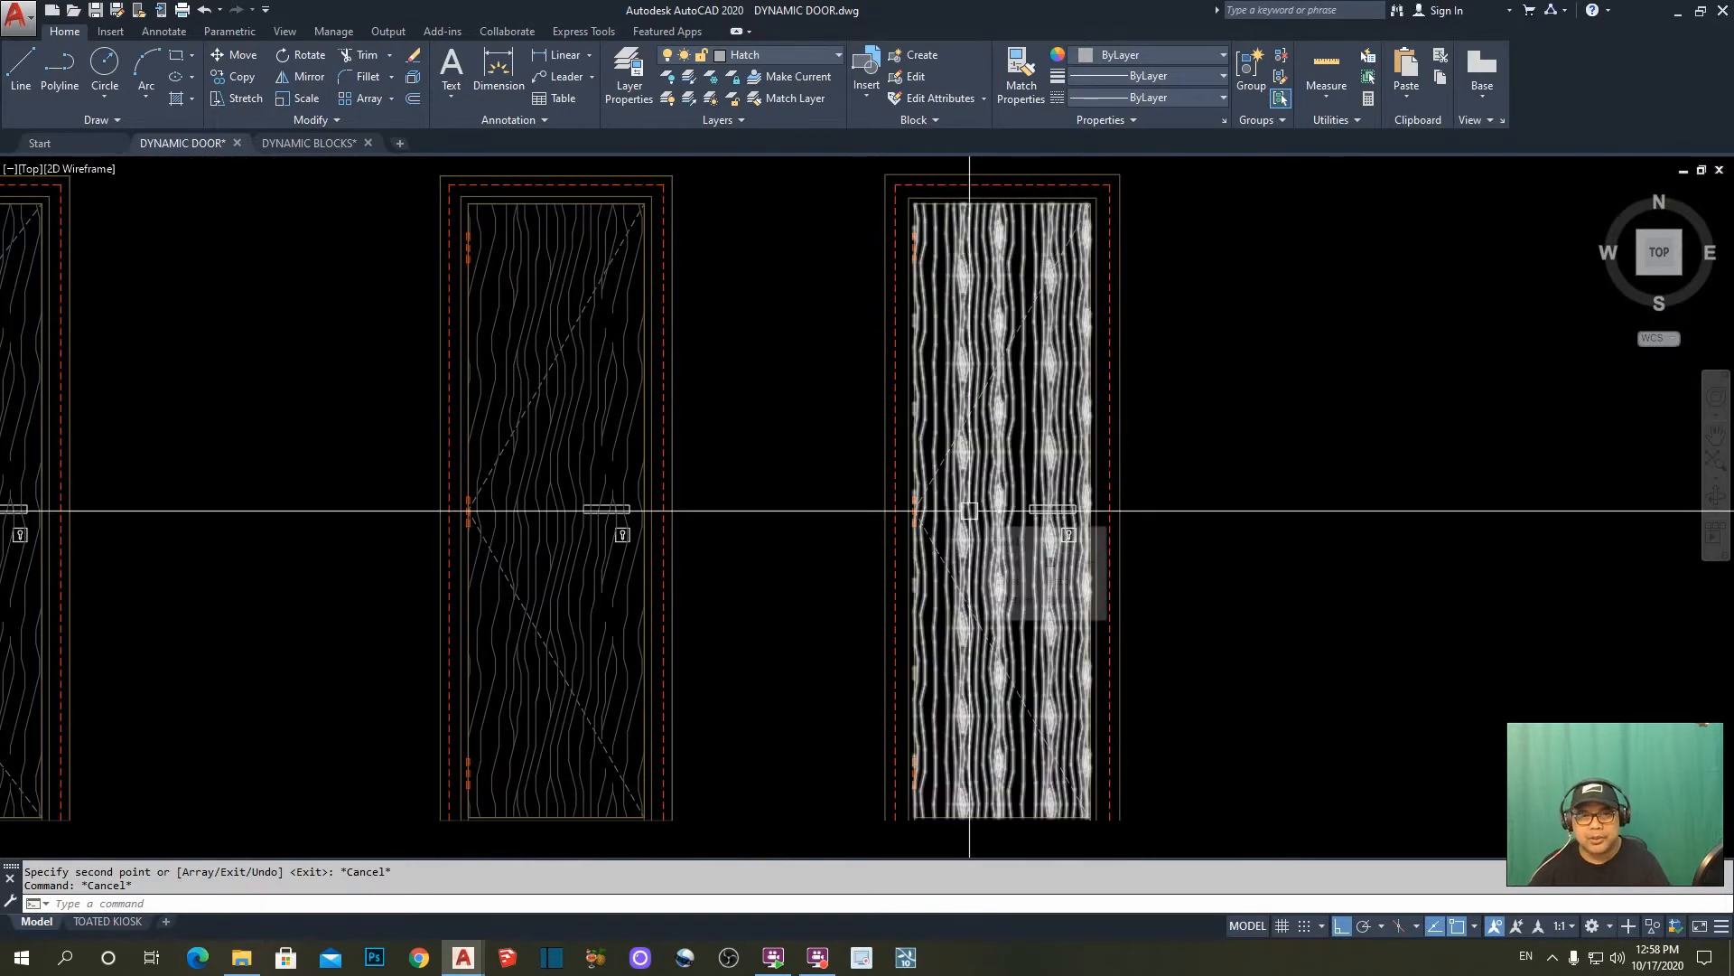
scroll(1281, 510, "down", 2)
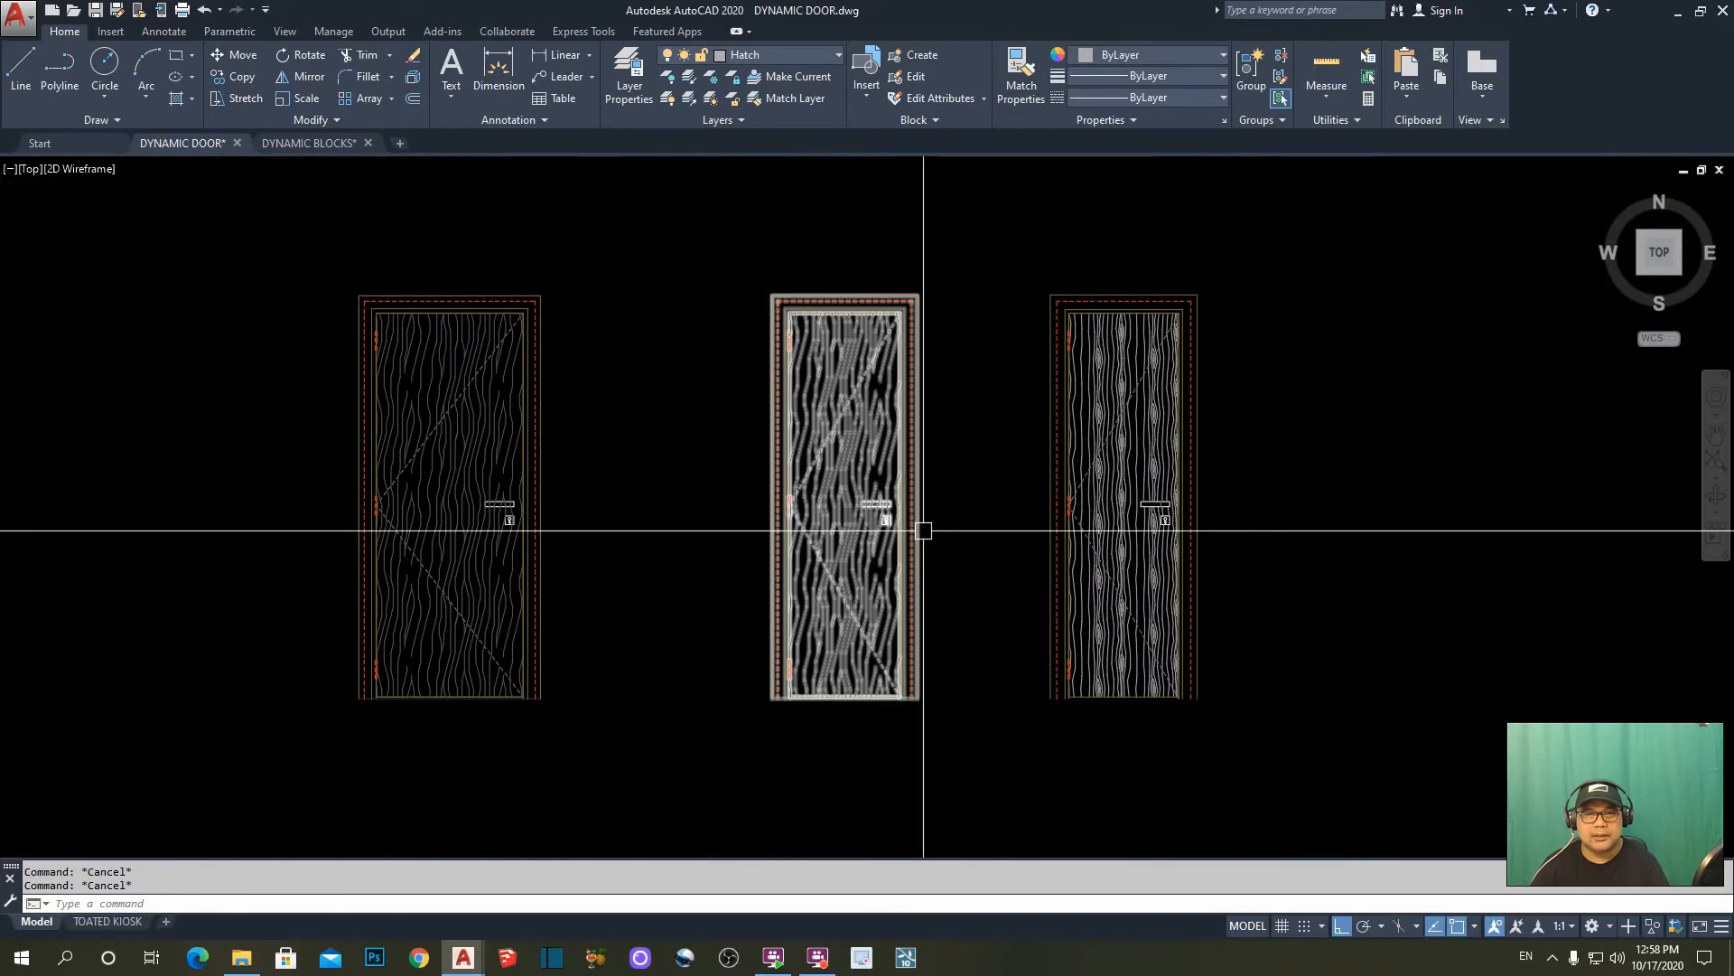
left_click(913, 561)
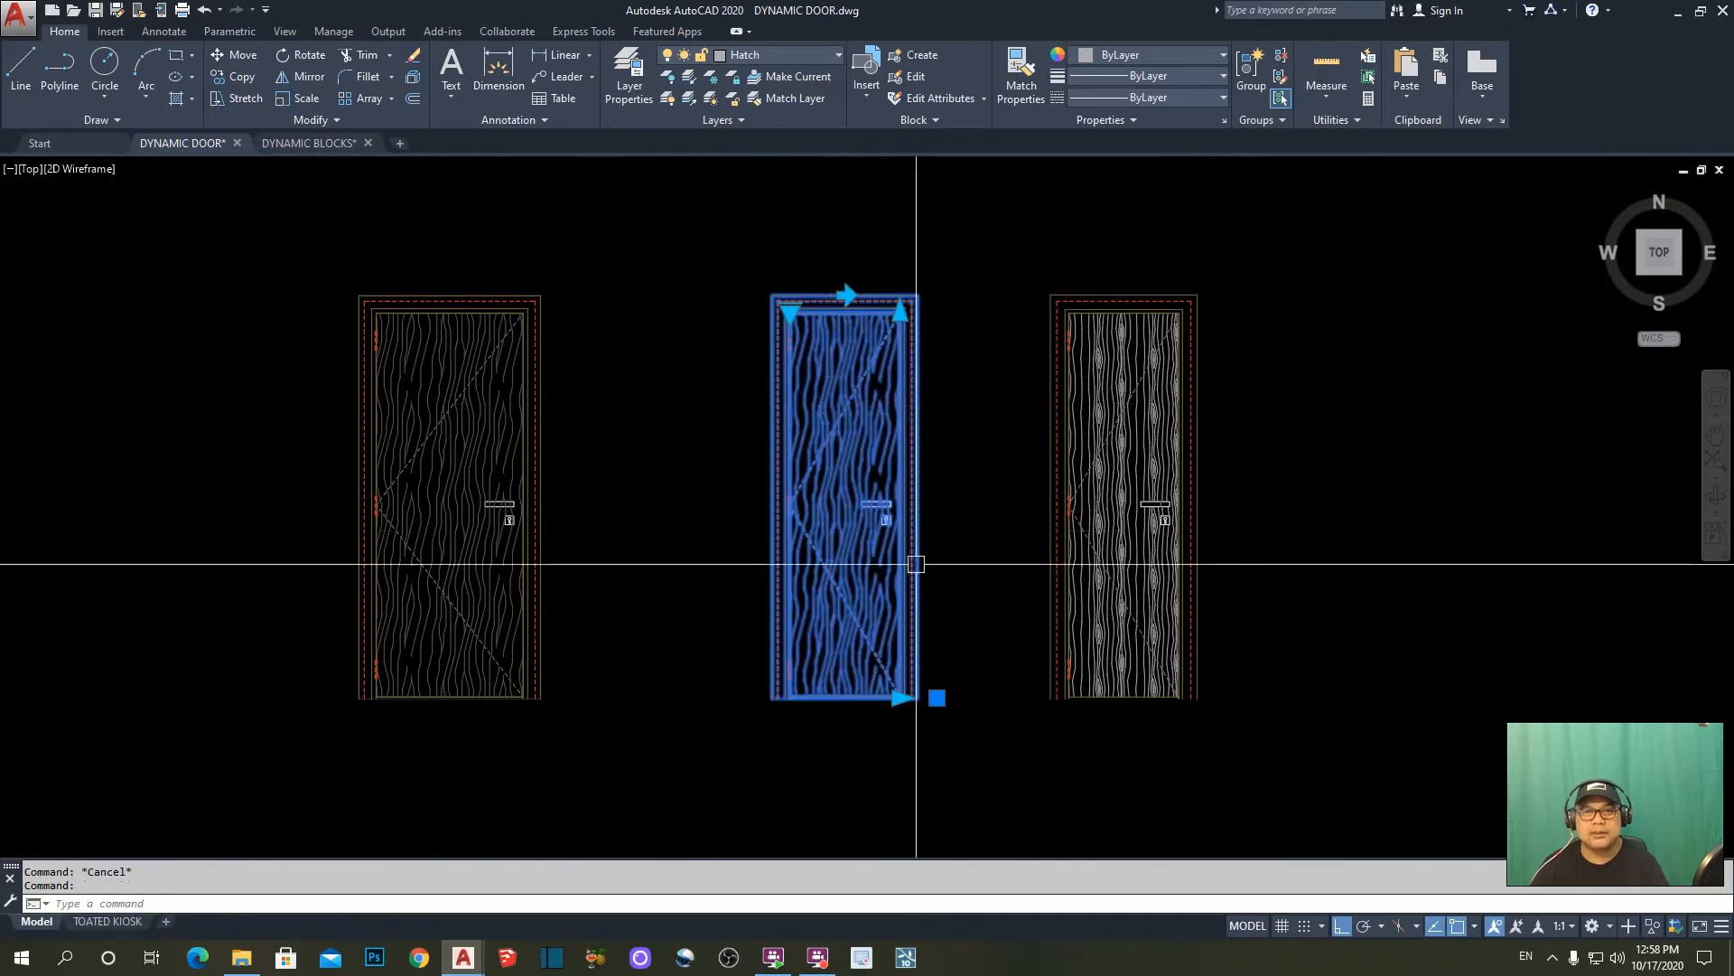
left_click(791, 313)
left_click(856, 378)
key("Escape")
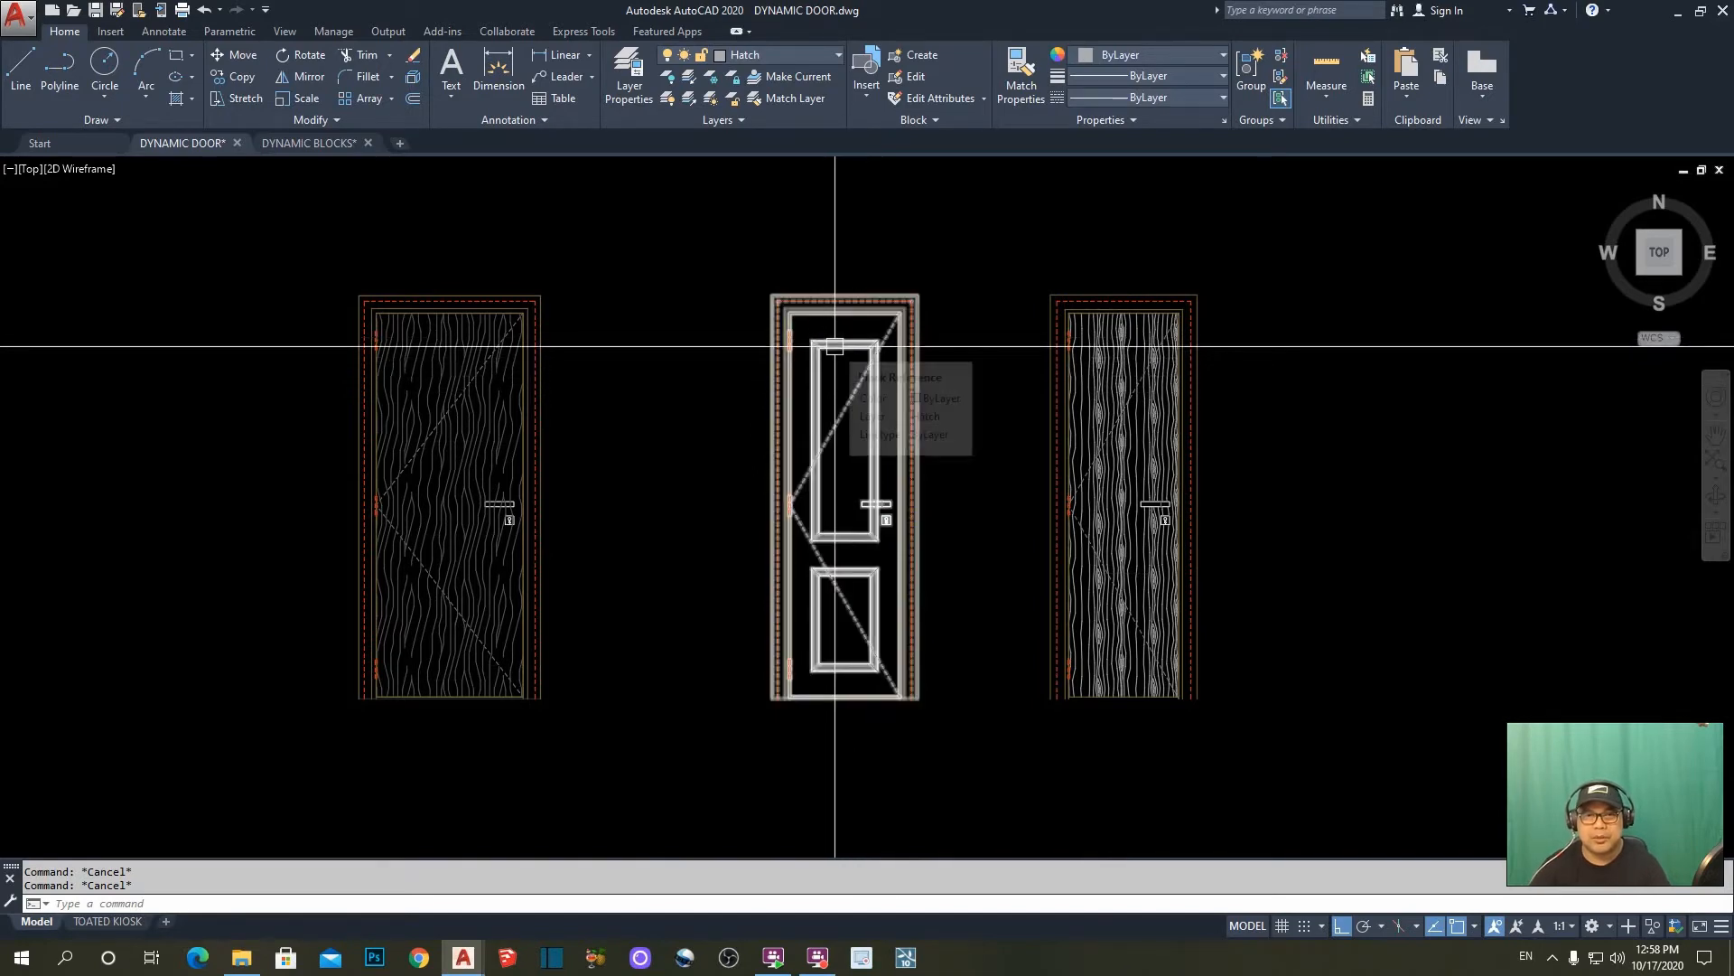
- Copy the two-panel door block horizontally into the gap between it and the wide wood-grain door
left_click(832, 345)
type("co")
key("space")
left_click(870, 363)
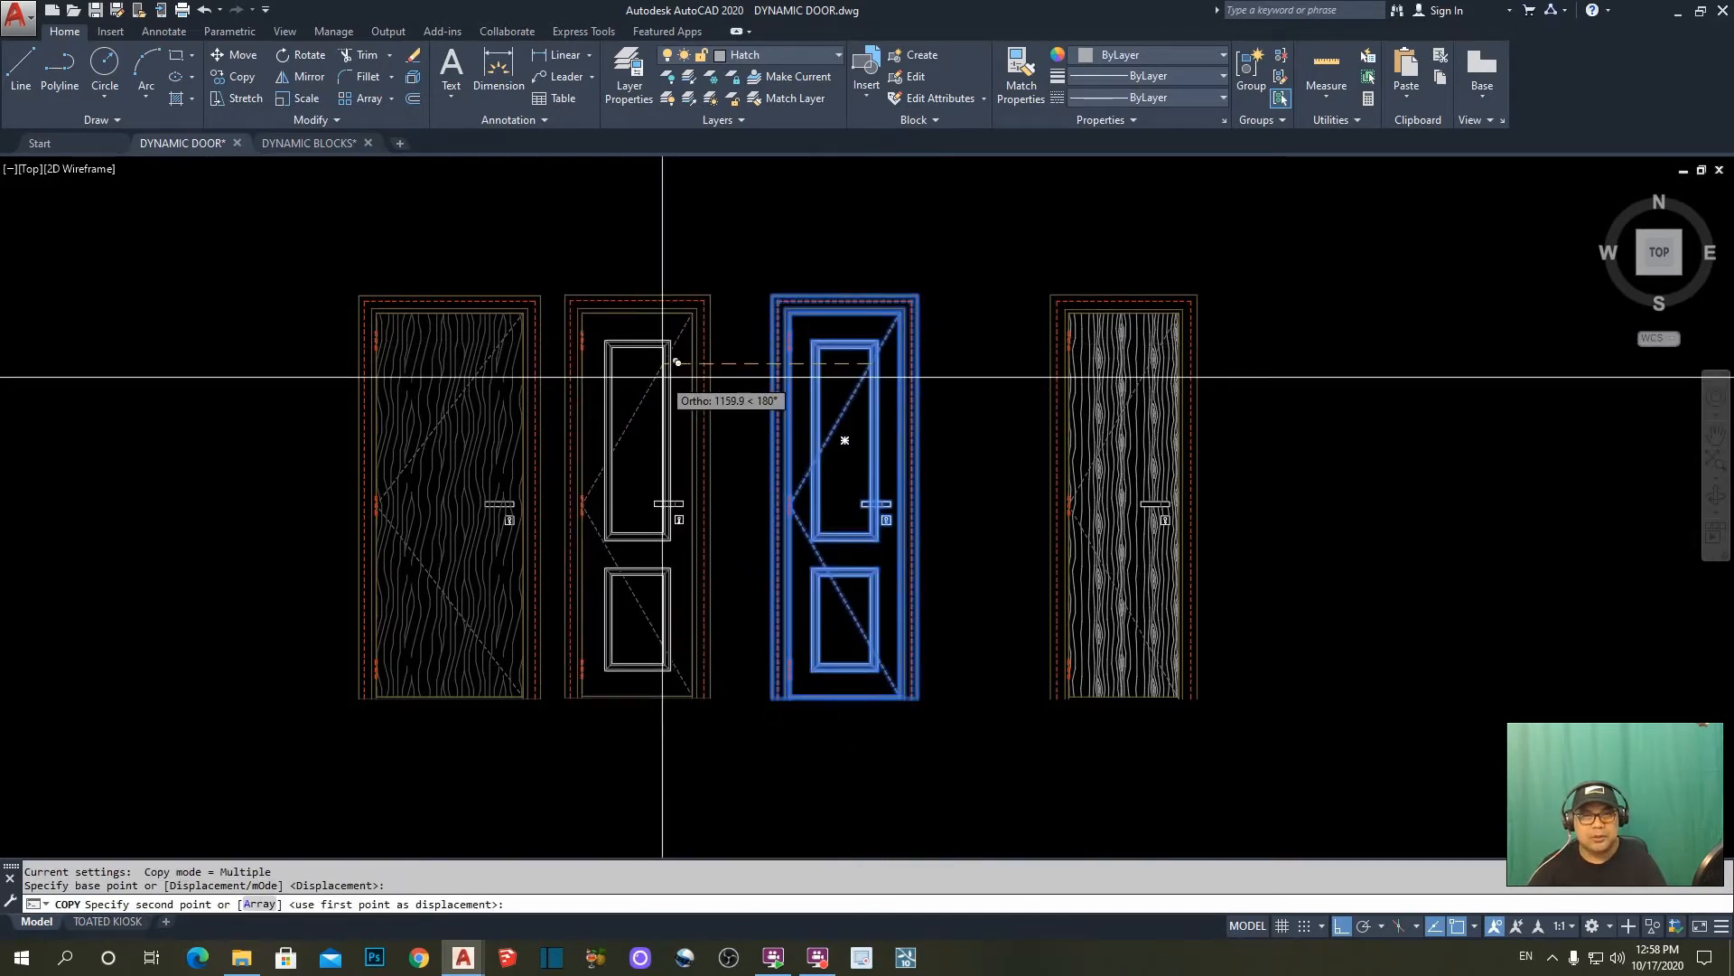
left_click(676, 375)
key("Escape")
- Explode the copied two-panel door block into separate objects
left_click(648, 344)
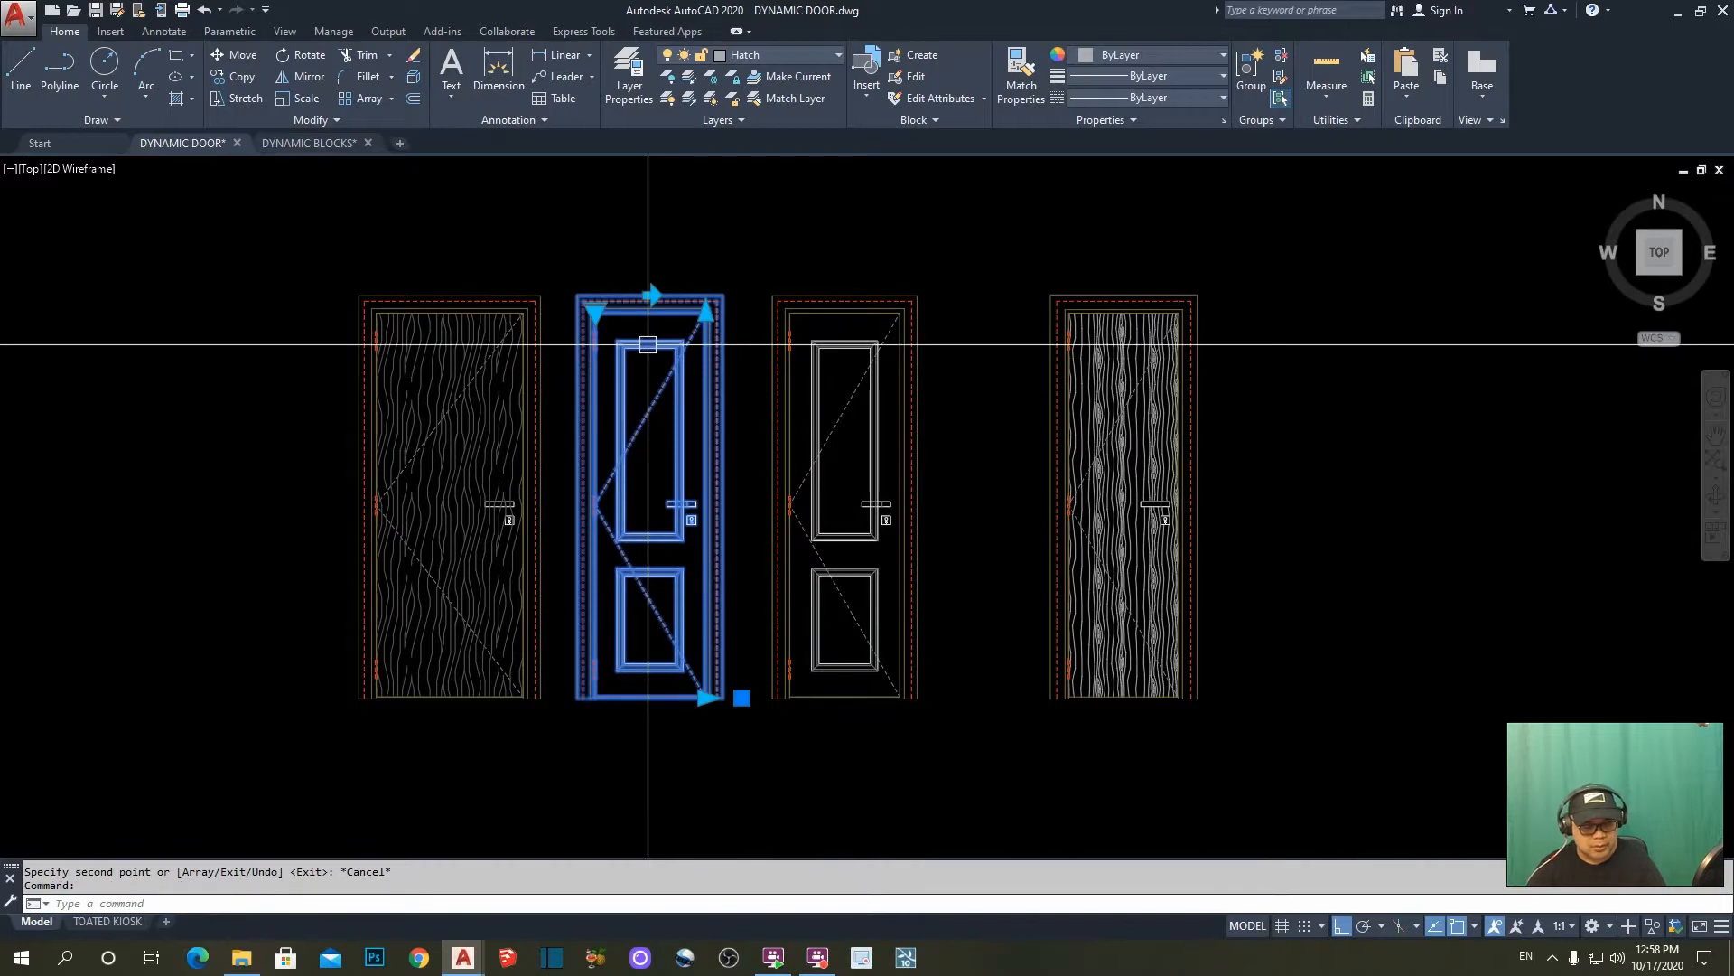
type("x")
key("space")
key("Escape")
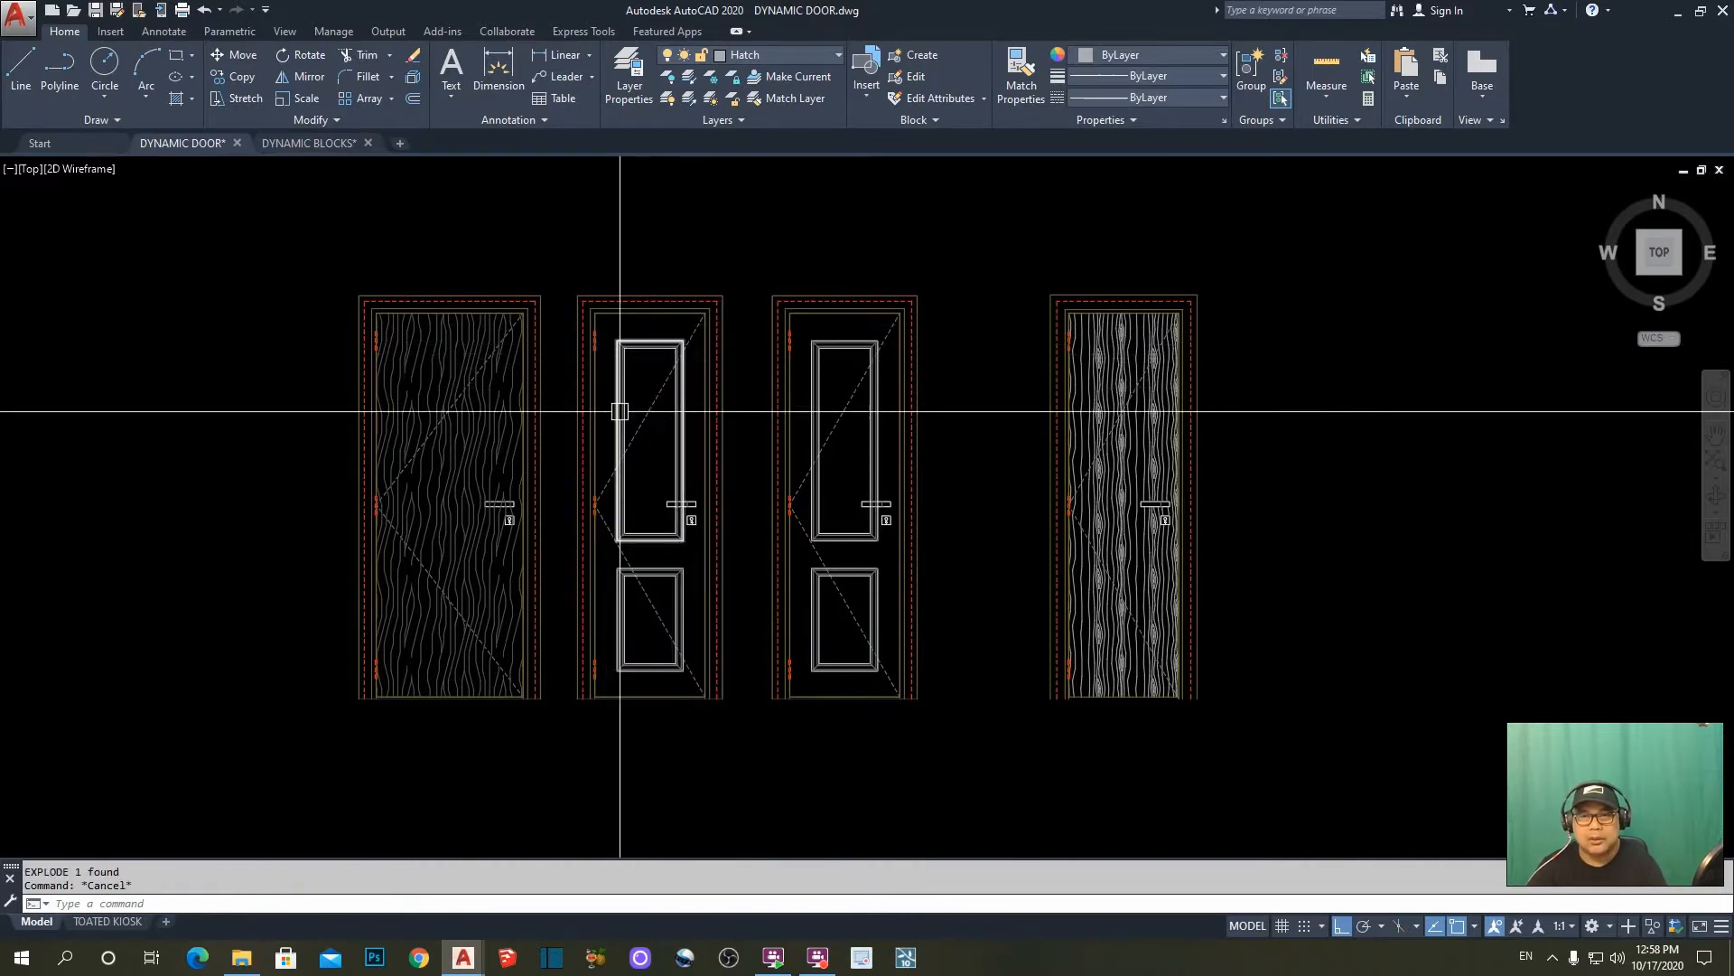
- Copy the upper and lower panel mouldings from the exploded door onto the new door, using the door panels' upper-left corners as reference points
scroll(622, 357, "up", 3)
left_click(601, 307)
left_click(742, 654)
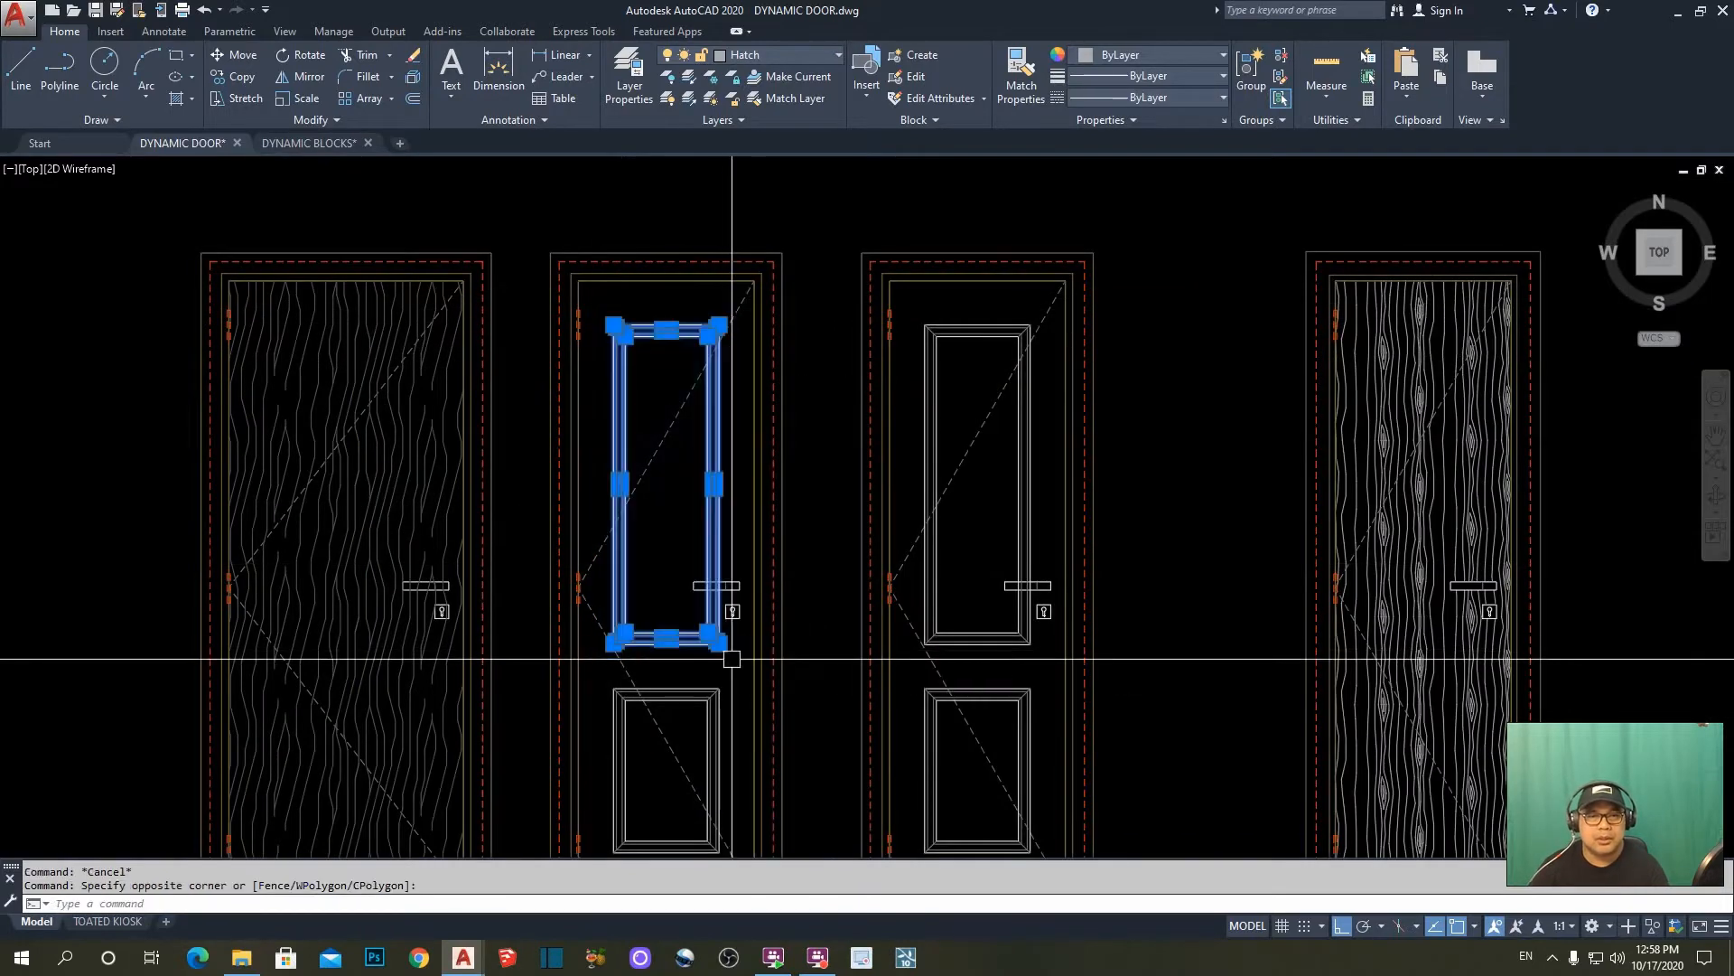
scroll(656, 635, "down", 2)
scroll(655, 635, "up", 4)
left_click(666, 550)
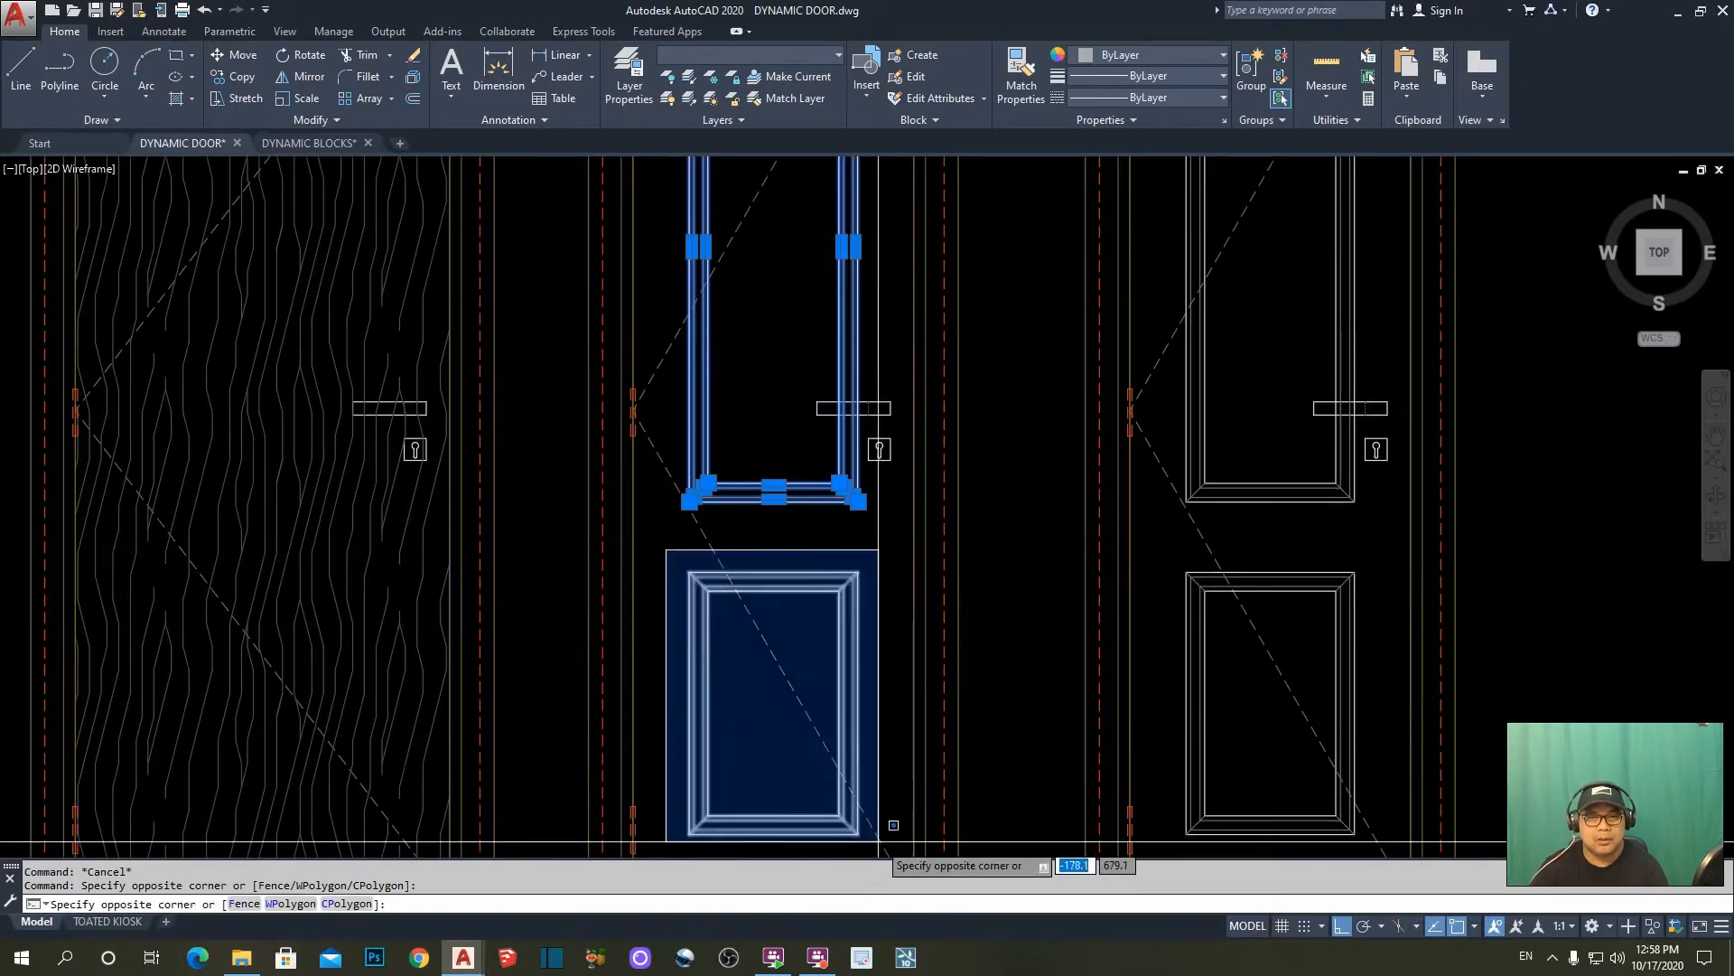
left_click(898, 849)
scroll(871, 767, "down", 4)
type("co")
key("Return")
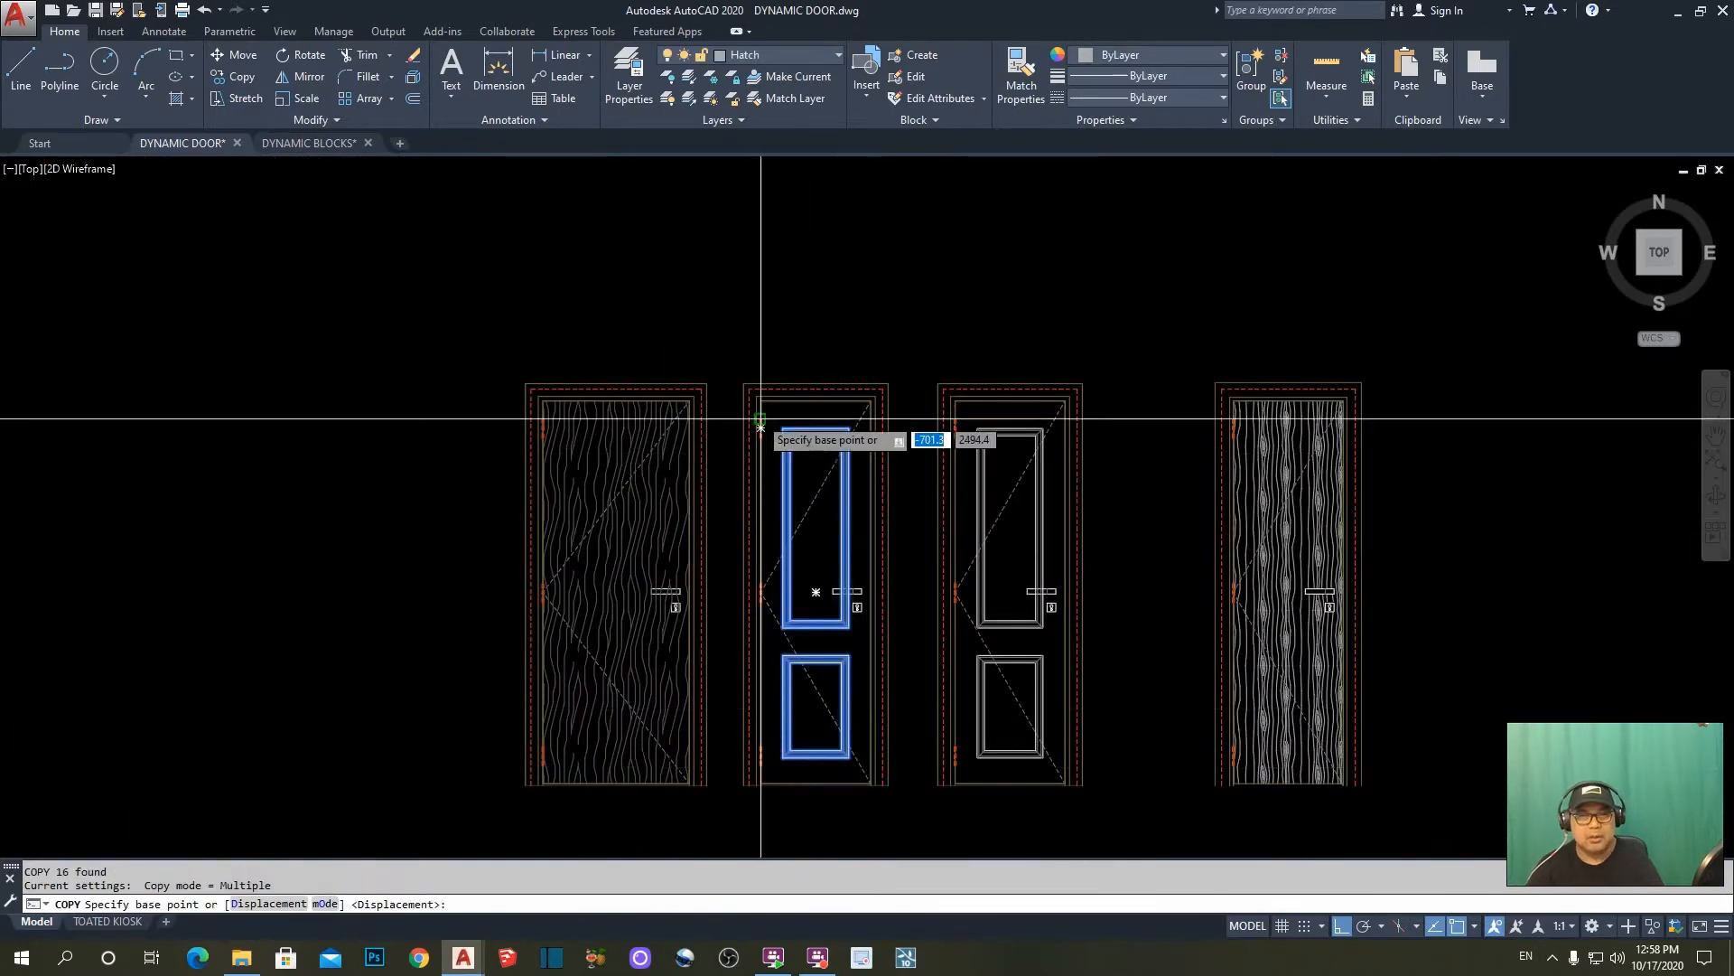
scroll(764, 379, "up", 2)
left_click(759, 408)
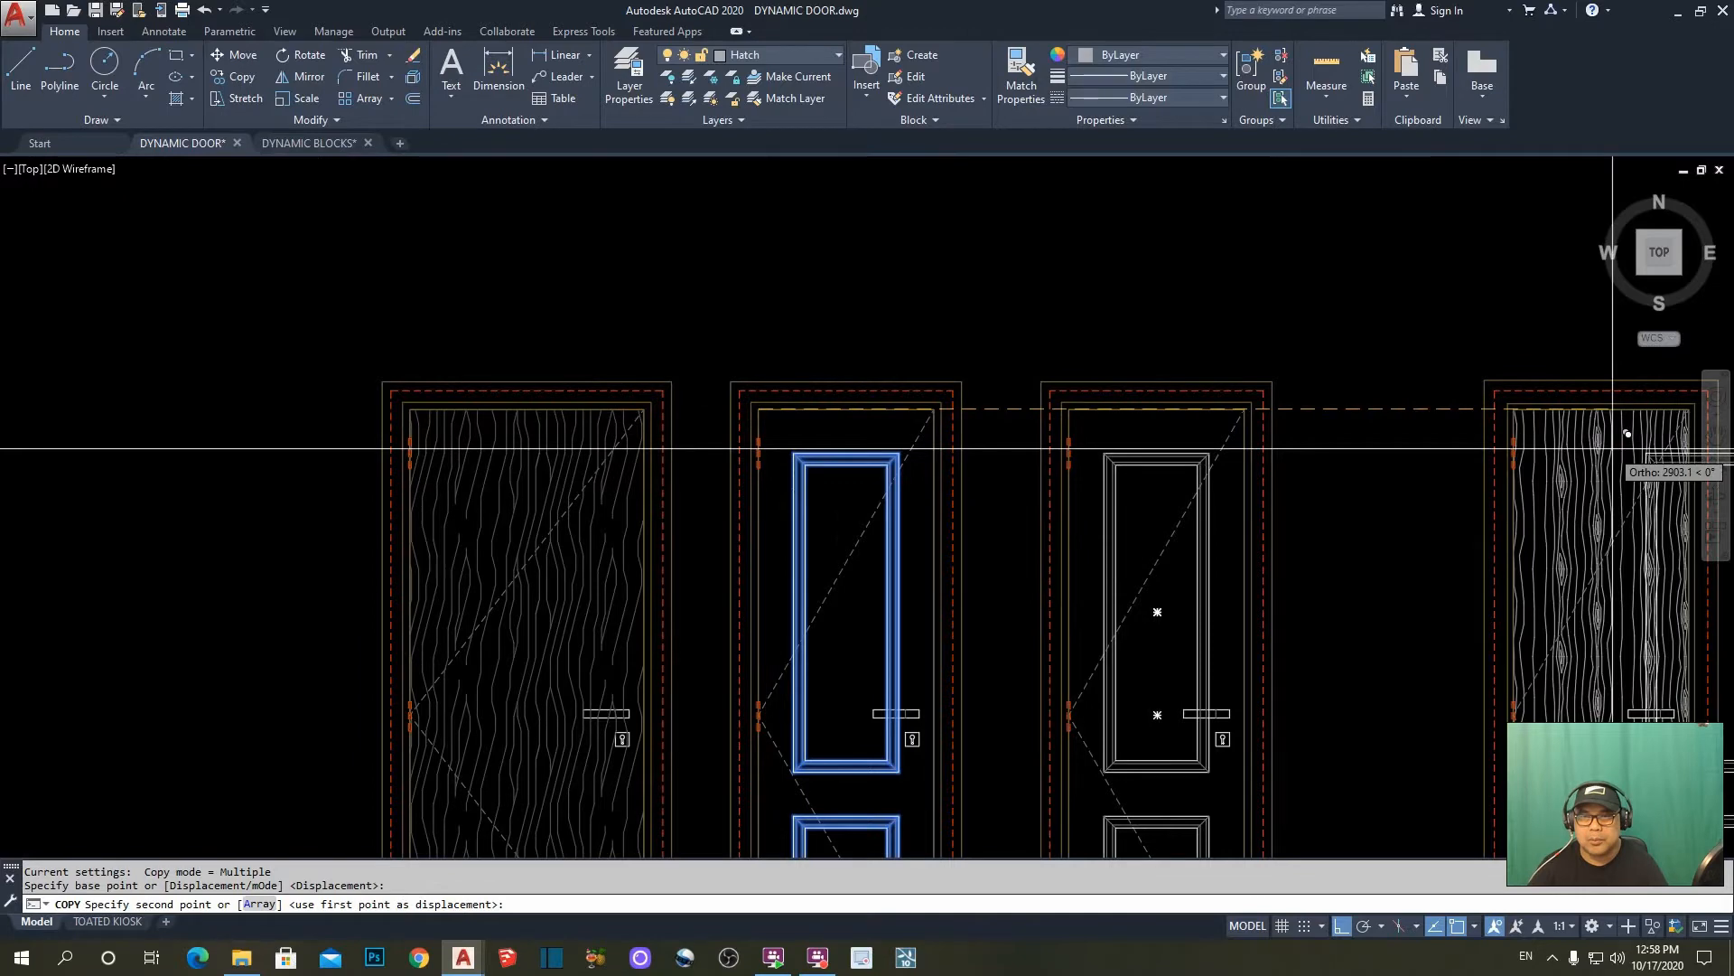
scroll(1327, 511, "up", 5)
scroll(1315, 511, "down", 4)
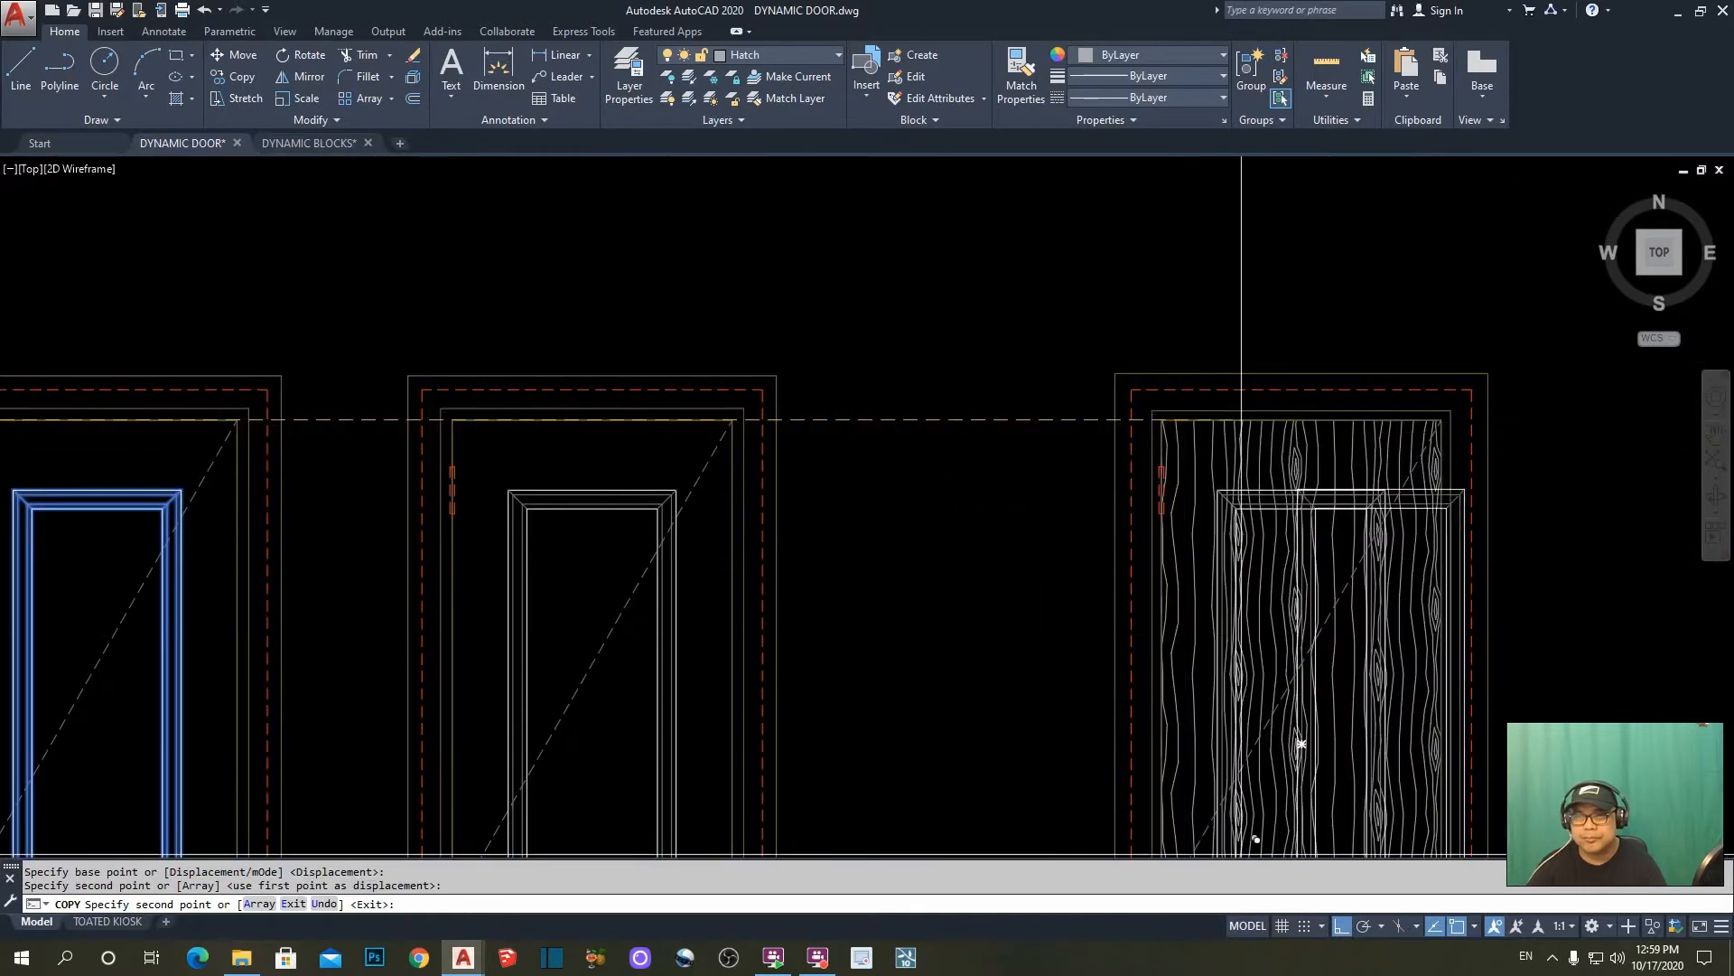
key("Escape")
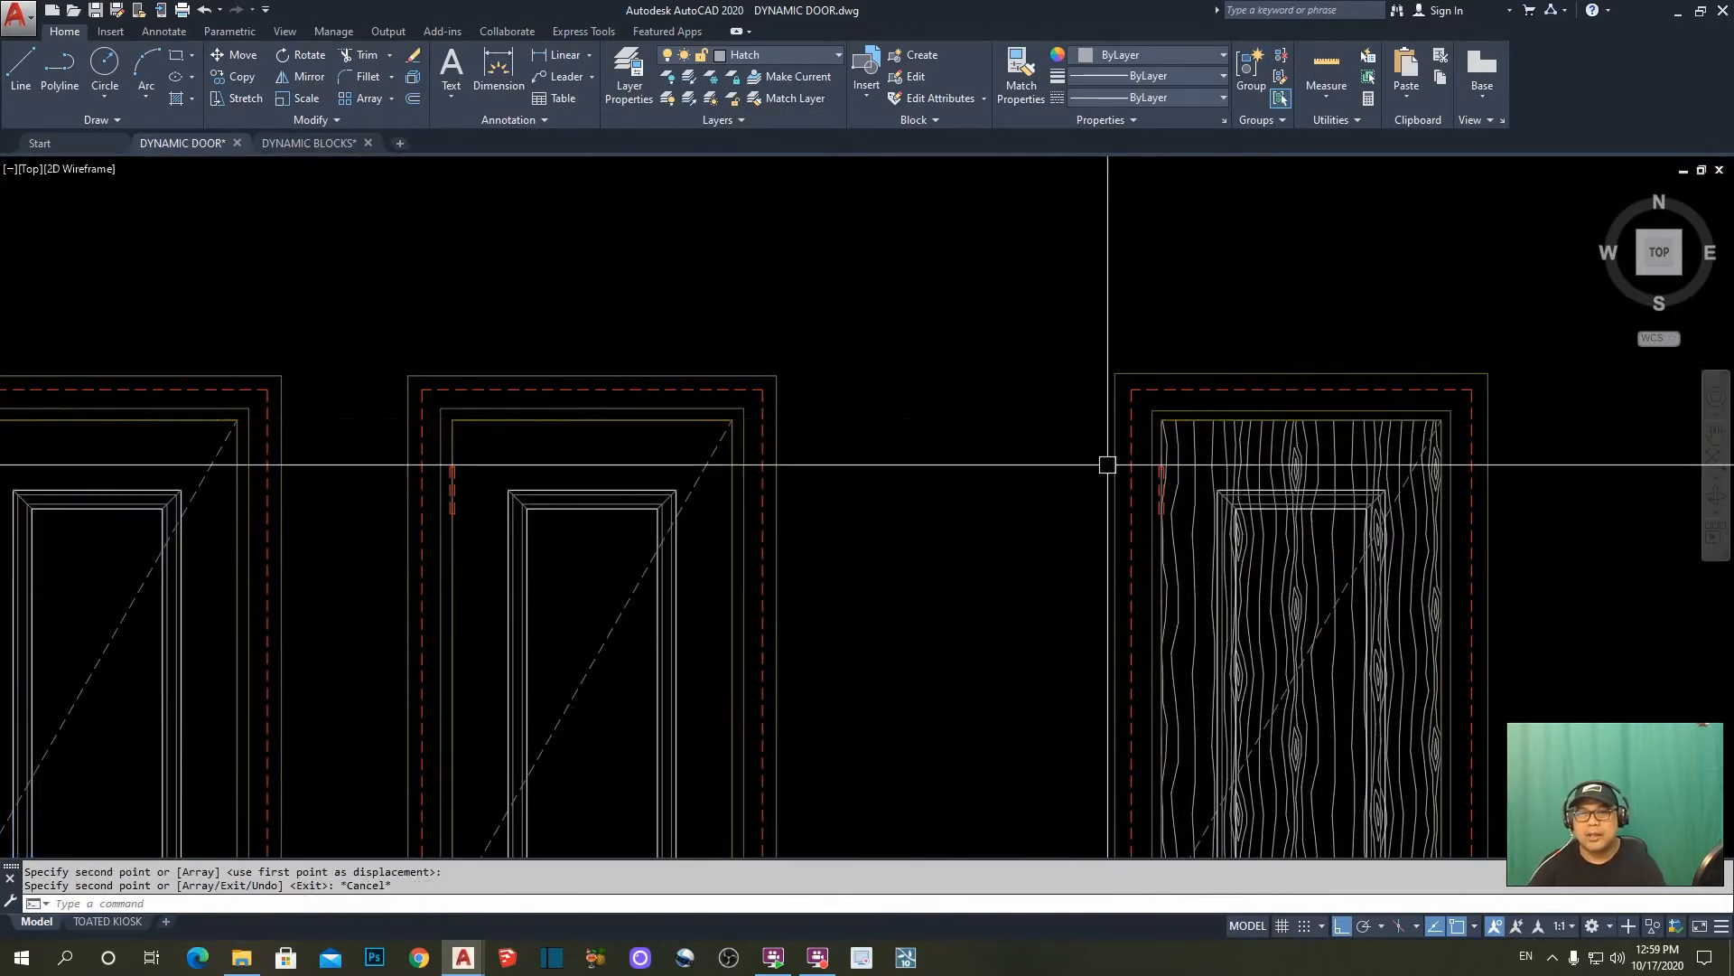
- Erase the whole exploded copy of the two-panel door
scroll(1212, 499, "down", 3)
scroll(1174, 542, "up", 5)
scroll(1110, 532, "down", 4)
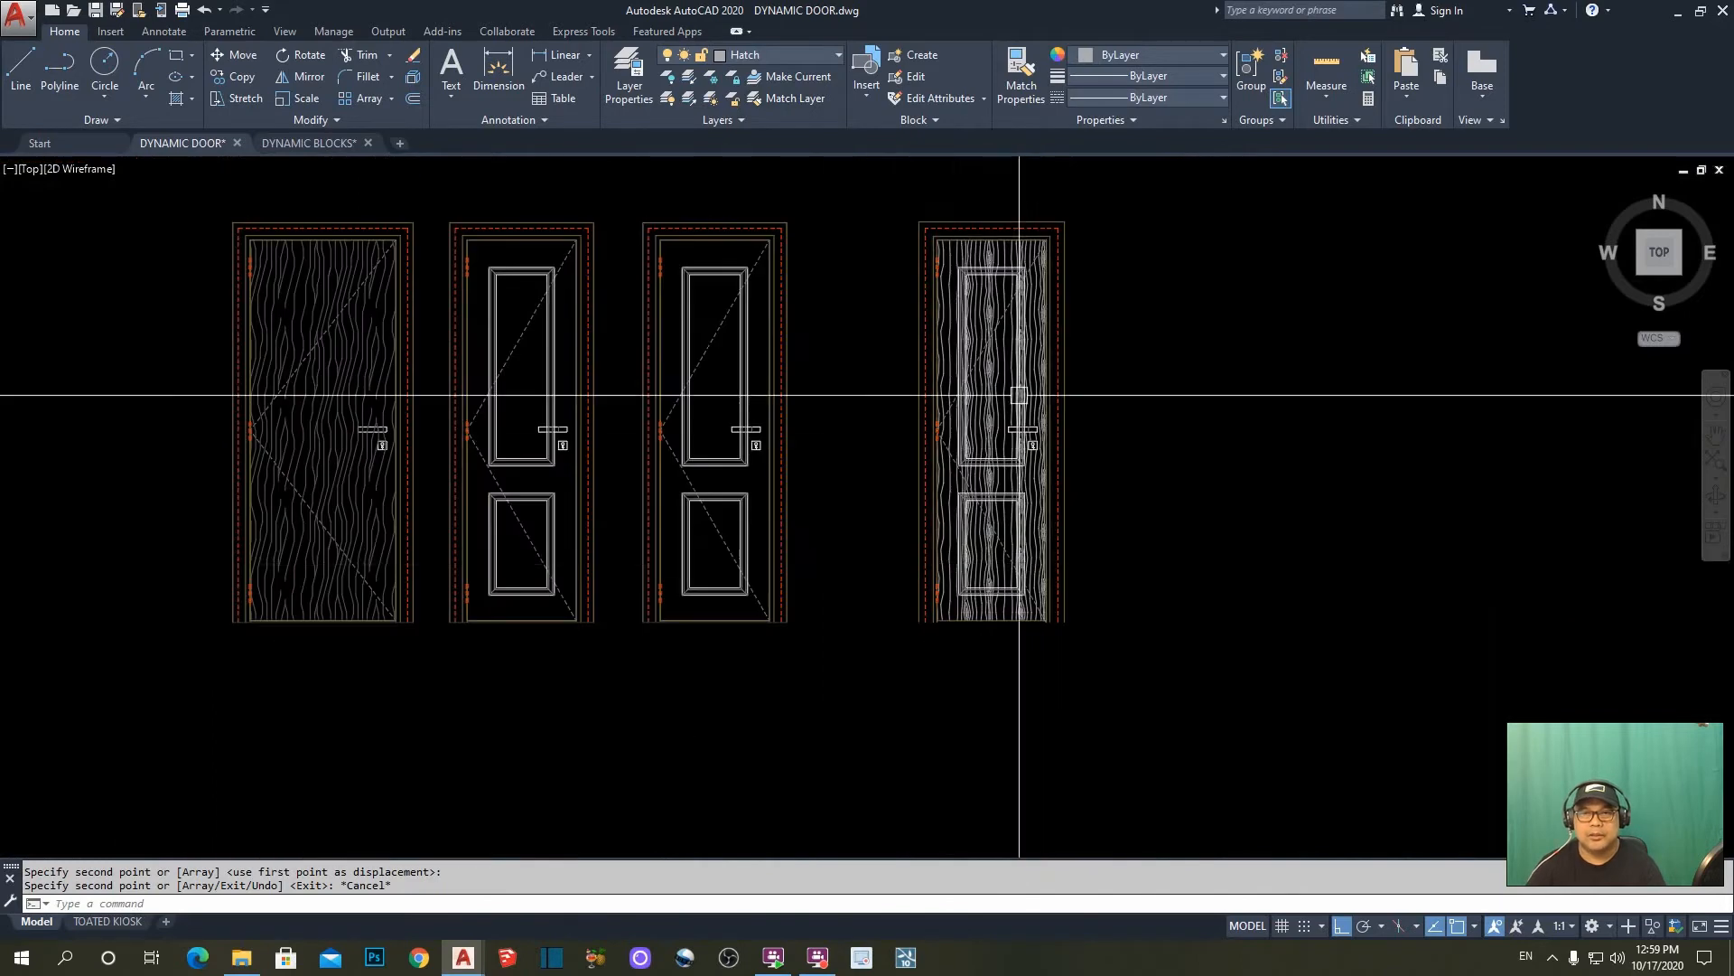
scroll(1004, 303, "up", 2)
scroll(1005, 361, "down", 2)
key("Escape")
left_click(453, 235)
left_click(631, 735)
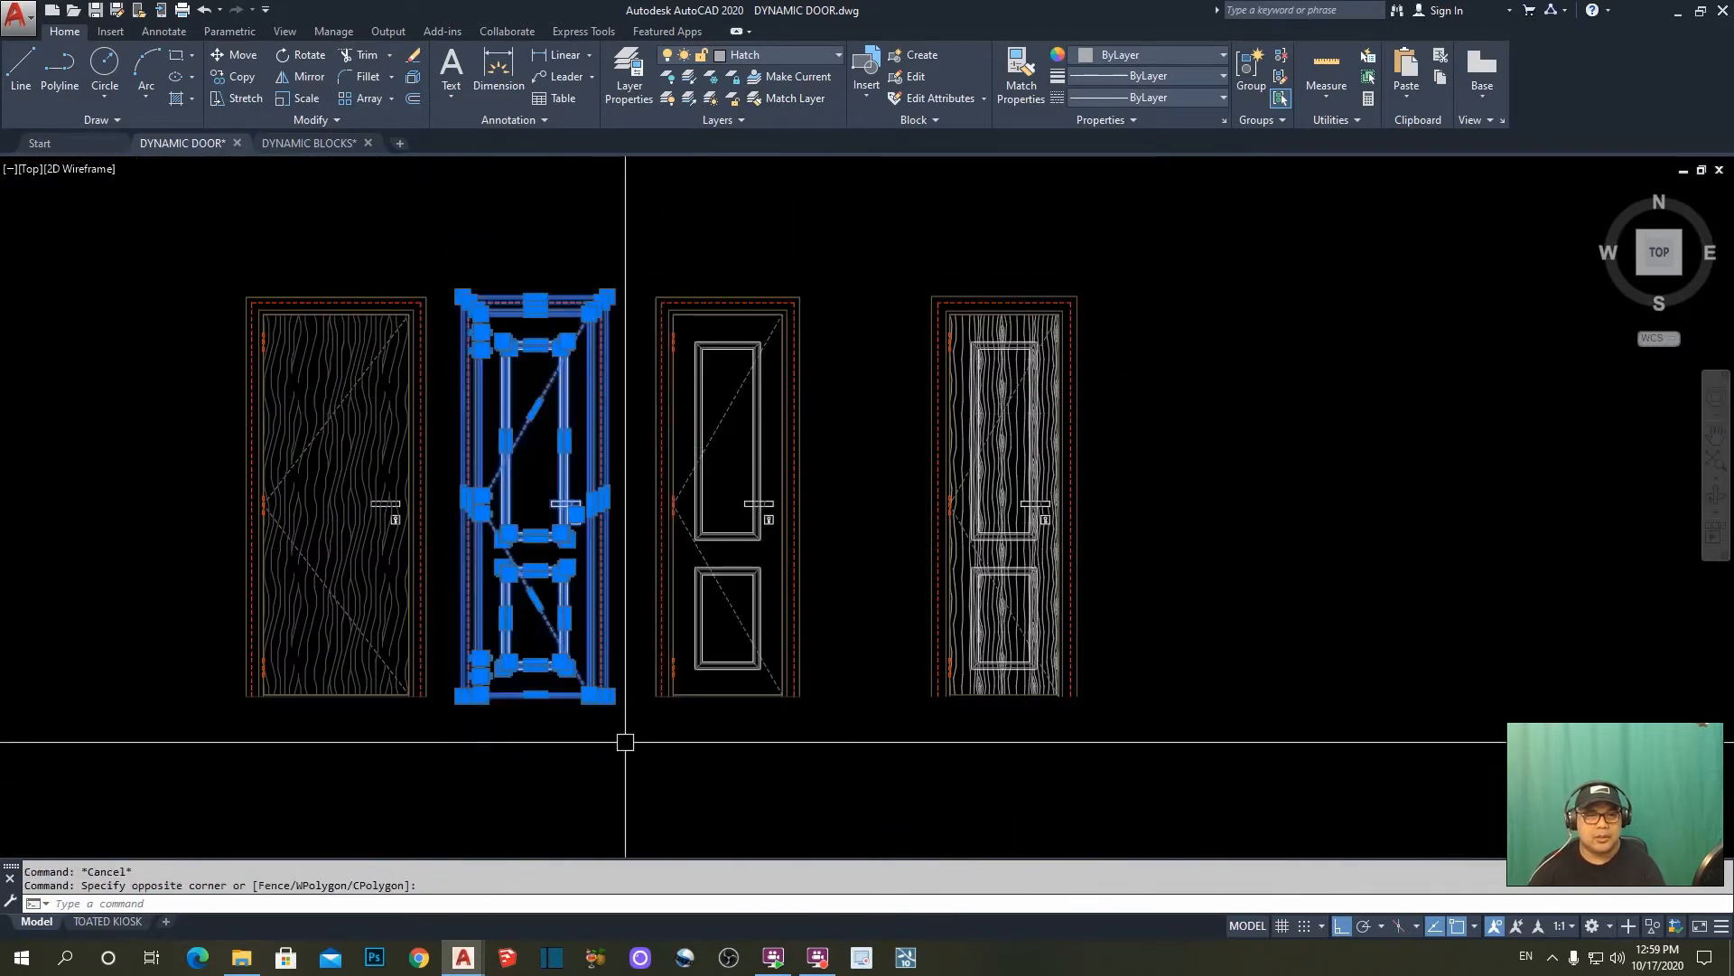
type("e")
key("Return")
key("Escape")
key("Escape")
scroll(1041, 576, "up", 2)
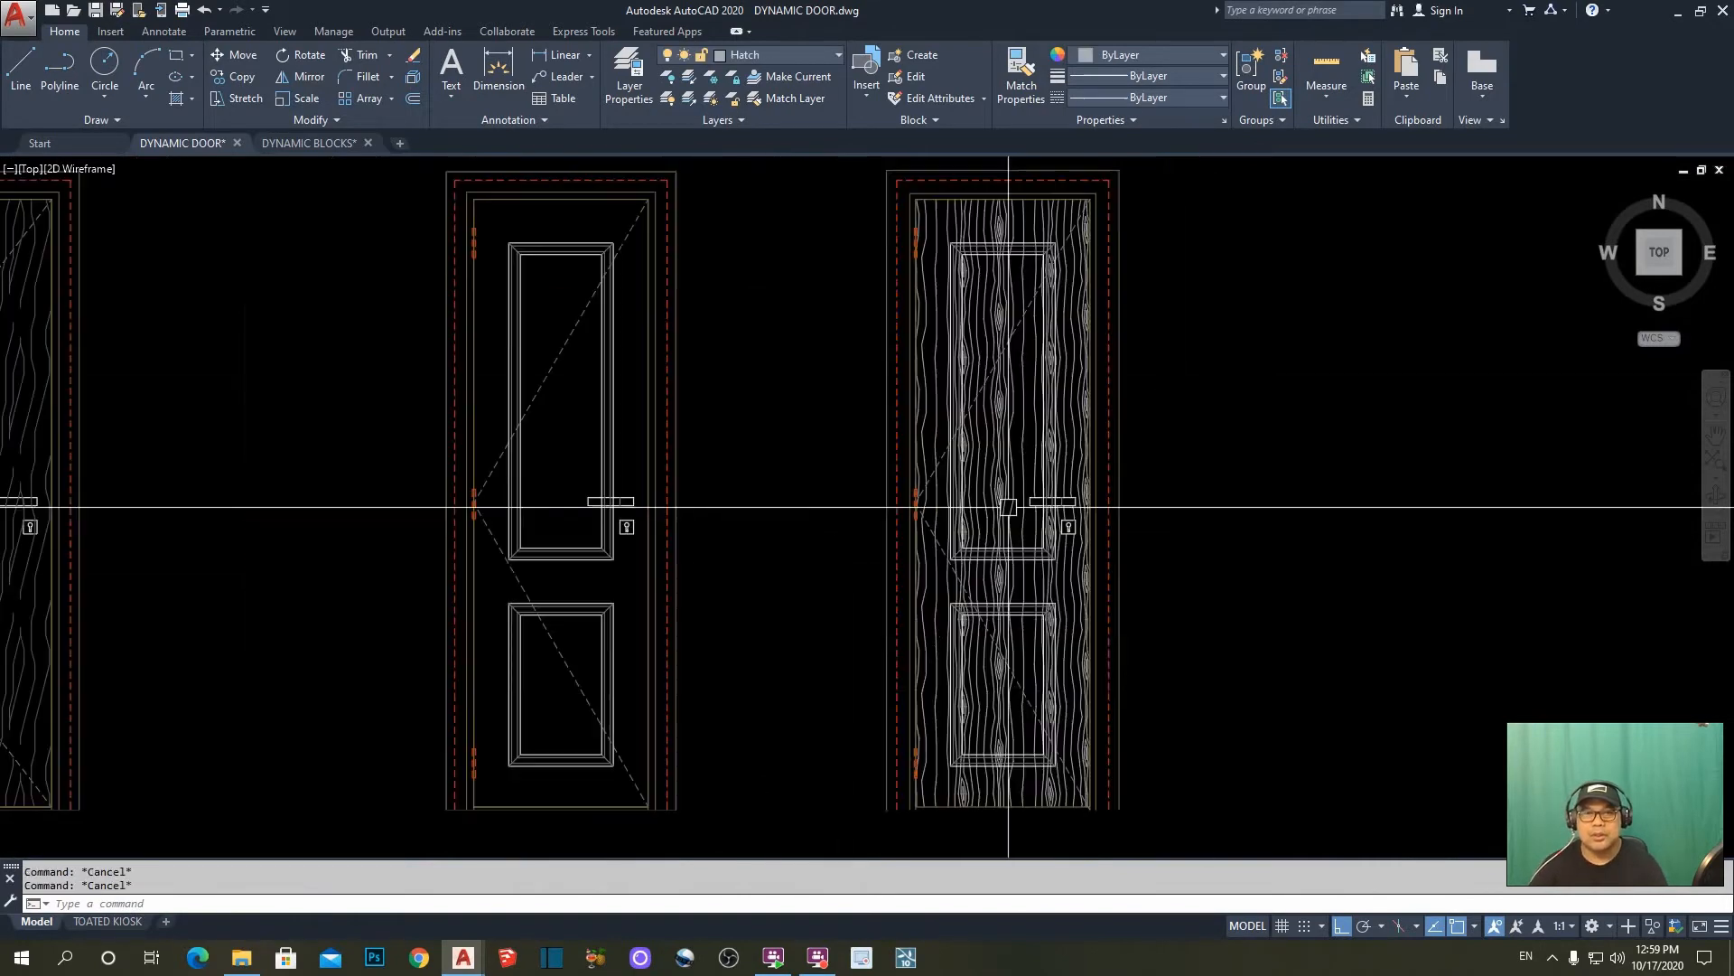
scroll(1087, 662, "down", 2)
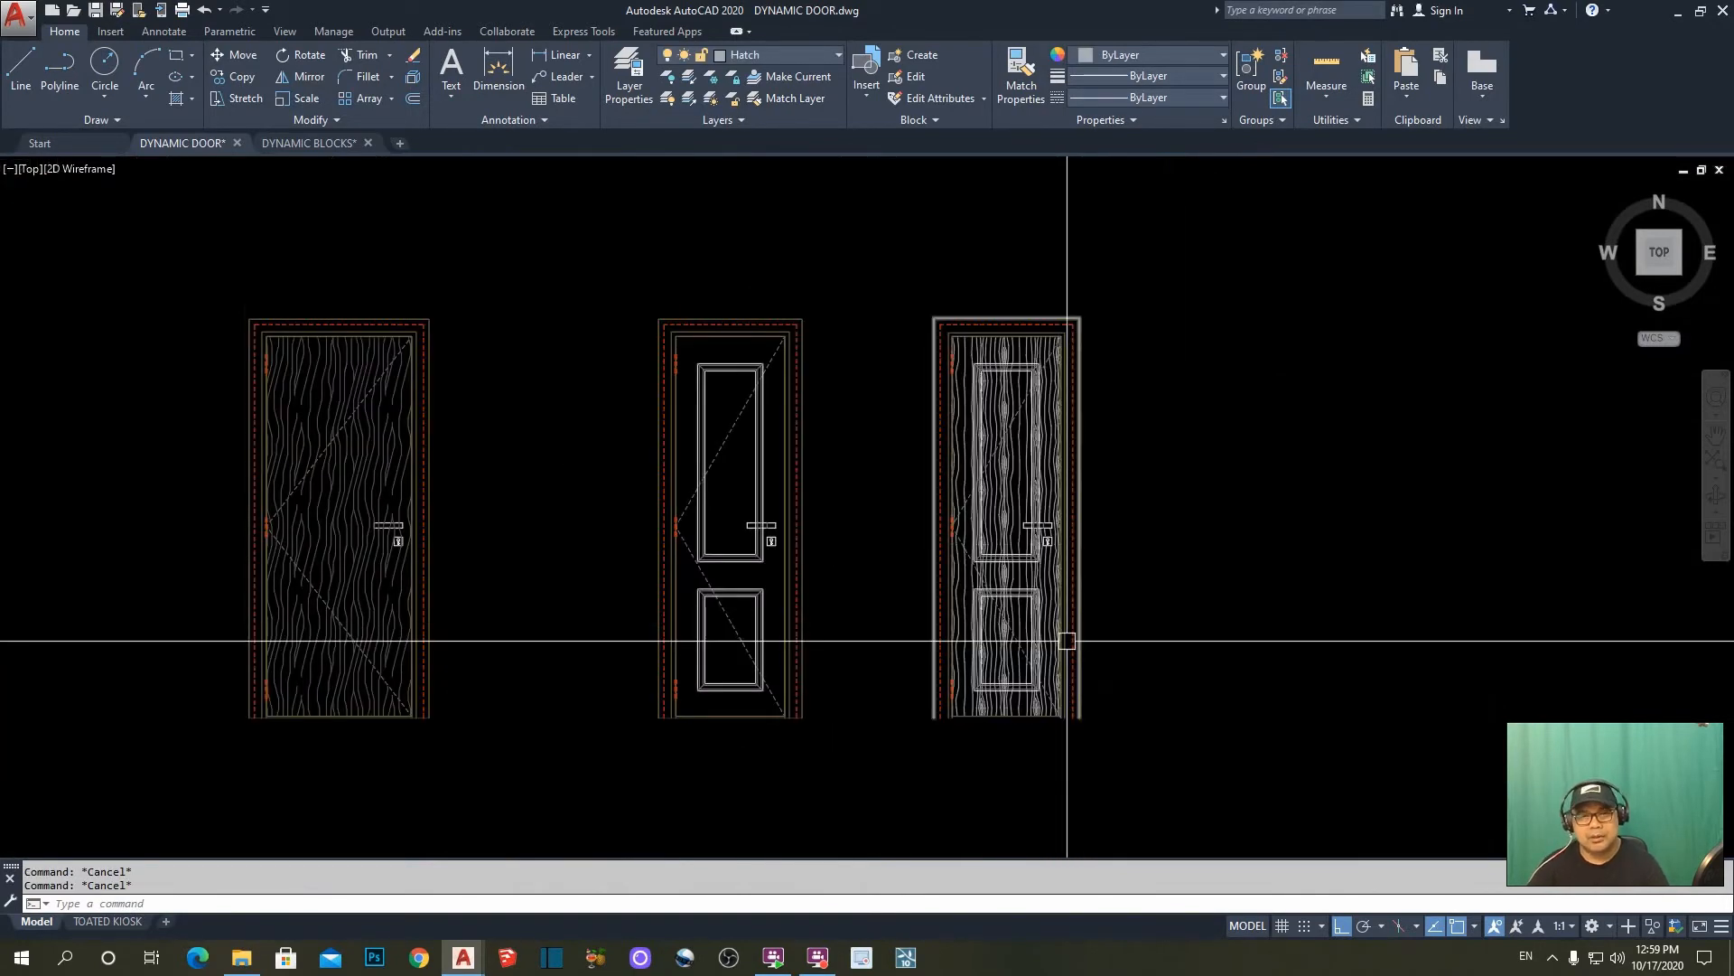
- Switch the middle dynamic door block to the design with horizontal lines and a long vertical pull handle
left_click(695, 338)
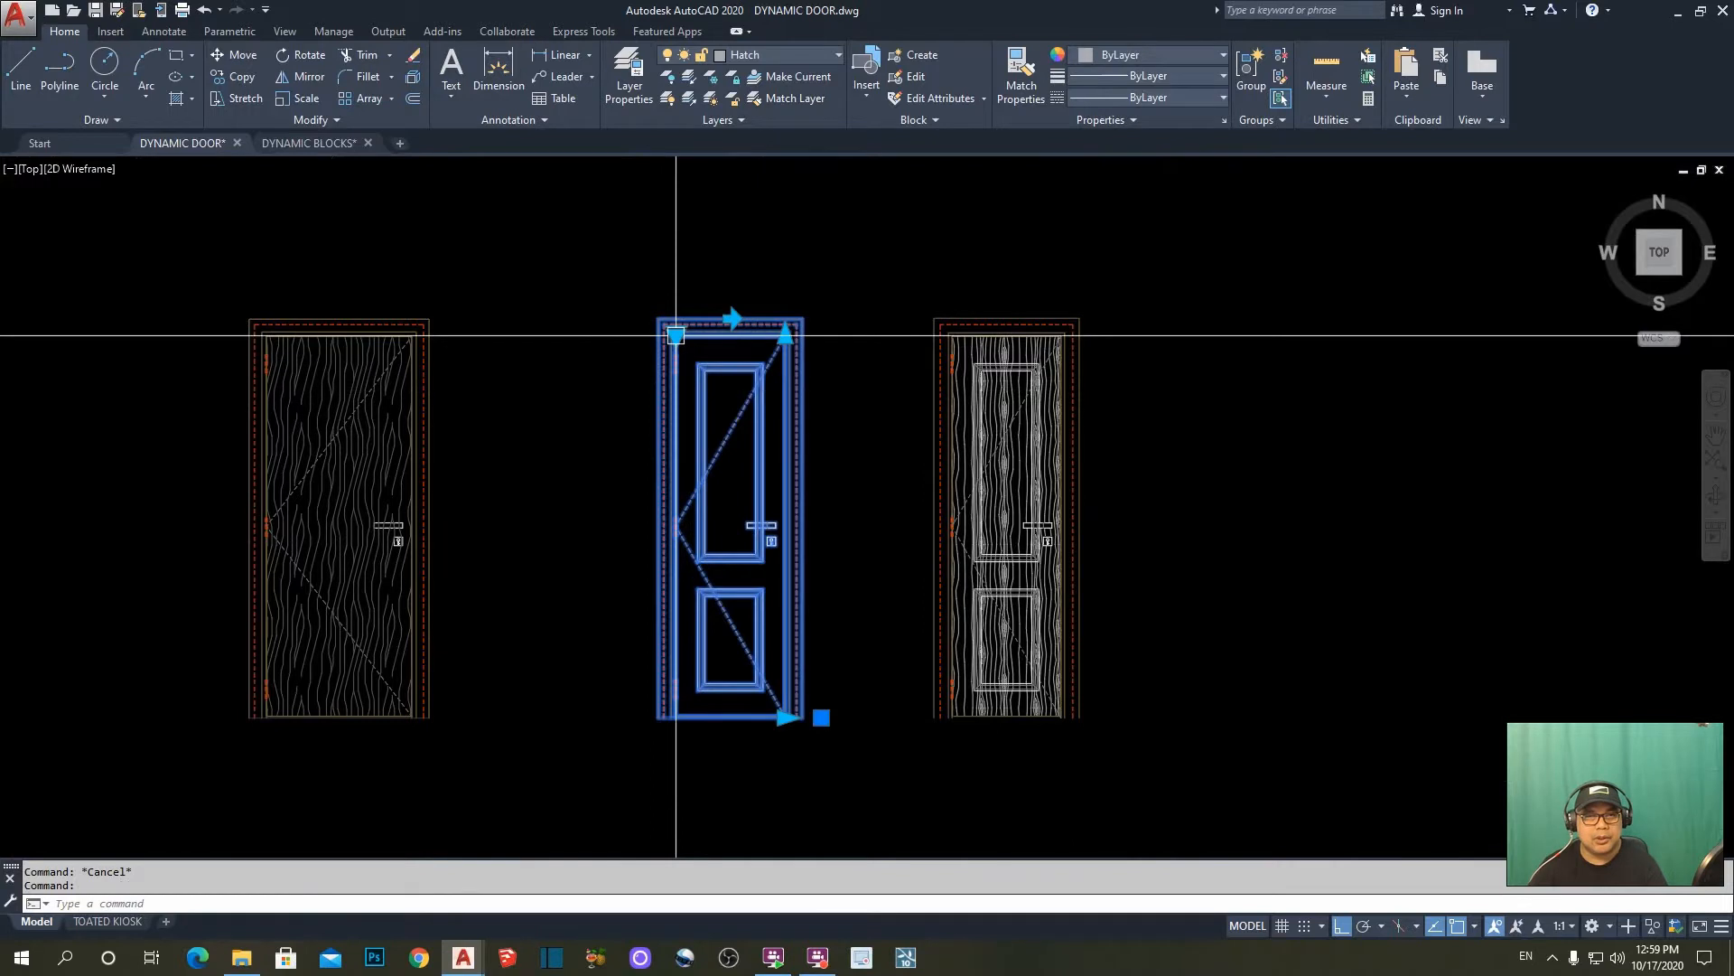
left_click(676, 335)
left_click(739, 404)
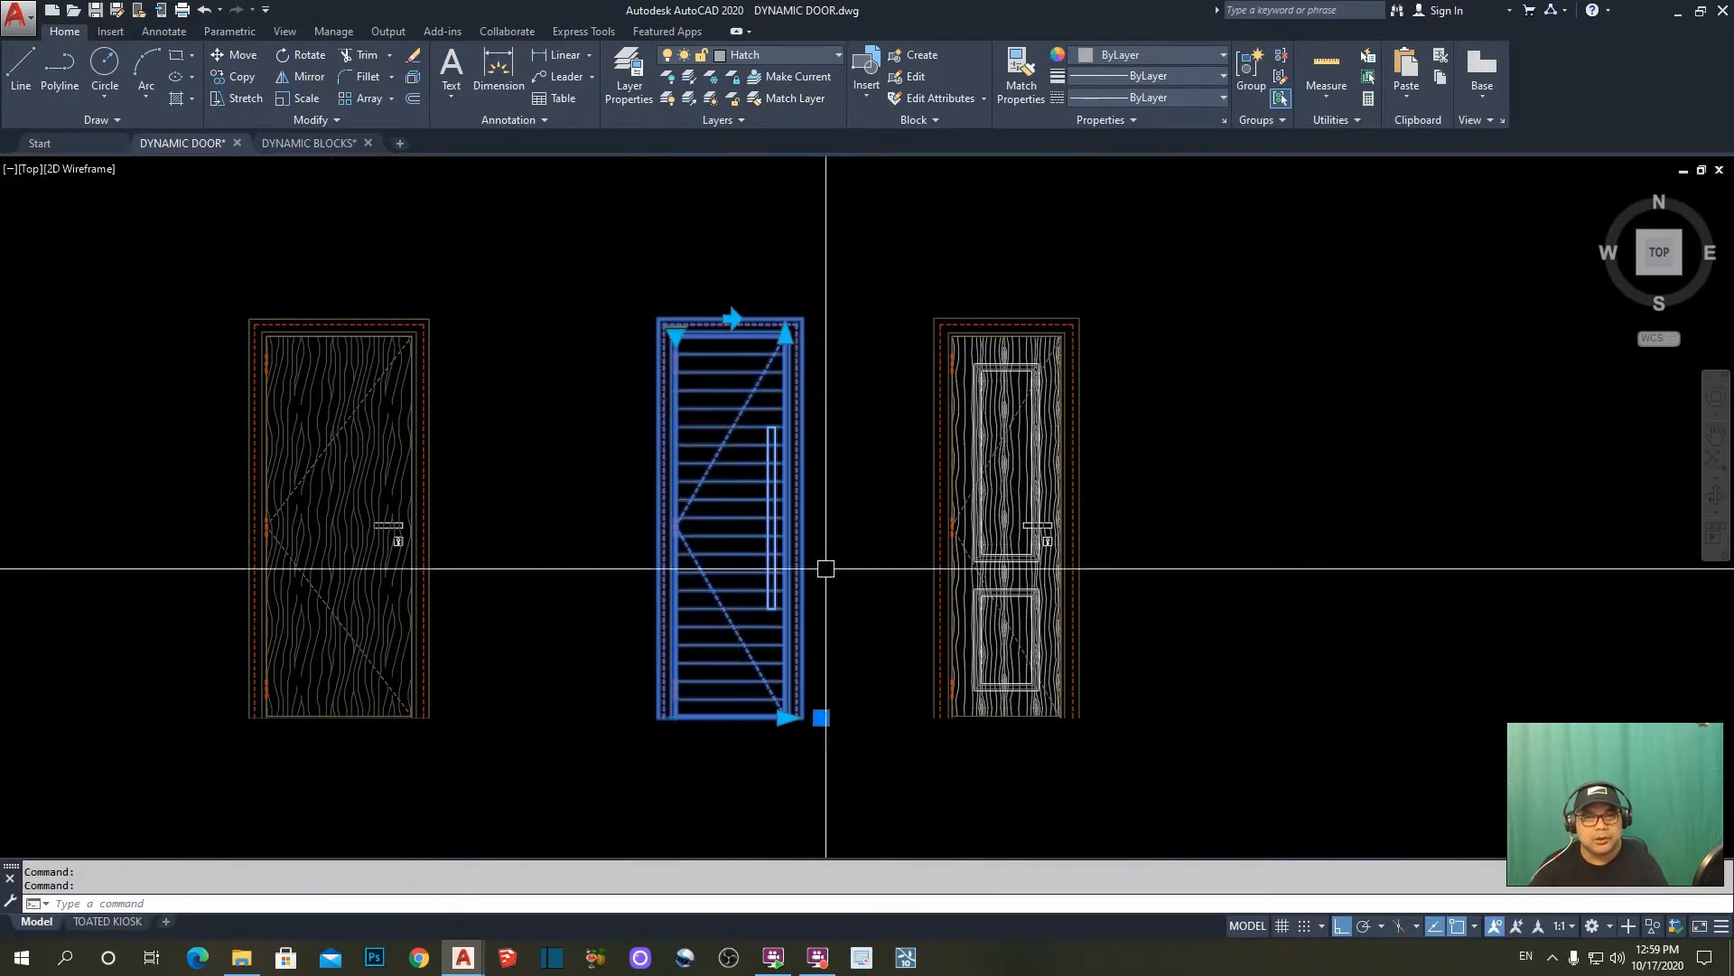
key("Escape")
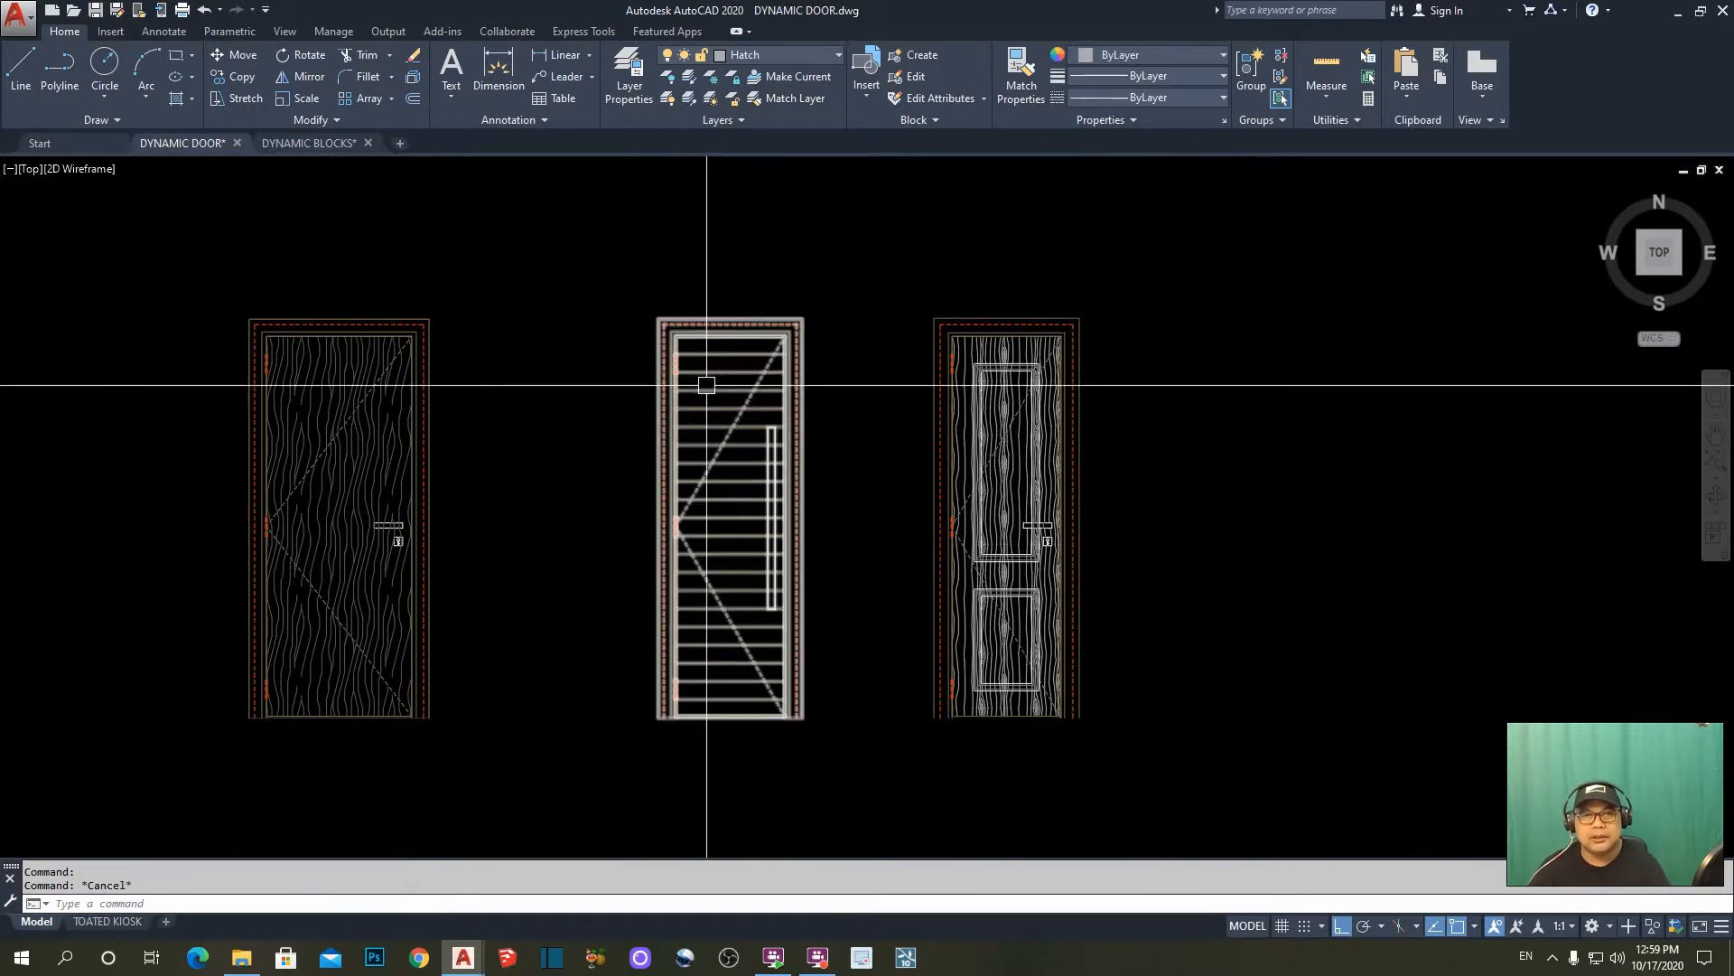
middle_click_drag(1092, 551, 1086, 518)
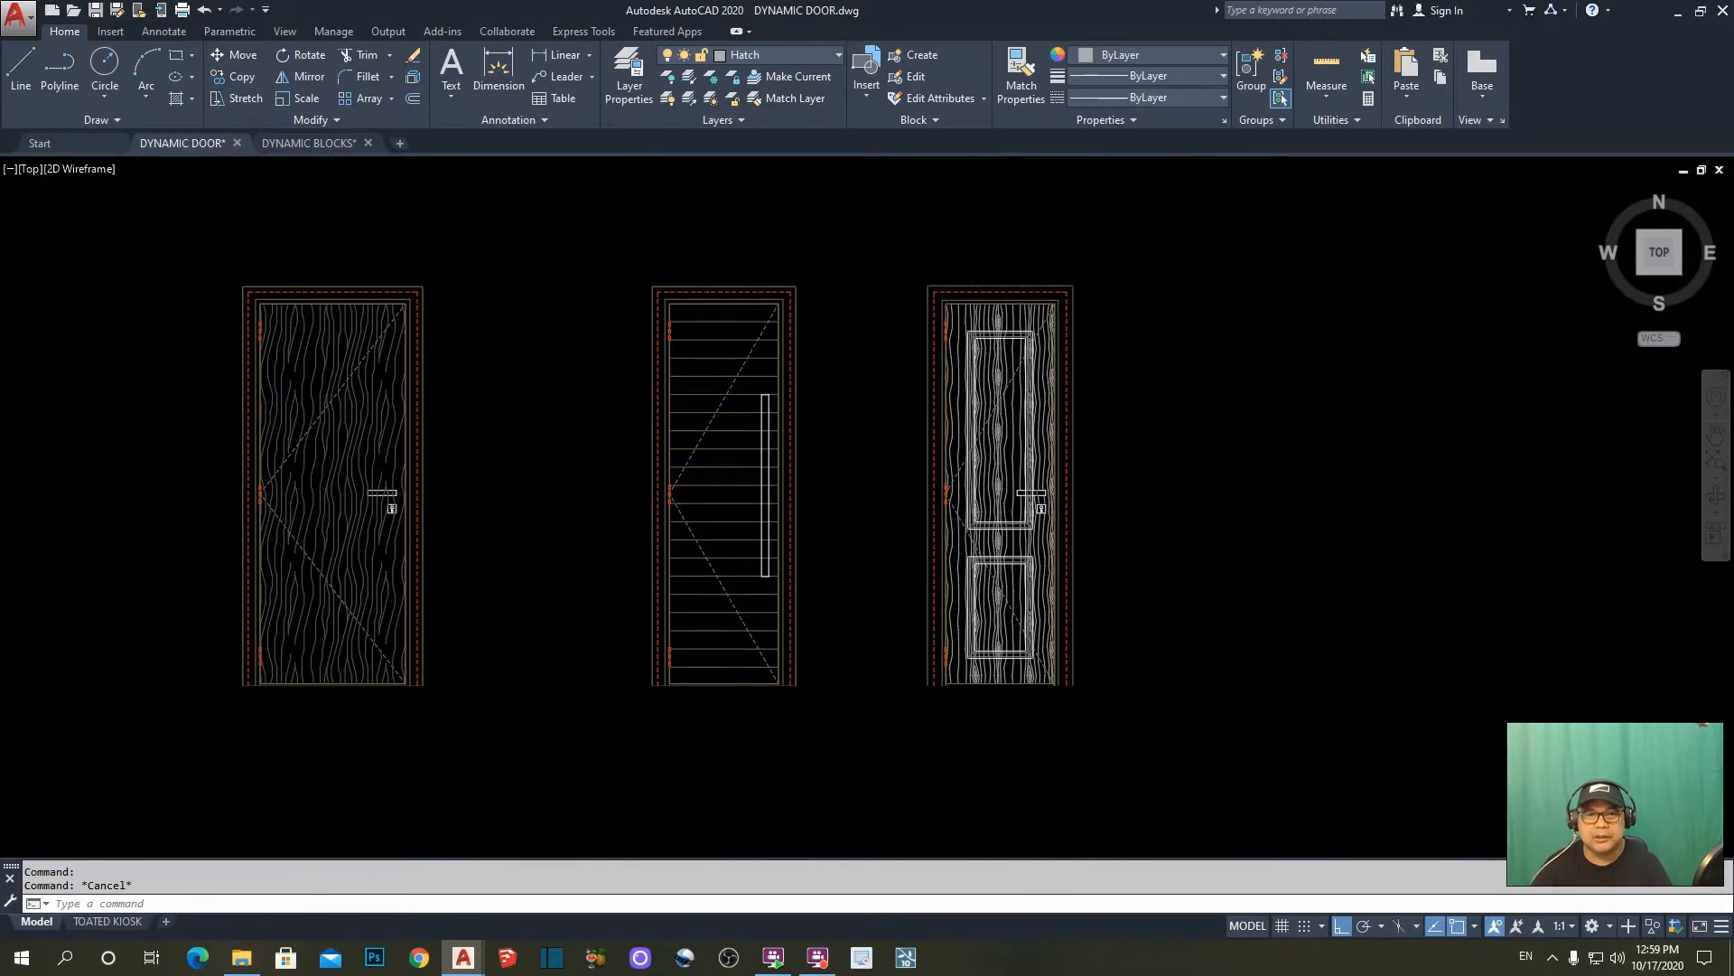
scroll(1039, 429, "up", 5)
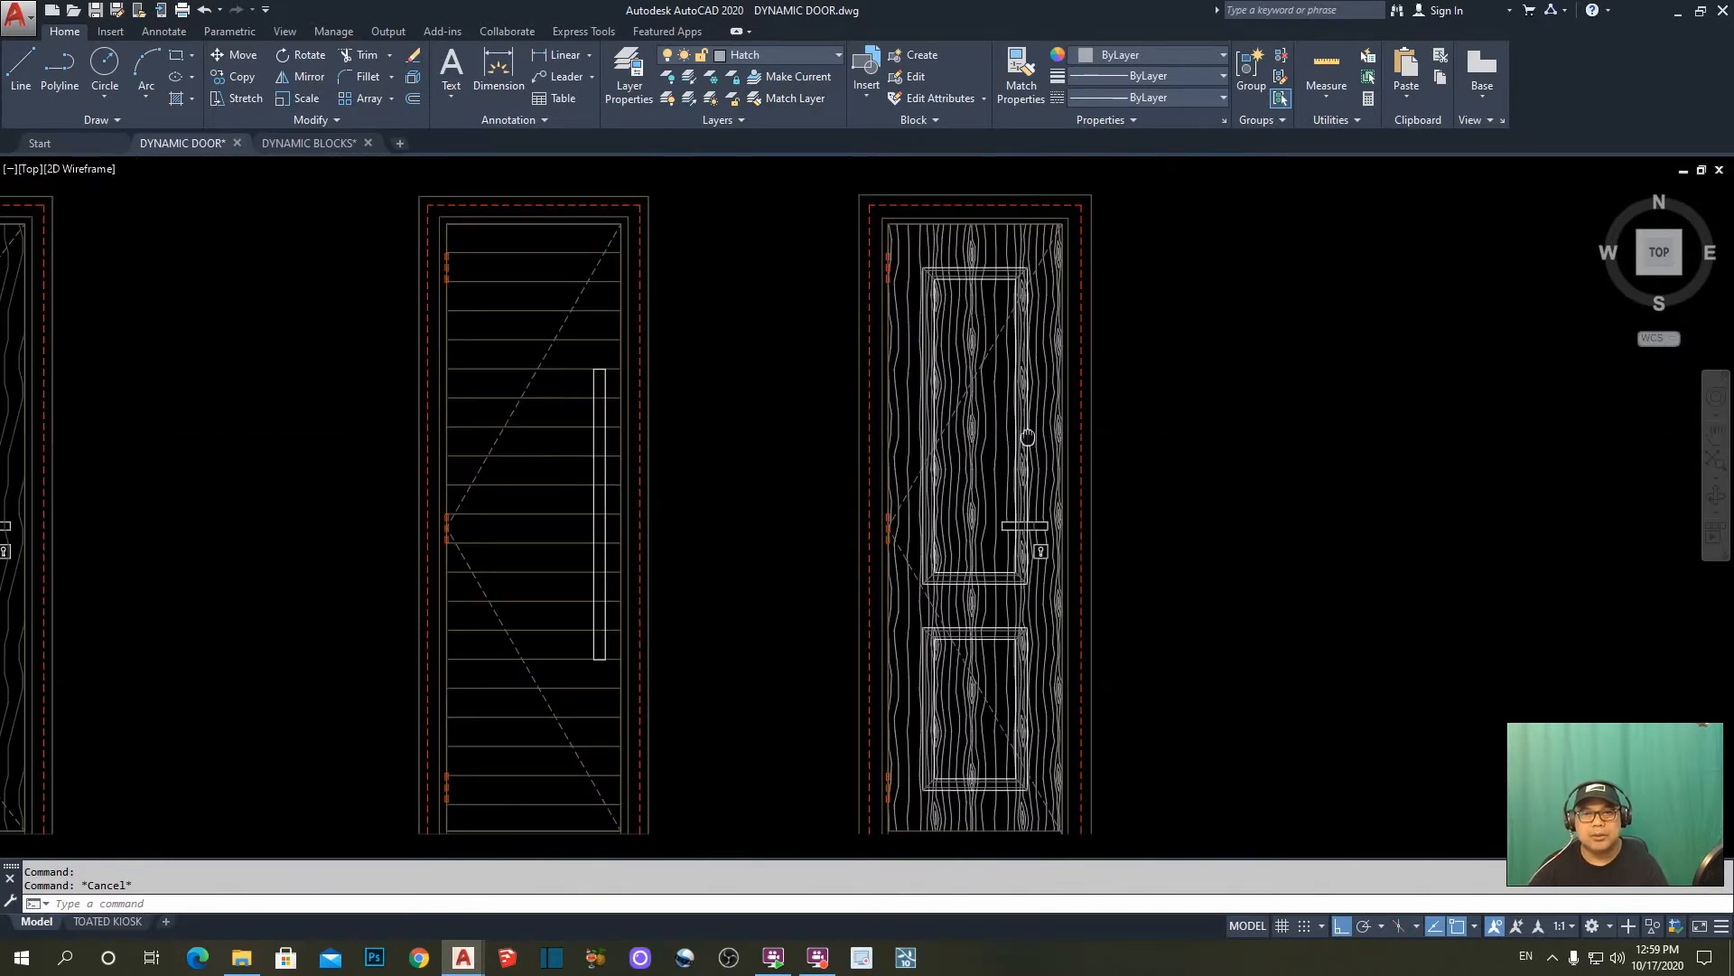
scroll(1002, 506, "down", 3)
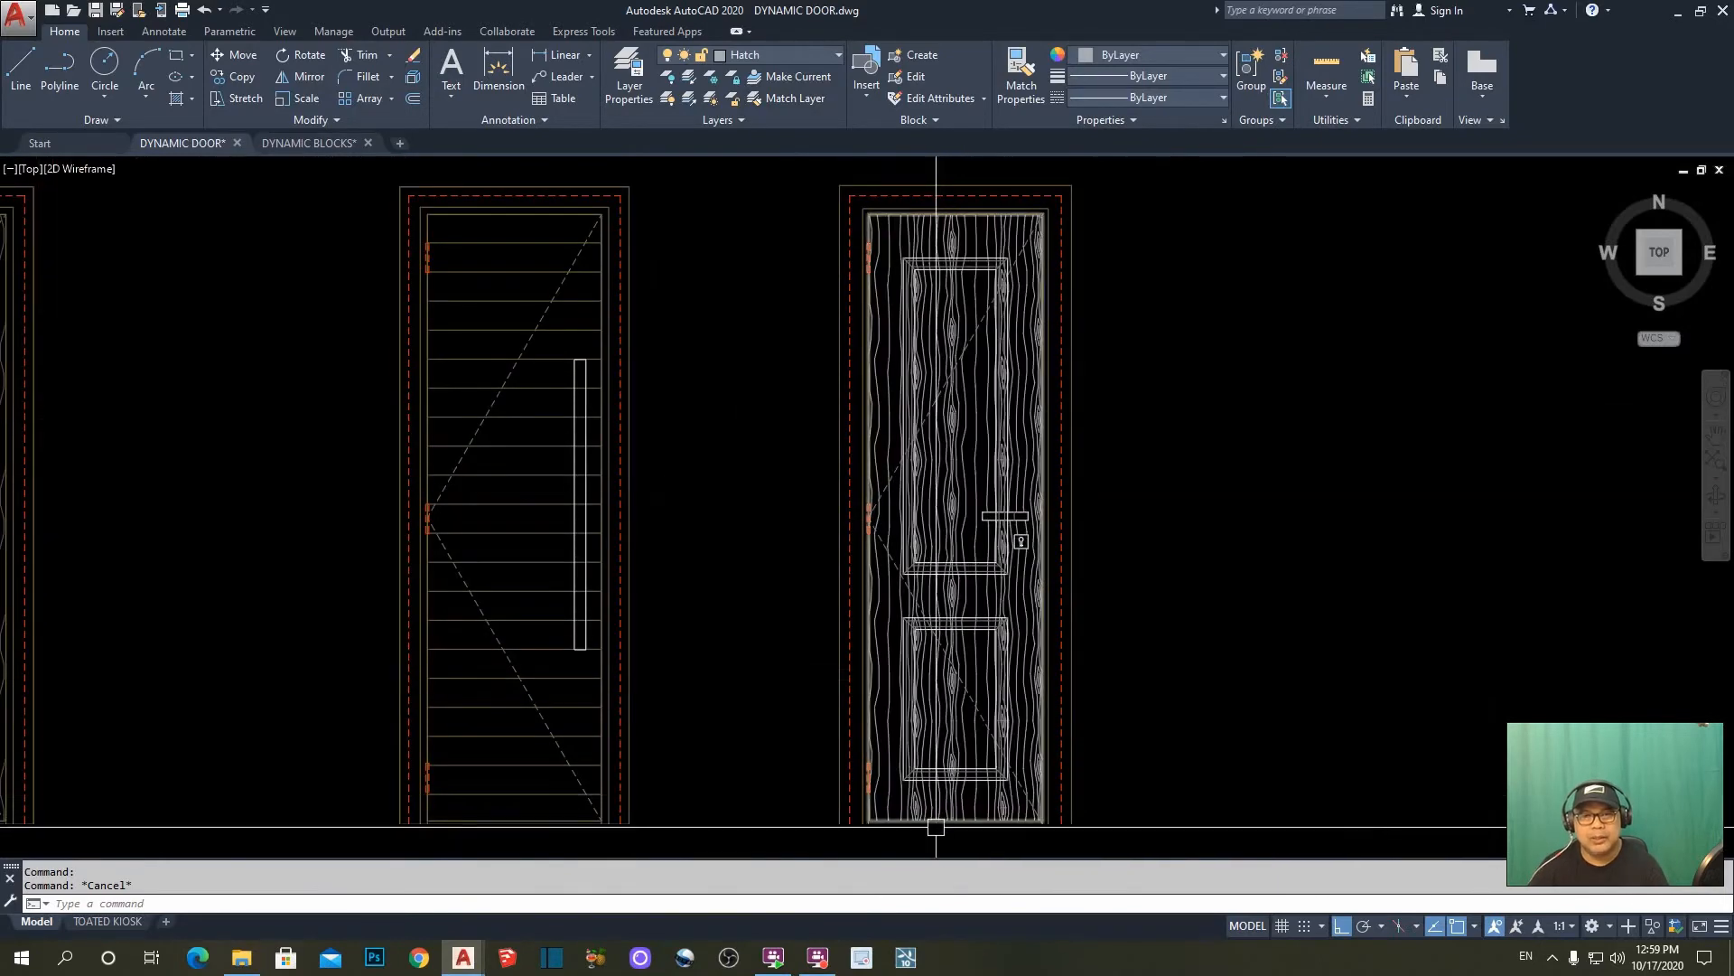
- Assign the new door panel's outline to the Wood-Work-Proj layer
scroll(959, 854, "up", 2)
scroll(1003, 817, "up", 3)
left_click(987, 802)
left_click(806, 52)
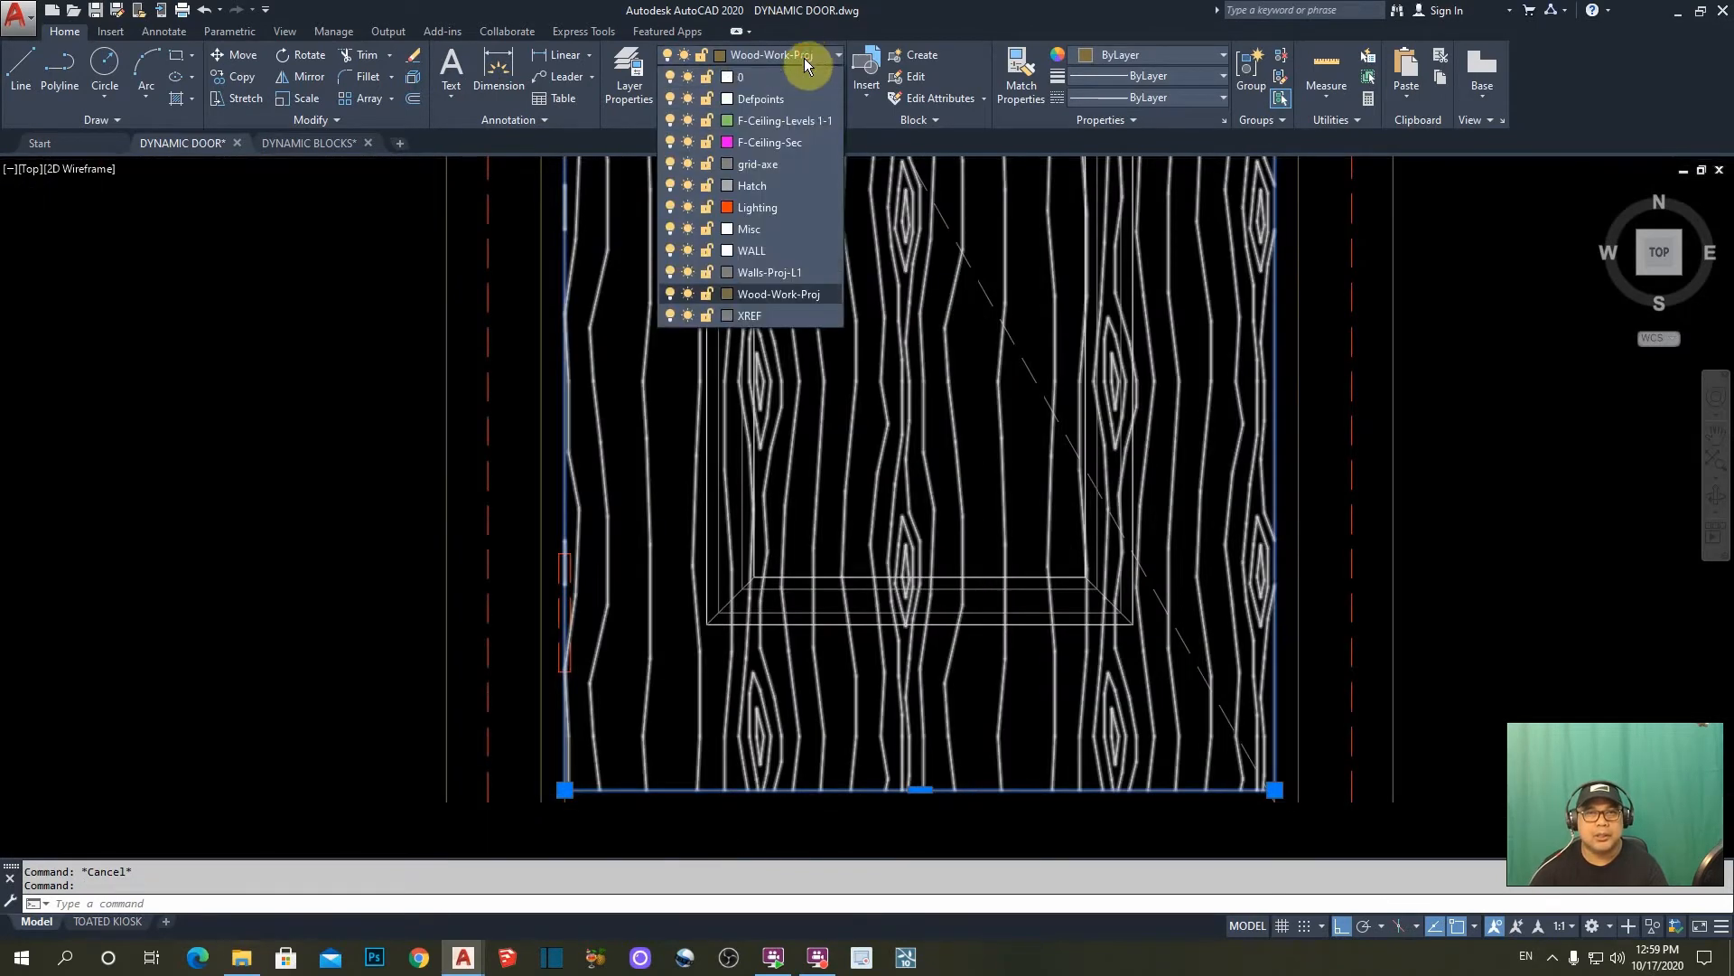
left_click(770, 291)
scroll(988, 631, "down", 5)
key("Escape")
scroll(1047, 664, "down", 3)
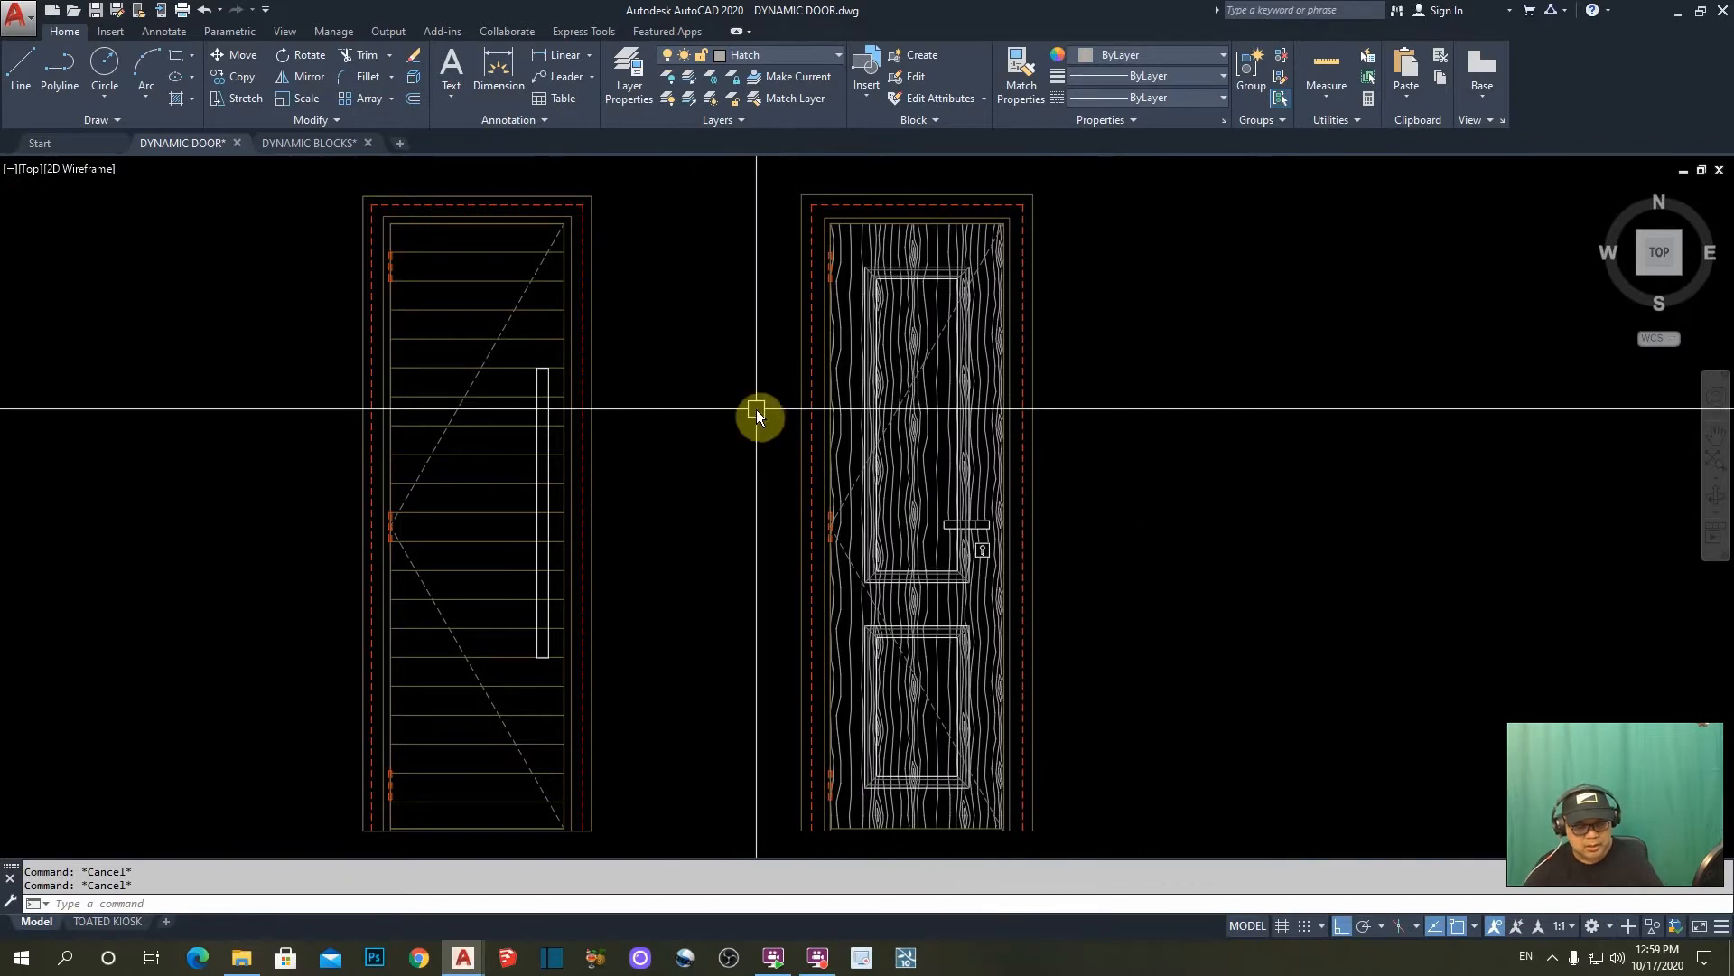
- Fill the new door panel's outline with a user-defined horizontal line hatch at angle 0 with a spacing of 60
type("H")
key("Return")
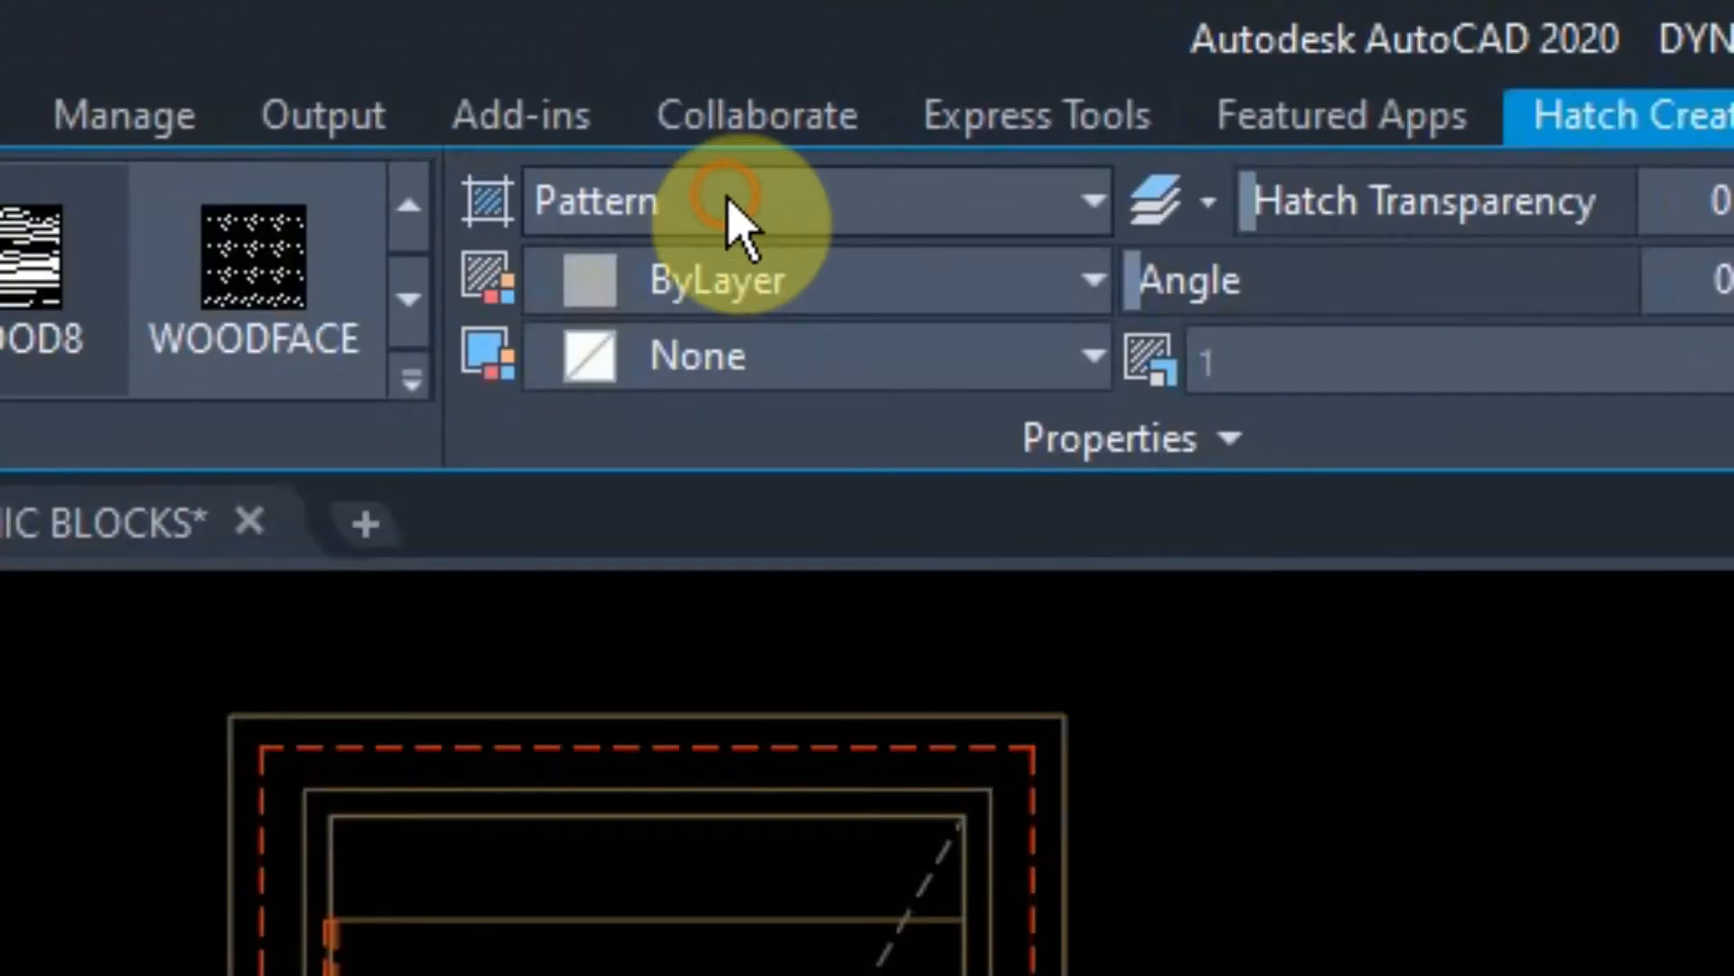
left_click(728, 203)
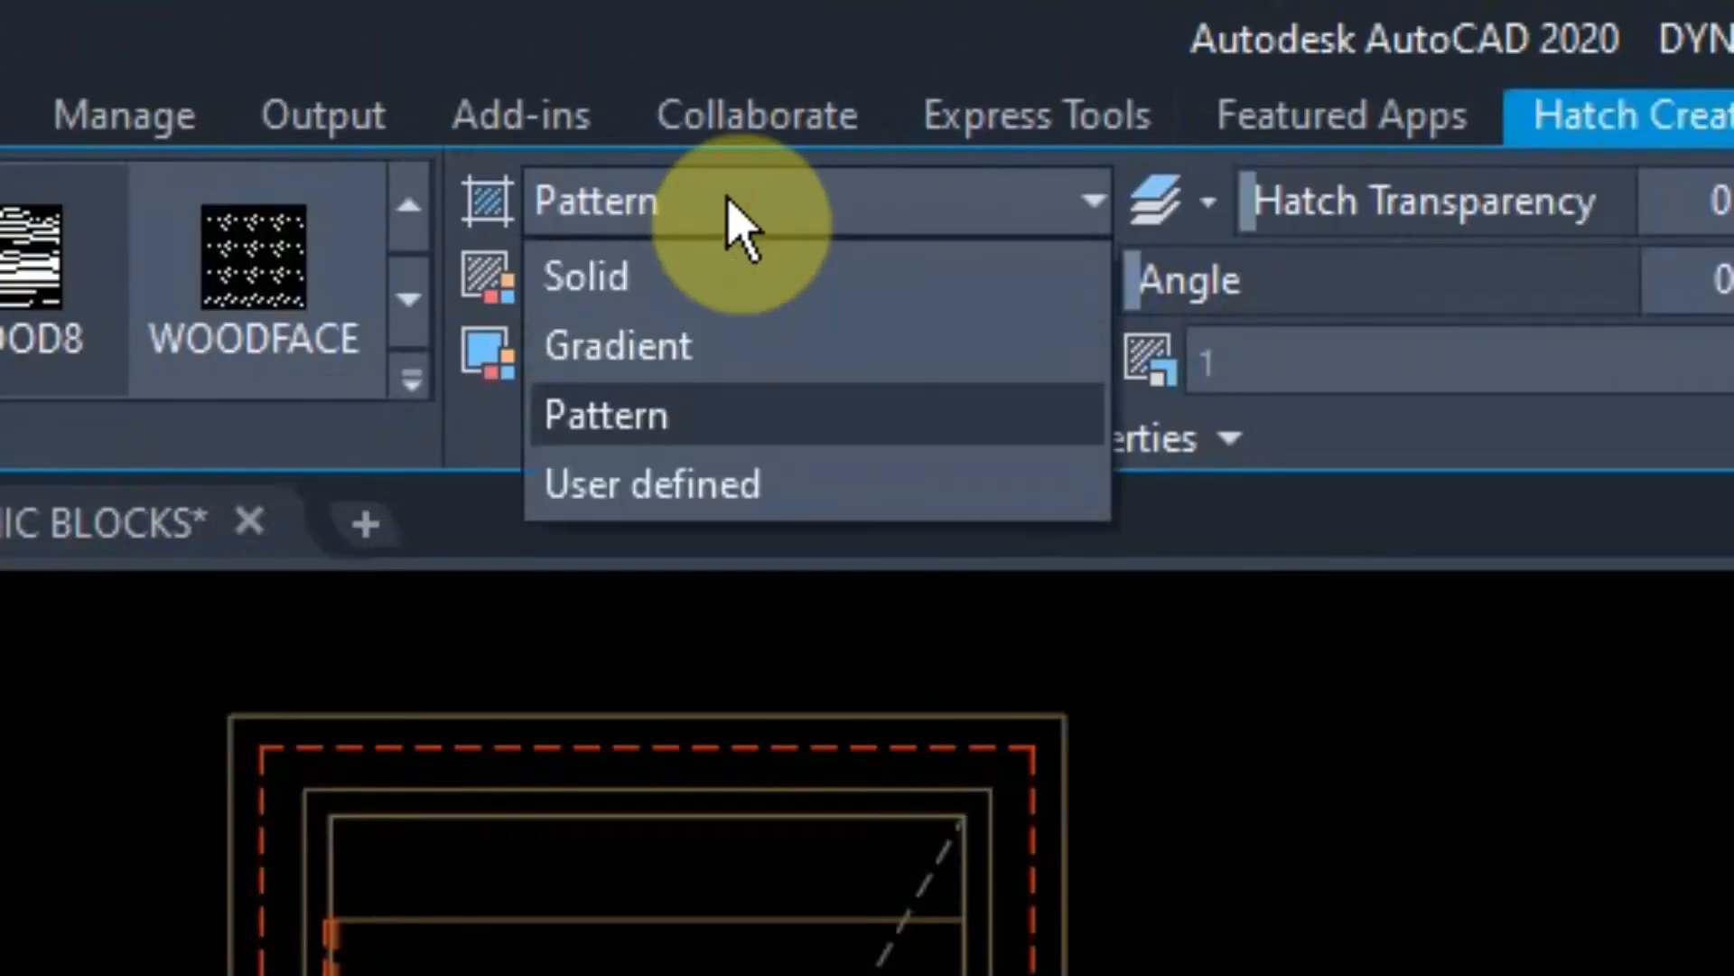
left_click(728, 492)
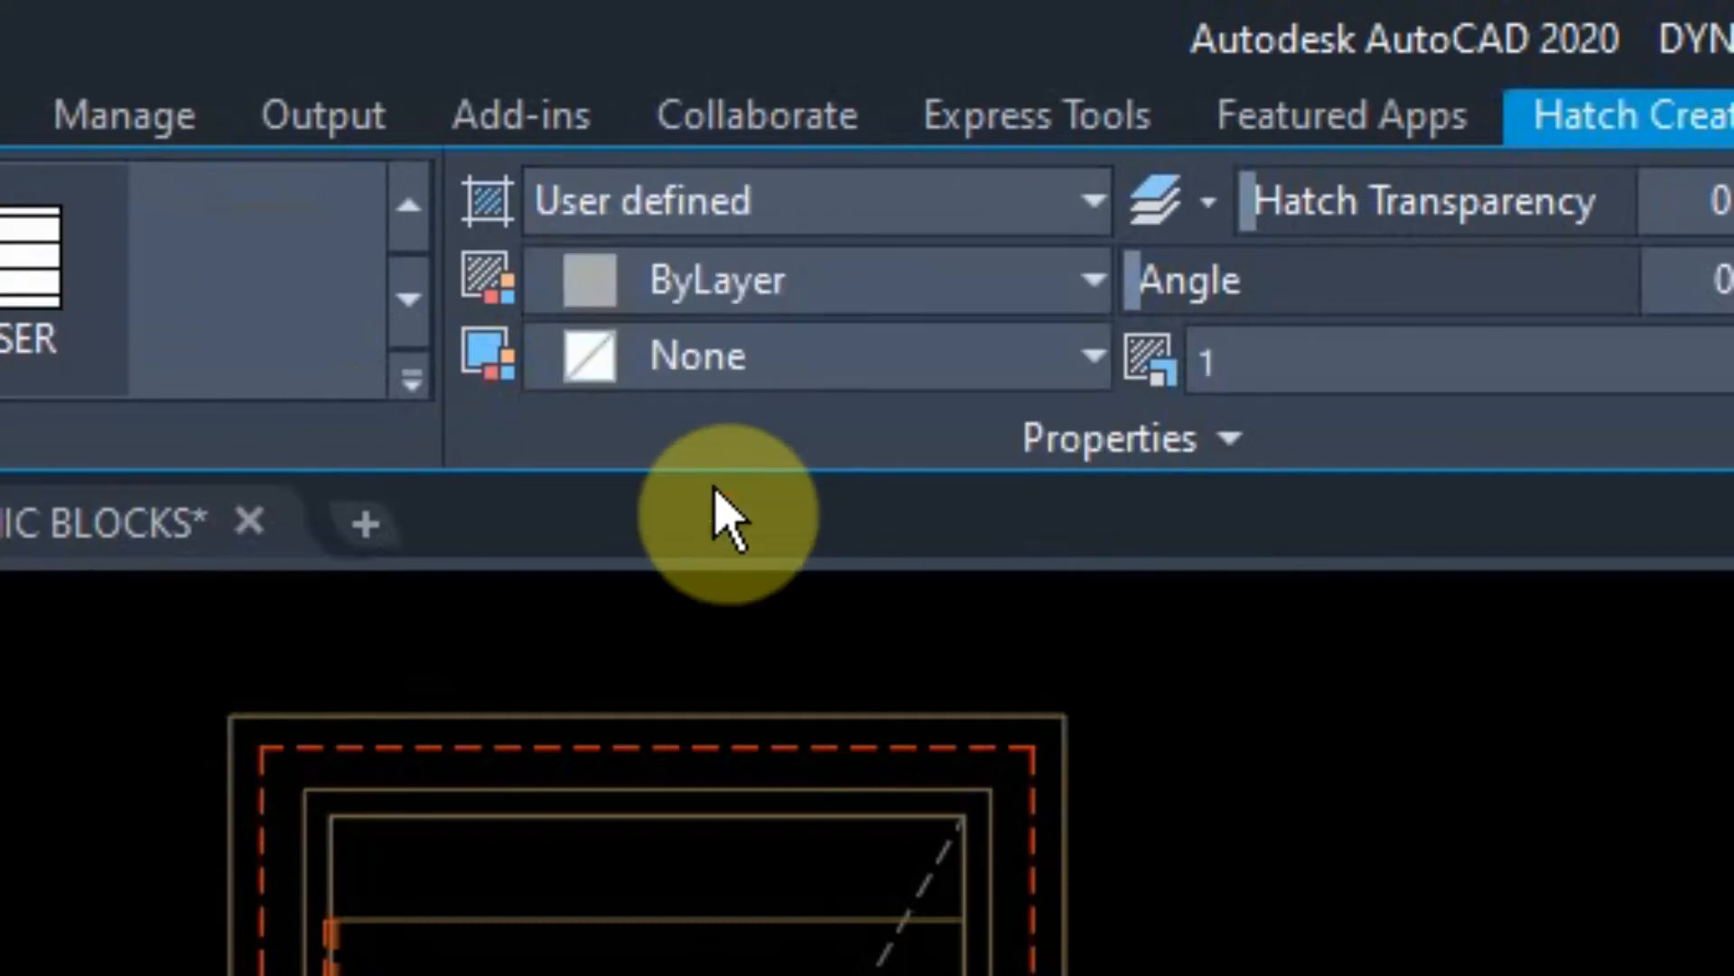
left_click(1297, 372)
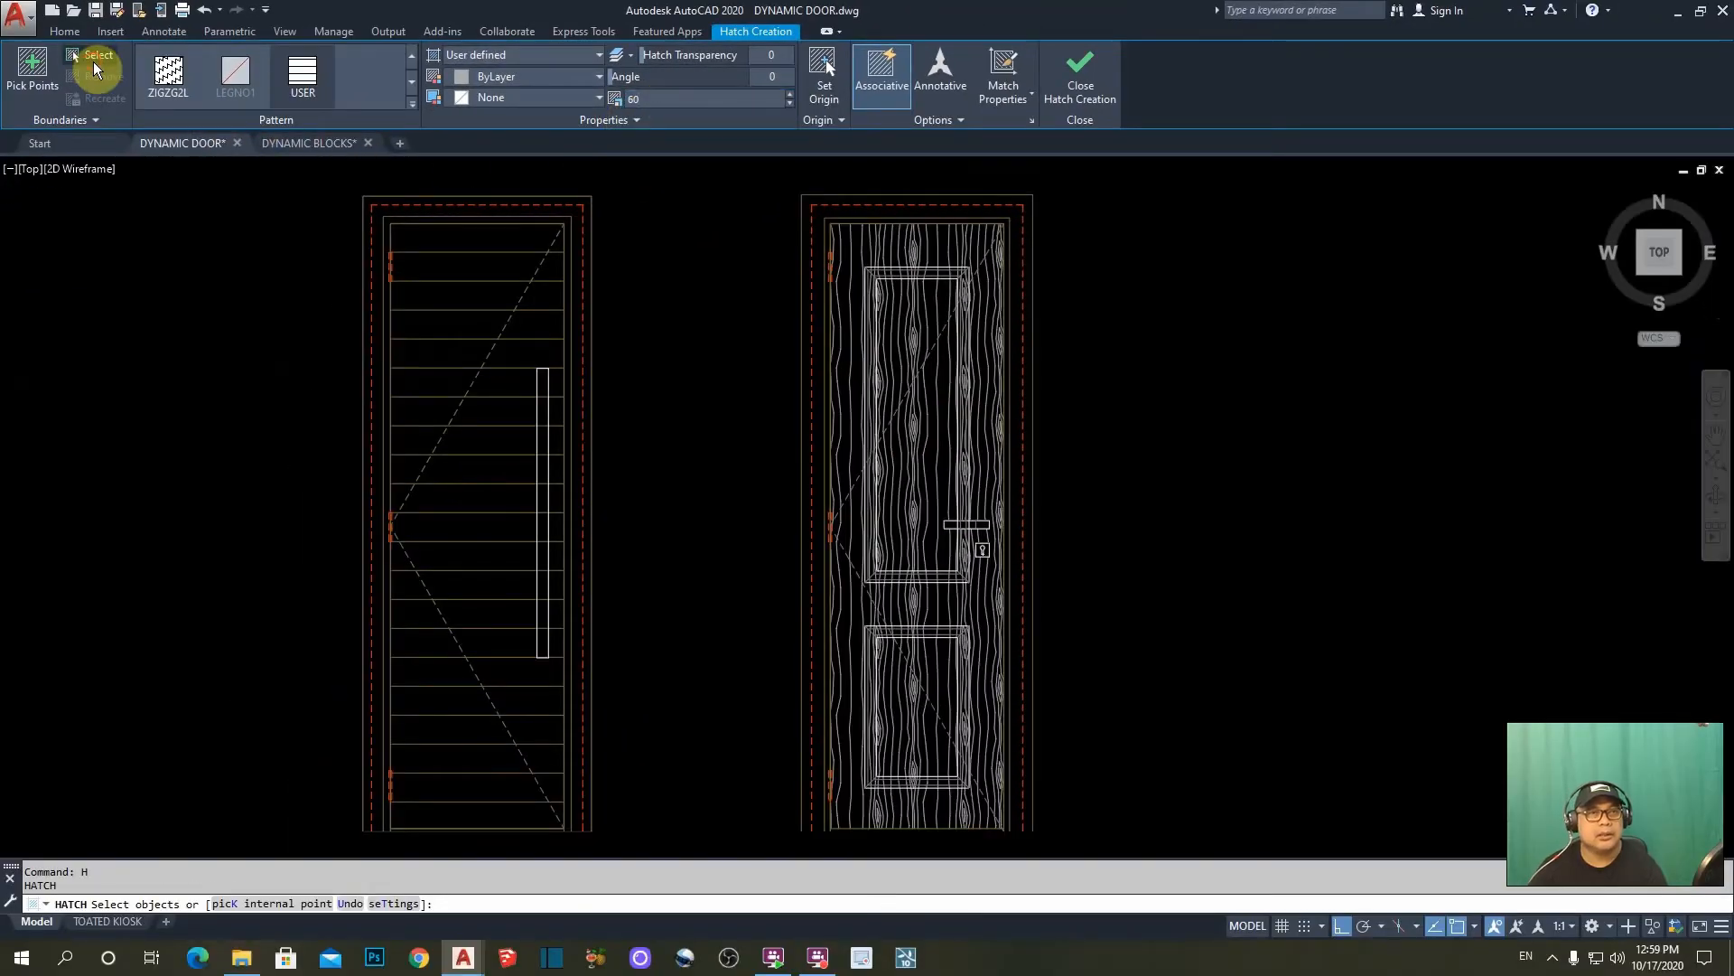
scroll(993, 835, "up", 4)
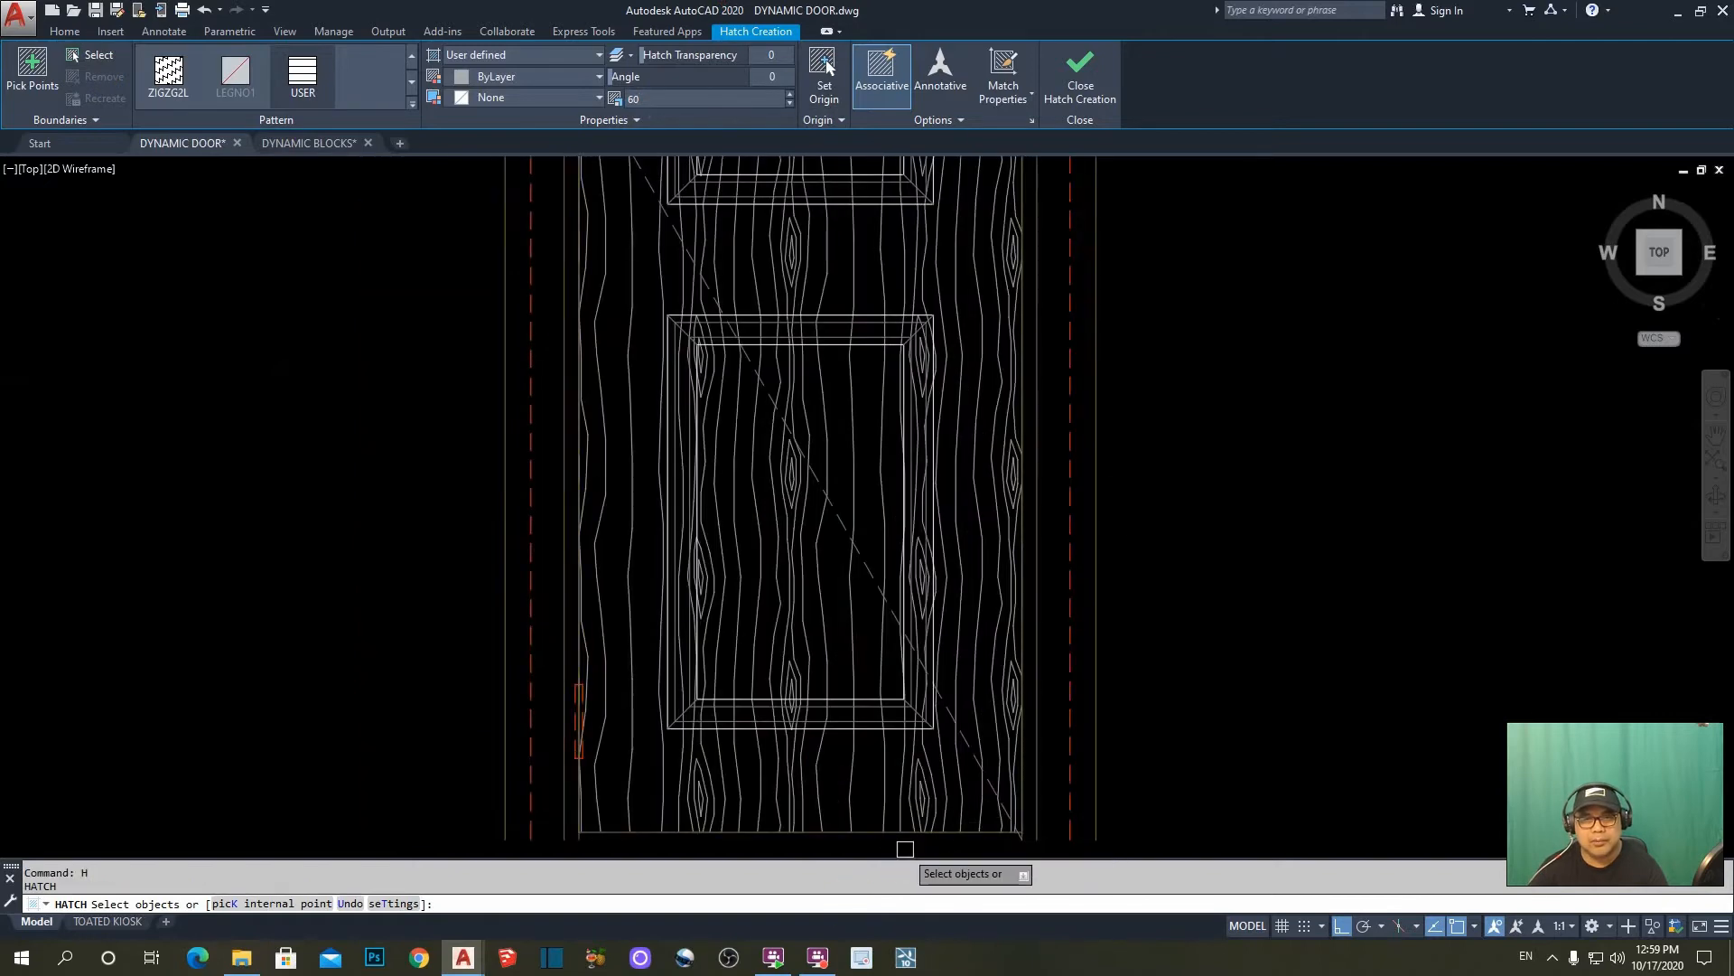
left_click(869, 832)
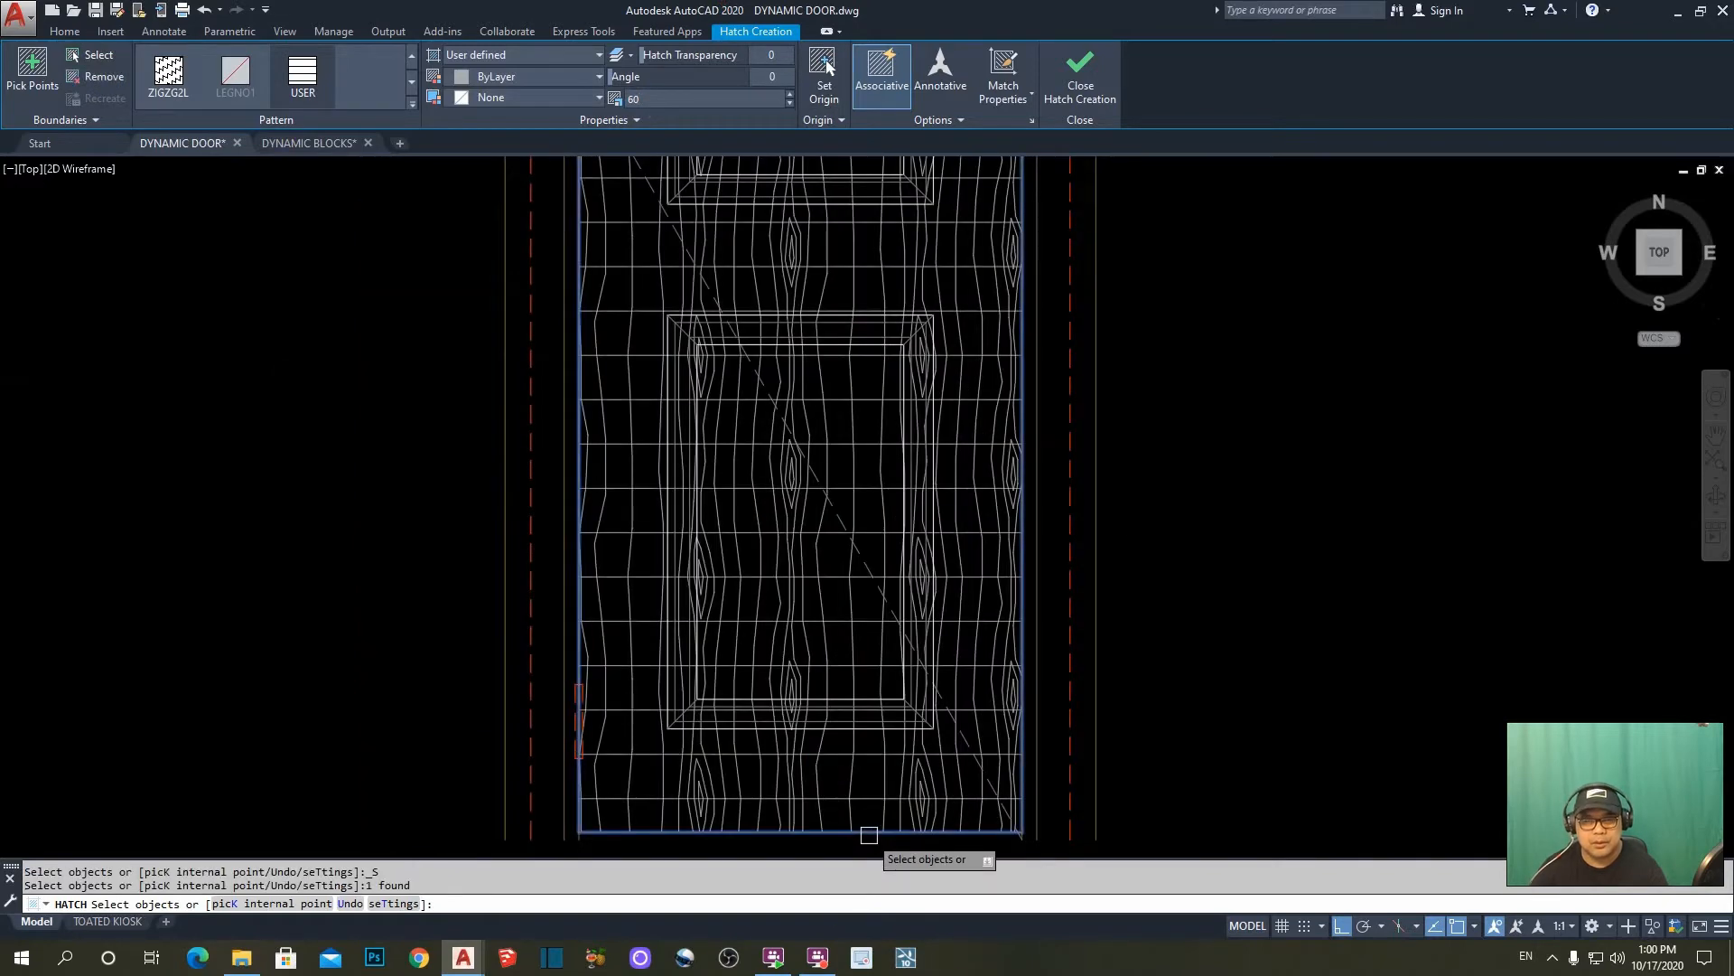
key("Return")
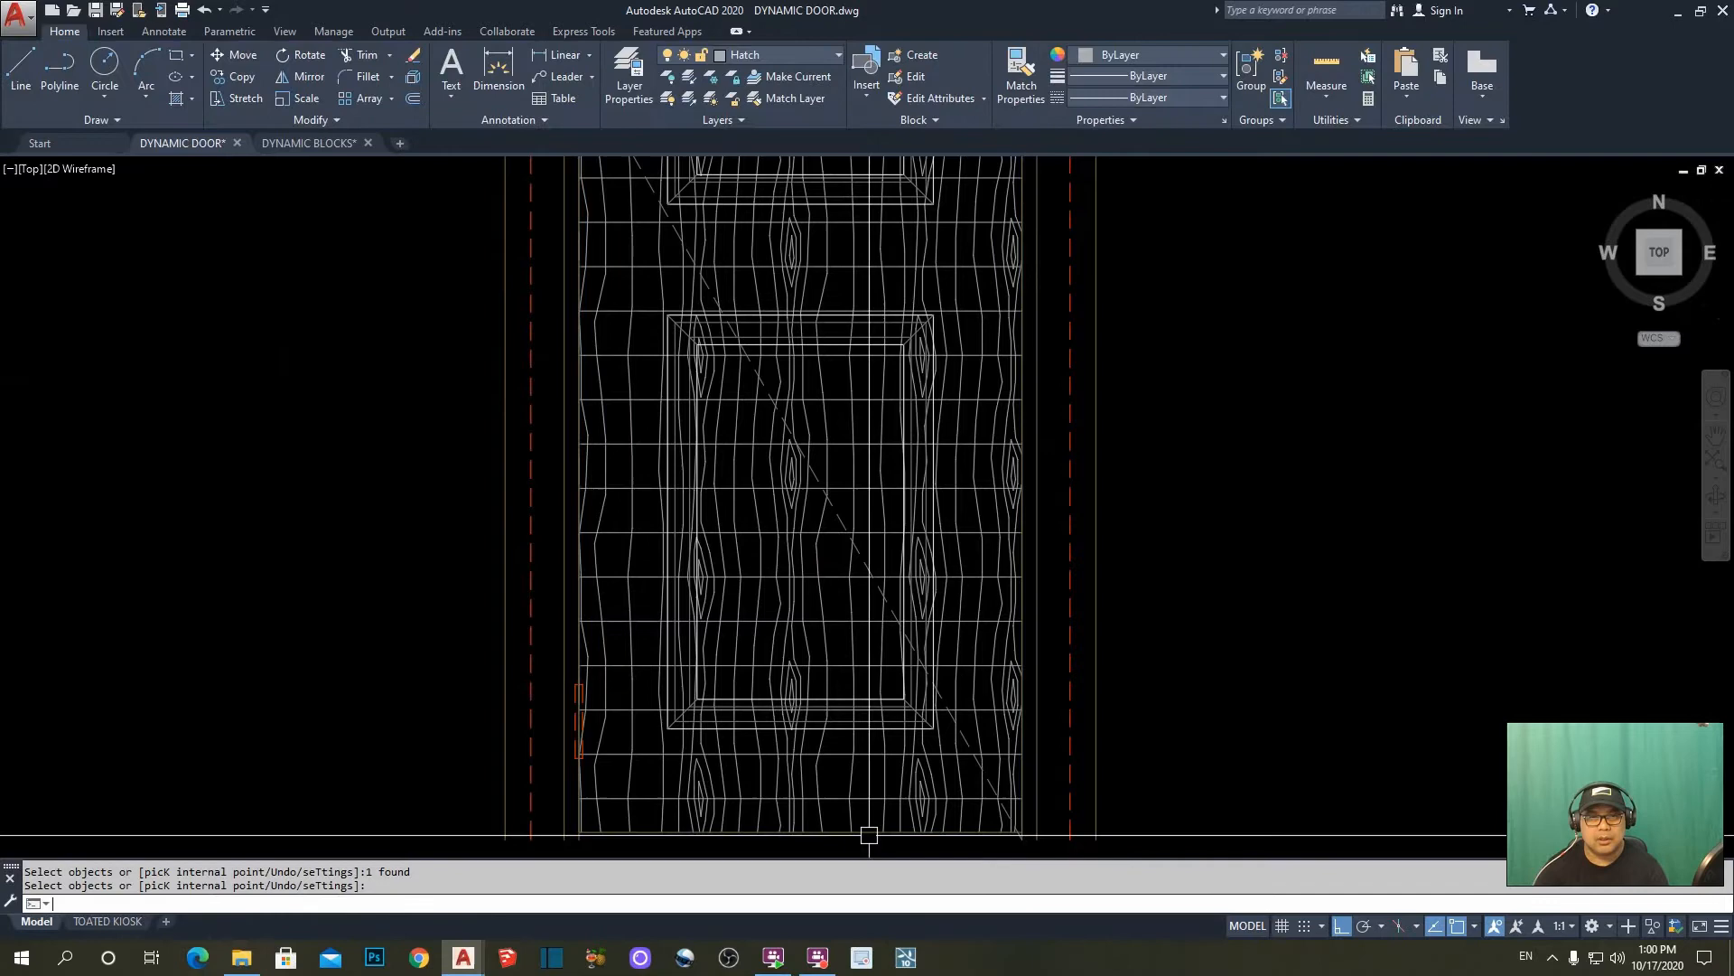
key("Escape")
- Assign the horizontal line hatch on the new door panel to the Wood-Work-Proj layer
scroll(647, 411, "up", 3)
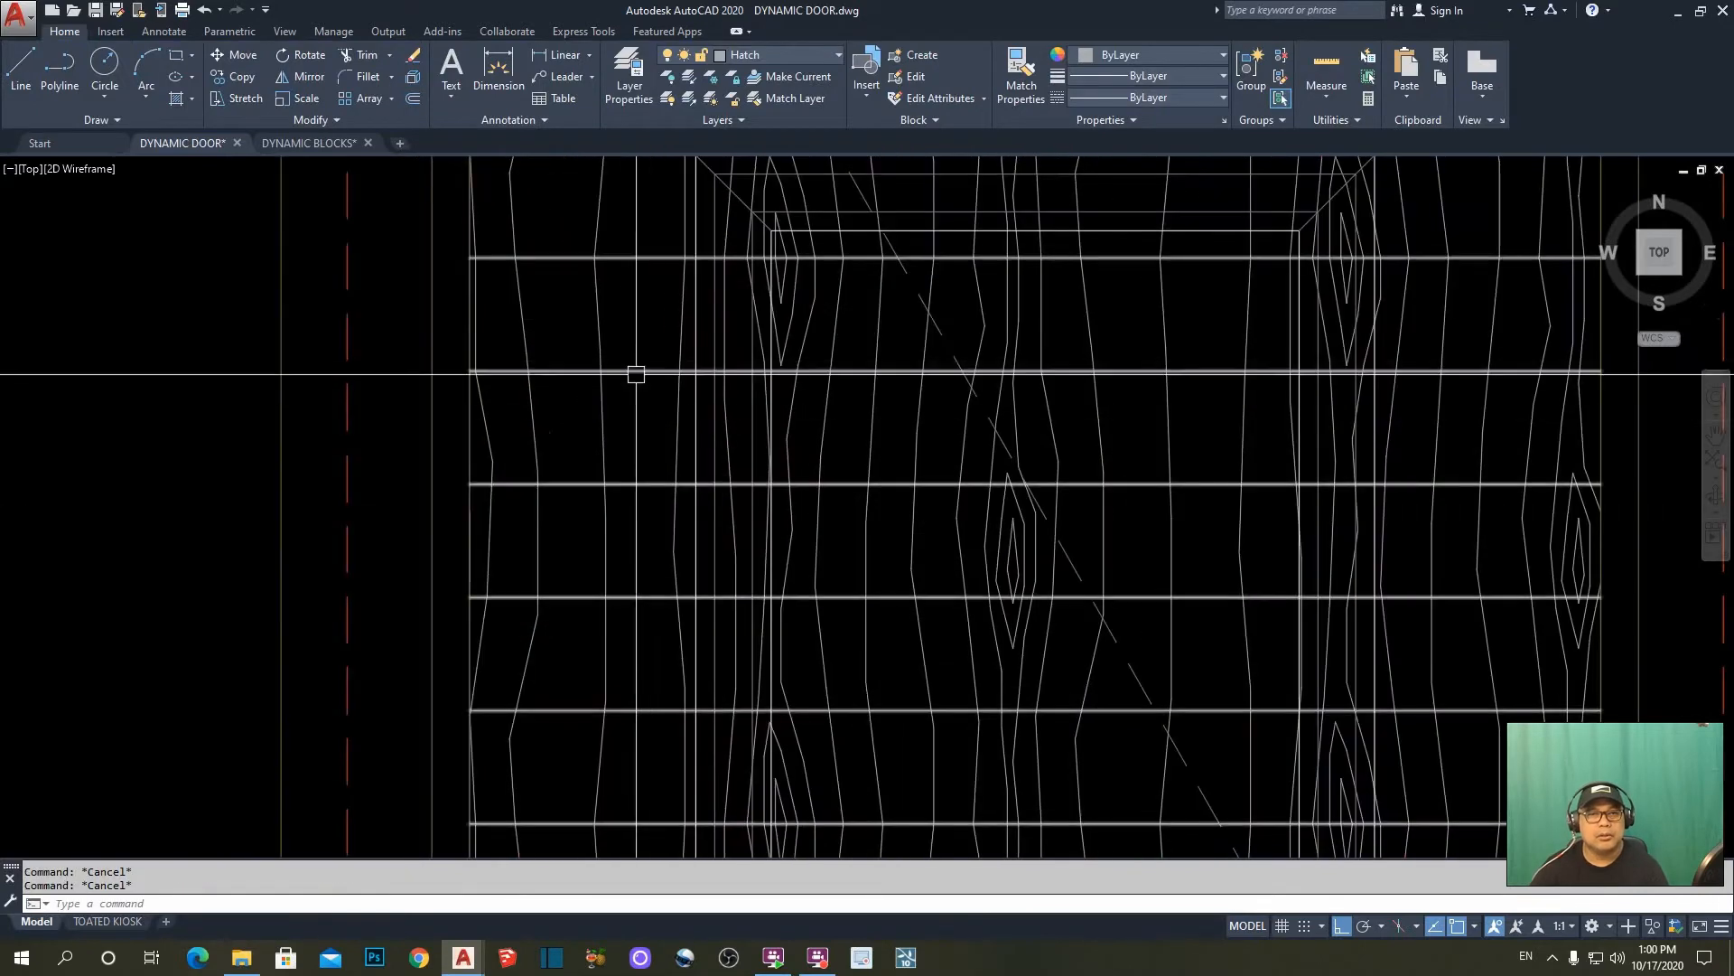
left_click(632, 371)
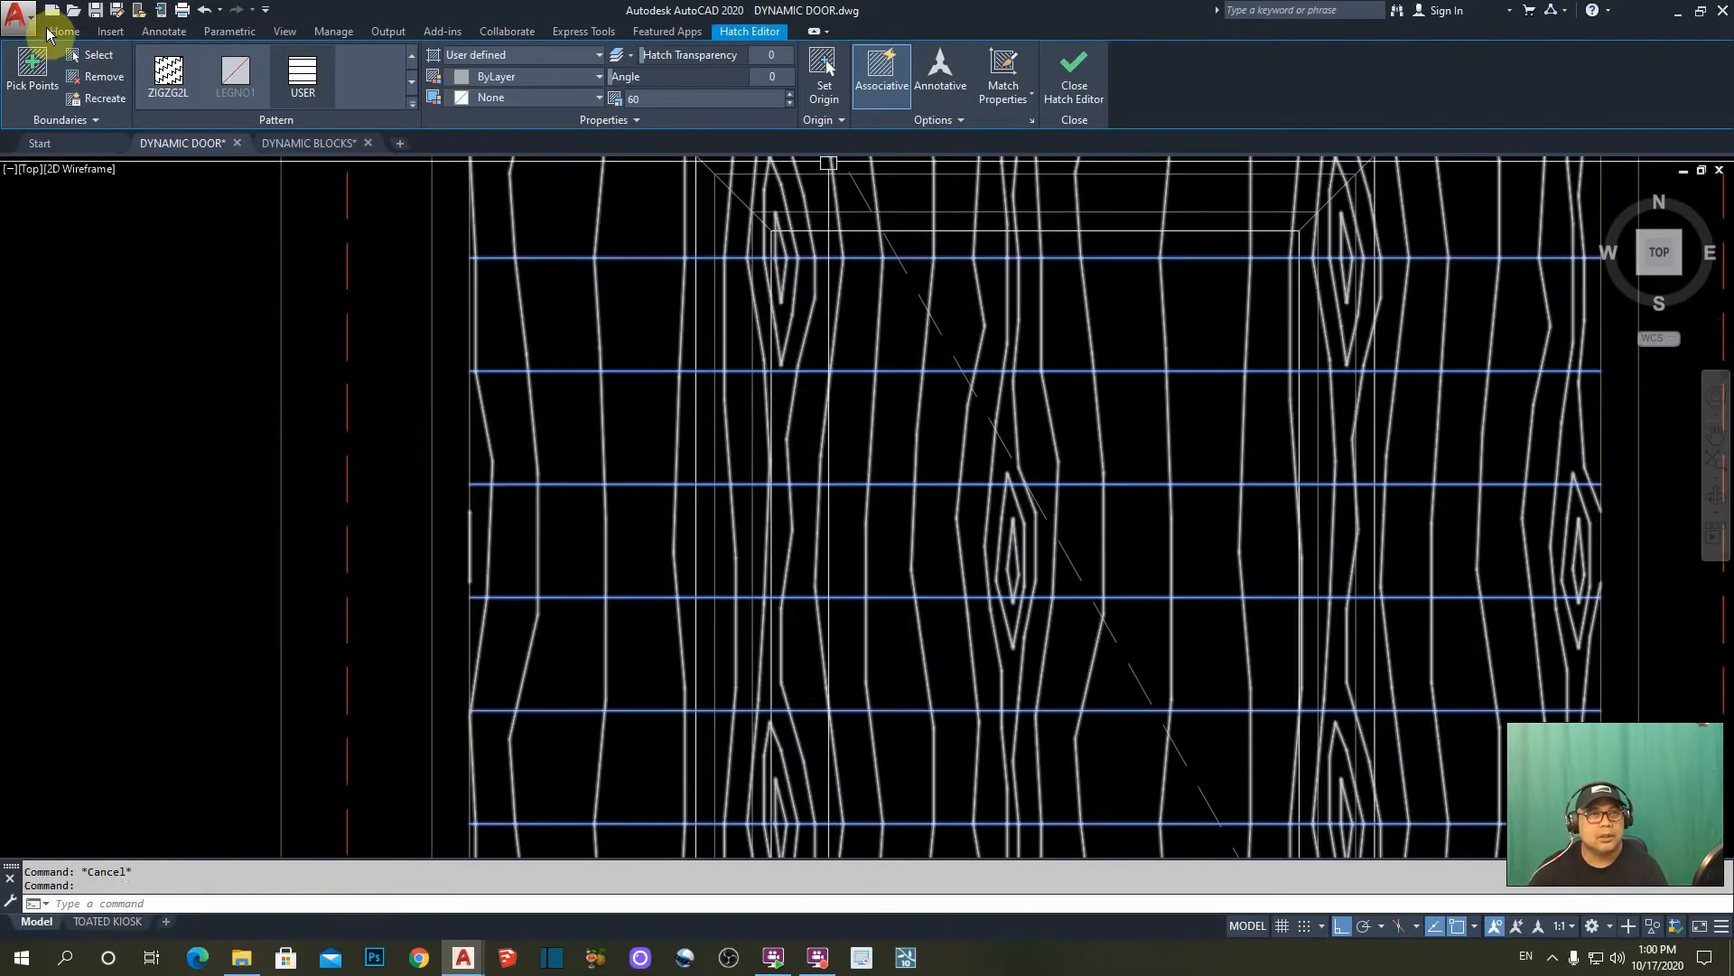
left_click(54, 34)
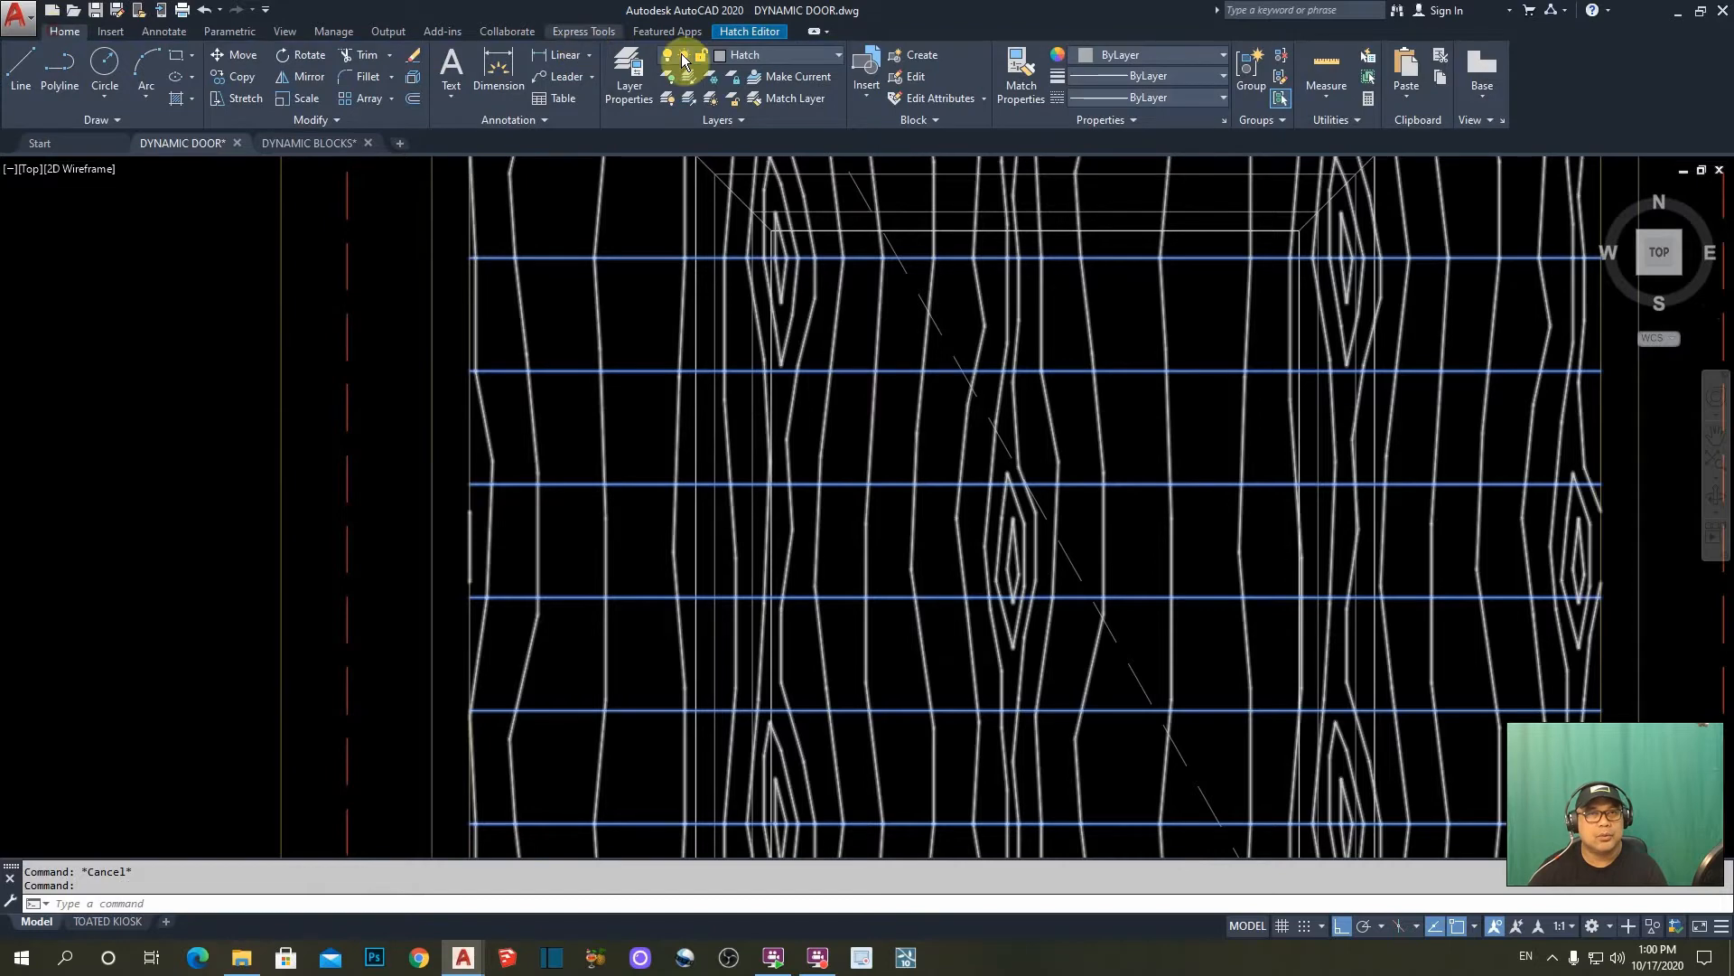
left_click(767, 52)
left_click(803, 295)
key("Escape")
scroll(955, 485, "down", 4)
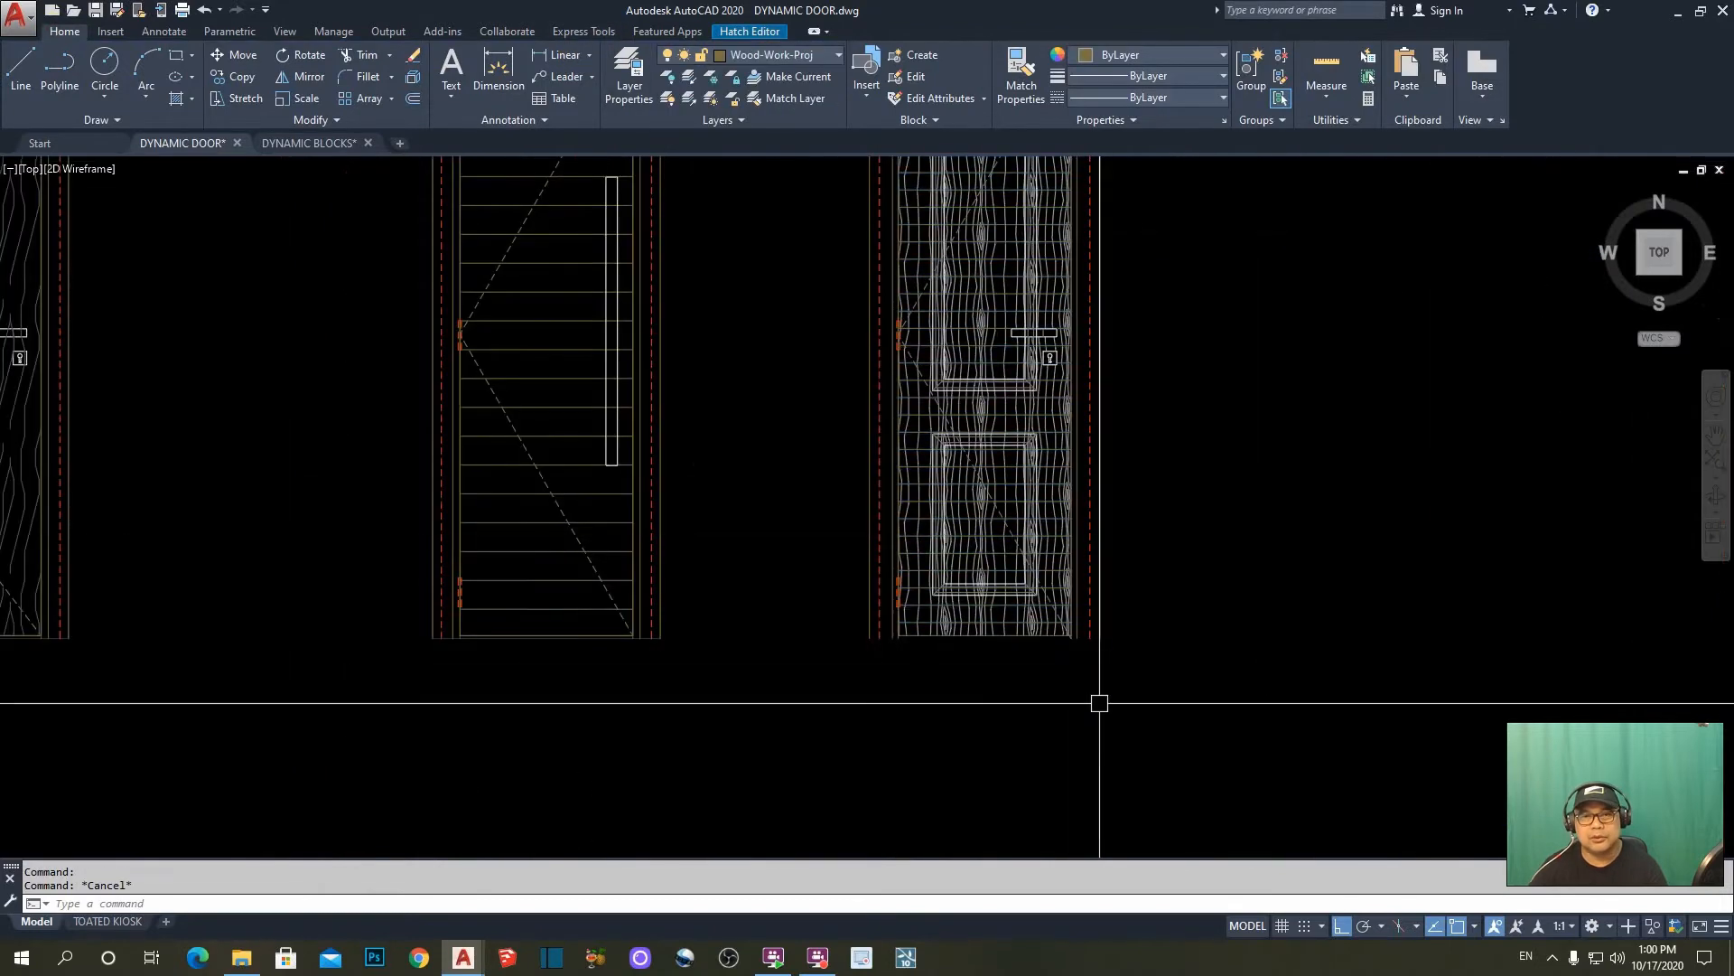
- Start a block definition named dynamic block-4 from all objects of the combined door elevation
scroll(1040, 542, "down", 5)
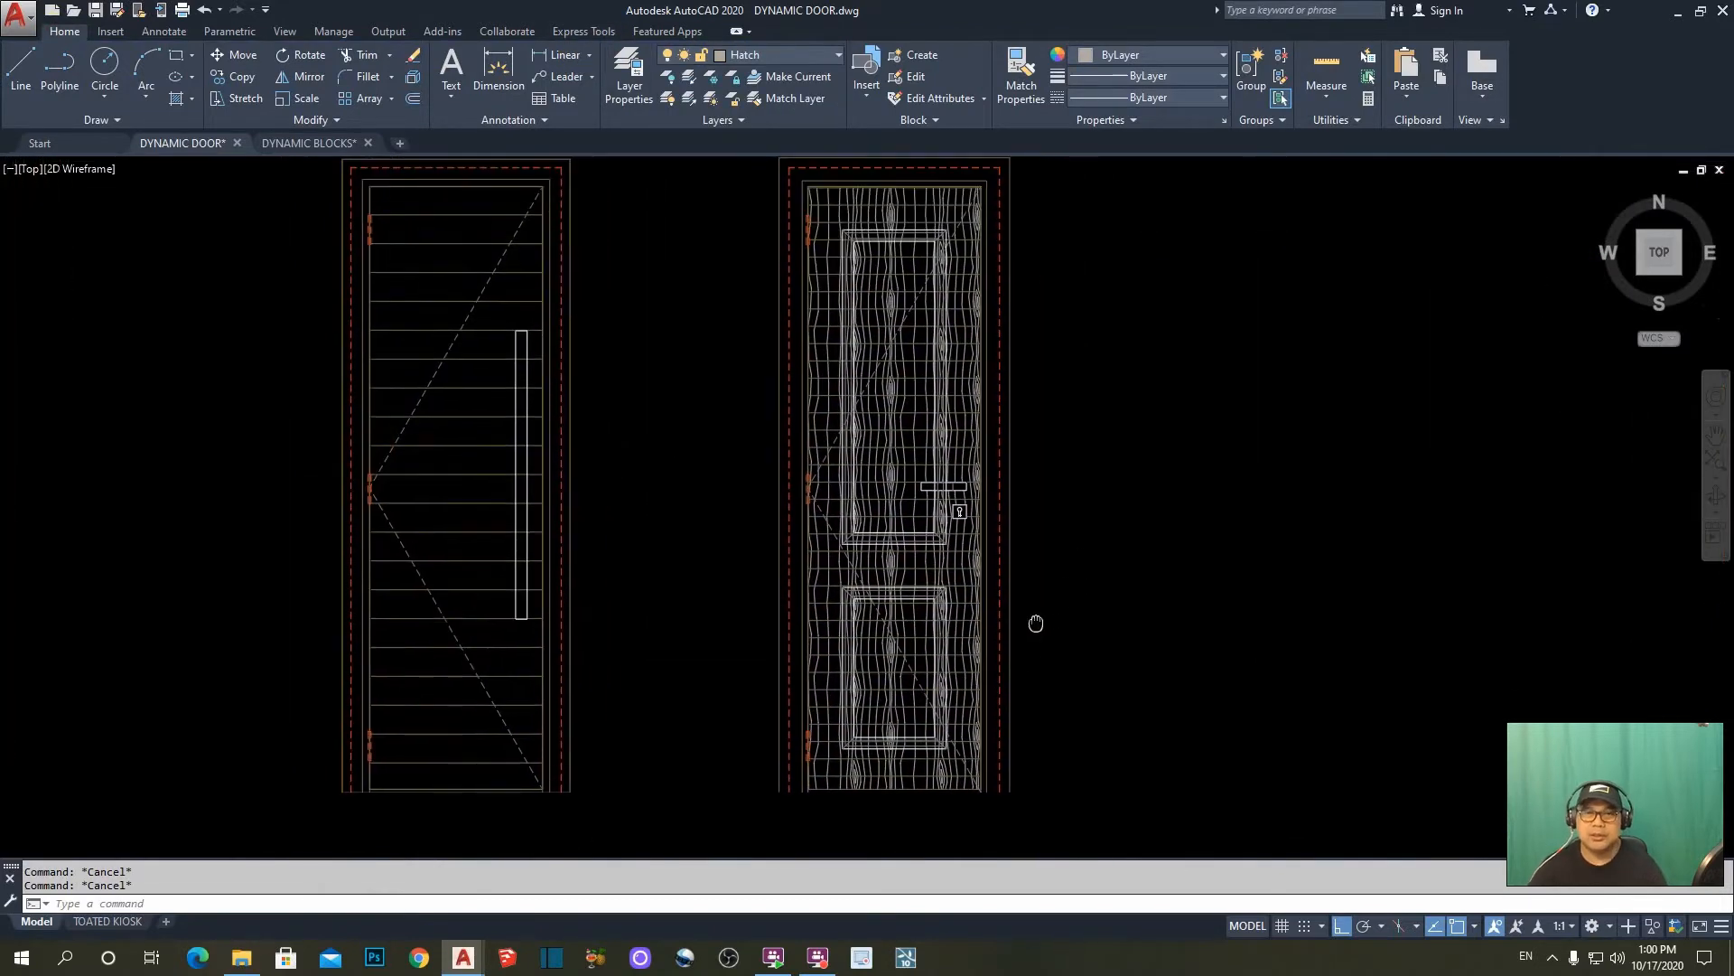
scroll(1093, 569, "up", 3)
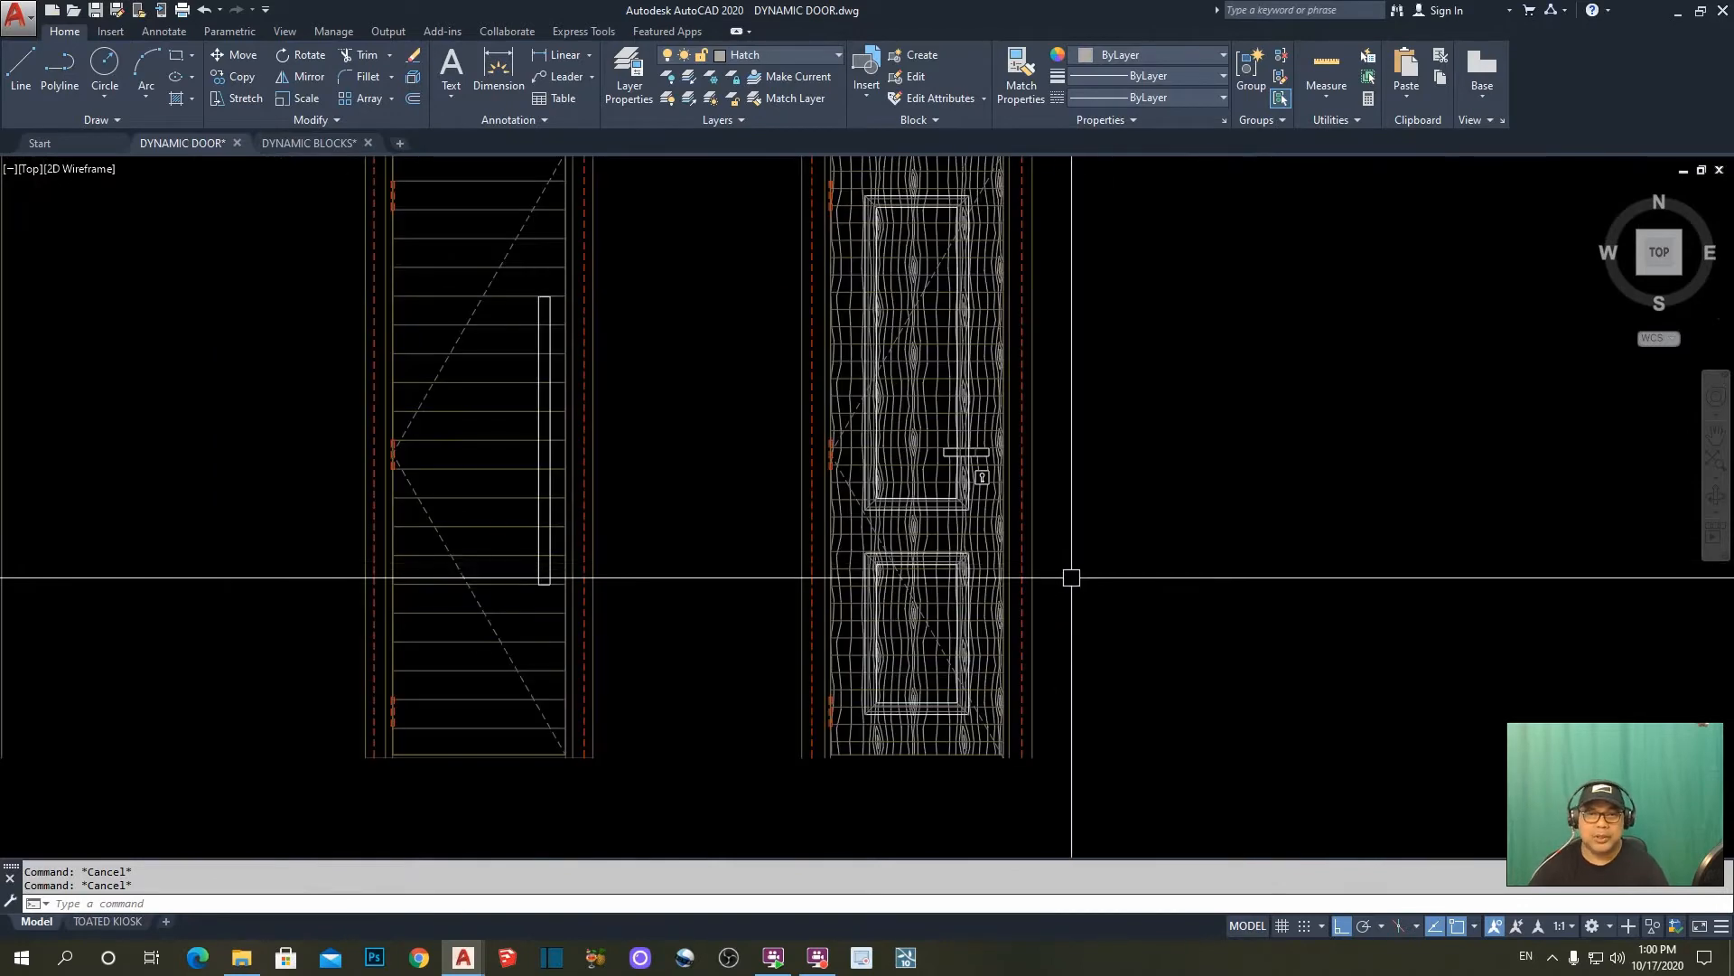
scroll(1112, 539, "down", 2)
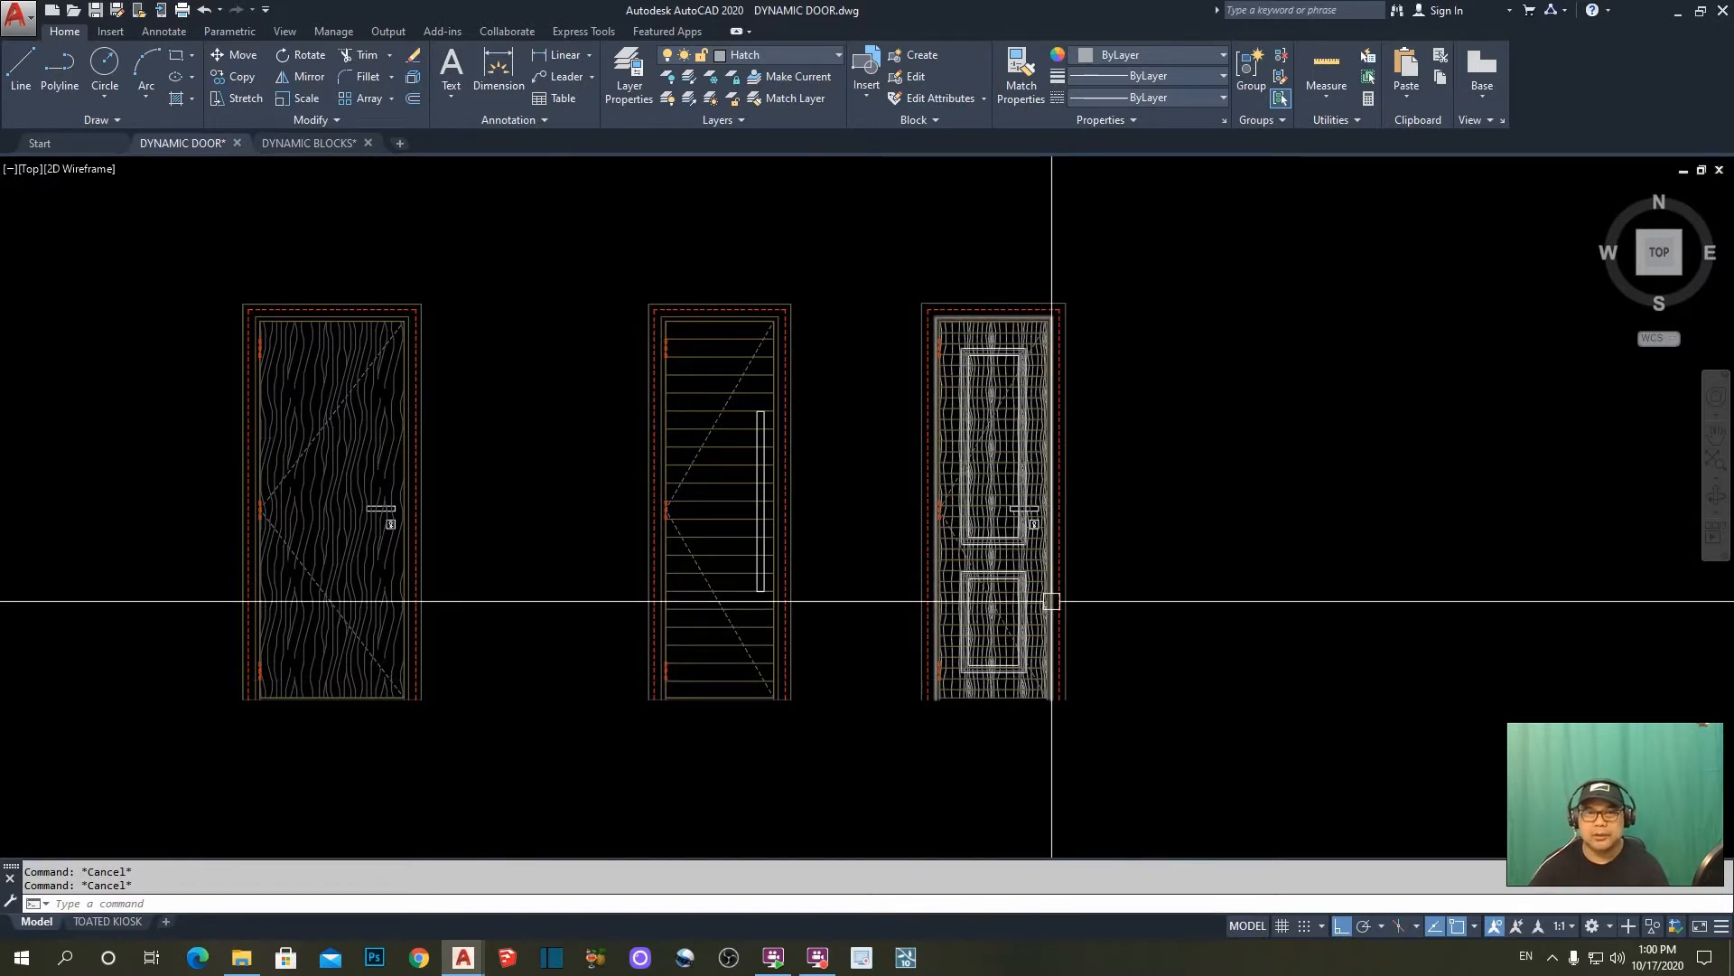
middle_click_drag(1054, 658, 1095, 639)
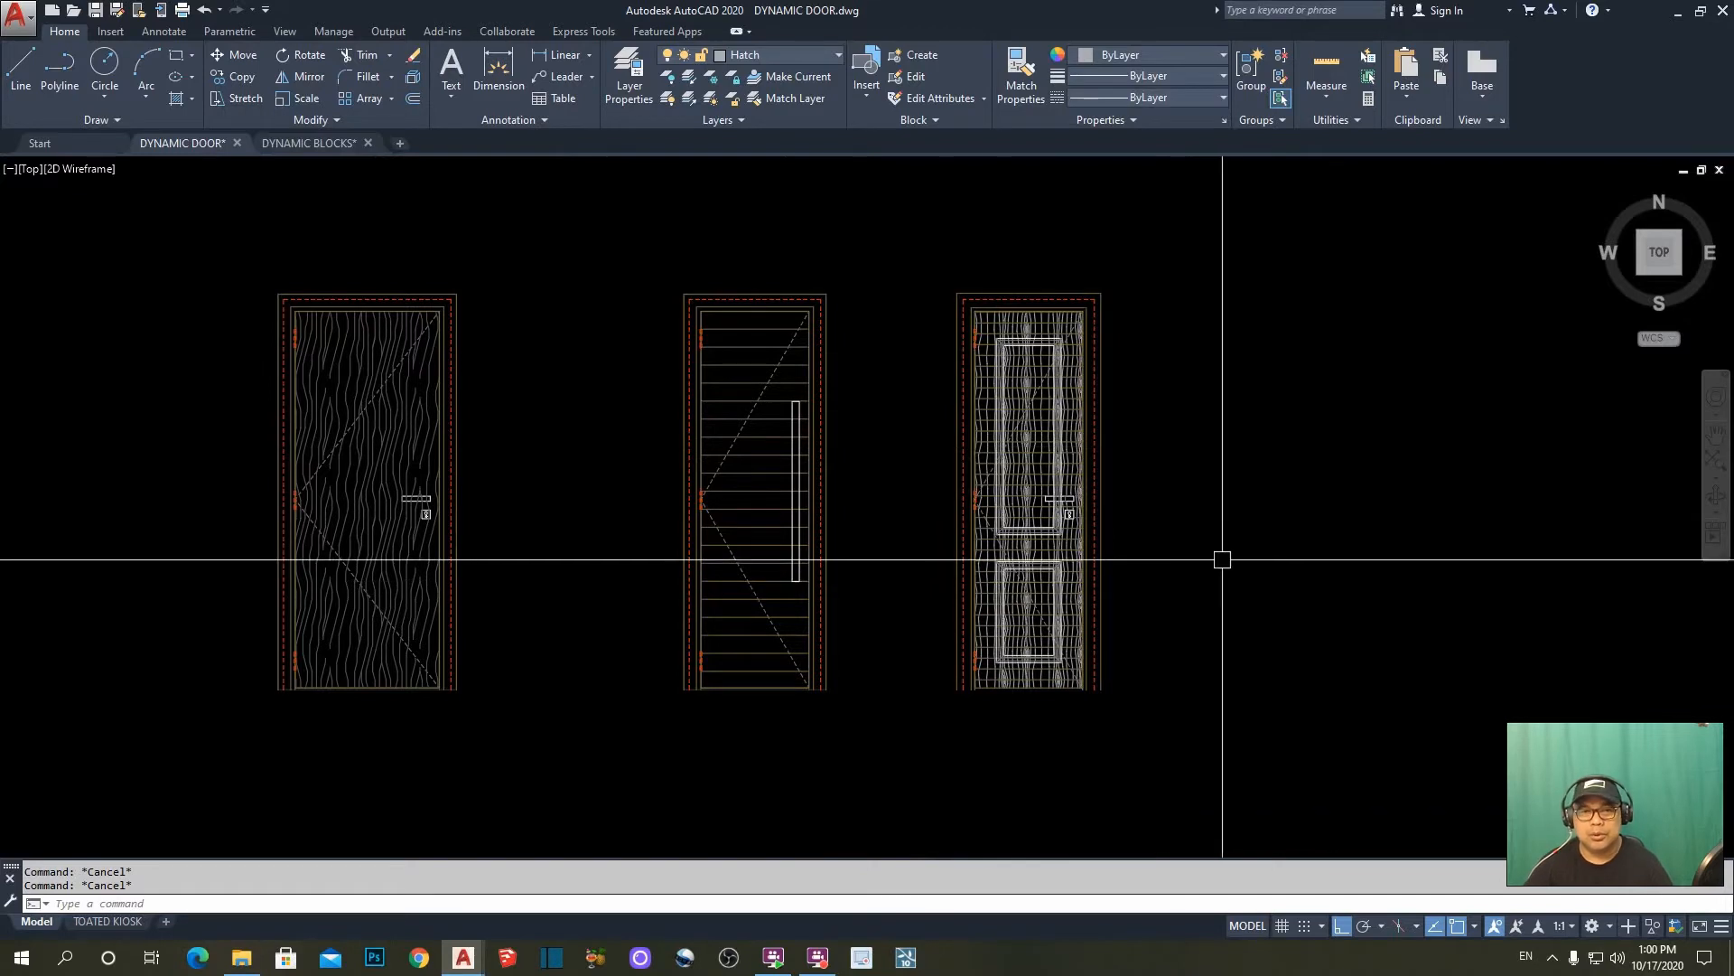
middle_click_drag(1179, 559, 1134, 563)
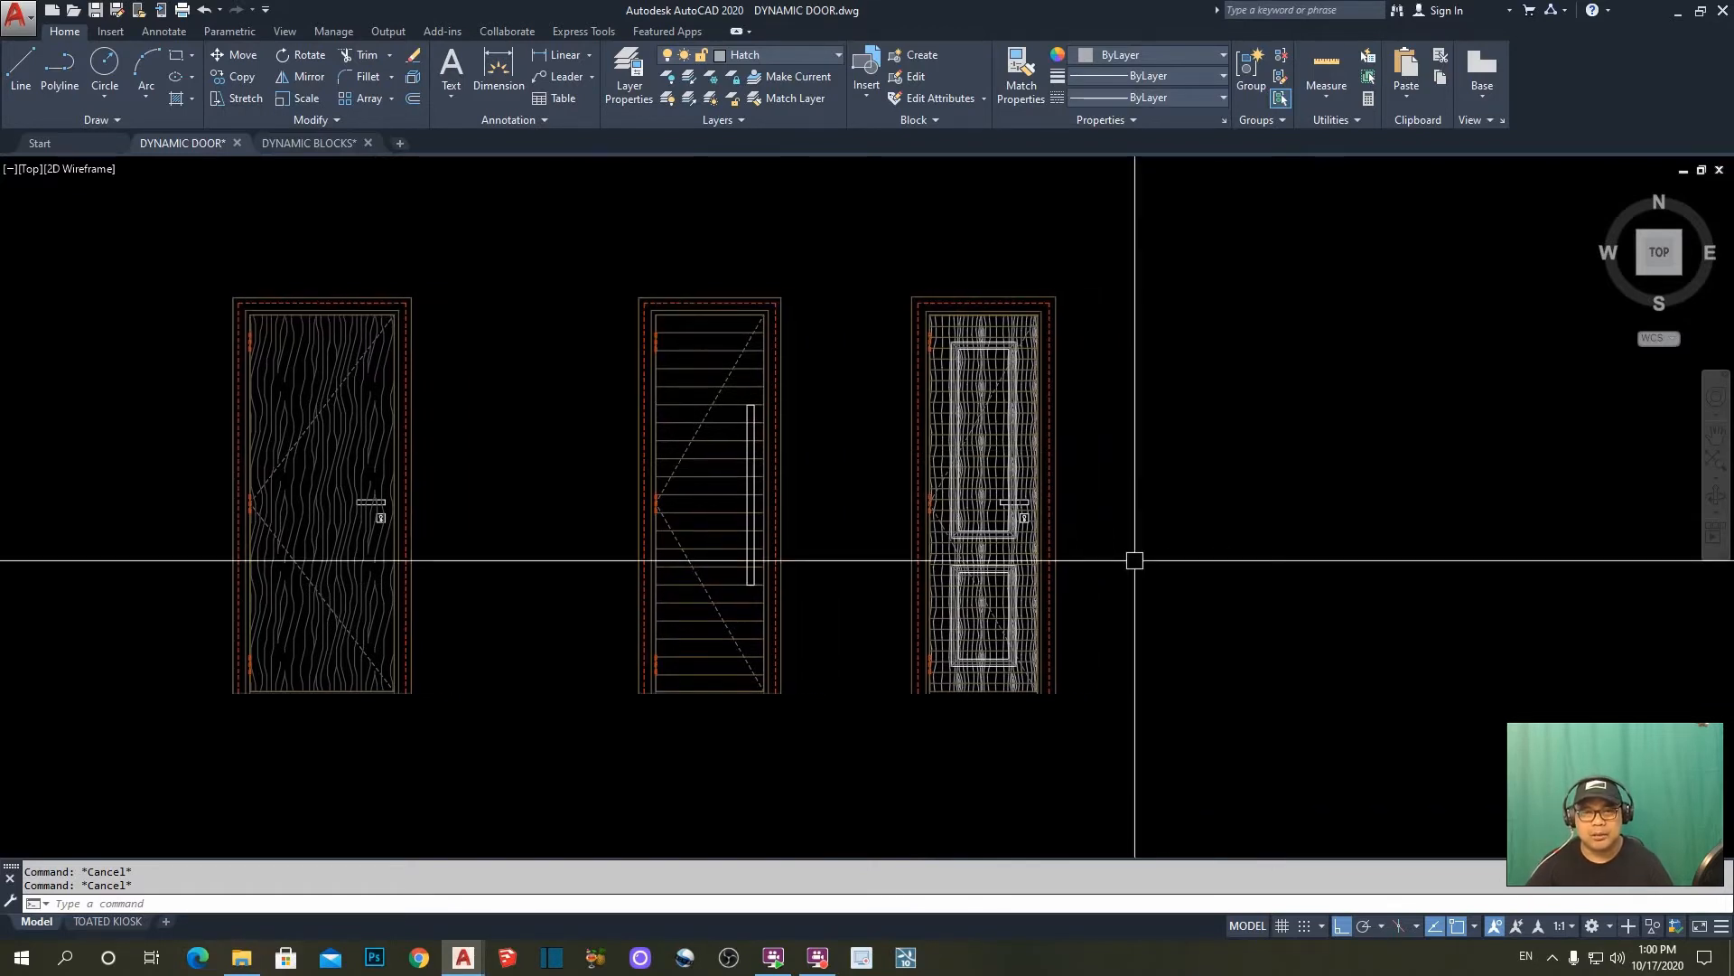
left_click(878, 257)
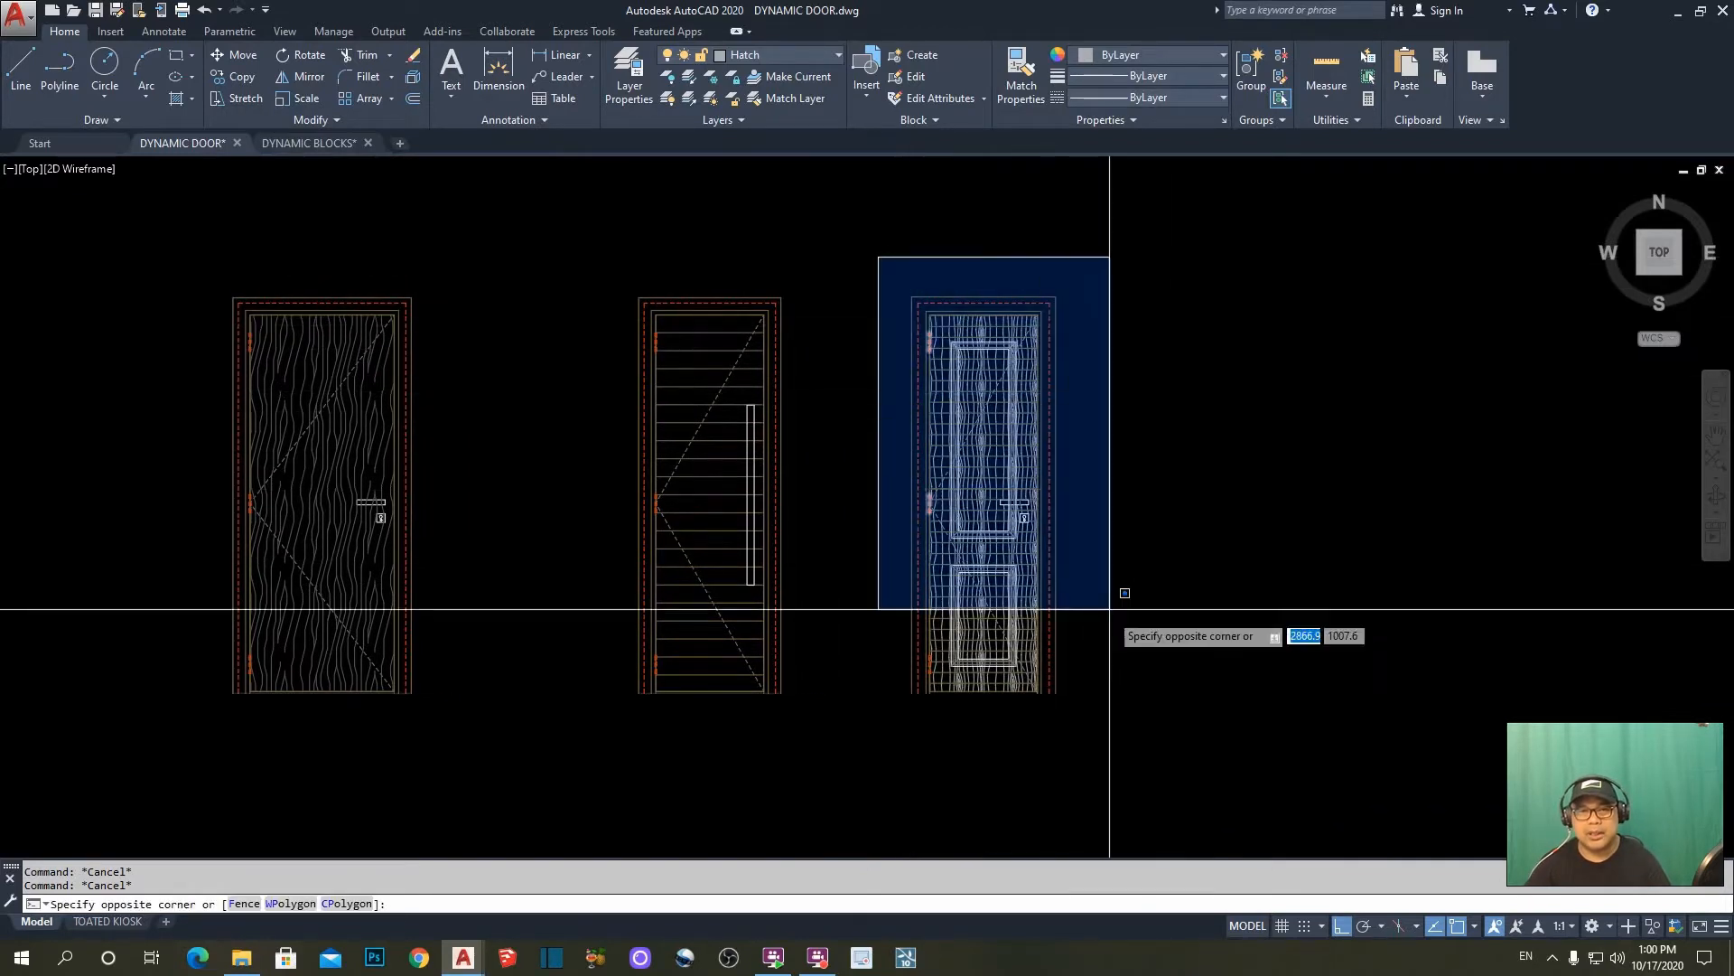
left_click(1138, 742)
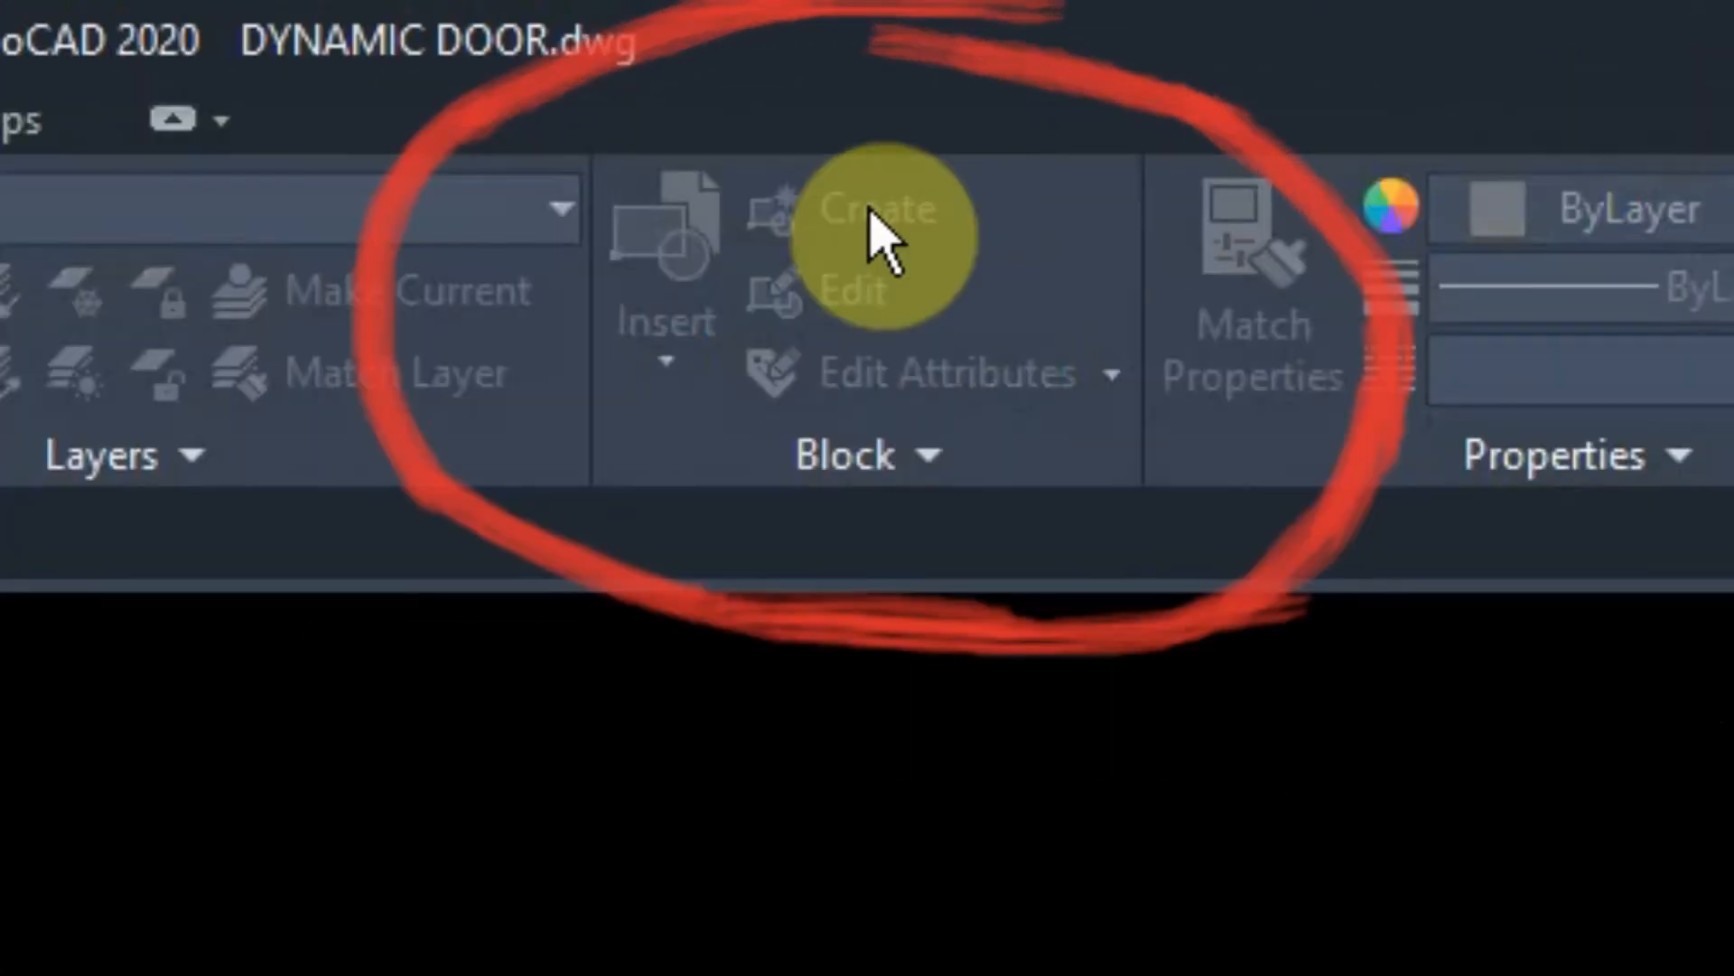
left_click(872, 216)
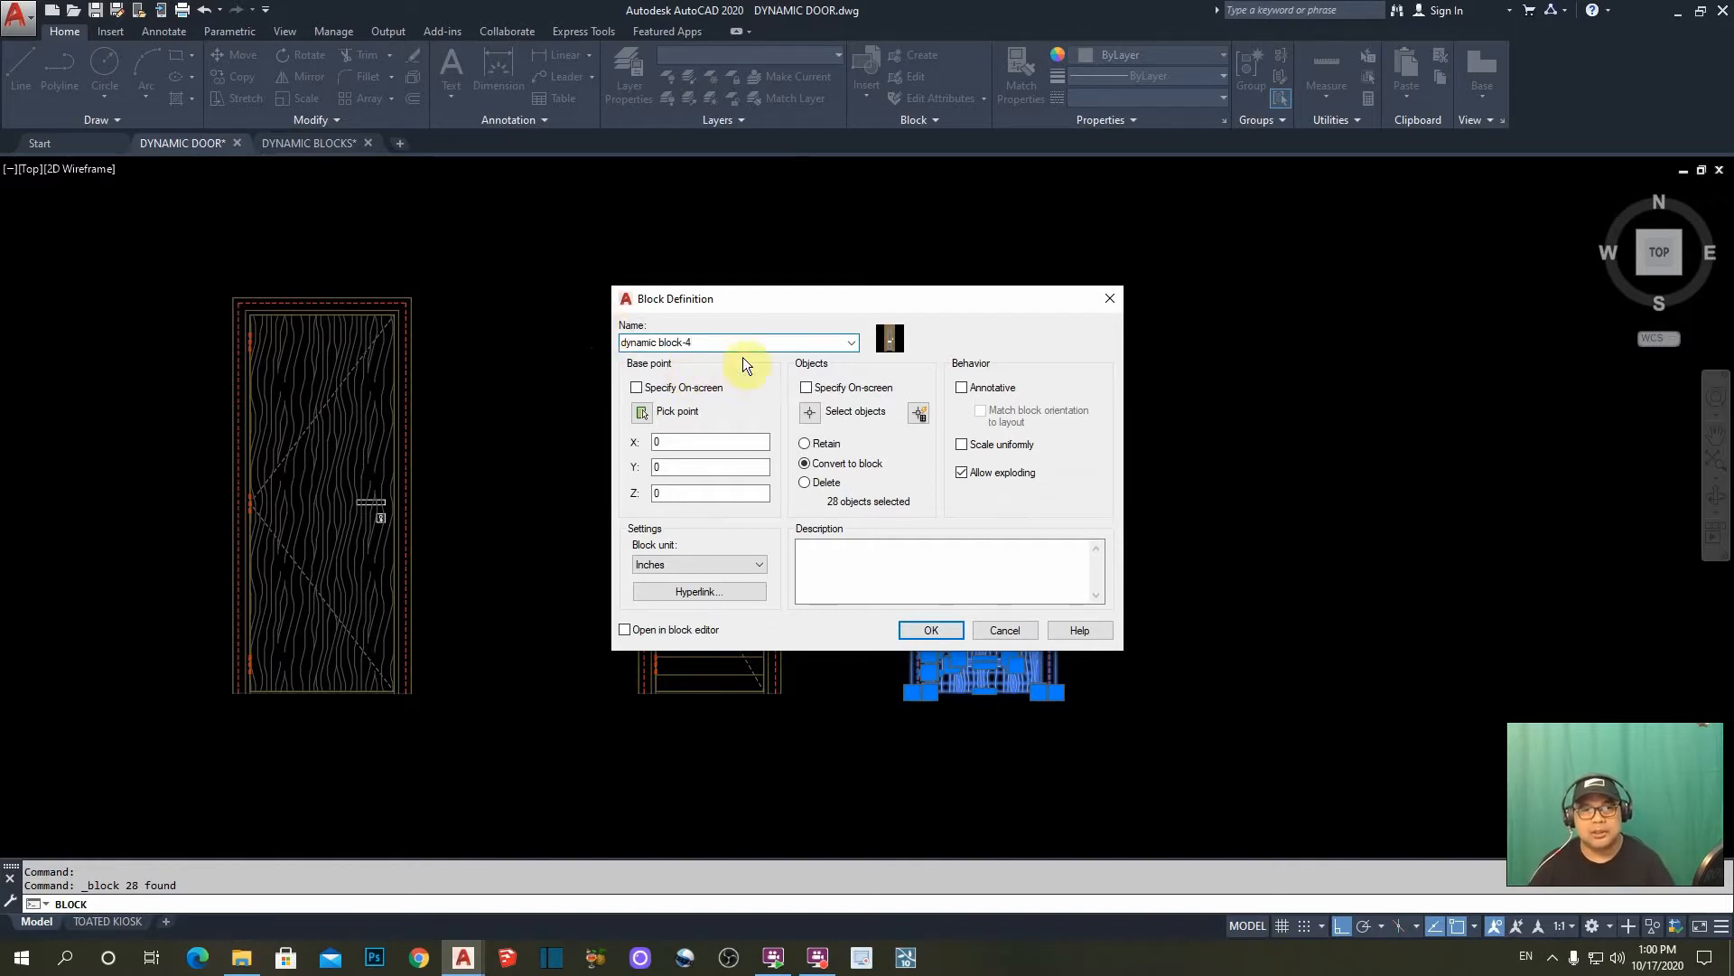
- Set the block's base point at the lower-left corner of the door opening and create the block
left_click(643, 413)
scroll(967, 727, "up", 8)
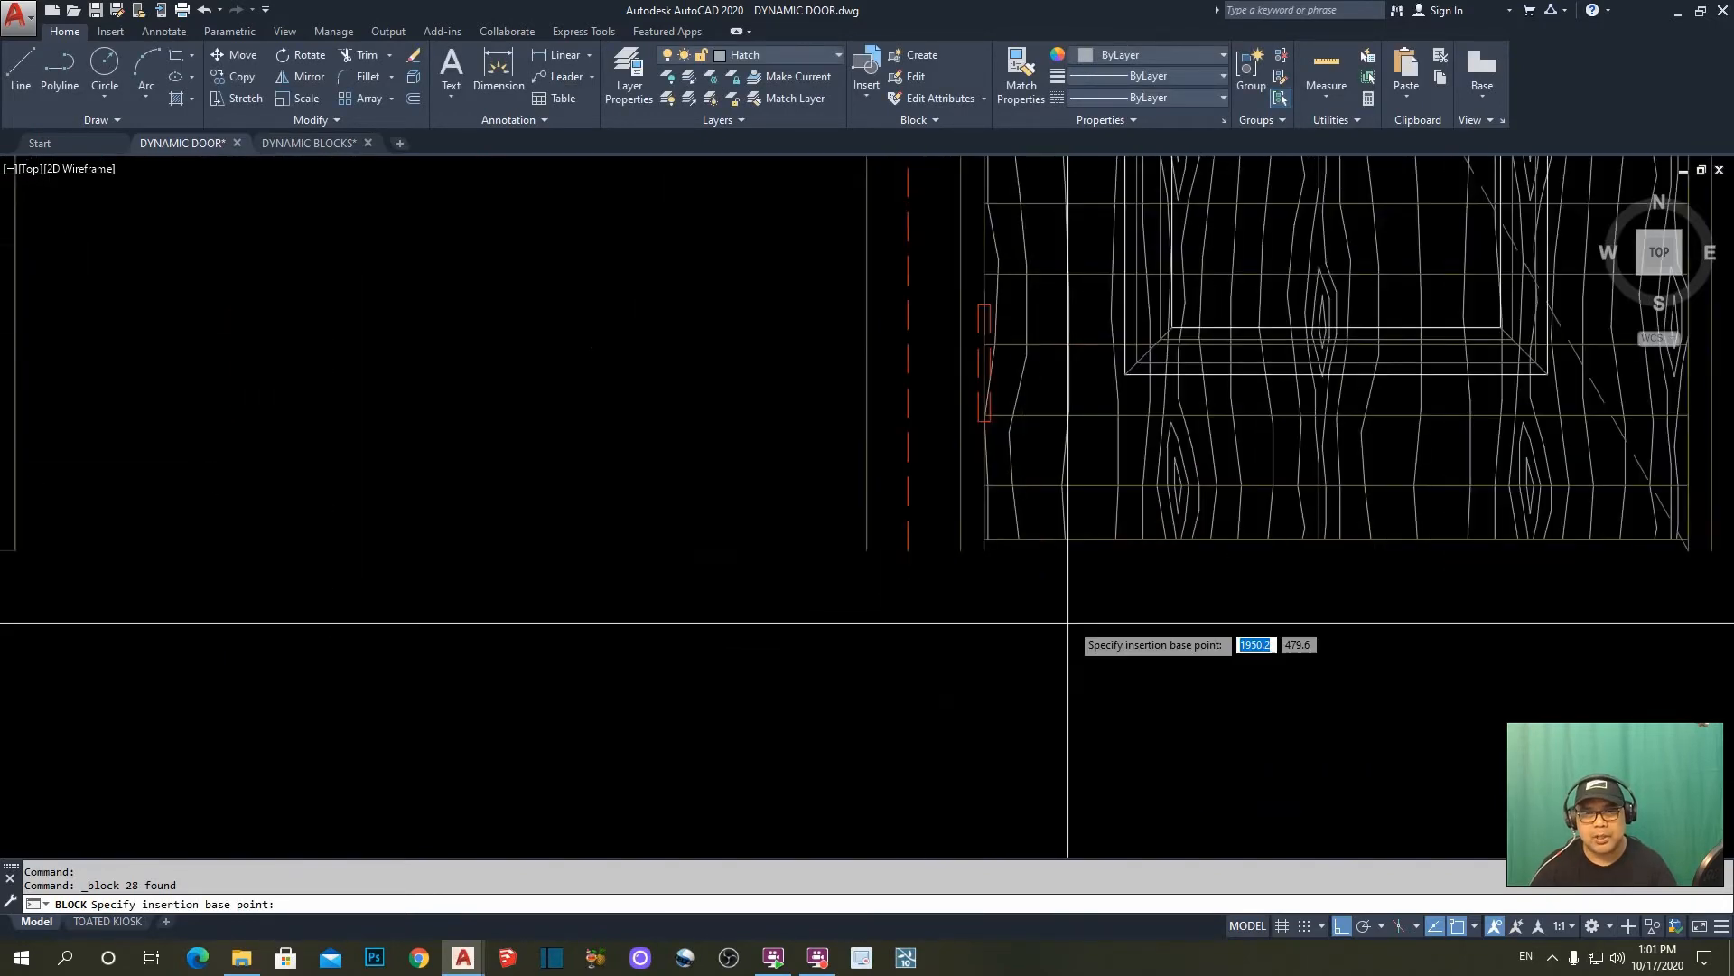
left_click(984, 550)
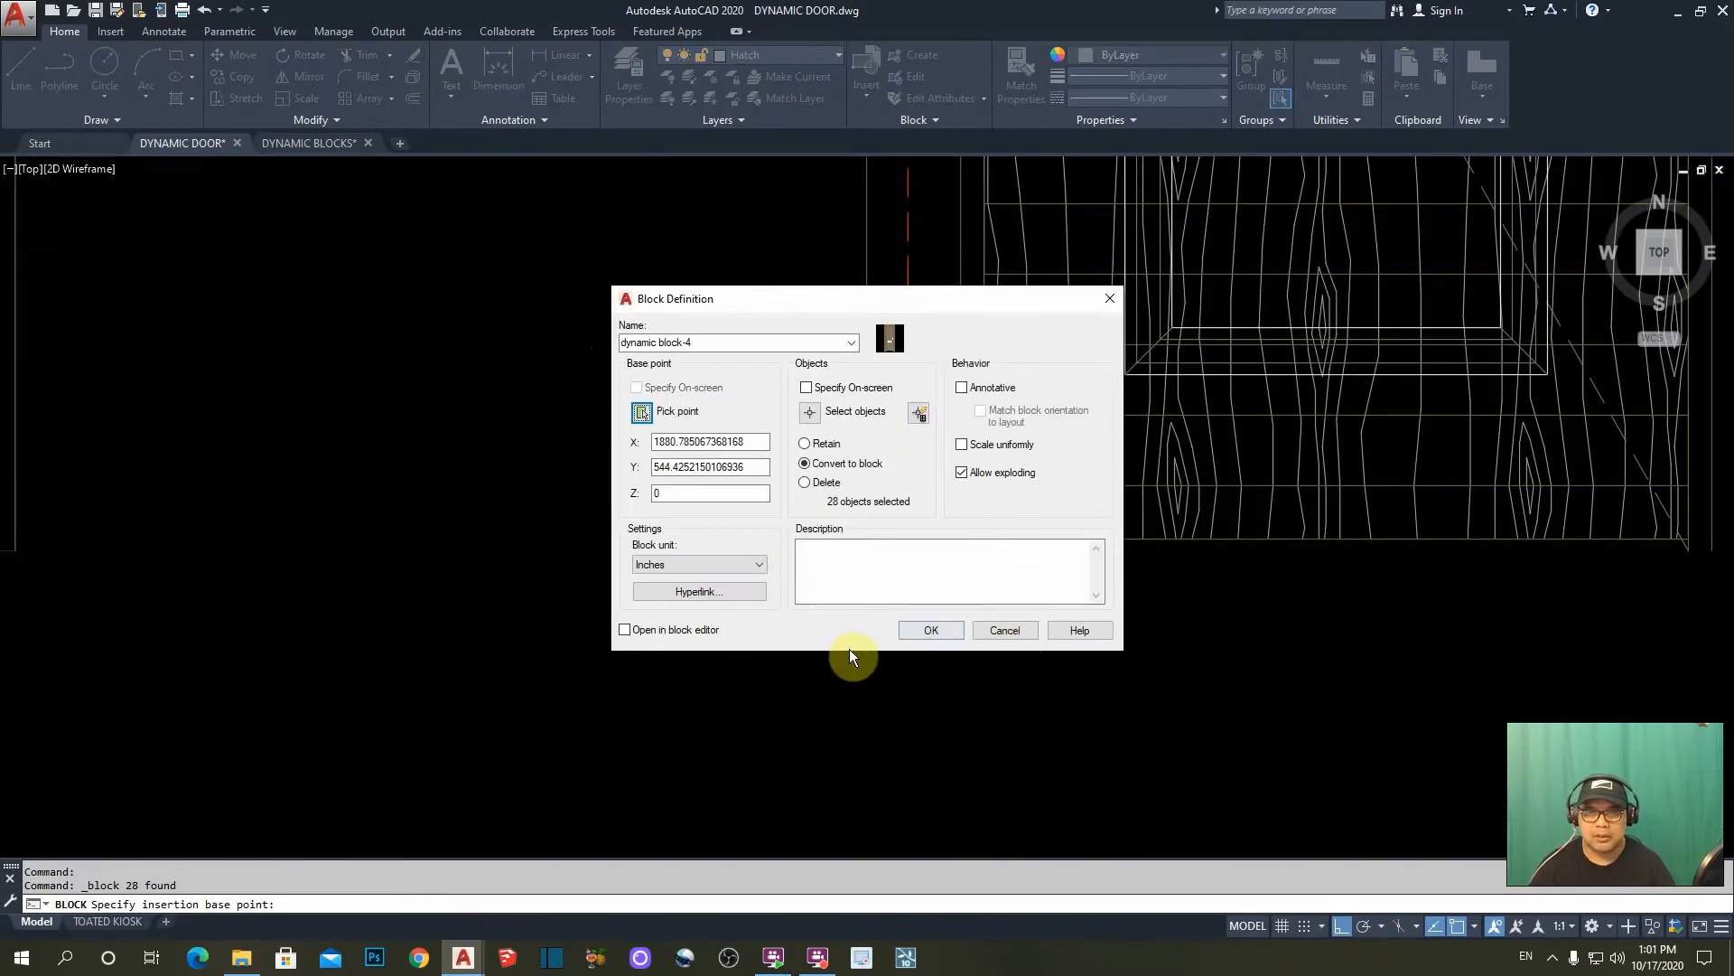
left_click(928, 630)
scroll(916, 626, "down", 5)
scroll(940, 553, "down", 3)
key("Escape")
- Check that the combined door selects as one single block, and clear the selection
scroll(891, 463, "up", 2)
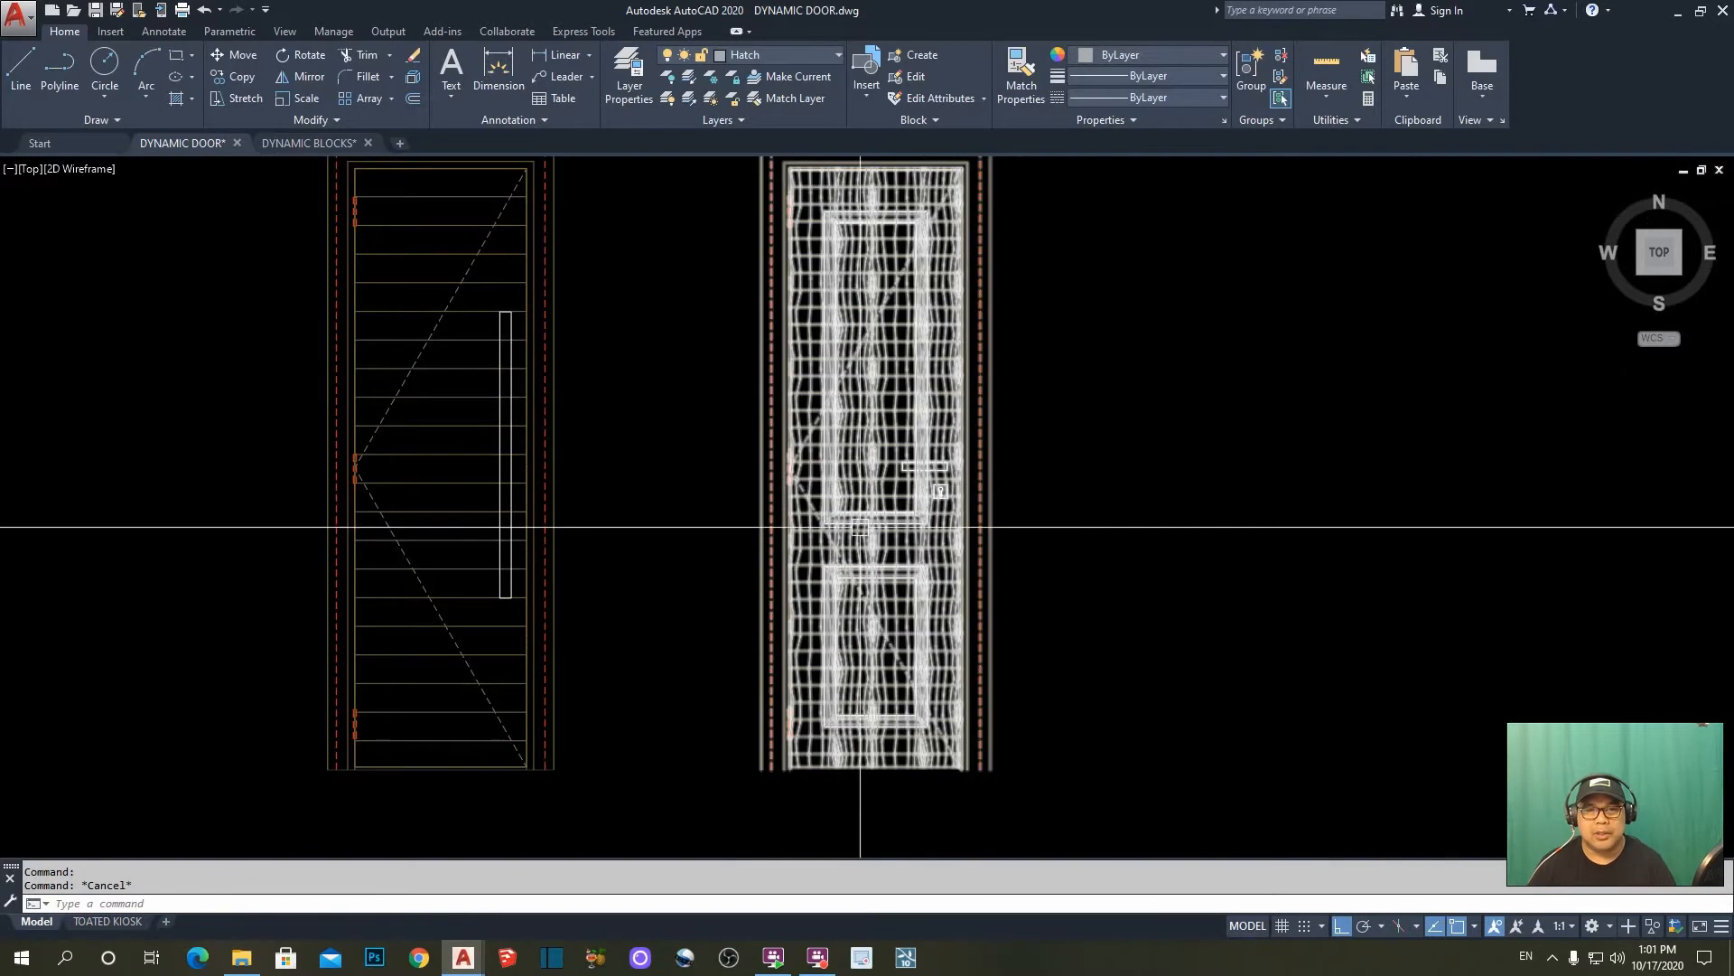
scroll(894, 542, "down", 4)
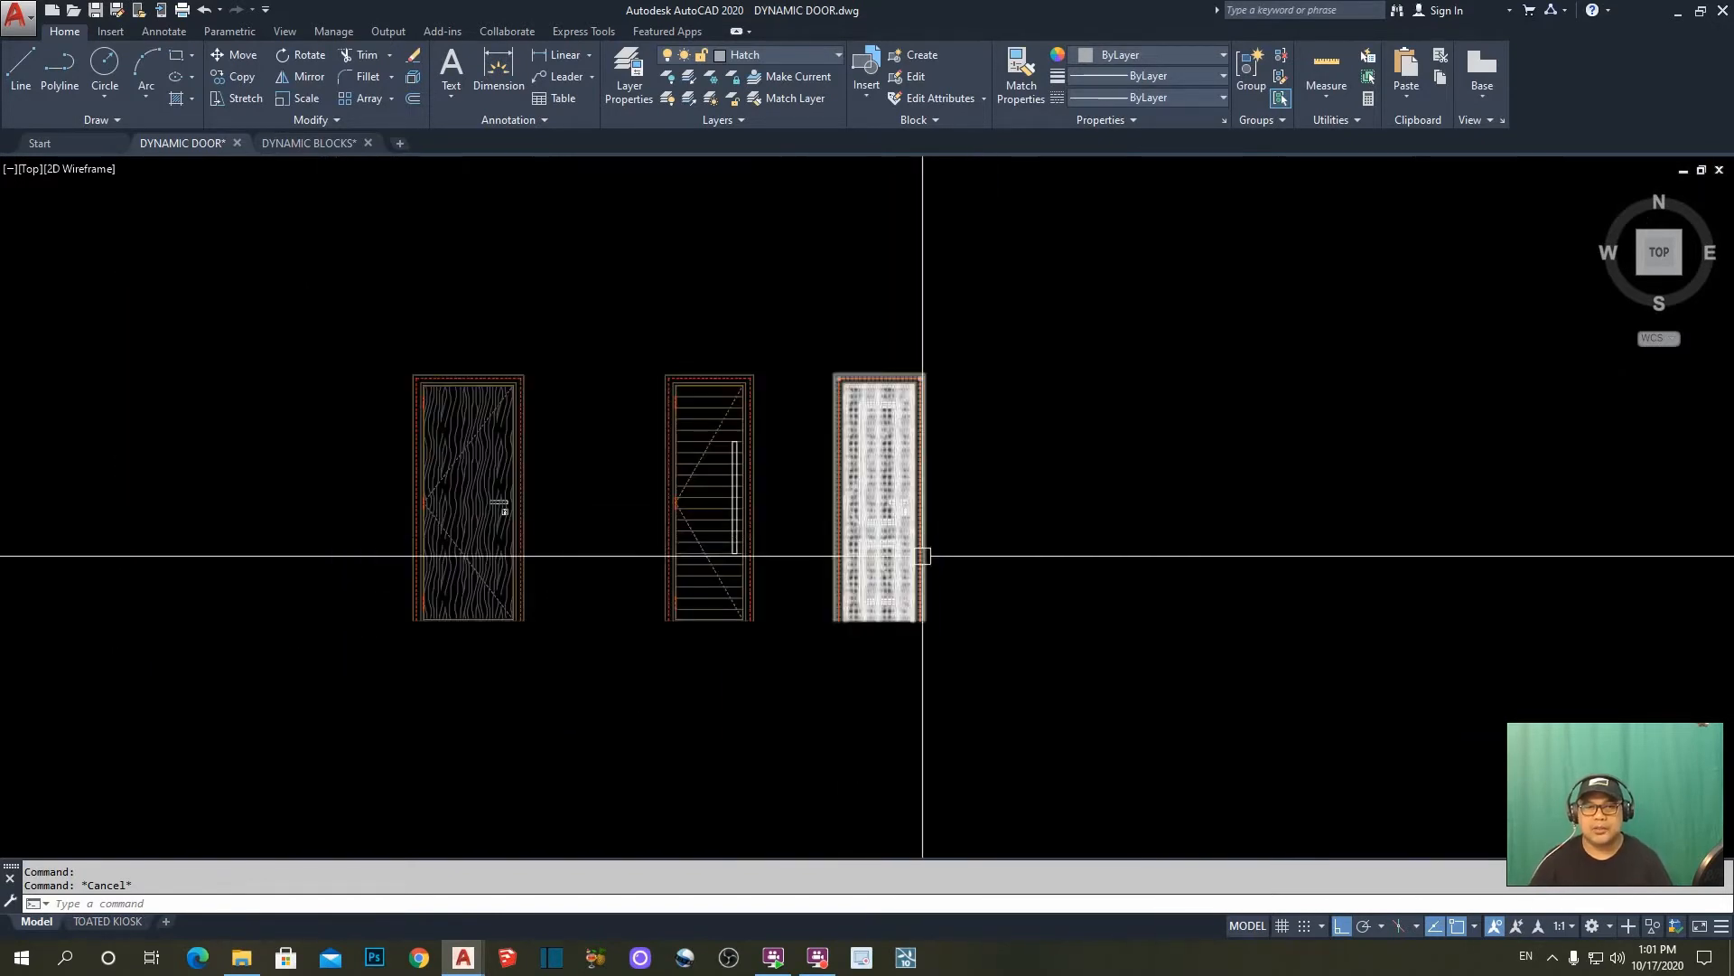
scroll(909, 527, "up", 4)
middle_click_drag(997, 375, 1031, 444)
left_click(898, 439)
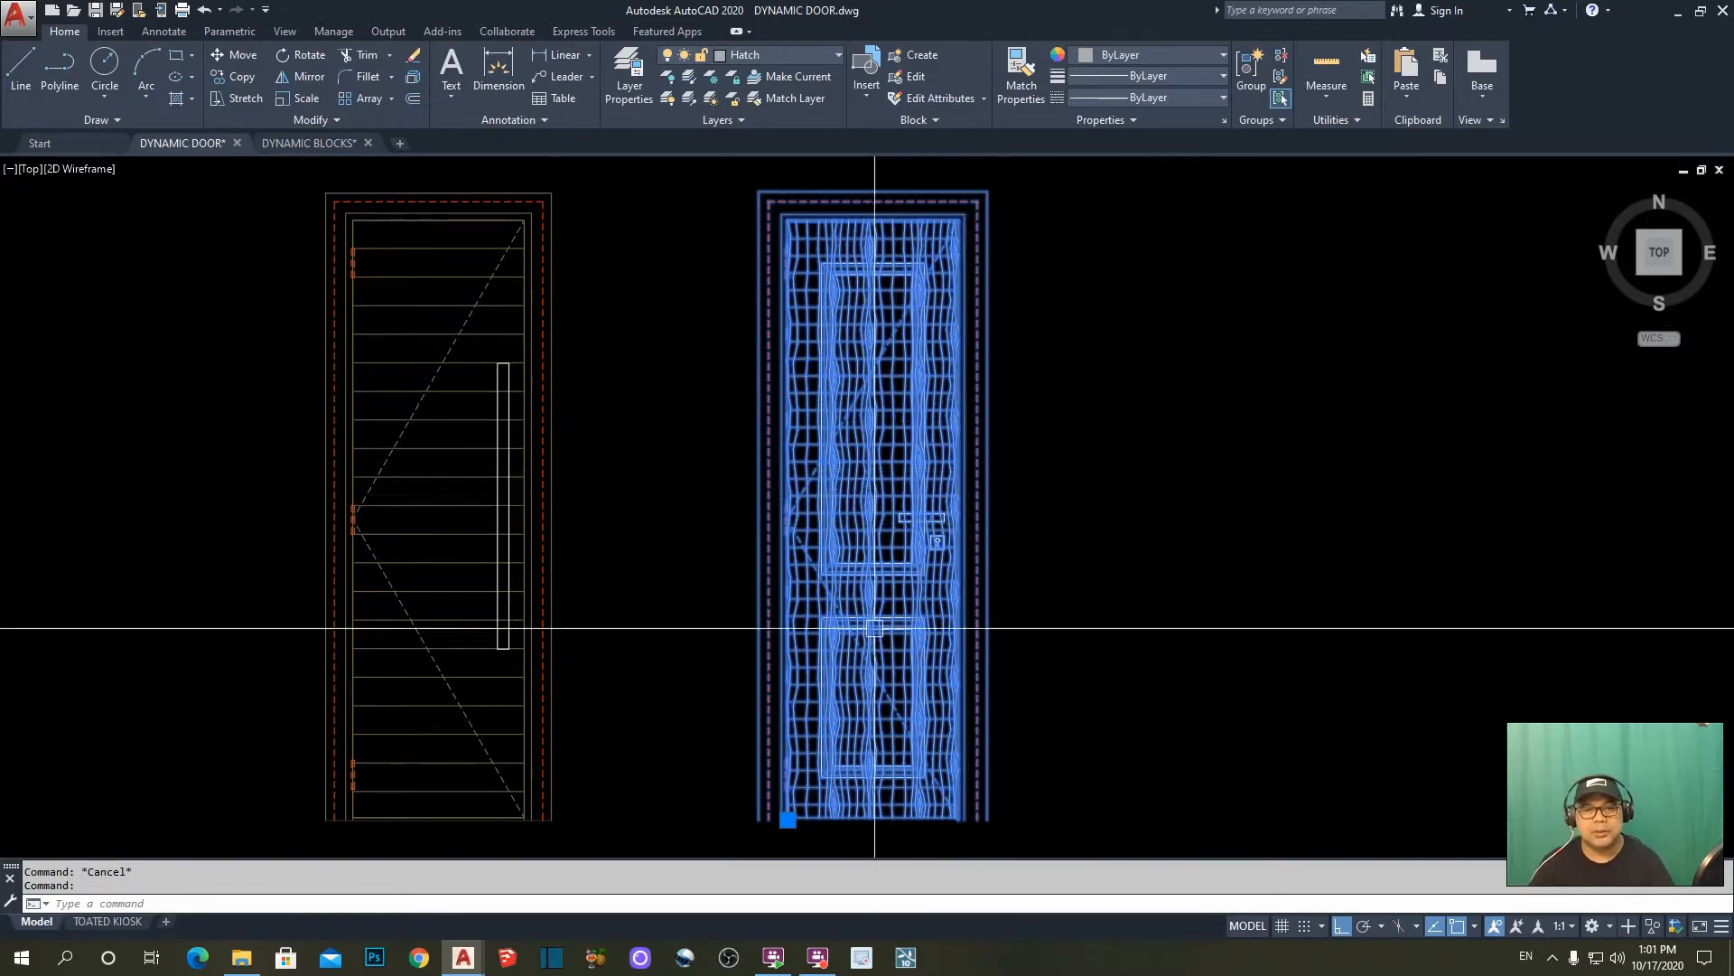
scroll(887, 615, "down", 4)
key("Escape")
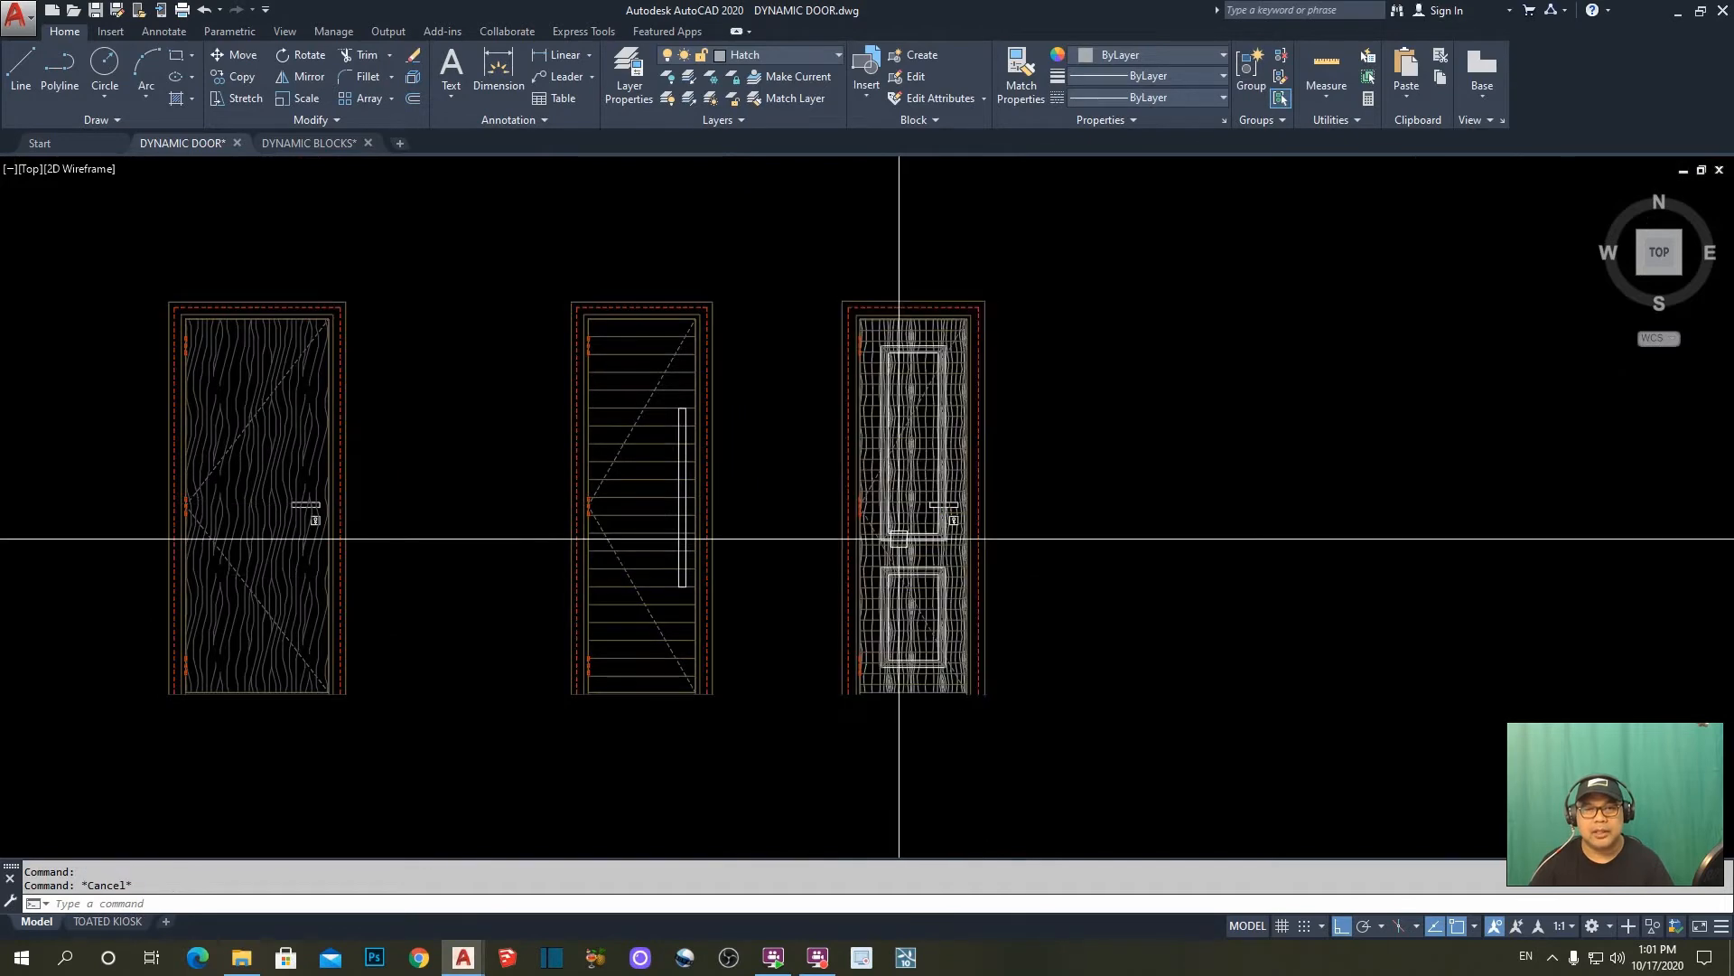
- Open the combined door block in the Block Editor
left_click(905, 469)
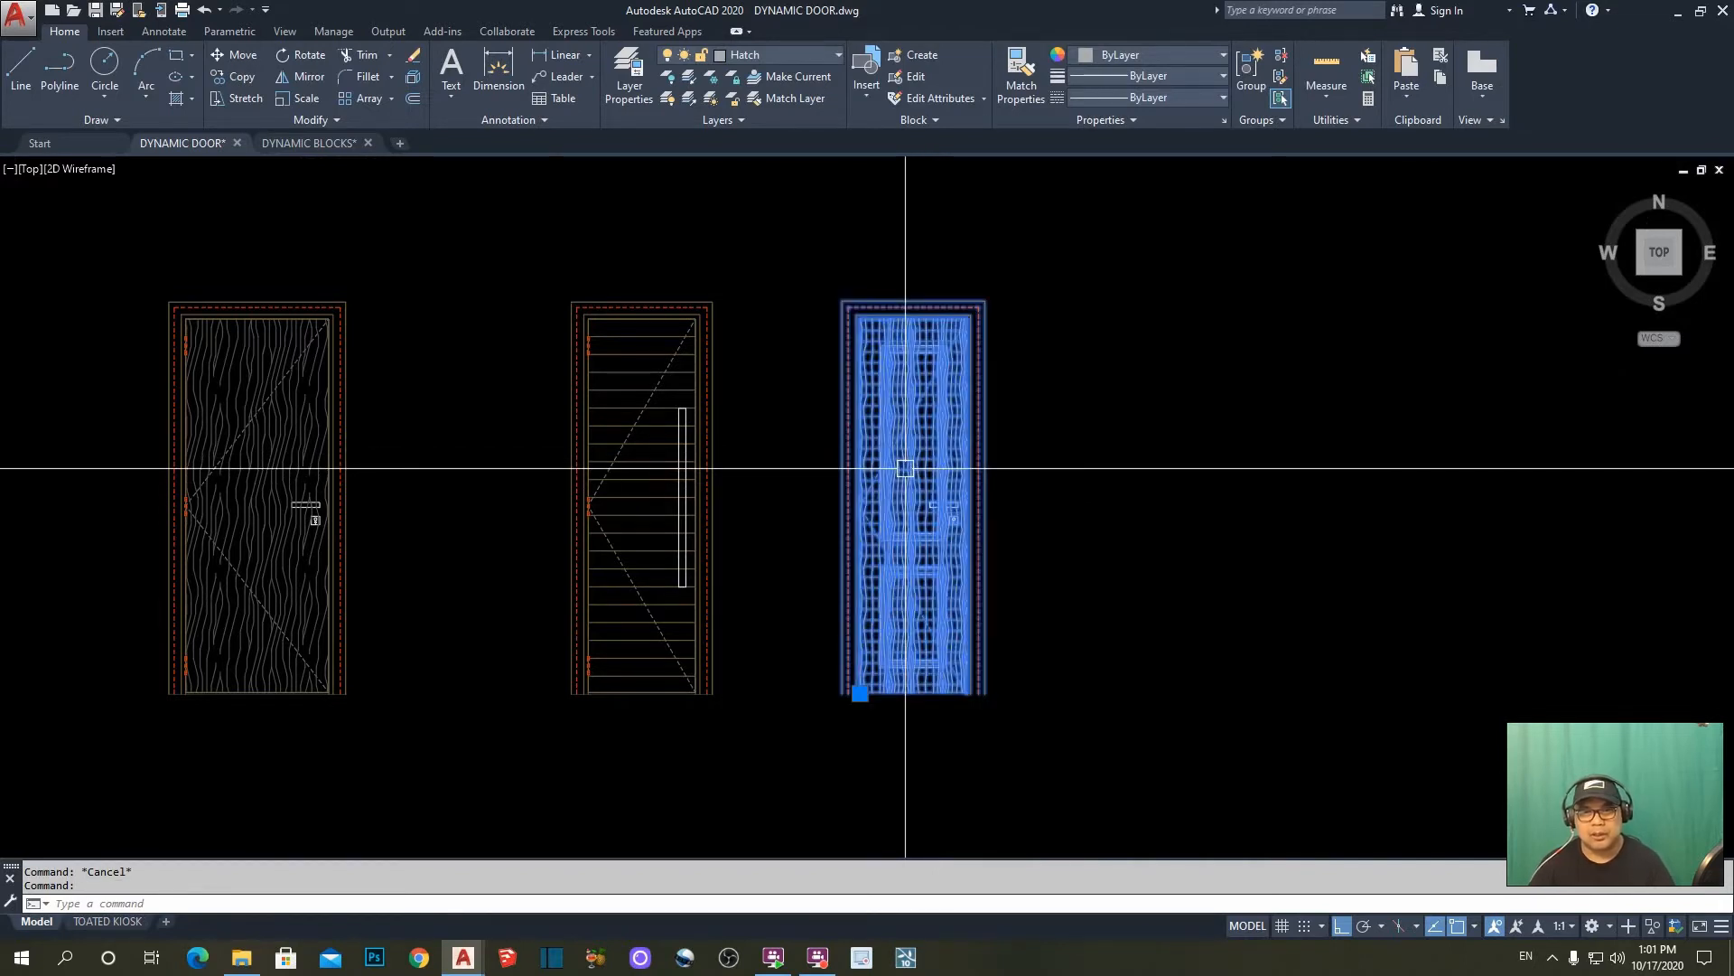
right_click(905, 468)
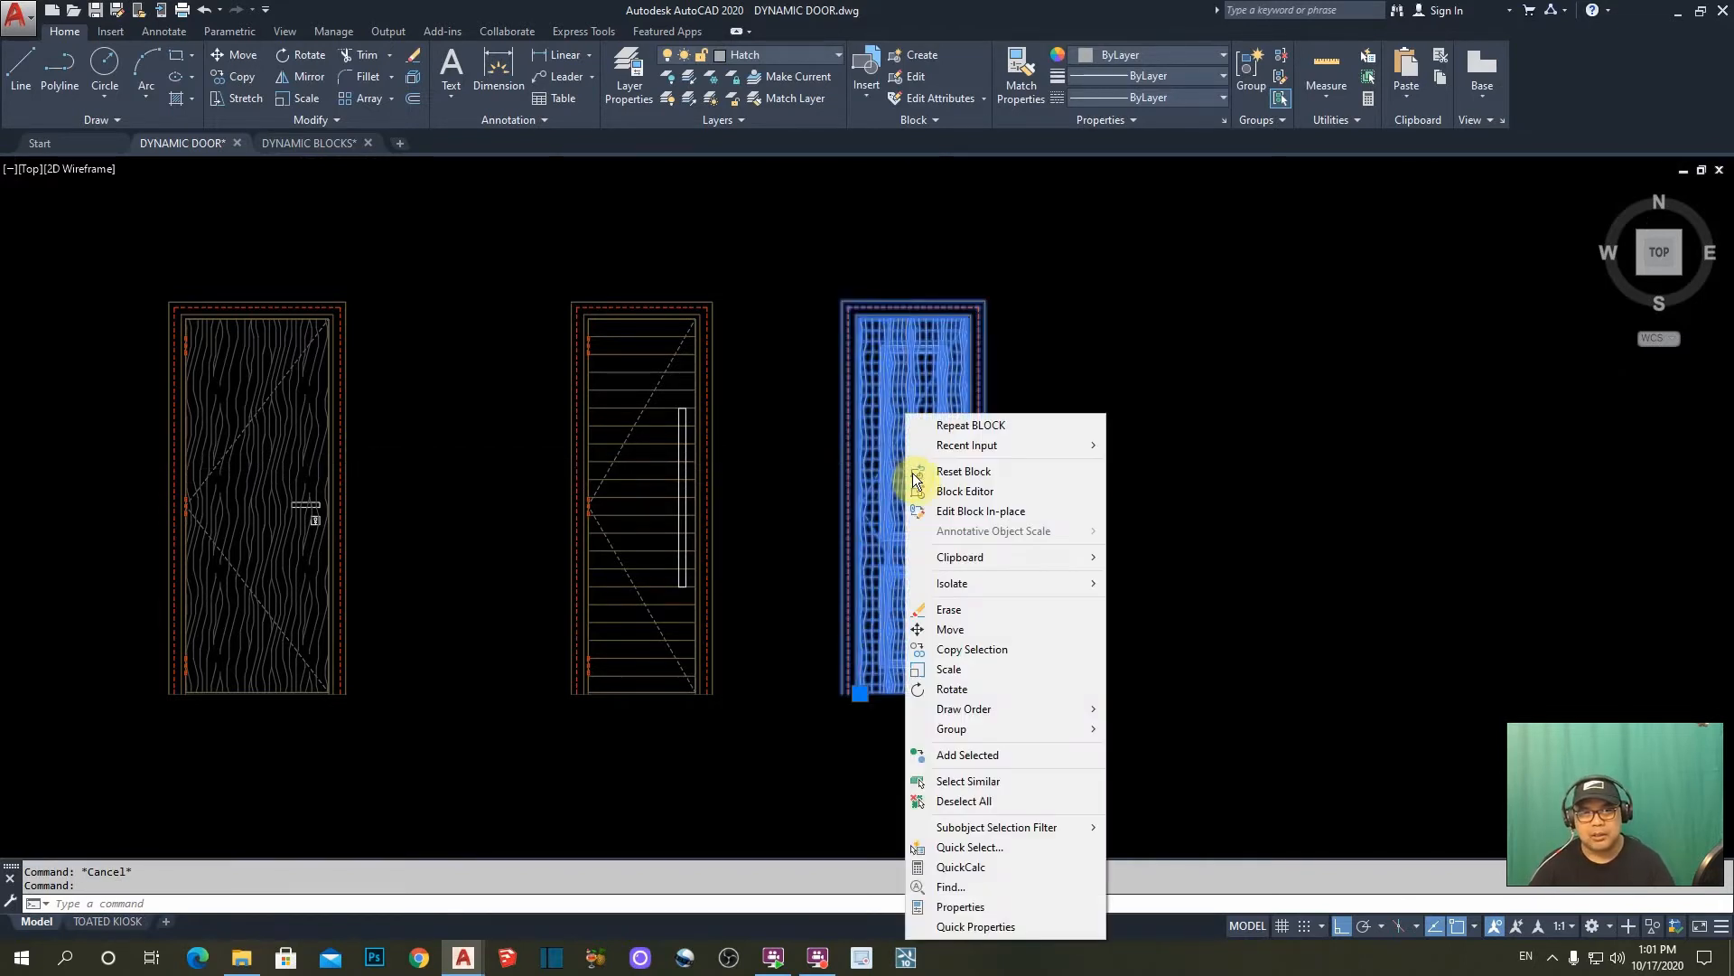
left_click(969, 492)
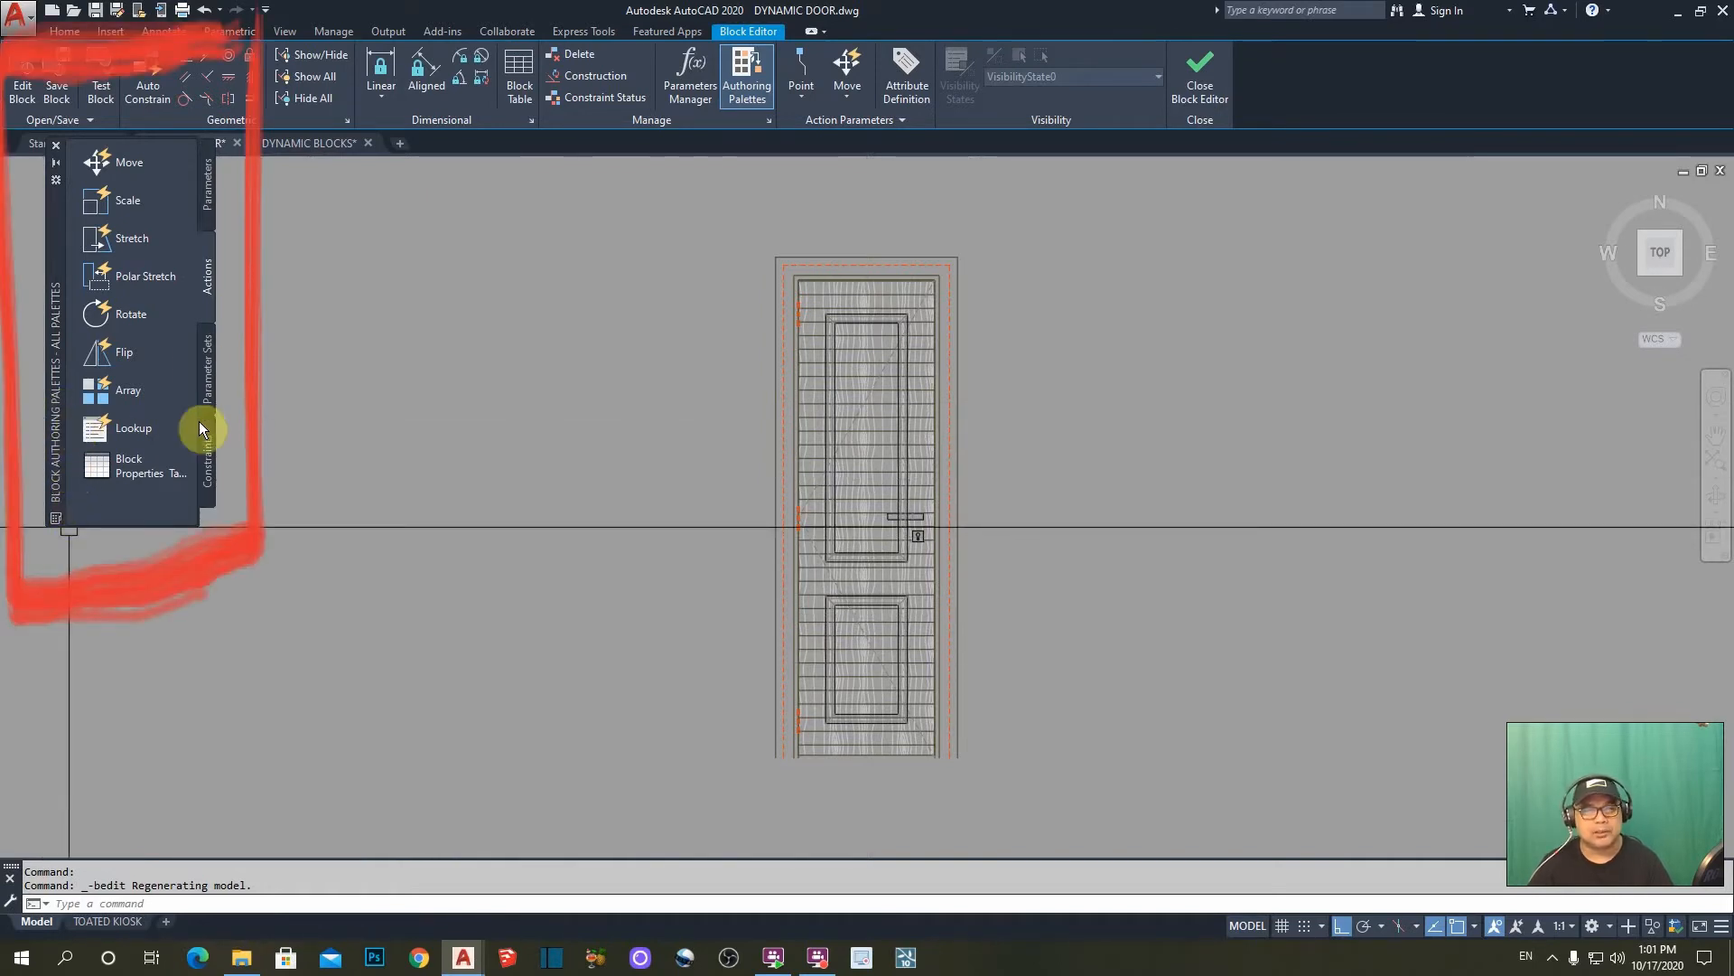
left_click(172, 344)
middle_click_drag(942, 501, 1010, 492)
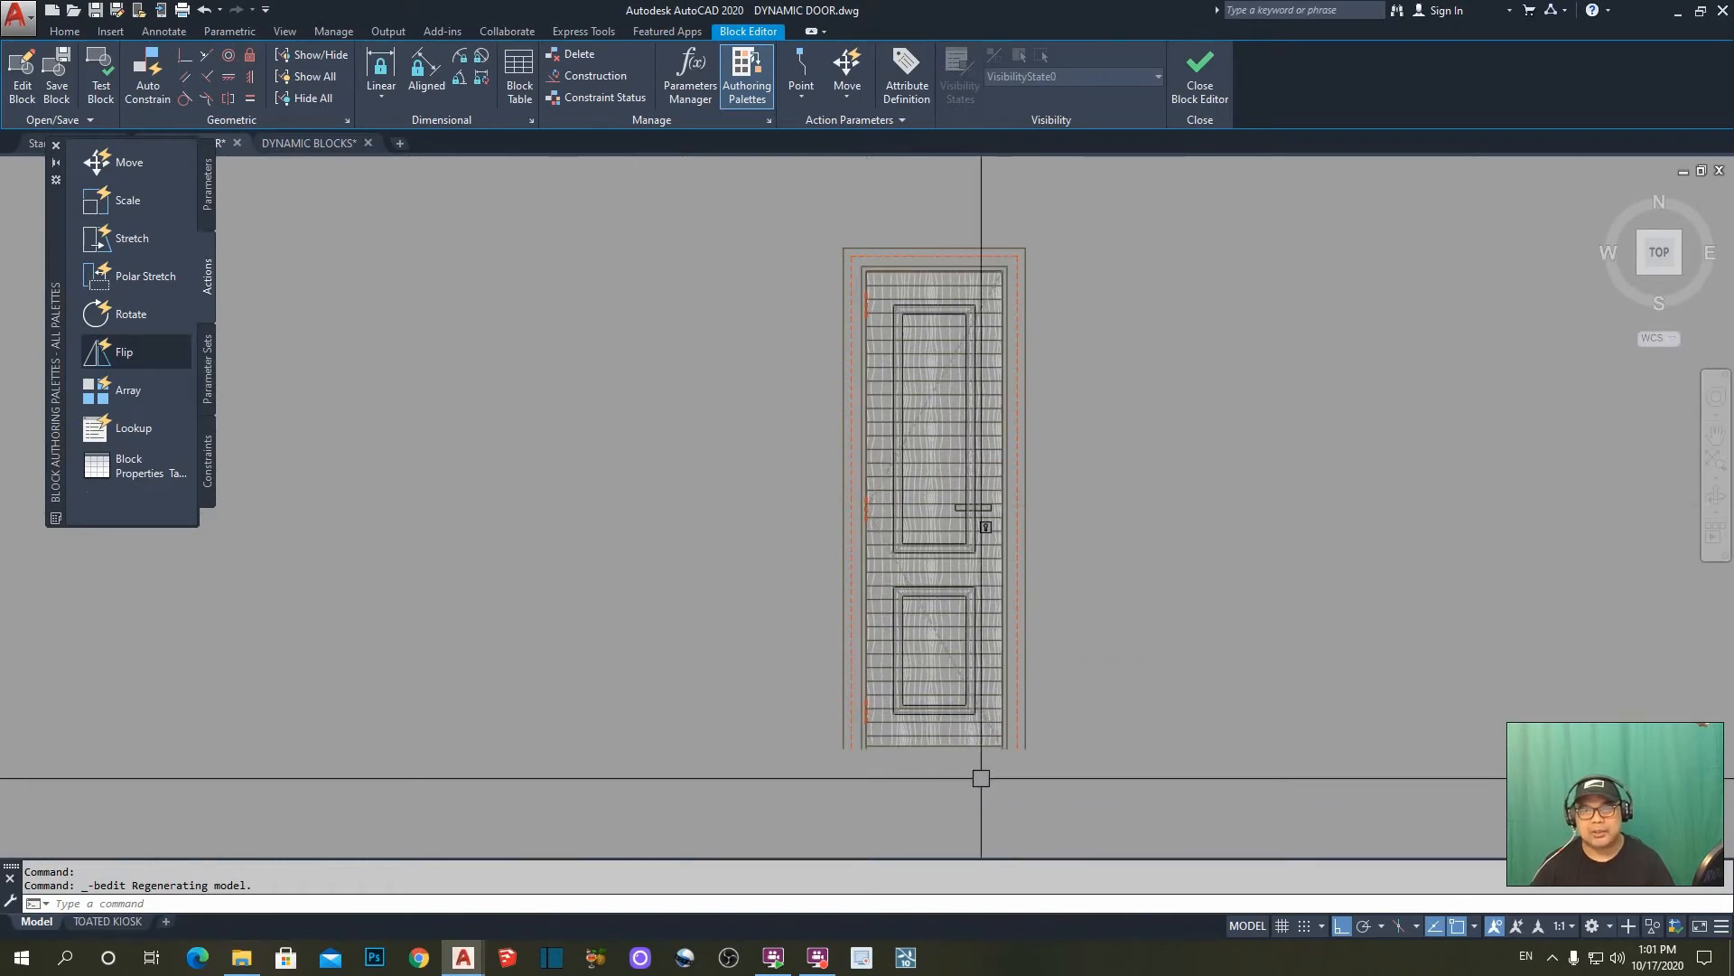
middle_click_drag(1117, 645, 1080, 637)
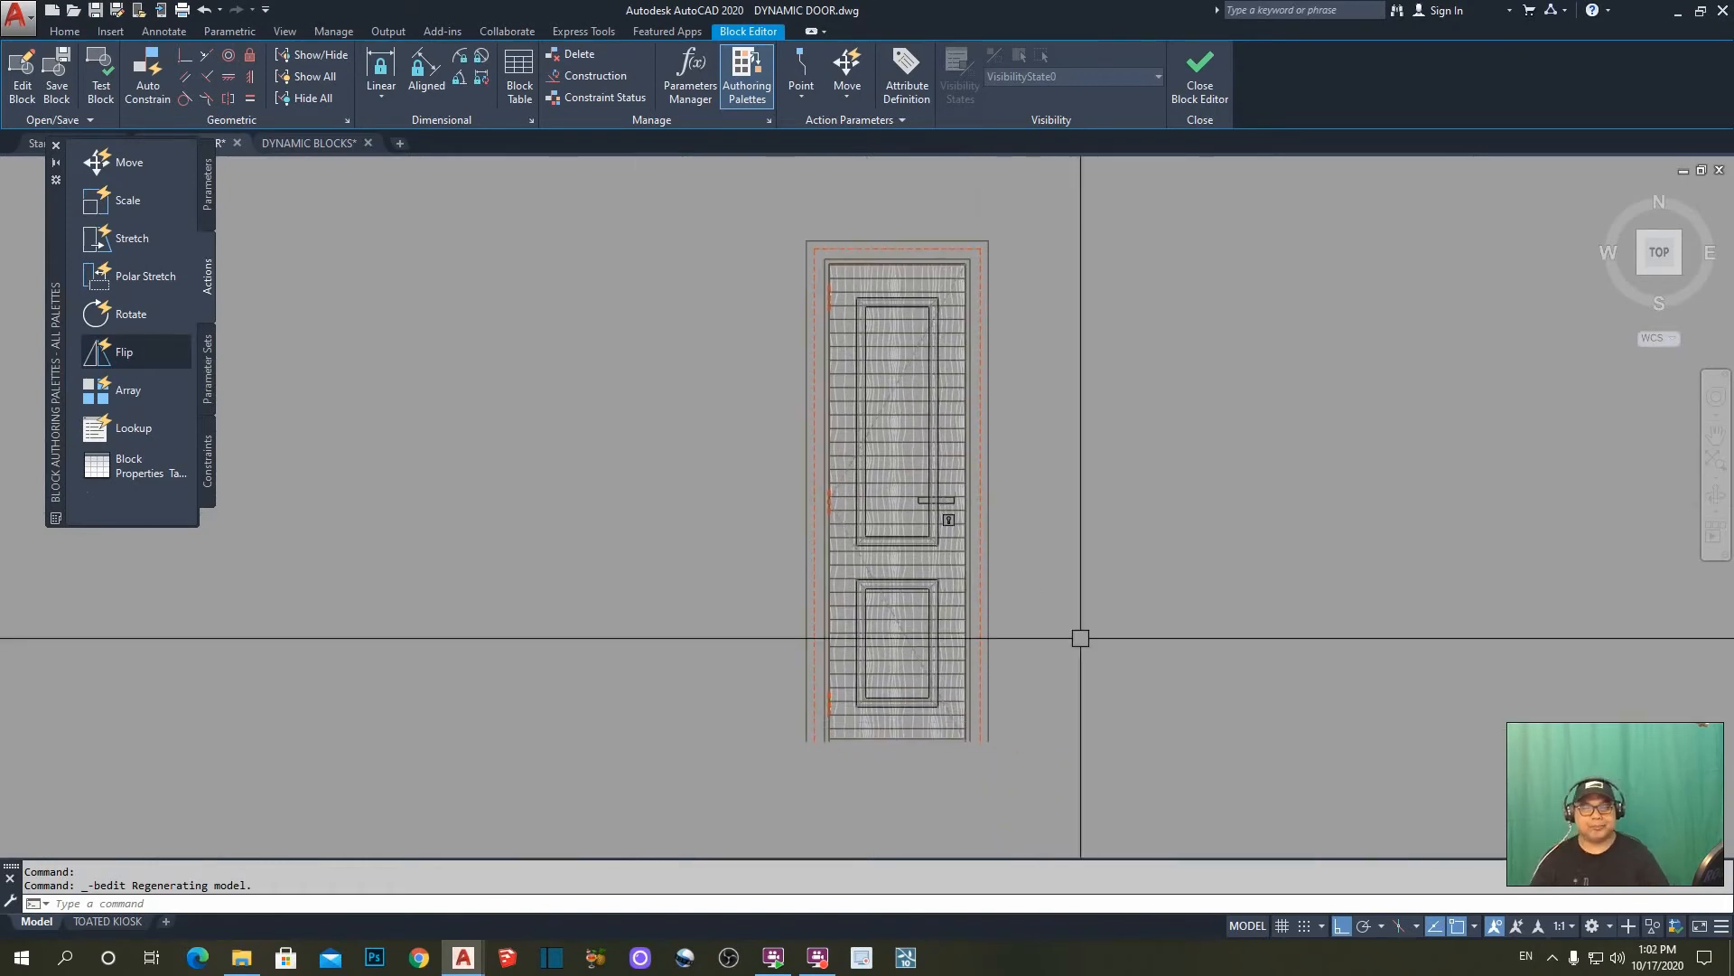
mouse_move(961, 400)
middle_mouse_down()
mouse_move(945, 437)
mouse_move(980, 446)
middle_mouse_up()
middle_click_drag(1081, 557, 1034, 555)
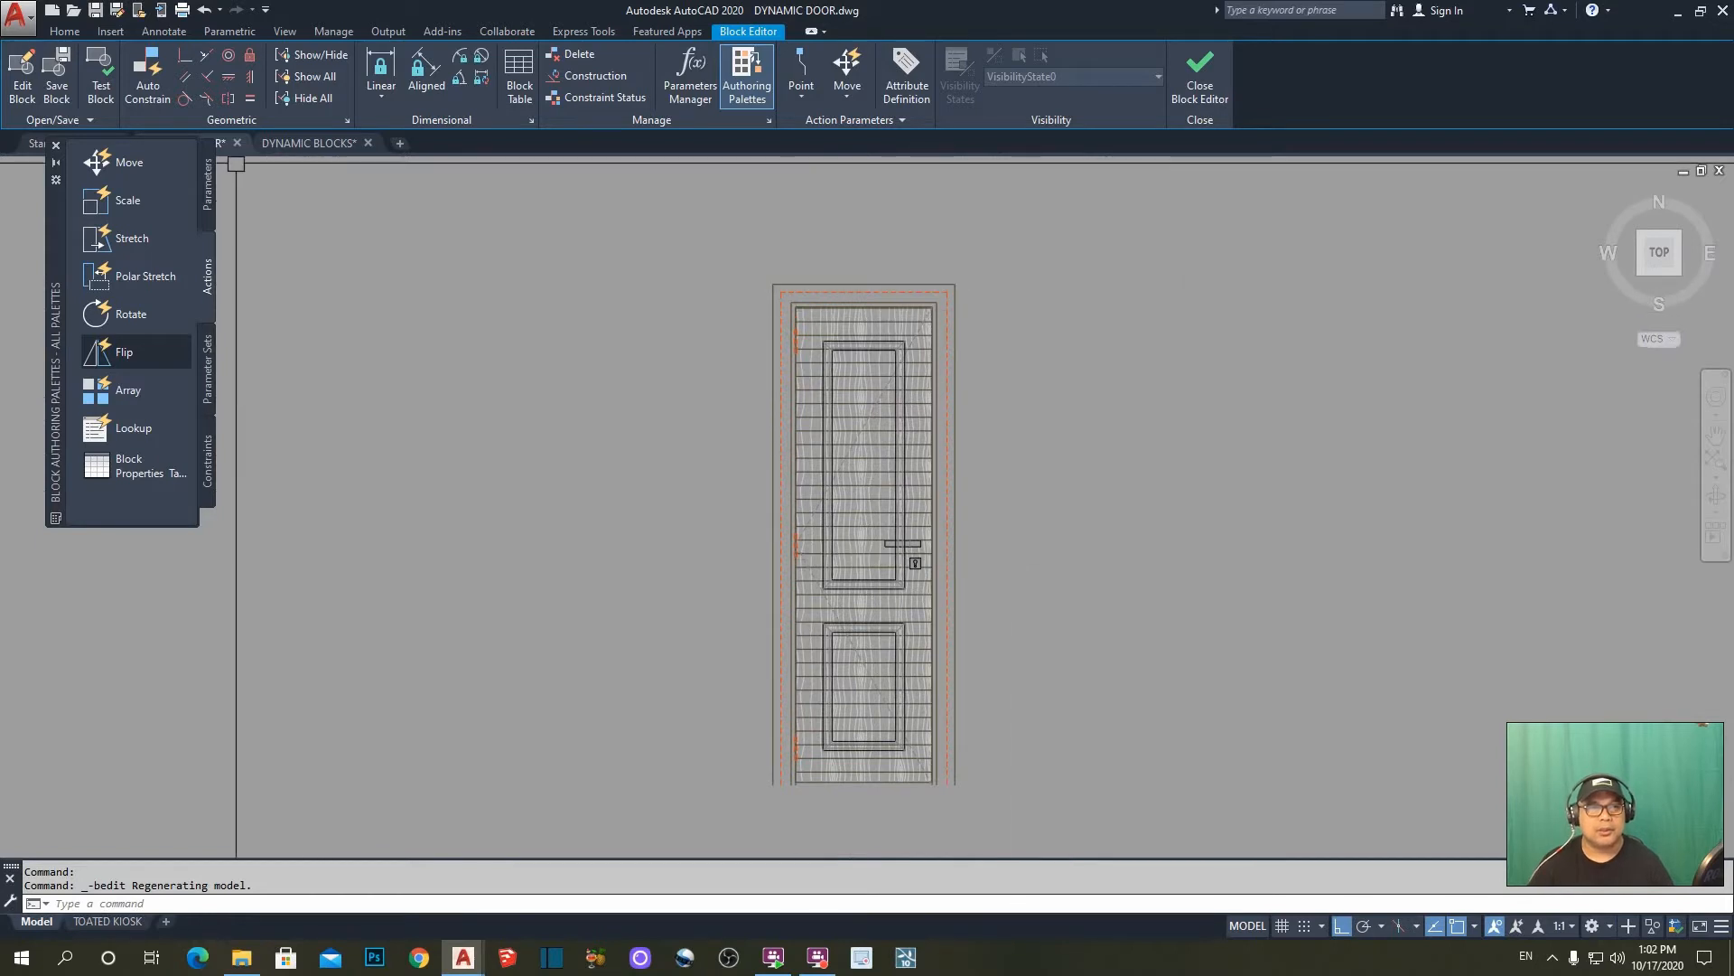
- Add a linear parameter across the door opening's width between its top-left and top-right corners, with its label above the frame
left_click(209, 188)
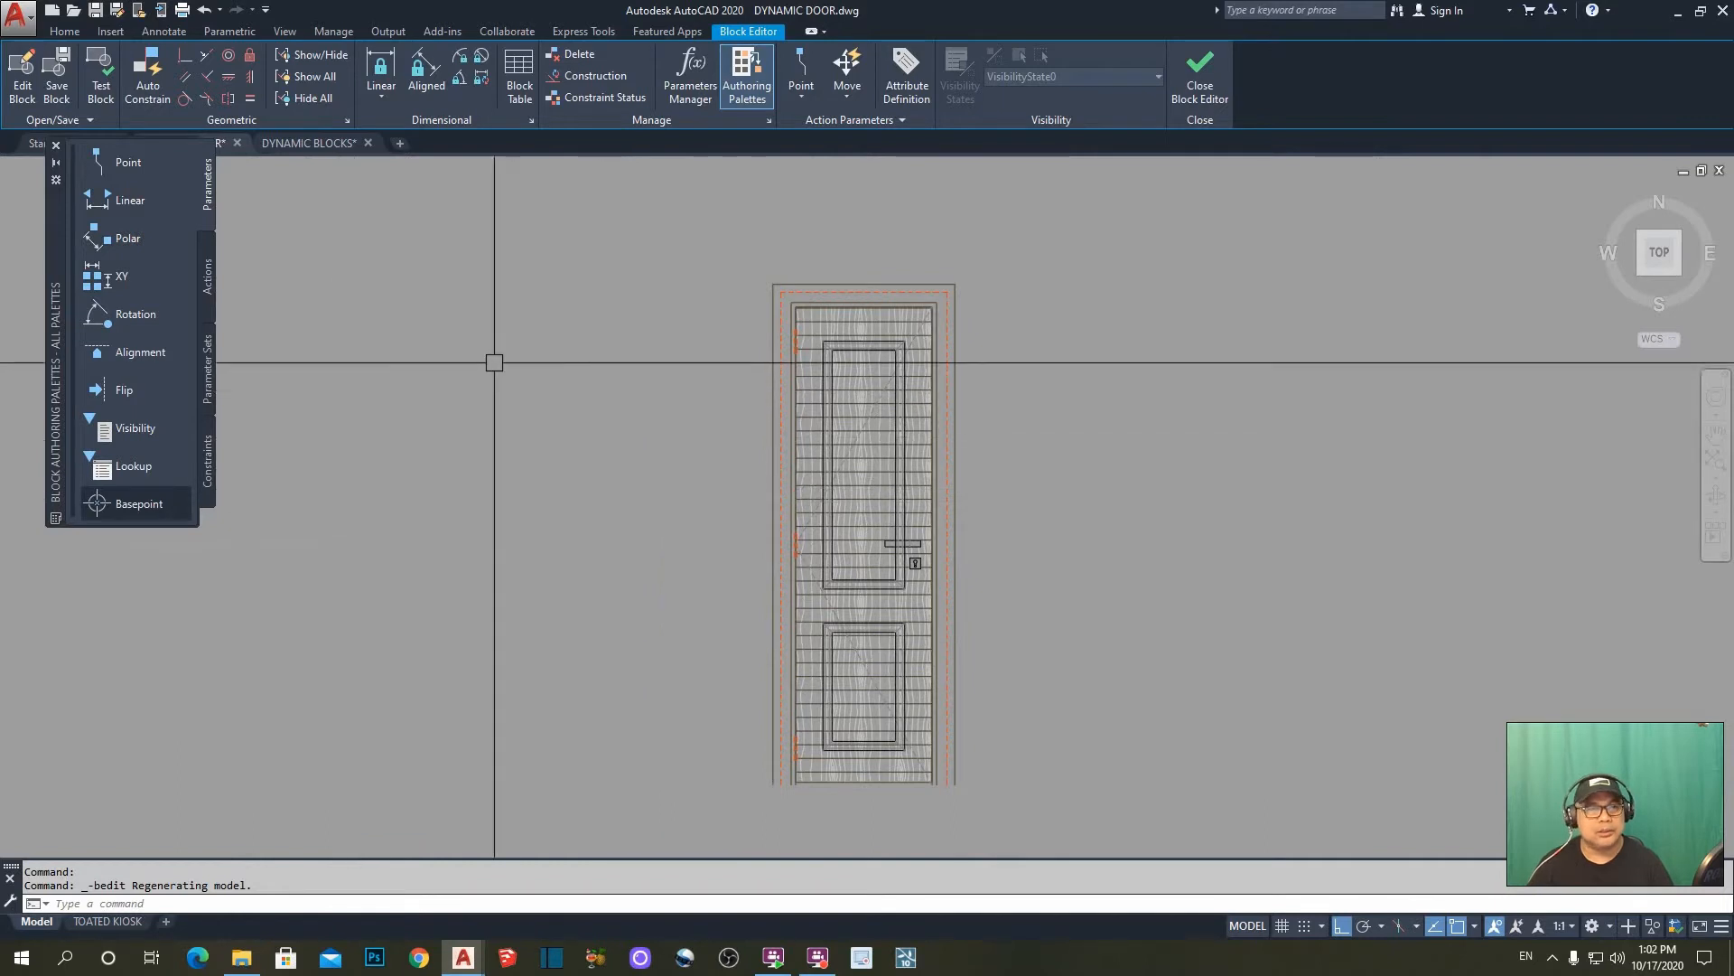
left_click(126, 200)
scroll(814, 321, "up", 3)
scroll(814, 320, "up", 4)
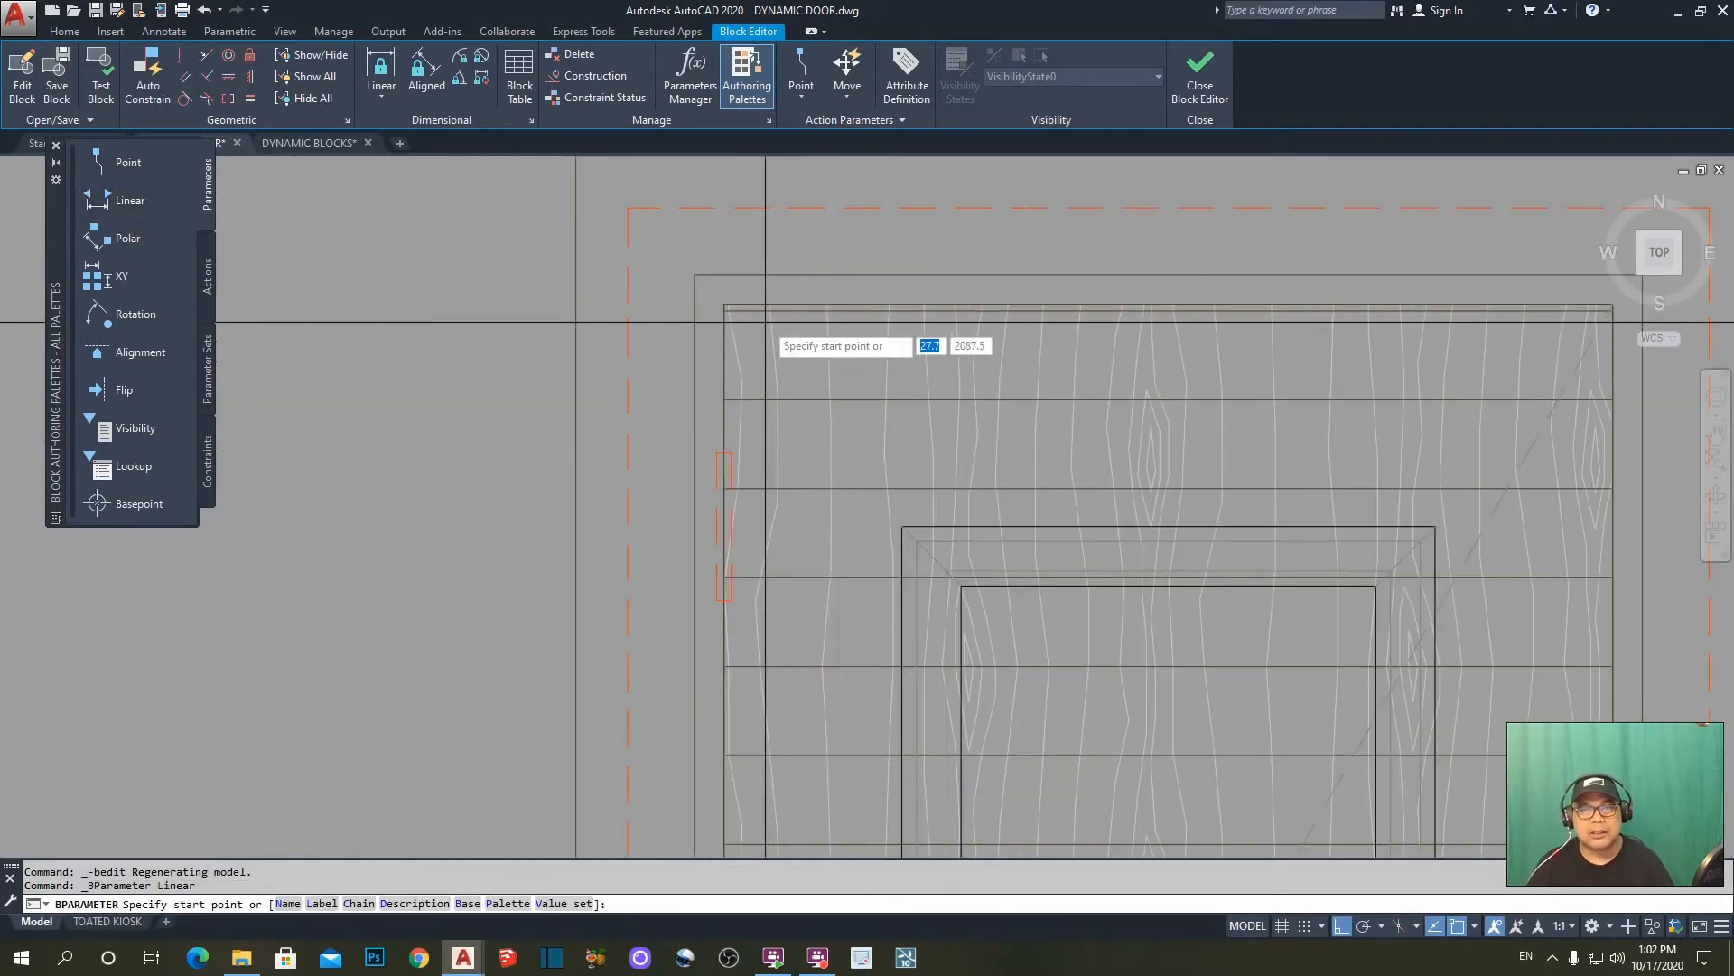
left_click(725, 303)
scroll(735, 298, "down", 3)
scroll(1074, 344, "up", 5)
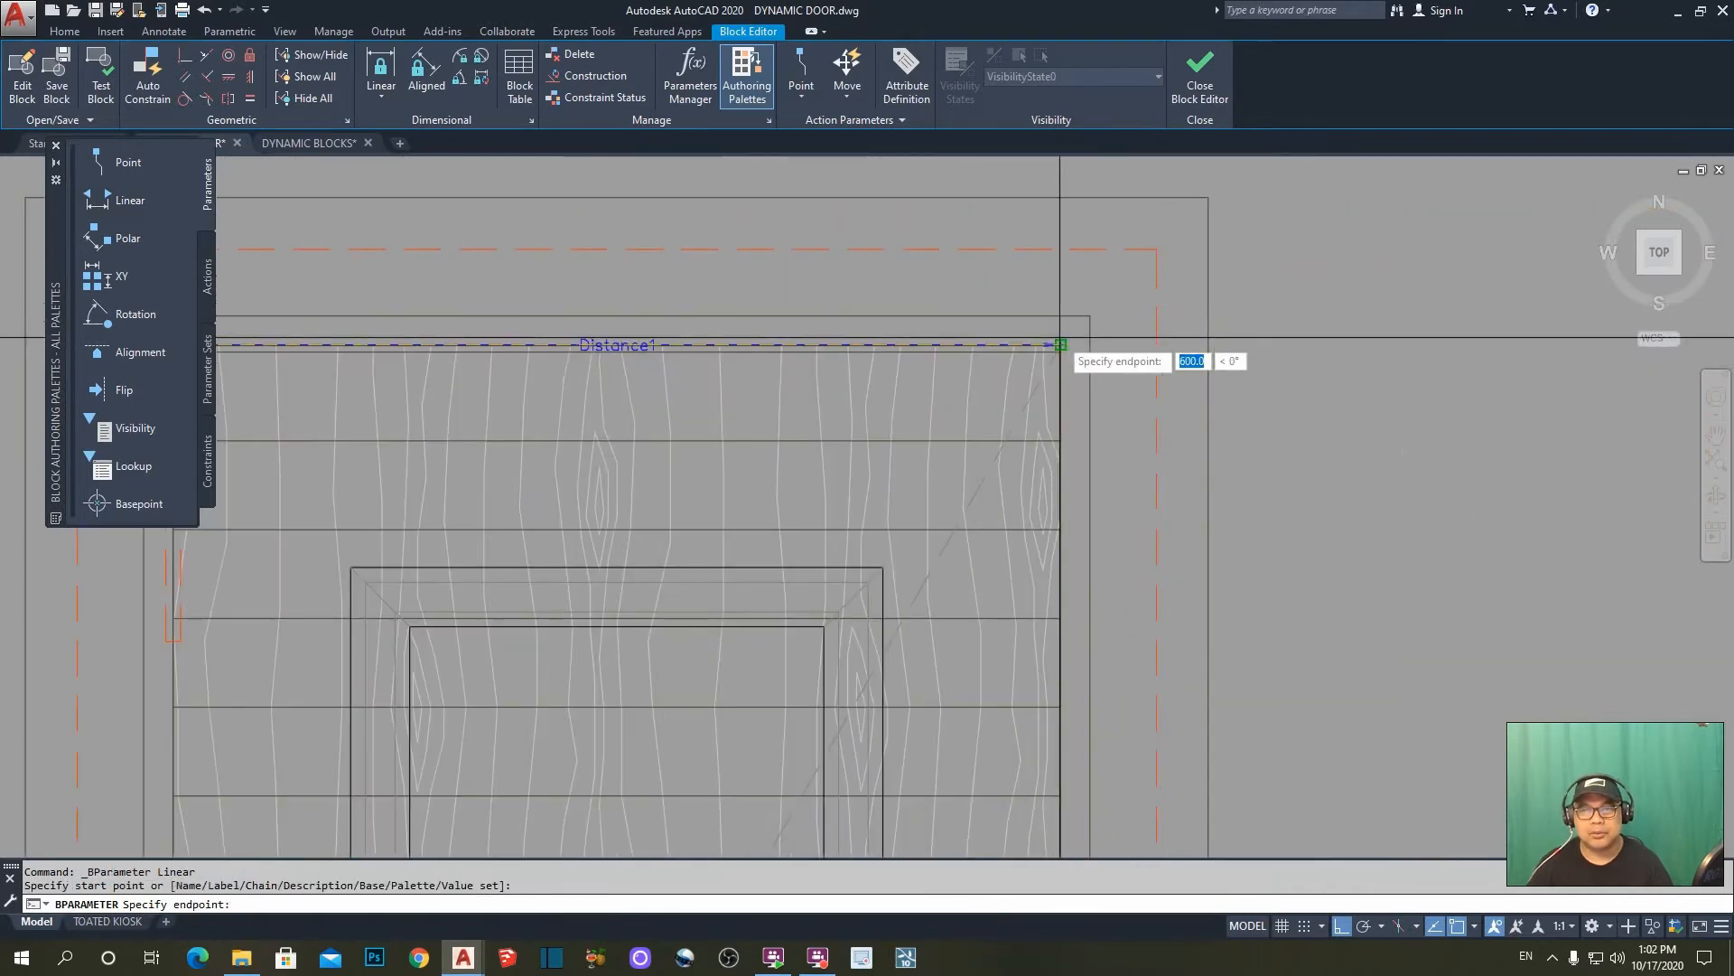
scroll(1060, 344, "down", 5)
left_click(918, 412)
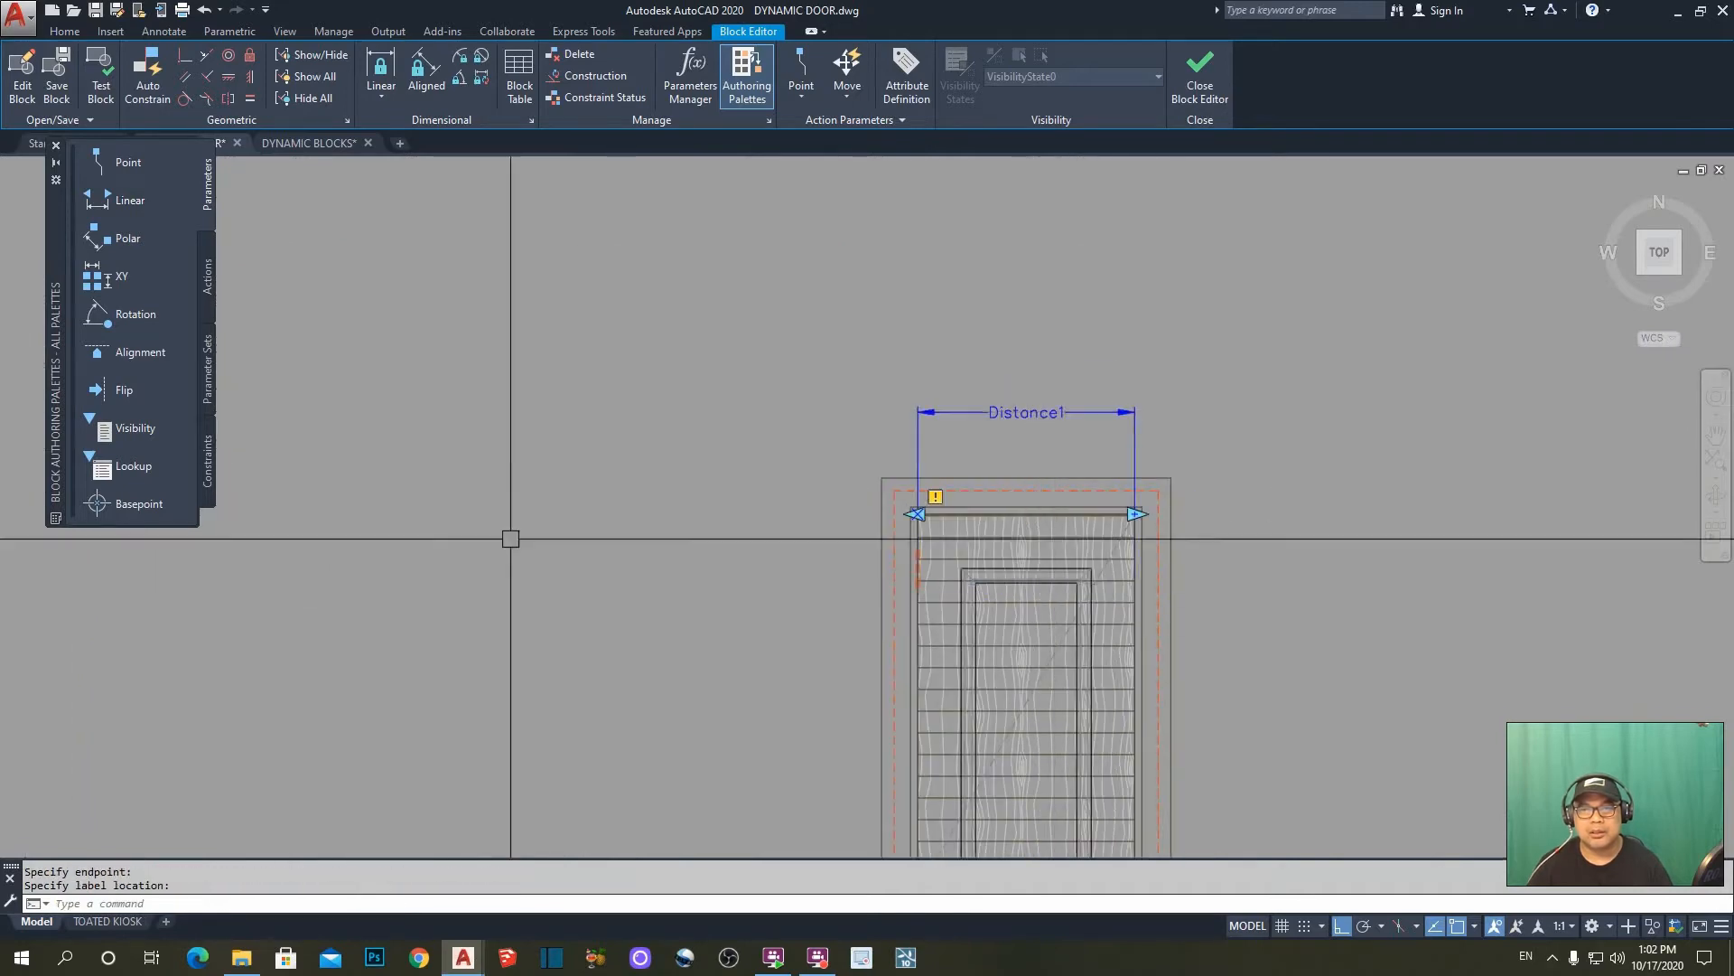
- Examine the linear parameter's end grips and alert marker at the top corners of the door opening
middle_click_drag(1057, 577, 986, 452)
scroll(1031, 214, "down", 2)
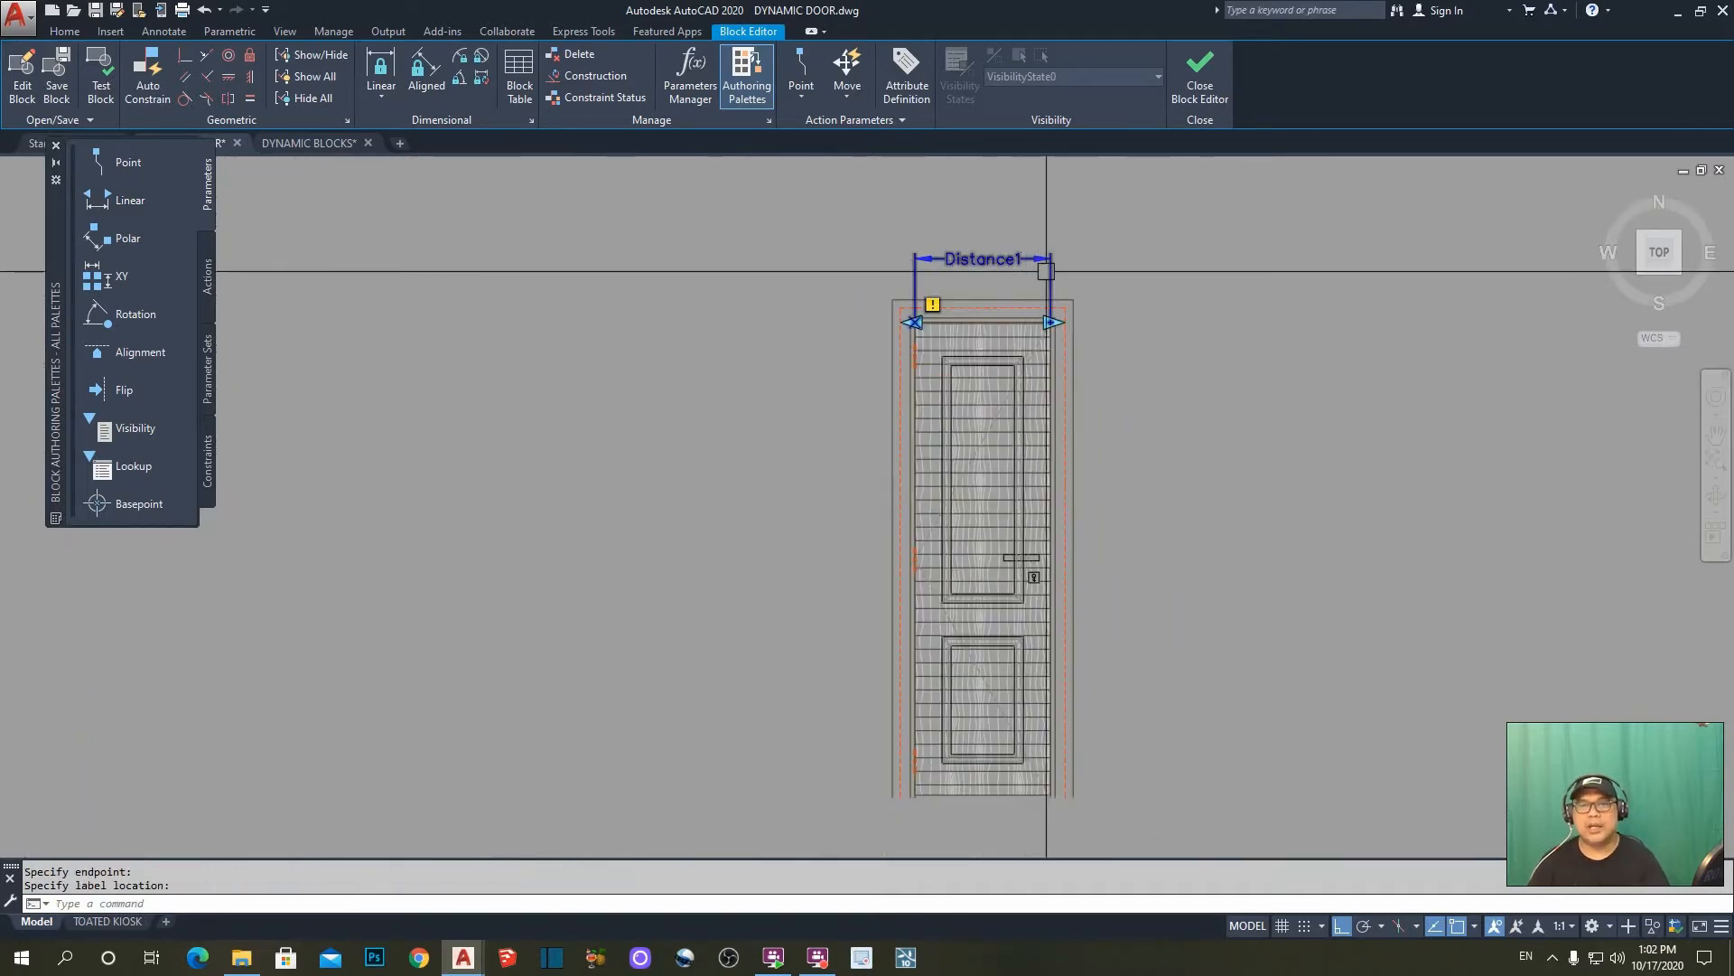
middle_click_drag(1046, 271, 939, 265)
scroll(931, 343, "up", 2)
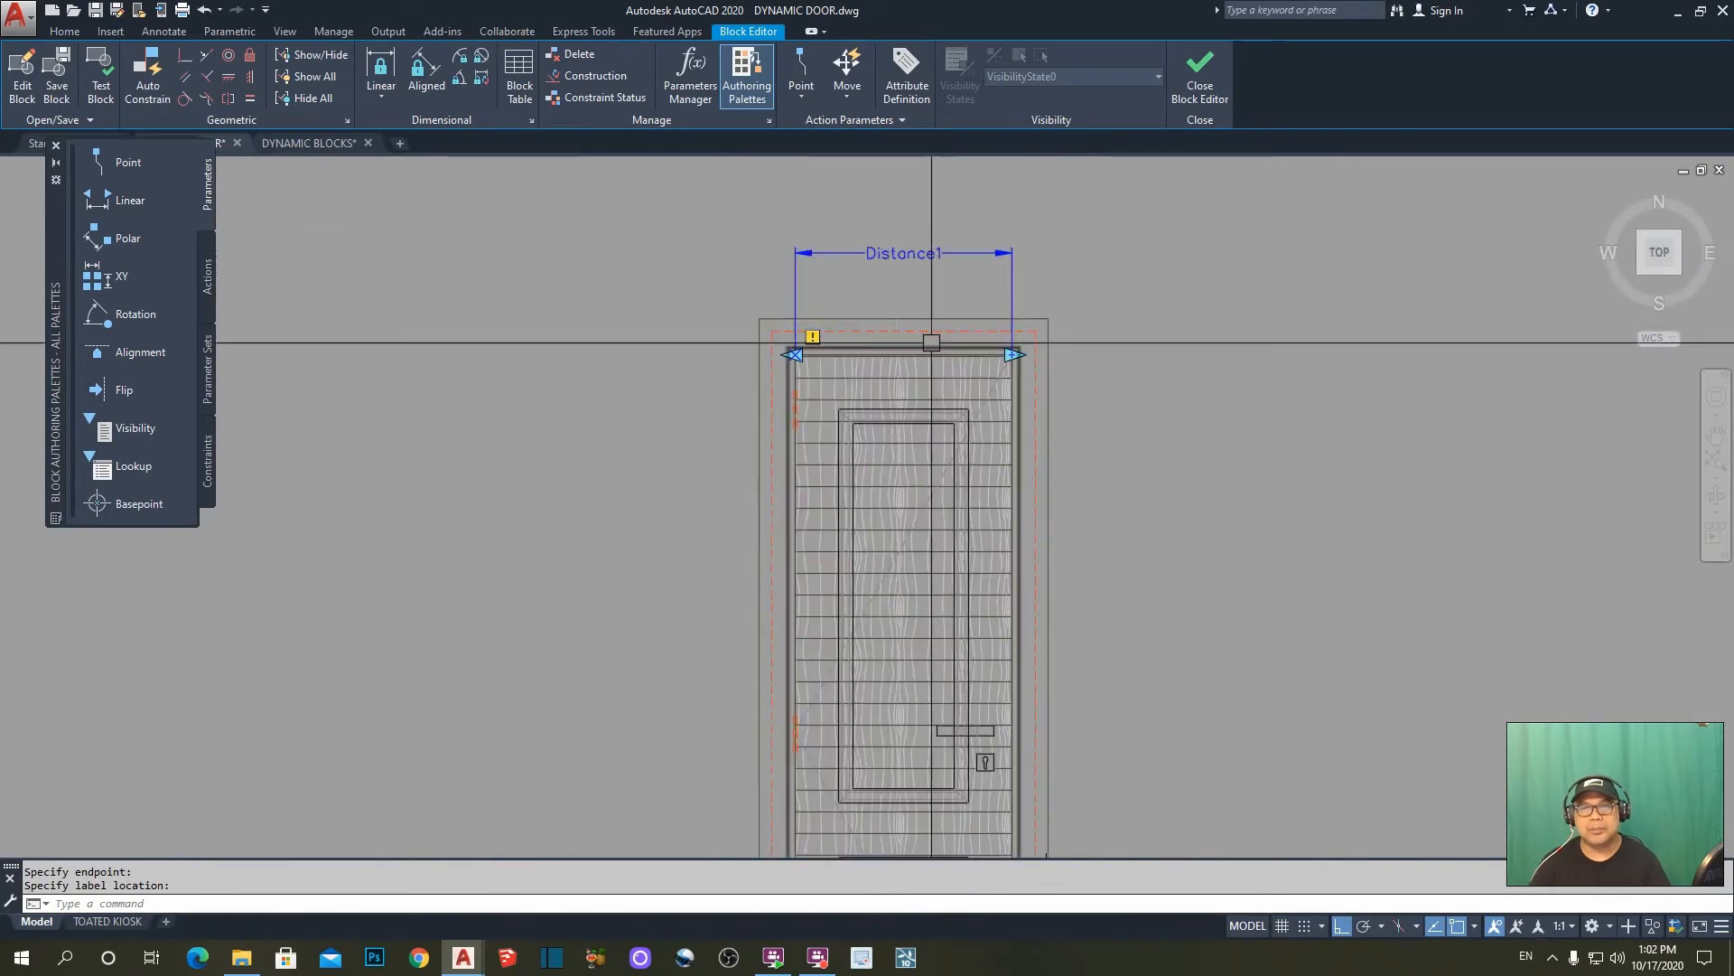
middle_click_drag(946, 286, 935, 246)
scroll(795, 311, "up", 5)
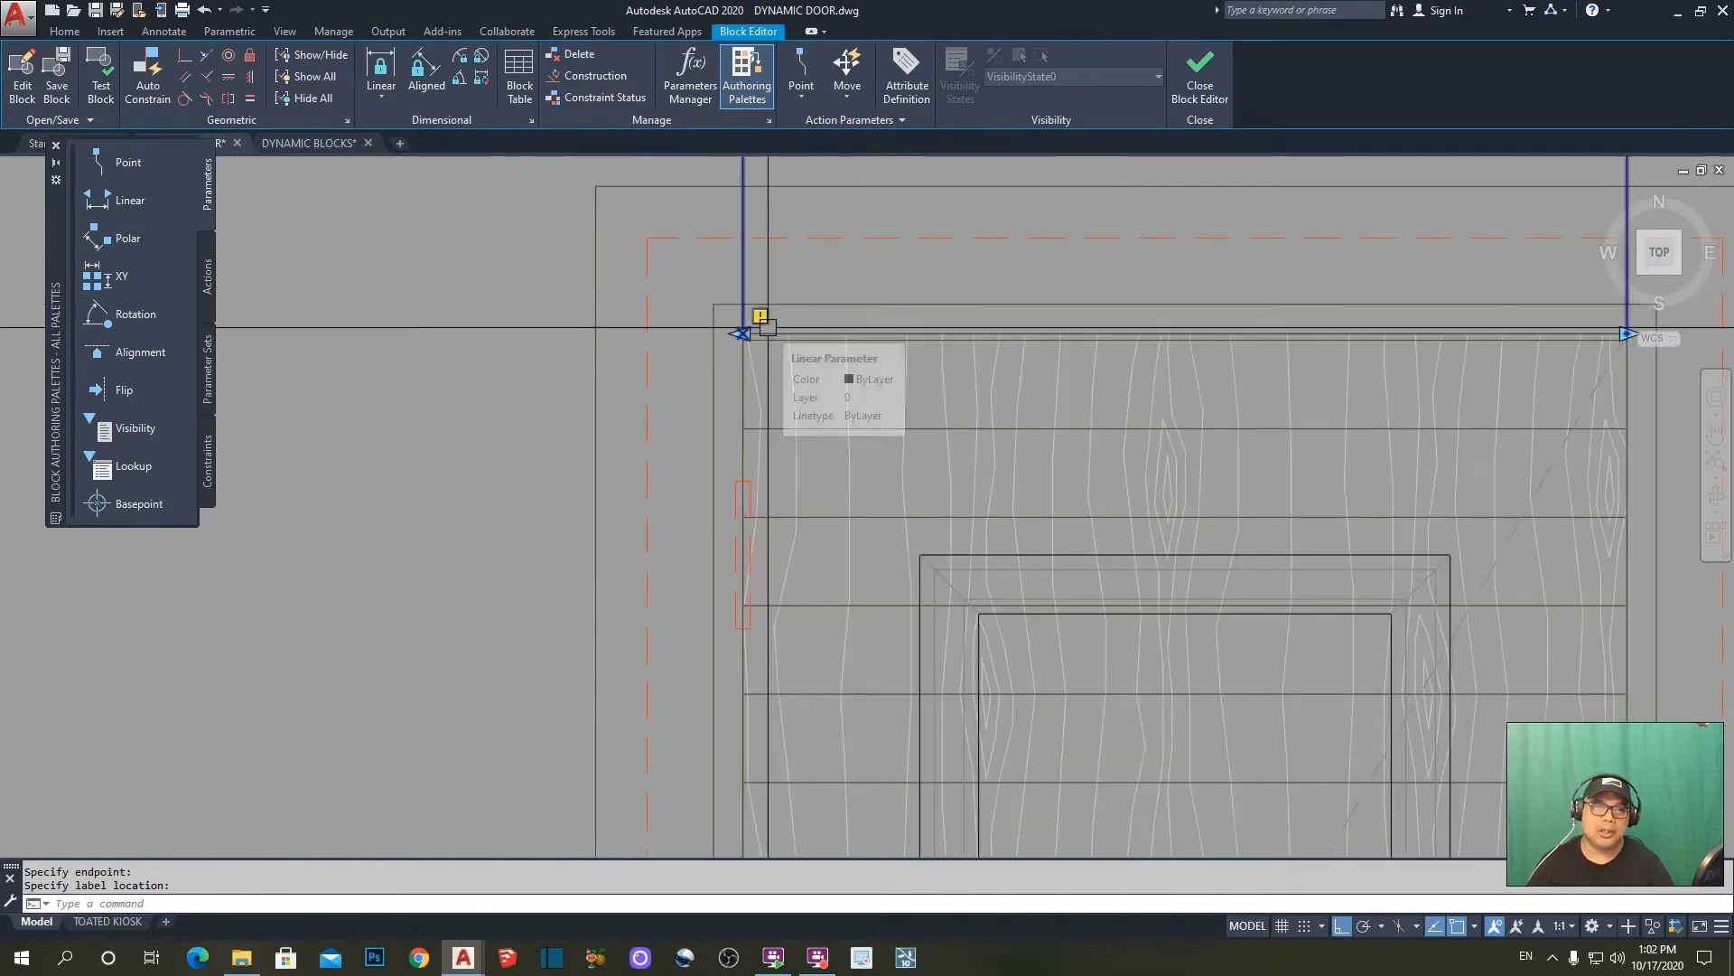
scroll(763, 330, "up", 2)
scroll(734, 332, "up", 3)
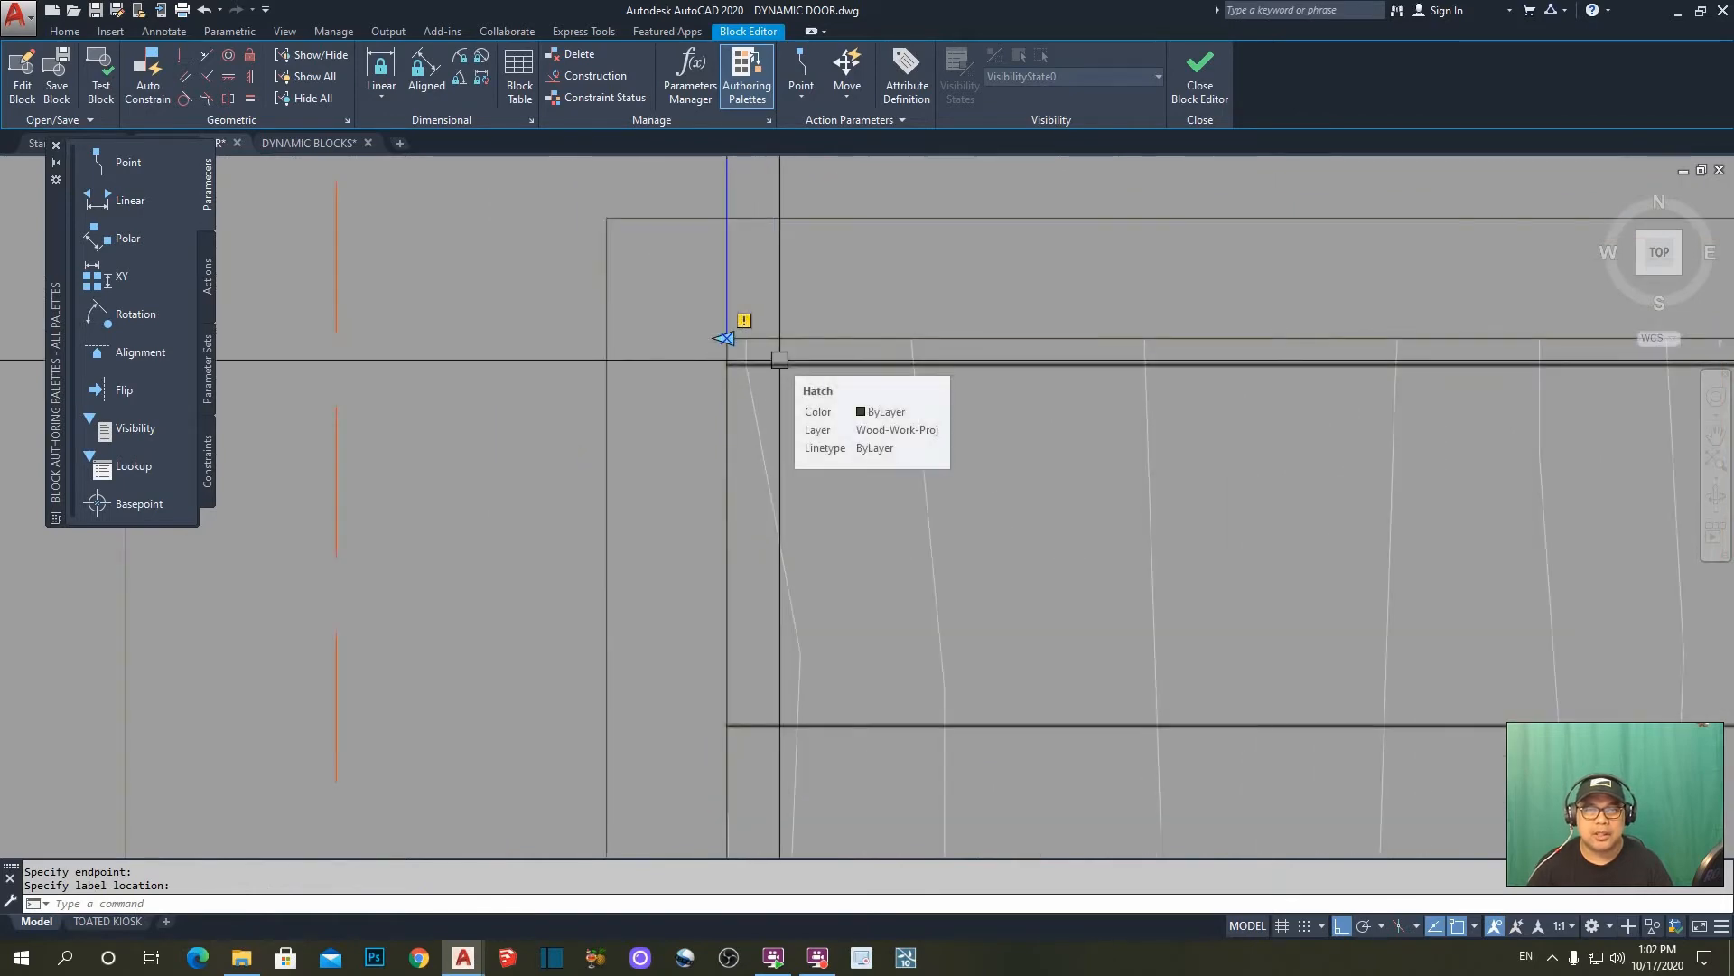
scroll(766, 342, "down", 4)
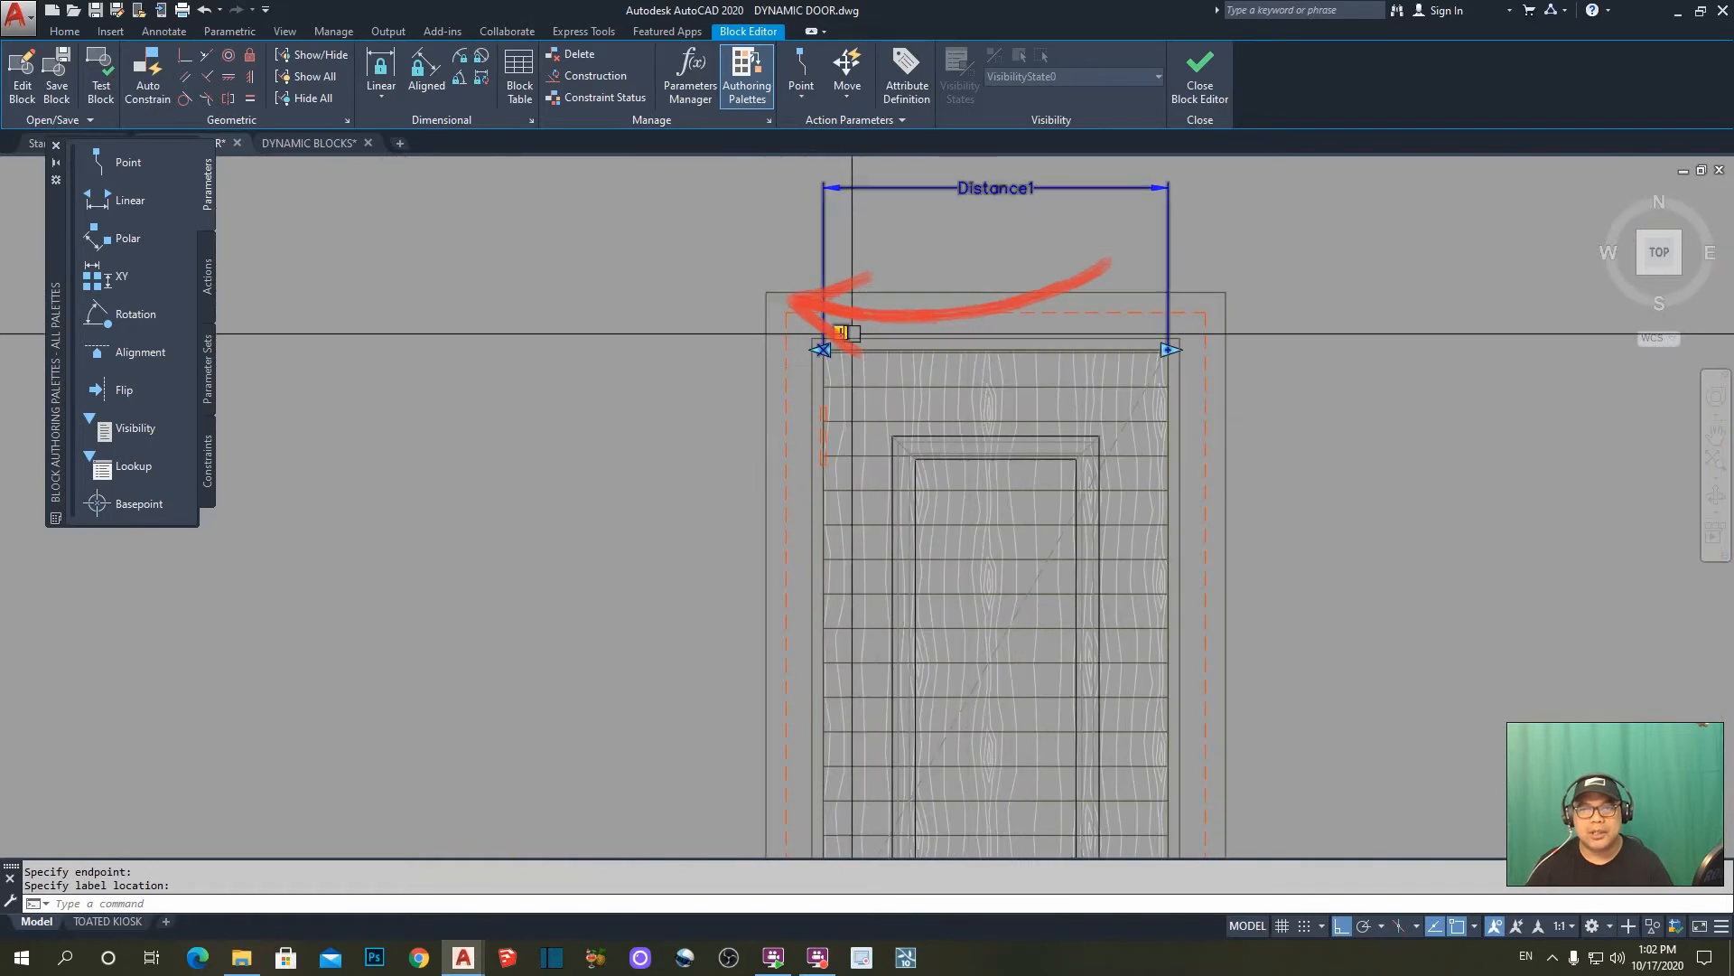
scroll(897, 303, "up", 3)
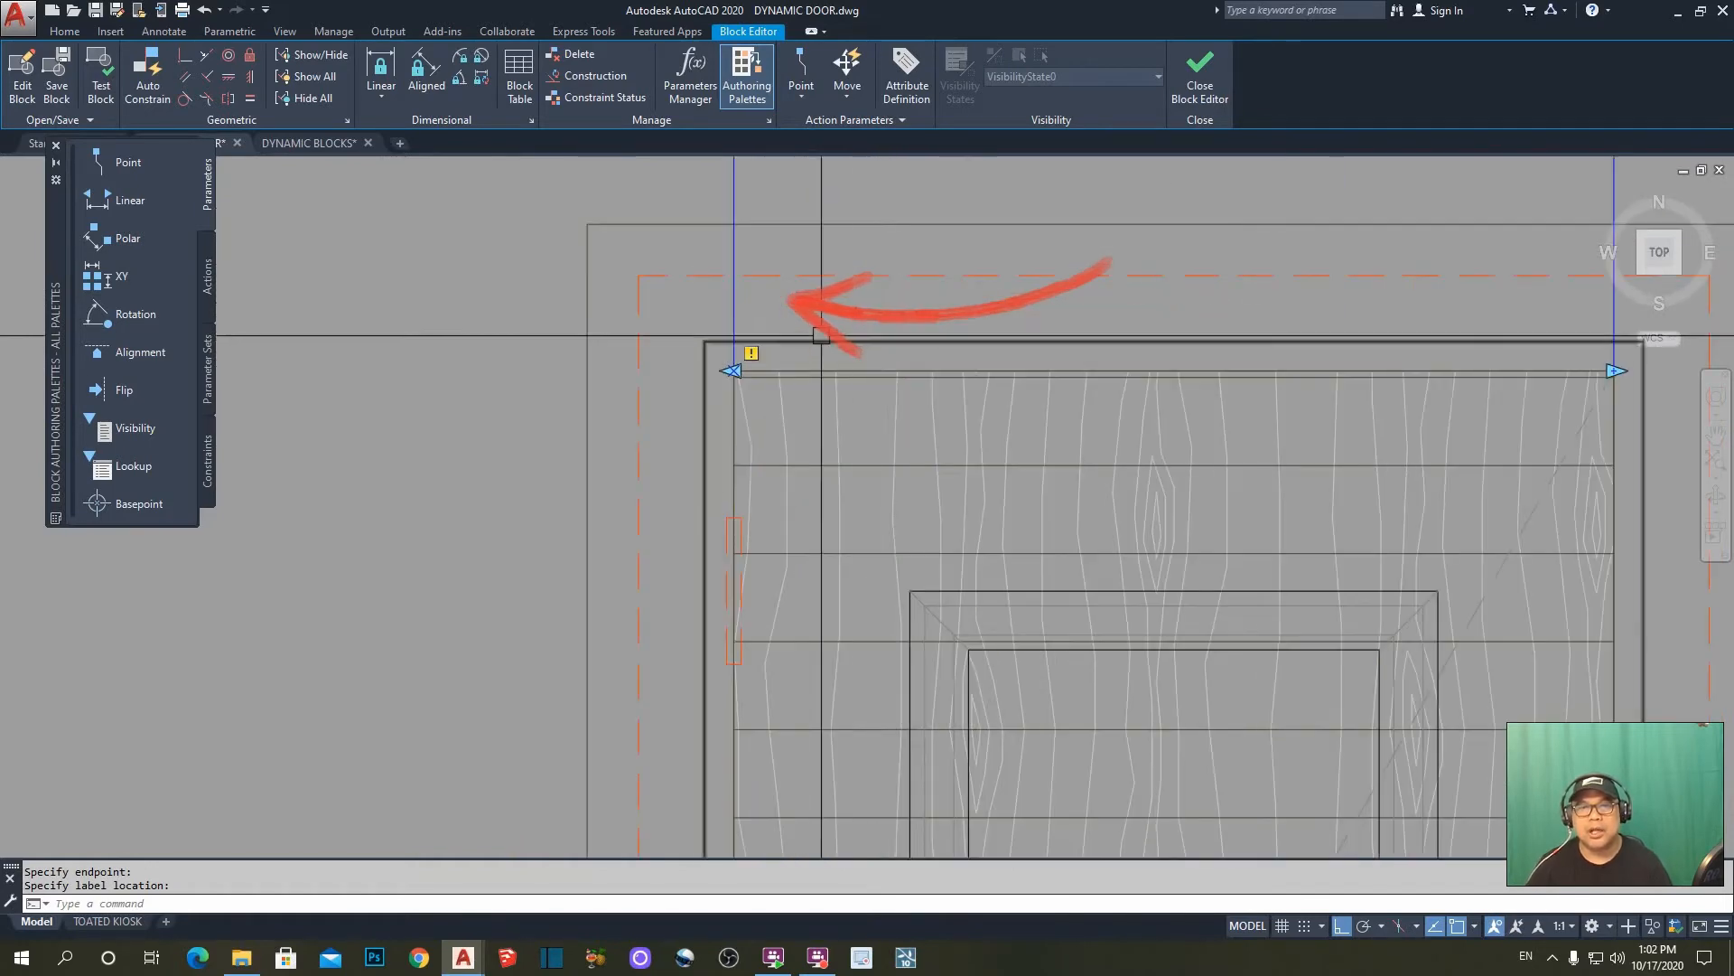
scroll(795, 352, "down", 2)
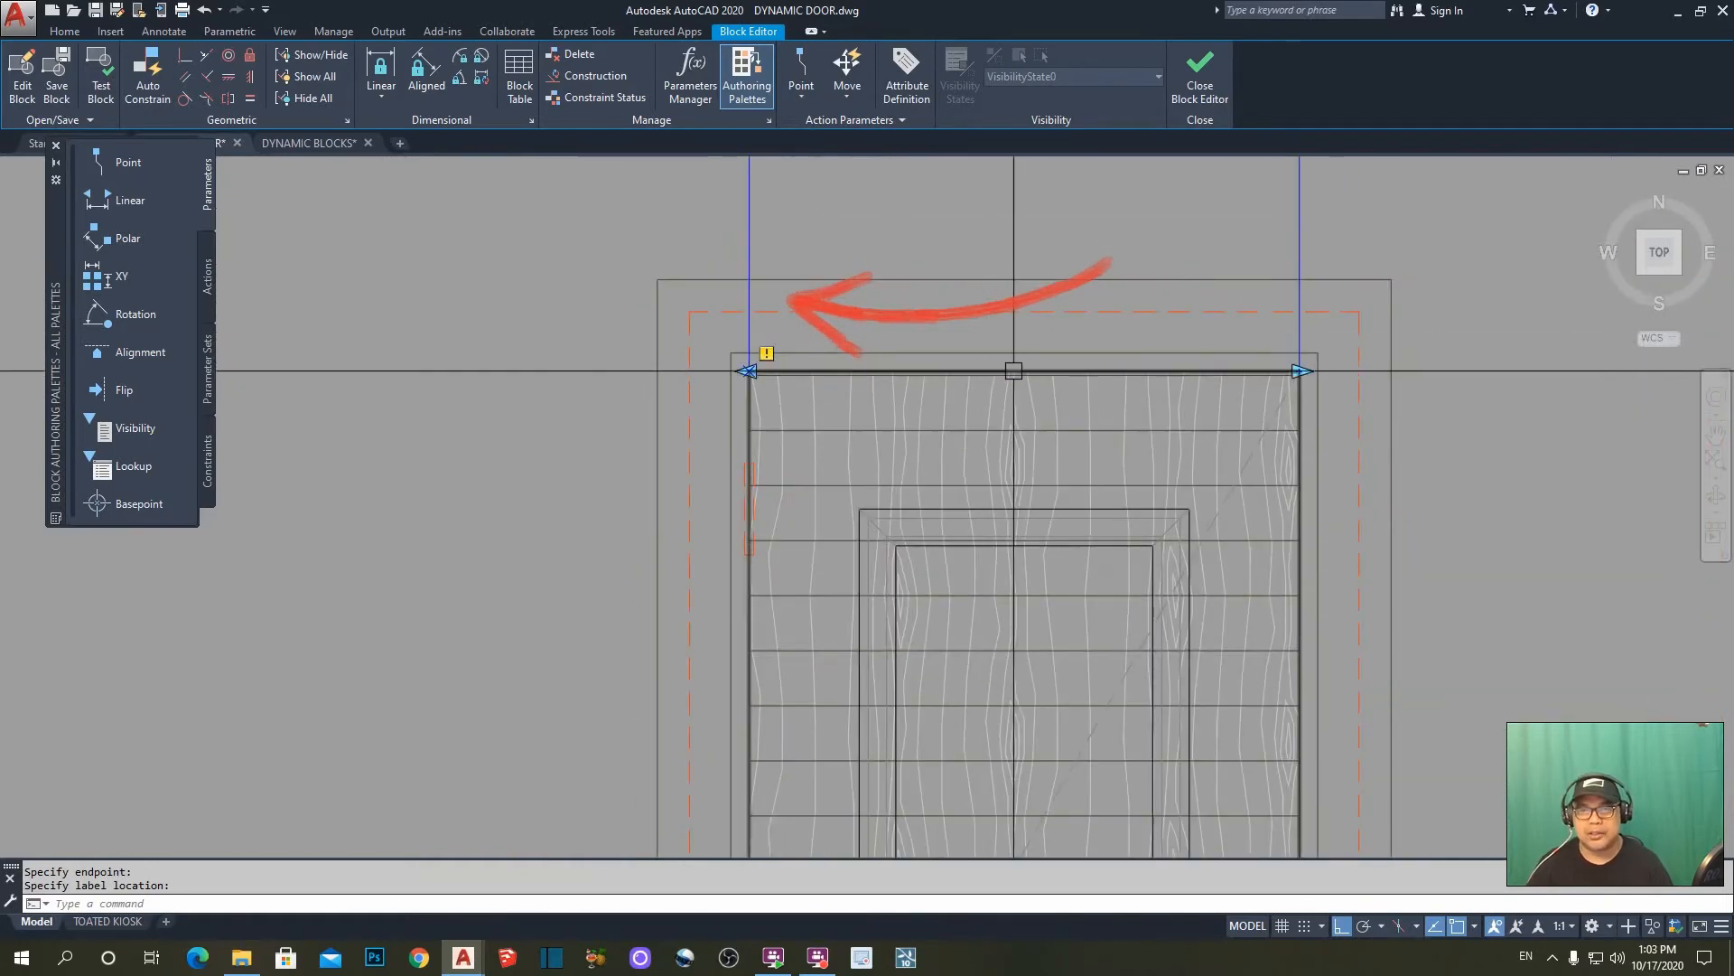
- Set the number of grips to 1 for the linear parameter across the door opening's width, and clear the selection
middle_click_drag(934, 364, 881, 353)
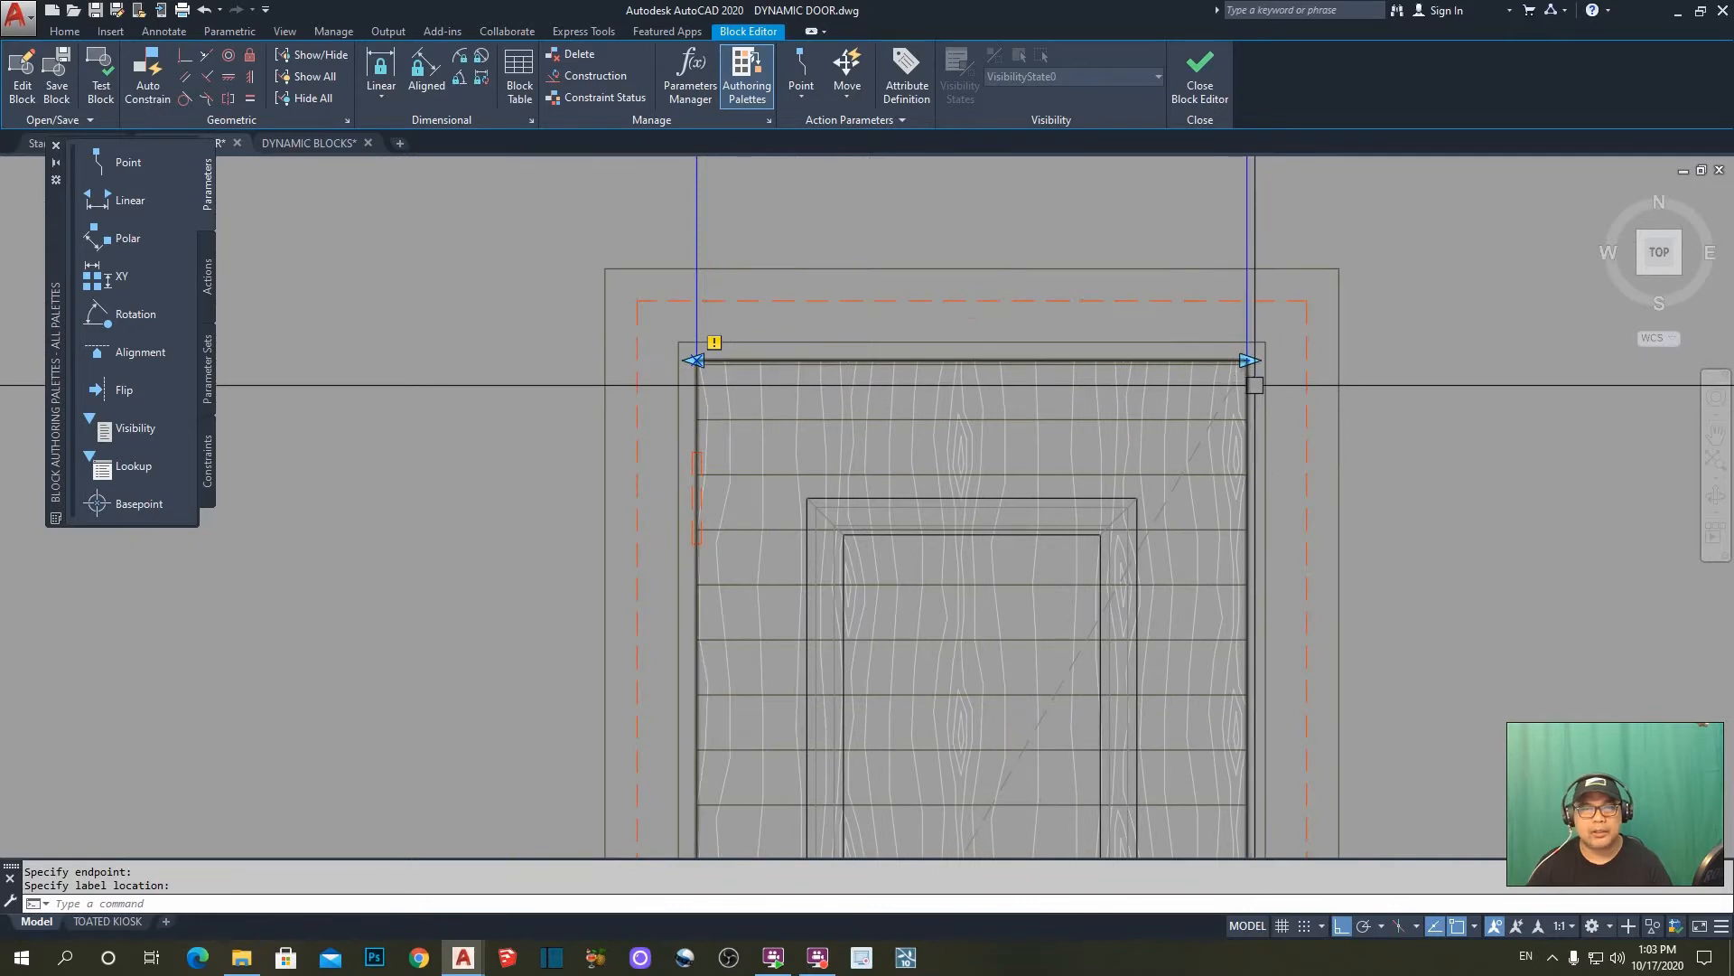
scroll(709, 379, "up", 2)
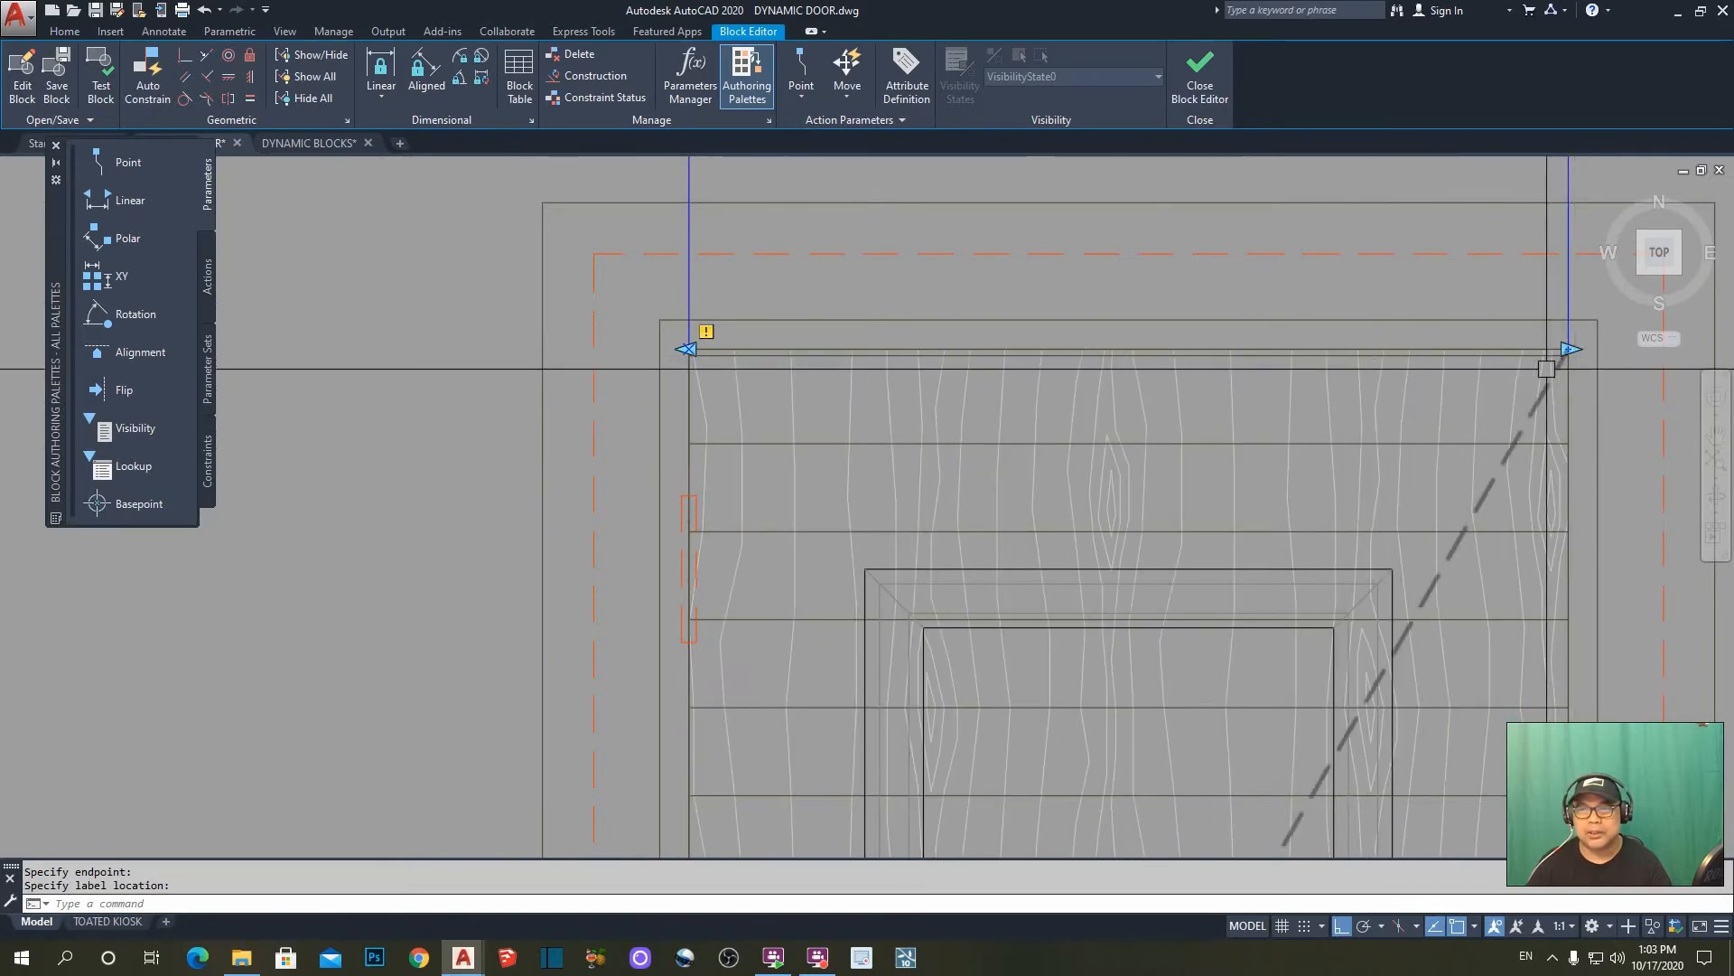
middle_click_drag(1136, 391, 1063, 391)
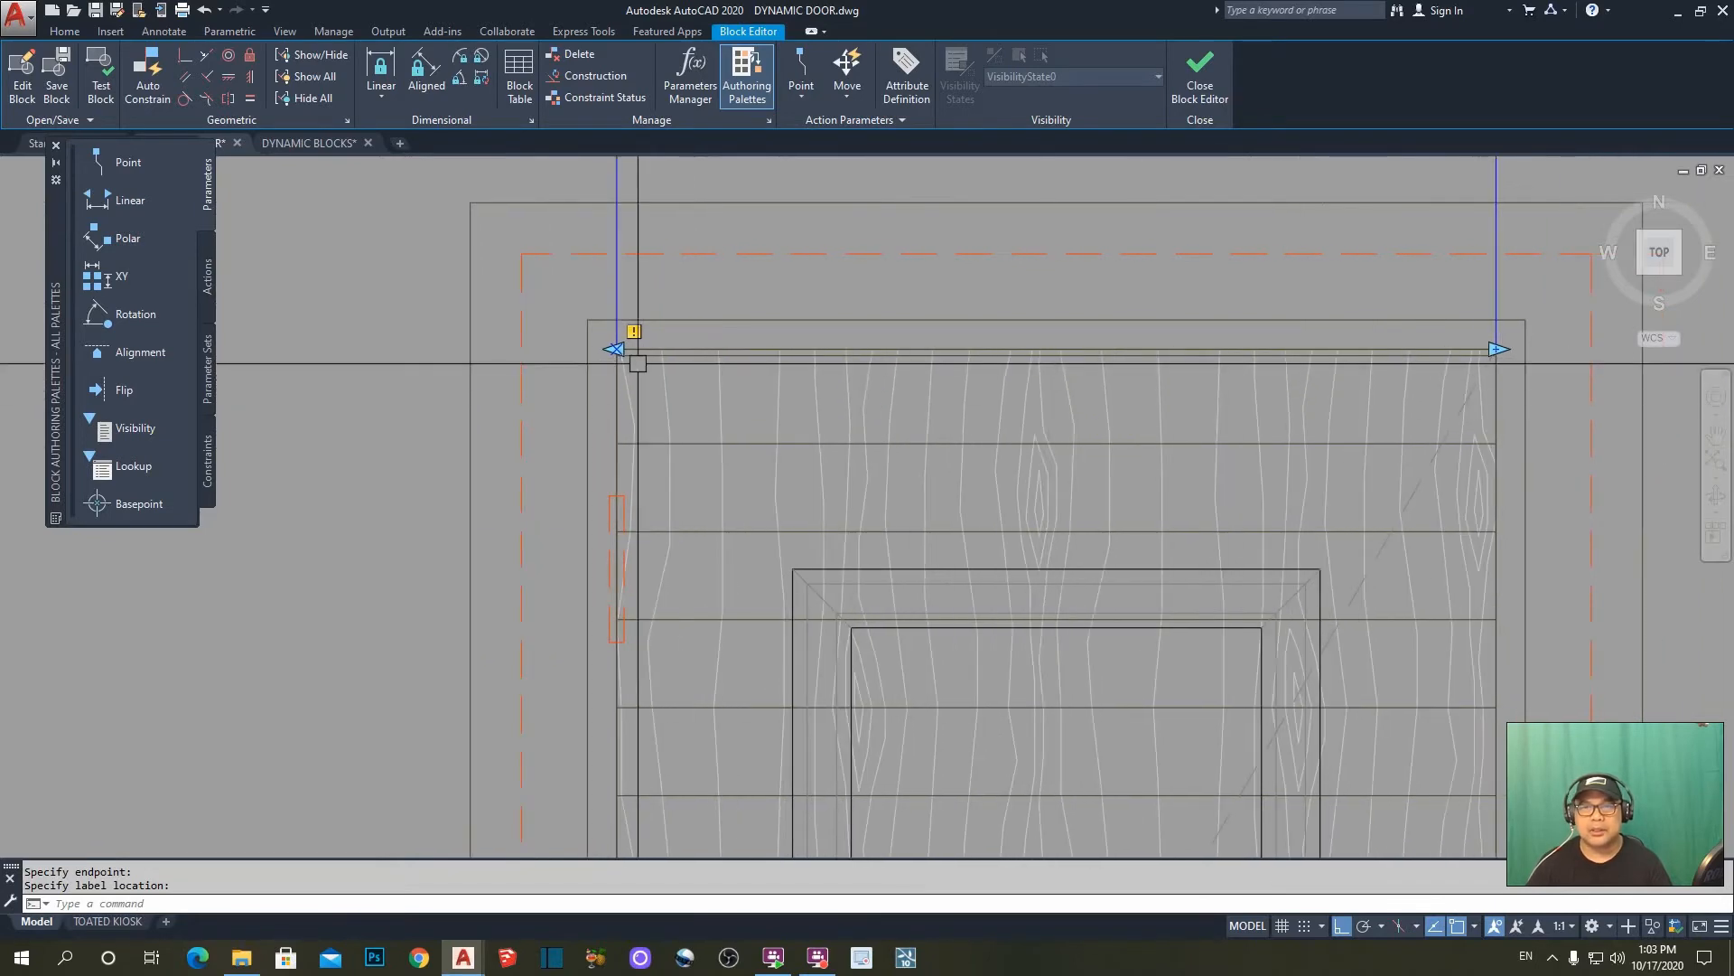
scroll(1011, 362, "down", 4)
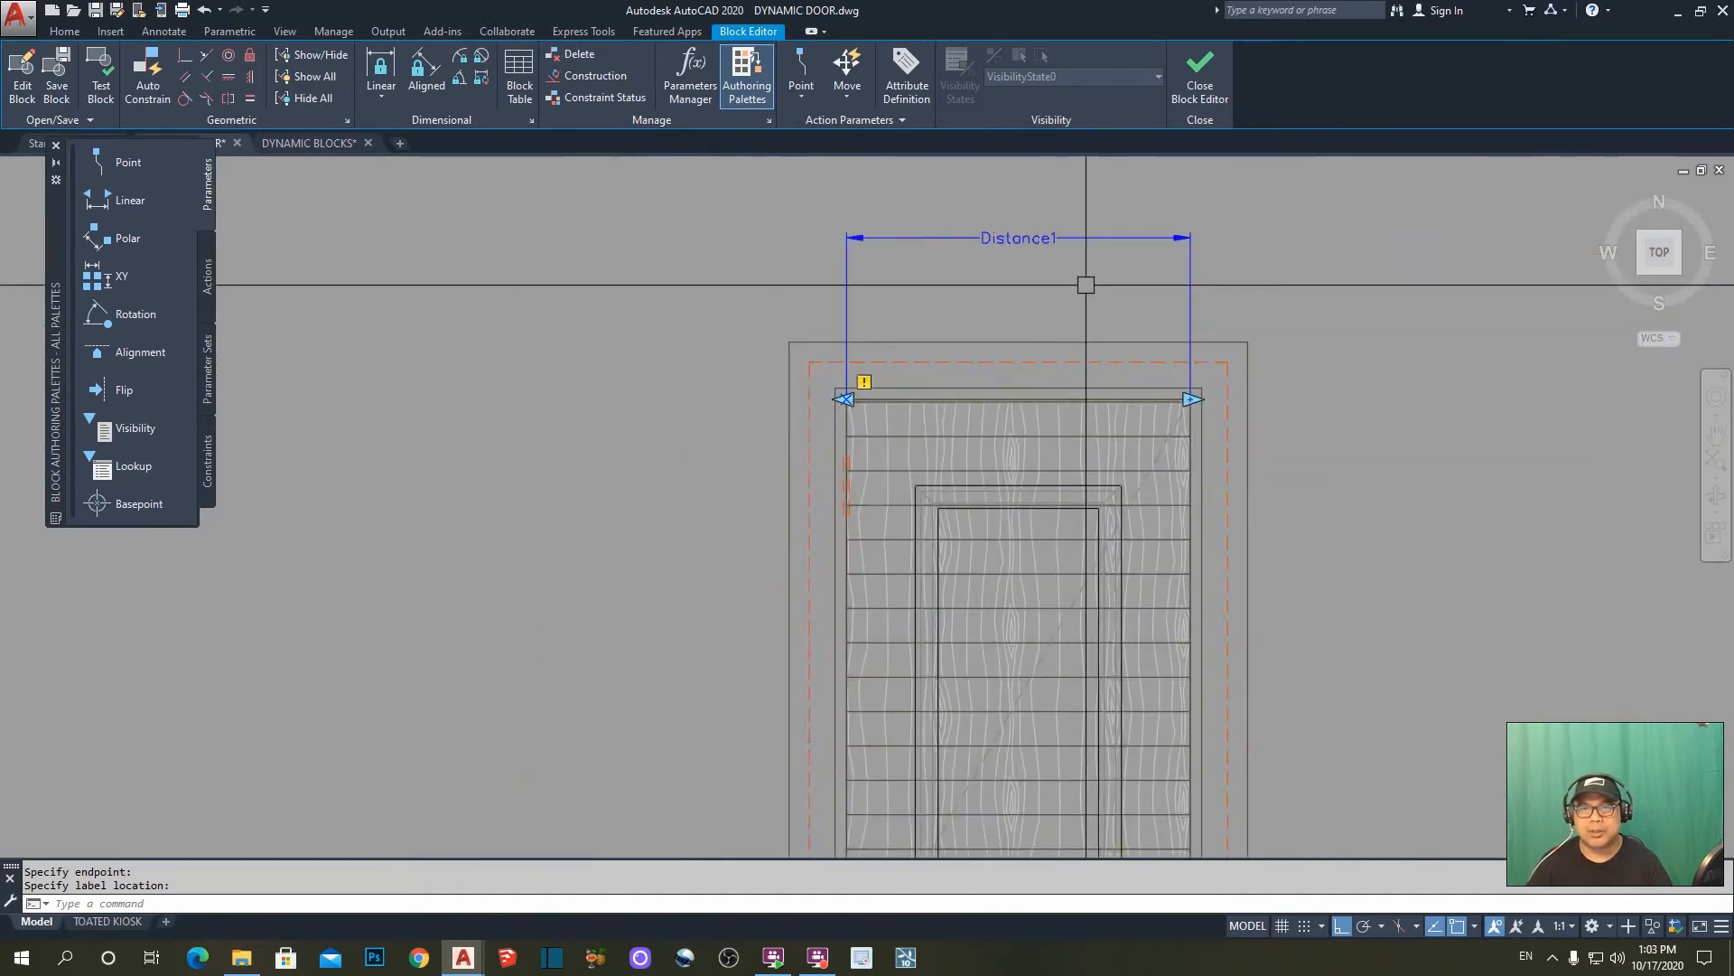
middle_click_drag(1135, 273, 1116, 268)
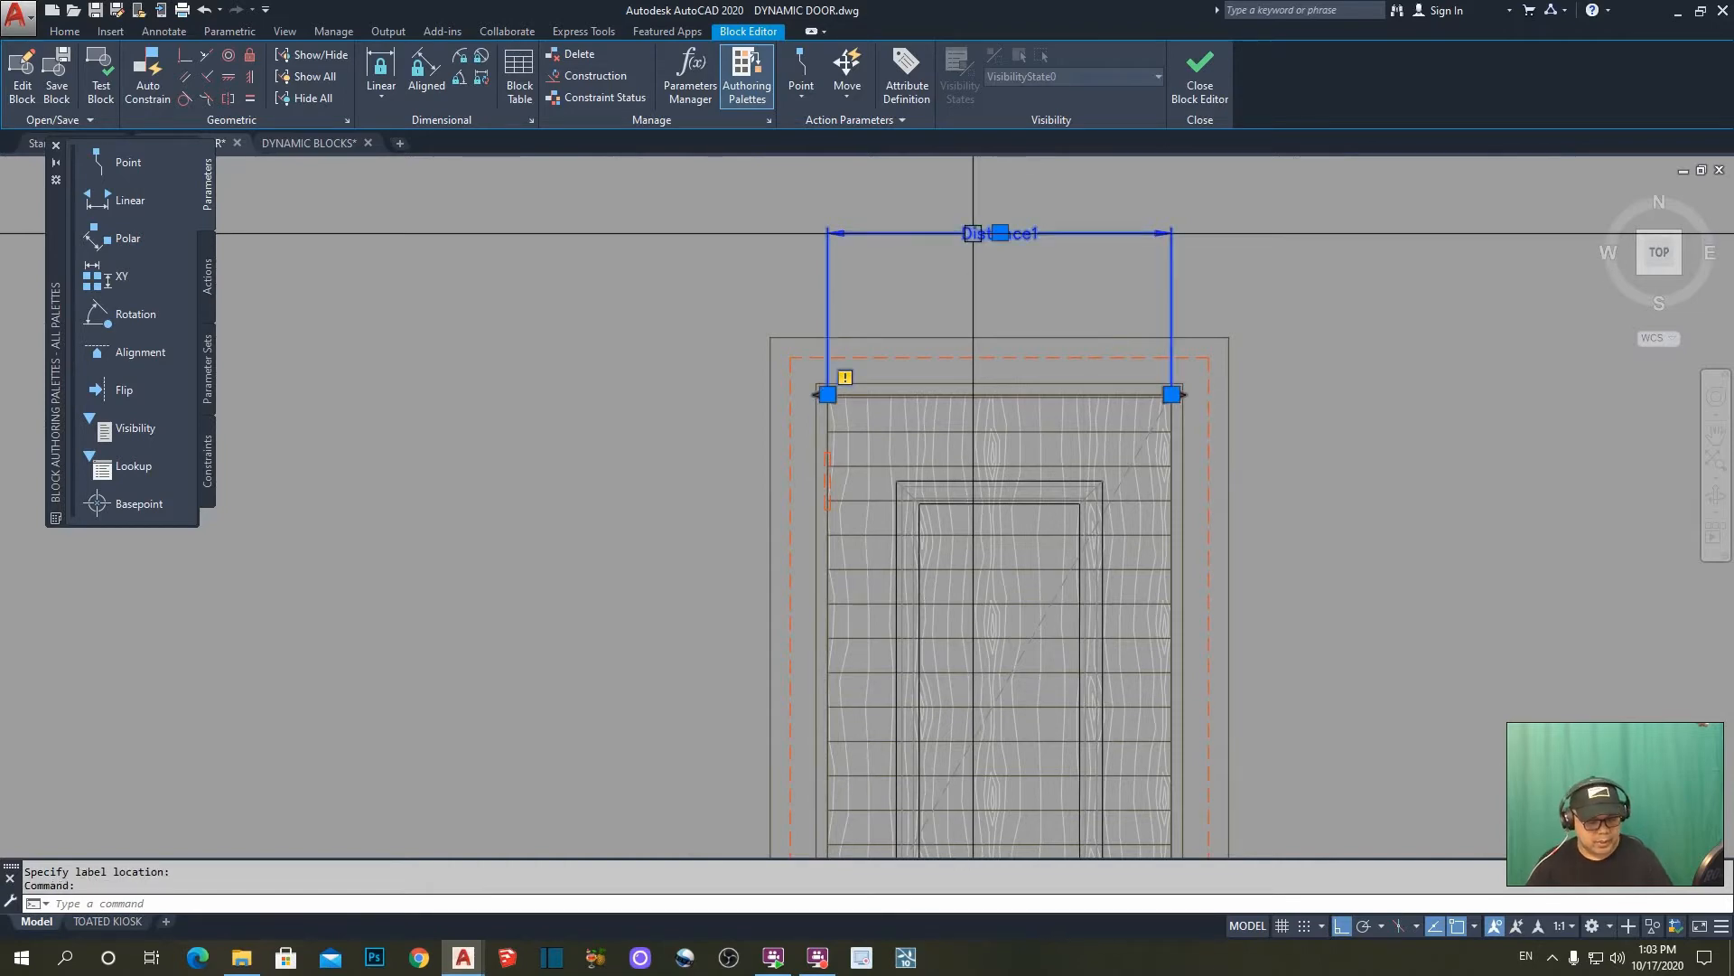
key("ctrl+1")
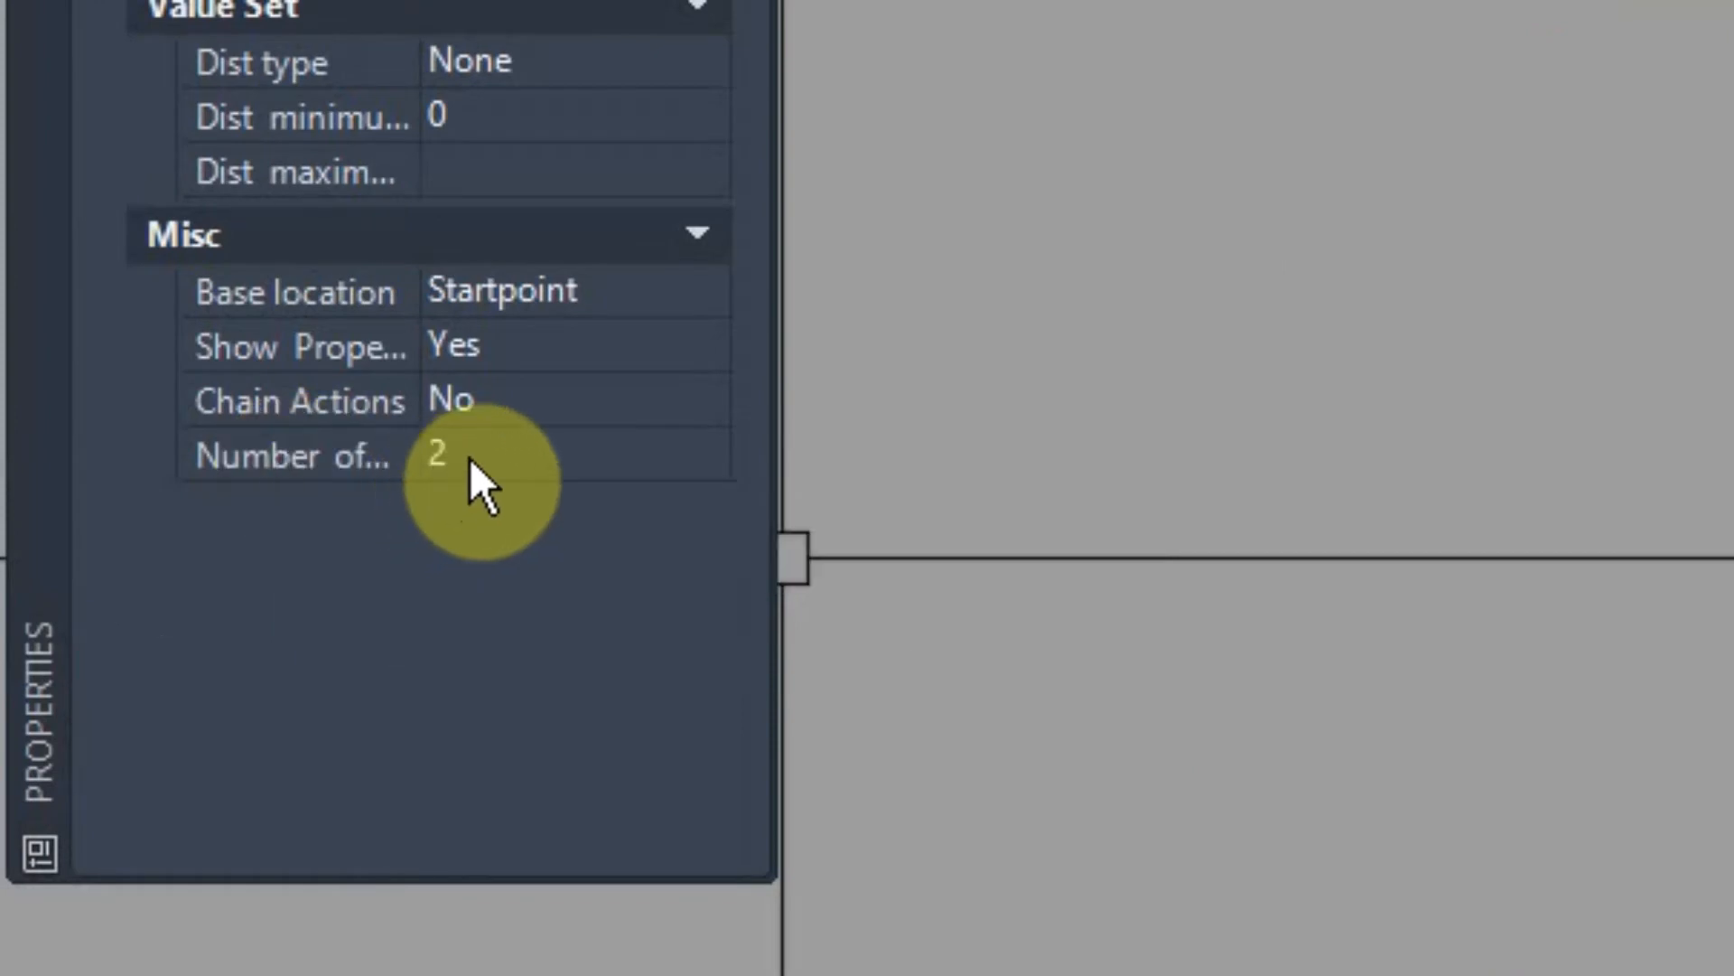
left_click(531, 451)
left_click(531, 451)
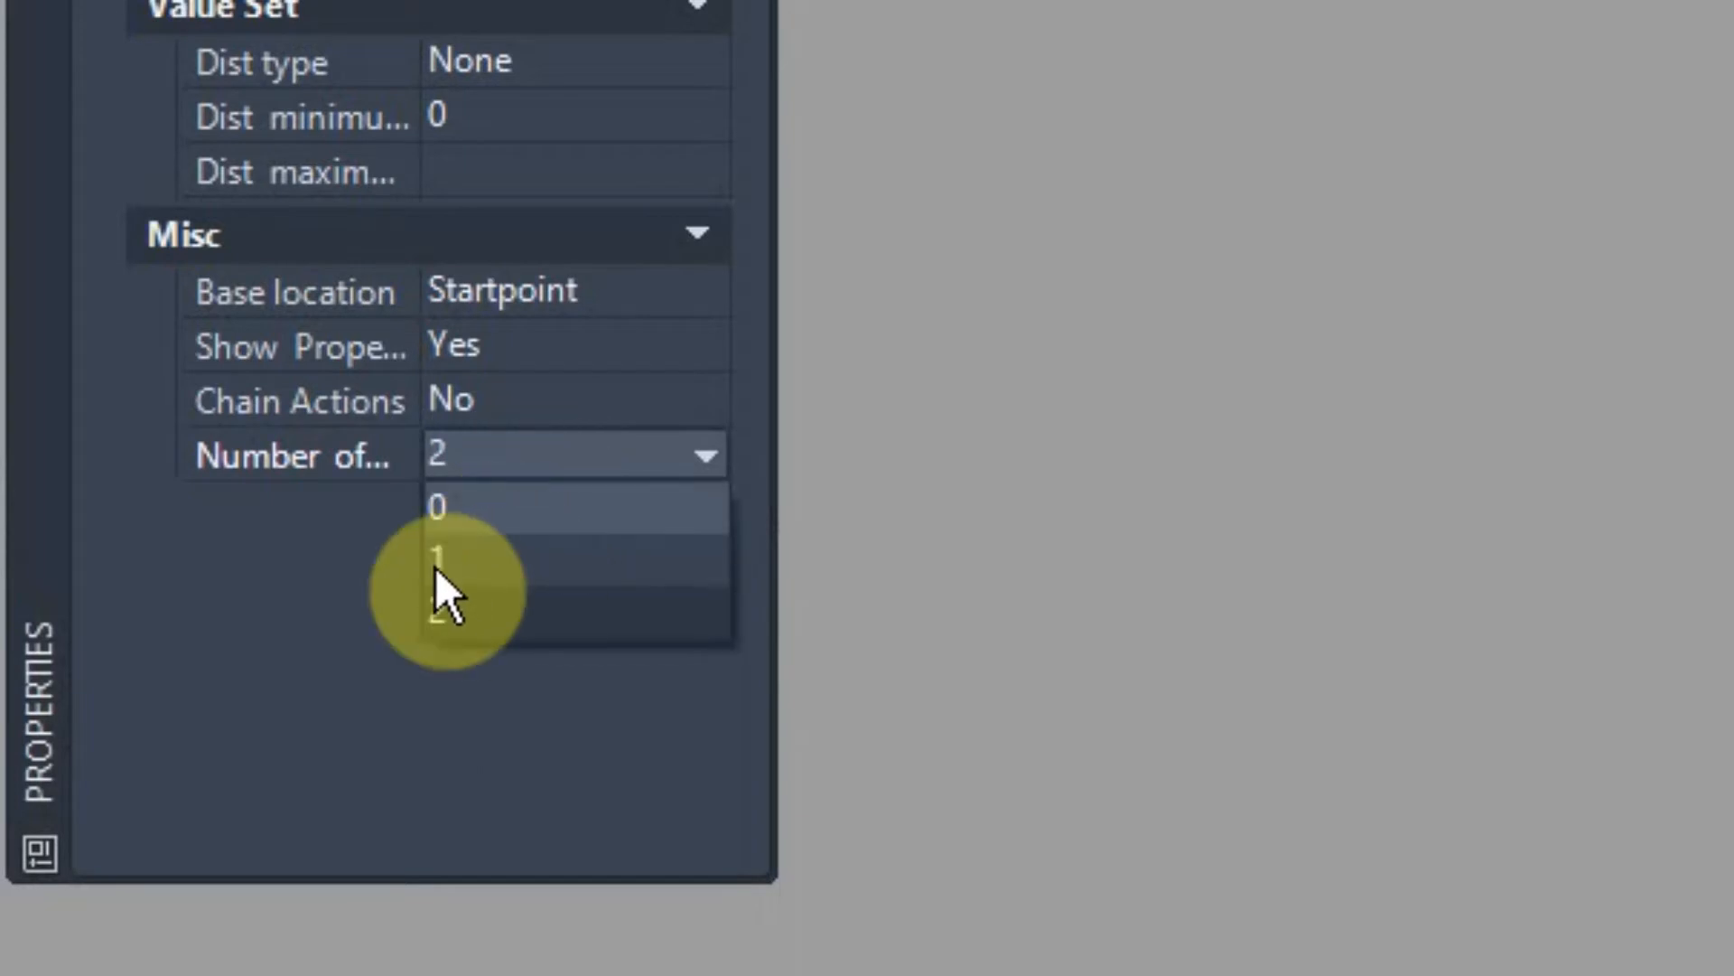
left_click(492, 564)
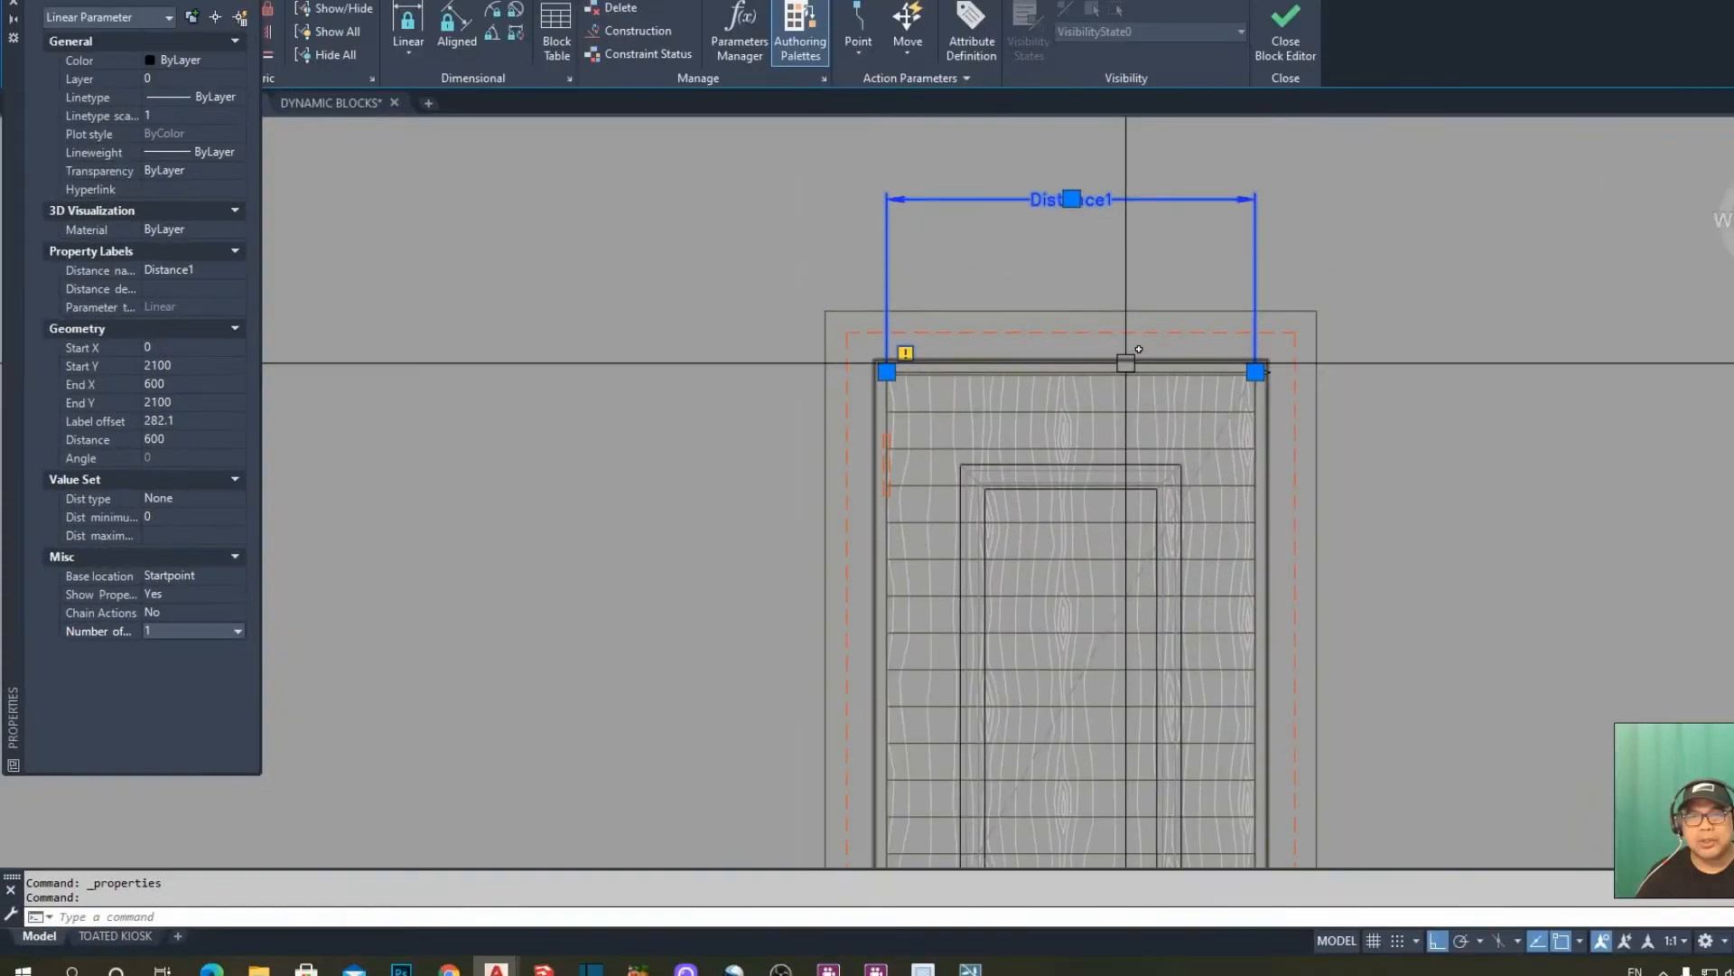
key("Escape")
- Check the linear parameter's remaining grip at the opening's top-right corner, and close the object properties
middle_click_drag(1131, 420, 1109, 427)
scroll(1096, 430, "up", 2)
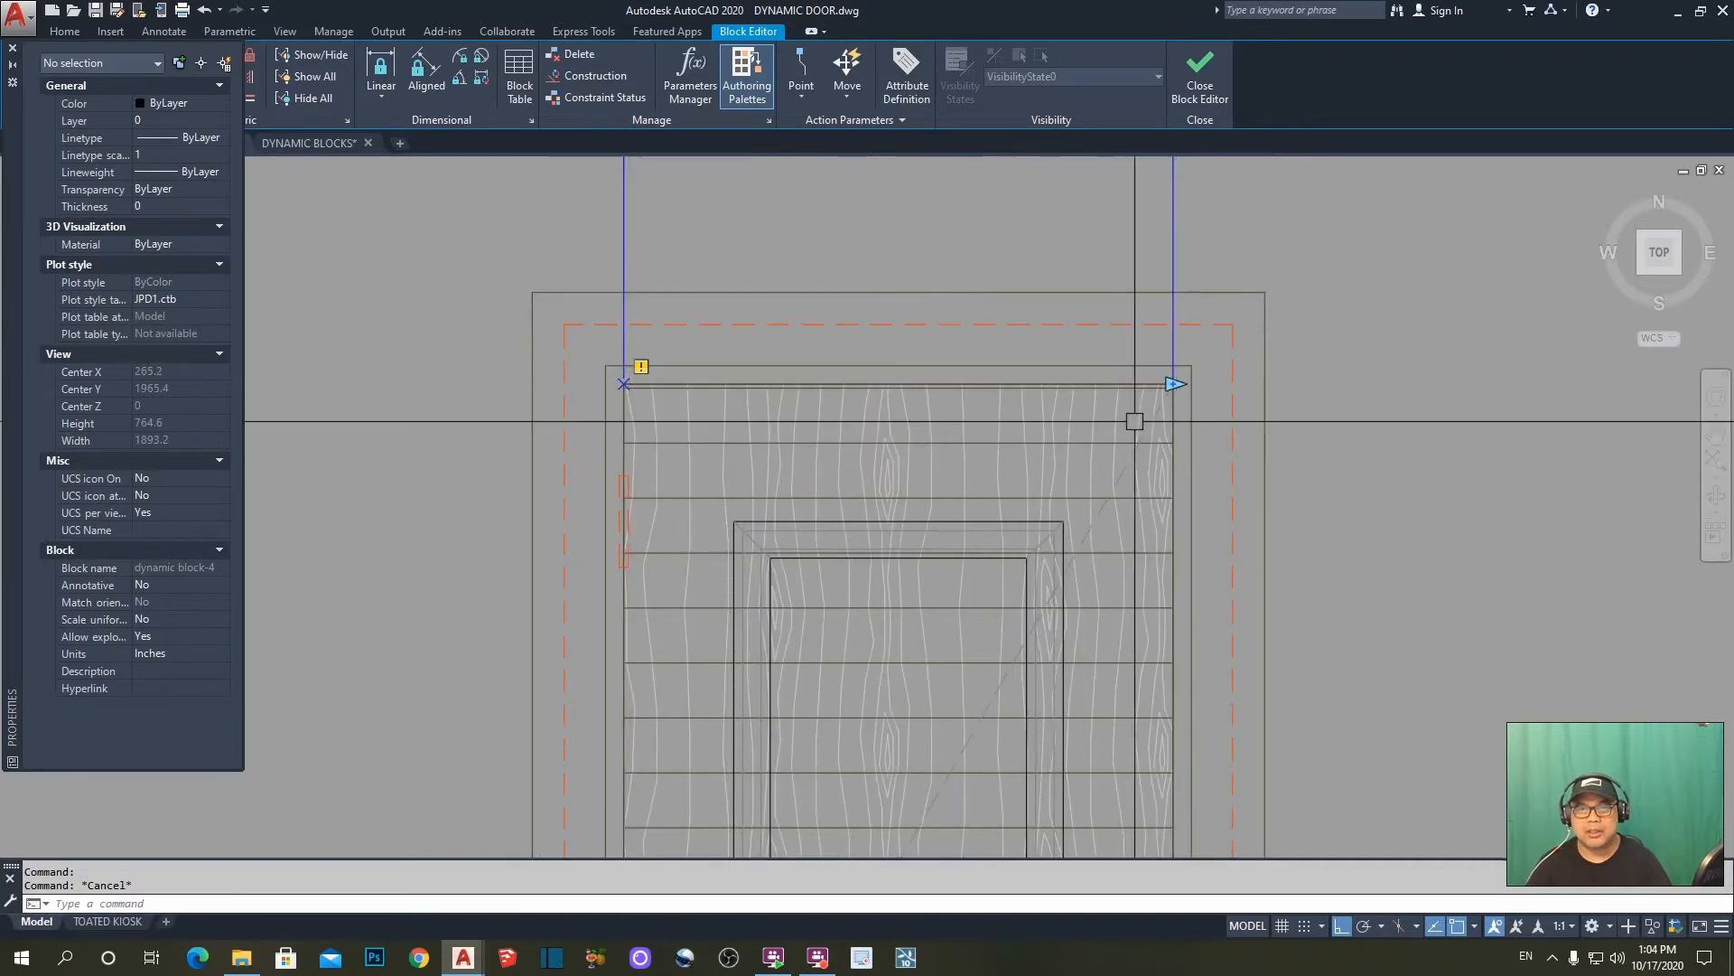
scroll(1130, 329, "down", 2)
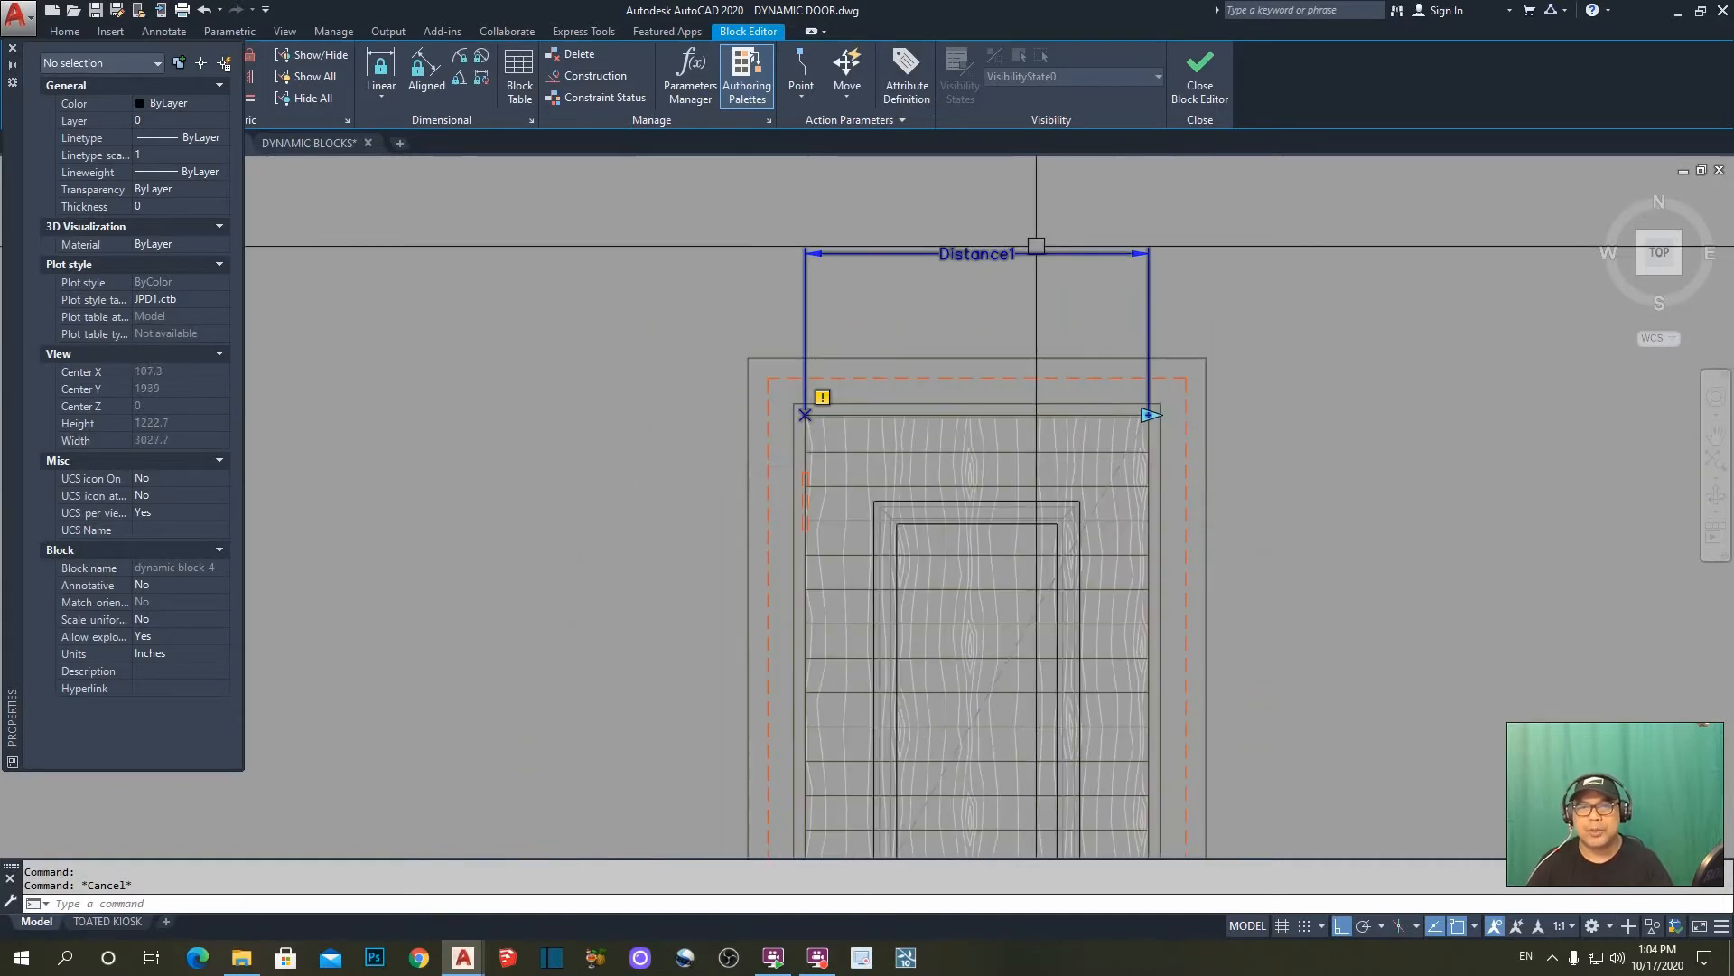
scroll(1186, 497, "down", 2)
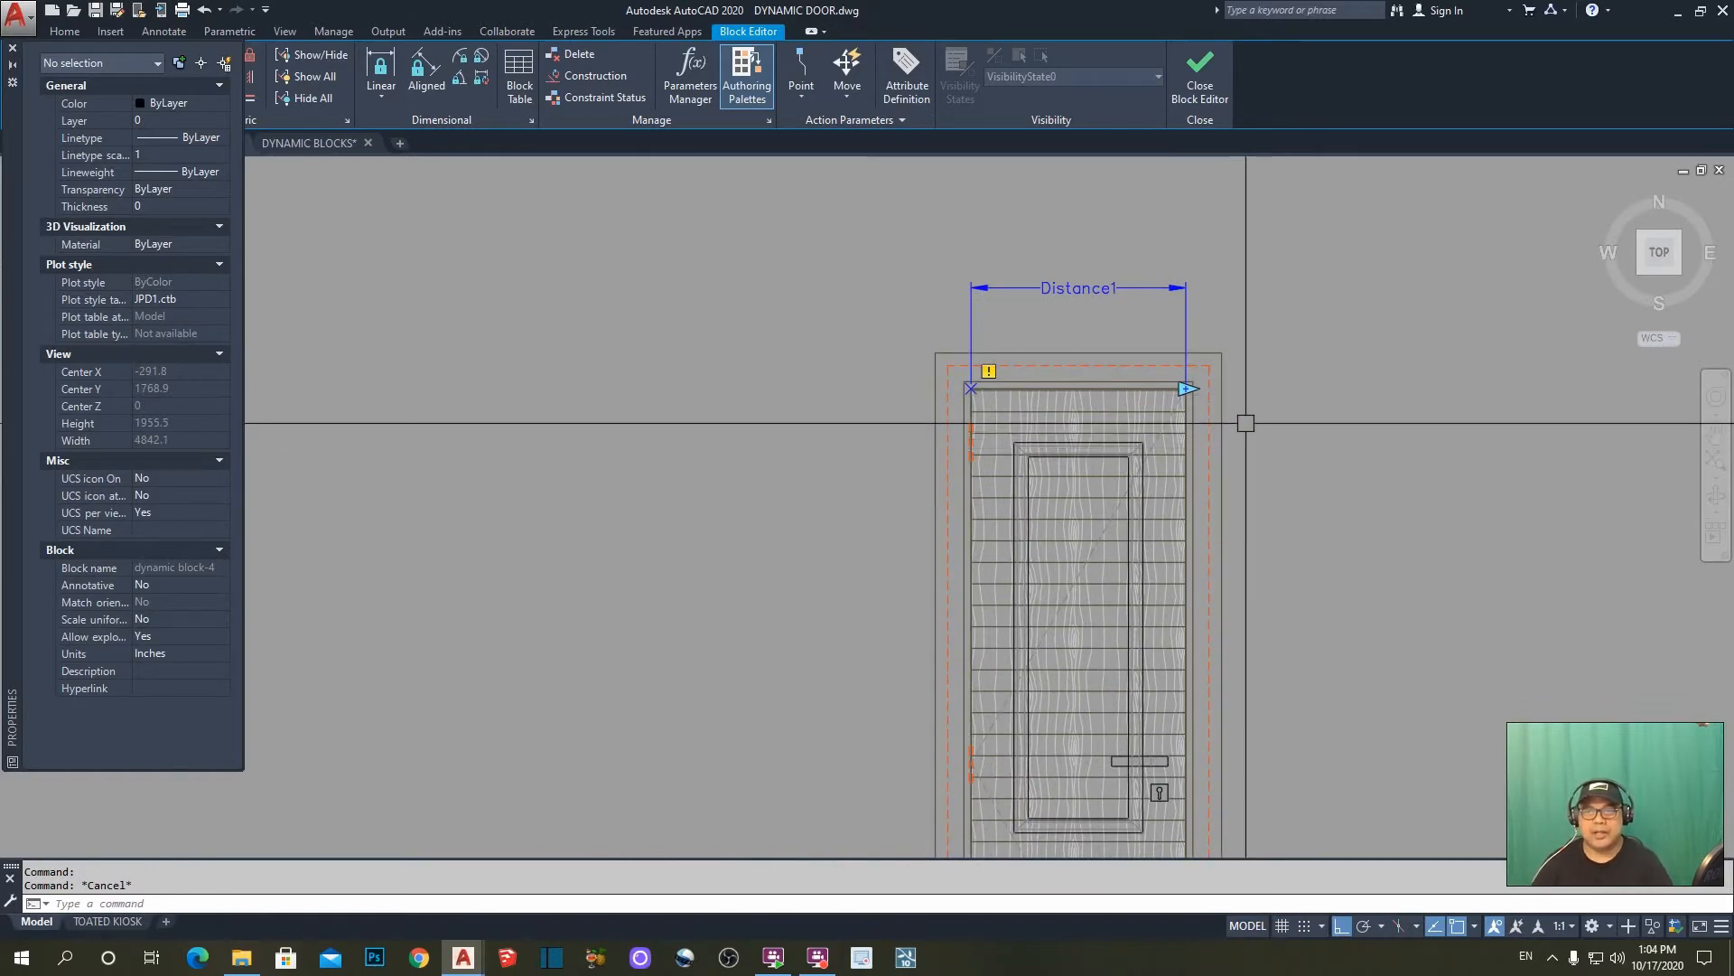
mouse_move(1108, 384)
middle_mouse_down()
mouse_move(956, 376)
mouse_move(952, 393)
mouse_move(917, 367)
middle_mouse_up()
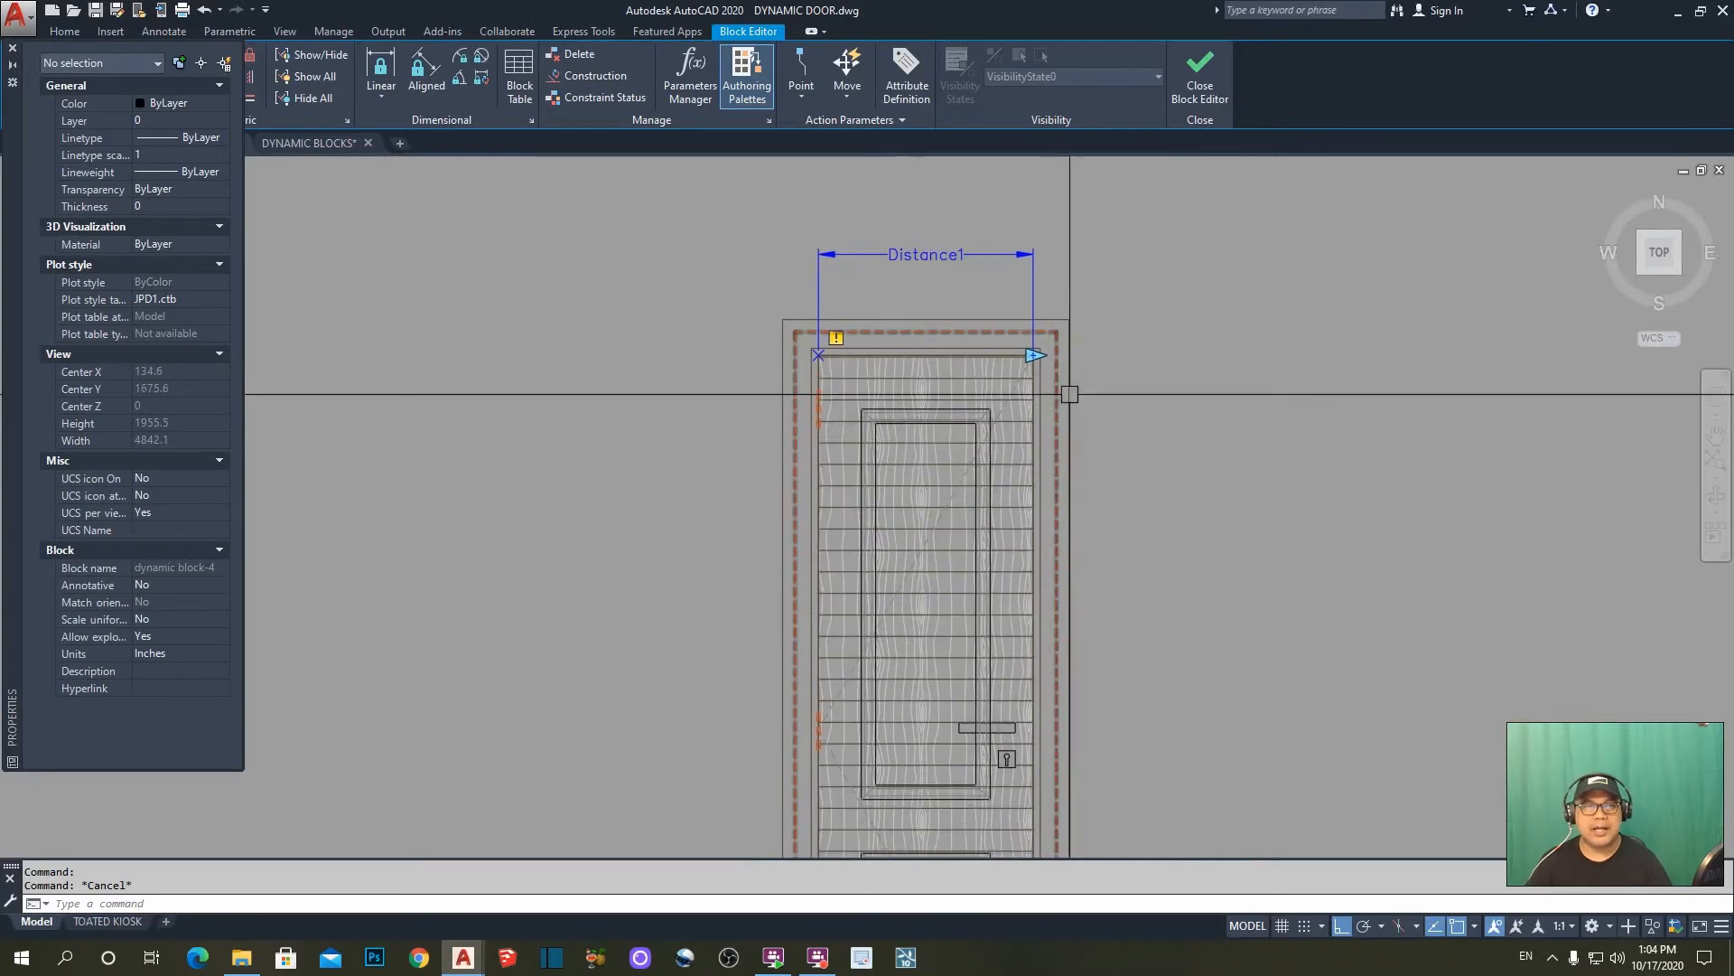
left_click(10, 49)
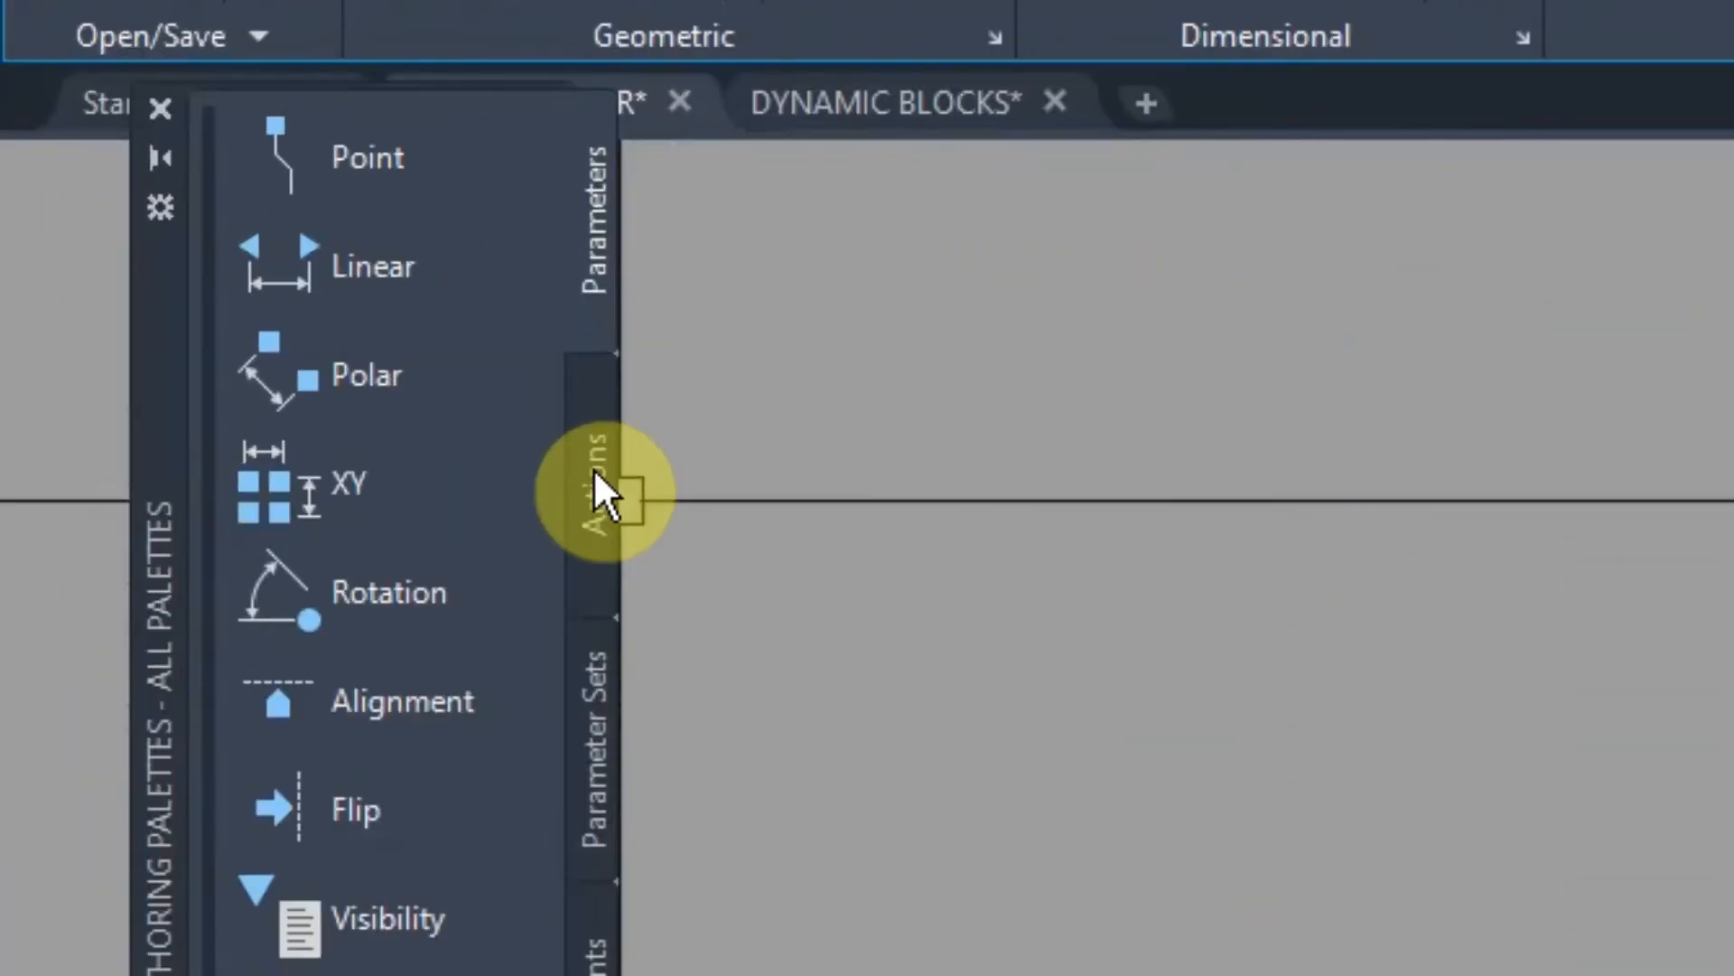
- Start a Stretch action on the linear width parameter, associated with its end point at the door opening's top-right corner
left_click(208, 284)
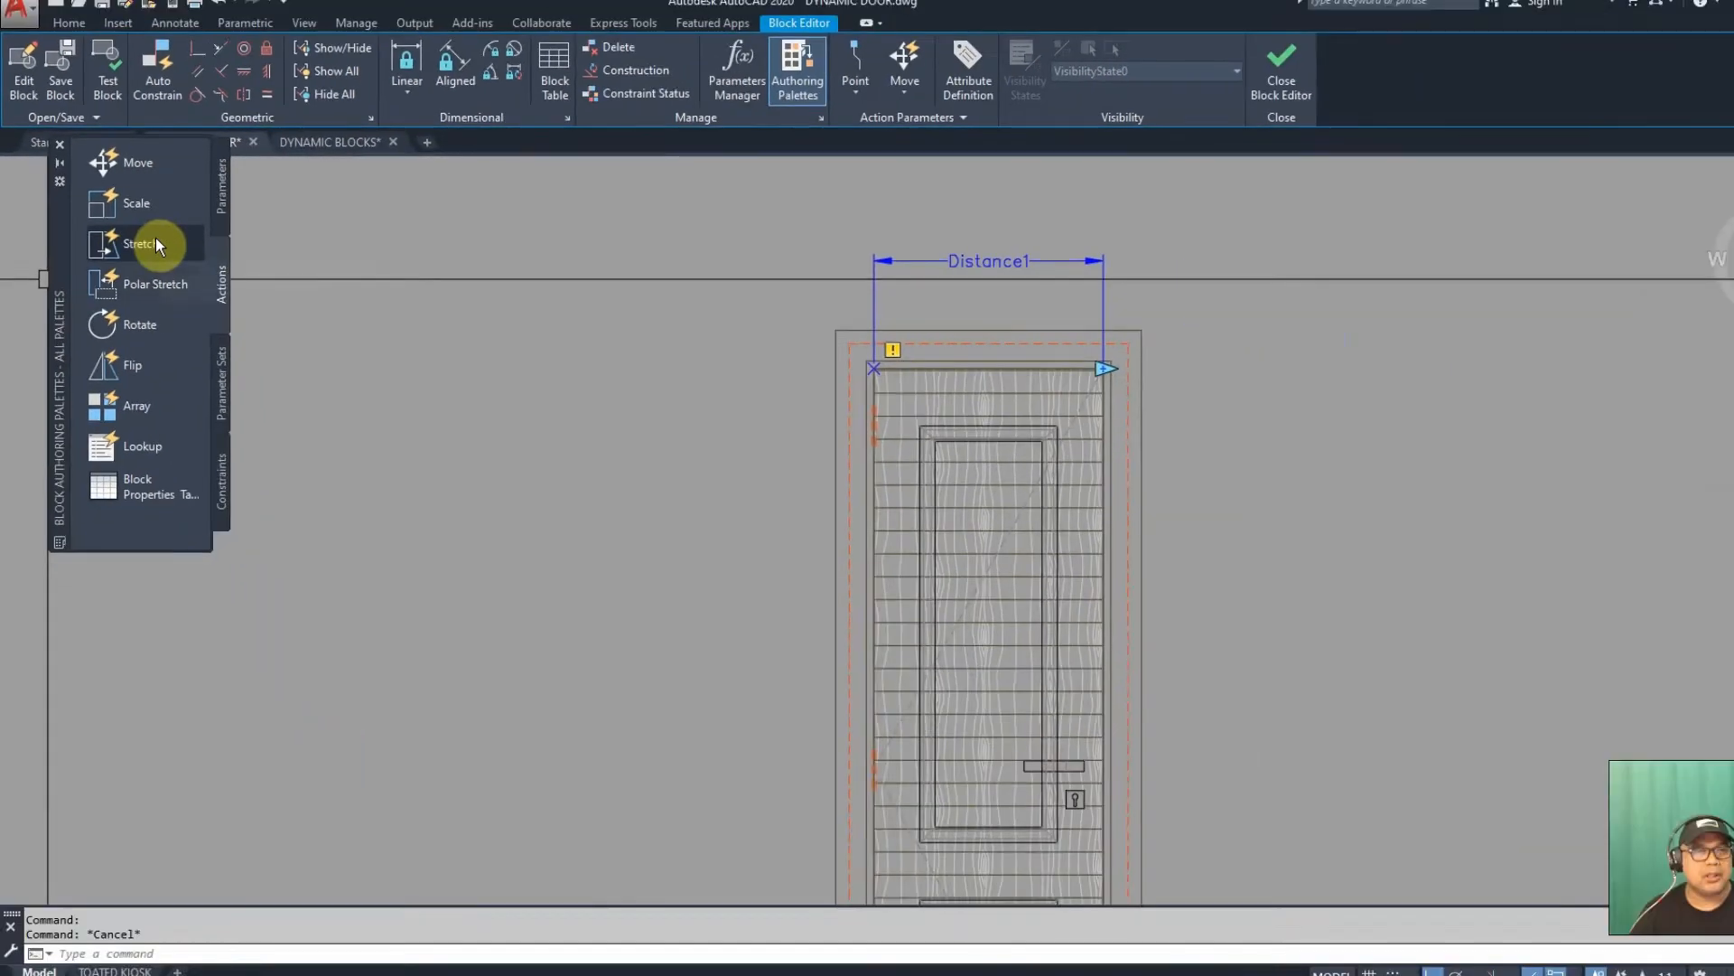
left_click(211, 290)
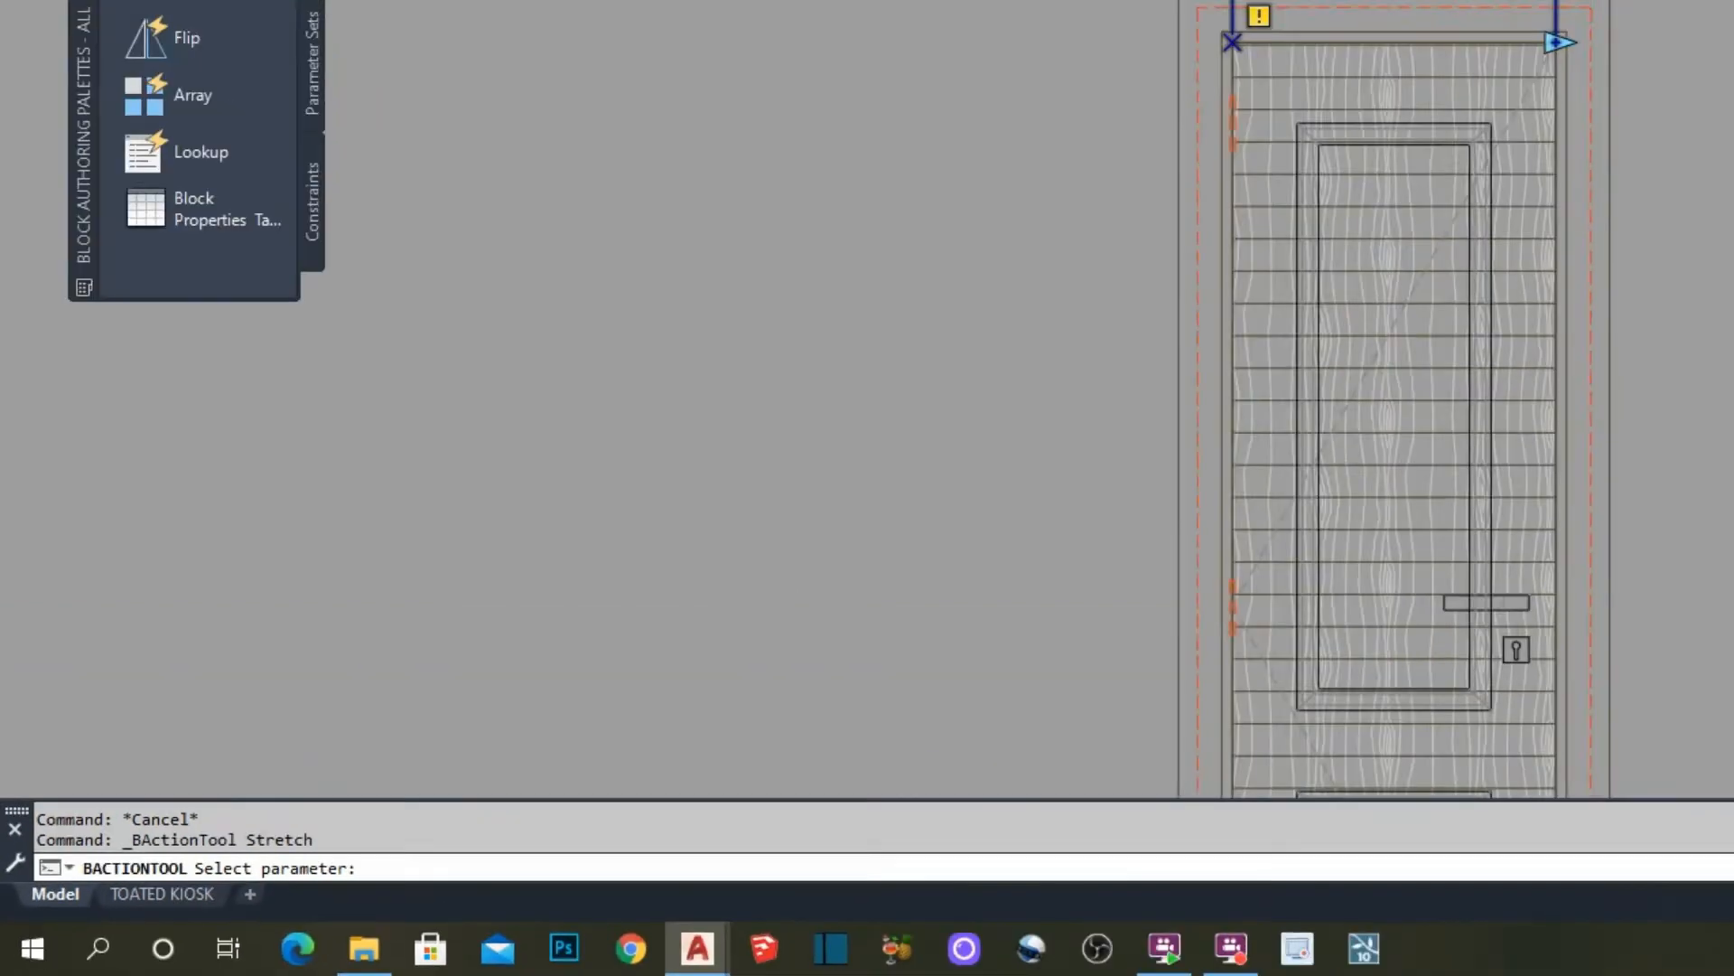
left_click(907, 254)
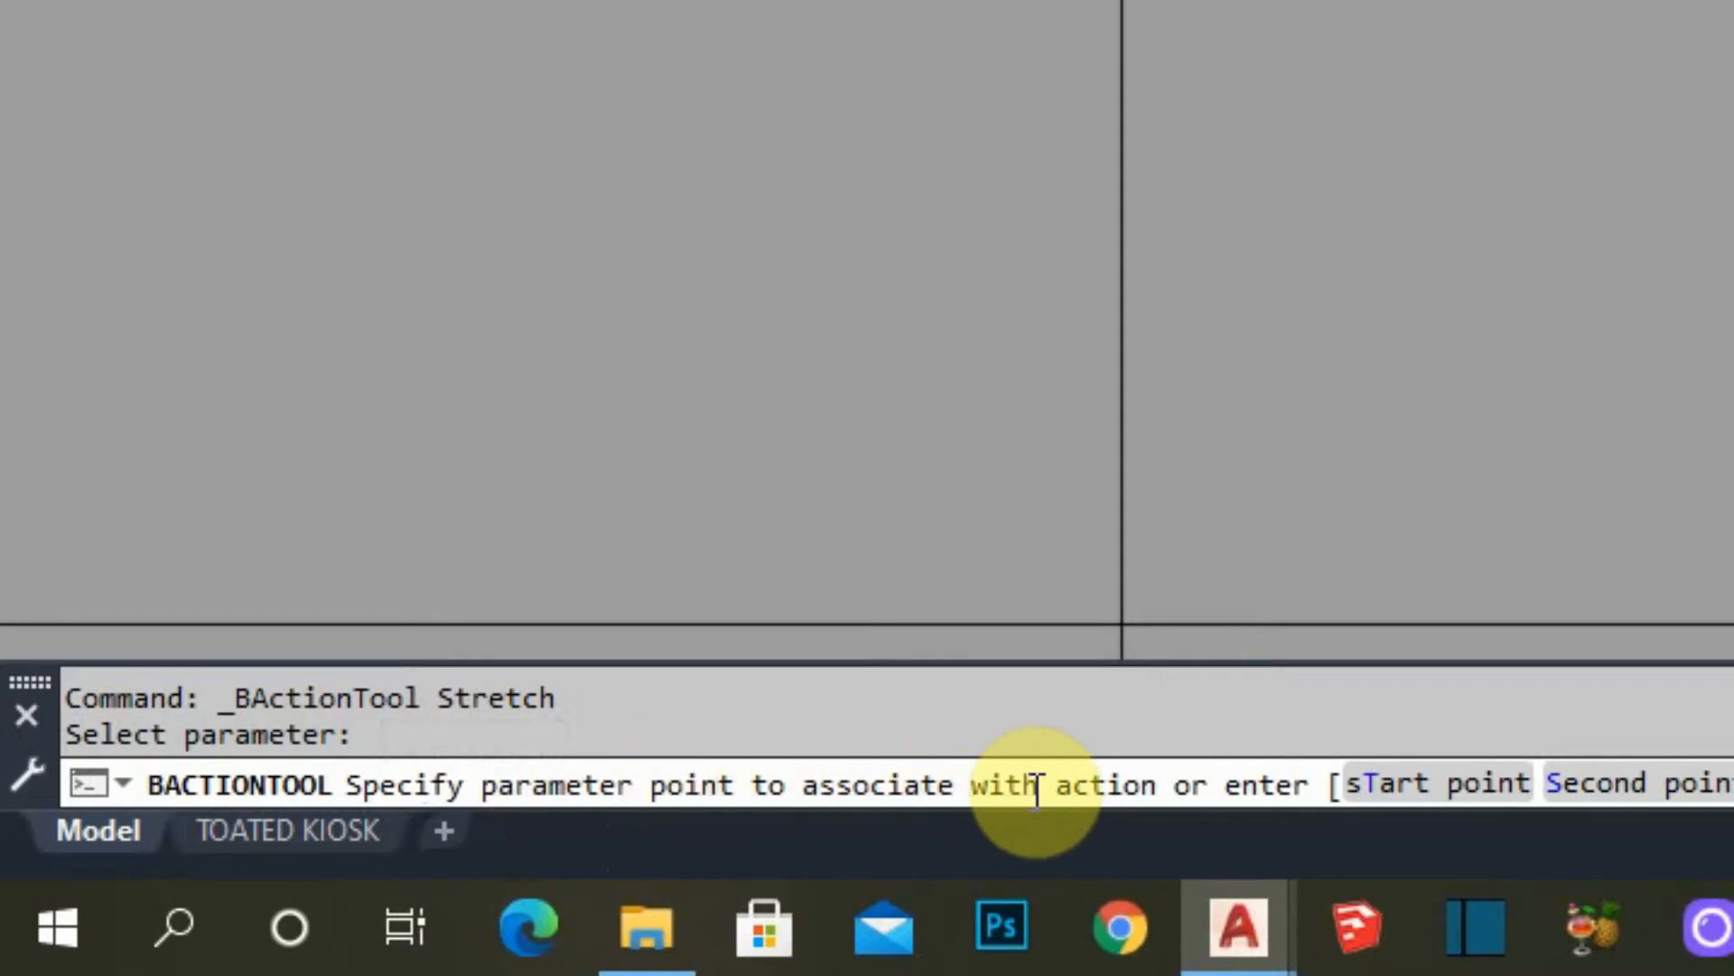
scroll(867, 330, "up", 6)
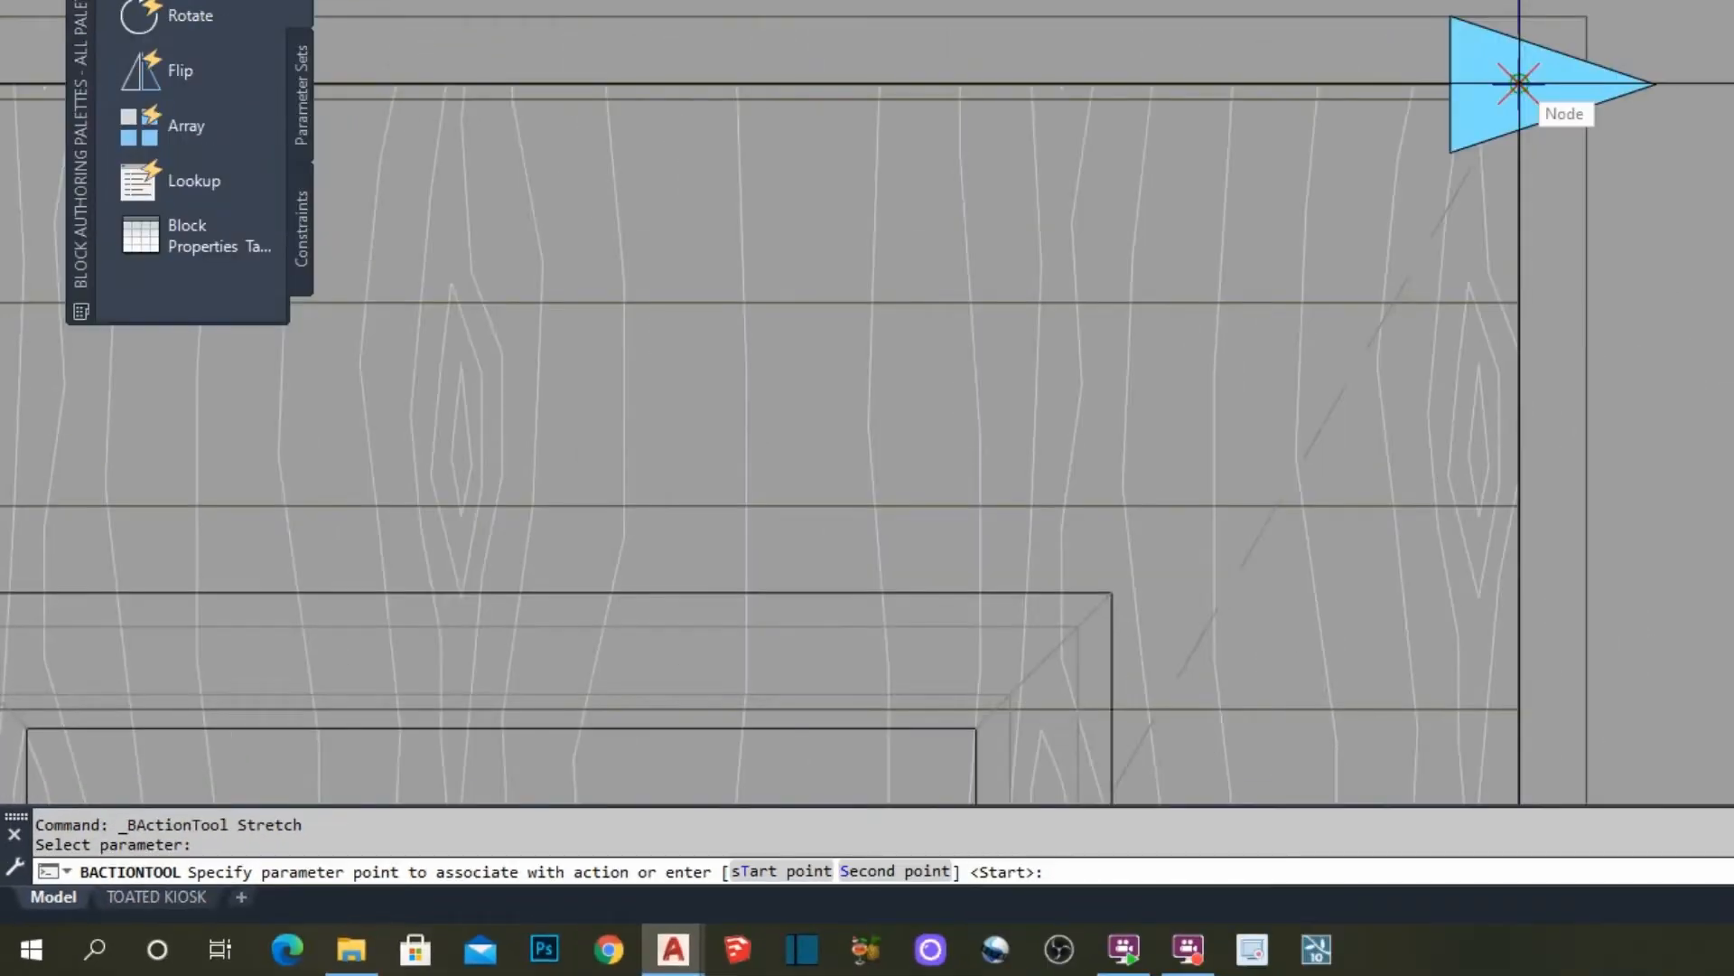
left_click(1045, 361)
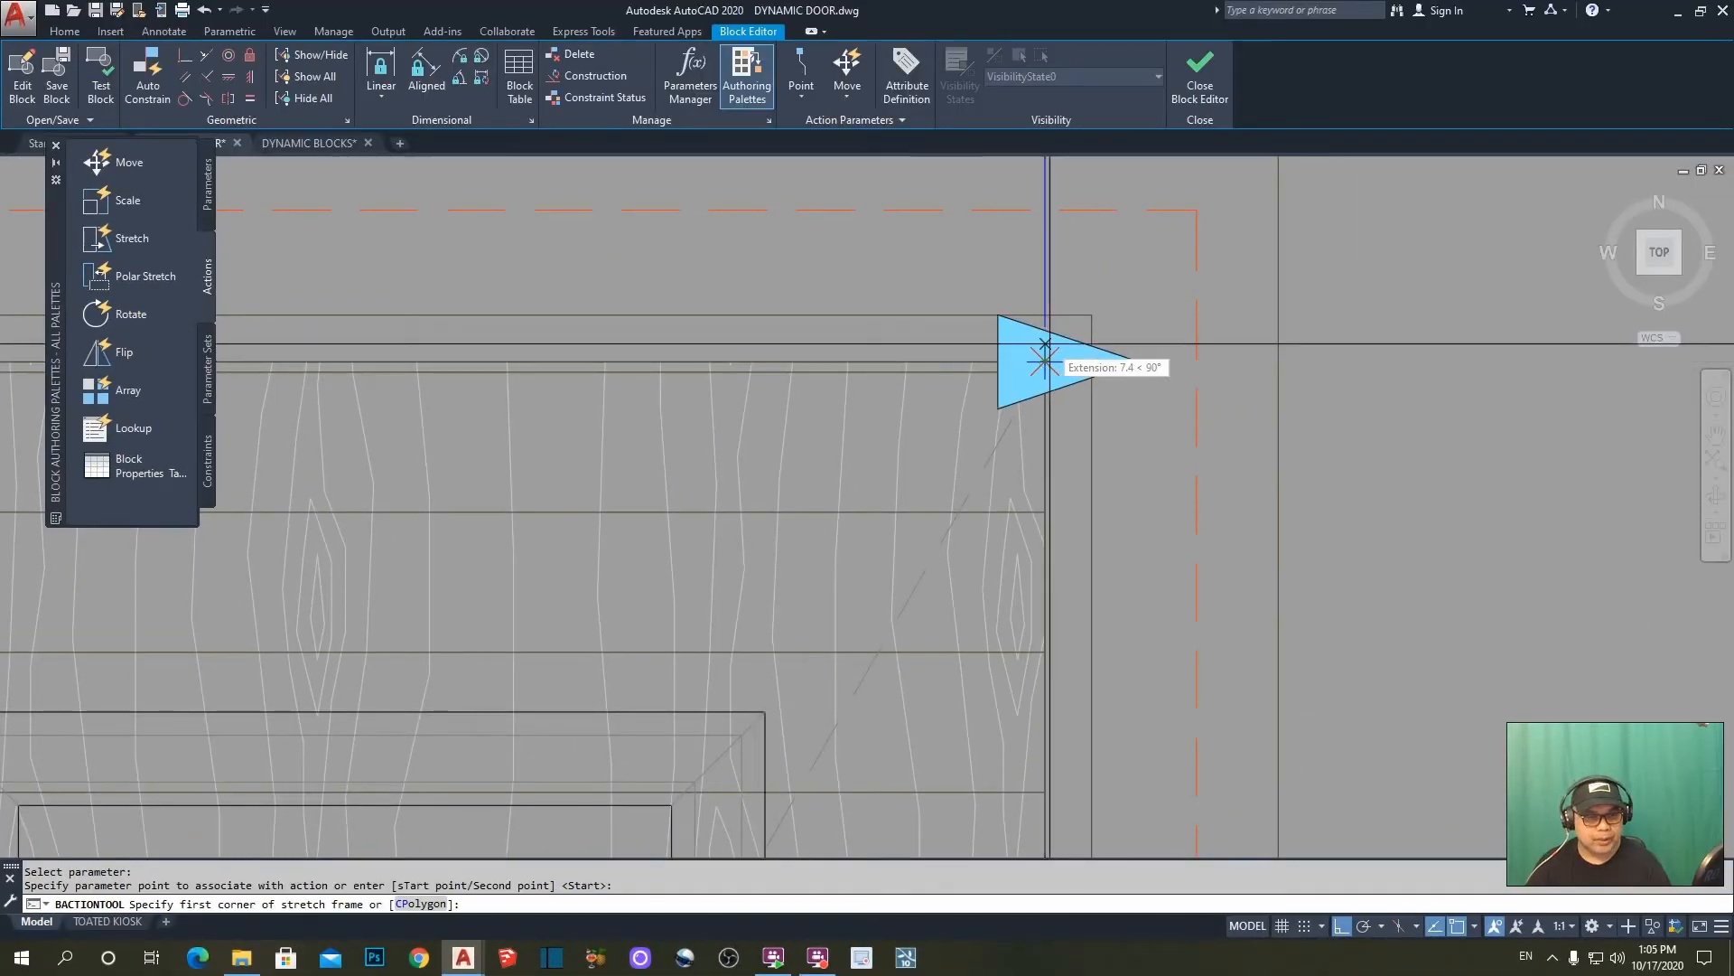
- Enclose the door's right half in the stretch frame, from above the parameter to below the door, and select the crossing objects to stretch
scroll(1045, 360, "down", 5)
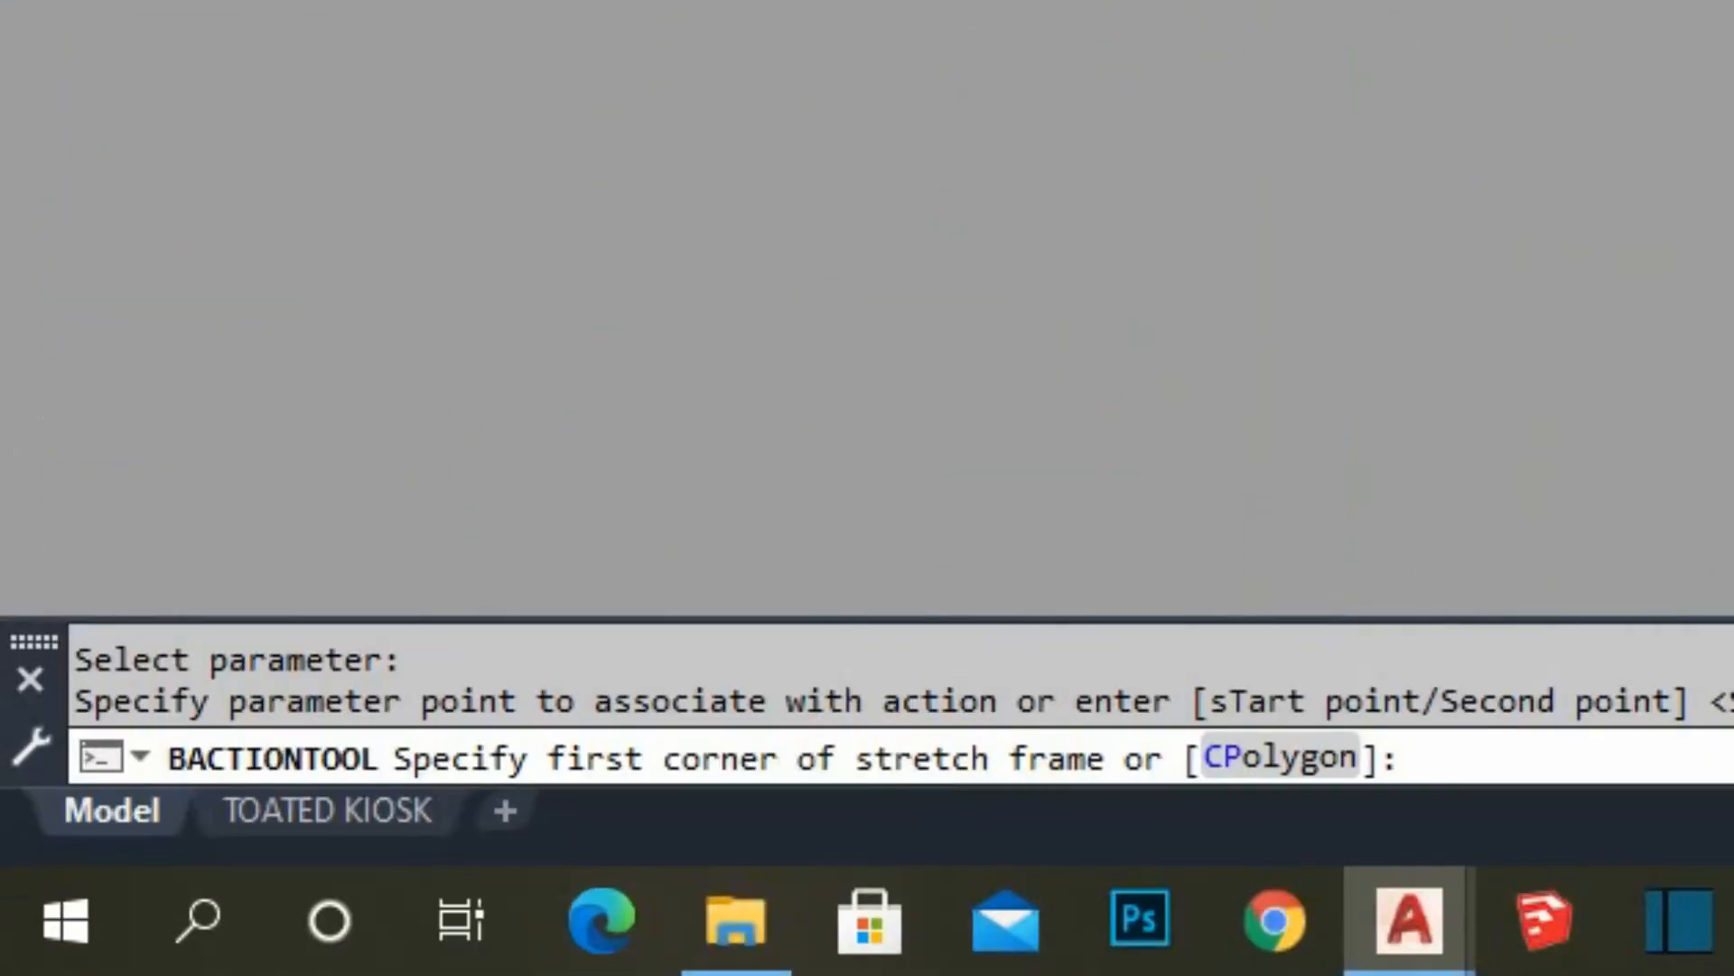
left_click(1009, 188)
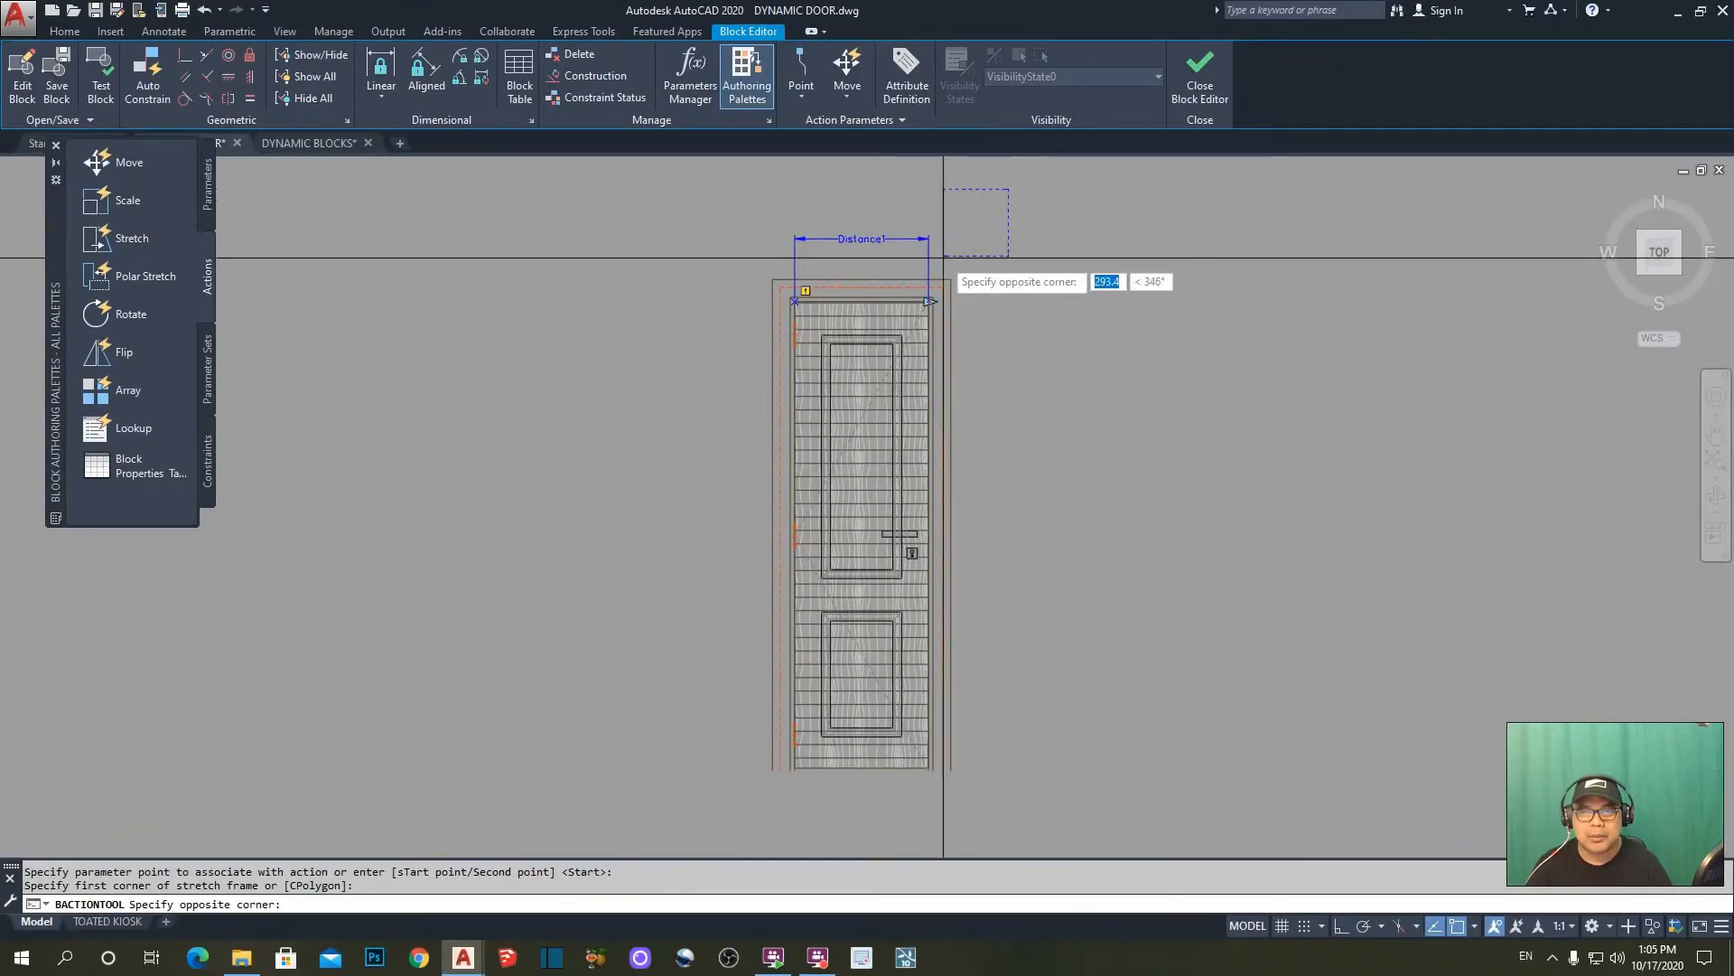
left_click(868, 813)
scroll(1134, 271, "down", 2)
scroll(1080, 269, "up", 4)
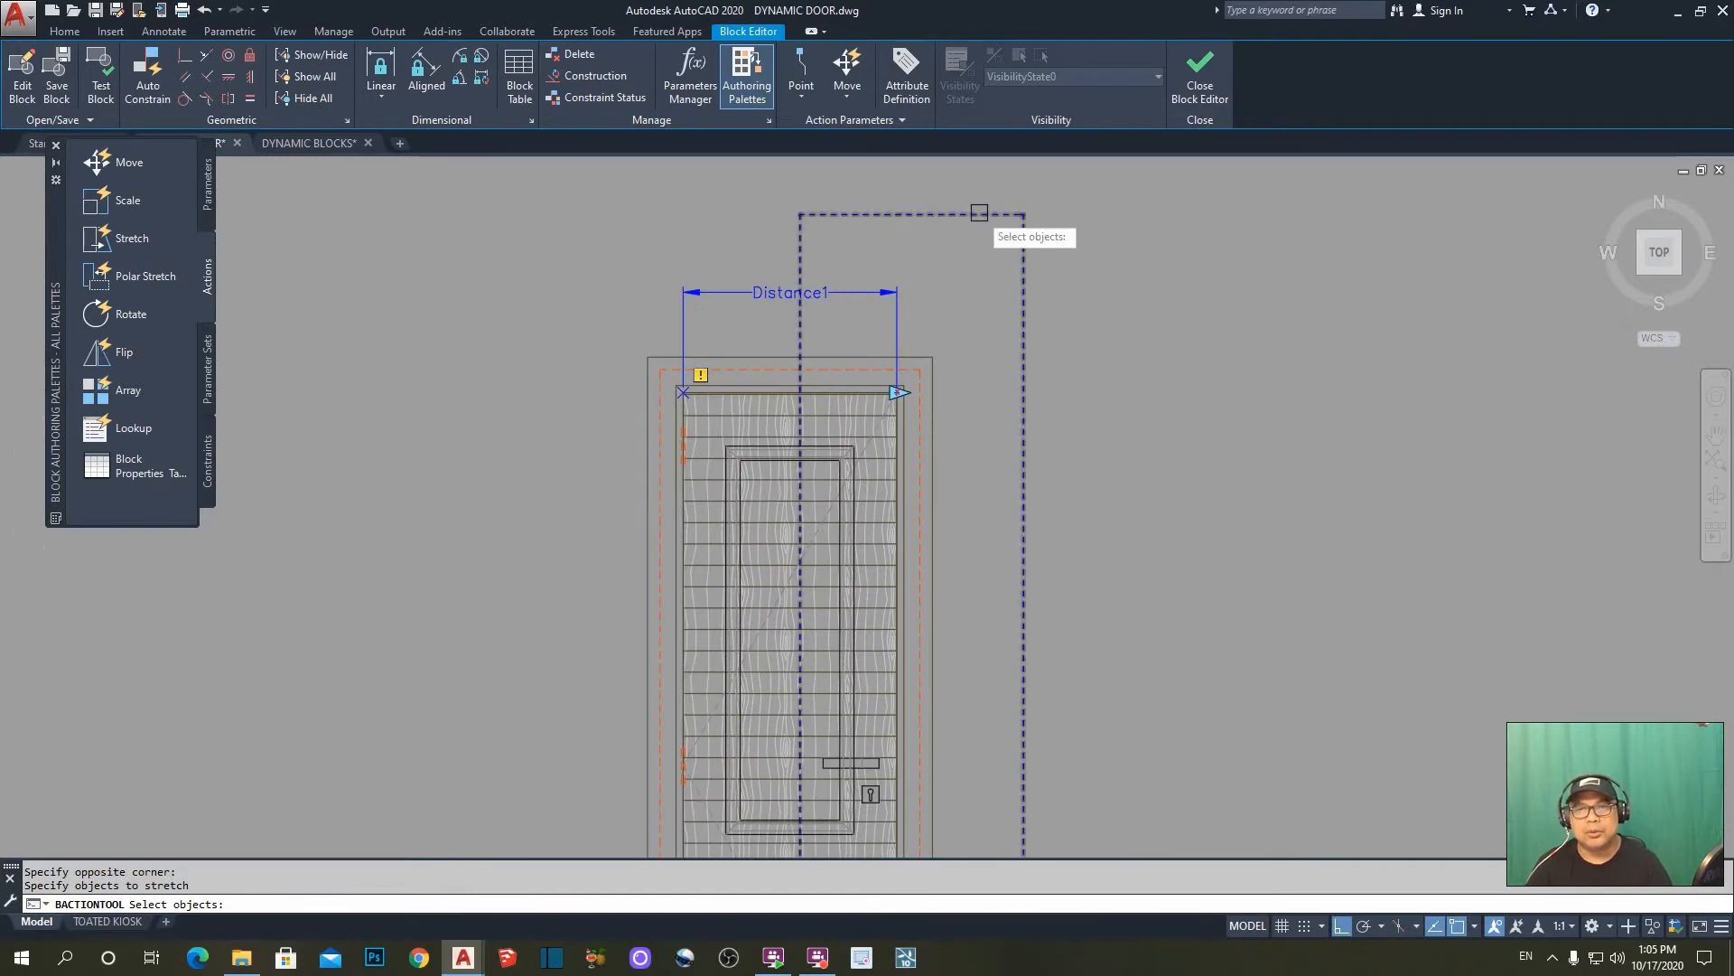
scroll(1007, 174, "down", 2)
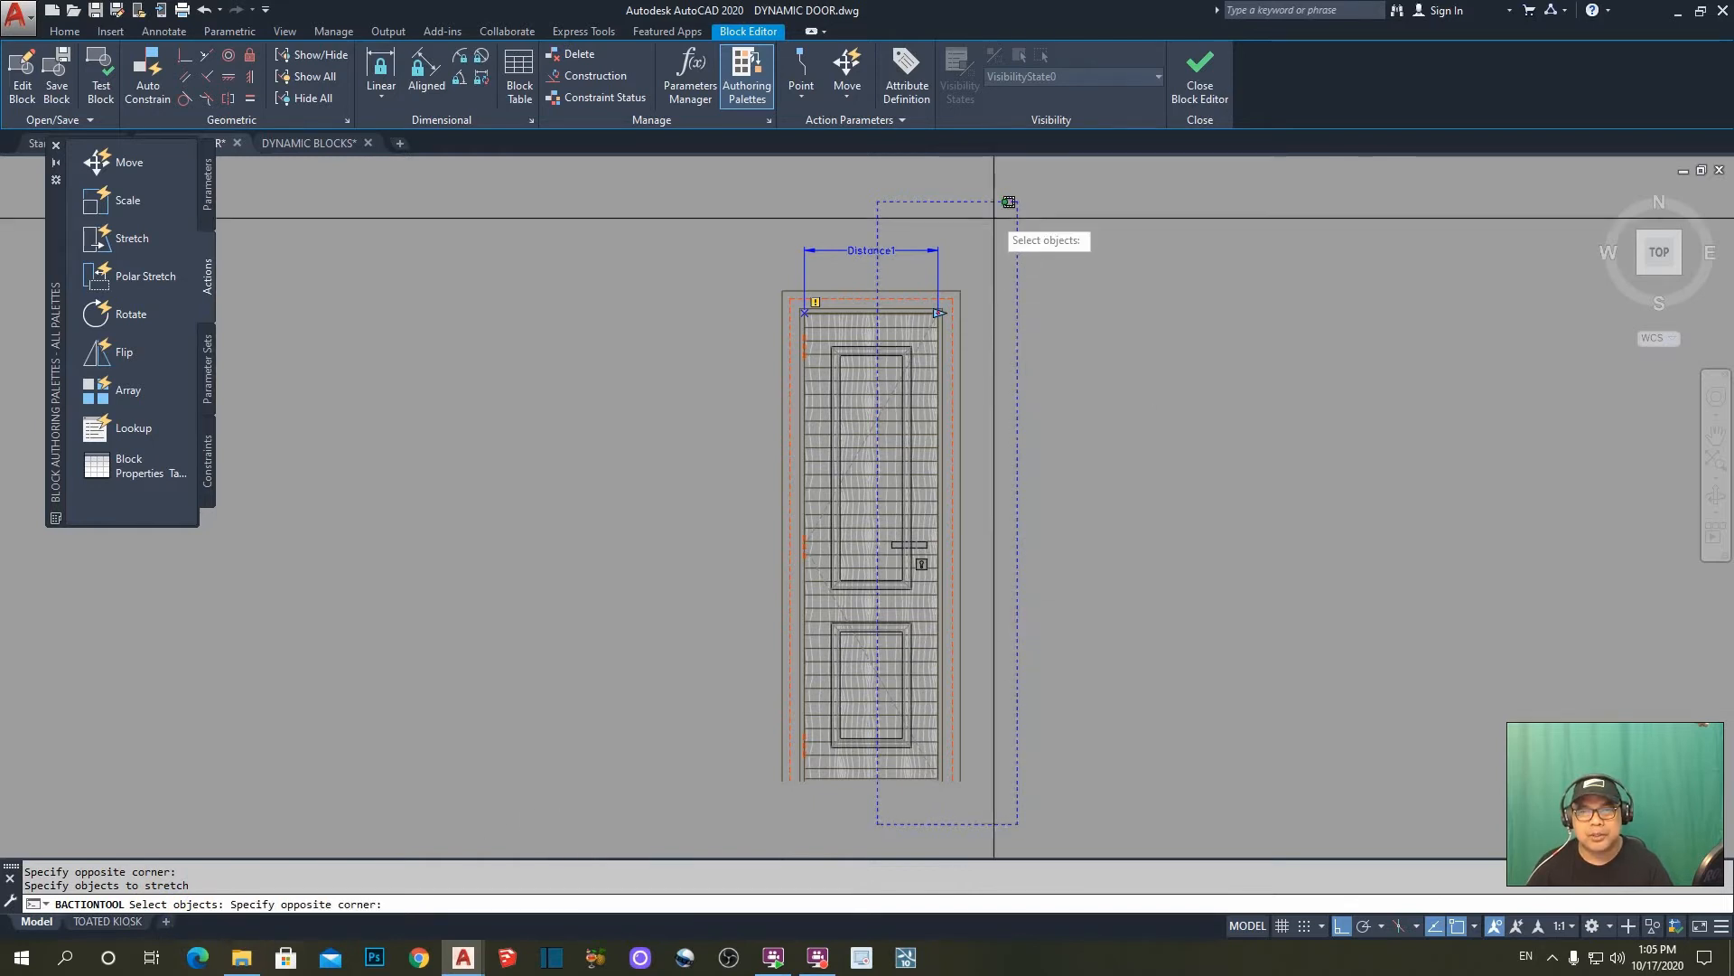
left_click(993, 217)
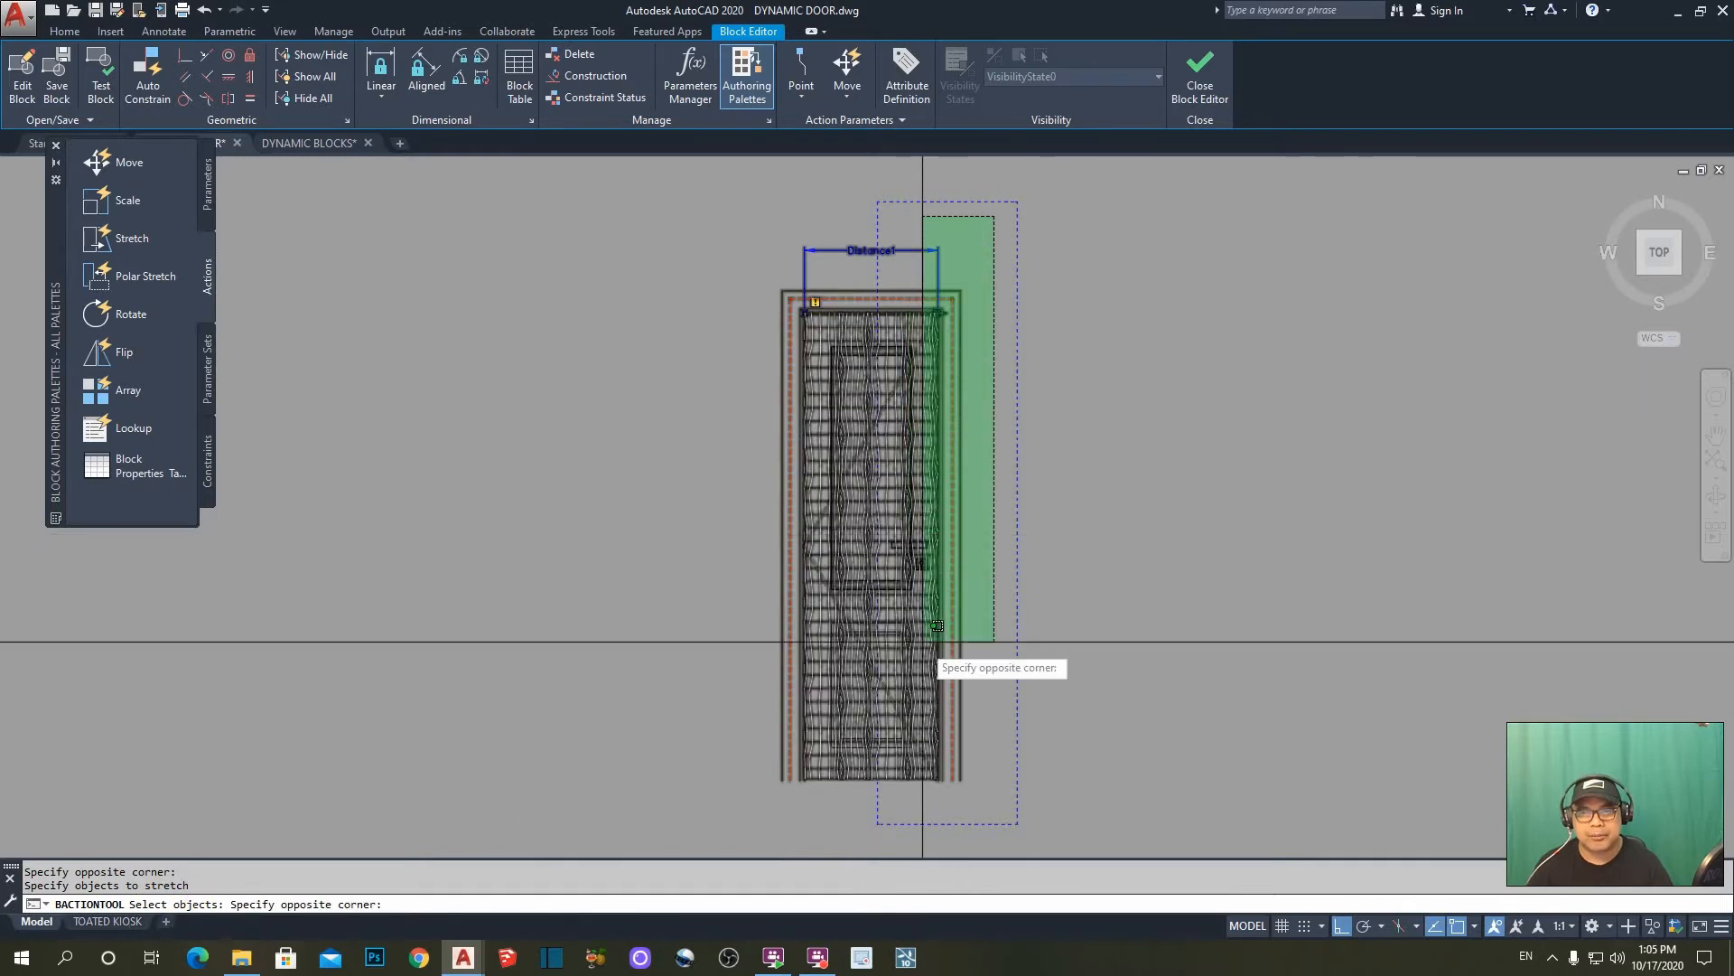
left_click(887, 800)
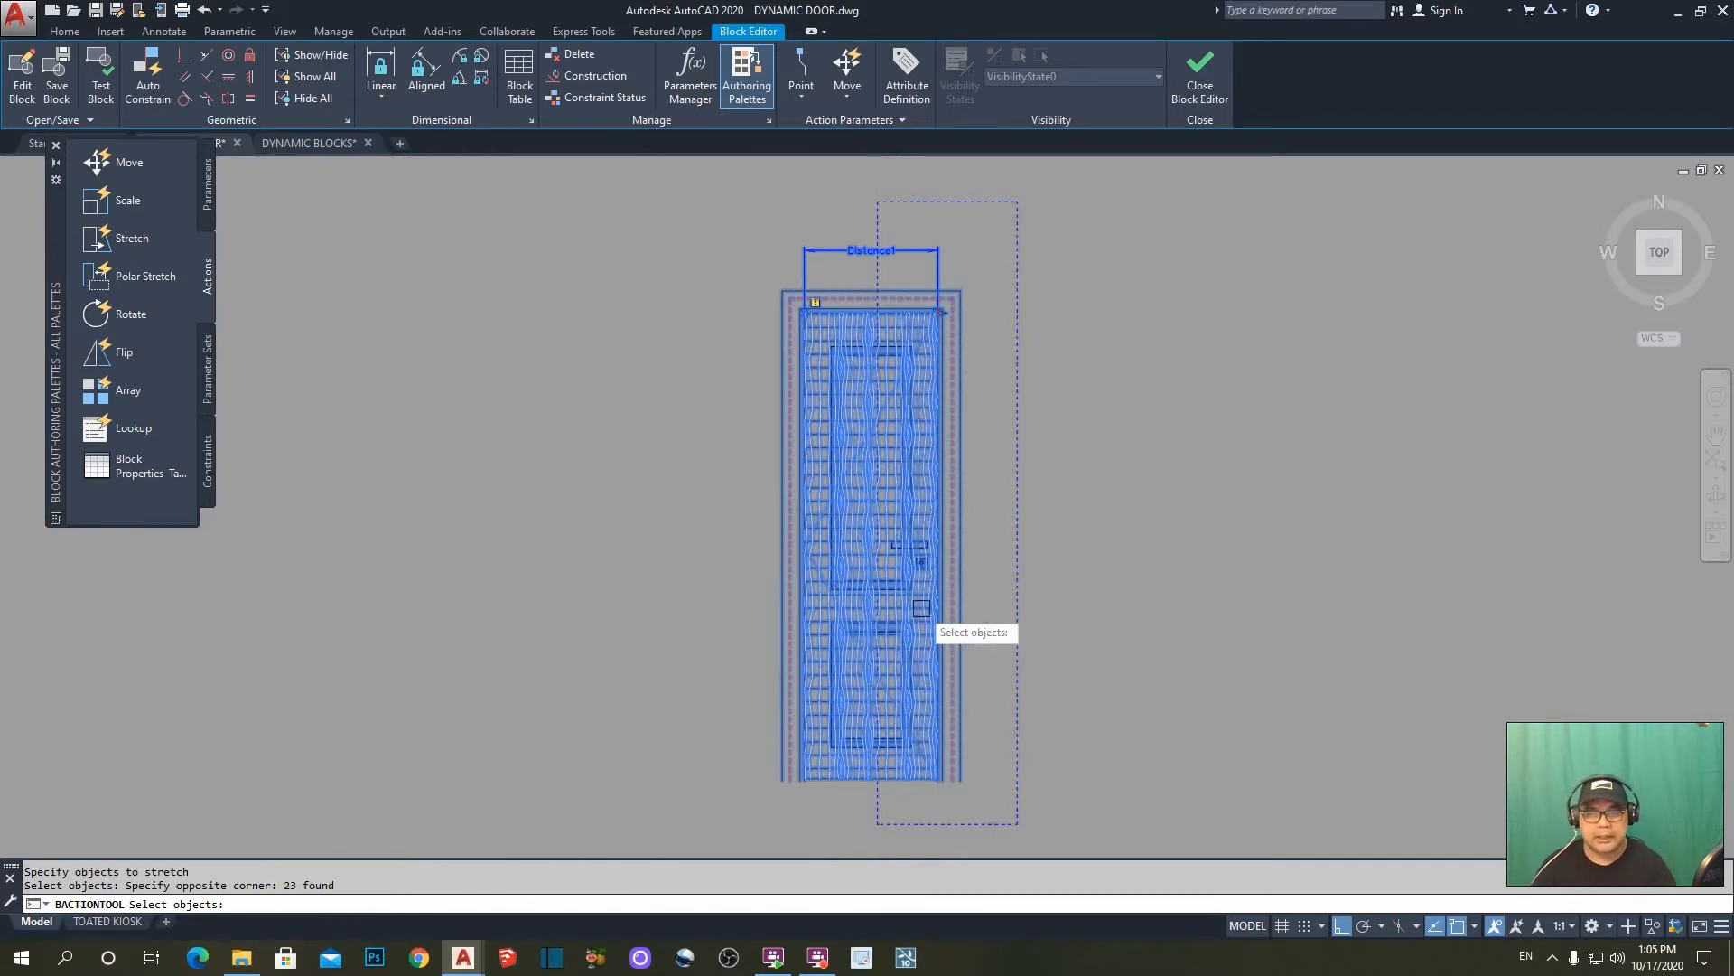
key("Return")
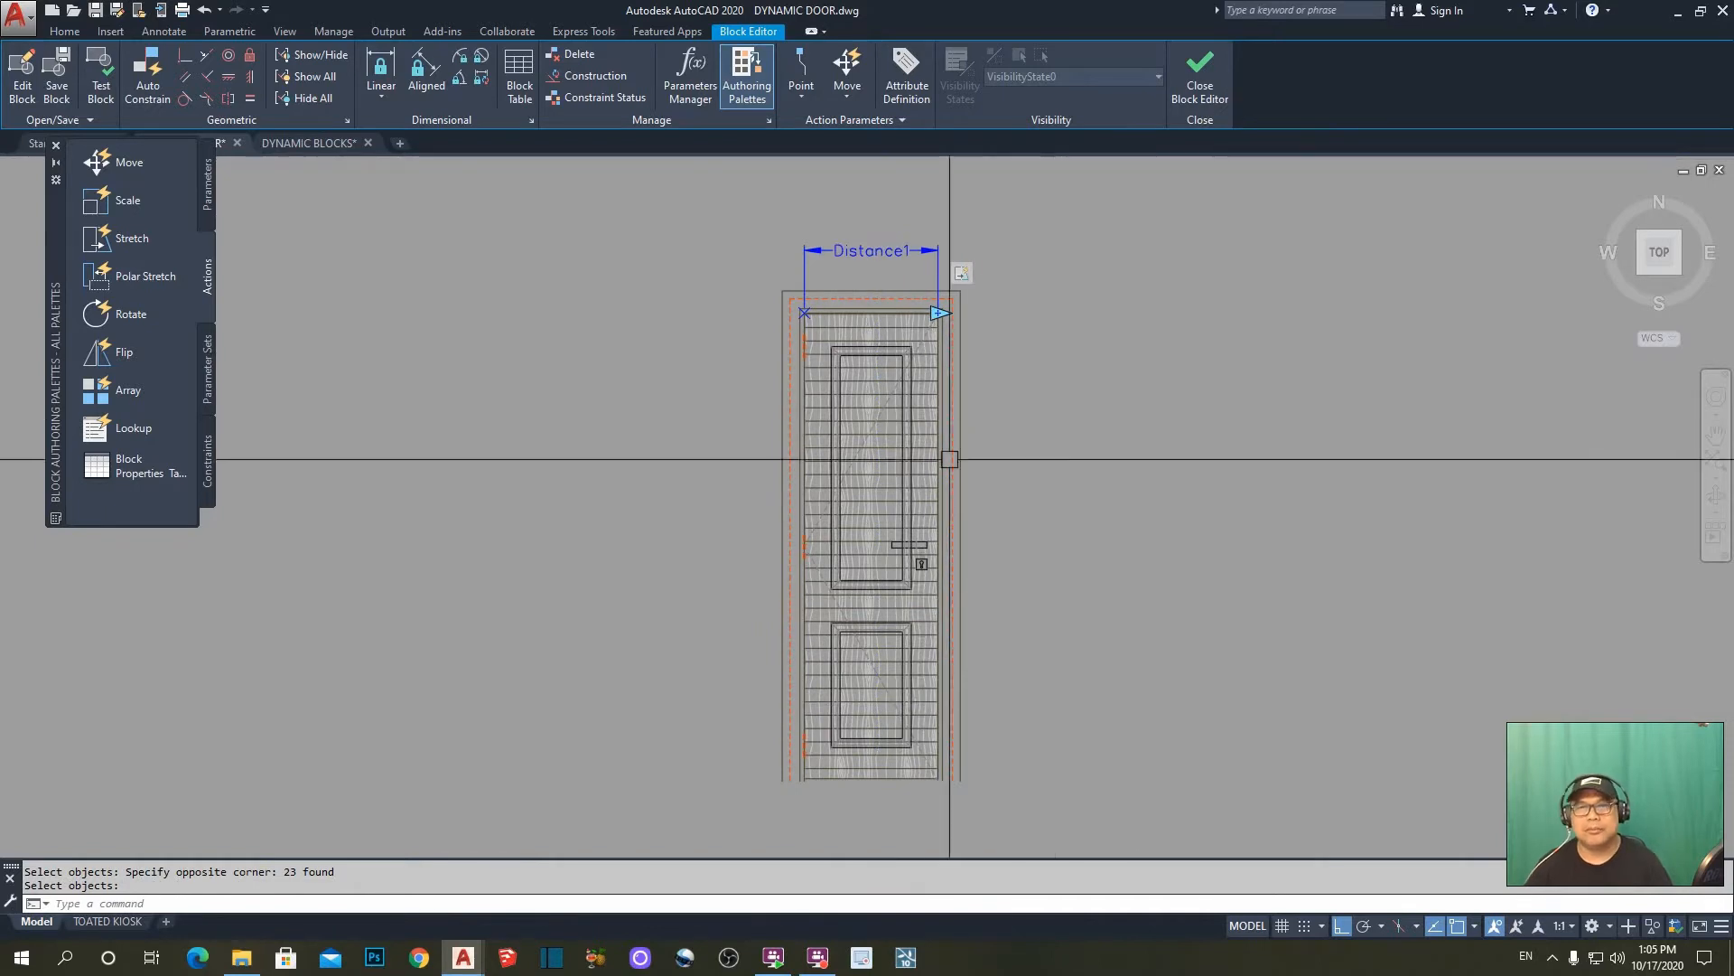
- Open the door block in a test window and zoom to its extents
scroll(980, 301, "up", 4)
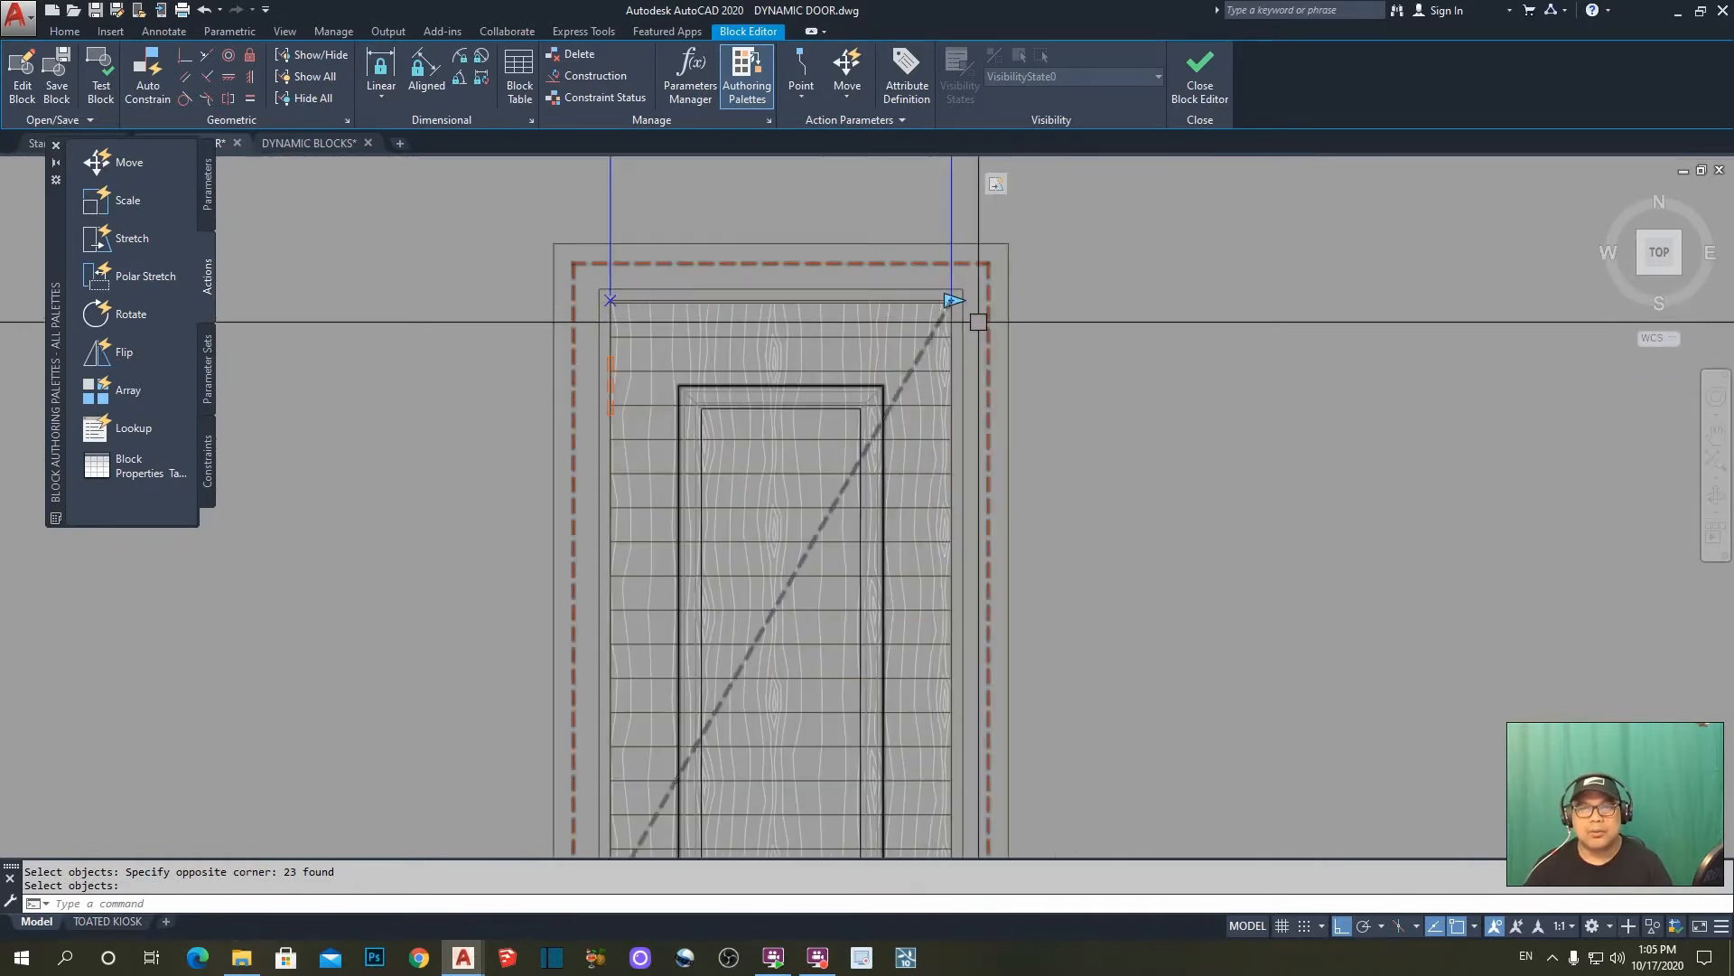
middle_click_drag(1082, 282, 1037, 504)
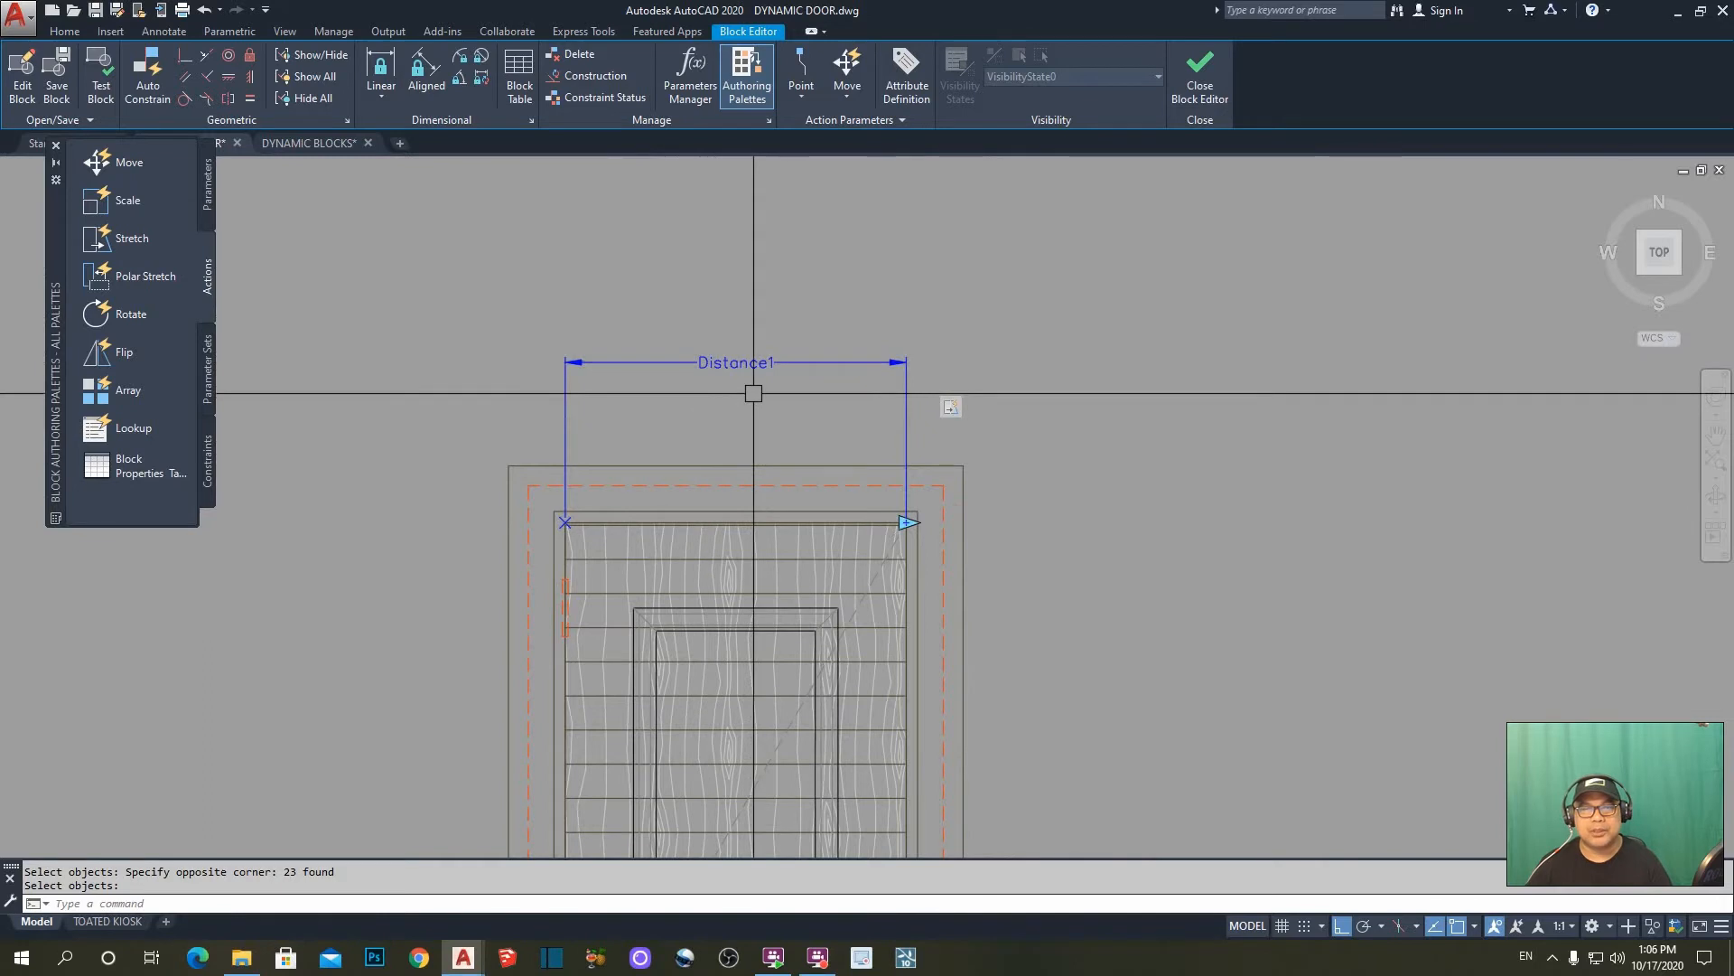
scroll(1062, 488, "down", 2)
middle_click_drag(1100, 702, 1122, 619)
scroll(1067, 443, "down", 2)
mouse_move(1123, 695)
middle_mouse_down()
mouse_move(1120, 617)
mouse_move(1037, 638)
middle_mouse_up()
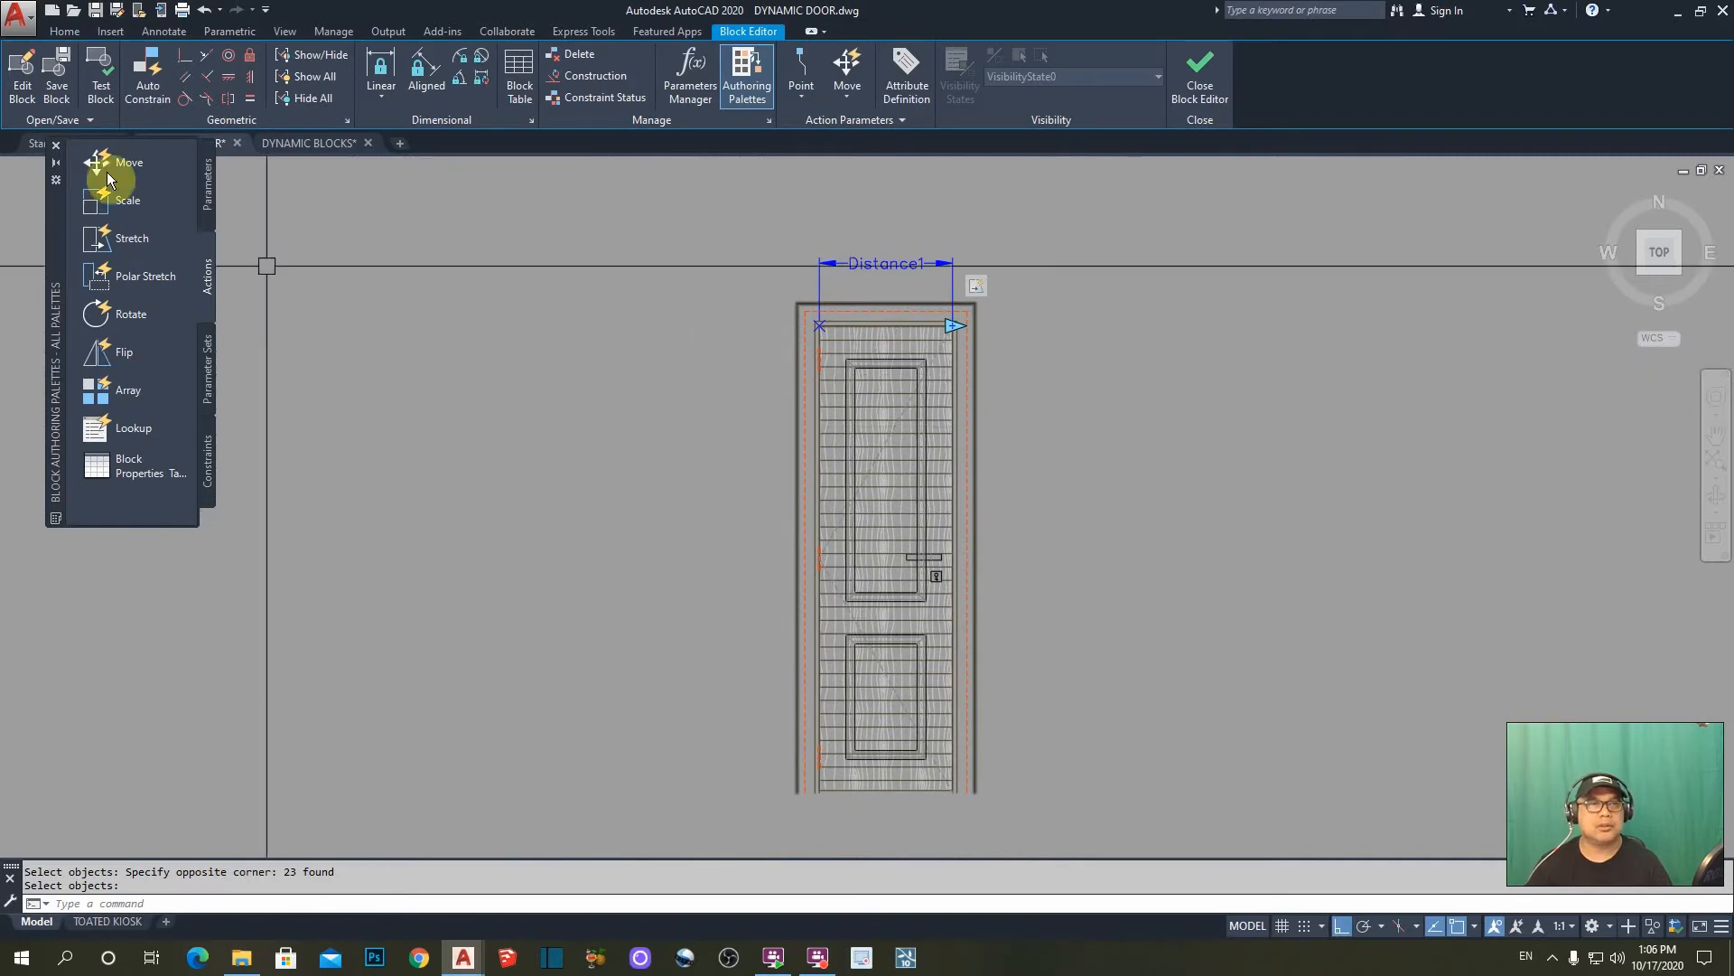
left_click(102, 87)
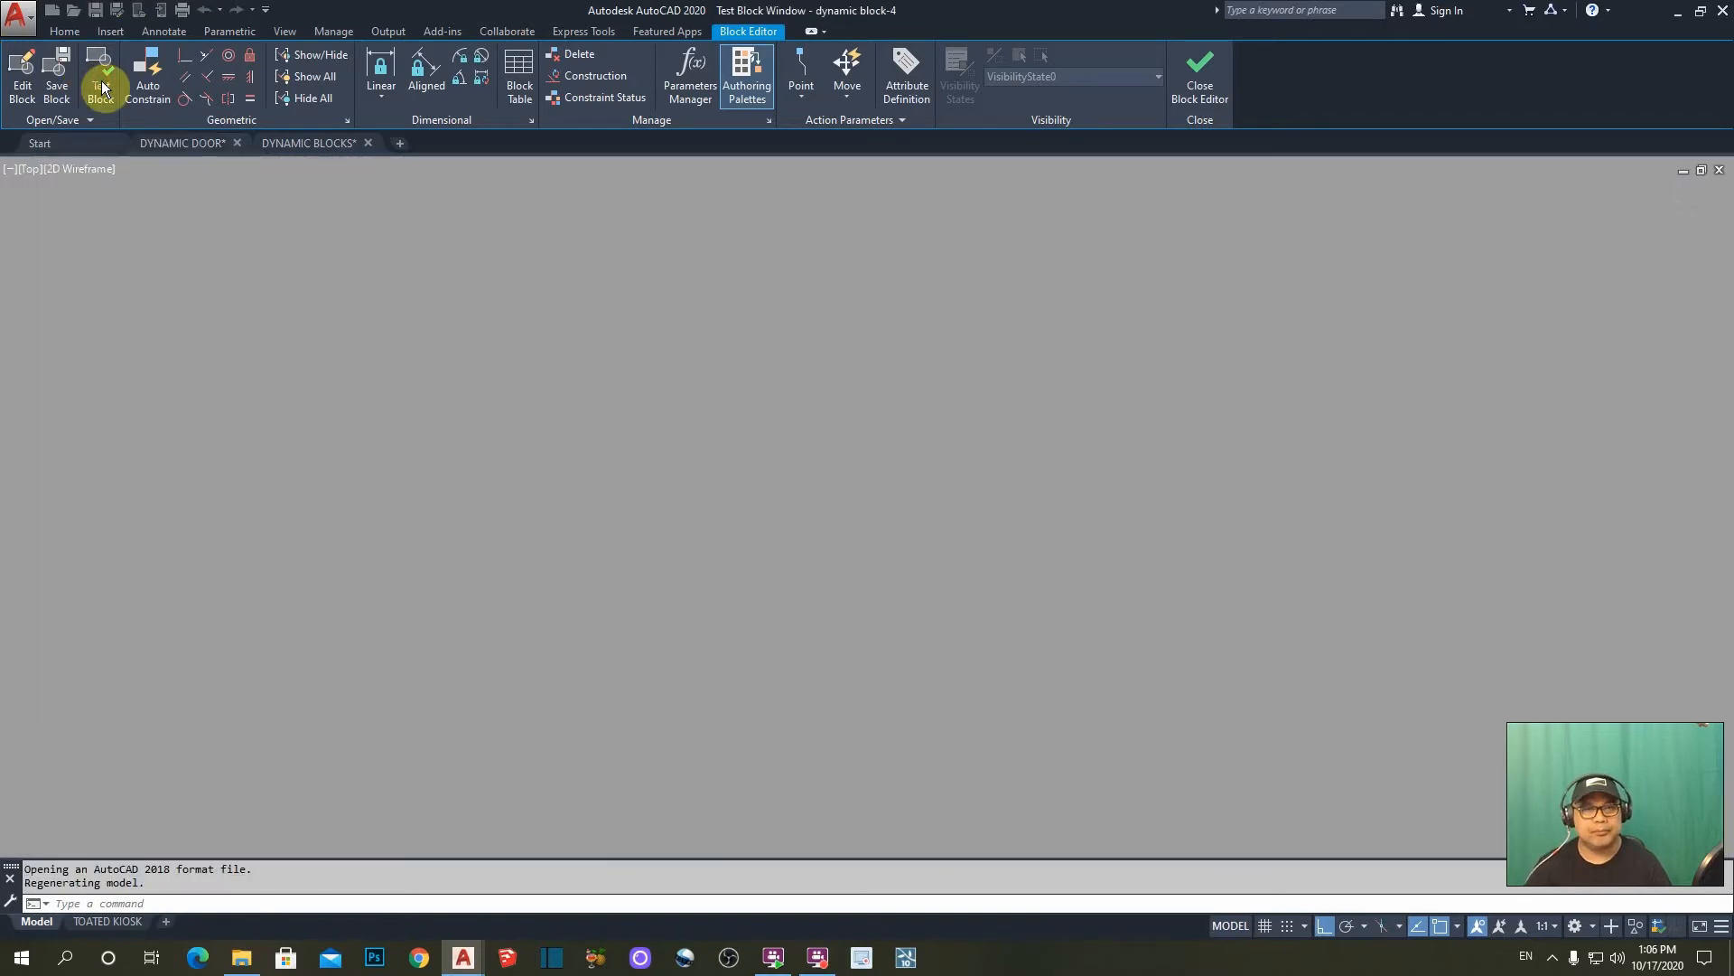
type("z")
key("Return")
type("e")
key("Return")
key("Escape")
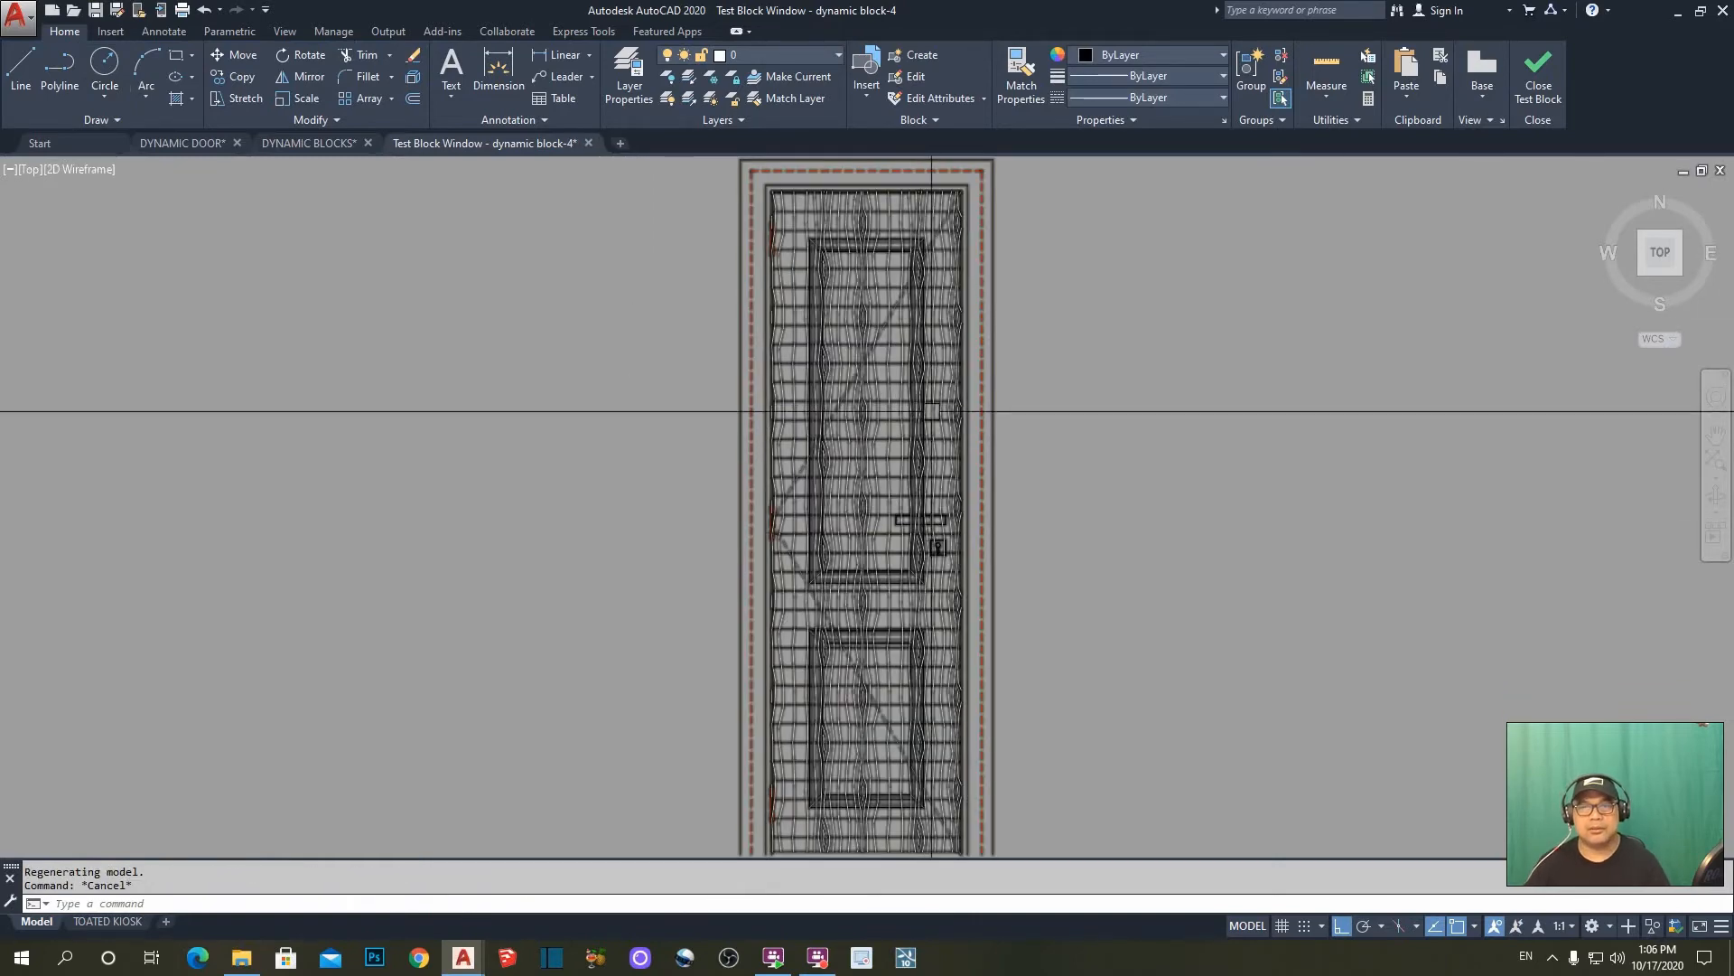
- Try stretching the test door wider by its width grip, cancel the stretch, and return from the test window to the DYNAMIC DOOR block editor
left_click(883, 233)
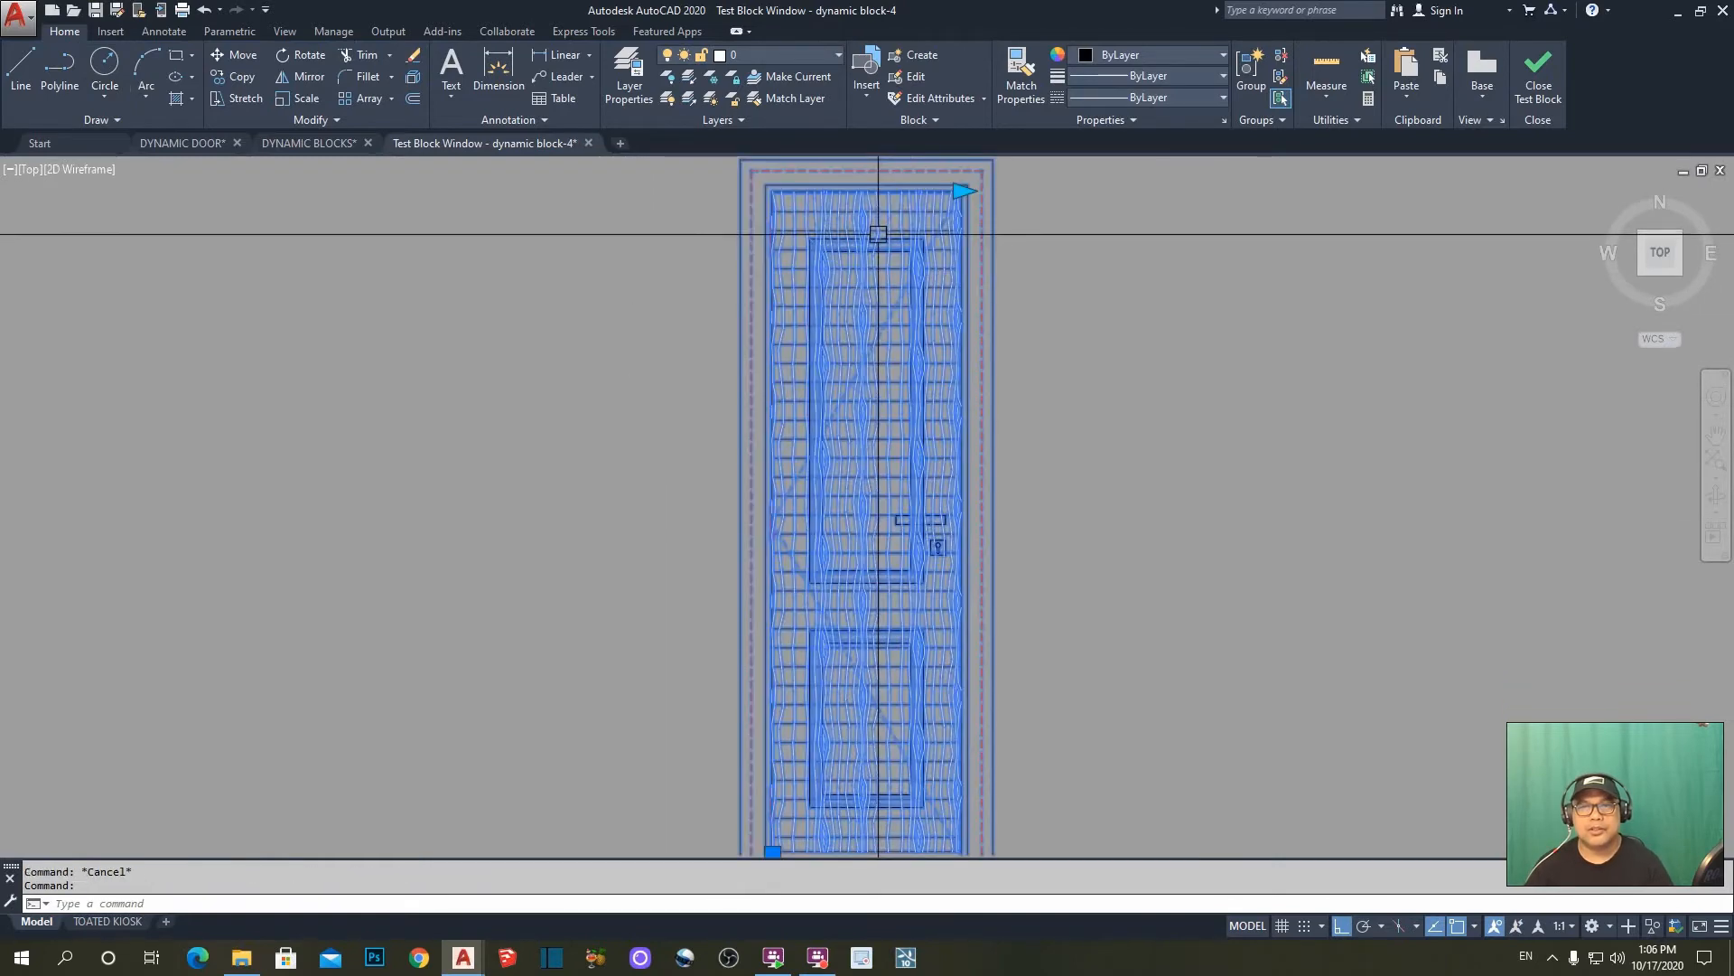
left_click(960, 190)
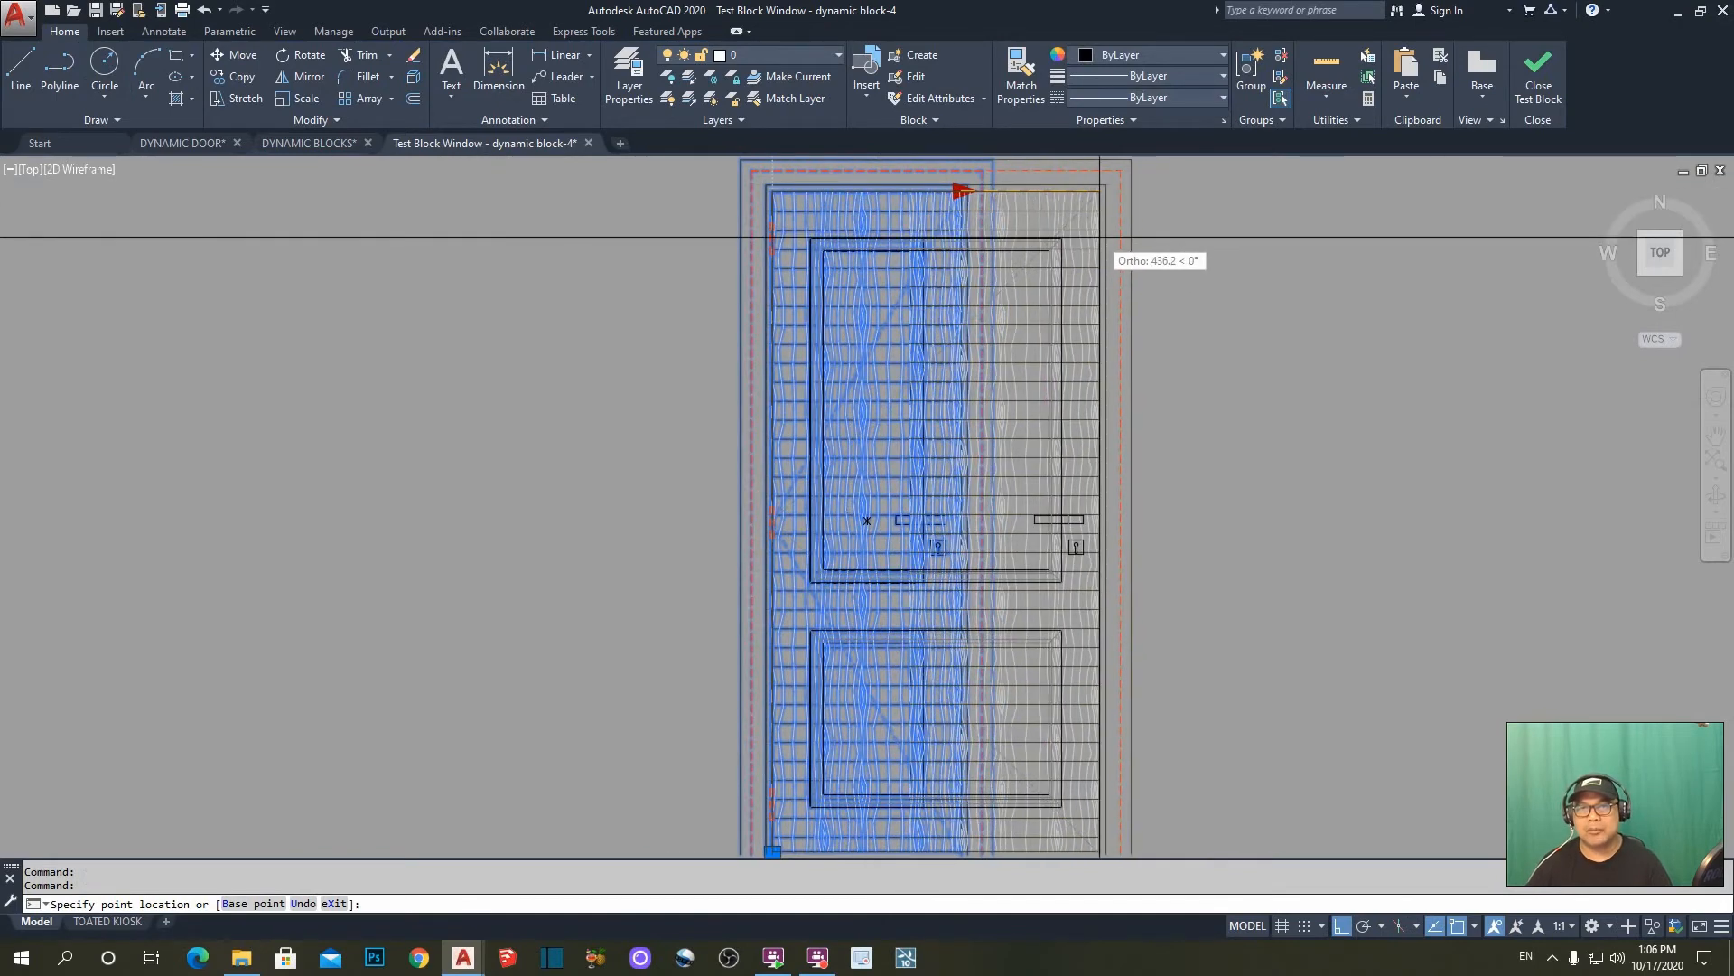
key("Escape")
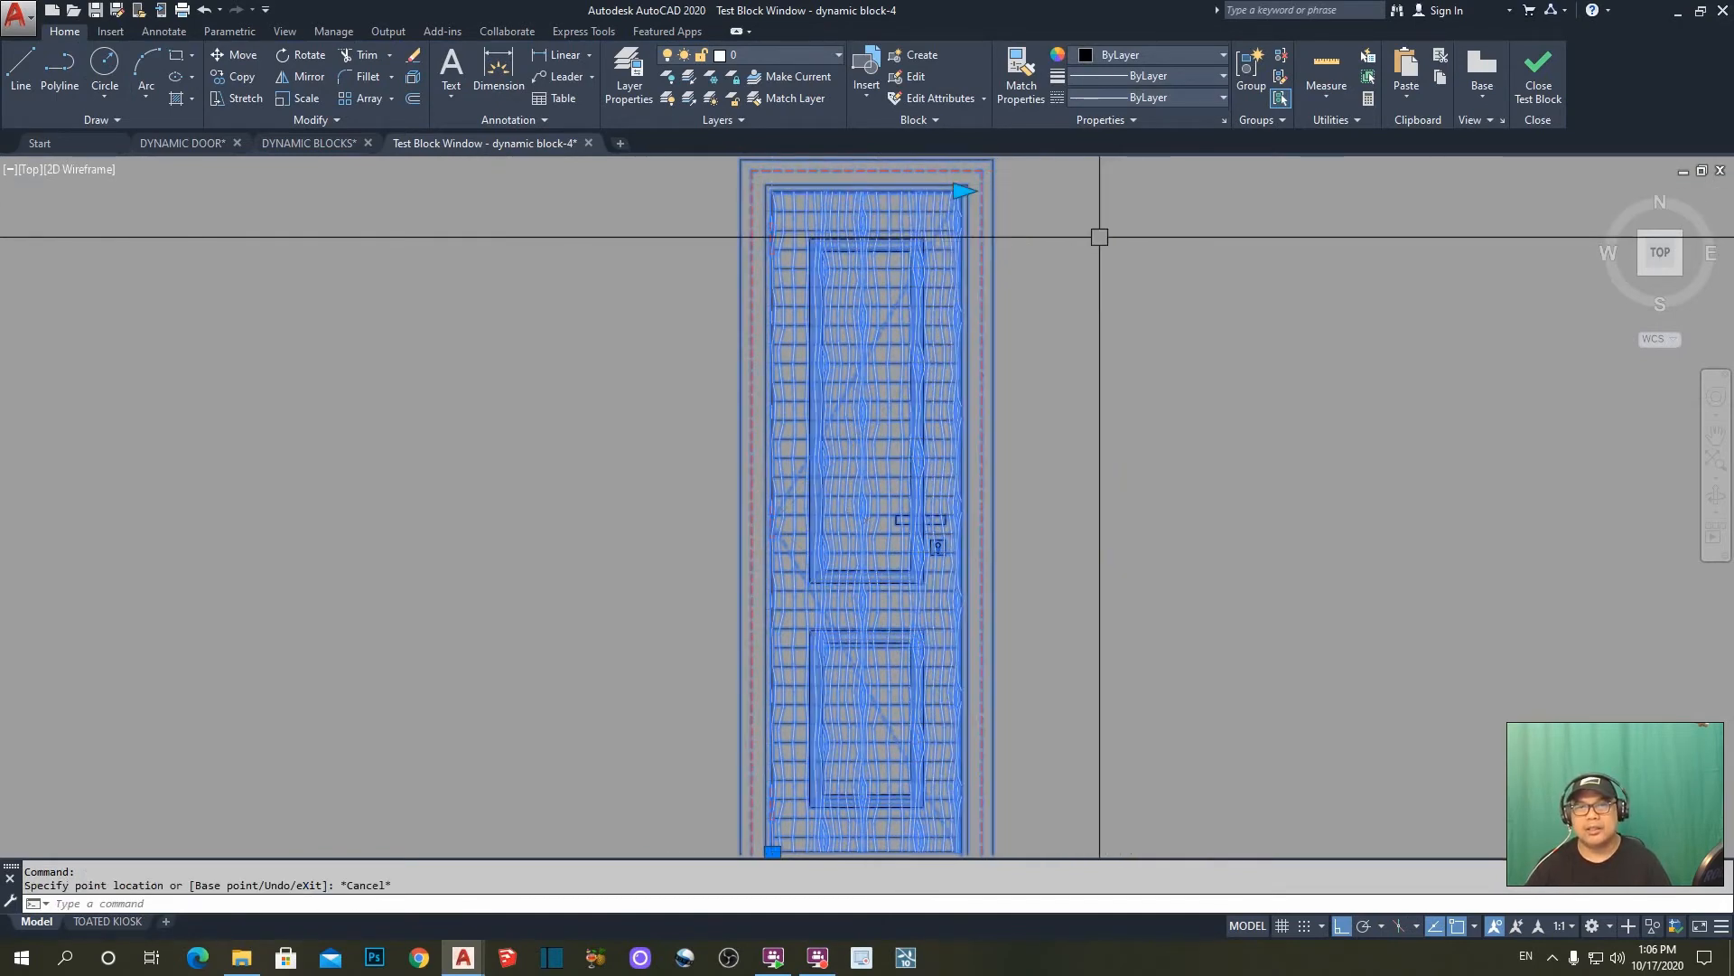
key("Escape")
left_click(1538, 81)
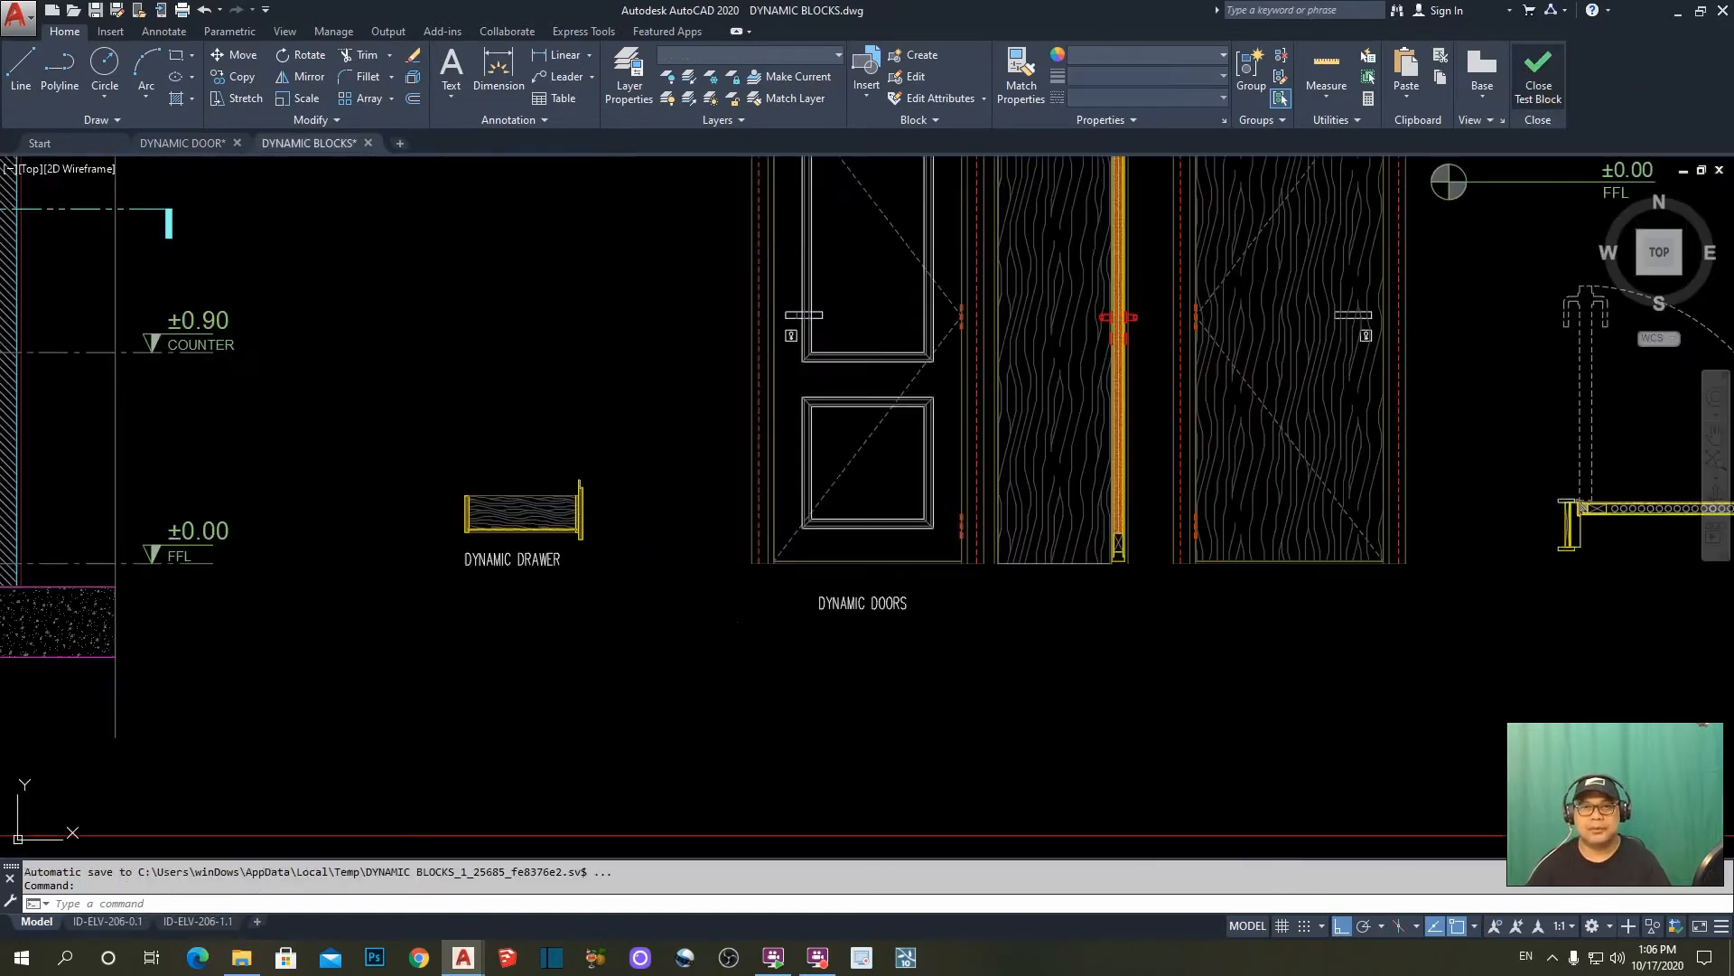
left_click(192, 141)
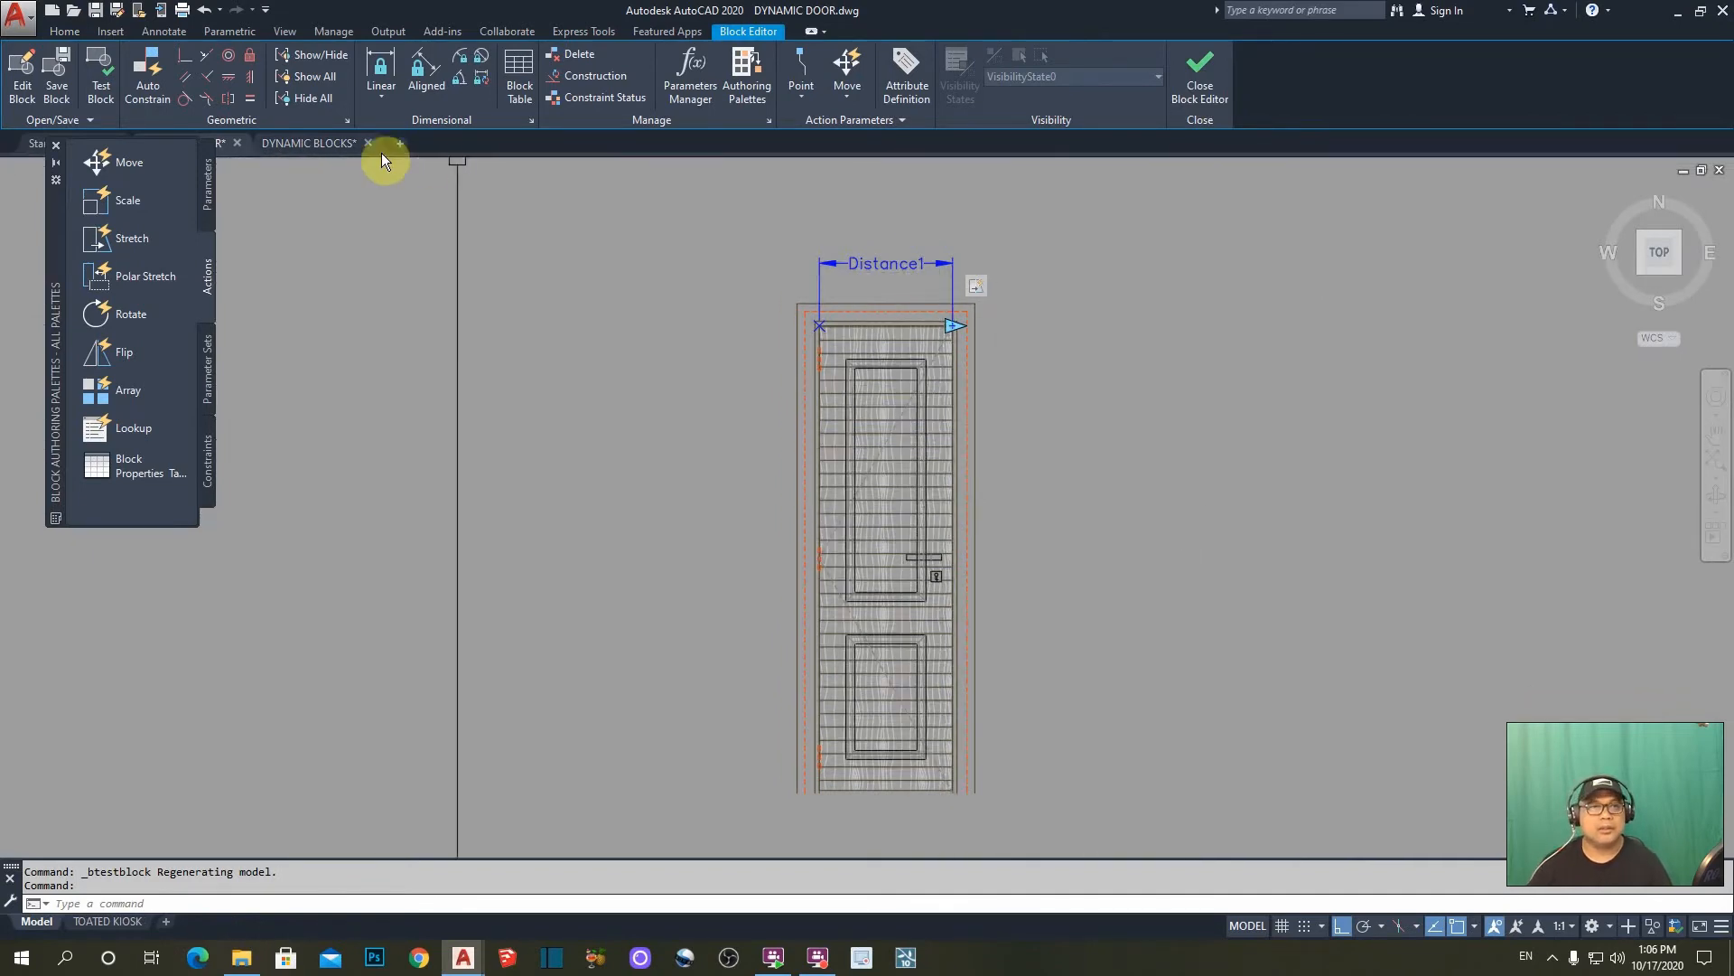
- Close the DYNAMIC BLOCKS drawing without saving its changes
left_click(305, 143)
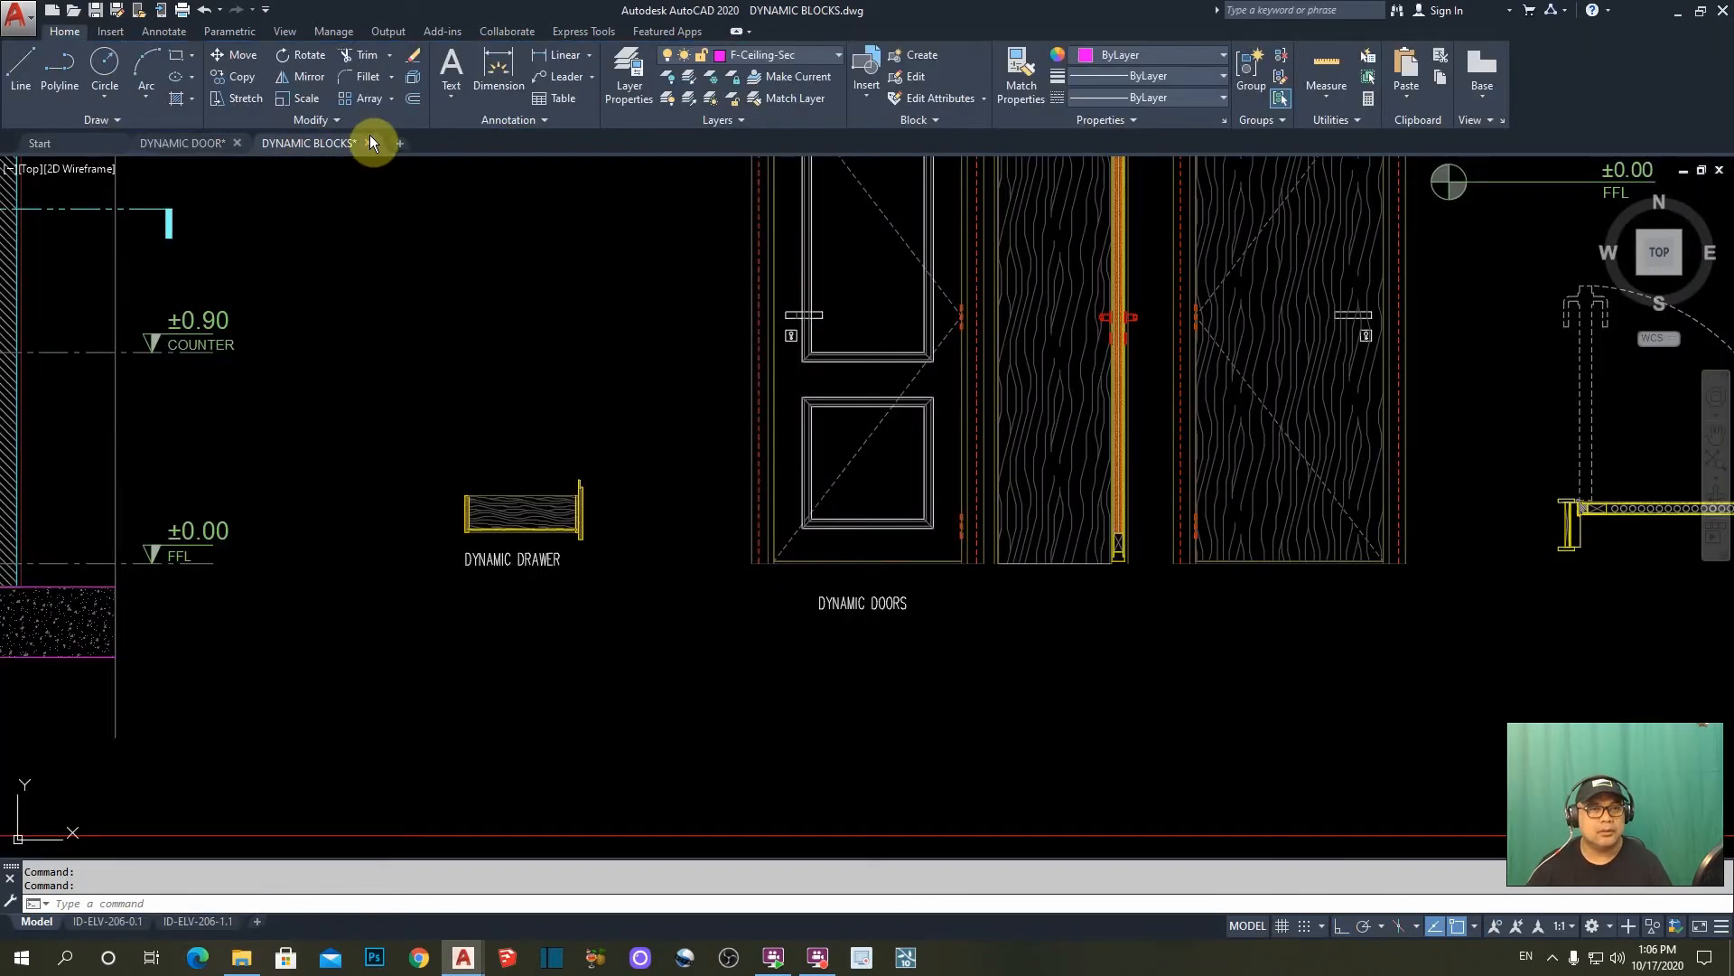
left_click(367, 143)
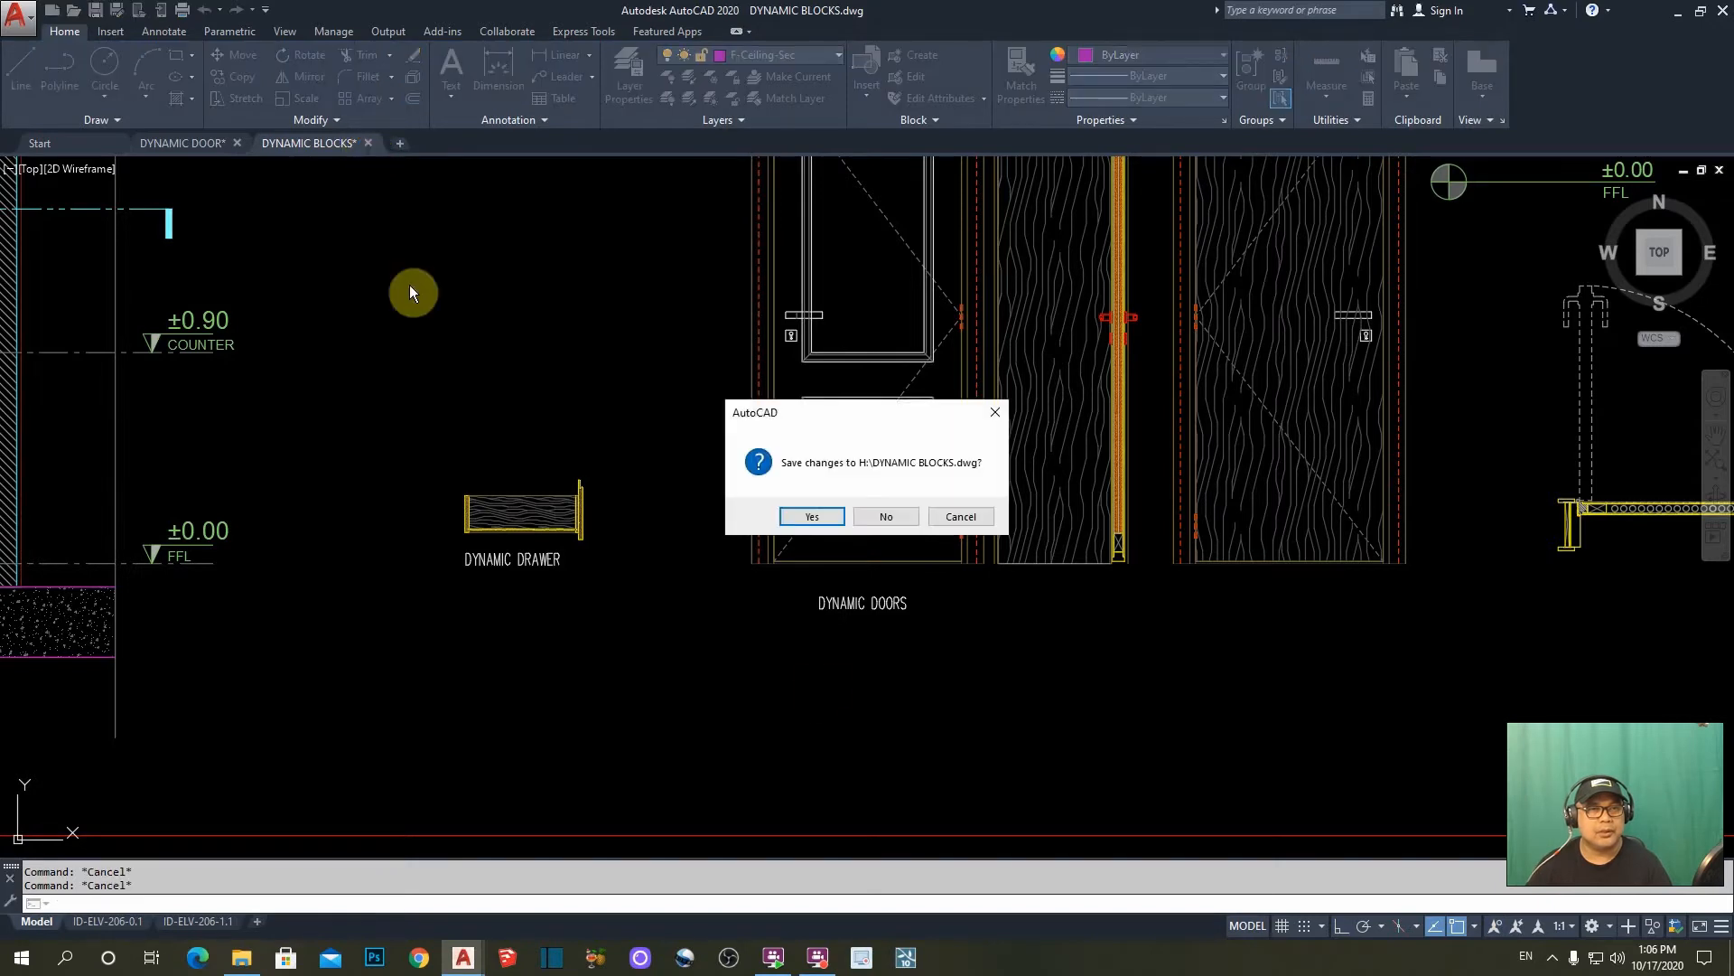
left_click(886, 516)
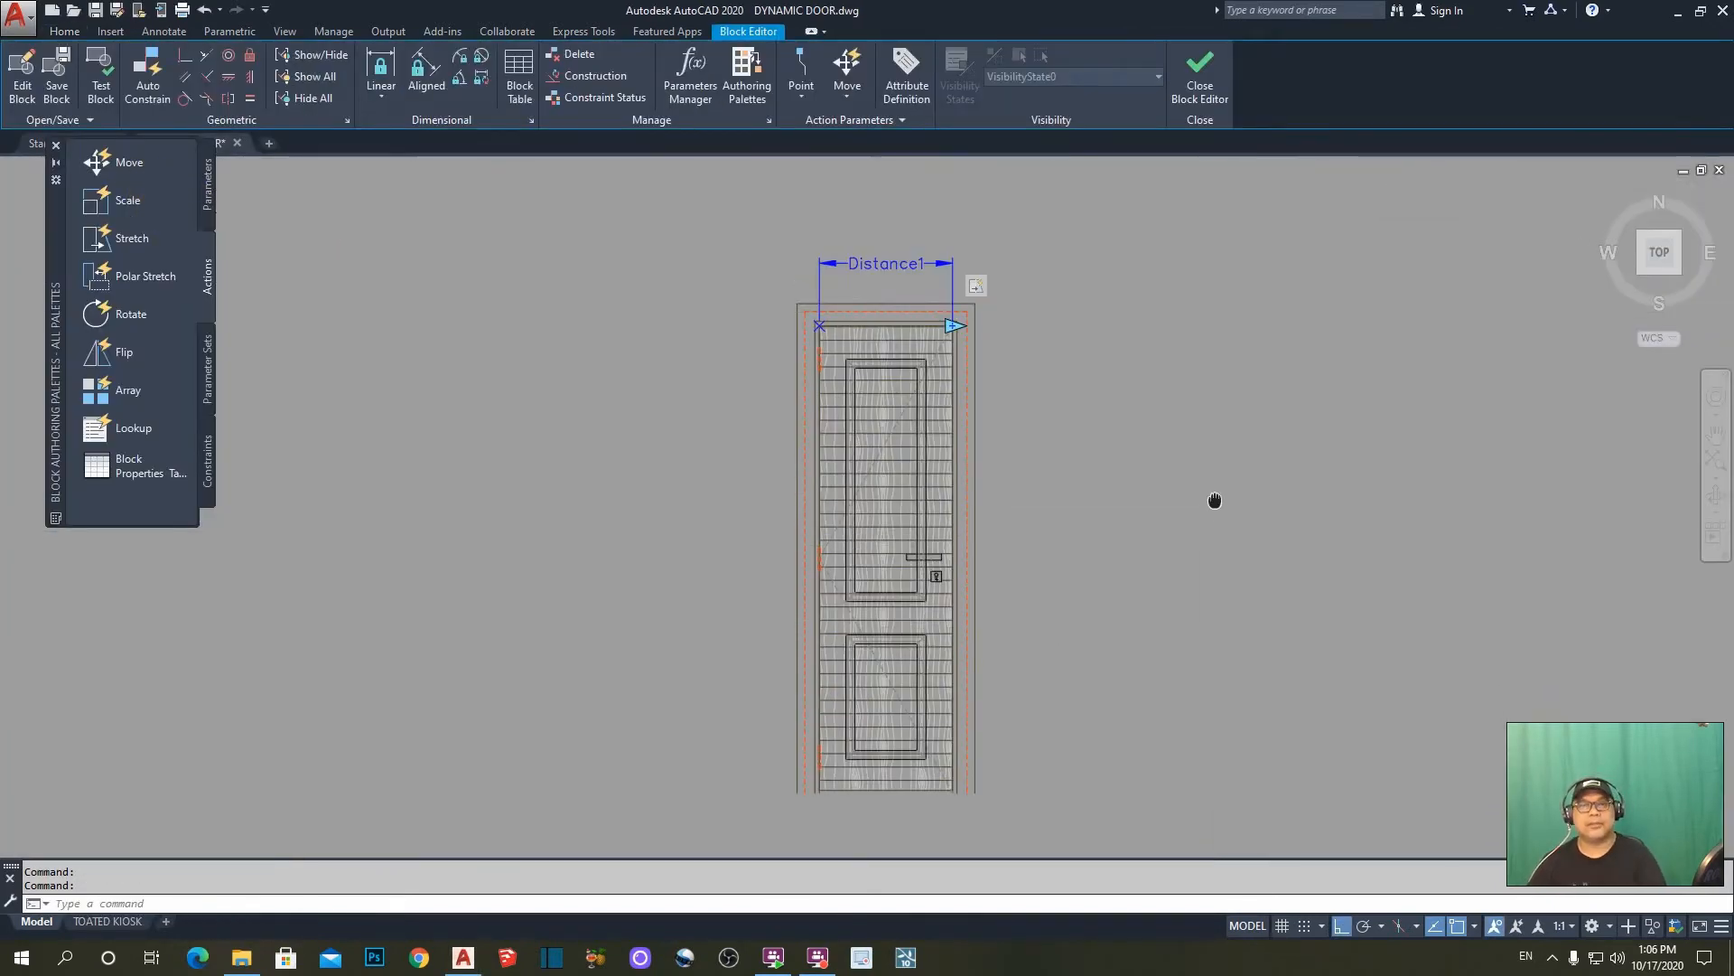
- Start a linear height parameter at the bottom-right corner of the door opening
middle_click_drag(1209, 511, 1265, 506)
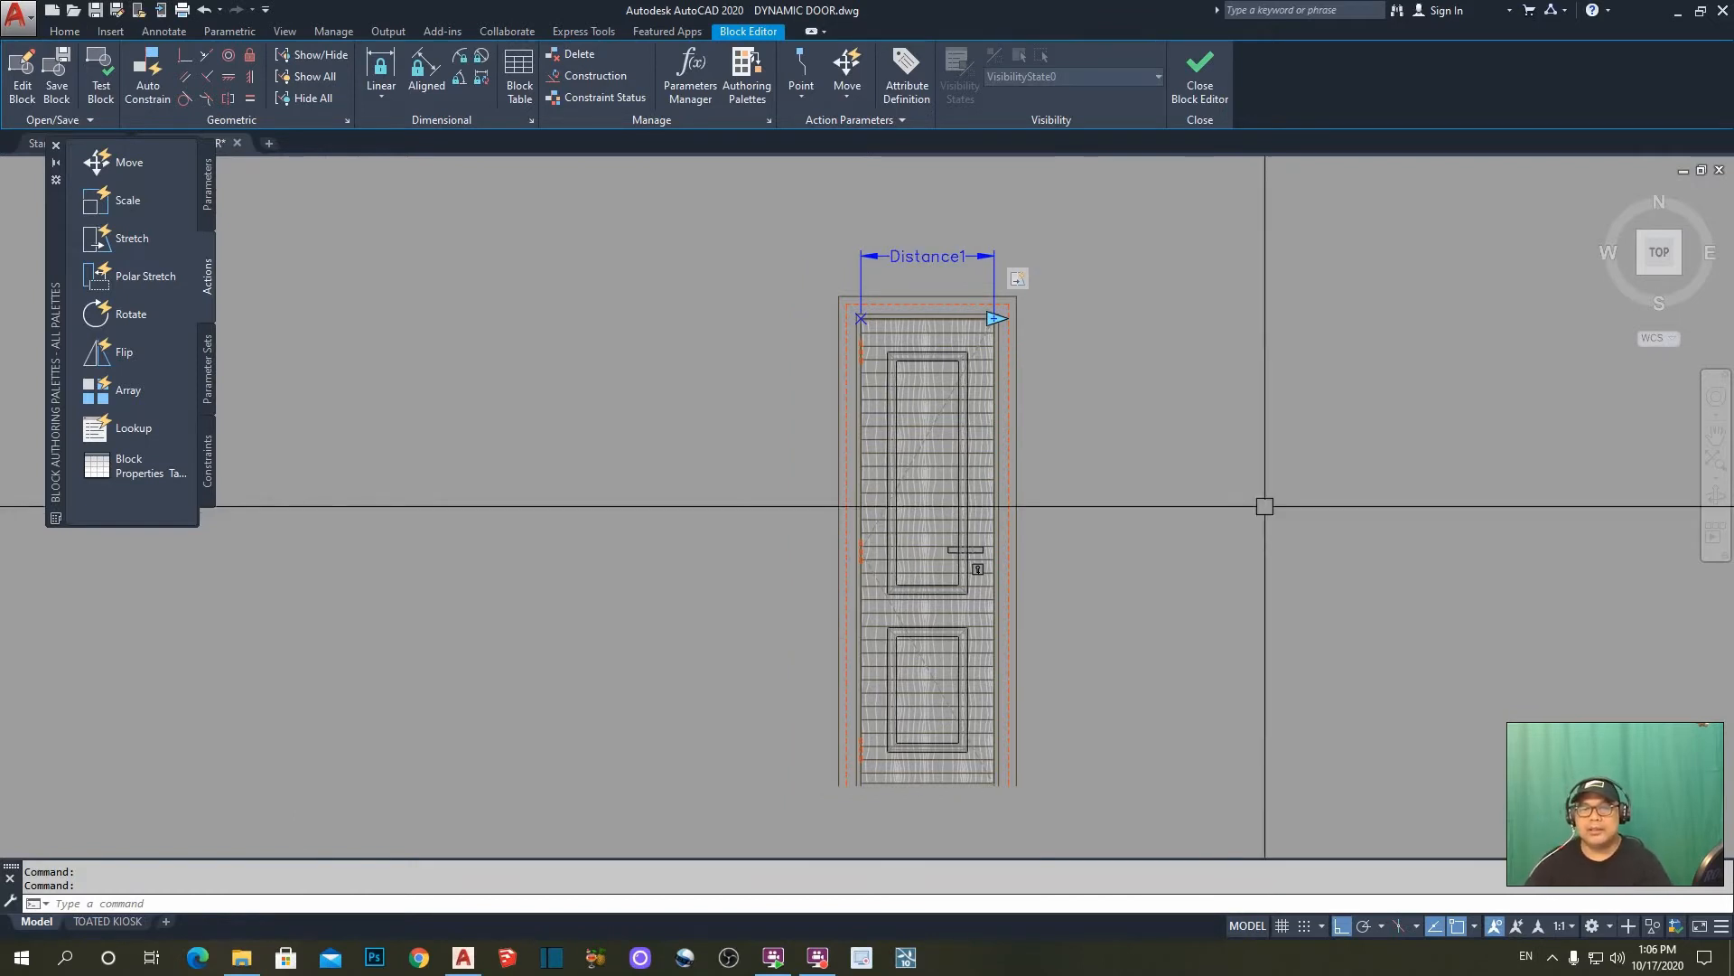
scroll(998, 800, "up", 4)
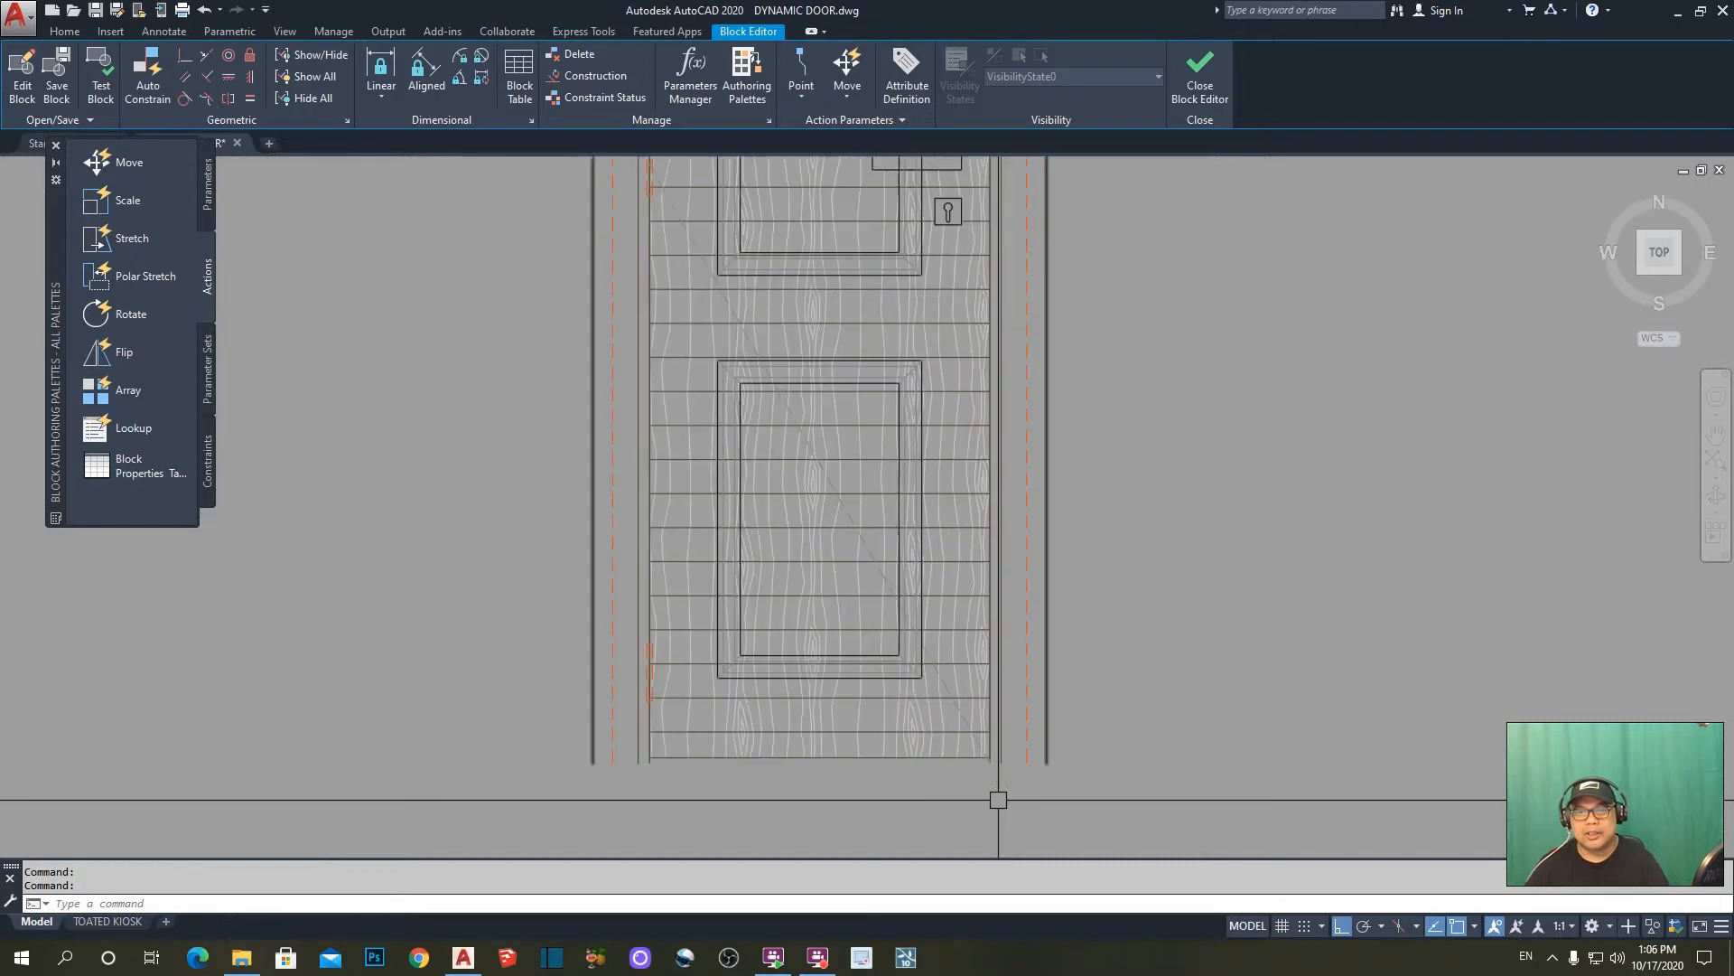
scroll(998, 799, "down", 4)
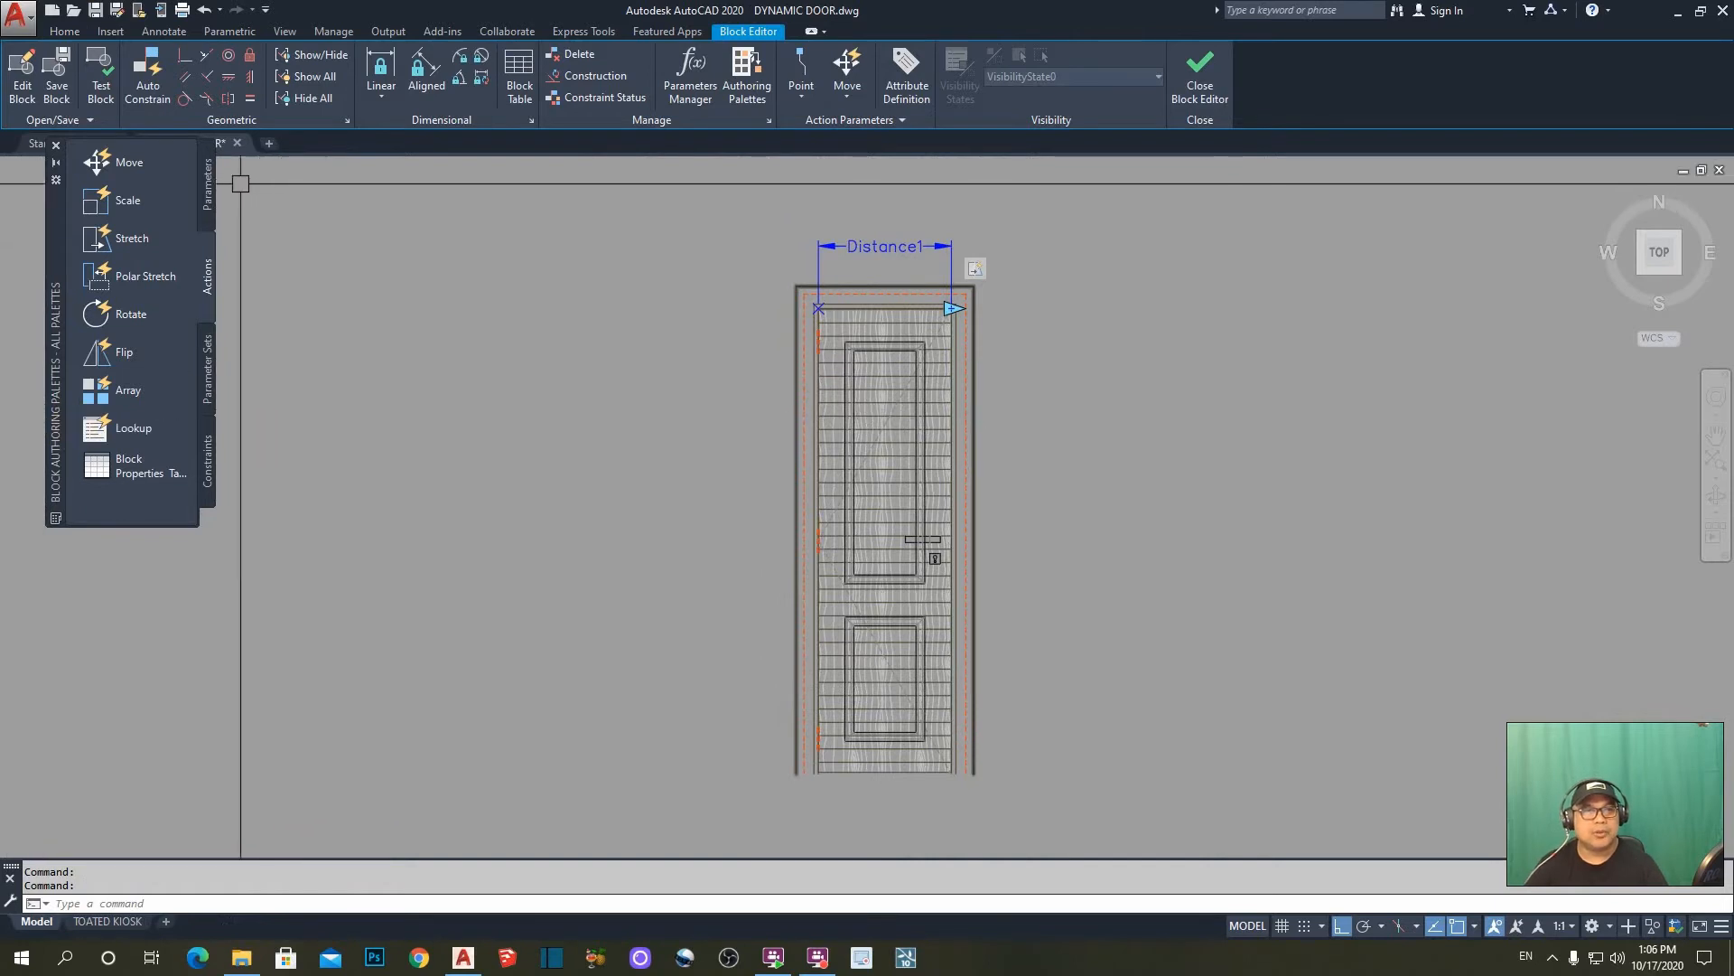
left_click(208, 190)
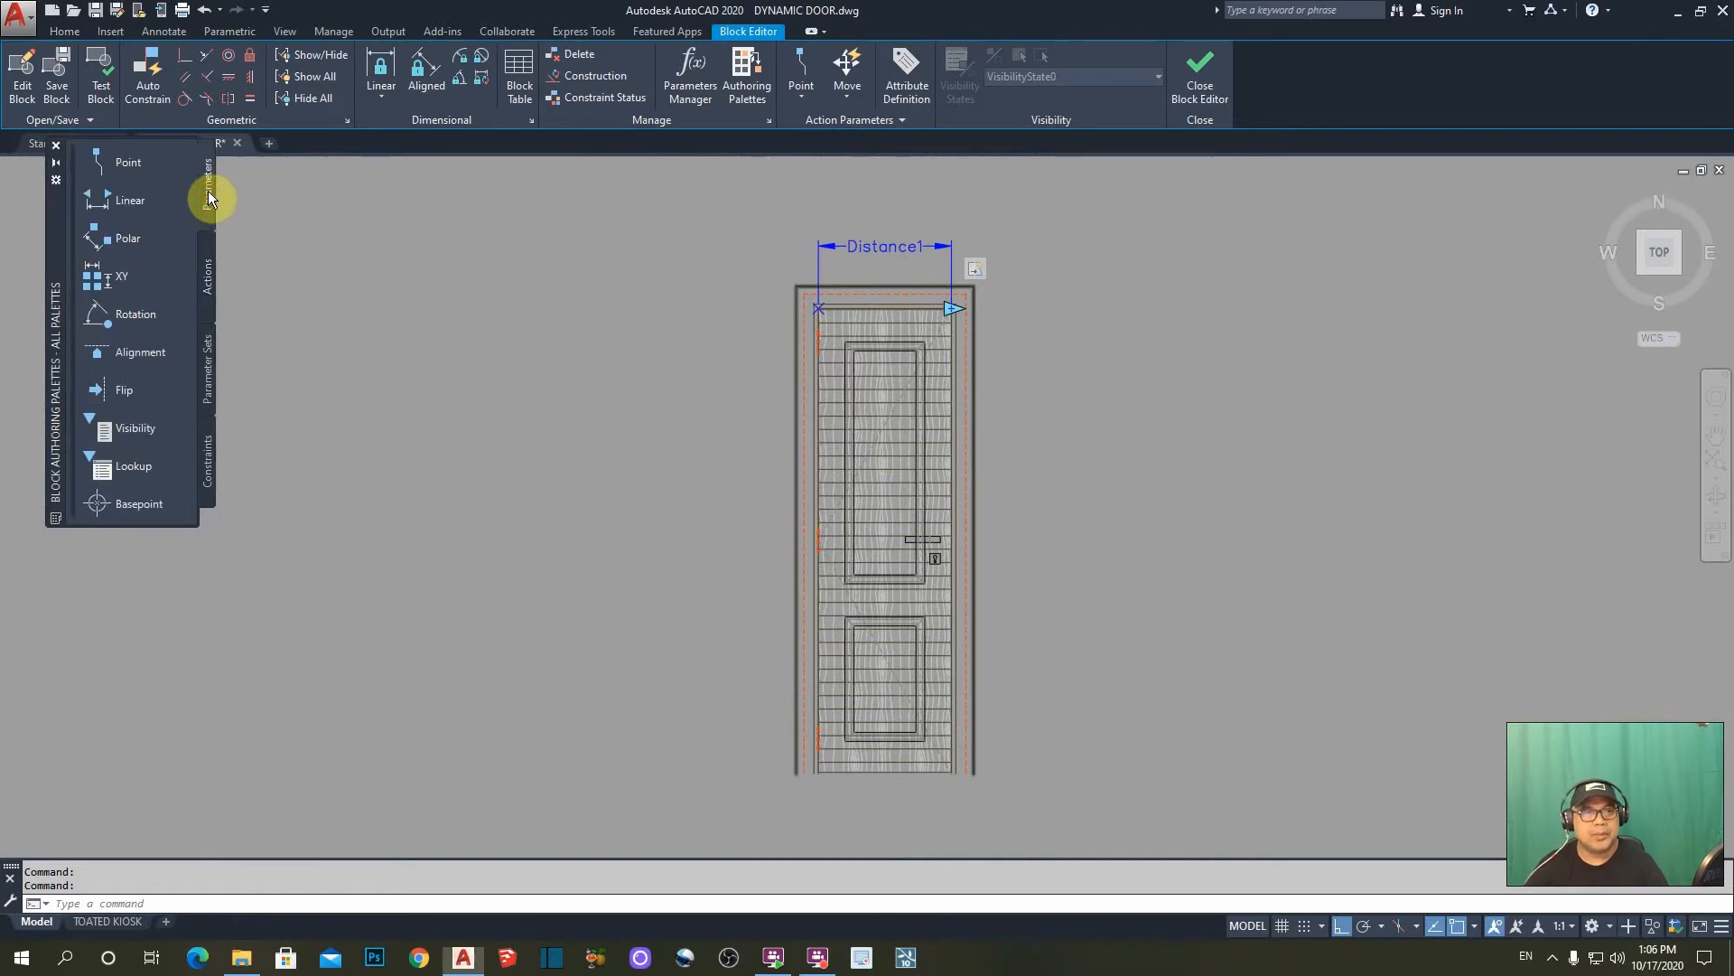
left_click(128, 199)
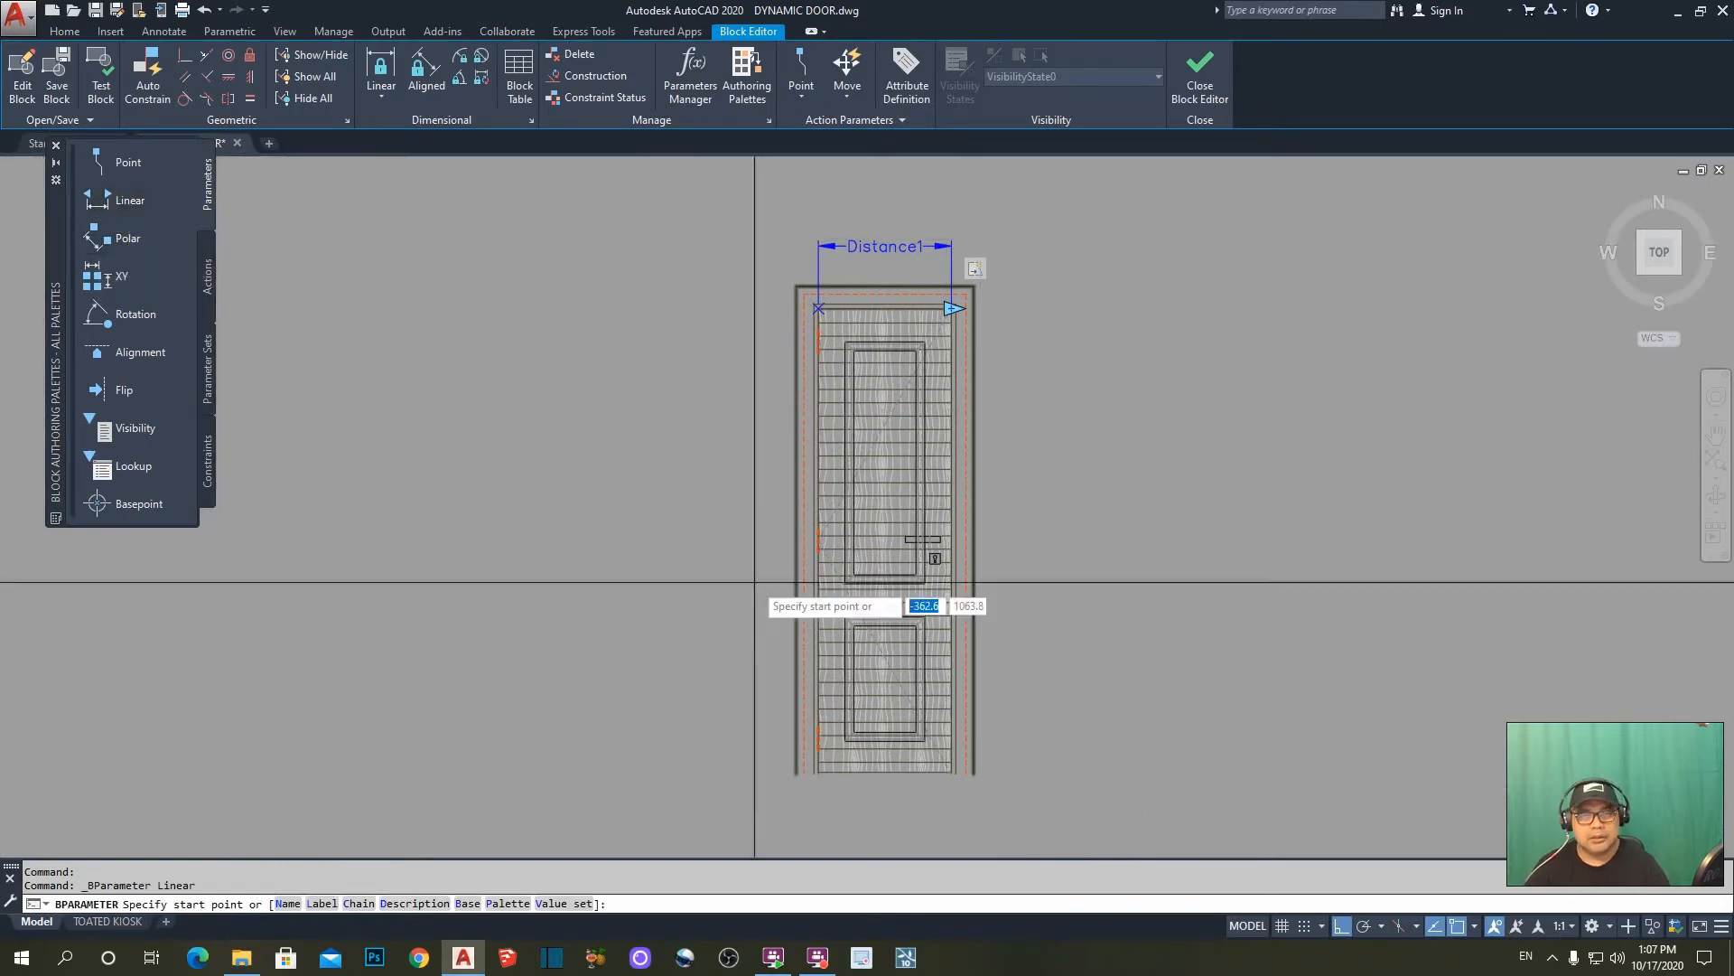
scroll(922, 778, "up", 4)
left_click(990, 764)
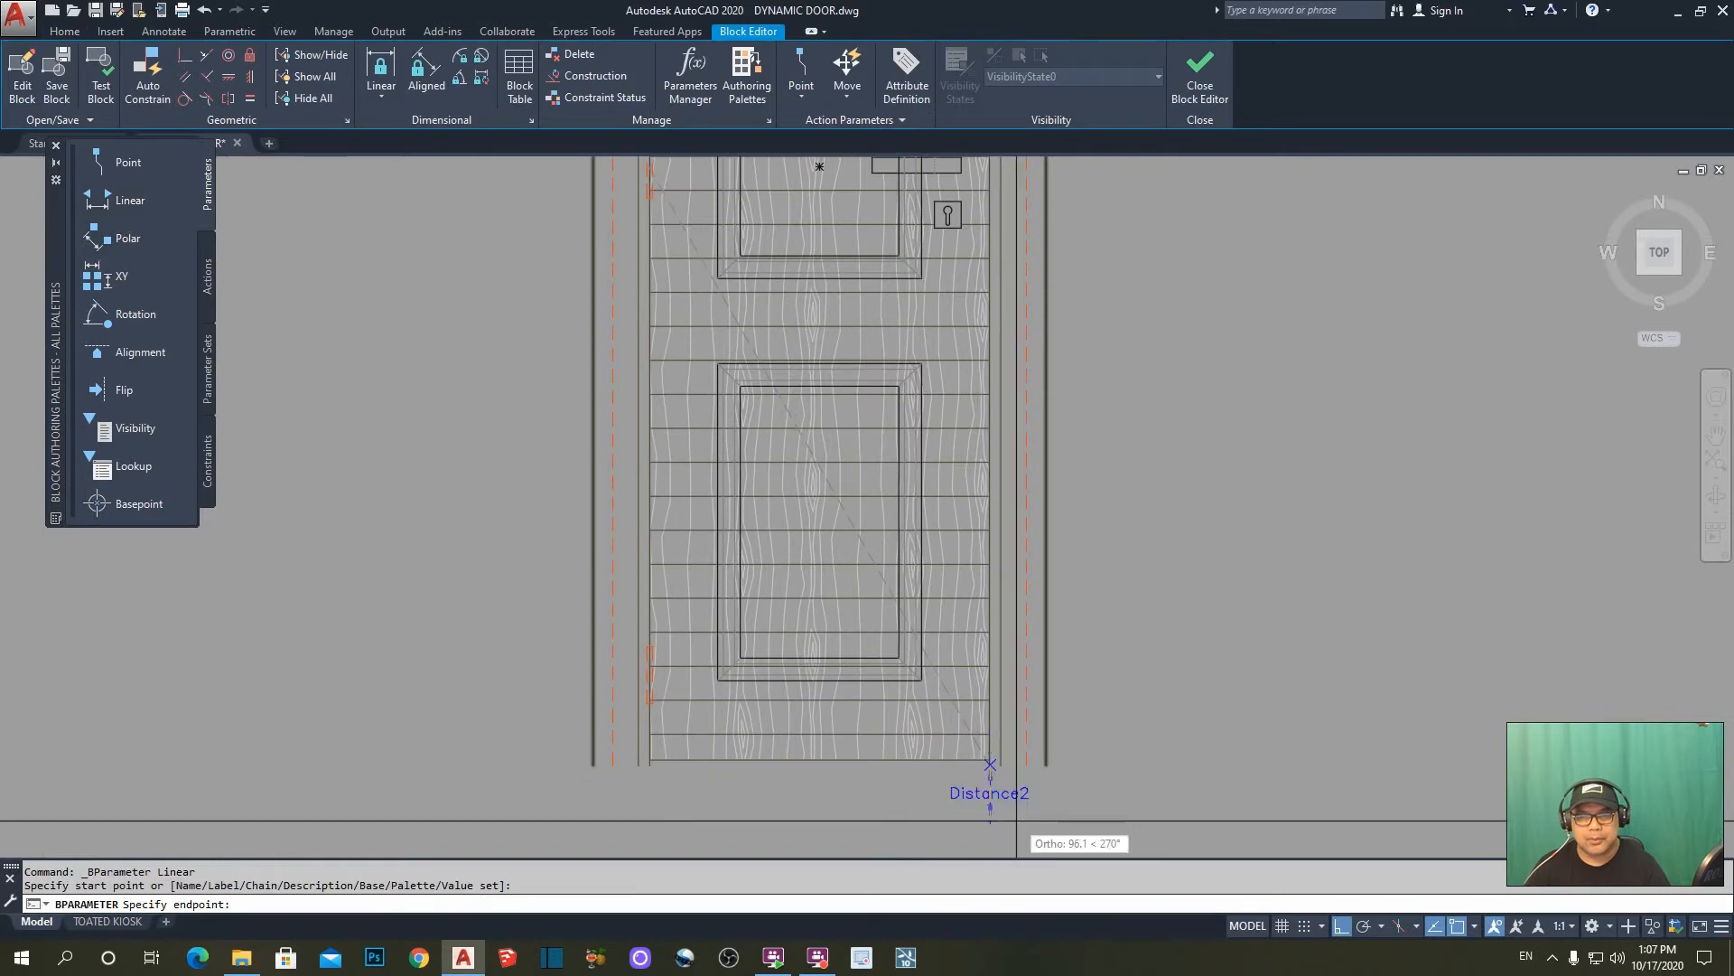
- End the height parameter at the door opening's top-right corner and place its label to the right of the frame
scroll(1016, 820, "down", 2)
scroll(1015, 370, "up", 5)
scroll(1028, 360, "up", 3)
scroll(1028, 360, "down", 3)
left_click(992, 313)
scroll(992, 313, "up", 2)
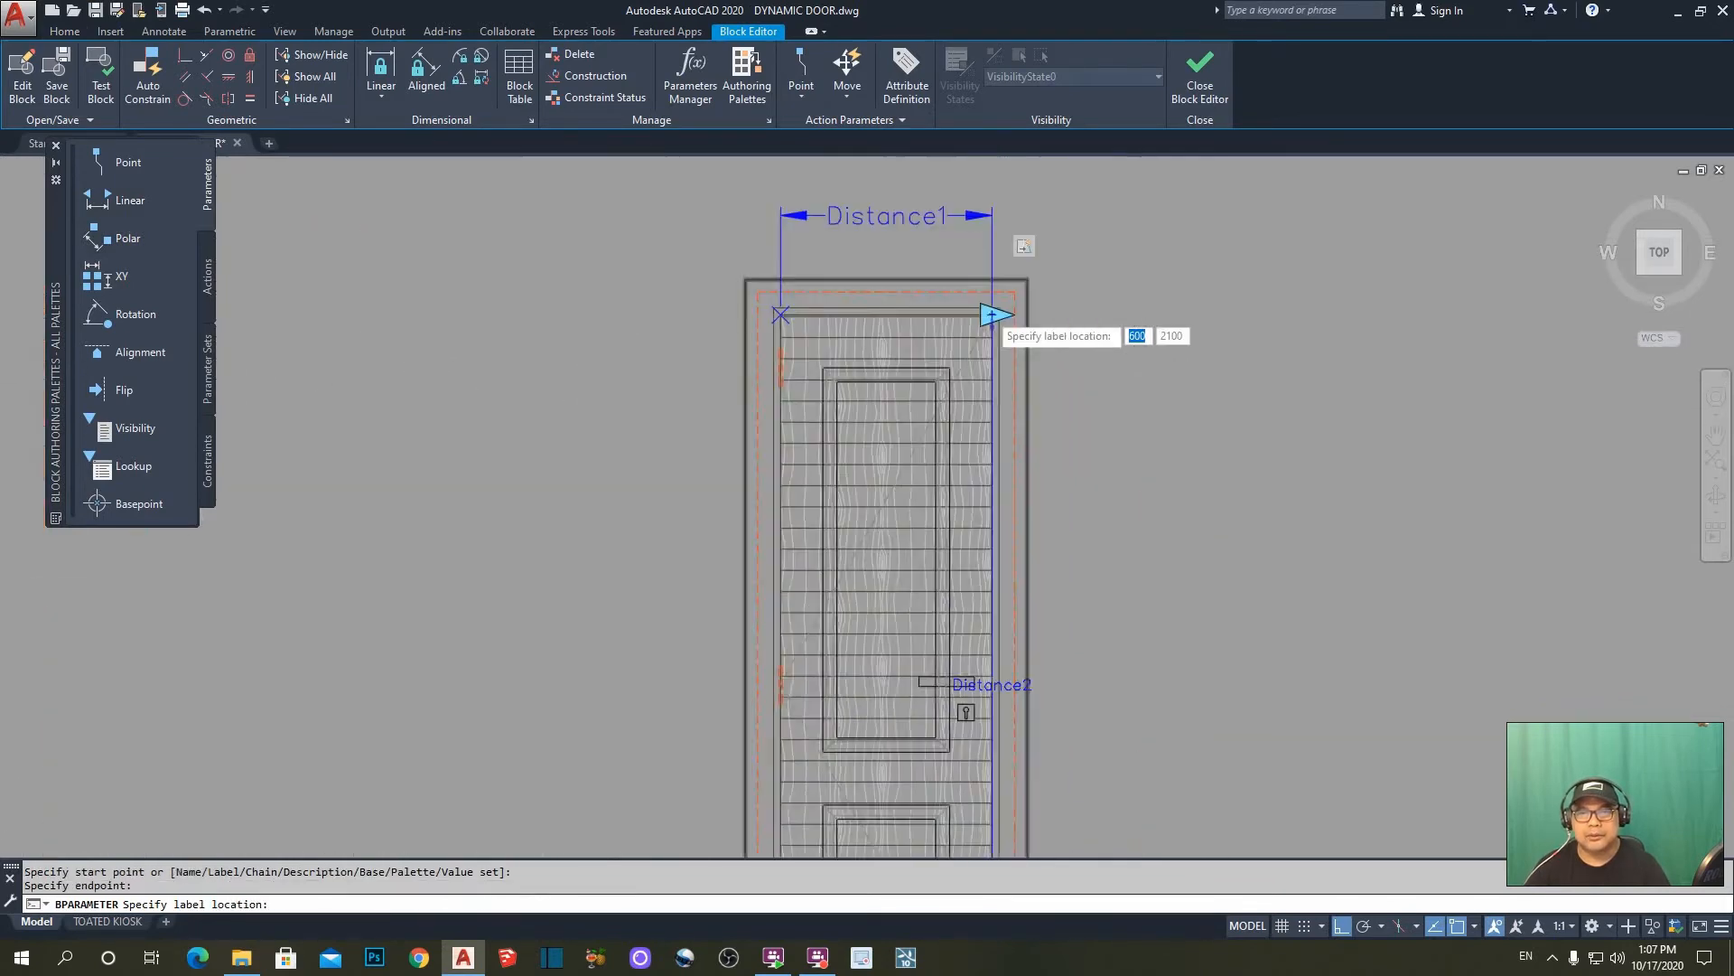
scroll(992, 312, "down", 2)
left_click(1081, 401)
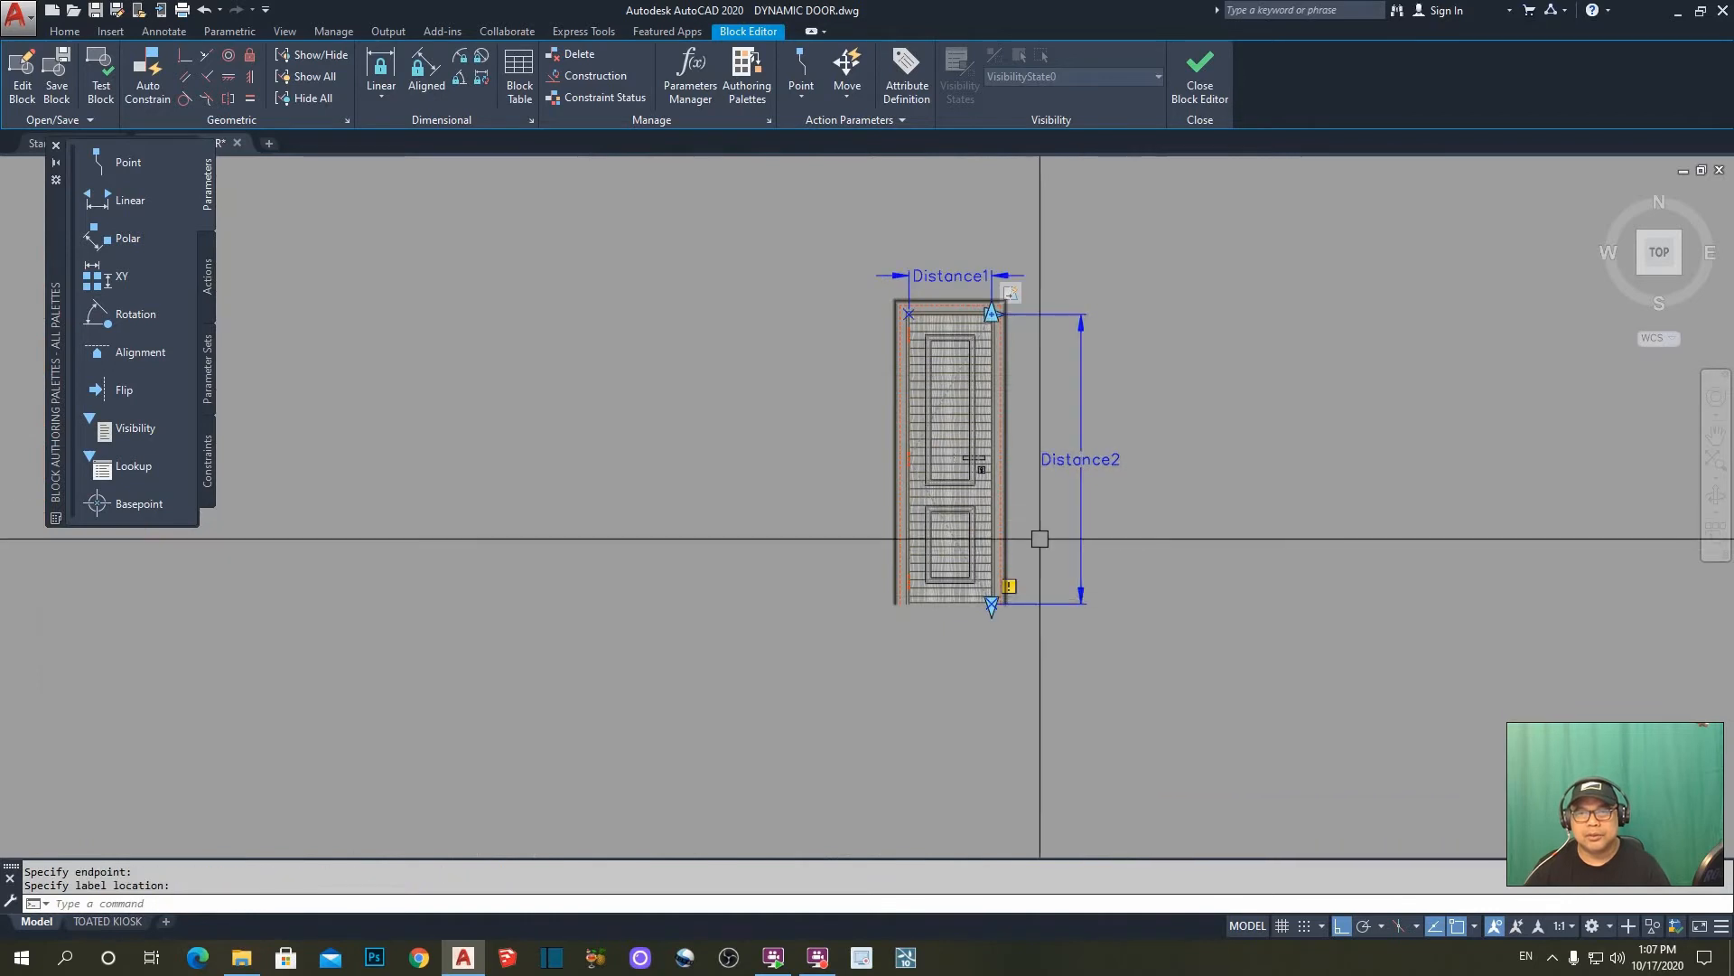
key("Escape")
- Set the number of grips of the vertical height parameter to 1
scroll(1040, 539, "up", 3)
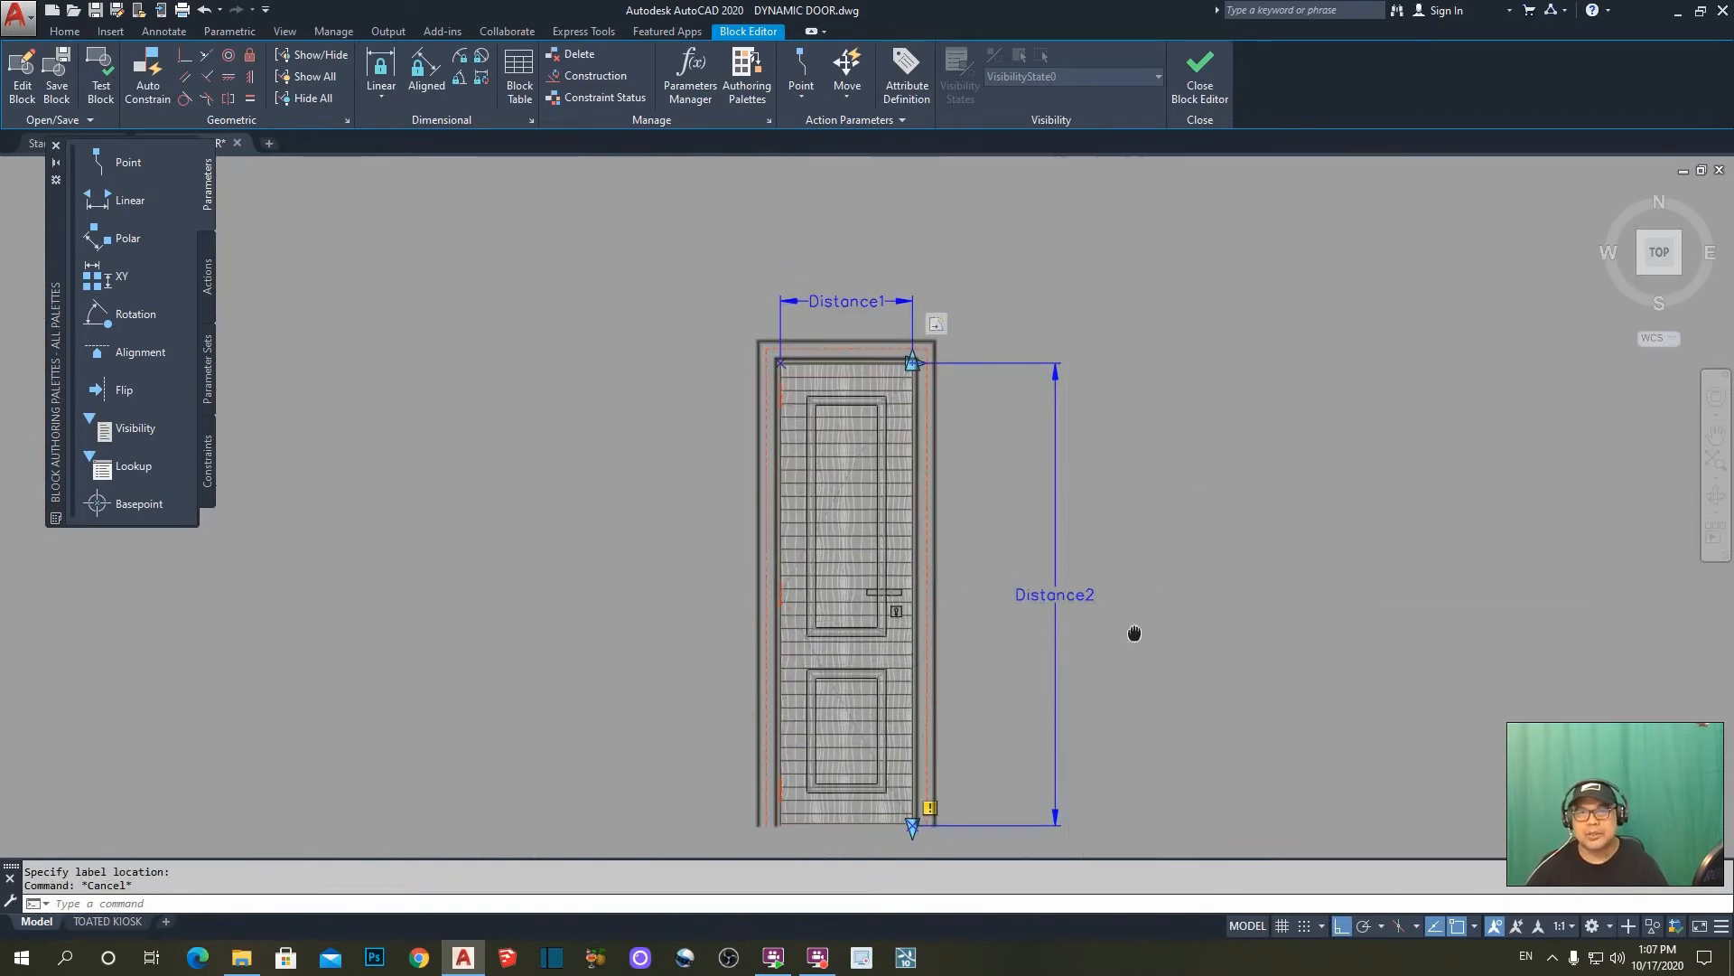
middle_click_drag(1134, 632, 1134, 579)
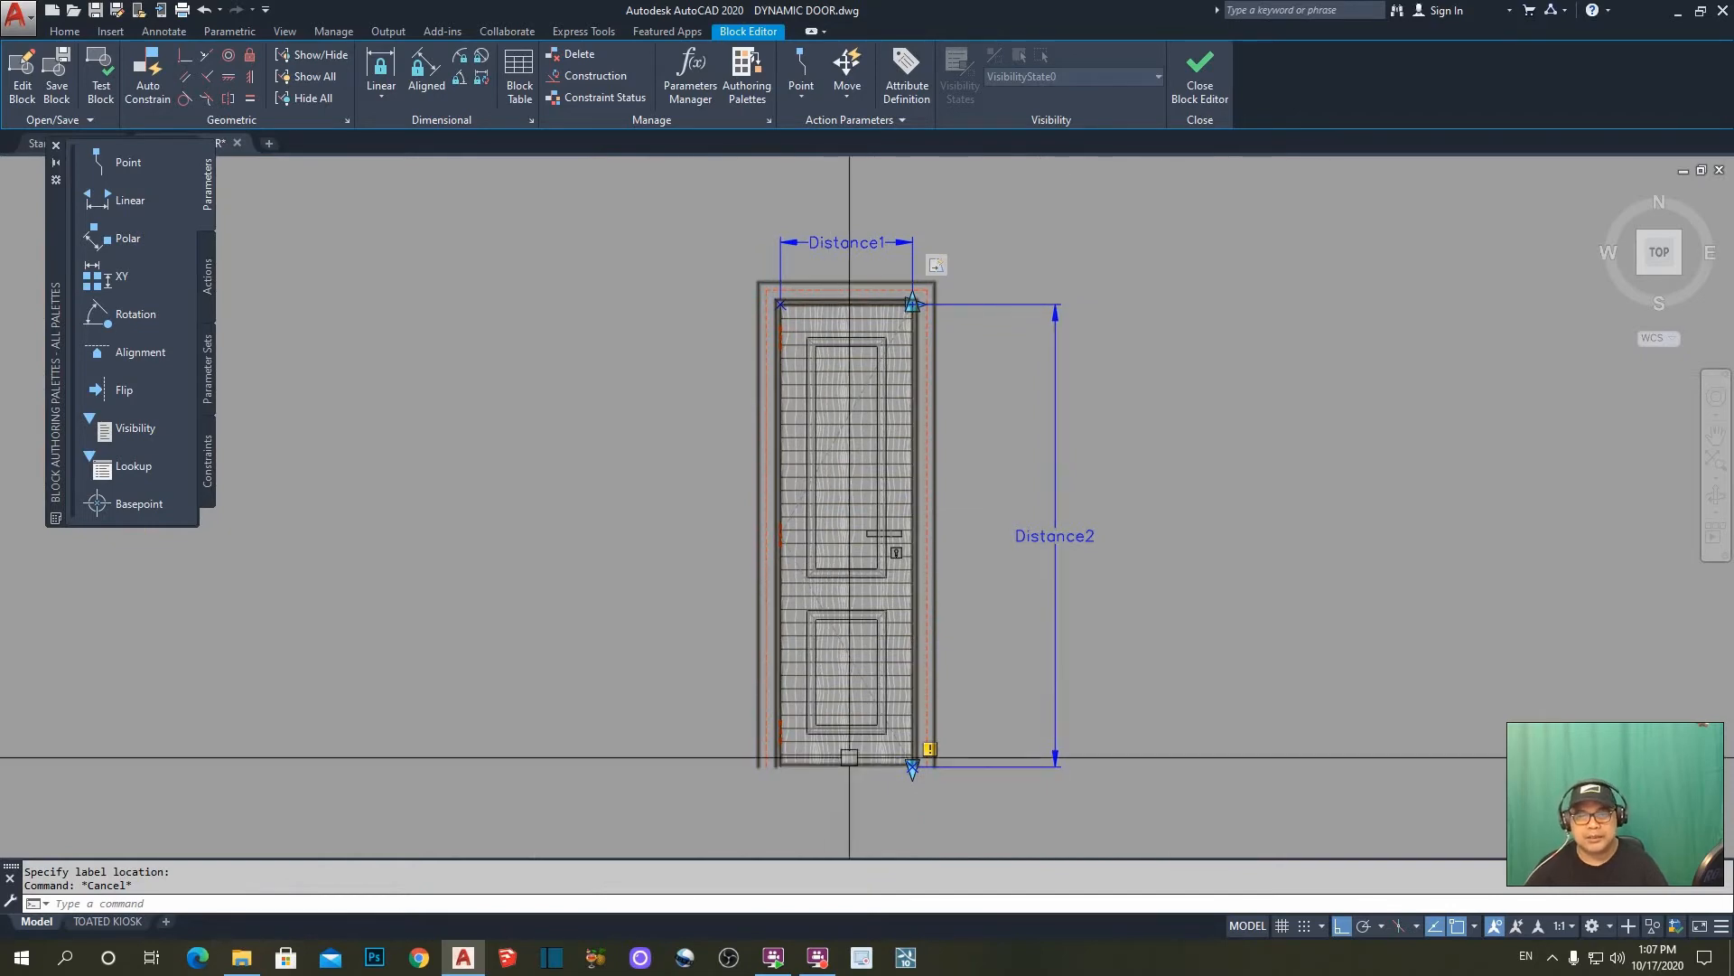
left_click(1104, 463)
left_click(989, 513)
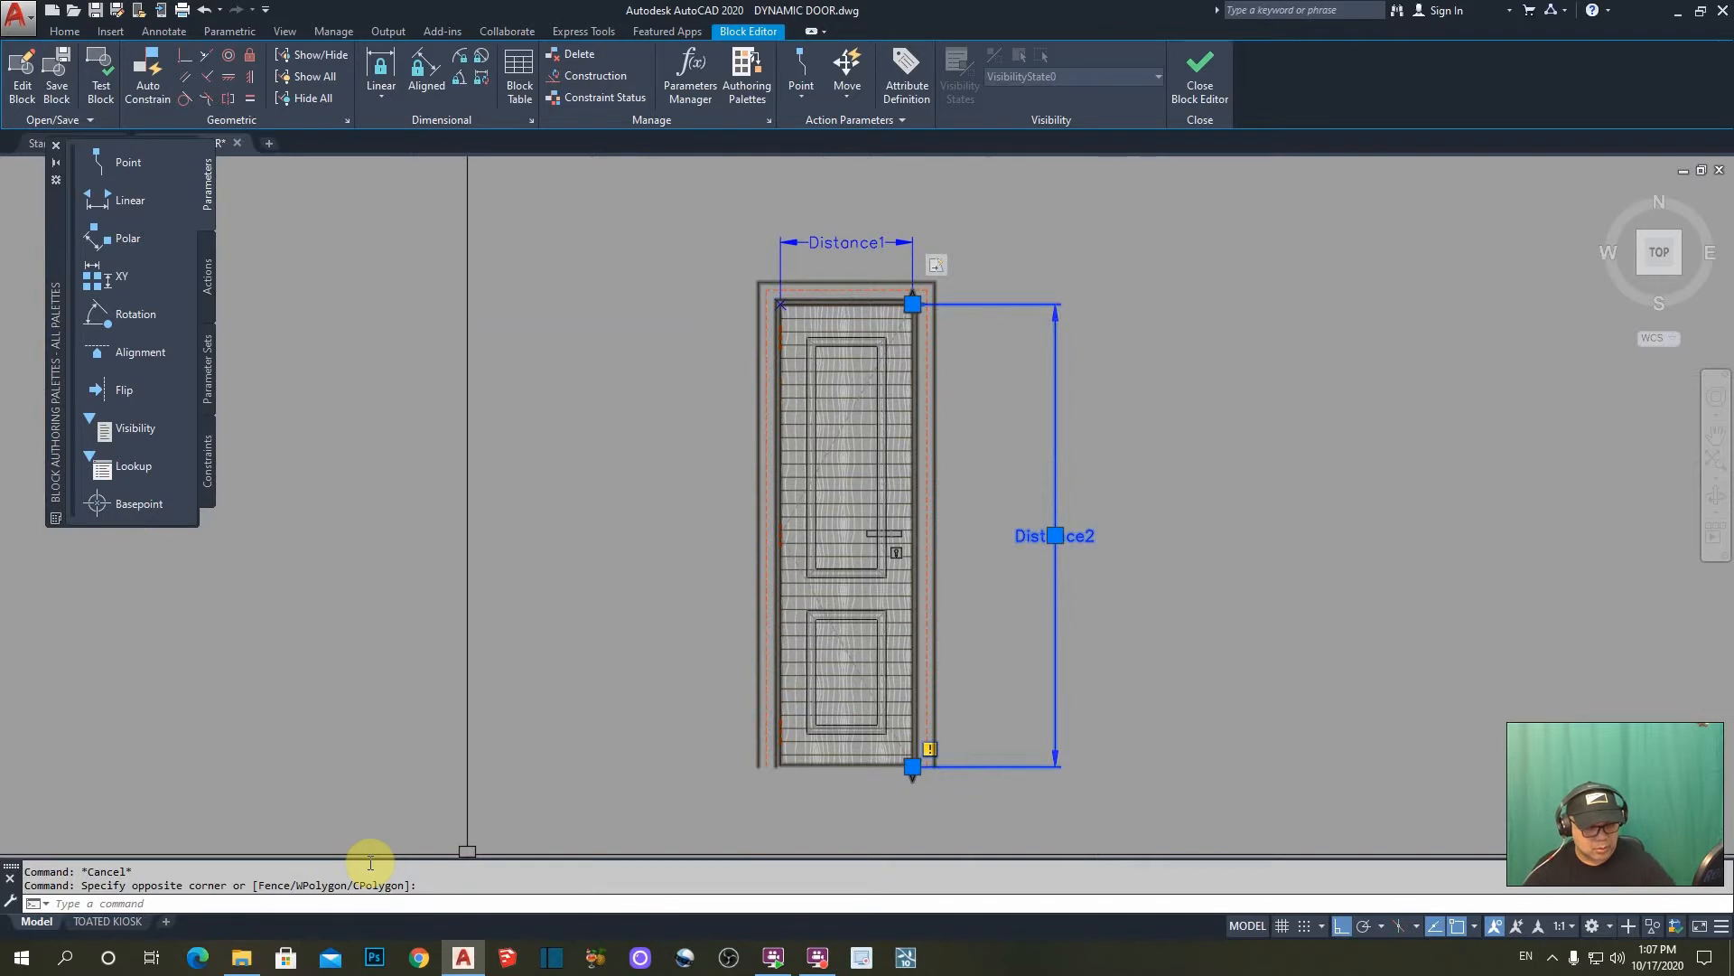
key("ctrl+1")
left_click(152, 636)
left_click(152, 636)
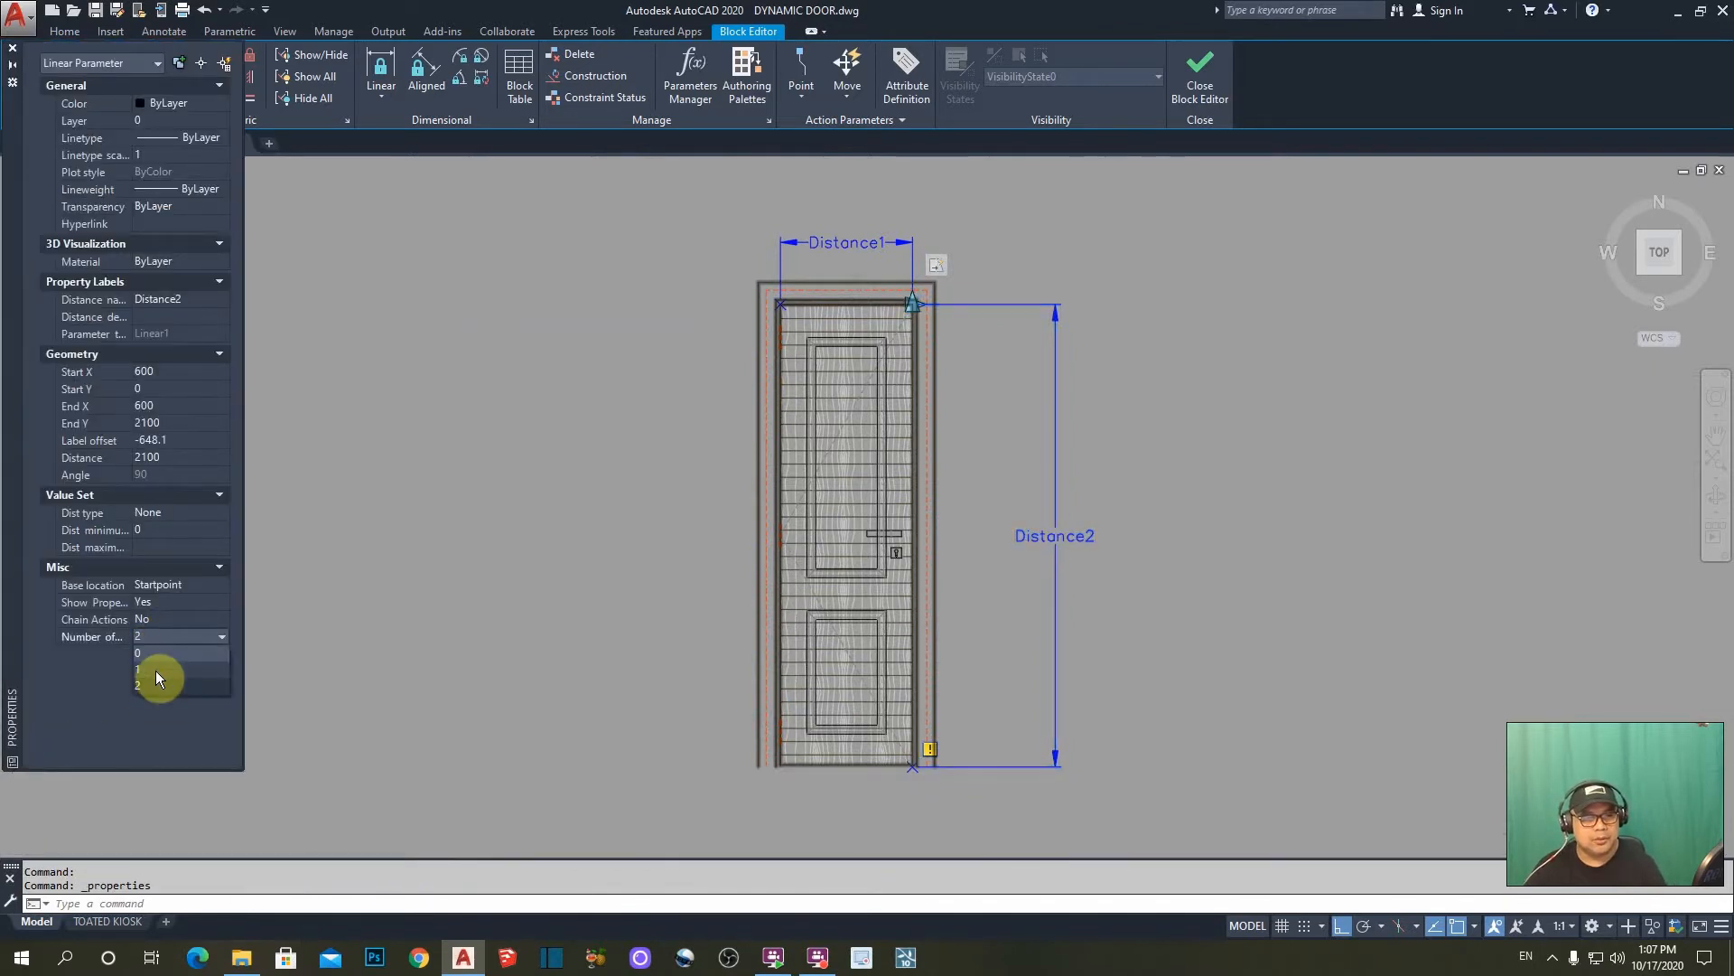
left_click(156, 670)
key("Escape")
key("Escape")
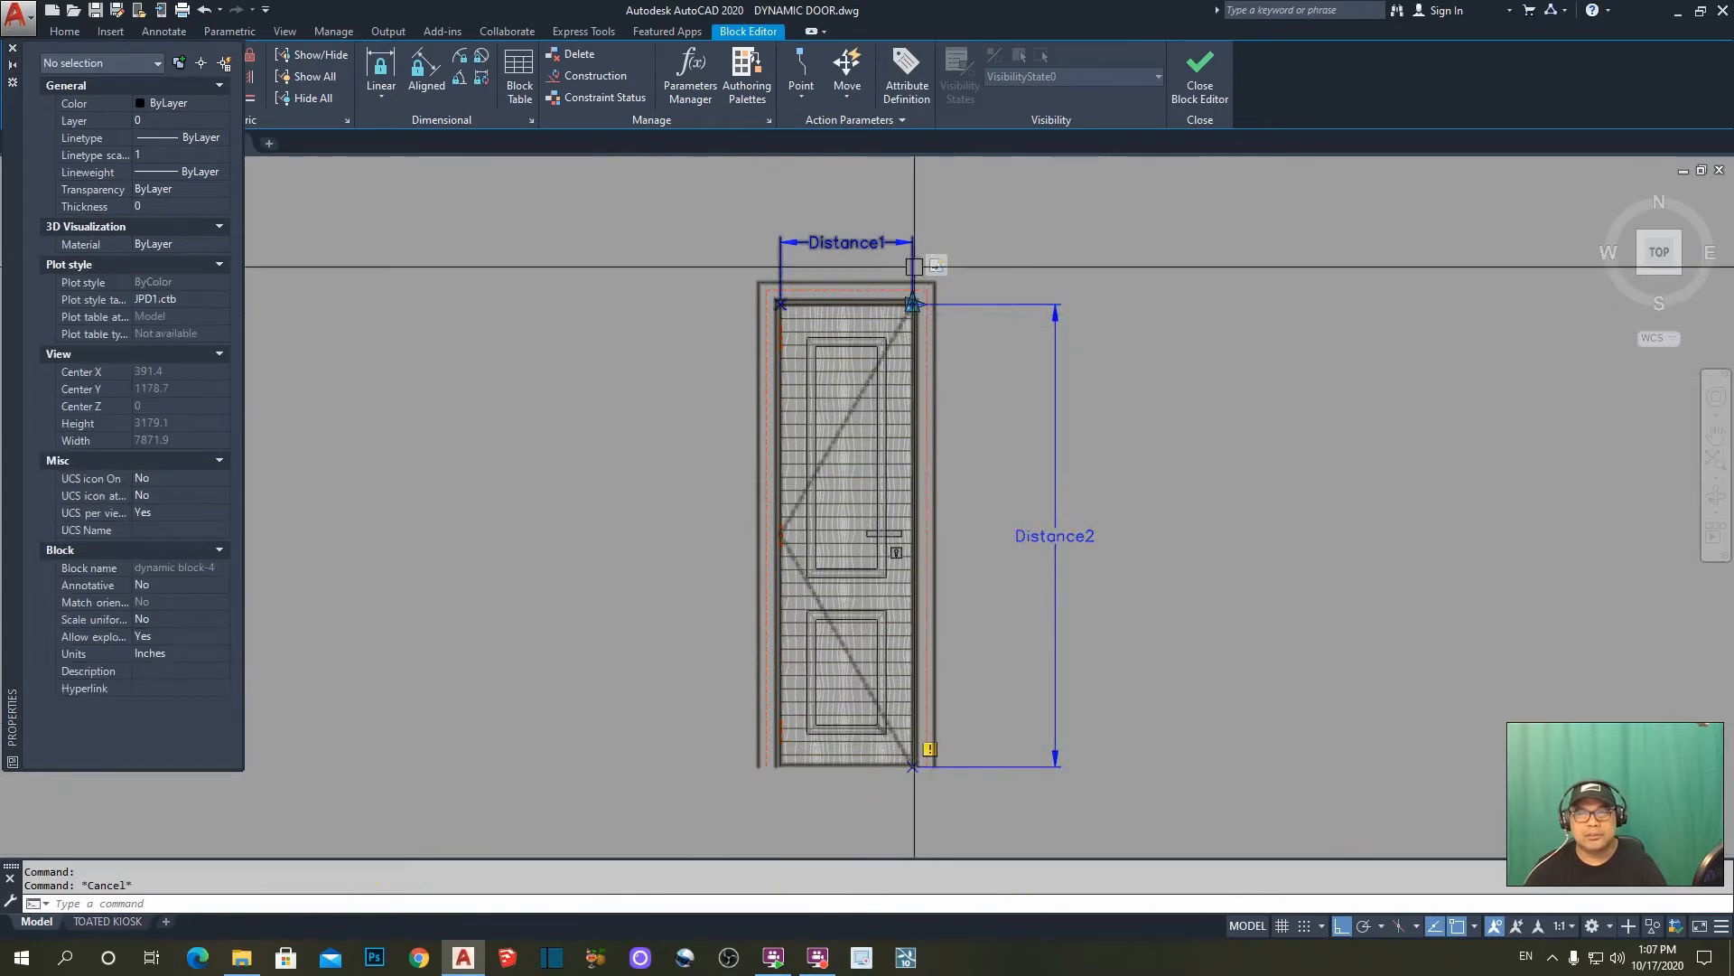
- Start a Stretch action on the linear height parameter, associated with its end point at the door opening's top-right corner
scroll(933, 326, "up", 2)
scroll(897, 308, "down", 2)
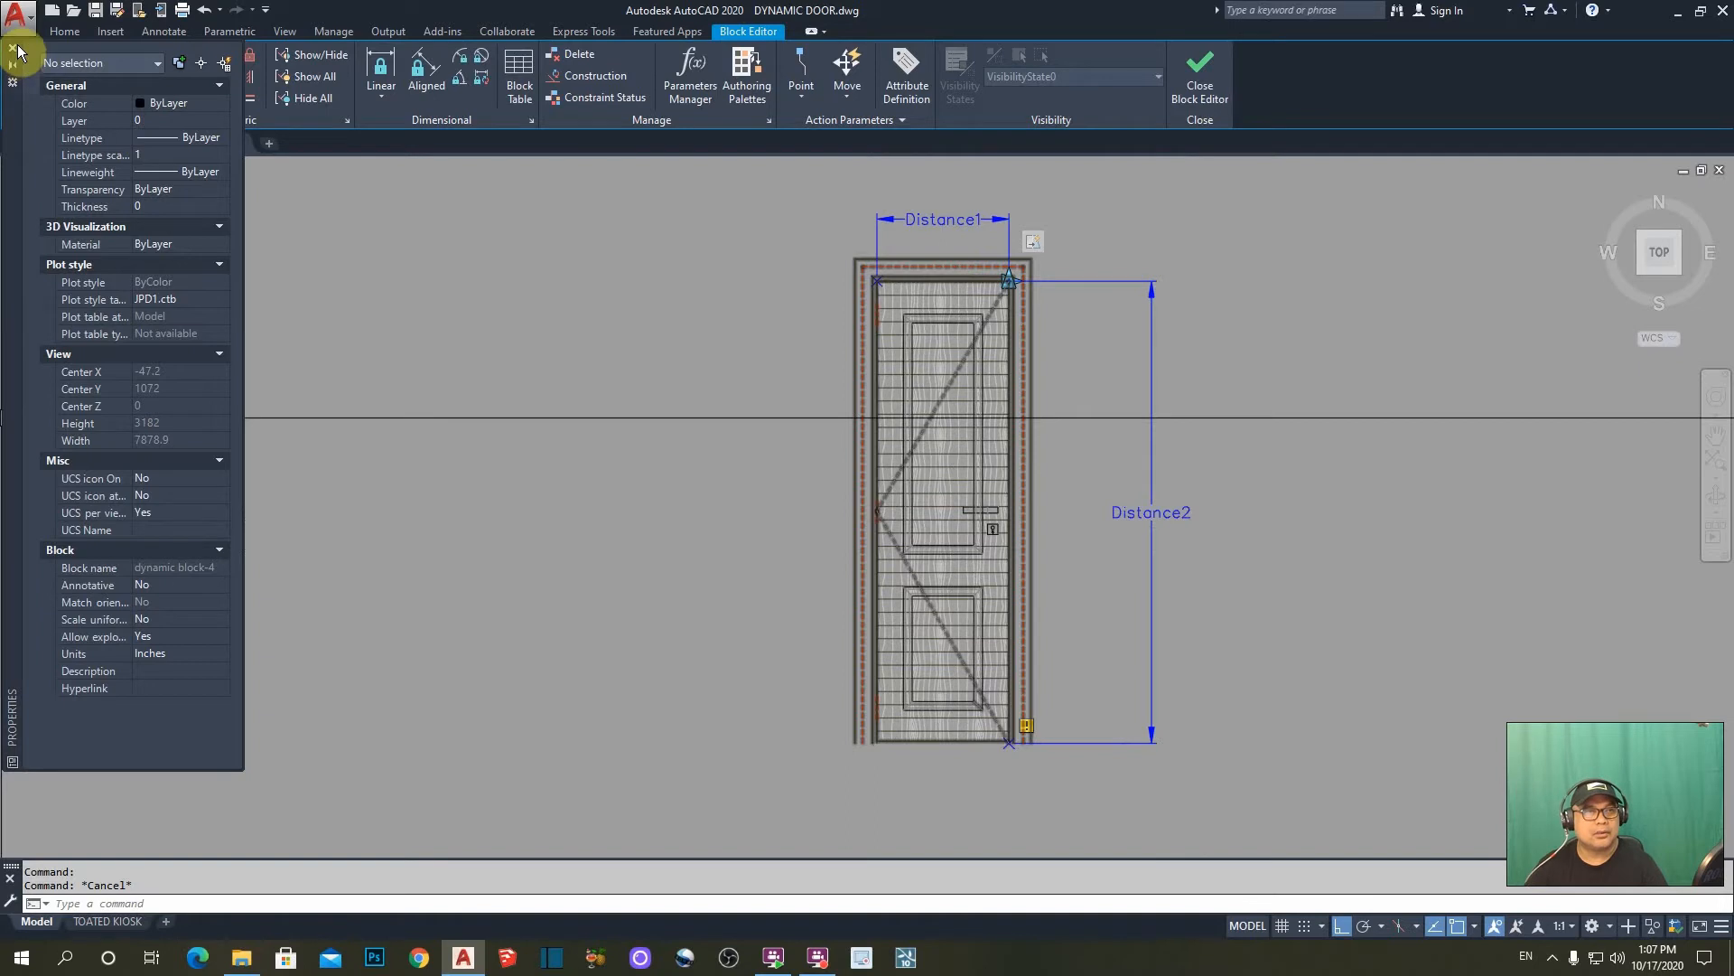
left_click(207, 277)
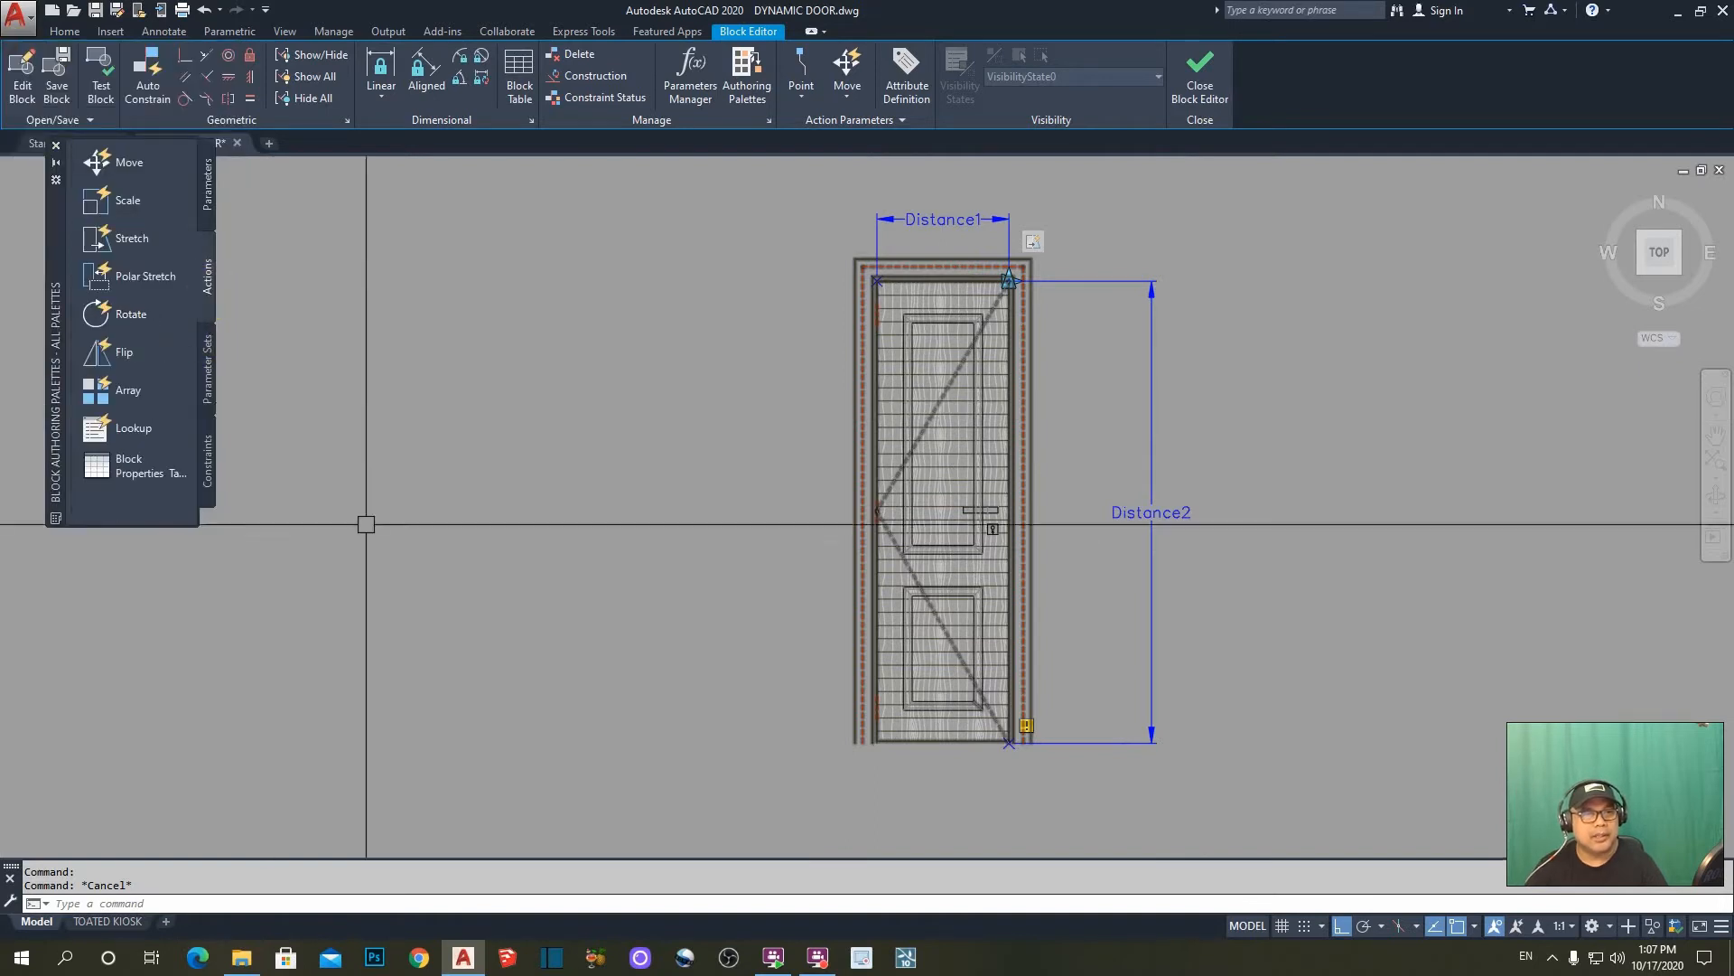
left_click(140, 240)
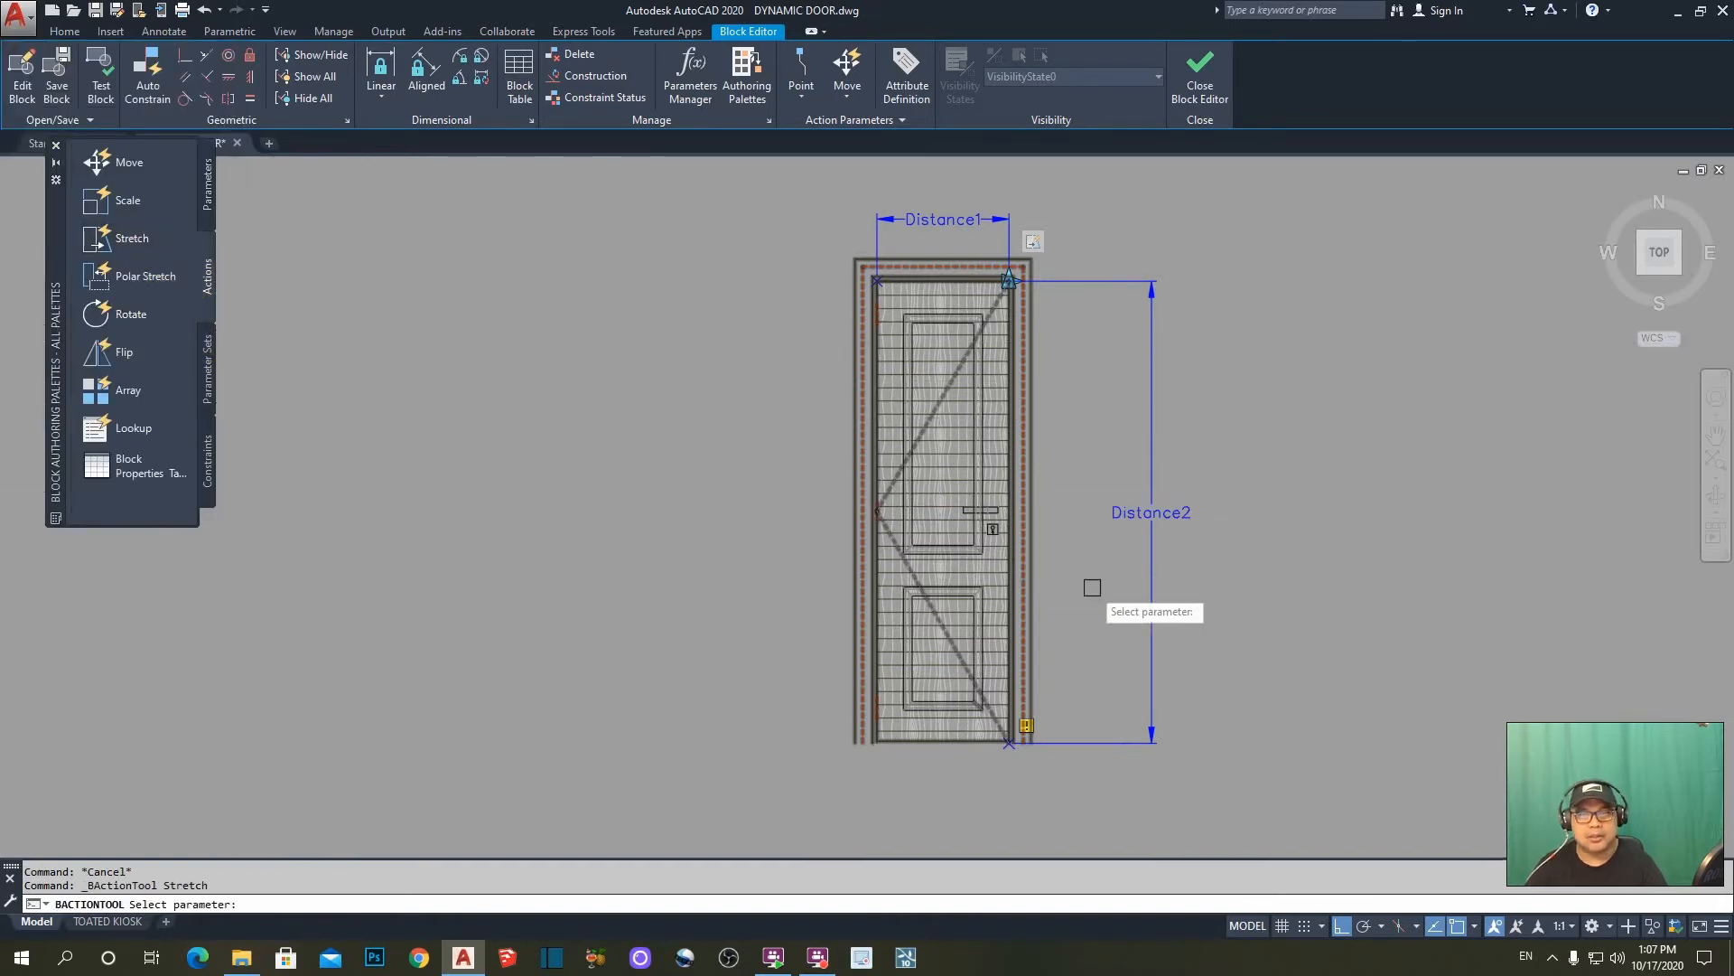
left_click(1153, 514)
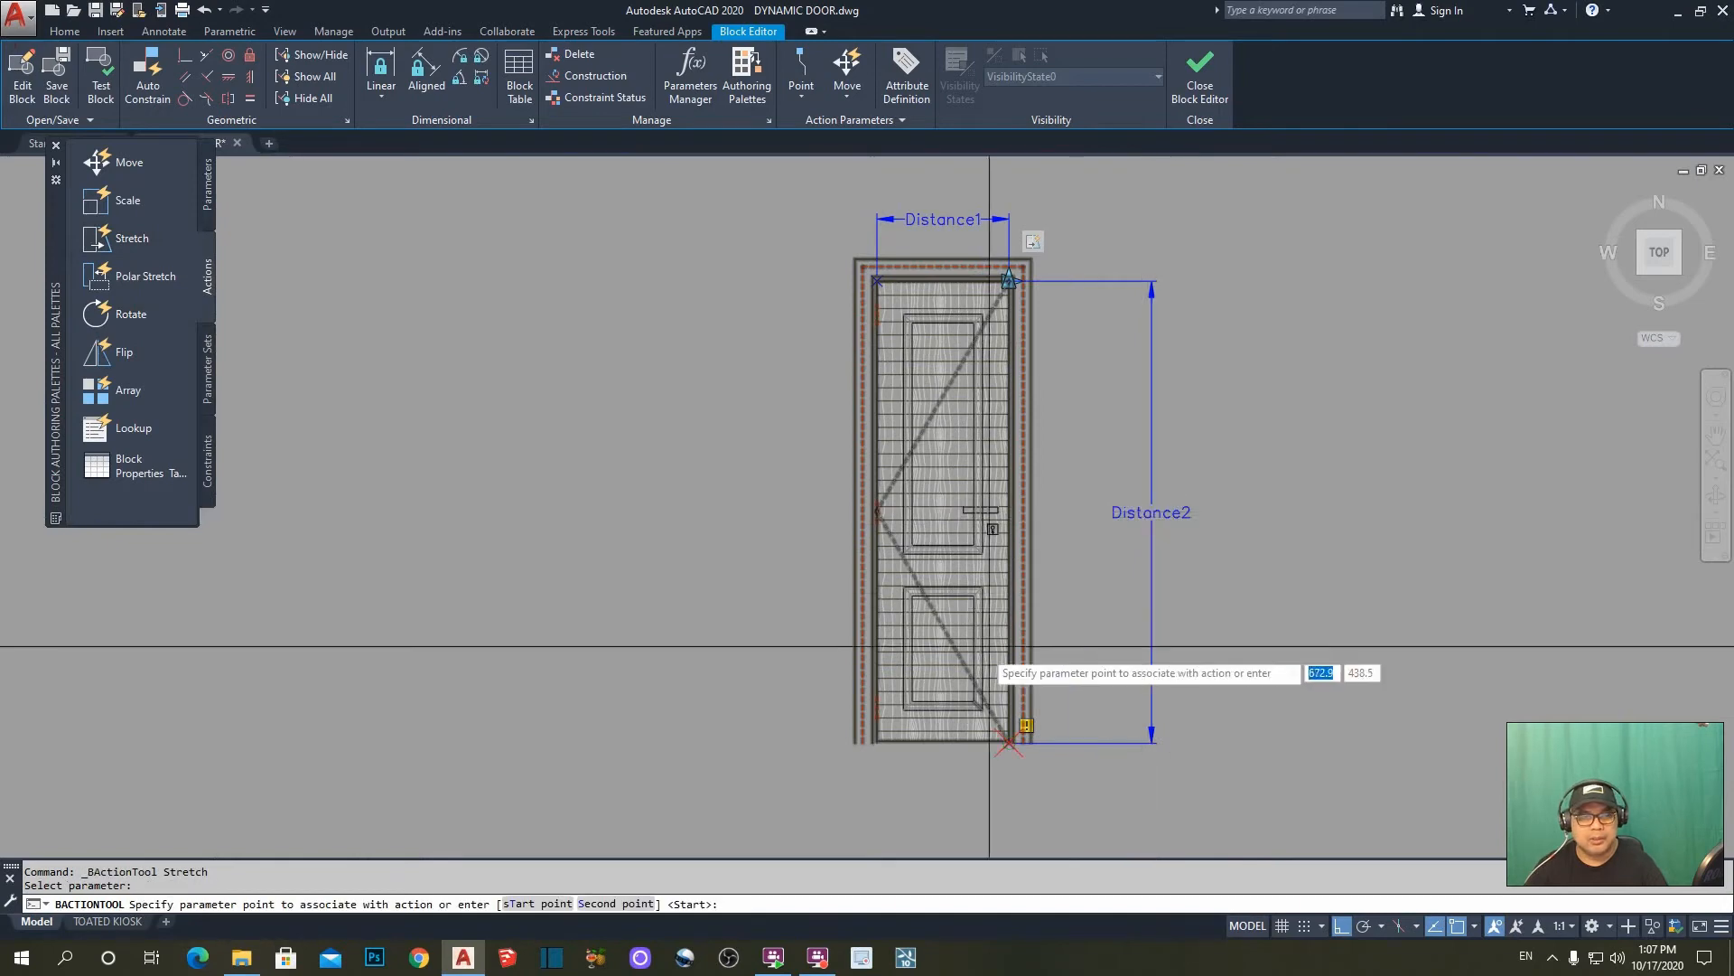
scroll(1027, 275, "up", 4)
scroll(1027, 277, "up", 2)
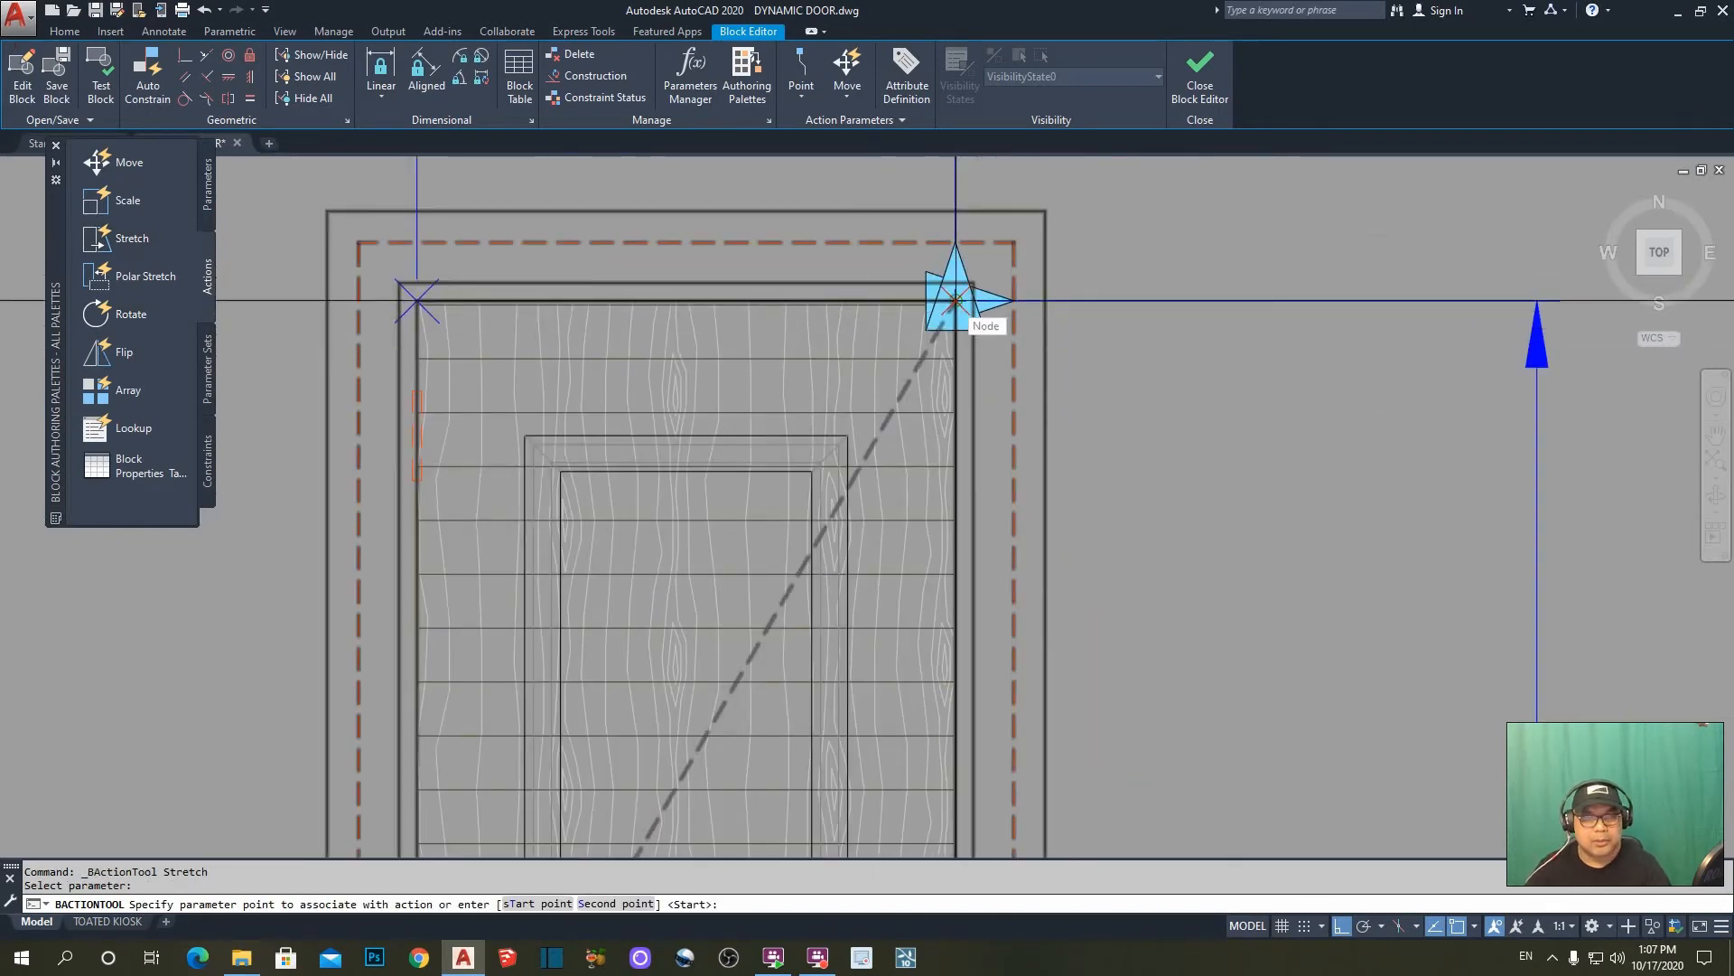
left_click(955, 298)
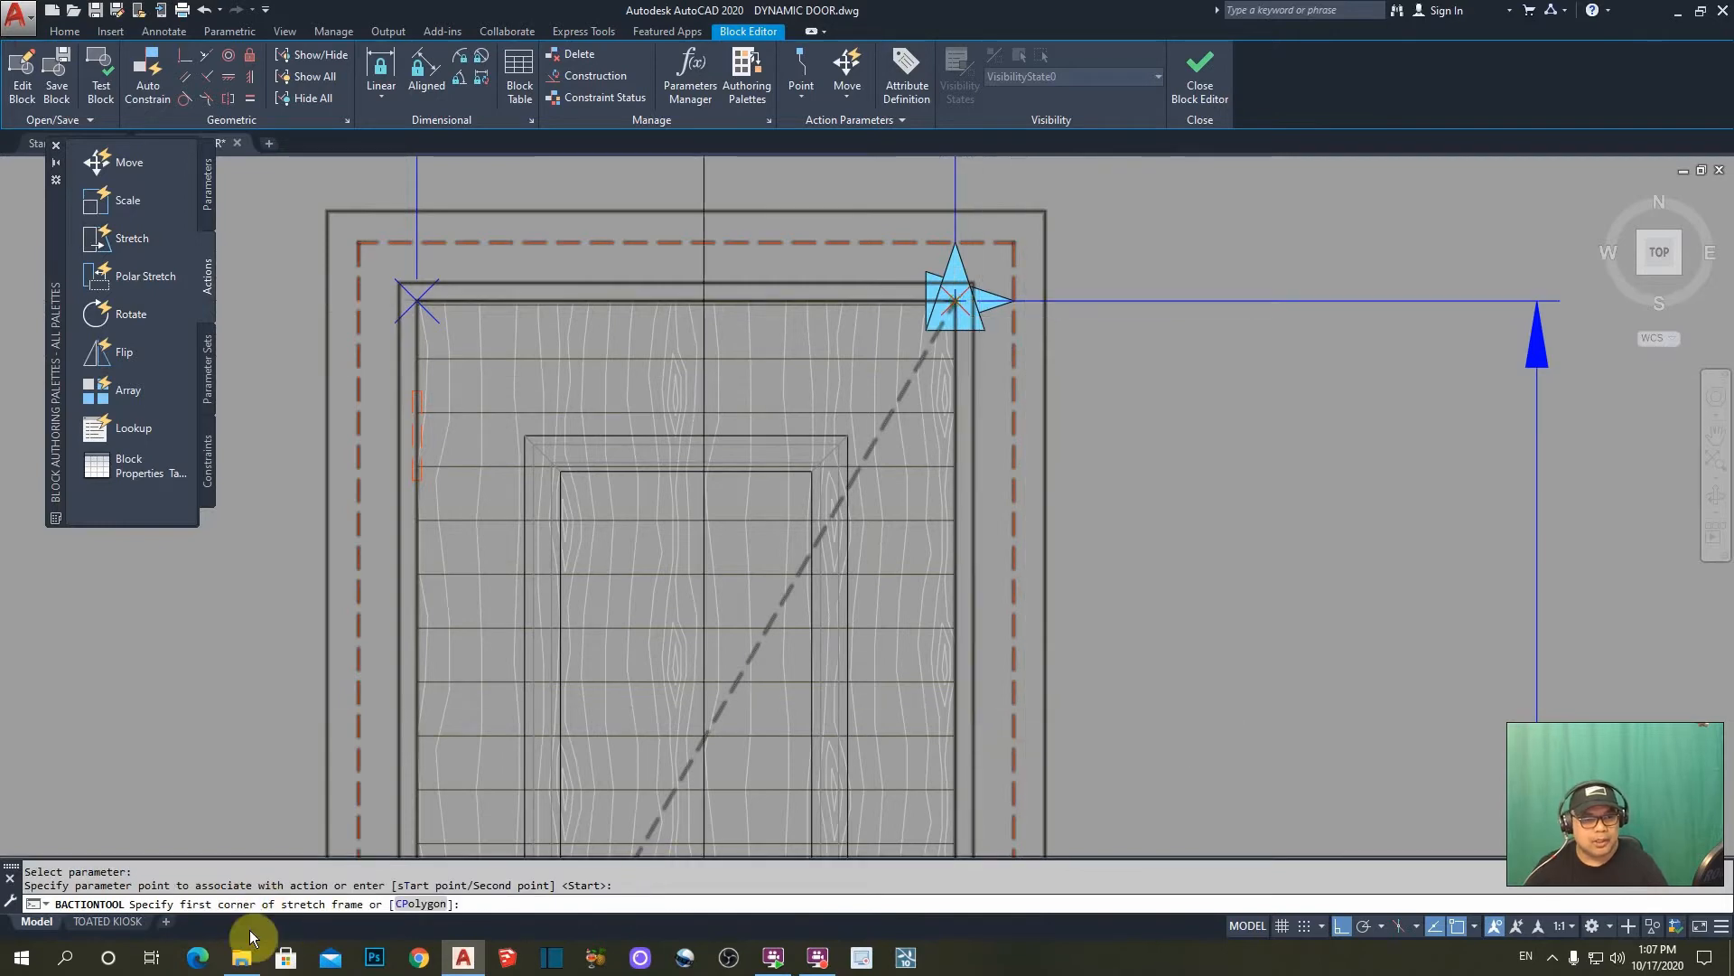
- Enclose the door's upper part and the width parameter in the stretch frame, and select the crossing objects to stretch
scroll(999, 457, "down", 6)
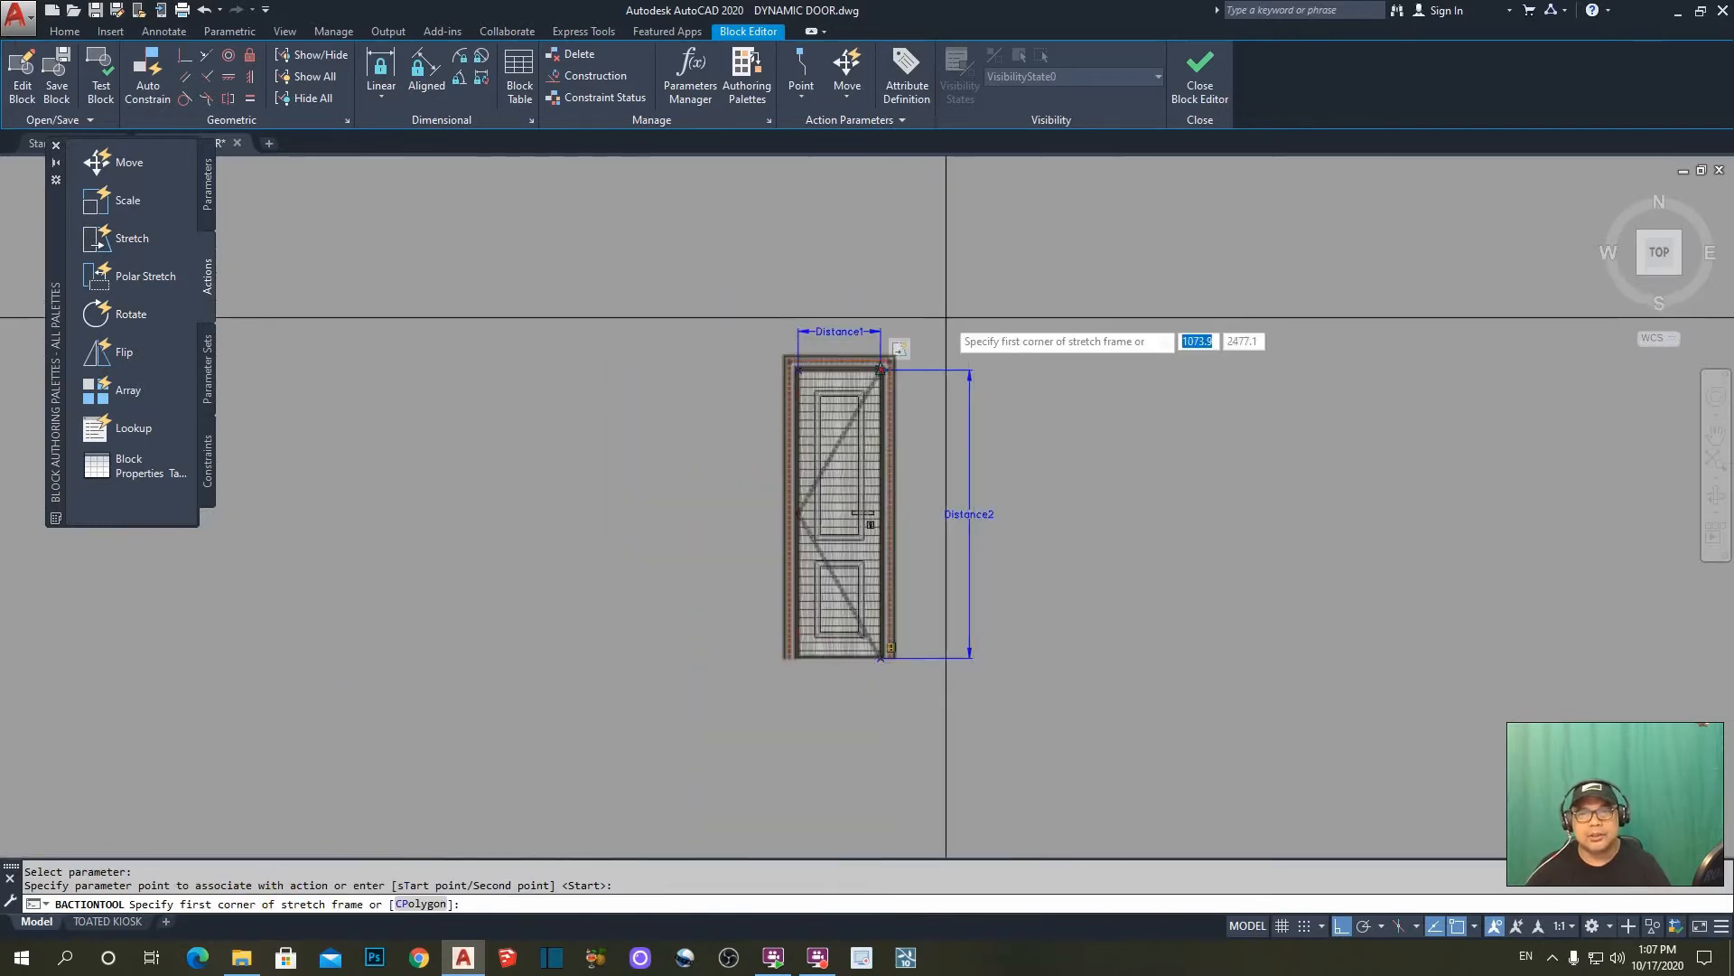
left_click(1019, 268)
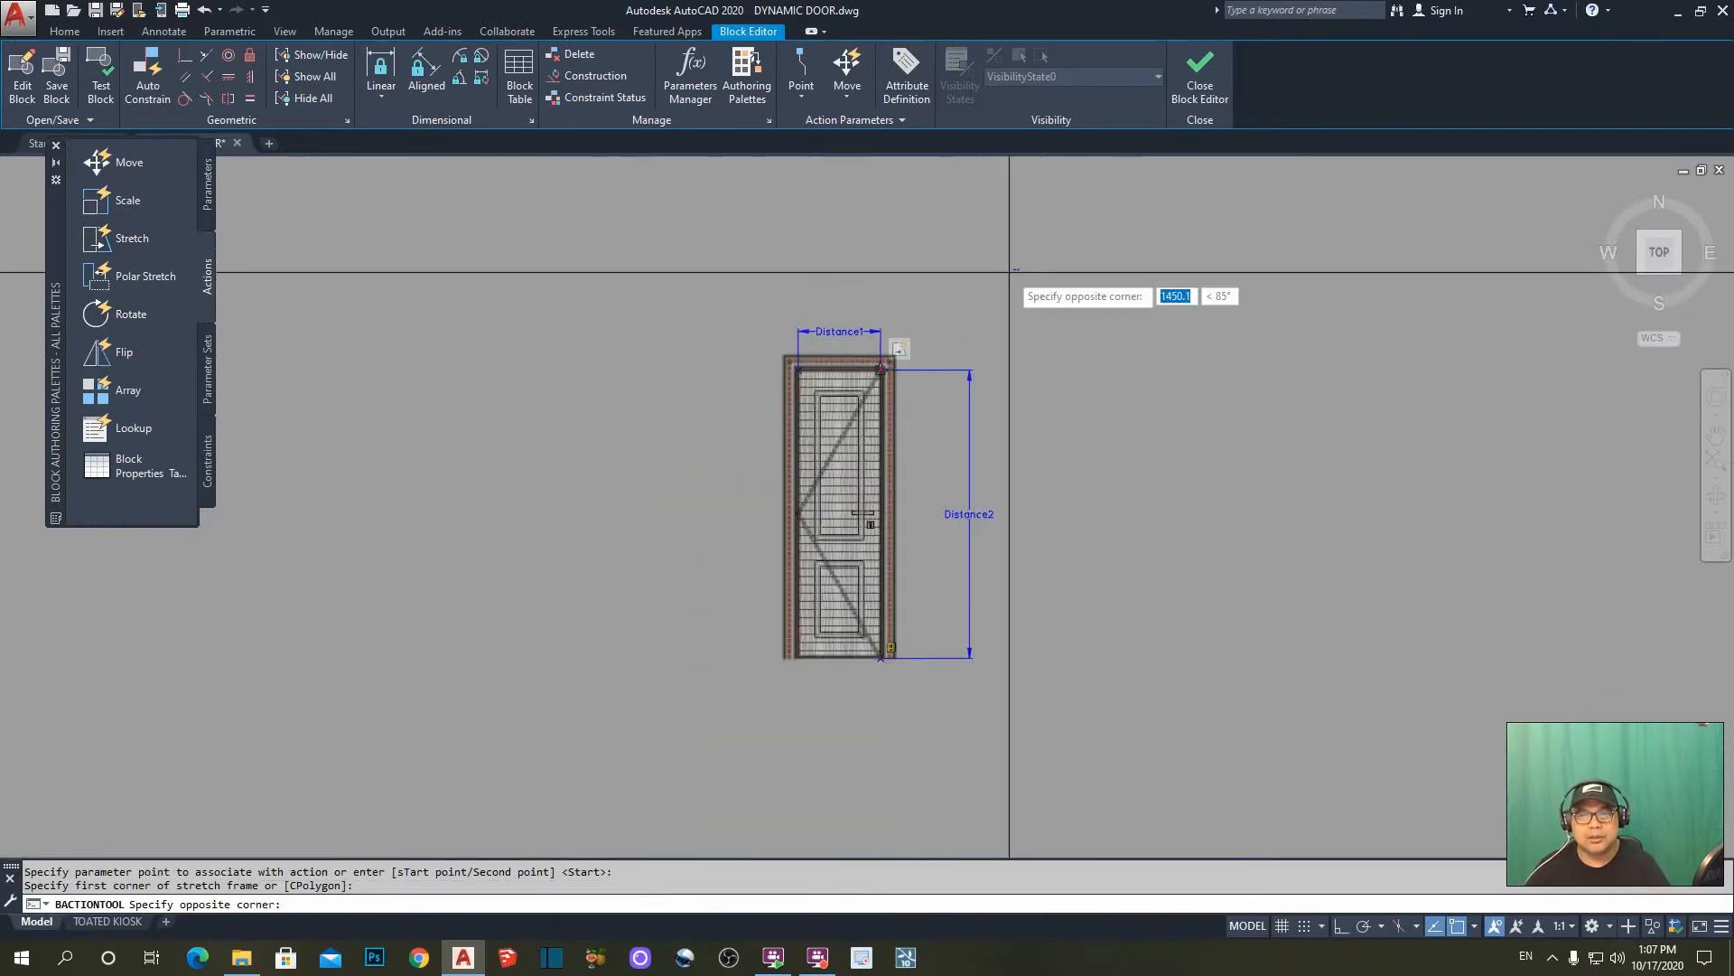
left_click(690, 424)
scroll(887, 281, "up", 2)
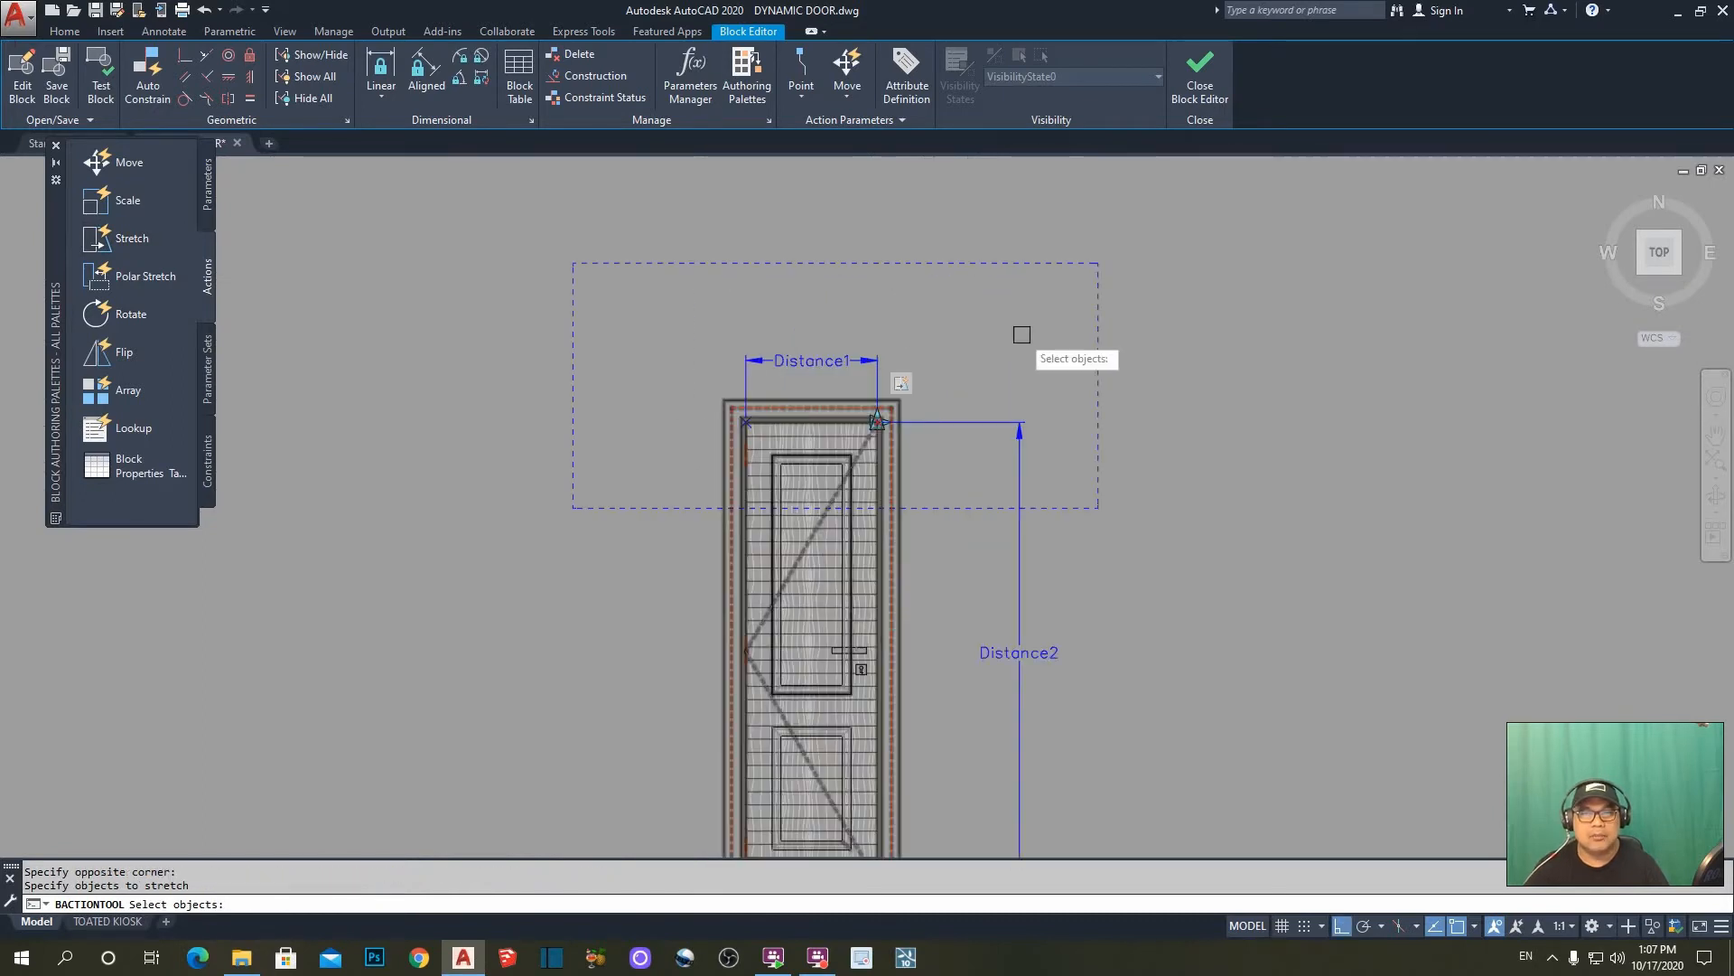
left_click(1063, 290)
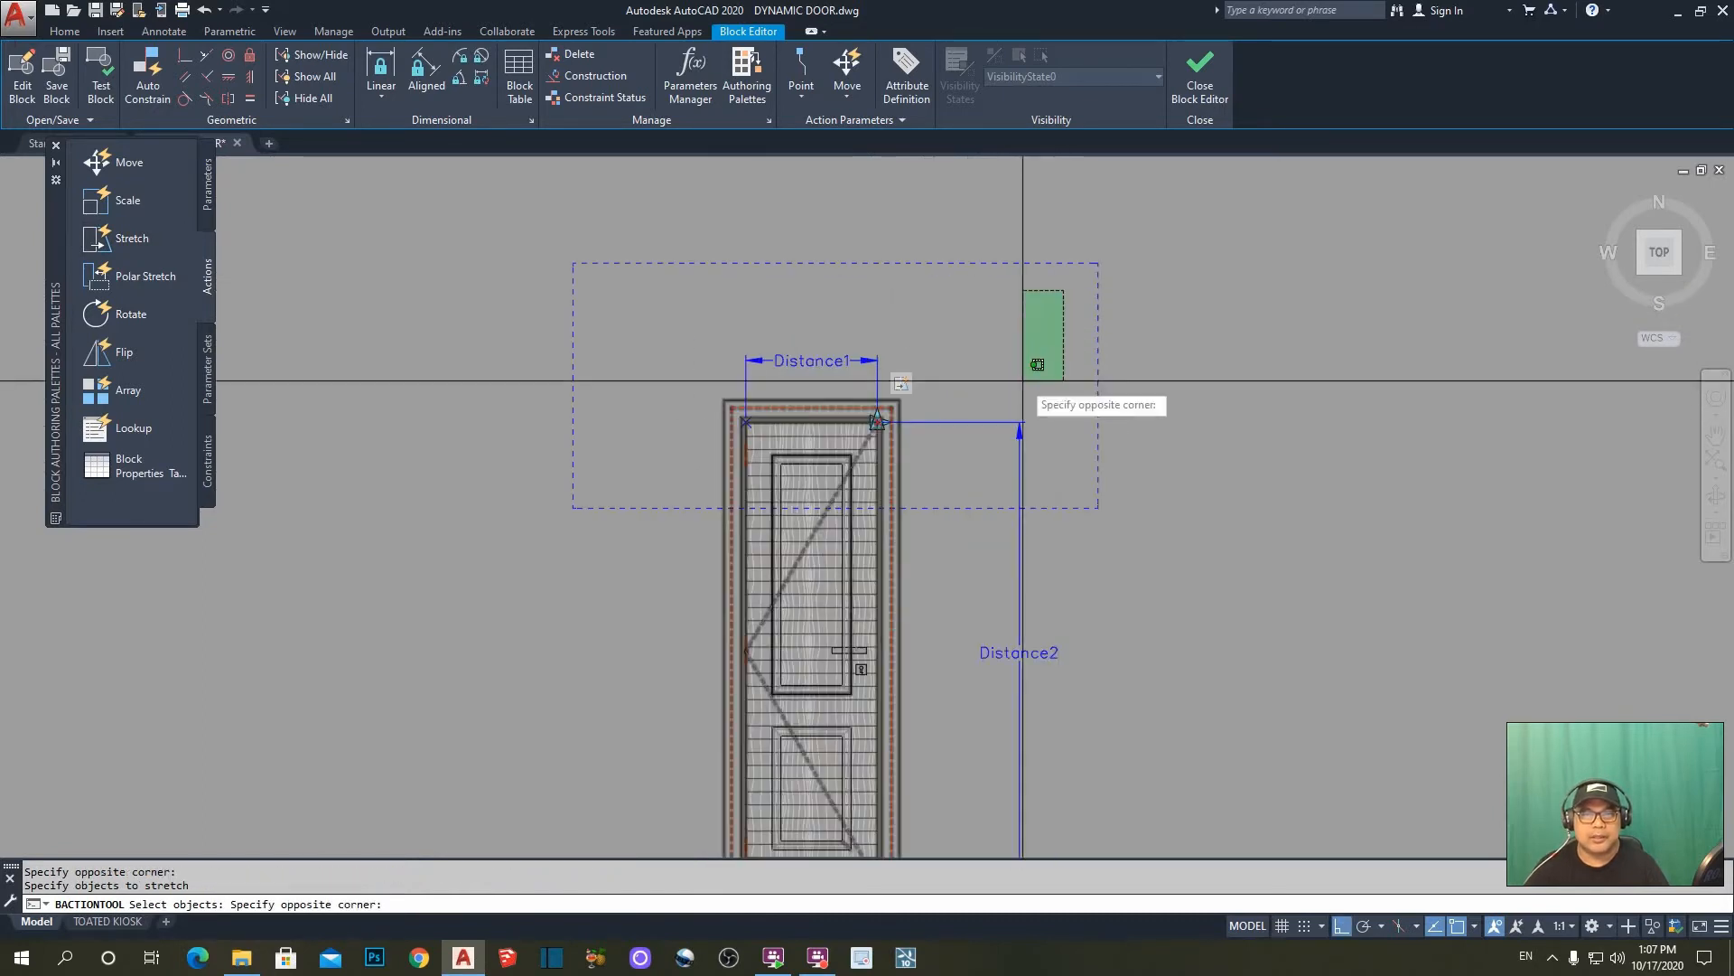
left_click(656, 470)
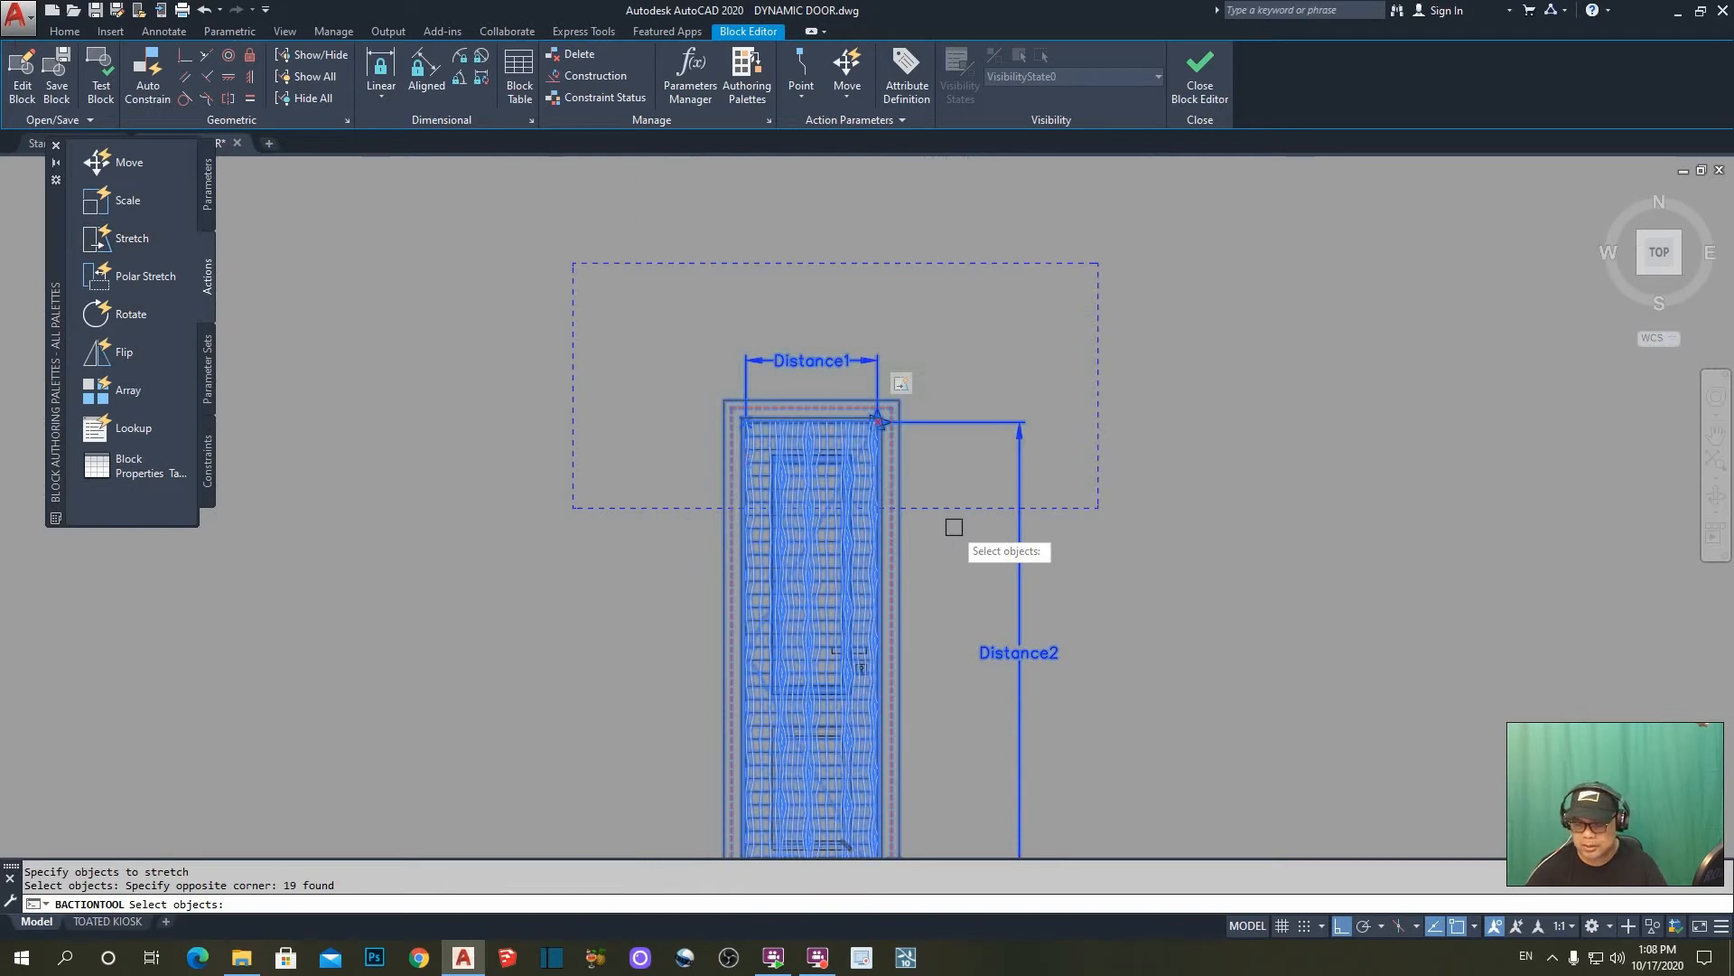
key("Return")
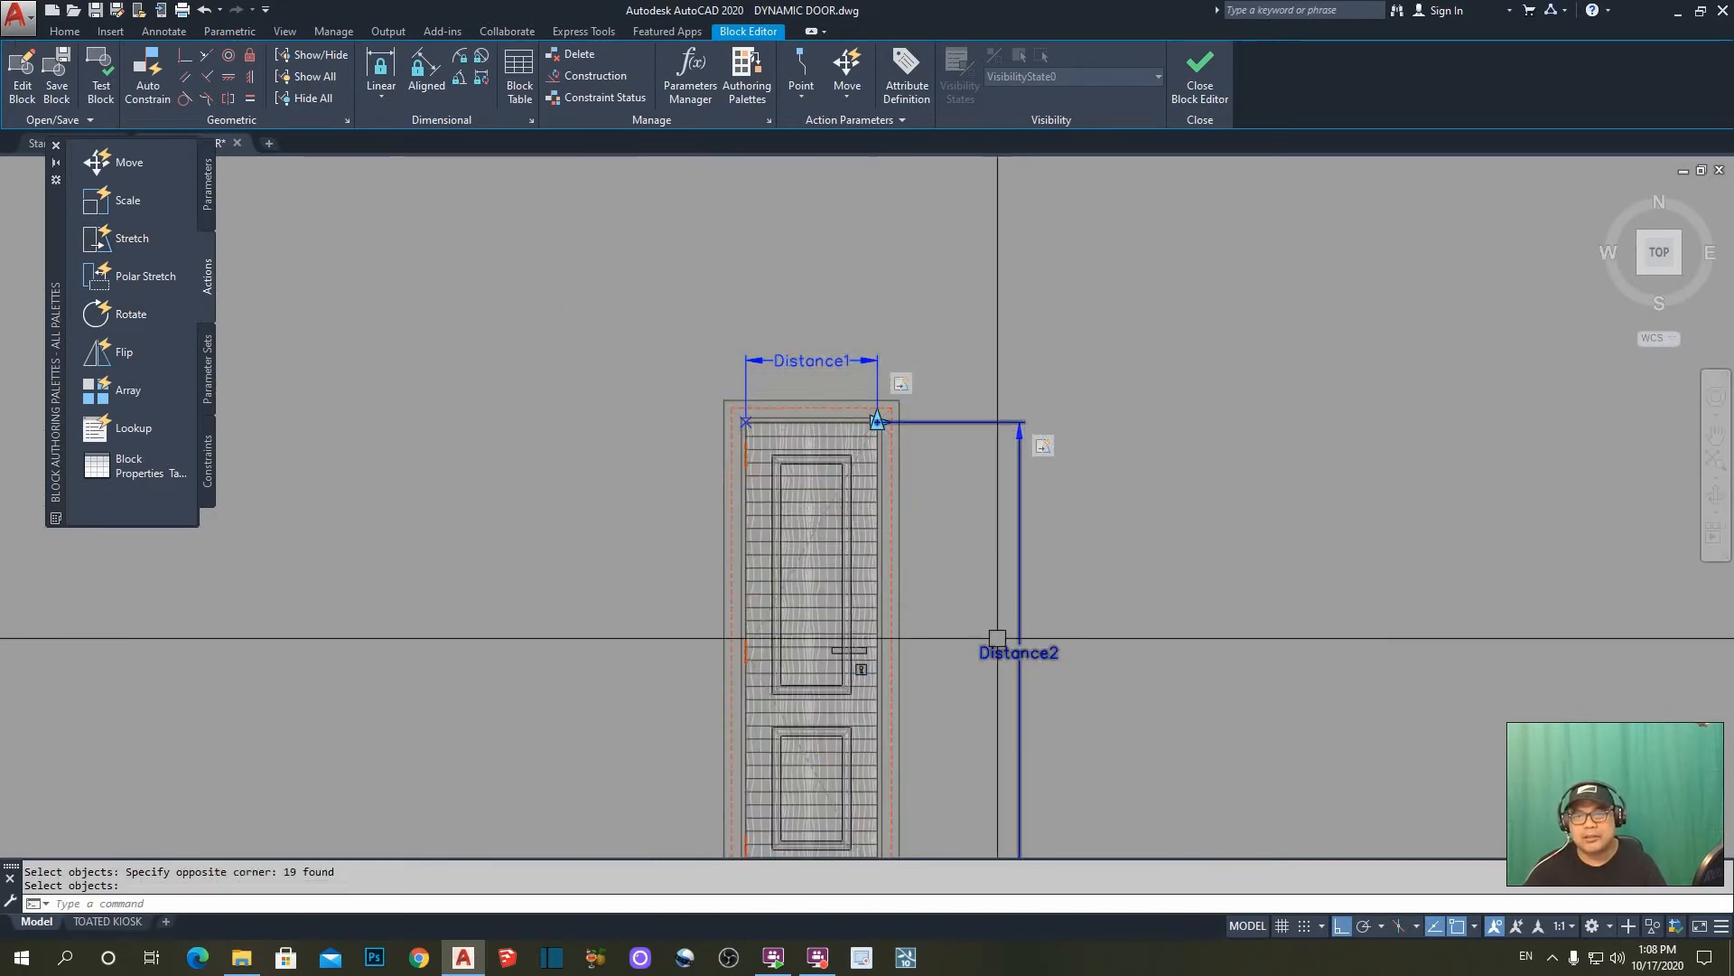
- Open the updated door block in a test window and zoom to its extents
scroll(1156, 483, "down", 3)
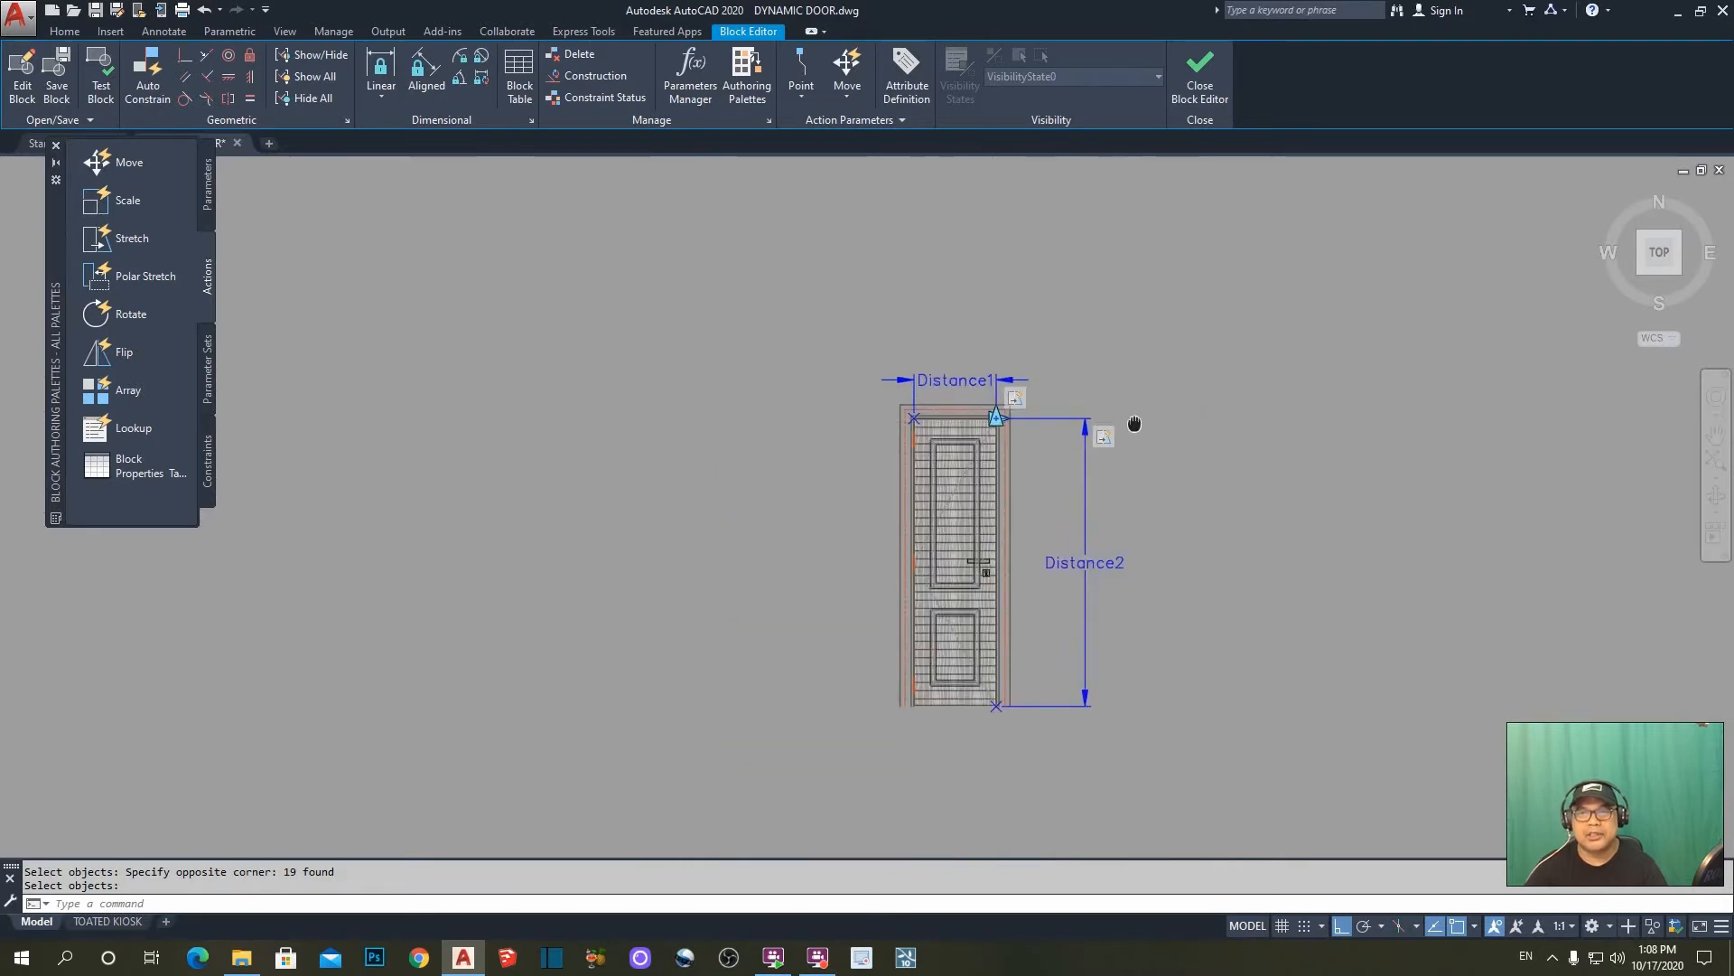
left_click(102, 84)
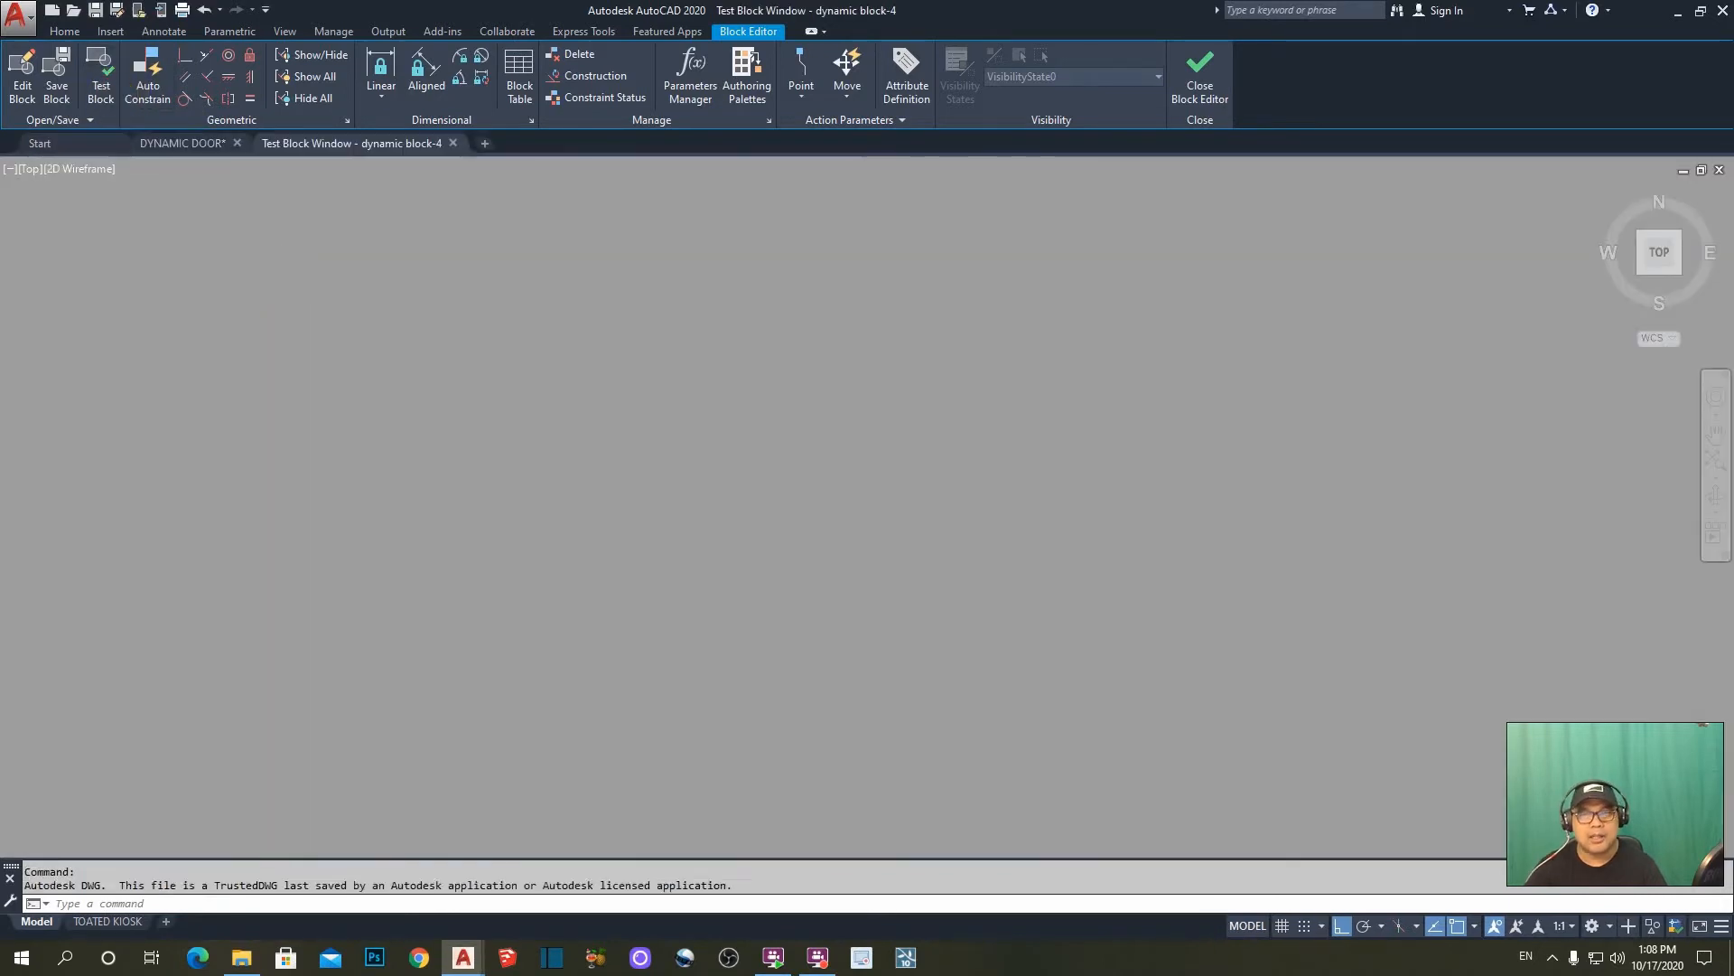
type("z")
key("Return")
type("e")
key("Return")
scroll(963, 553, "down", 4)
scroll(1004, 485, "up", 3)
- Try stretching the test door about 546 taller by its height grip, undo the stretch, and close the test window
left_click(1004, 485)
left_click(1053, 415)
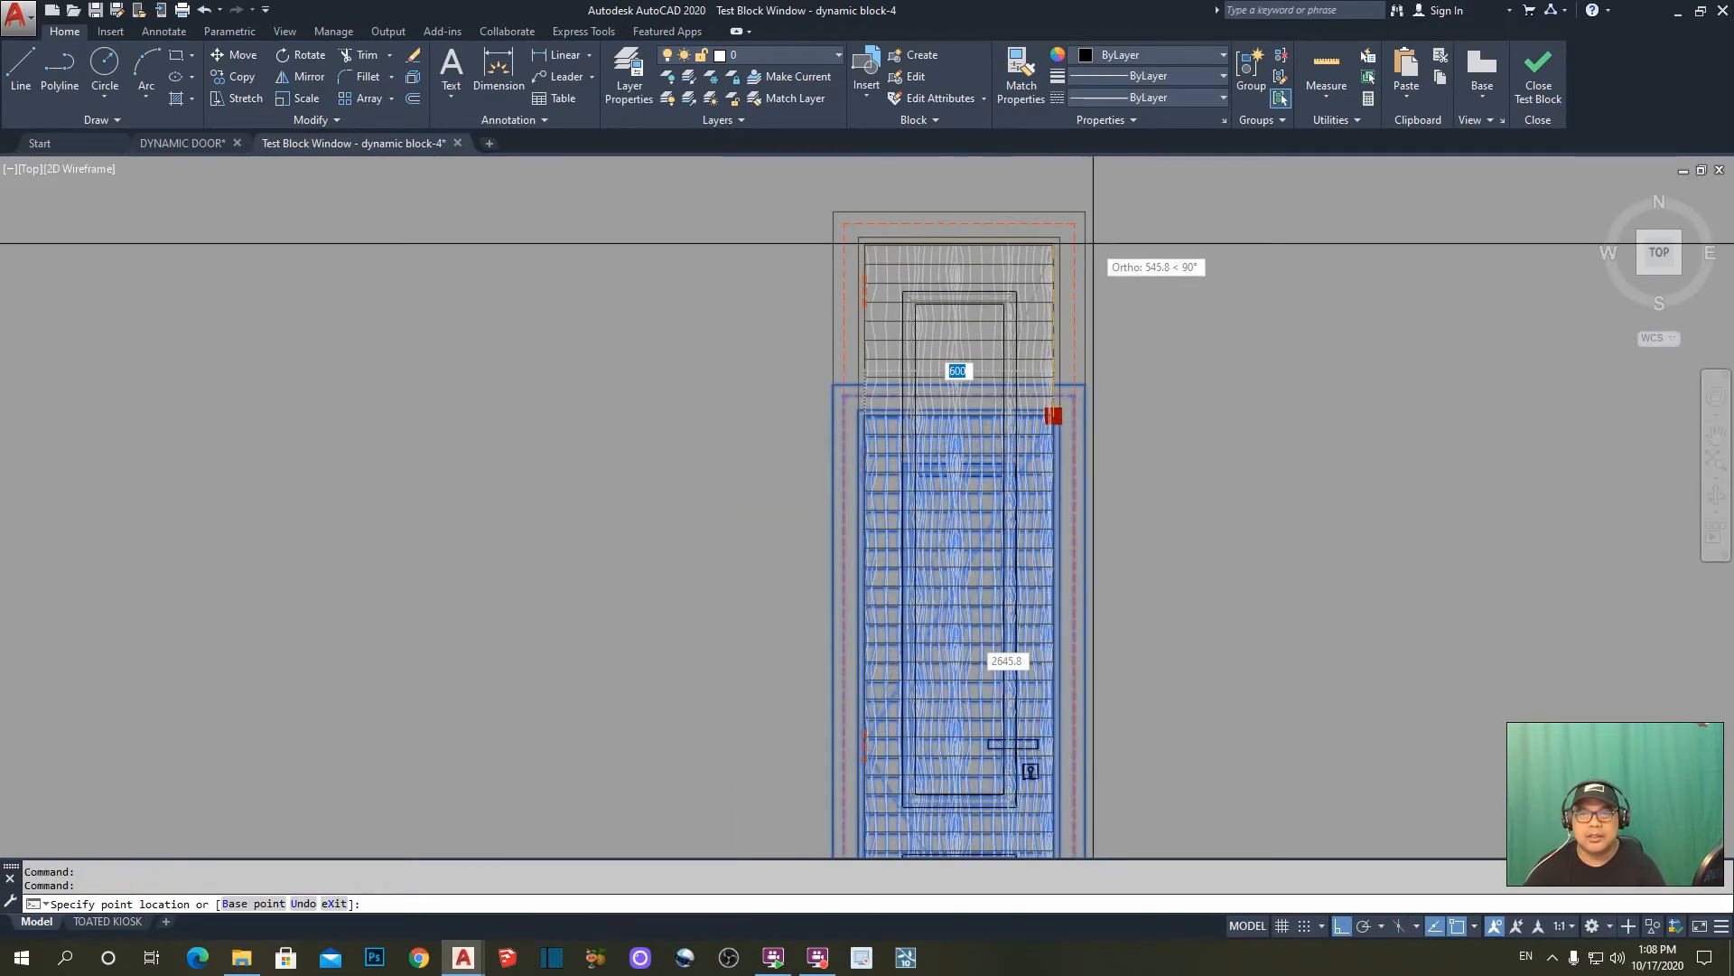
left_click(1093, 243)
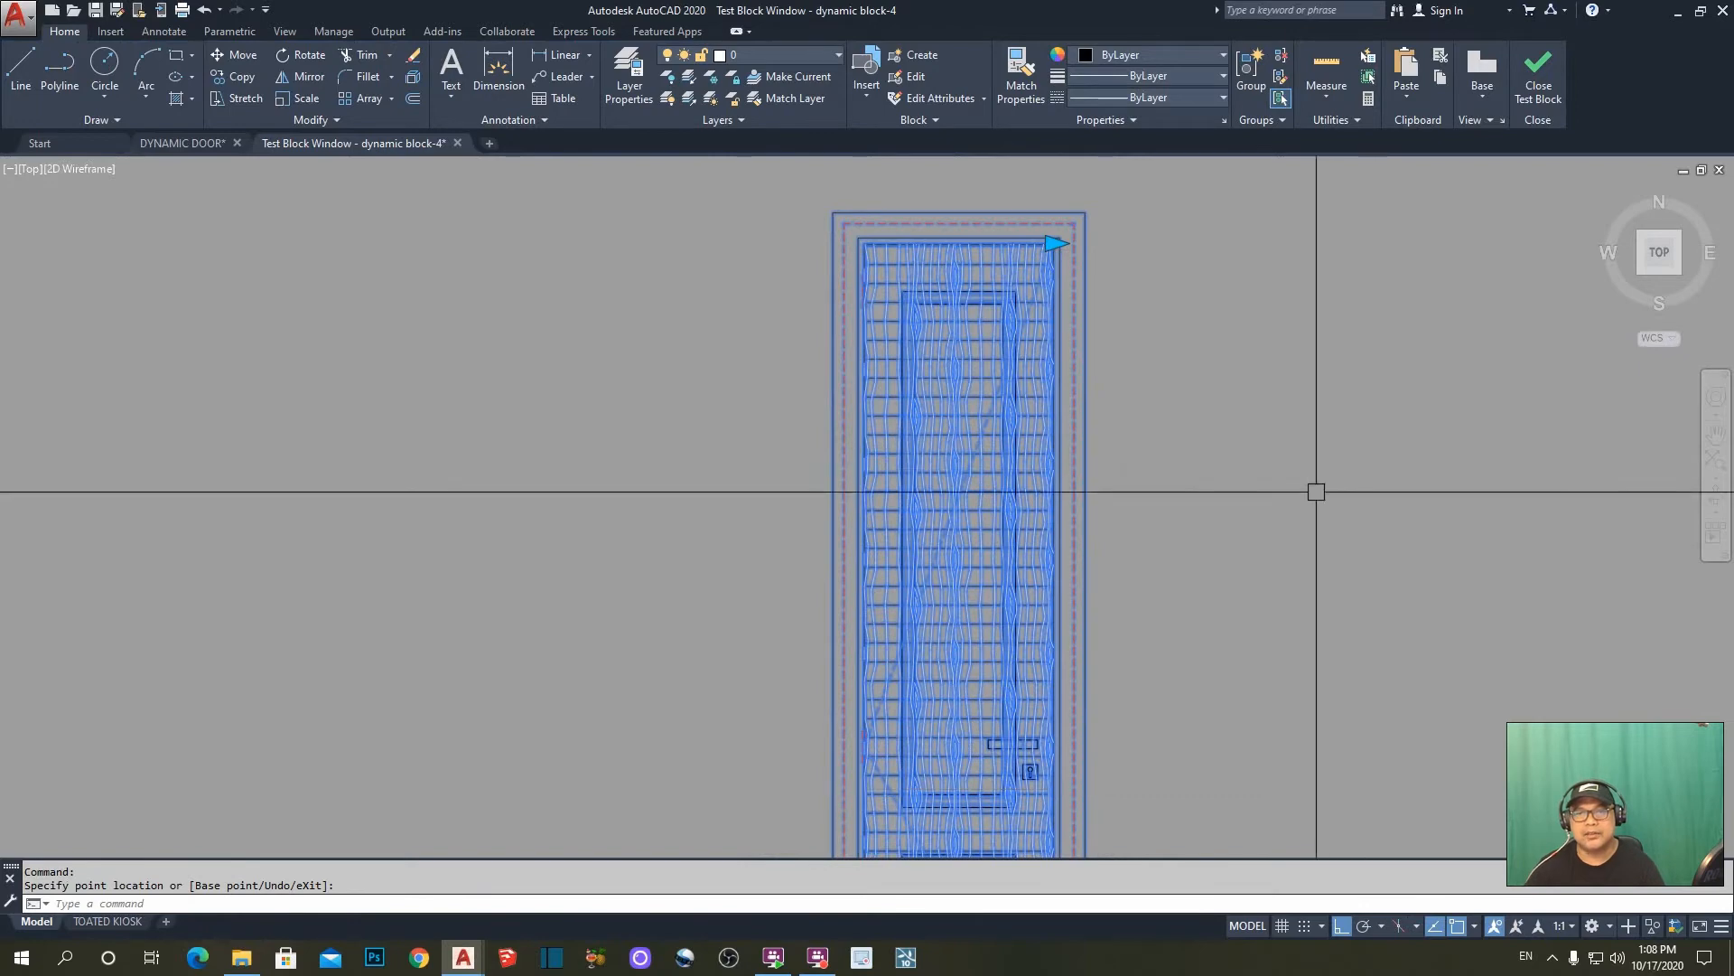
key("Escape")
scroll(1307, 541, "down", 2)
key("Return")
key("Return")
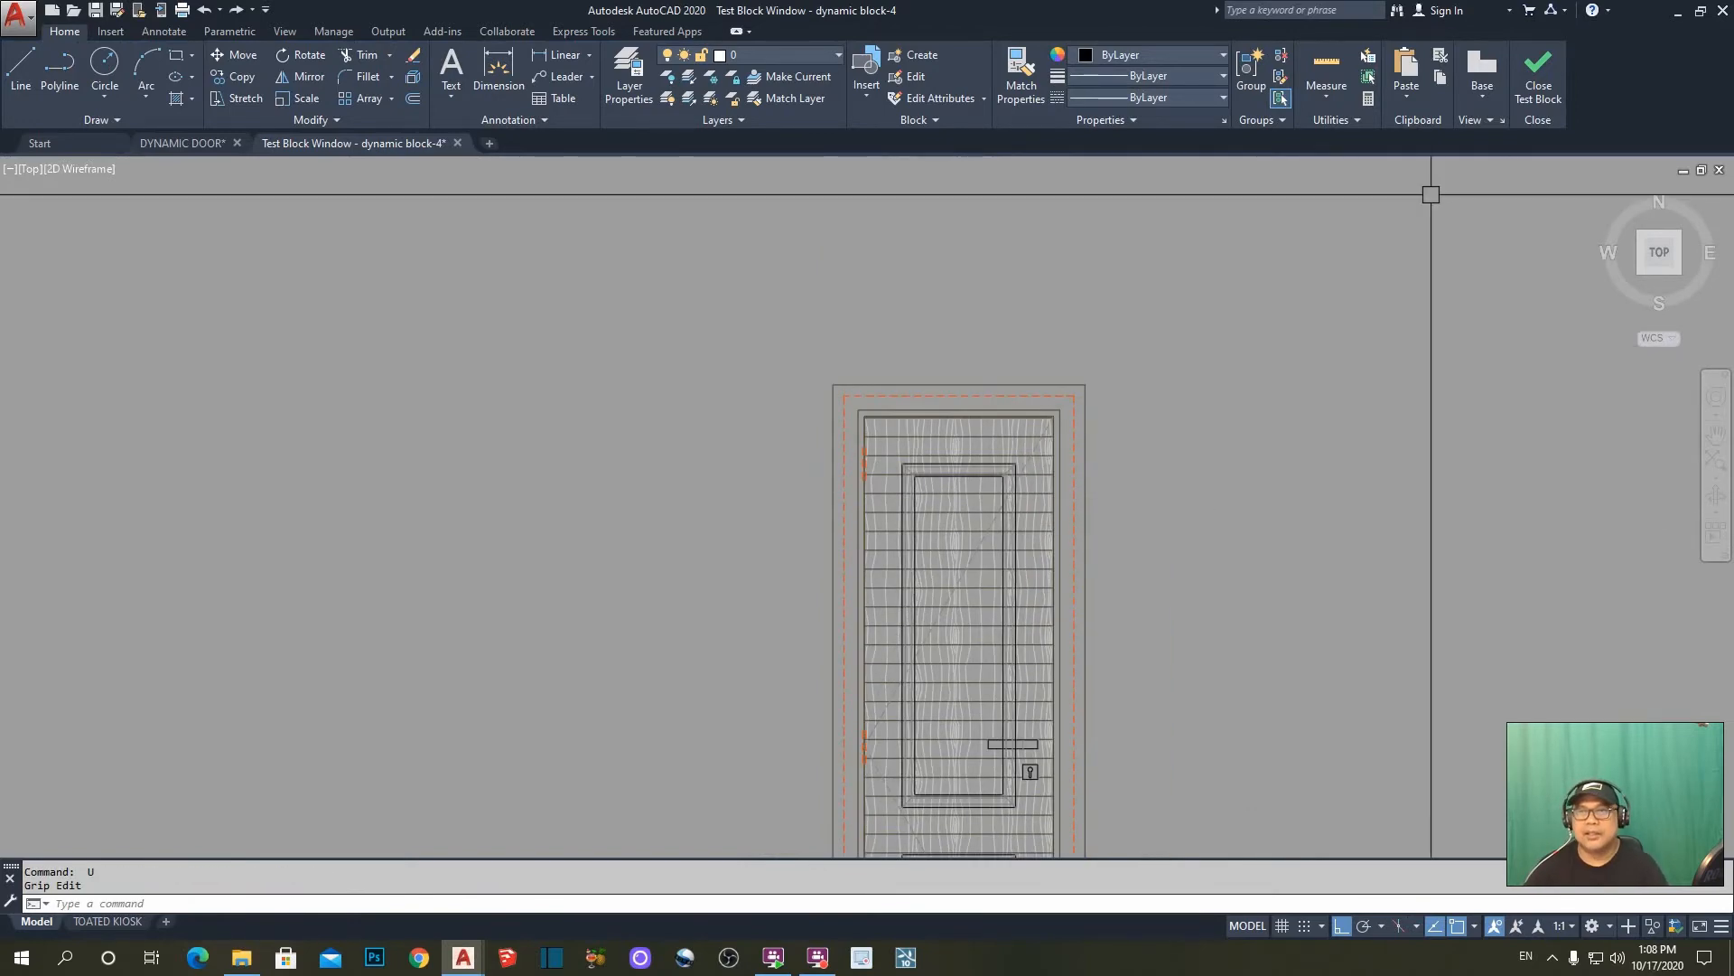
left_click(1543, 87)
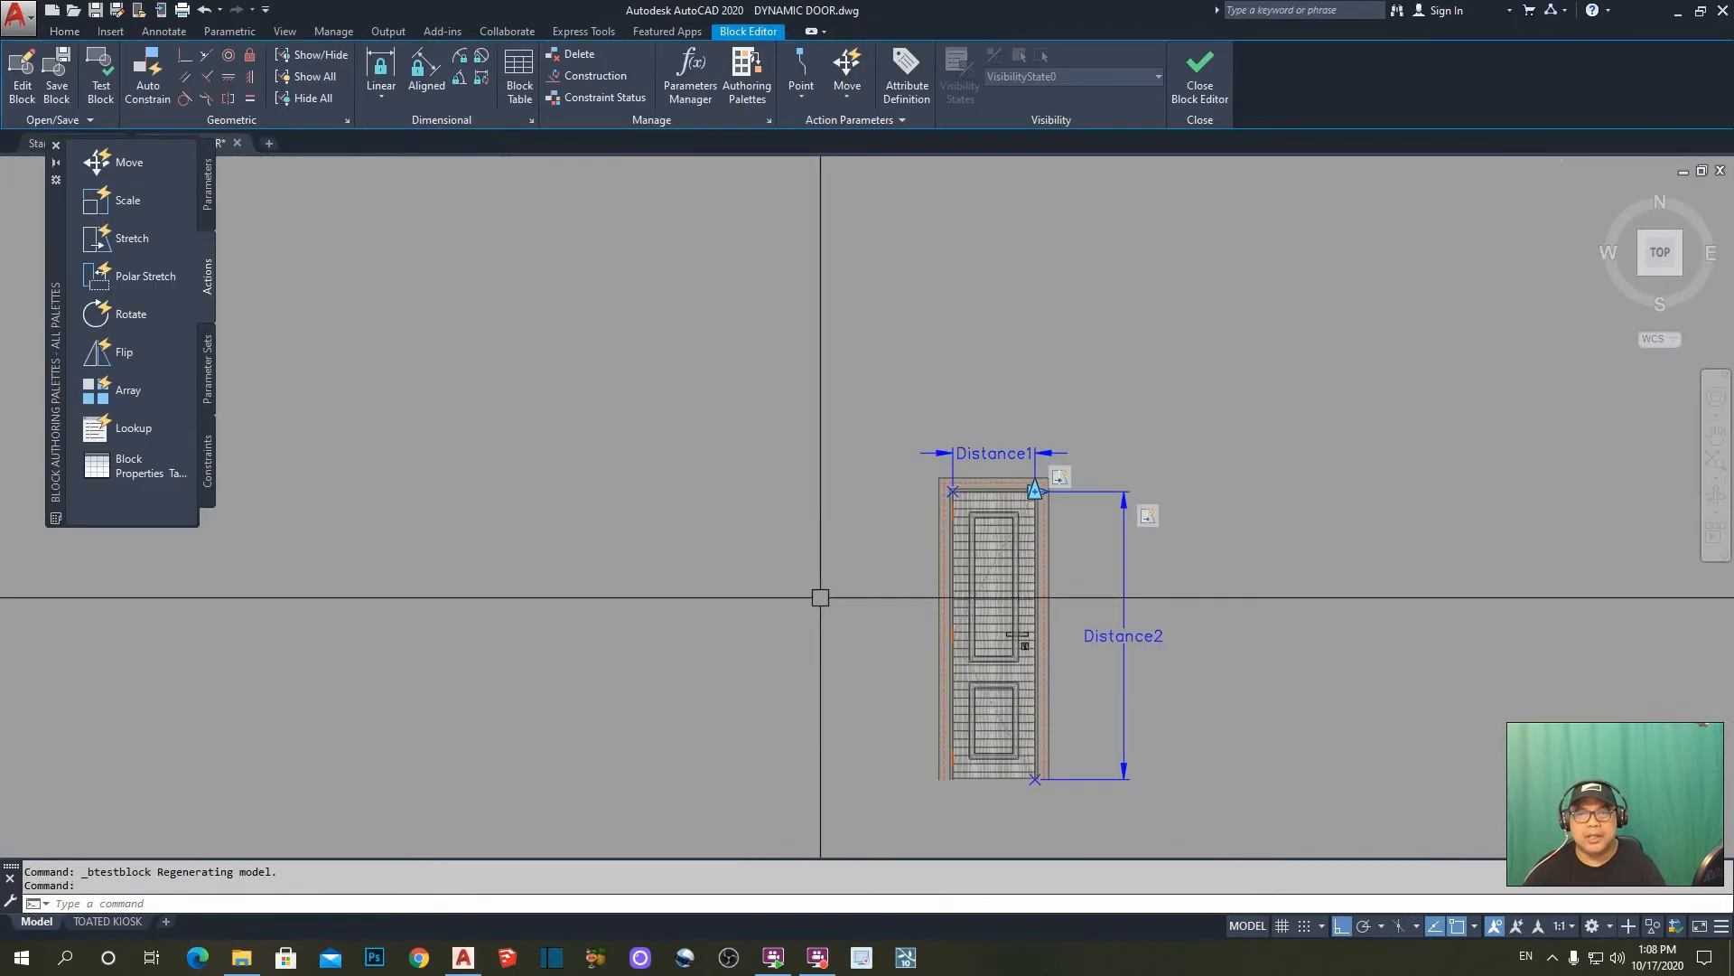
scroll(1149, 538, "up", 2)
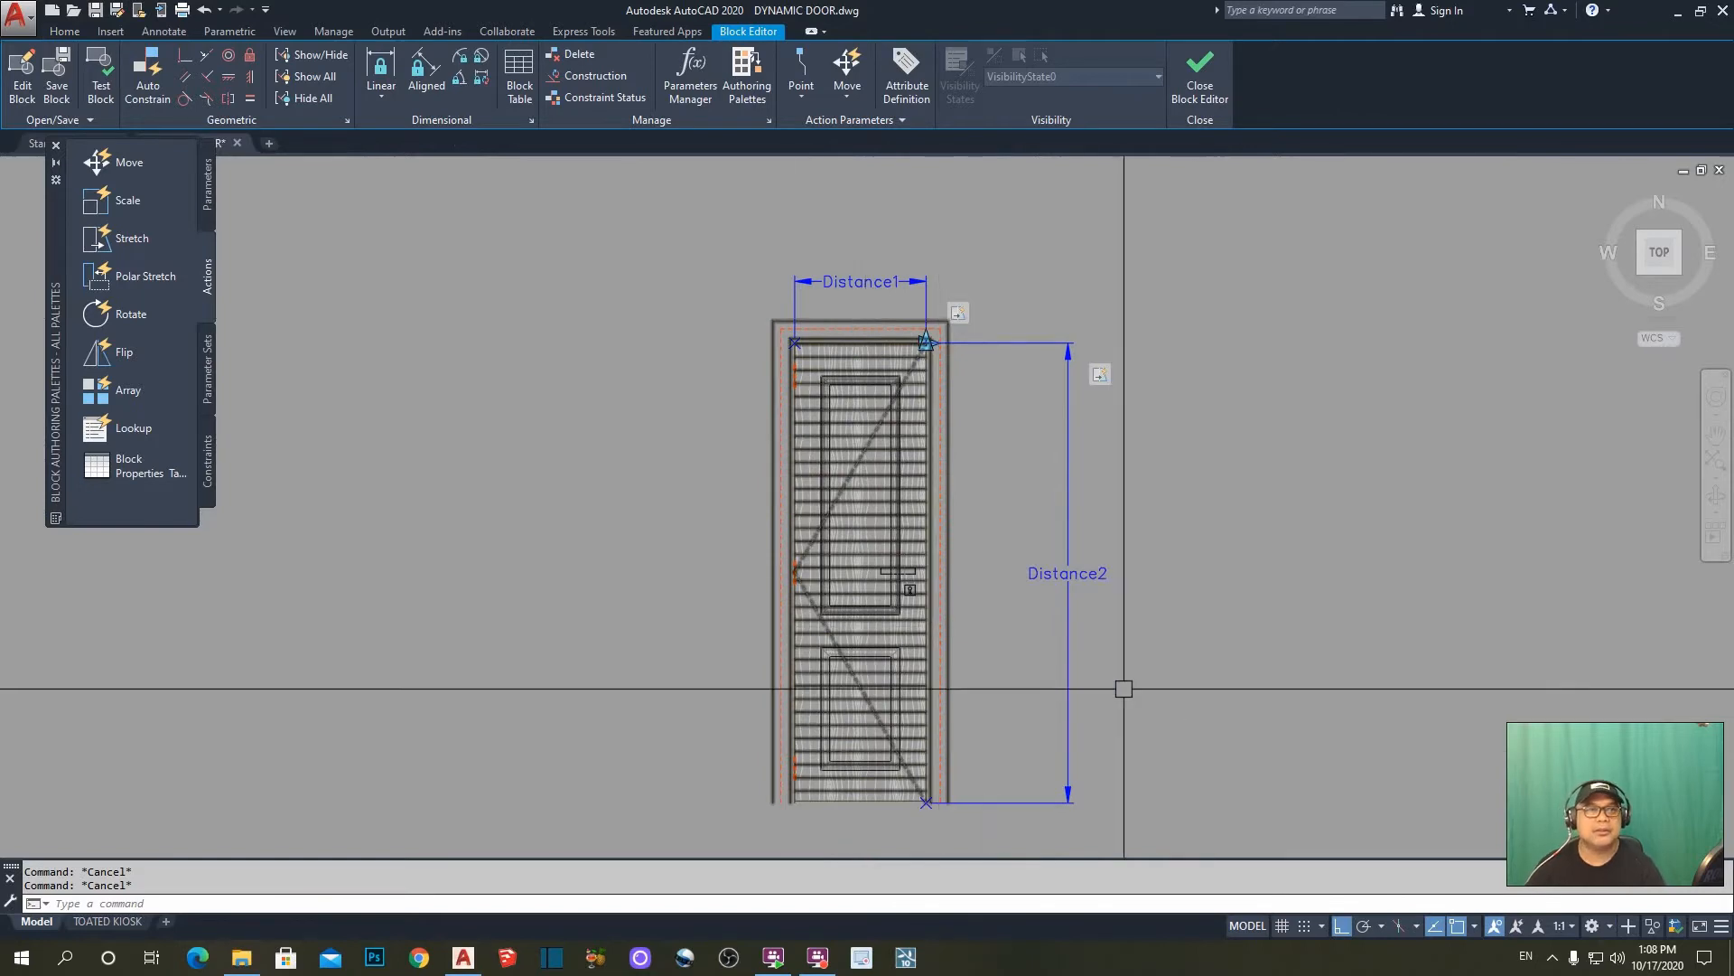
- Add a Flip parameter with a vertical reflection line from the frame's top-edge midpoint to below the door, placing its label above the door
left_click(209, 193)
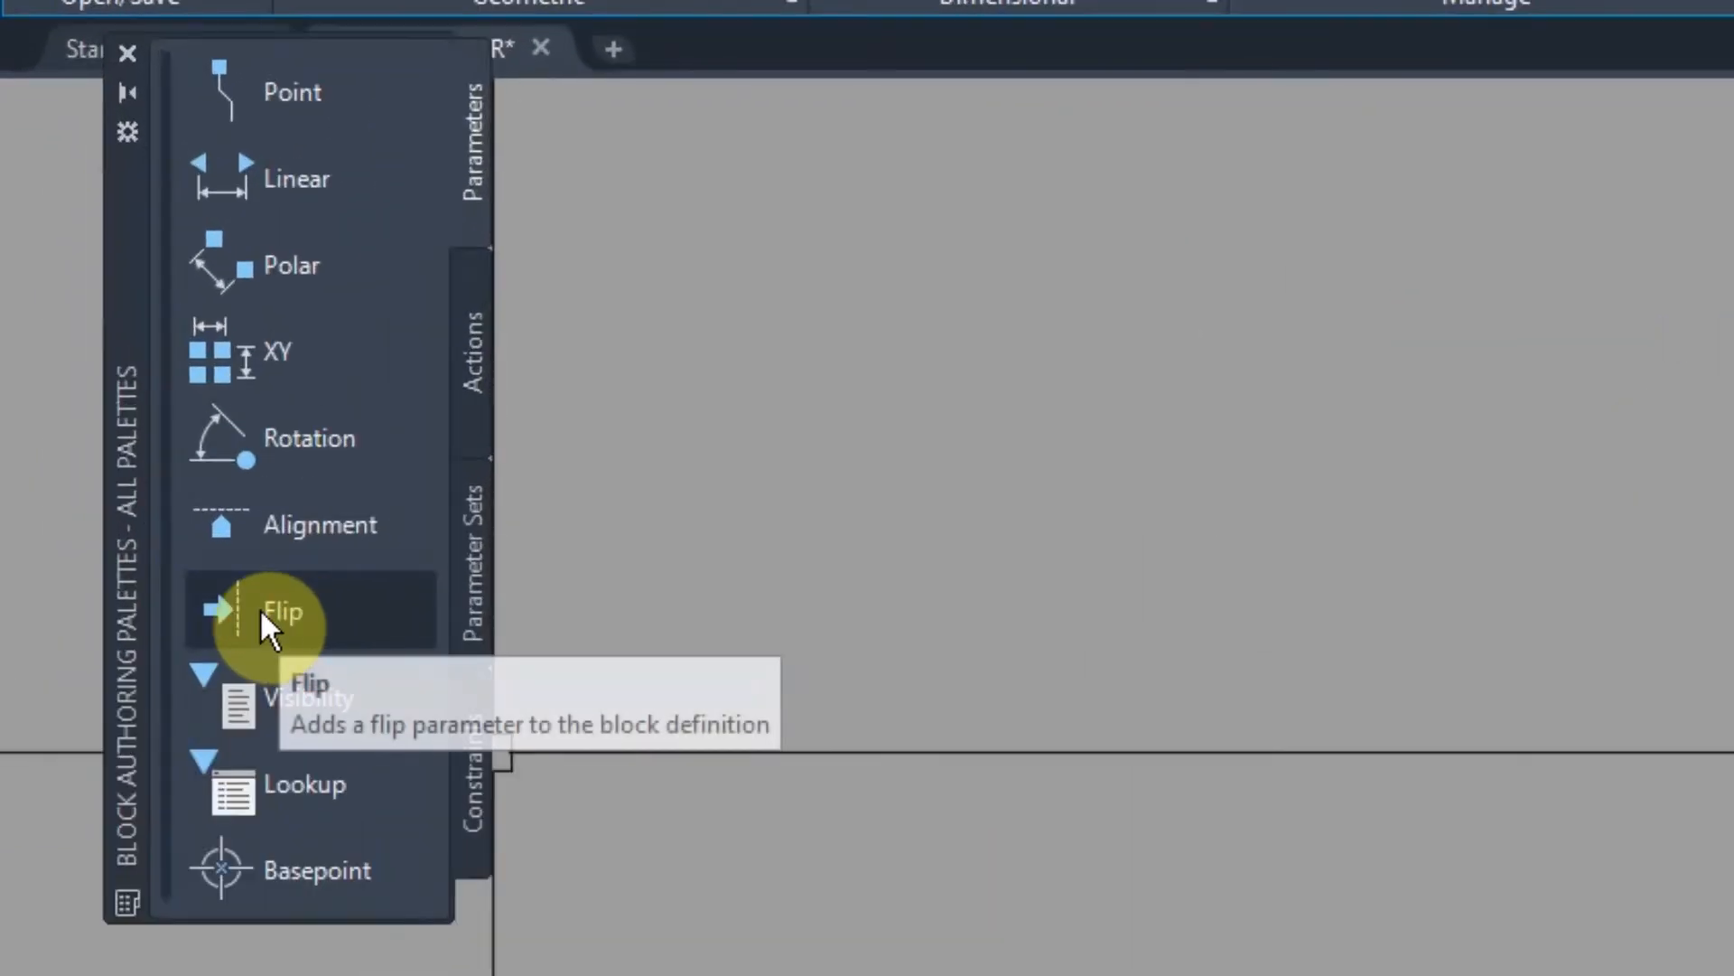
left_click(260, 608)
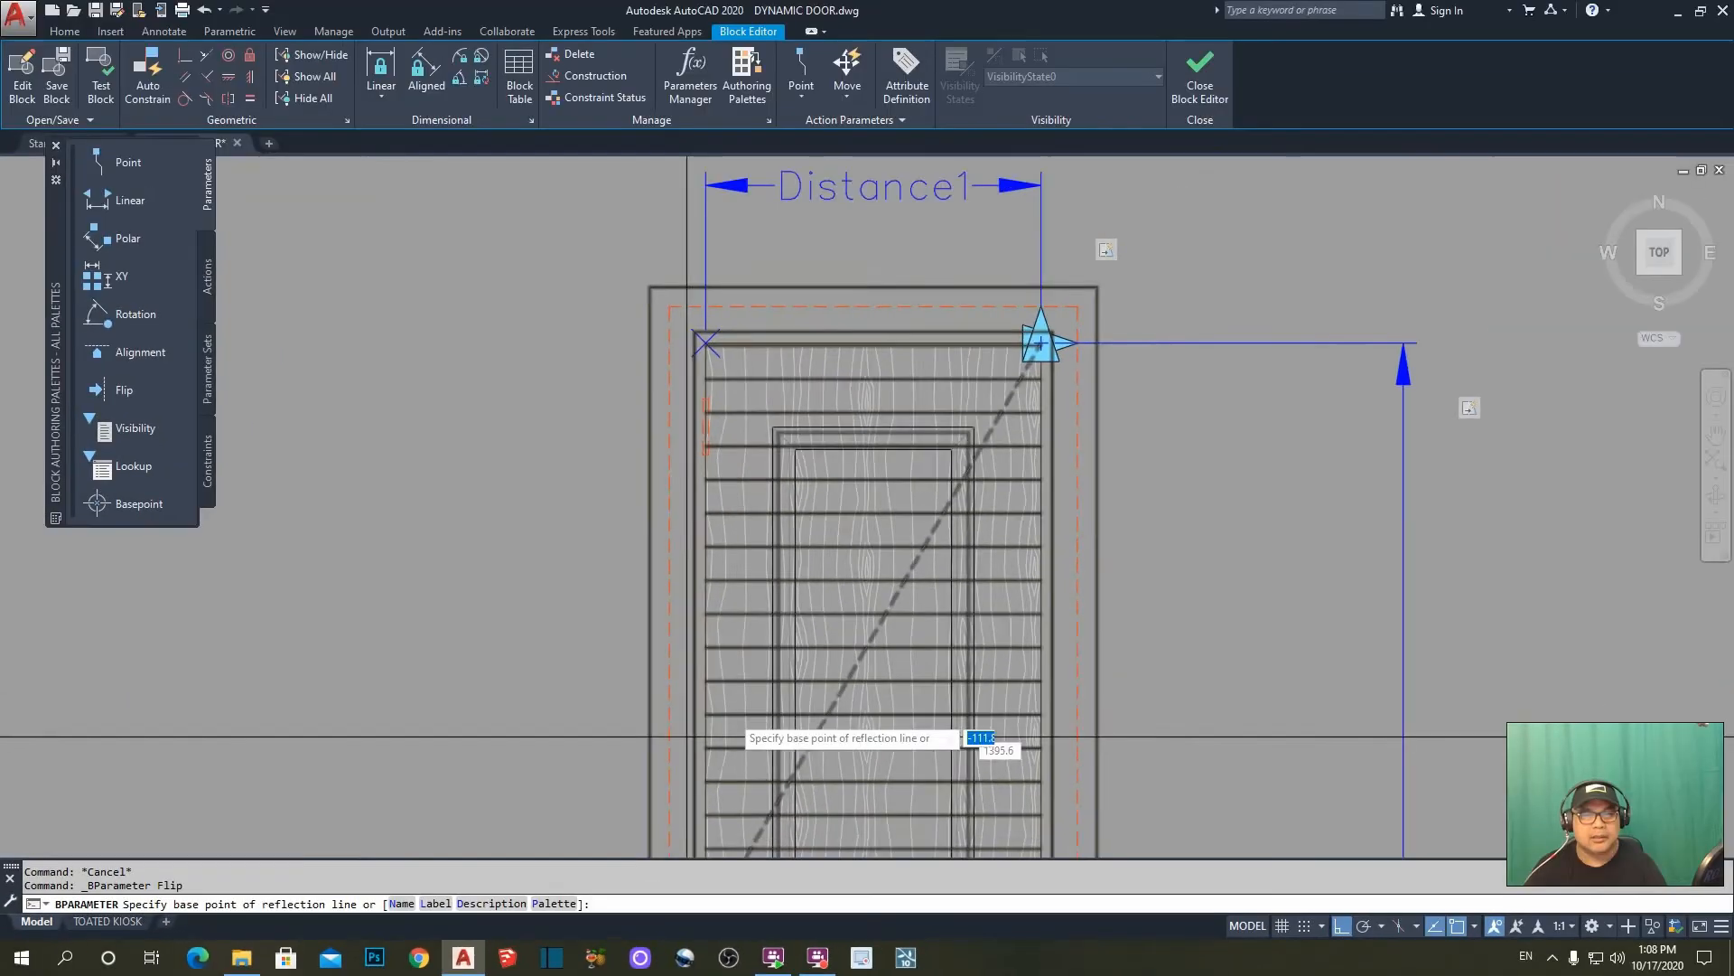
scroll(1111, 384, "down", 5)
middle_click_drag(1110, 384, 984, 366)
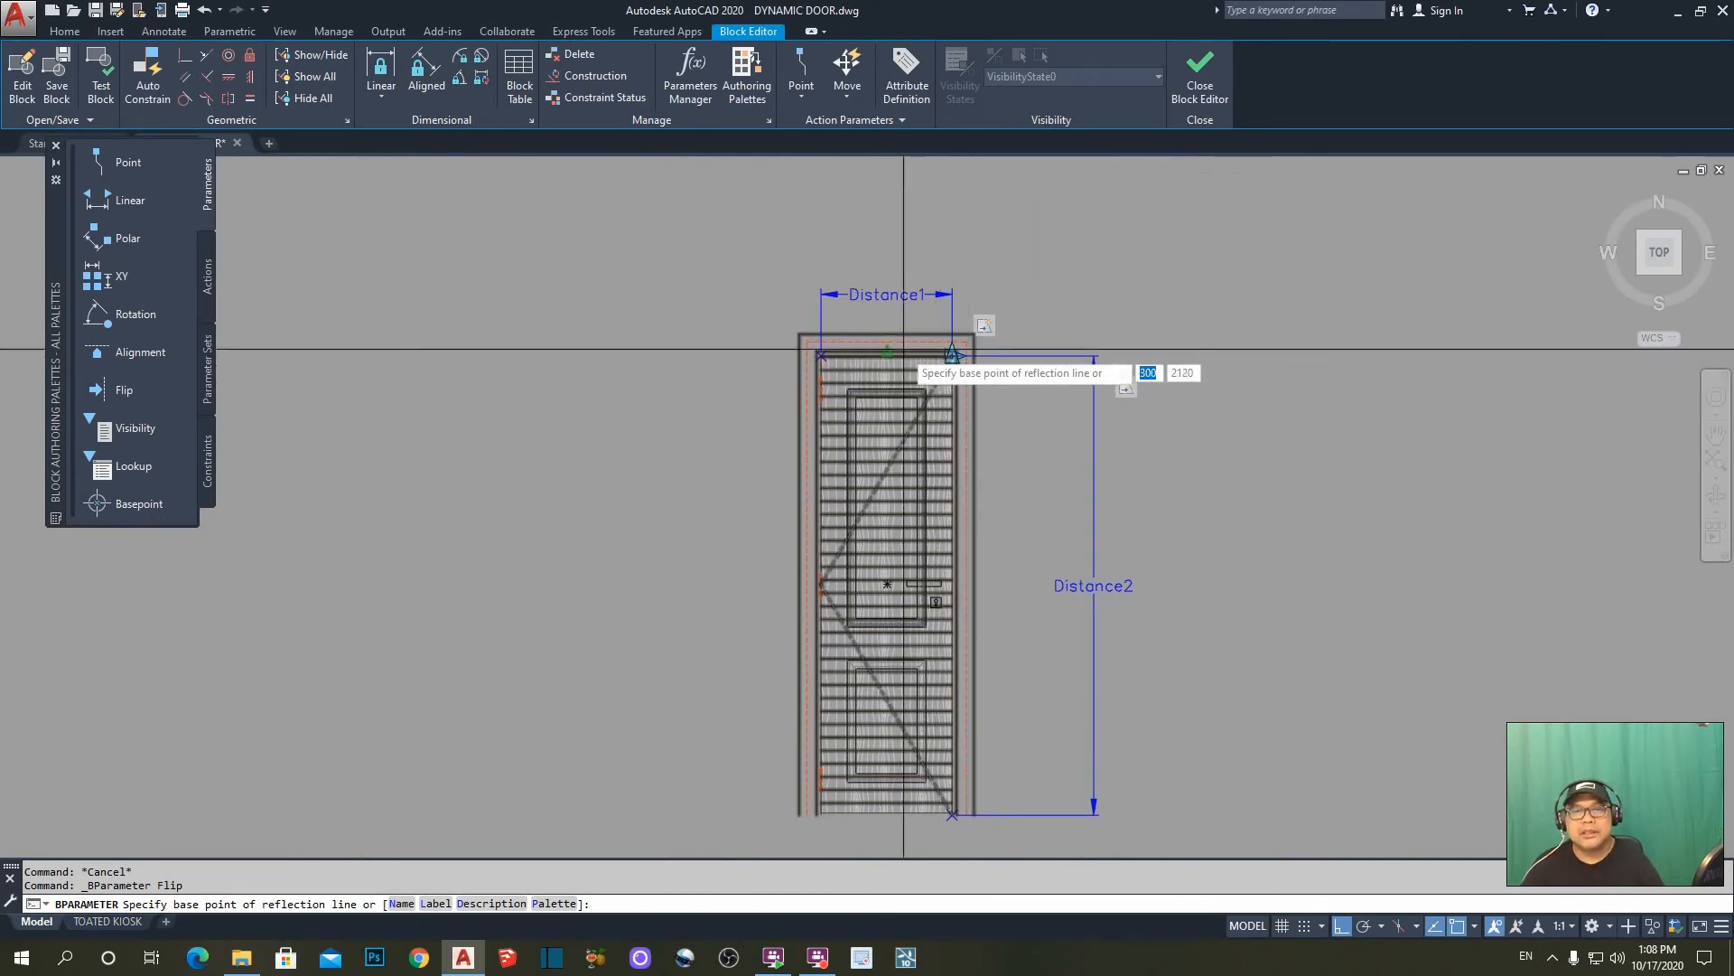
scroll(905, 368, "up", 2)
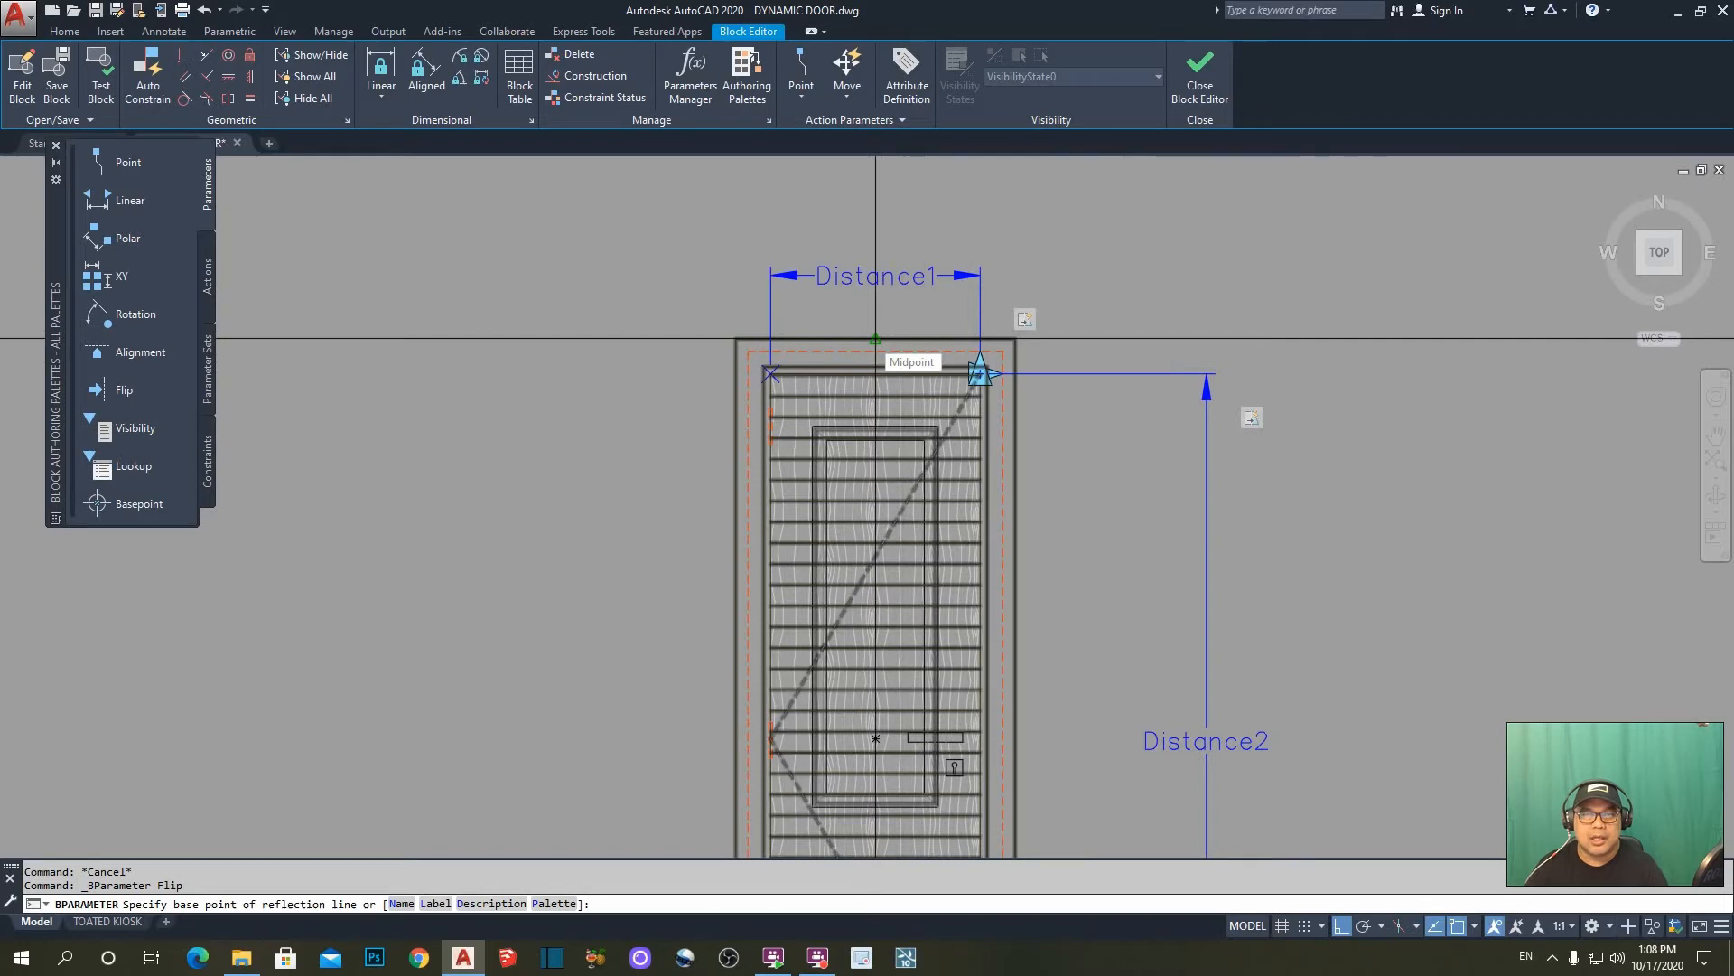
scroll(918, 219, "down", 6)
scroll(943, 466, "up", 2)
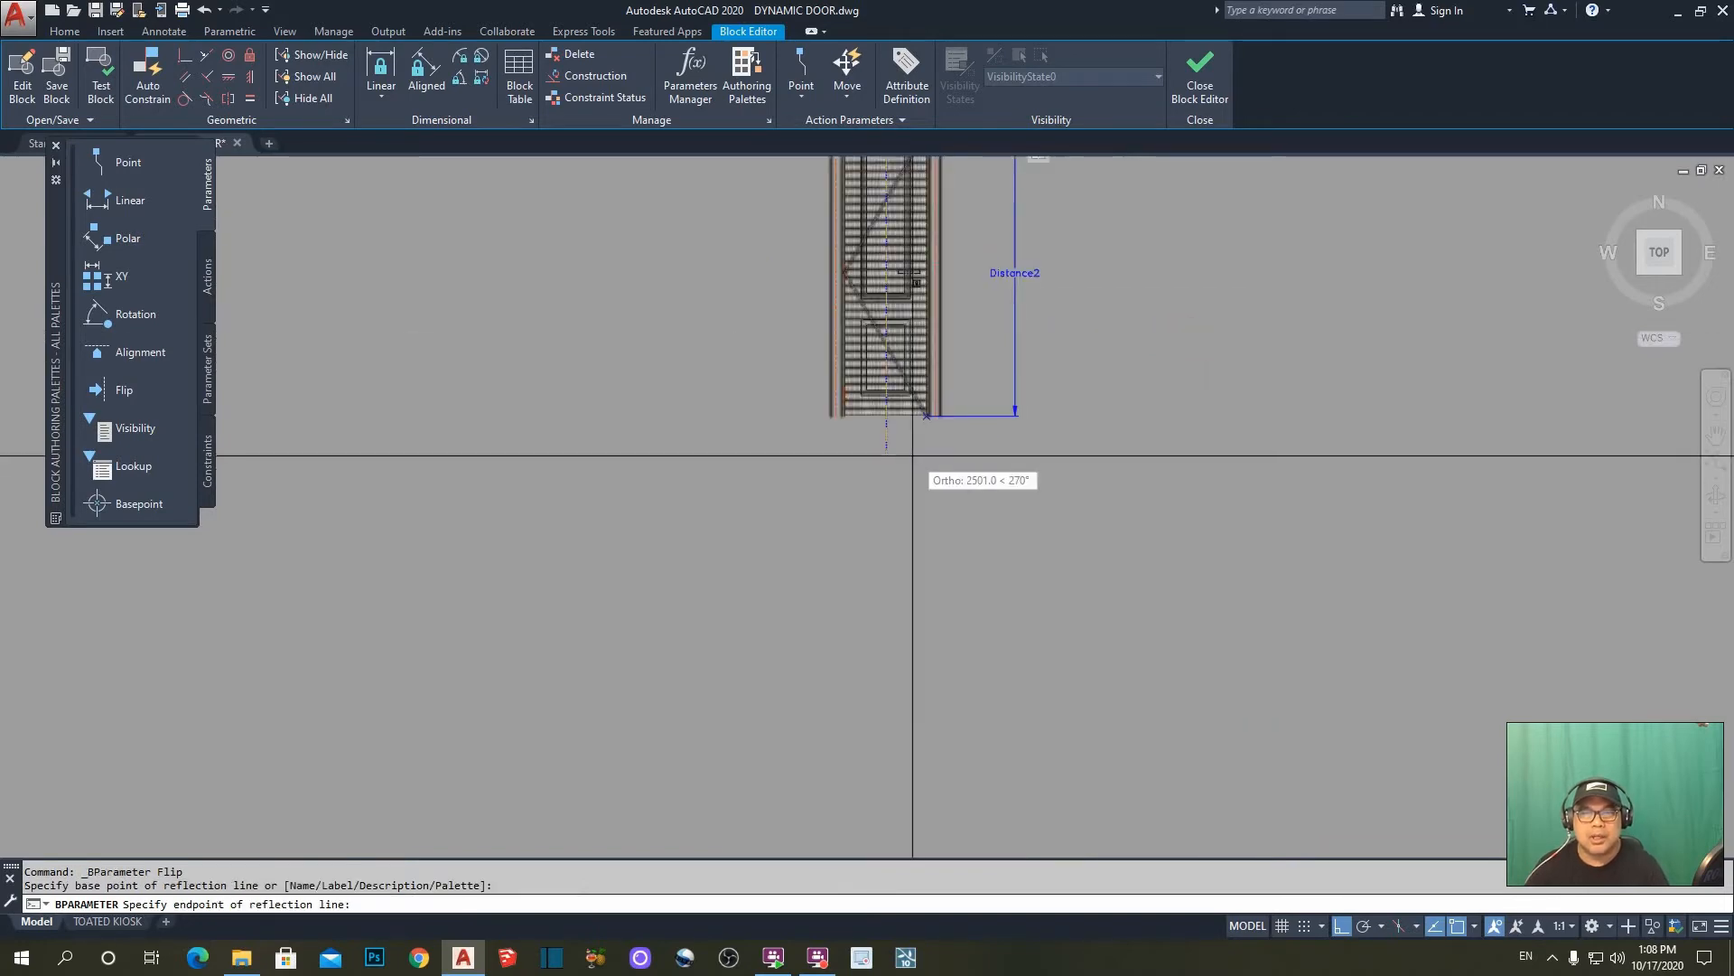
left_click(881, 462)
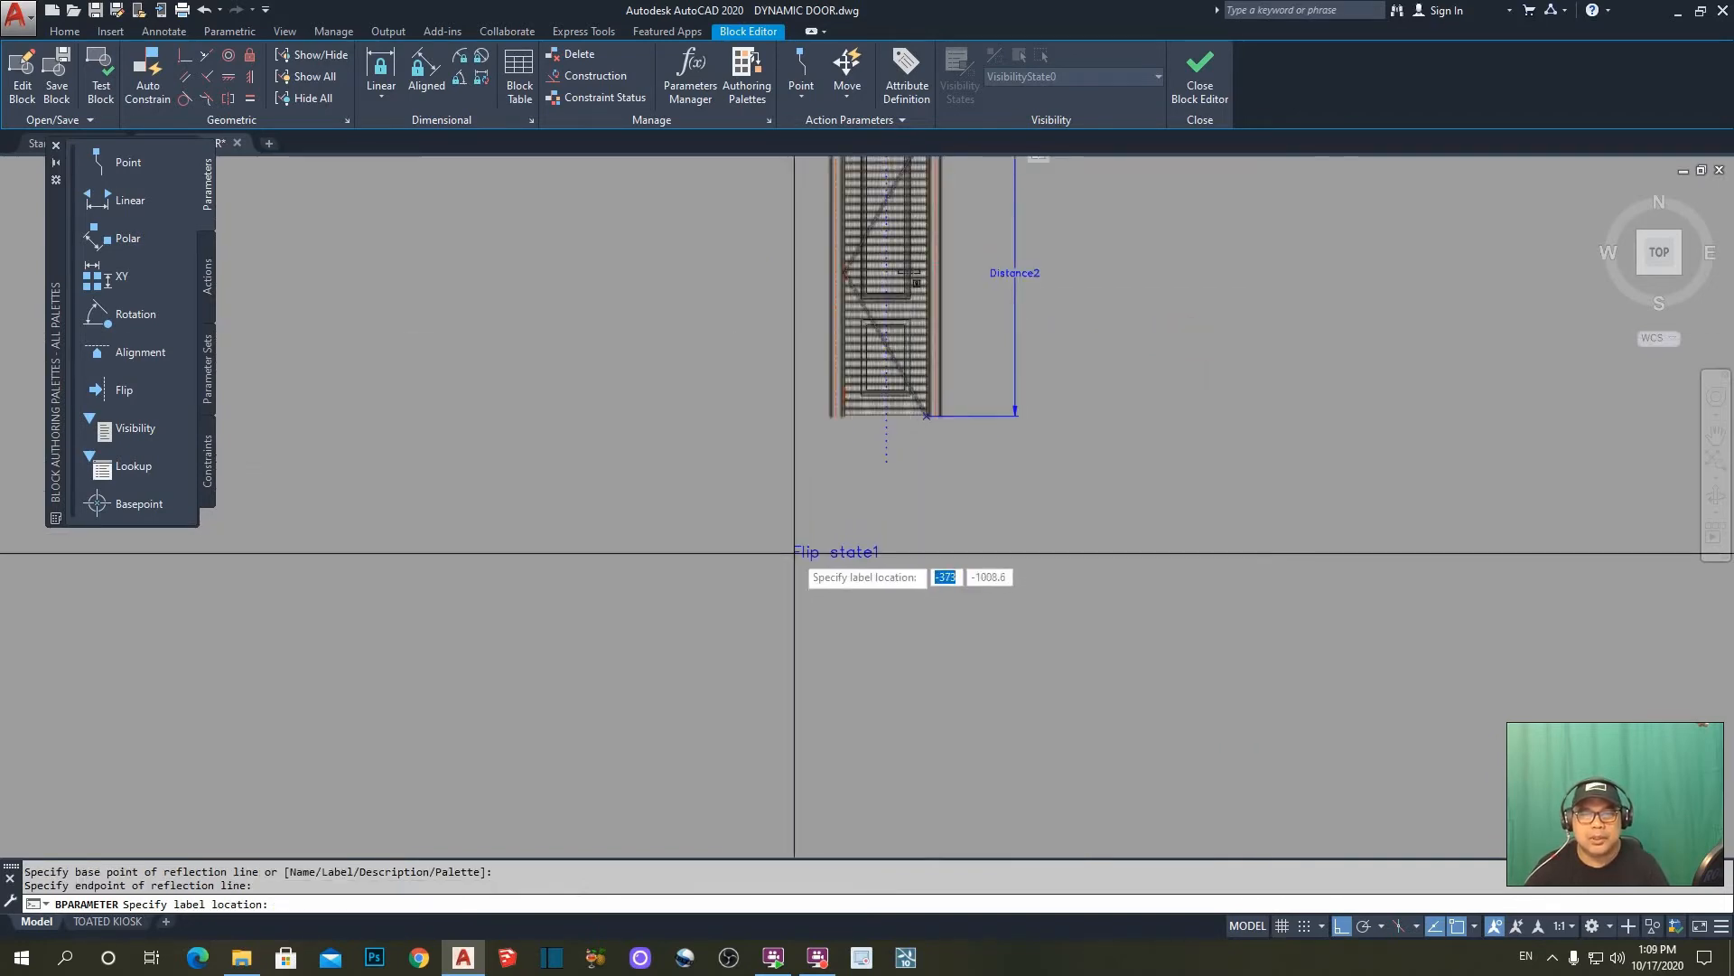
scroll(900, 623, "down", 4)
scroll(900, 406, "up", 6)
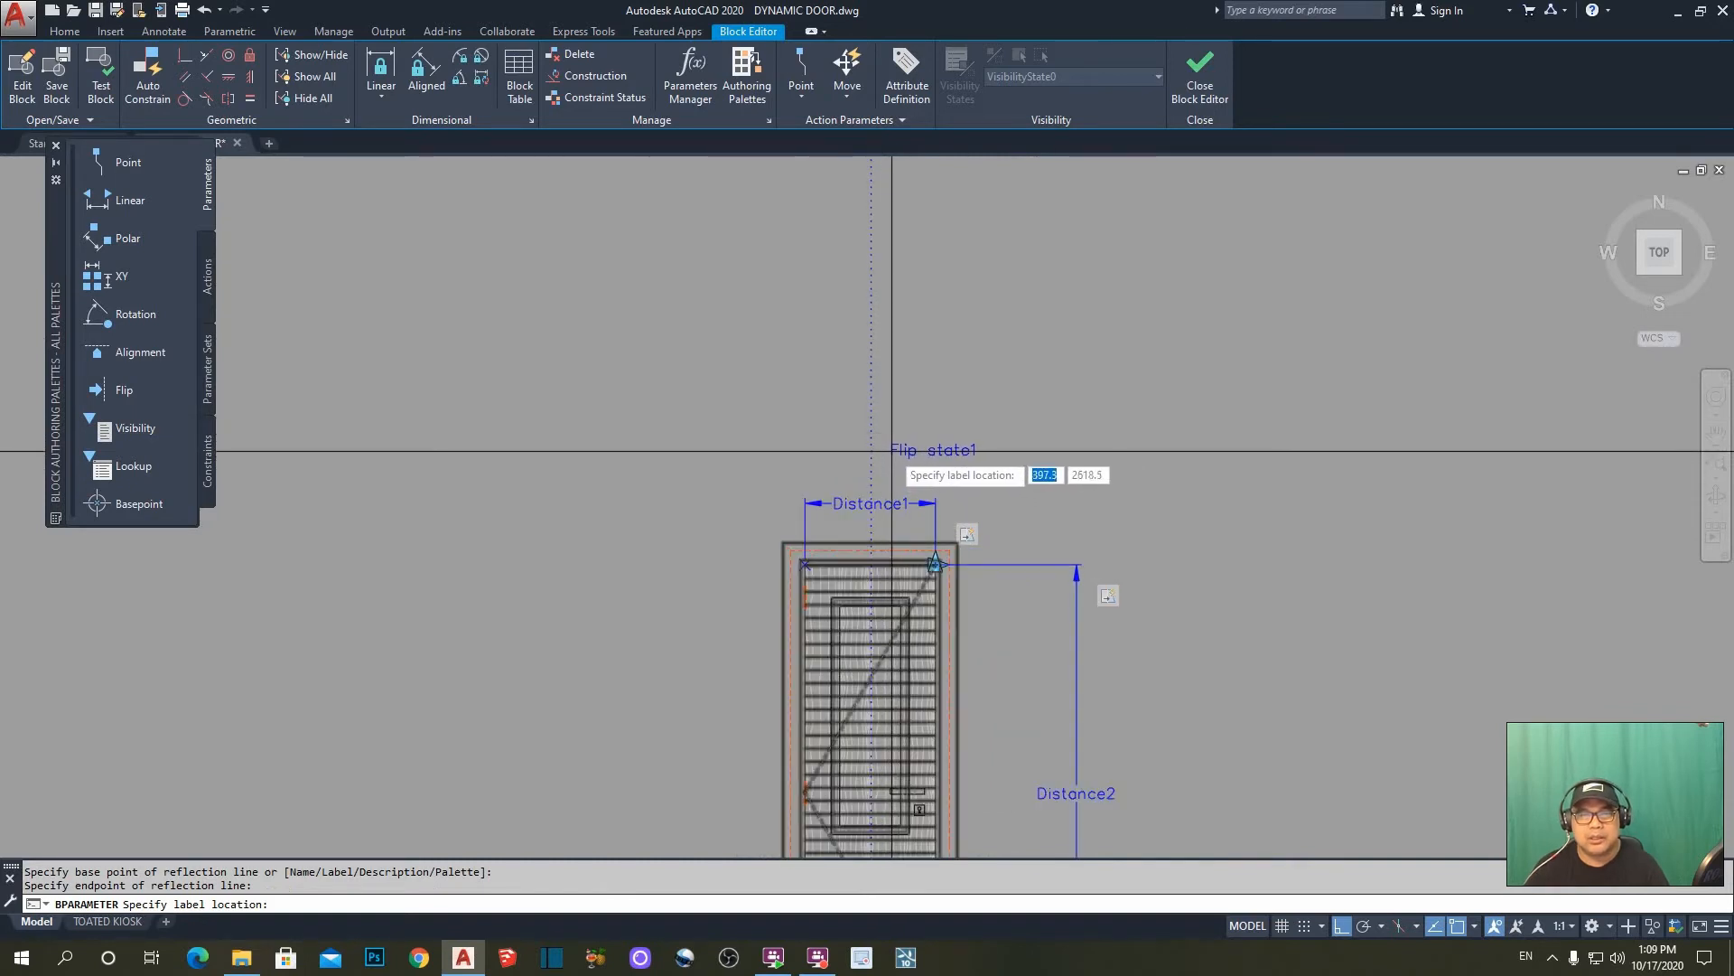
left_click(892, 450)
- Add a Flip action to the flip parameter, selecting the whole door with its width, height and flip parameters
scroll(1084, 542, "up", 1)
scroll(1146, 356, "down", 2)
scroll(1008, 487, "up", 3)
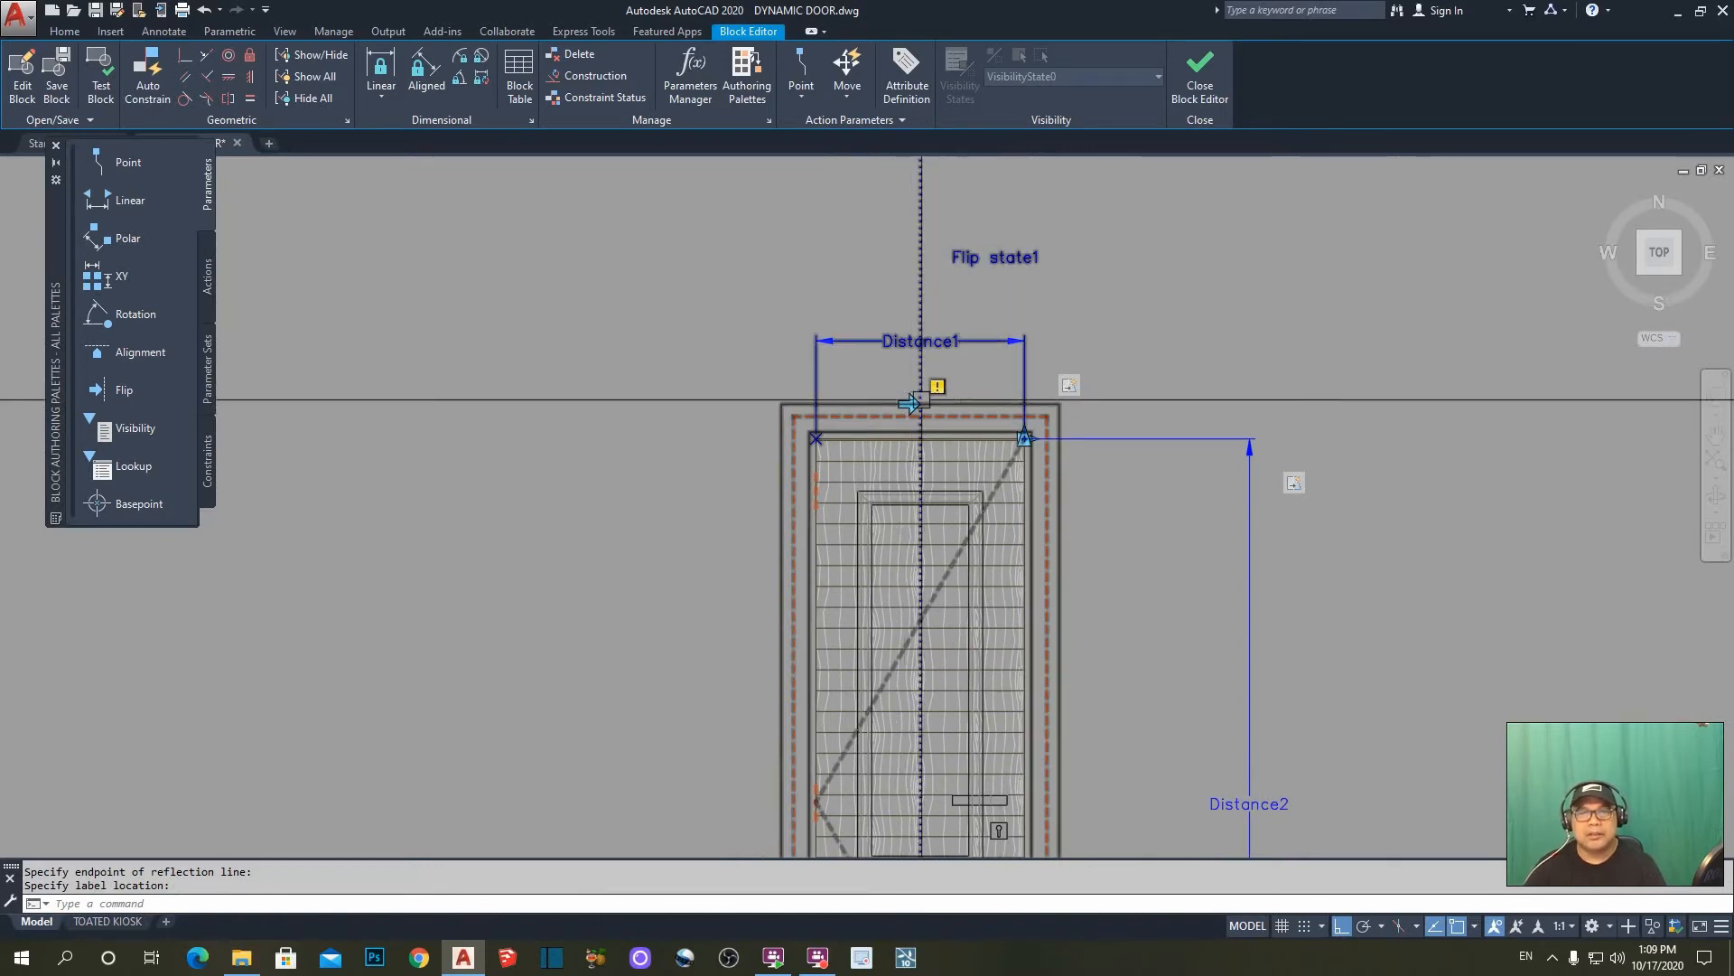
scroll(915, 395, "up", 4)
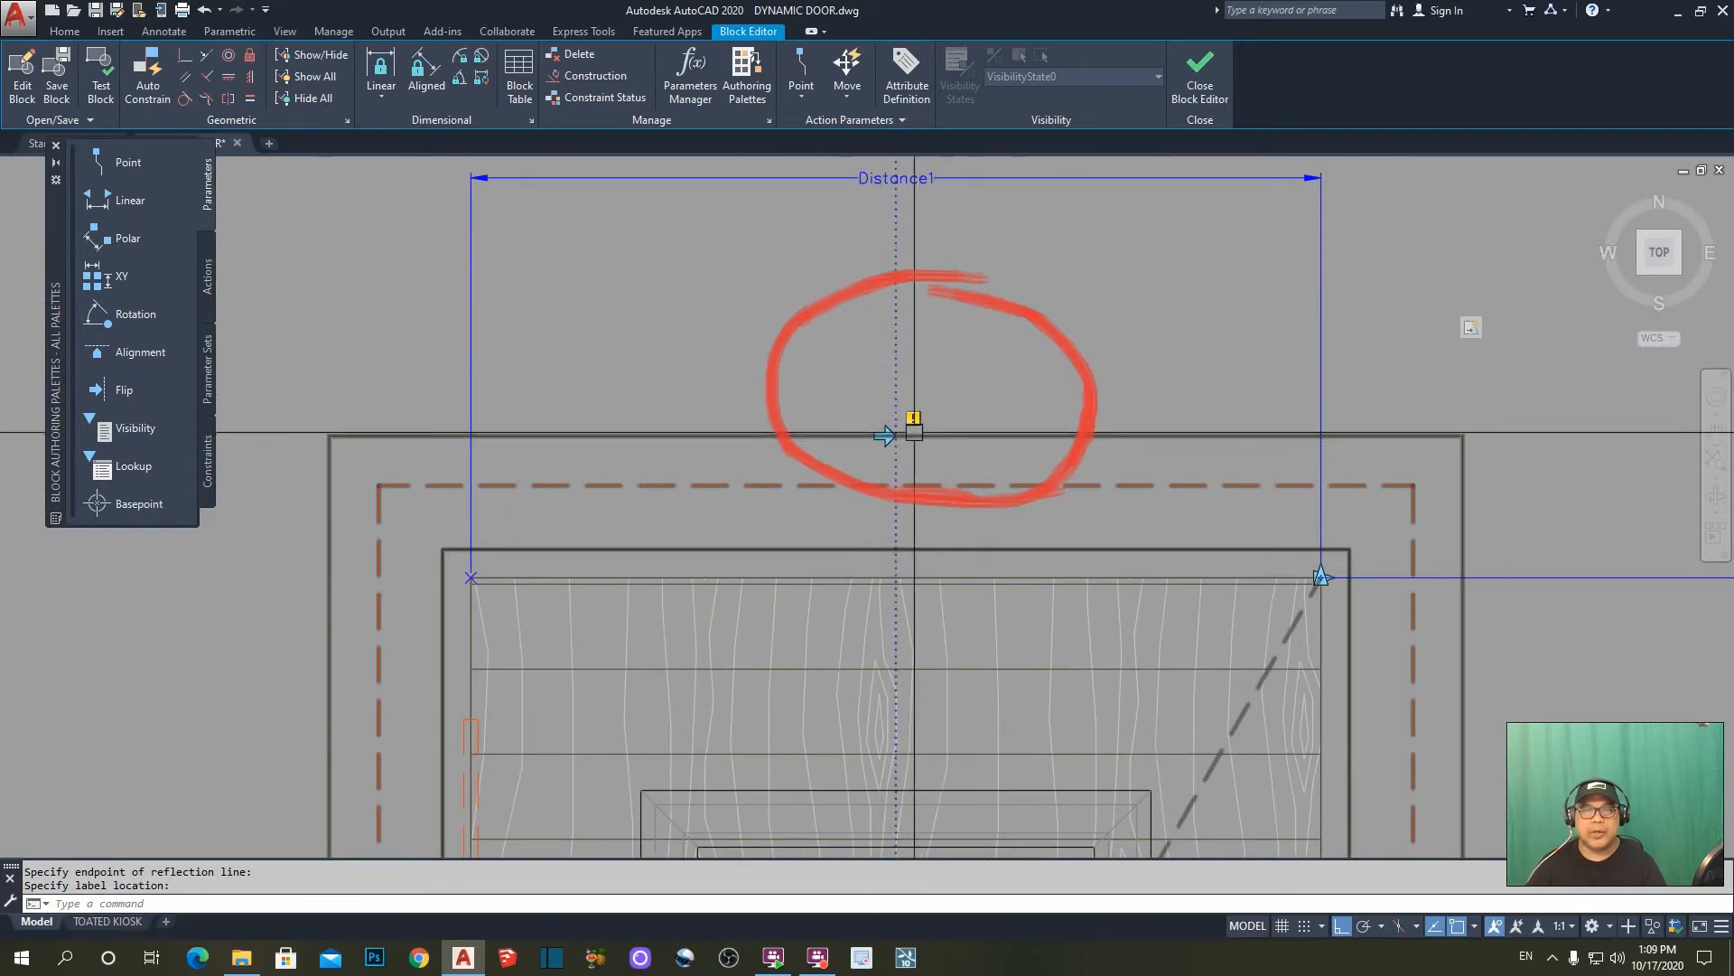
scroll(899, 438, "up", 2)
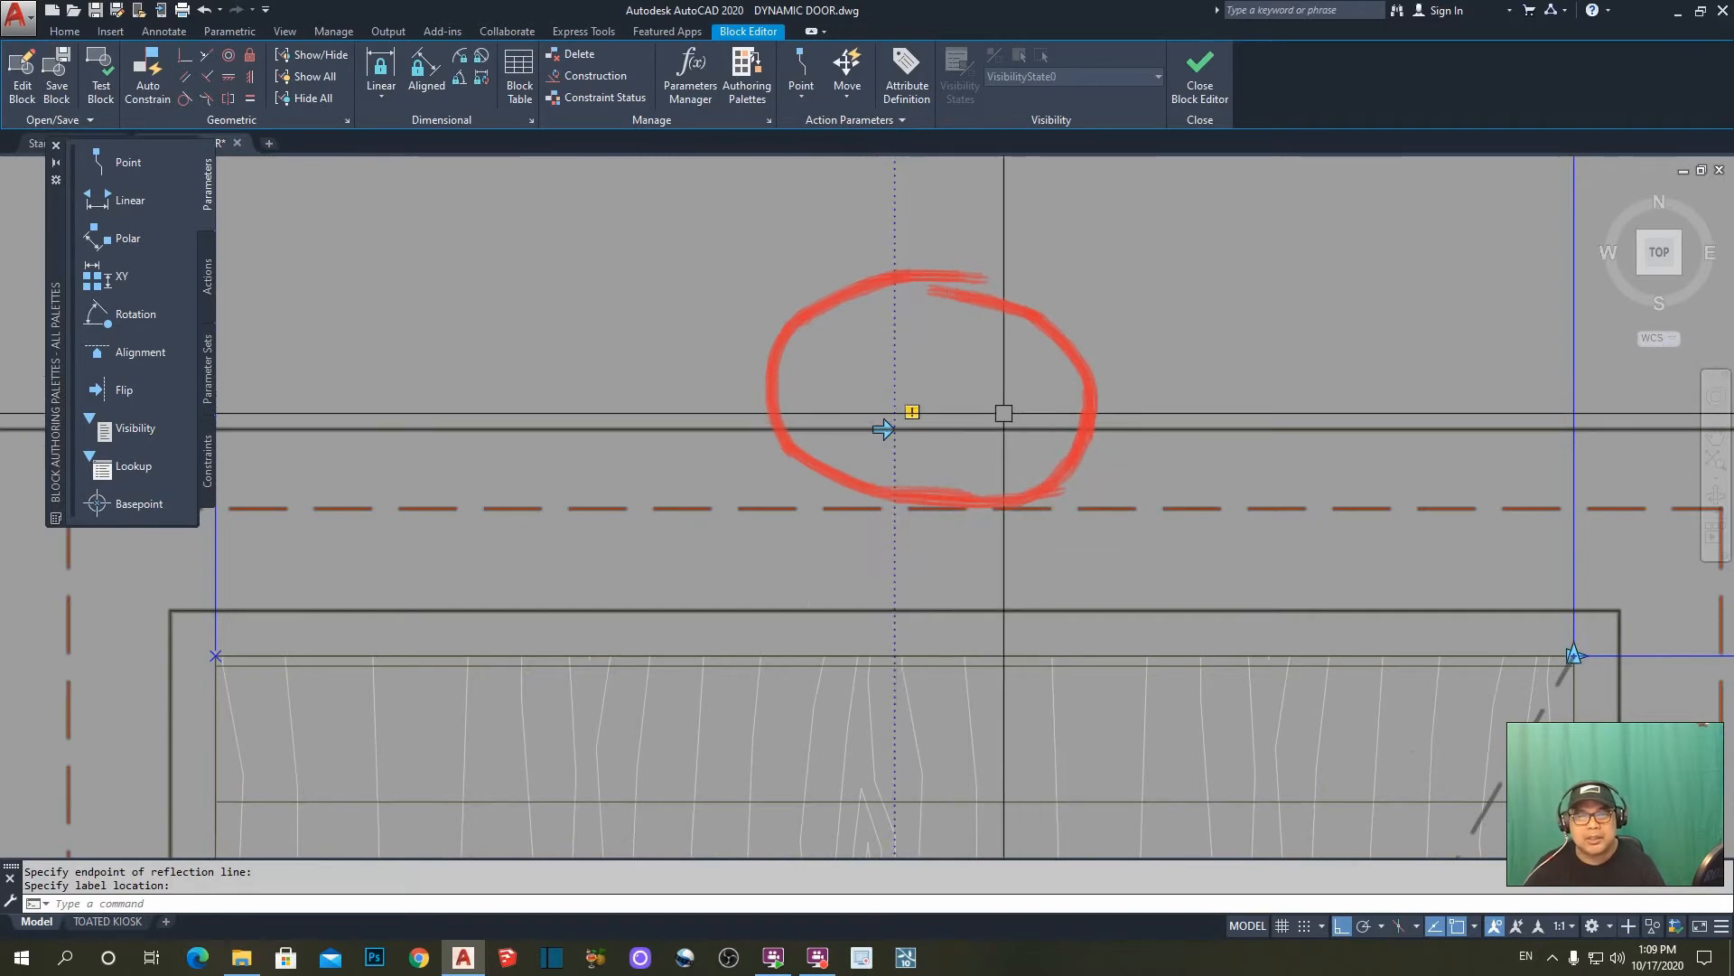
scroll(1003, 411, "down", 5)
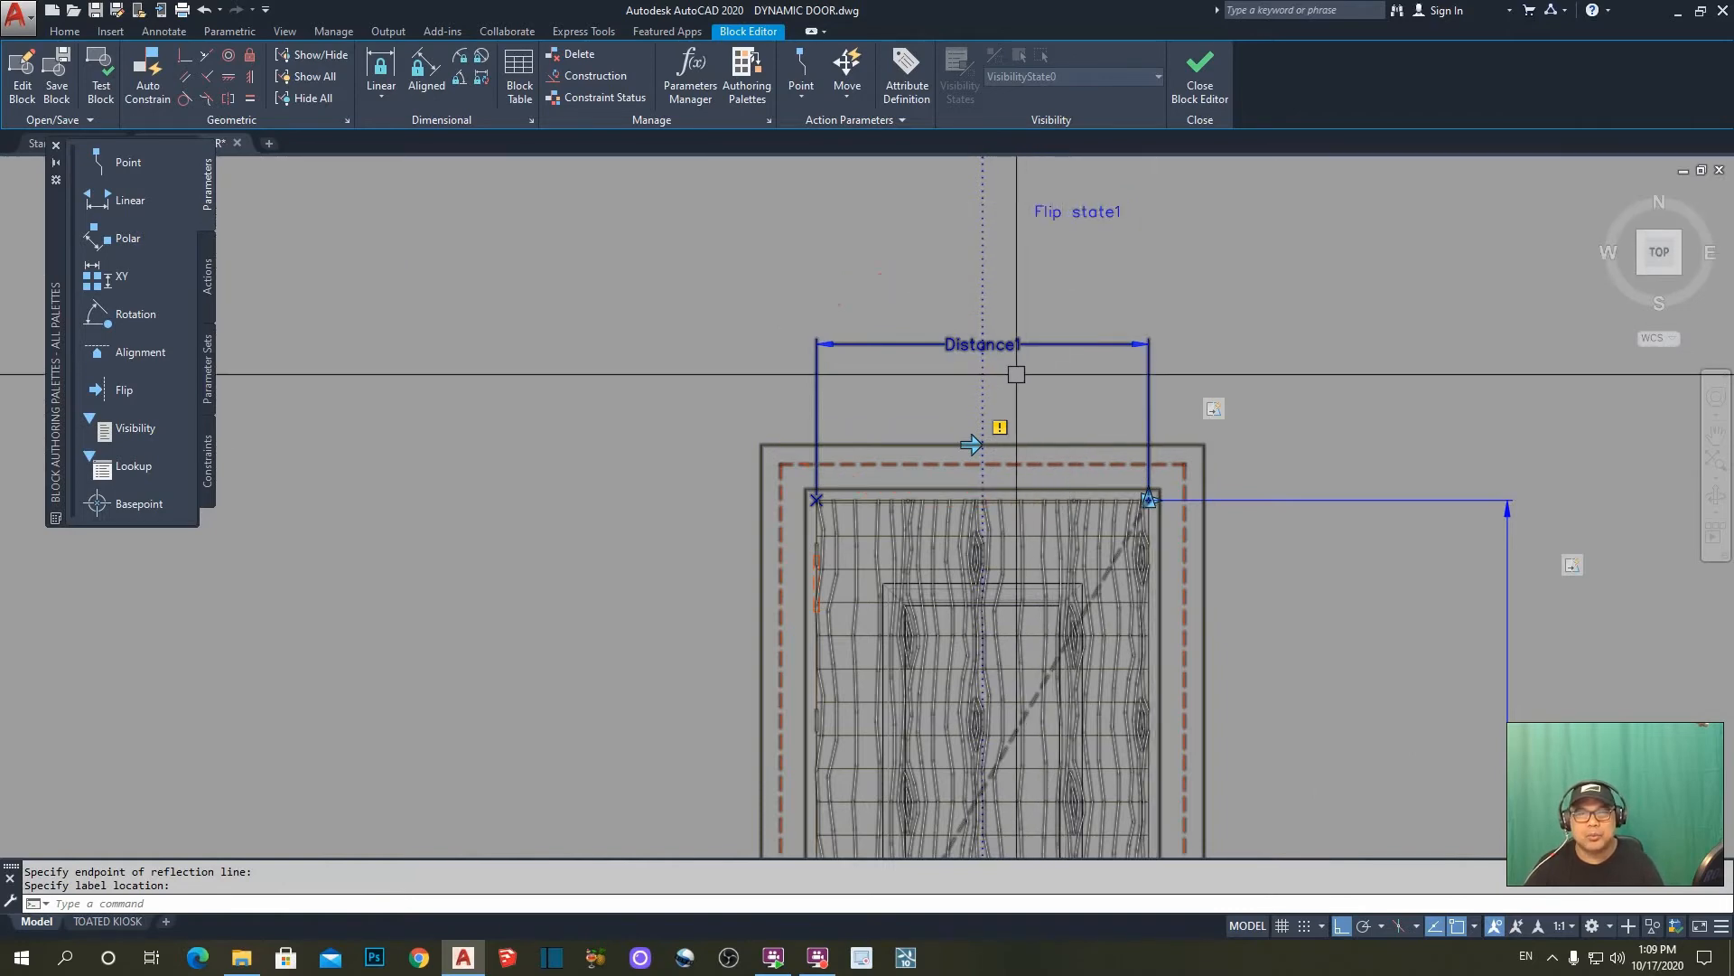
left_click(207, 288)
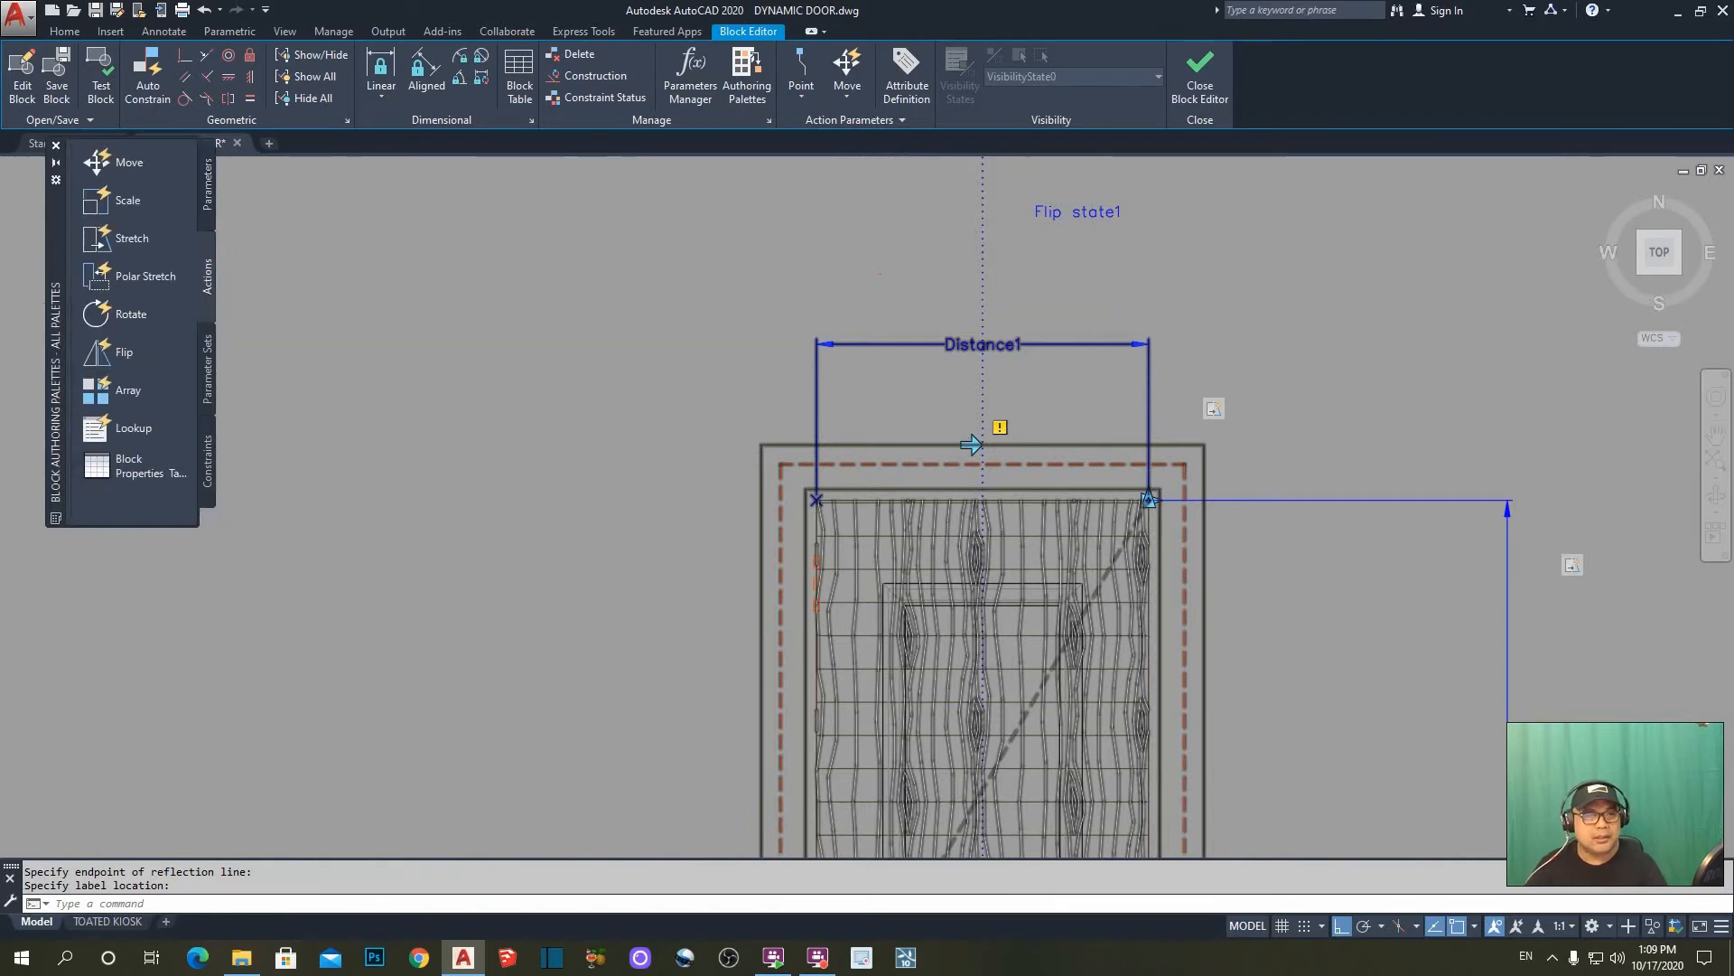
left_click(115, 357)
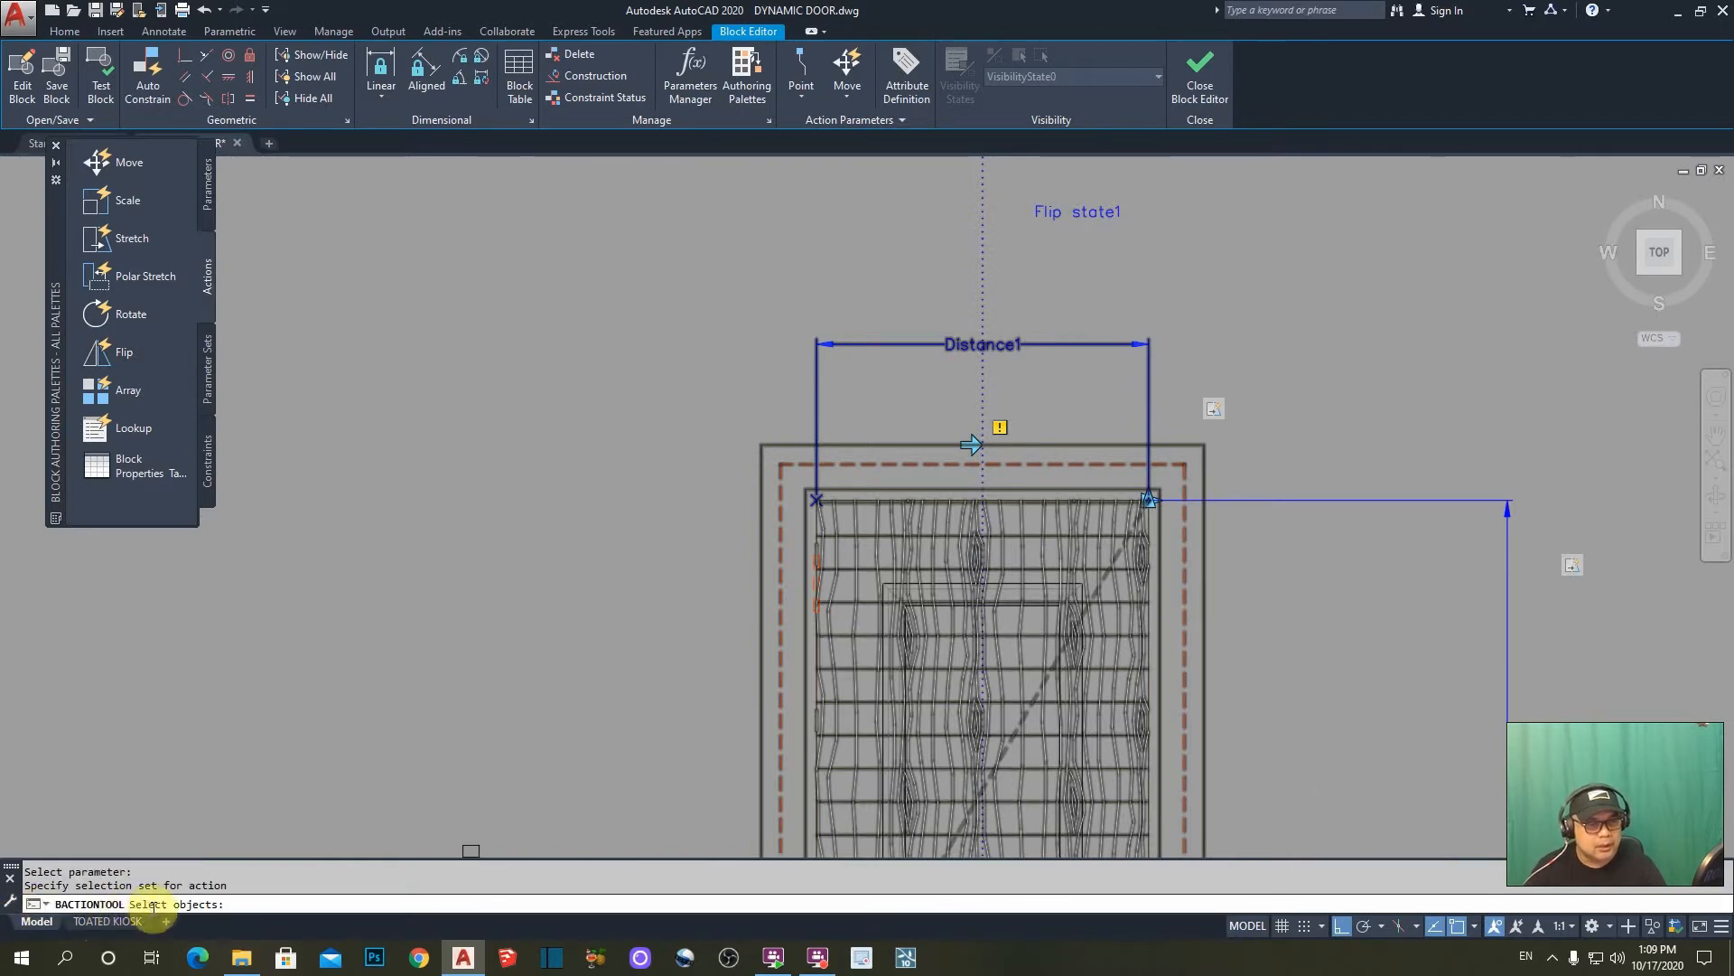
scroll(593, 511, "down", 5)
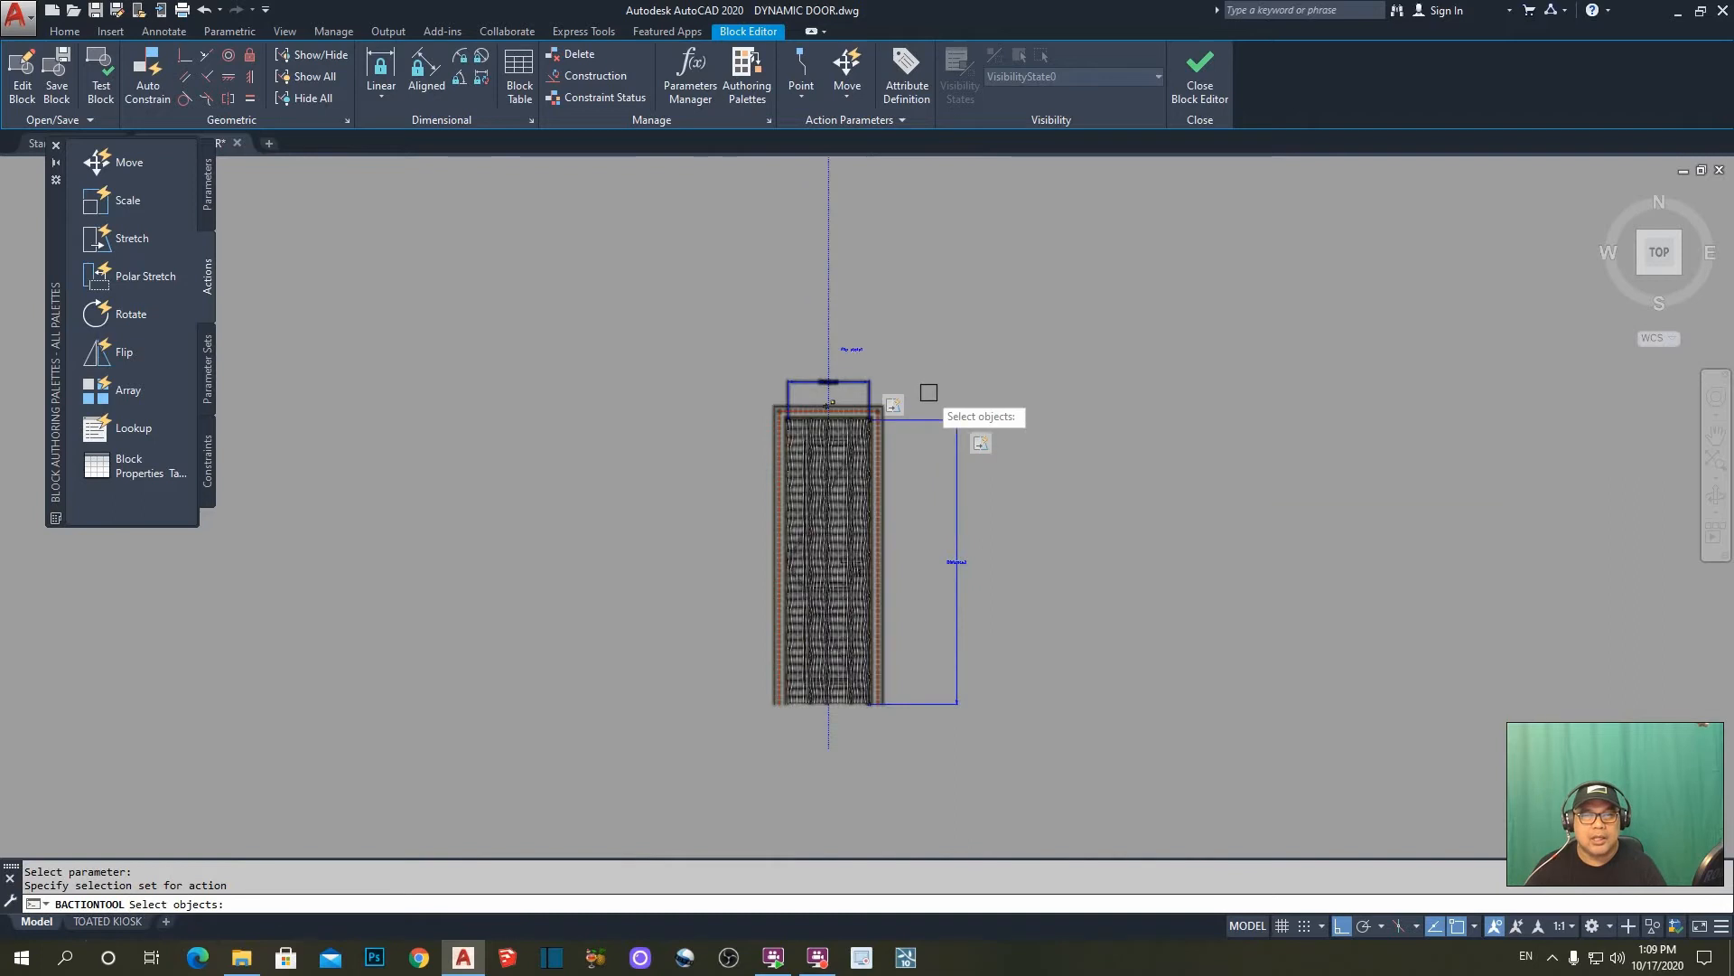
left_click(628, 285)
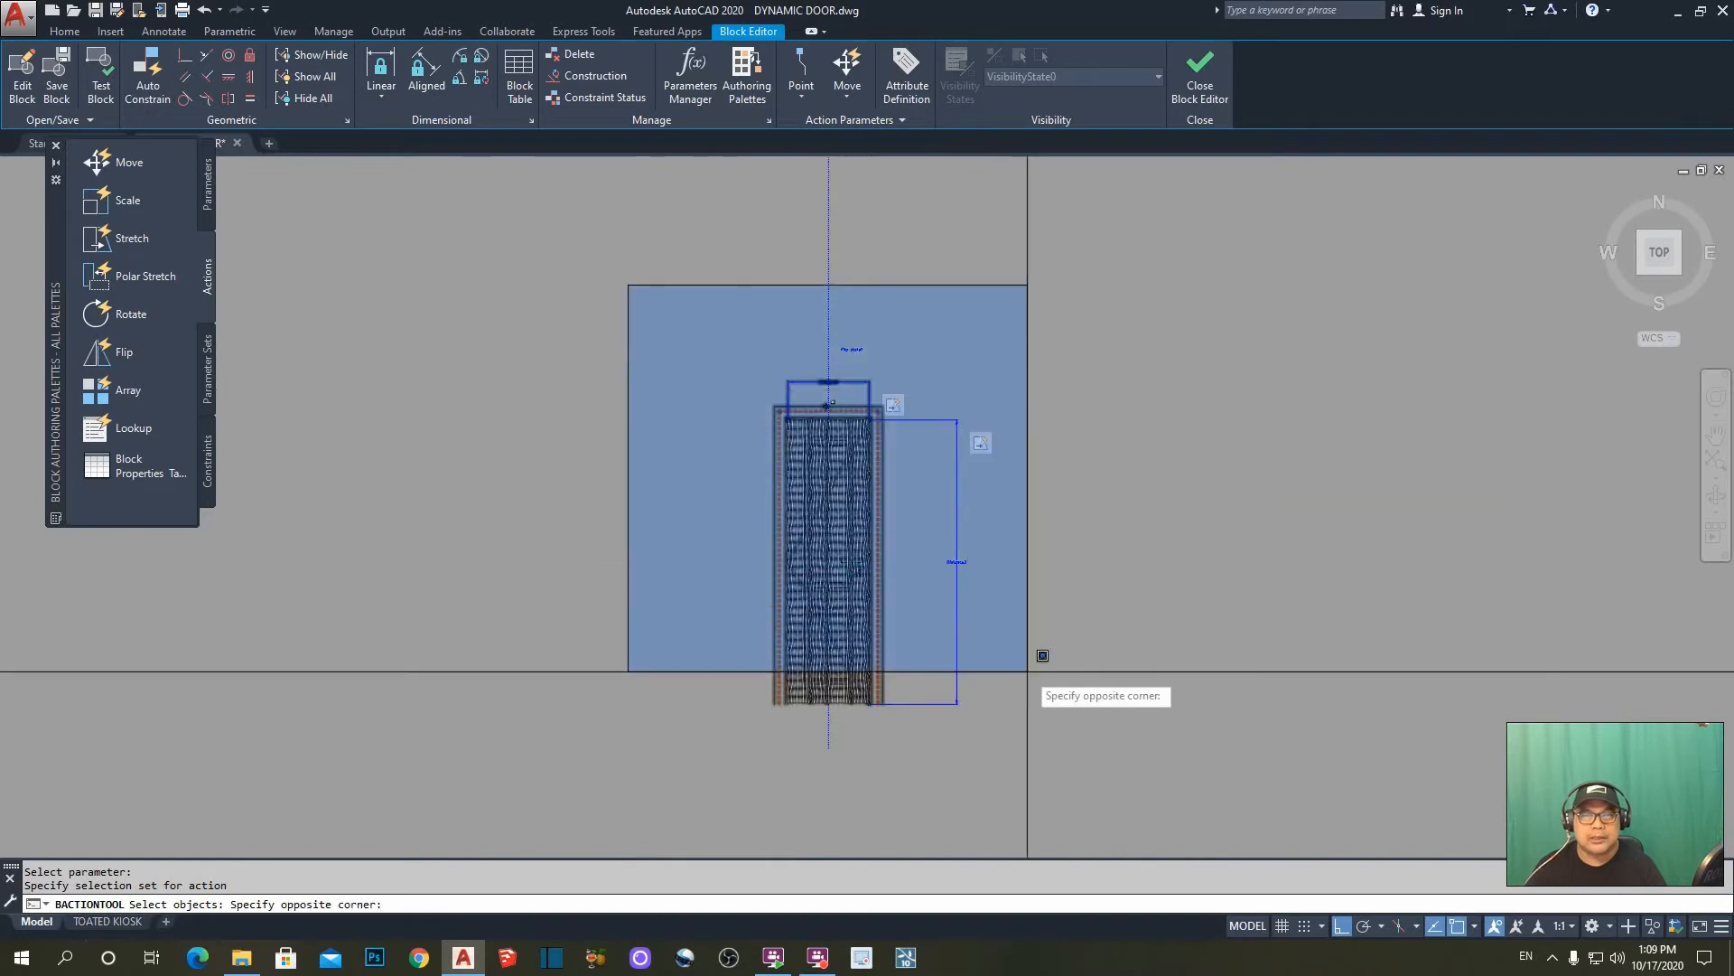
left_click(1106, 804)
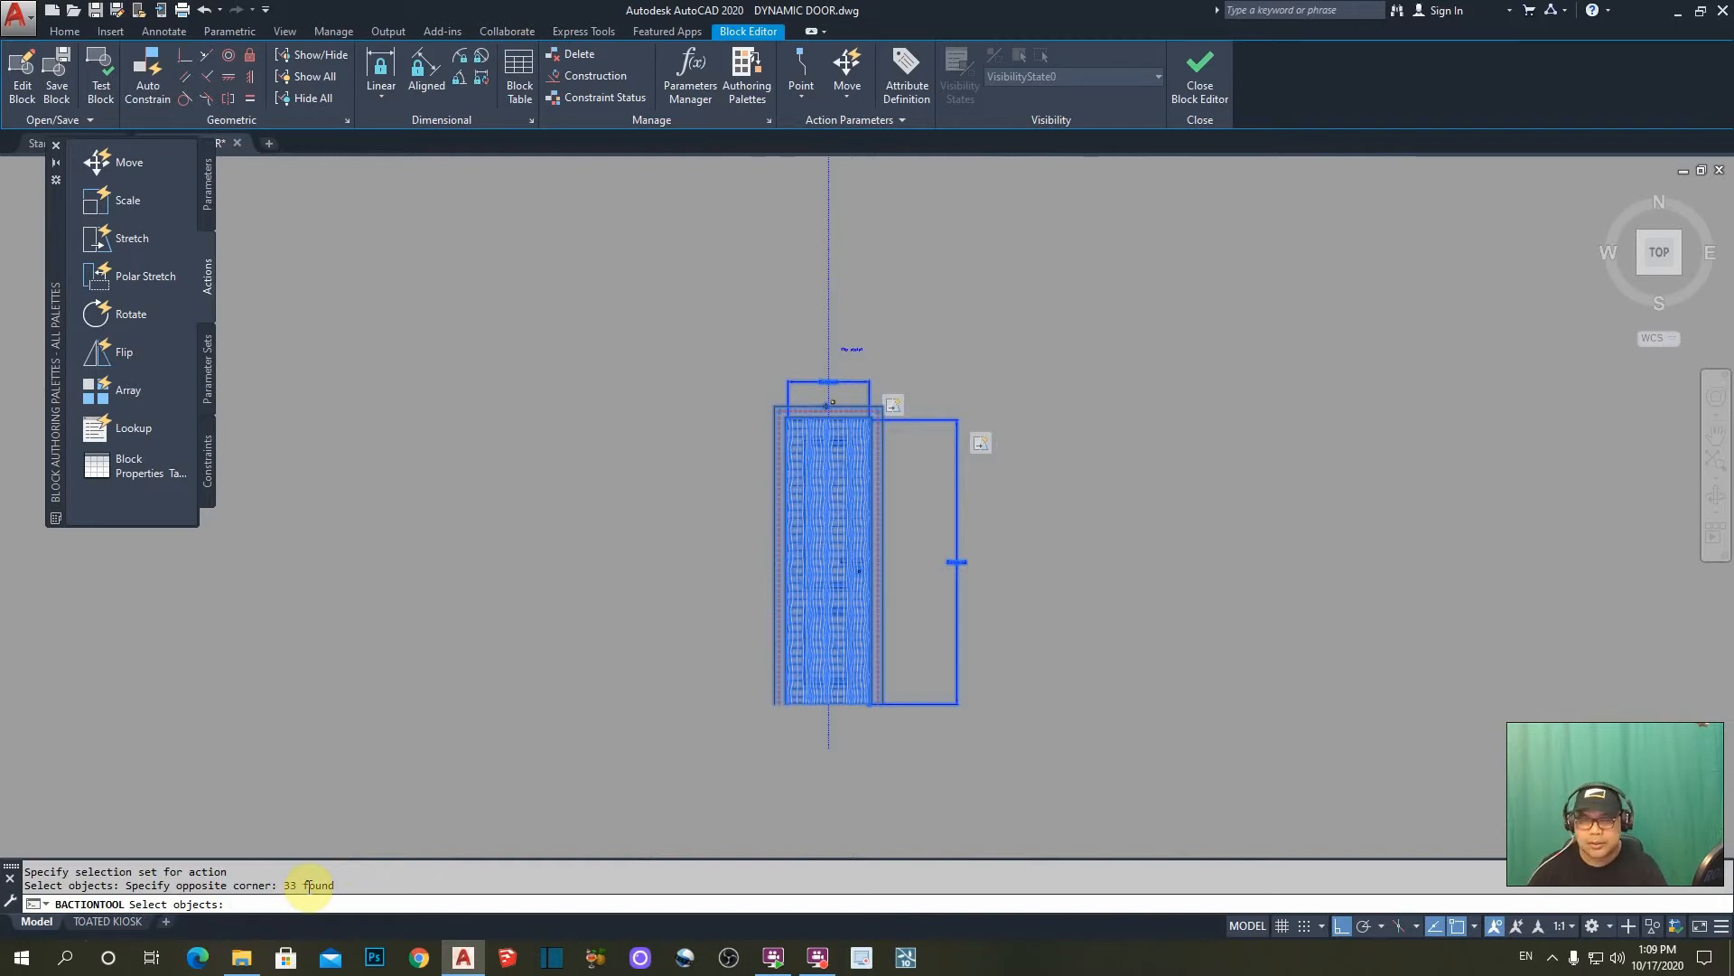
key("Return")
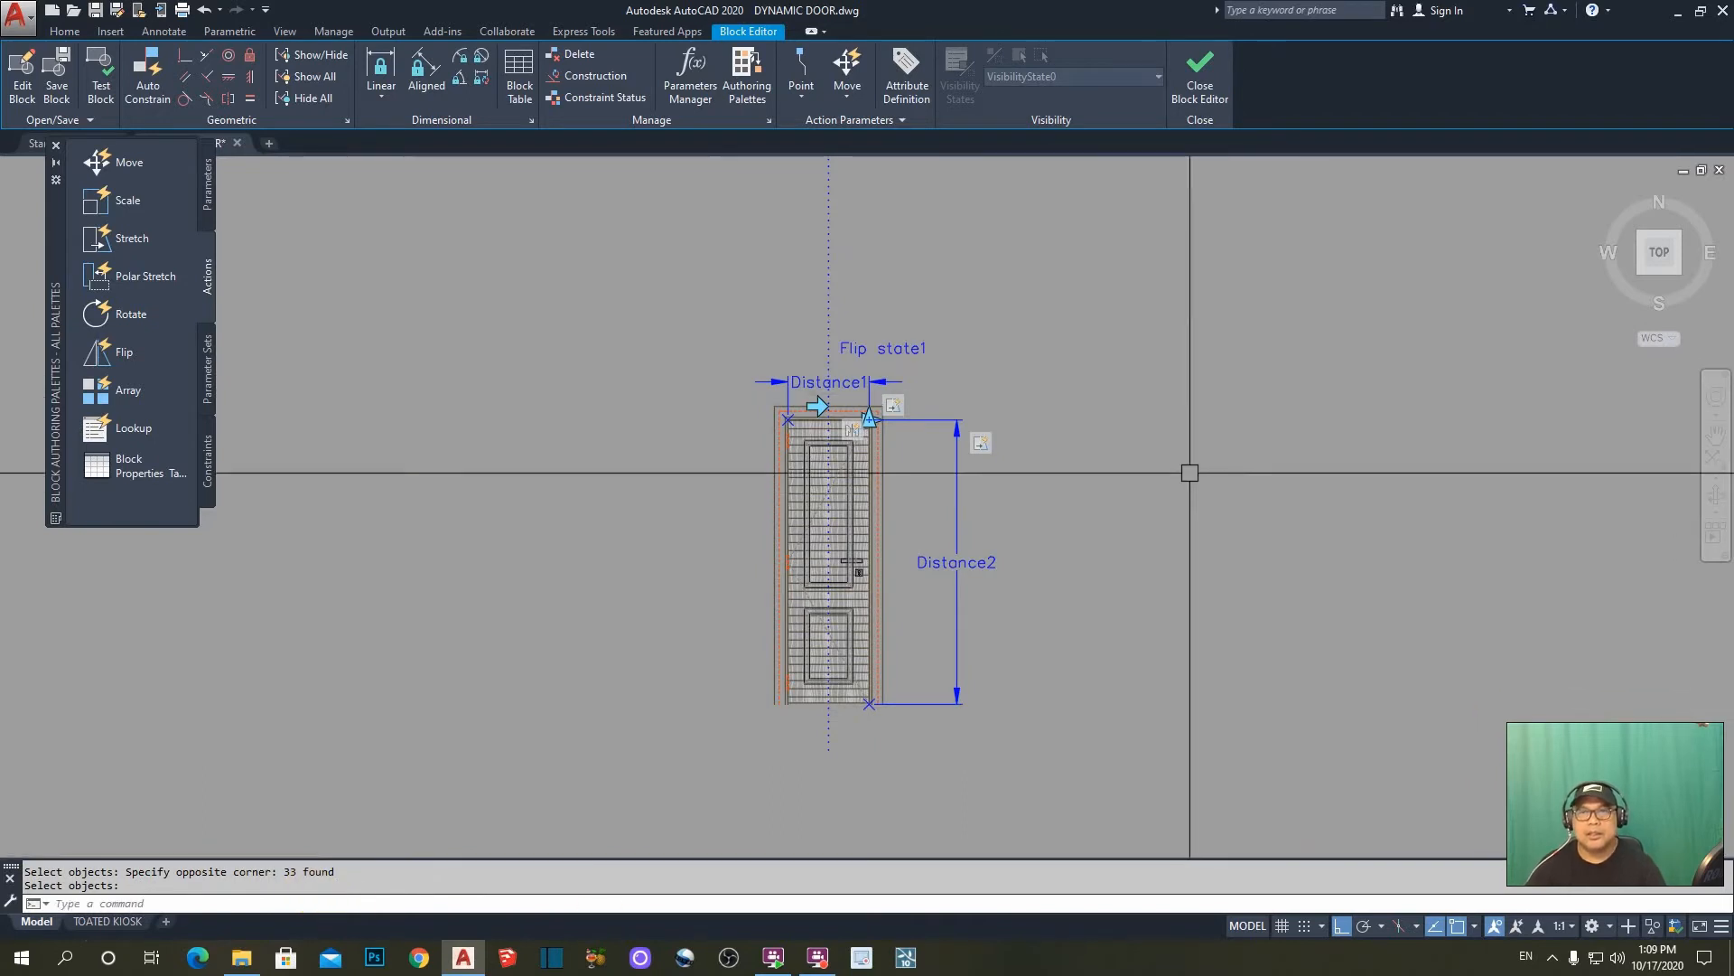
- Open the door block in a test window and zoom to its extents
left_click(103, 82)
type("z")
key("Return")
type("e")
key("Return")
- Test the flip grip by mirroring the door and flipping it back to its original orientation
left_click(882, 461)
scroll(884, 459, "up", 4)
scroll(900, 327, "down", 2)
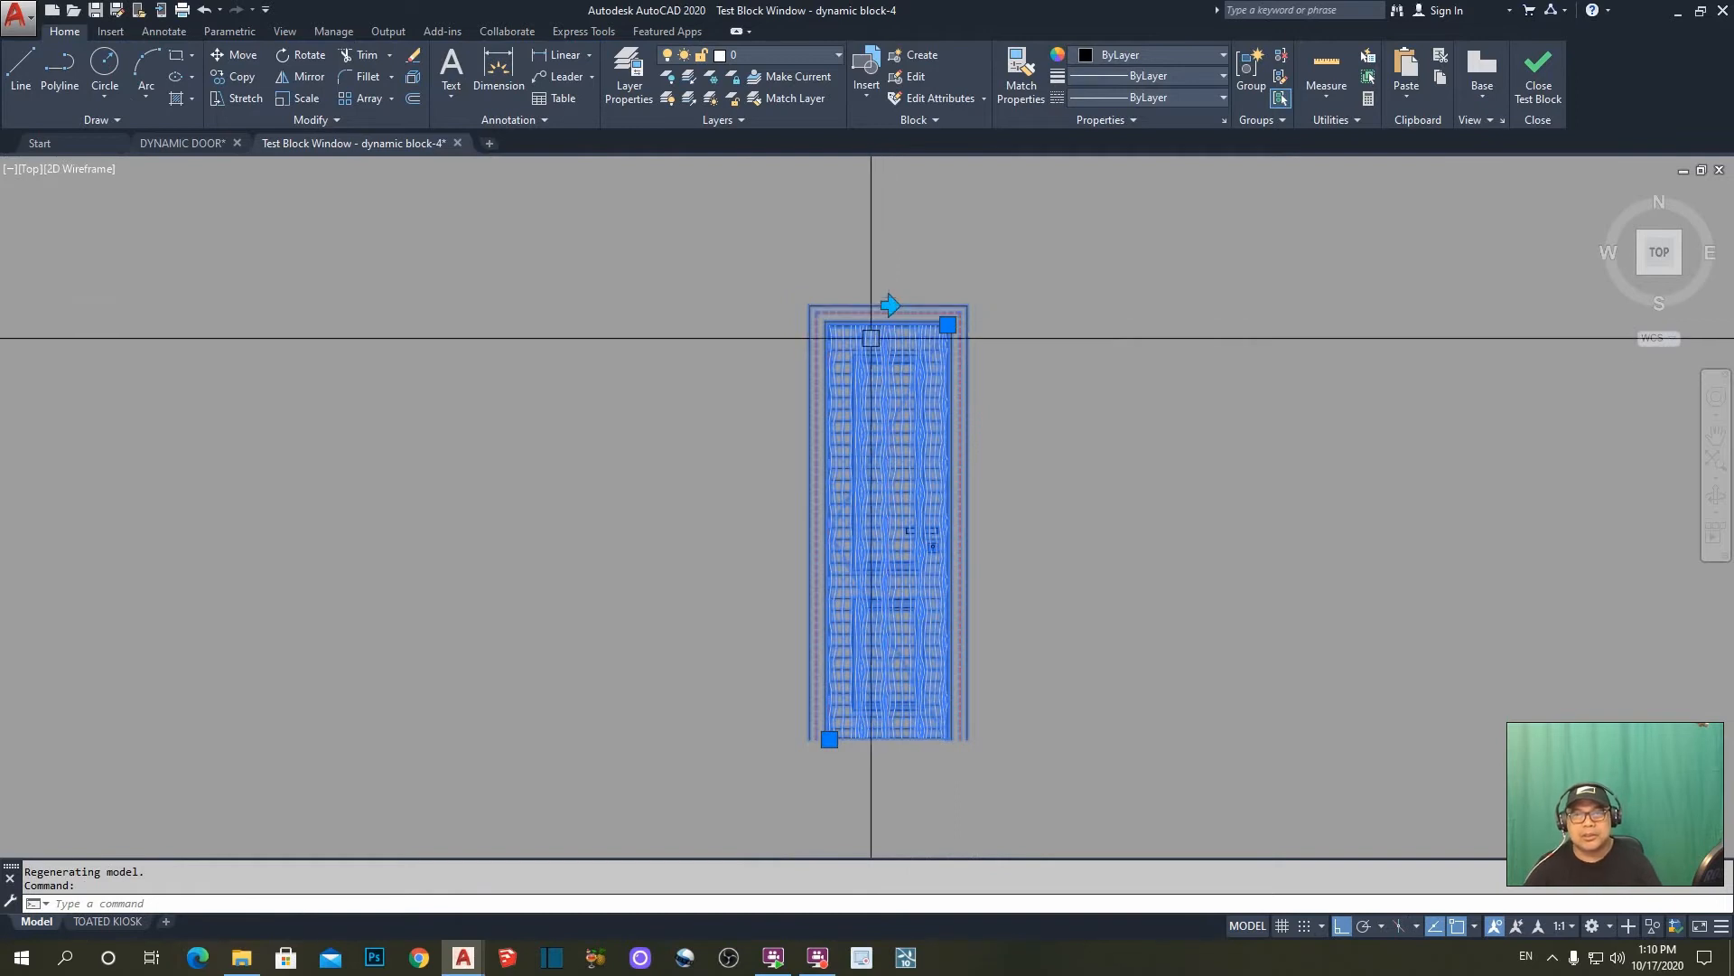
scroll(908, 497, "up", 2)
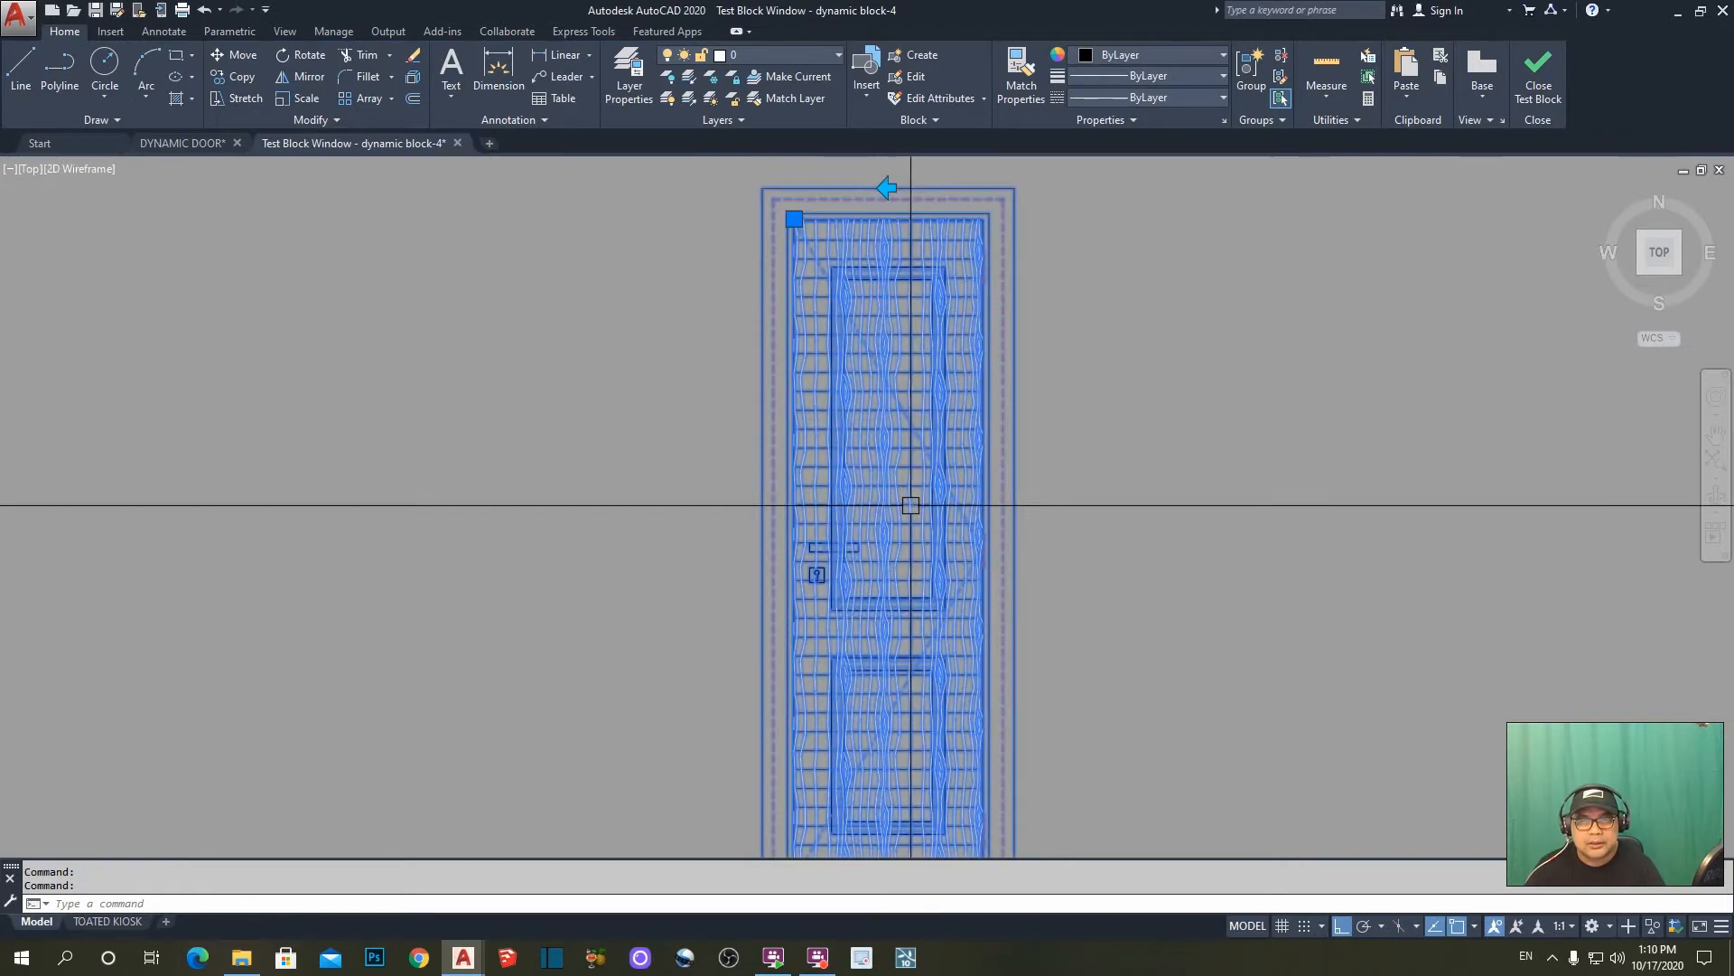
left_click(887, 187)
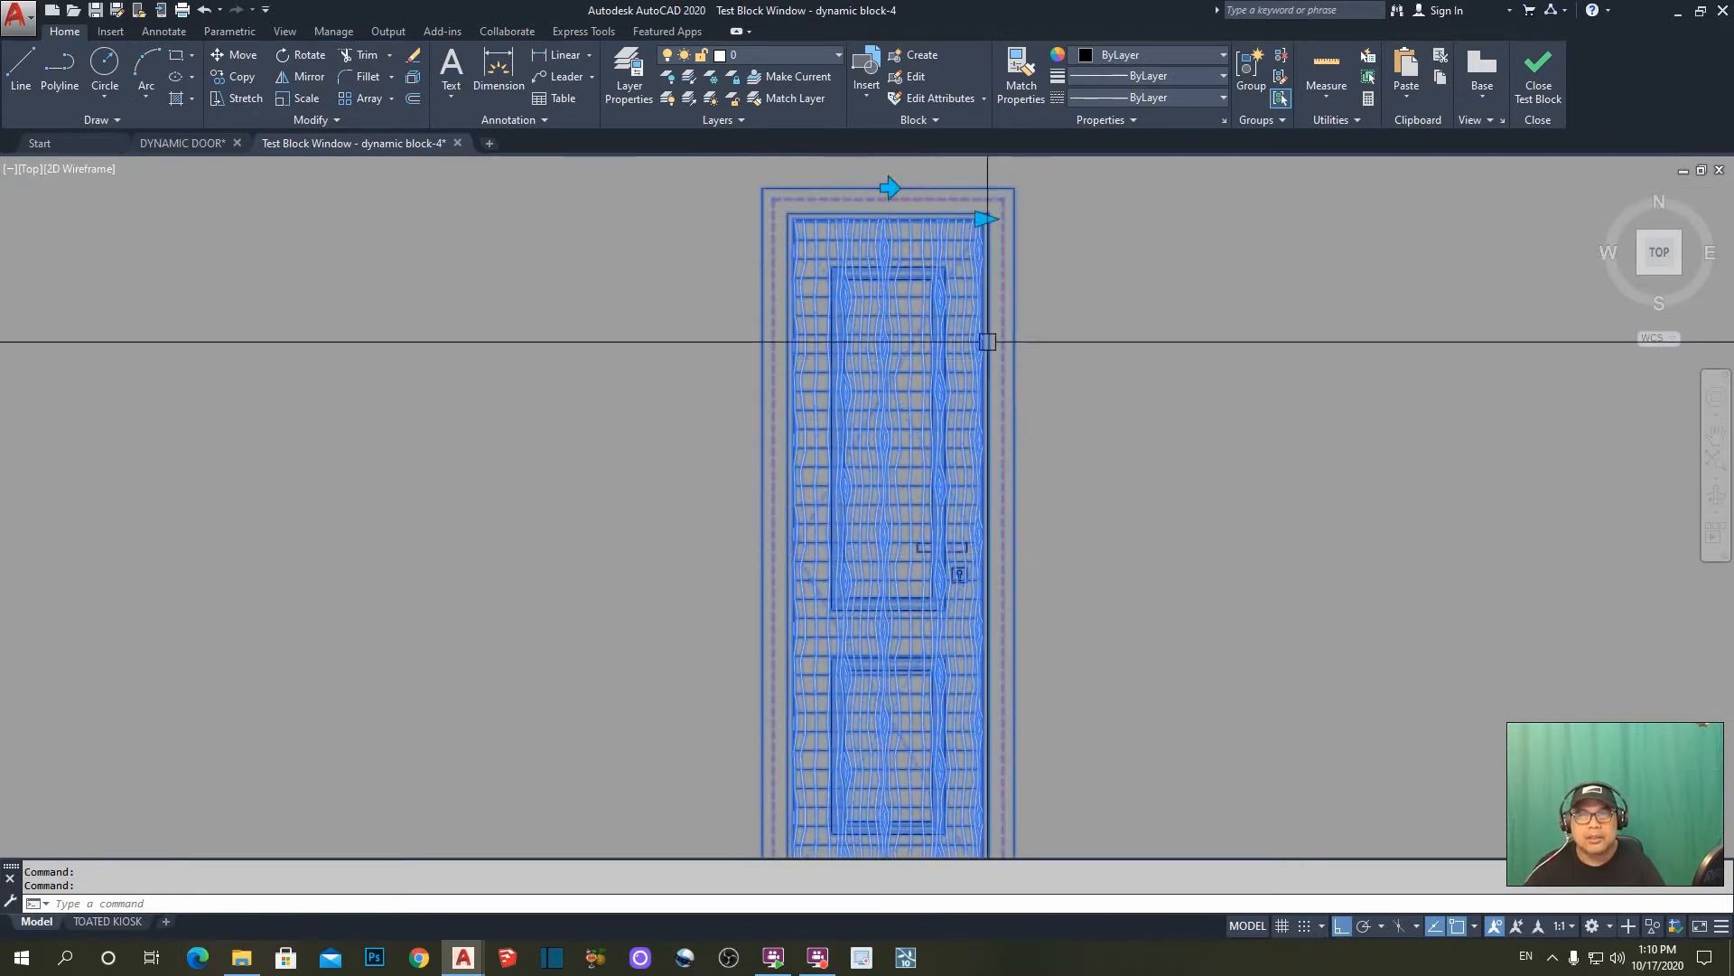
scroll(1096, 499, "down", 2)
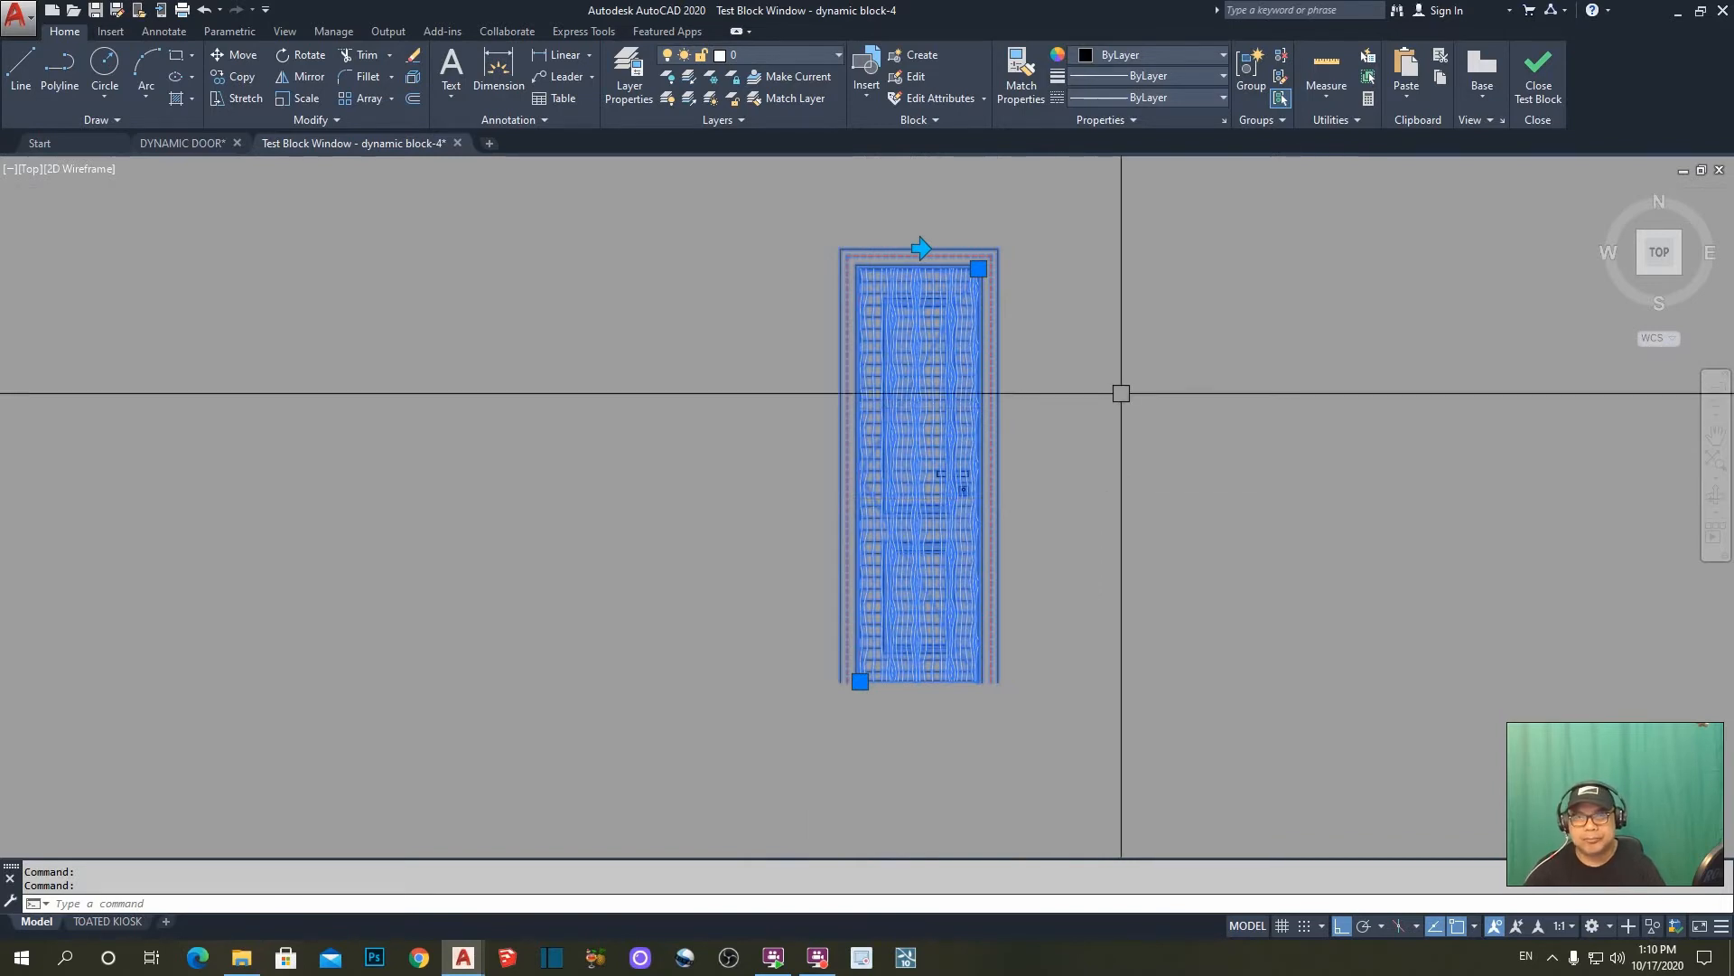
- Try stretching the test door to about 1070 wide by its width grip, and examine the flip grip's position along the frame
key("Escape")
left_click(949, 291)
scroll(968, 264, "up", 2)
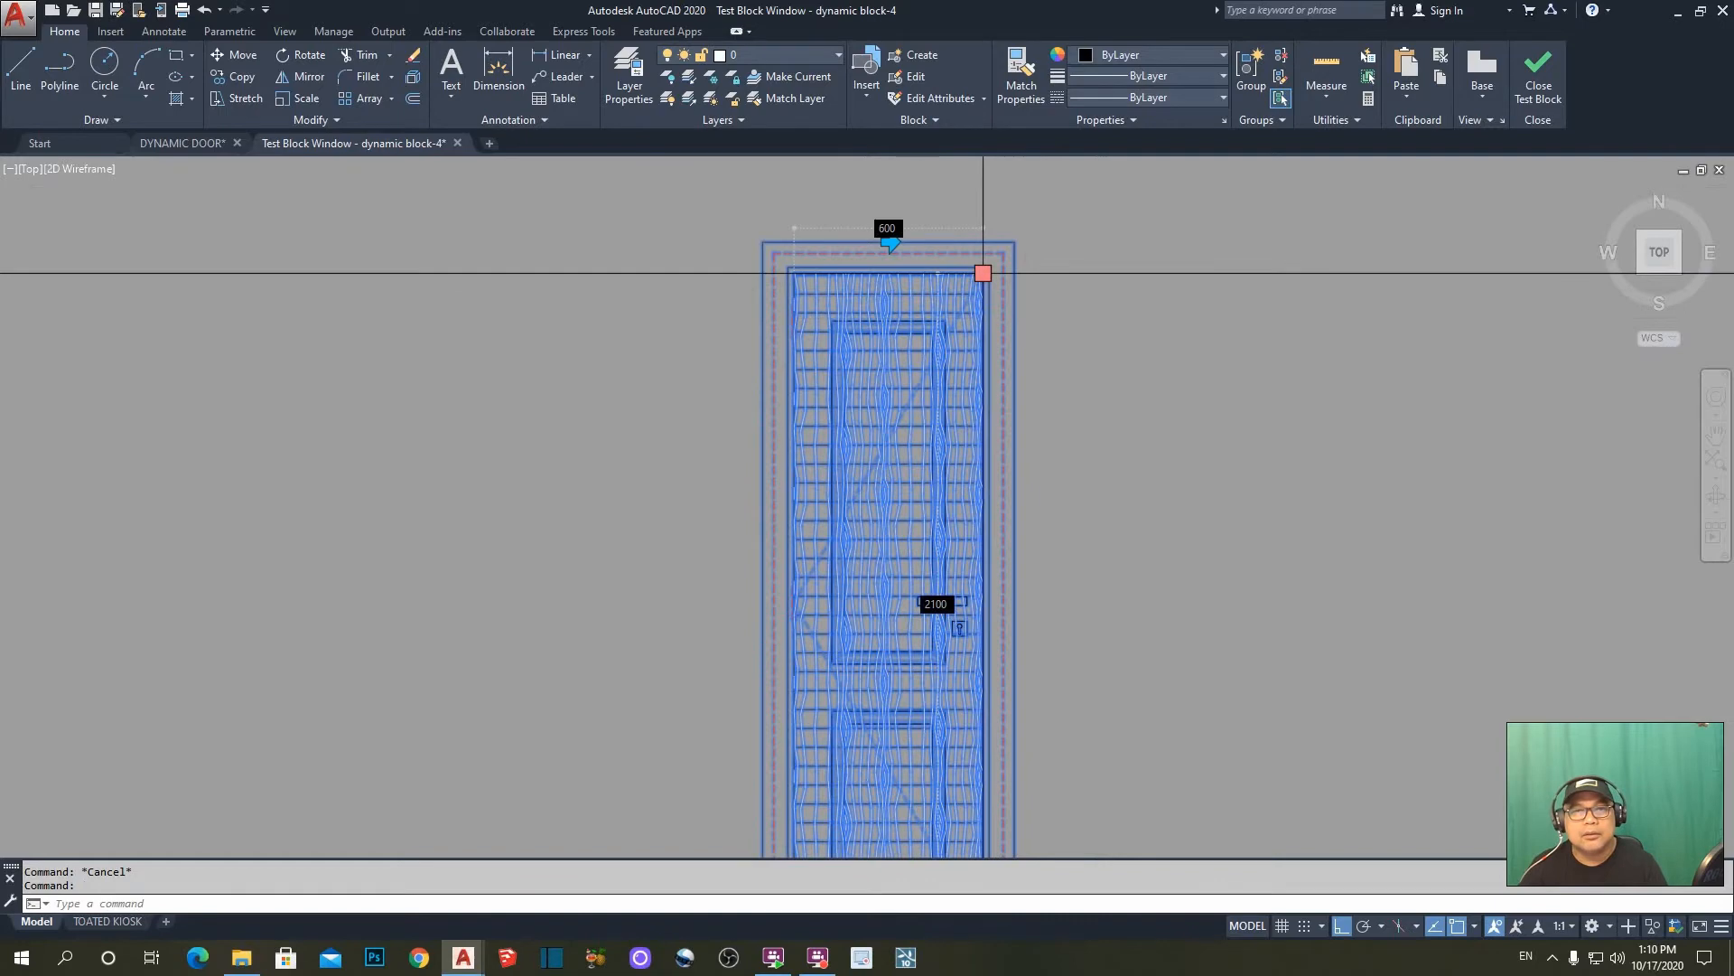
left_click(983, 272)
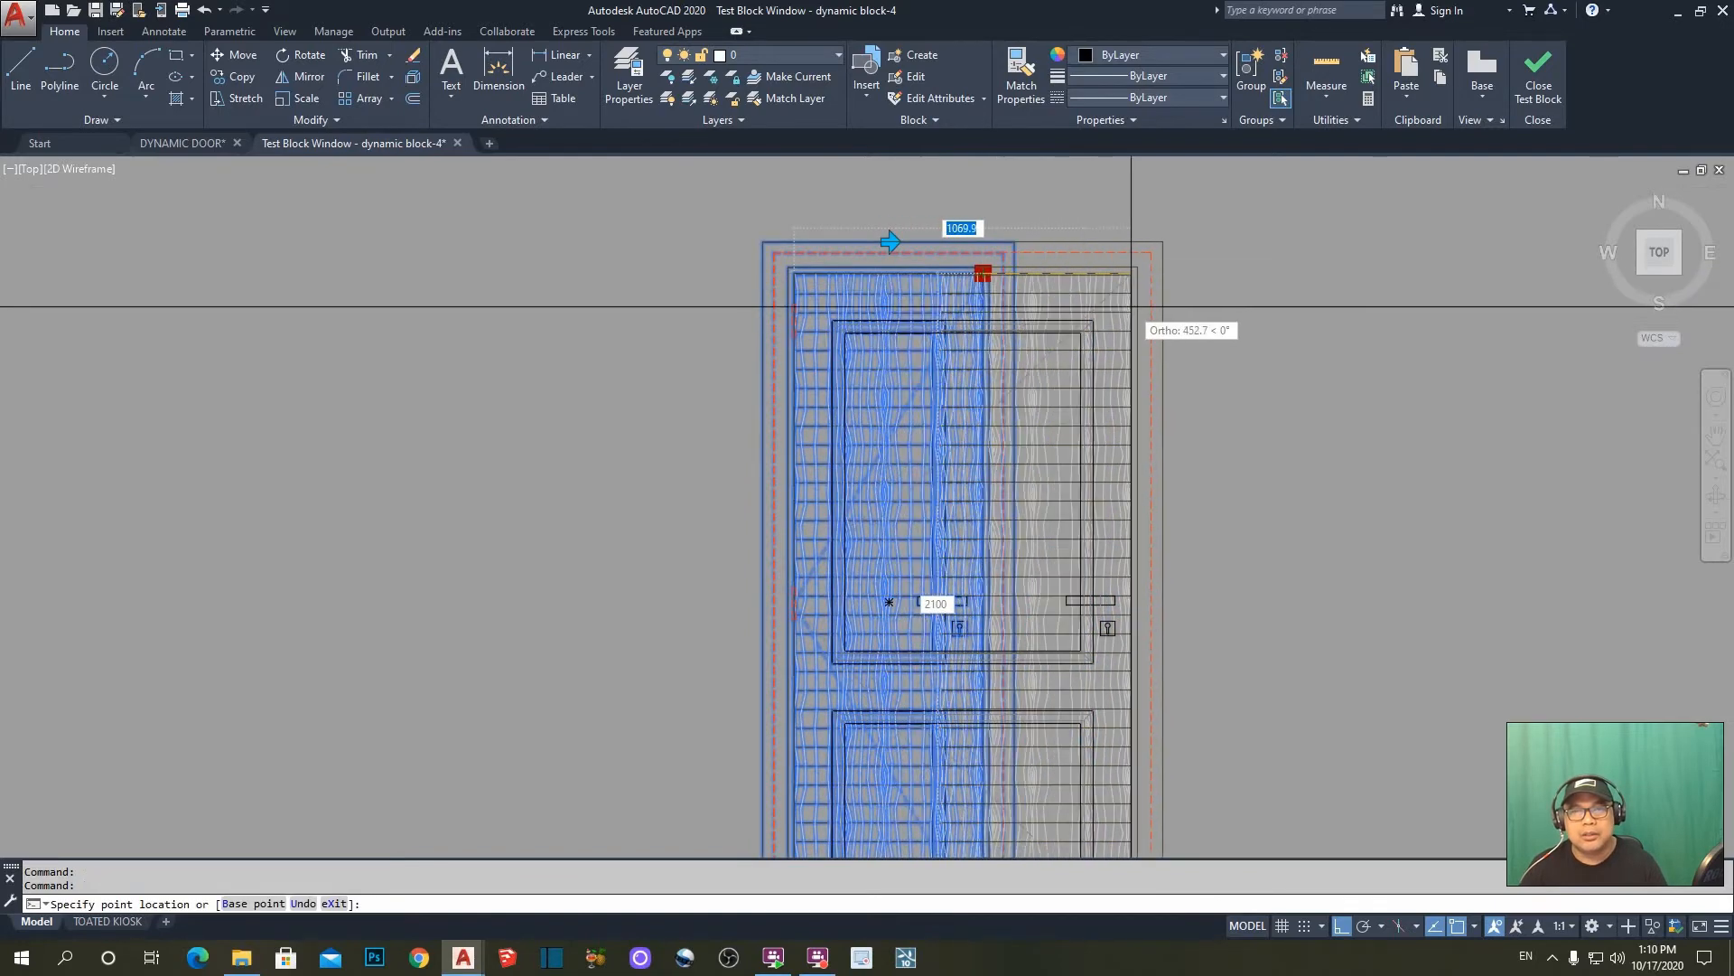
left_click(1131, 308)
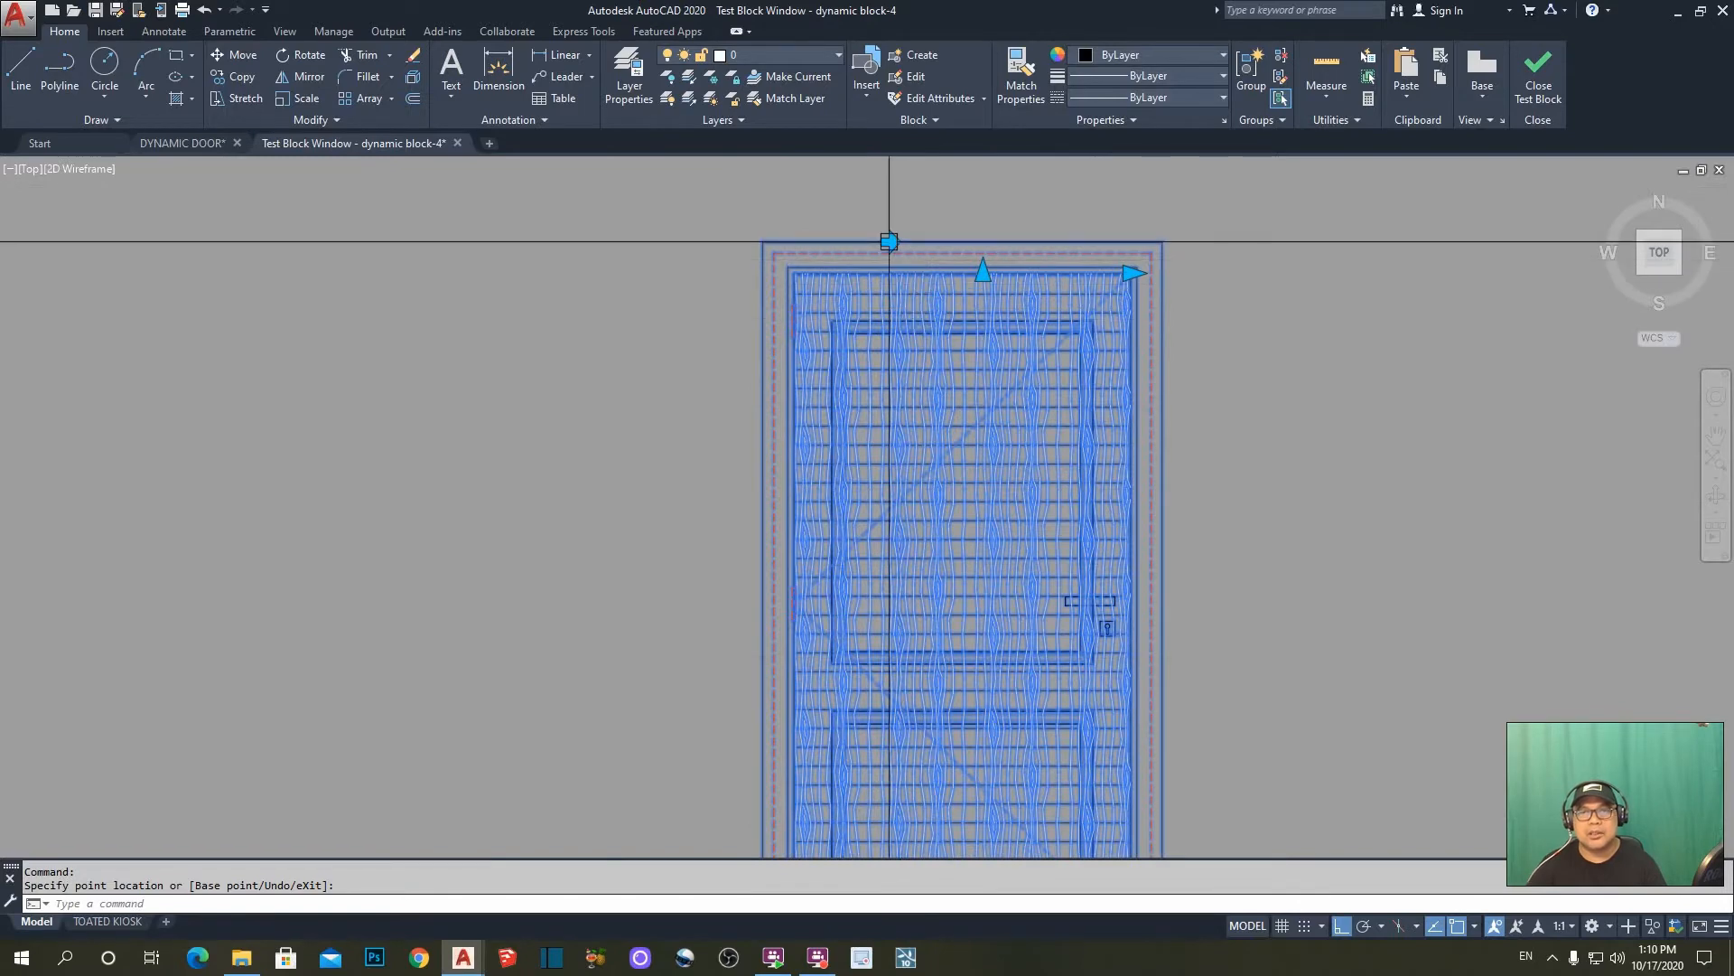
key("Escape")
left_click(907, 273)
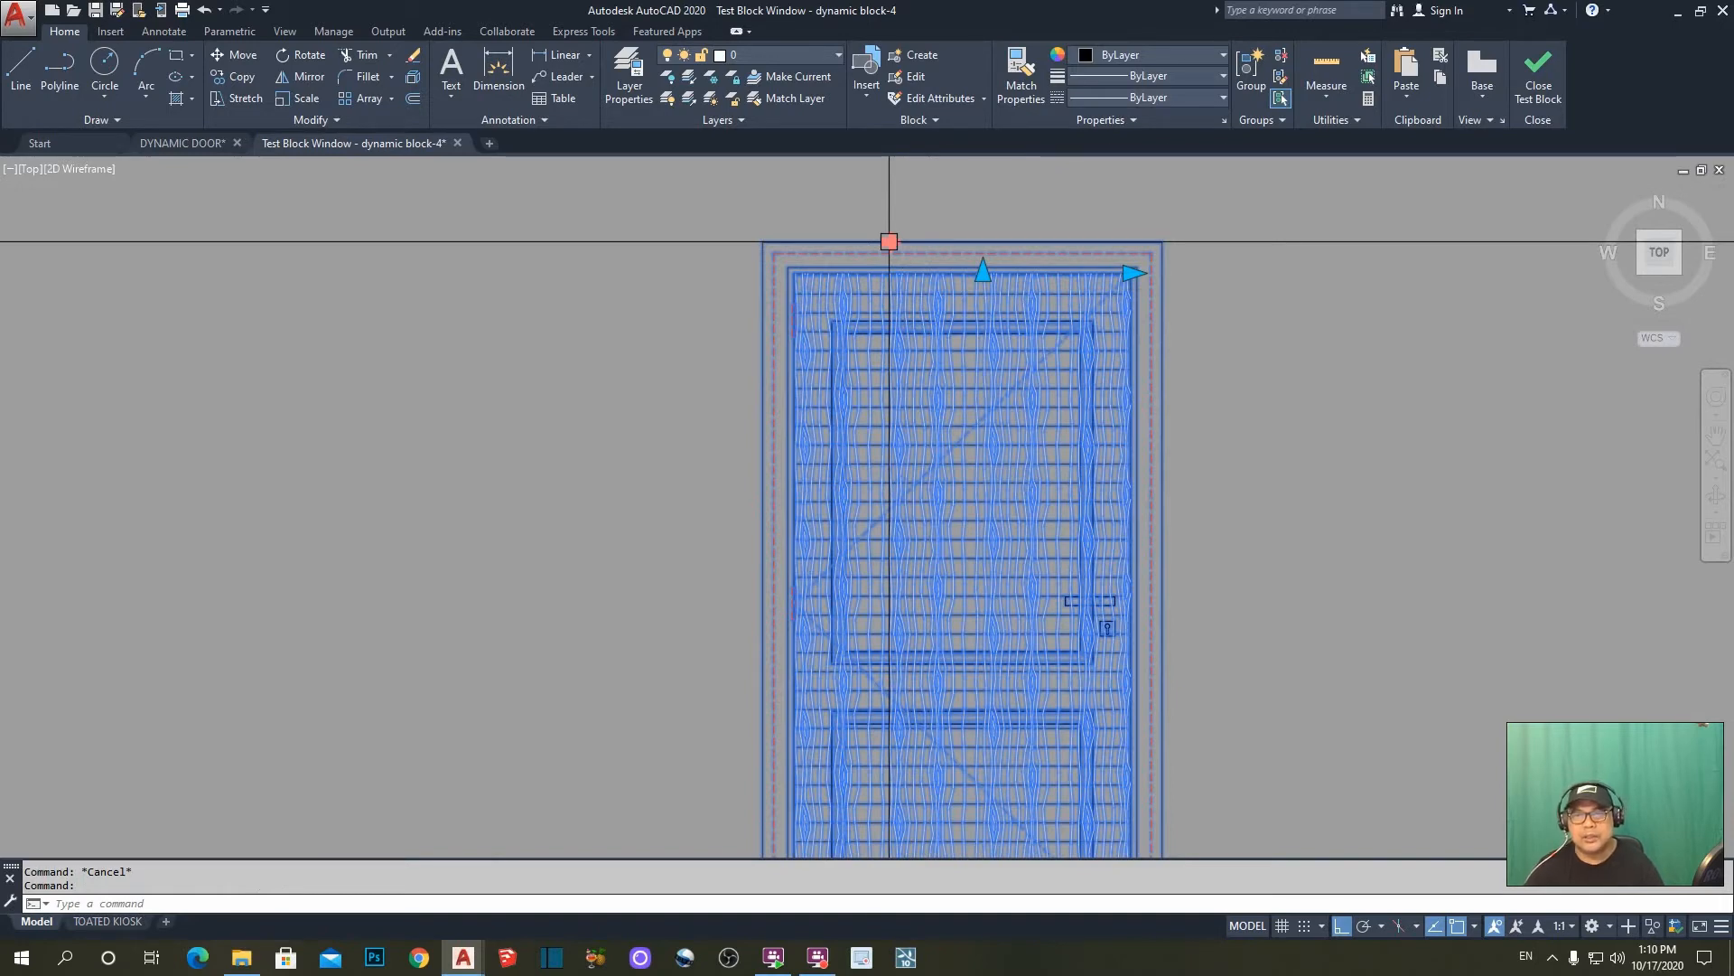
key("Escape")
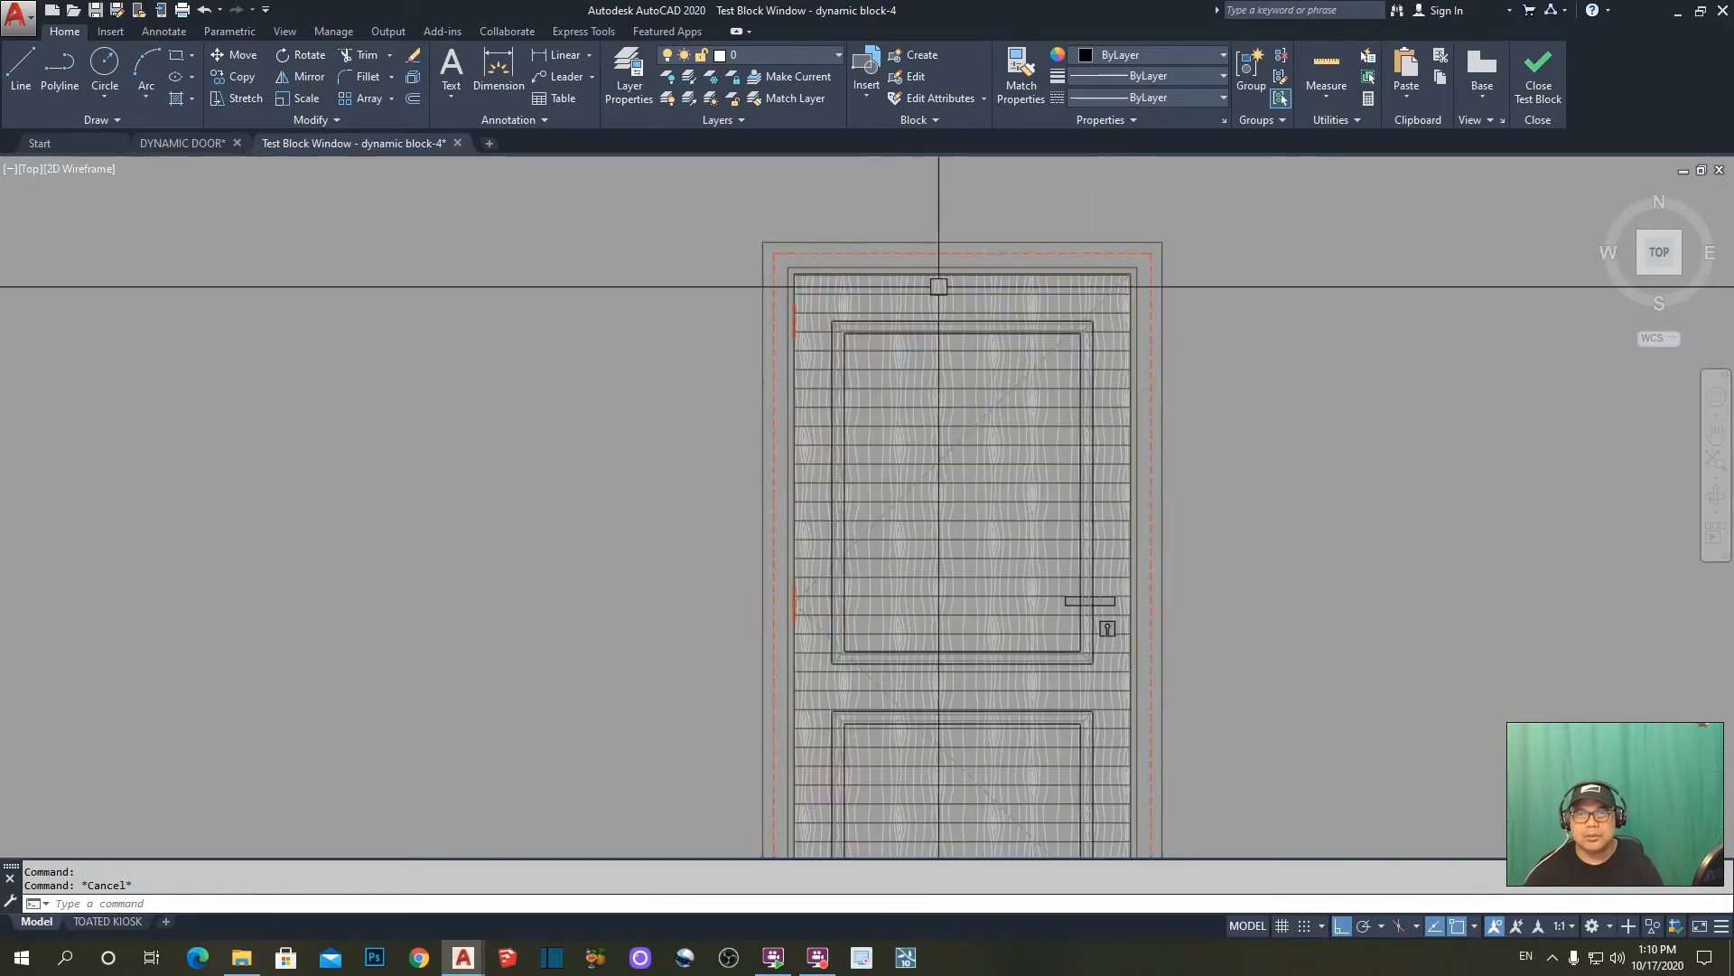
left_click(894, 271)
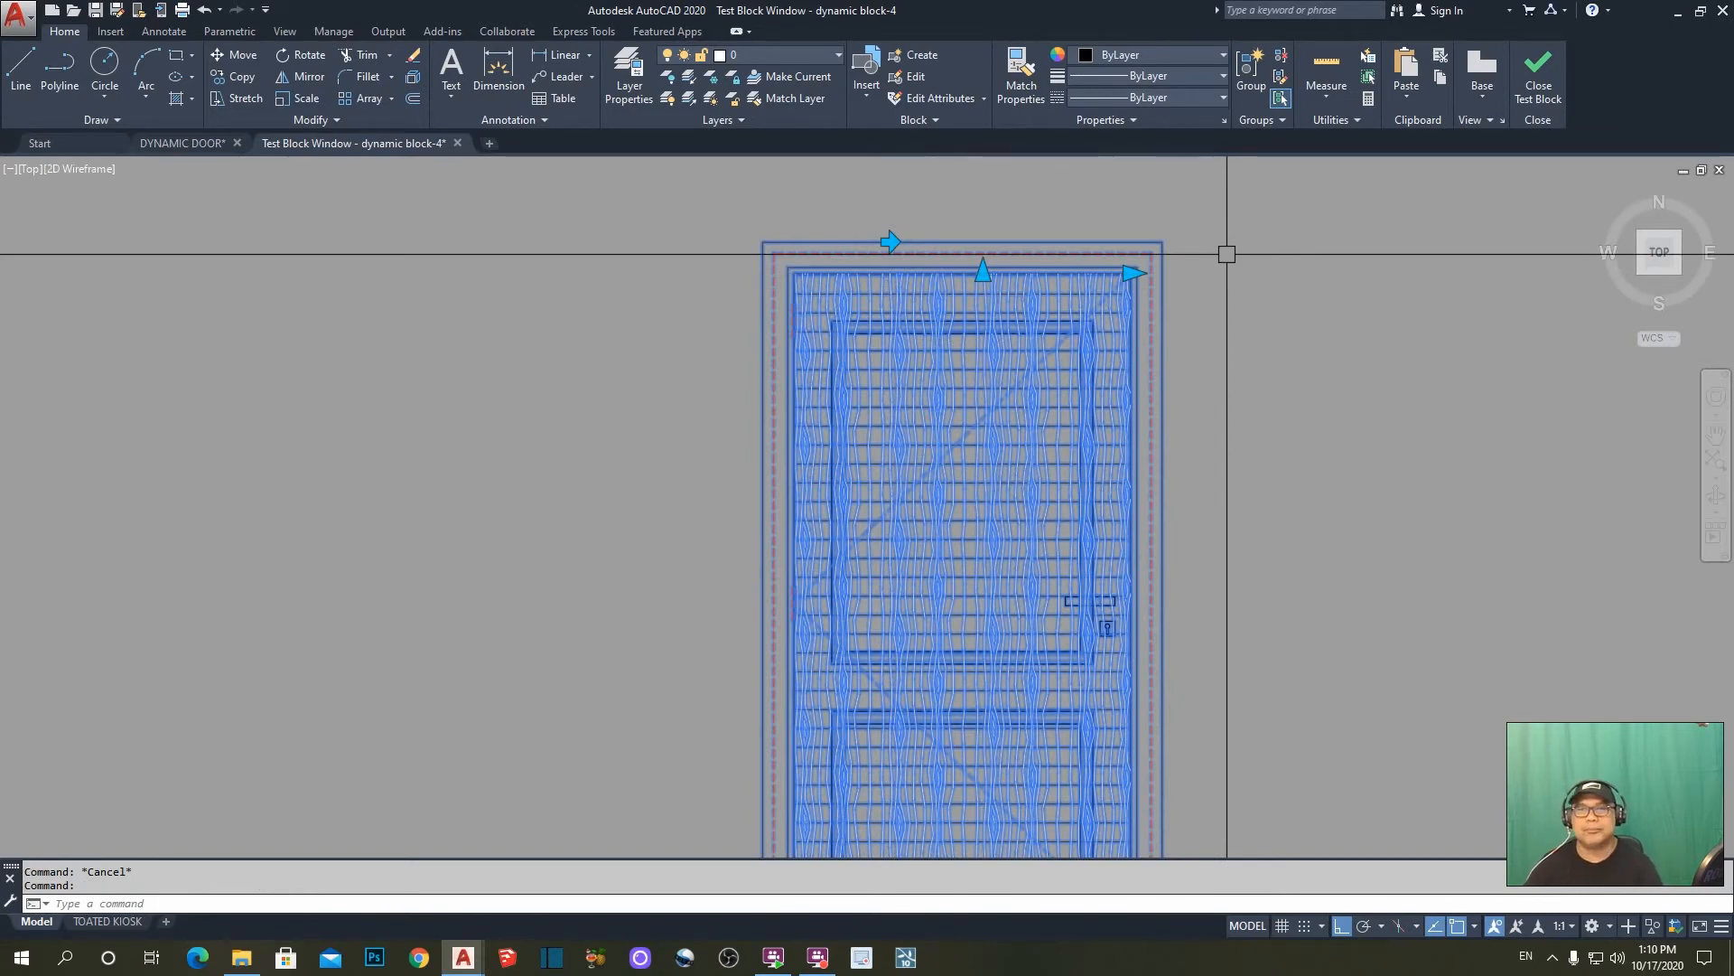
key("Escape")
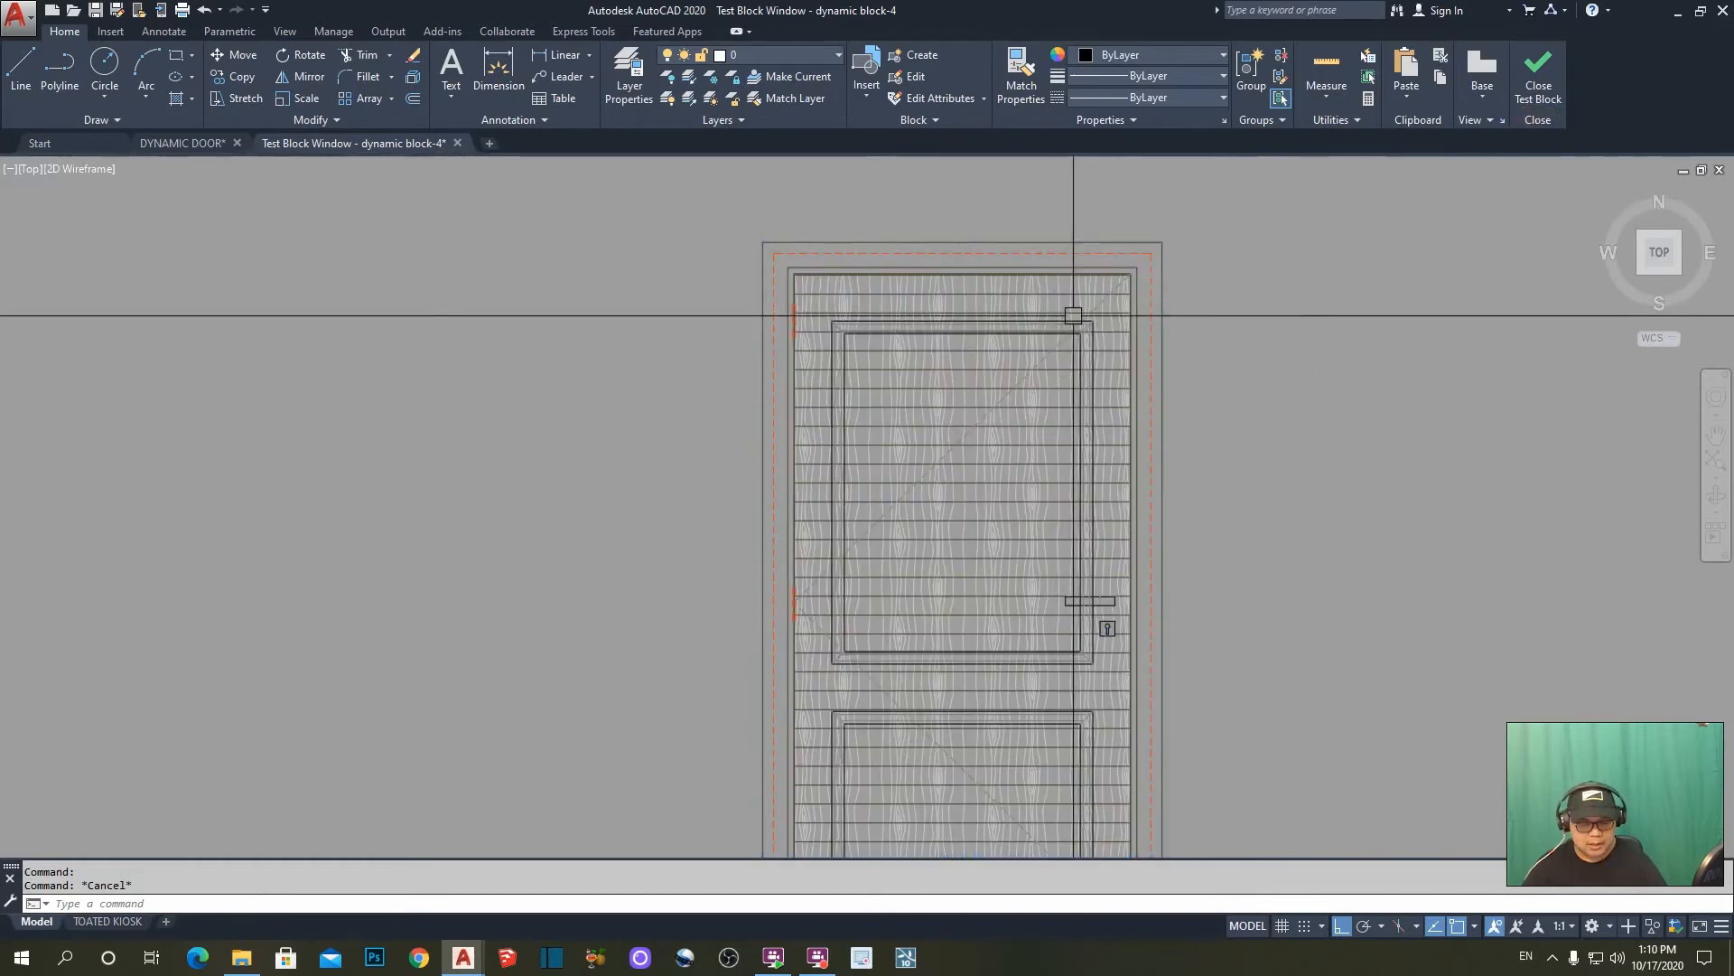
- Undo the test door's width stretch and close the test window
type("u")
key("Return")
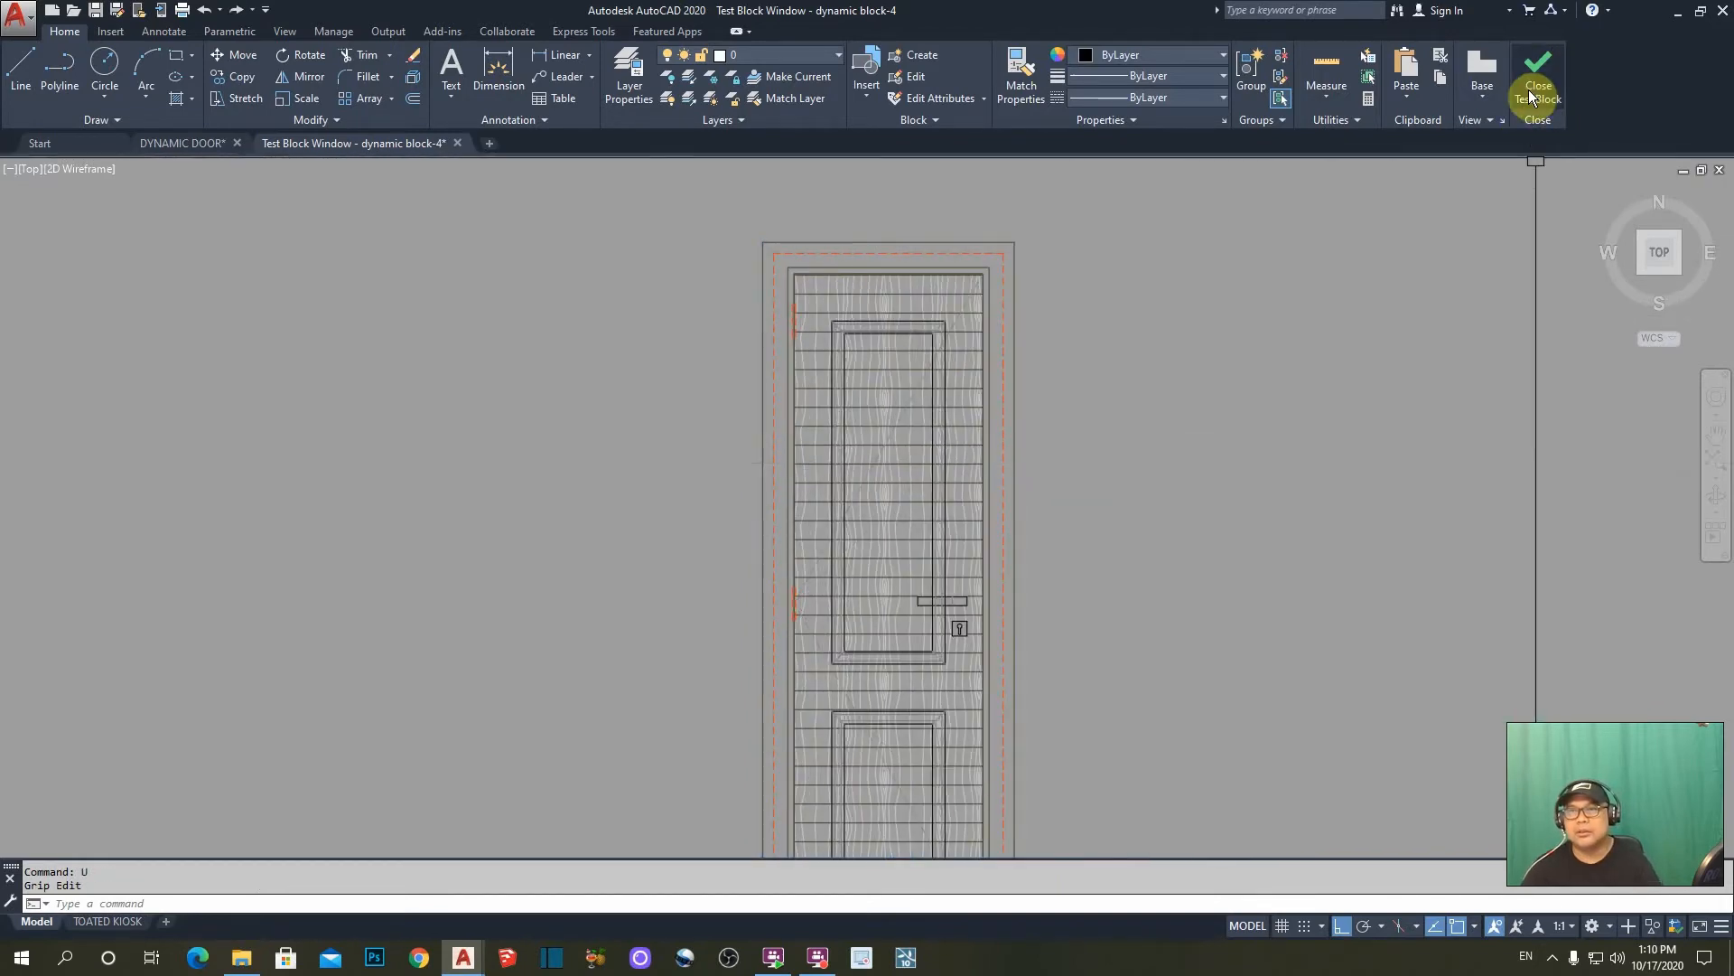
left_click(1546, 72)
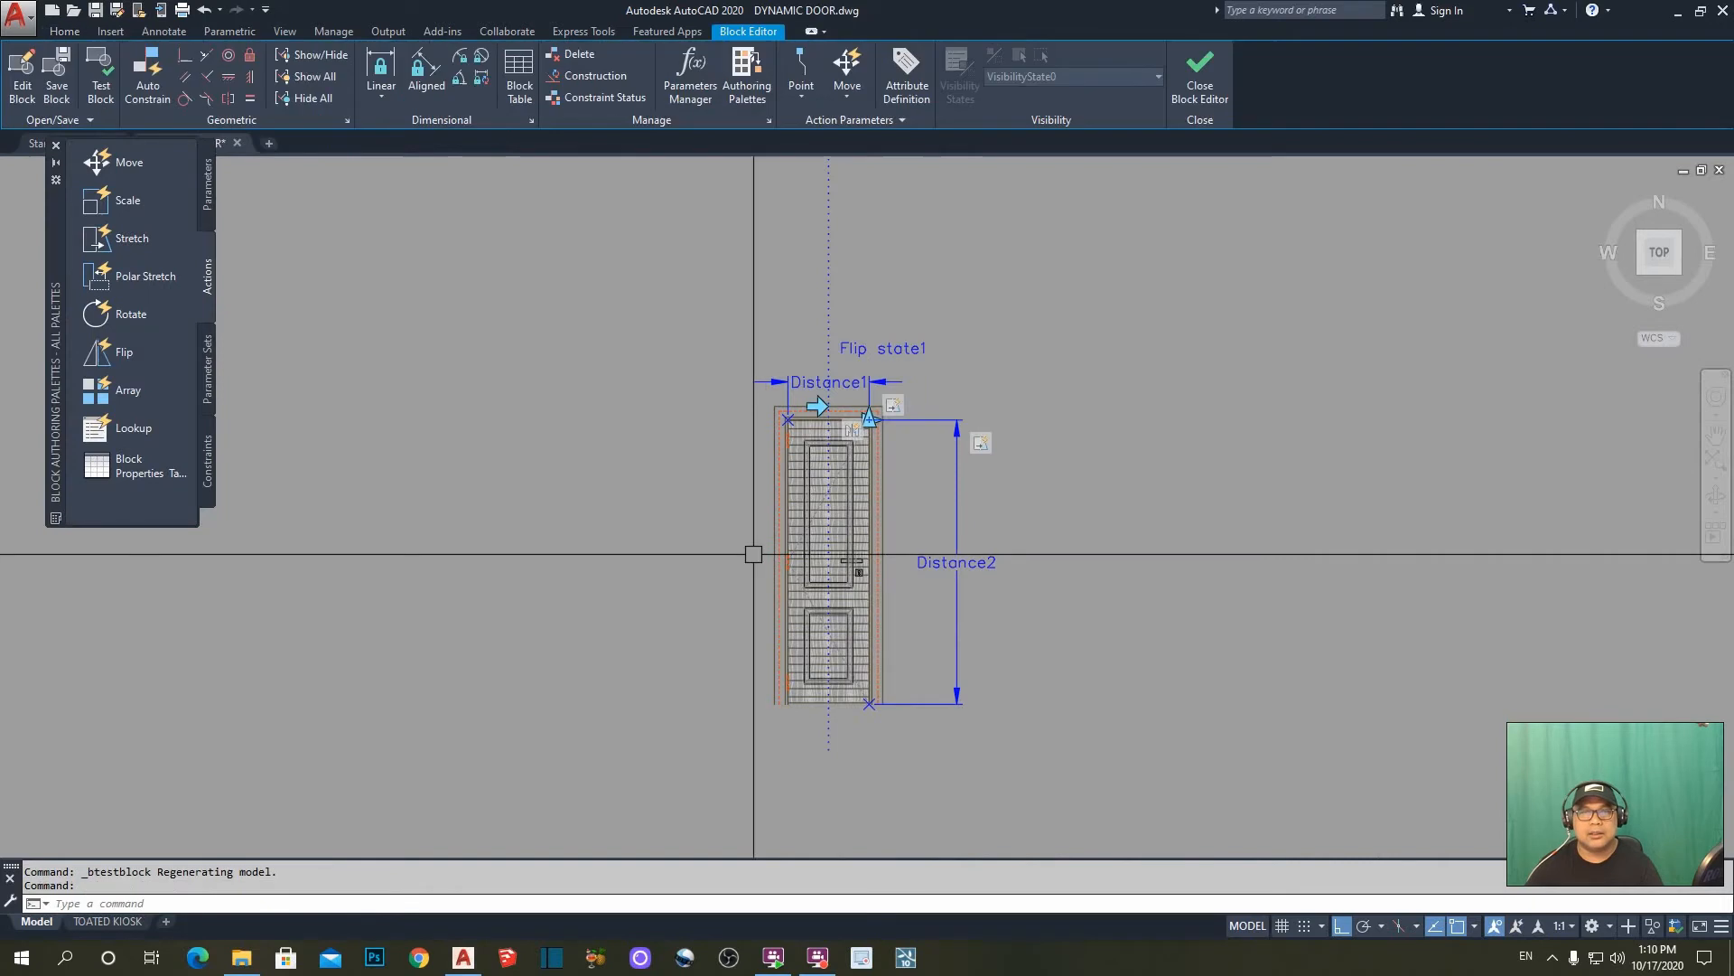
- Start another Stretch action on the linear width parameter above the door
middle_click_drag(926, 498, 1064, 500)
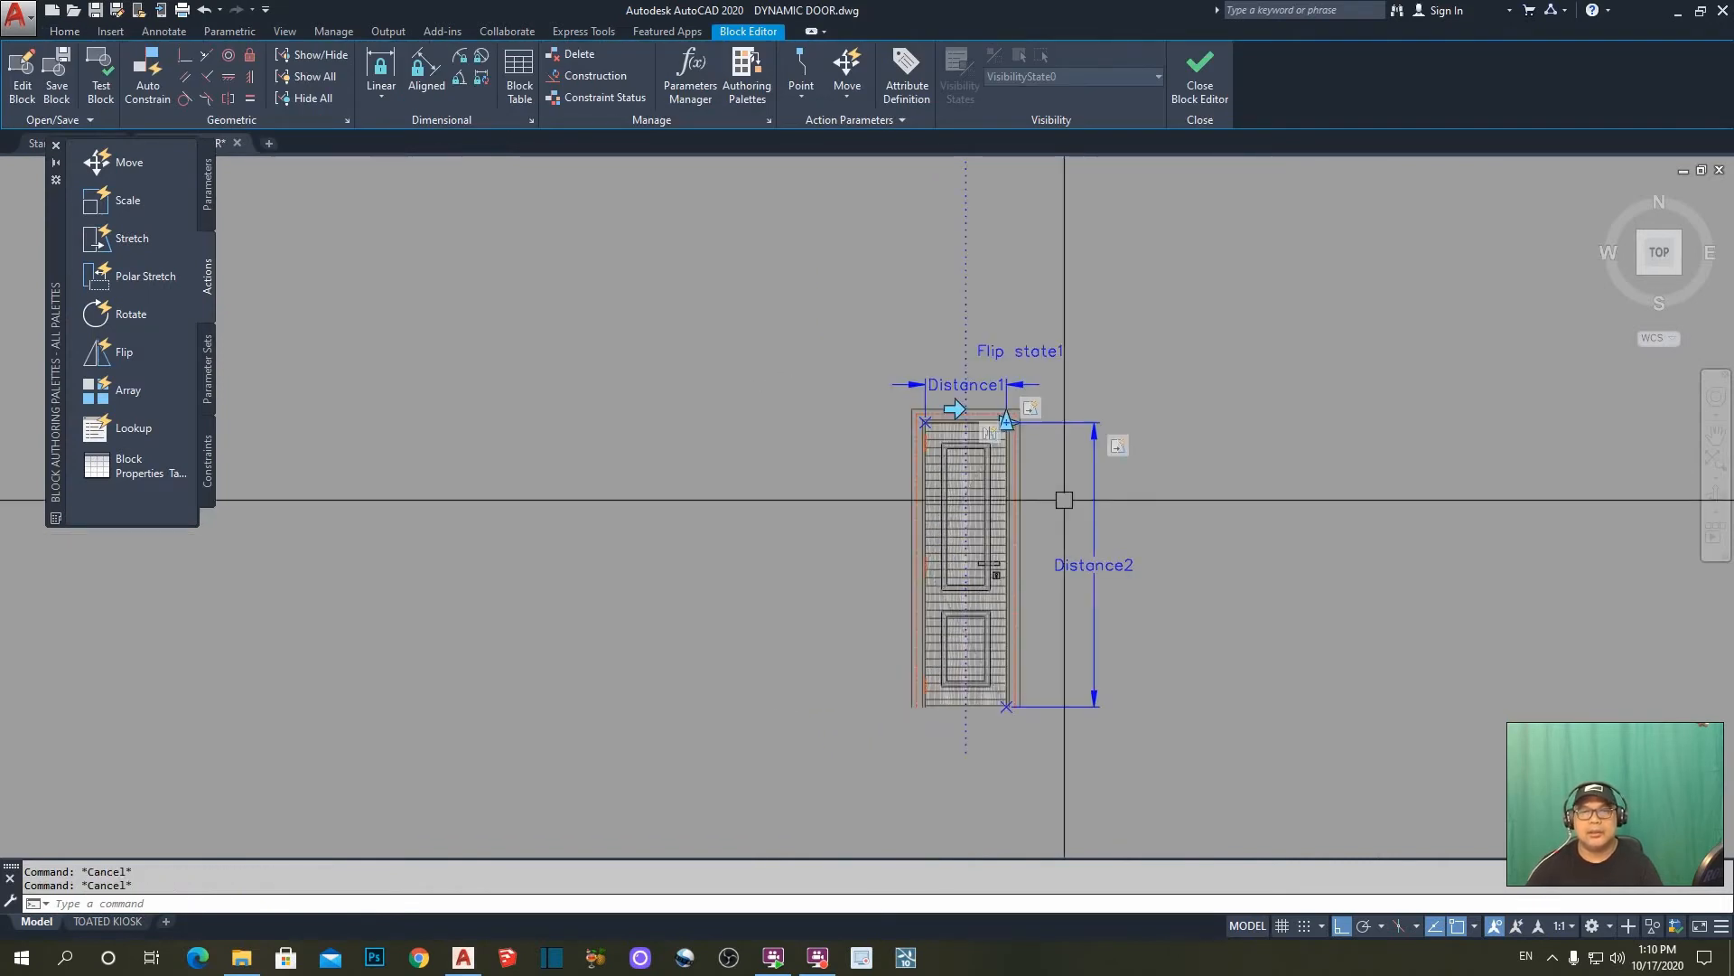
scroll(1019, 426, "up", 6)
middle_click_drag(1005, 407, 947, 394)
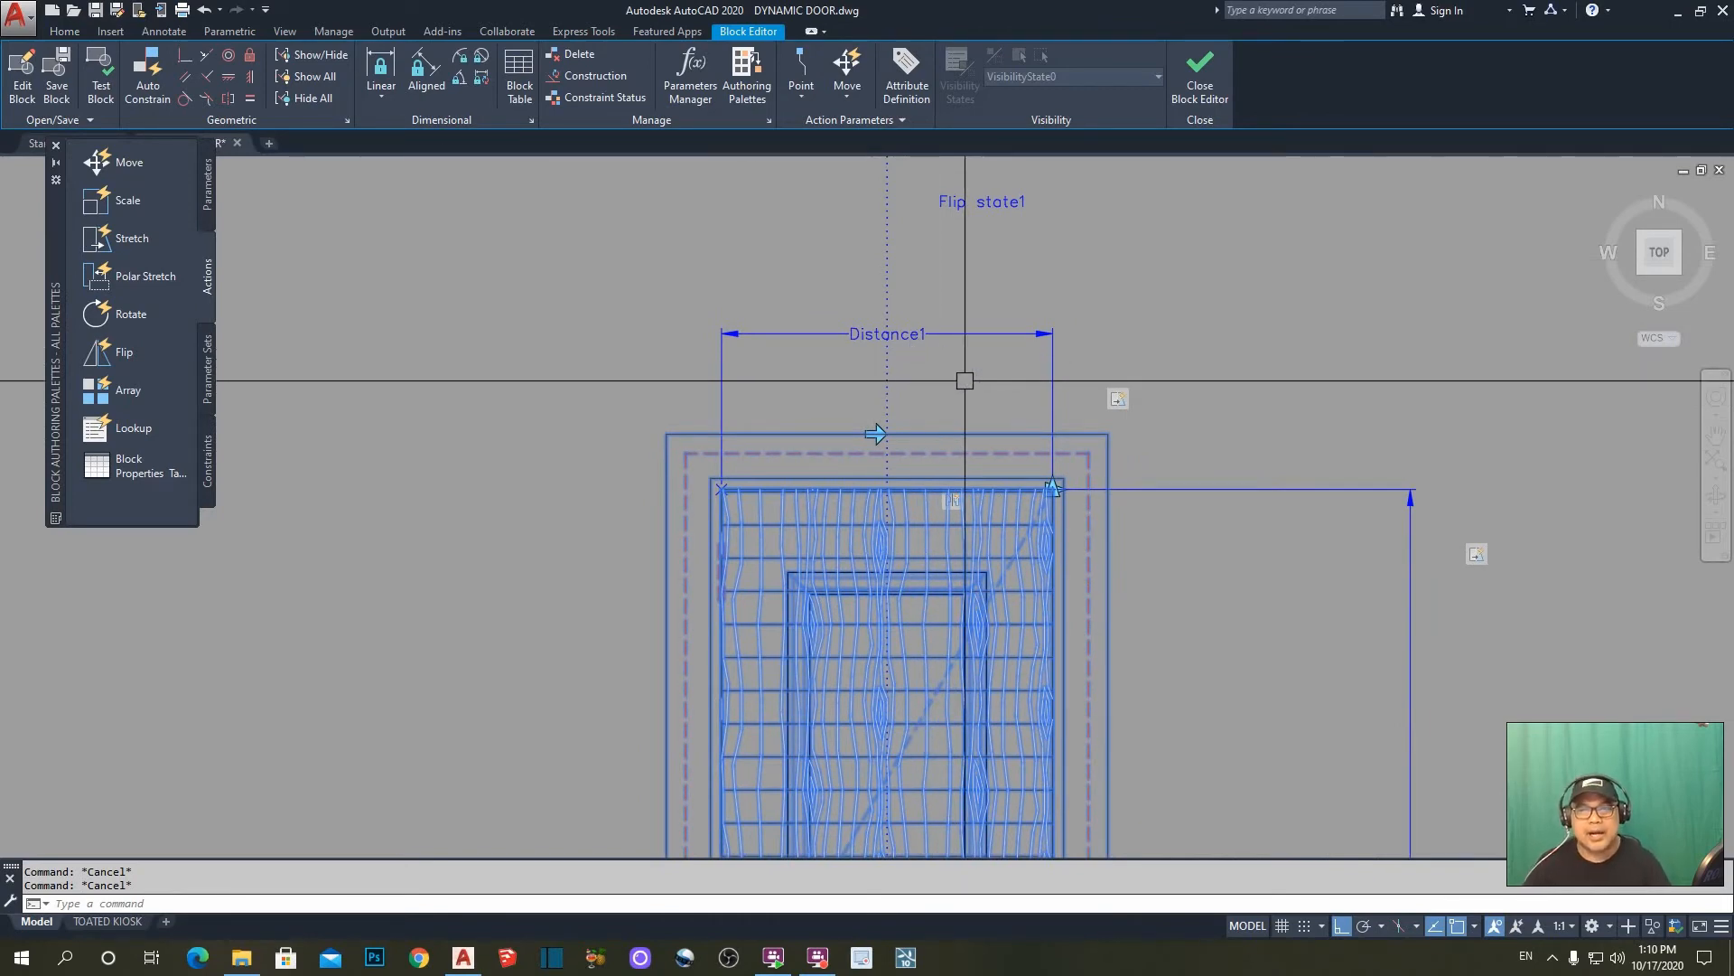
left_click(129, 240)
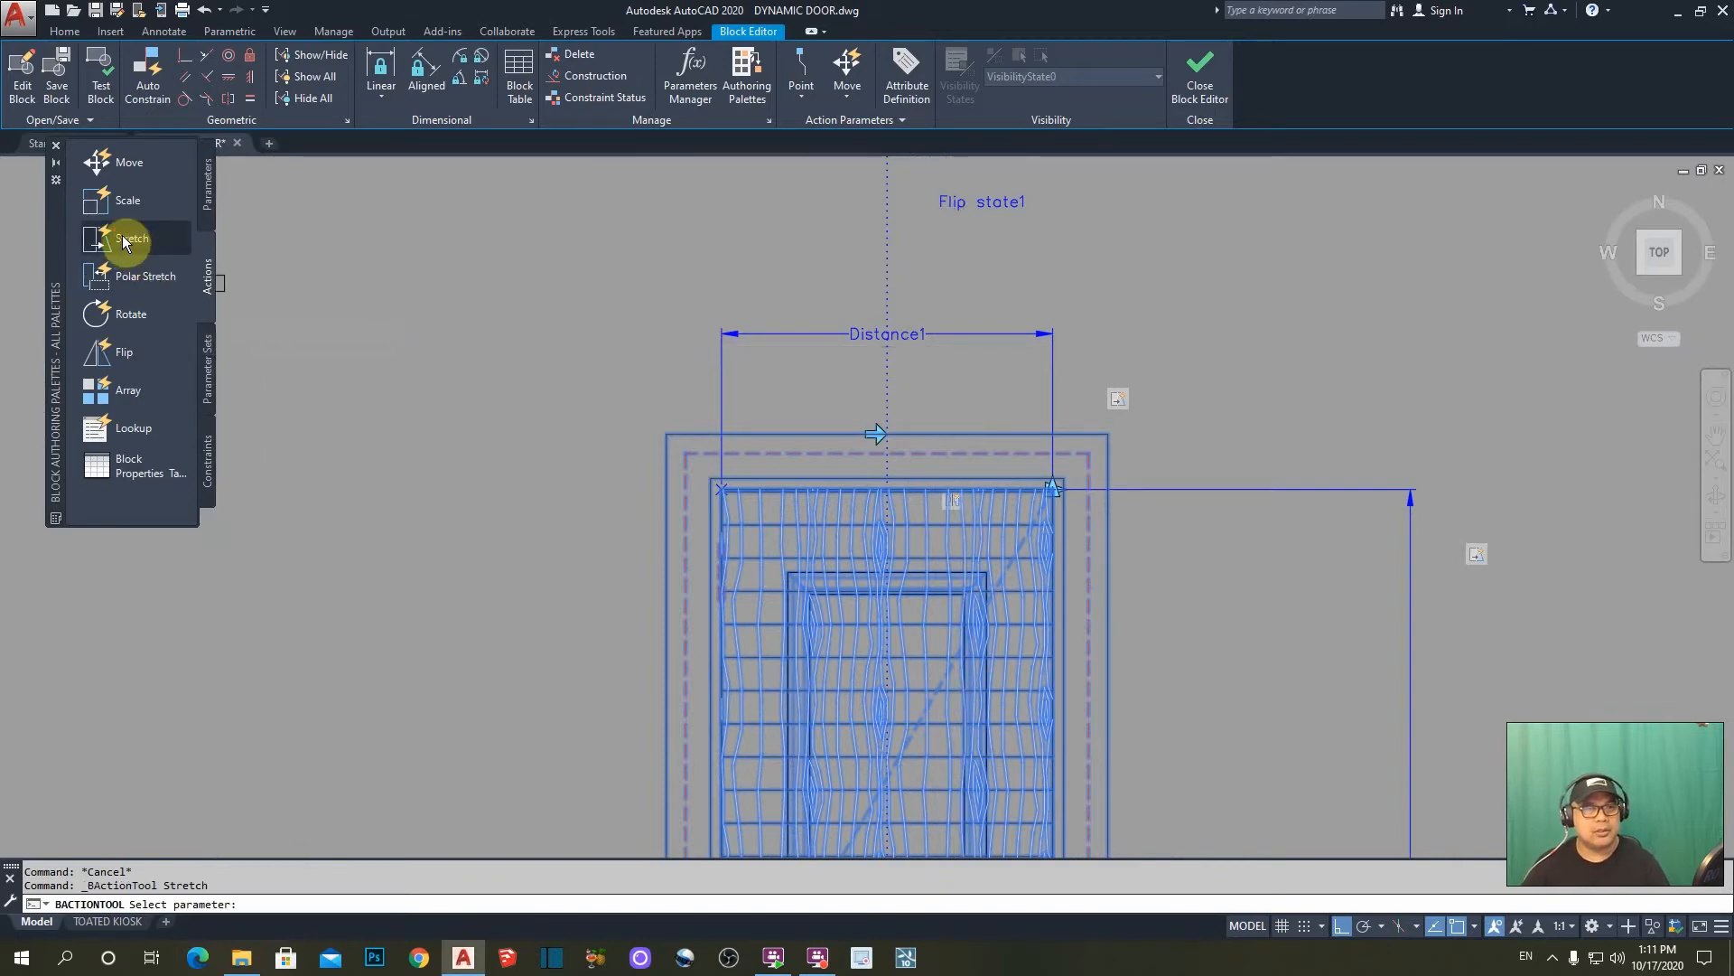
left_click(911, 333)
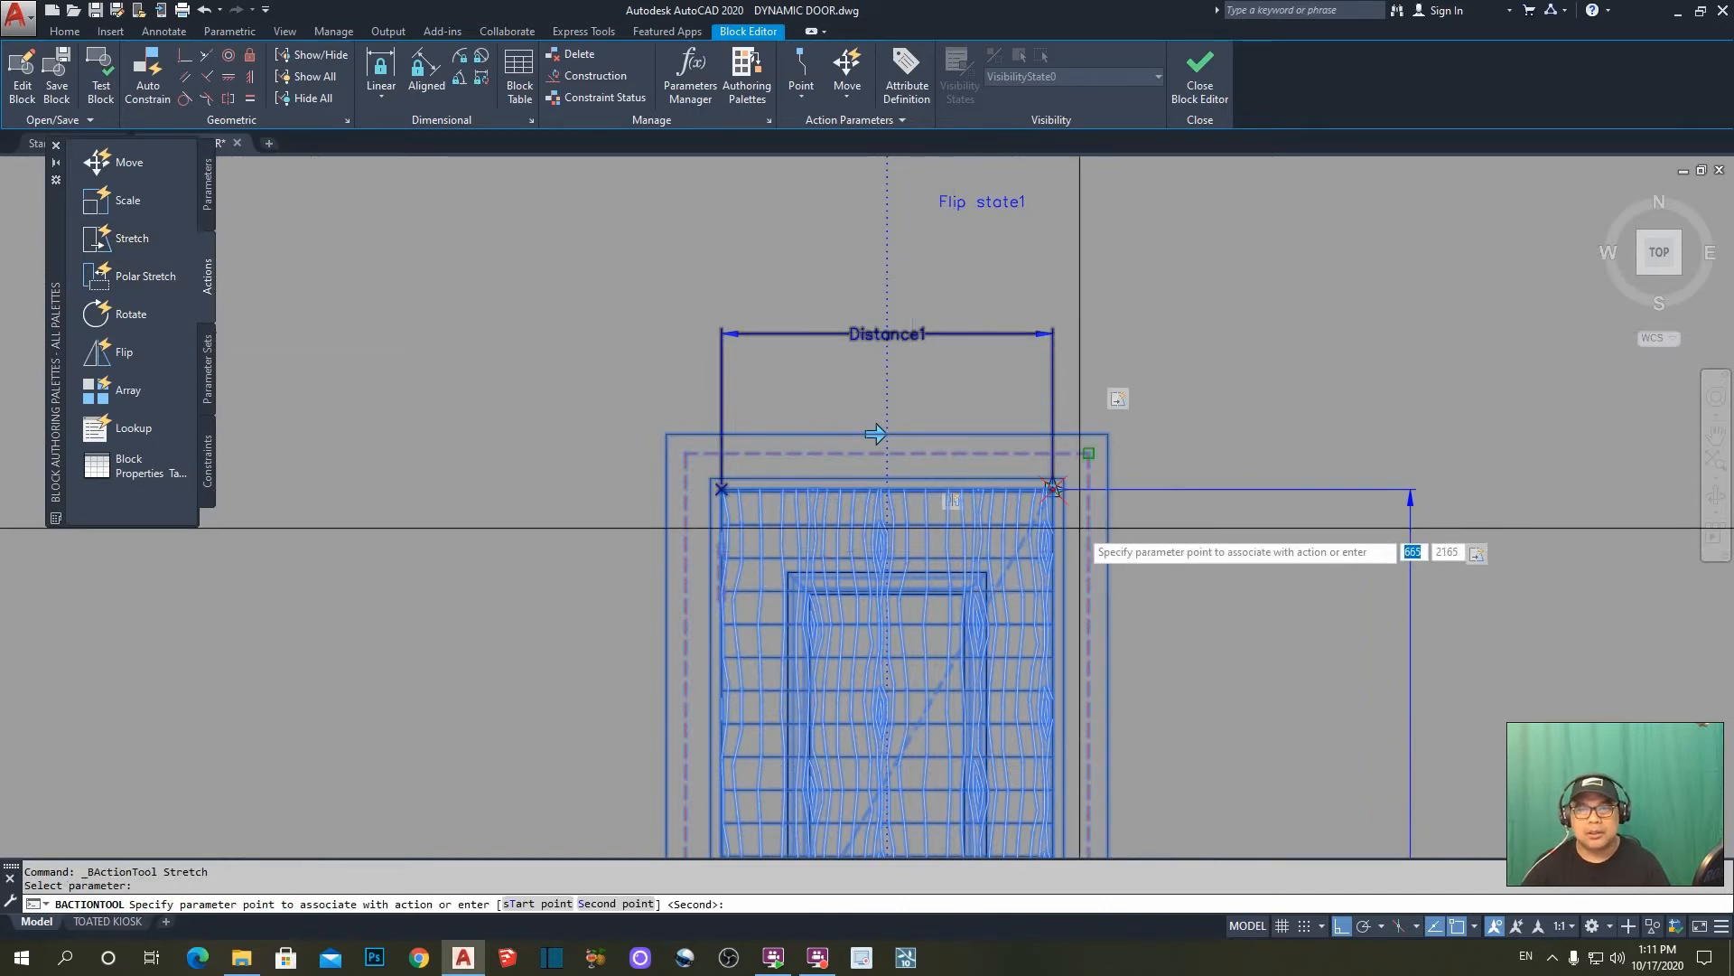
- Tie the Stretch action to Distance1's right end point and frame a narrow, full-height strip around the door's vertical flip line
scroll(1043, 479, "up", 4)
left_click(1039, 471)
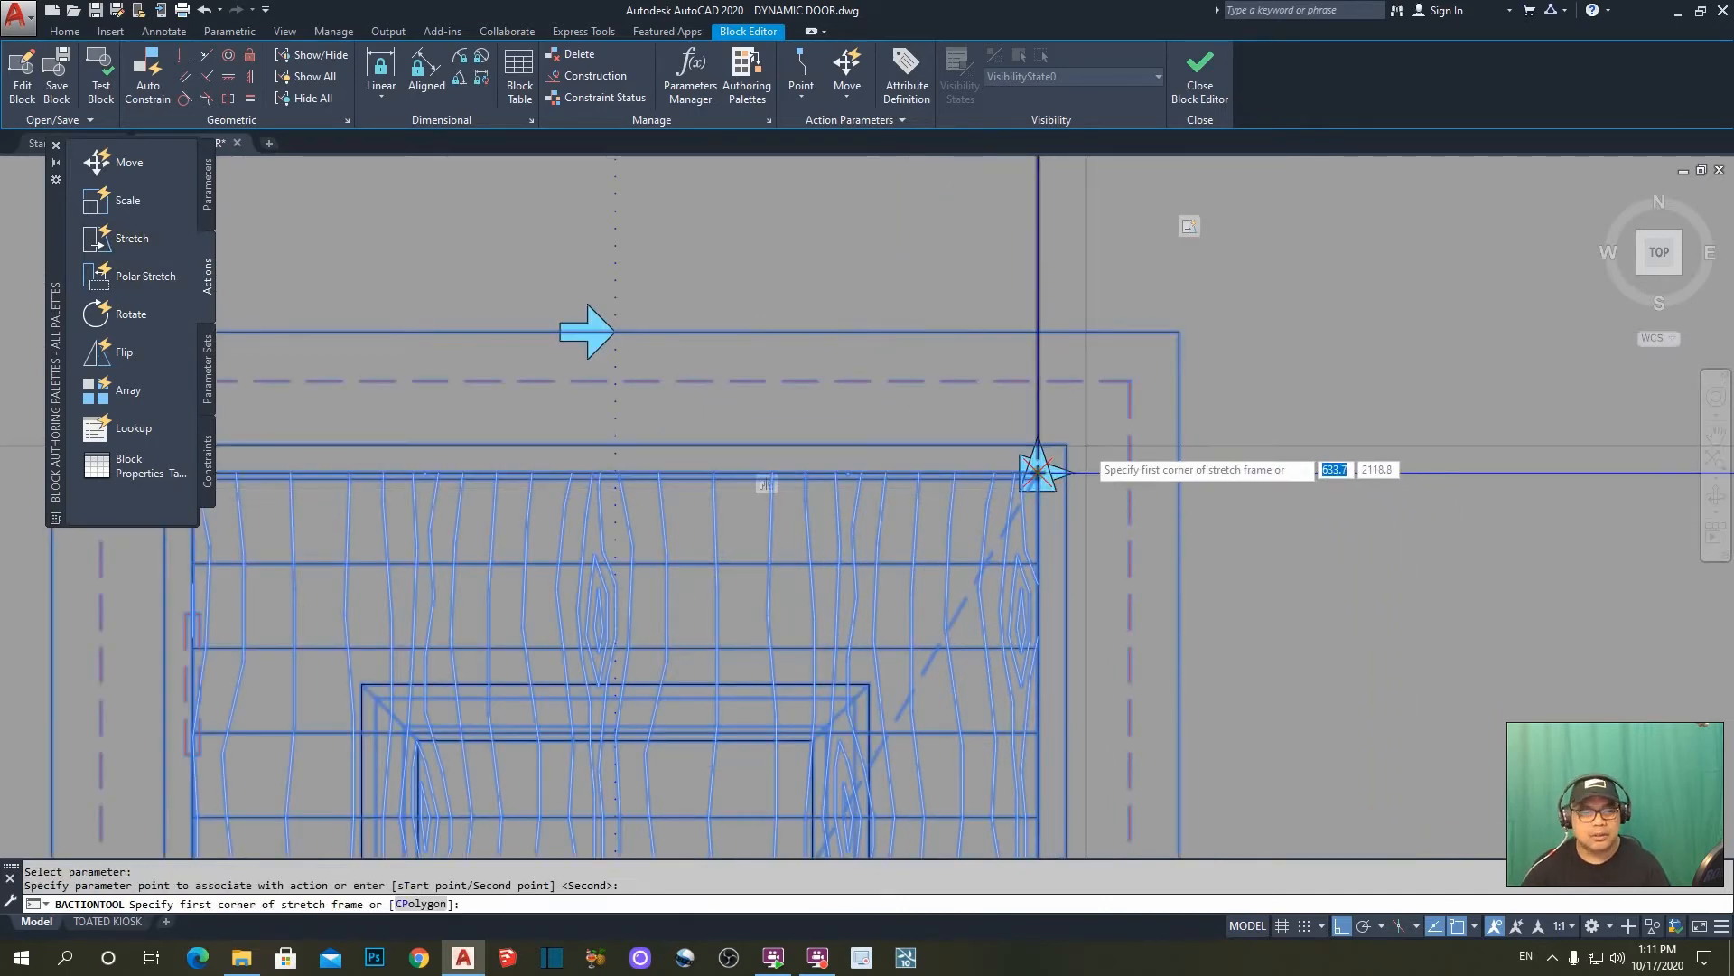
scroll(1070, 474, "down", 5)
middle_click_drag(1030, 524, 1036, 422)
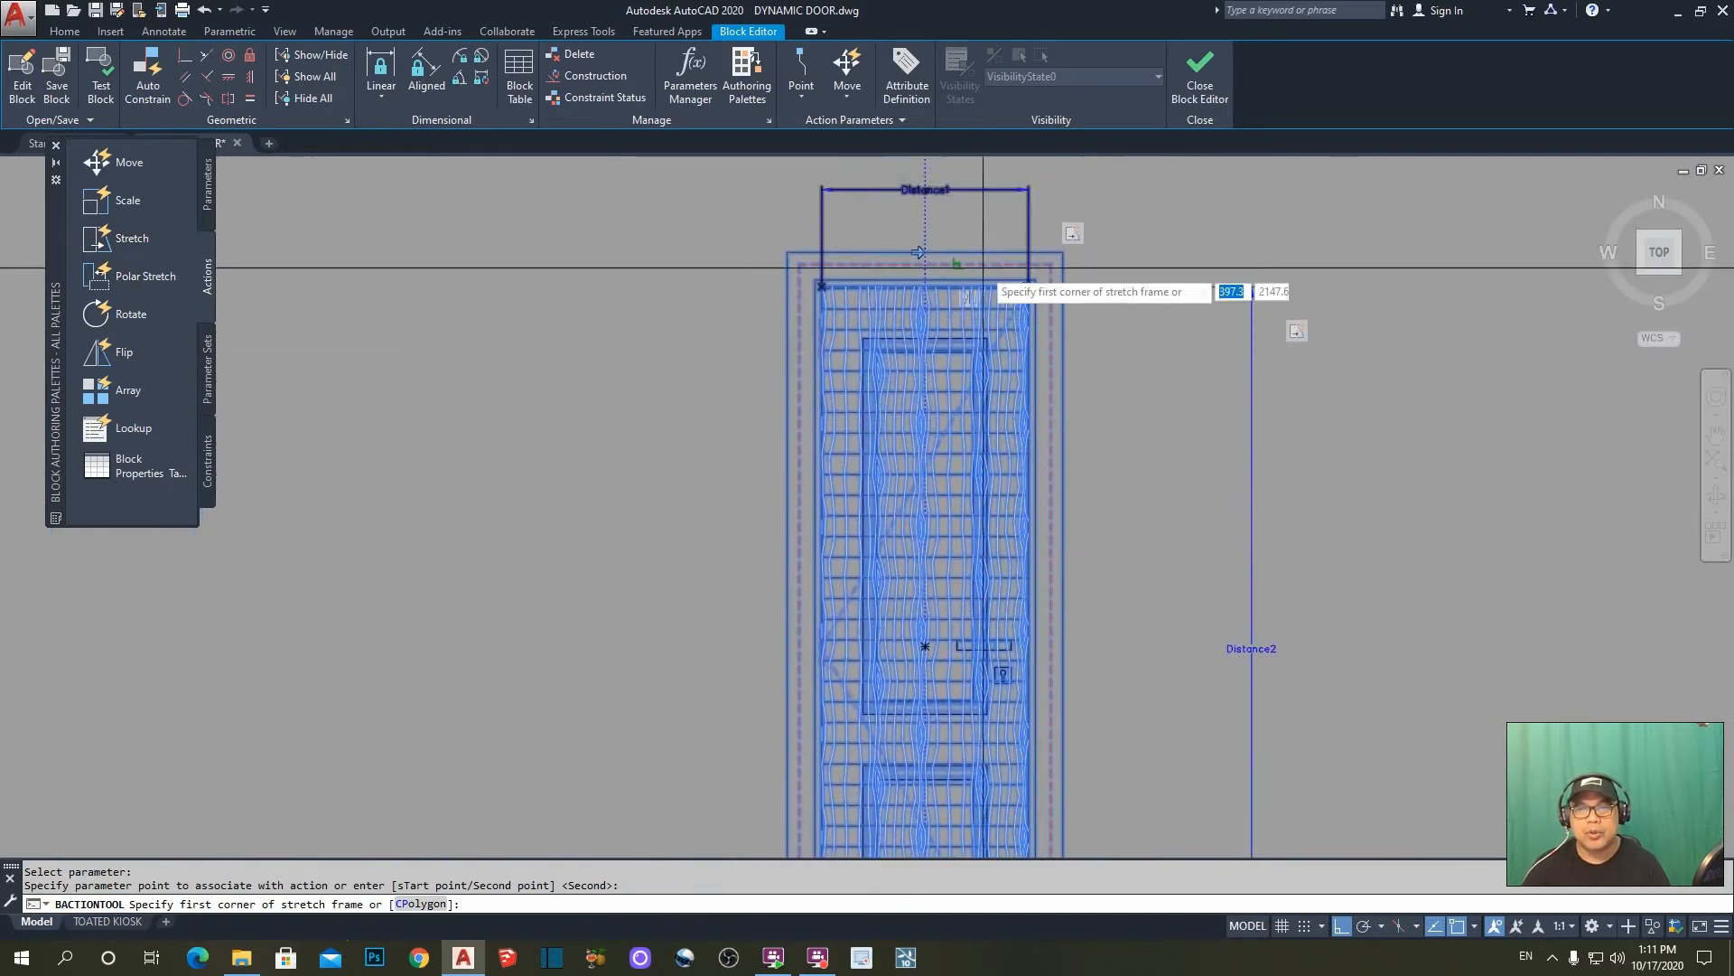
scroll(890, 215, "down", 2)
left_click(900, 212)
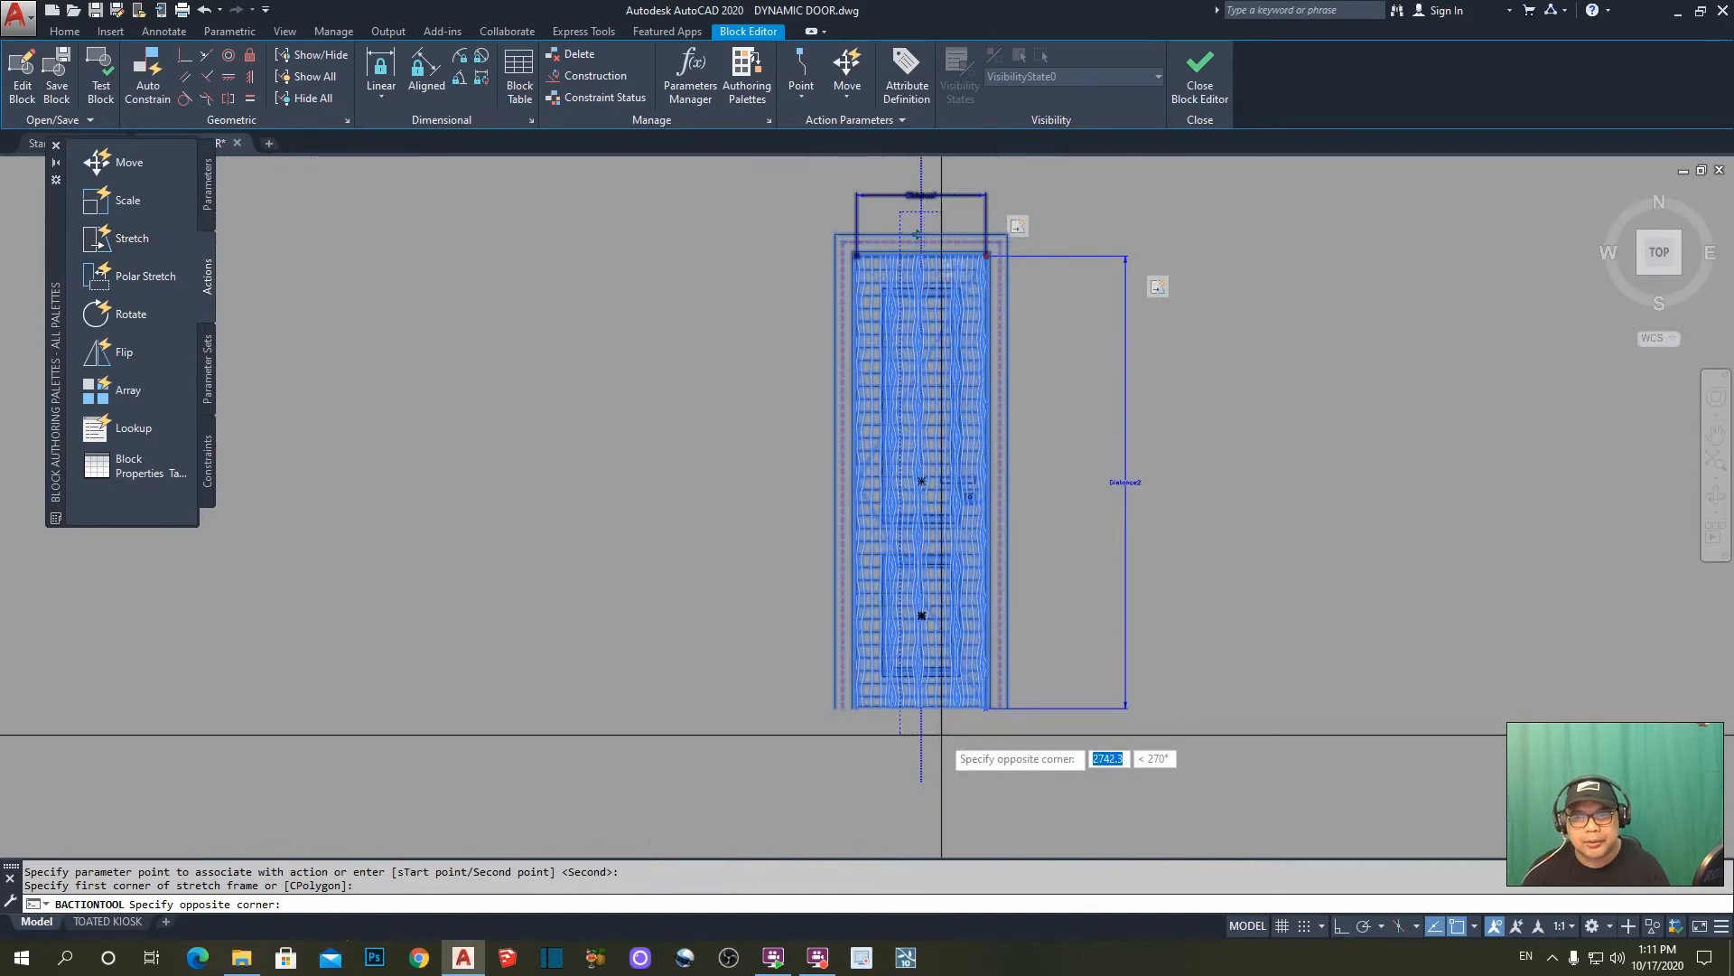
left_click(941, 734)
- Choose the flip parameter and its arrow grip above the door as the objects to stretch, and finish the Stretch action
scroll(917, 708, "up", 4)
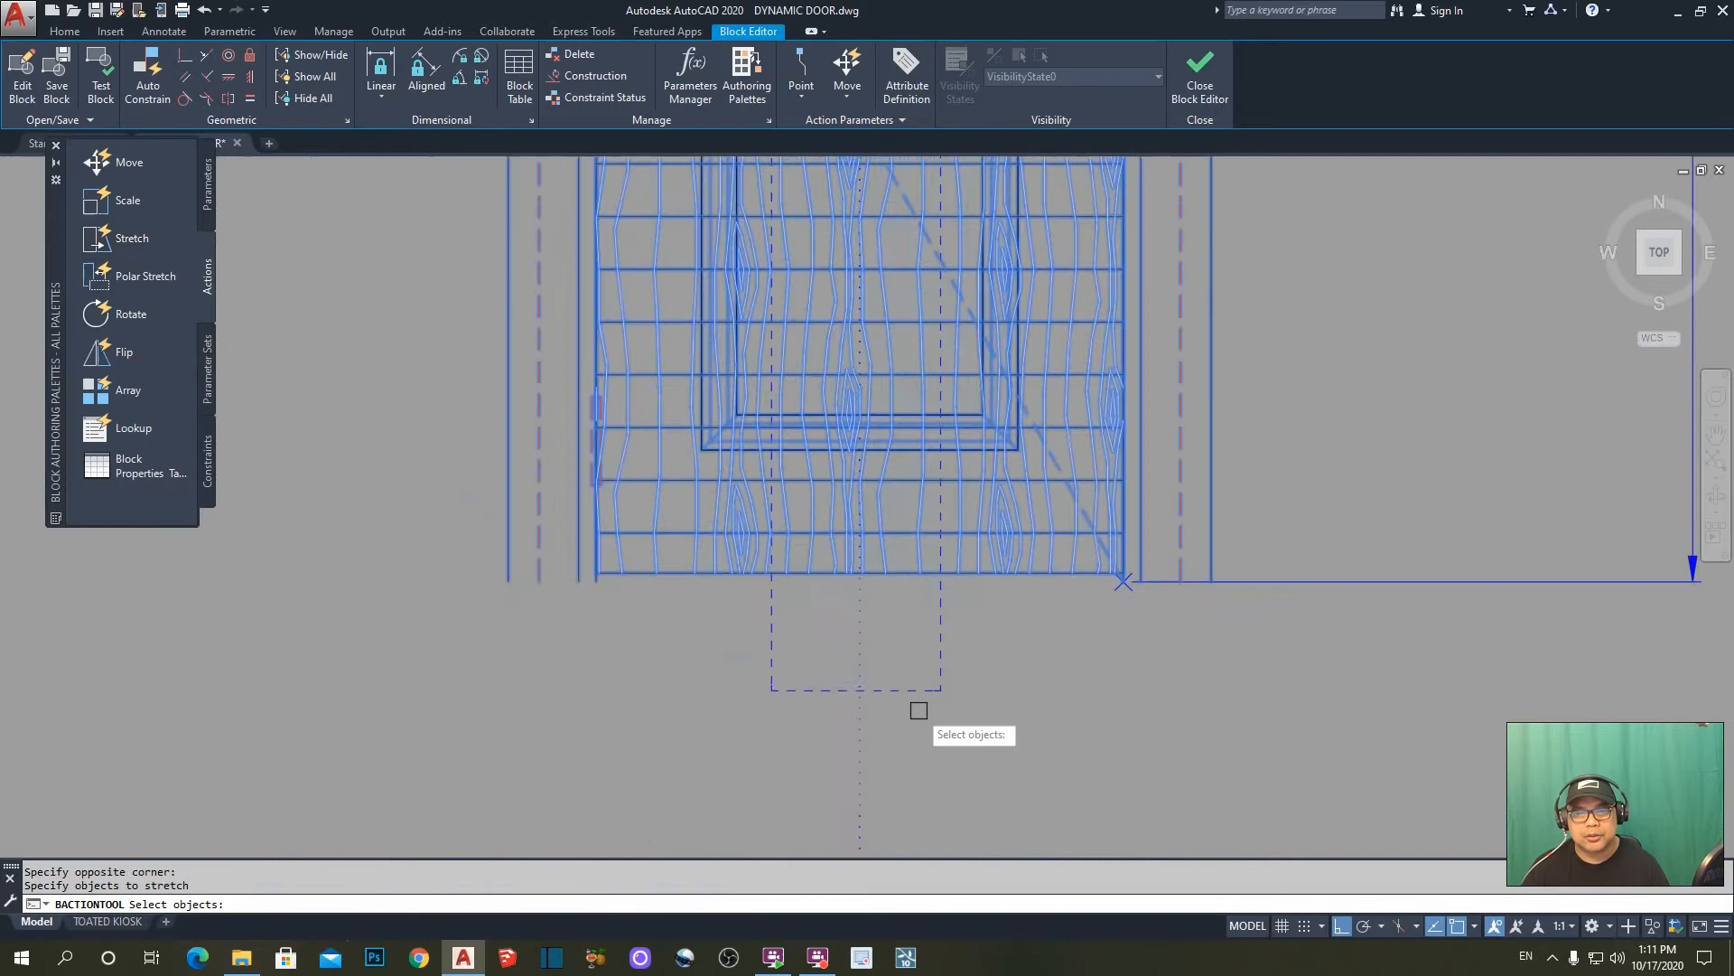
scroll(807, 730, "down", 2)
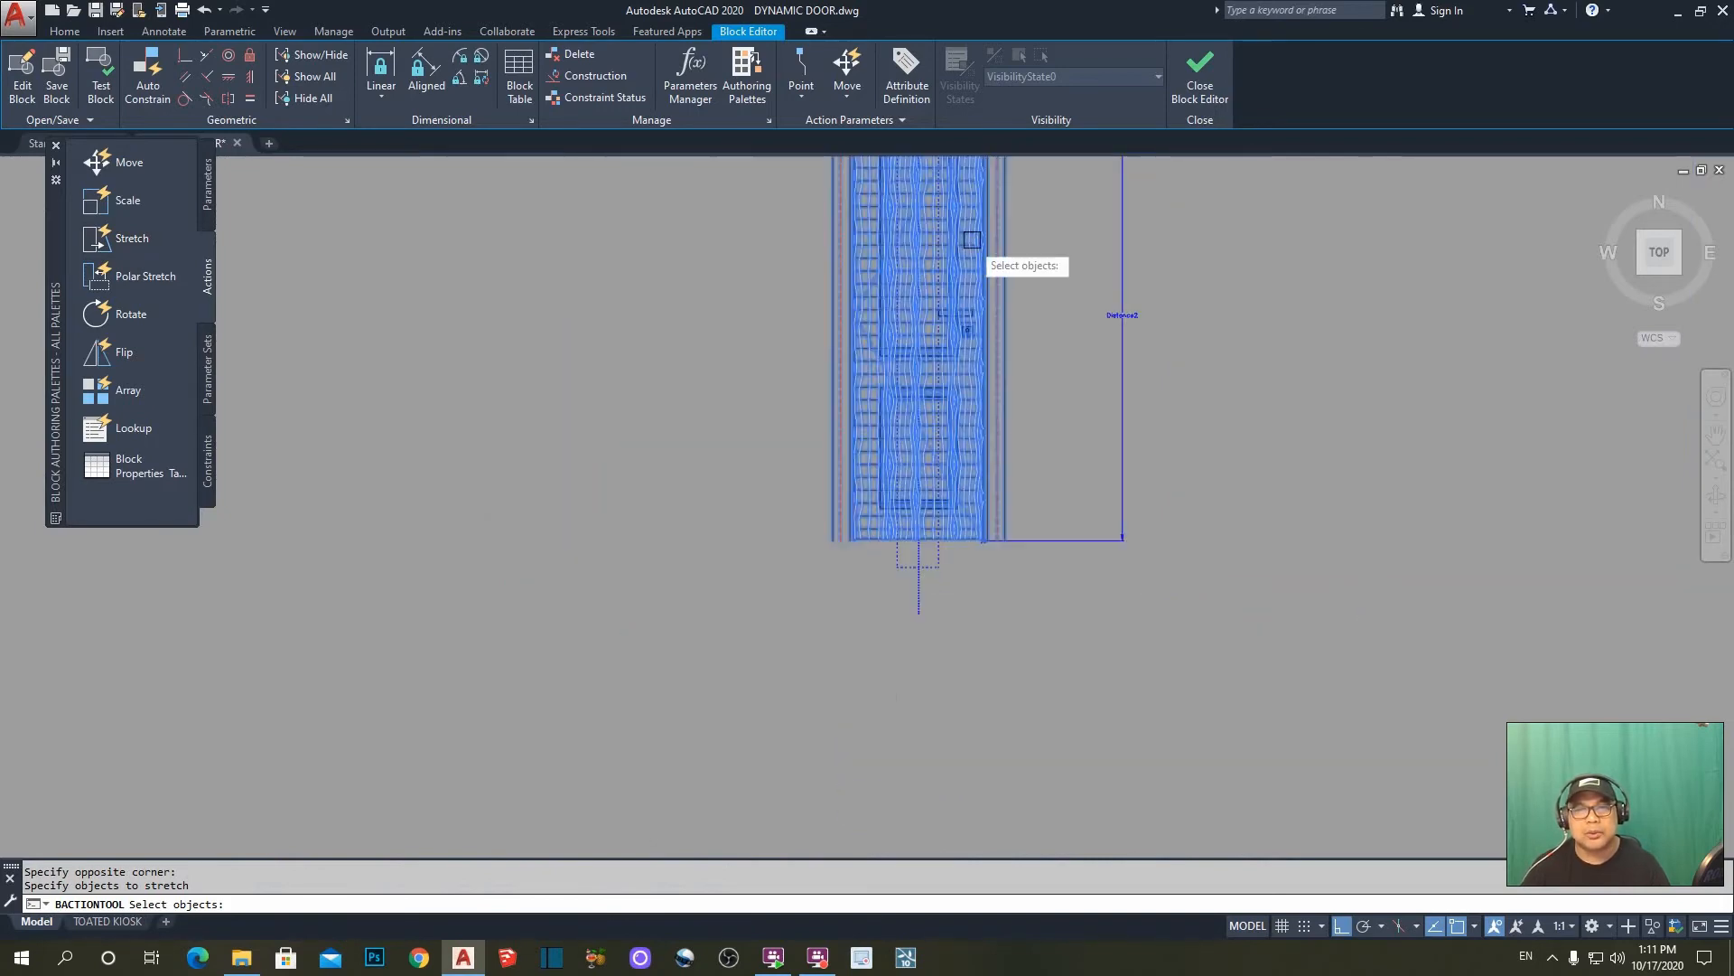
scroll(958, 379, "down", 3)
scroll(930, 515, "up", 3)
scroll(857, 406, "up", 2)
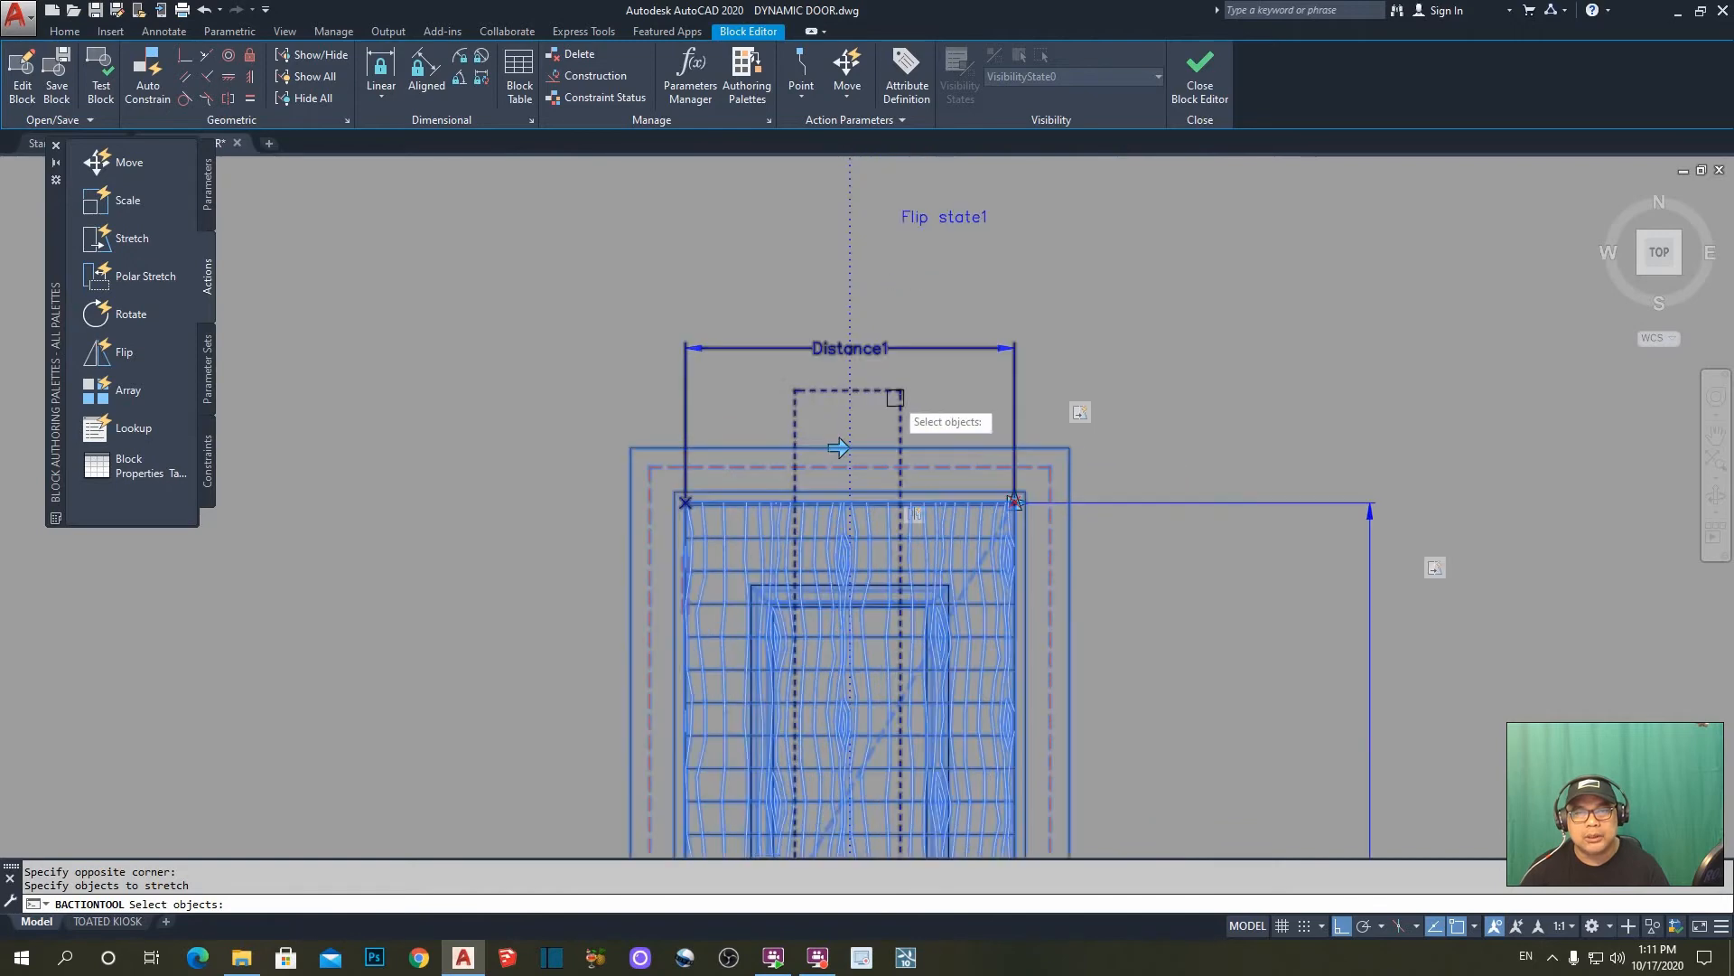
scroll(894, 234, "down", 2)
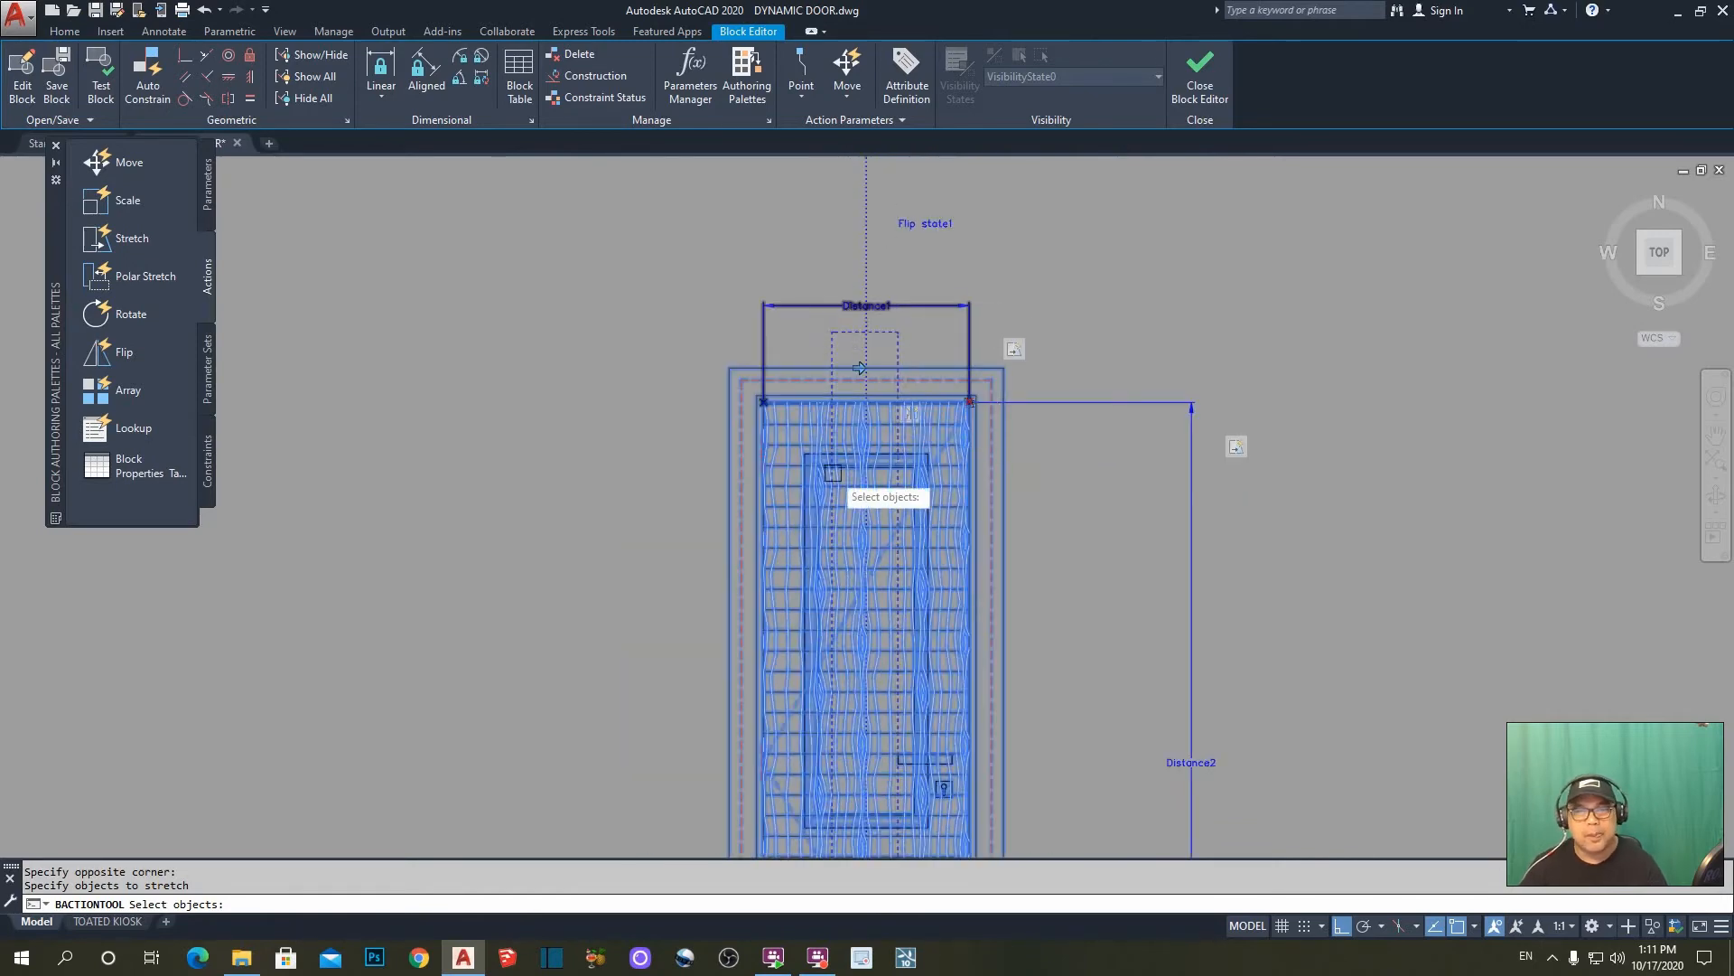
scroll(858, 387, "up", 4)
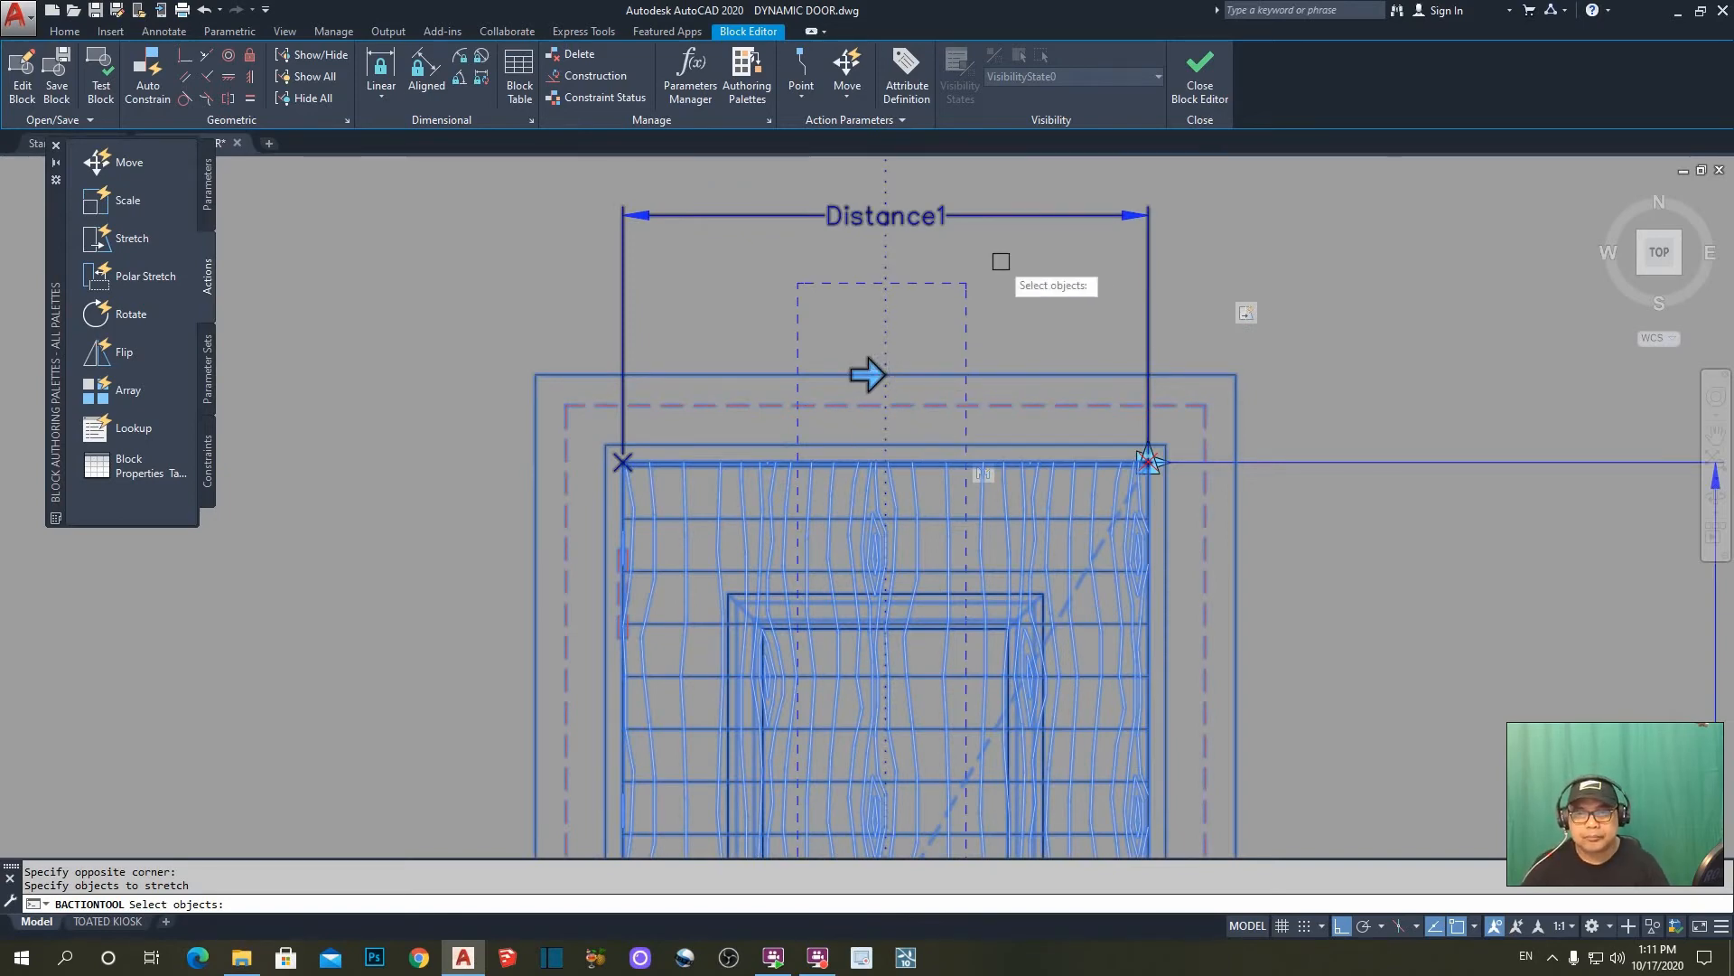
scroll(1000, 261, "down", 2)
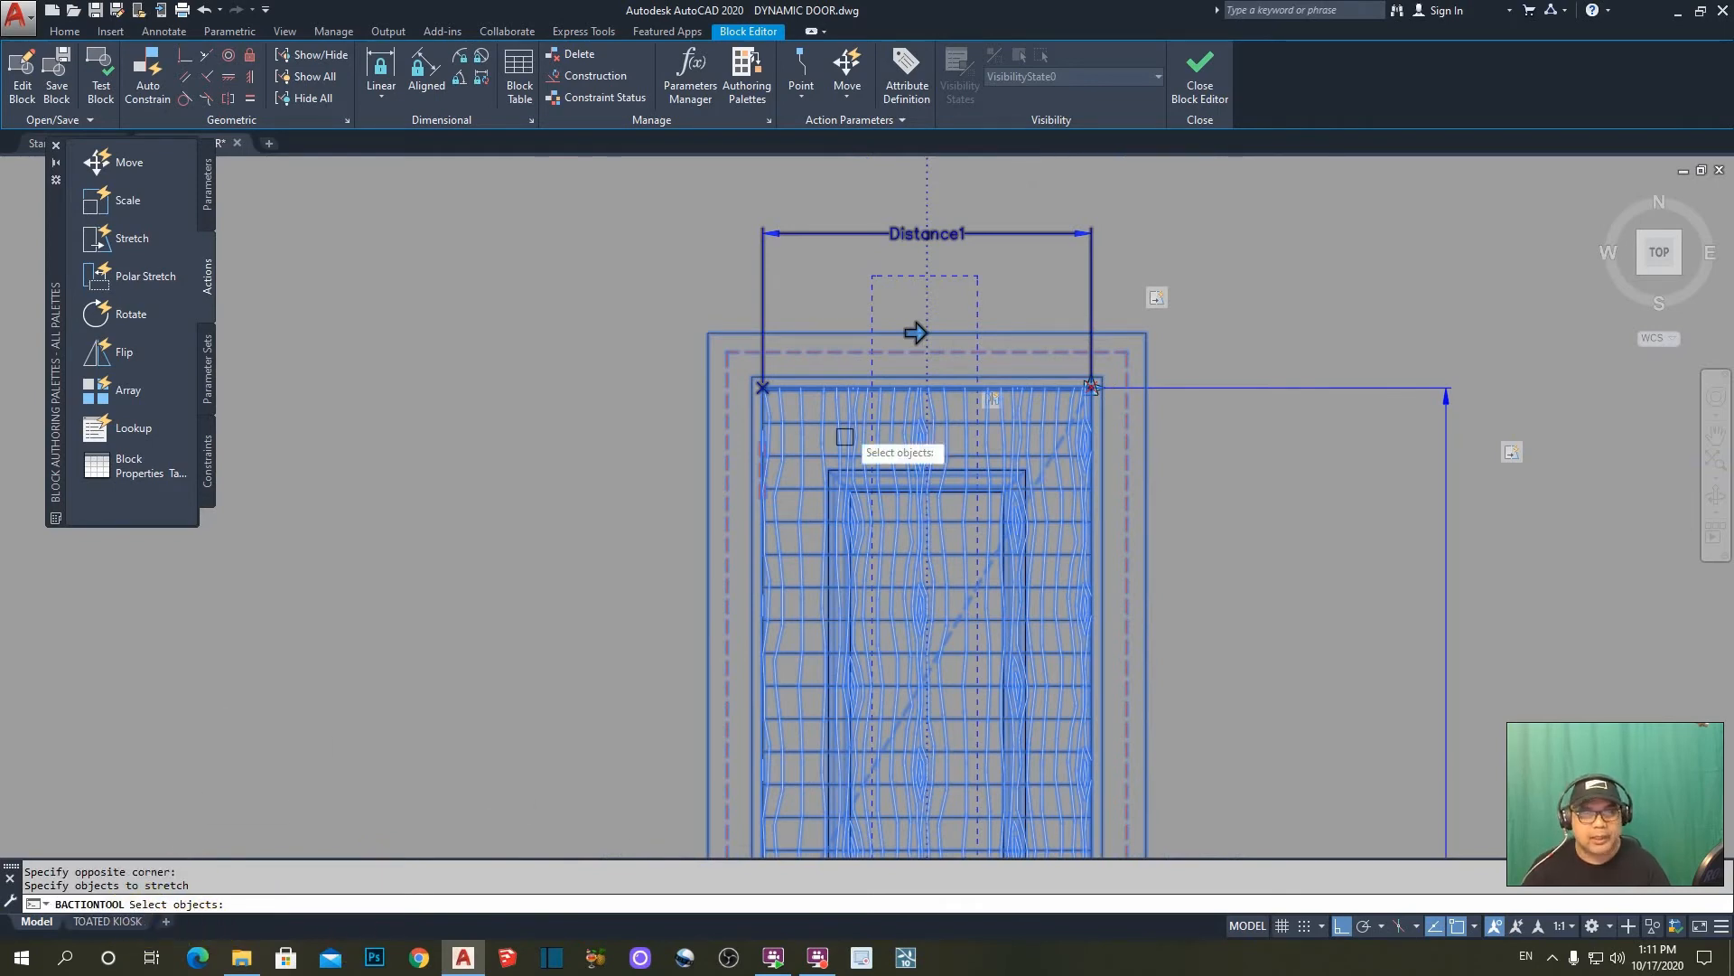
scroll(940, 362, "up", 3)
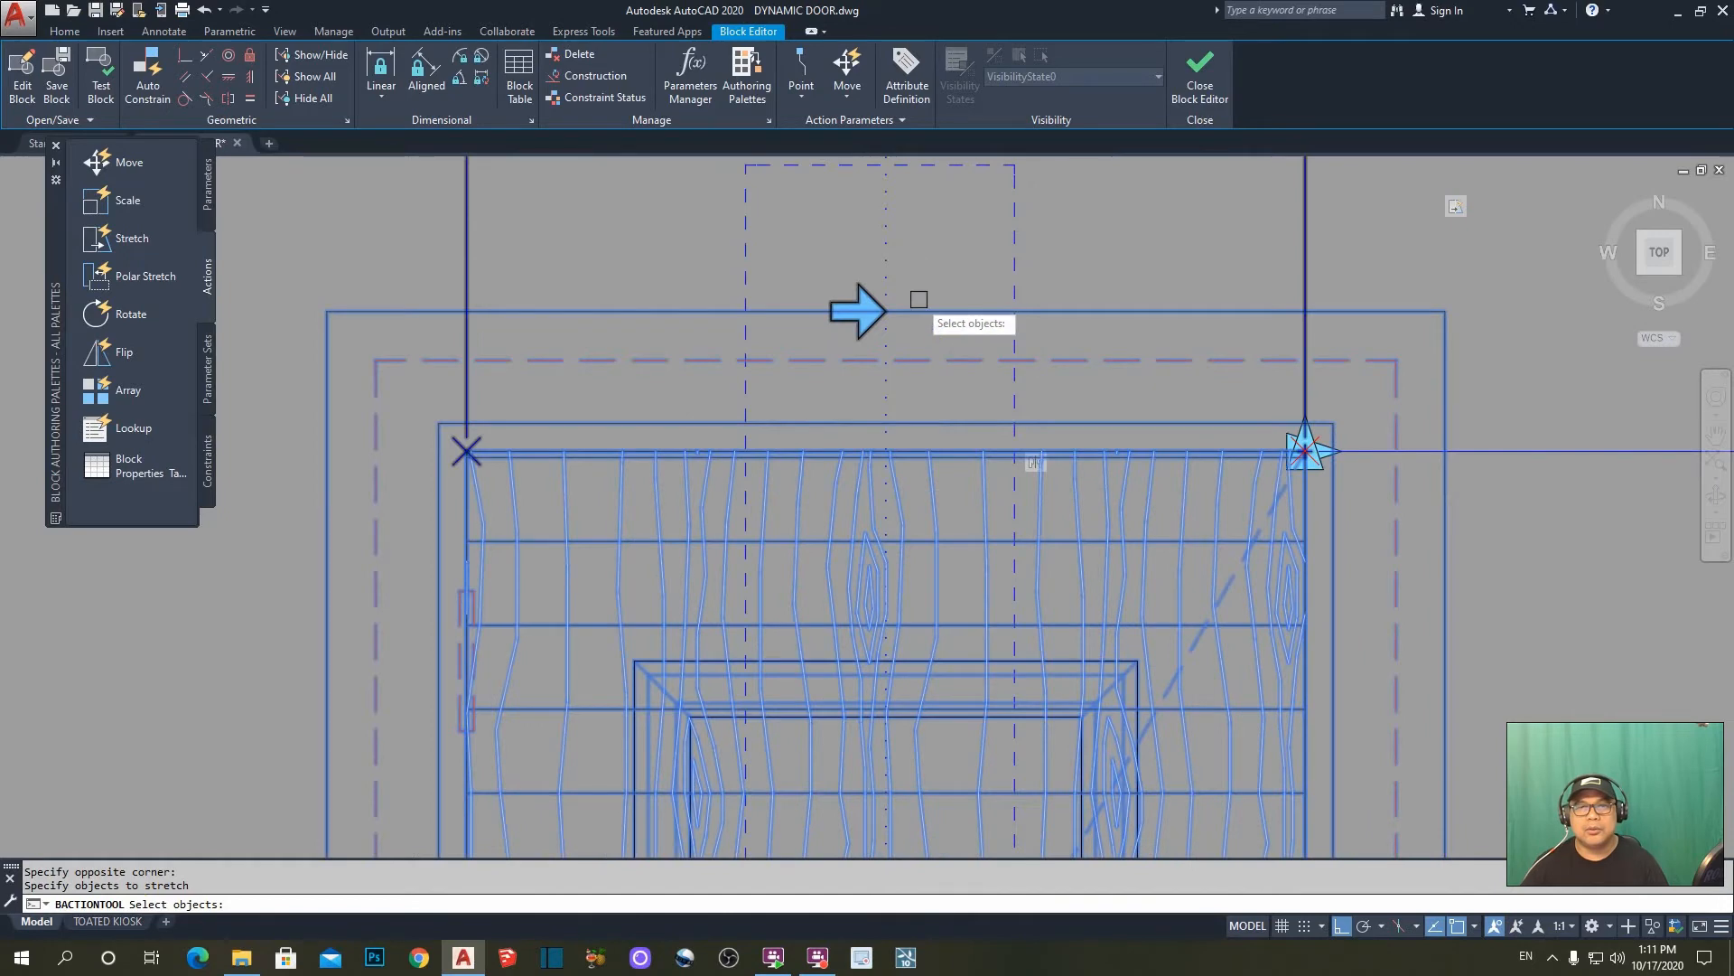
left_click(860, 307)
scroll(867, 361, "down", 5)
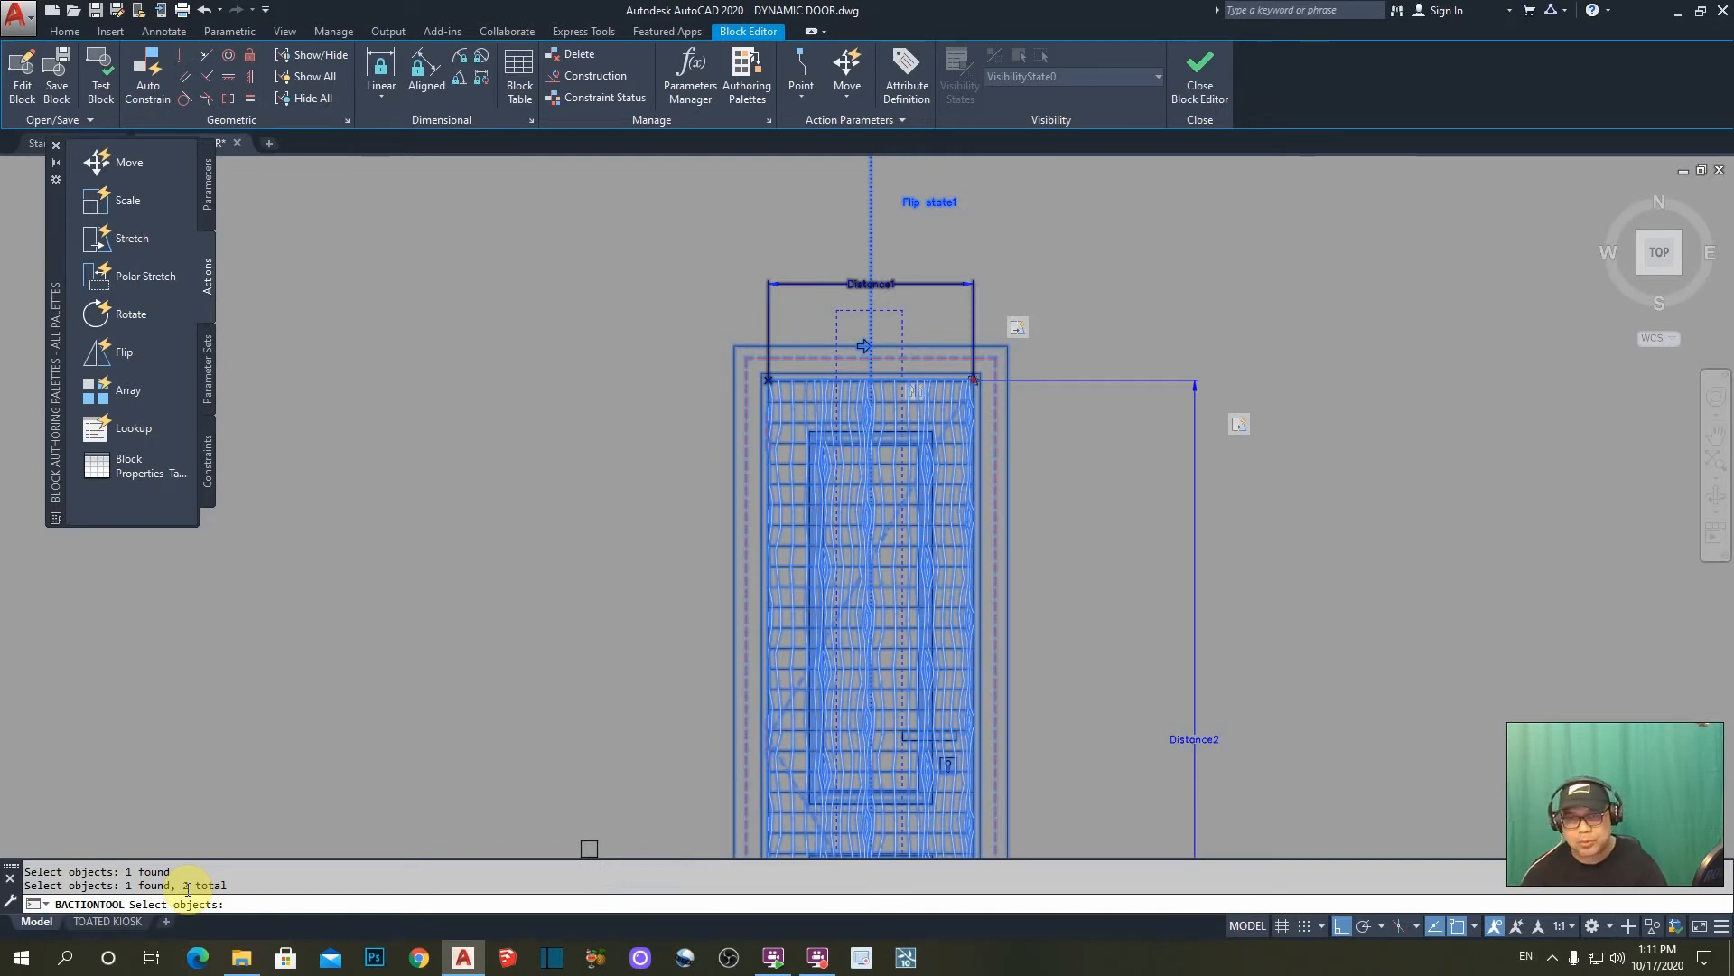
key("Return")
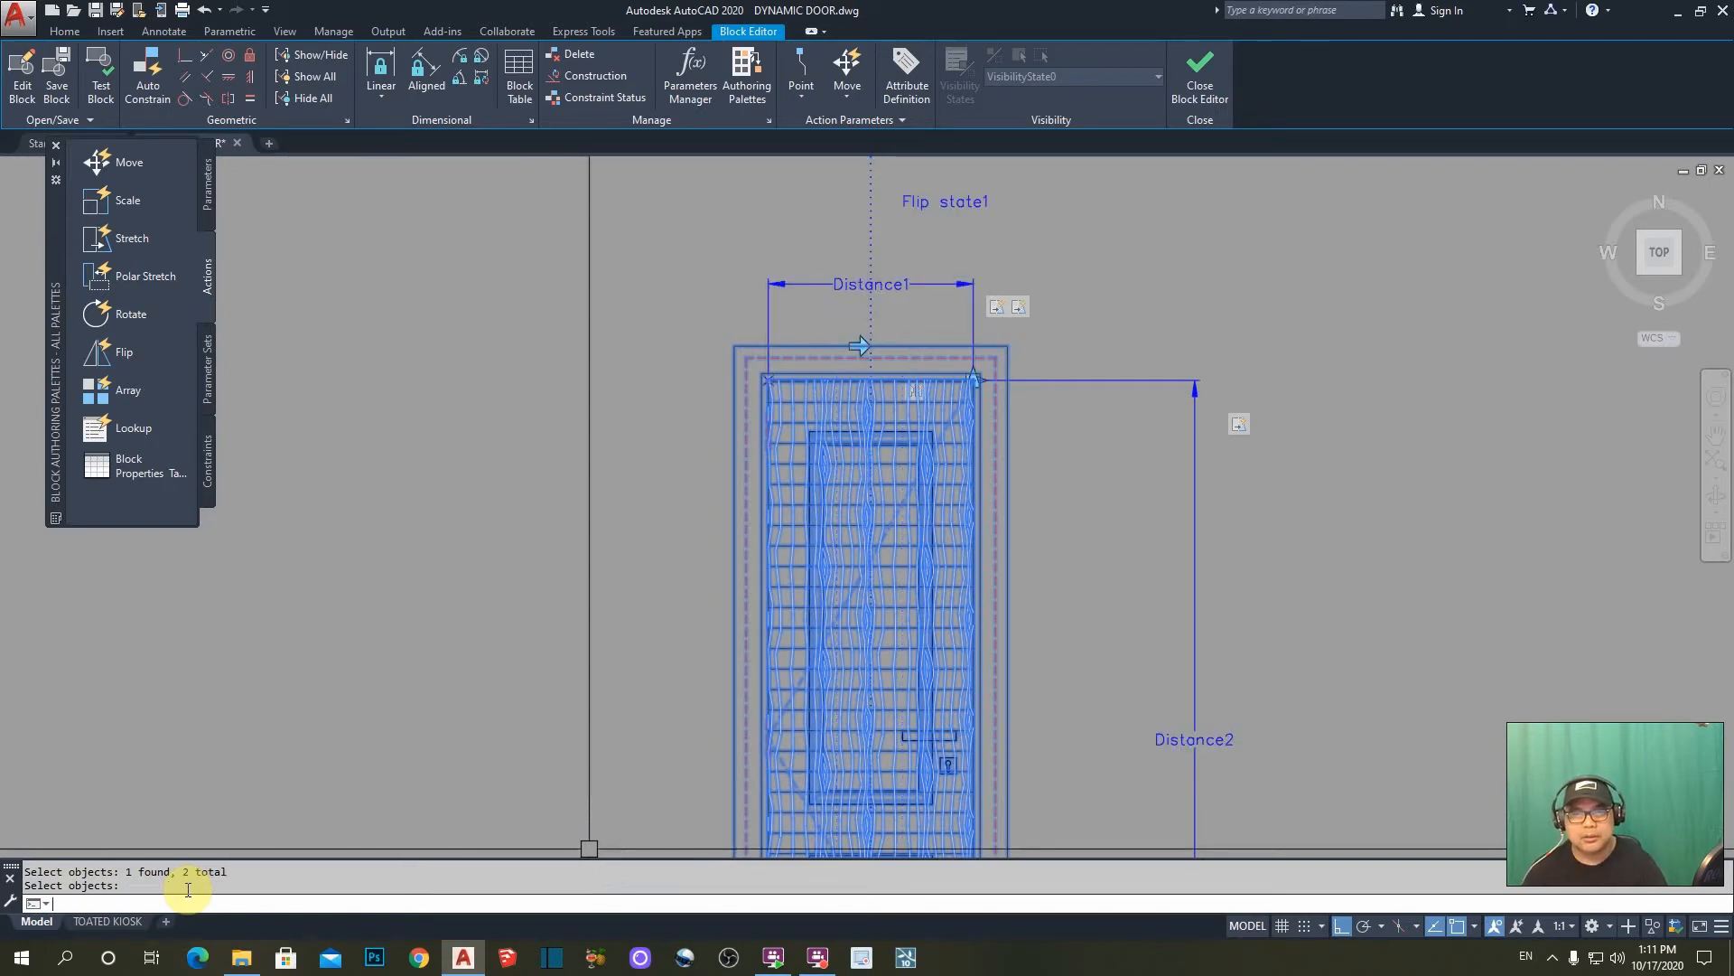
- Open the door block in a test window and zoom to its extents
scroll(1196, 484, "down", 2)
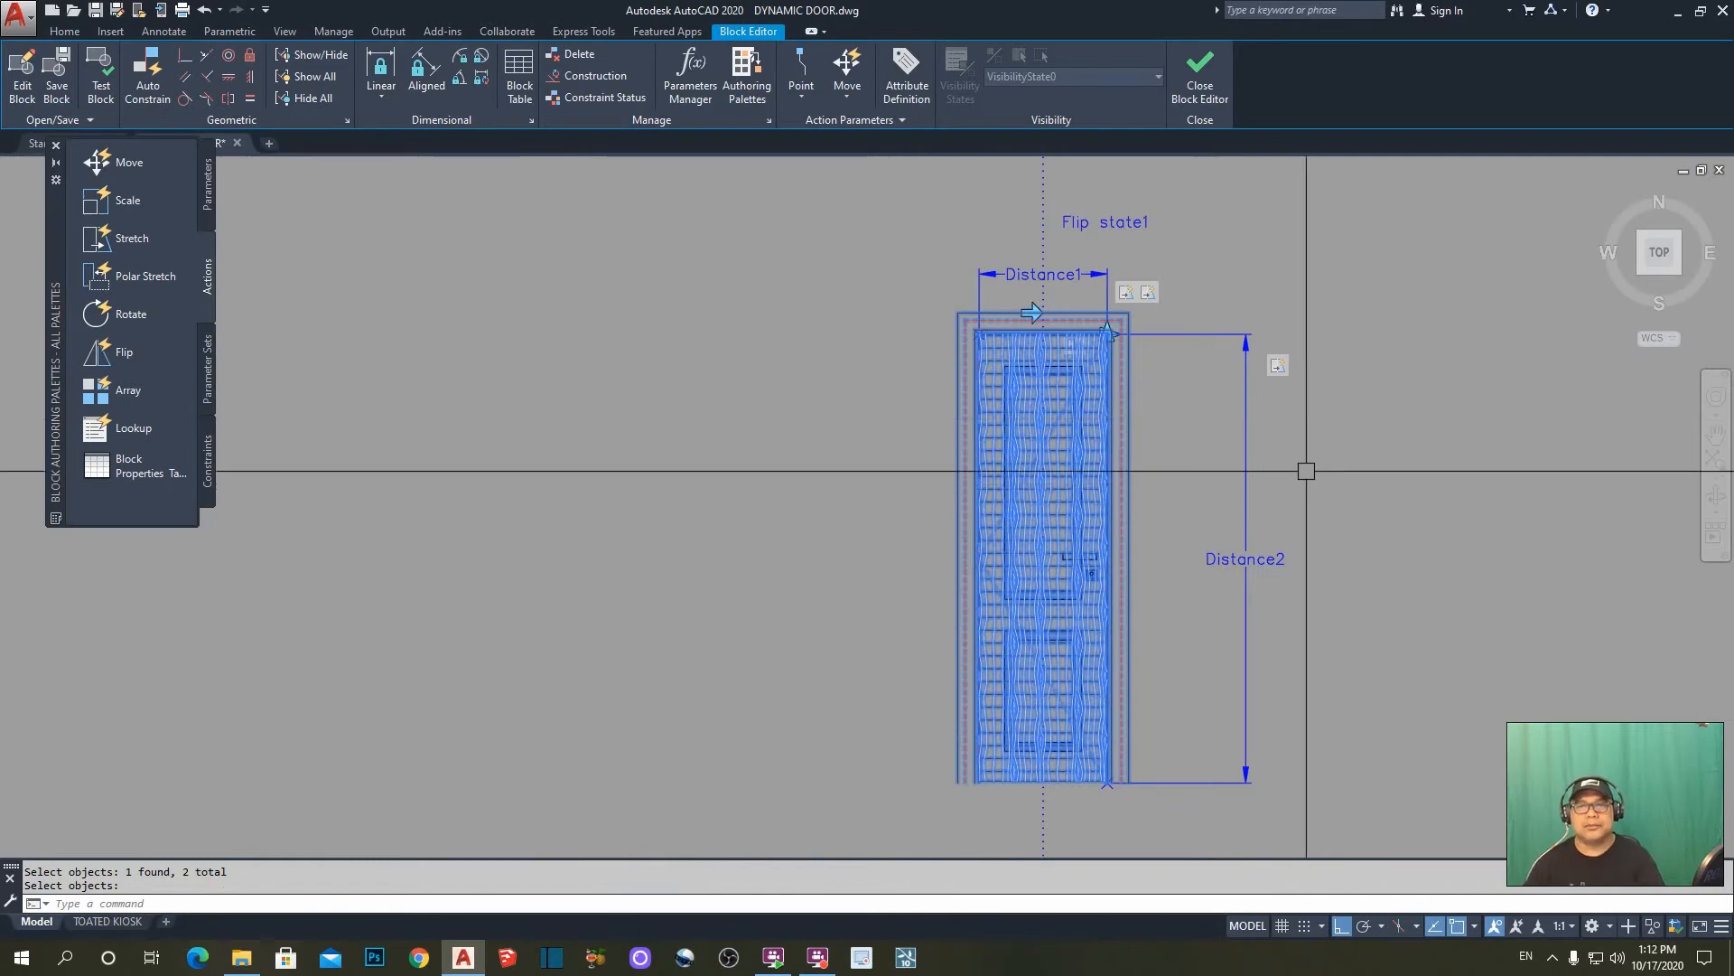
scroll(947, 366, "up", 4)
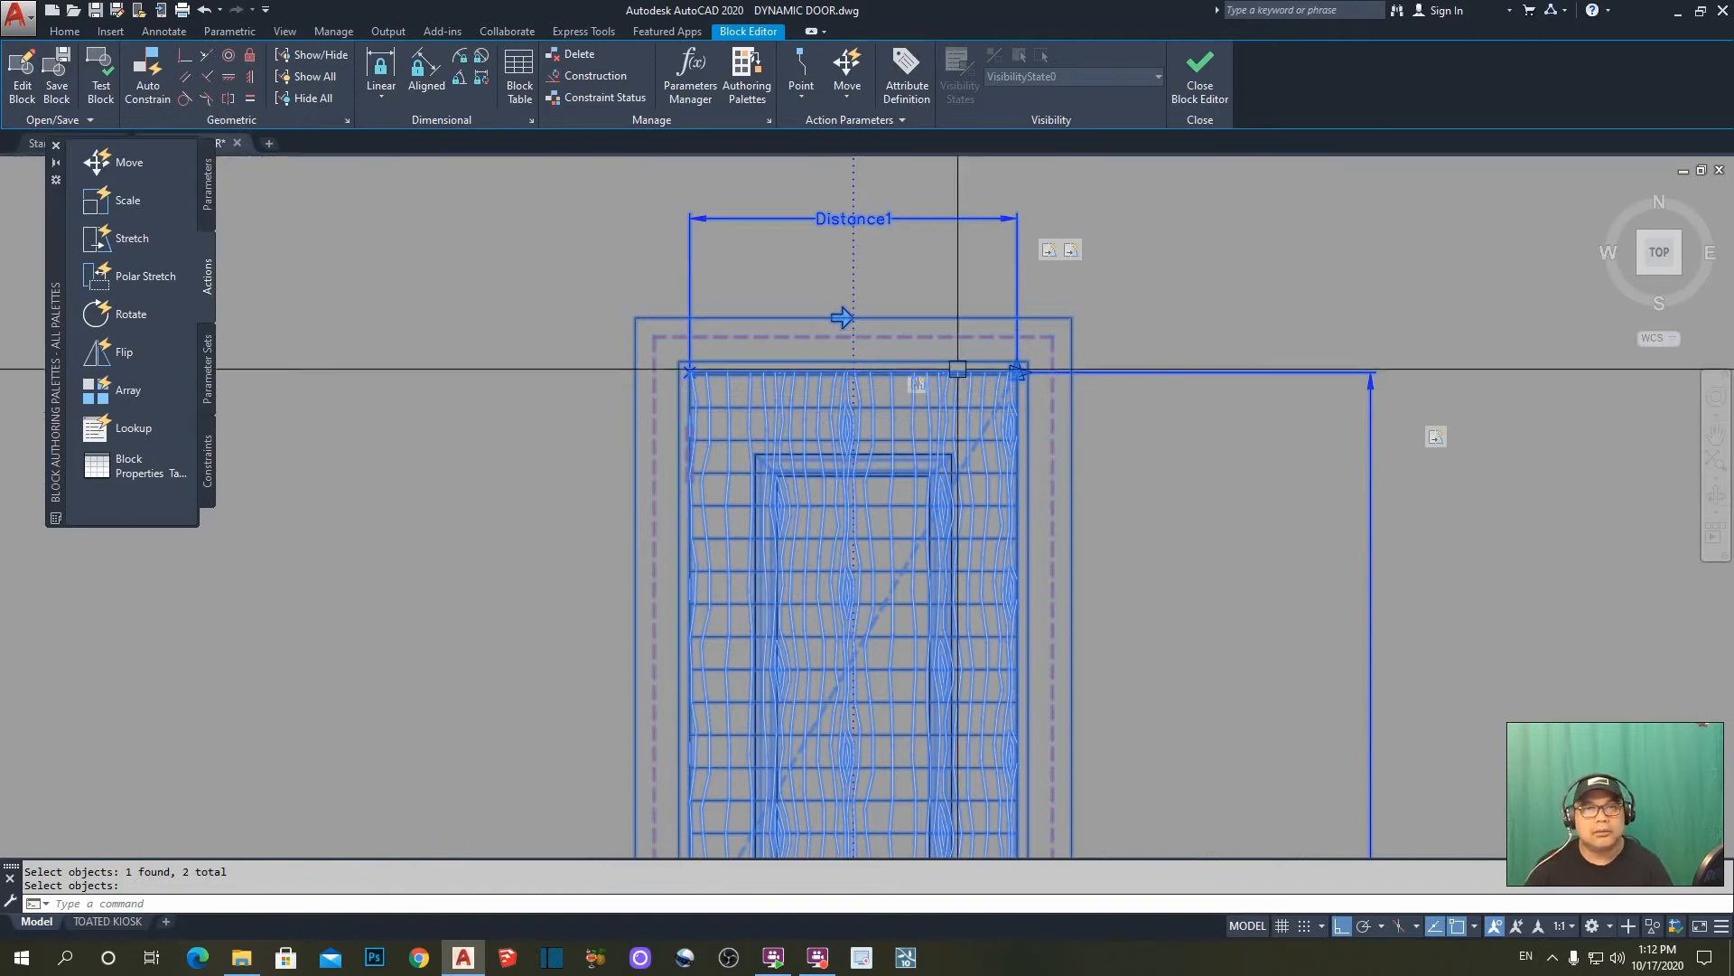
middle_click_drag(882, 345, 895, 365)
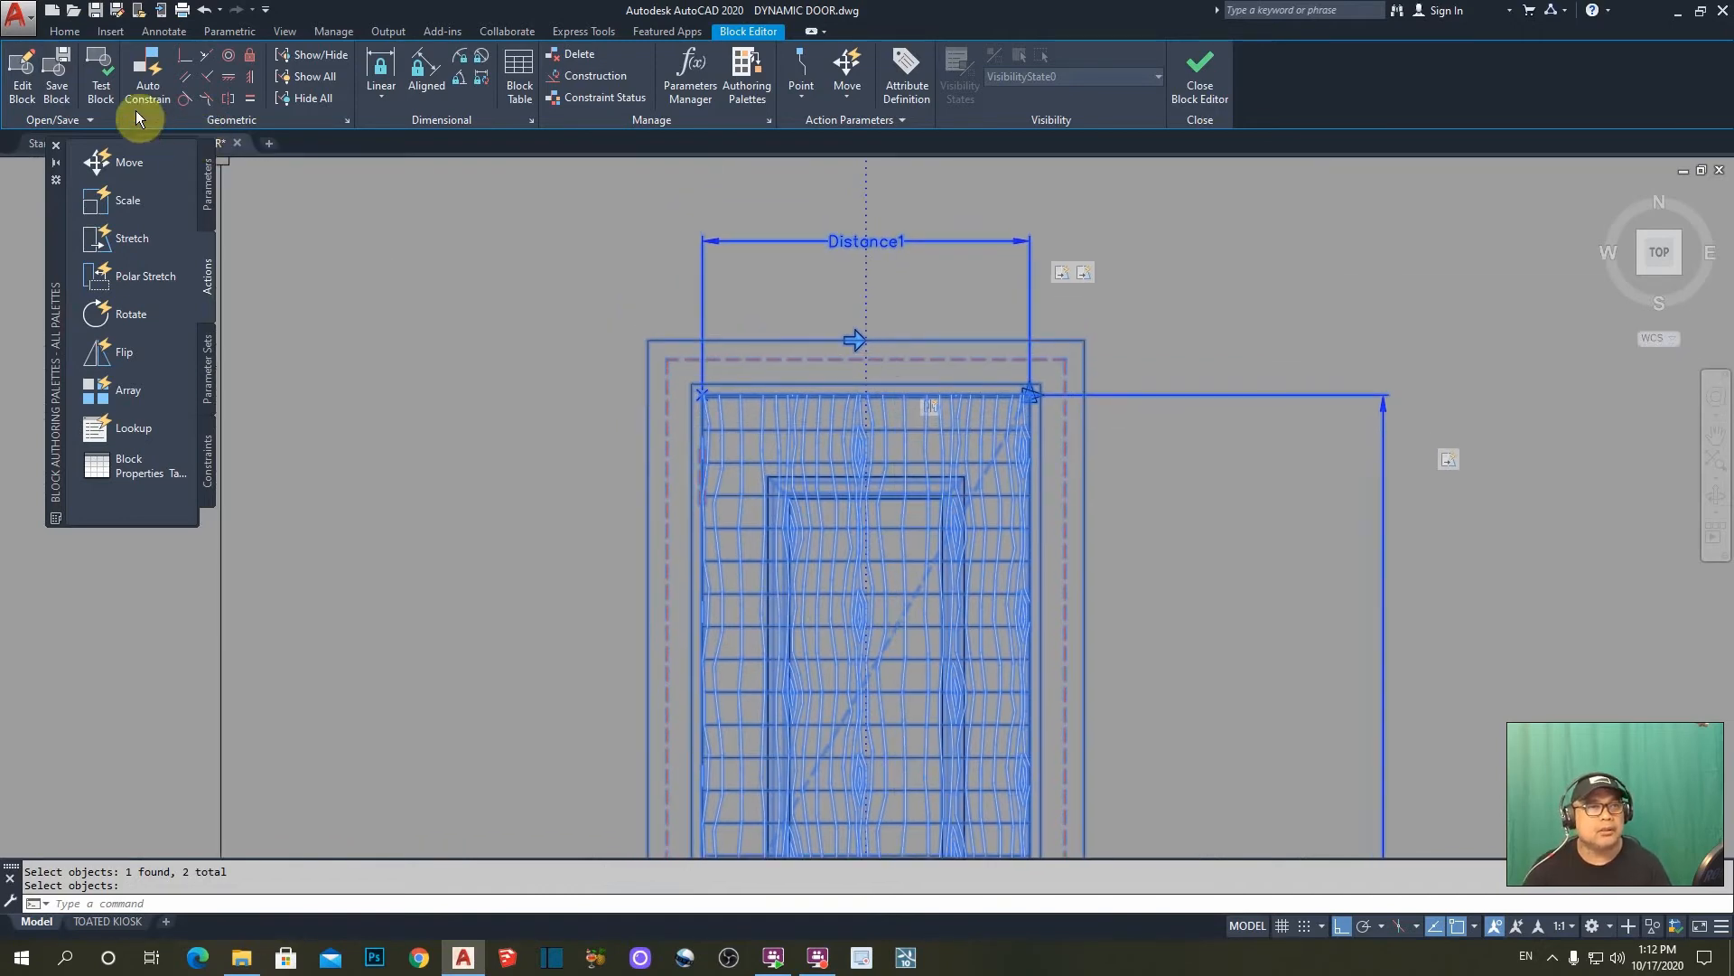
left_click(101, 81)
type("z")
key("Return")
type("e")
key("Return")
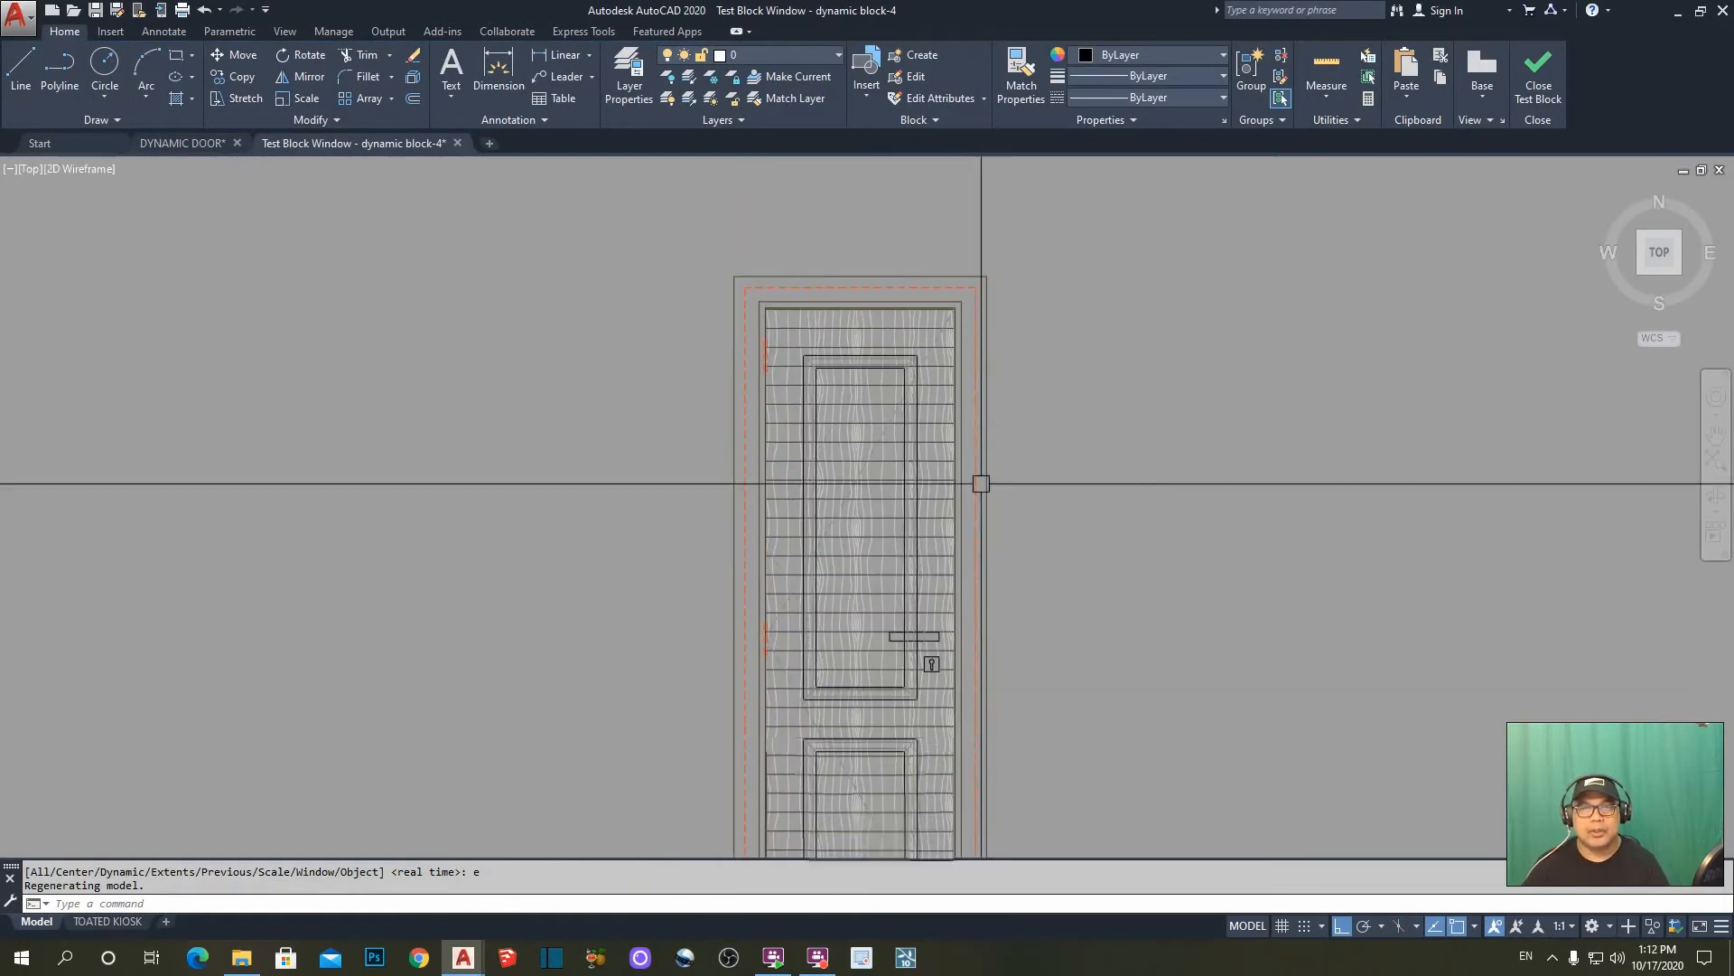
- Widen the test door with its width grip and examine the flip arrow's position relative to the door's centre
left_click(861, 334)
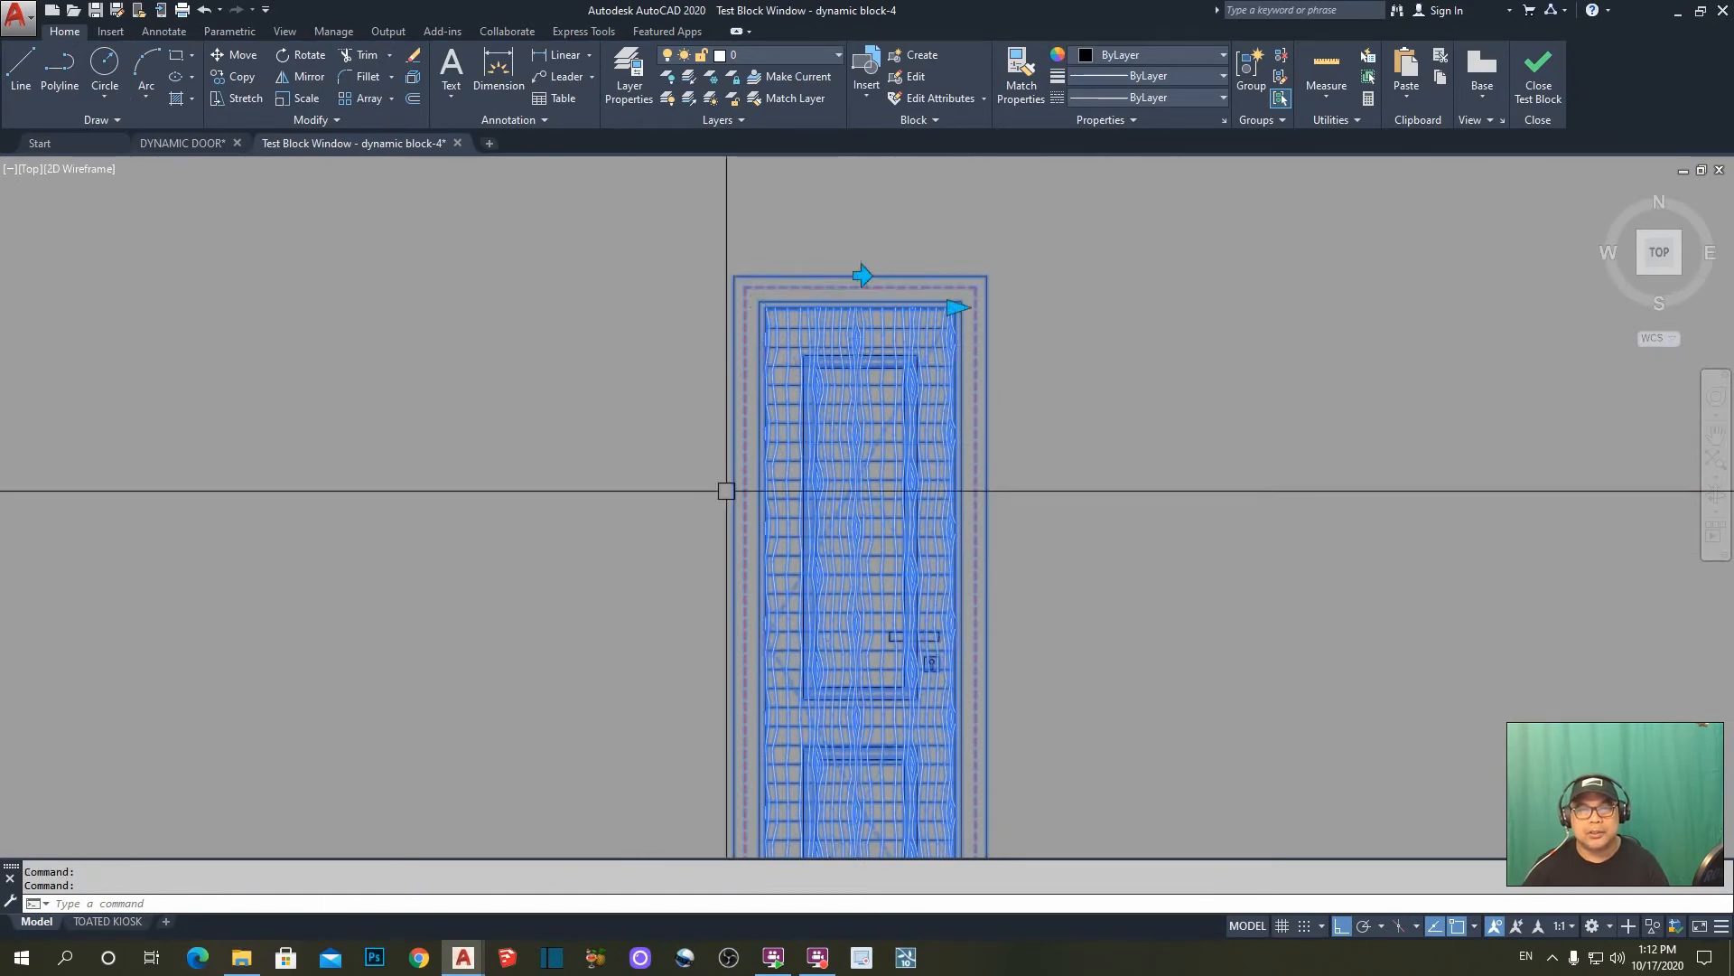
left_click(955, 308)
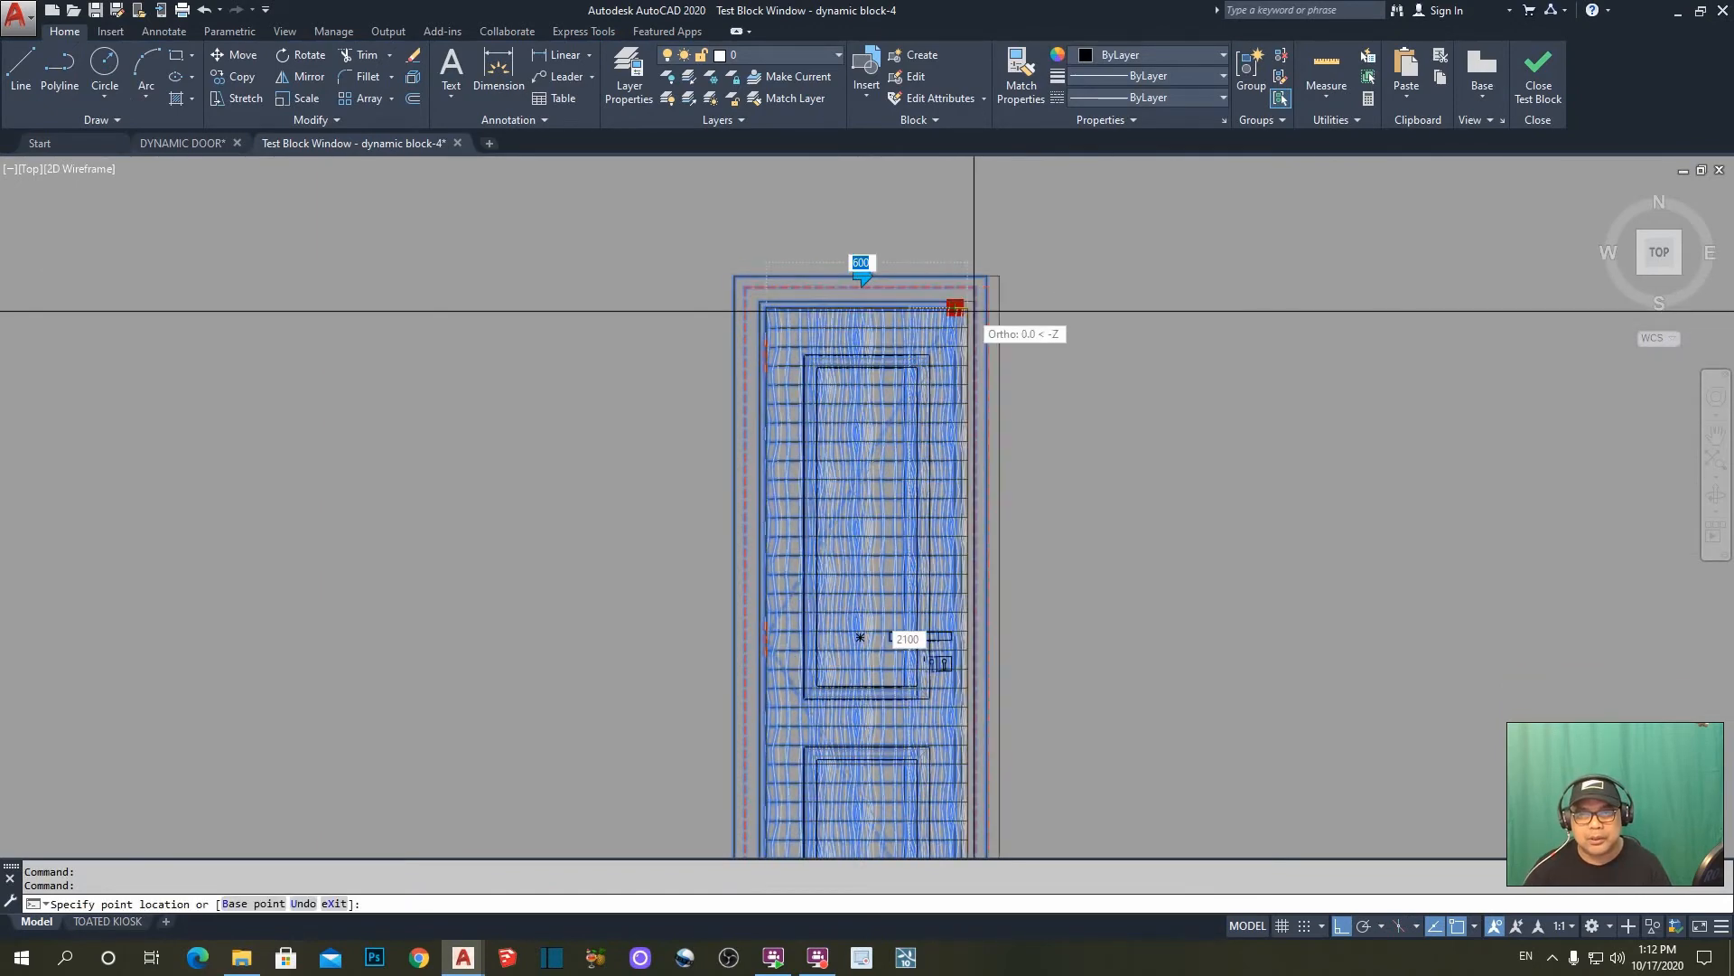
left_click(1096, 308)
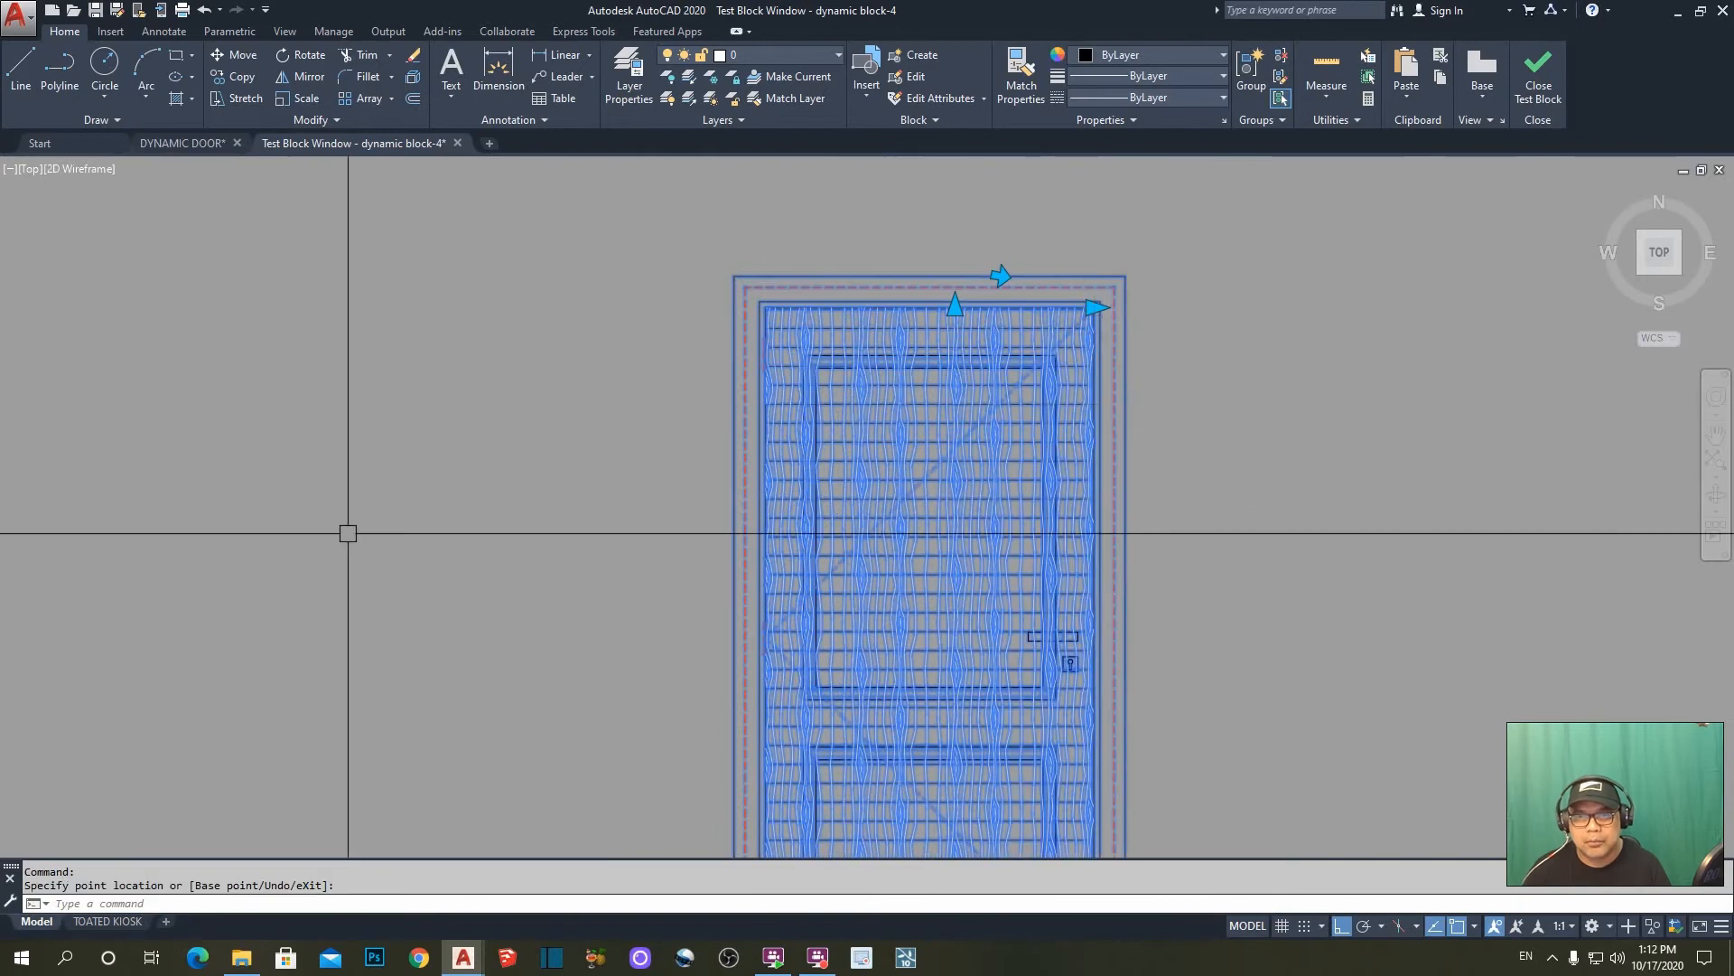
scroll(984, 356, "up", 6)
scroll(1054, 431, "down", 4)
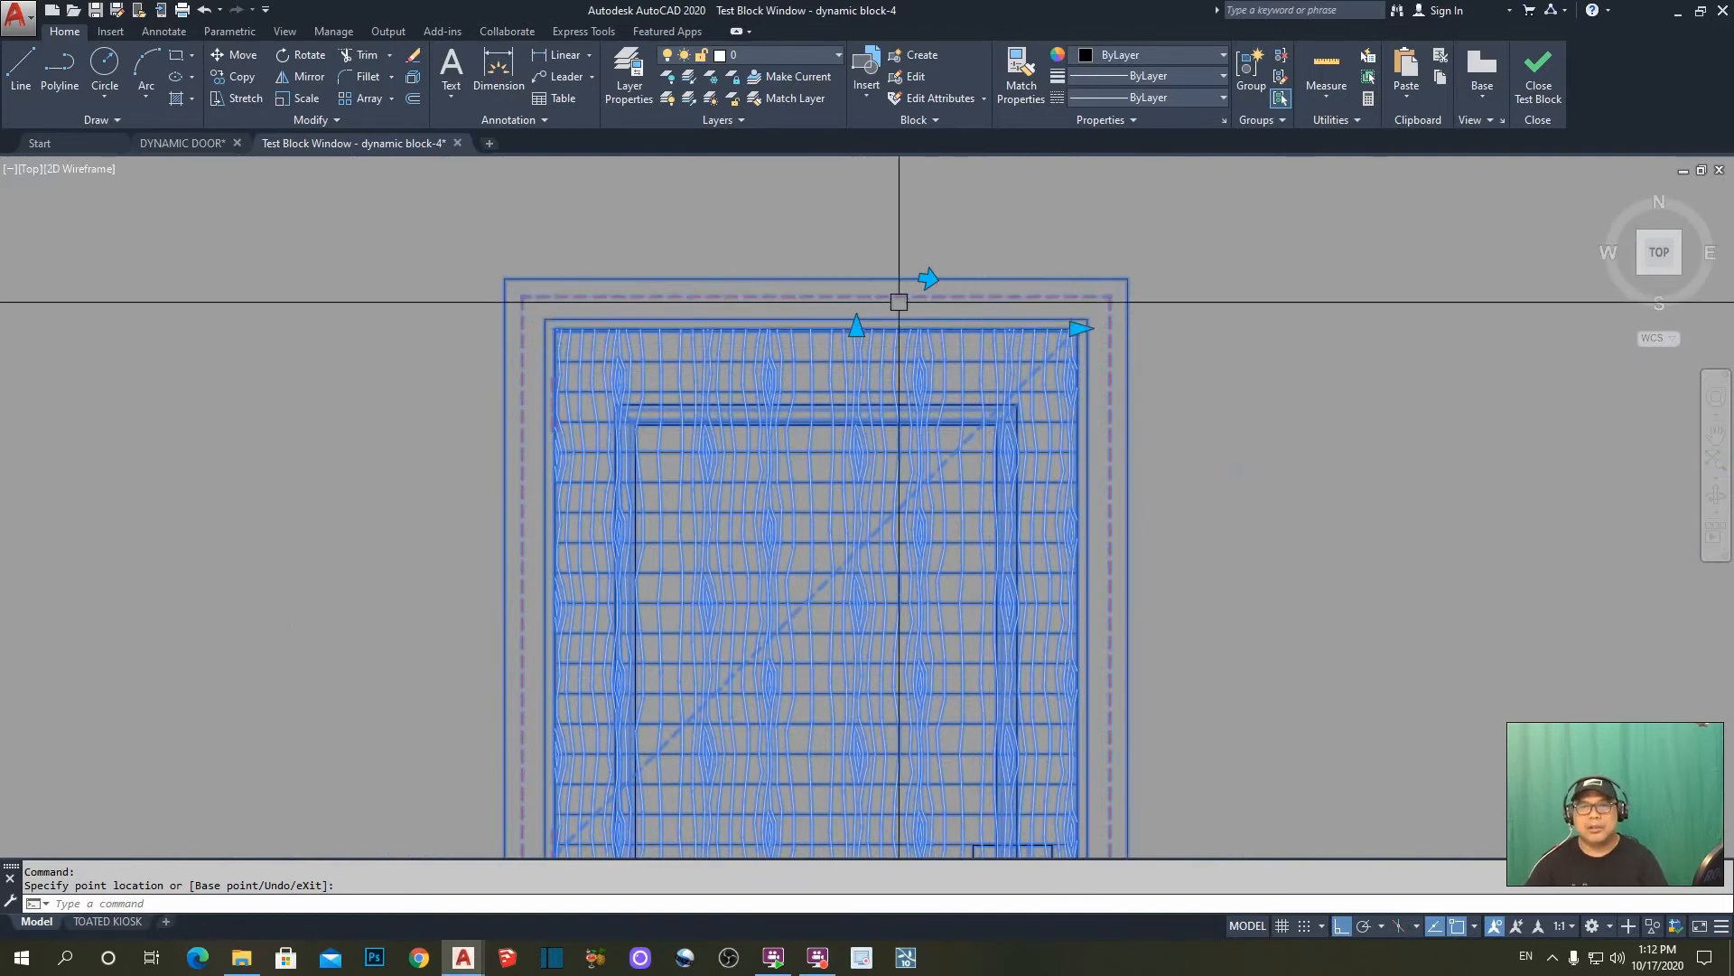
scroll(907, 300, "up", 2)
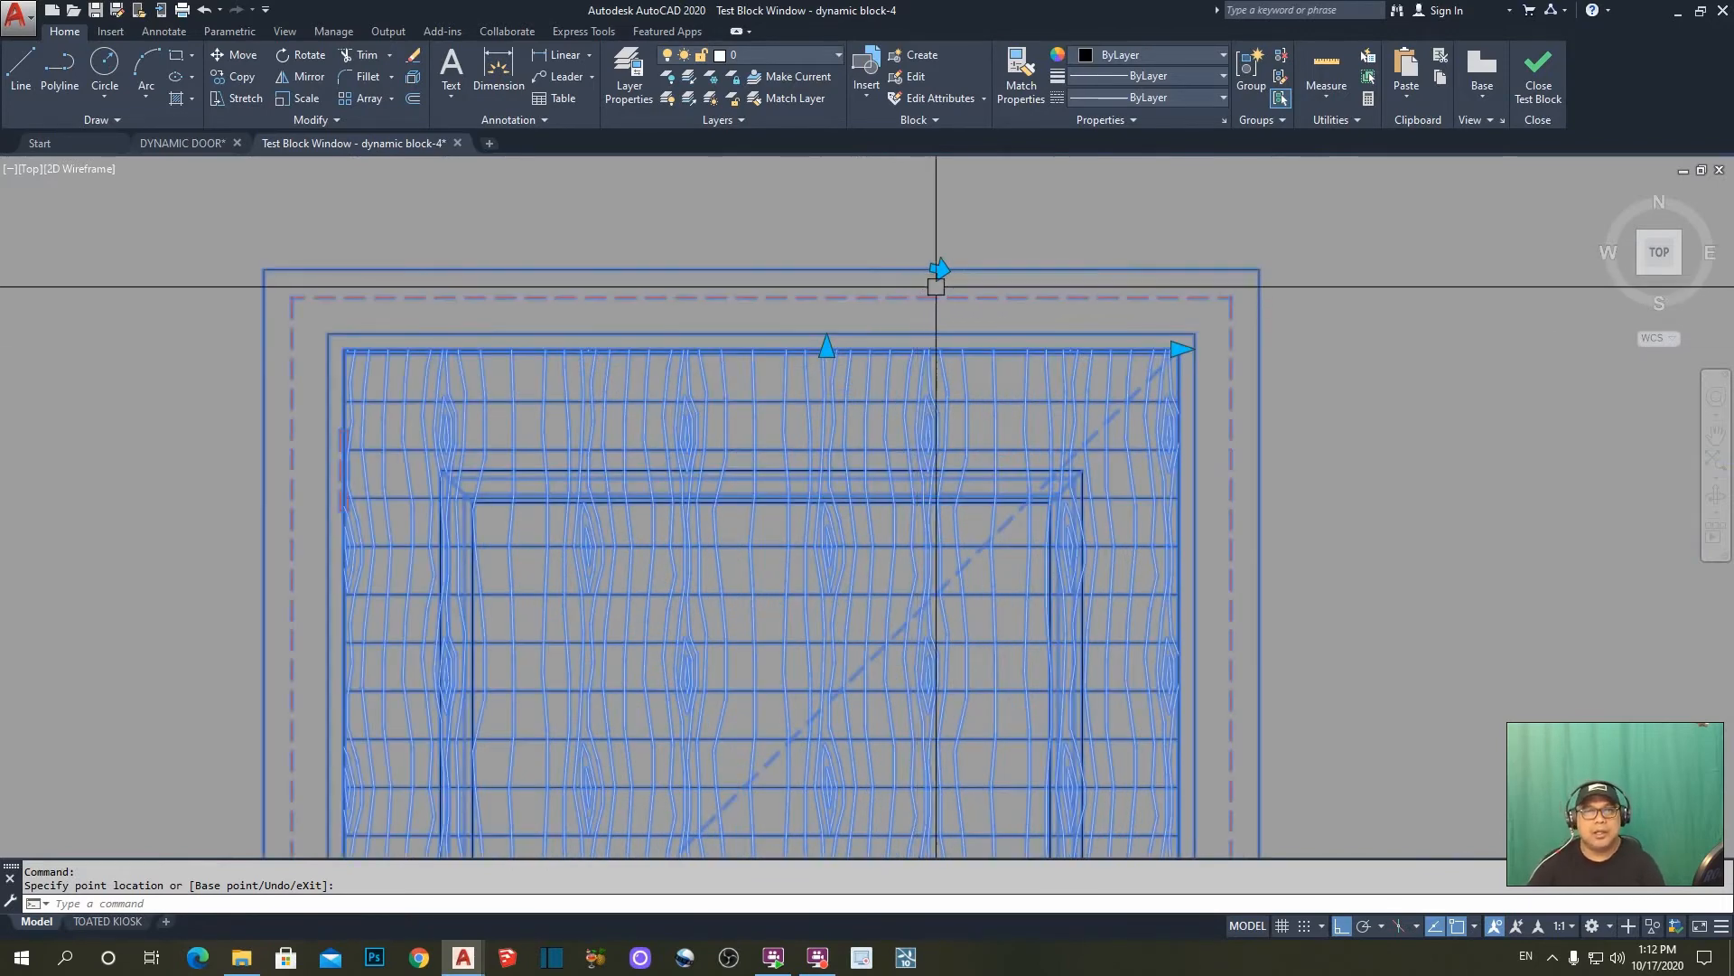
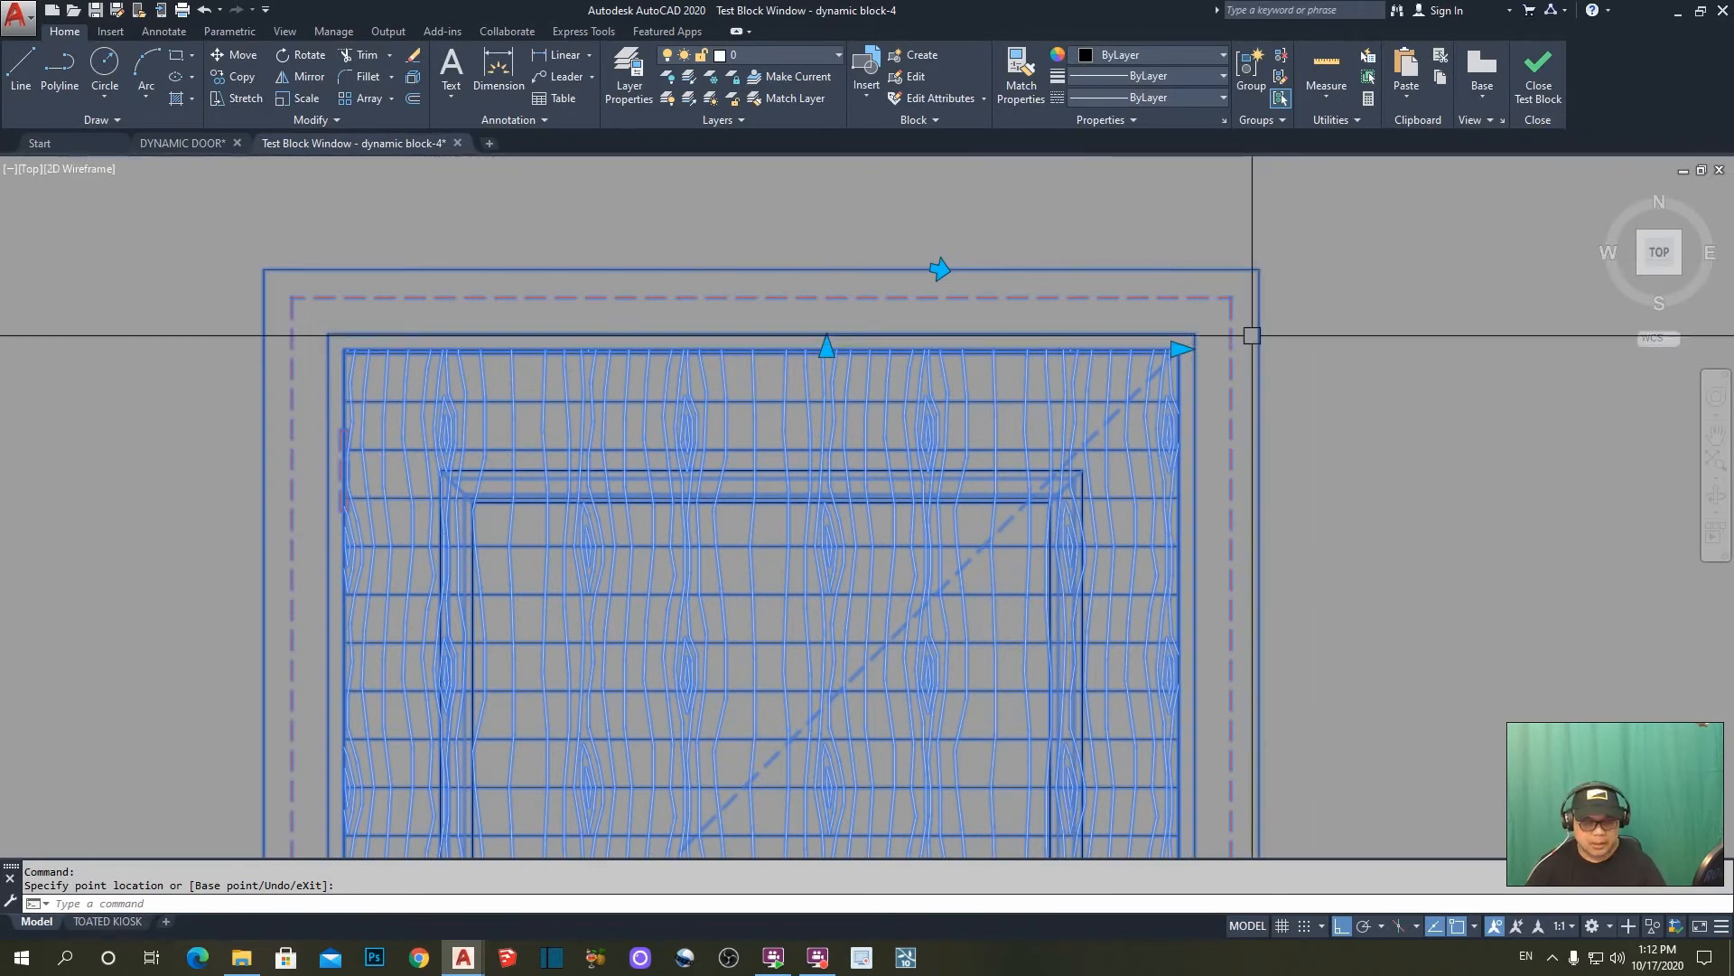
- Undo the last view change and close the test window to return to the block editor
type("u")
key("Return")
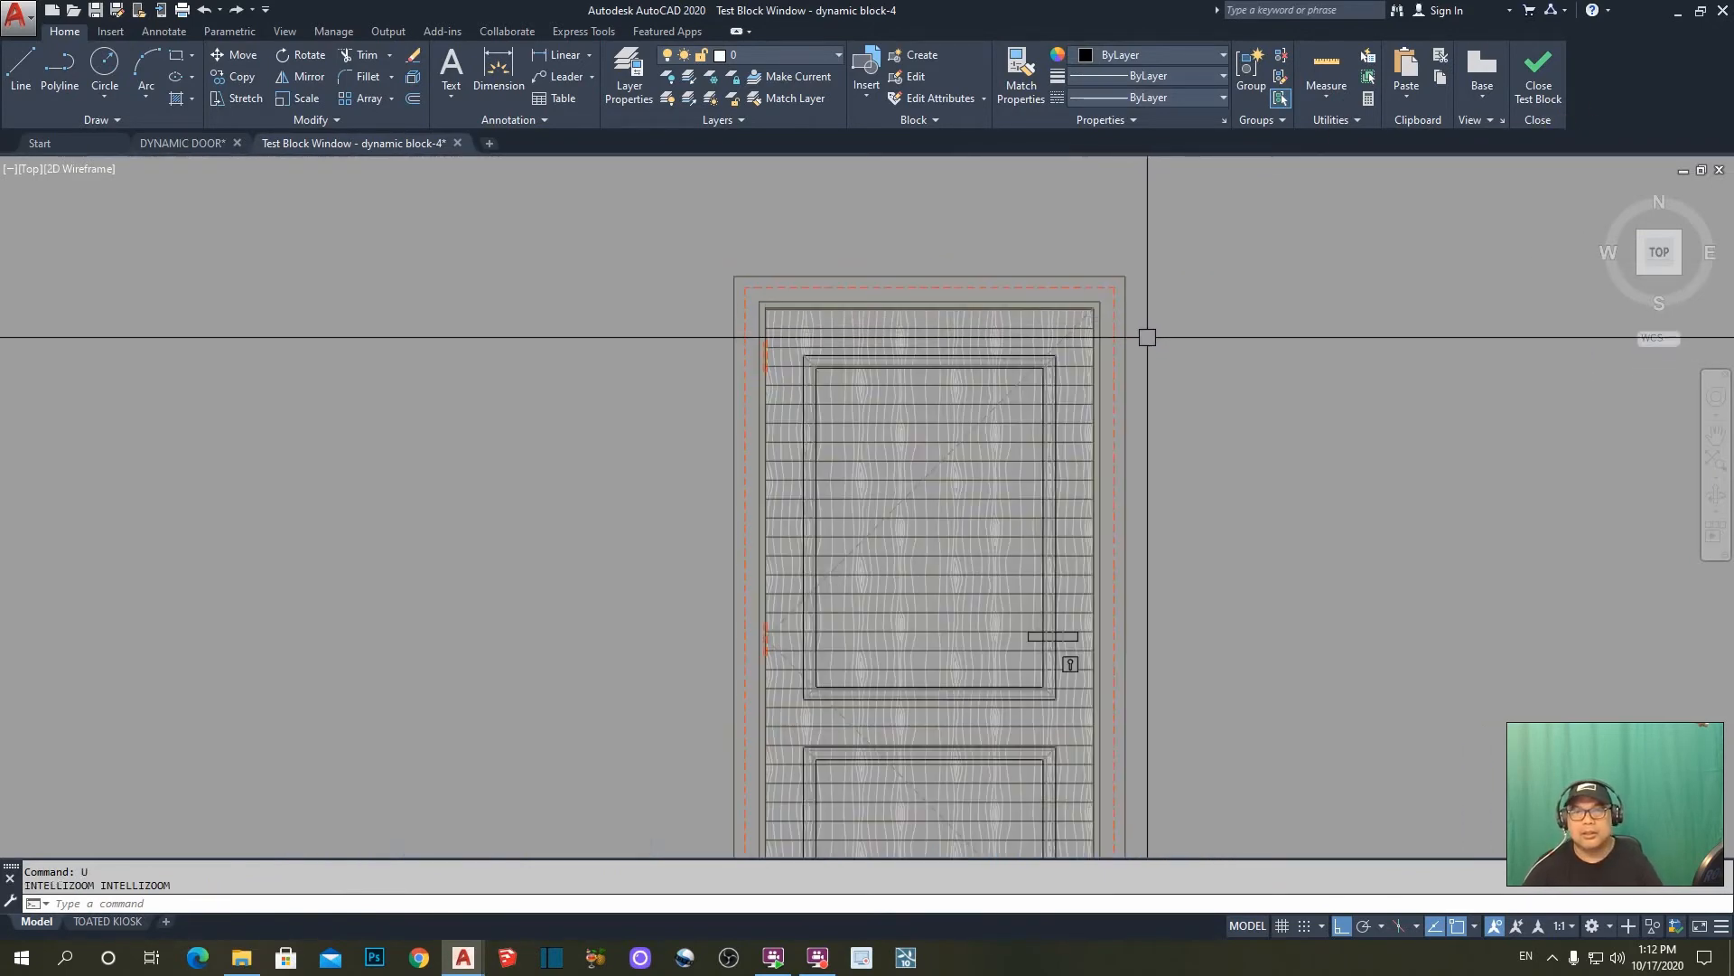
left_click(1539, 90)
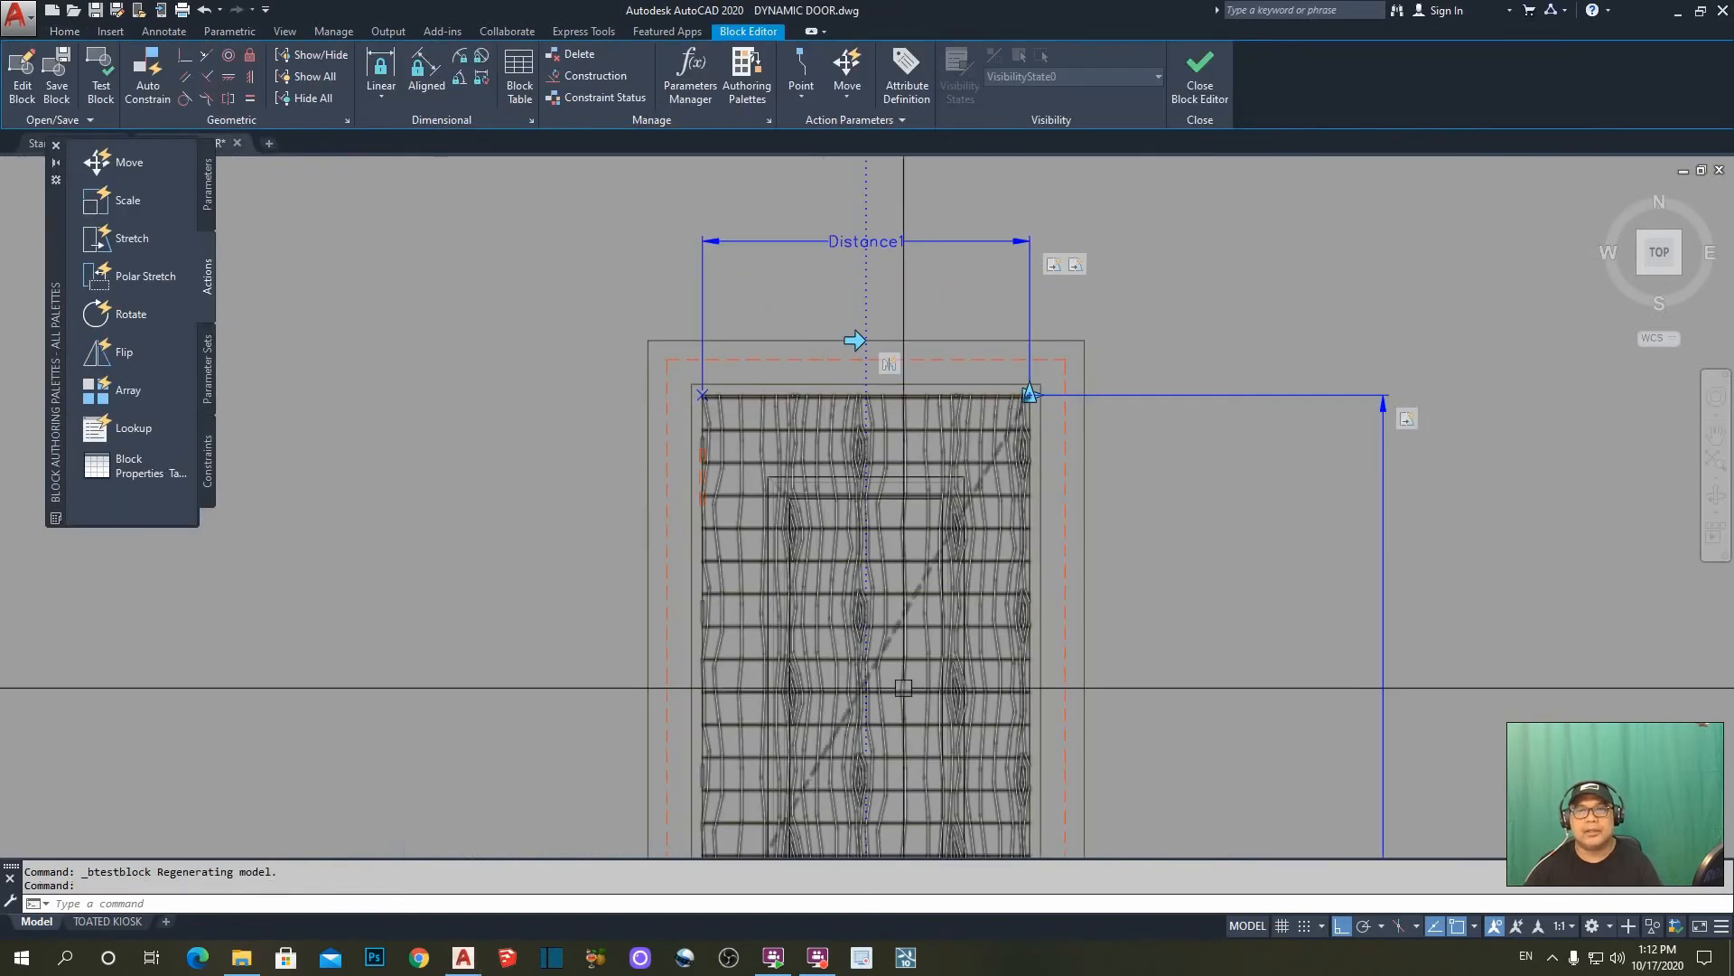
- Set the distance multiplier of Distance1's second Stretch action to 0.5 in its properties, and close the properties
middle_click_drag(1141, 288, 1150, 385)
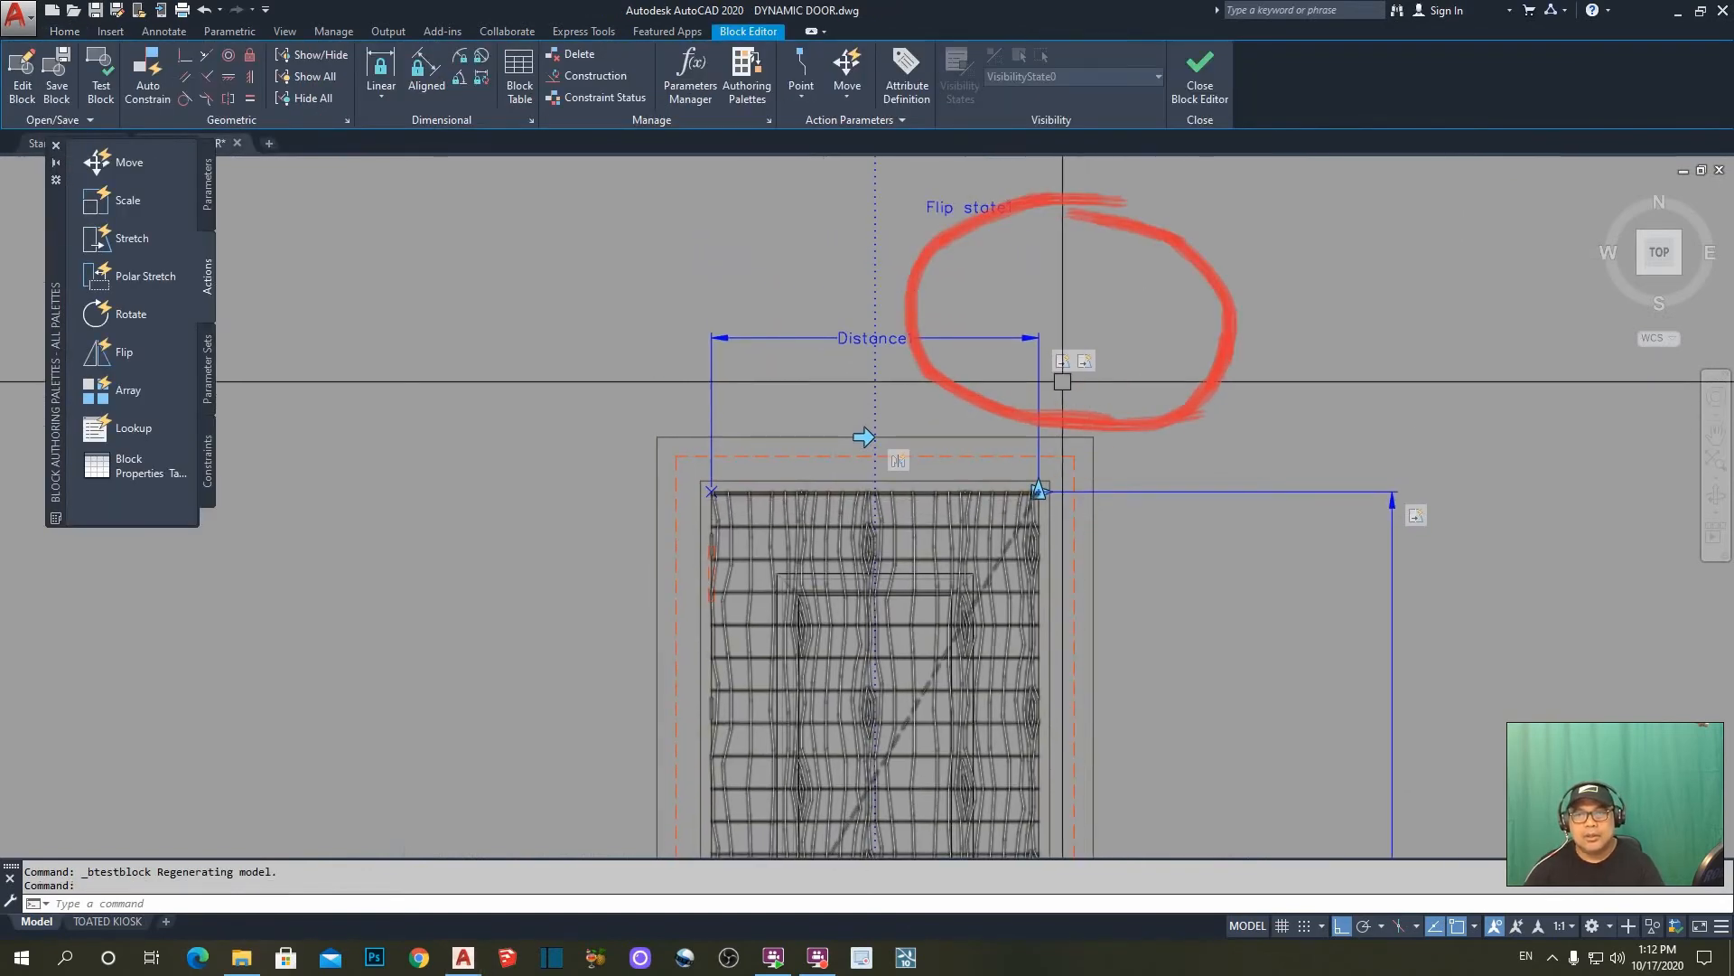
scroll(1115, 366, "up", 2)
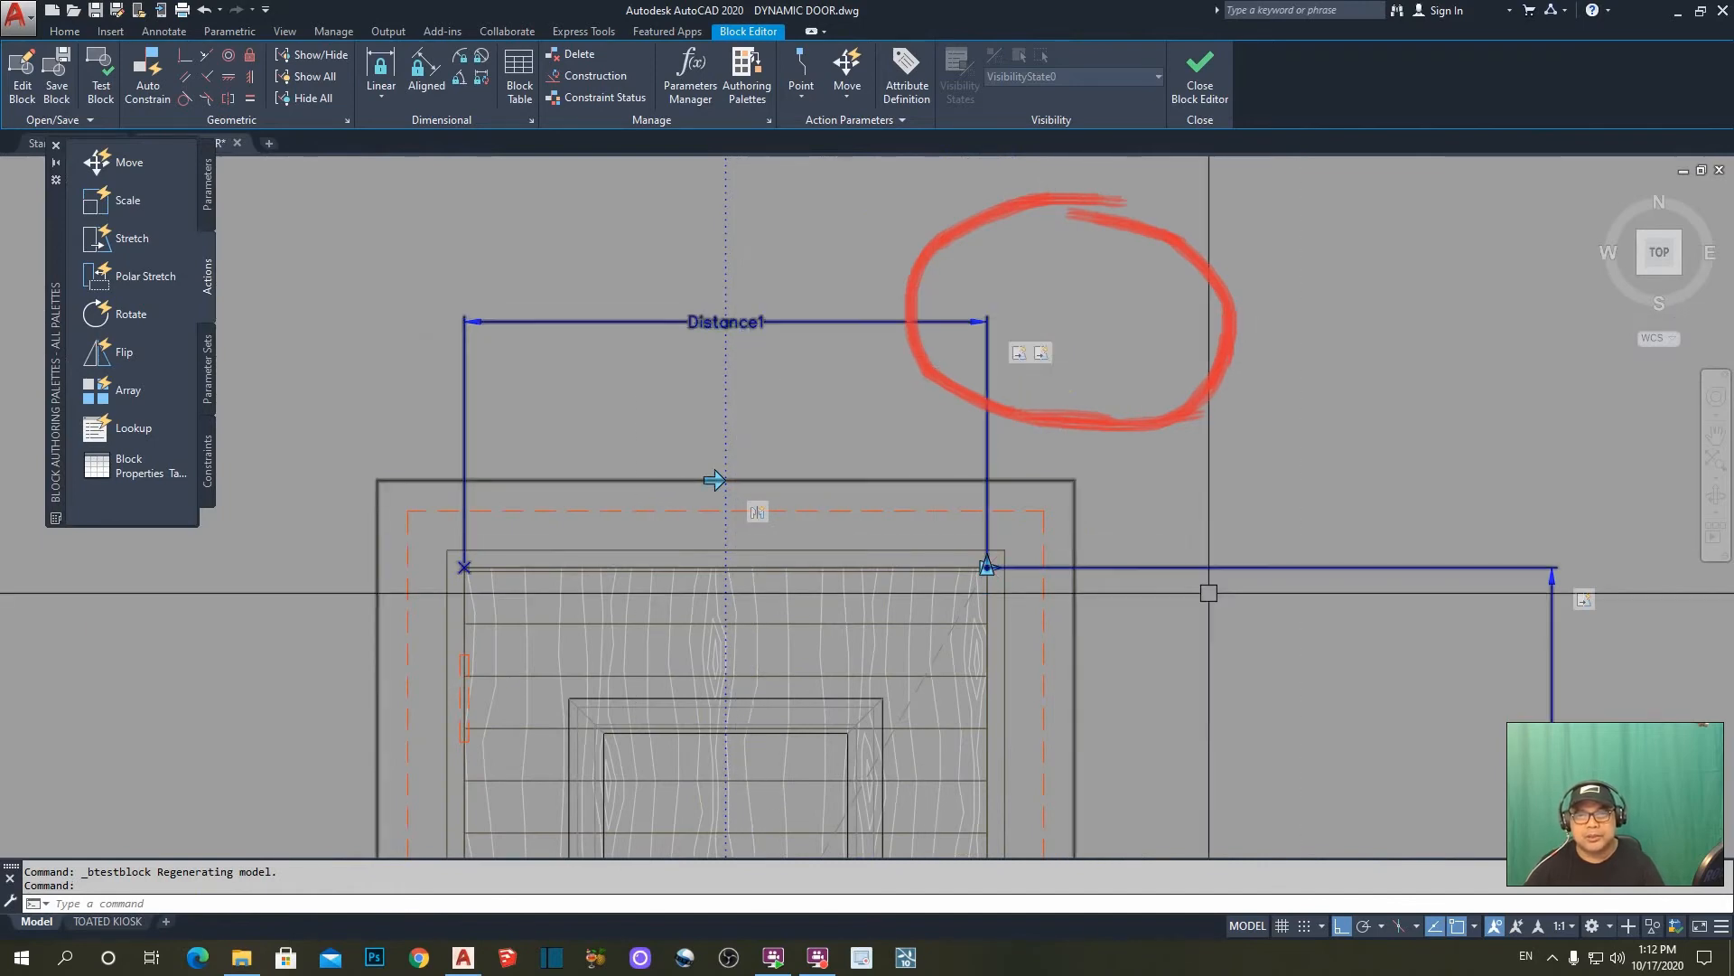
middle_click_drag(1167, 358, 1375, 352)
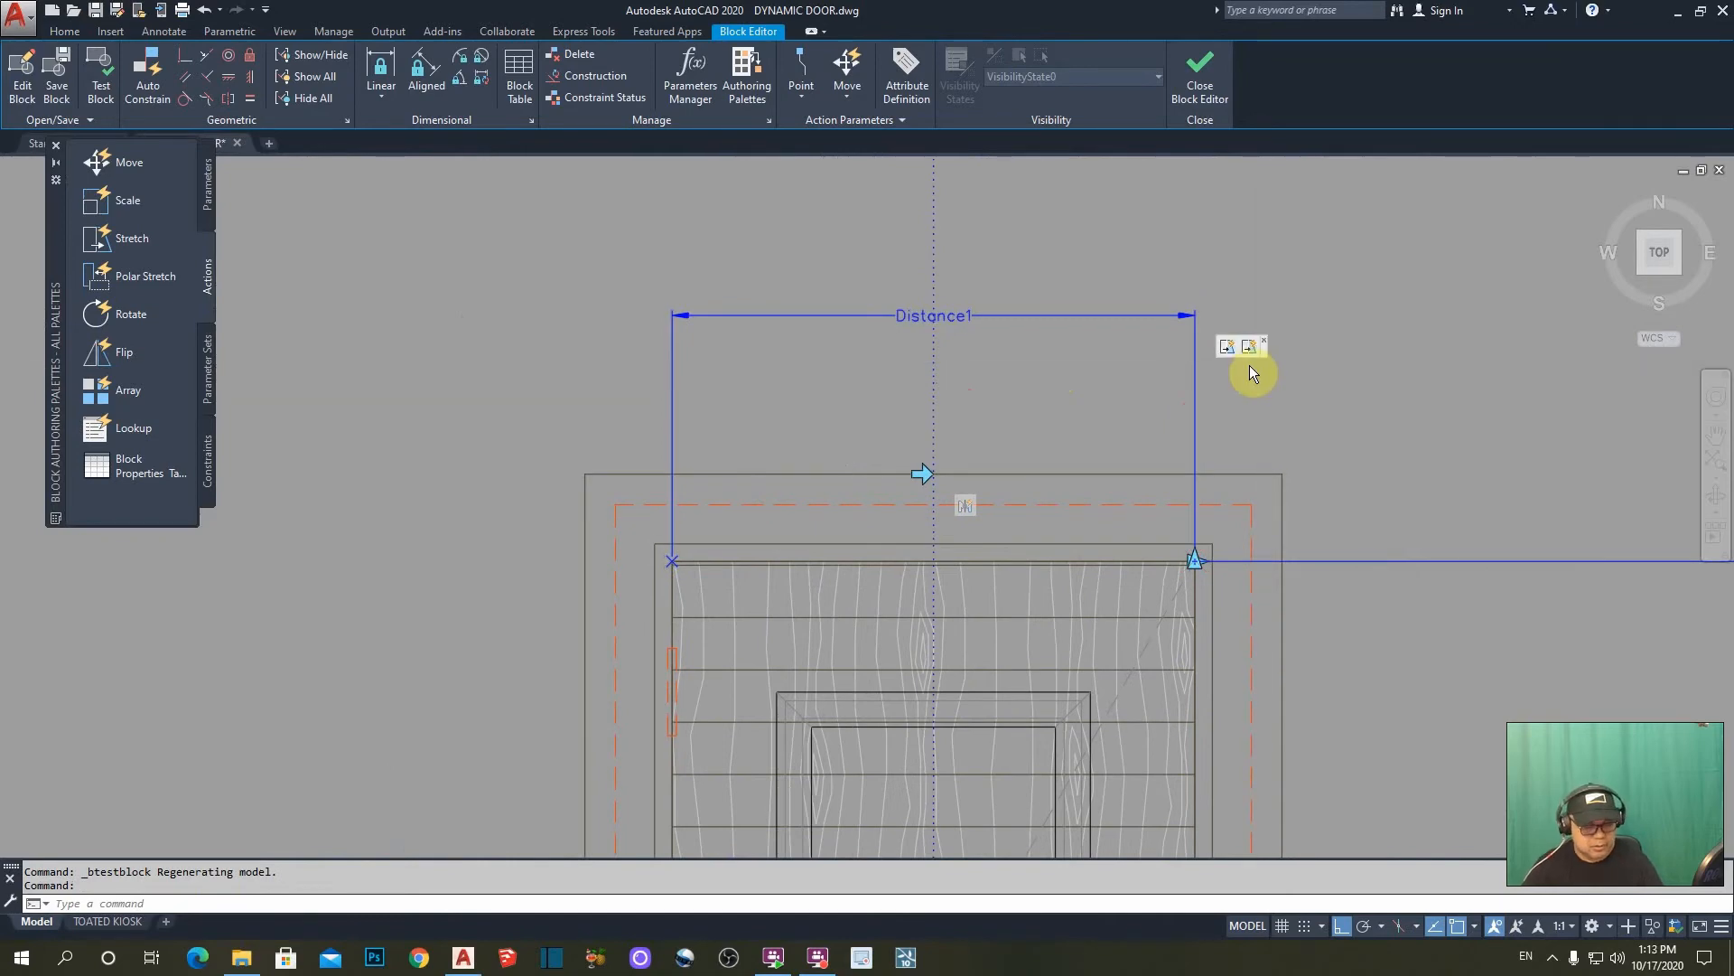
scroll(1248, 343, "up", 7)
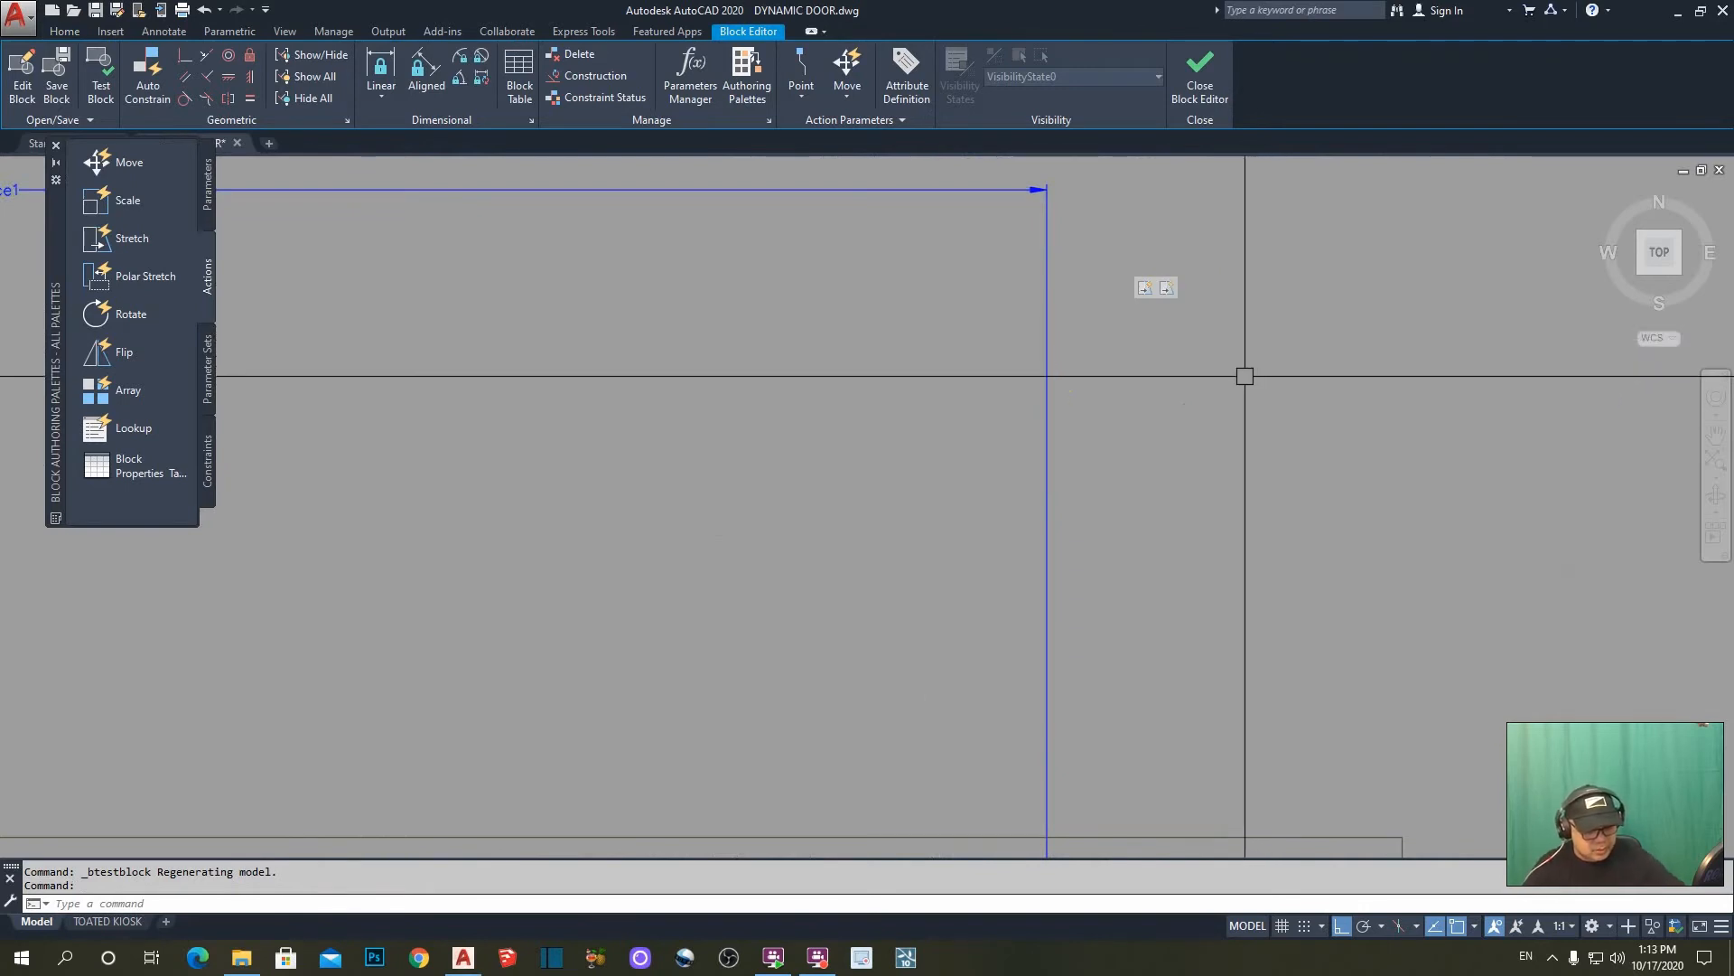
key("ctrl+1")
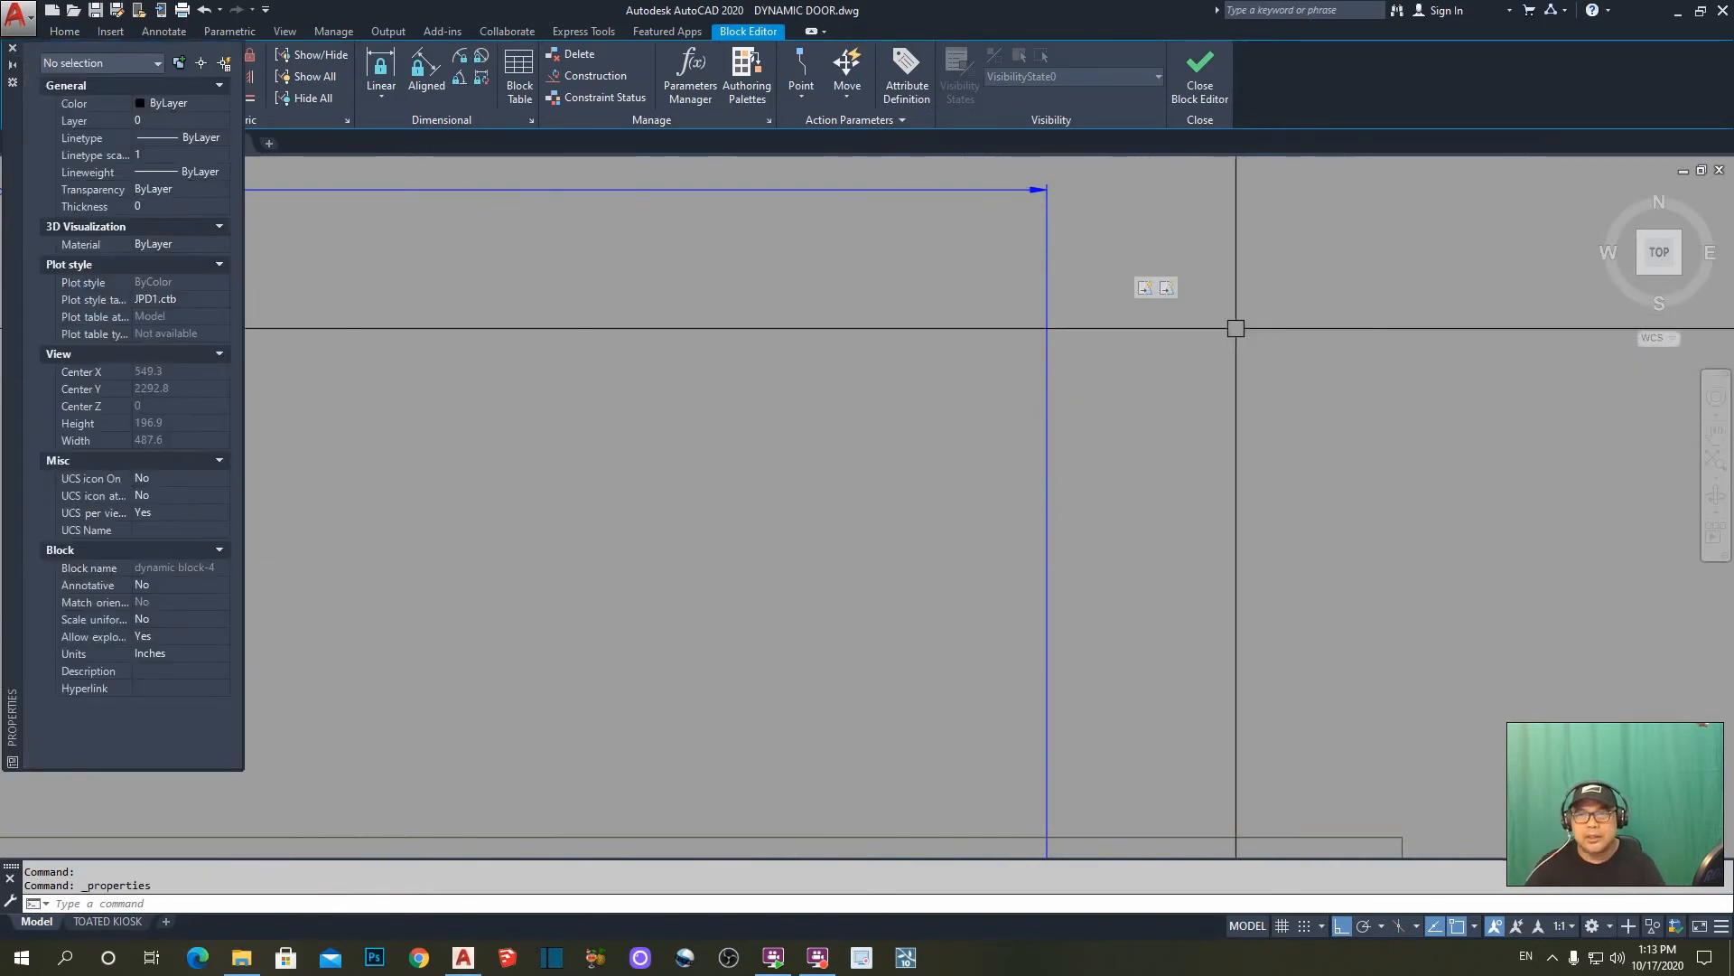
left_click(1167, 289)
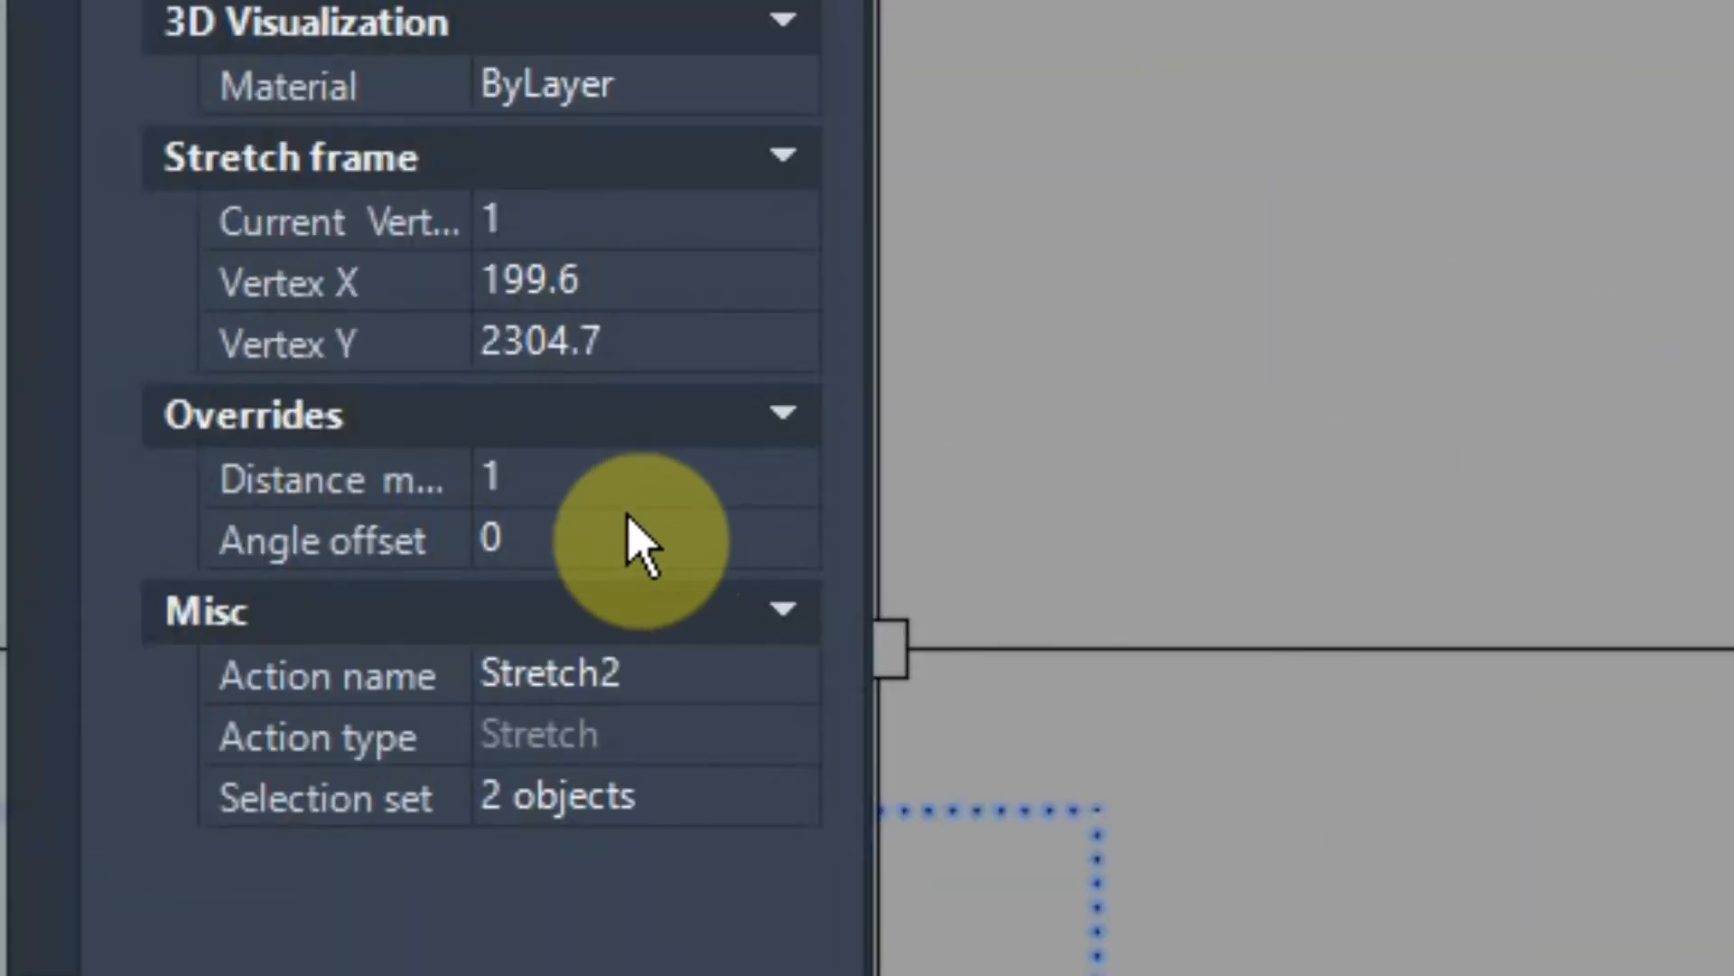
left_click(527, 480)
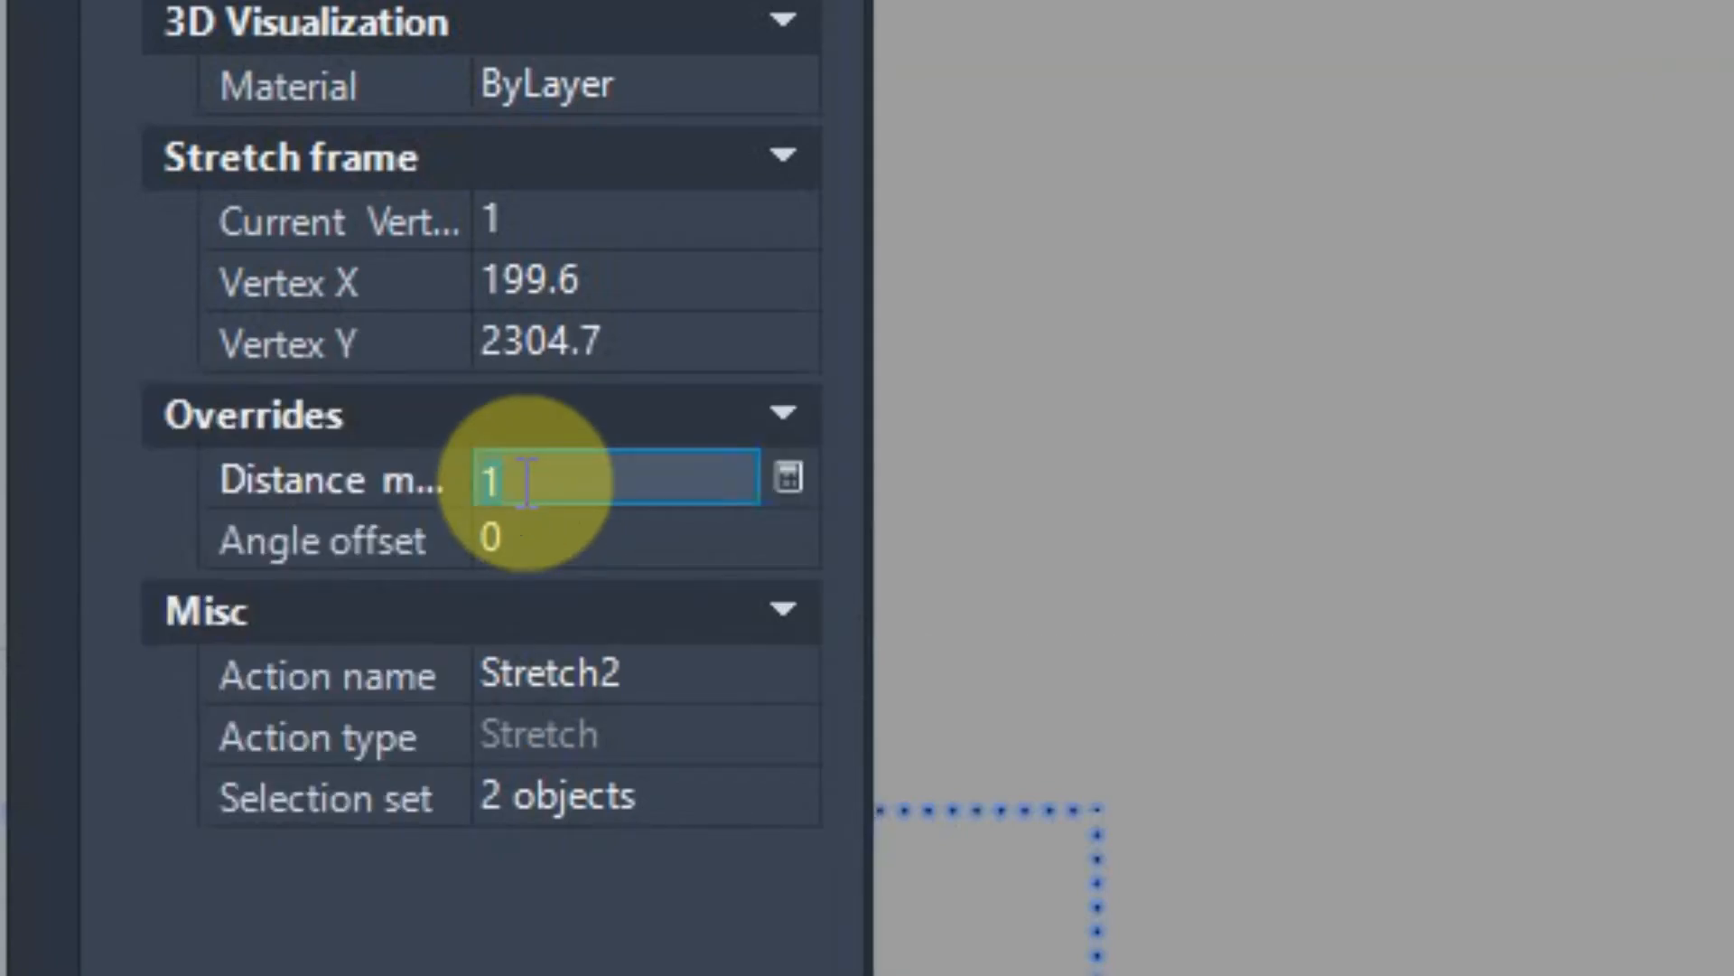
type(".5")
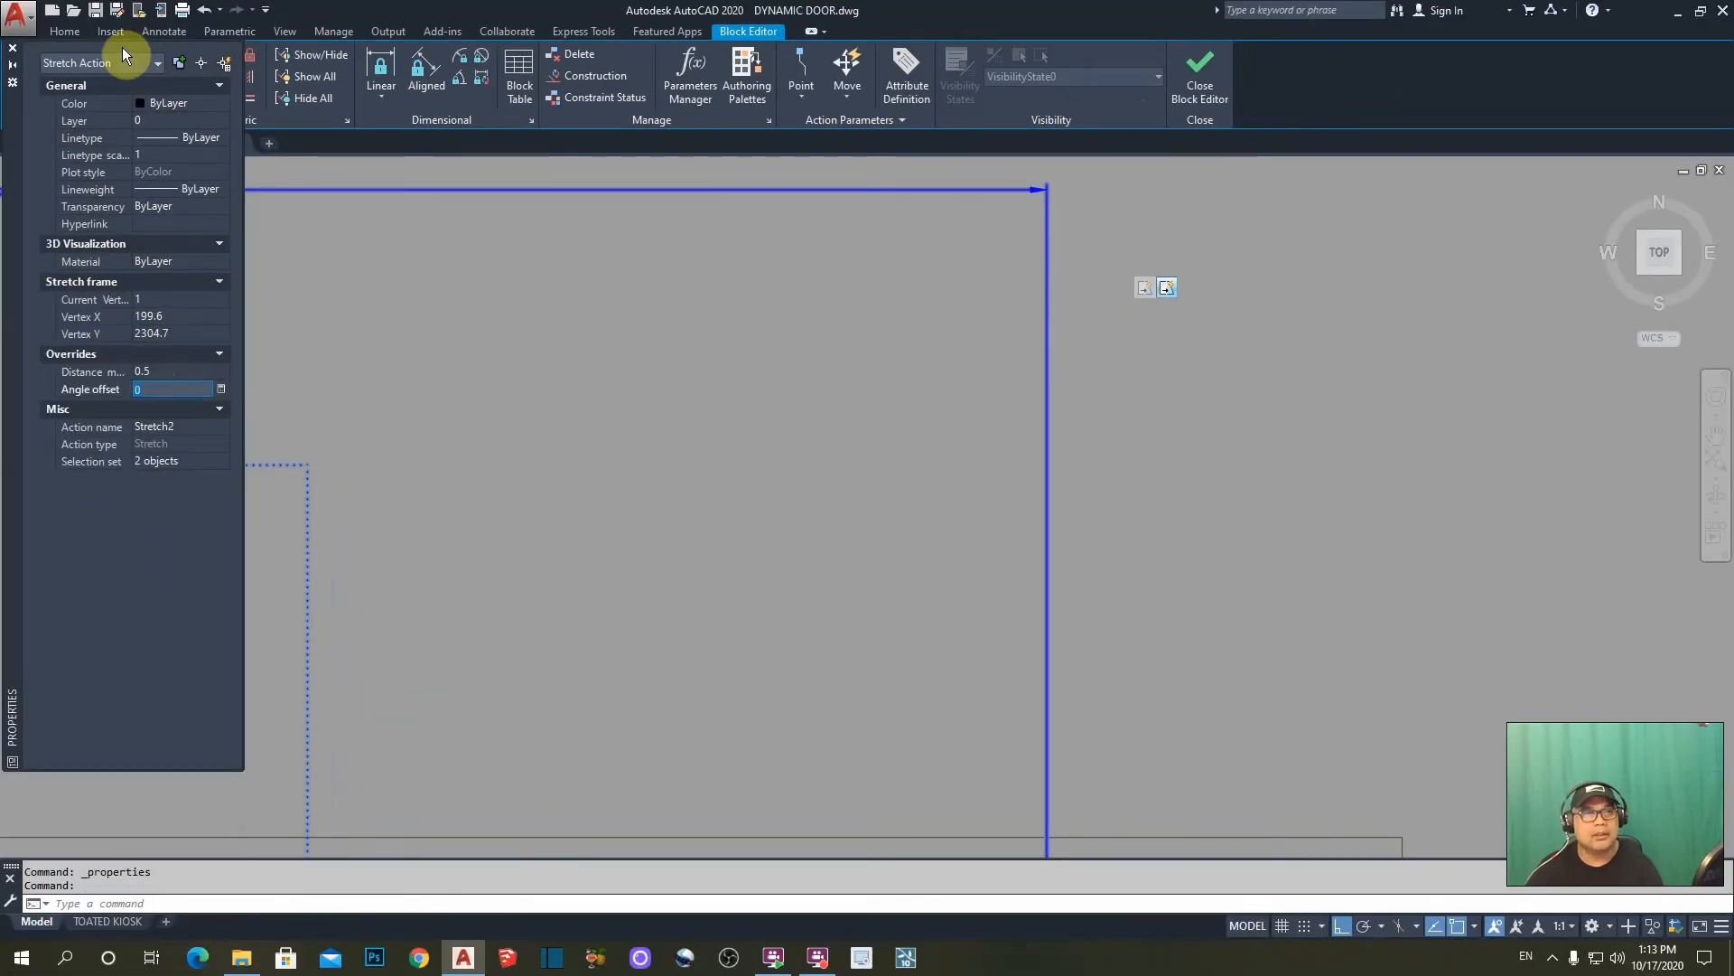
left_click(12, 56)
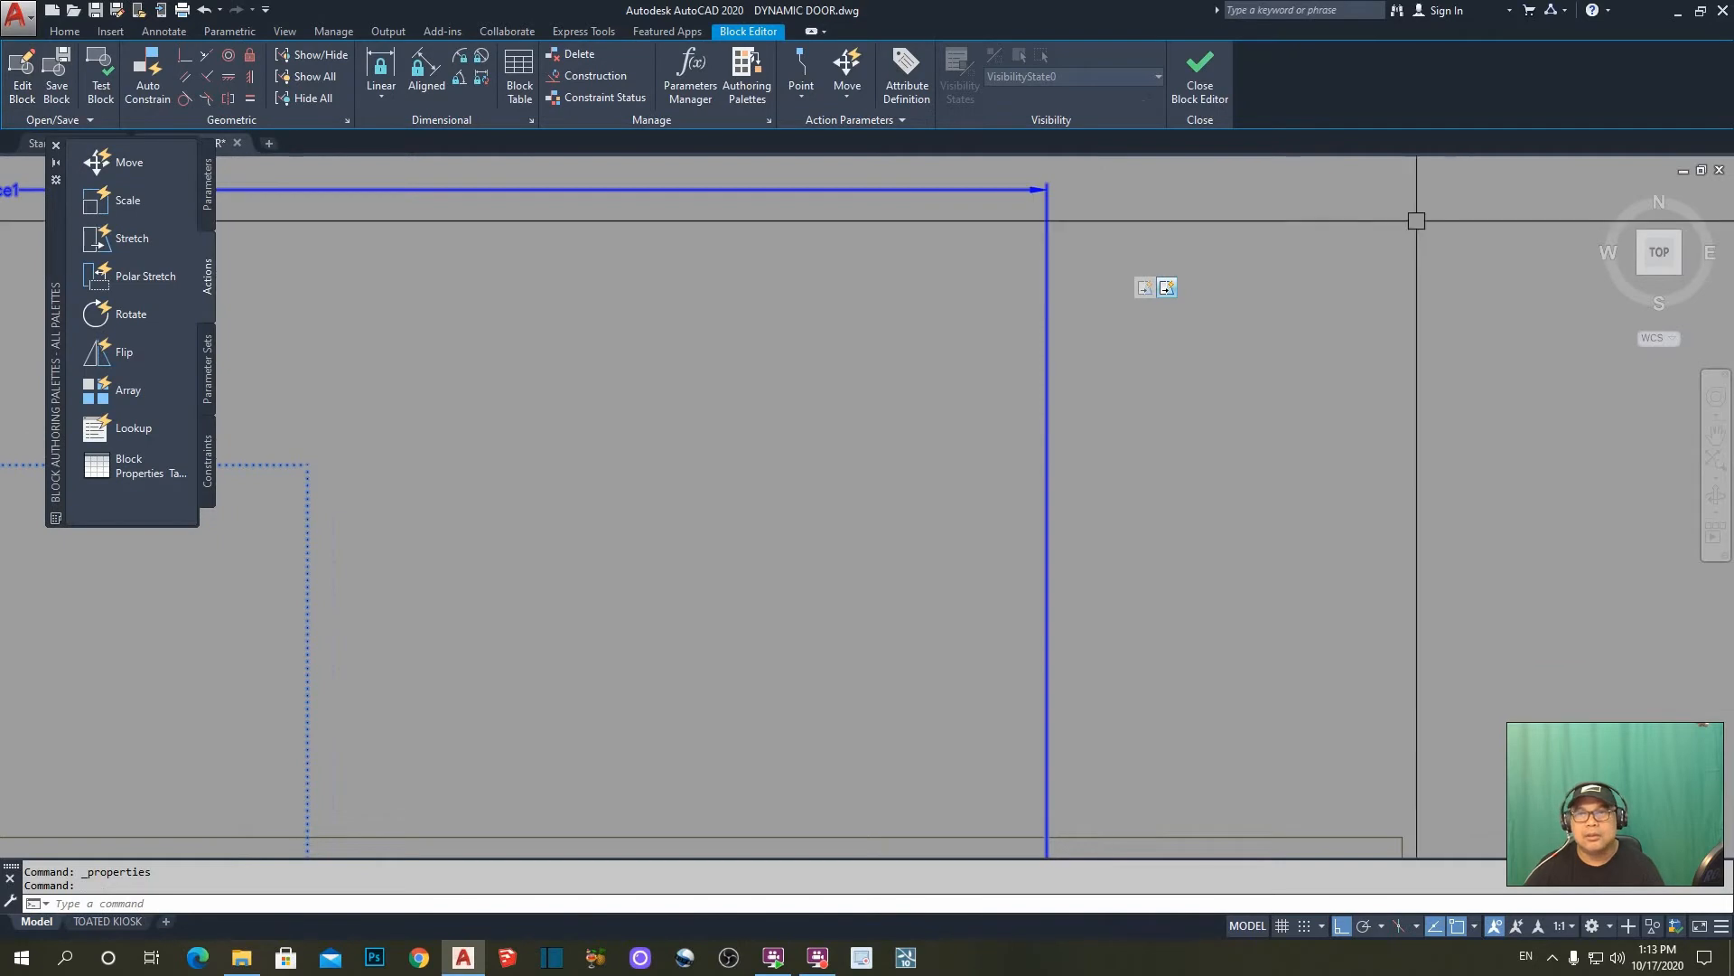
scroll(1423, 289, "down", 5)
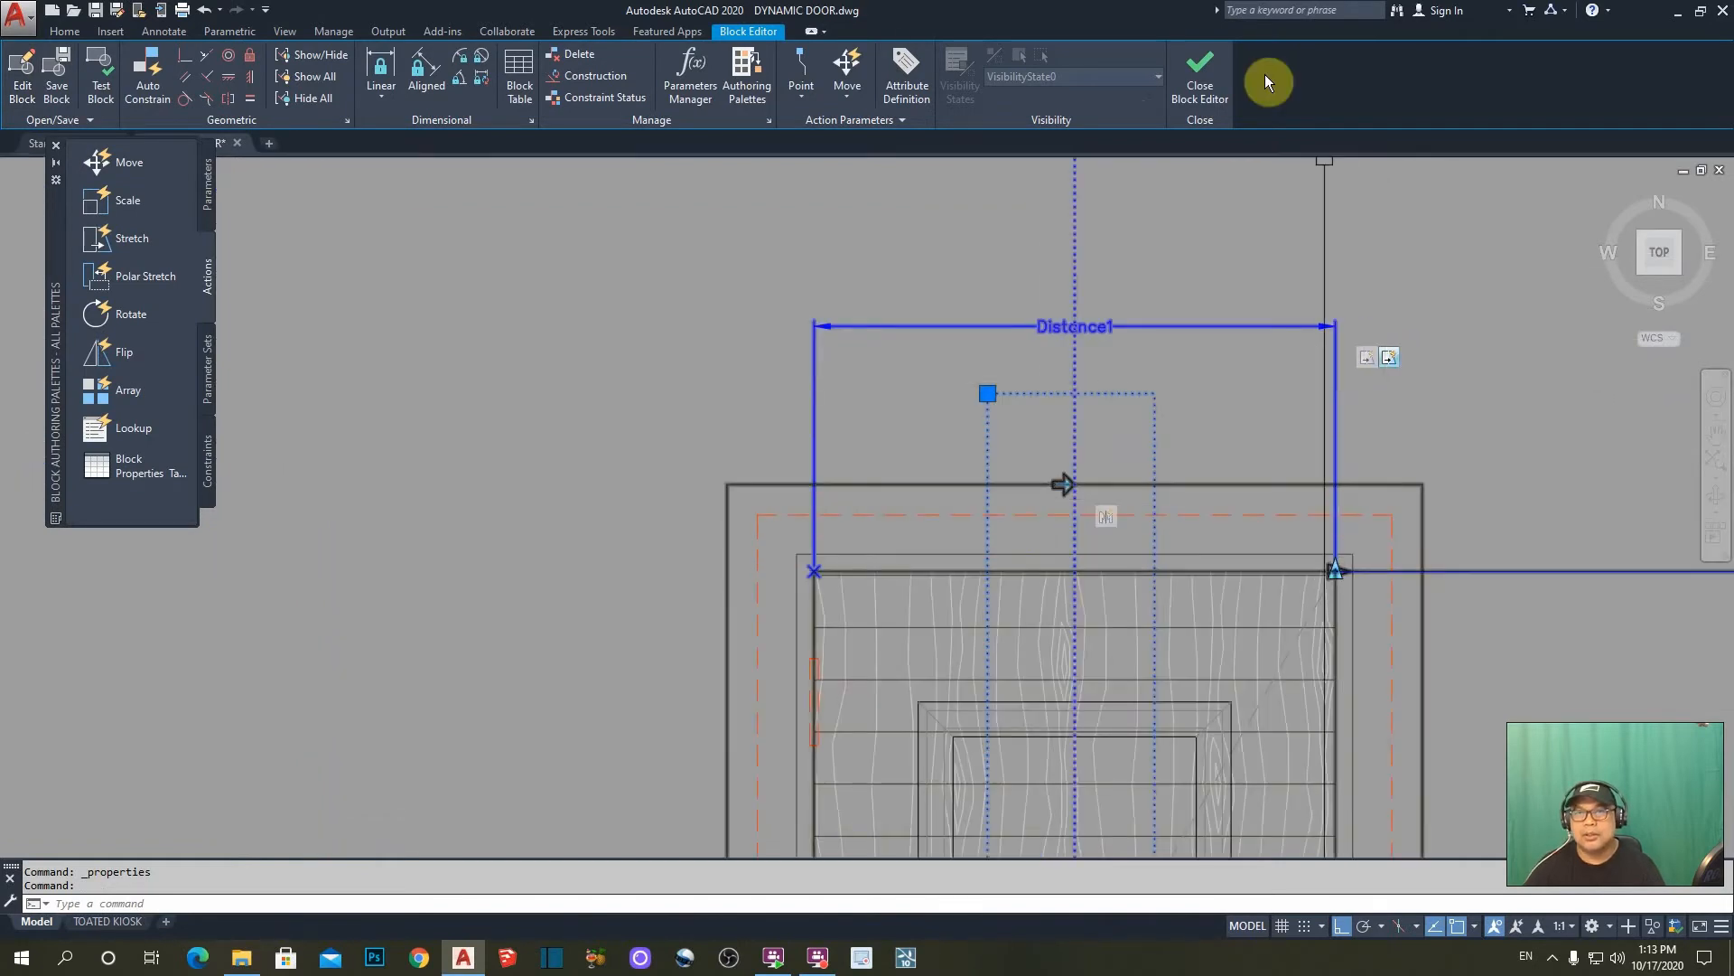
scroll(1313, 492, "down", 4)
scroll(1231, 430, "up", 4)
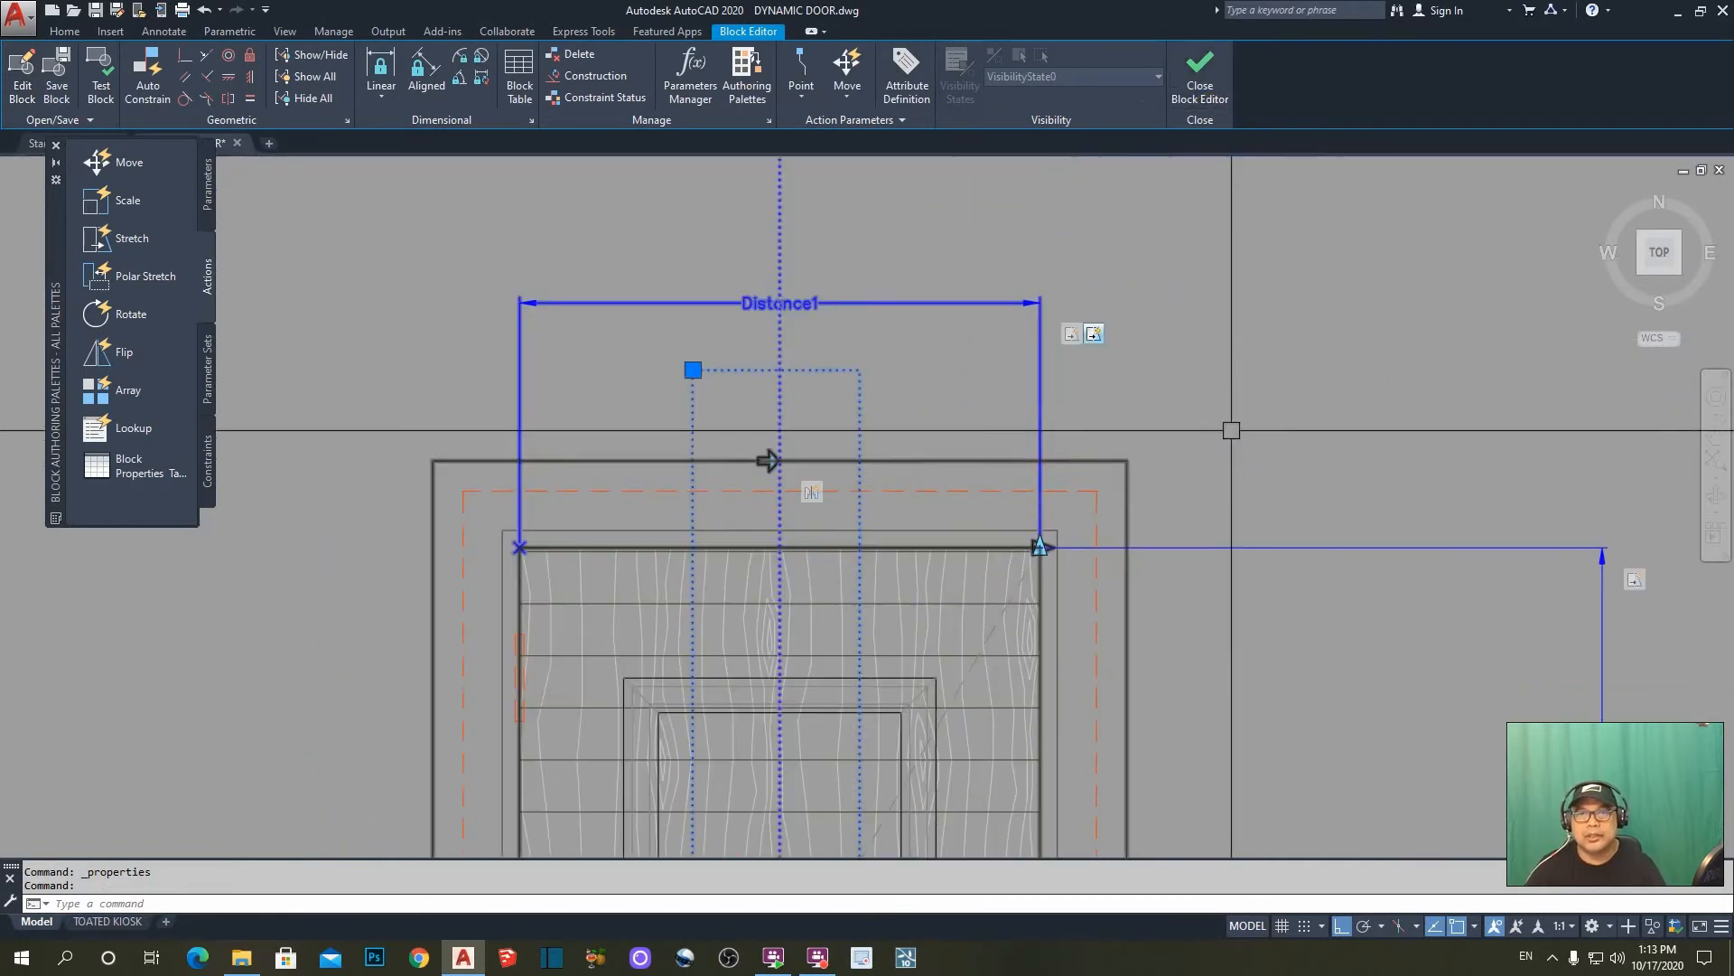
- Deselect the action, open the door block in a test window and zoom to its extents
scroll(1257, 481, "down", 2)
key("Escape")
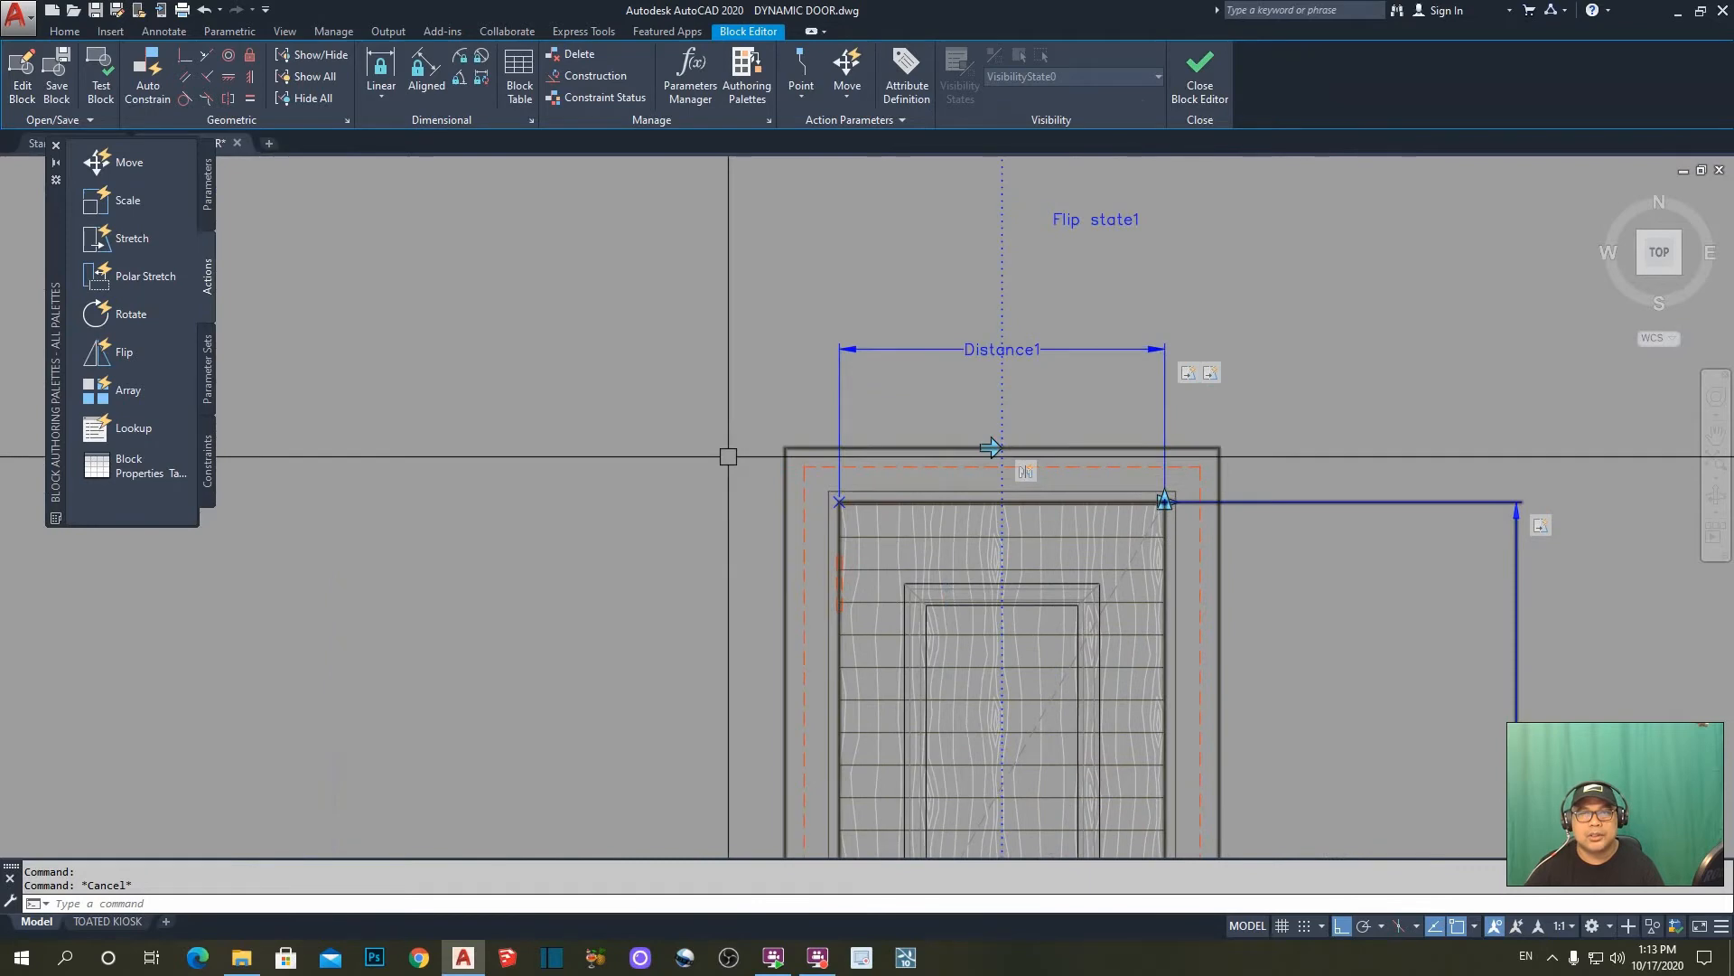
left_click(98, 68)
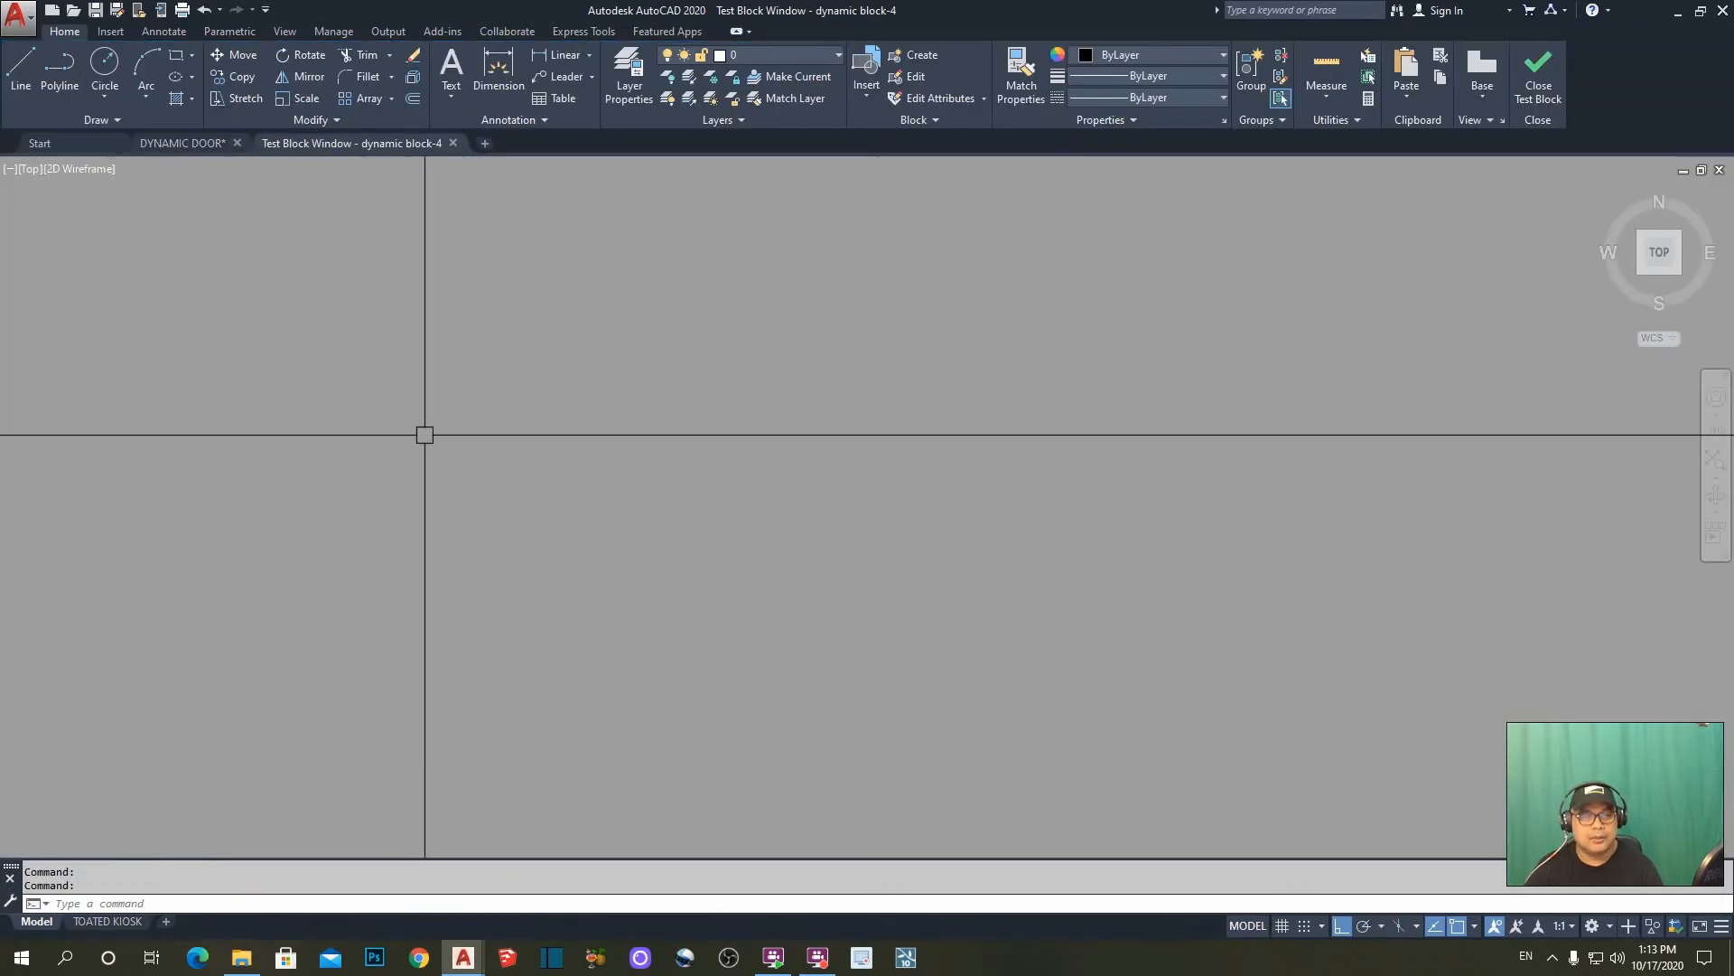
type("z")
key("Return")
type("e")
key("Return")
- Widen the test door horizontally with its upper corner grip and examine whether the flip arrow stays centred
left_click(869, 320)
left_click(962, 191)
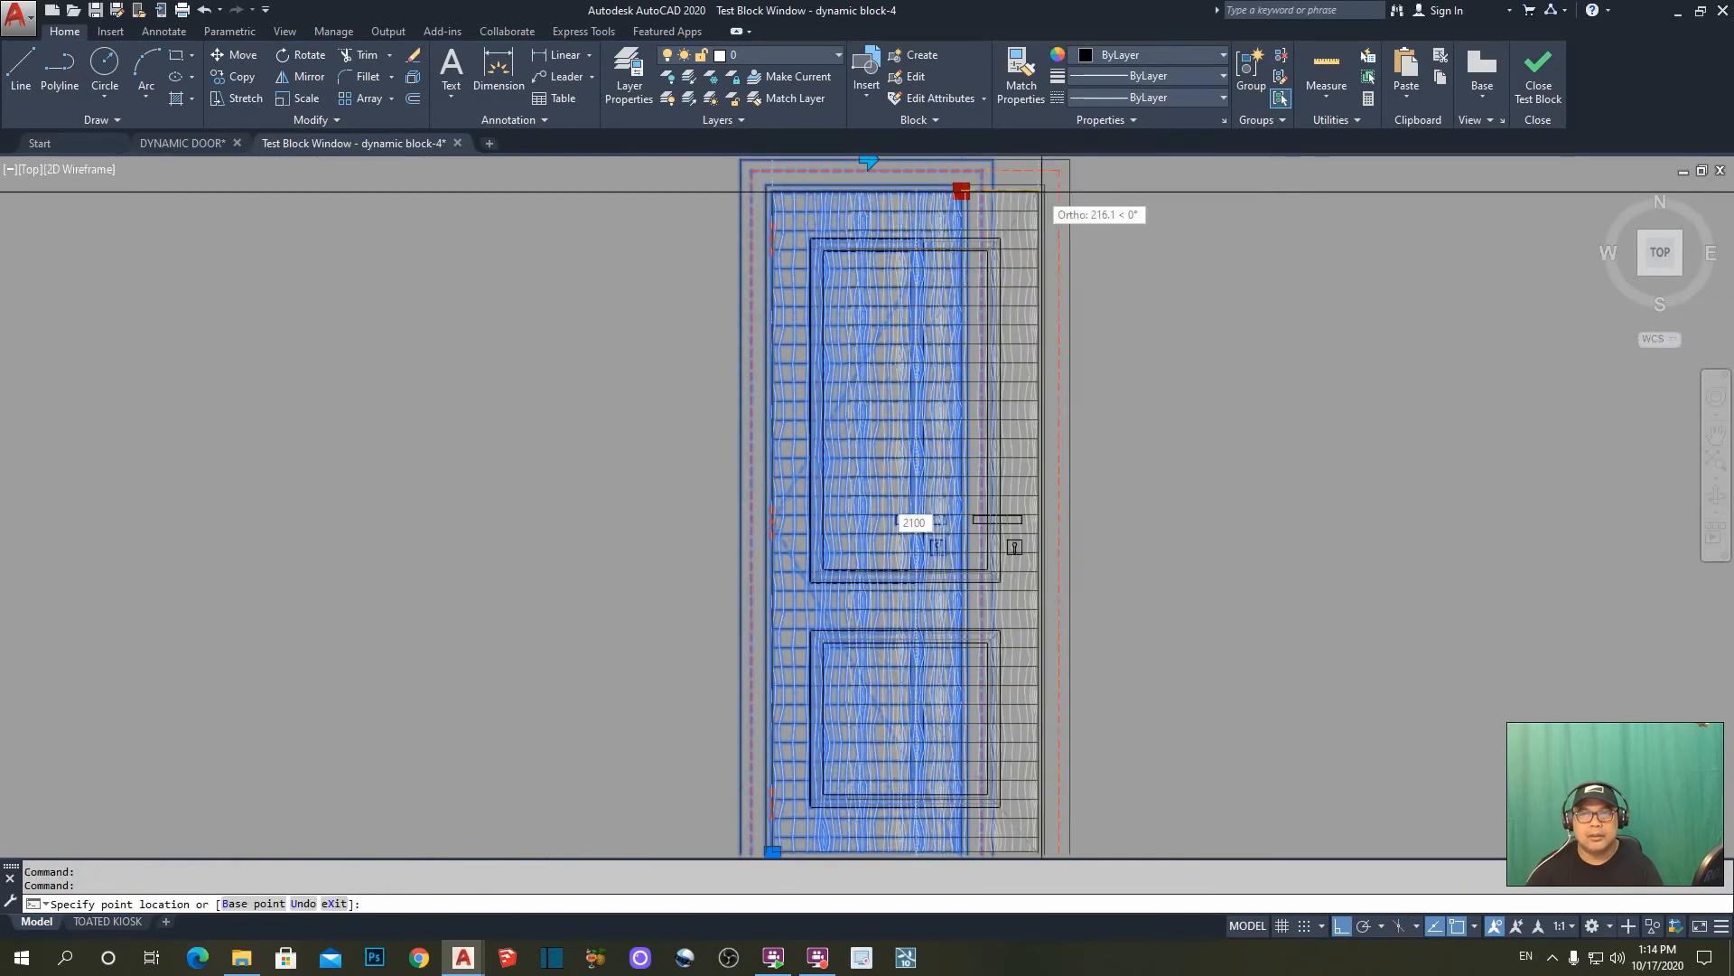
left_click(1095, 209)
scroll(907, 473, "up", 6)
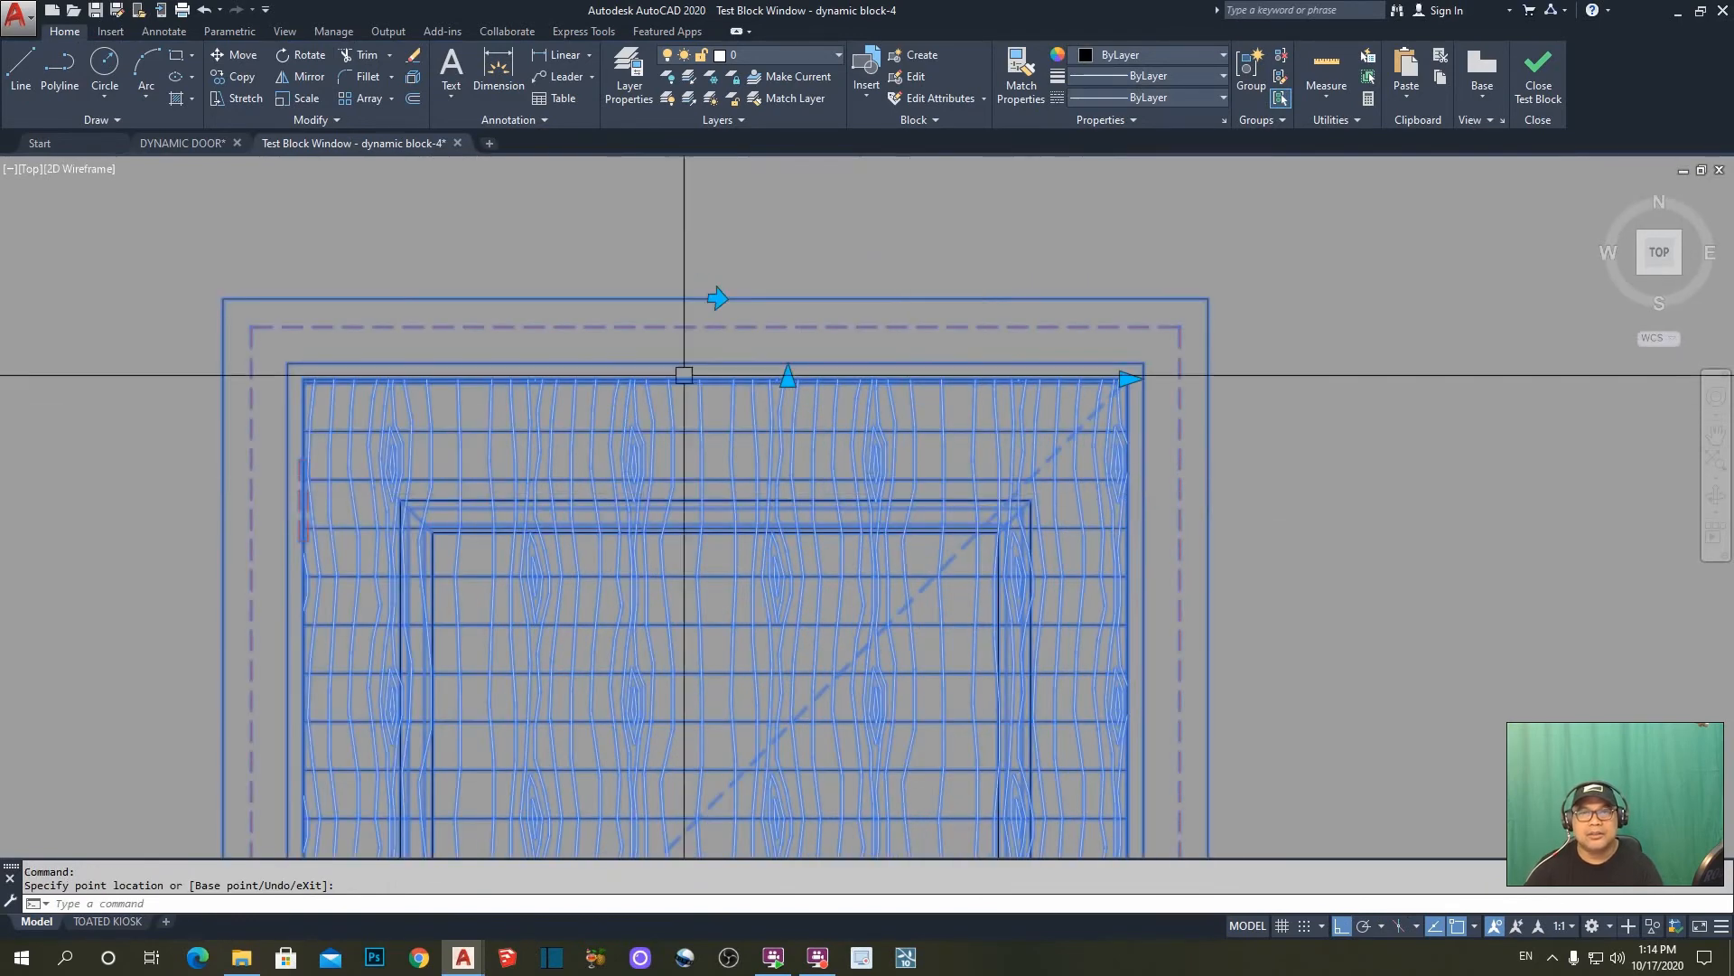
scroll(899, 279, "up", 2)
scroll(787, 396, "down", 6)
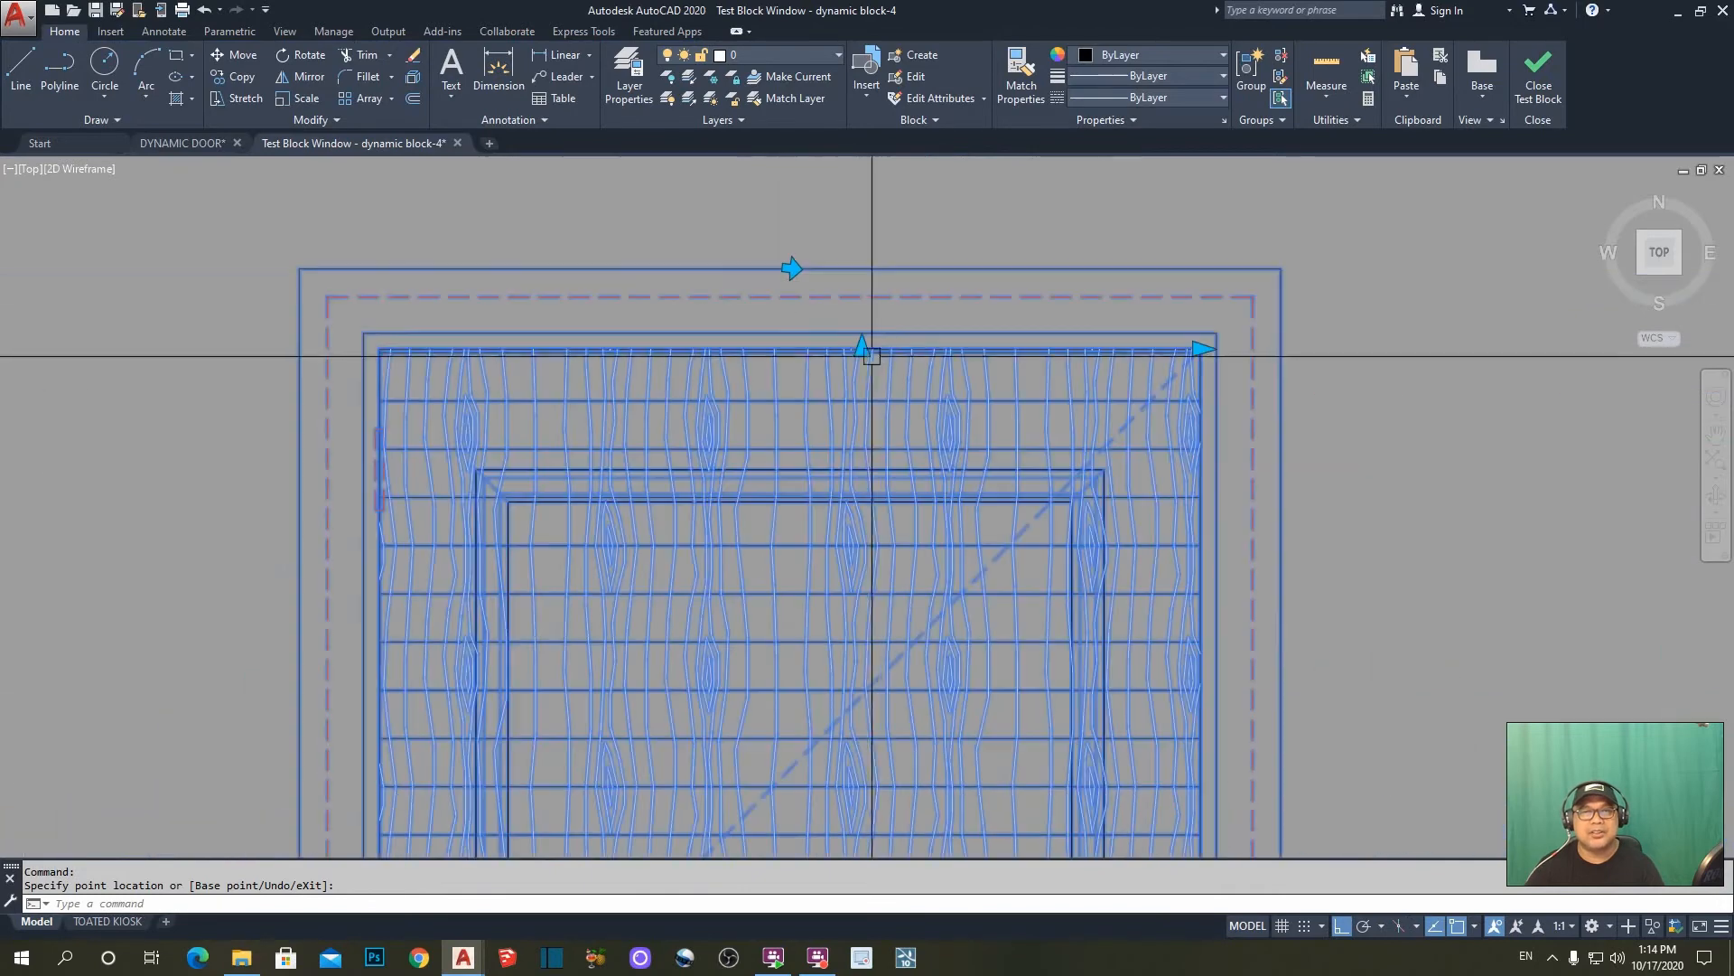
scroll(821, 302, "down", 3)
scroll(876, 302, "up", 3)
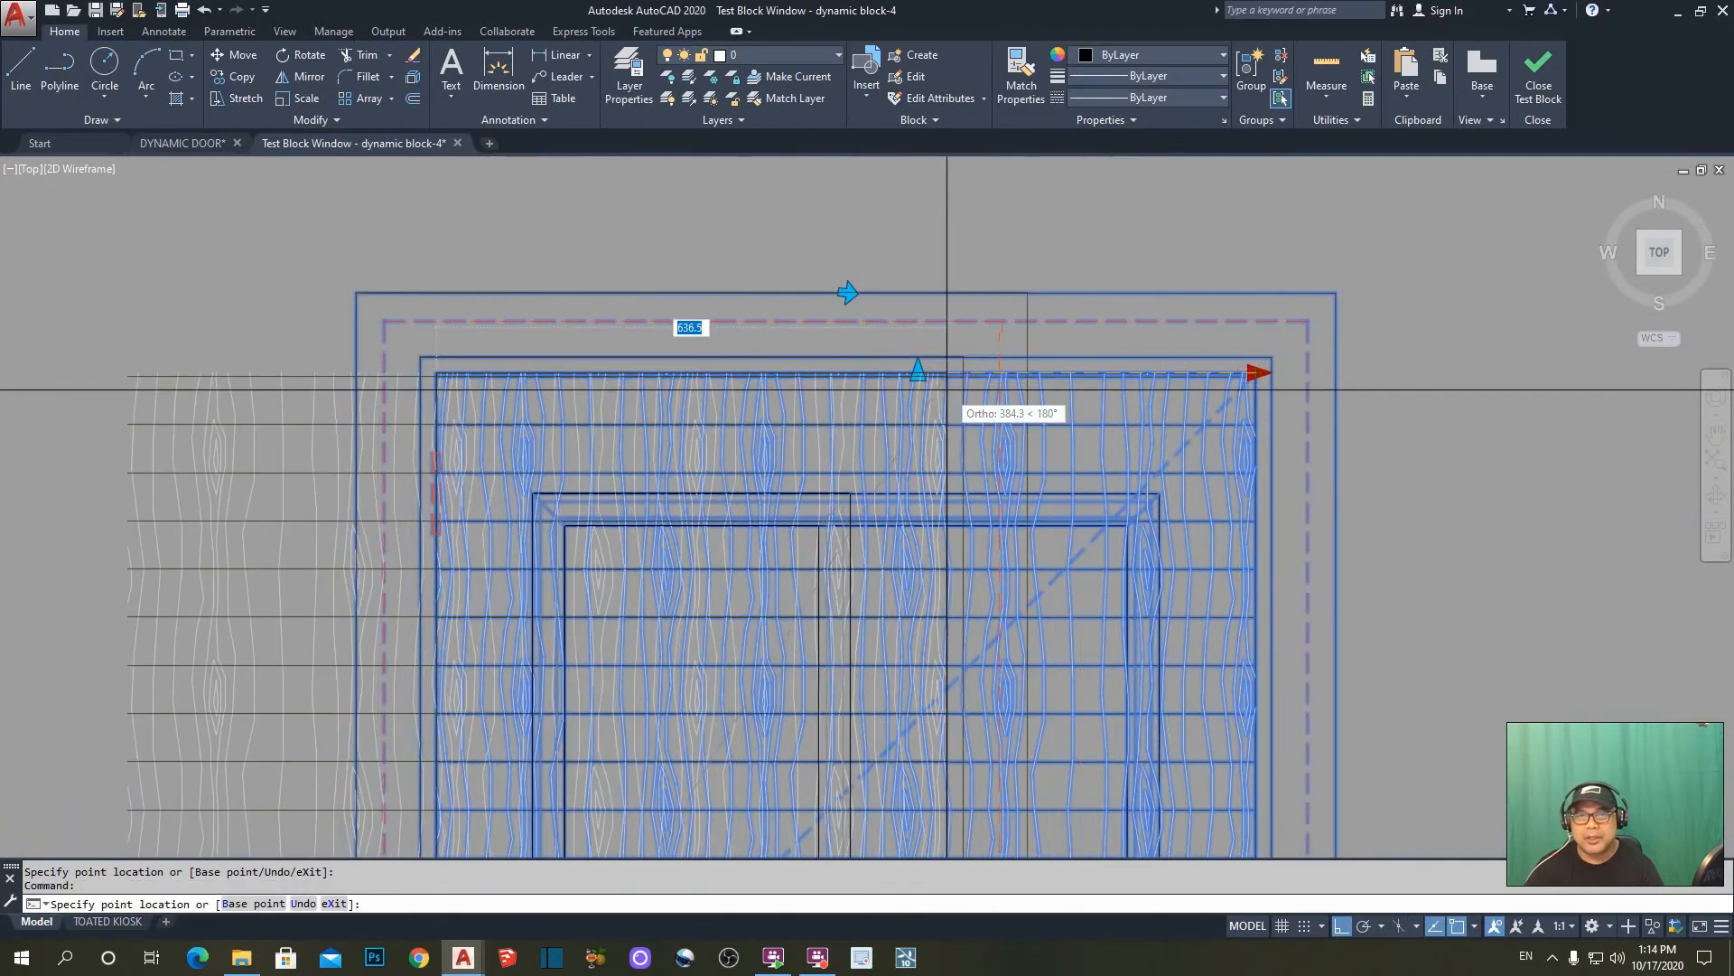
- Narrow and rewiden the test door with its width grip to recheck the flip arrow's centring
left_click(973, 379)
left_click(974, 375)
left_click(1287, 411)
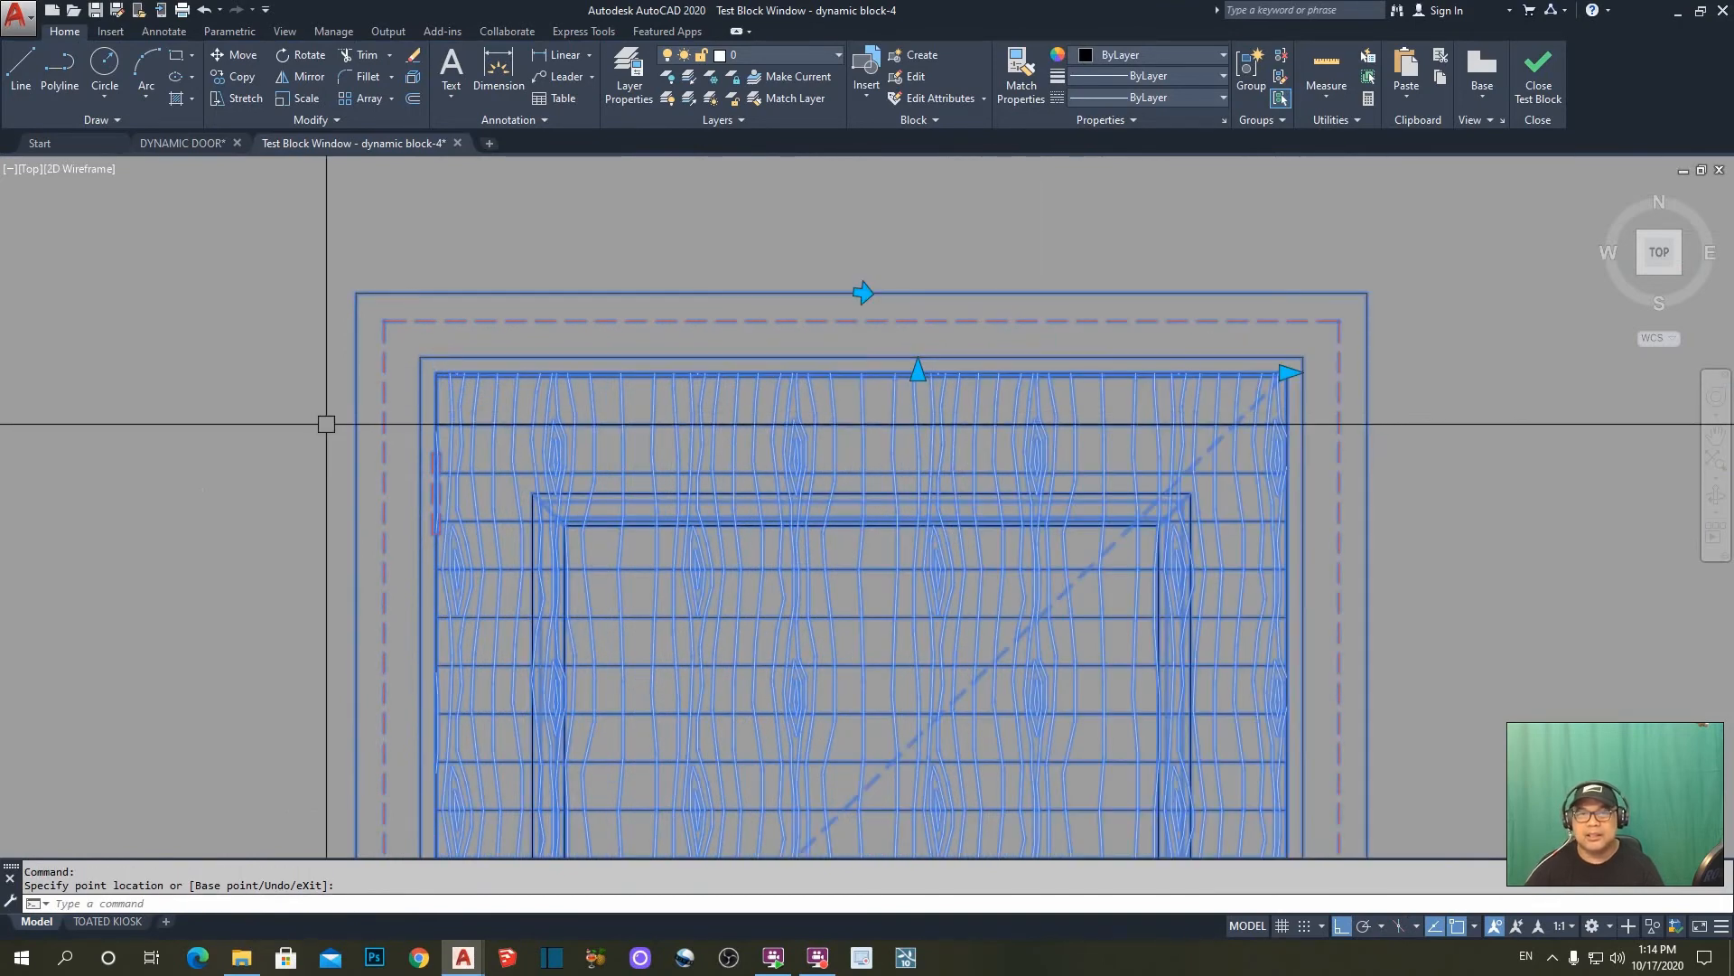
- Deselect the test door and undo its width stretches and the view changes
scroll(1018, 464, "down", 5)
key("Escape")
type("u")
key("Return")
key("Return")
key("Return")
key("Return")
scroll(903, 564, "down", 4)
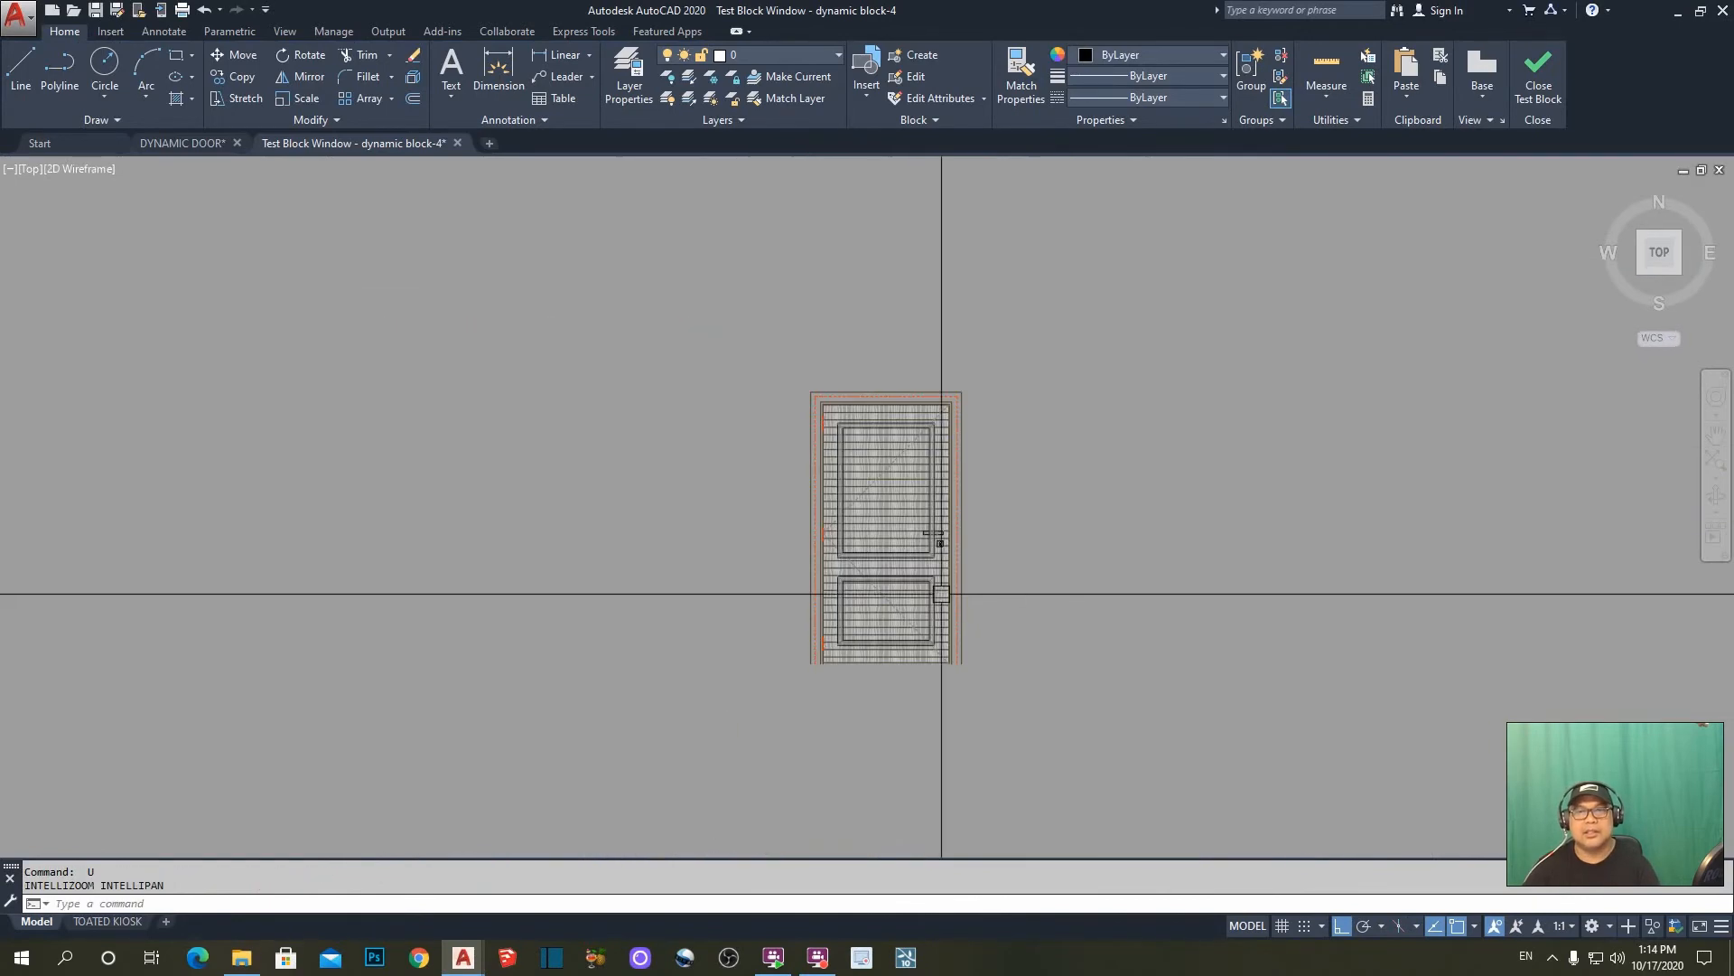
key("Return")
key("Return")
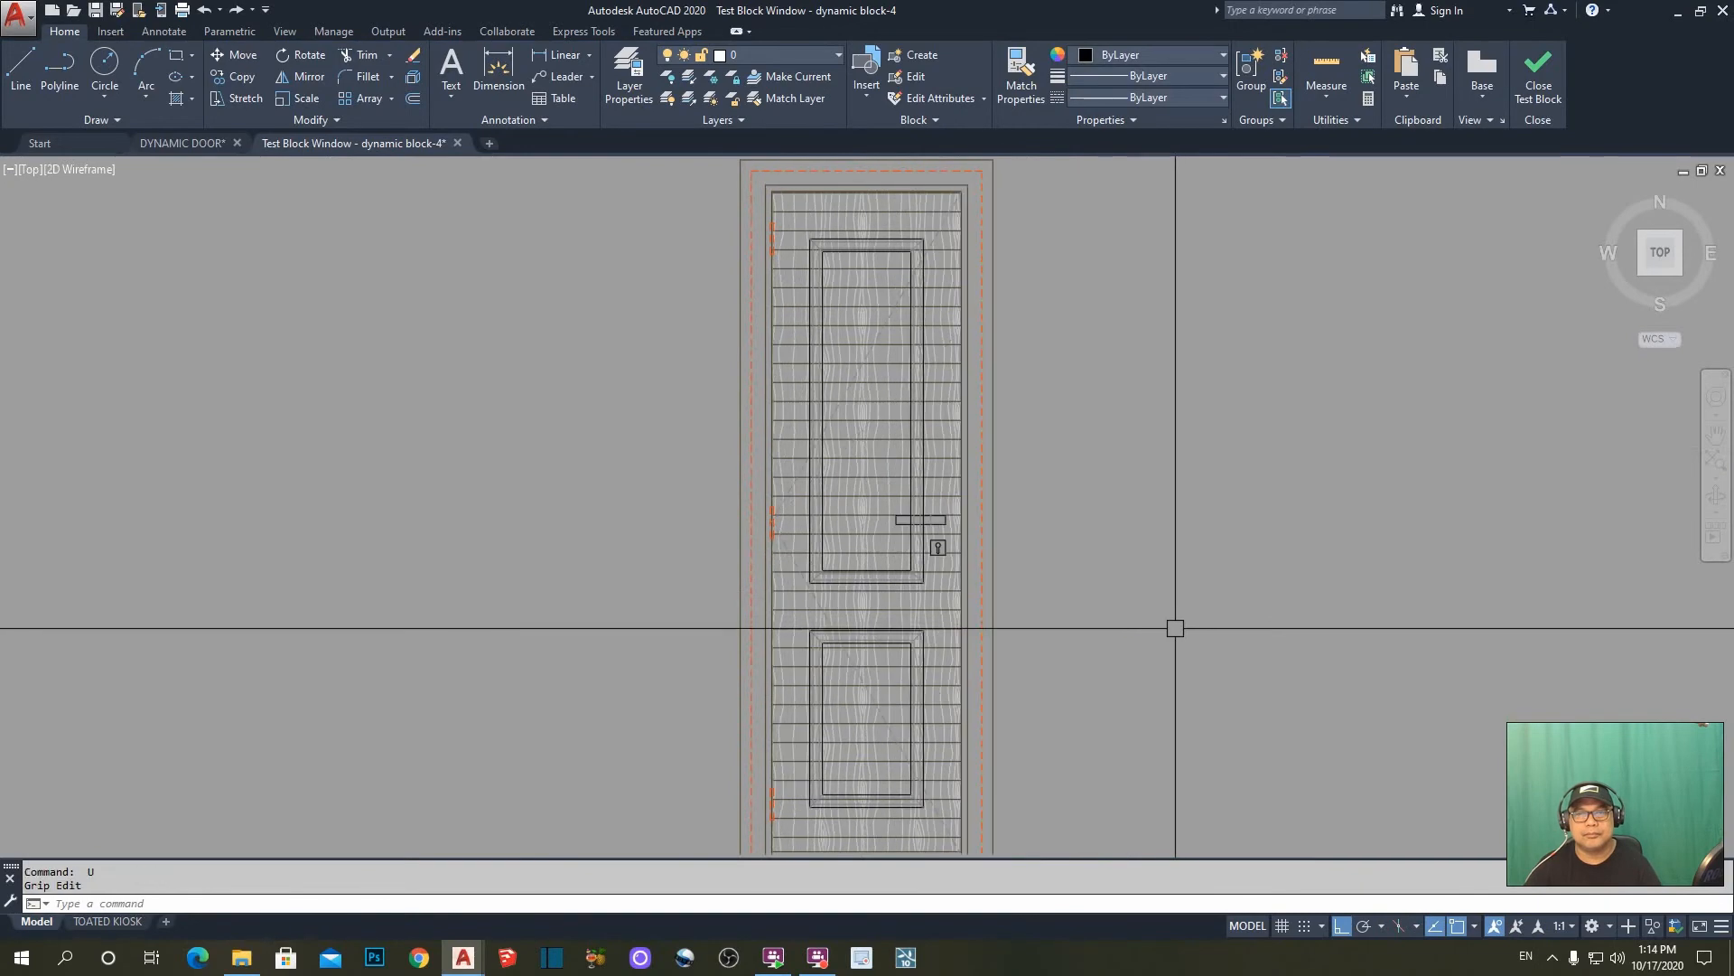
- Select the test door to show its grips, and close the test window to return to the block editor
left_click(848, 341)
middle_click_drag(1082, 413, 1037, 515)
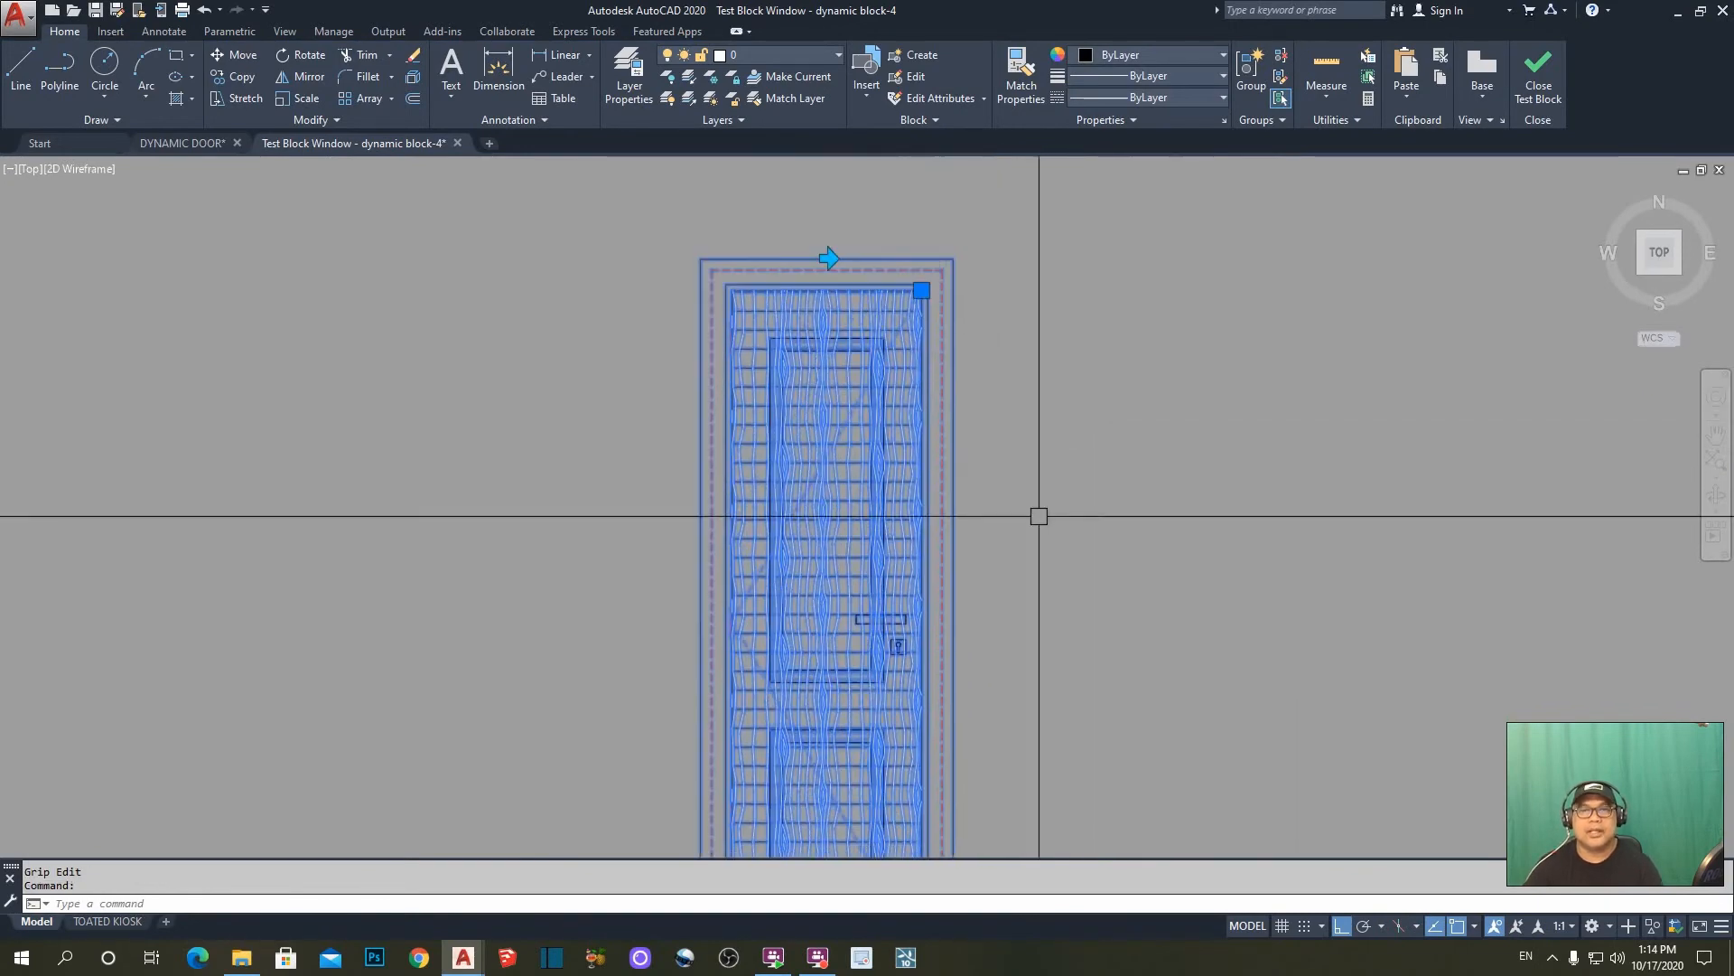
left_click(1541, 90)
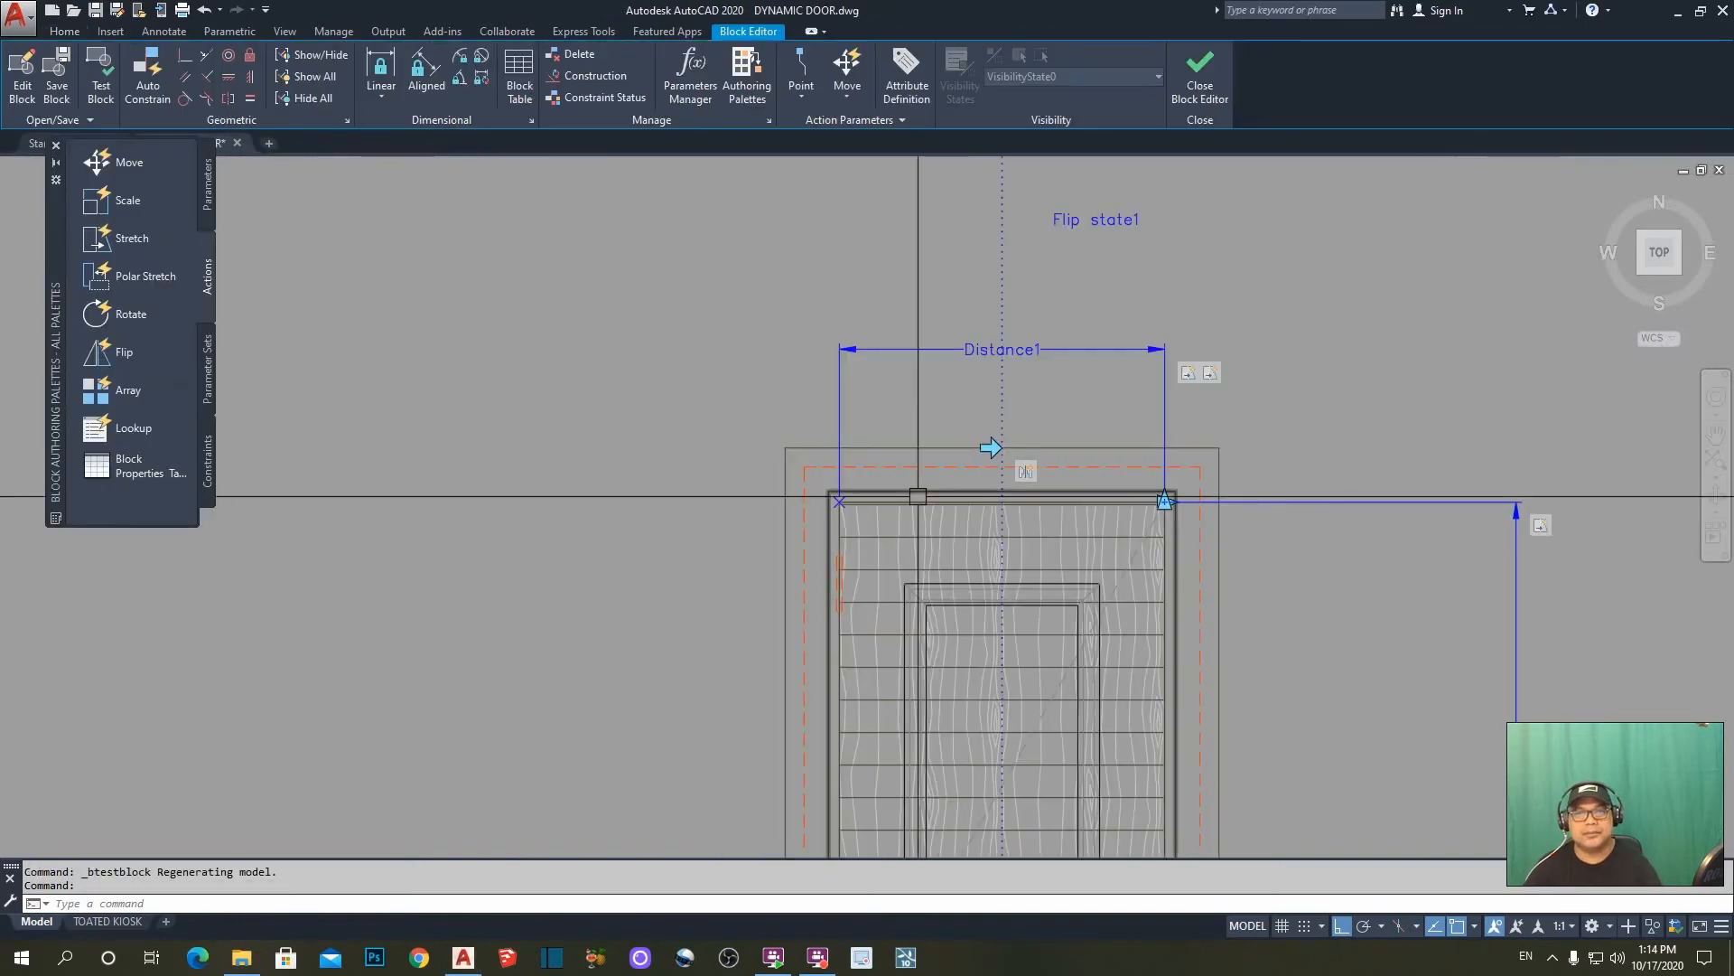
- Examine the door's middle hinge, handle, keyhole and dashed swing lines relative to the Distance2 height parameter
scroll(908, 306, "down", 3)
scroll(1003, 479, "up", 3)
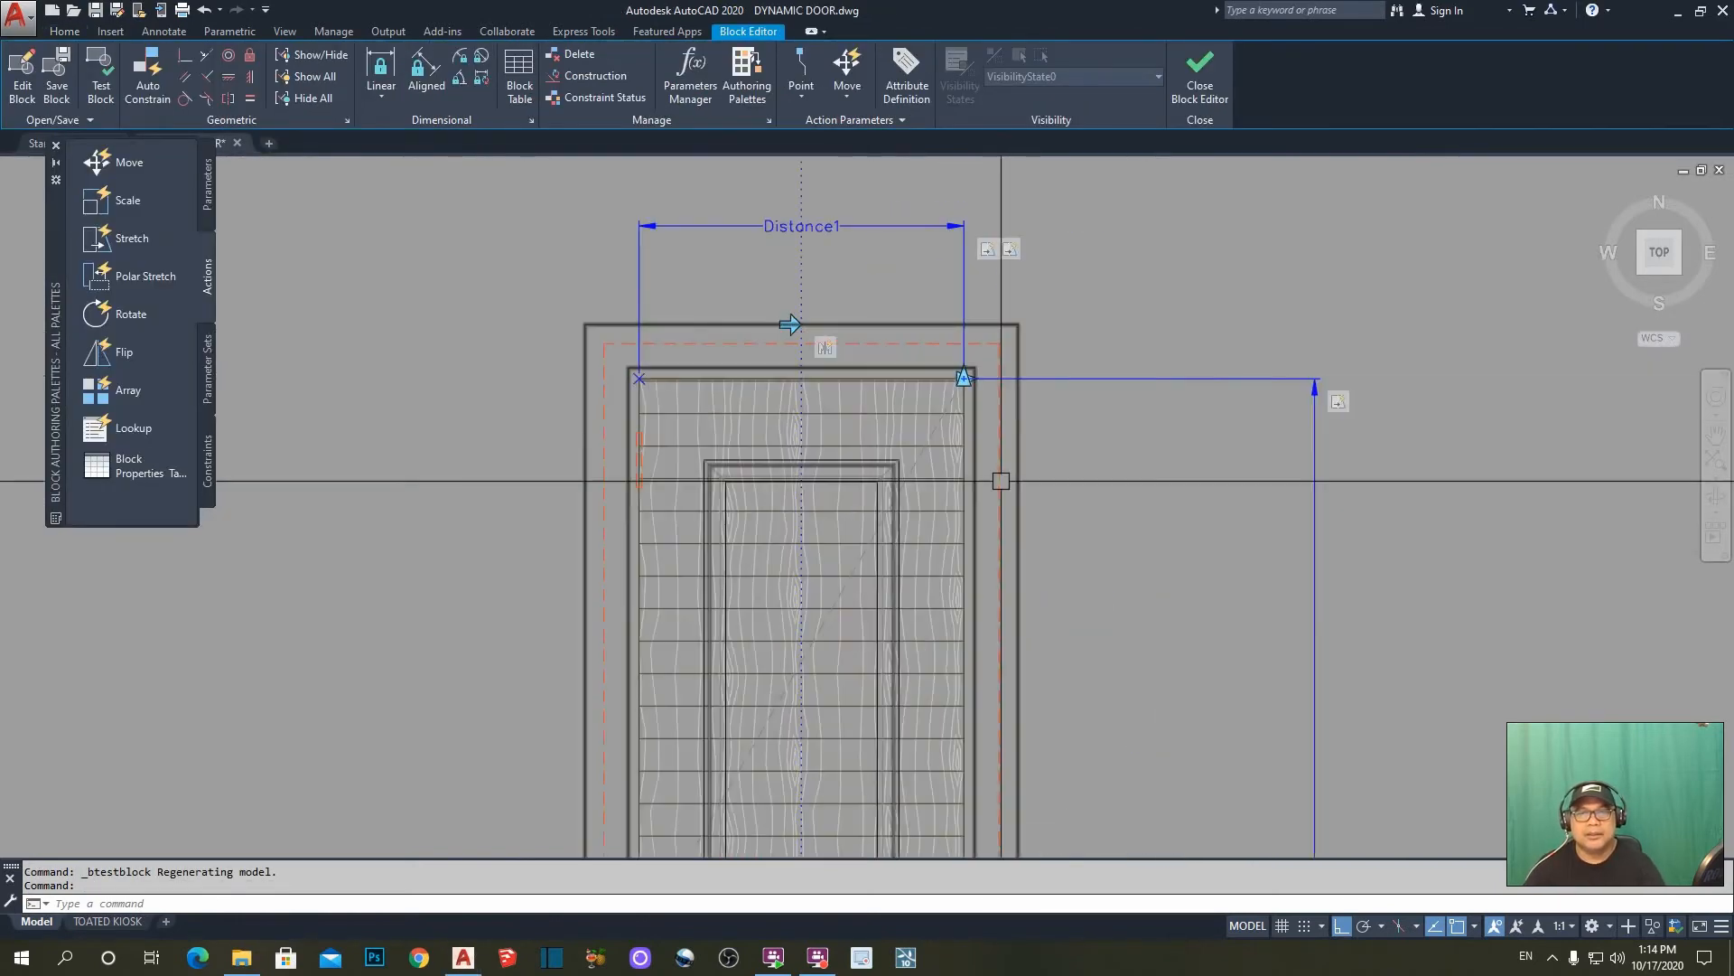
scroll(1045, 282, "down", 3)
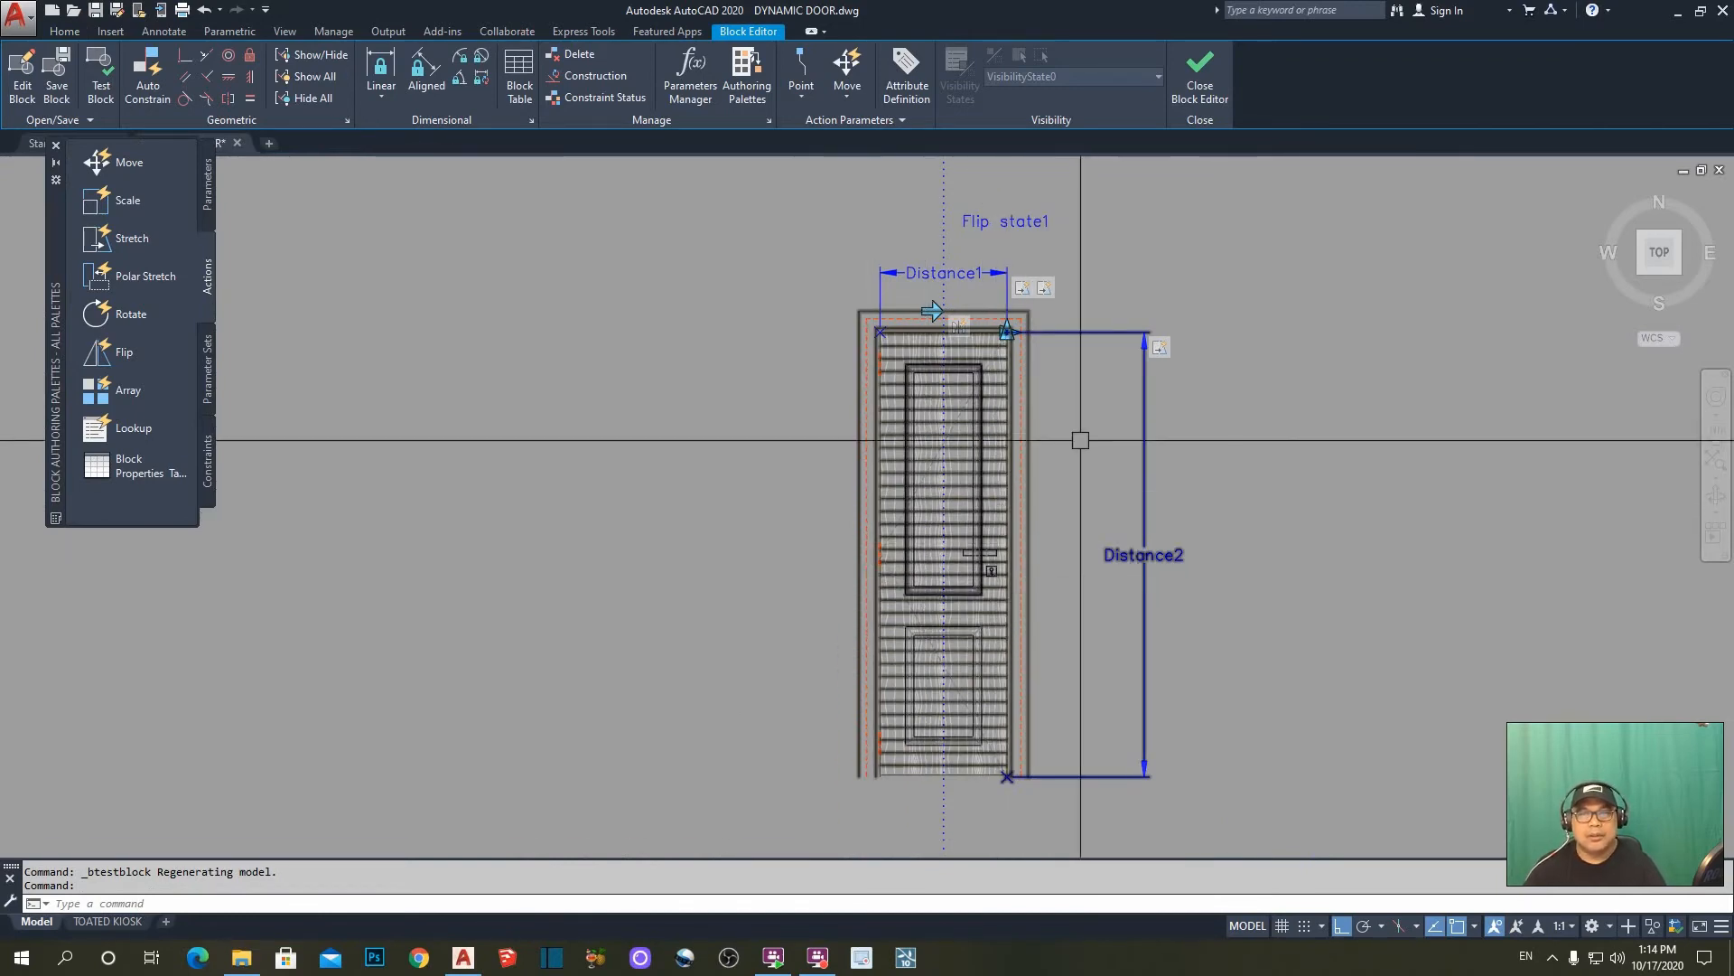
scroll(931, 614, "up", 5)
scroll(867, 578, "down", 5)
scroll(807, 591, "up", 3)
scroll(839, 490, "up", 5)
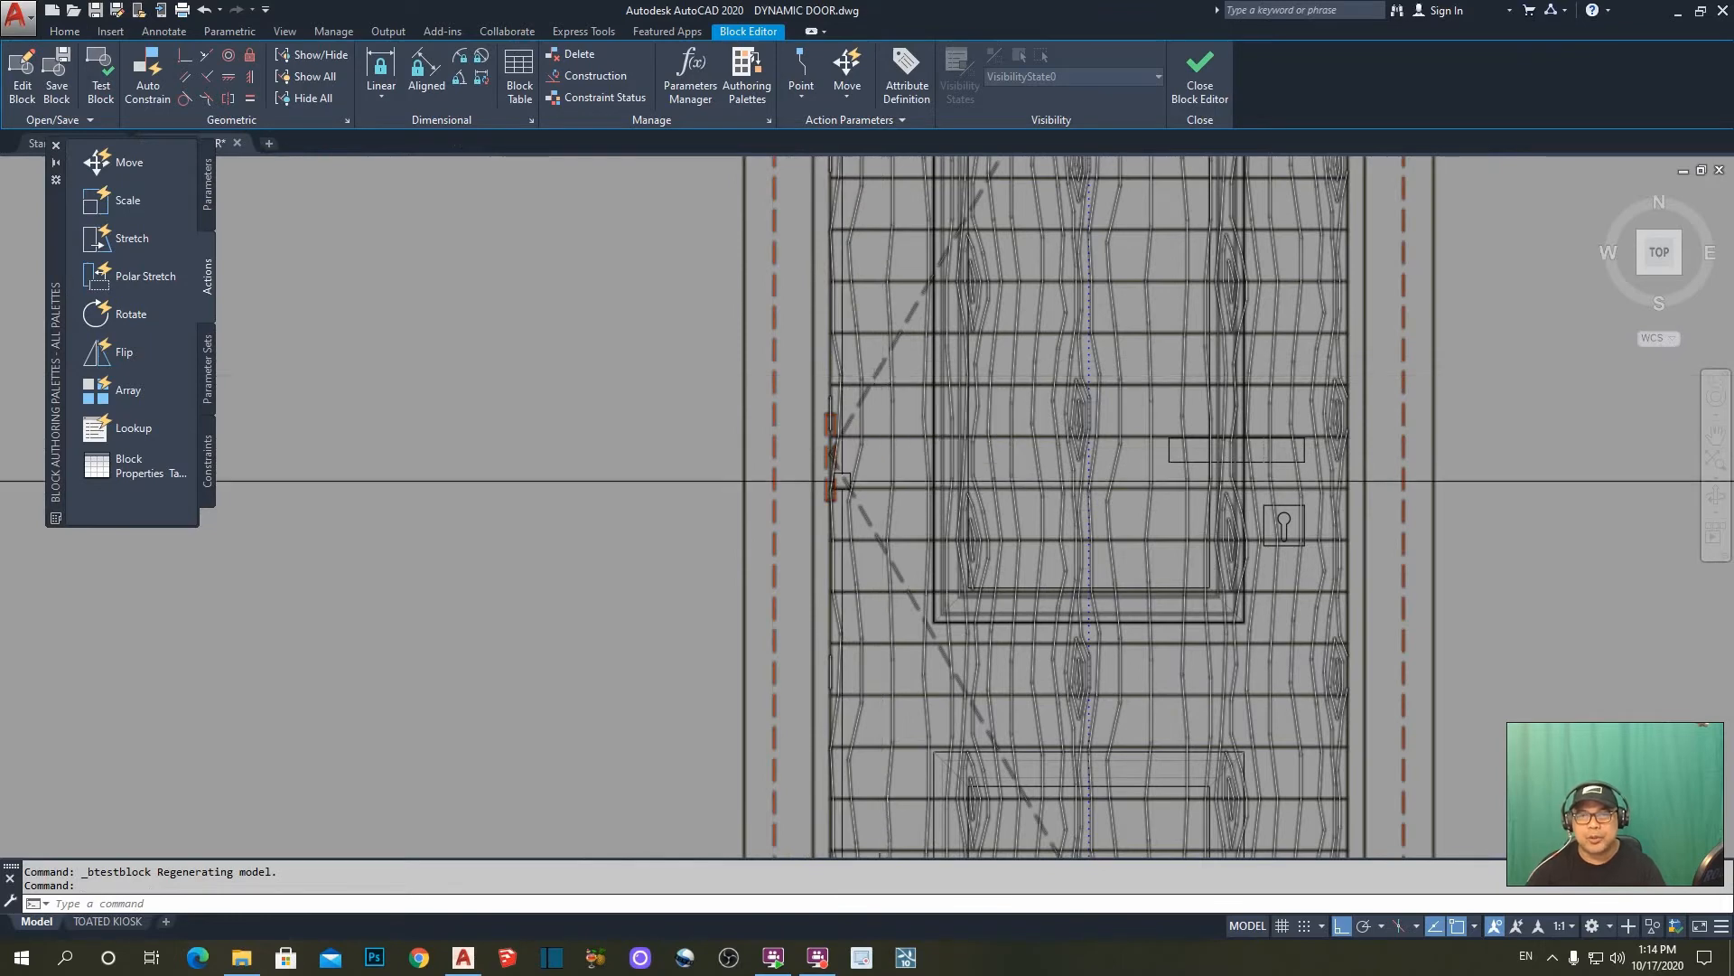
scroll(840, 483, "down", 4)
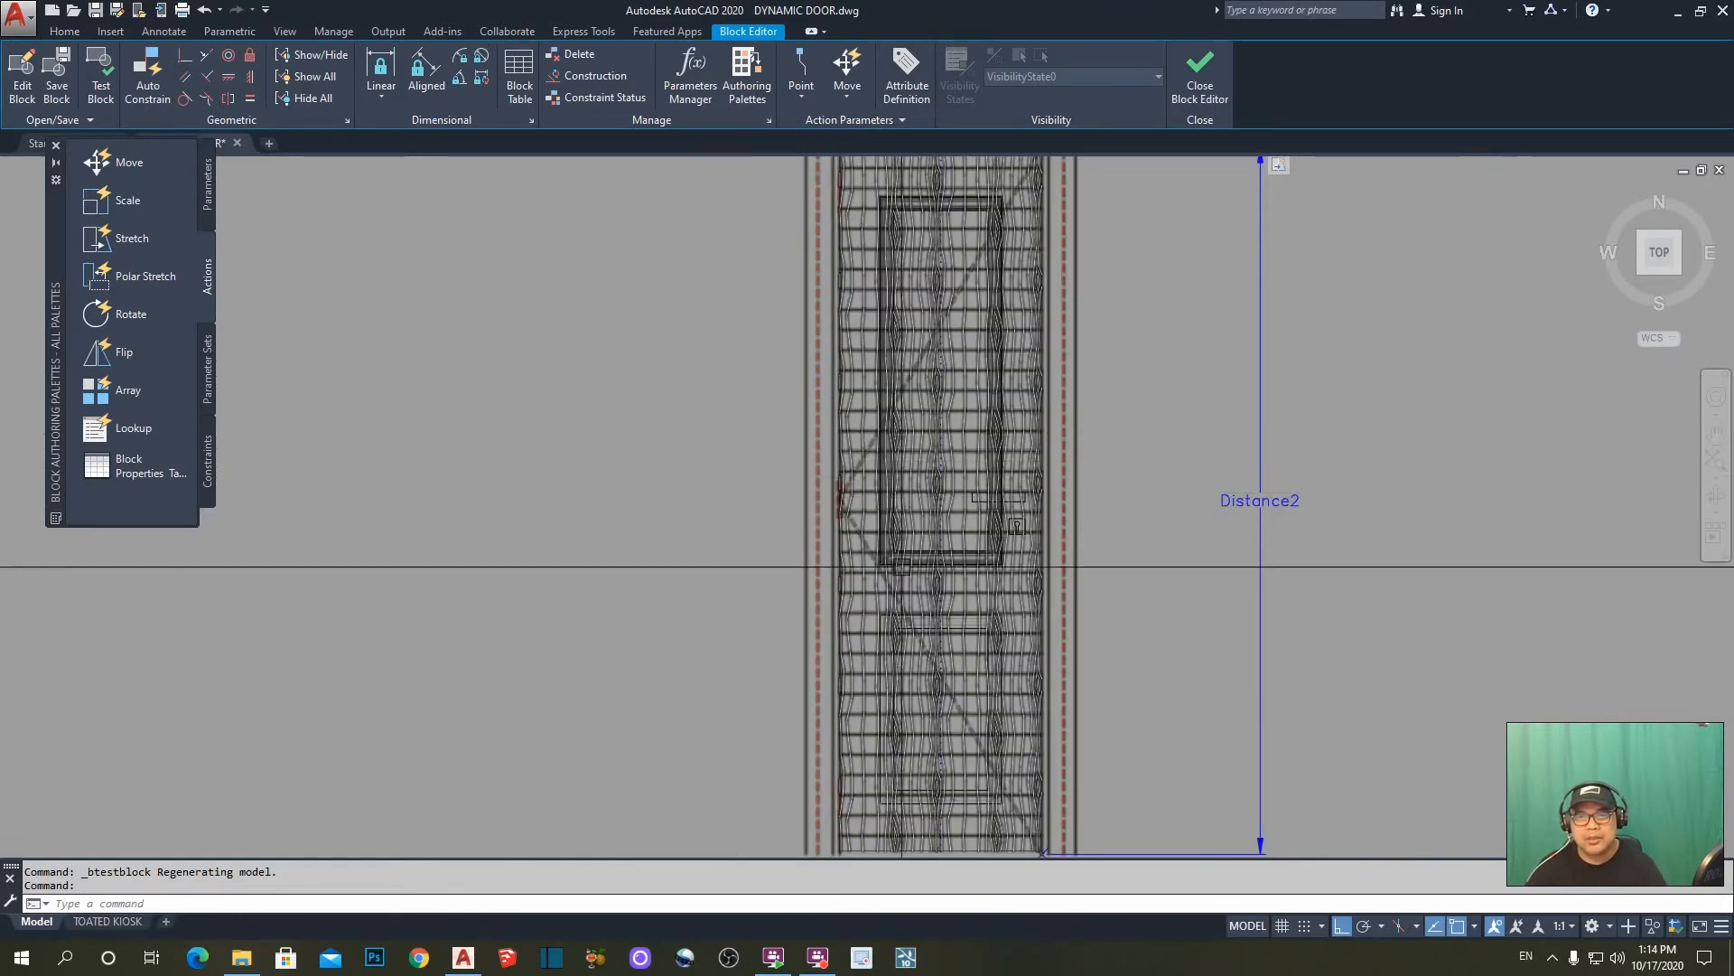
scroll(856, 509, "down", 3)
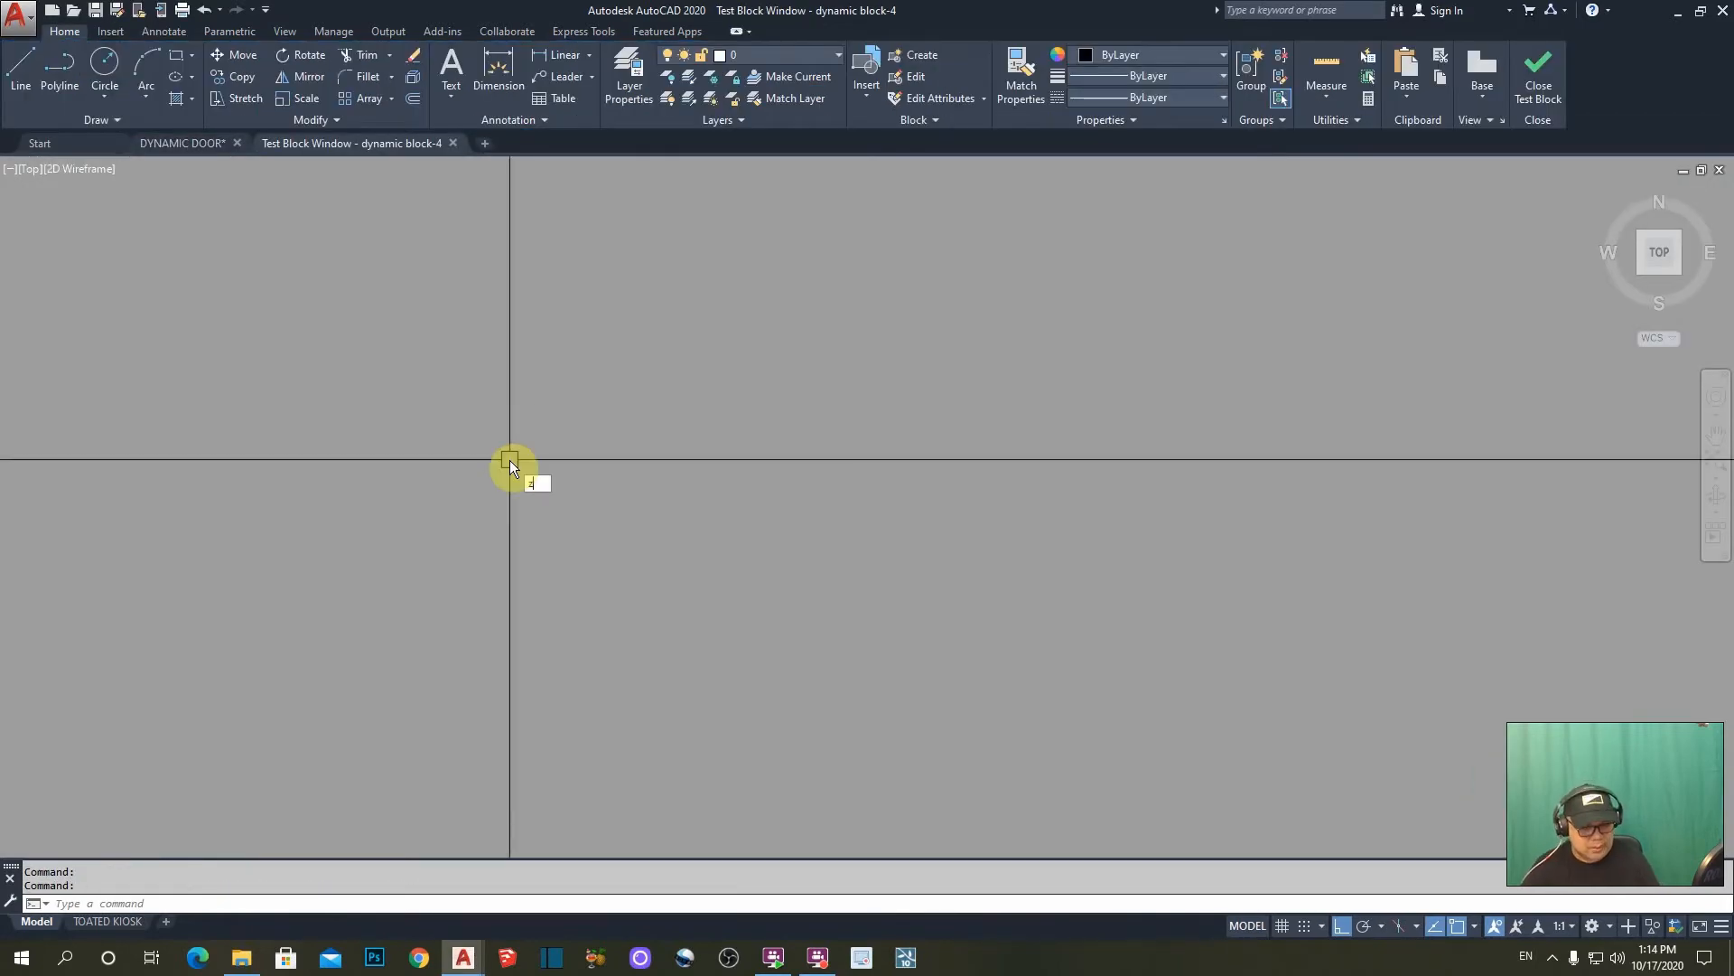
- Zoom to the extents of the door block in a test window and select the door
key("Return")
type("e")
key("Return")
scroll(974, 400, "down", 3)
left_click(998, 501)
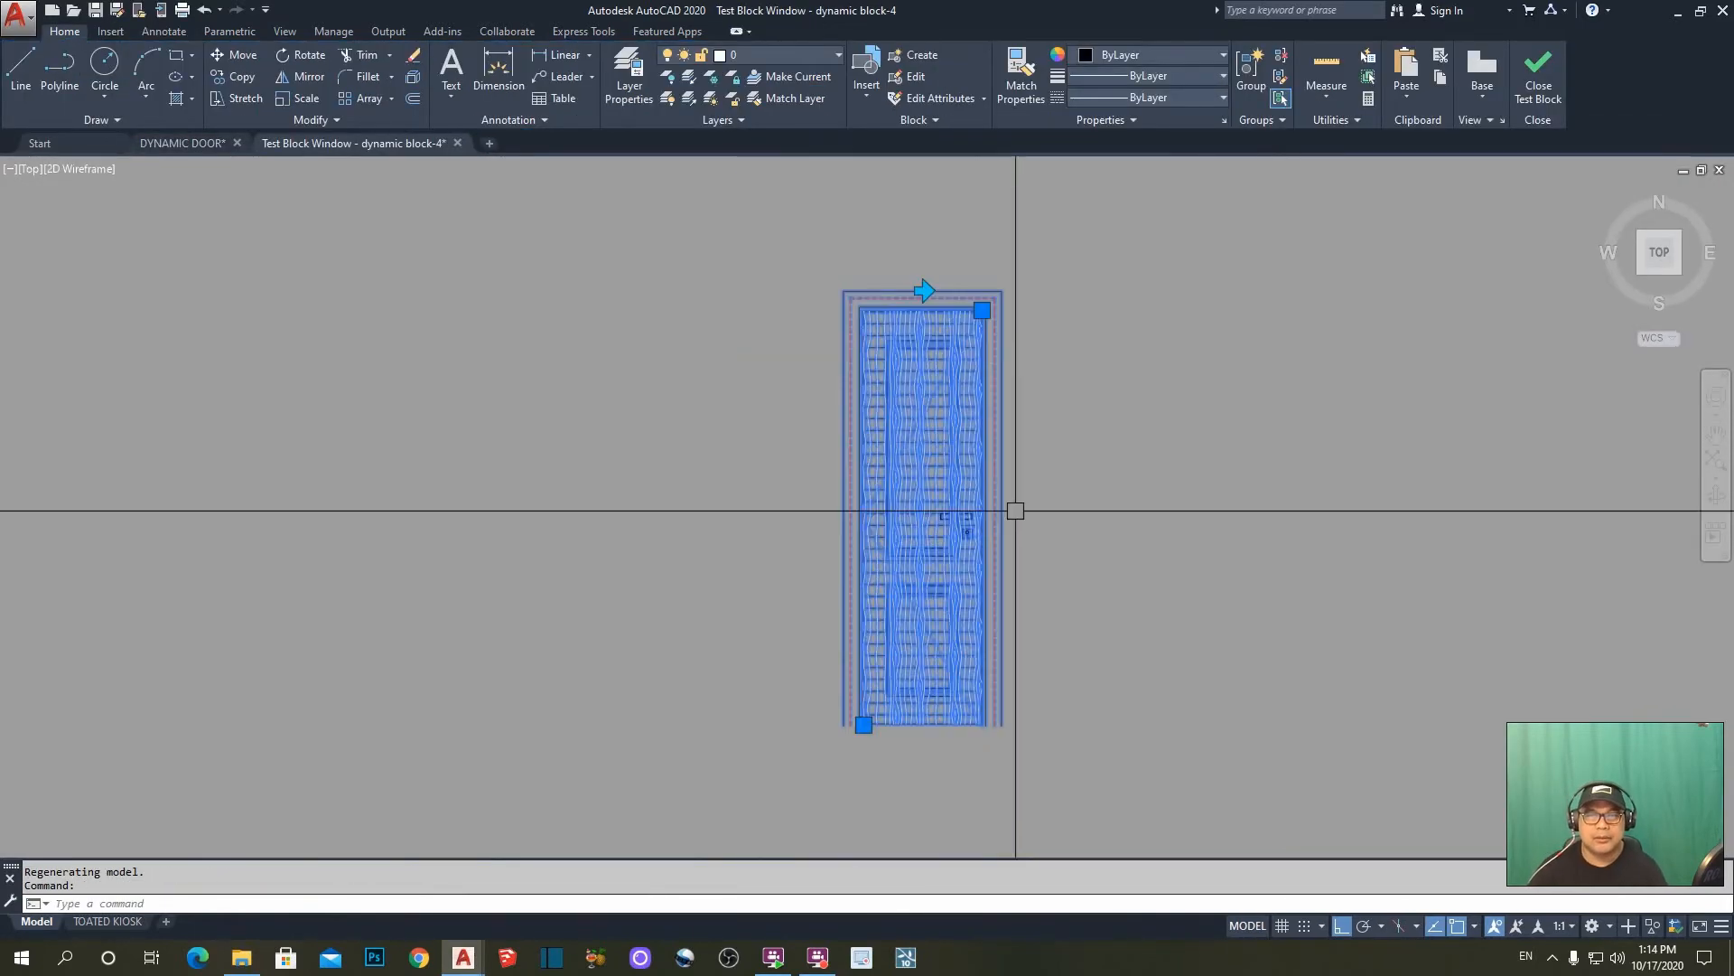
- Stretch the test door's height upward with its upper corner grip and examine the middle hinge against the dashed swing lines
left_click(982, 310)
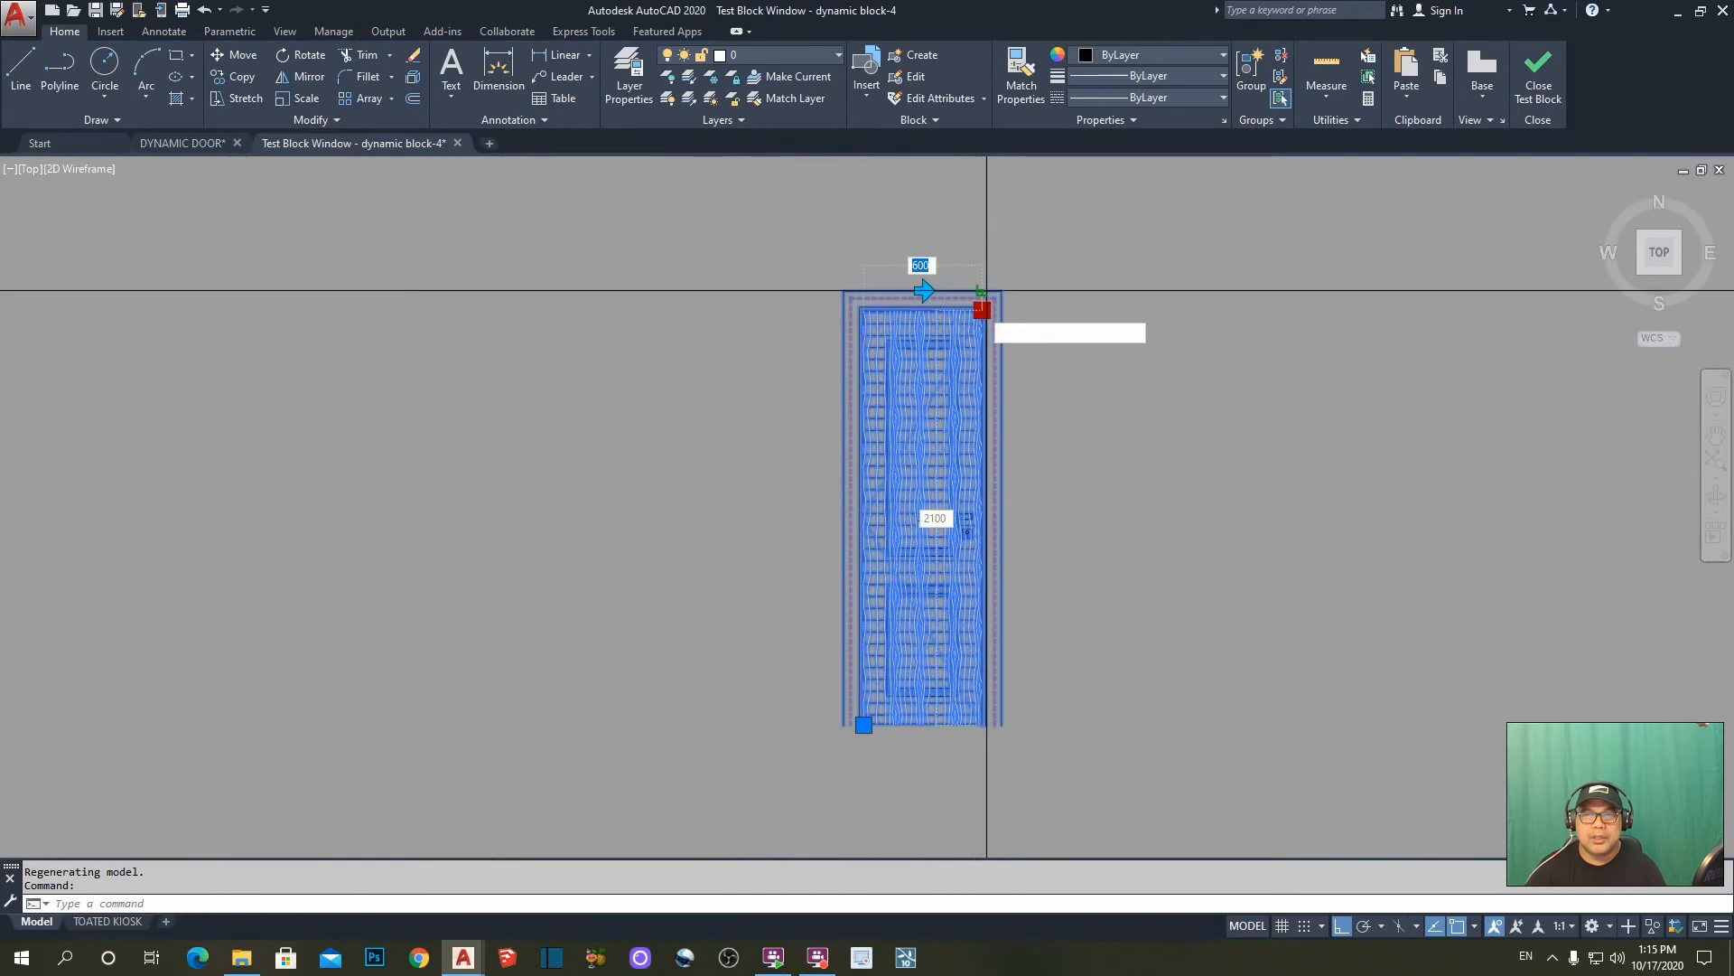
left_click(1006, 205)
scroll(906, 562, "up", 4)
key("Escape")
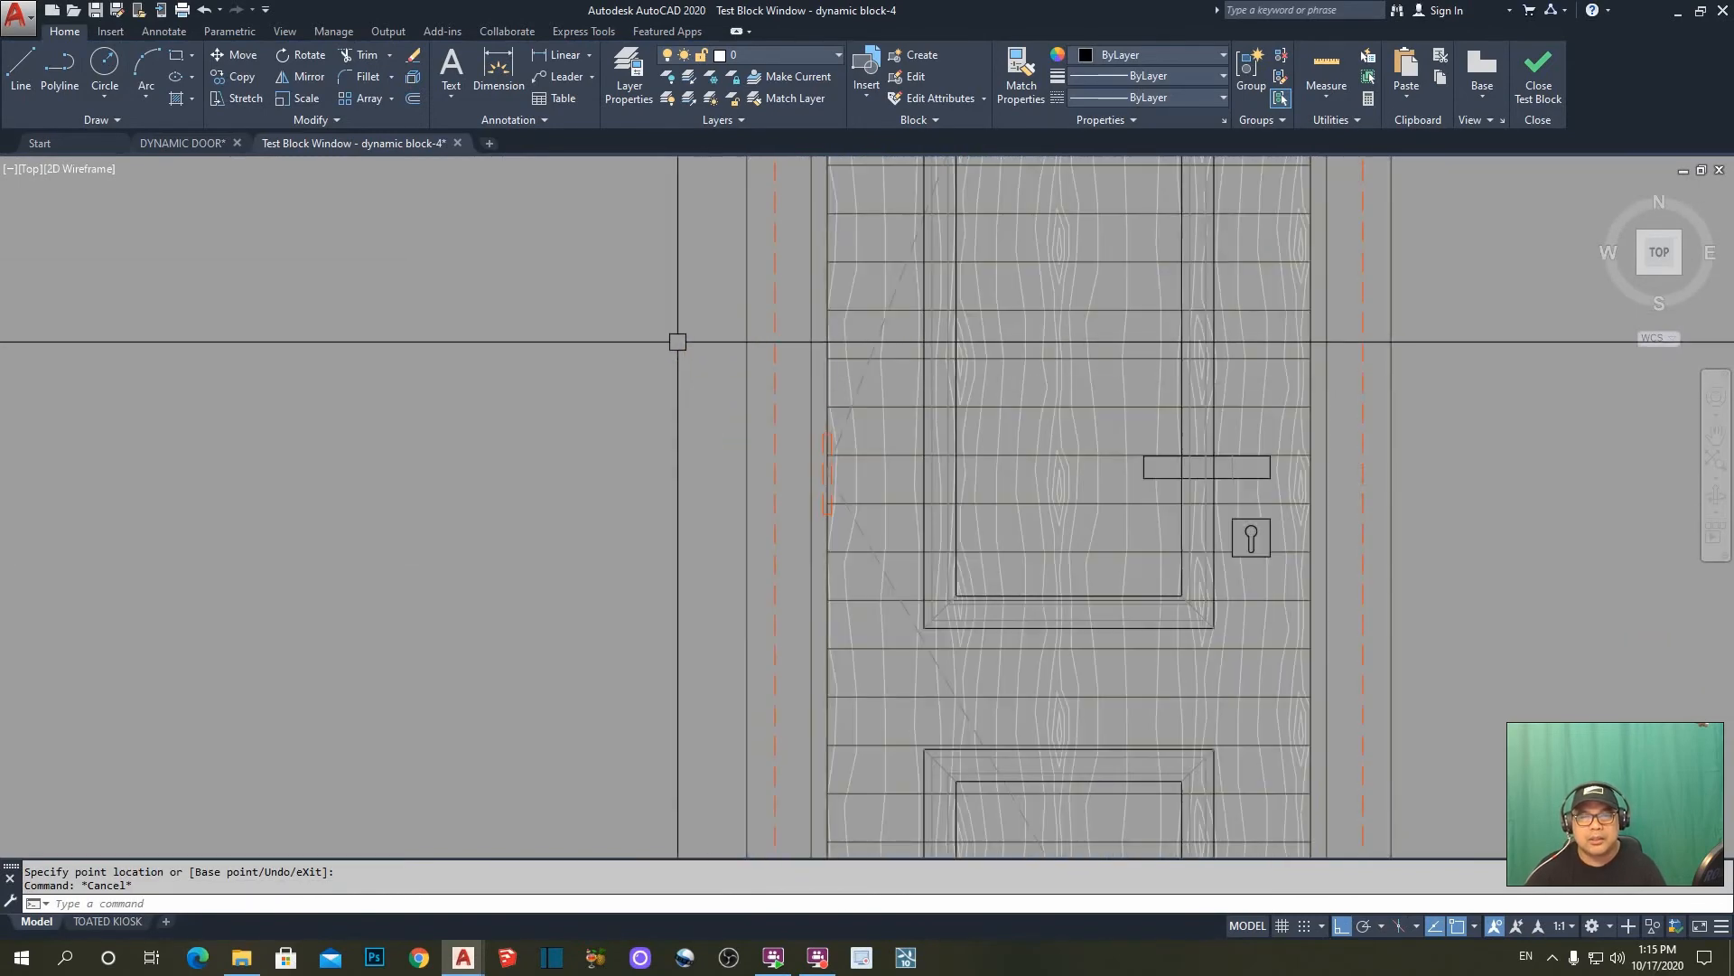
scroll(752, 434, "up", 2)
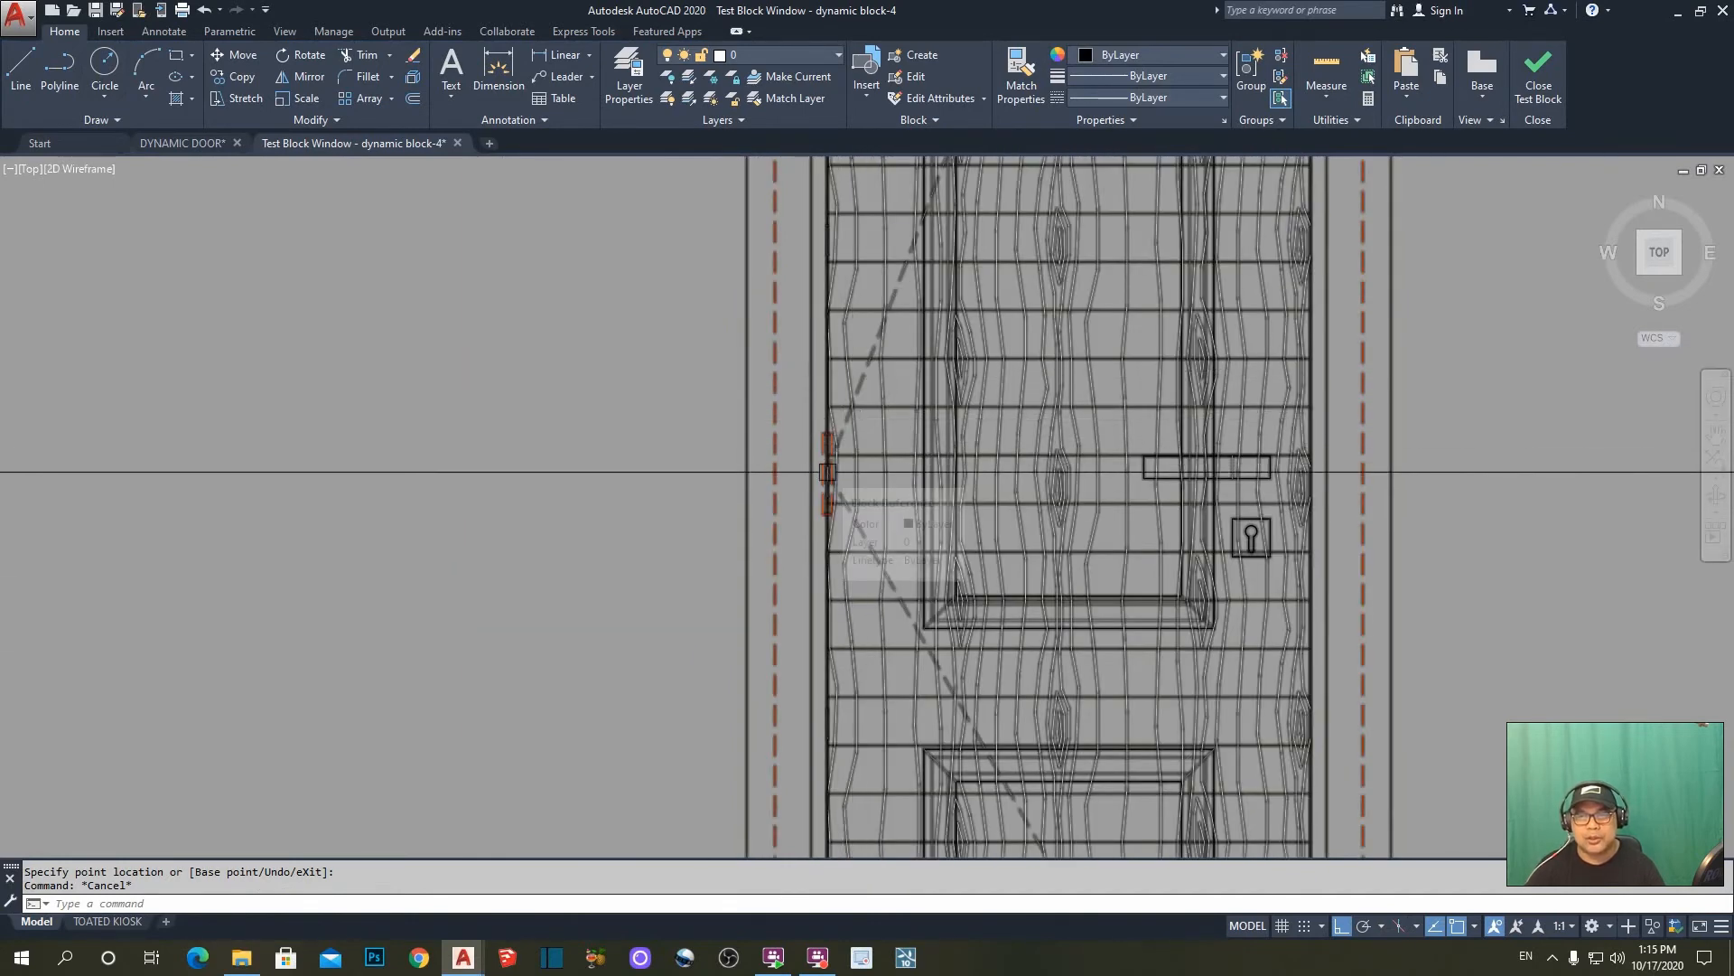
scroll(833, 528, "down", 2)
scroll(831, 566, "down", 3)
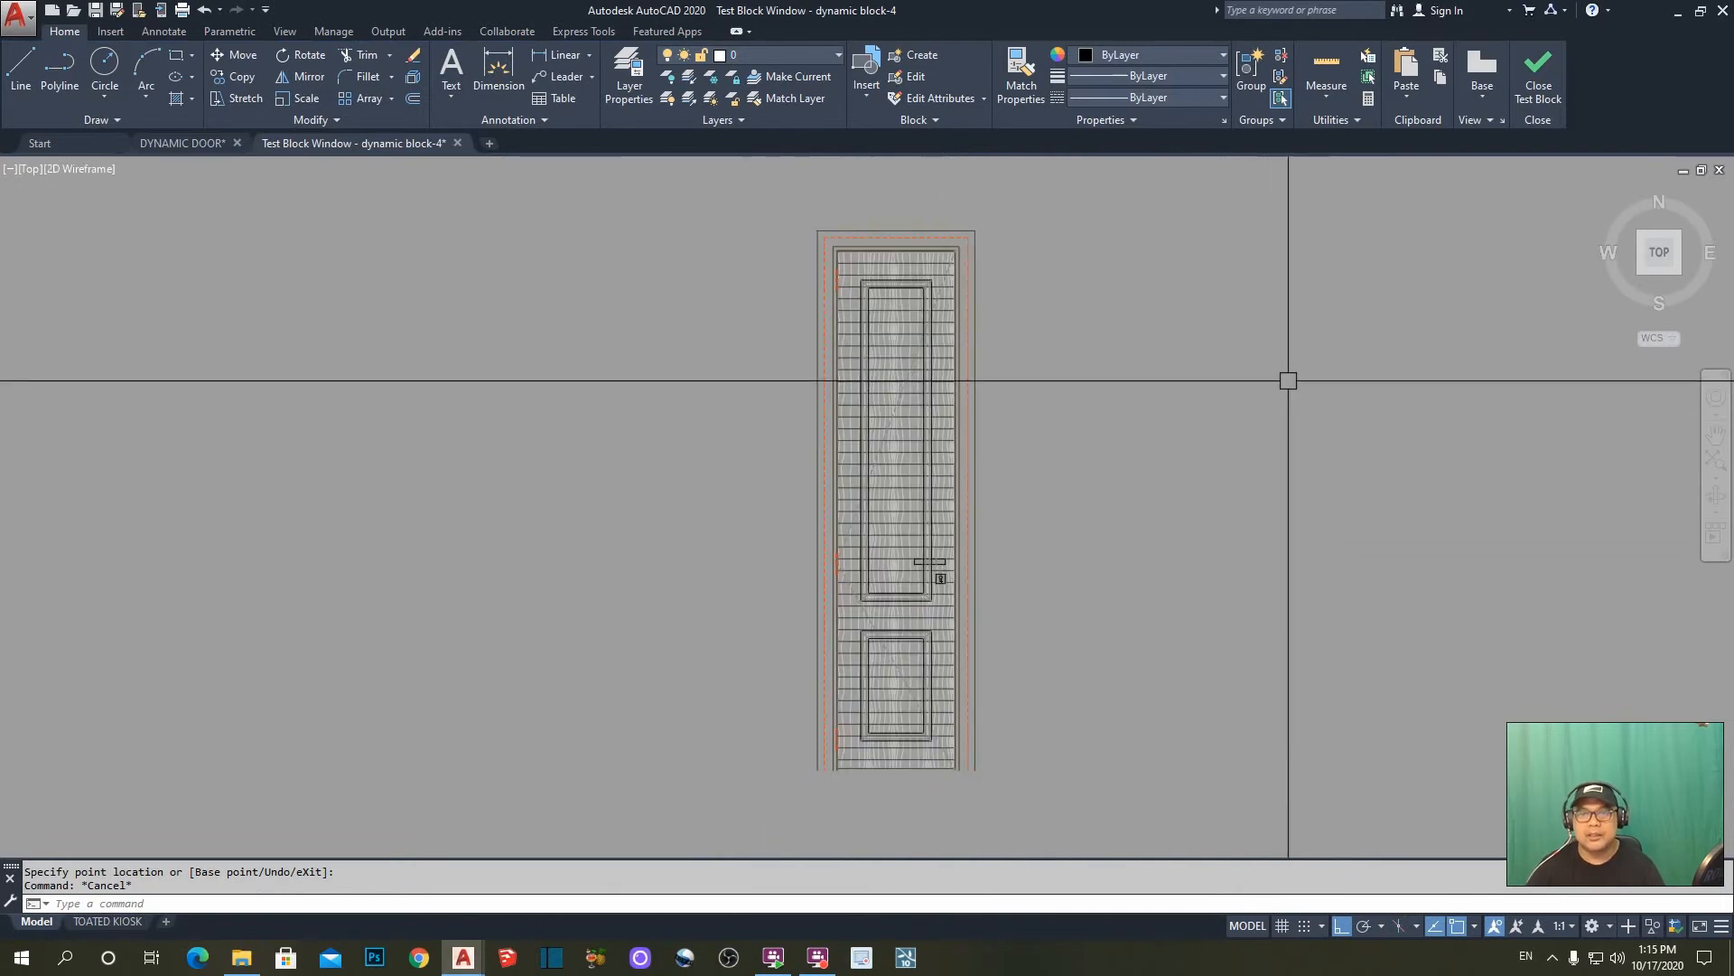
- Undo the view changes and the height stretch, and close the test window to return to the block editor
type("u")
key("Return")
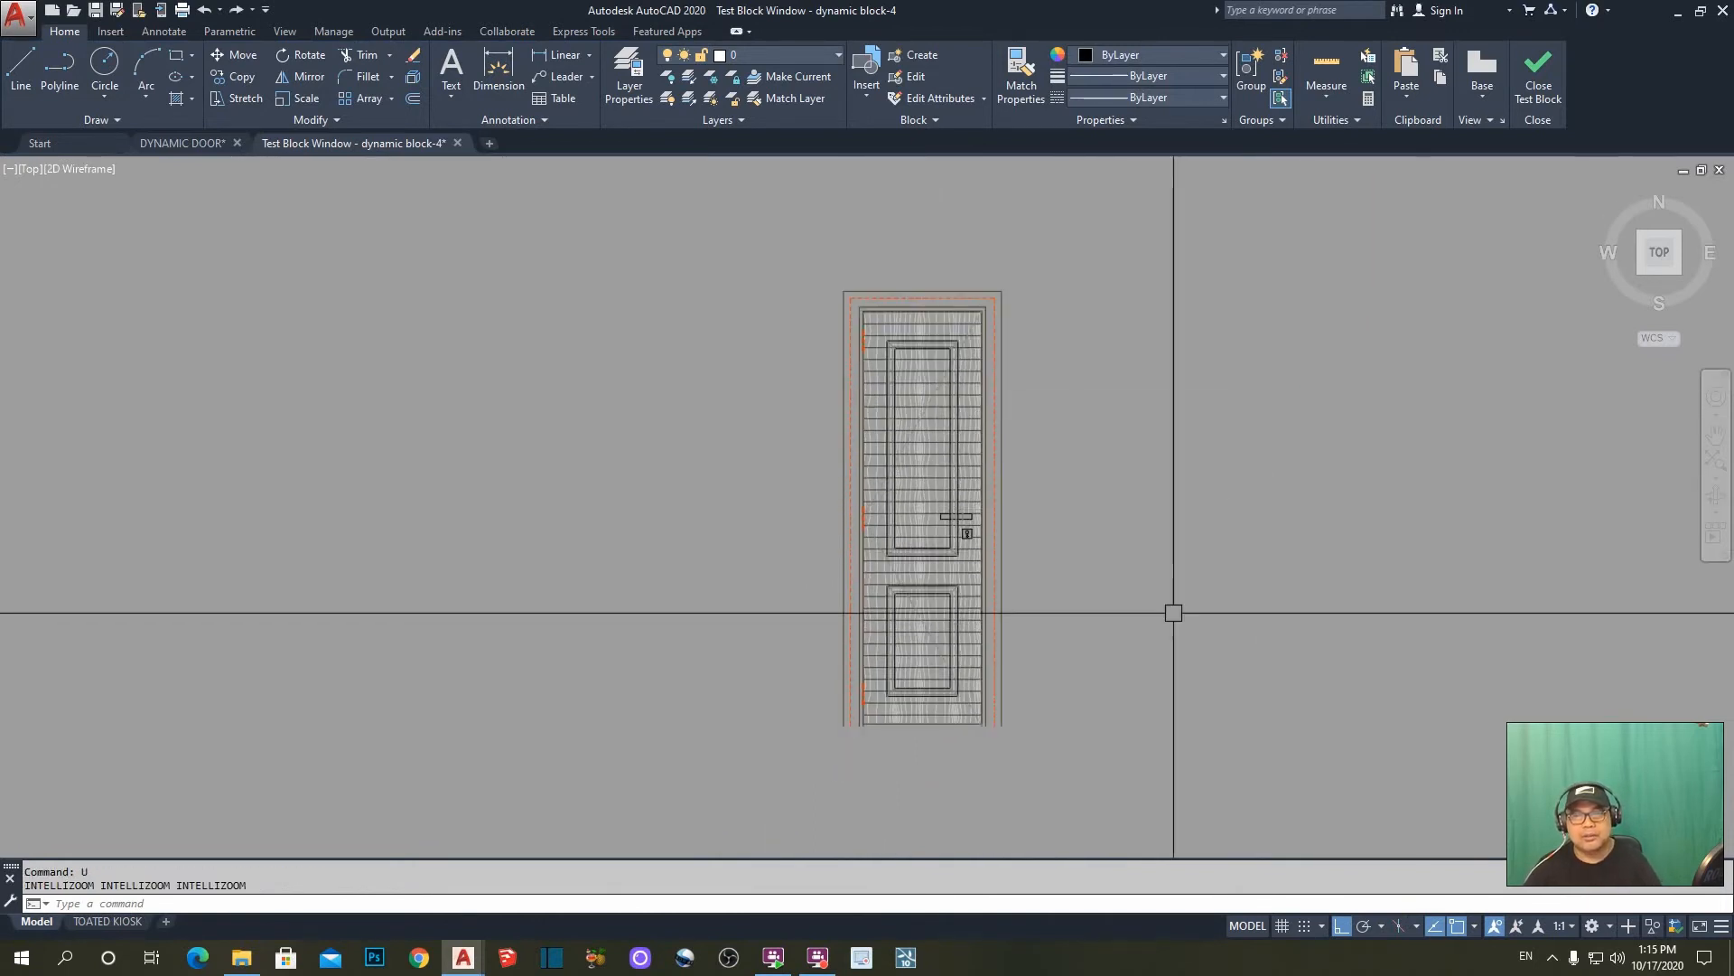
left_click(1541, 78)
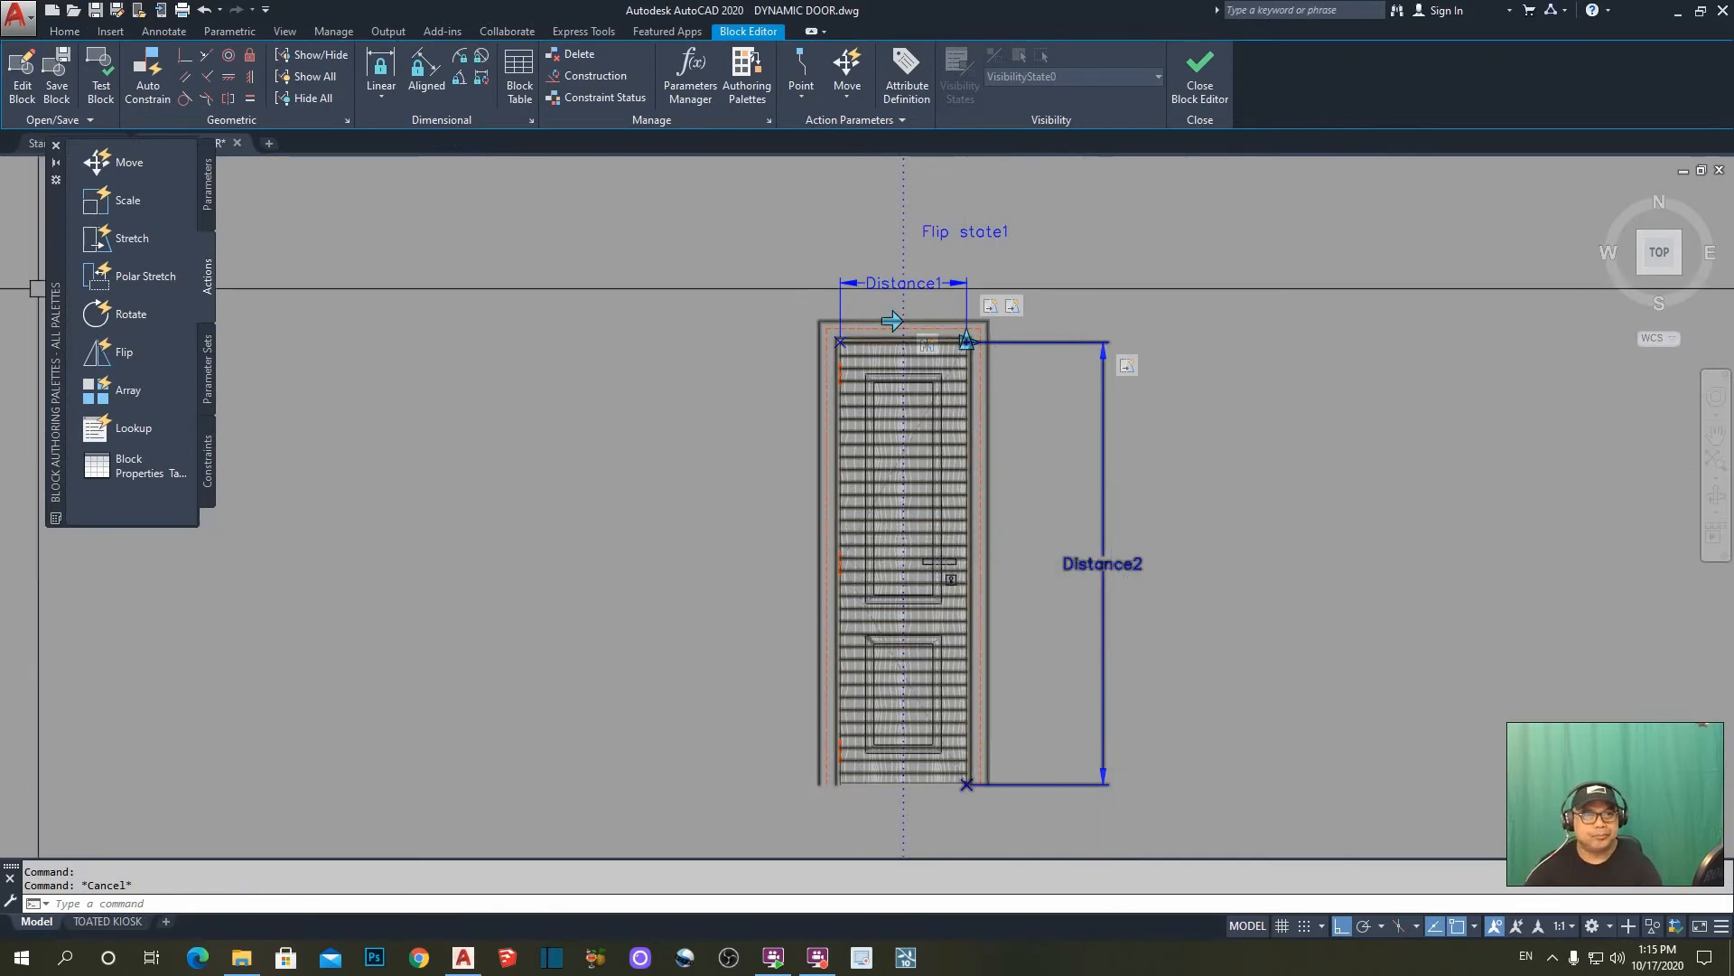
- Start a Stretch action on the Distance2 parameter and associate it with the parameter's upper point
left_click(126, 242)
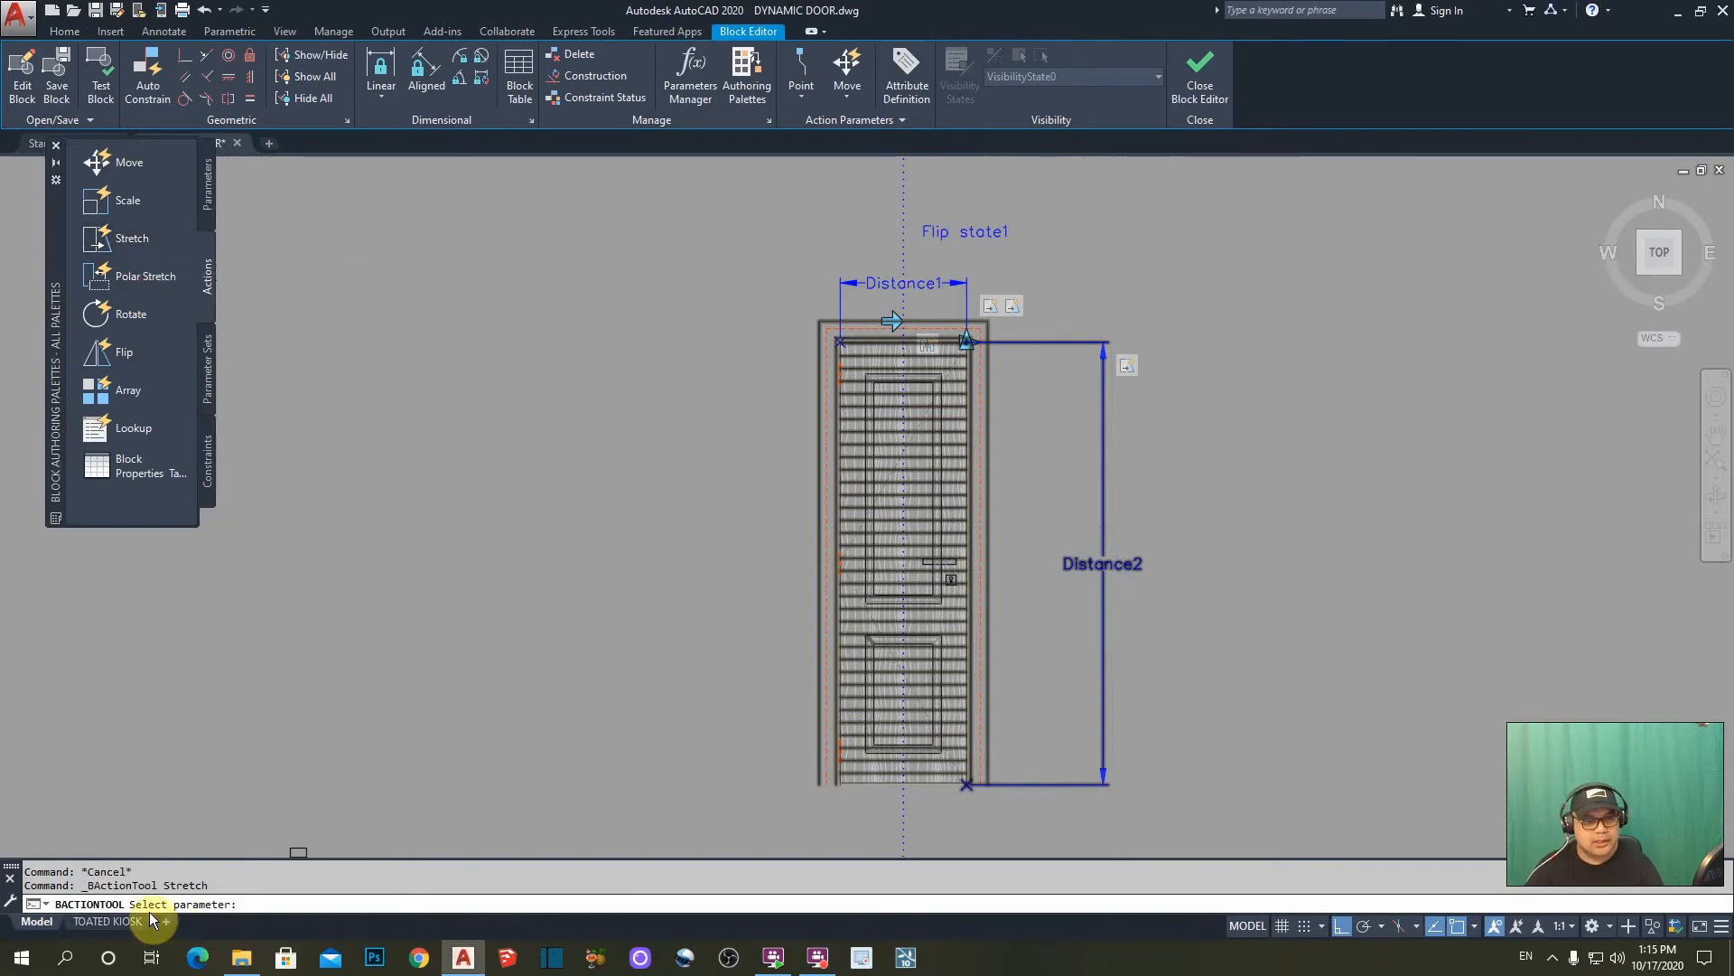
left_click(1073, 564)
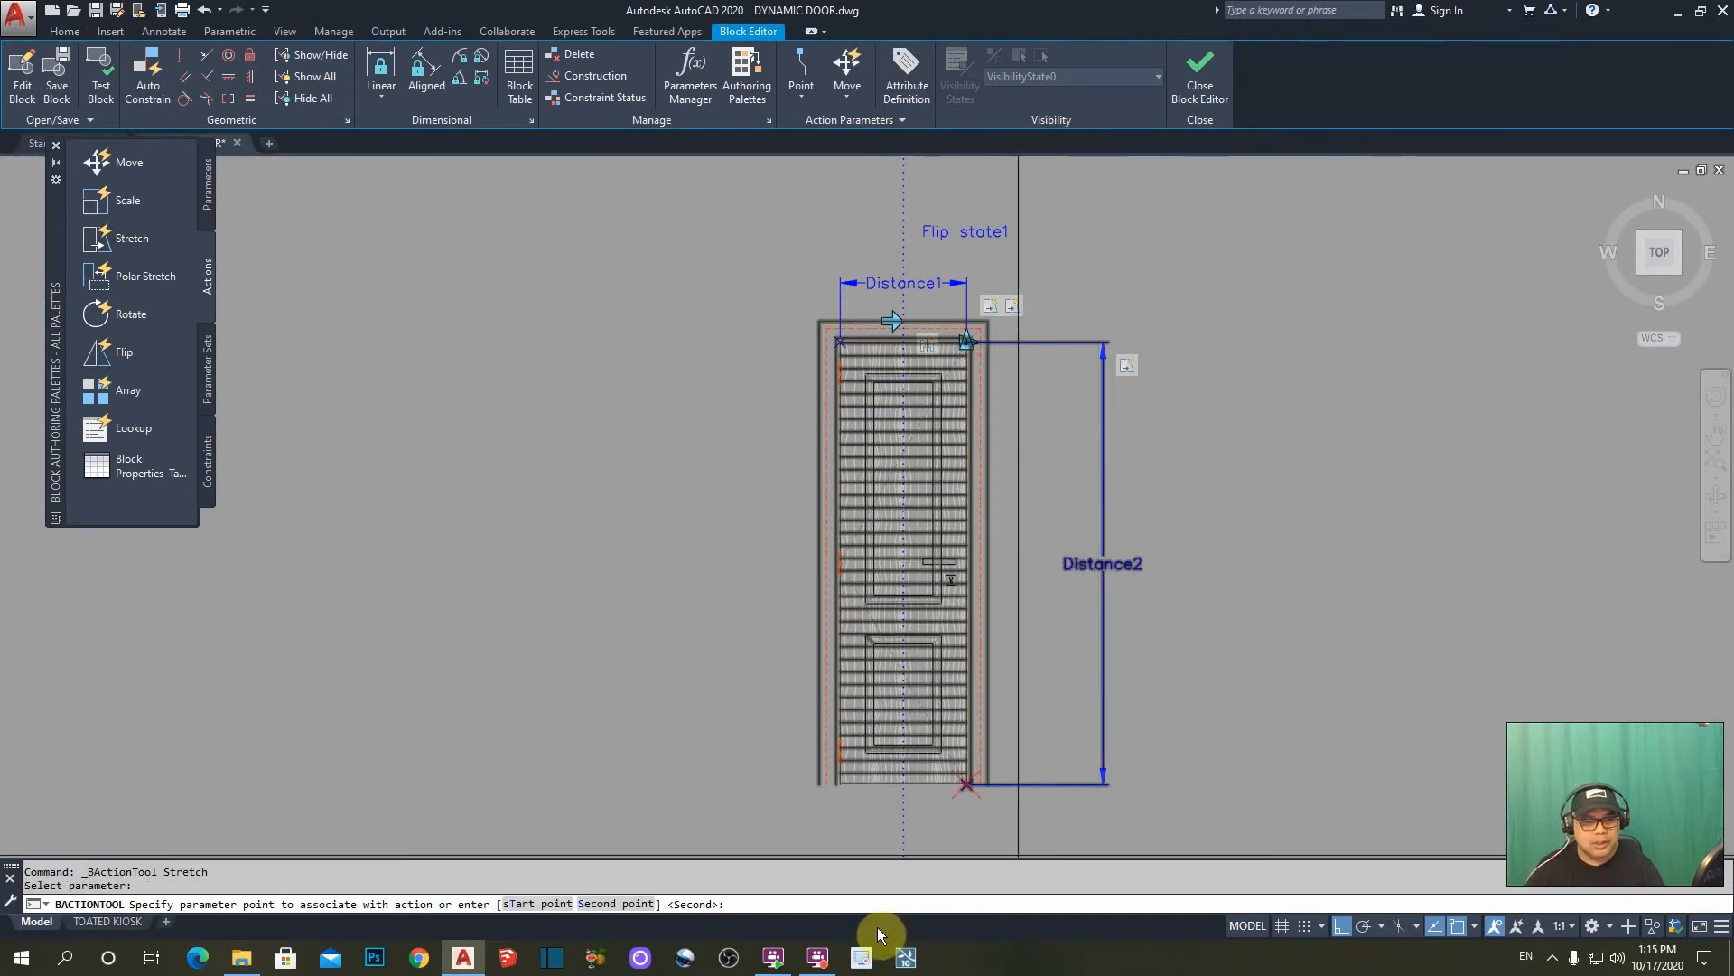
scroll(967, 342, "up", 5)
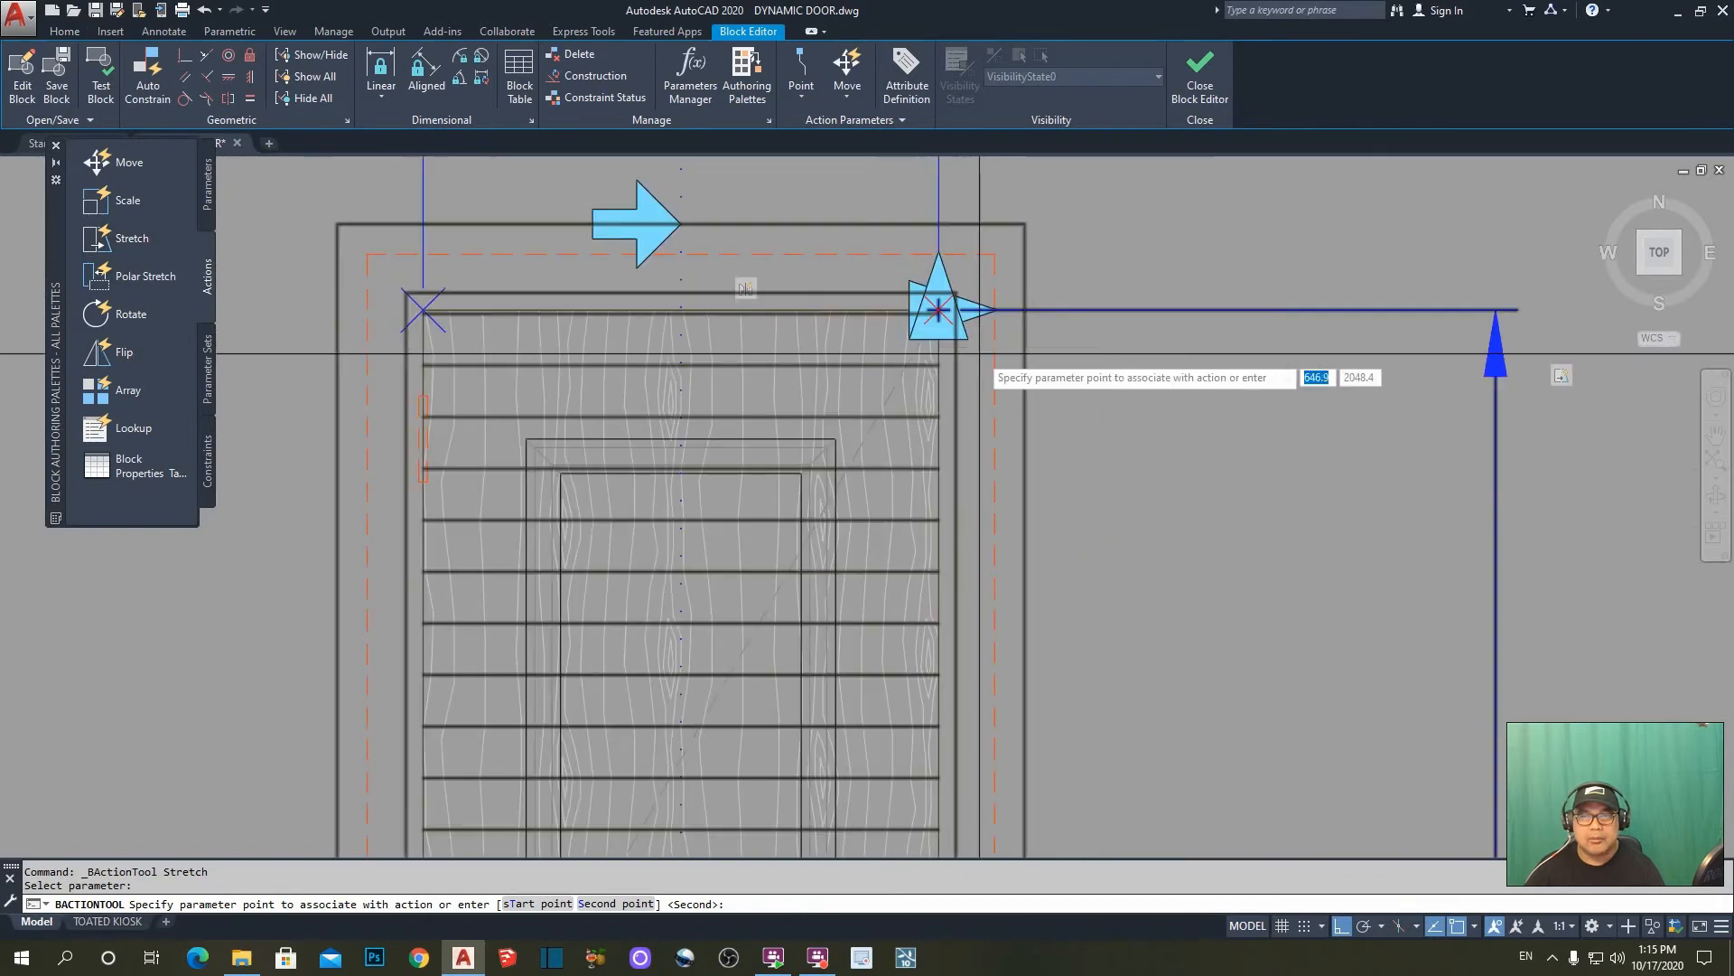
left_click(940, 309)
scroll(940, 310, "down", 5)
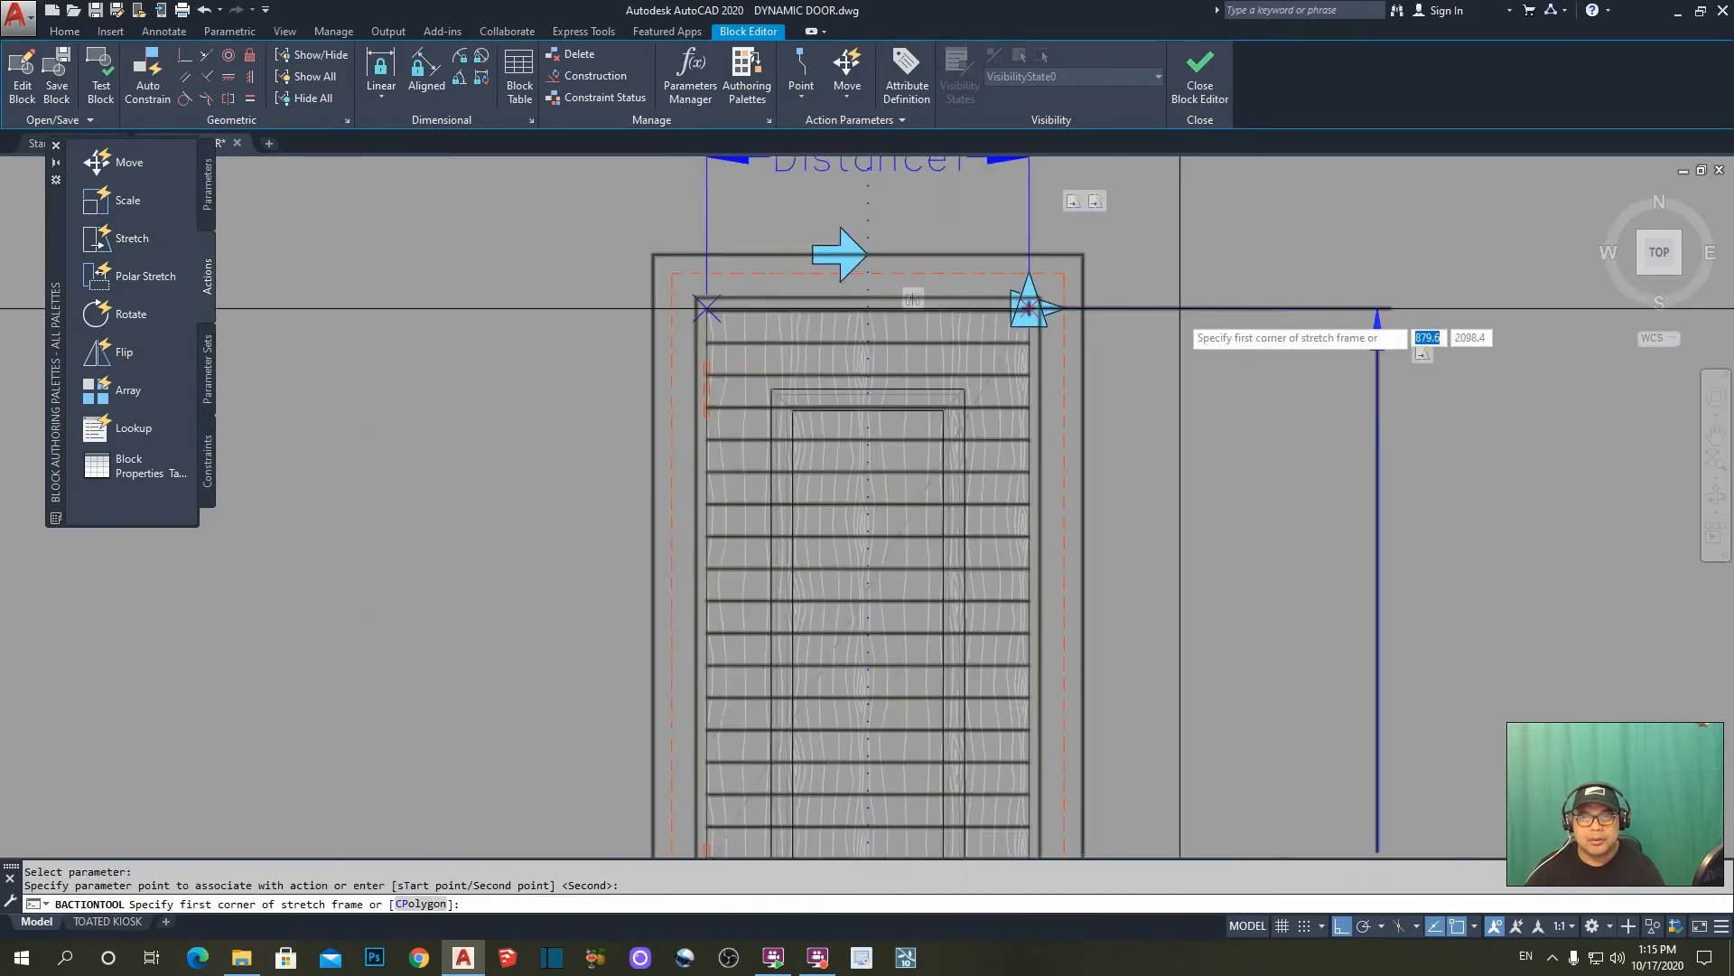
- Draw the stretch frame across the full door width, enclosing the middle hinge, handle and keyhole
scroll(1248, 631, "up", 2)
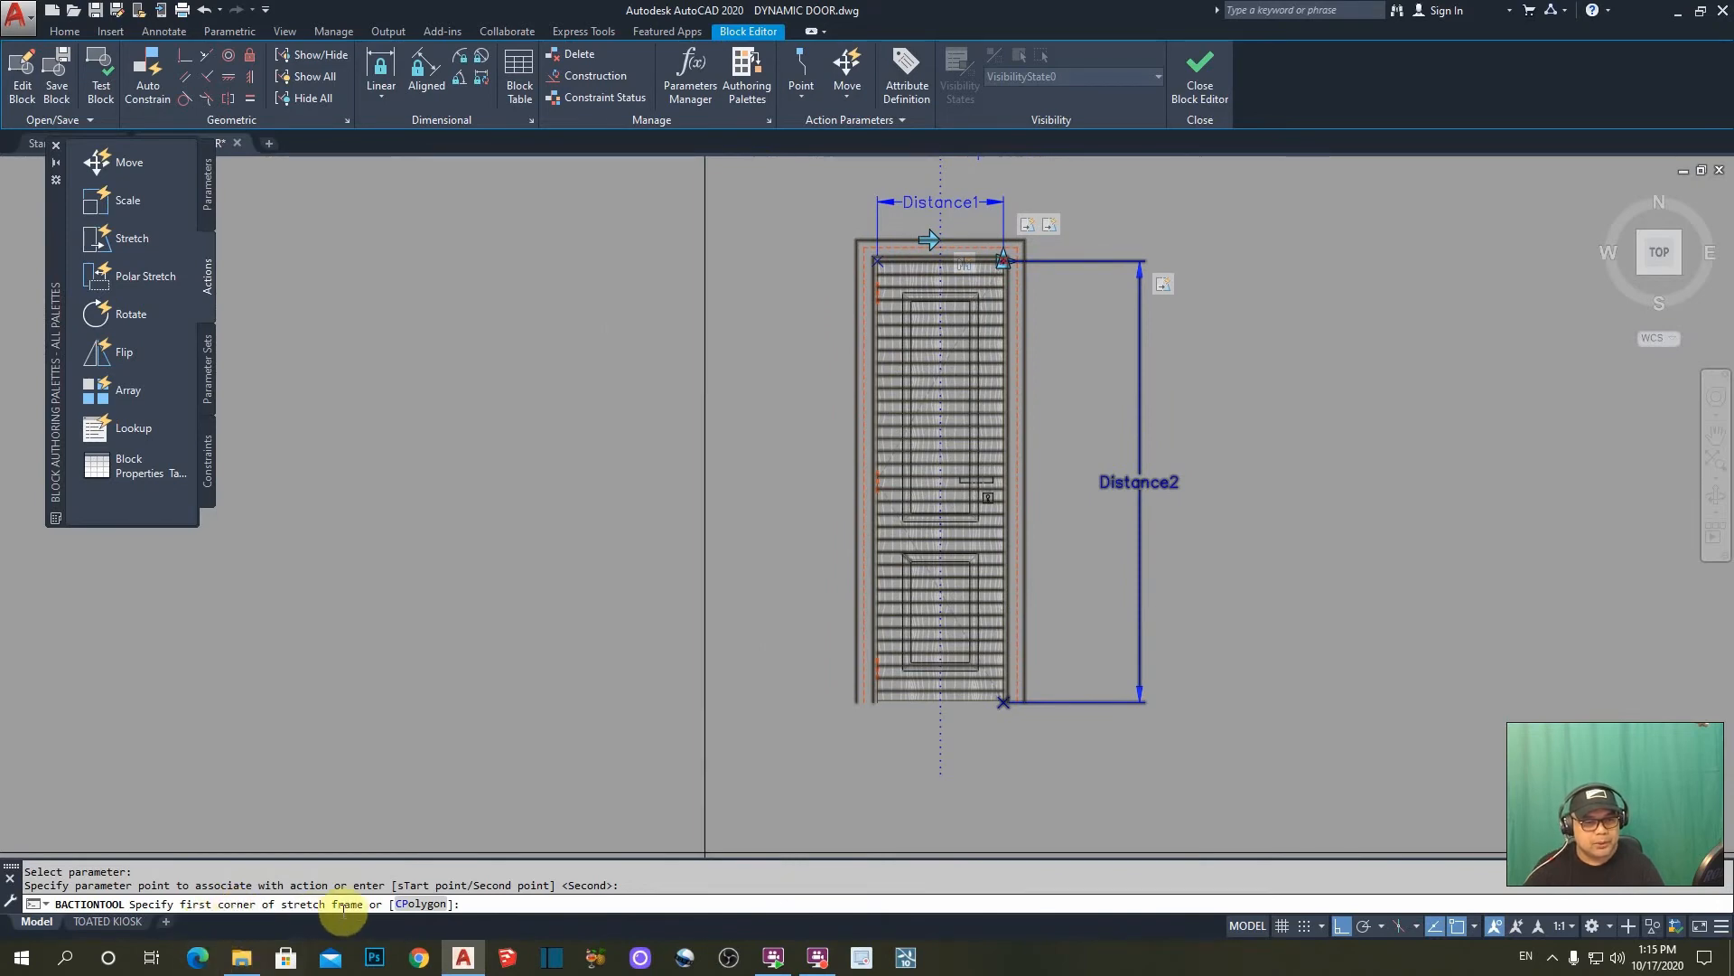
scroll(920, 492, "up", 2)
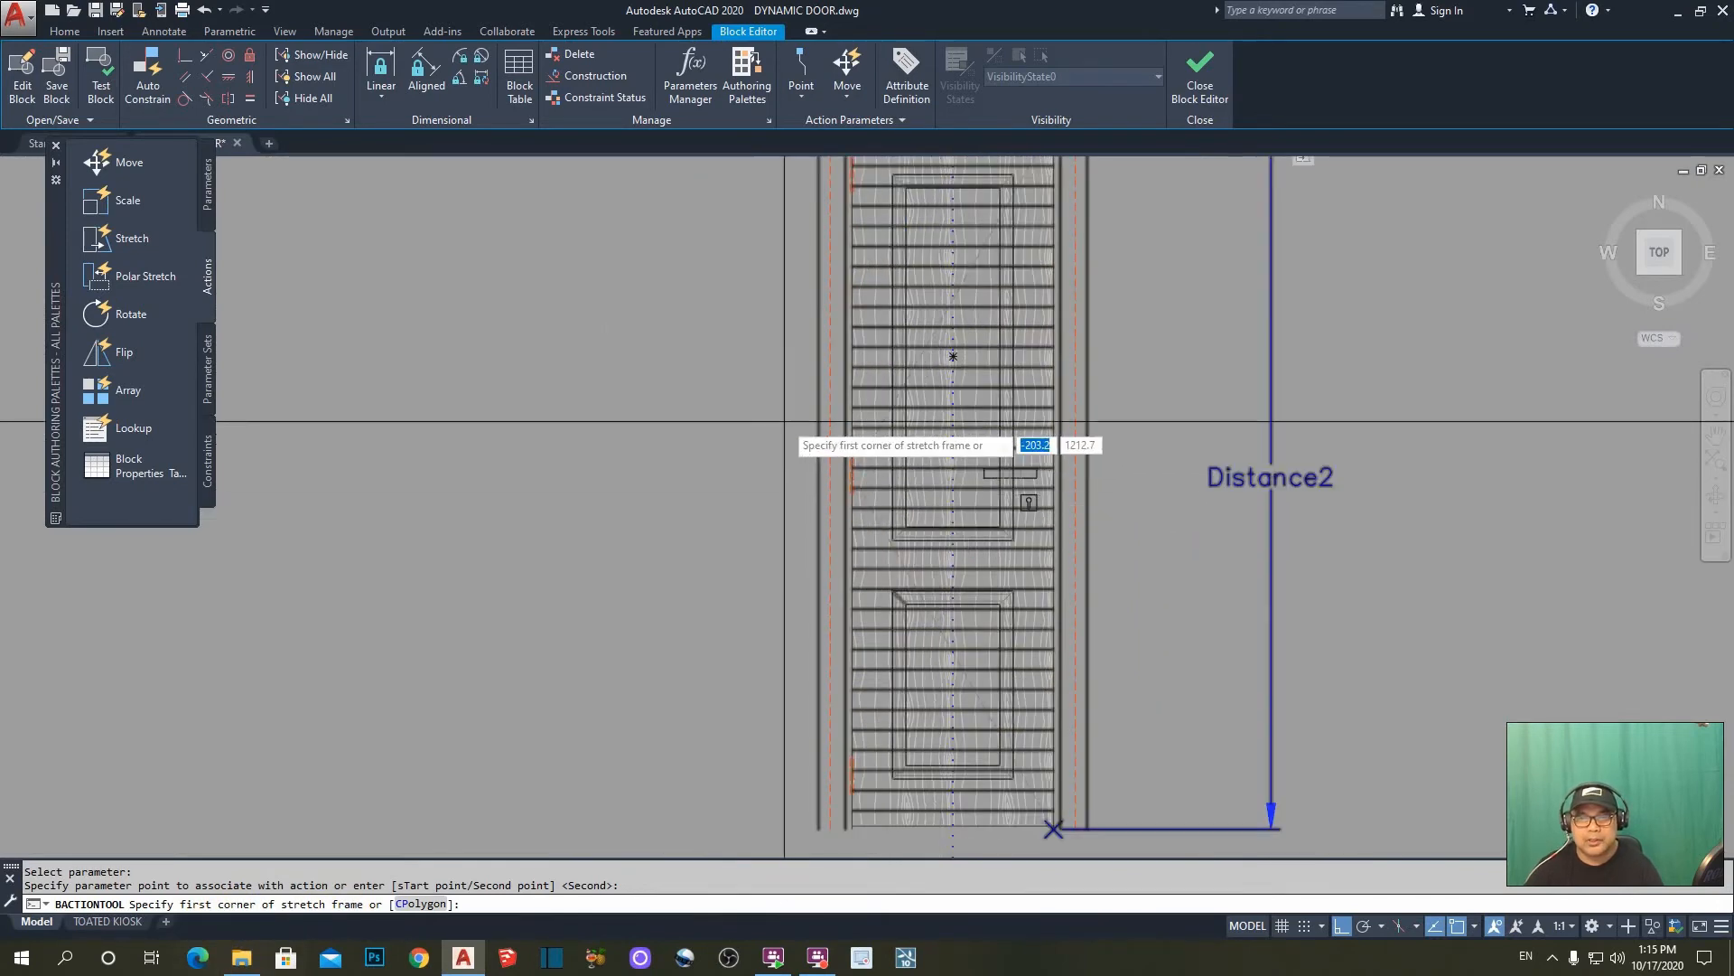
left_click(751, 409)
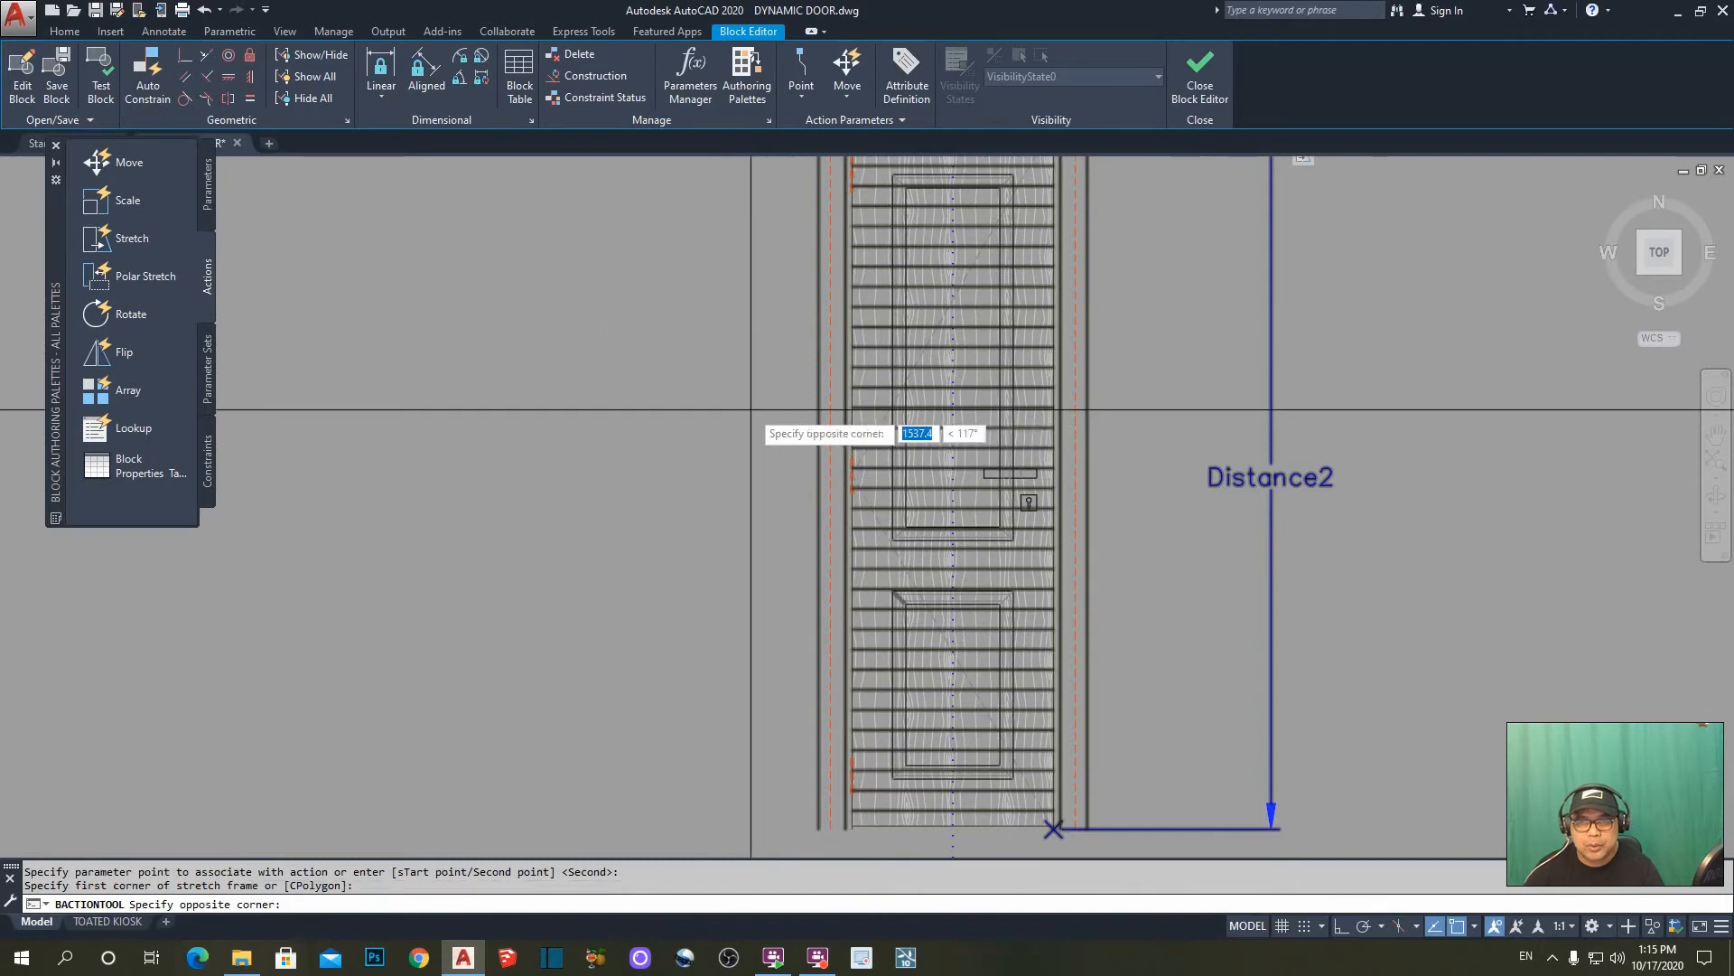
left_click(1142, 525)
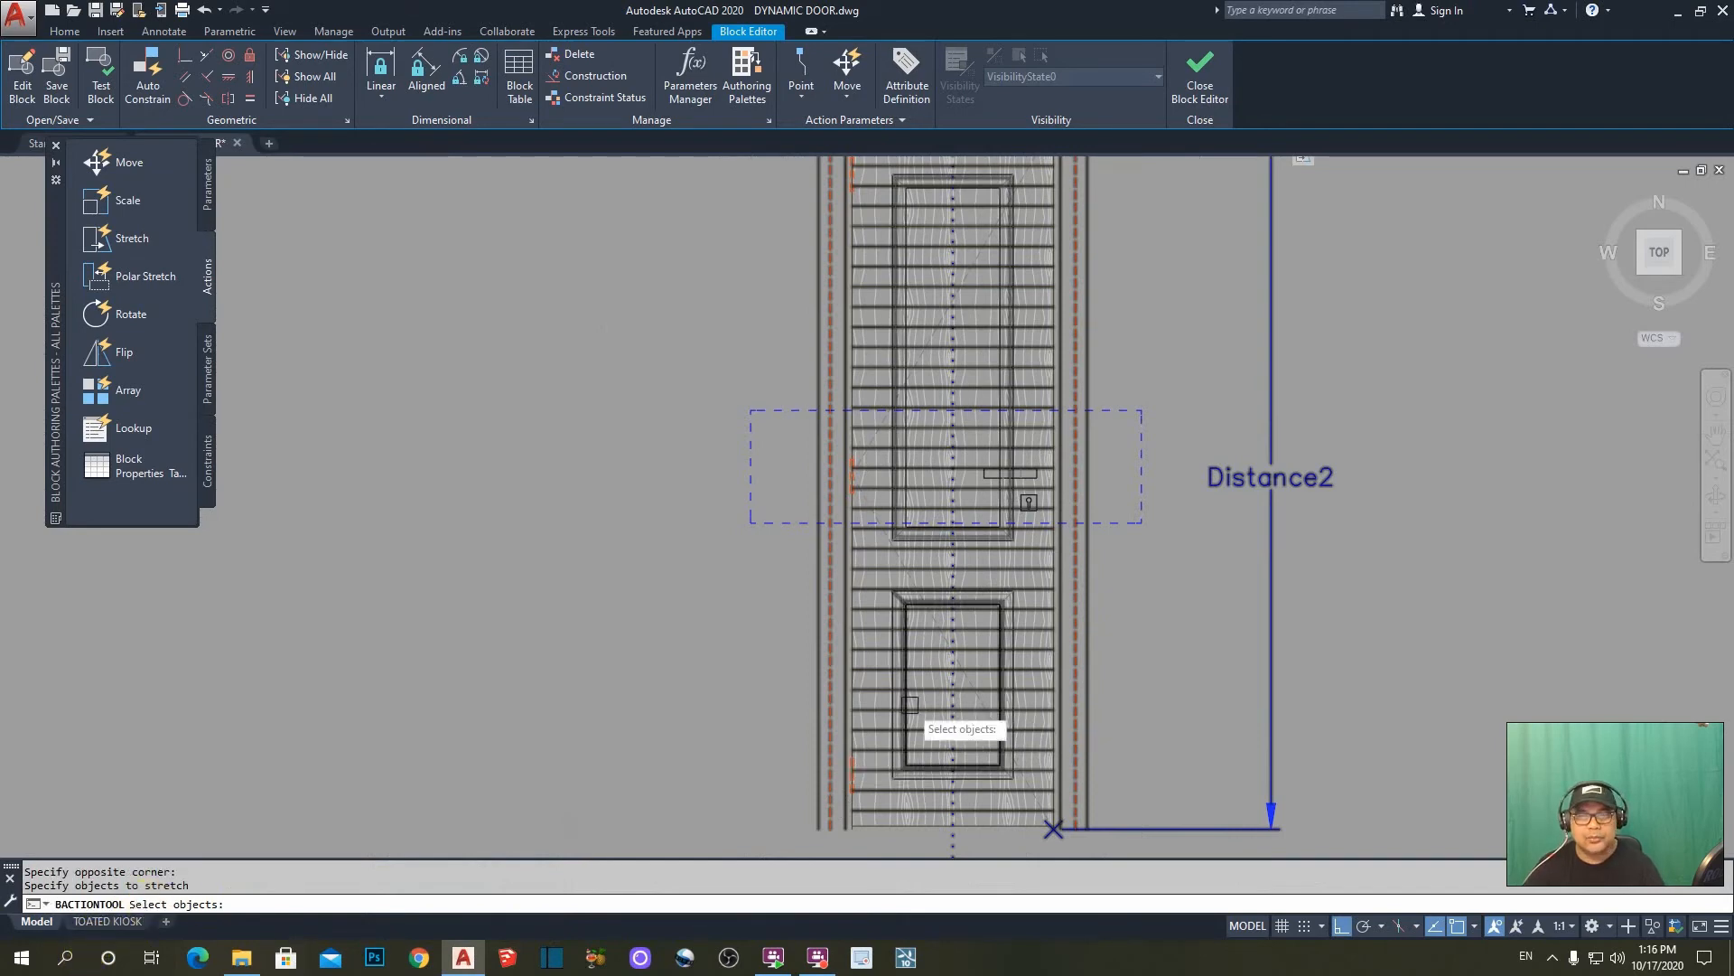
- Select the middle hinge and the dashed swing line as the objects to stretch, and complete the Stretch action
scroll(1029, 515, "up", 2)
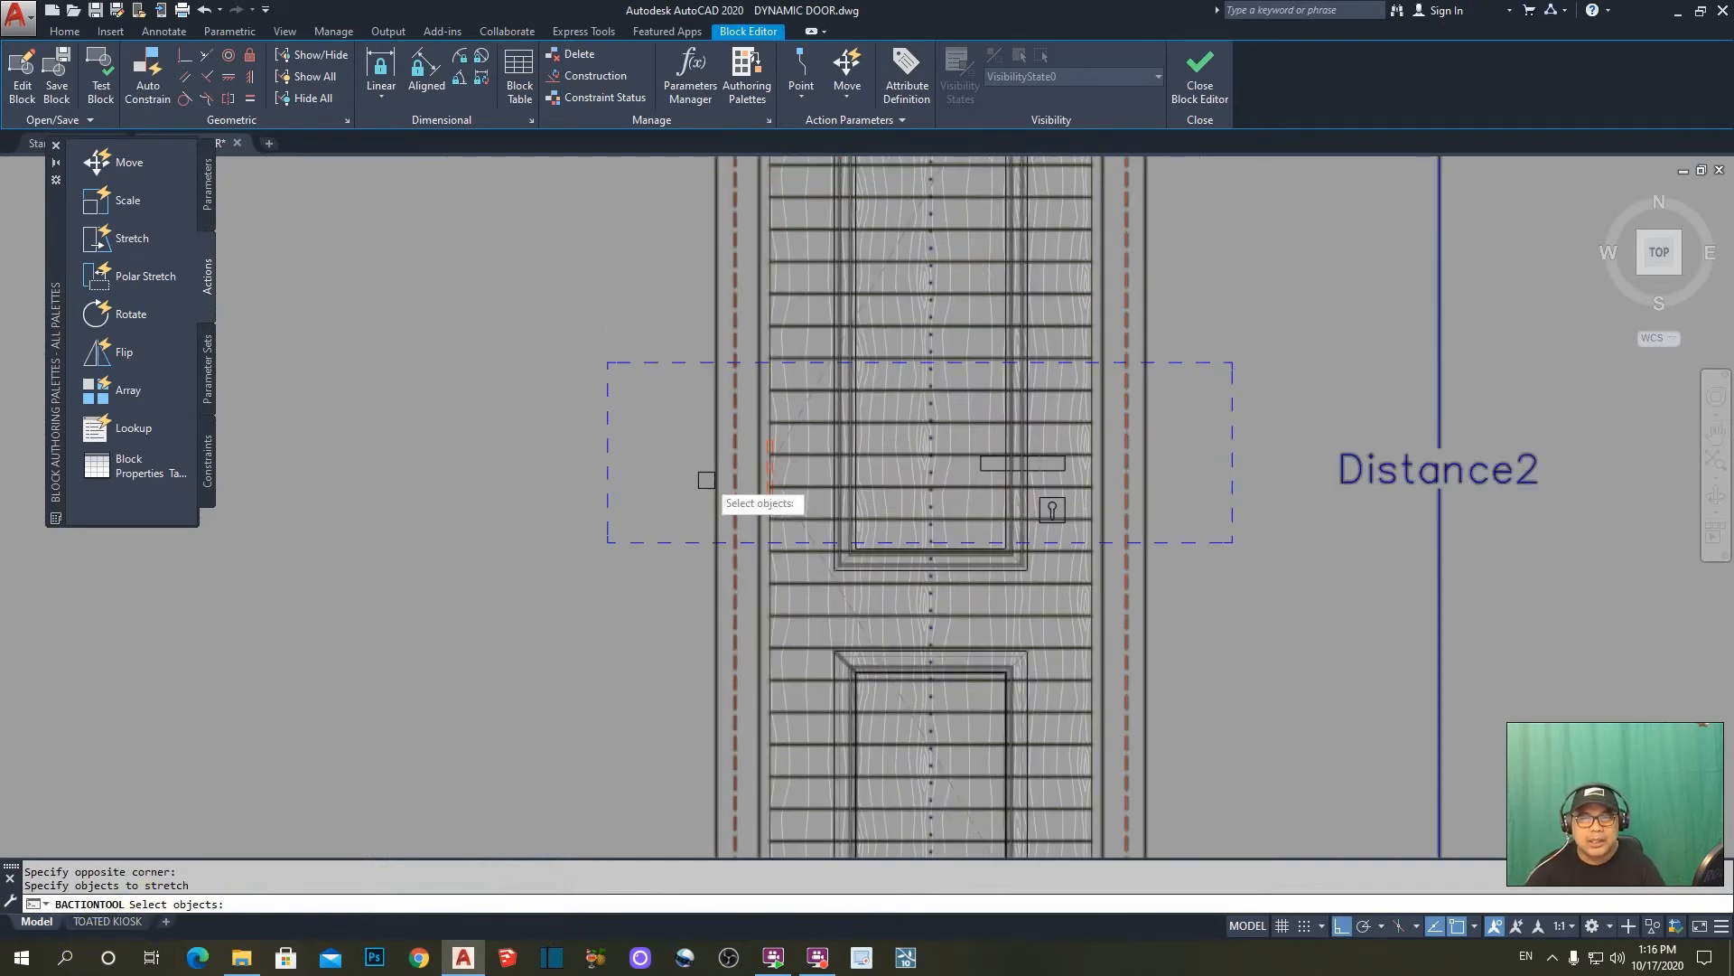
scroll(767, 451, "up", 5)
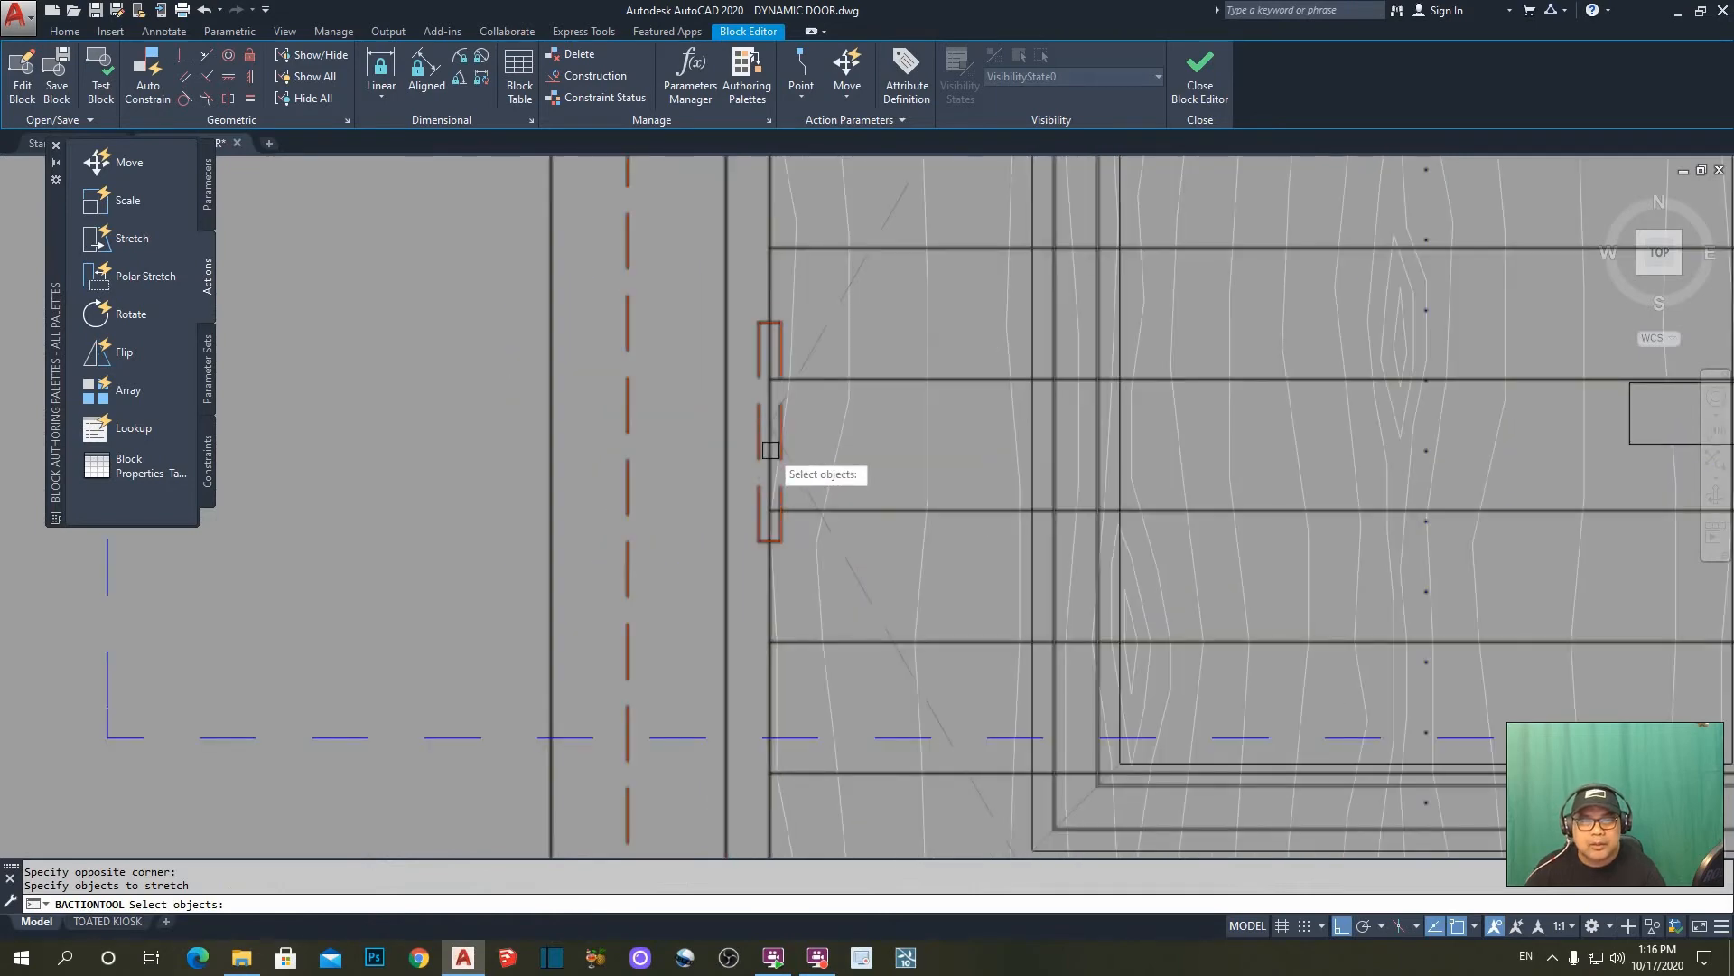
scroll(1013, 666, "down", 2)
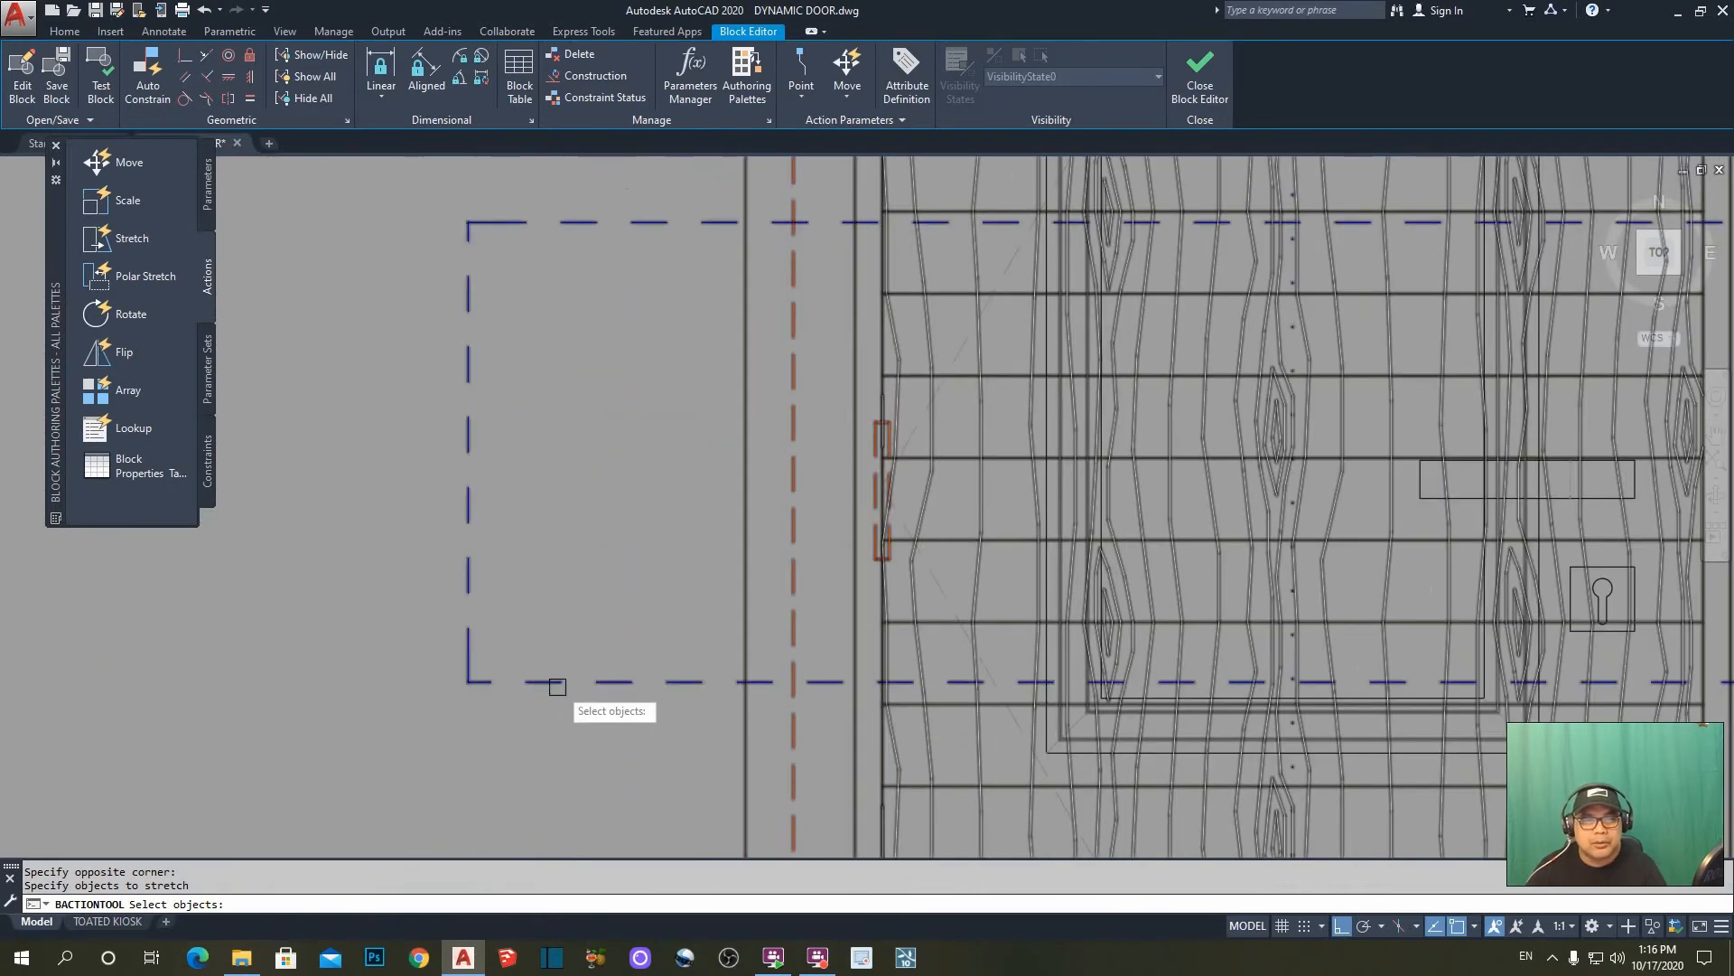
scroll(880, 506, "up", 3)
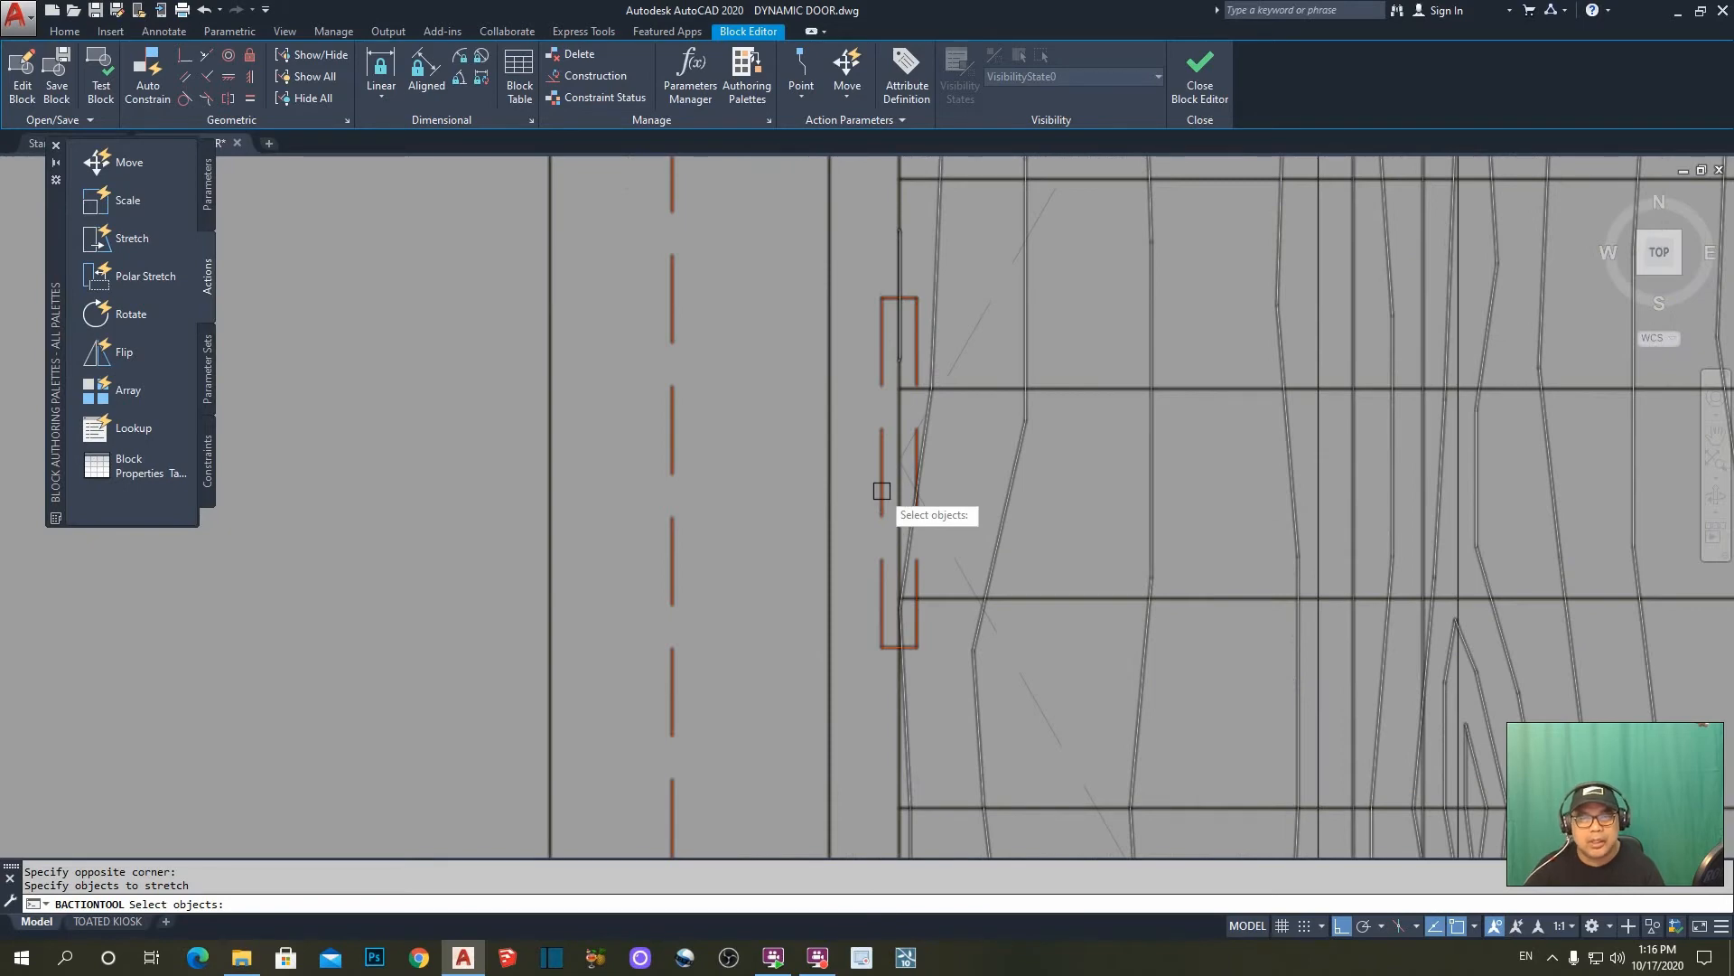
left_click(881, 491)
scroll(835, 579, "down", 3)
scroll(877, 484, "up", 3)
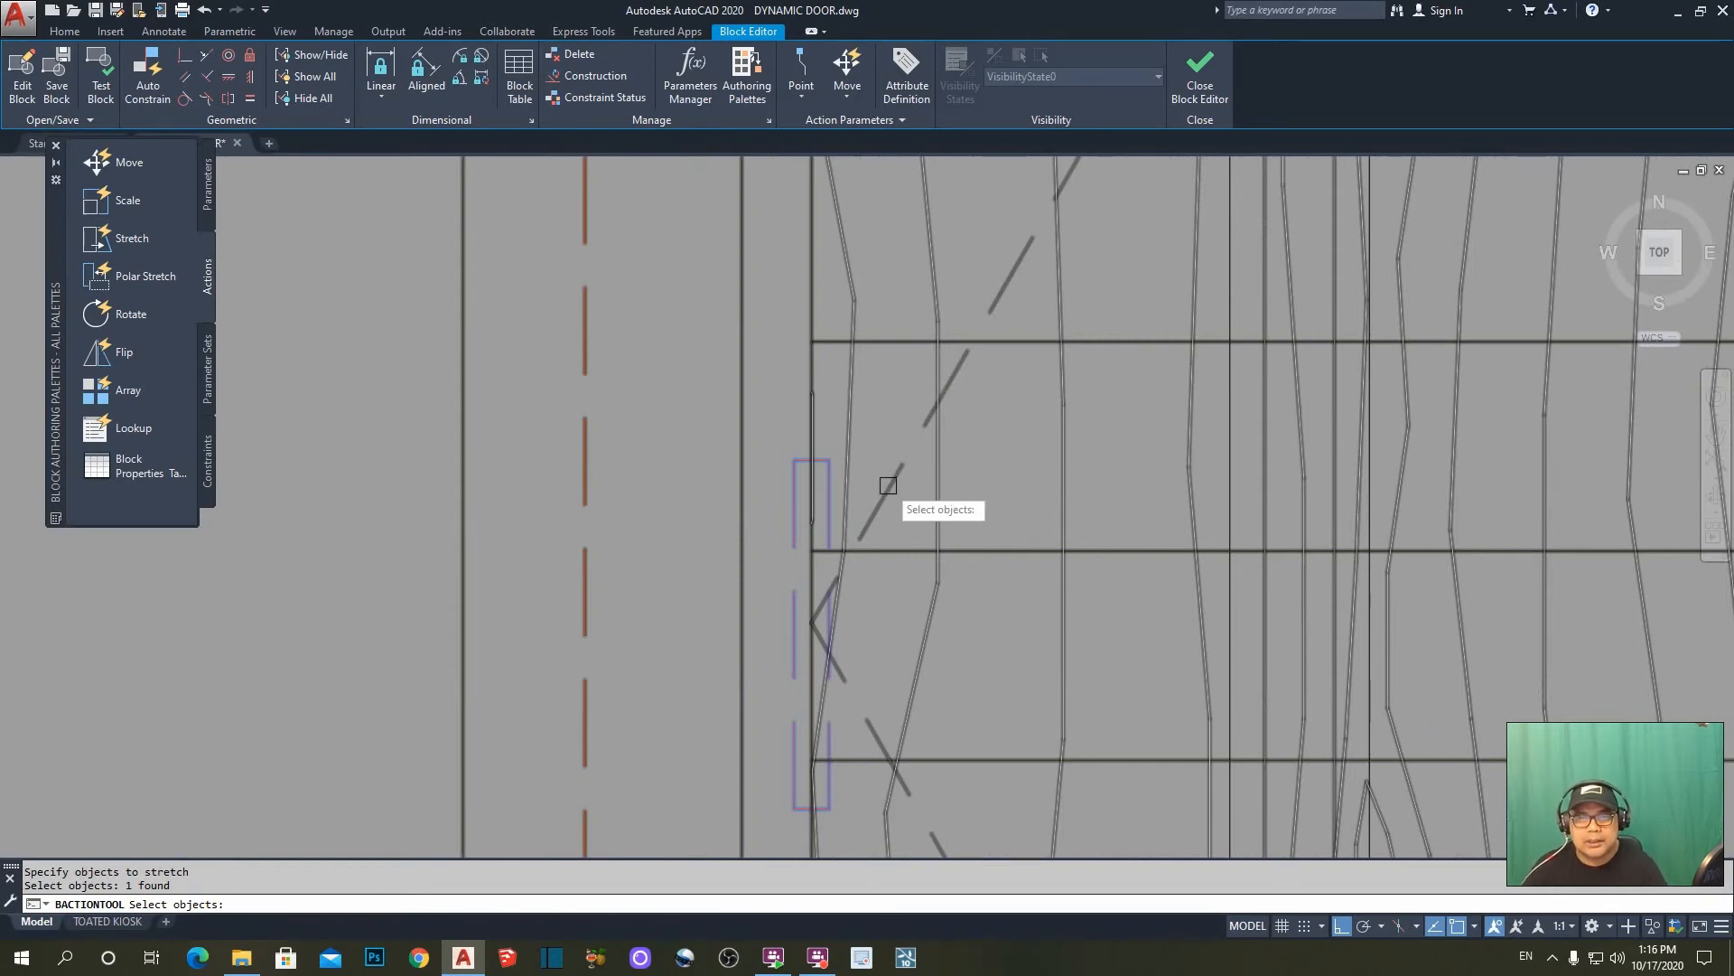
scroll(888, 478, "down", 2)
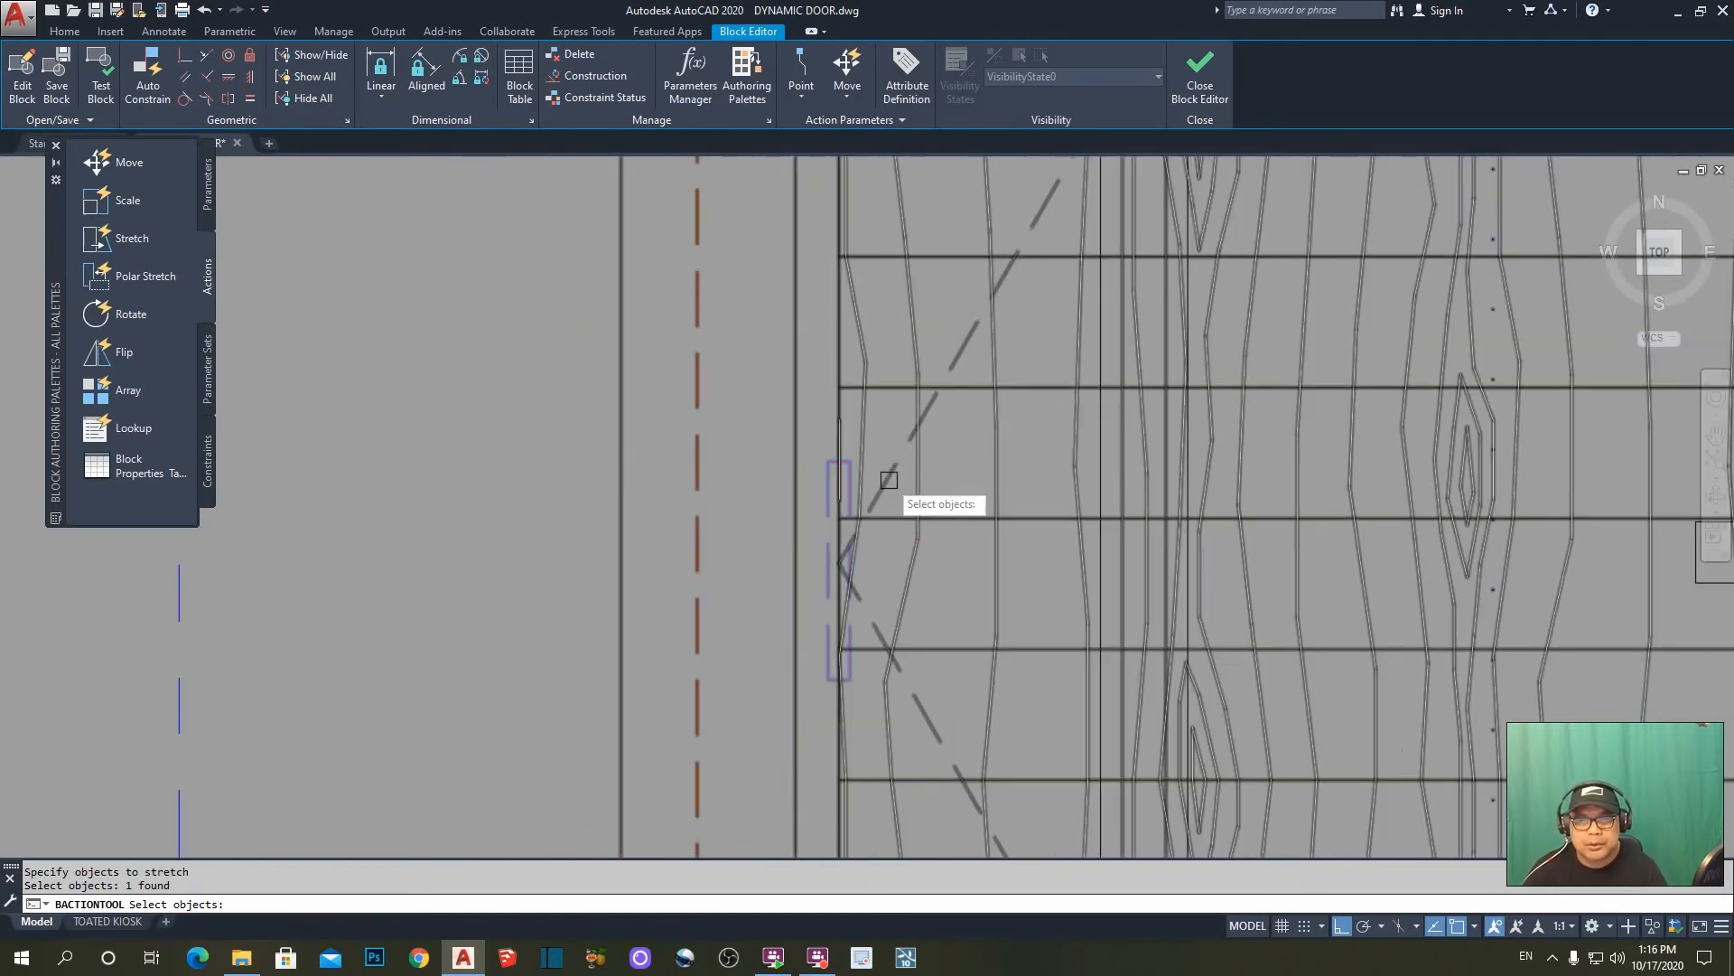
scroll(883, 482, "down", 4)
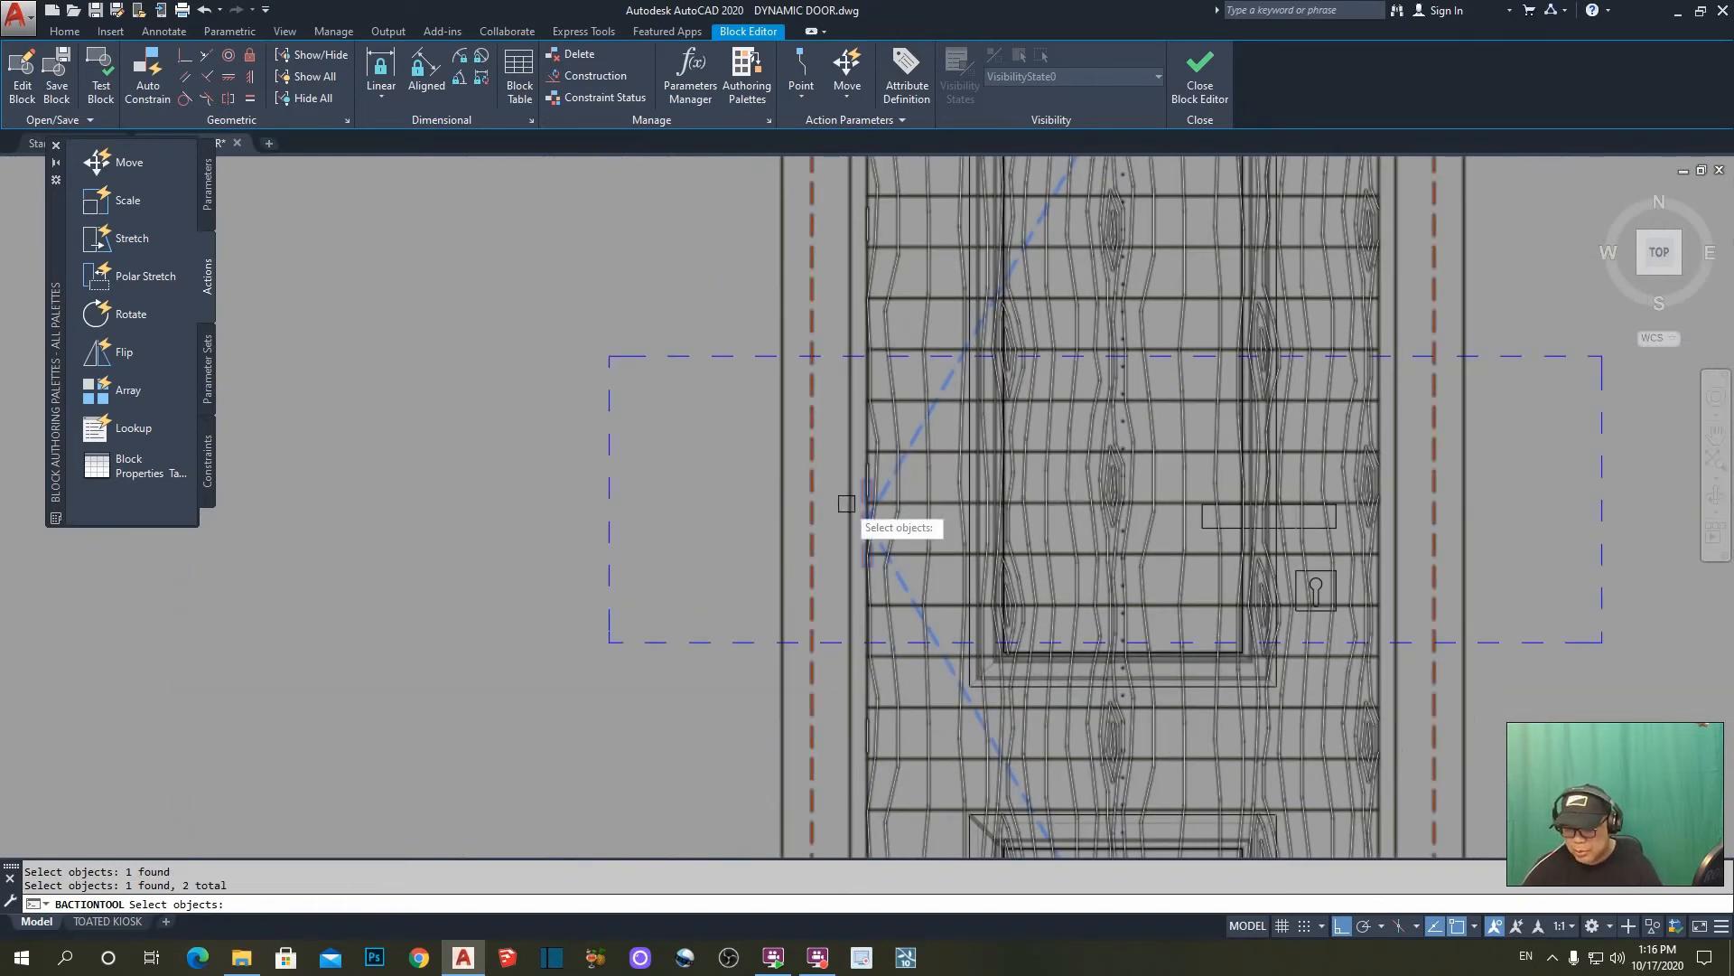
key("Return")
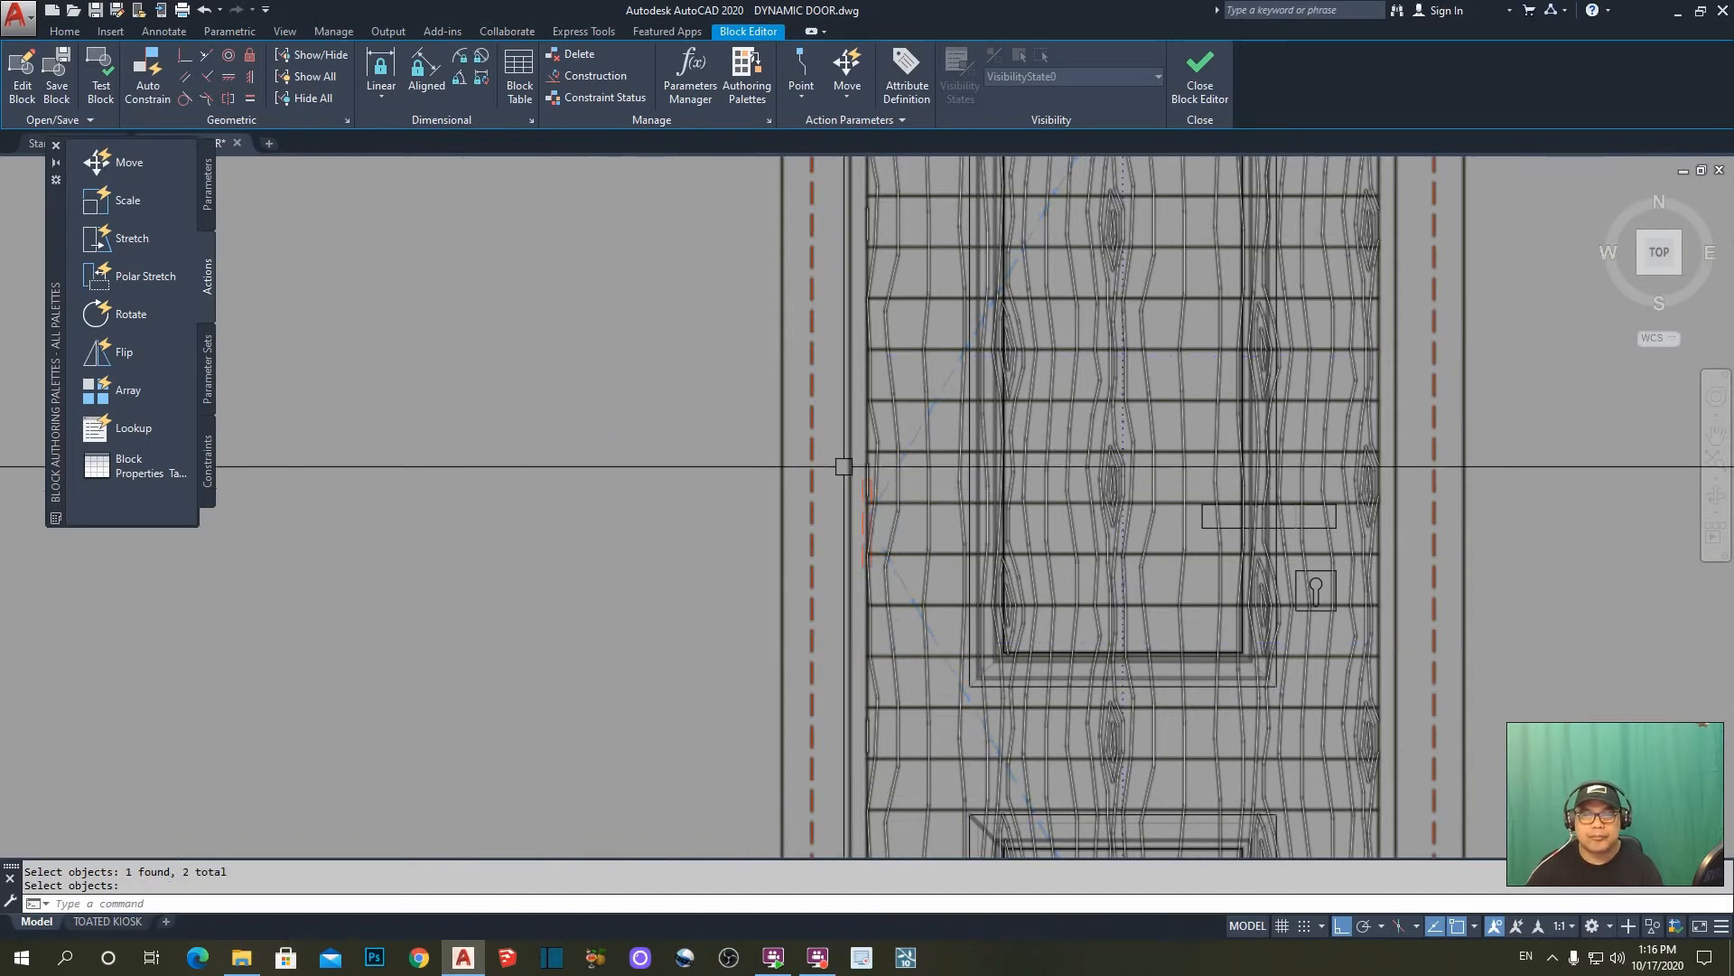
- Test the block by stretching the door's height upward from its upper corner and examine how the middle hinge and swing line move
scroll(840, 488, "down", 4)
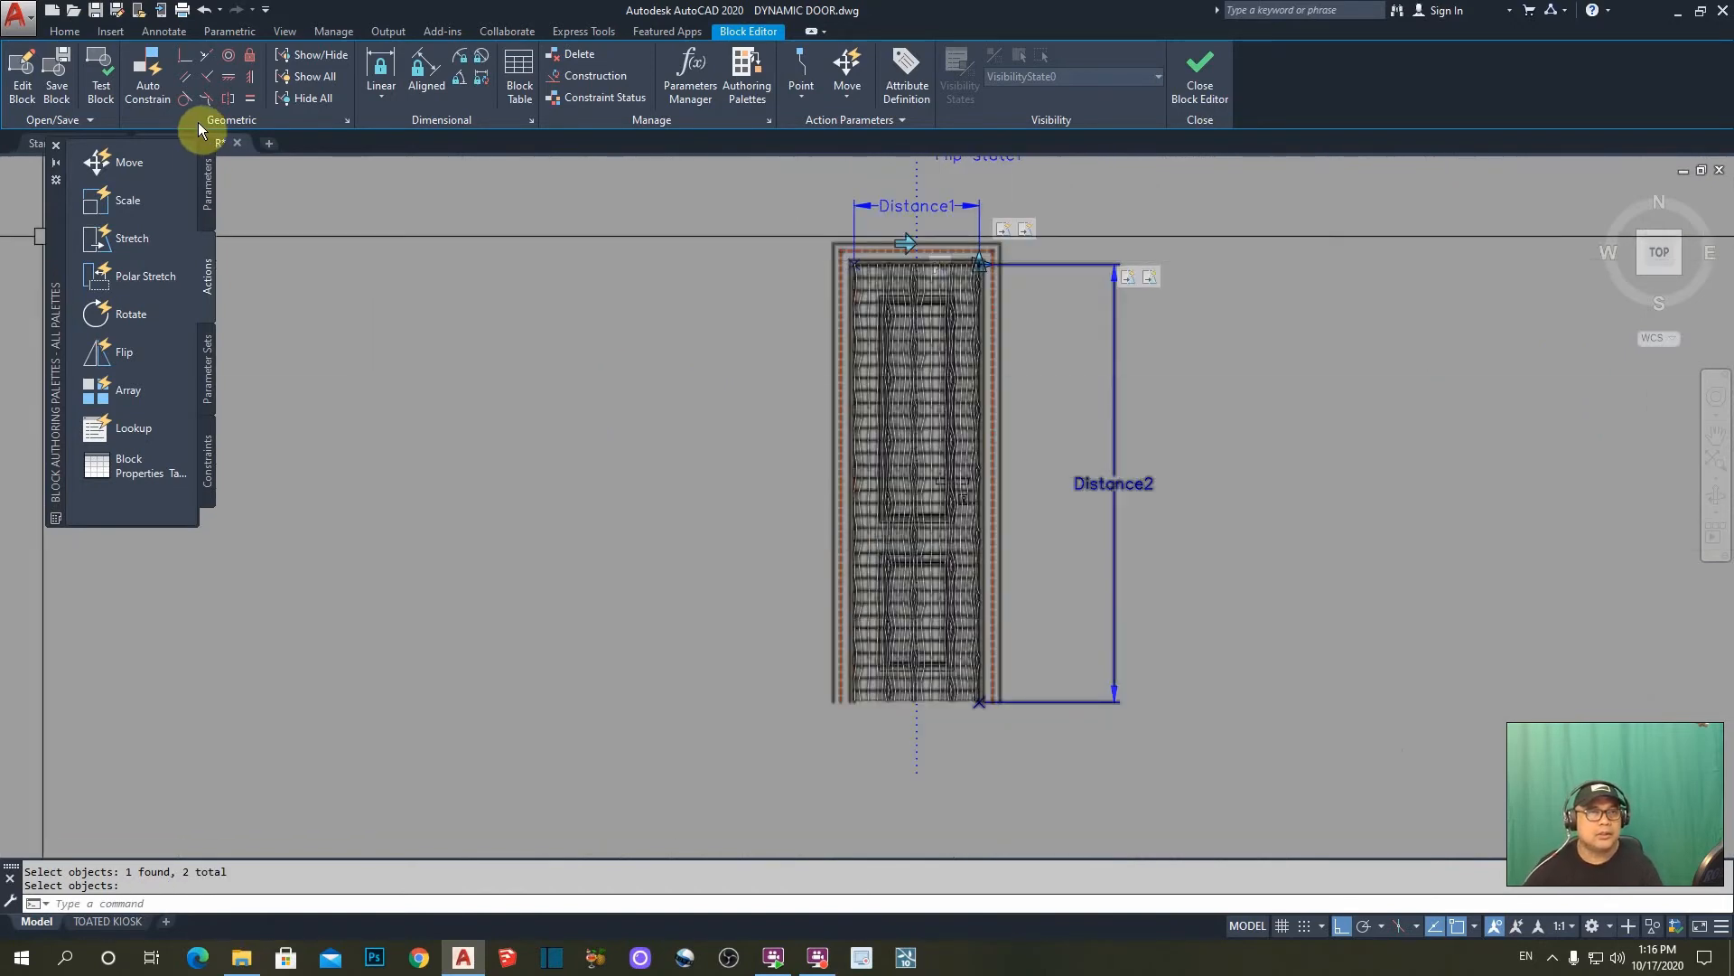
left_click(100, 84)
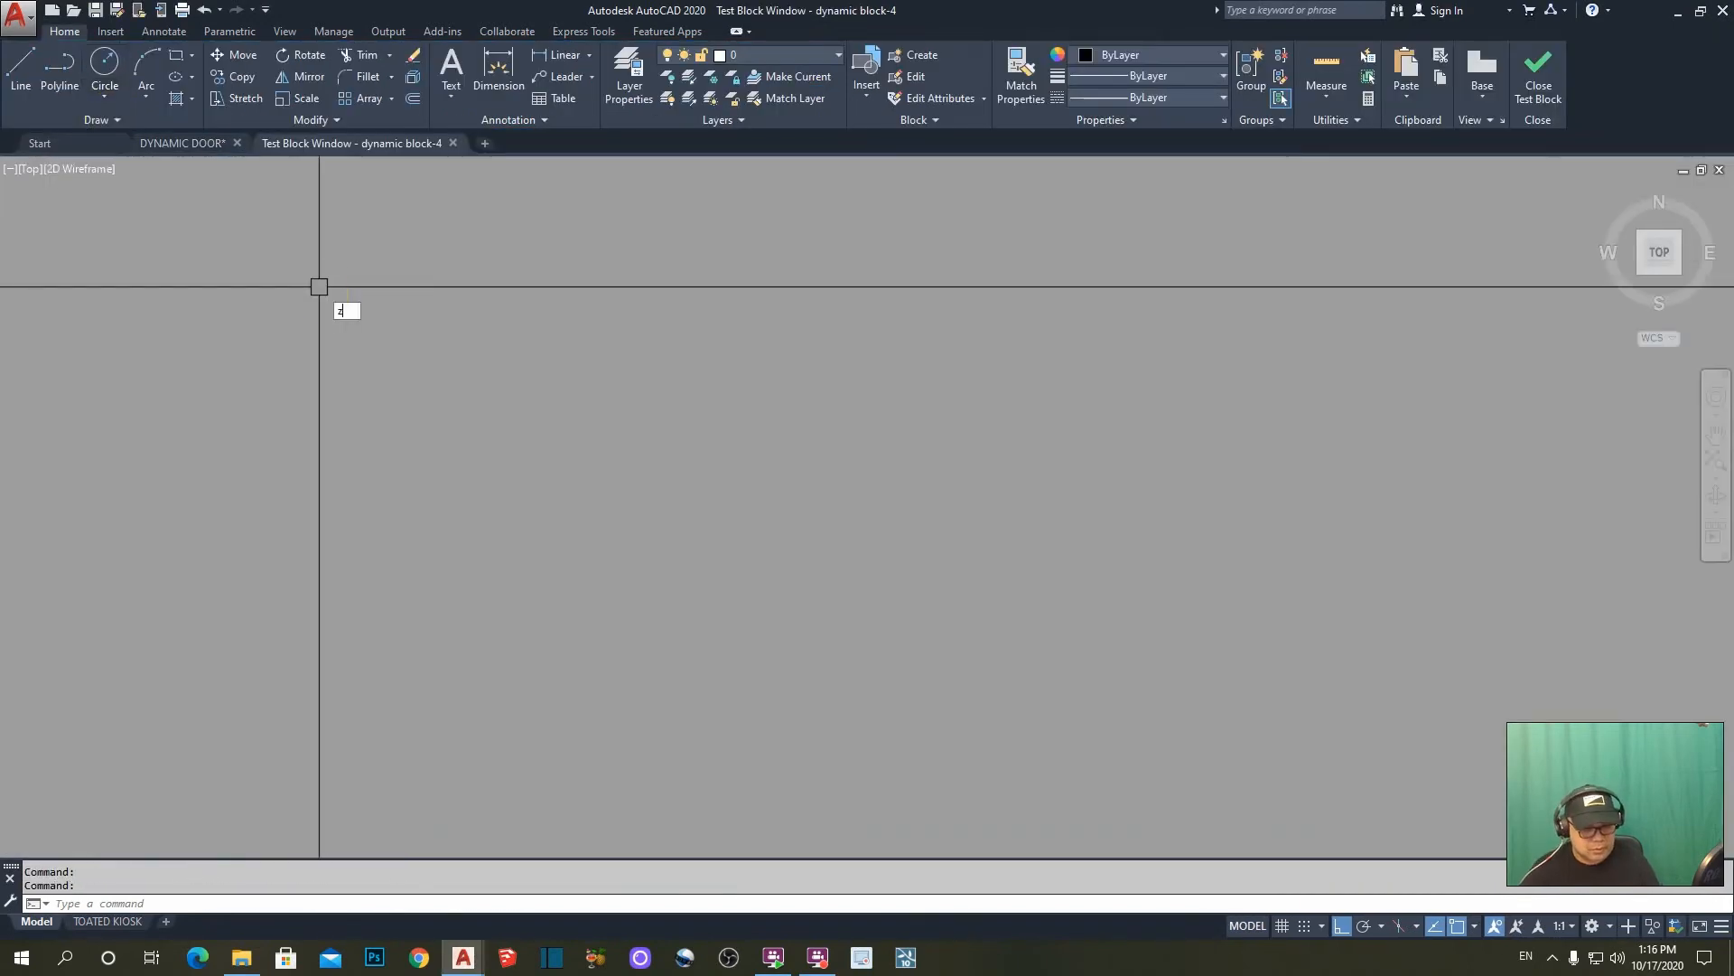
left_click(923, 434)
scroll(923, 435, "down", 2)
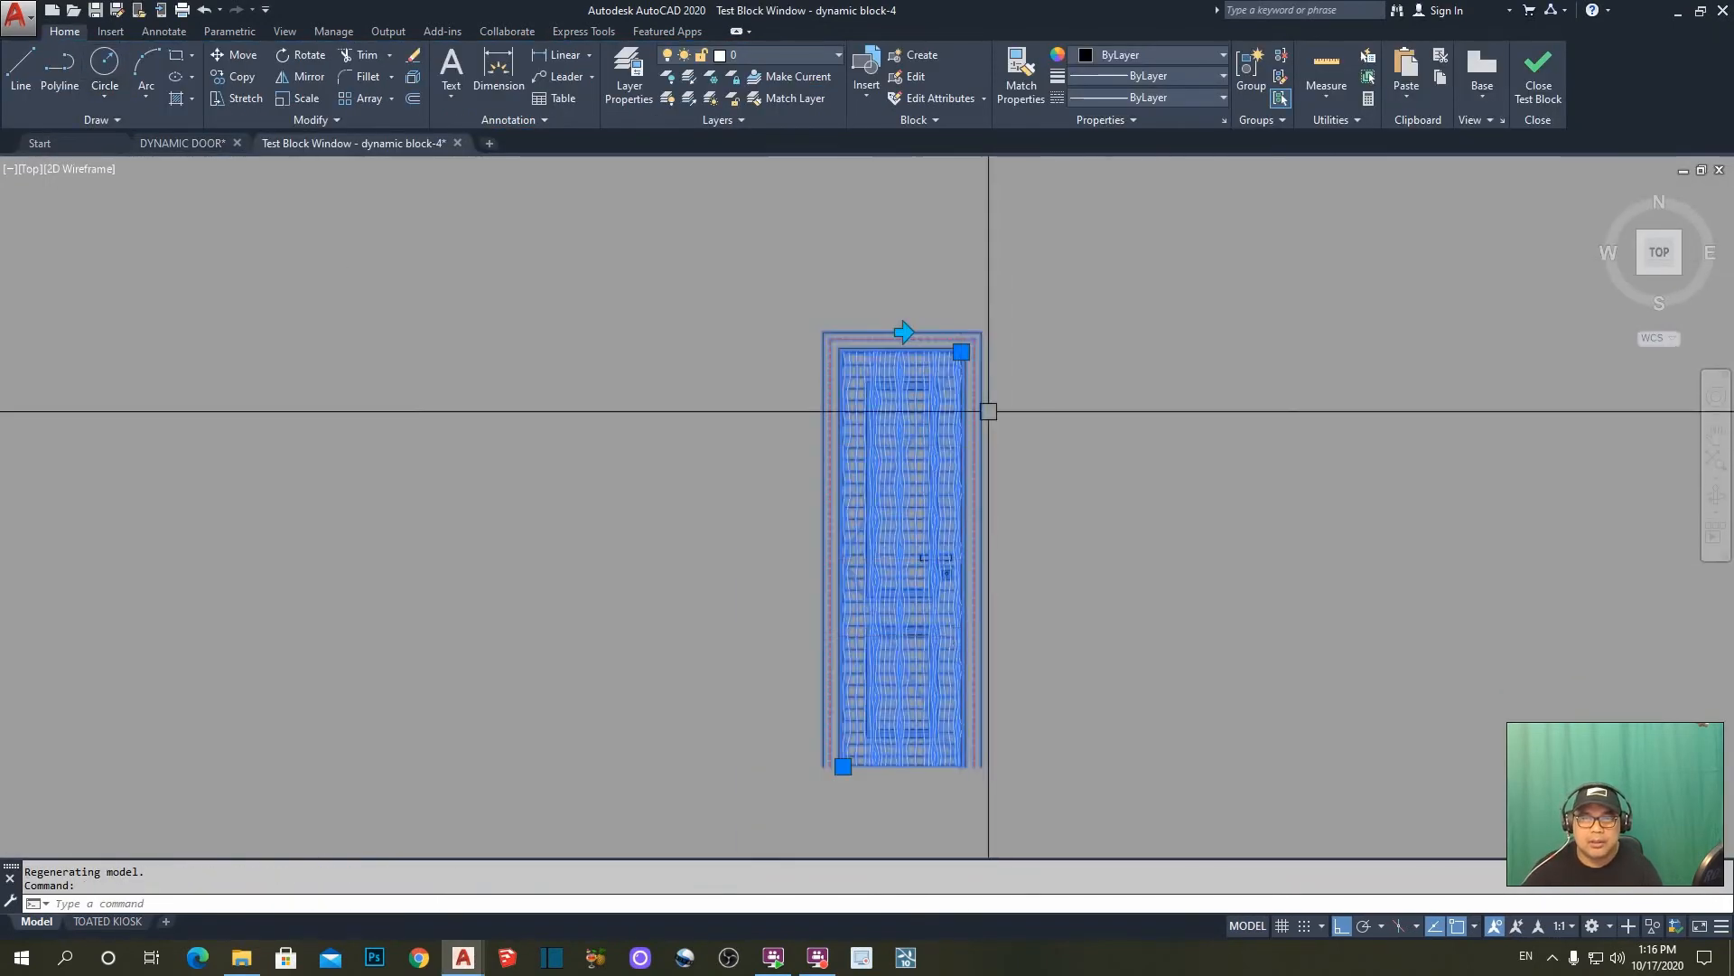
left_click(960, 349)
left_click(990, 241)
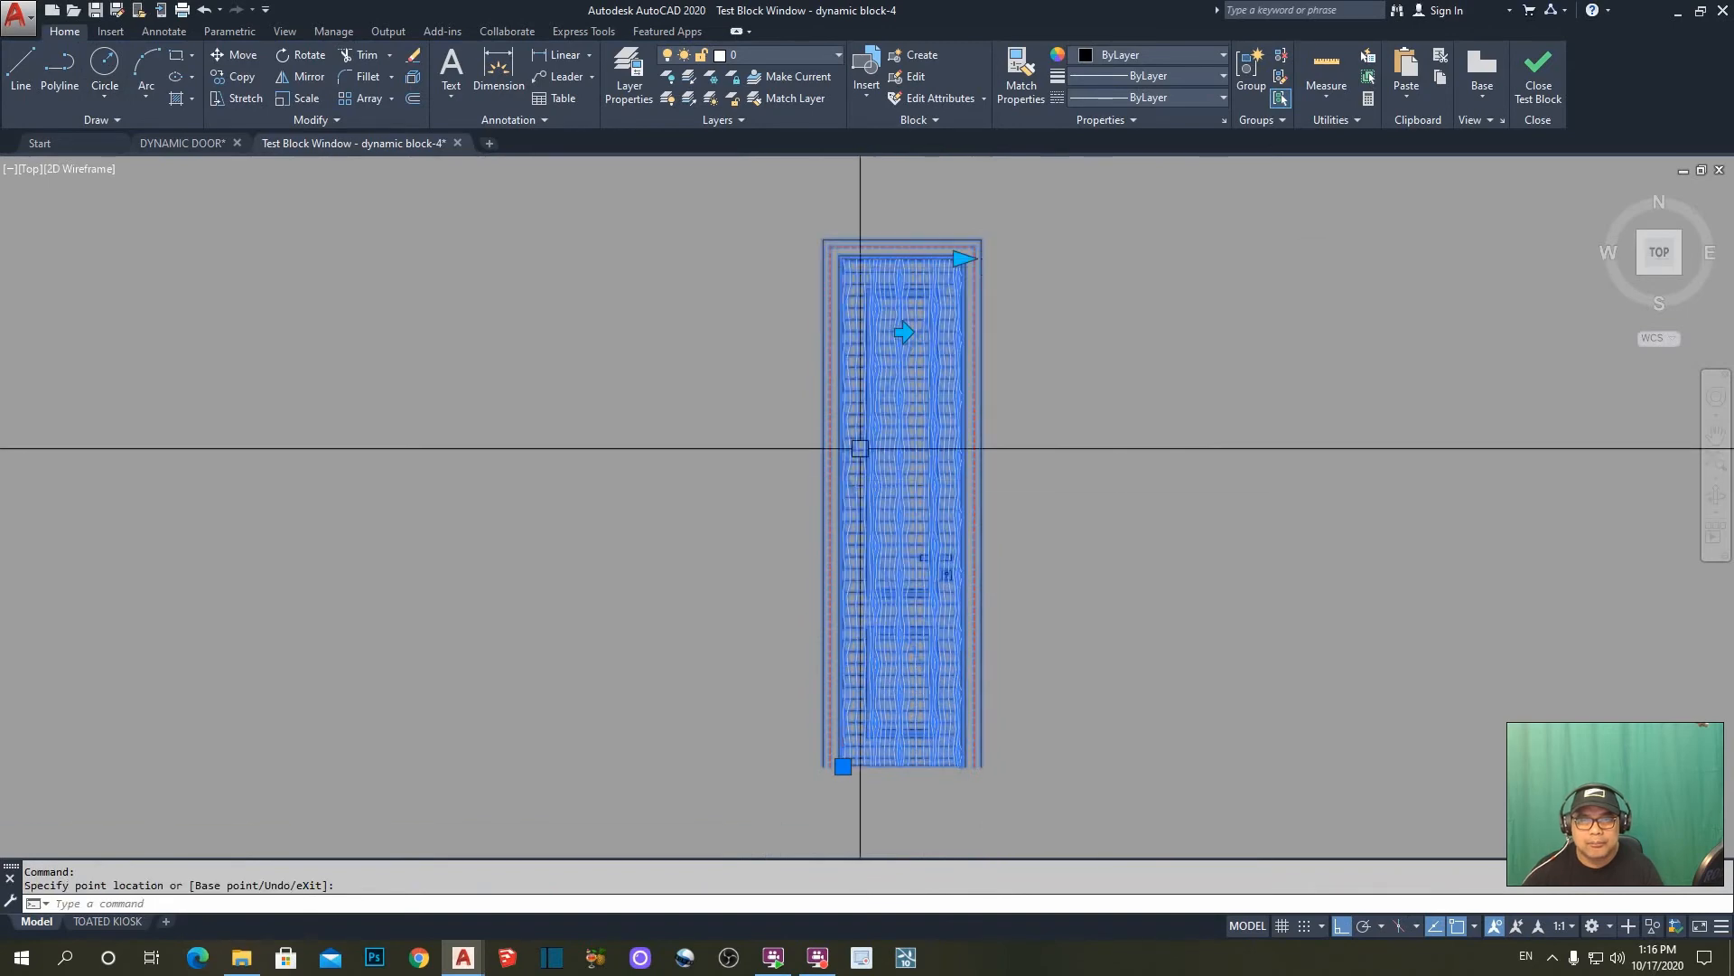
scroll(836, 506, "up", 6)
scroll(848, 447, "down", 5)
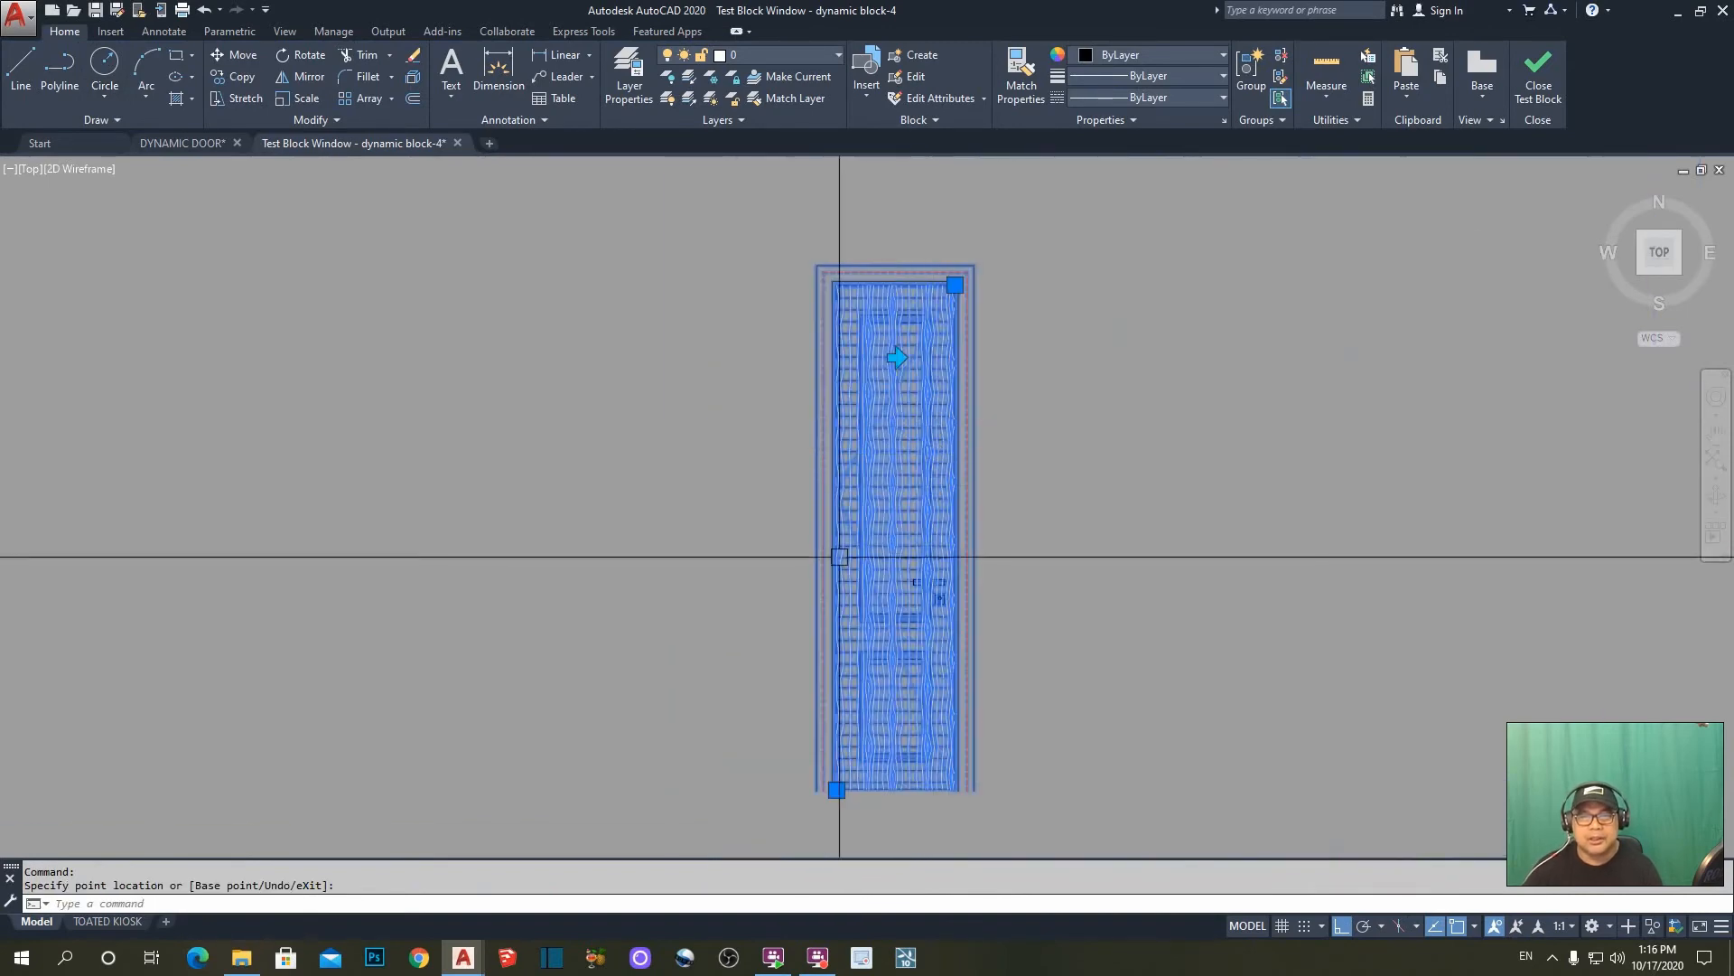
scroll(826, 533, "up", 4)
scroll(814, 492, "down", 4)
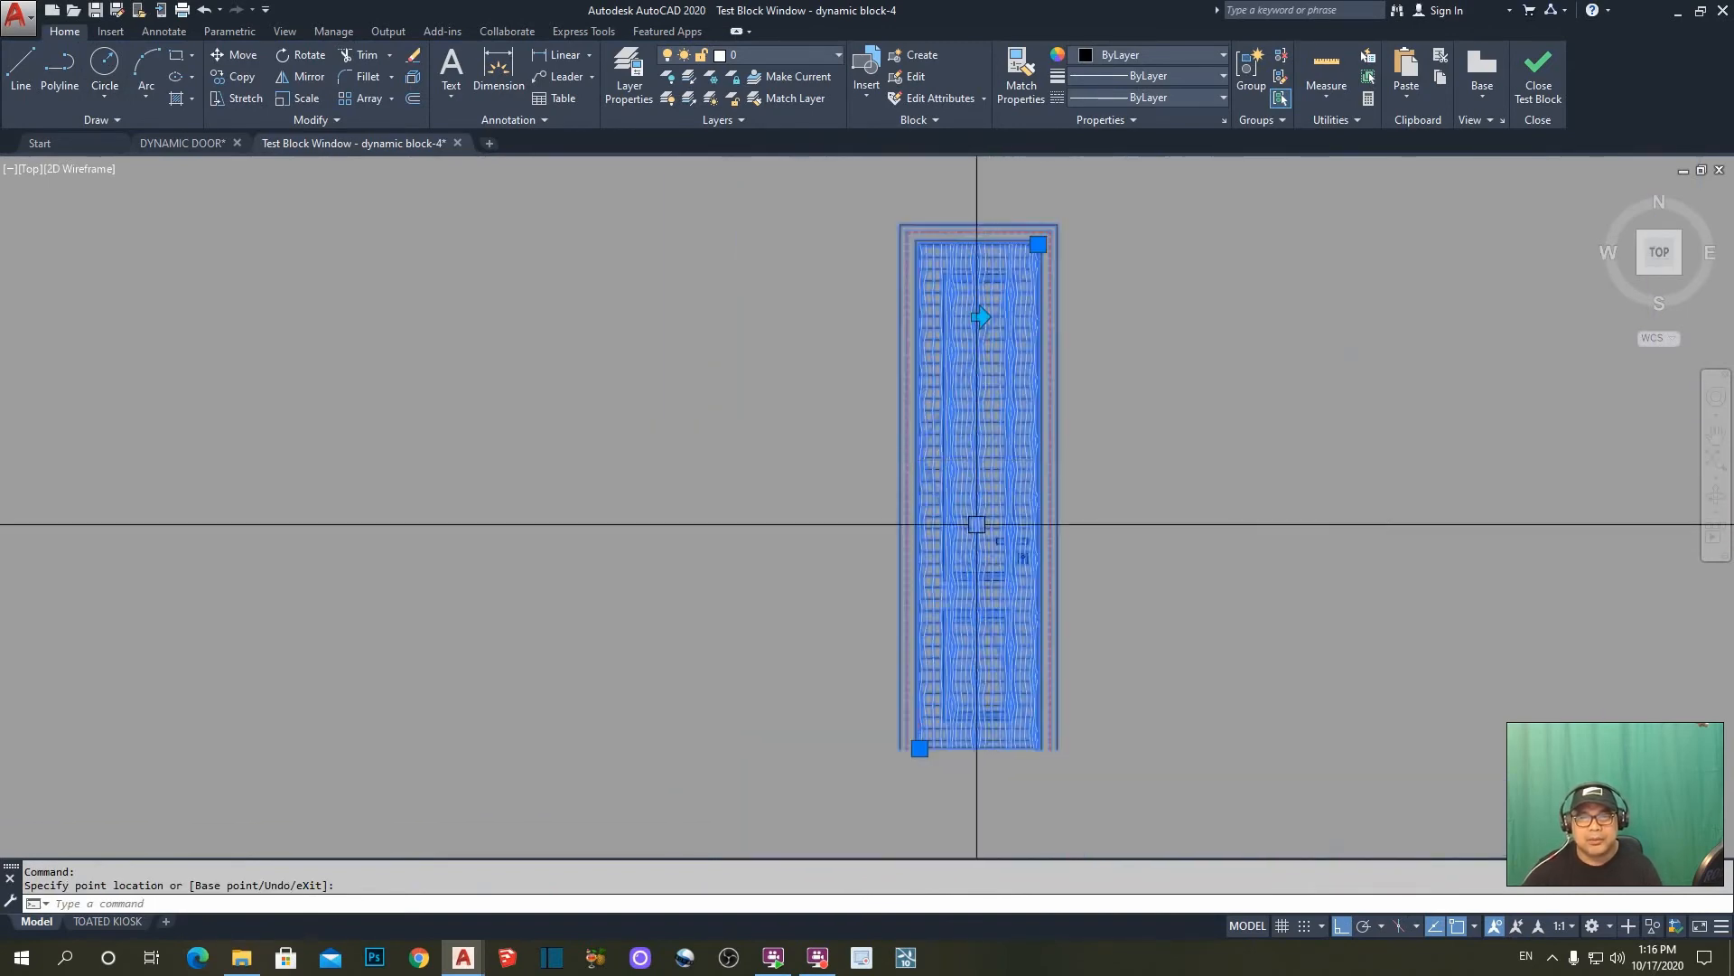
- Undo the test door's height stretch and close the test window to return to the block editor
key("Escape")
type("u")
key("Return")
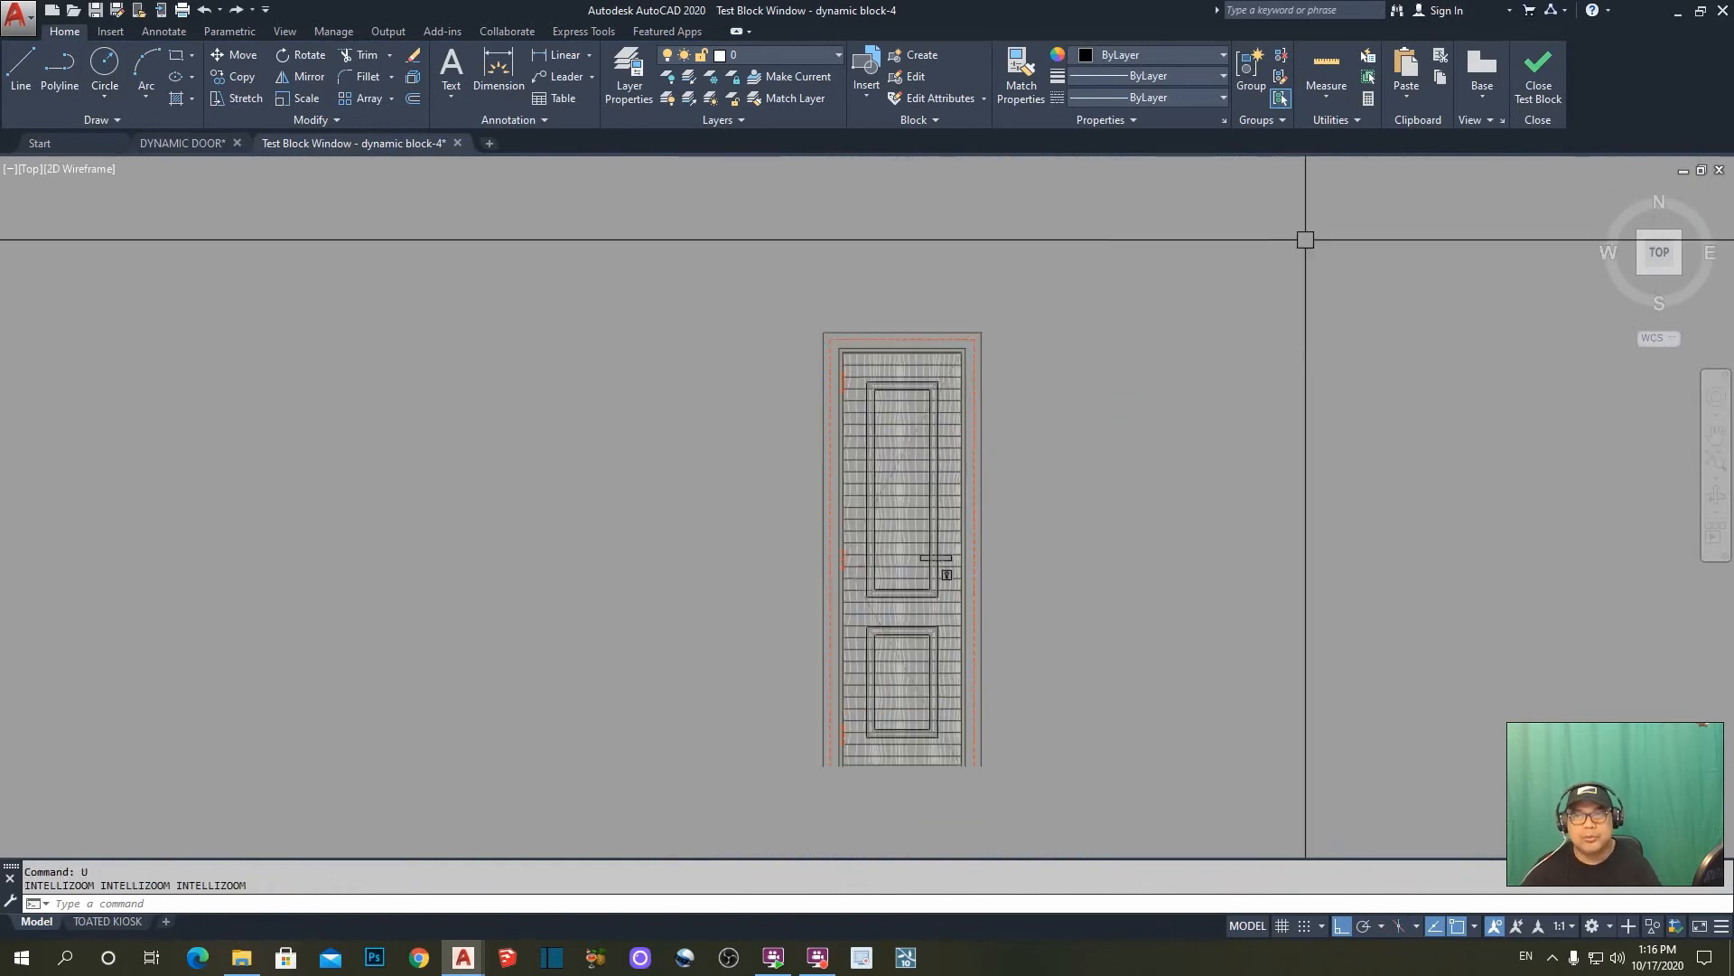
left_click(1554, 90)
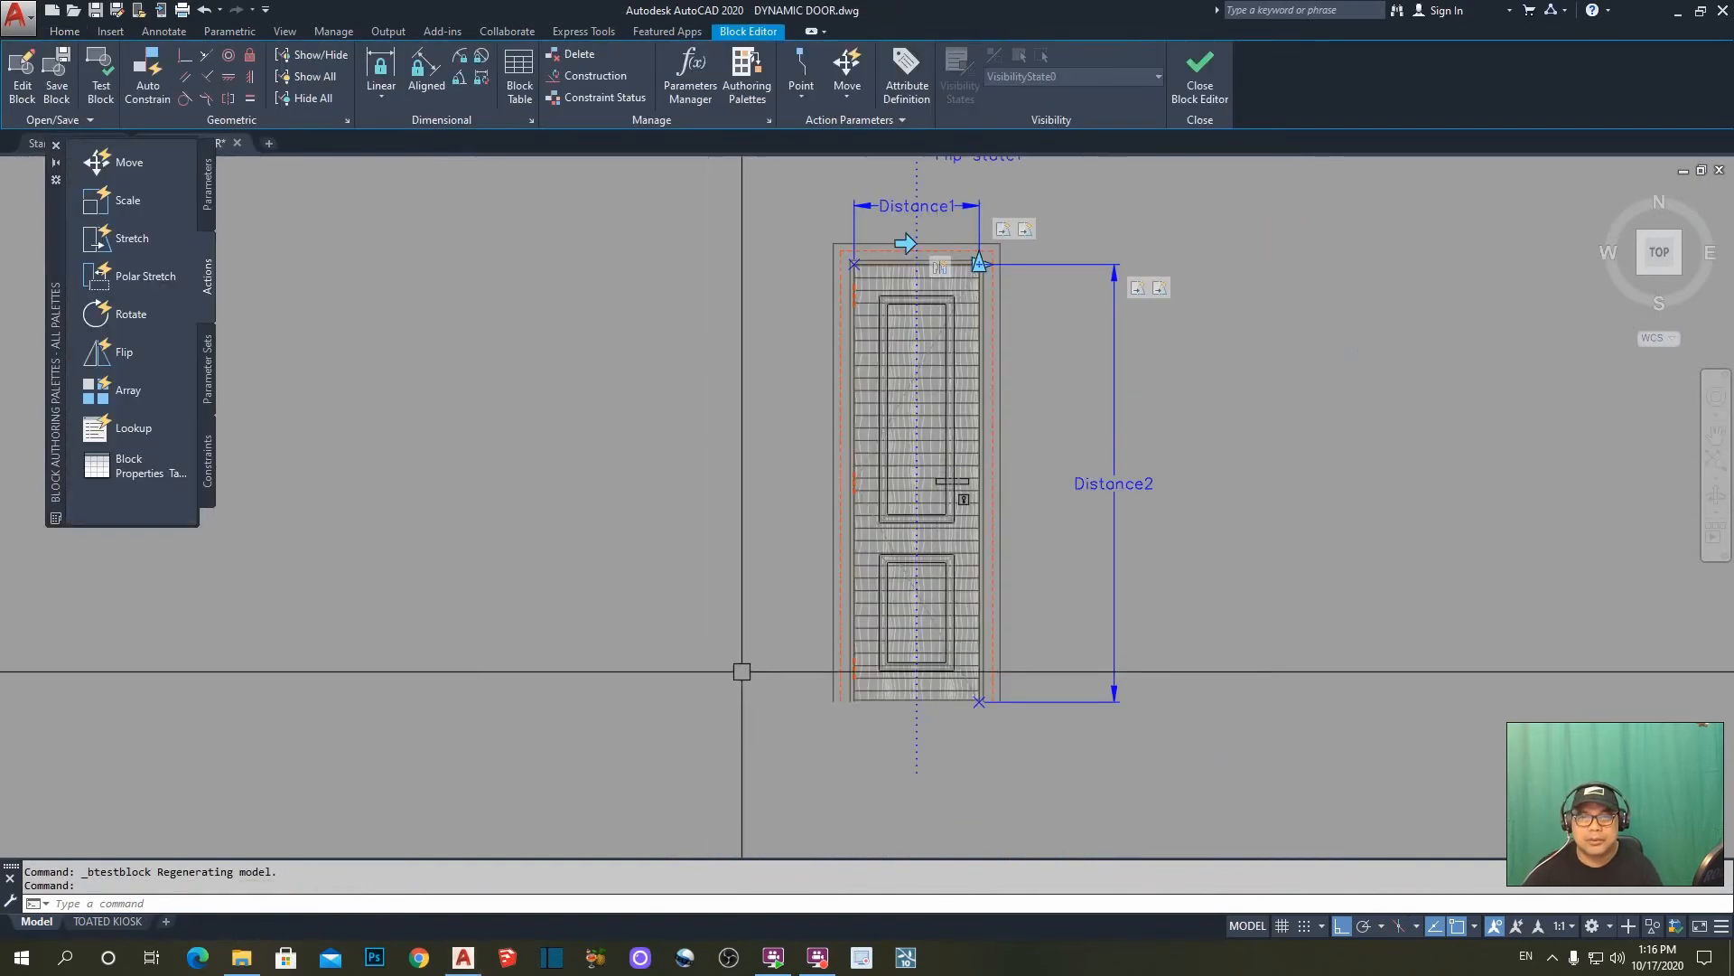
- Set the distance multiplier of the middle hinge's Stretch action on Distance2 to 0.5
double_click(1163, 289)
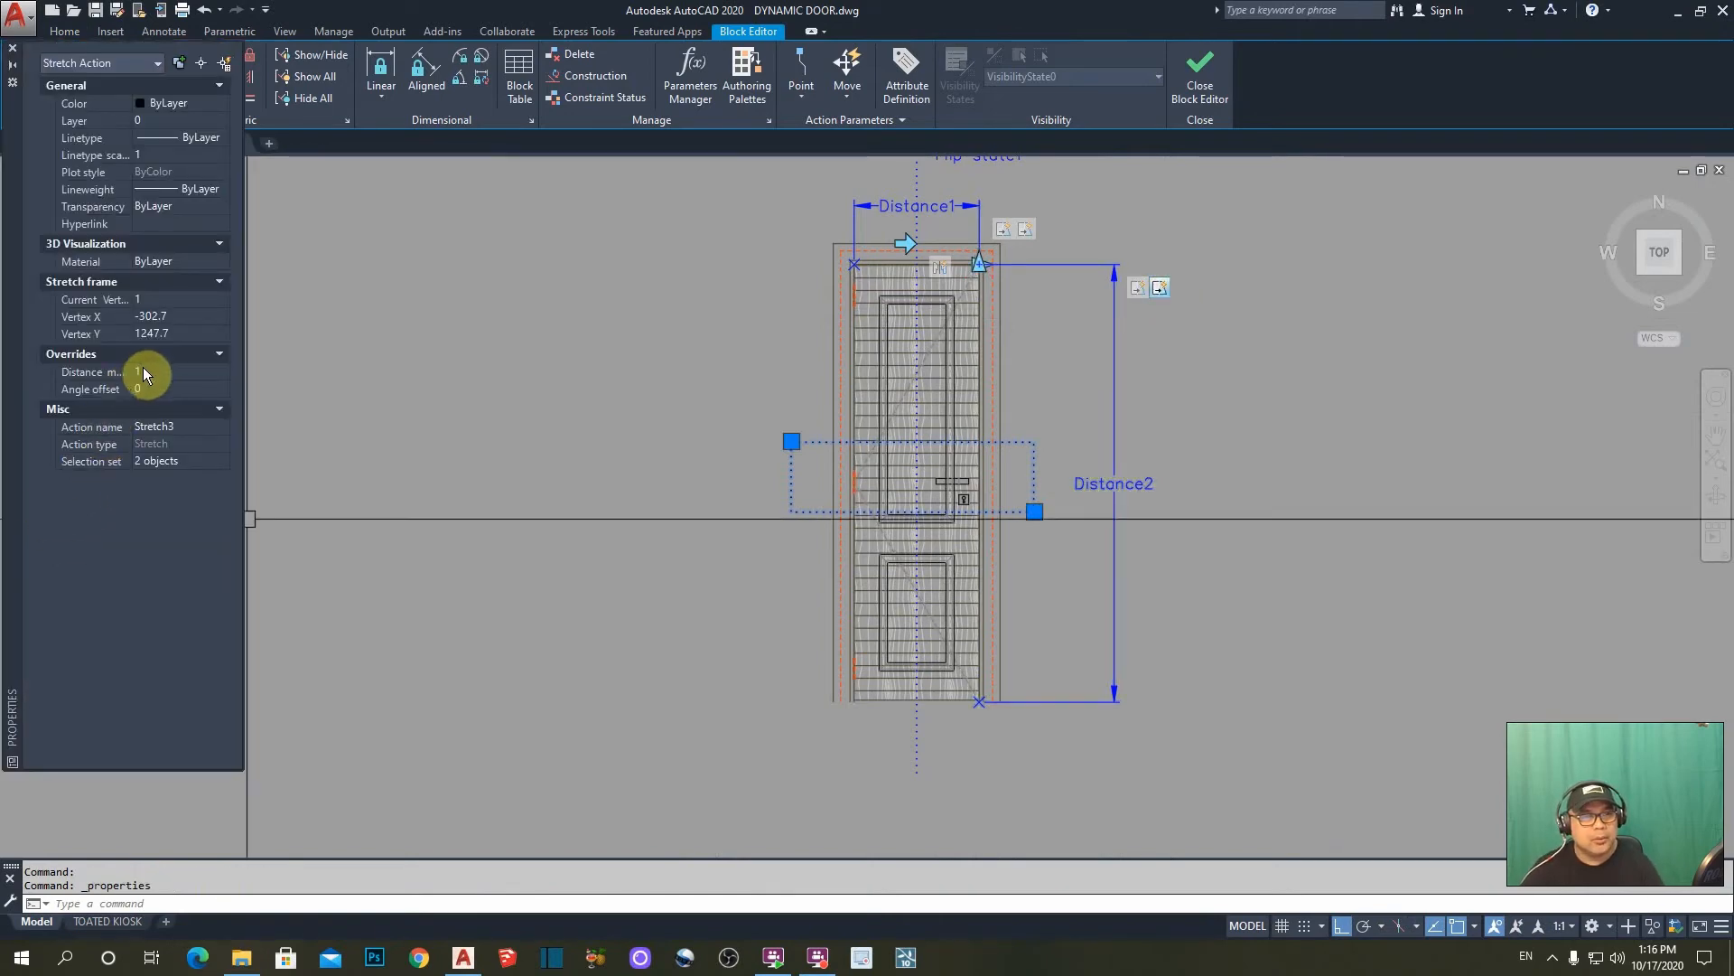
left_click(149, 373)
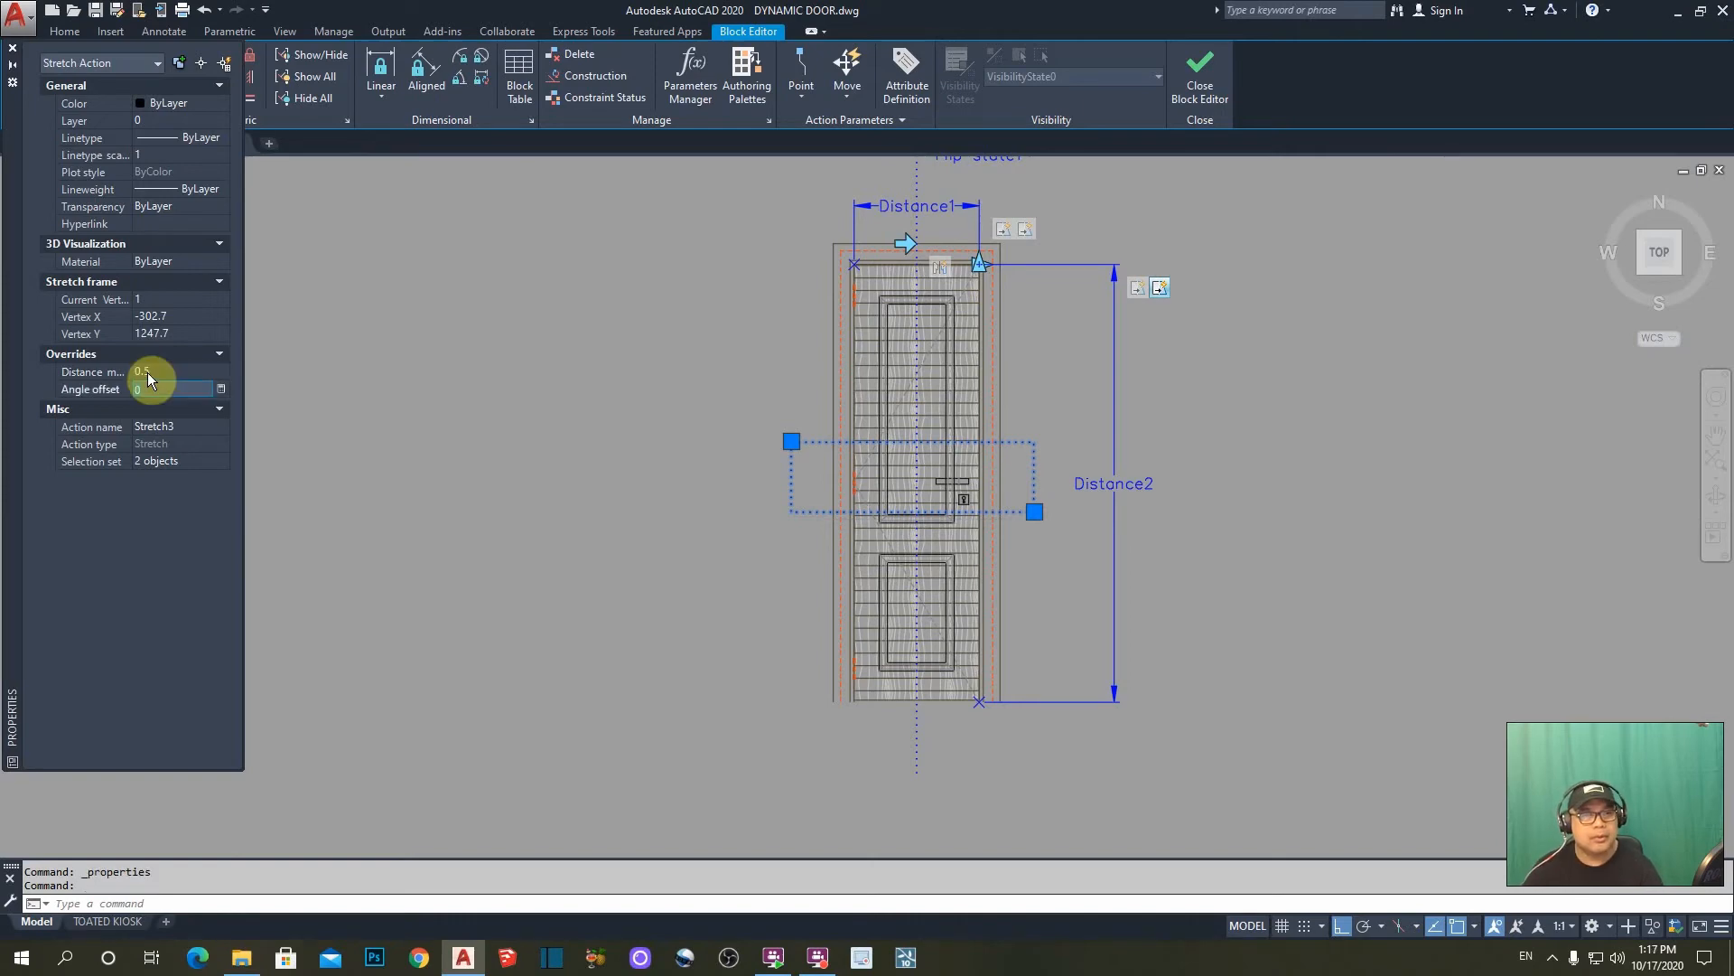
left_click(13, 48)
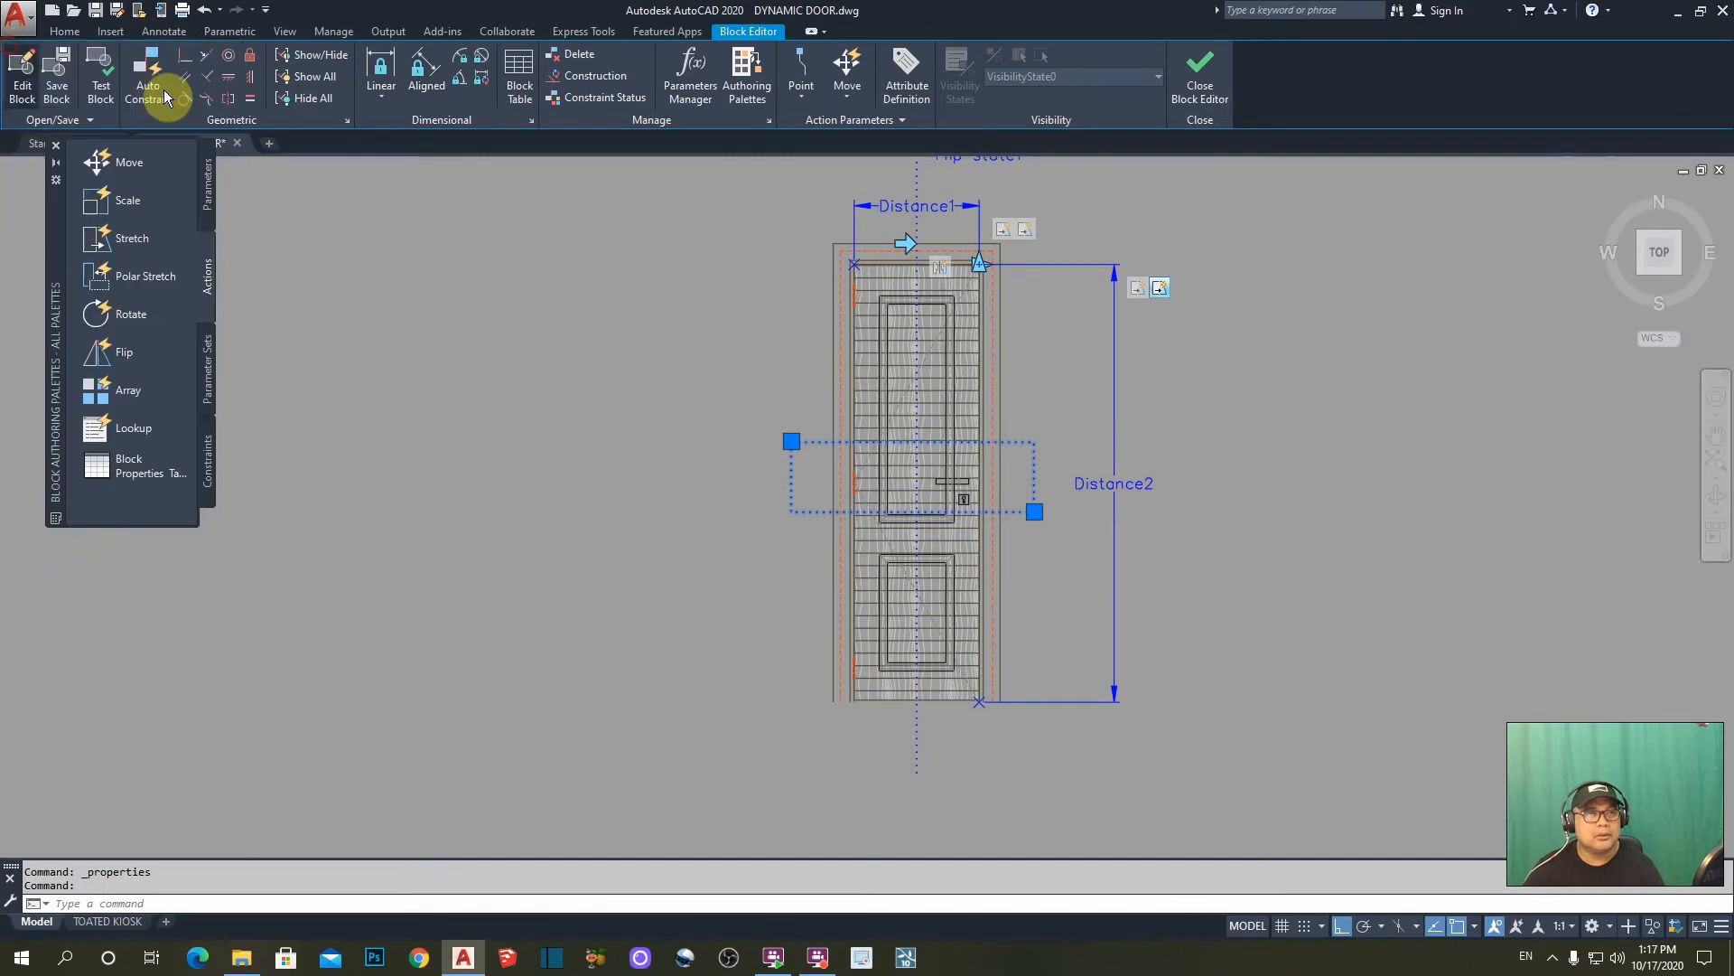
- Open the updated door block in a test window and zoom to its extents
left_click(104, 81)
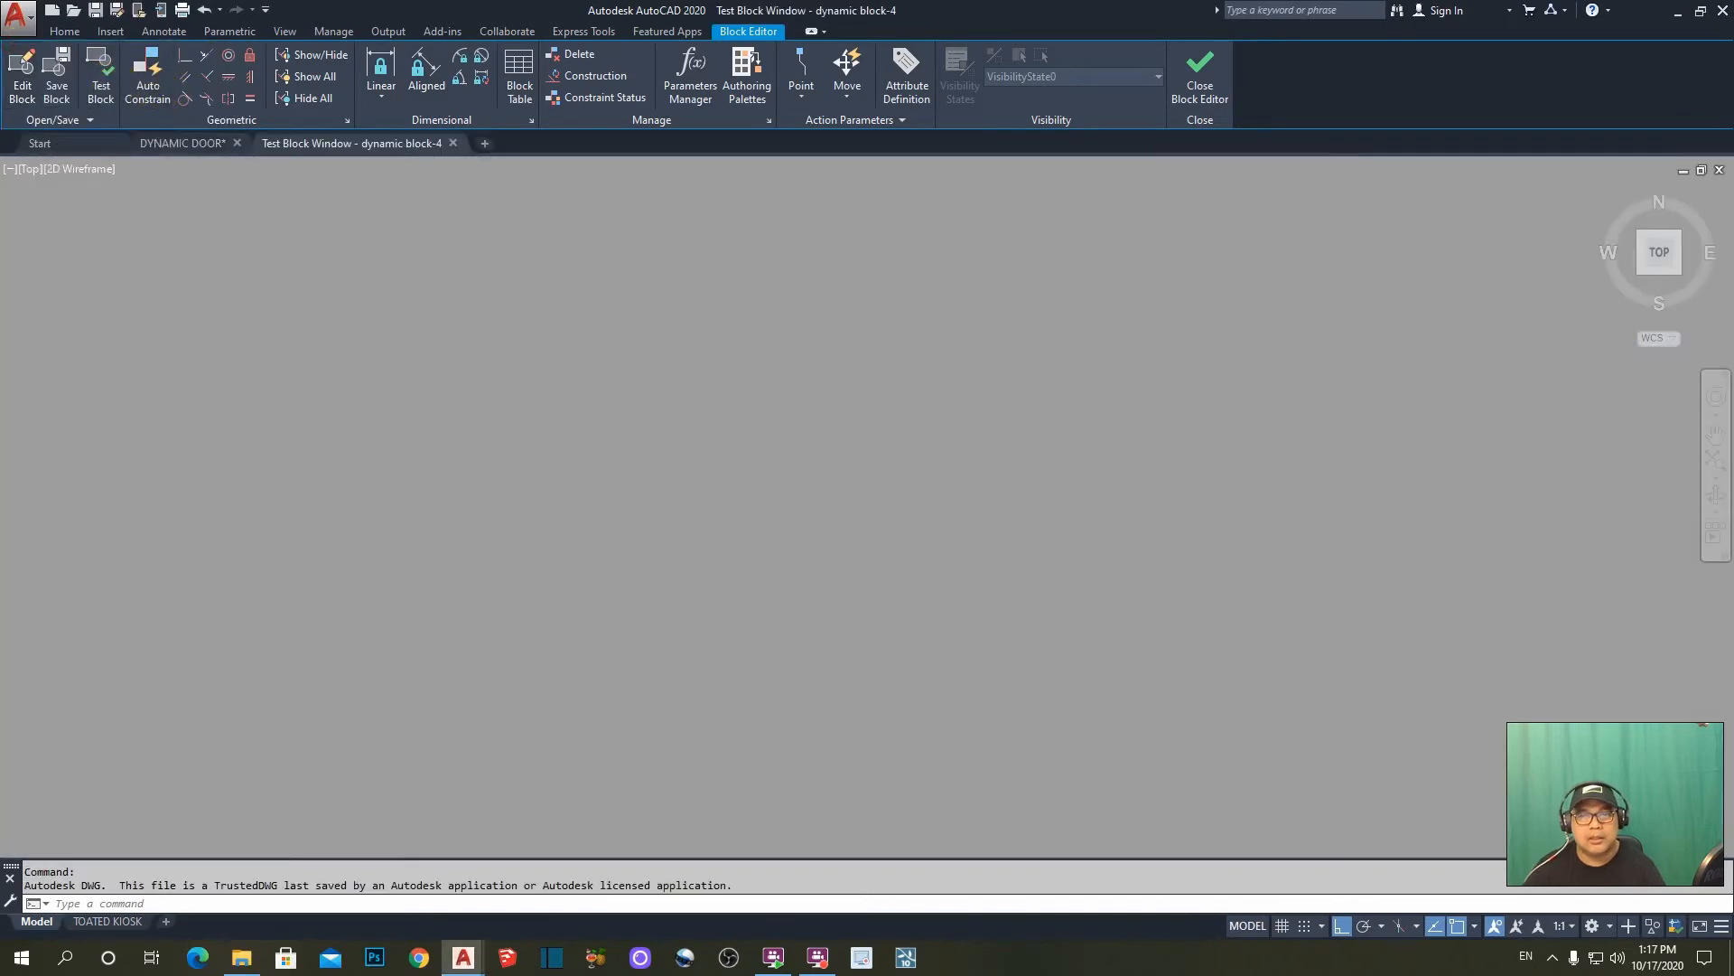
type("z")
key("Return")
type("e")
key("Return")
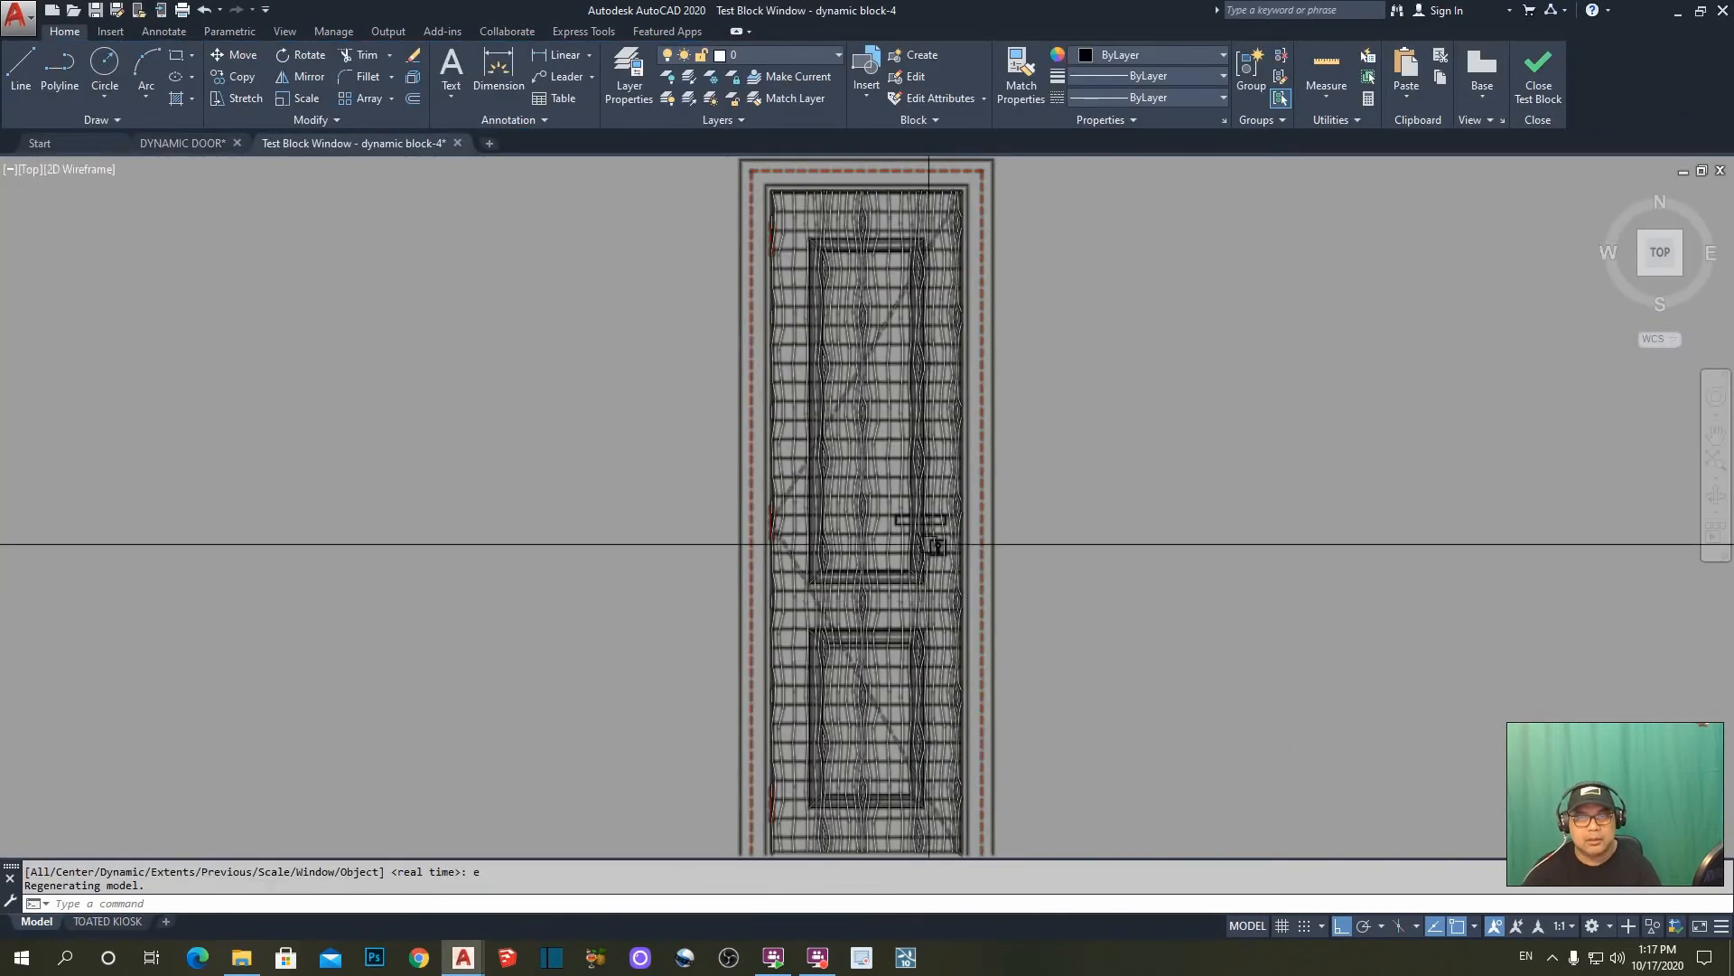
- Stretch the test door's height upward to about 2685 and examine the middle hinge at the point of the dashed swing lines
left_click(941, 444)
scroll(940, 443, "down", 2)
left_click(953, 302)
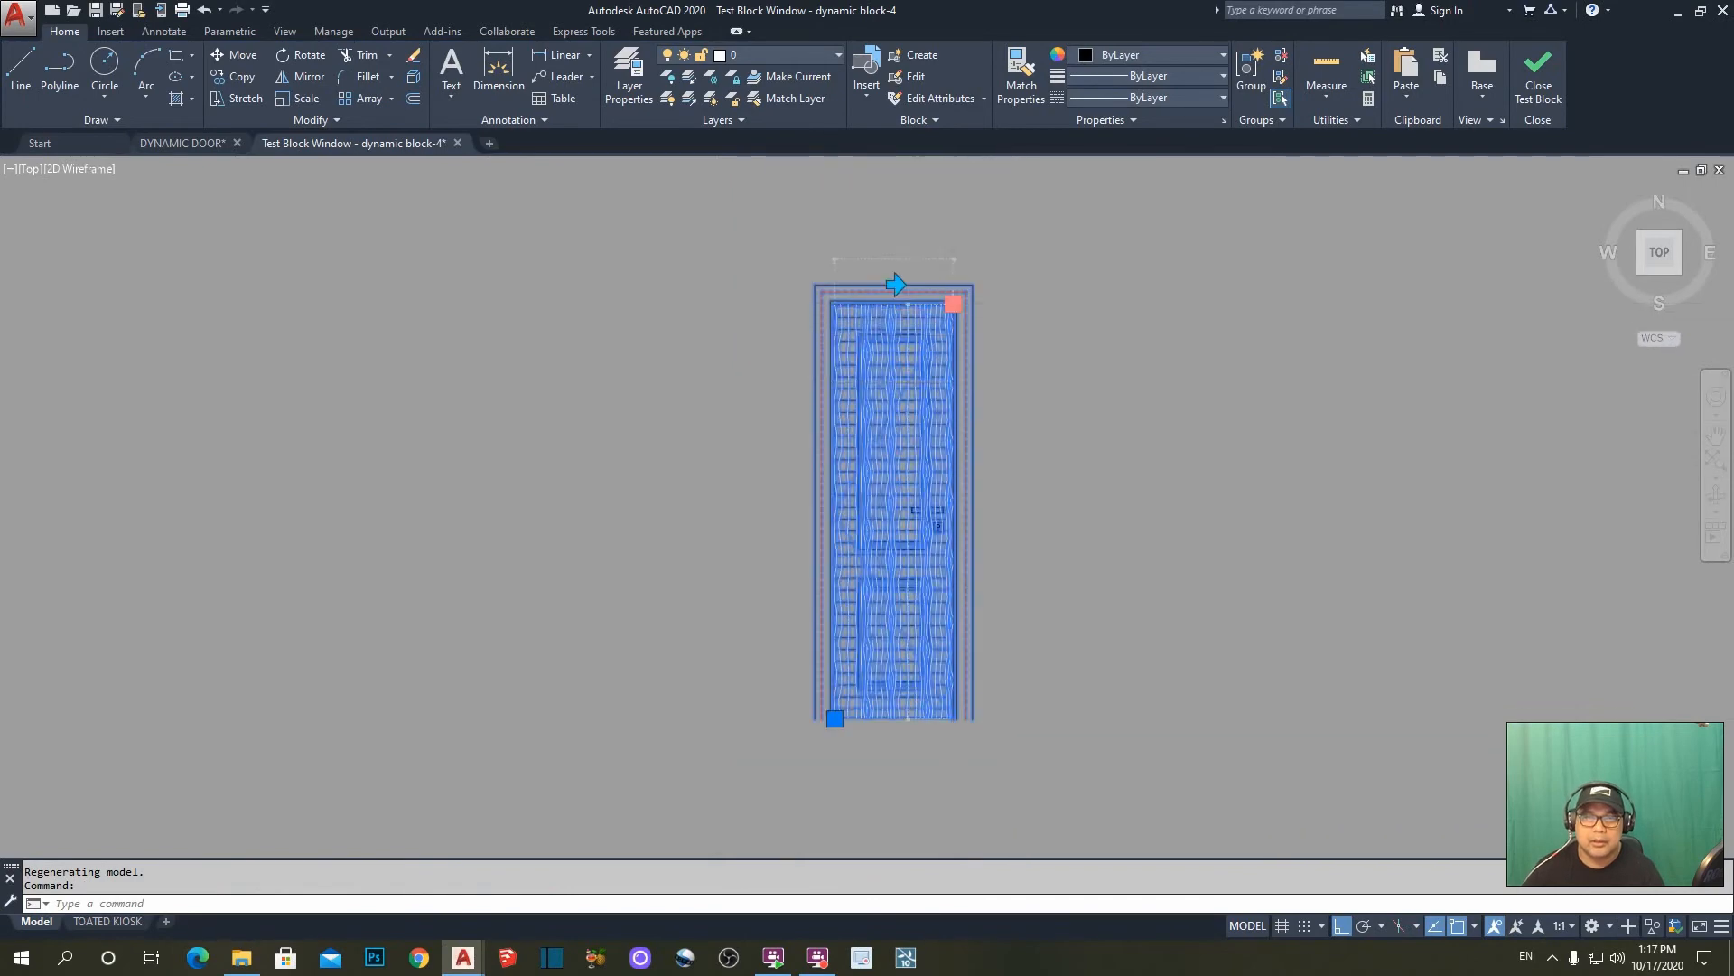
key("Return")
scroll(875, 457, "up", 6)
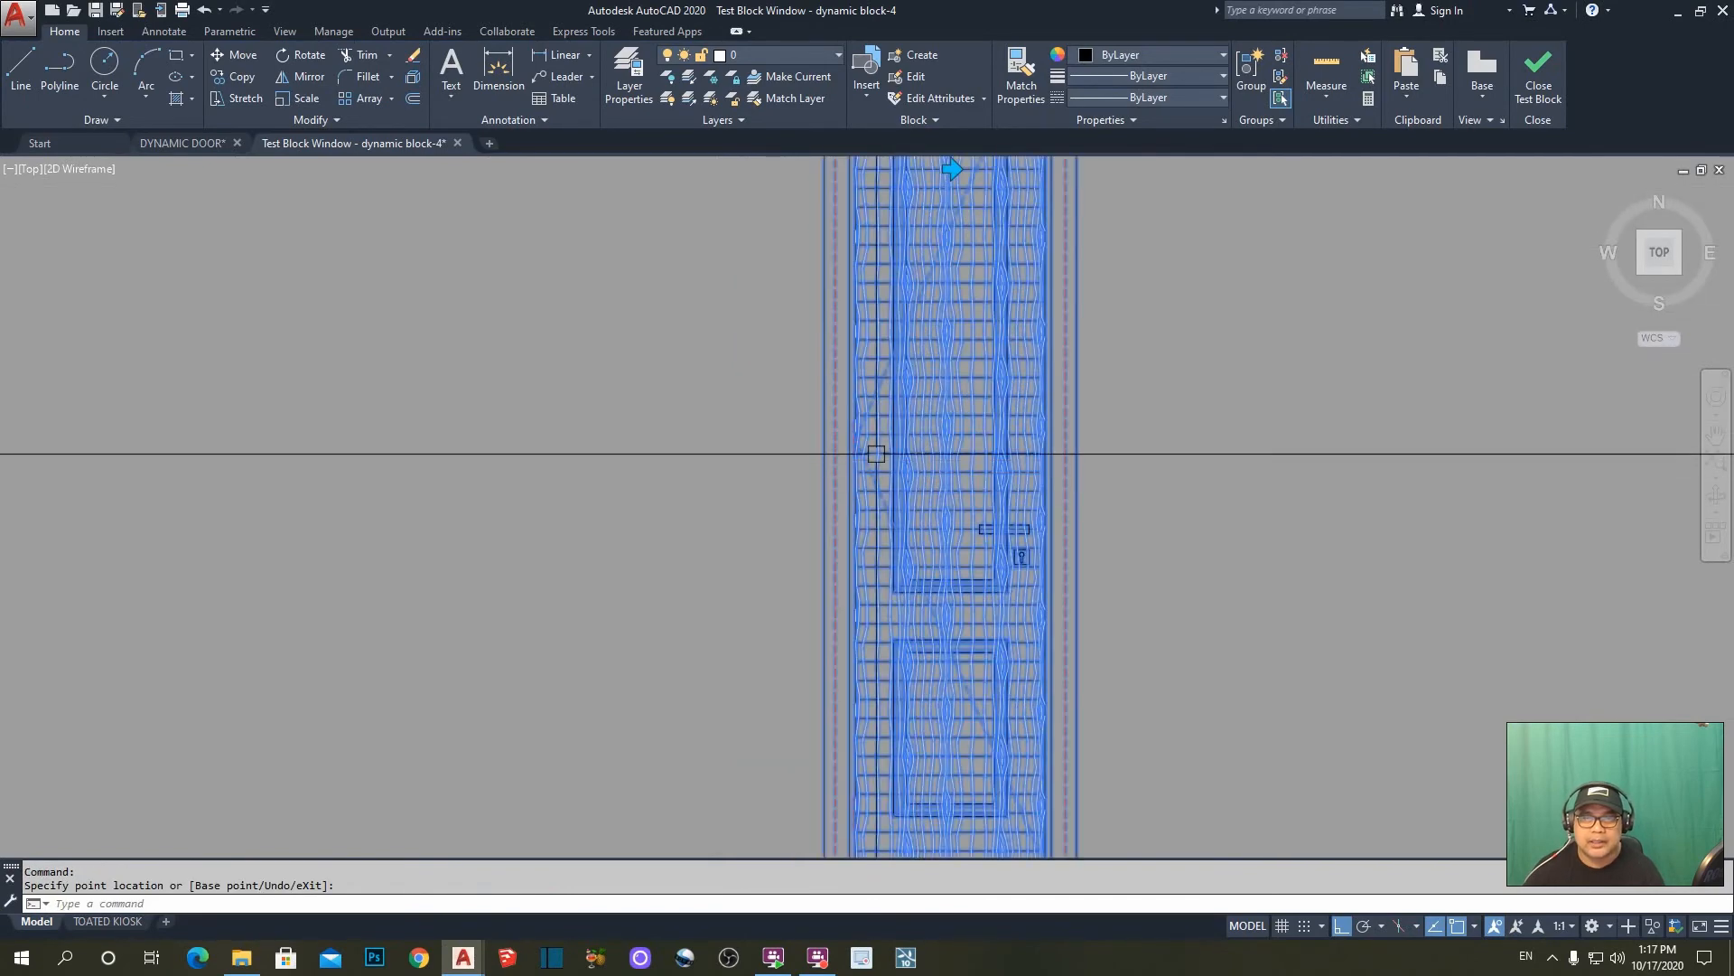
scroll(870, 457, "down", 8)
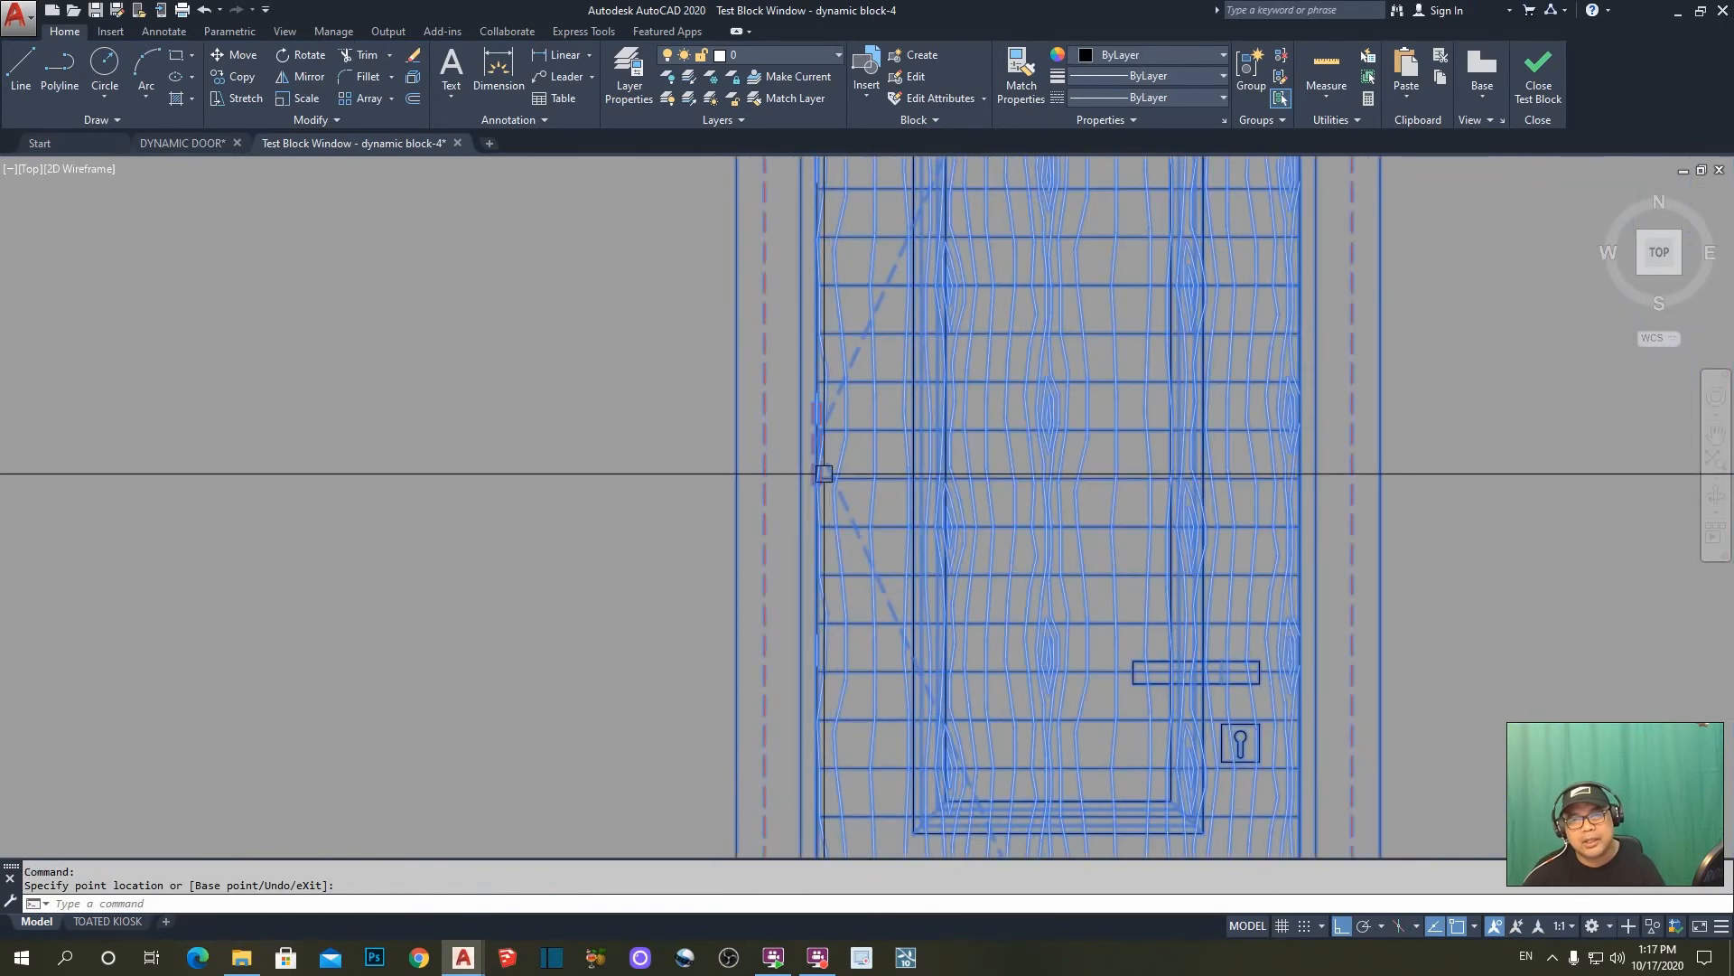
scroll(871, 457, "down", 3)
scroll(871, 418, "up", 2)
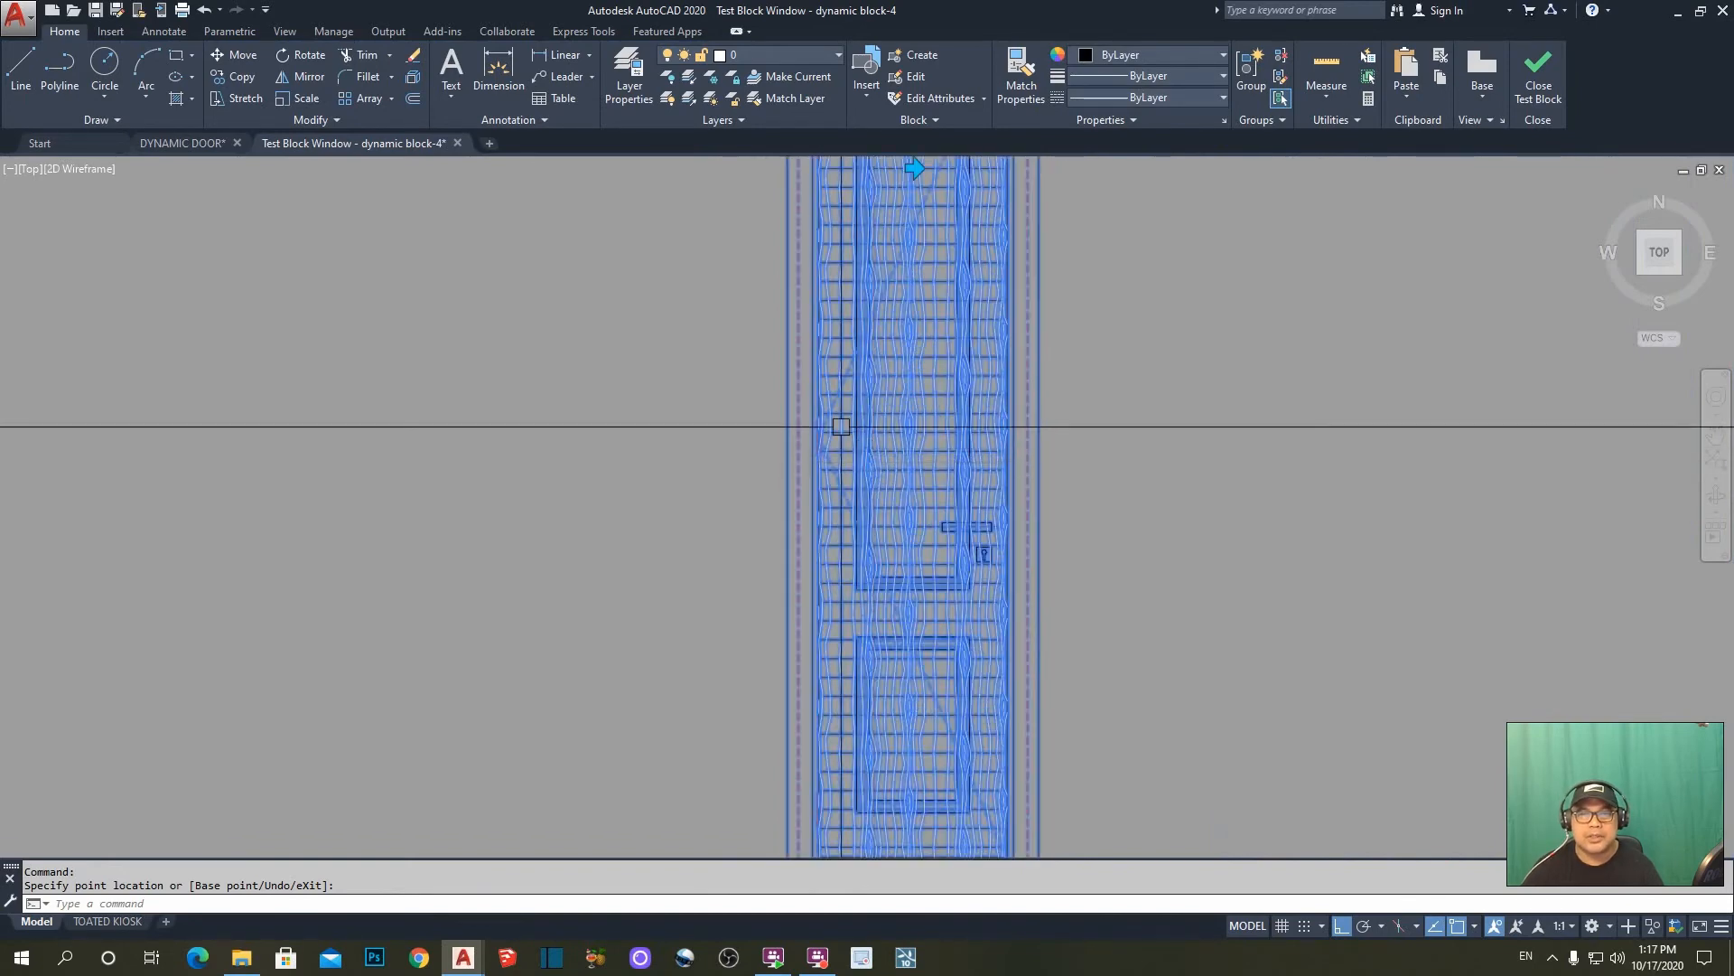
scroll(978, 345, "down", 1)
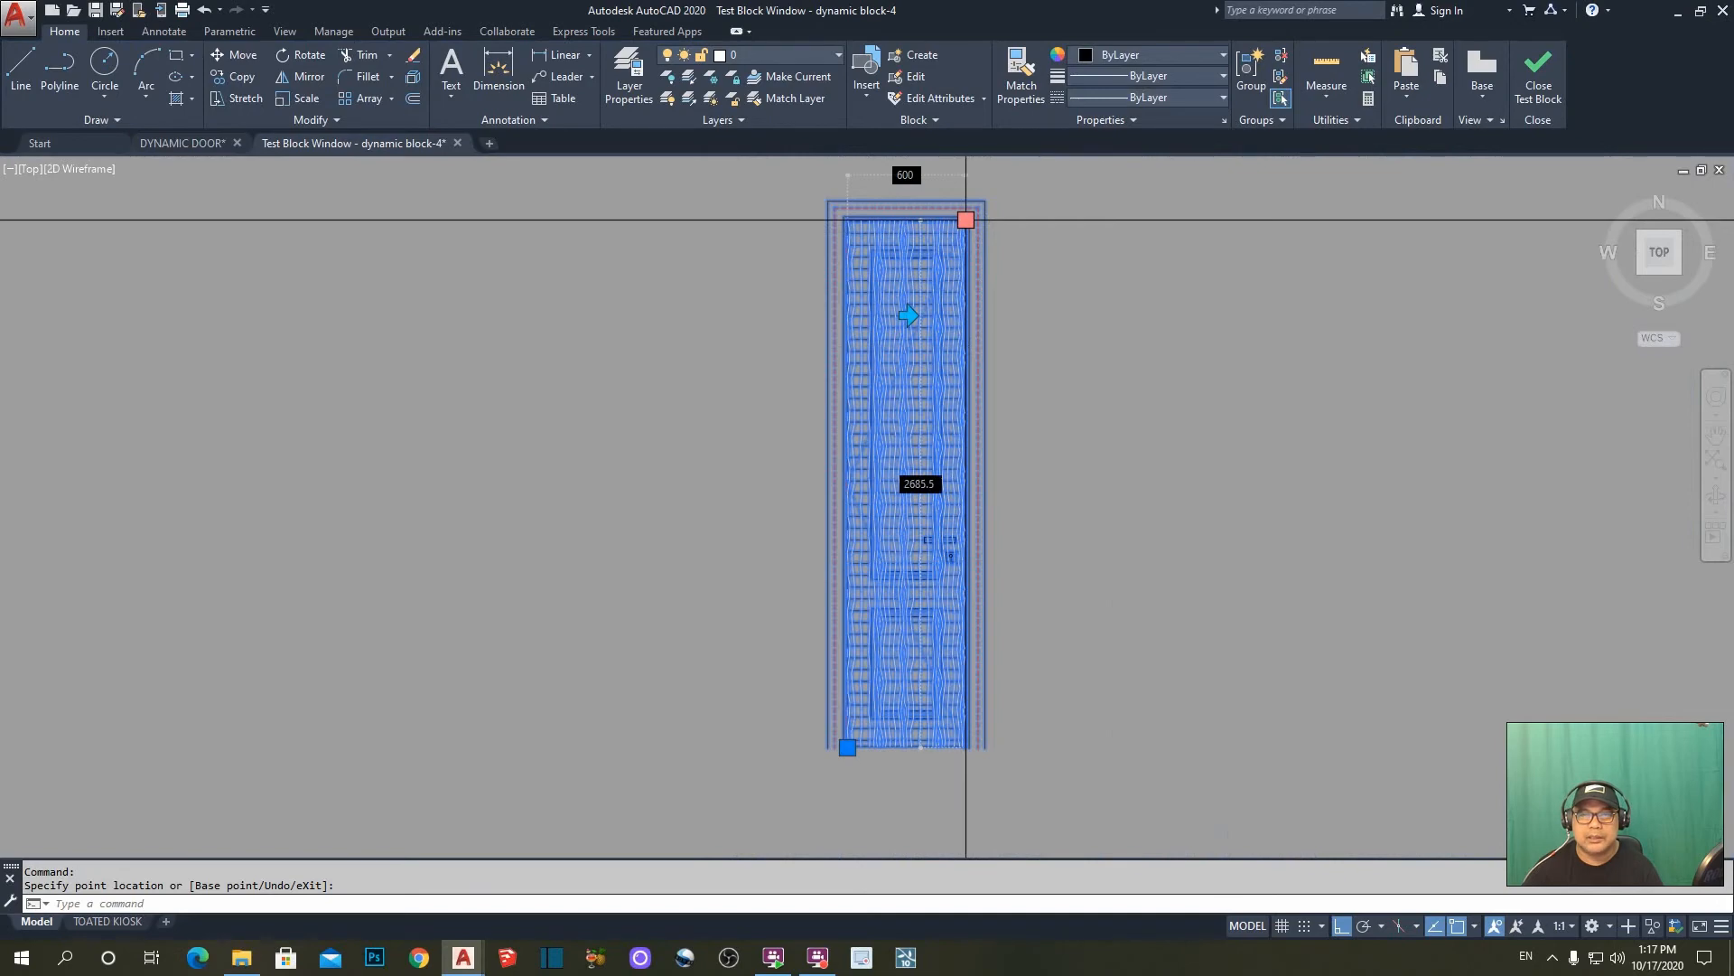
- Undo the height stretch of the test door, leave the test window and recentre the door in the block editor
key("Escape")
key("Escape")
type("u")
key("Return")
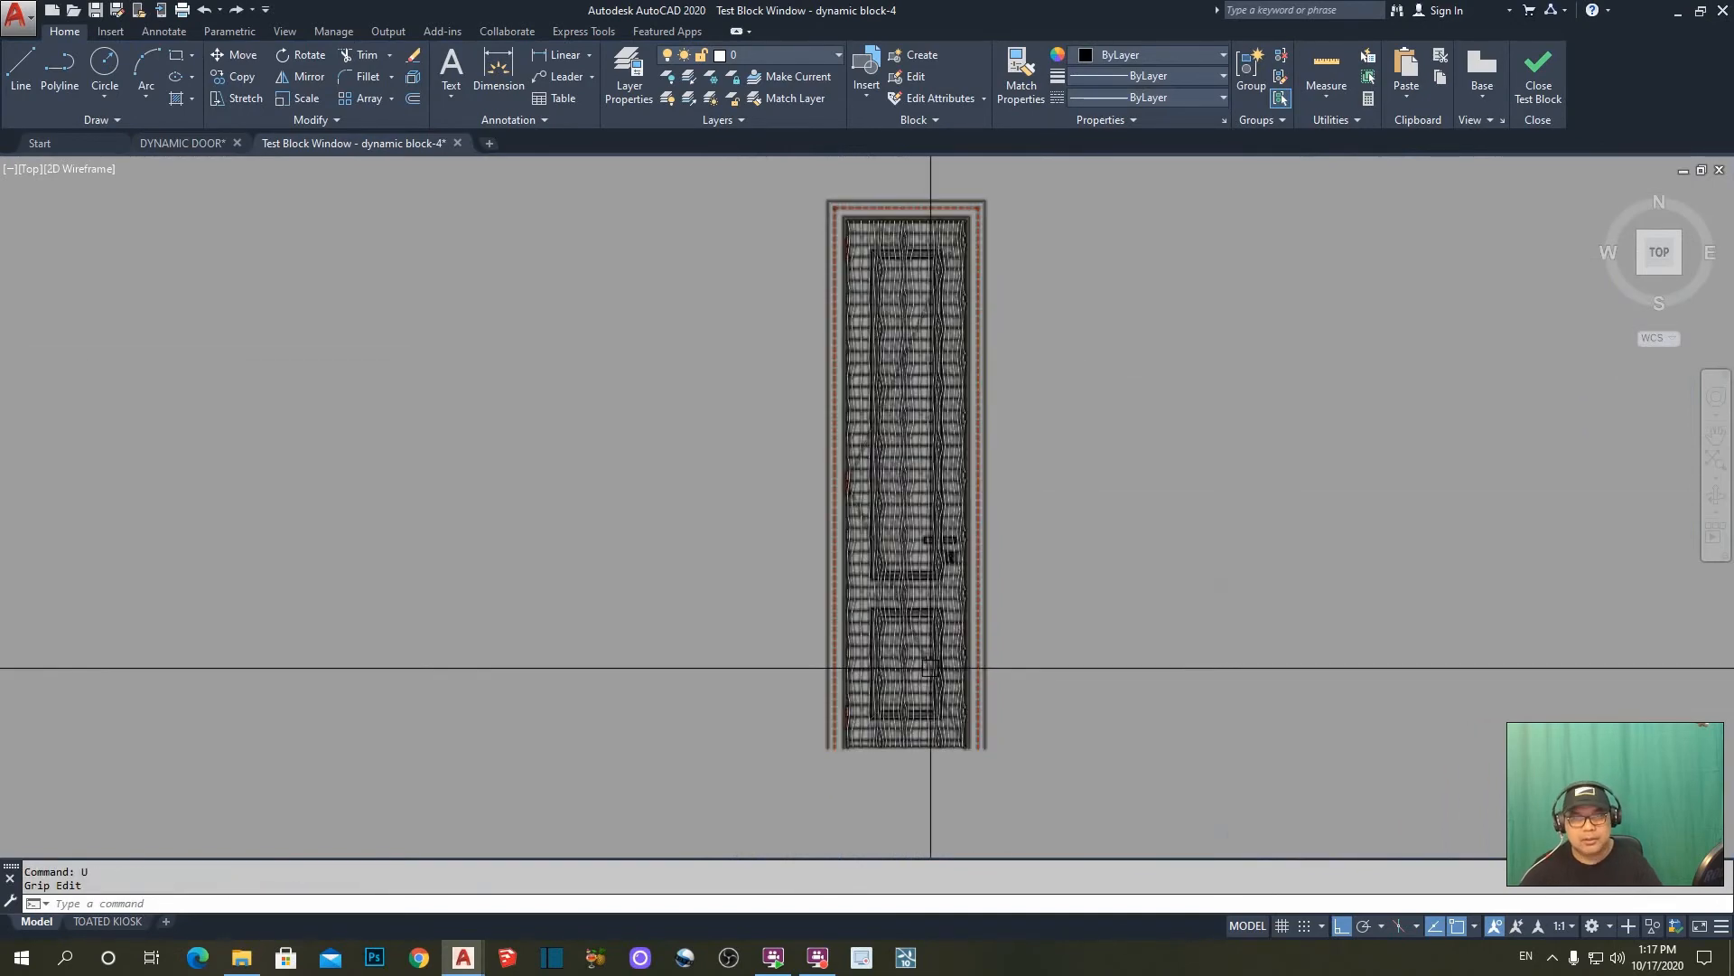
scroll(1112, 568, "down", 1)
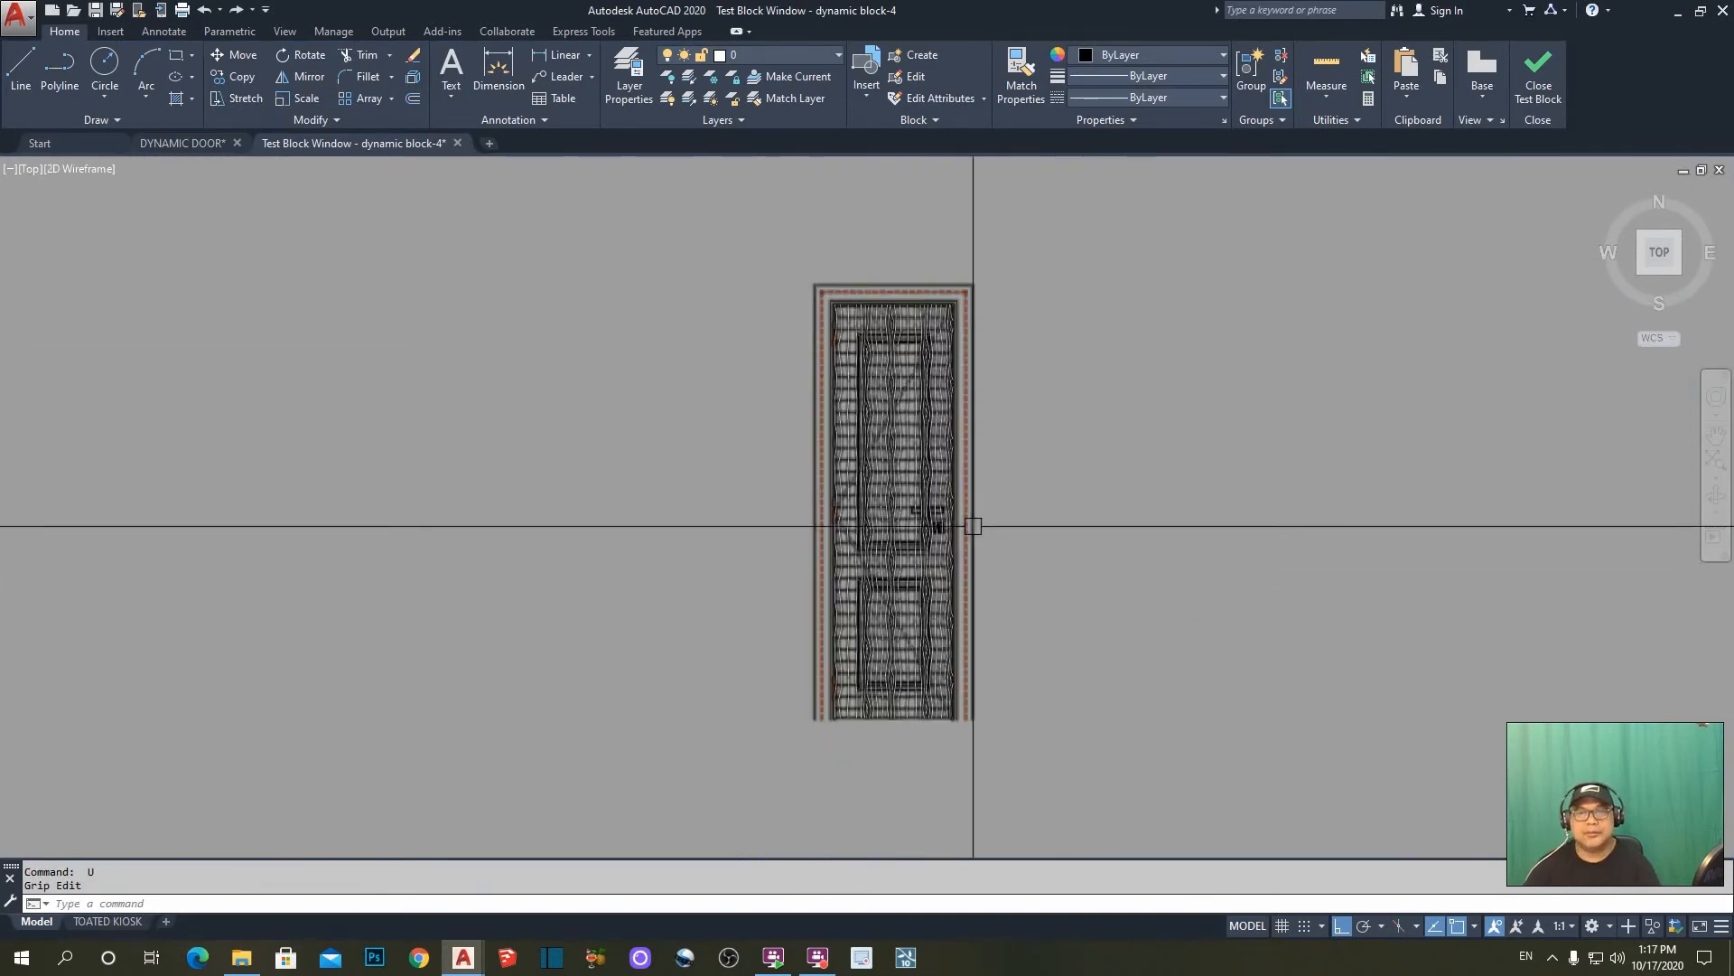
key("Escape")
left_click(940, 569)
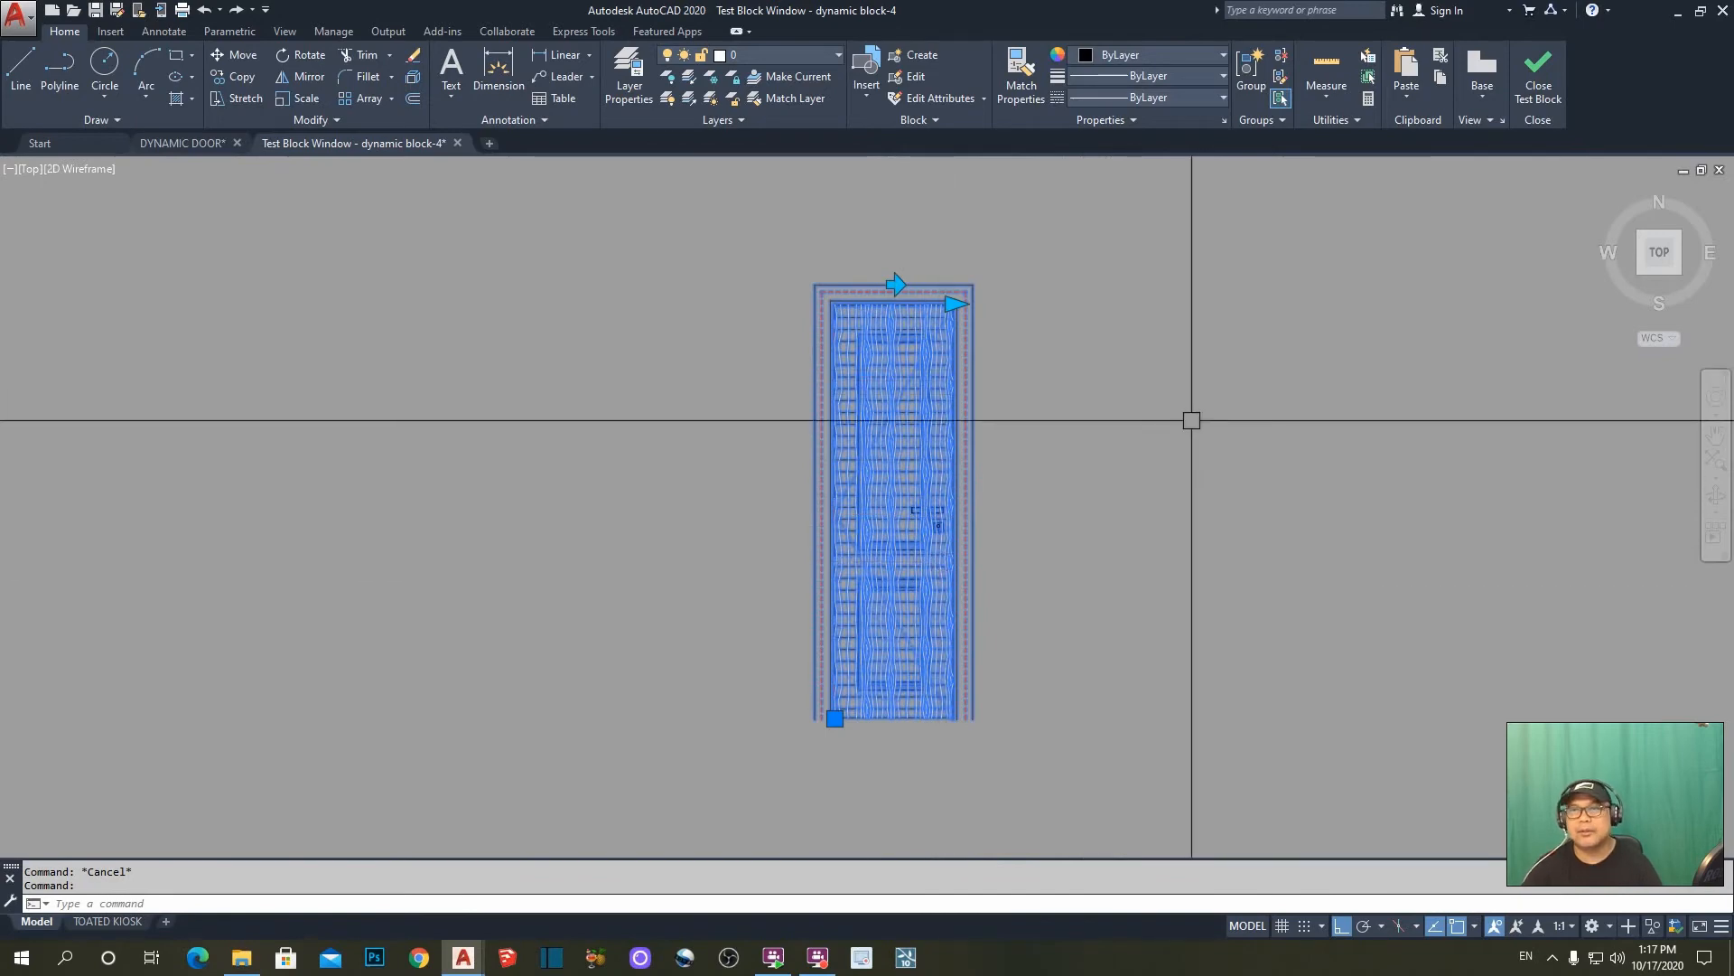
left_click(1539, 67)
key("Escape")
middle_click_drag(1316, 458, 1237, 442)
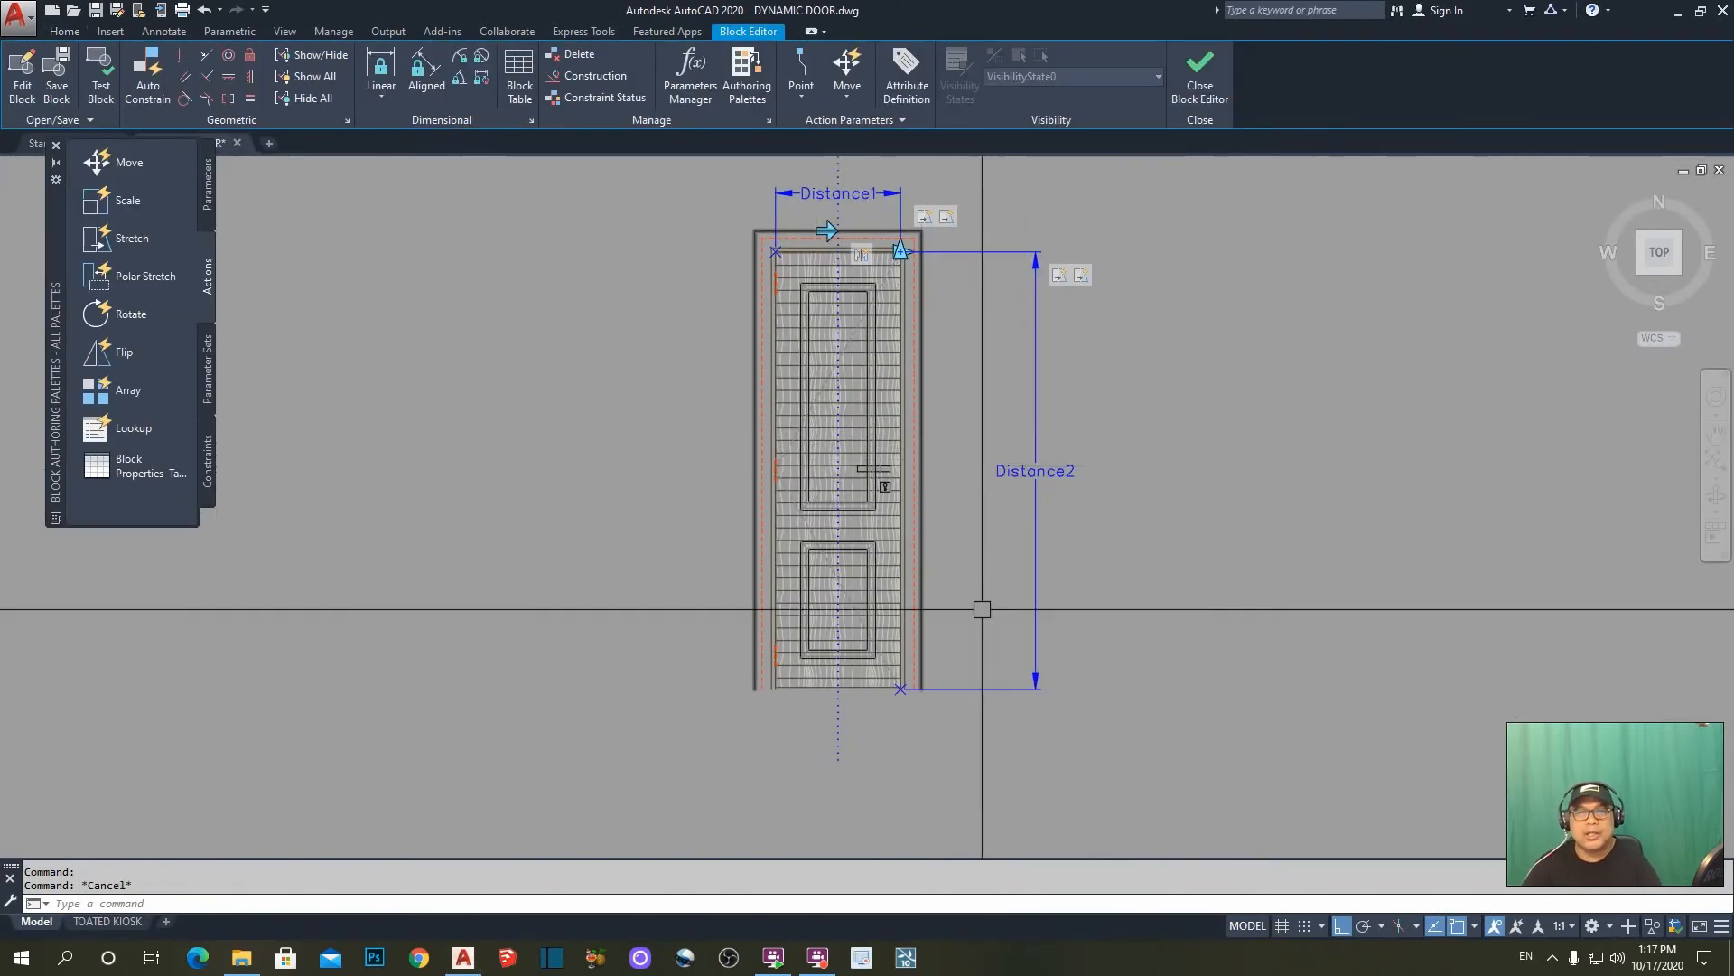
middle_click_drag(1011, 372, 1029, 387)
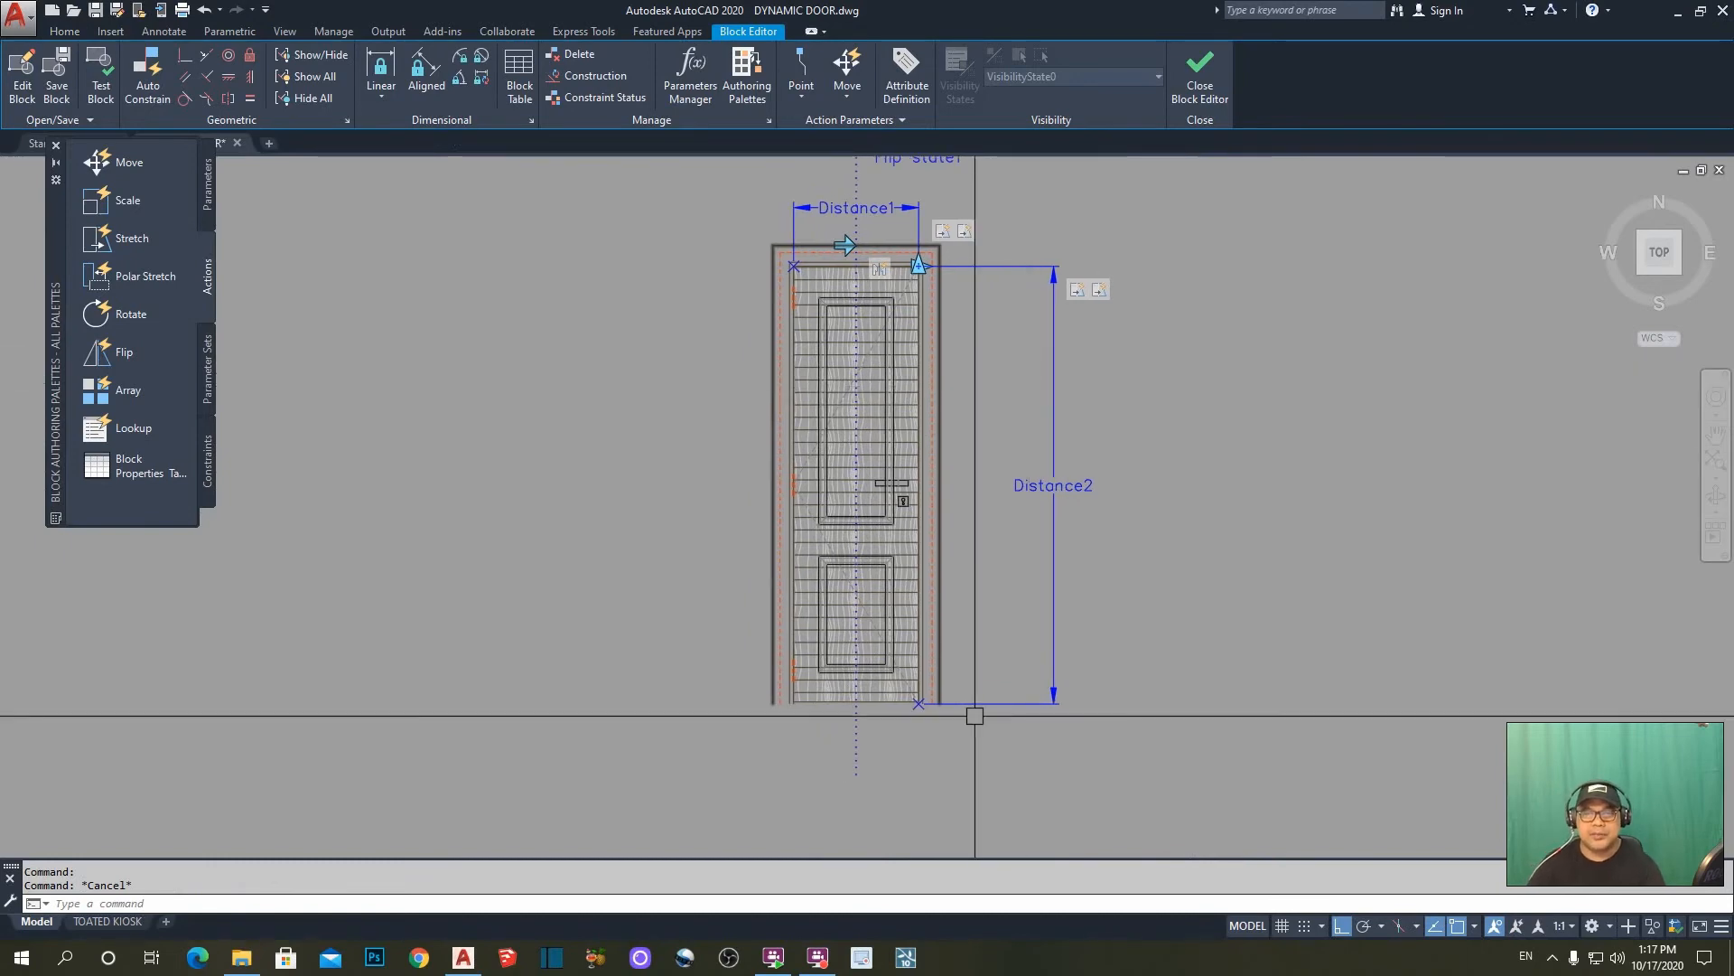
left_click(882, 268)
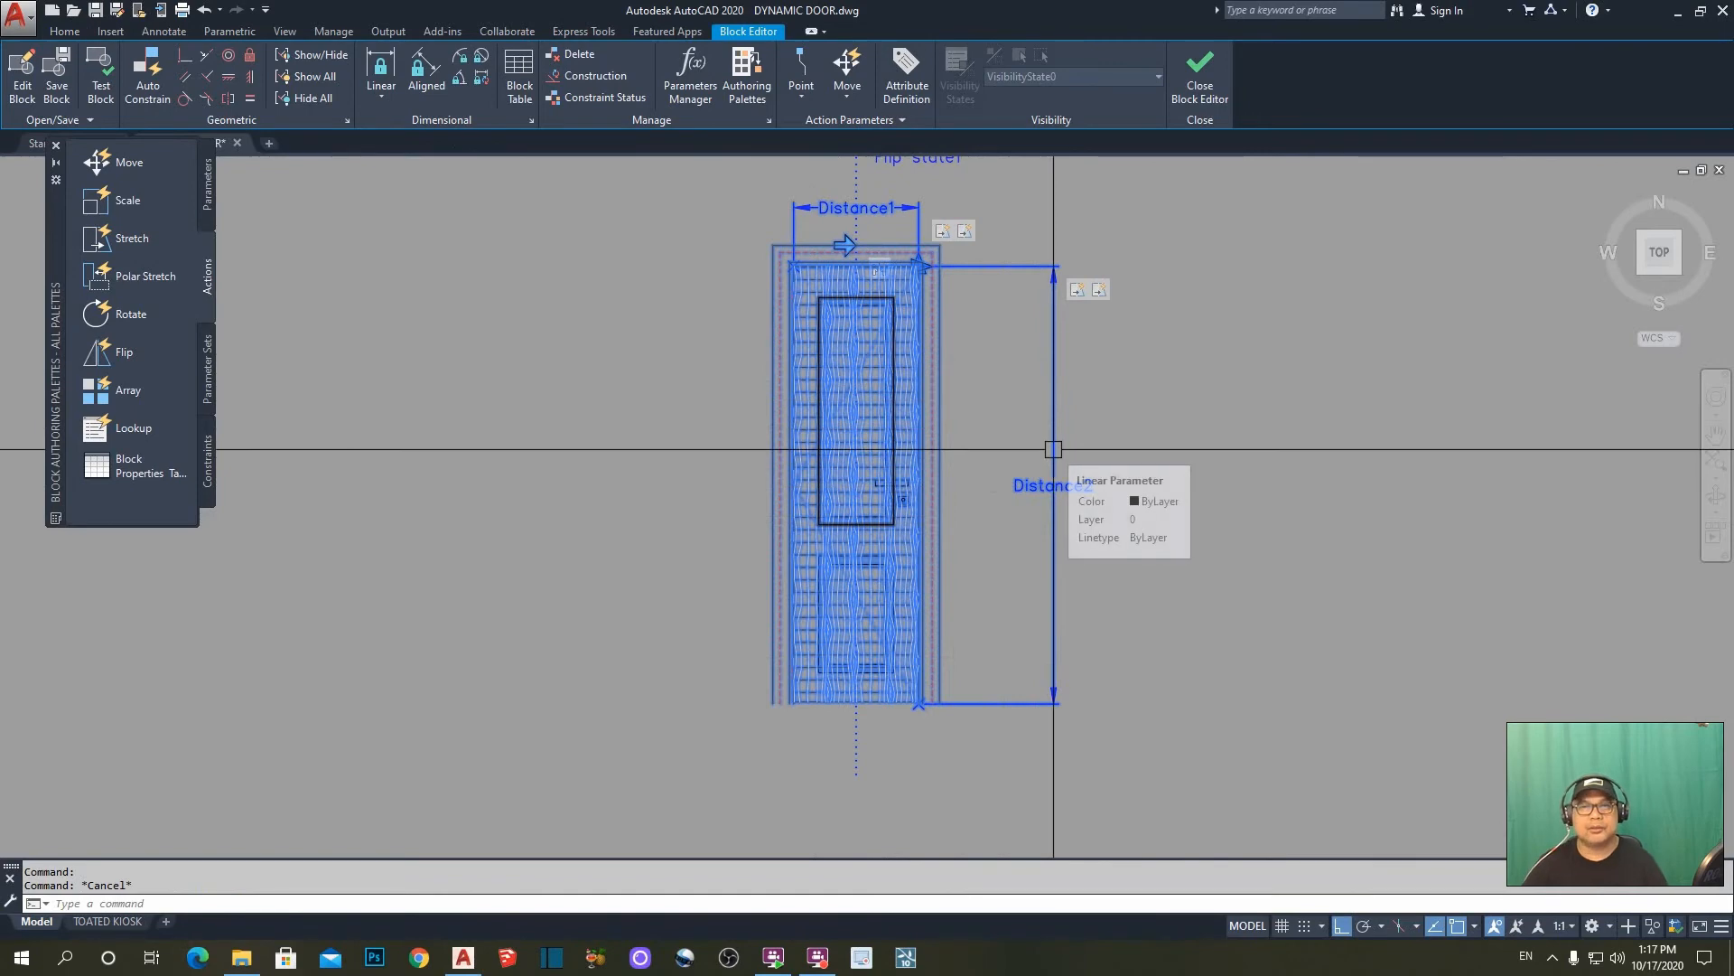
middle_click_drag(1250, 376, 1294, 397)
scroll(1303, 406, "up", 2)
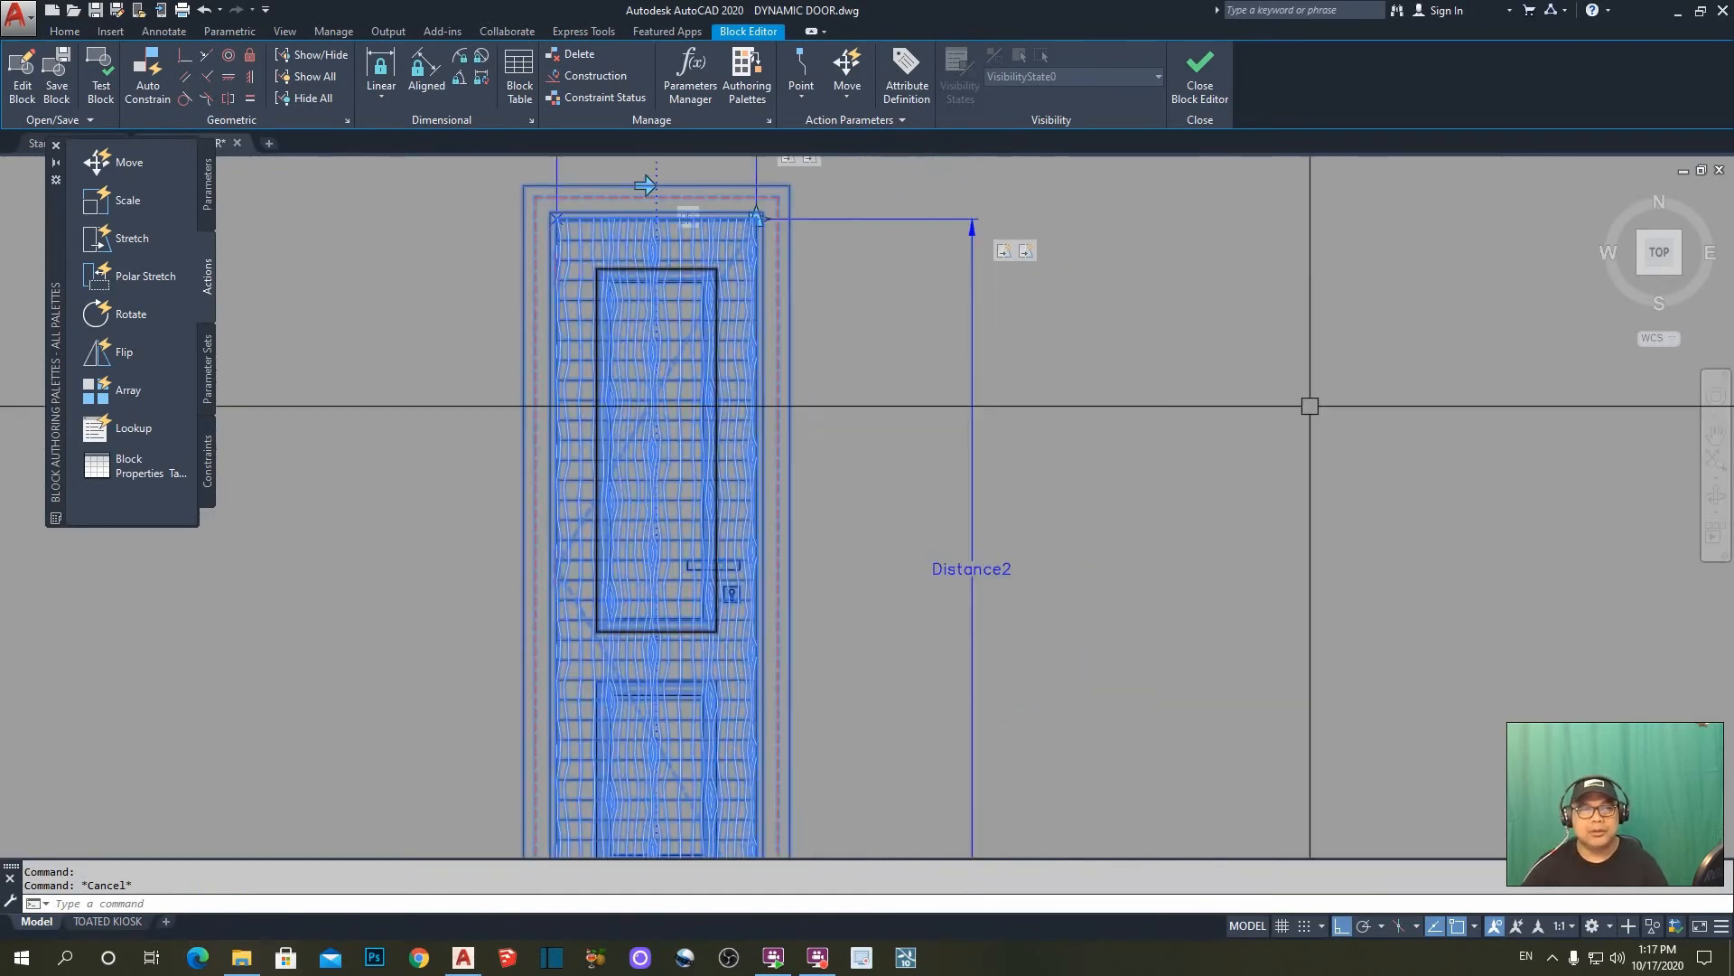
scroll(1075, 334, "down", 4)
scroll(934, 262, "up", 2)
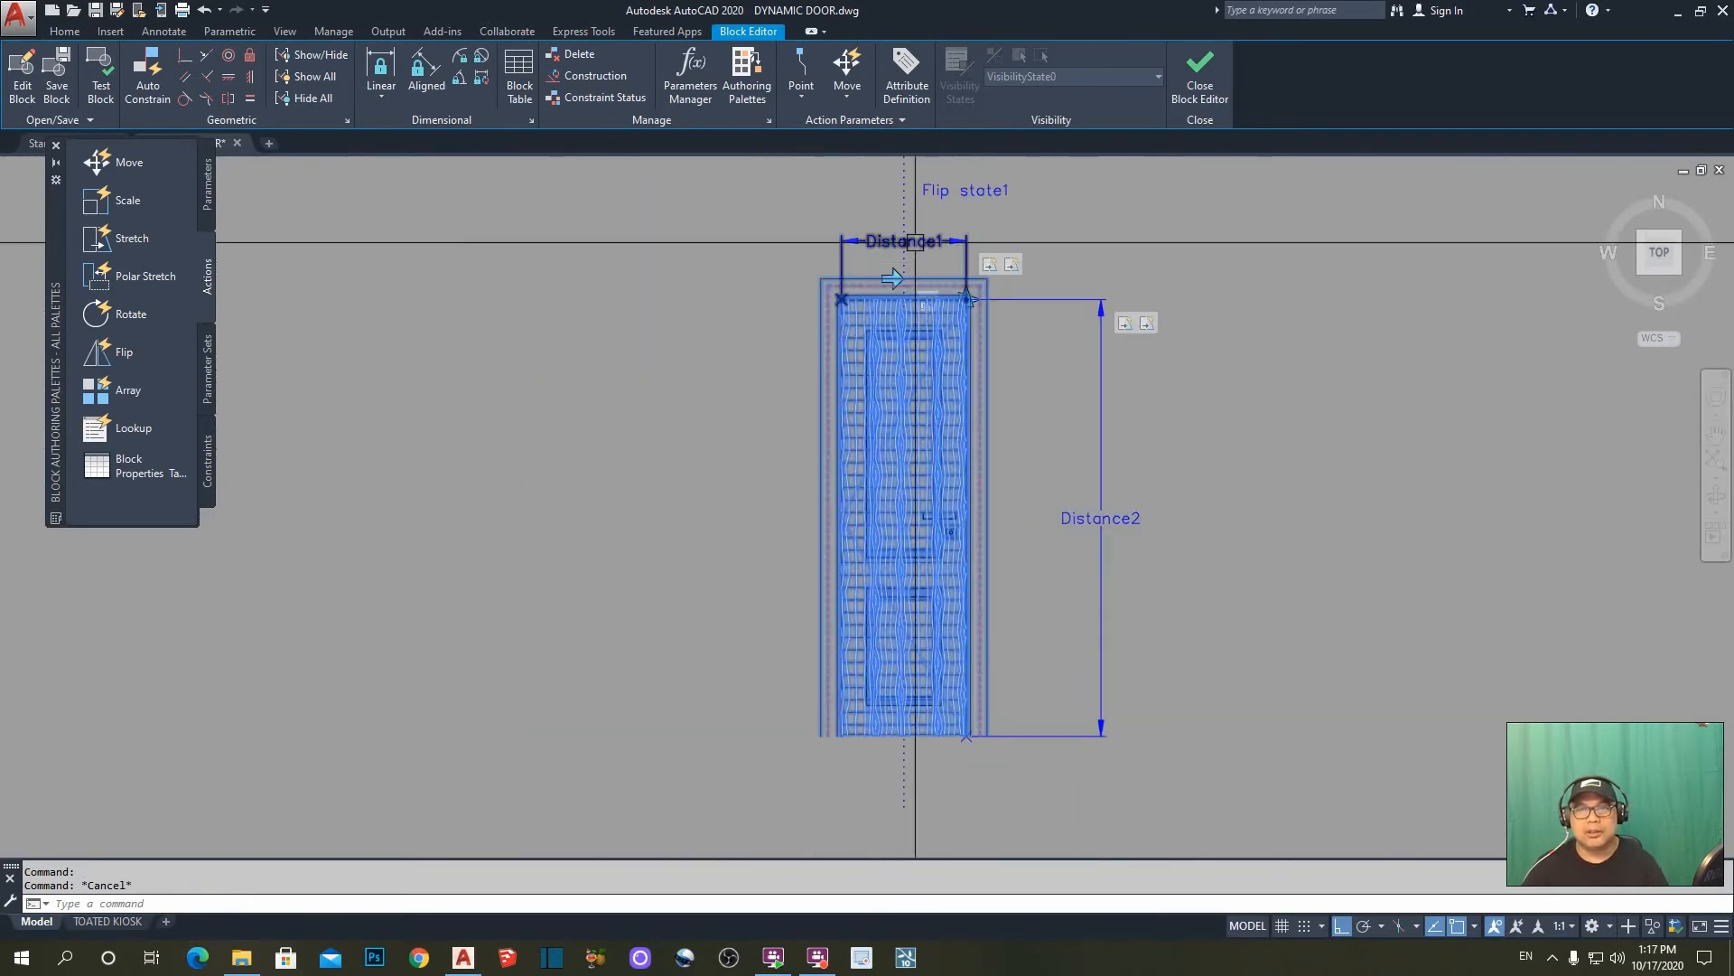
scroll(915, 242, "up", 2)
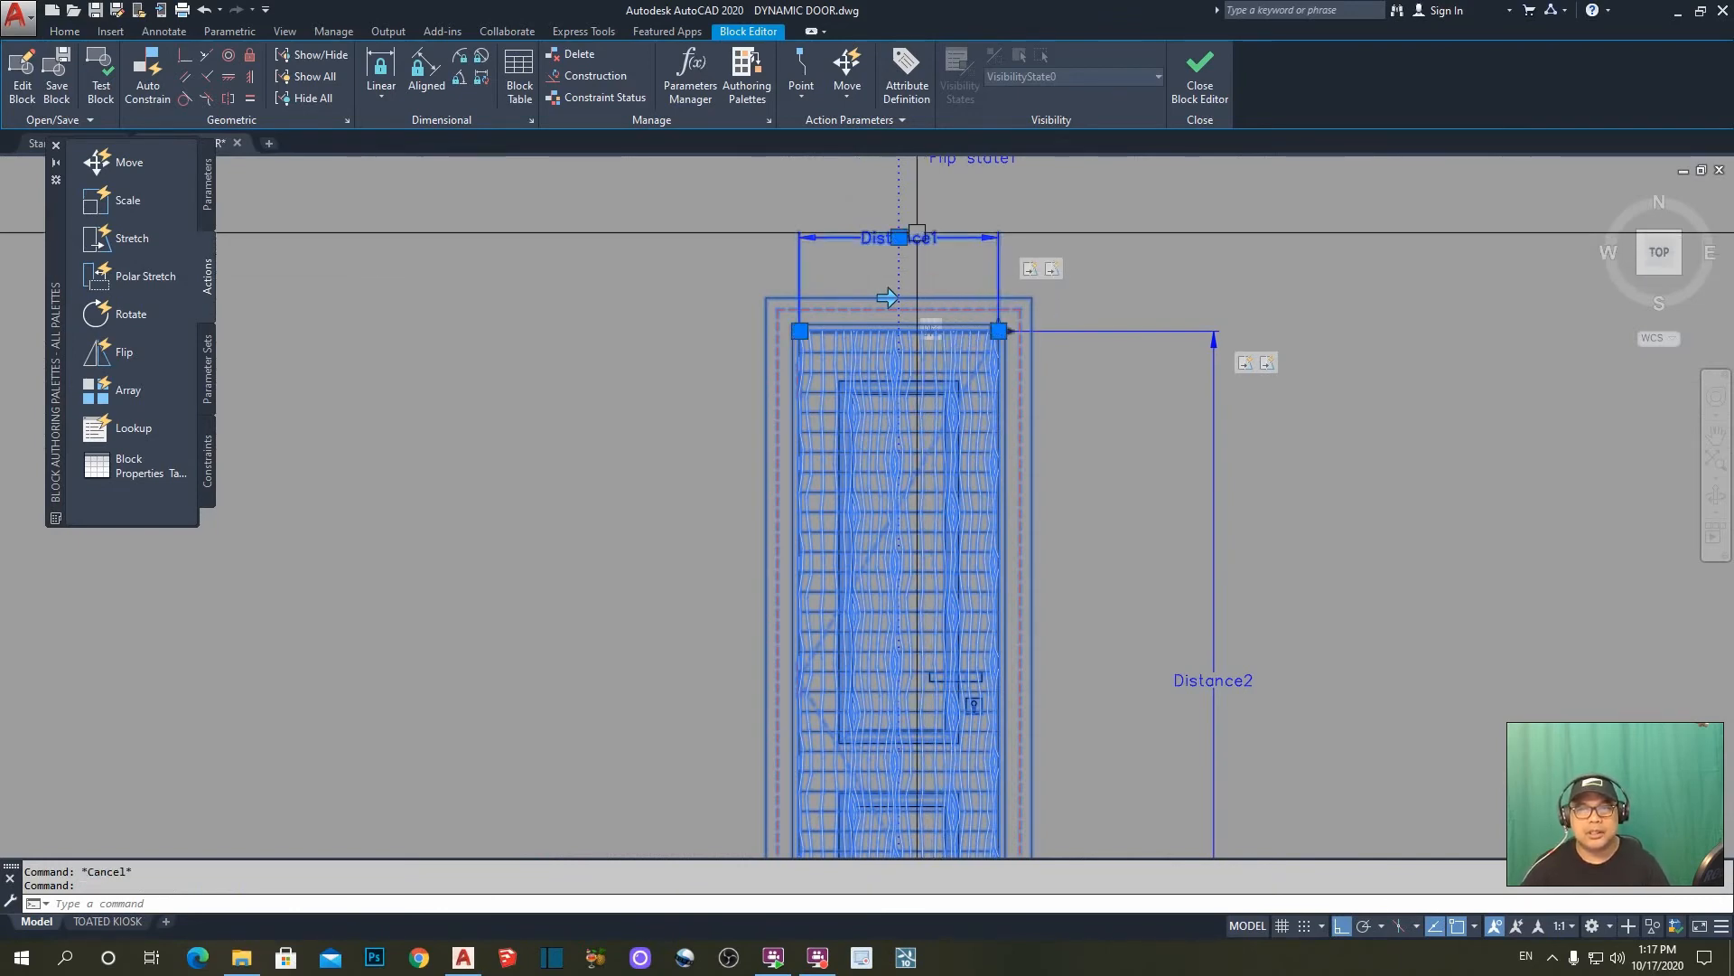
key("ctrl+2")
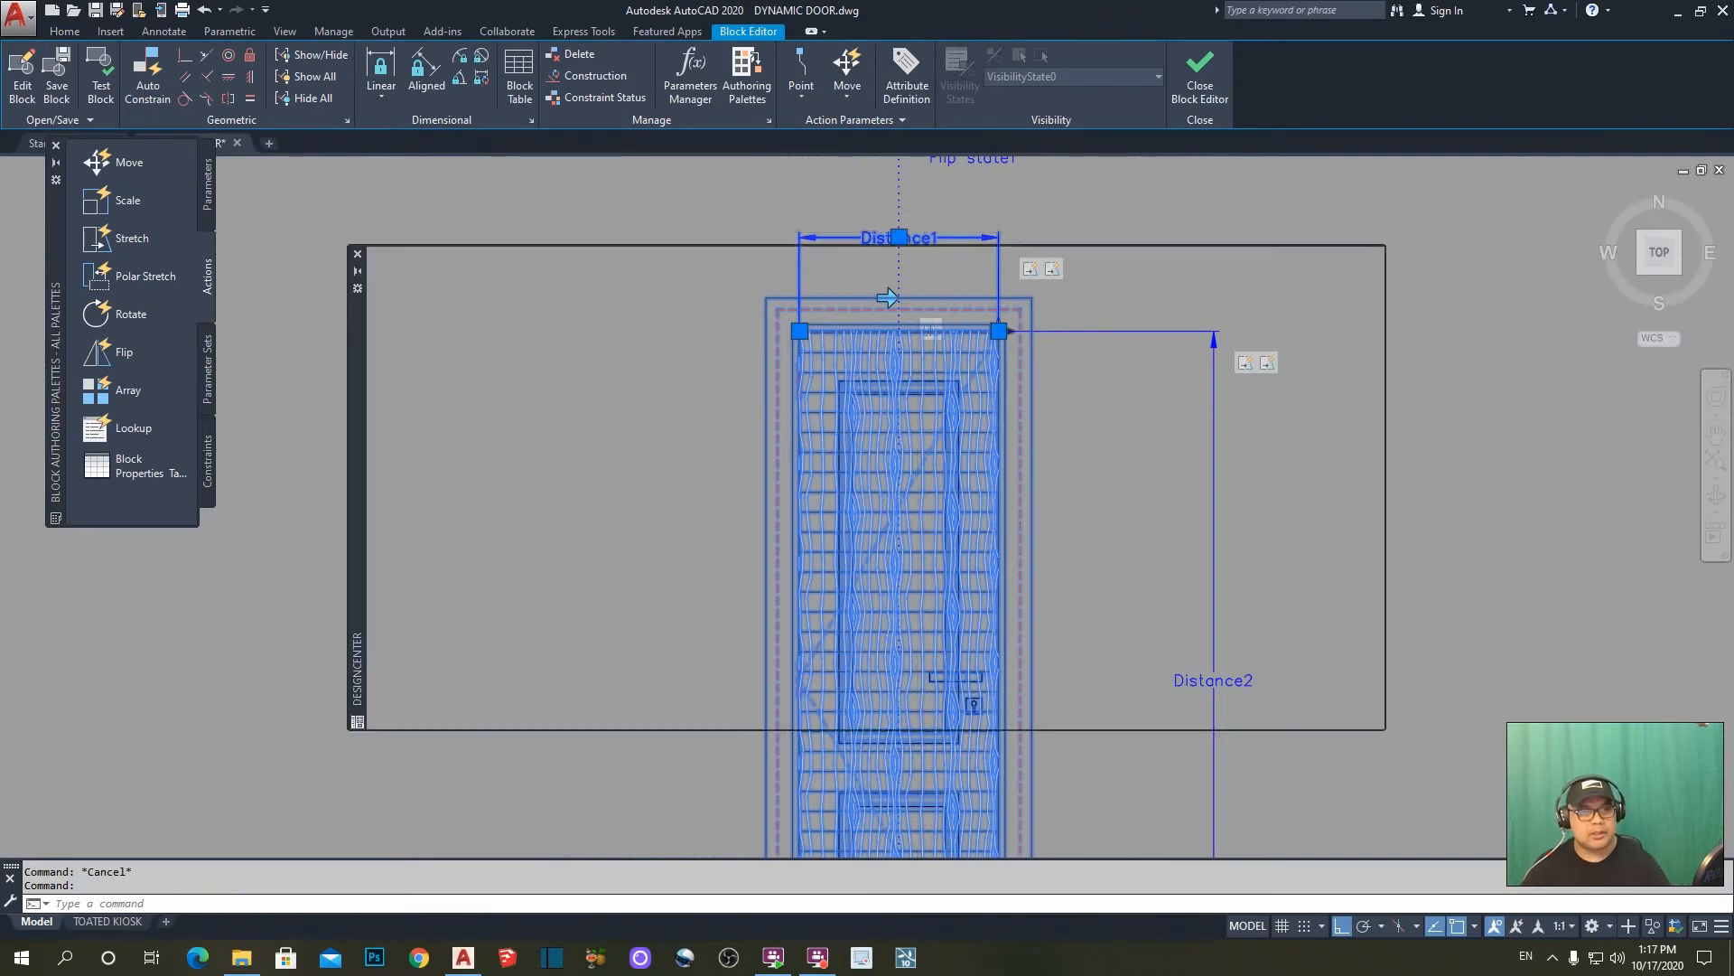
left_click(358, 257)
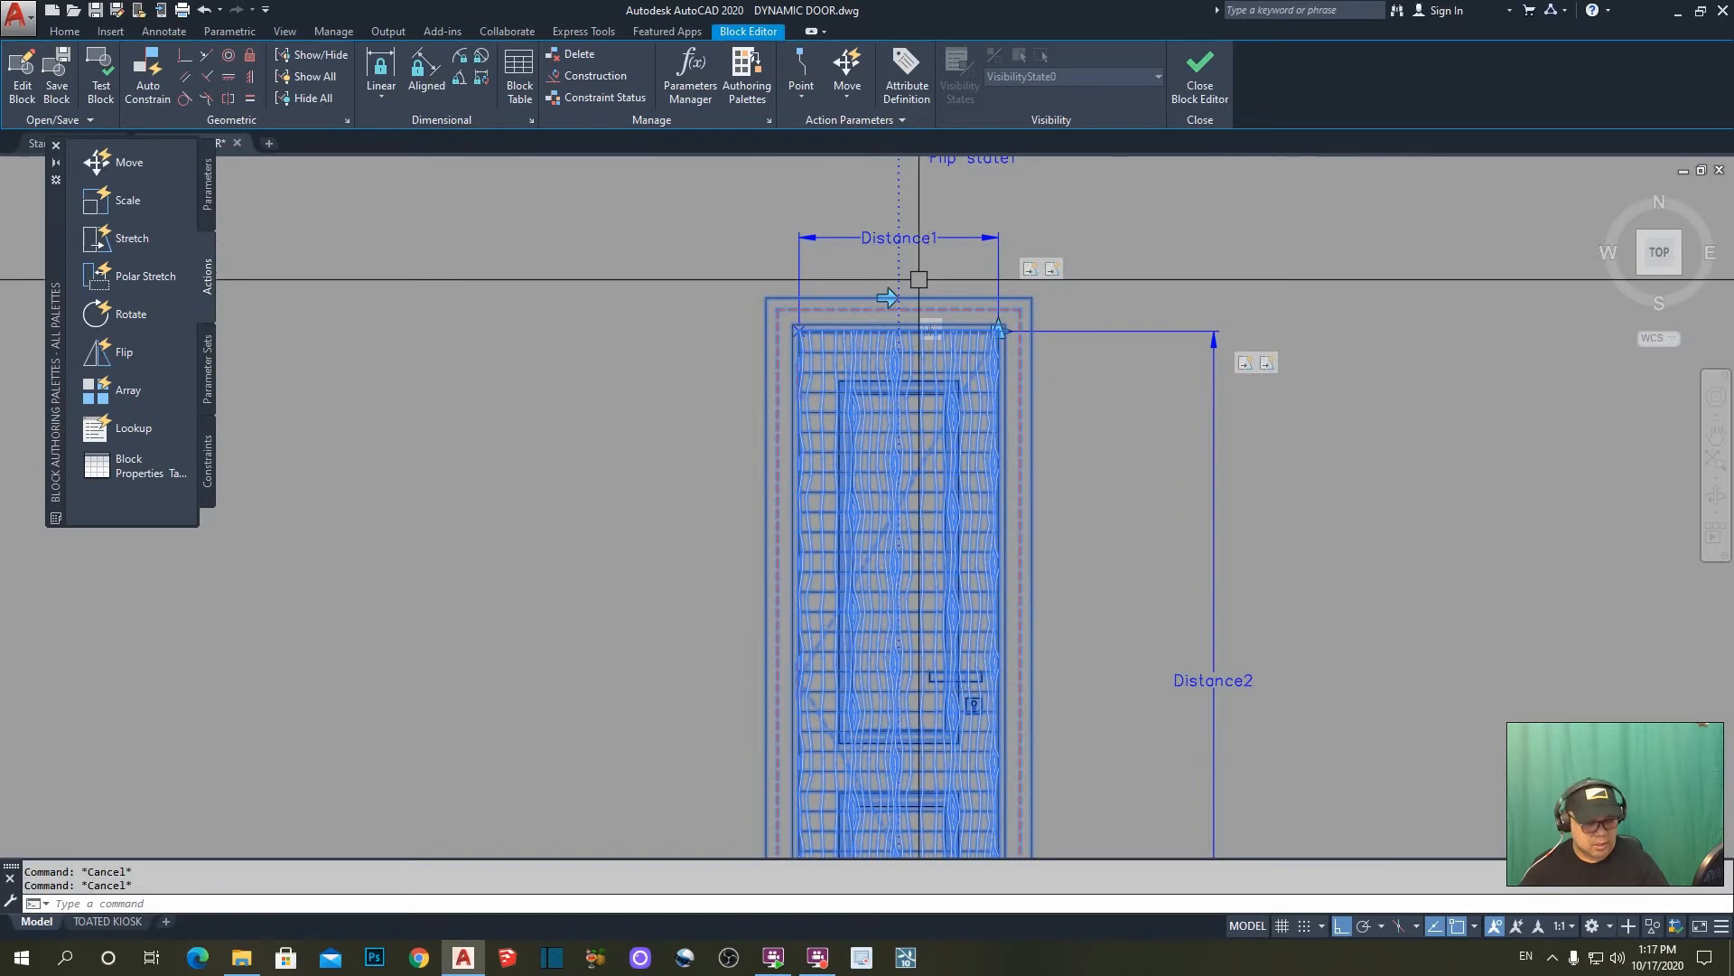
- Show the properties of the Distance1 width parameter and set its distance type to List
key("ctrl+1")
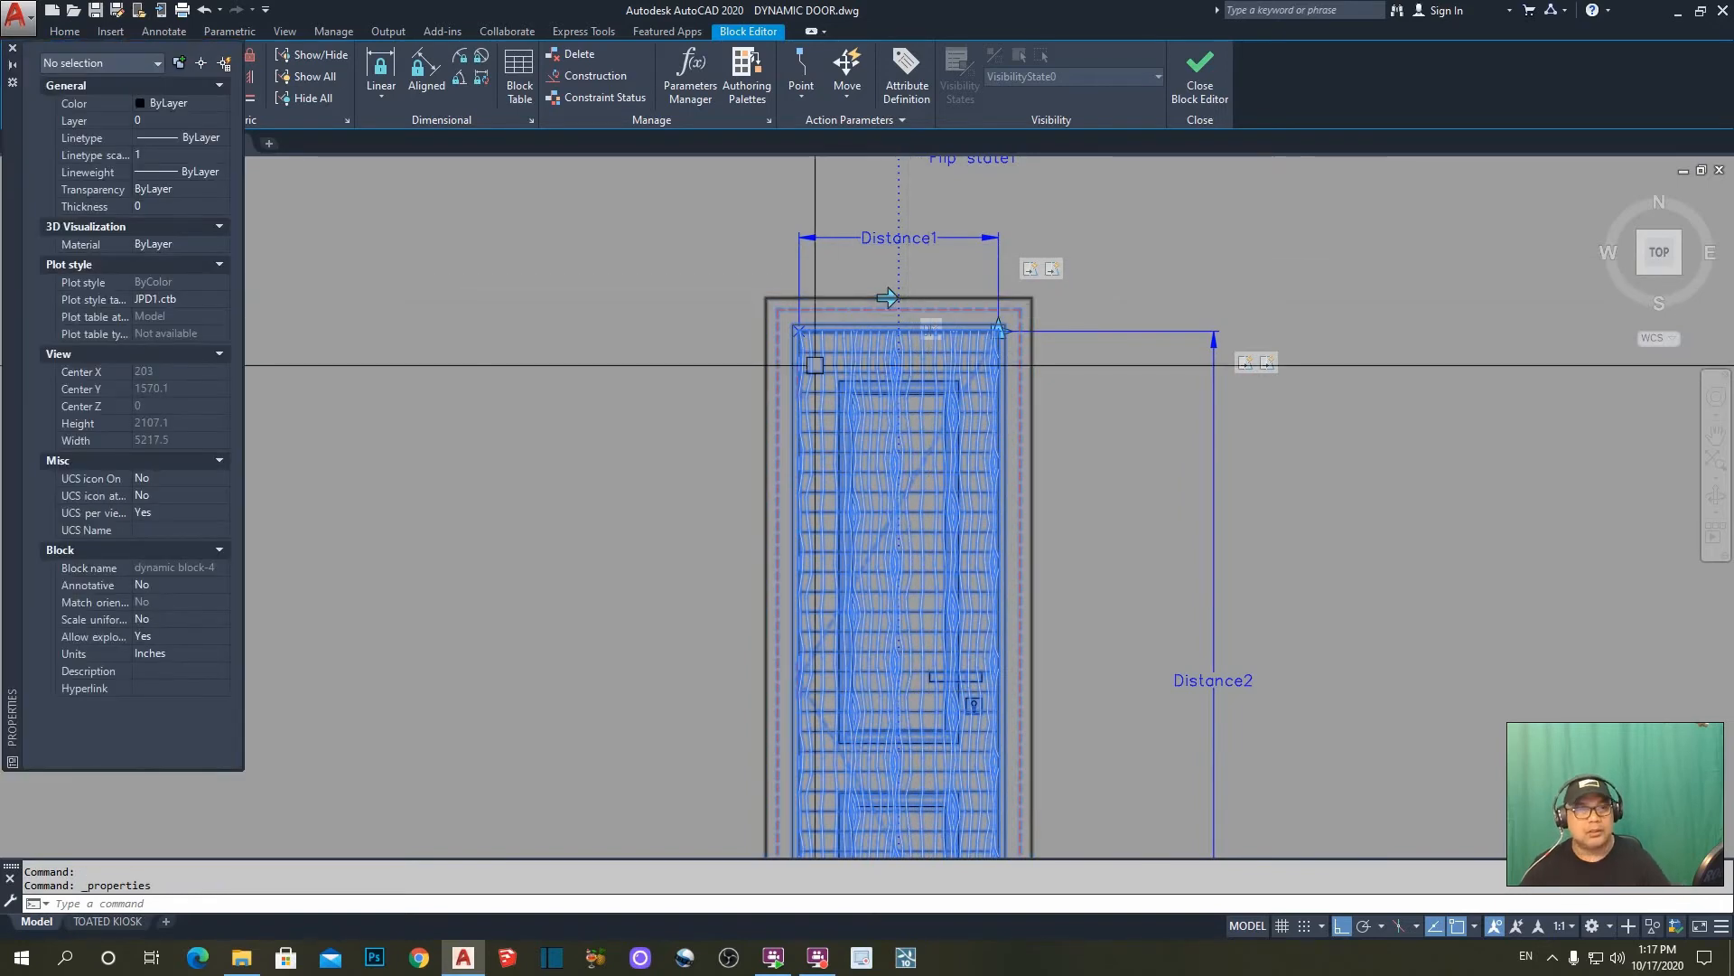
left_click(923, 236)
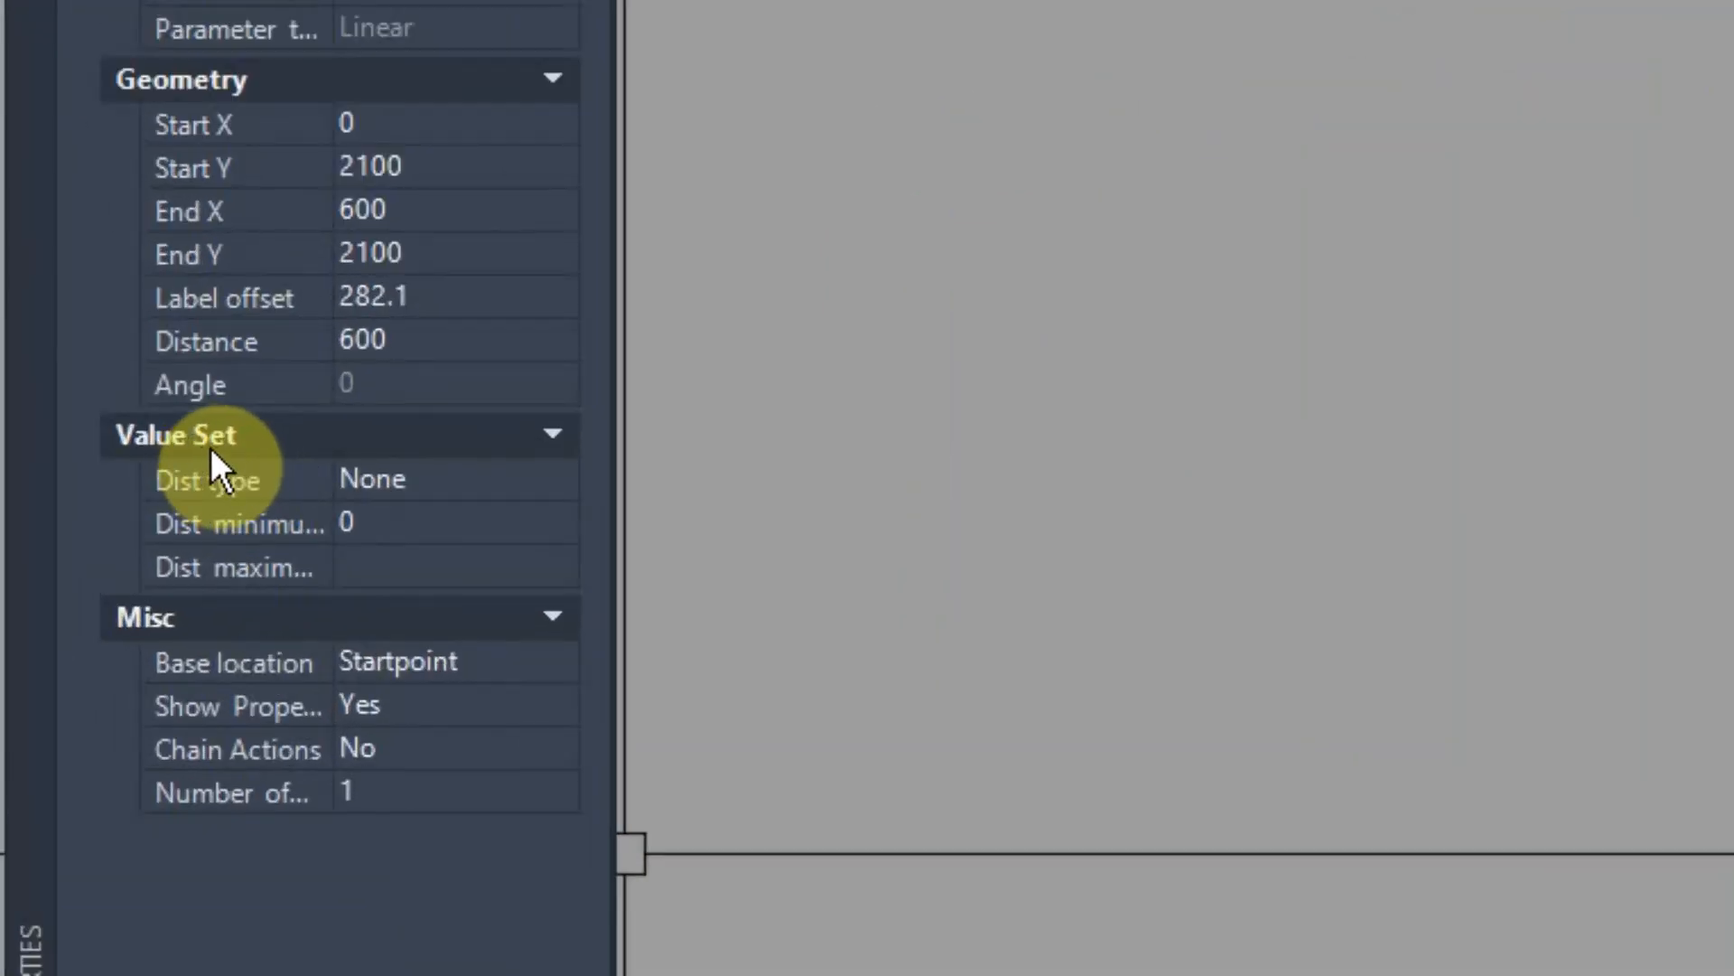
left_click(435, 485)
left_click(436, 484)
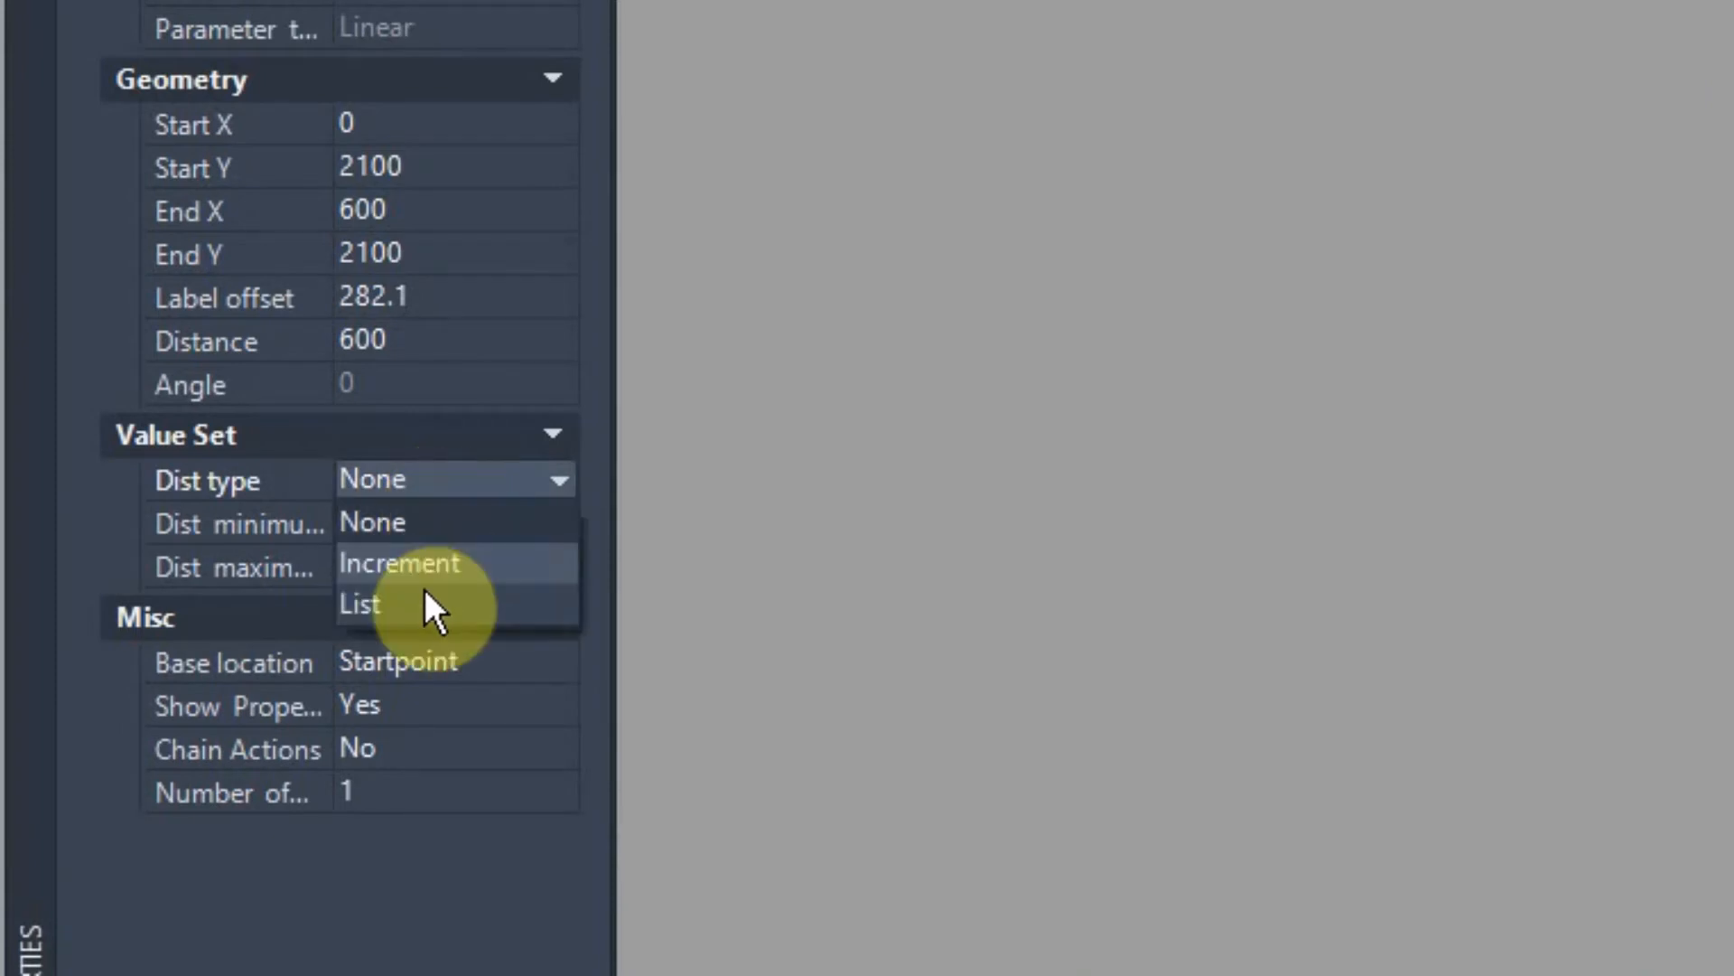
left_click(392, 611)
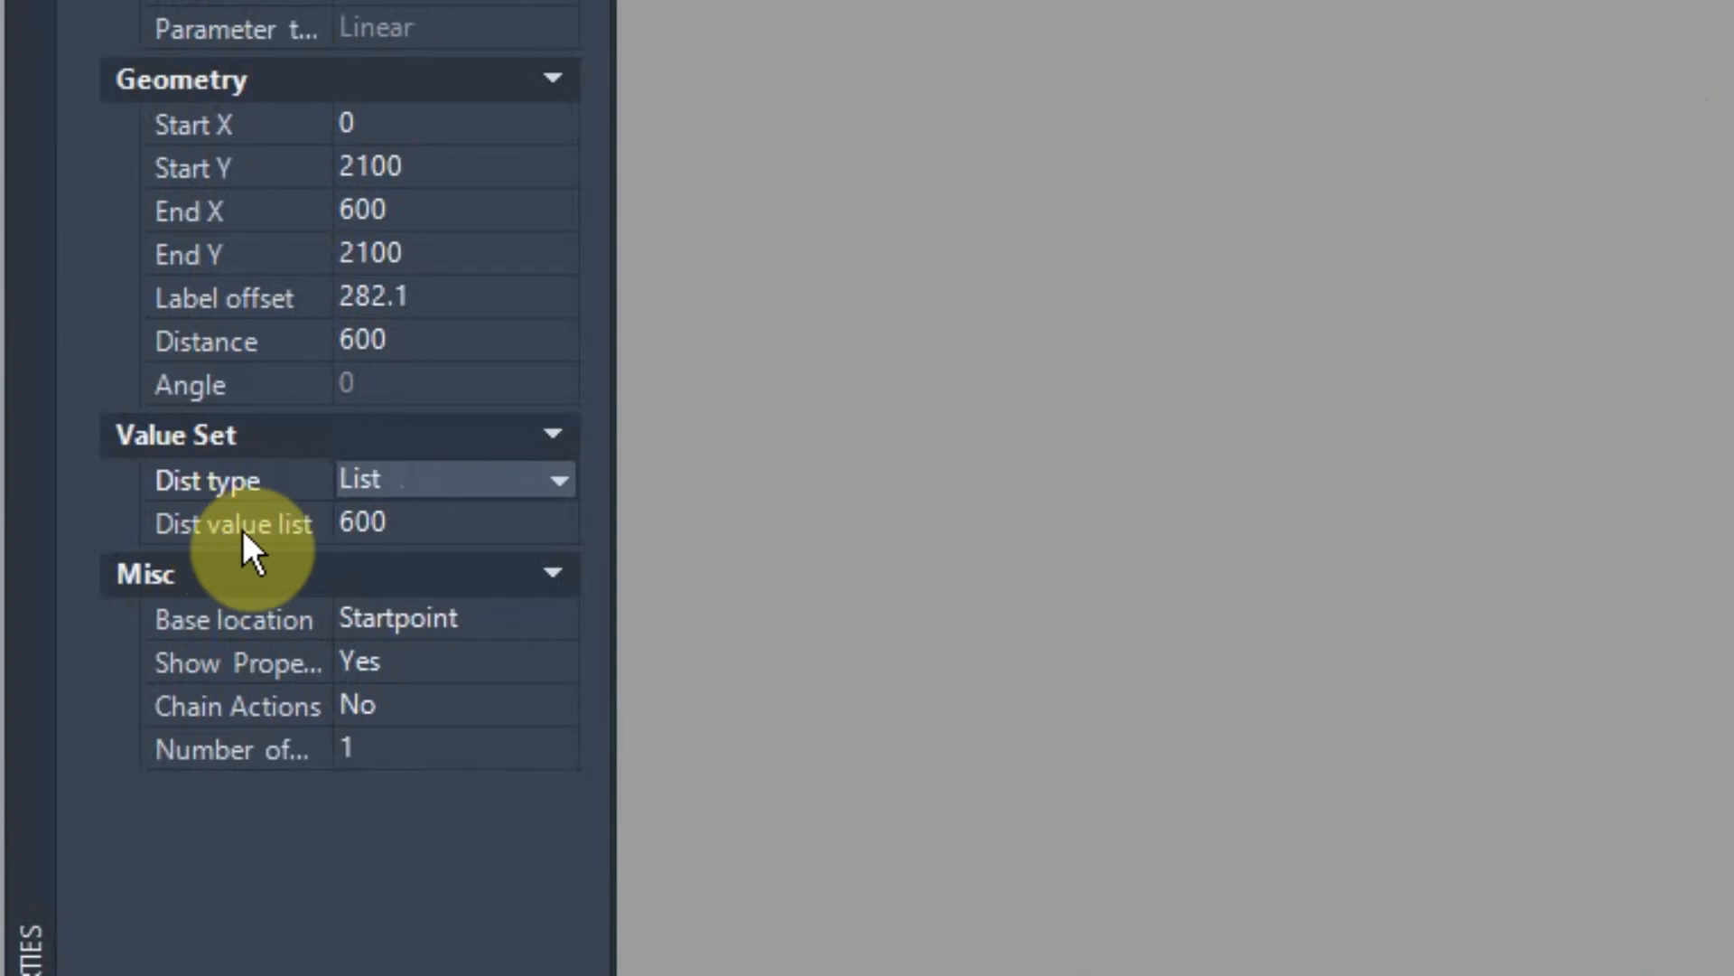
- Add 700, 800, 900, 1000, 1100 and 1200 to the distance value list of the Distance1 parameter
left_click(404, 524)
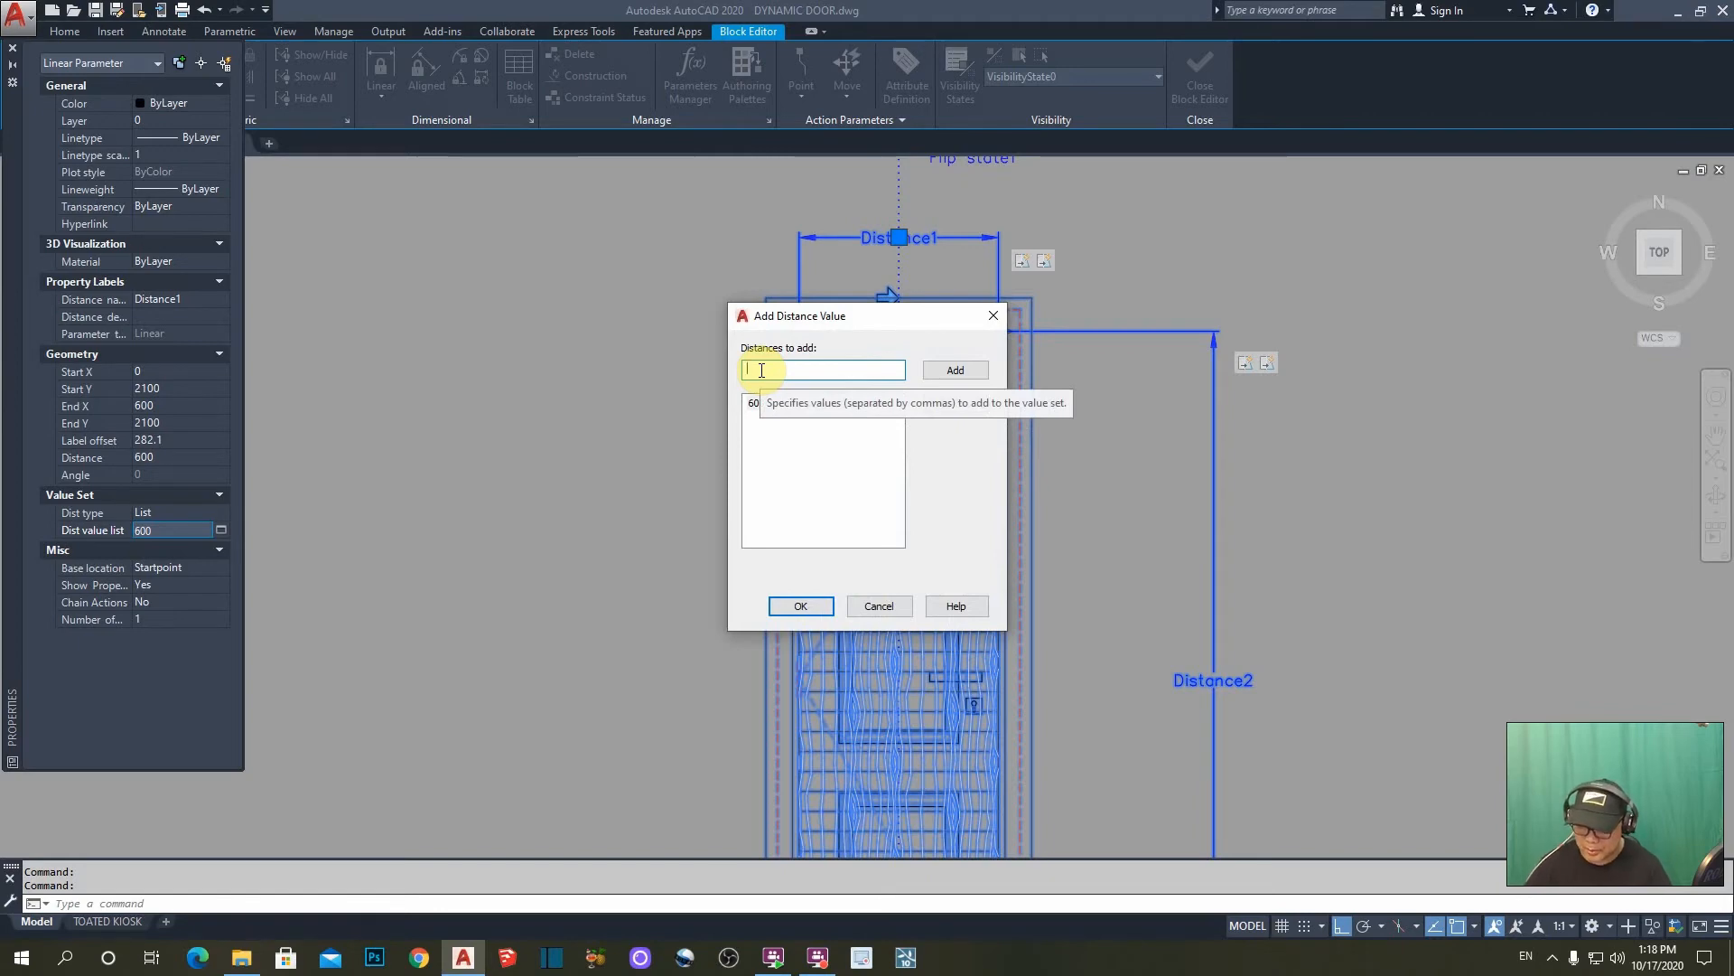
type("700")
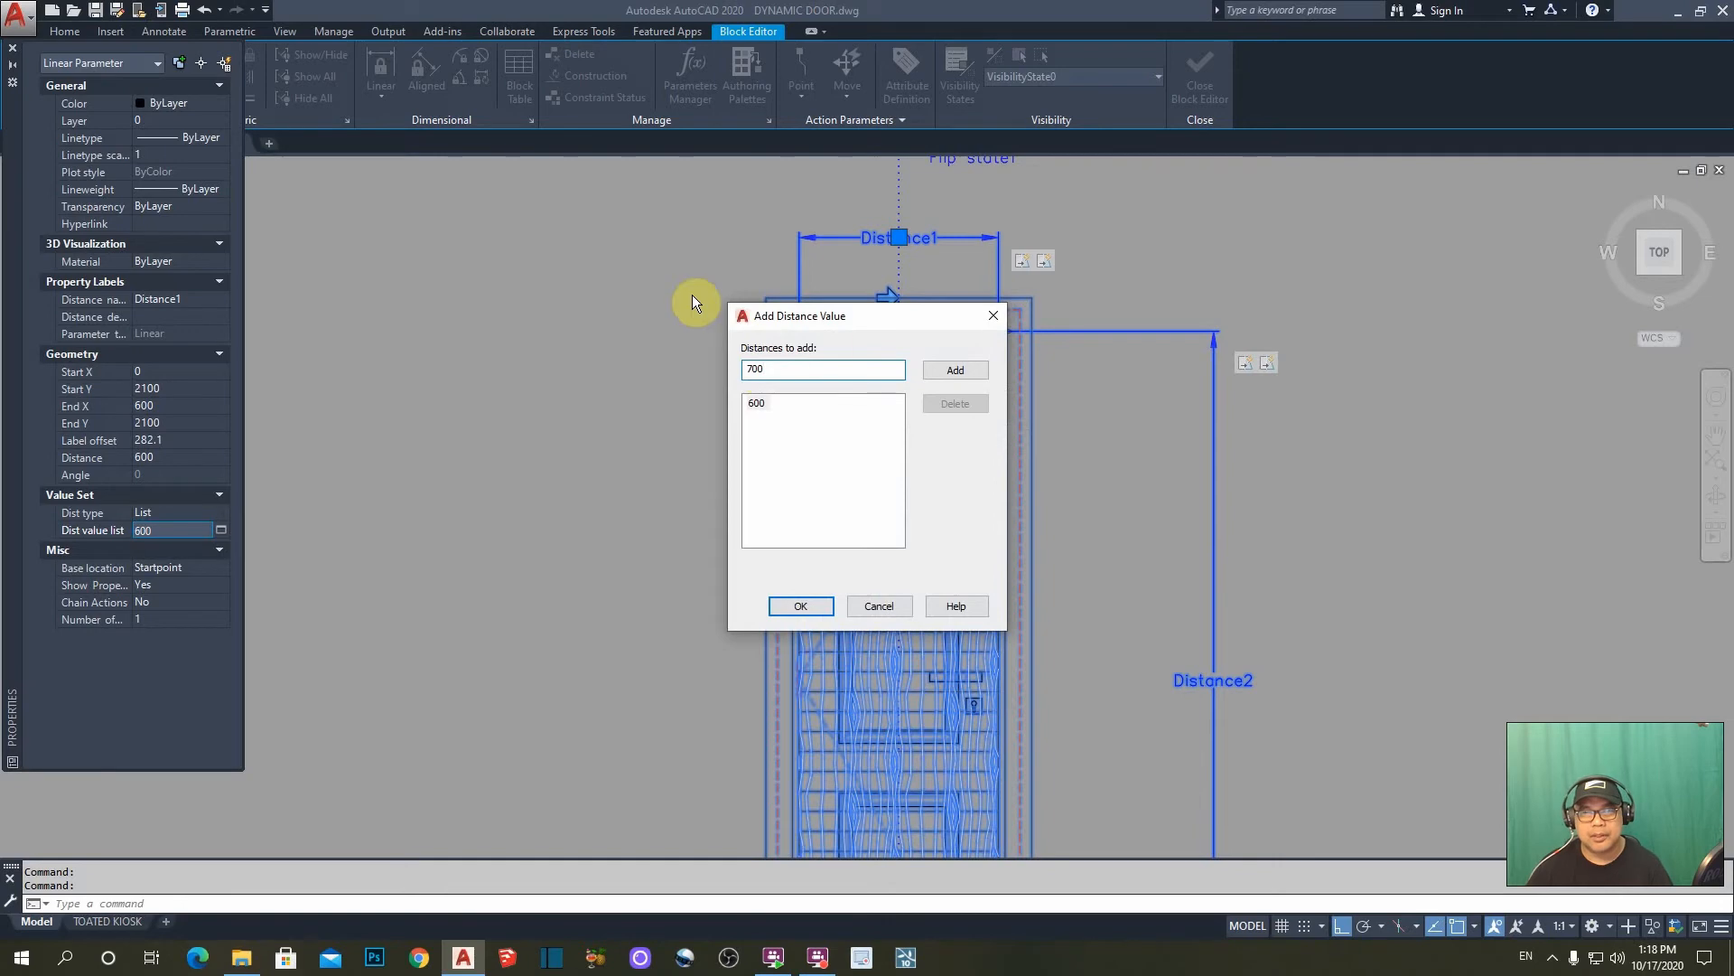
left_click(968, 372)
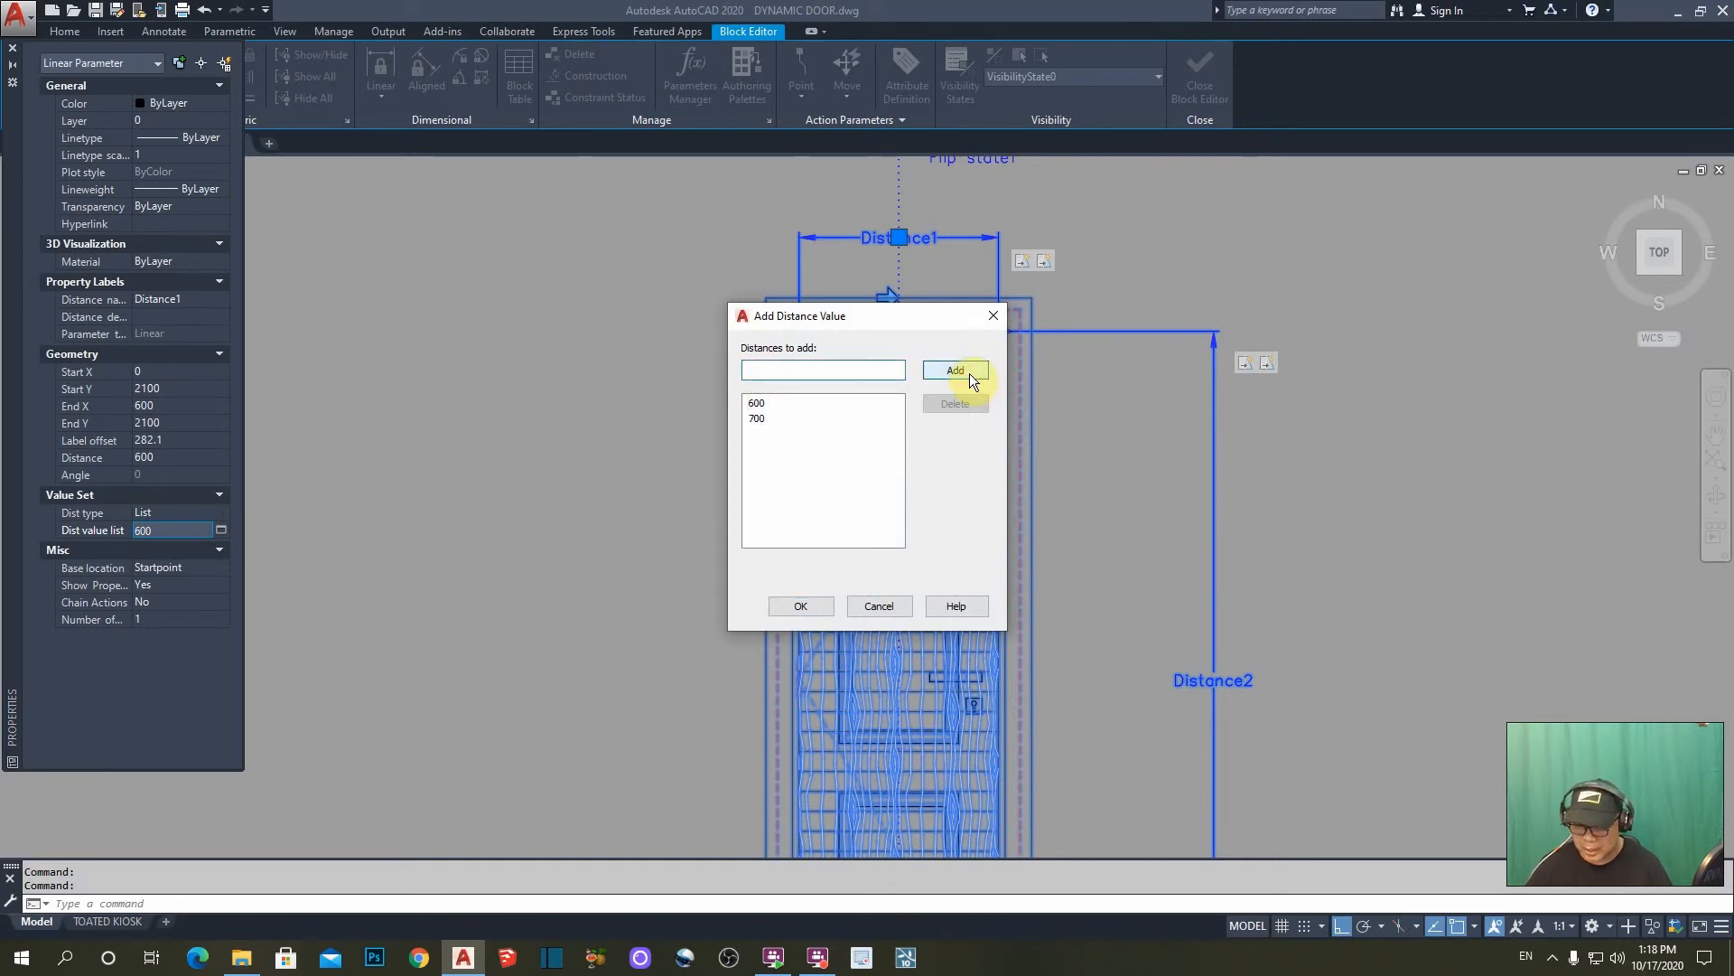
type("800")
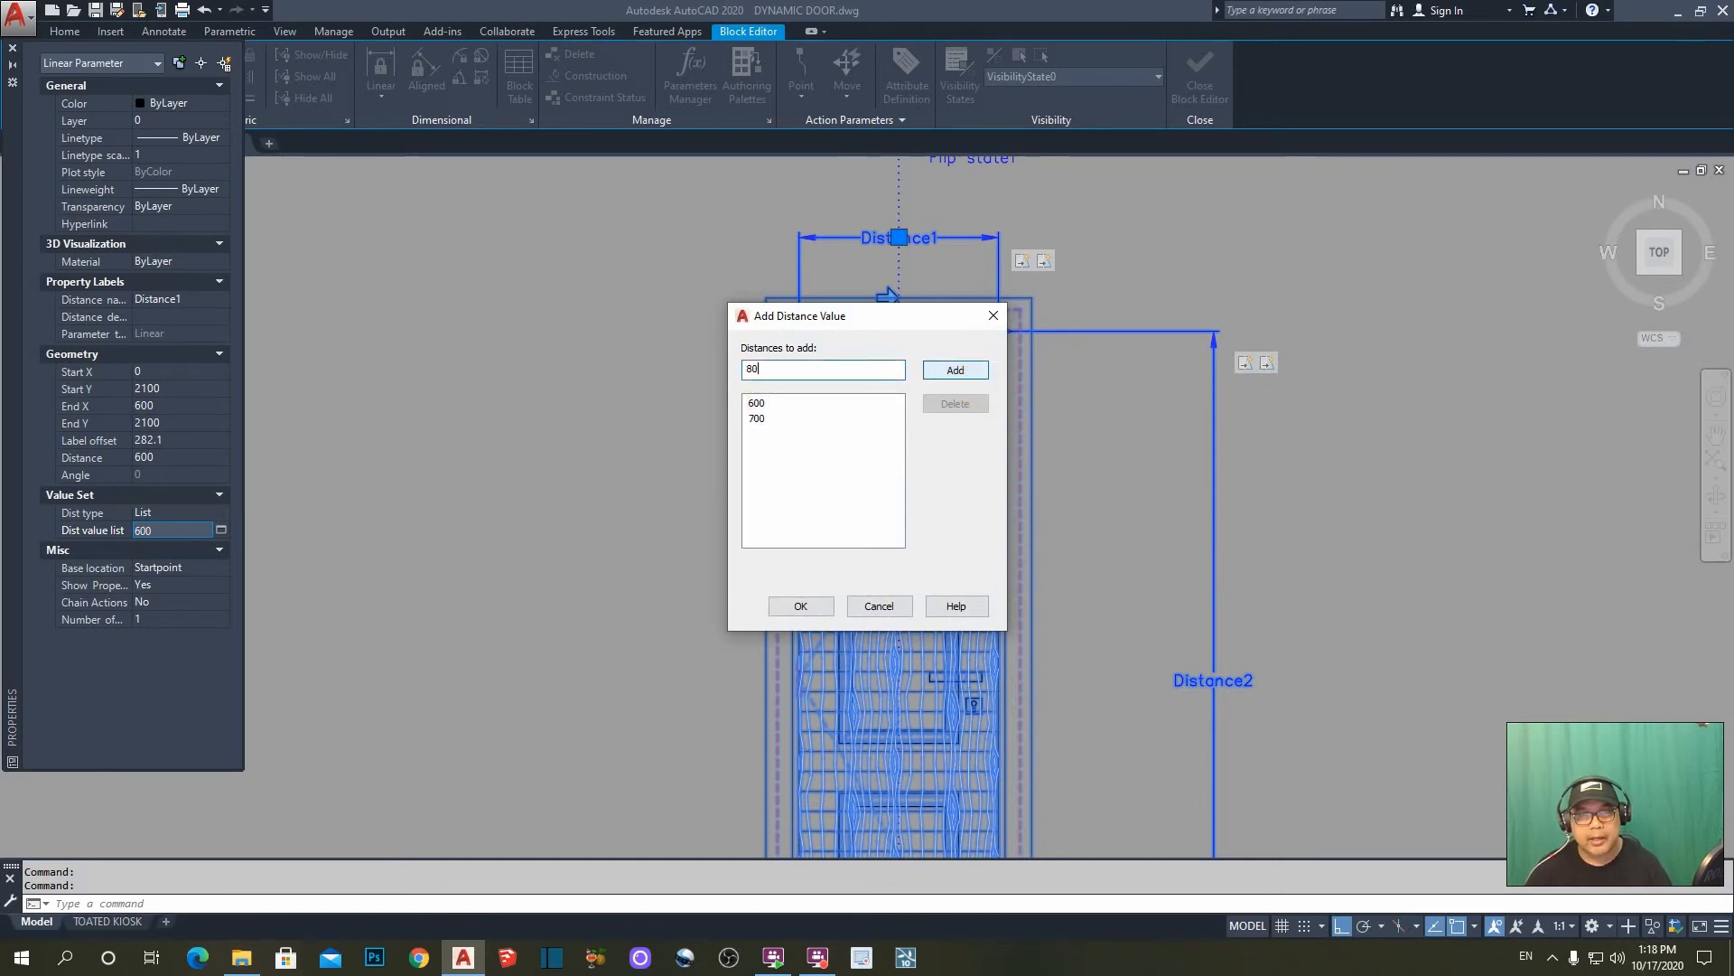
left_click(958, 370)
type("900")
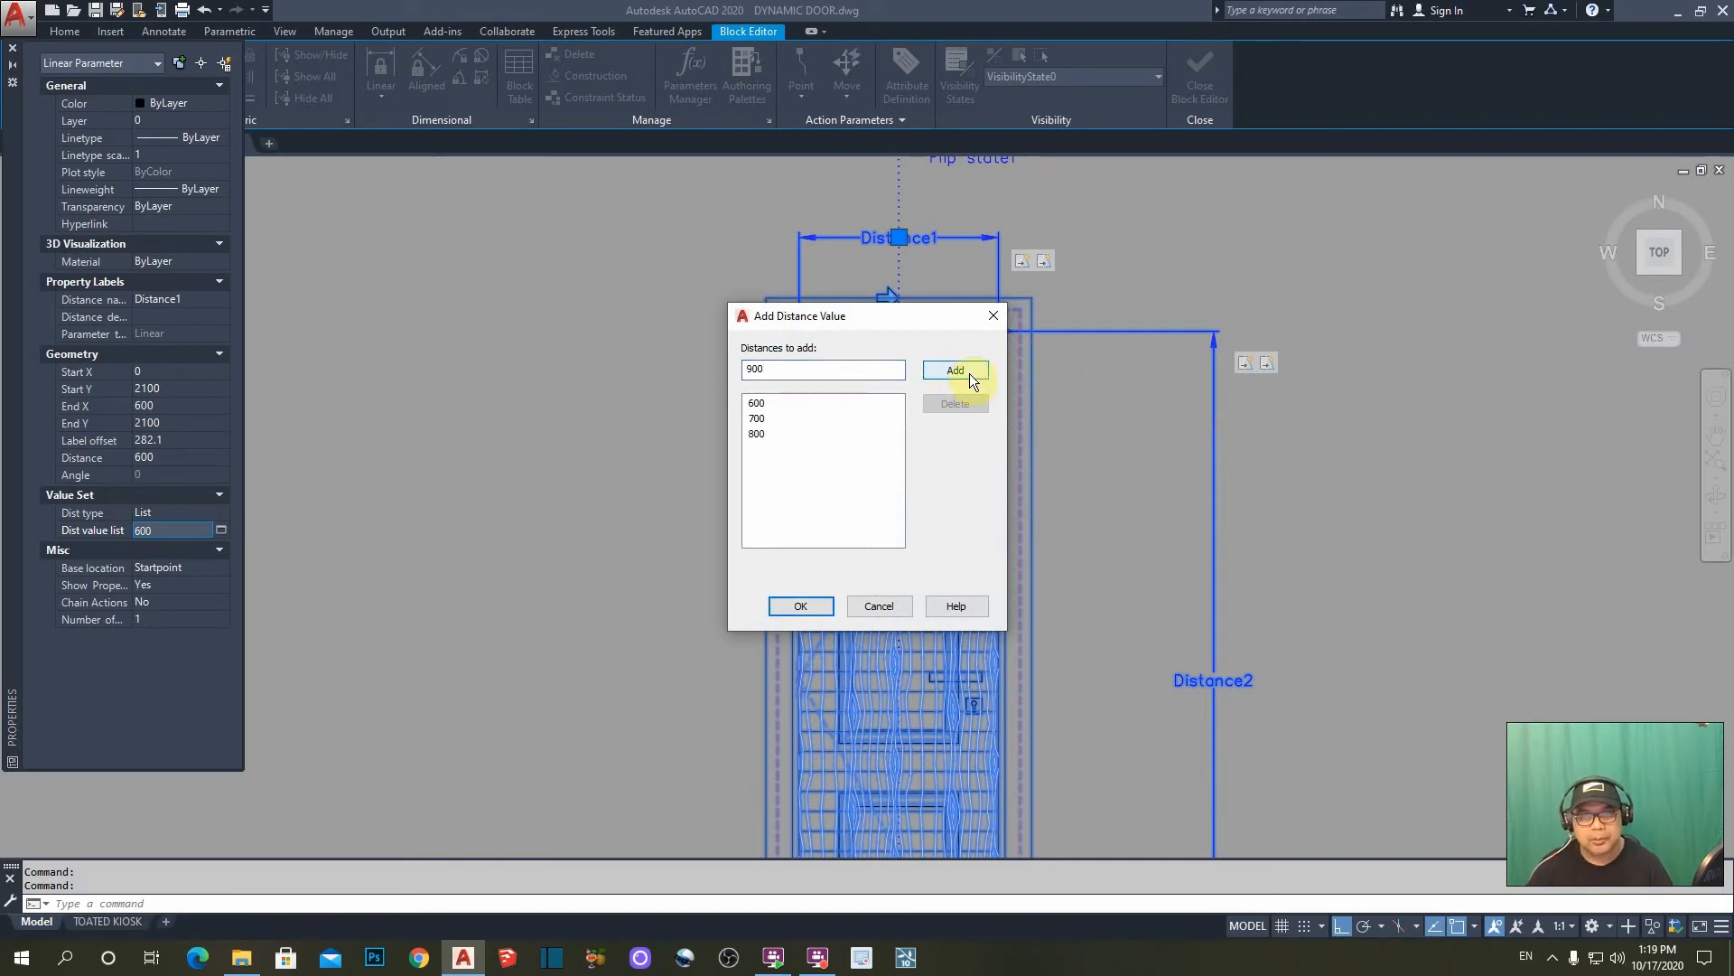
left_click(962, 366)
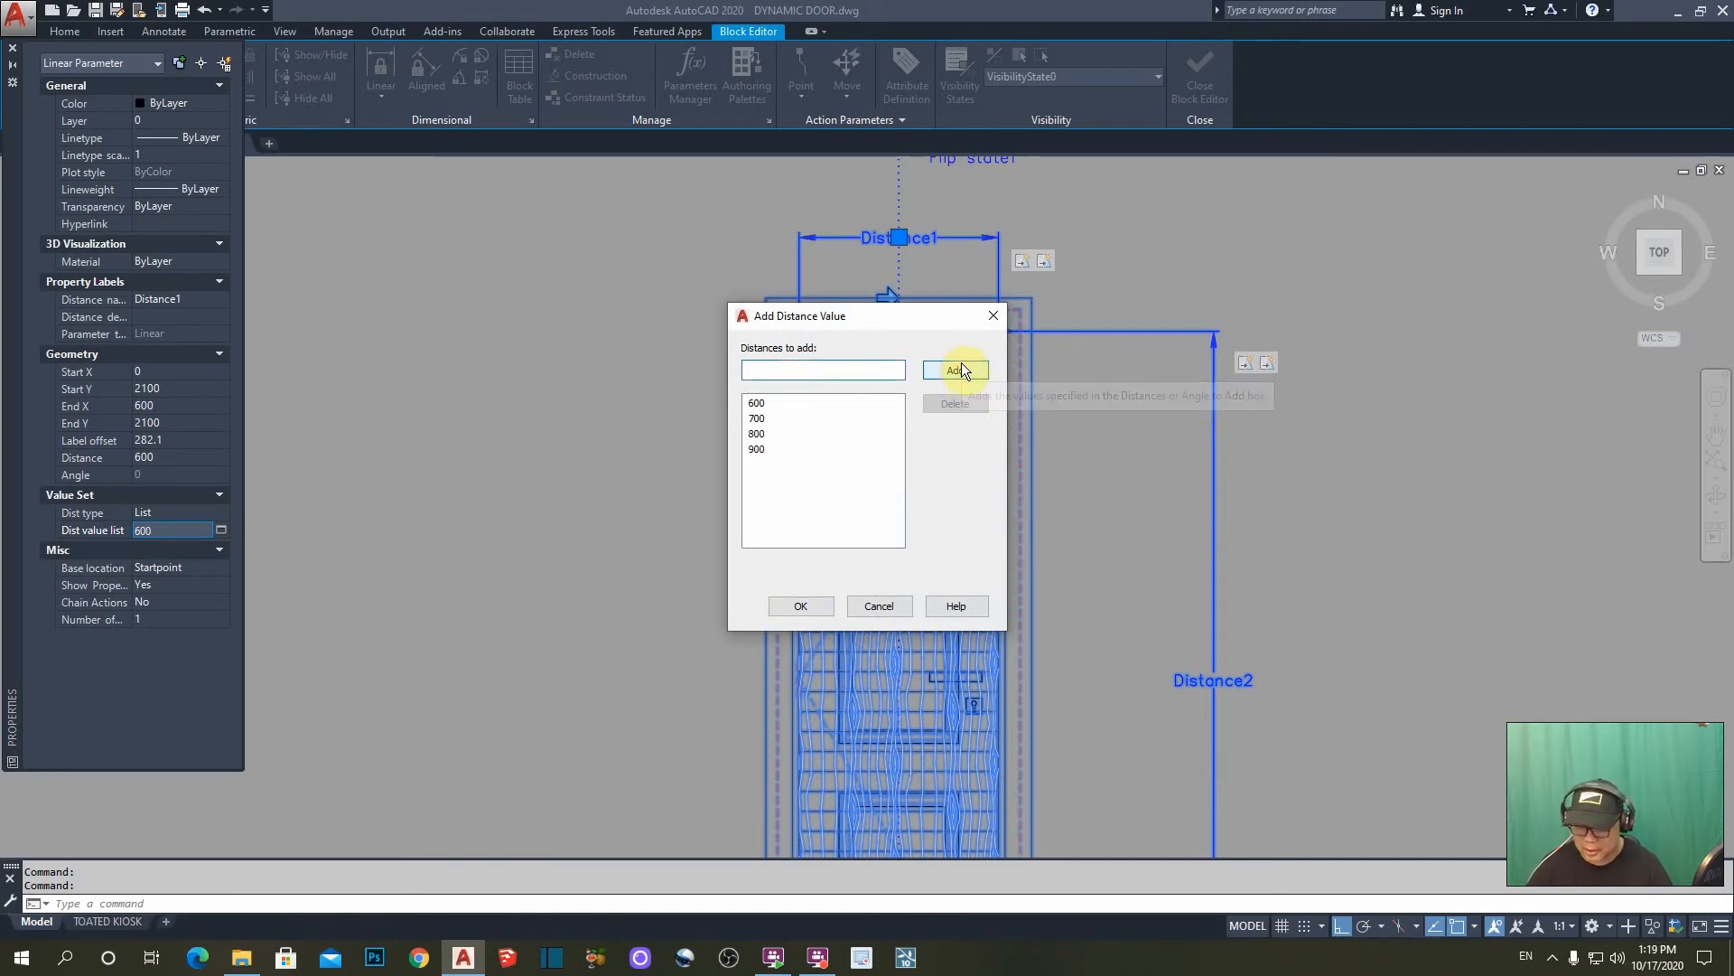
type("1000")
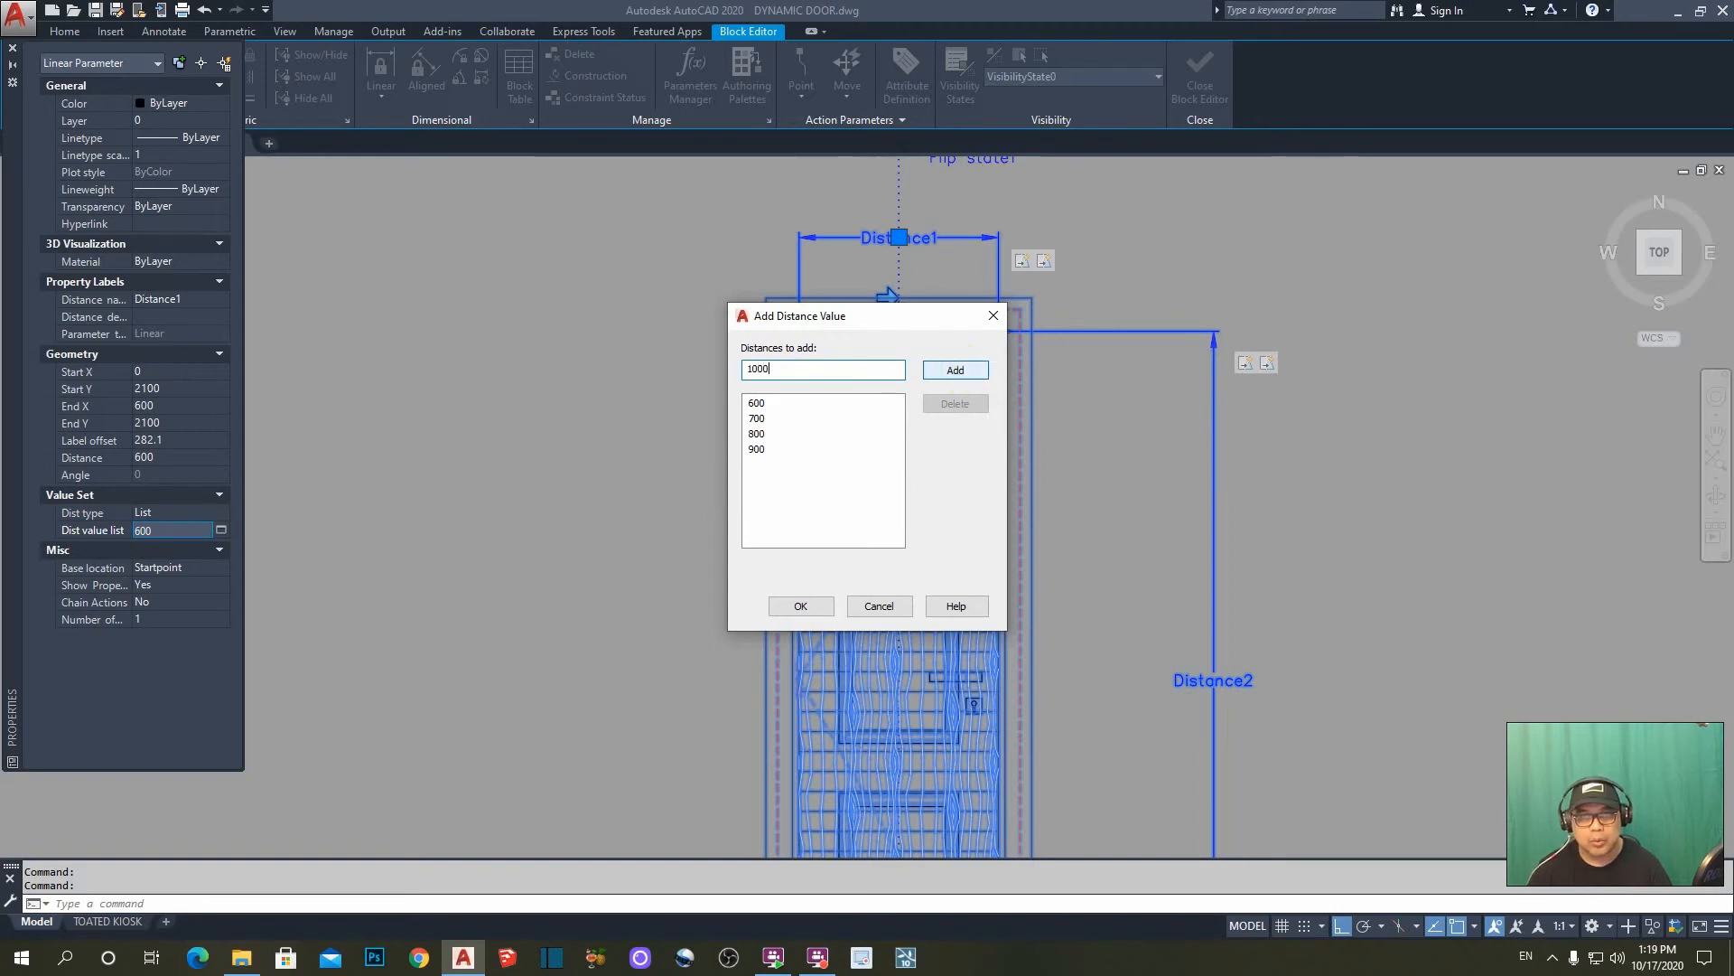
left_click(961, 372)
type("1100")
left_click(948, 372)
type("1200")
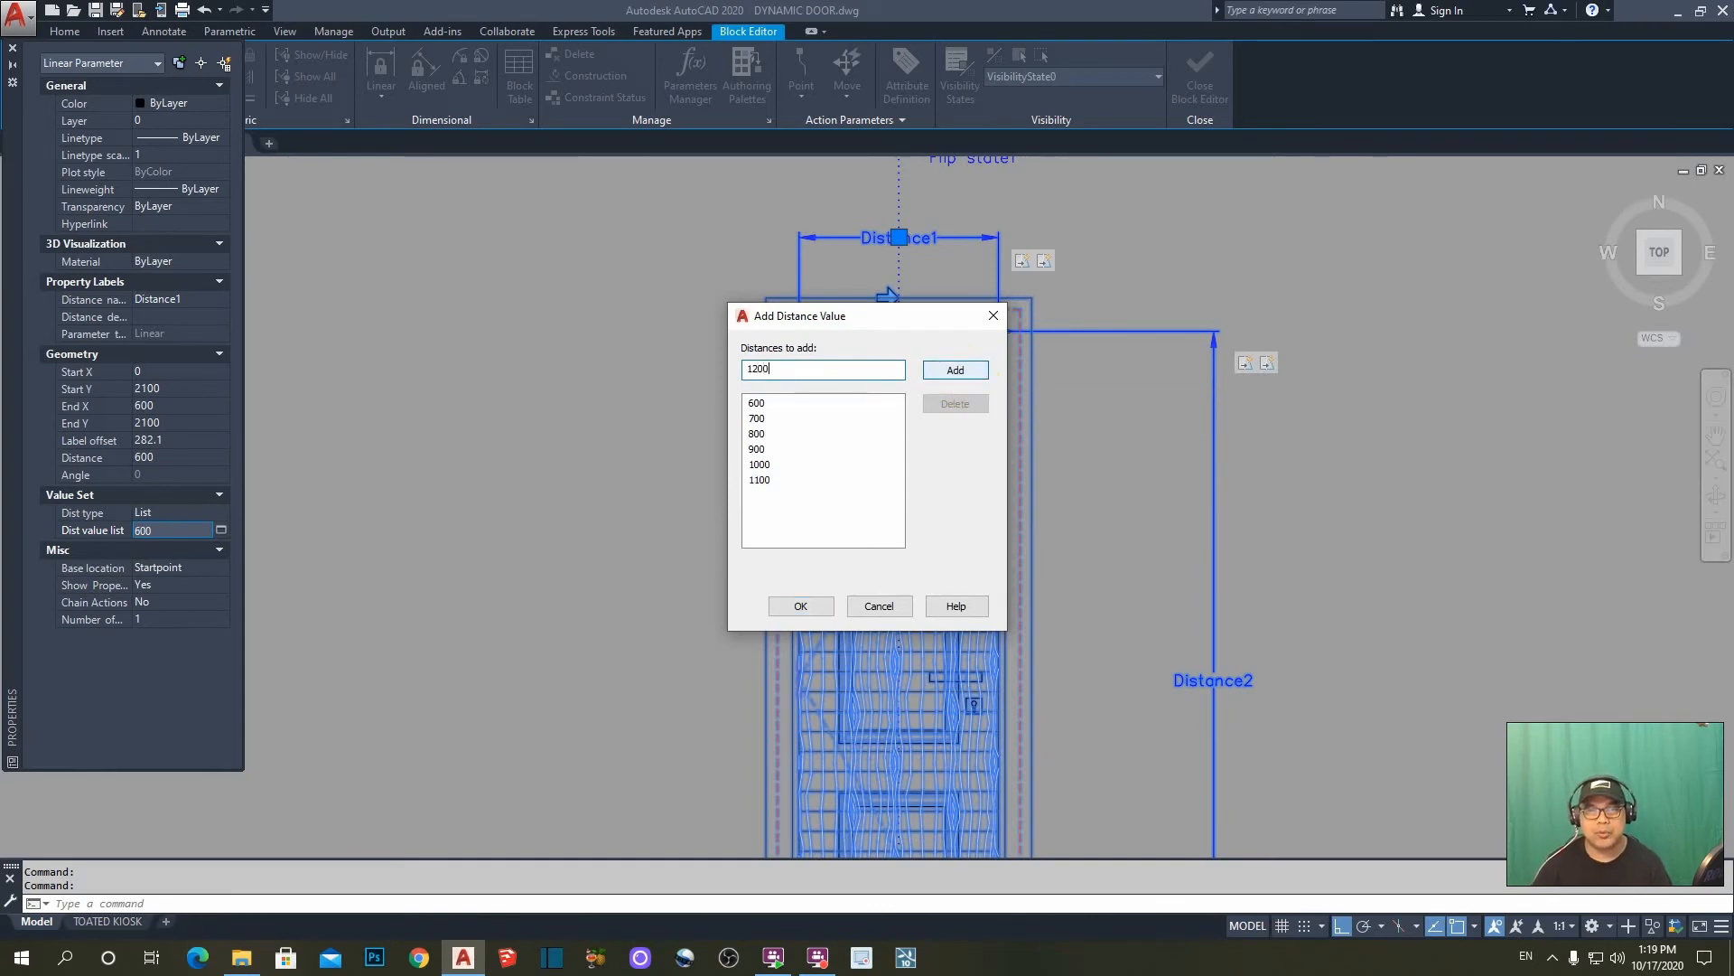
left_click(974, 371)
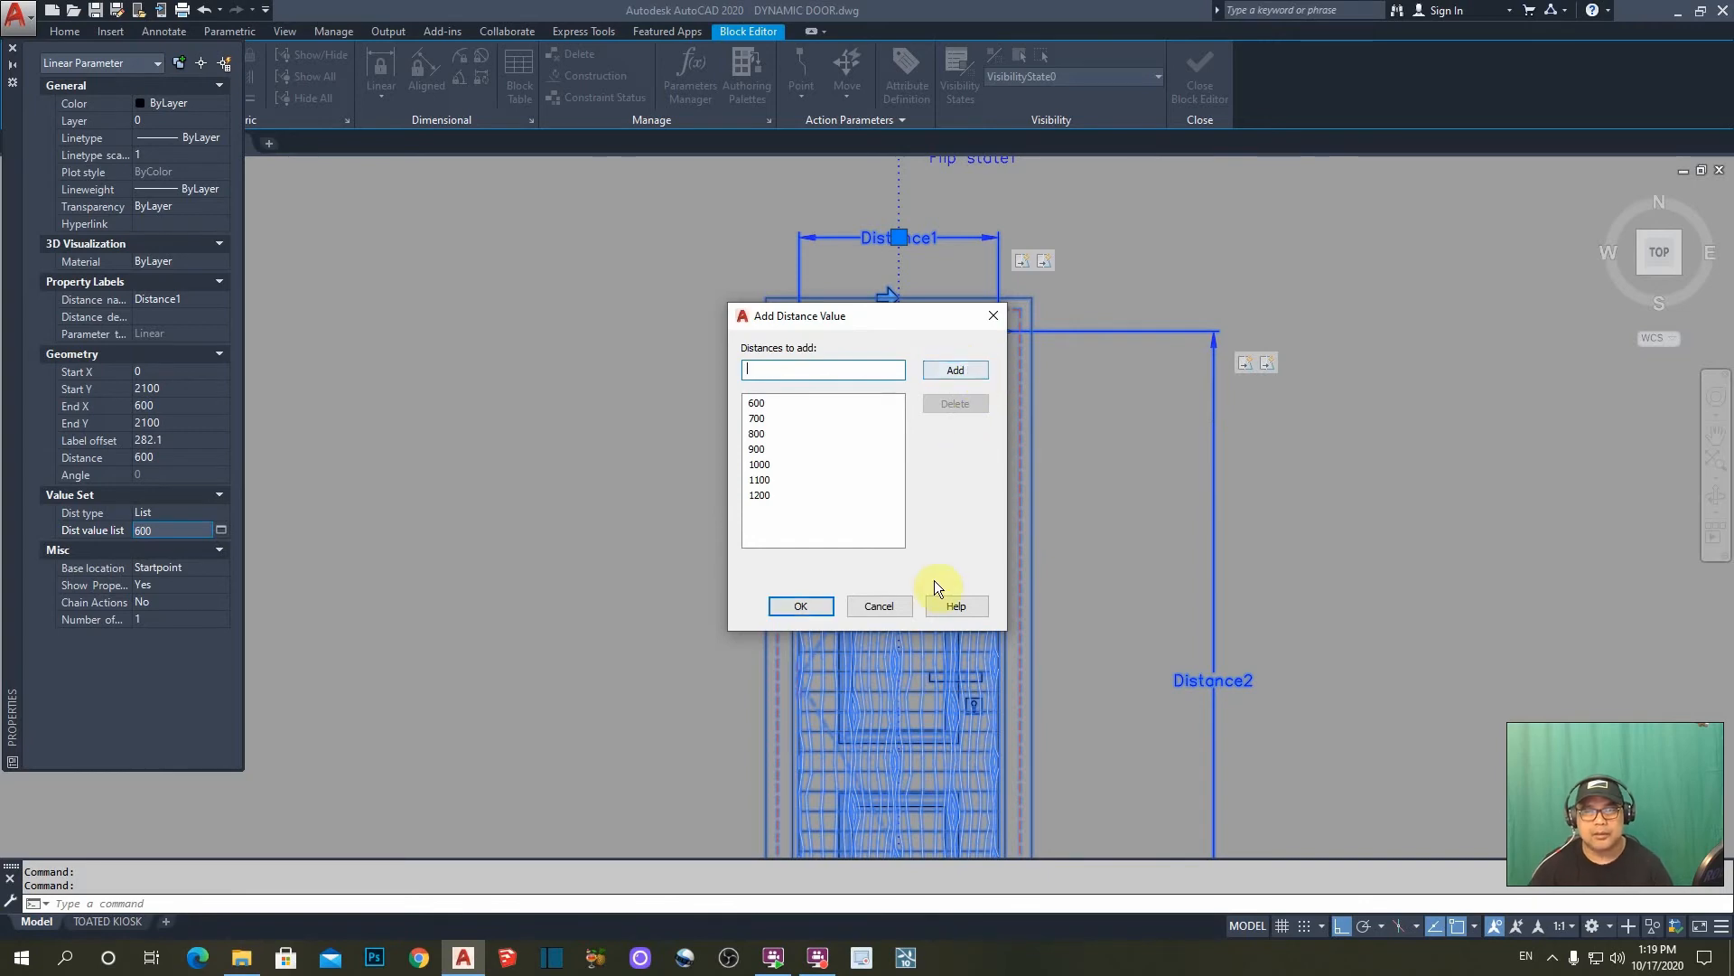
left_click(814, 607)
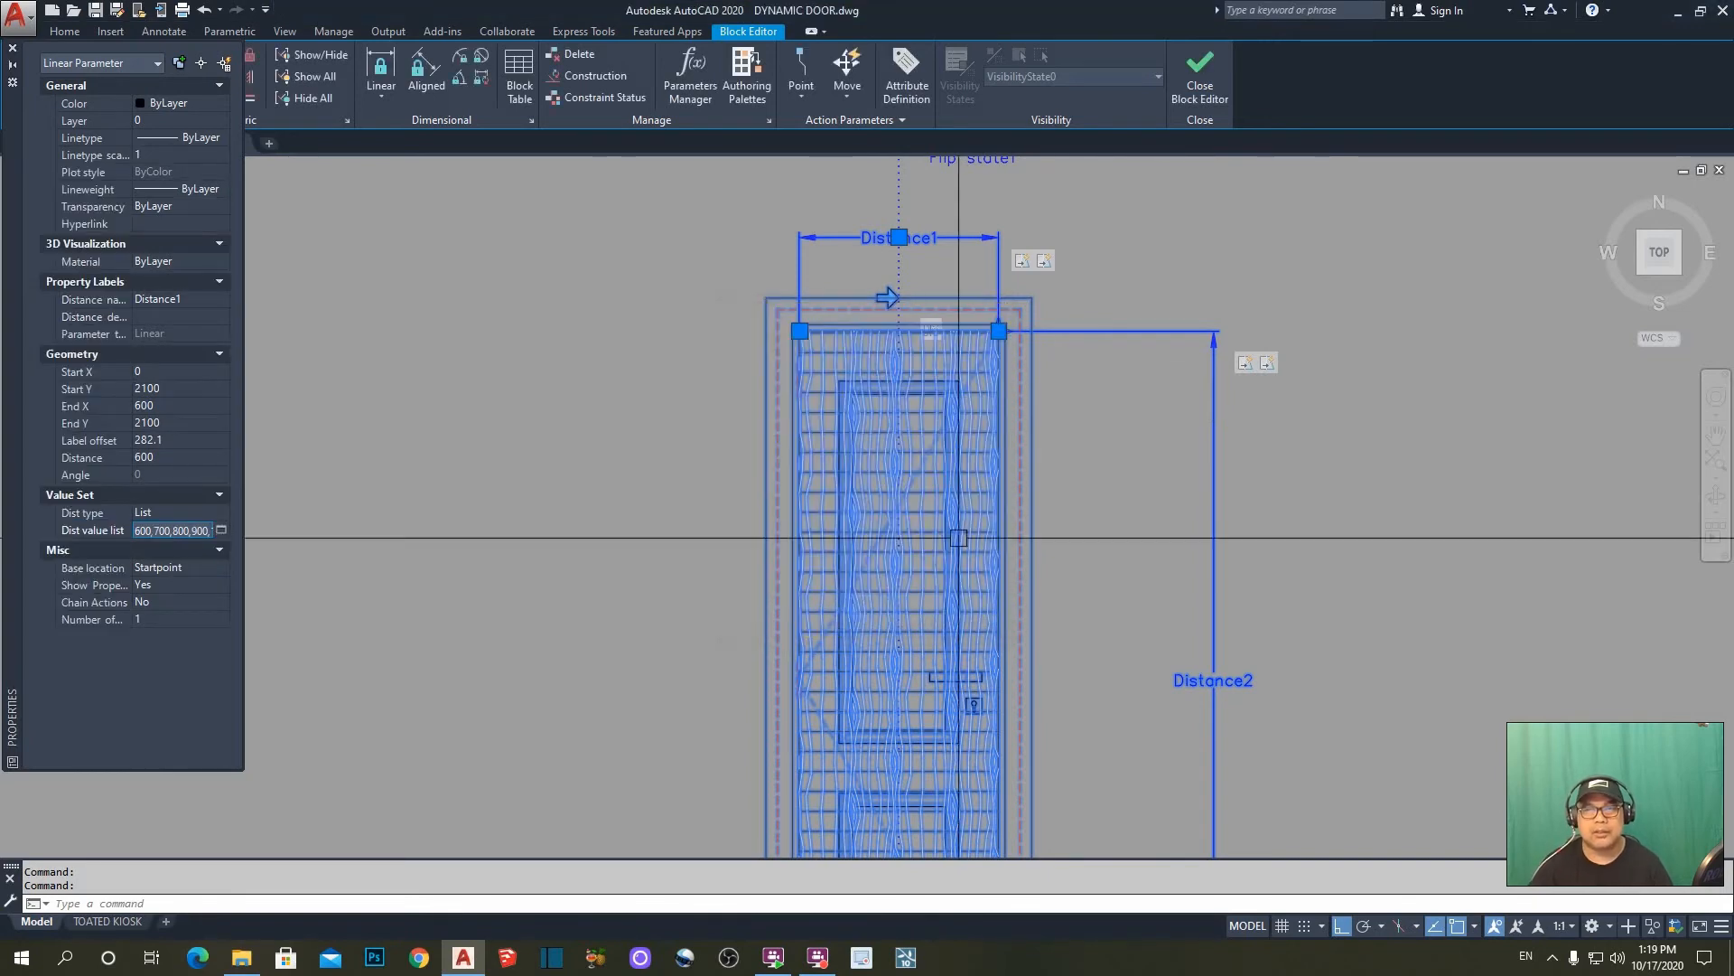
- Select only the Distance2 height parameter and set its distance type to List
scroll(997, 326, "down", 2)
scroll(998, 362, "down", 2)
scroll(1113, 471, "up", 2)
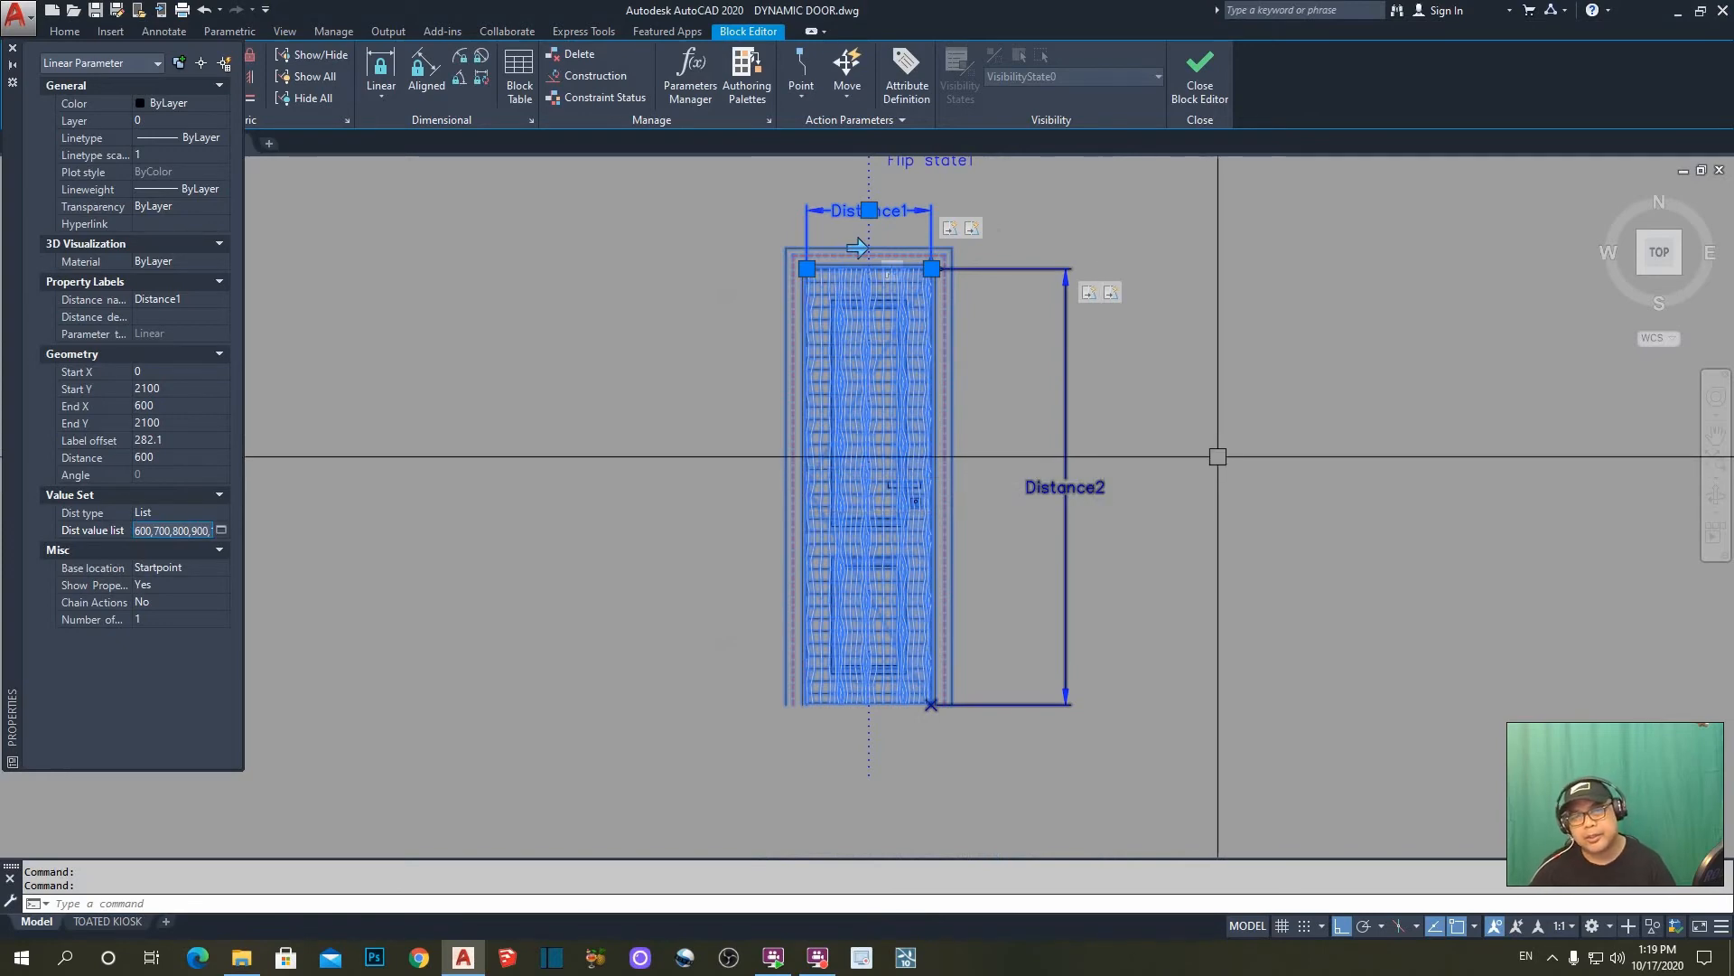
middle_click_drag(1208, 454, 1252, 462)
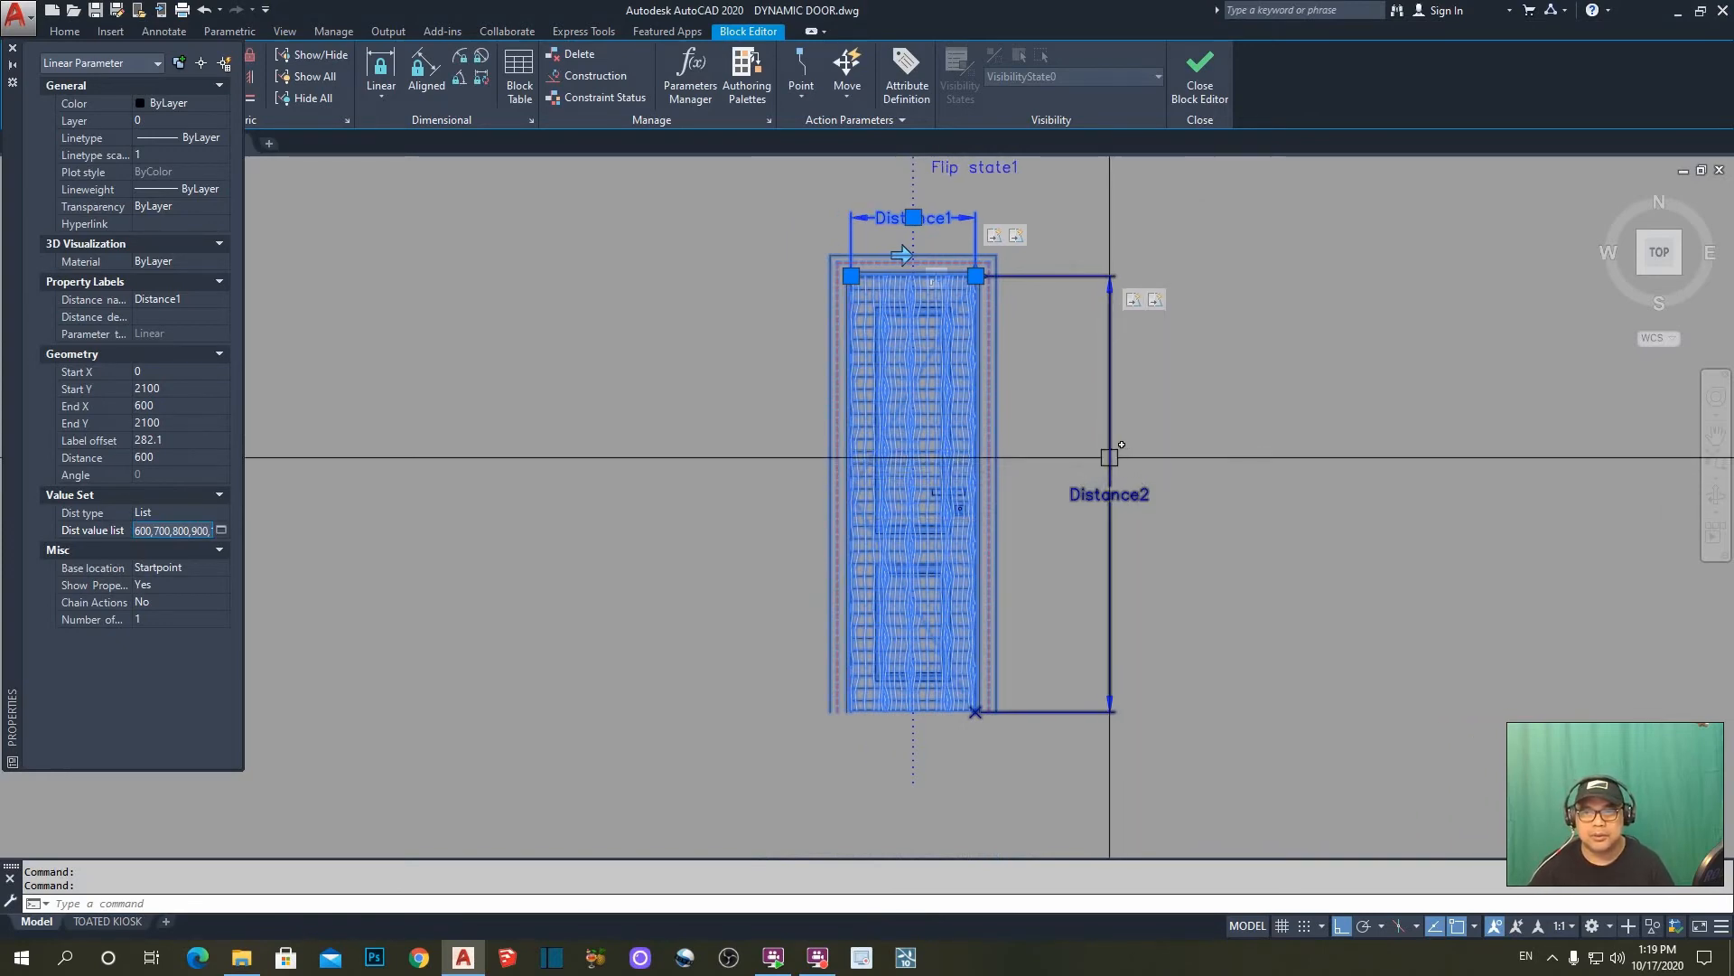
left_click(1109, 457)
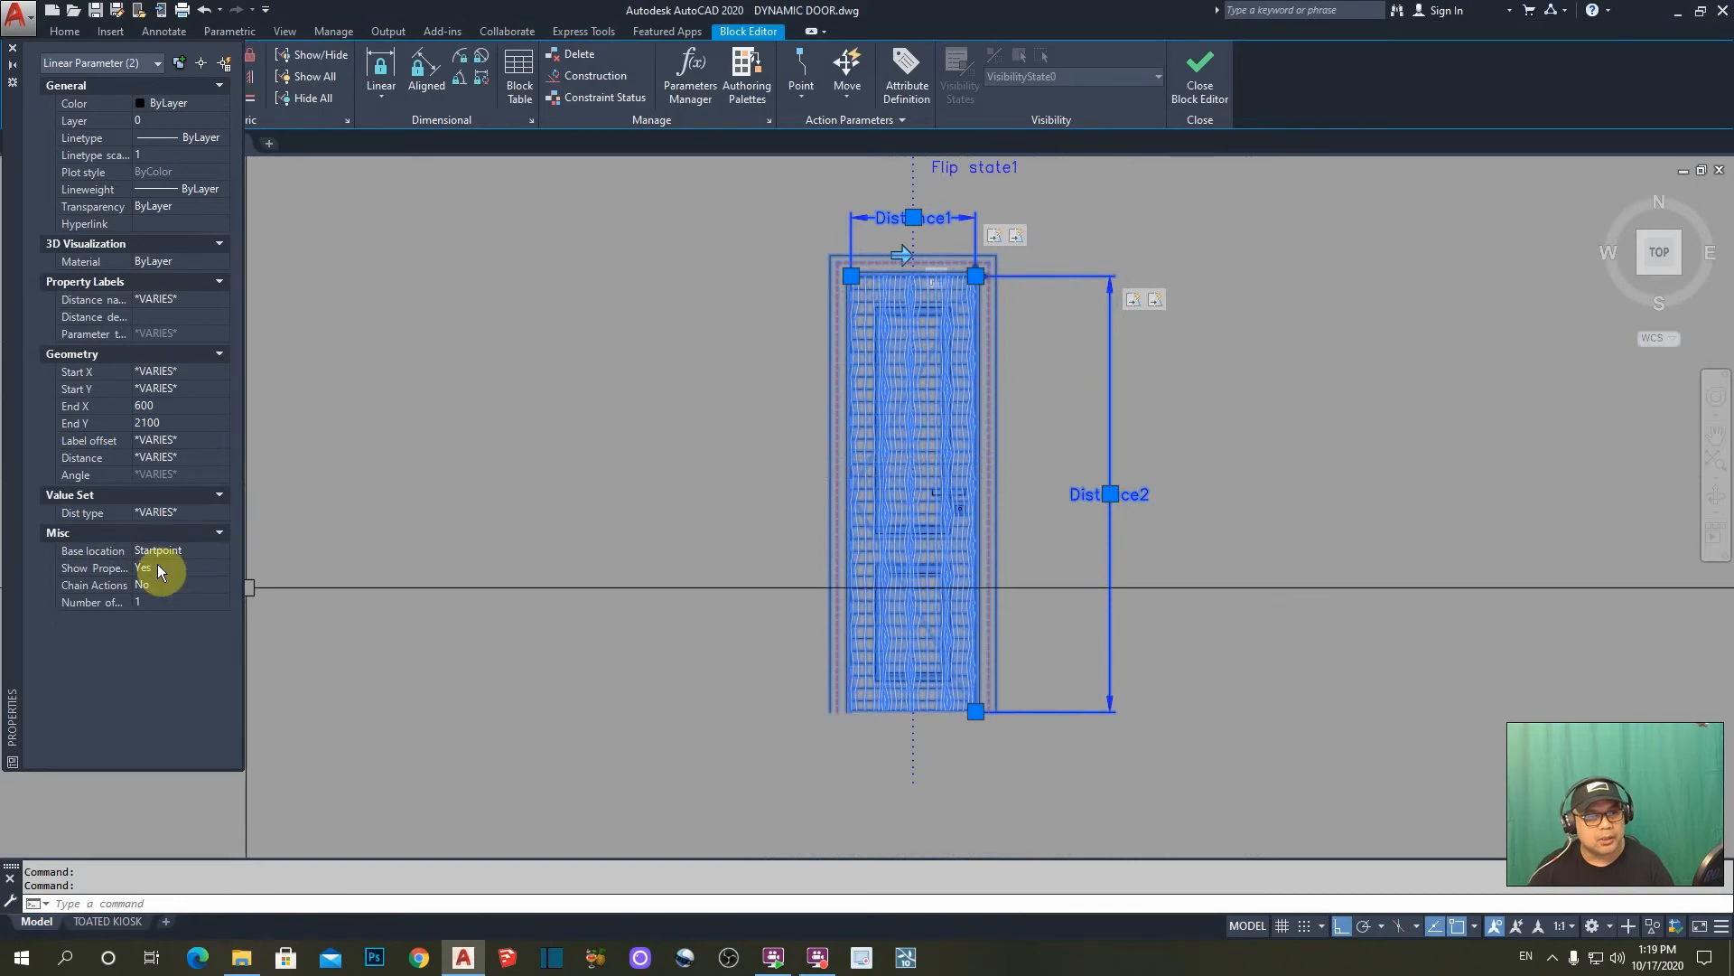
key("Escape")
left_click(1111, 494)
left_click(159, 515)
left_click(159, 515)
left_click(154, 563)
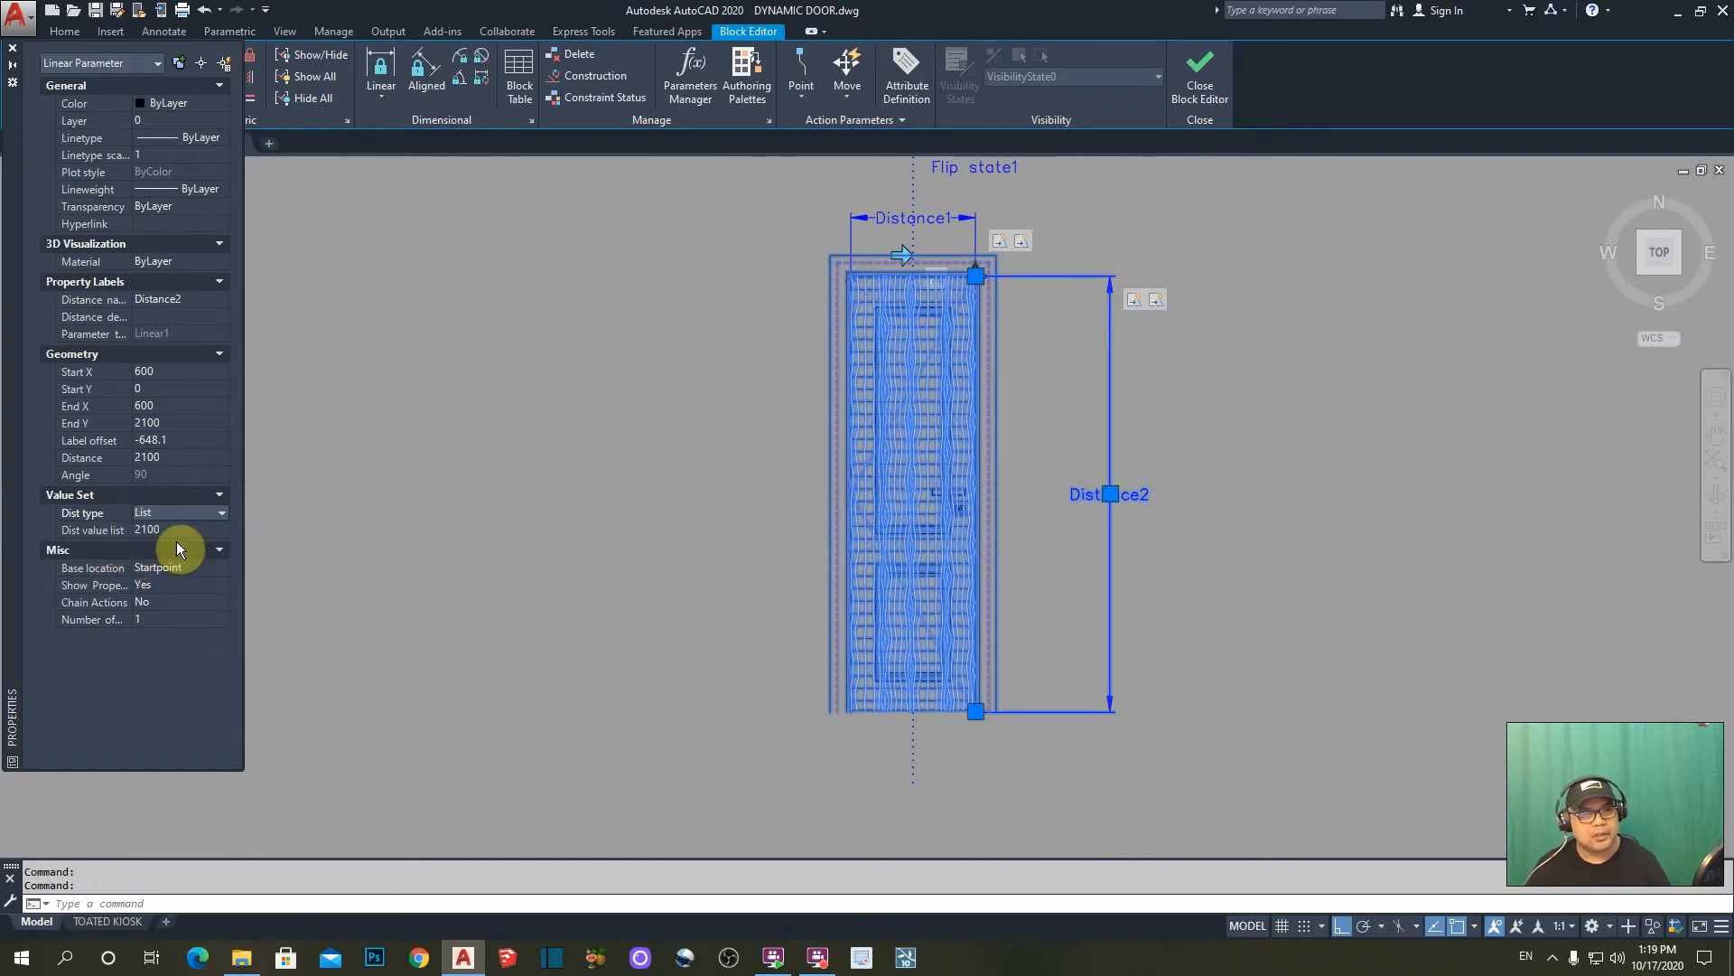
- Add 2200, 2300, 2400 and 2500 to the distance value list of the Distance2 parameter
left_click(170, 530)
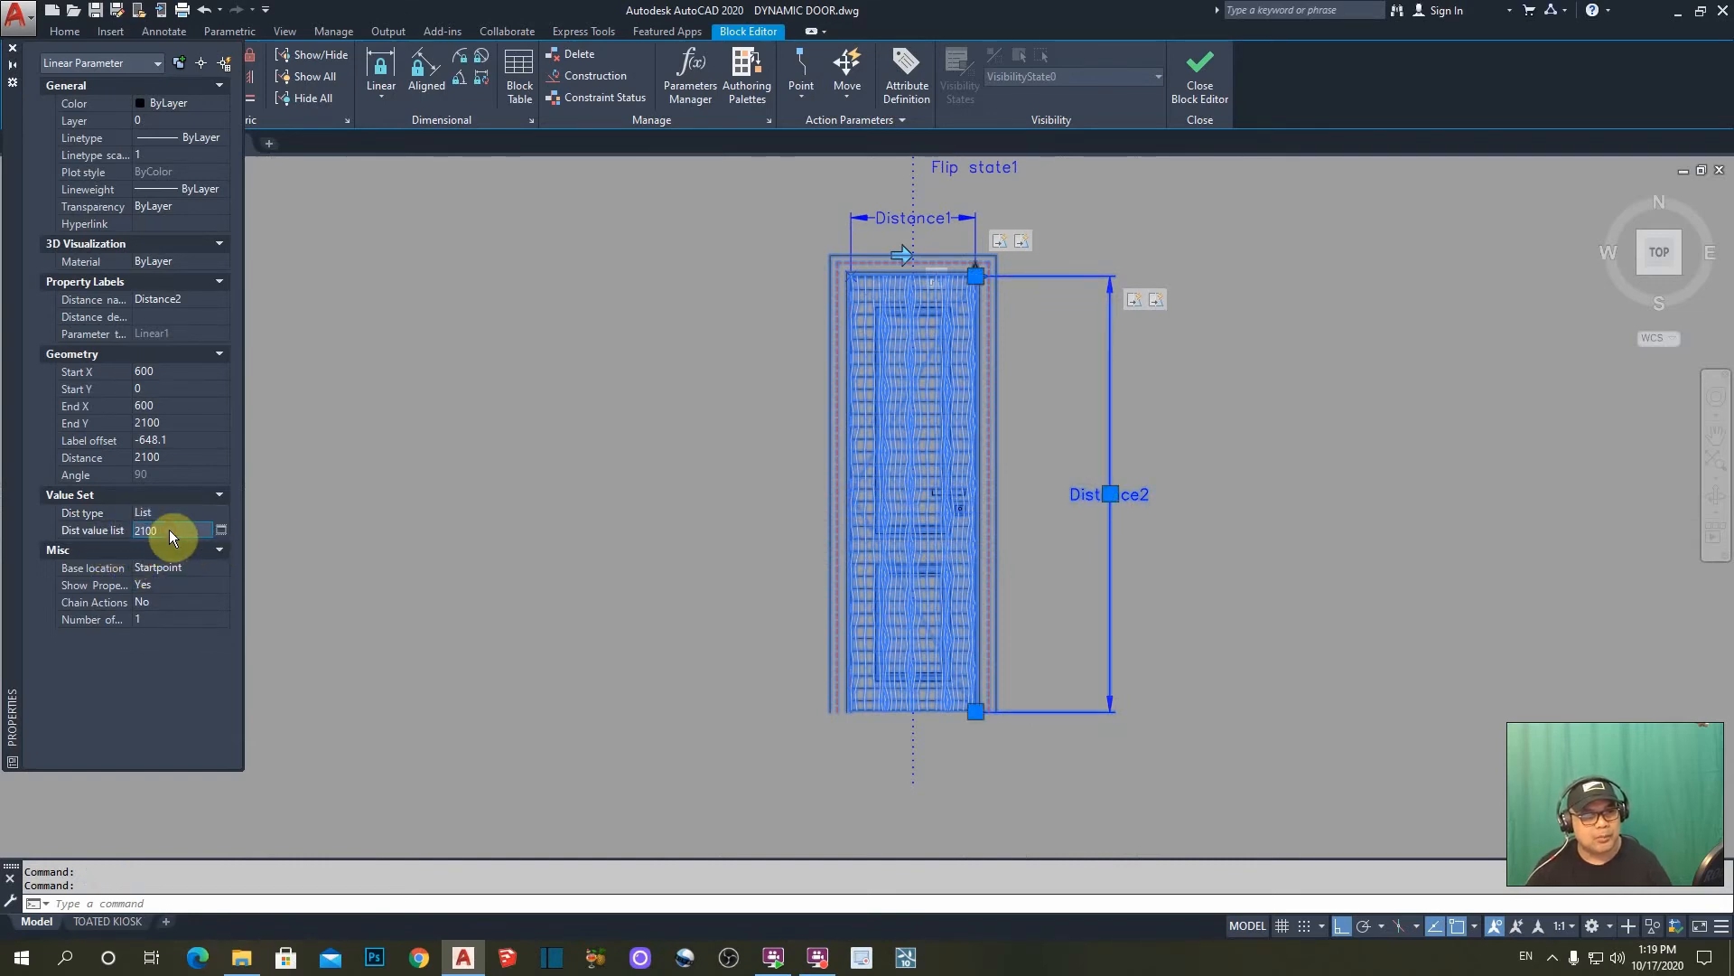
left_click(220, 532)
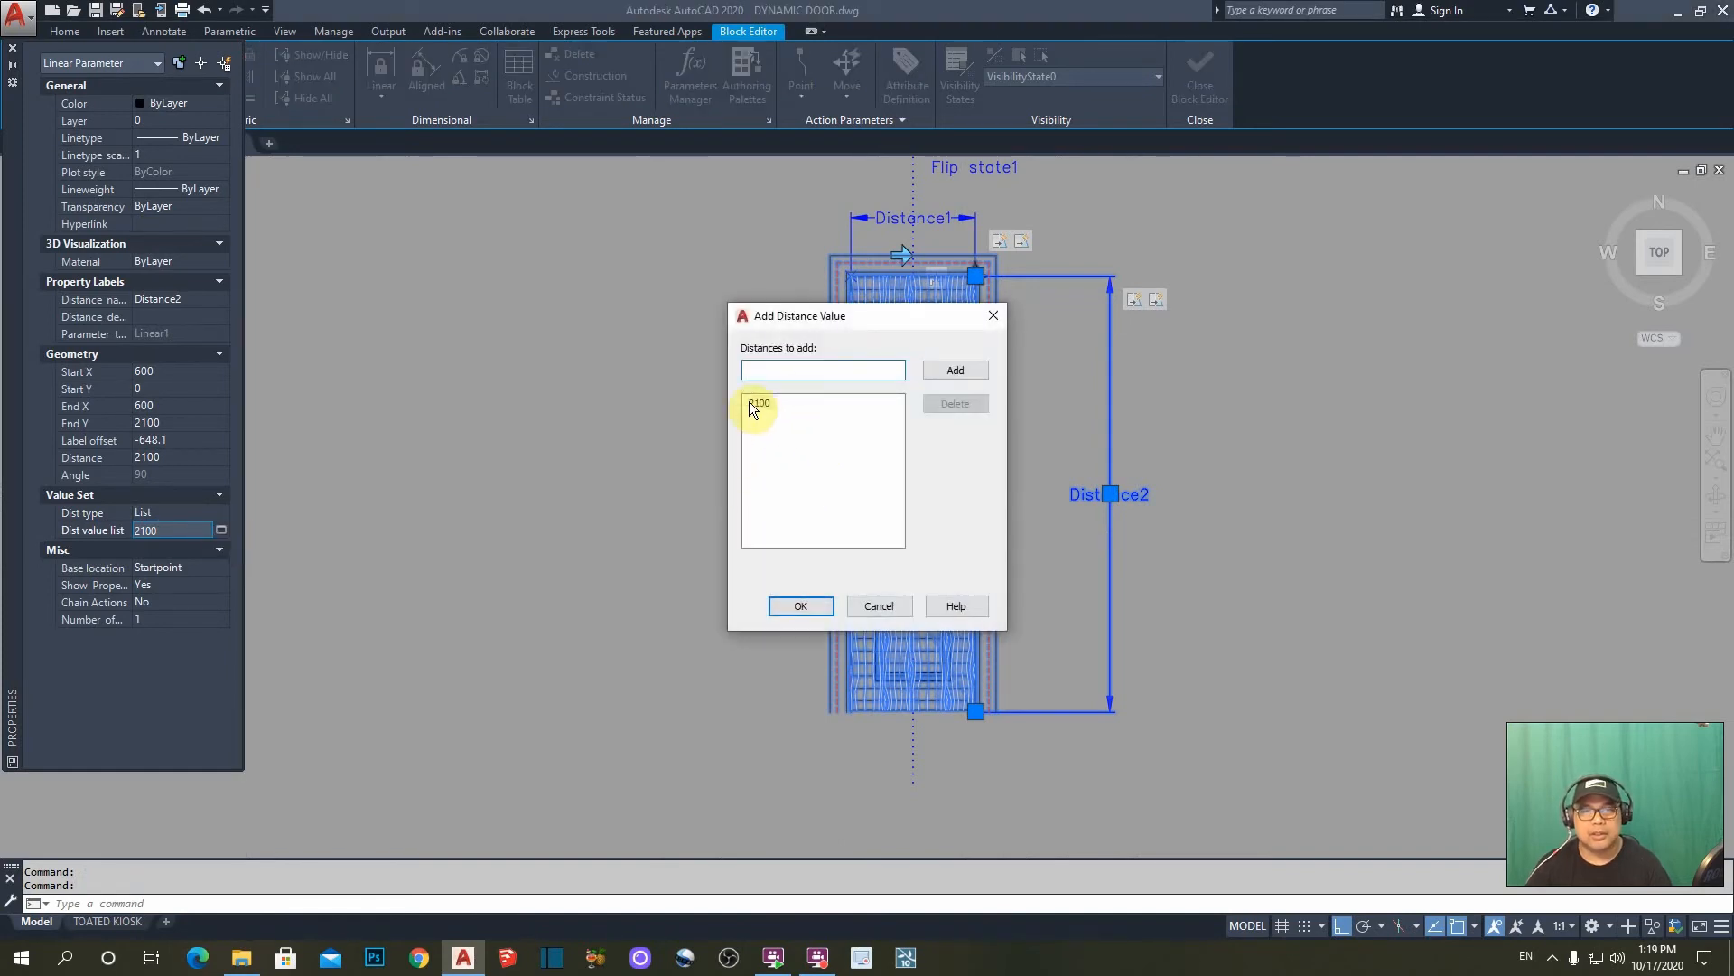
type("2200")
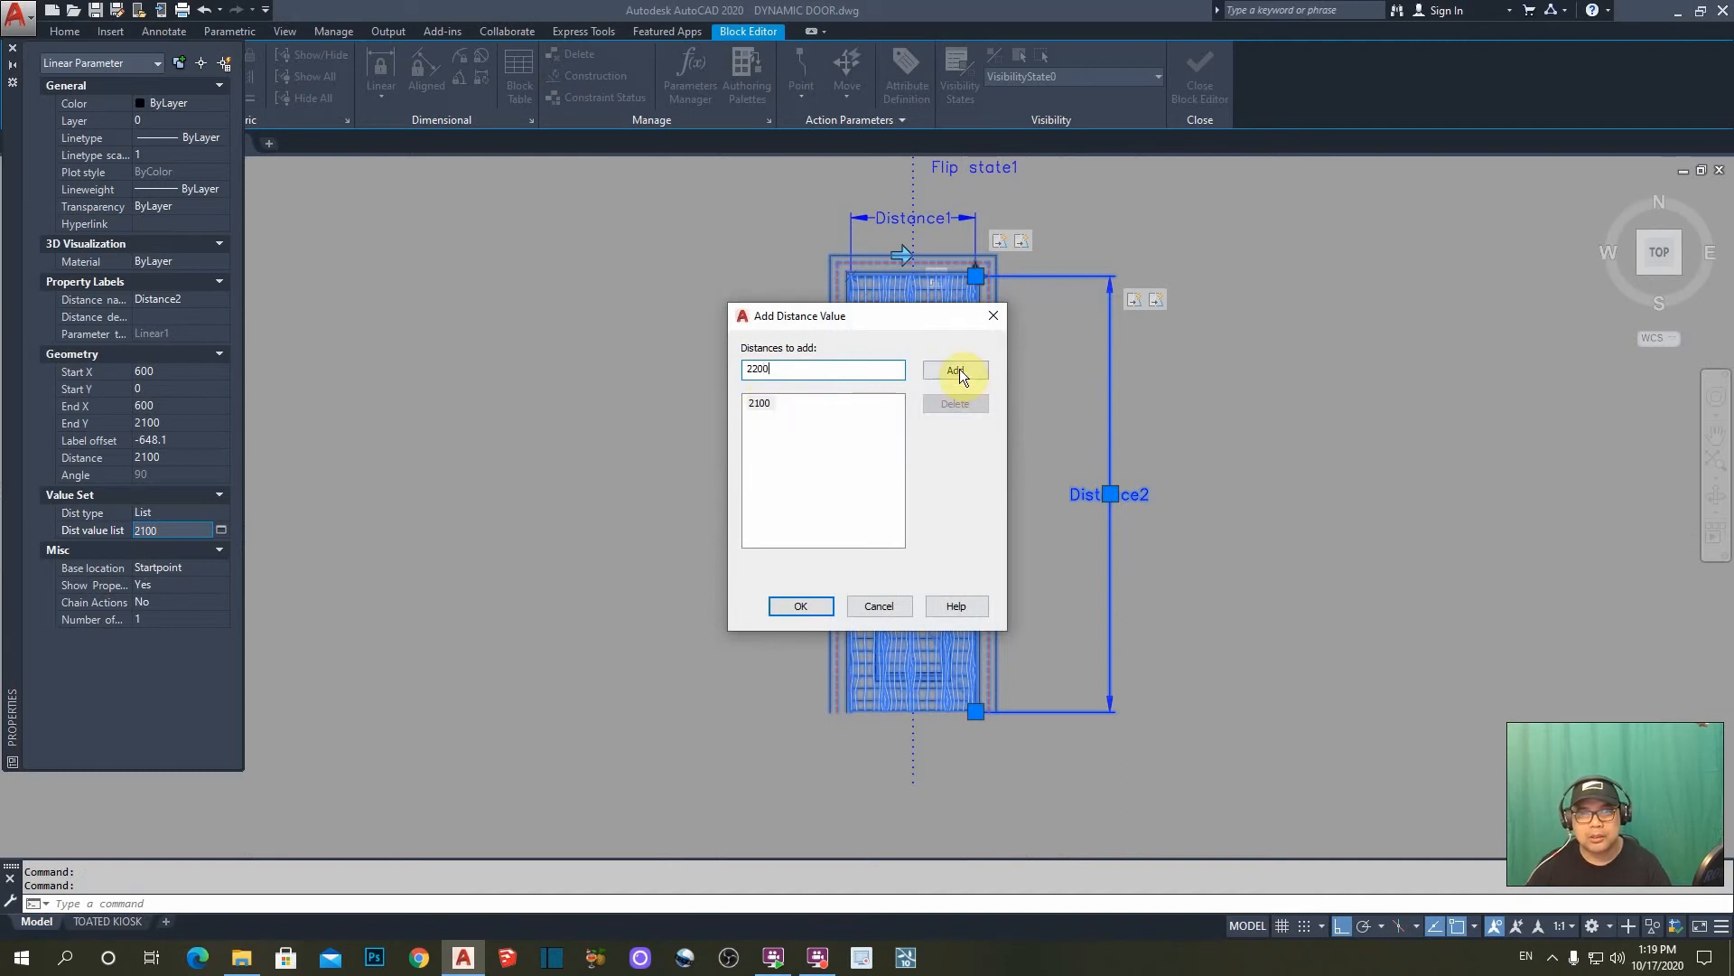
left_click(959, 368)
type("2300")
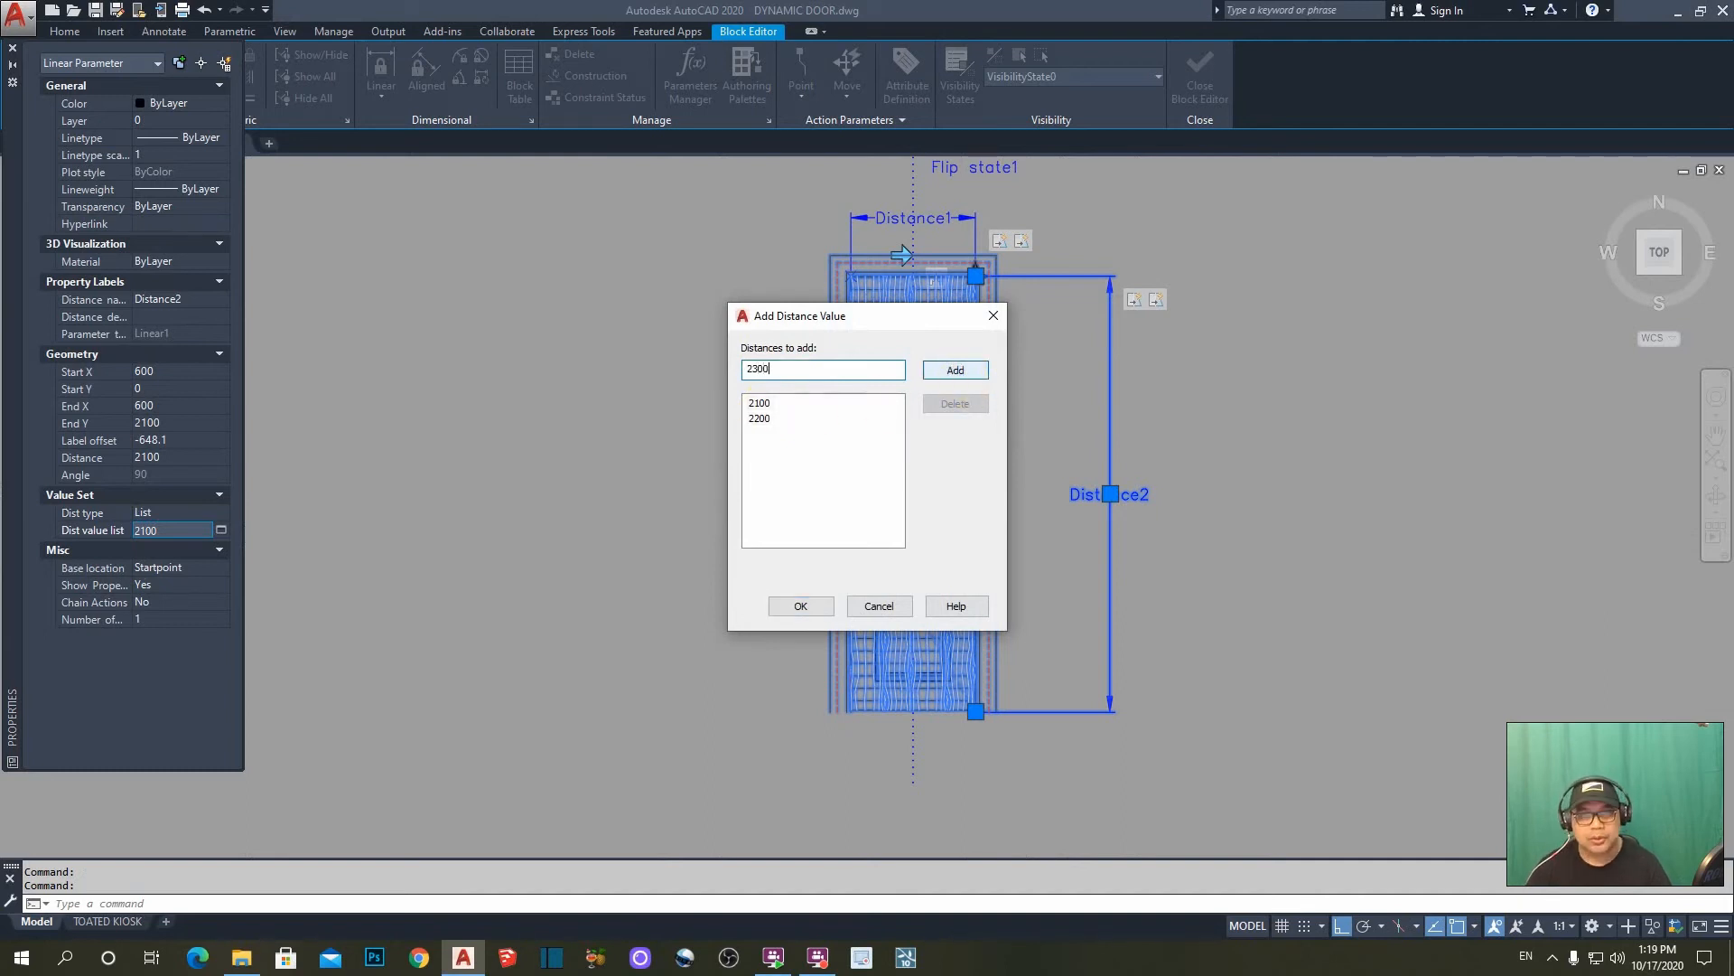
left_click(959, 370)
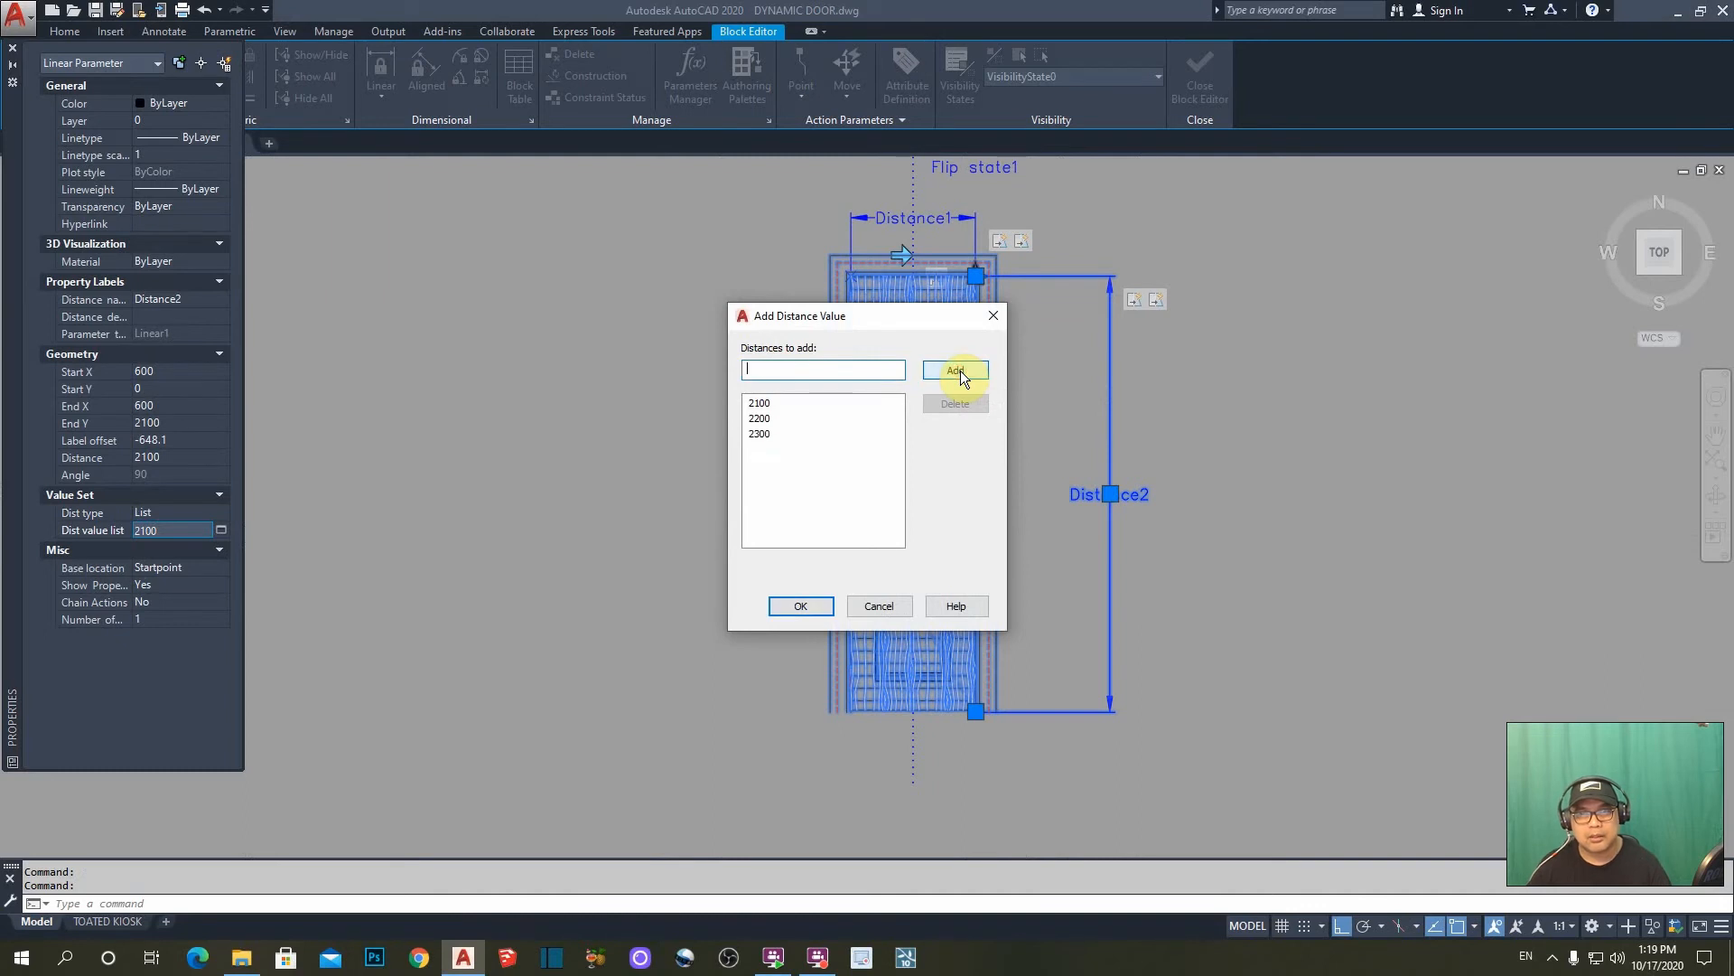
type("2400")
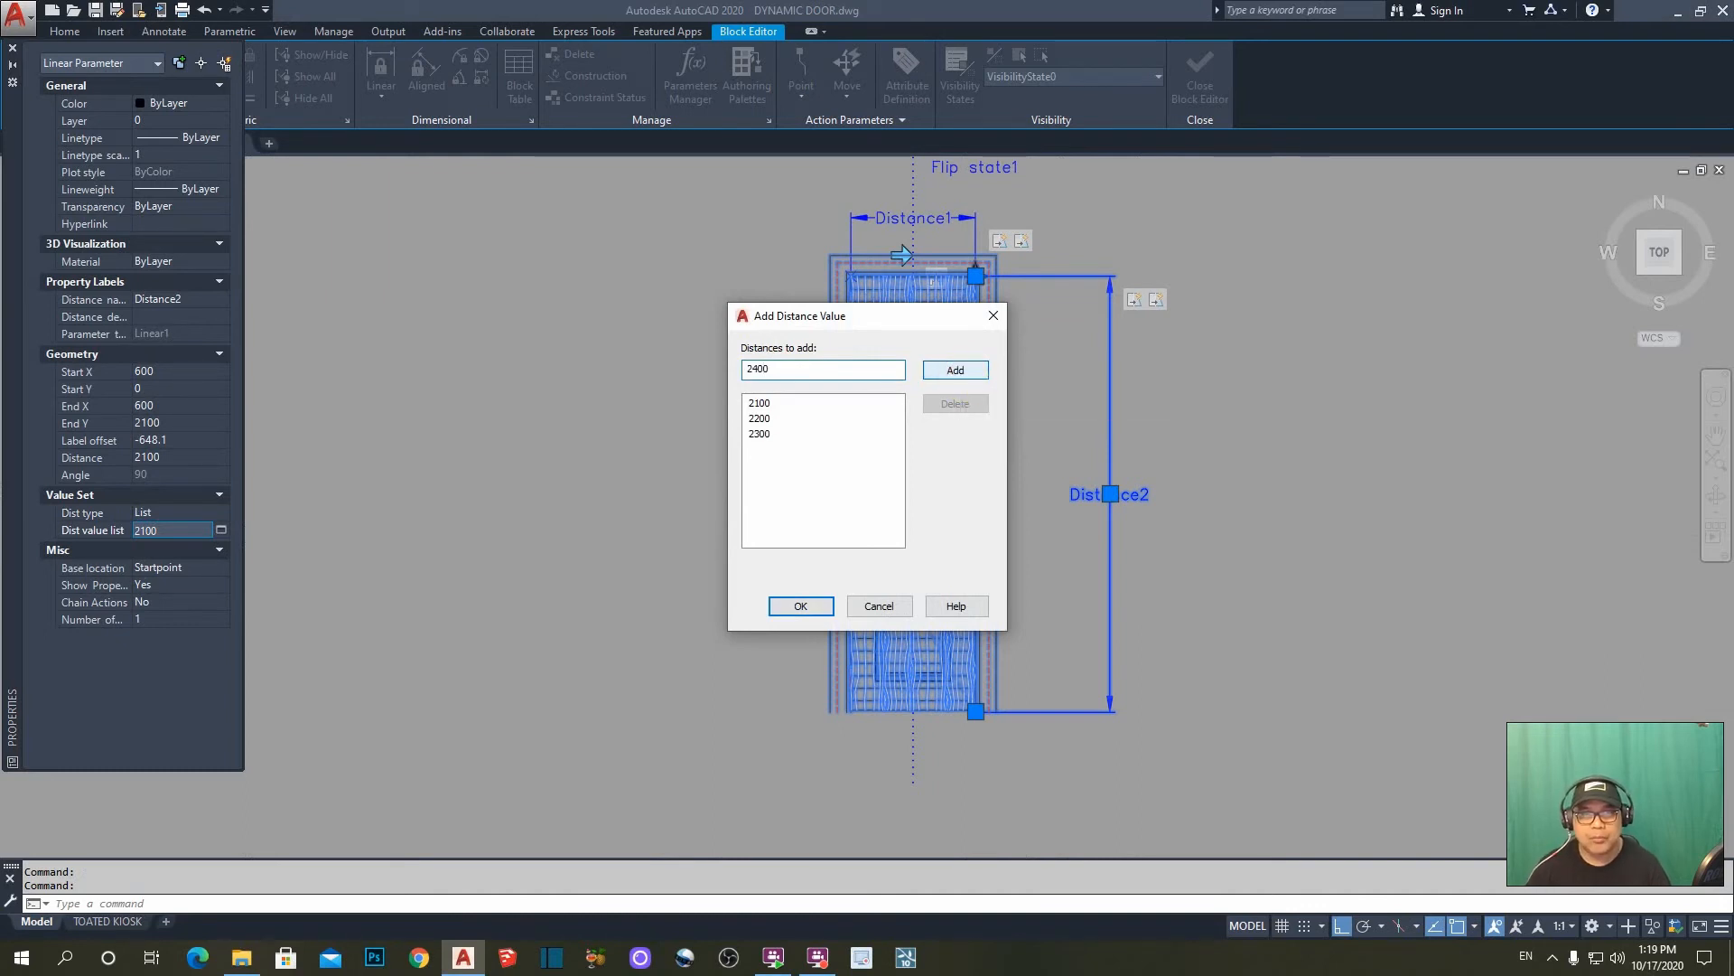
left_click(973, 372)
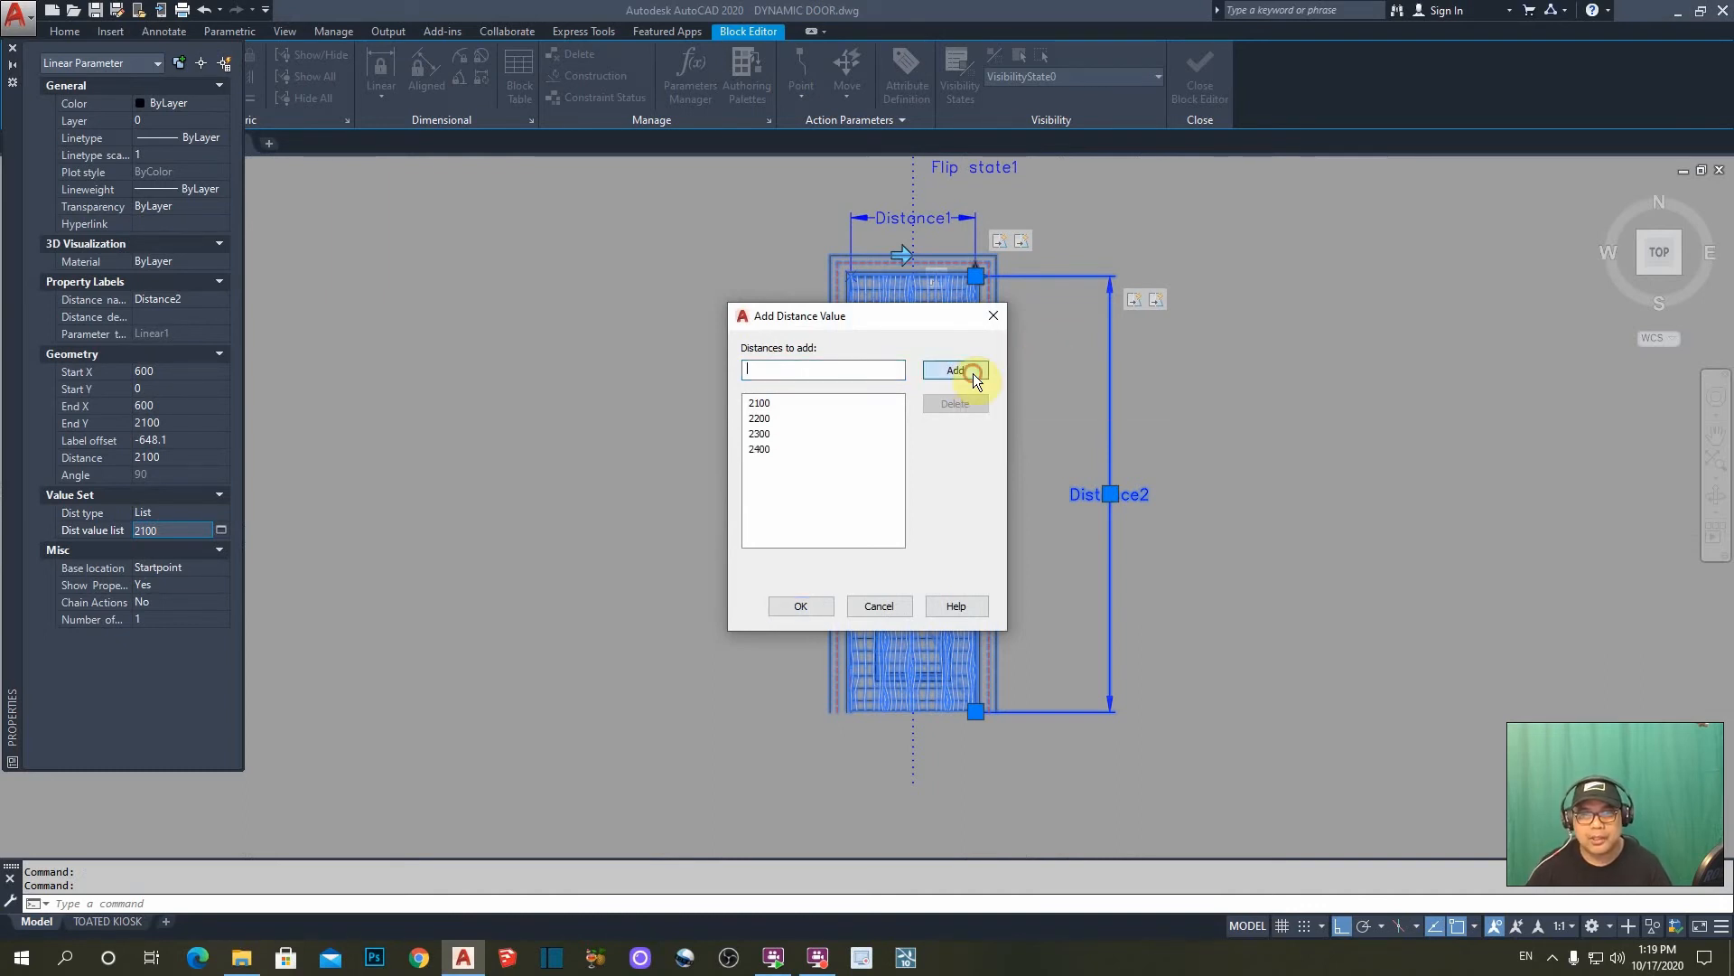
type("2500")
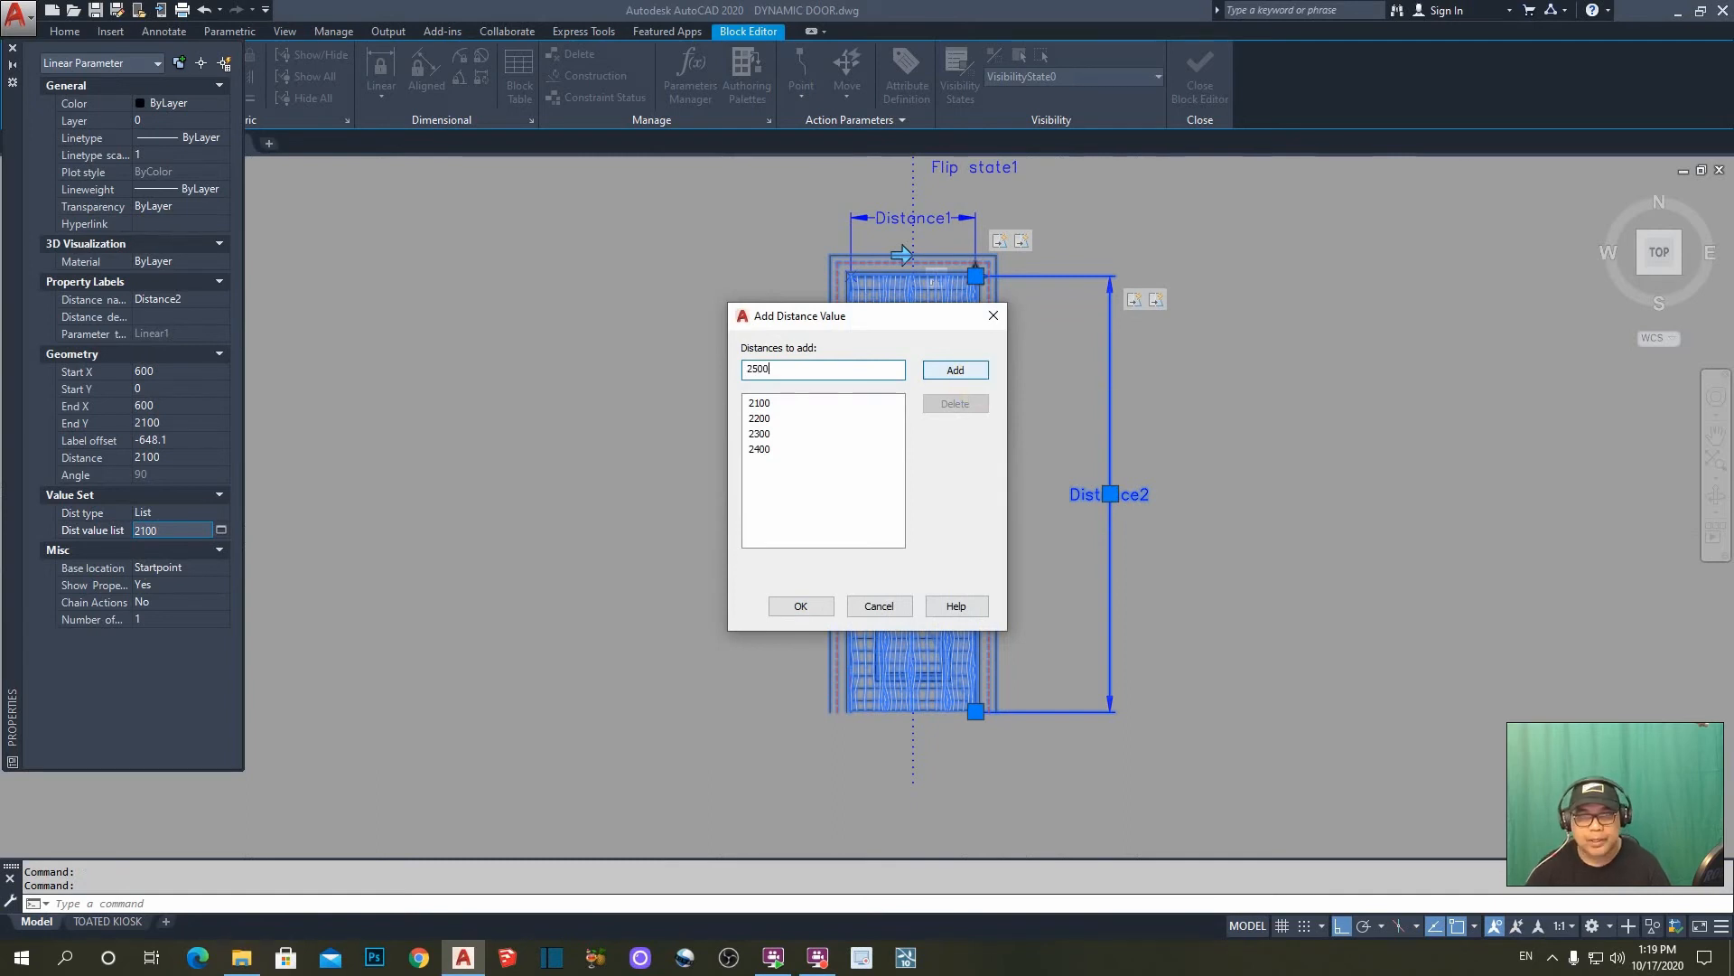
left_click(954, 370)
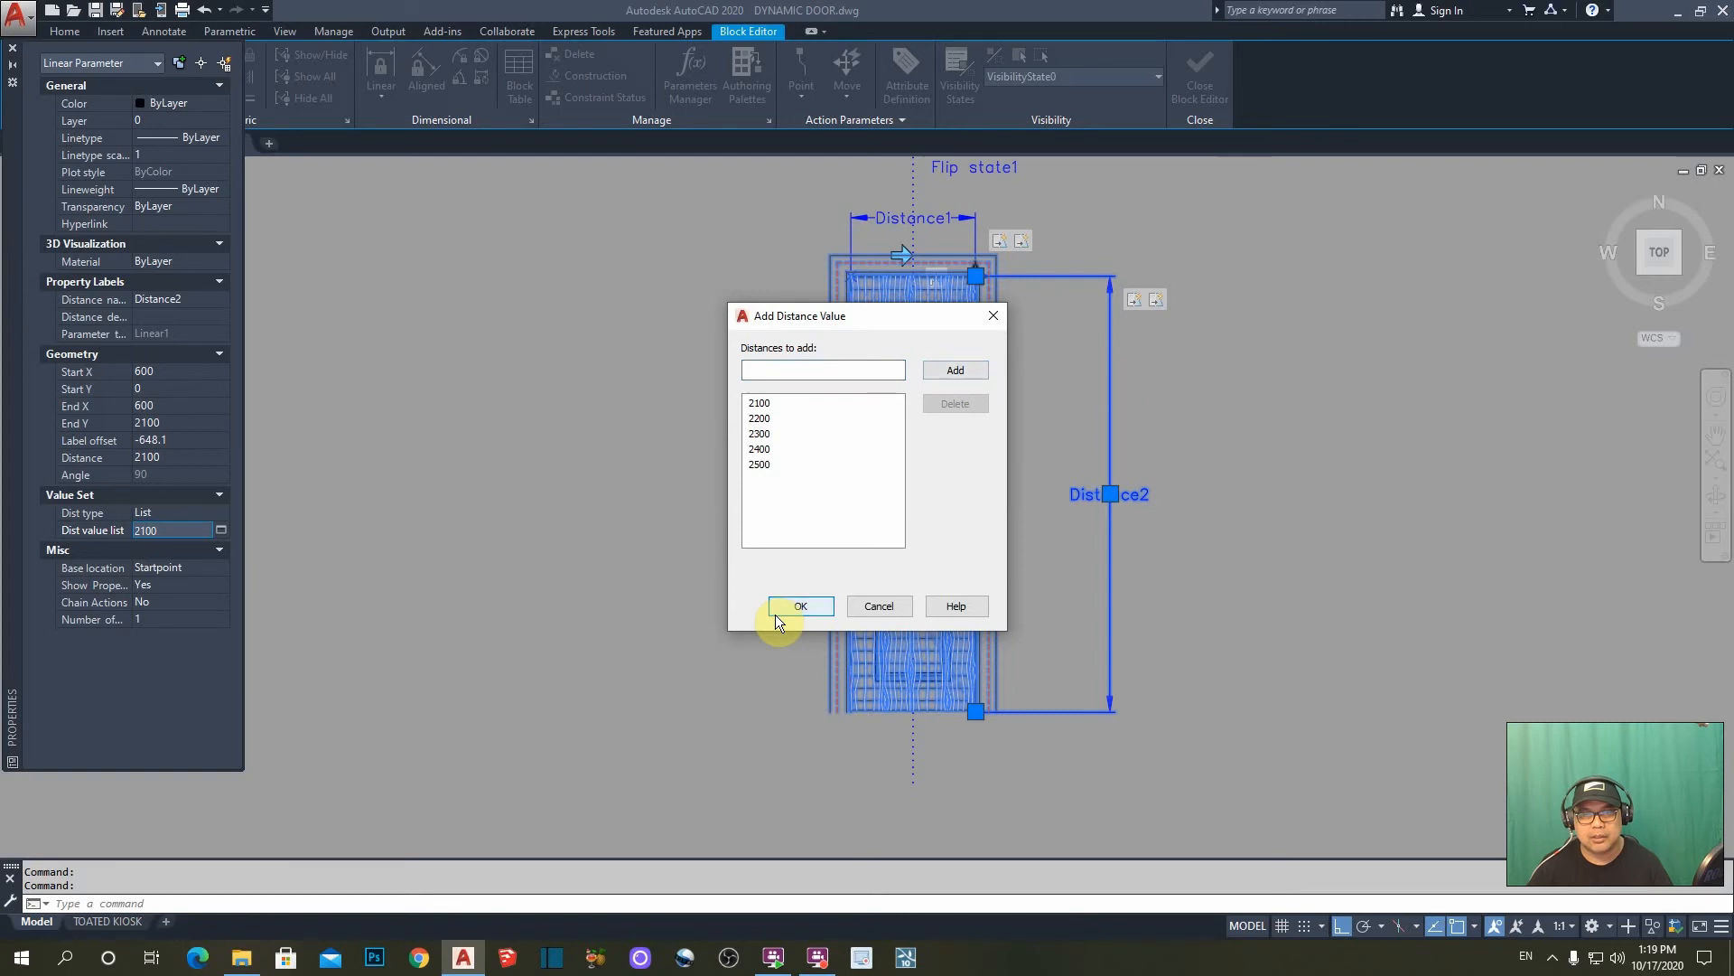
left_click(800, 607)
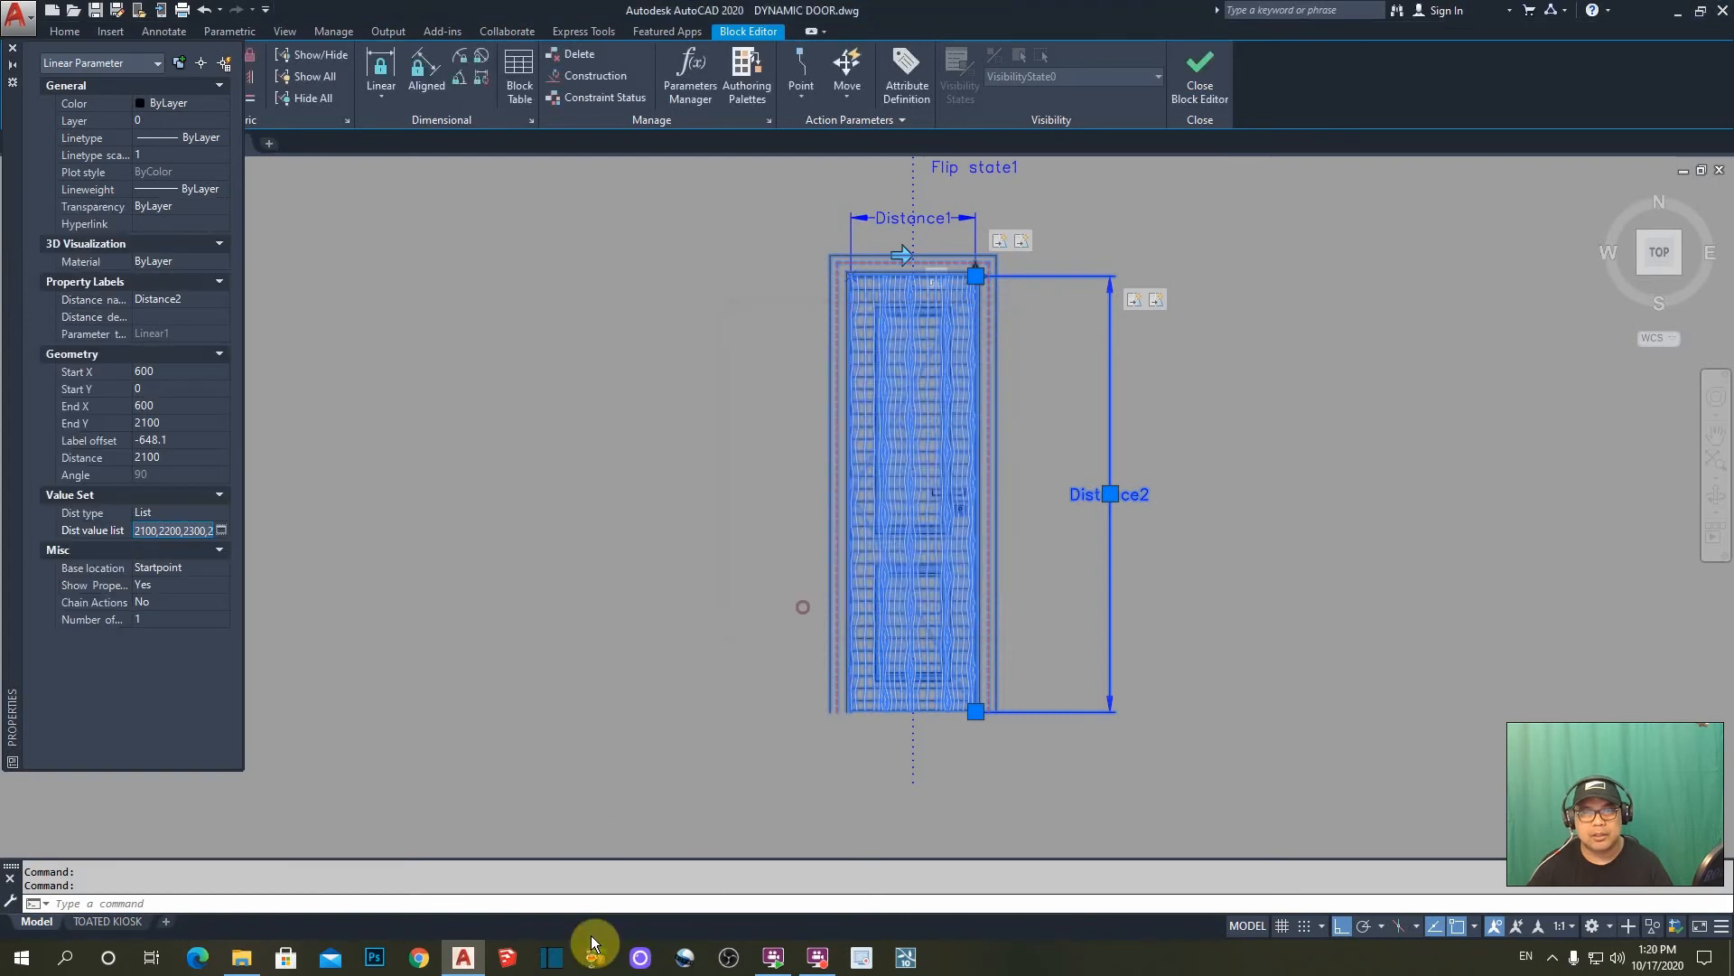
- Put away the object properties and open the door block in a test window, showing the whole door
left_click(12, 48)
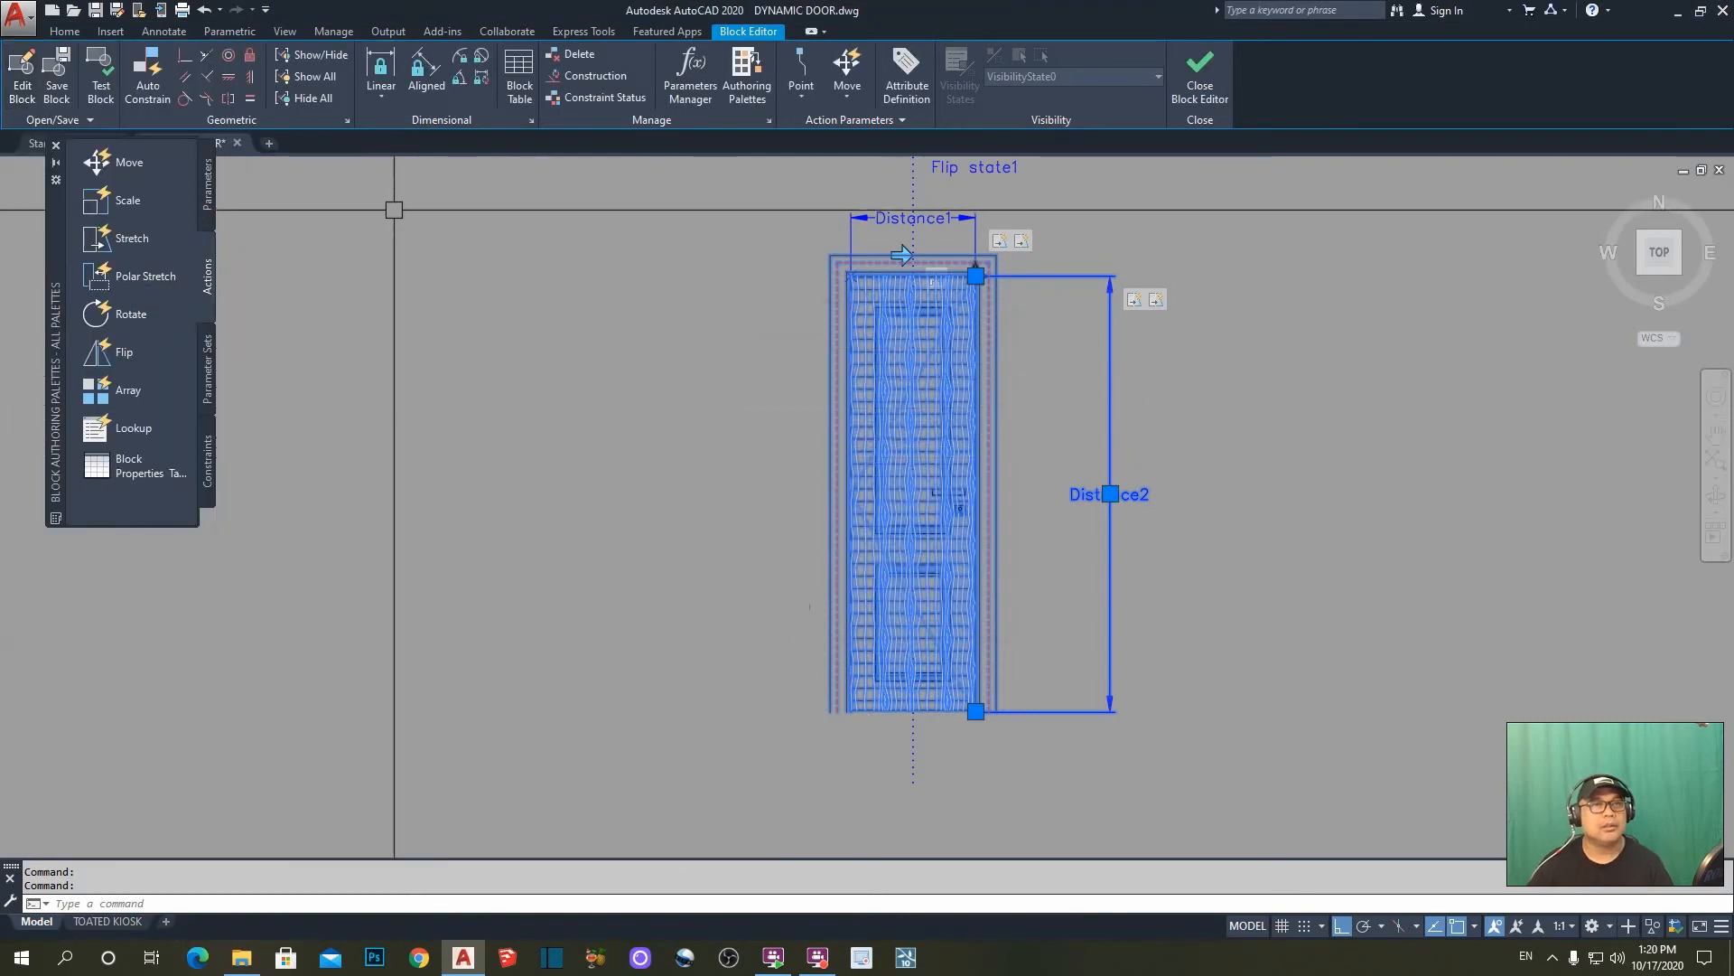
left_click(100, 81)
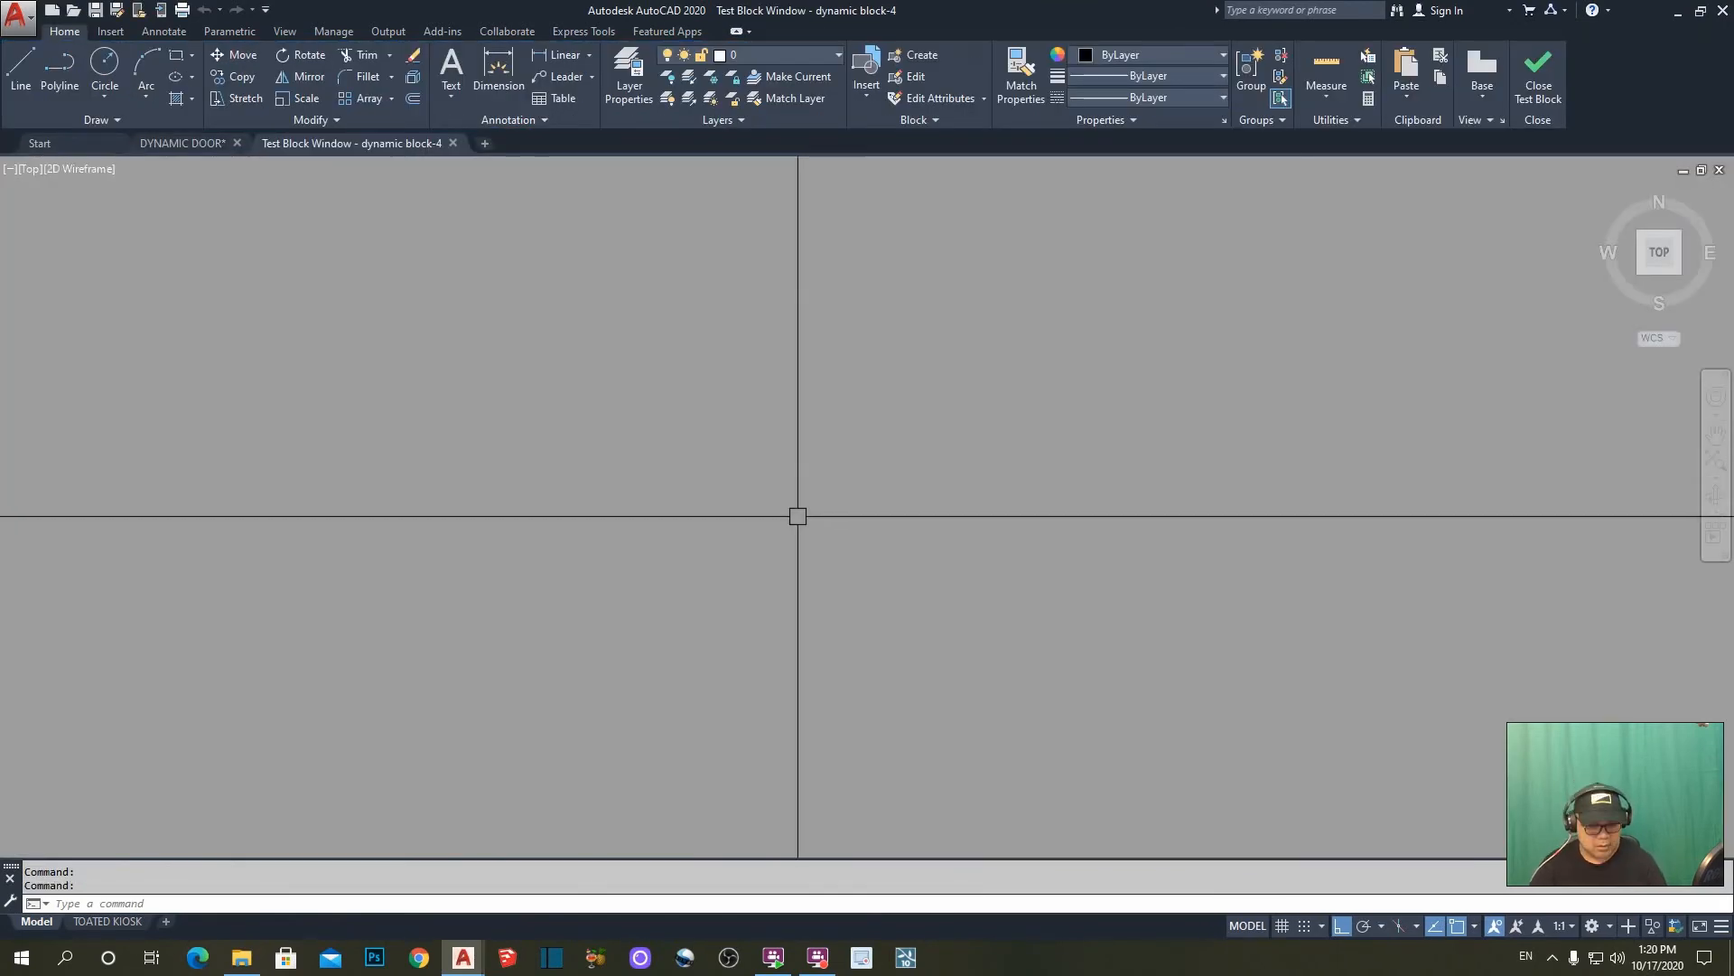
type("z")
key("Return")
type("e")
key("Return")
scroll(889, 520, "down", 2)
key("Escape")
key("Escape")
- Test the door's width grip by stretching the leaf to a wider listed size and back to the narrowest
left_click(883, 356)
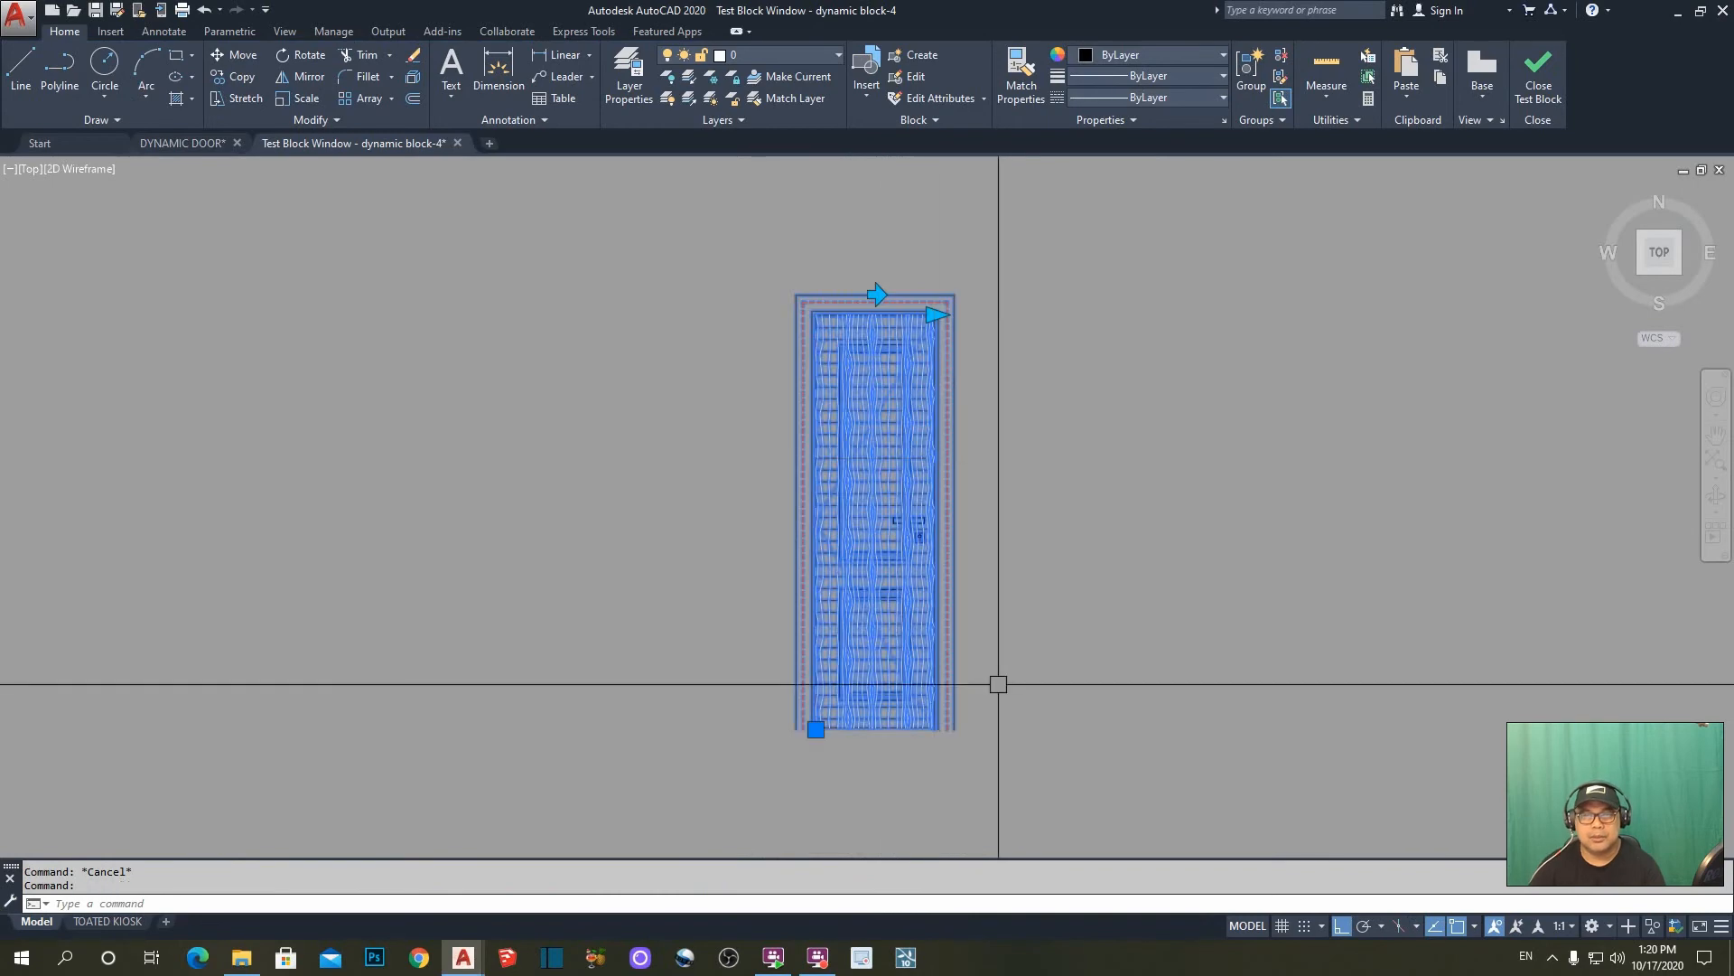
left_click(937, 315)
left_click(1114, 341)
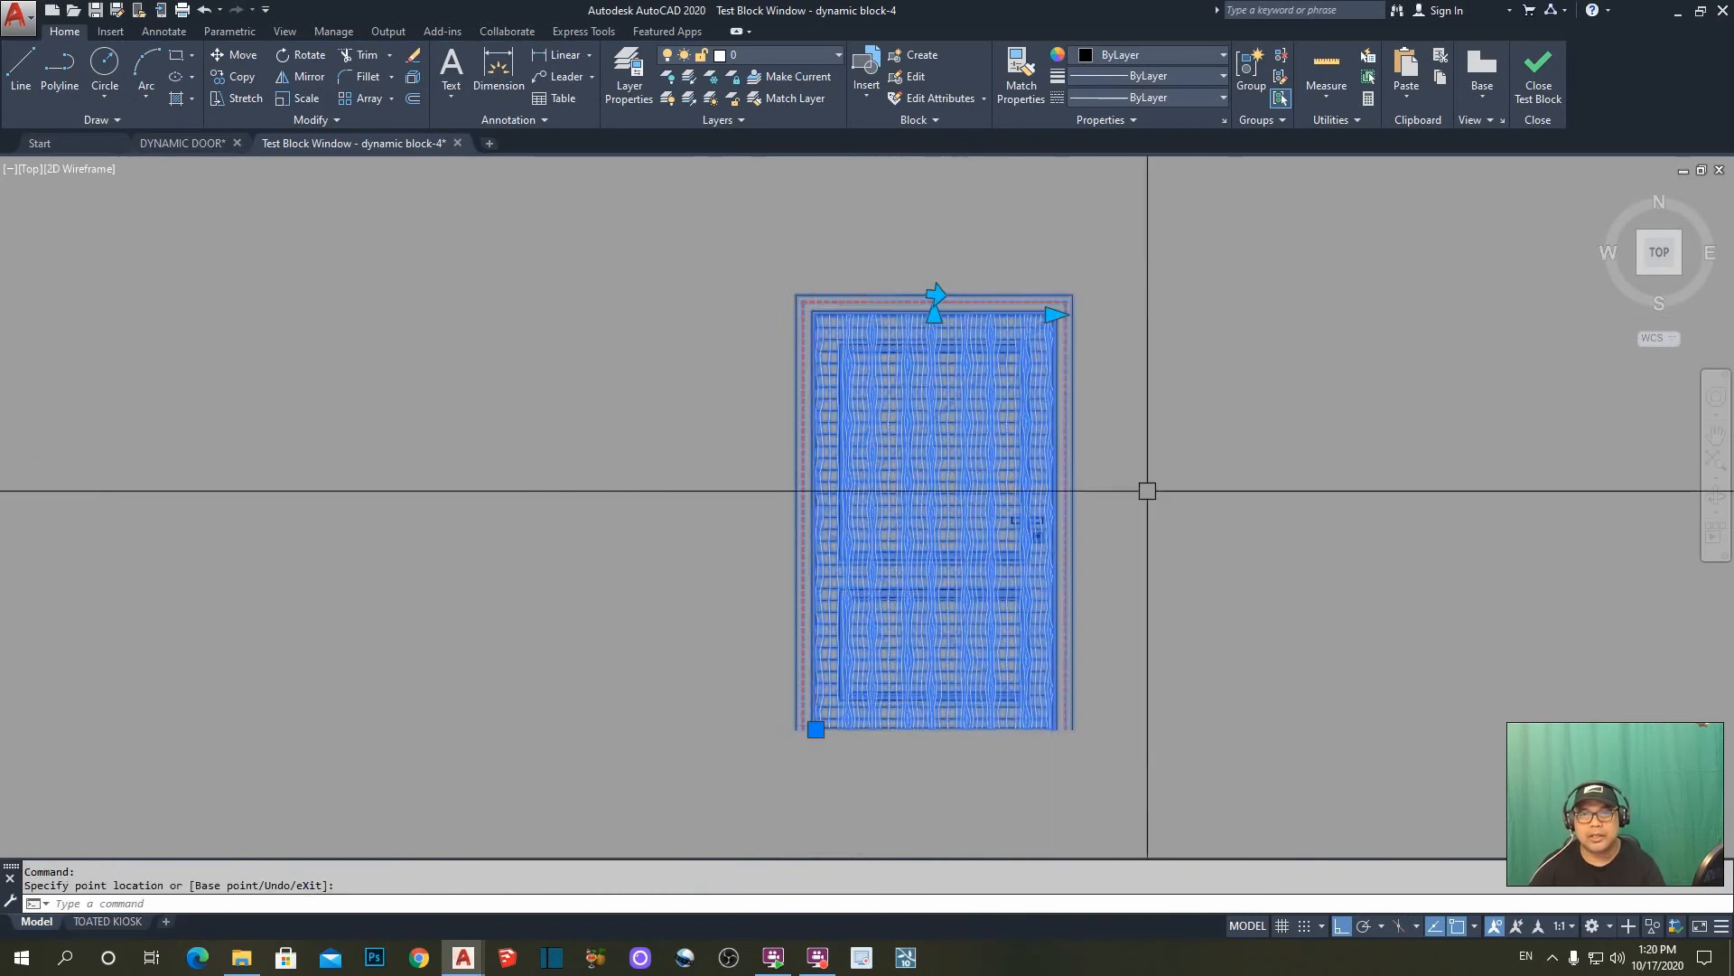
left_click(1055, 313)
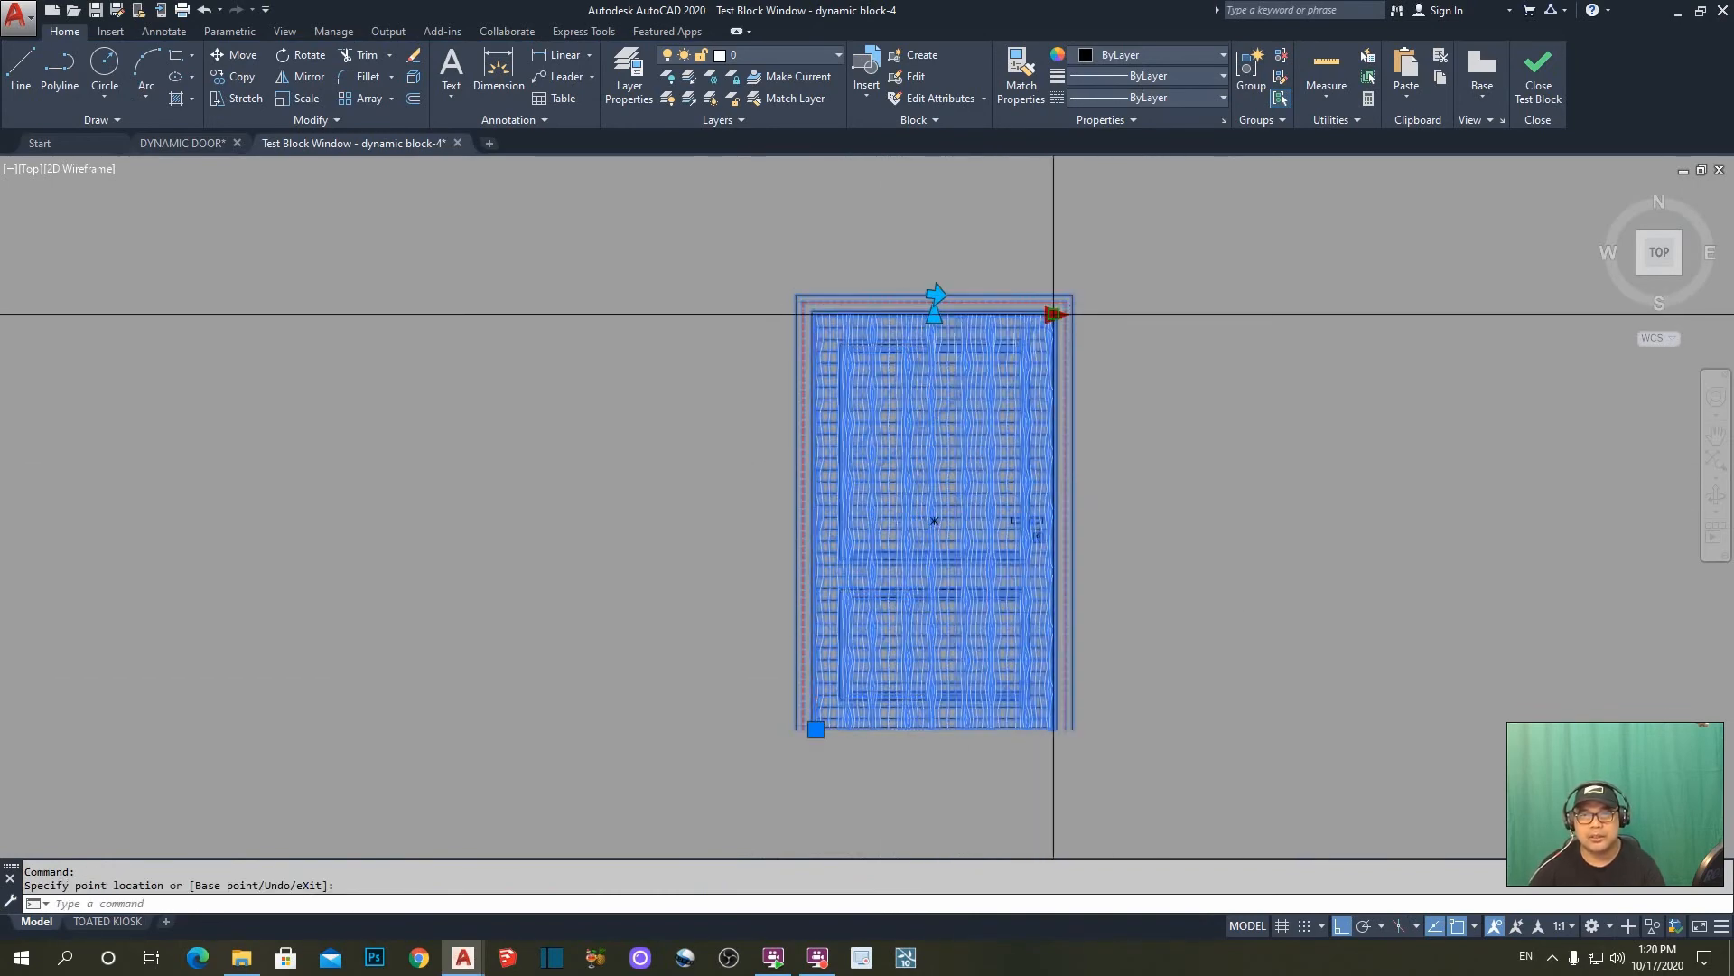
left_click(981, 314)
scroll(940, 320, "up", 4)
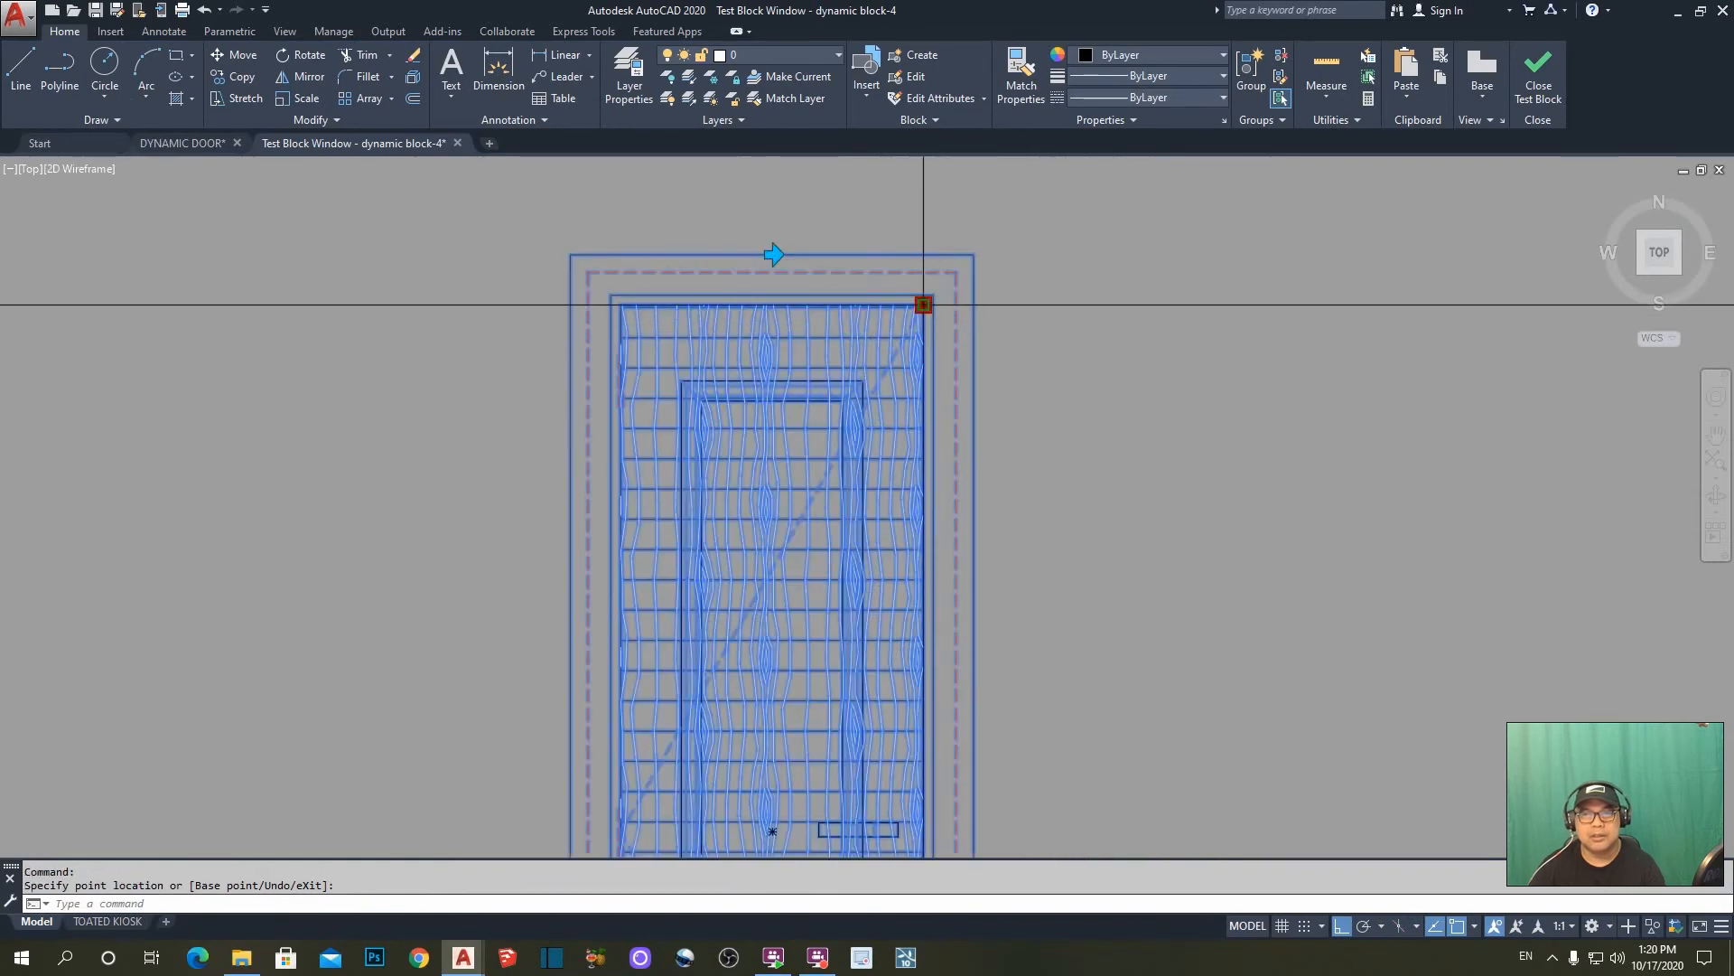
- Test the door's height grip by stretching the door upward to a taller listed size, then deselect it
left_click(922, 304)
scroll(922, 307, "down", 2)
middle_click_drag(922, 308, 918, 400)
left_click(956, 223)
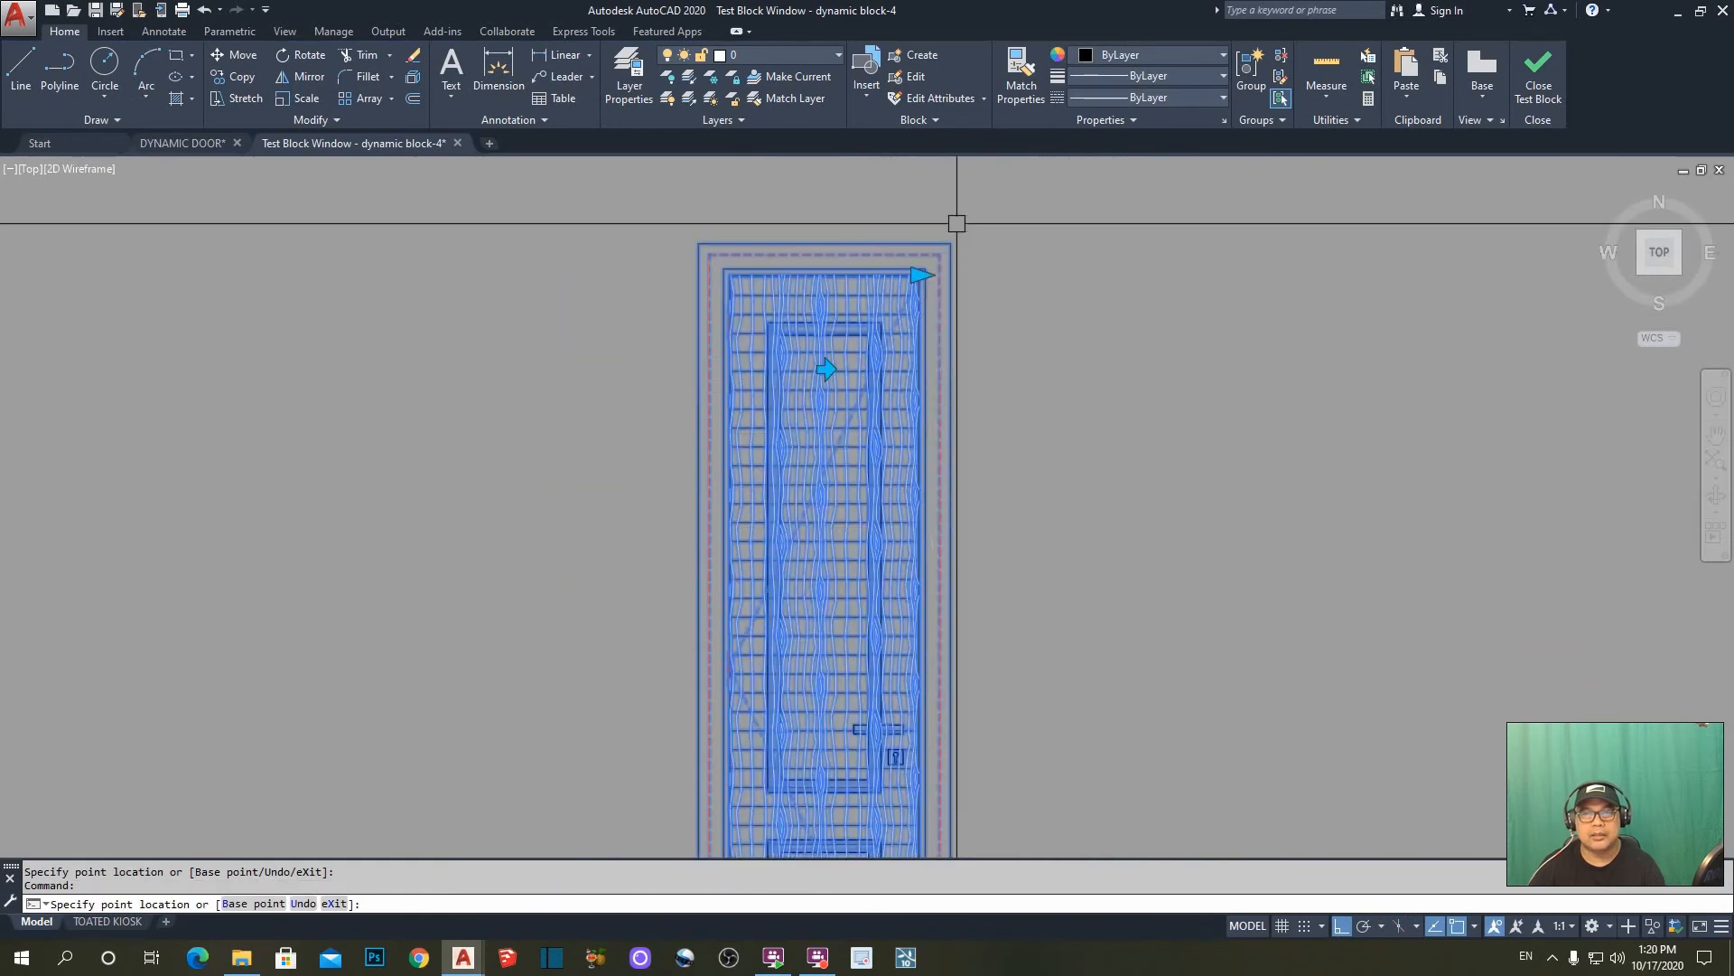
left_click(918, 275)
key("Escape")
scroll(1056, 302, "down", 3)
key("Escape")
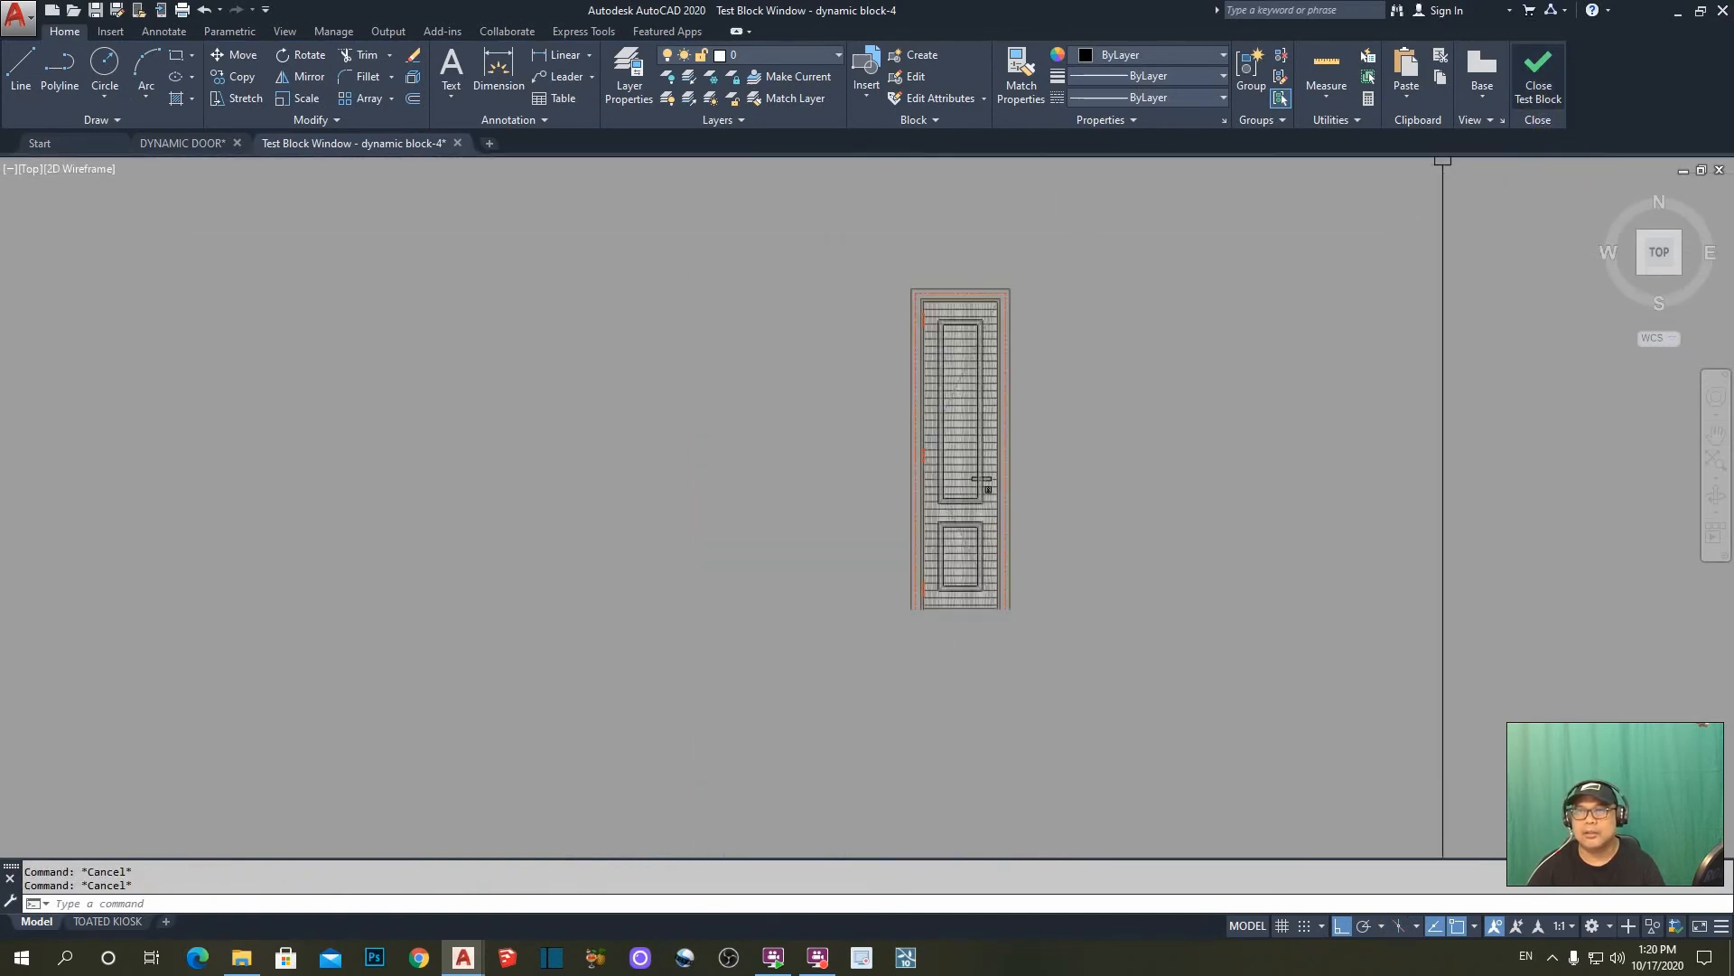
- Close the test window and return to editing the door block
middle_click_drag(1048, 383, 948, 403)
scroll(830, 422, "up", 2)
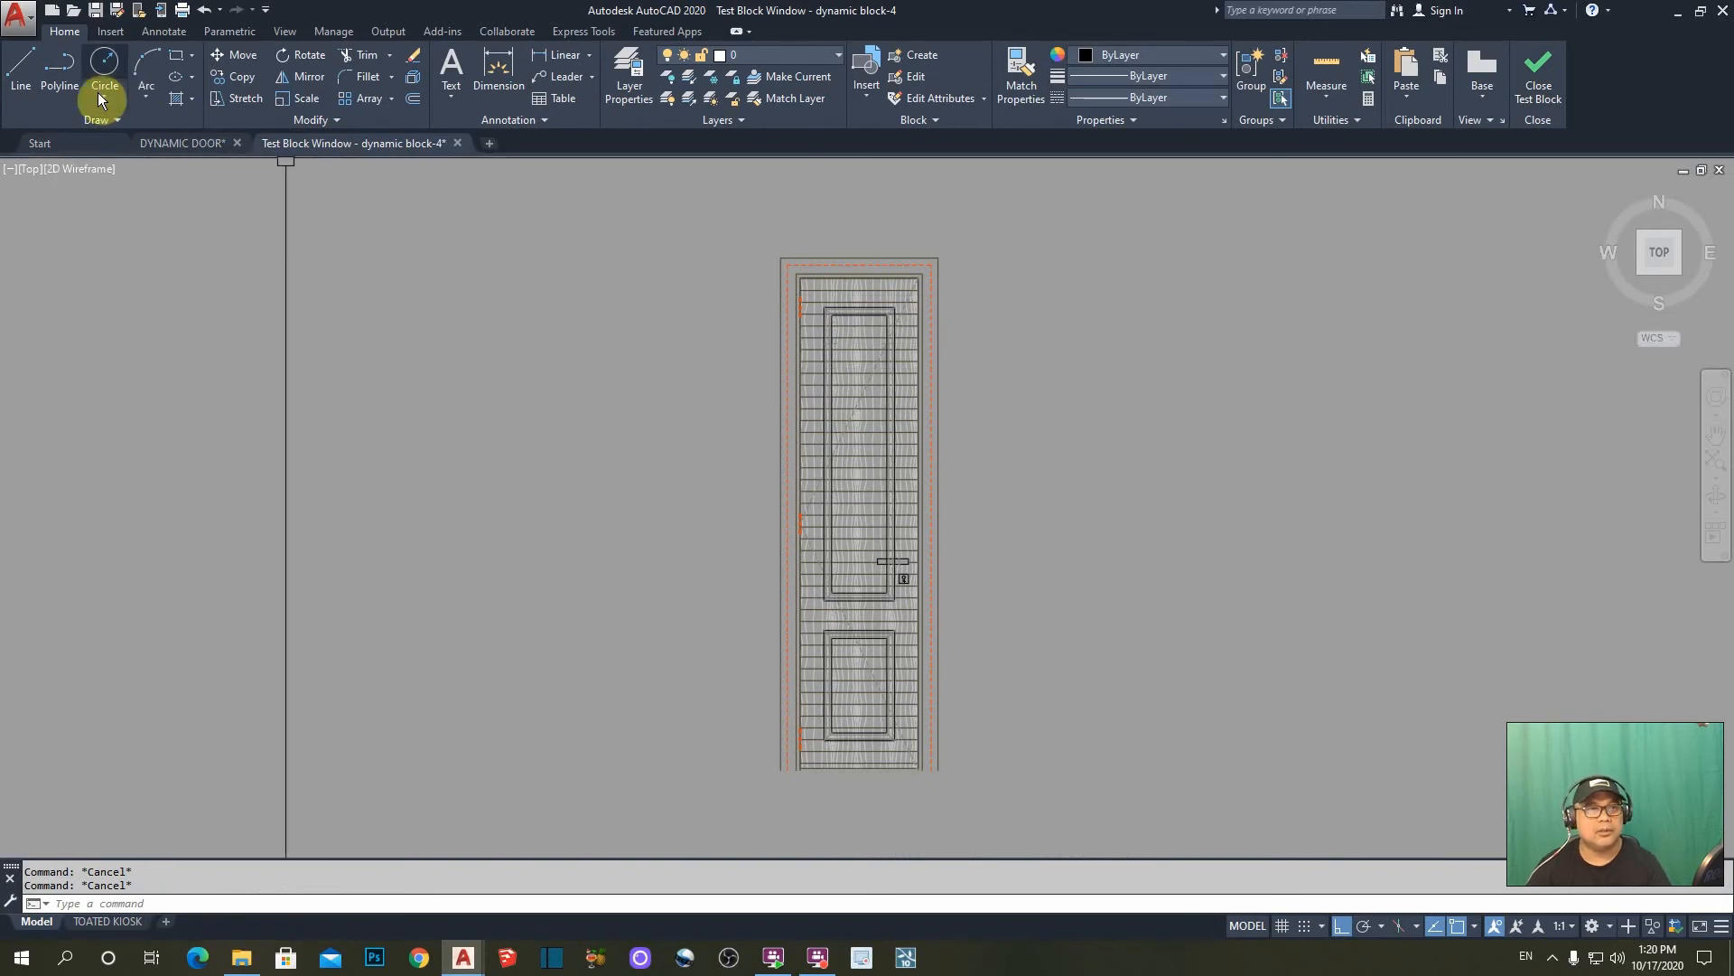
left_click(1539, 77)
key("Escape")
key("Escape")
middle_click_drag(1080, 394, 1012, 455)
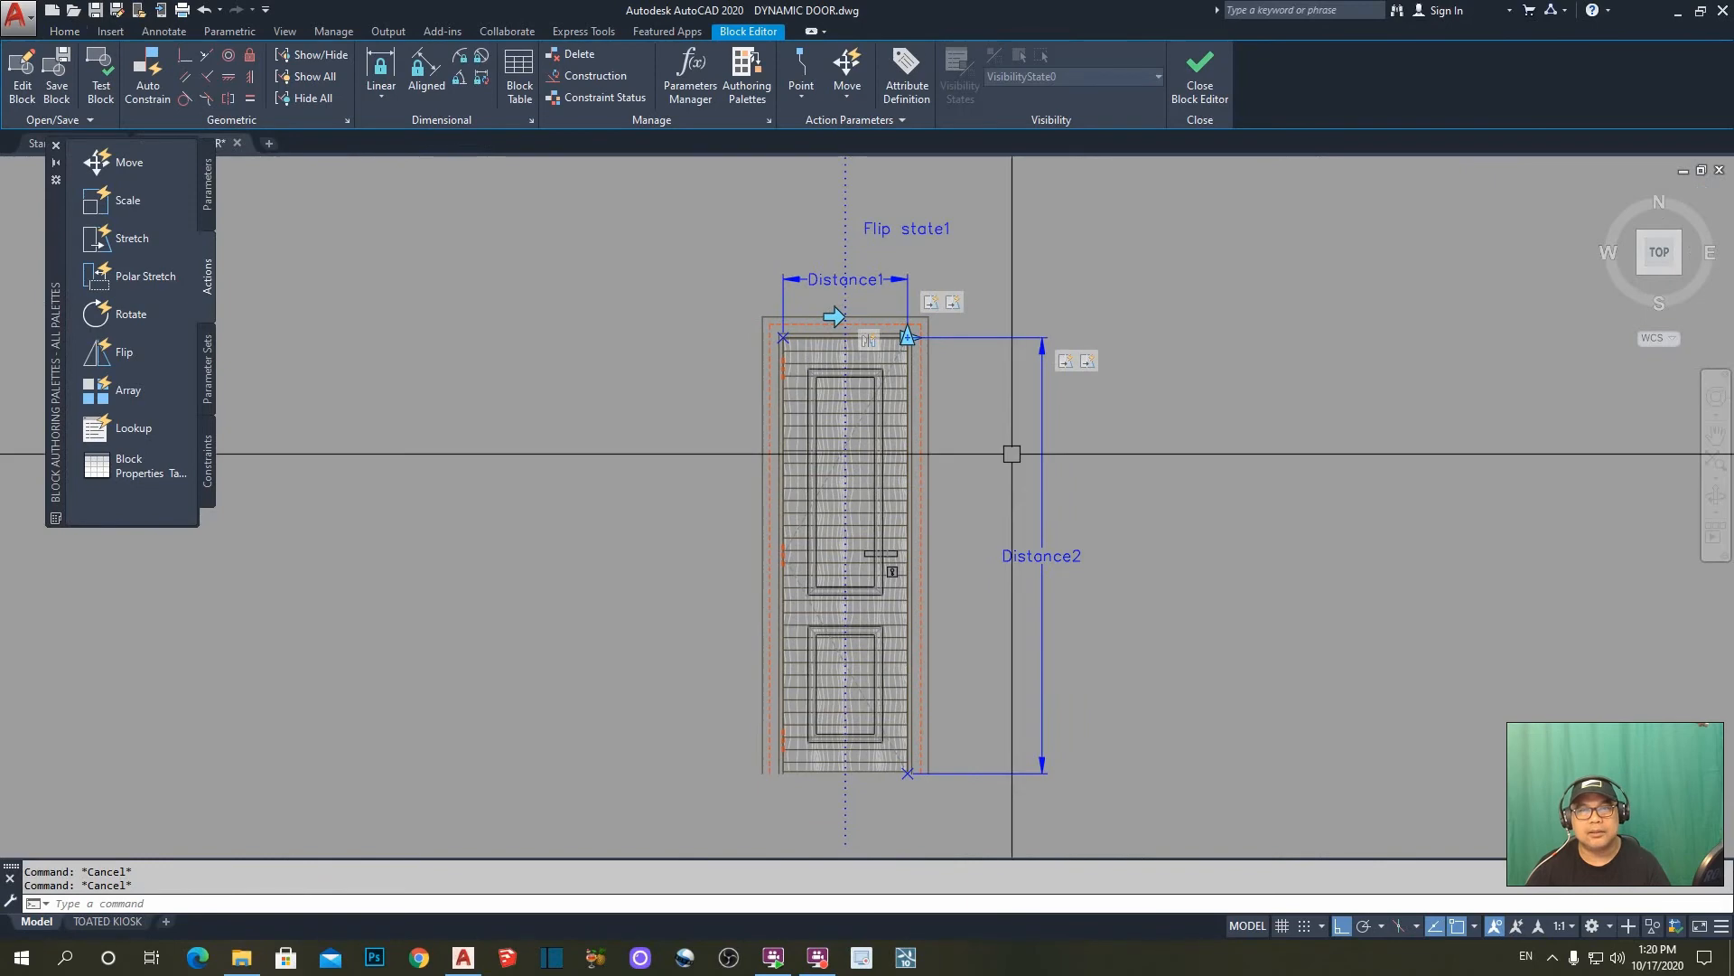
- Examine the door's frame, panels, wood-grain pattern, hinges and swing lines in the block editor
middle_click_drag(884, 534, 892, 517)
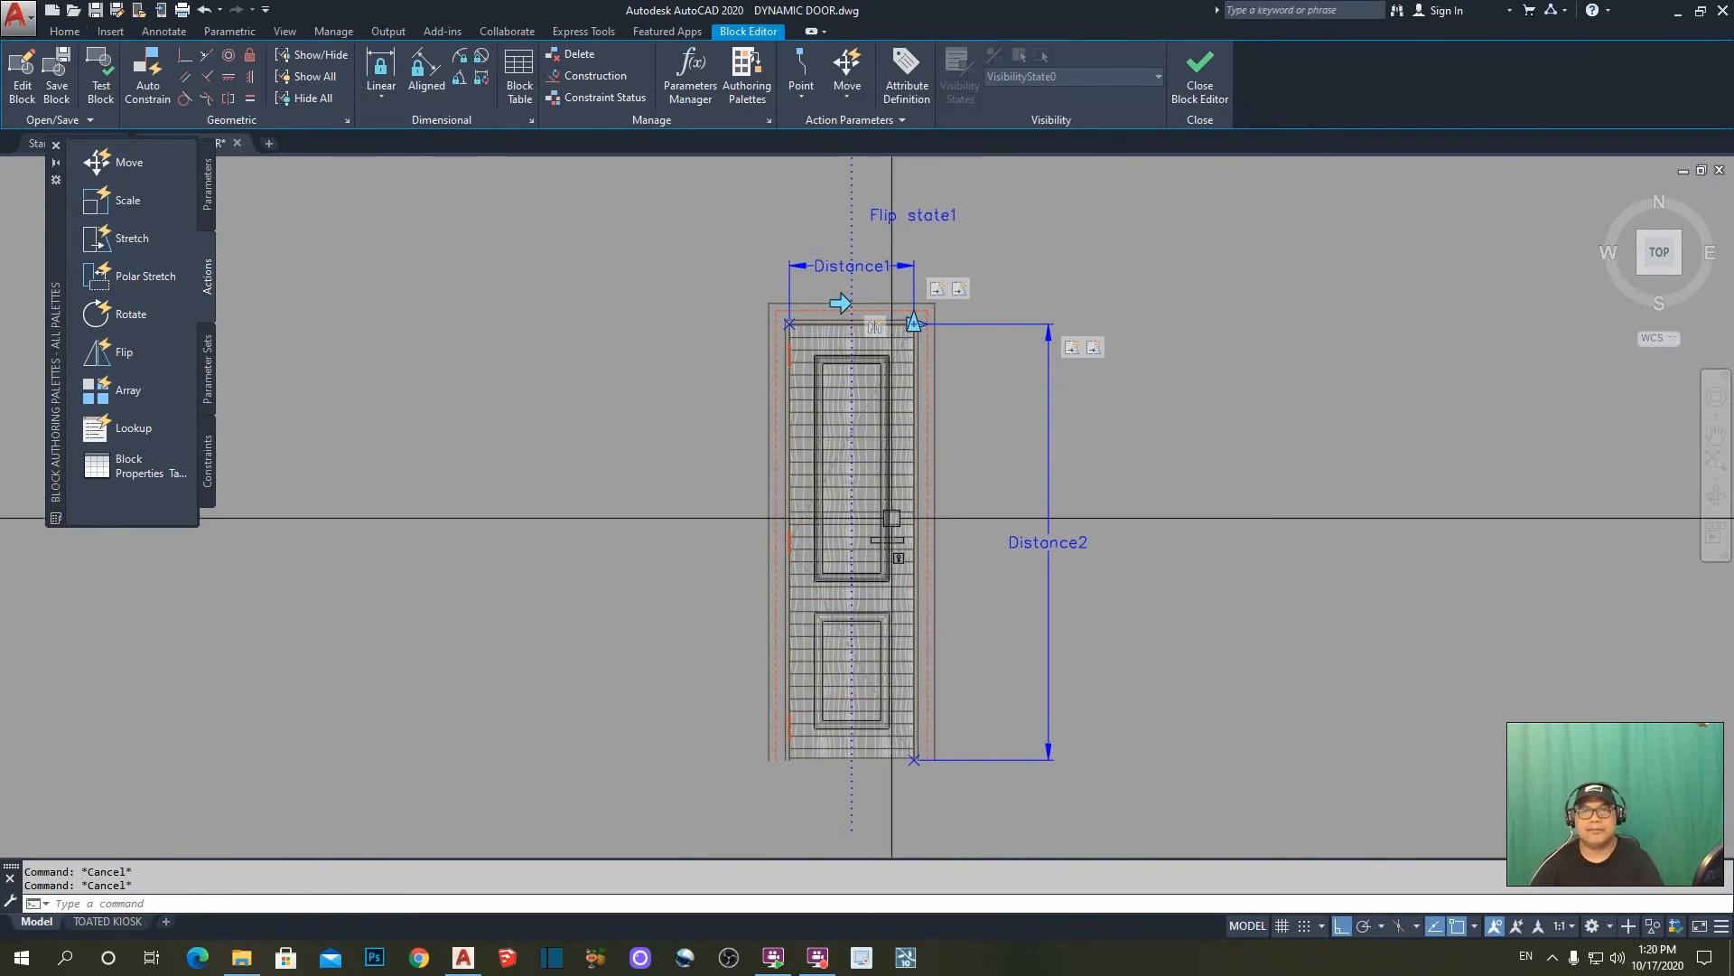
middle_click_drag(1011, 423, 1079, 418)
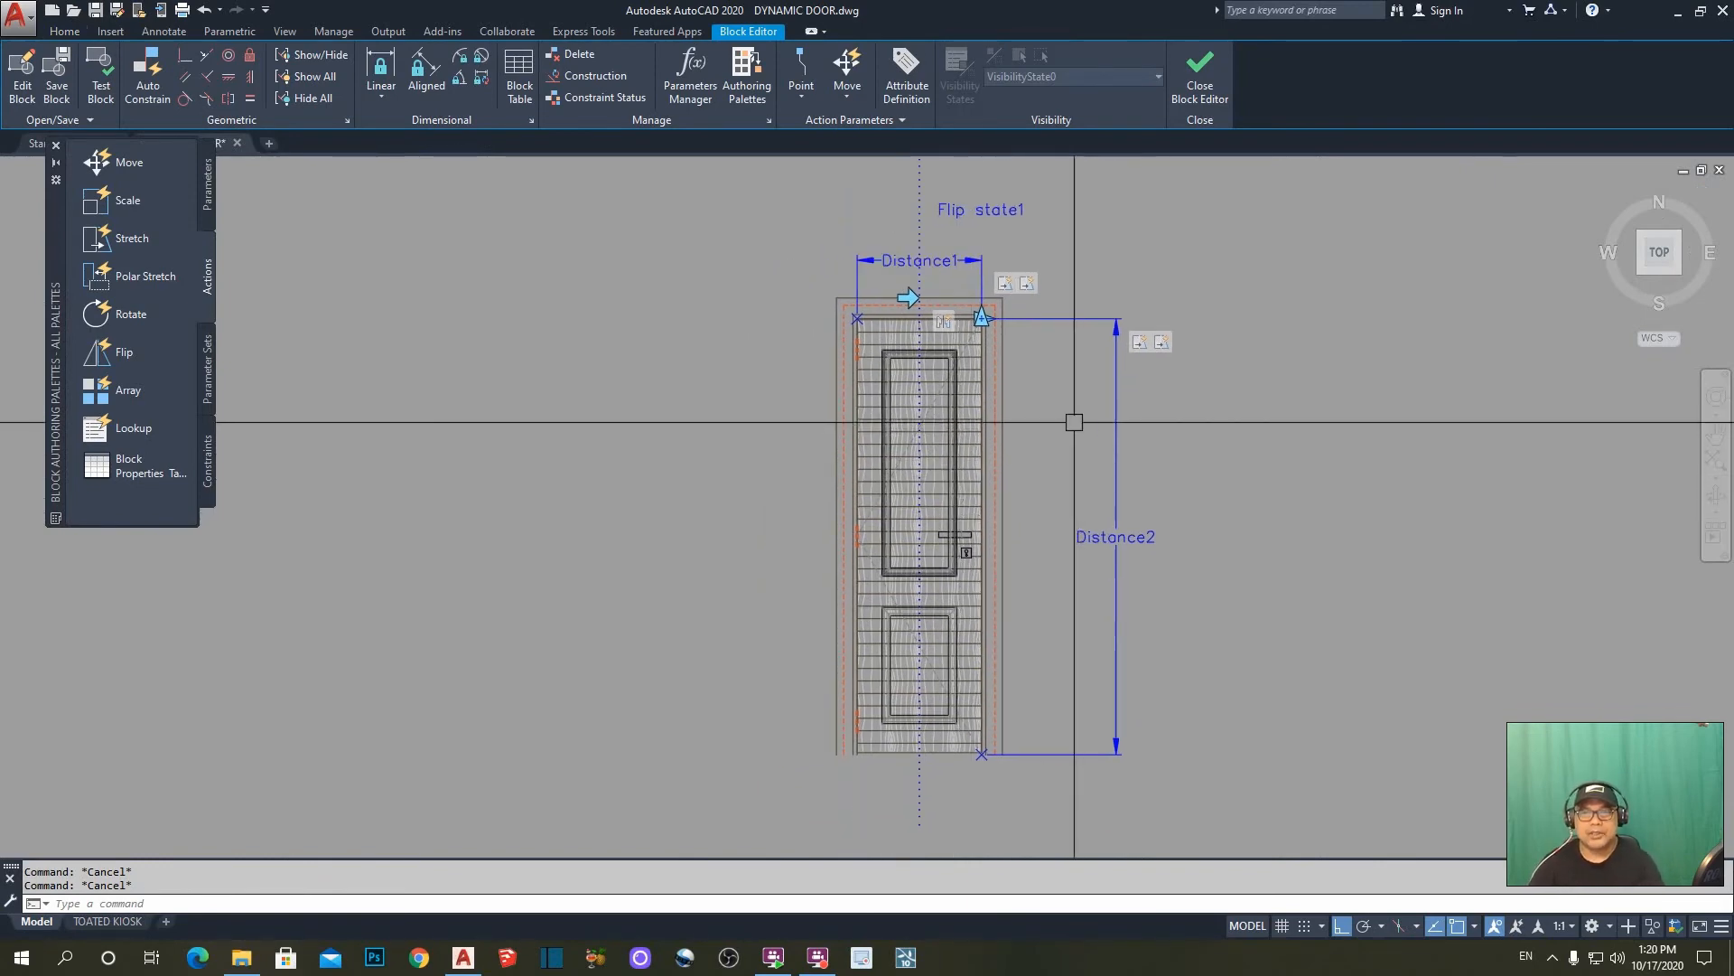
scroll(960, 442, "up", 2)
middle_click_drag(953, 489, 945, 396)
scroll(1009, 440, "down", 2)
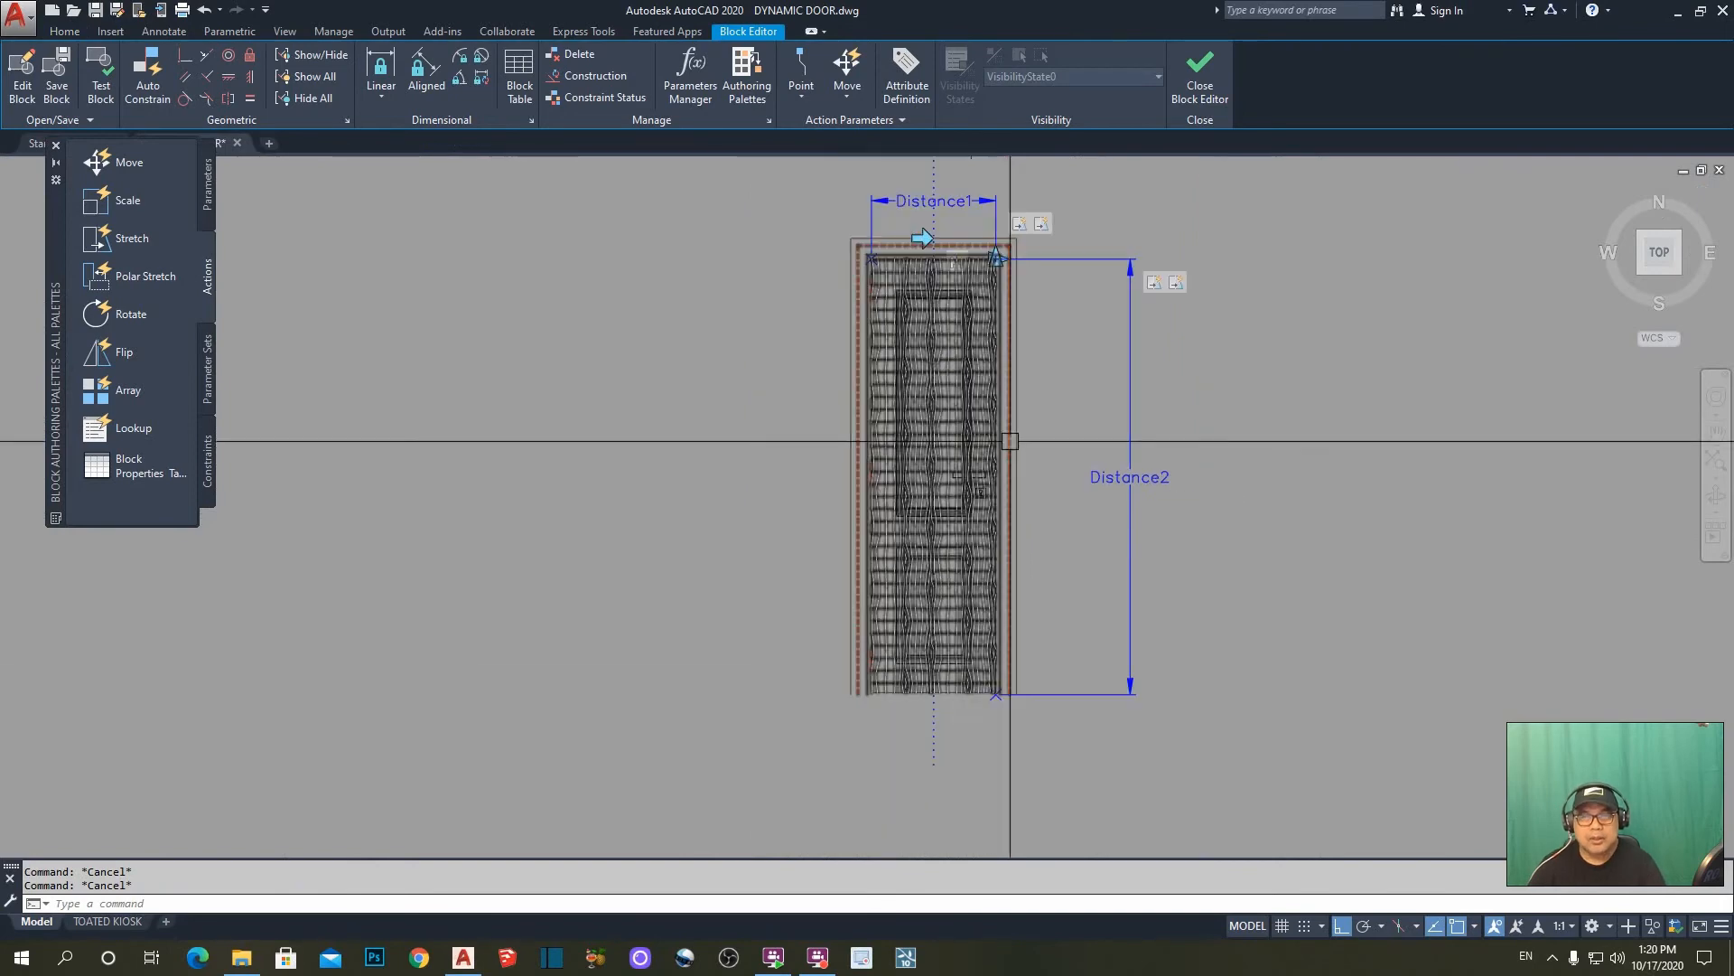
scroll(1010, 440, "up", 2)
middle_click_drag(1009, 505, 1018, 549)
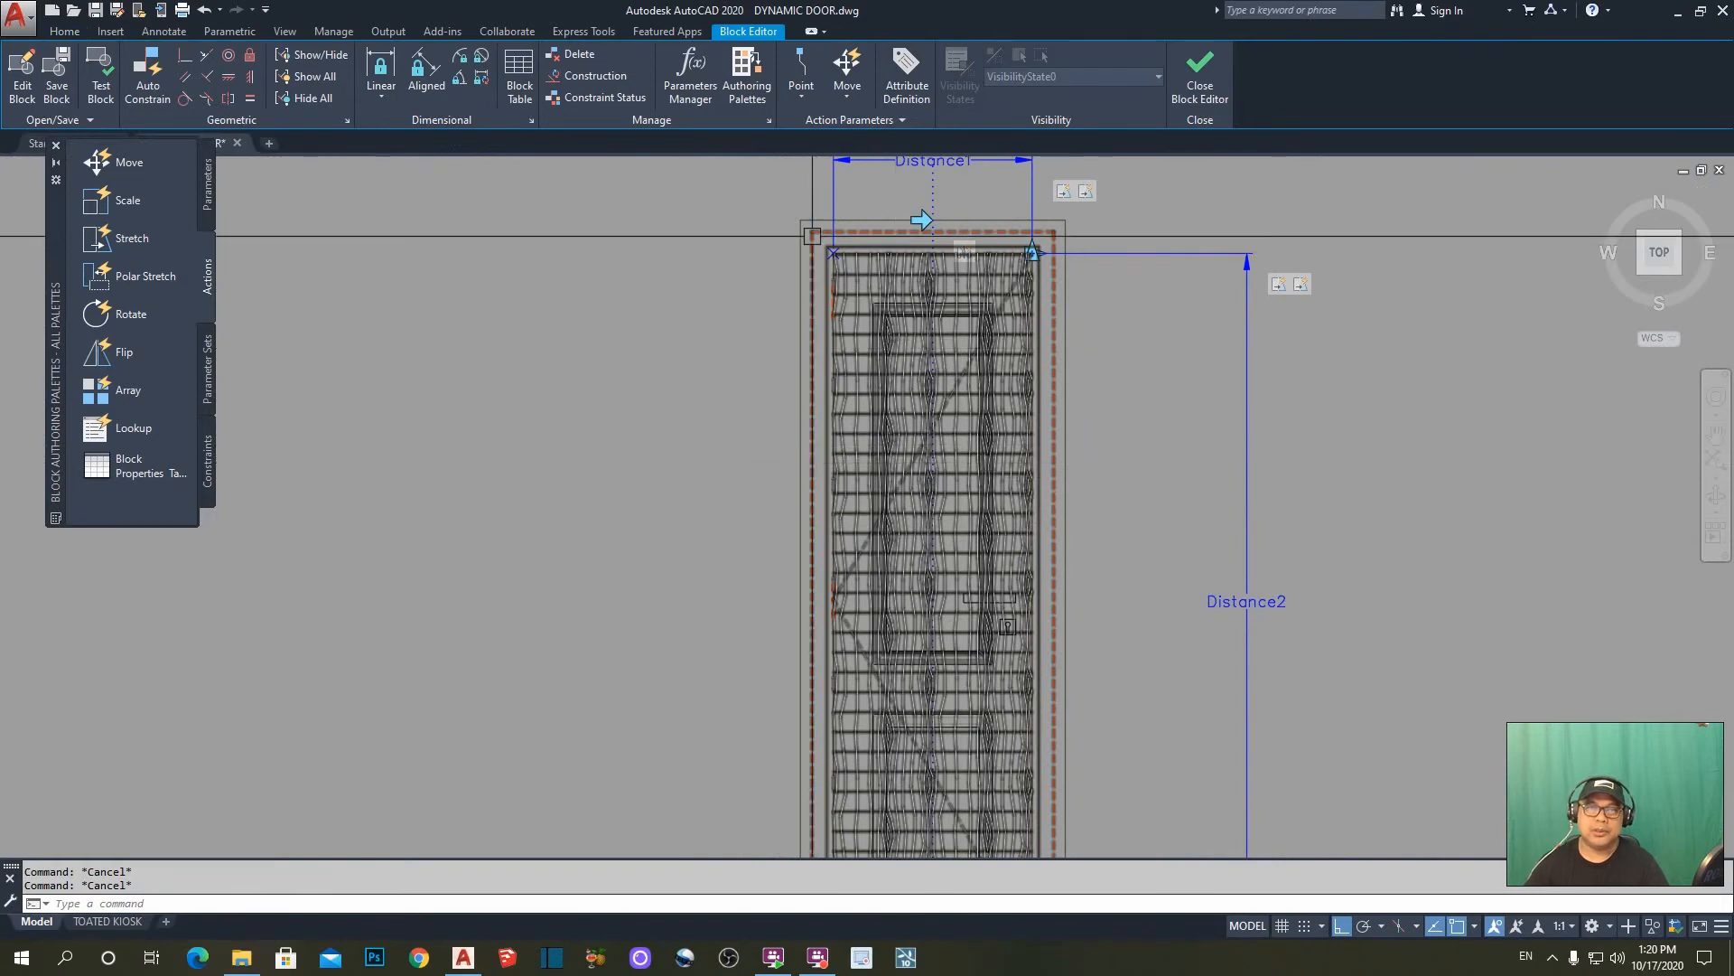
middle_click_drag(975, 561, 909, 468)
middle_click_drag(911, 708, 902, 747)
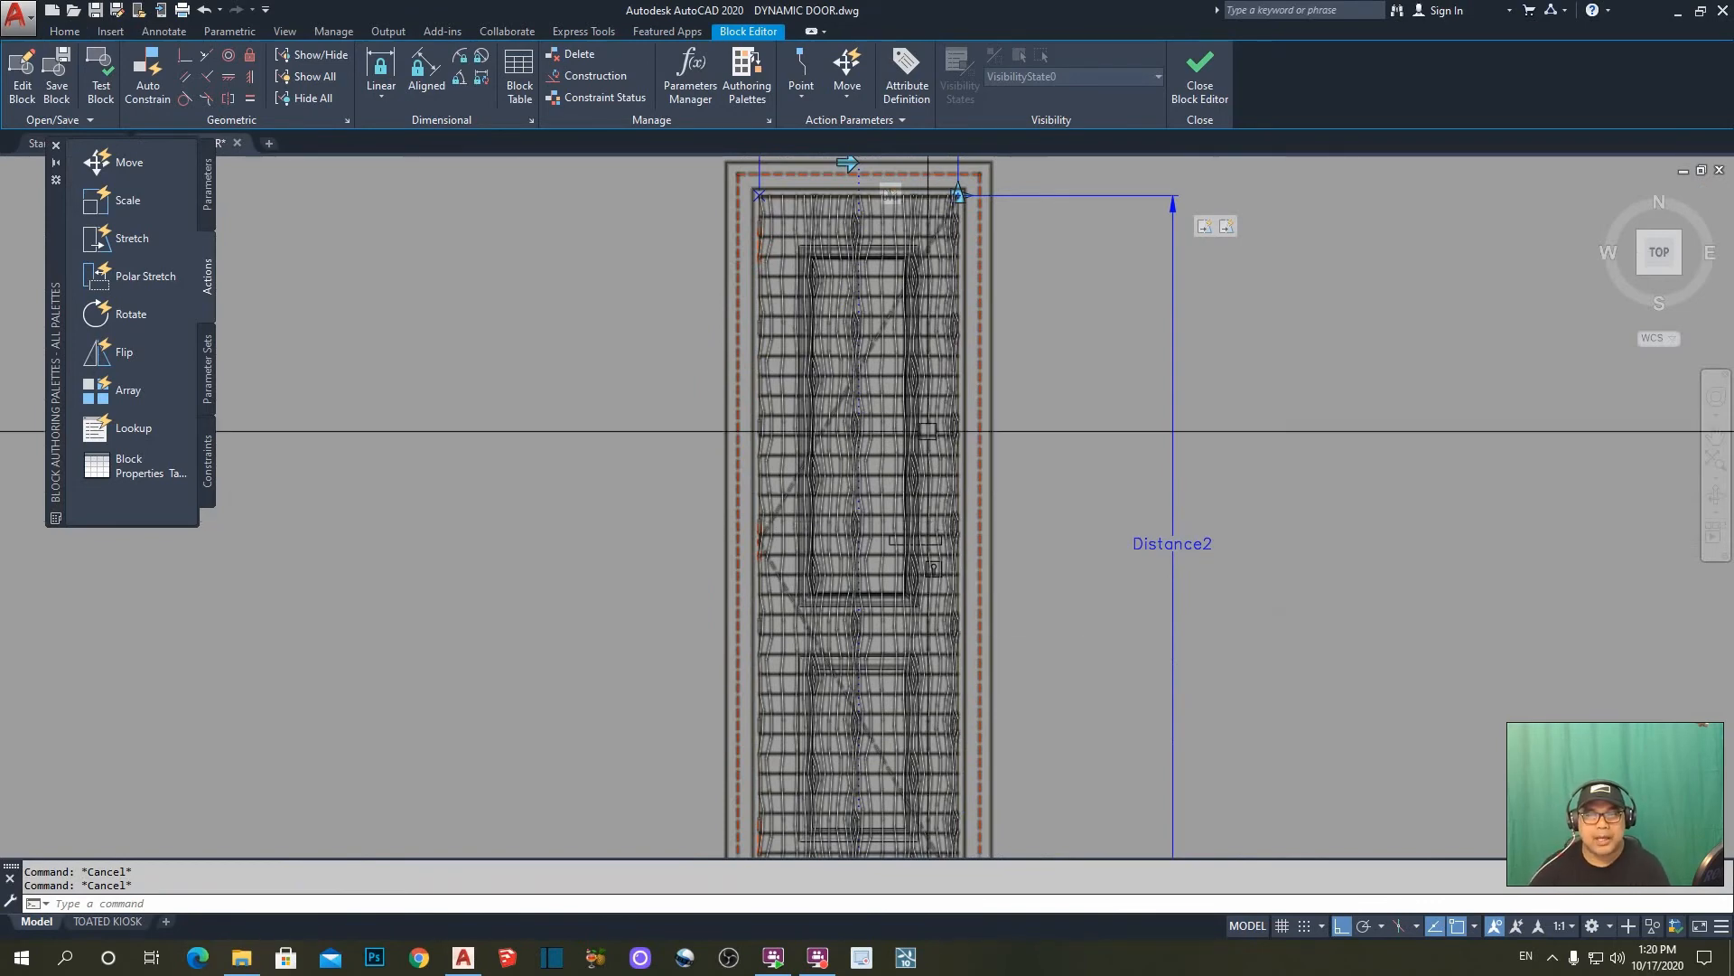
mouse_move(934, 426)
middle_mouse_down()
mouse_move(945, 380)
mouse_move(942, 412)
middle_mouse_up()
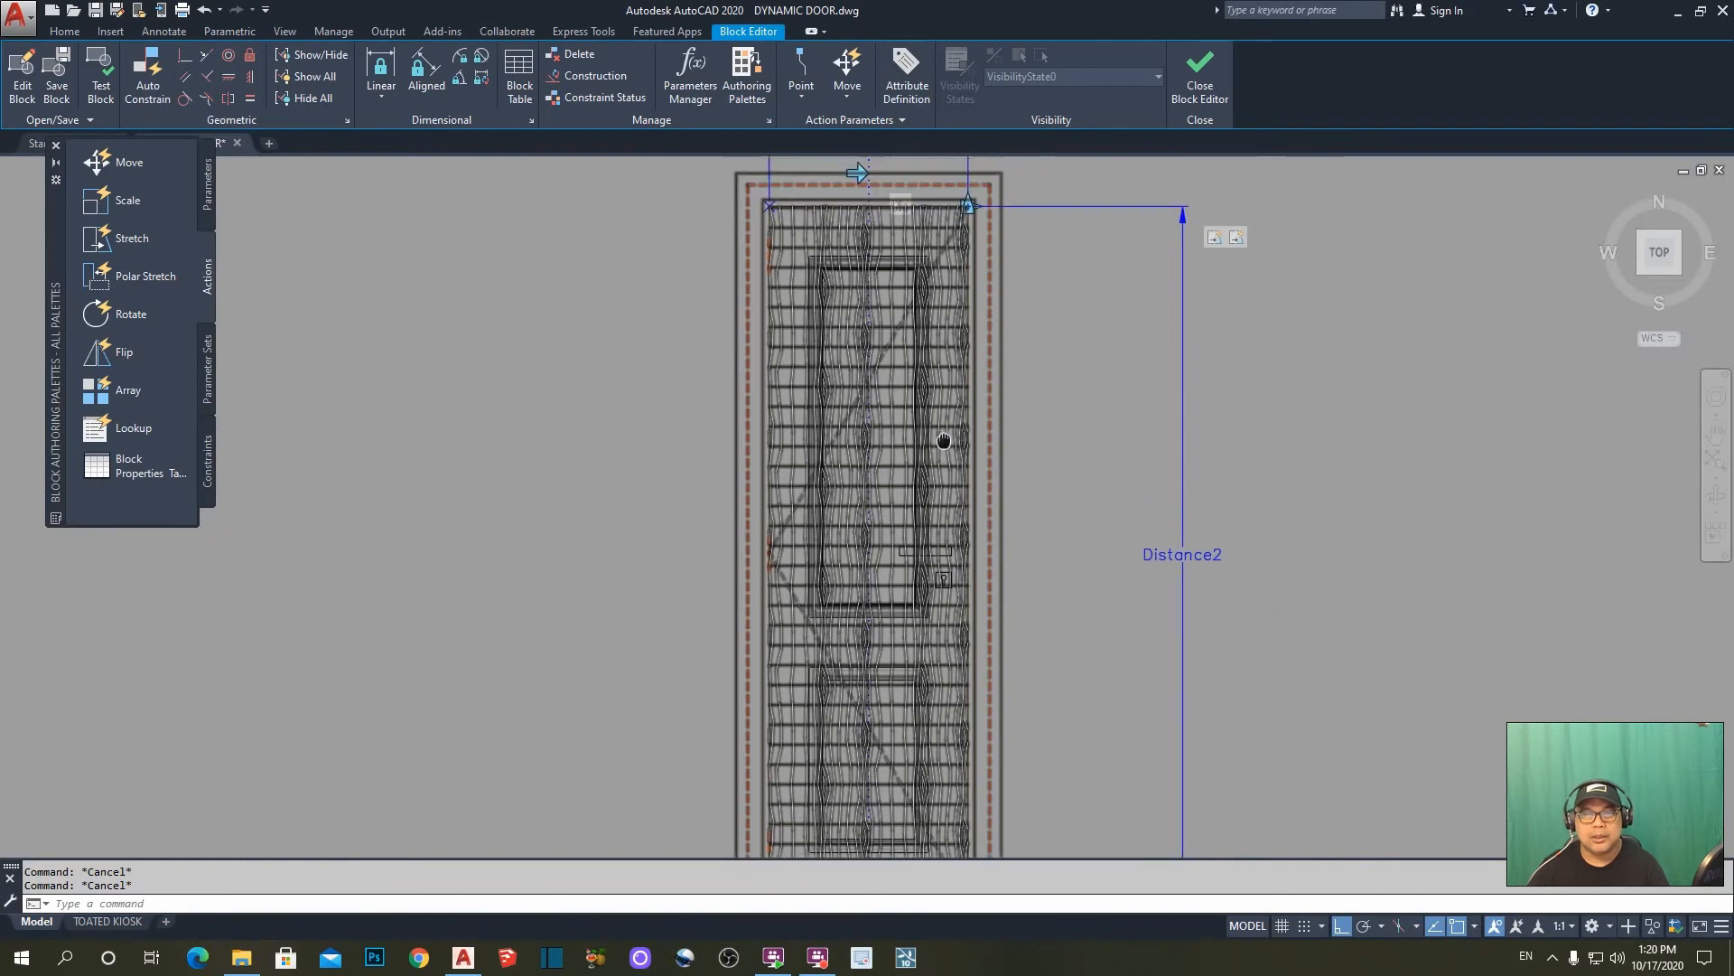
scroll(812, 201, "up", 3)
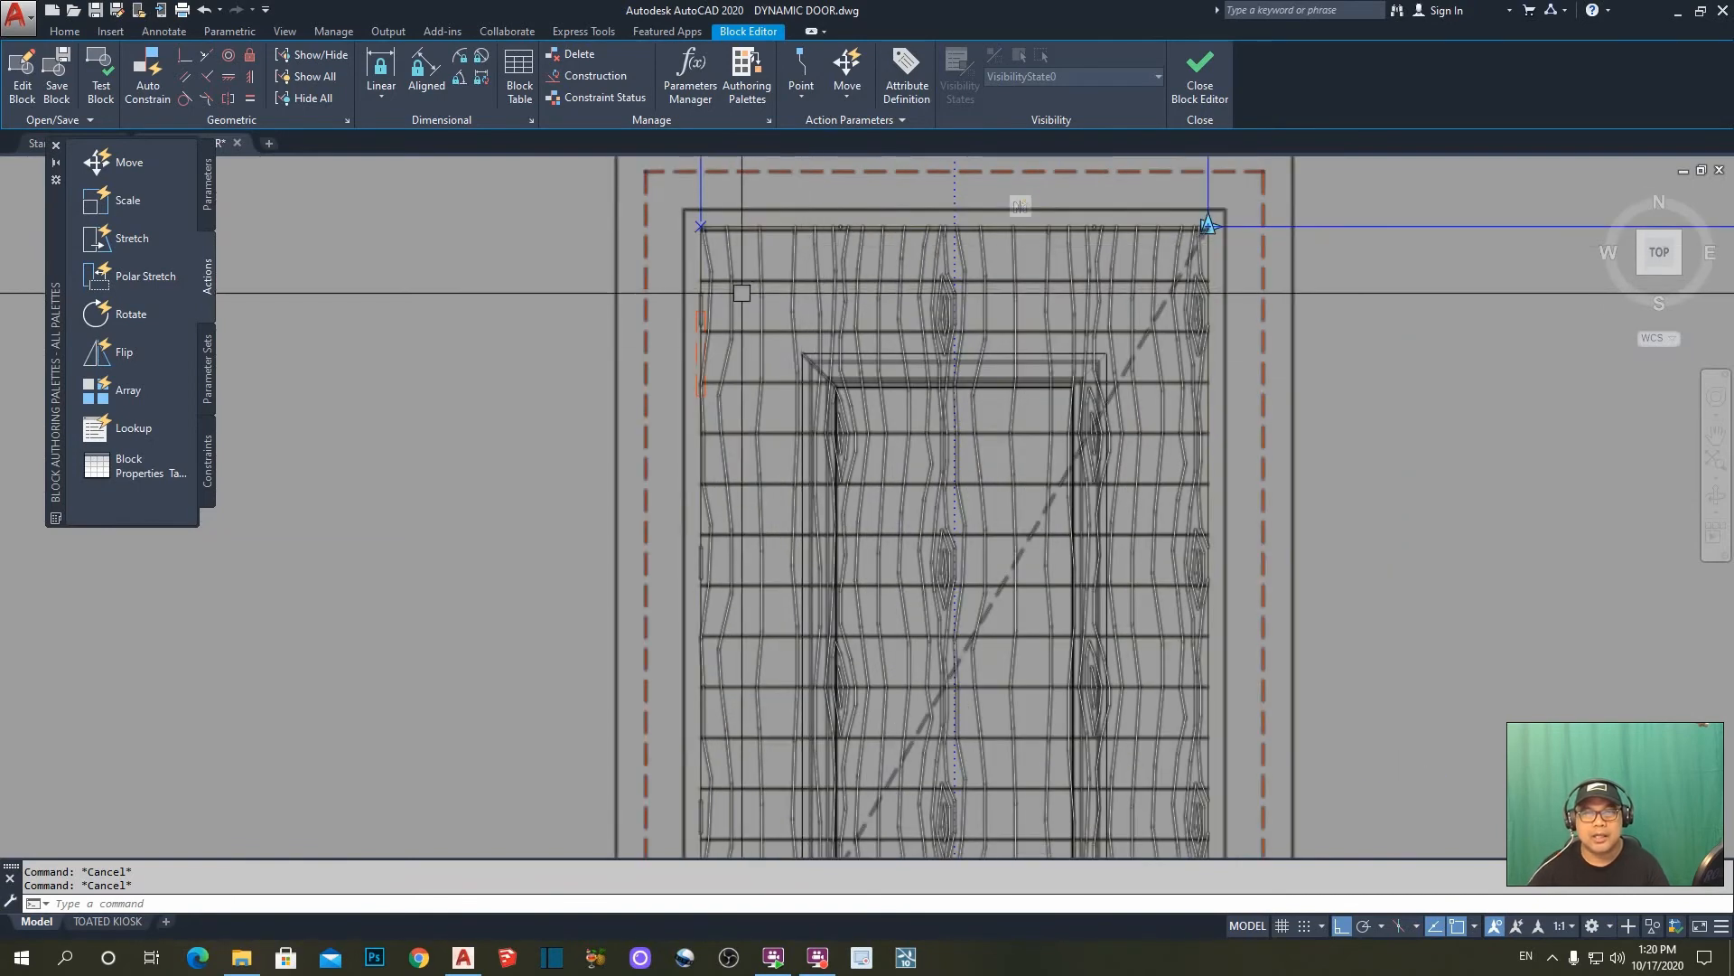
scroll(939, 299, "down", 2)
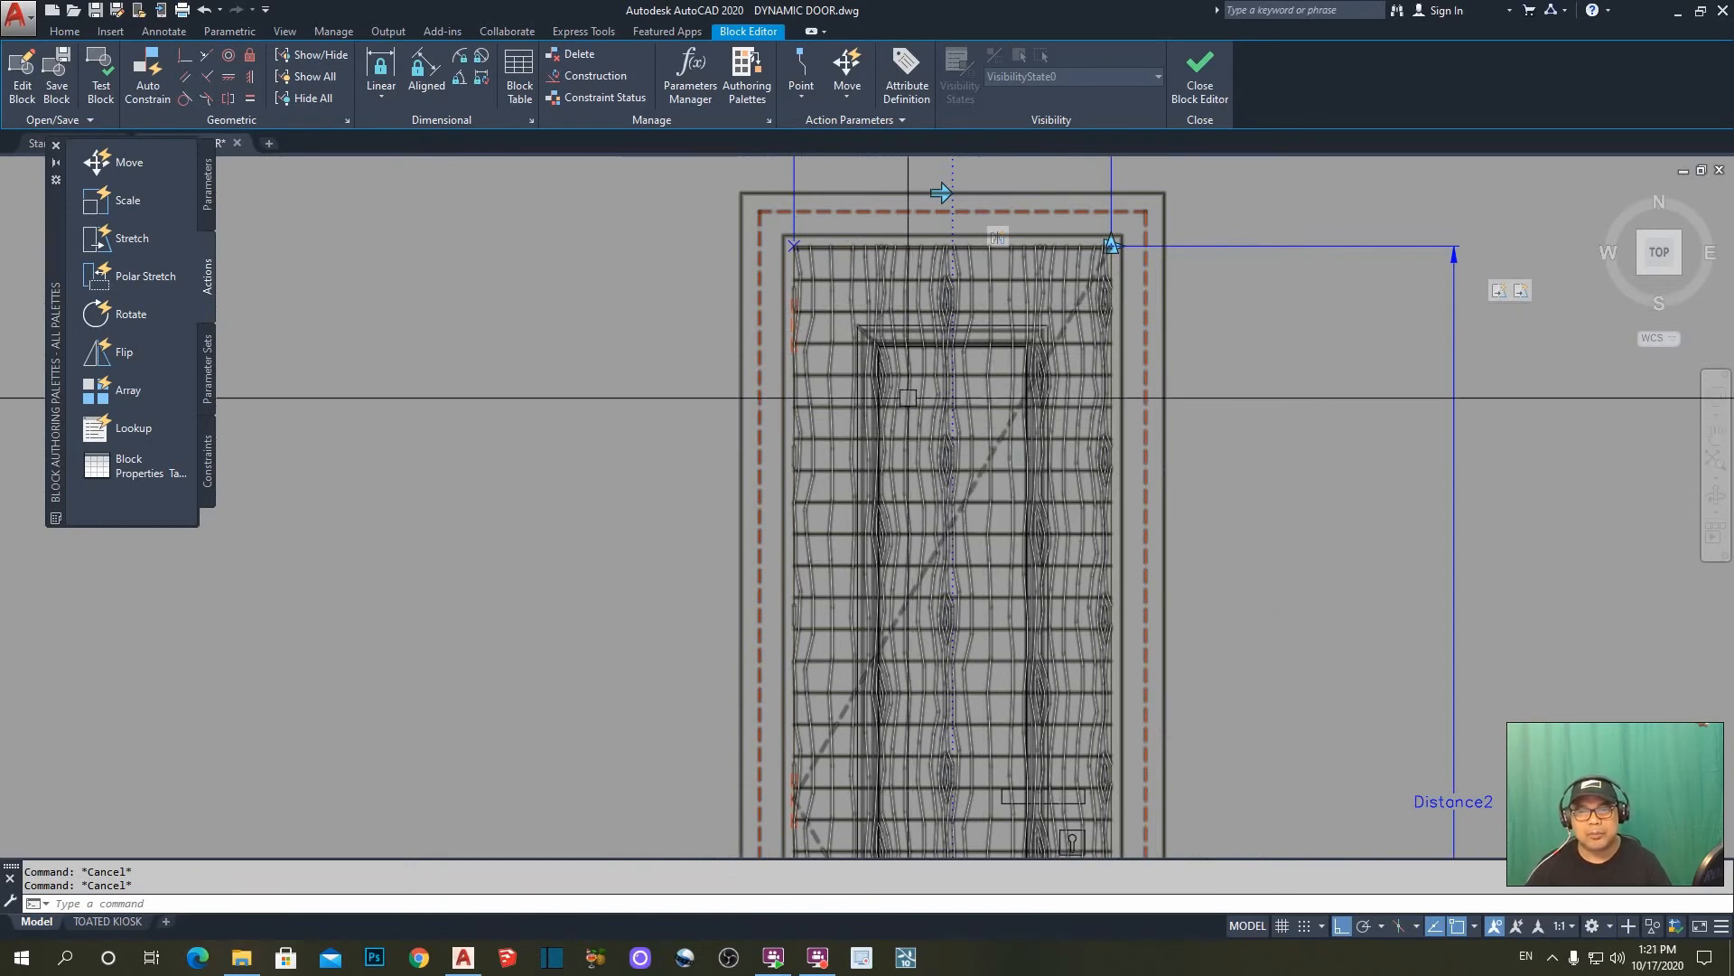
scroll(959, 535, "down", 2)
middle_click_drag(960, 535, 962, 489)
scroll(962, 491, "up", 2)
scroll(747, 383, "down", 4)
middle_click_drag(822, 505, 848, 488)
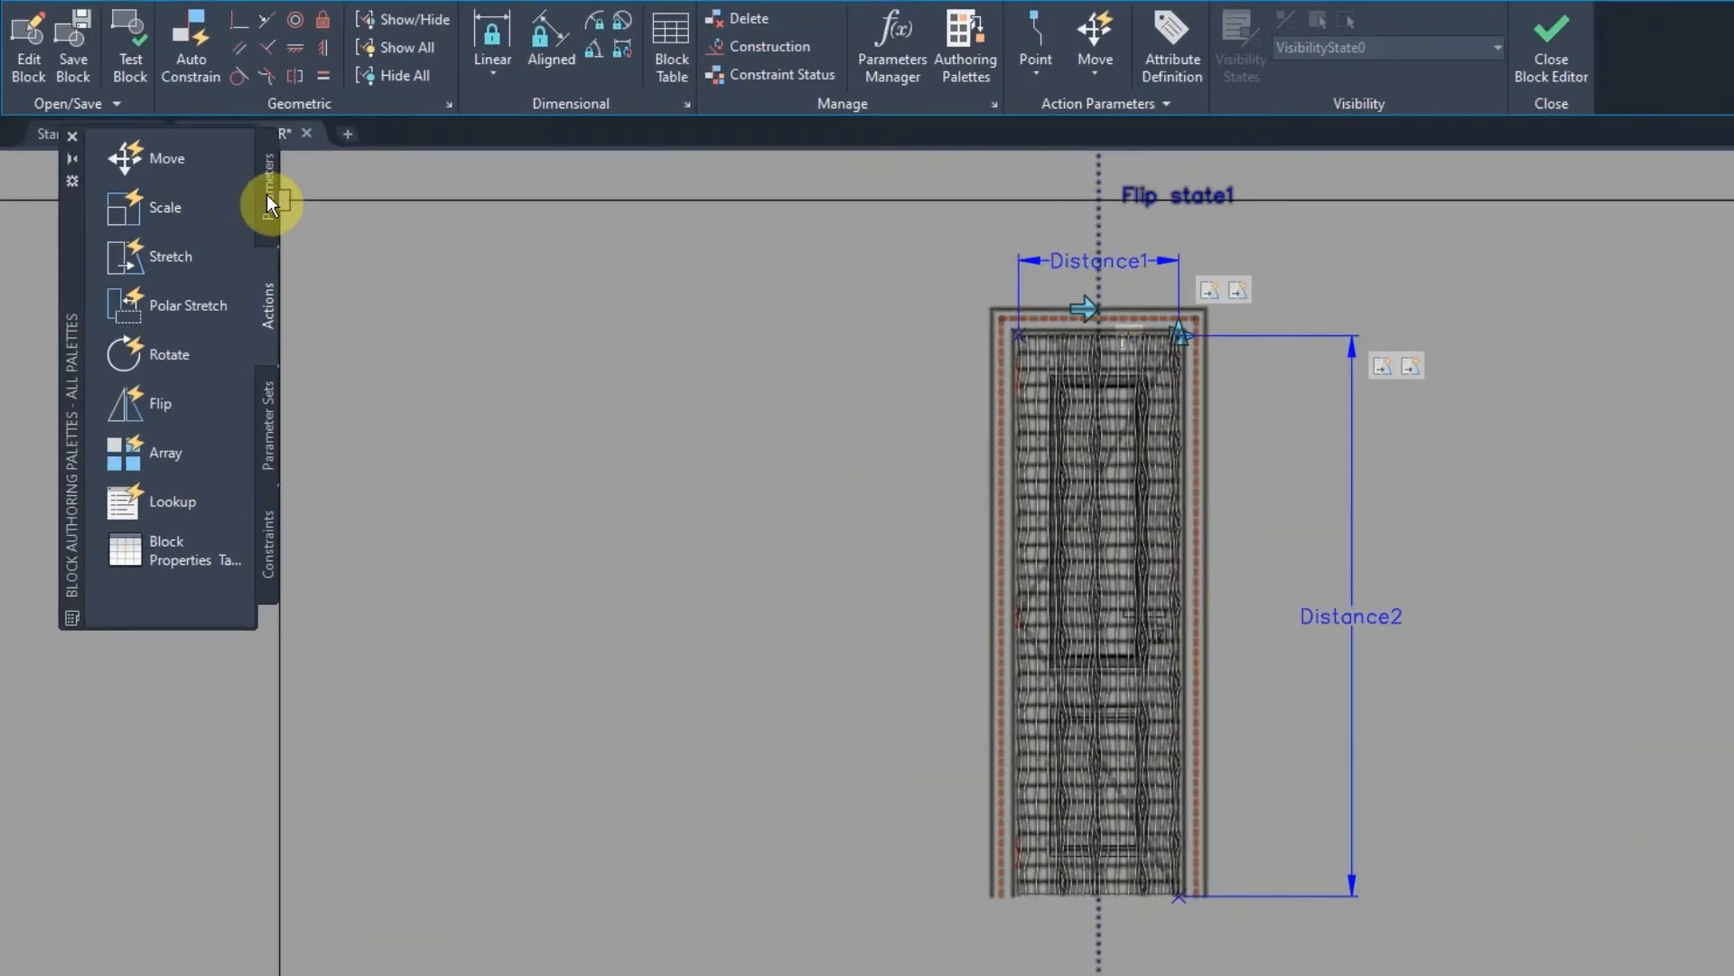
- Add a Visibility parameter at the upper-left corner of the door leaf
left_click(207, 206)
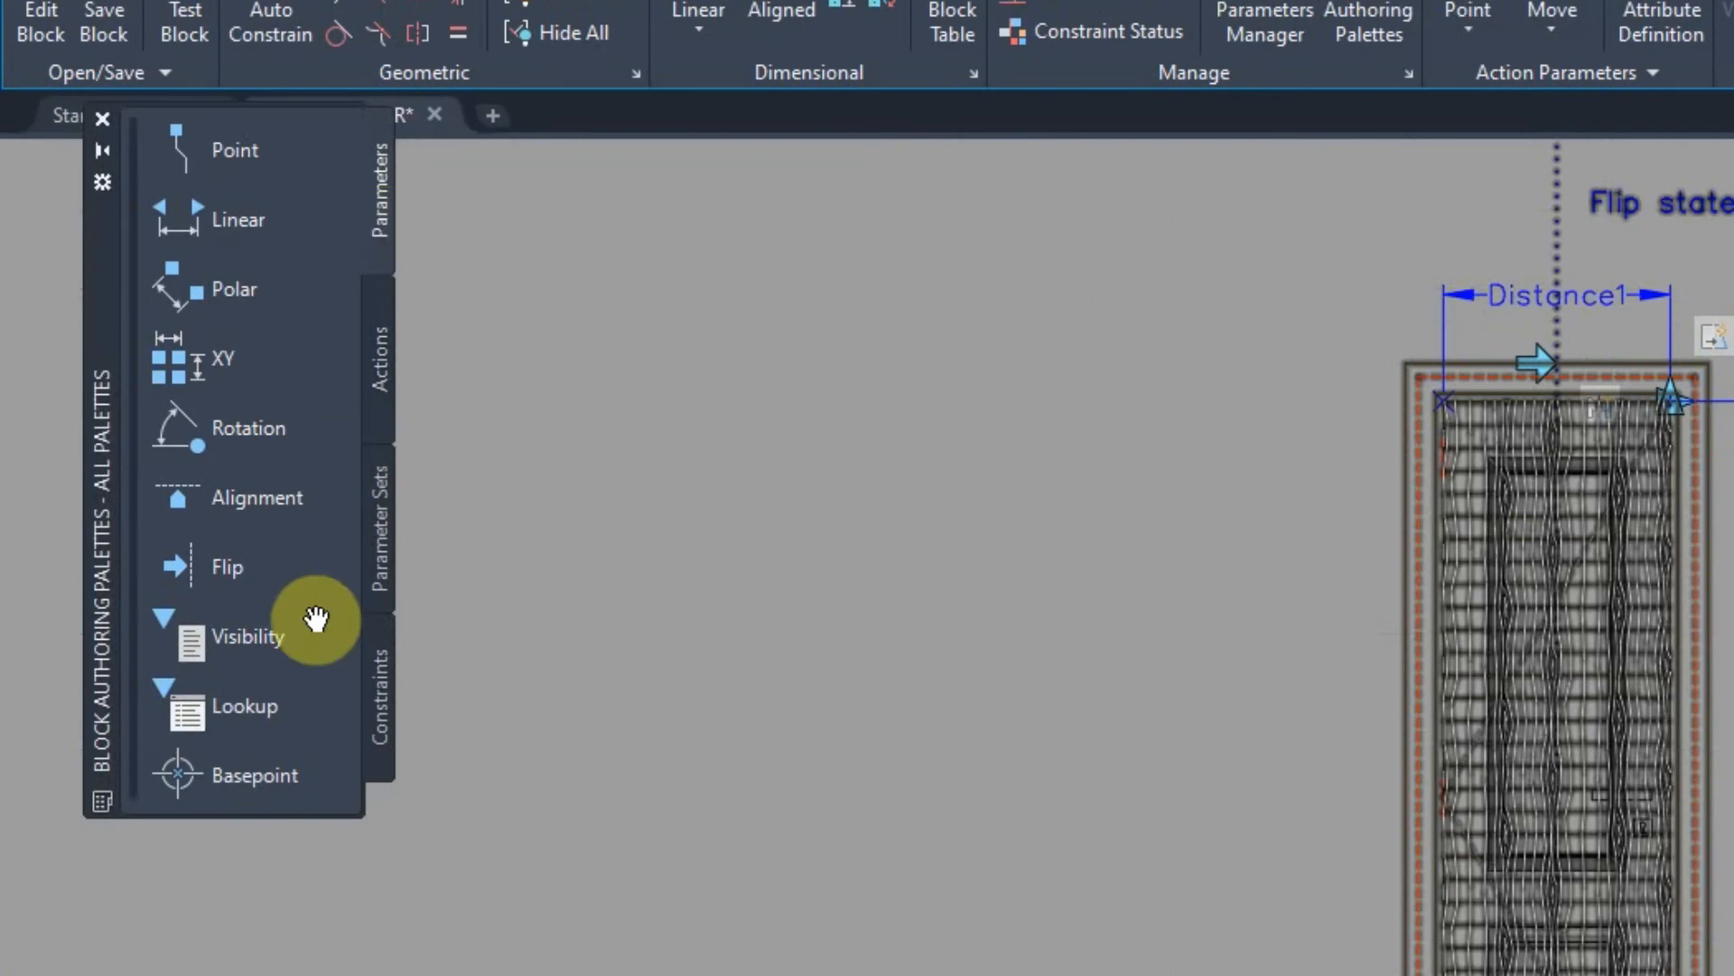
left_click(236, 648)
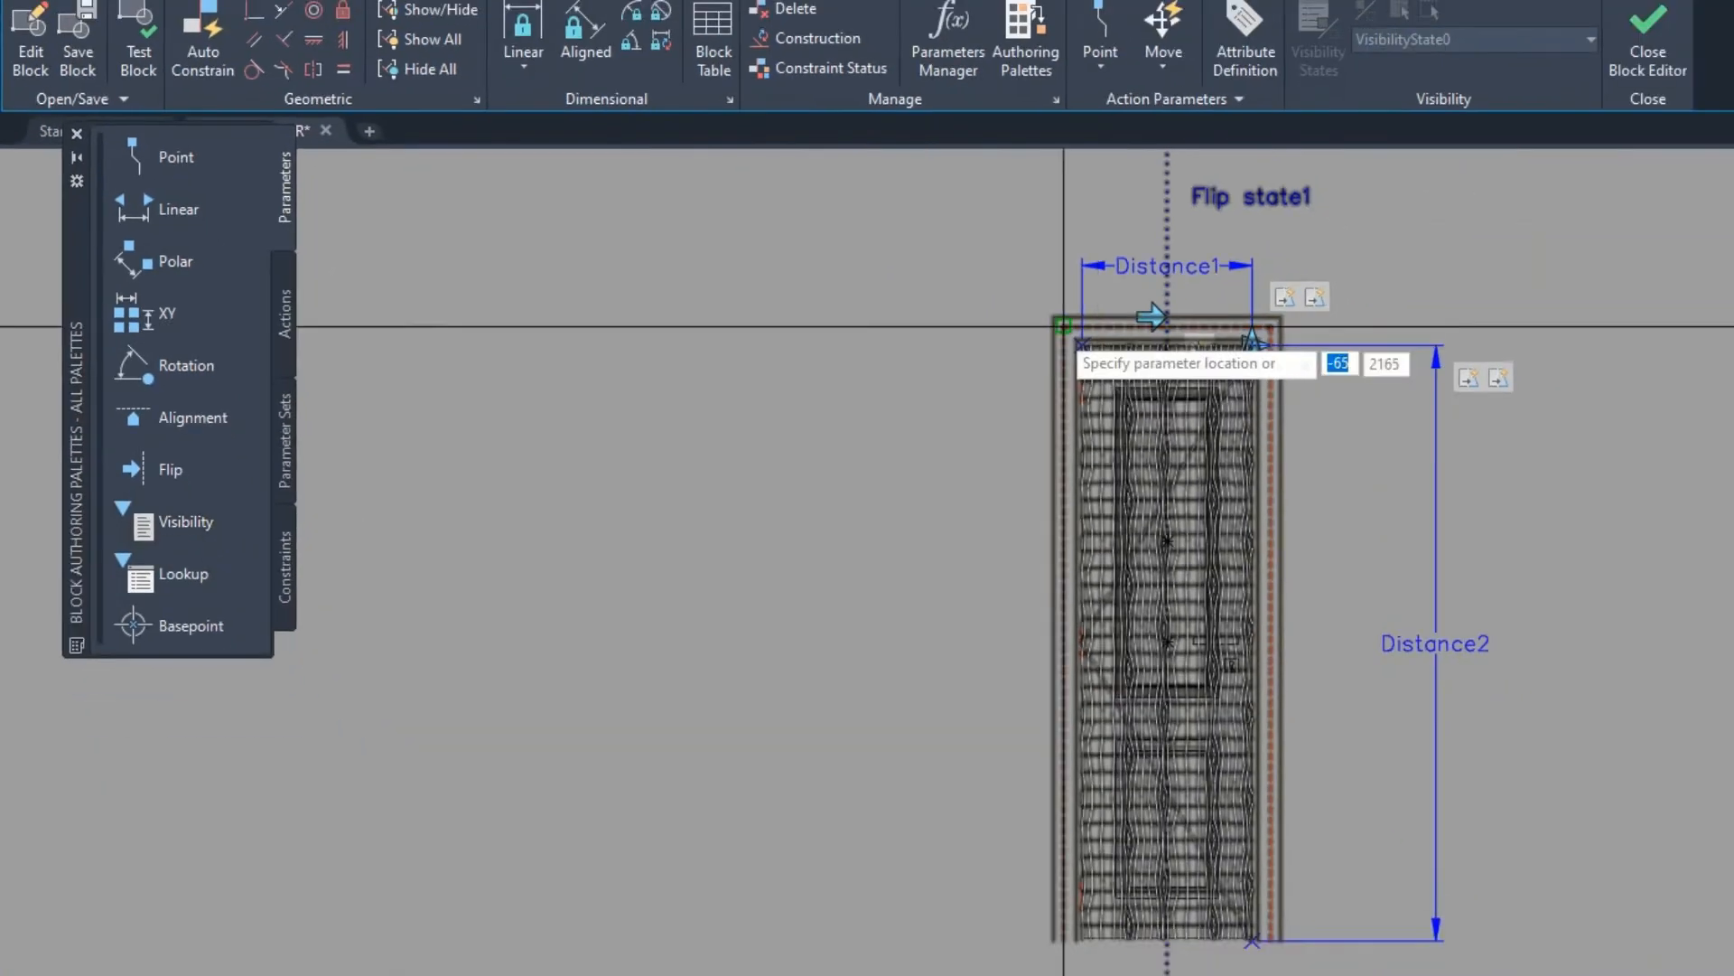
scroll(873, 343, "up", 5)
scroll(872, 343, "up", 3)
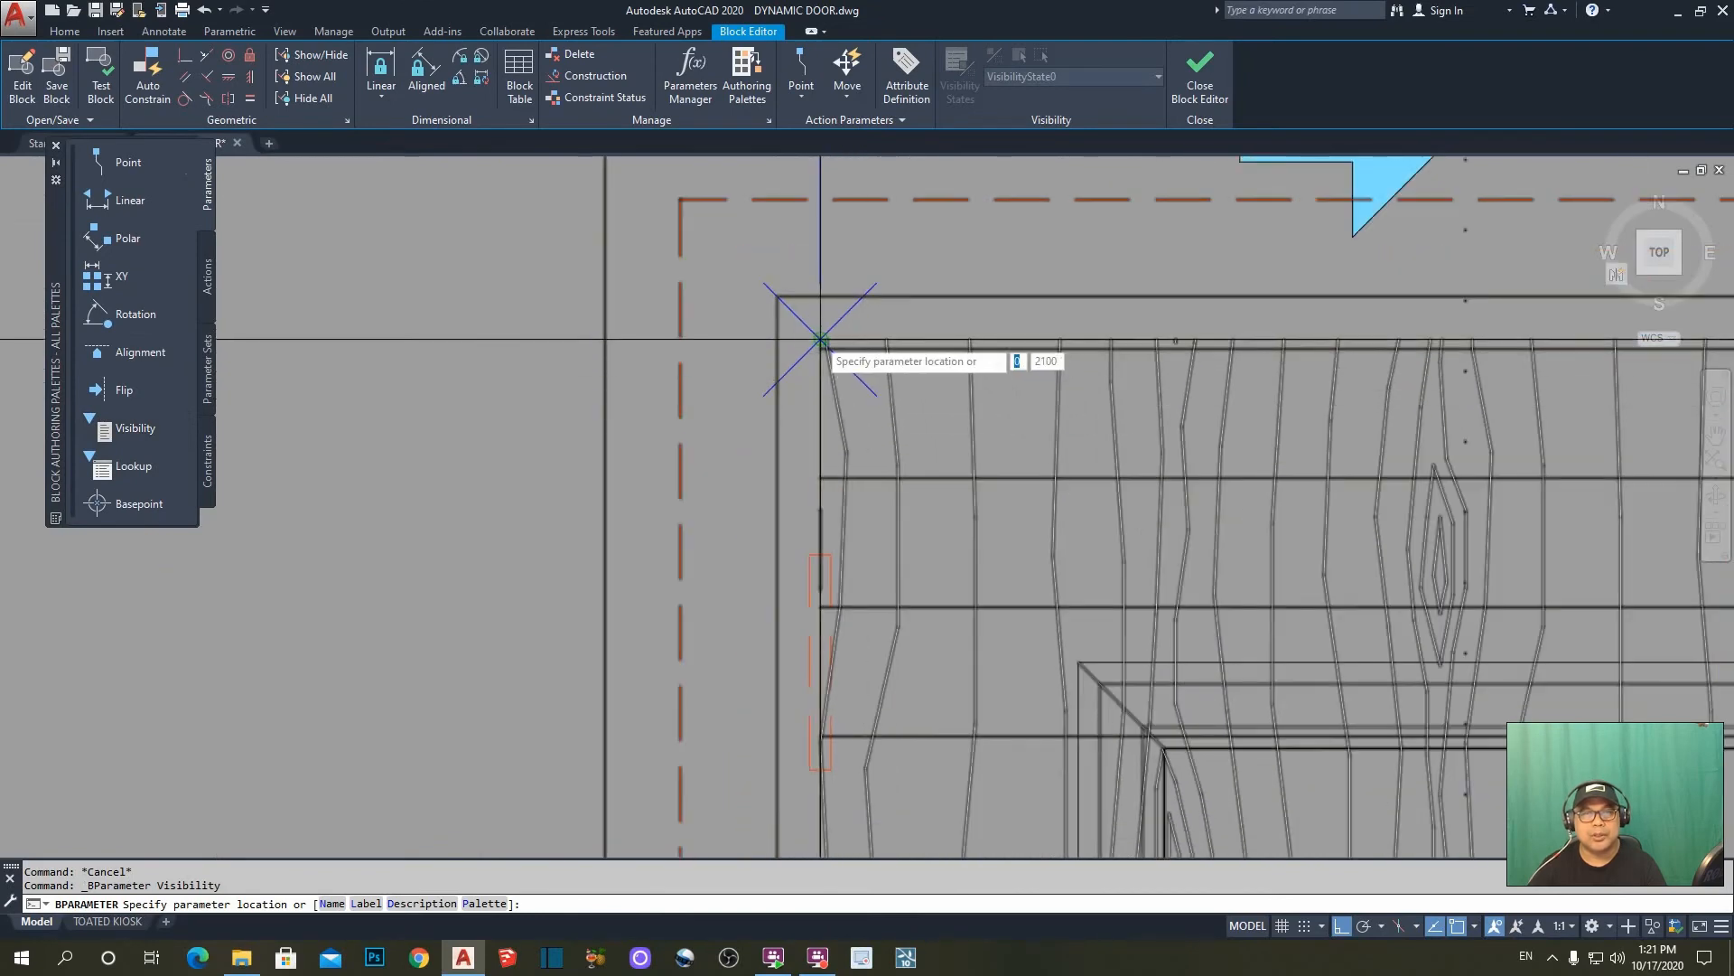
left_click(857, 346)
left_click(818, 338)
scroll(885, 393, "down", 4)
scroll(916, 442, "up", 4)
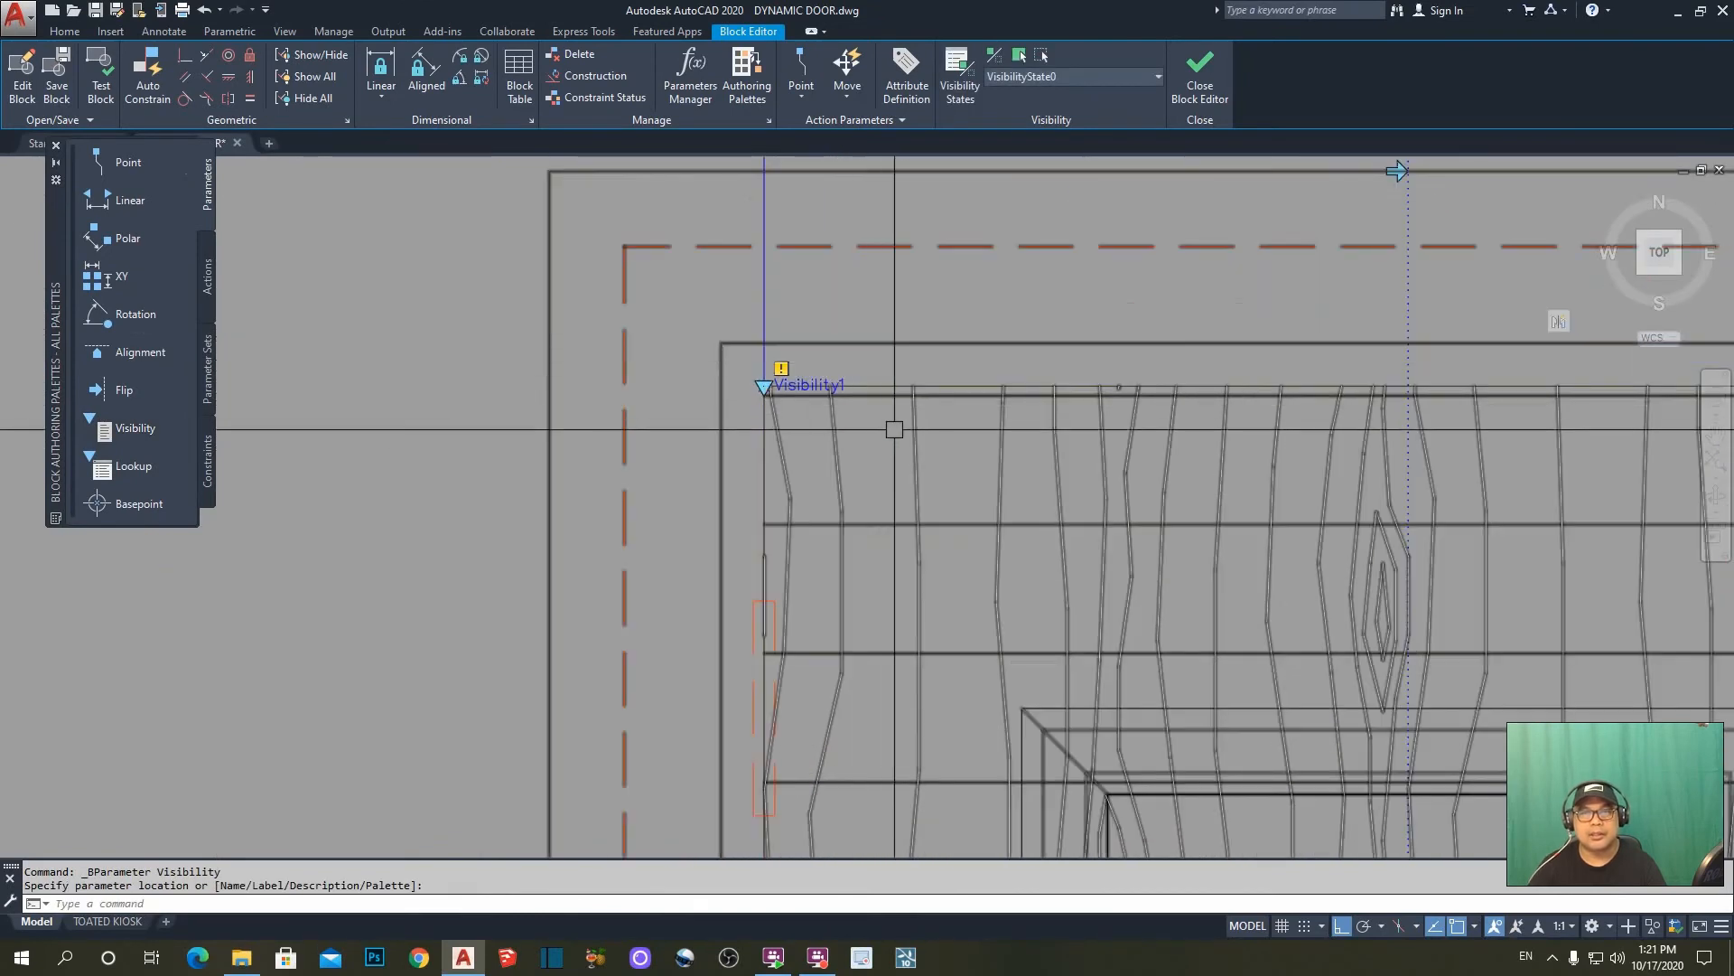
scroll(896, 428, "down", 6)
mouse_move(946, 413)
middle_mouse_down()
mouse_move(933, 418)
mouse_move(933, 377)
mouse_move(914, 401)
middle_mouse_up()
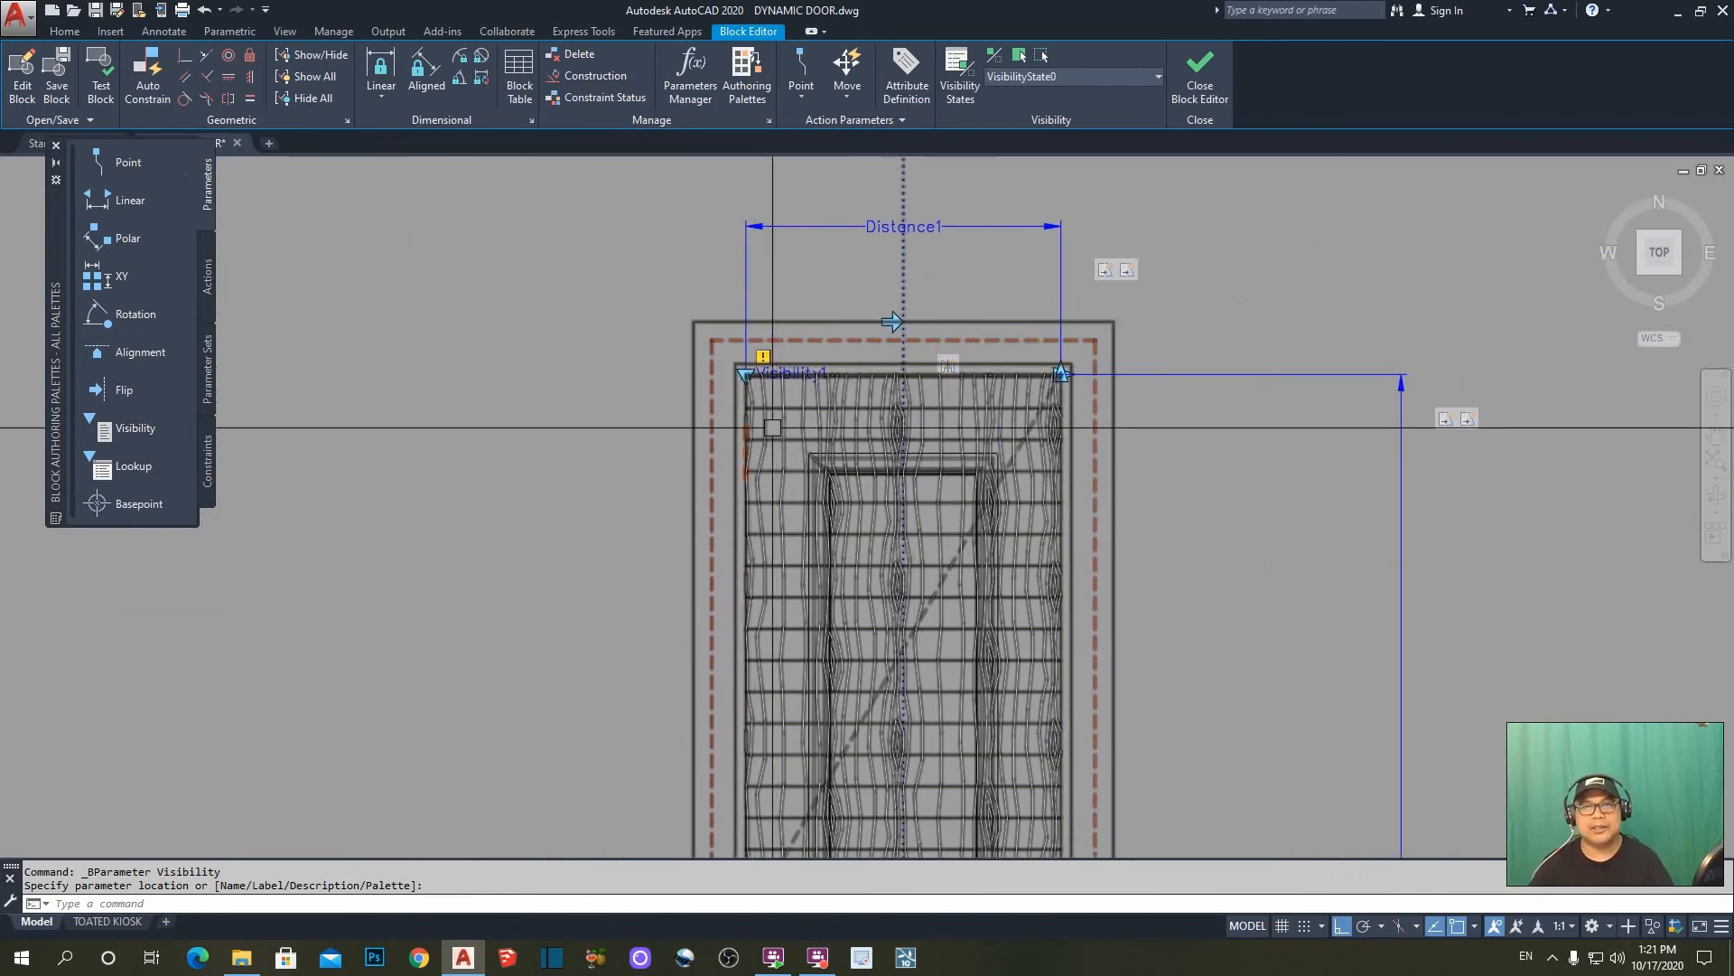
scroll(754, 386, "up", 4)
scroll(761, 399, "down", 4)
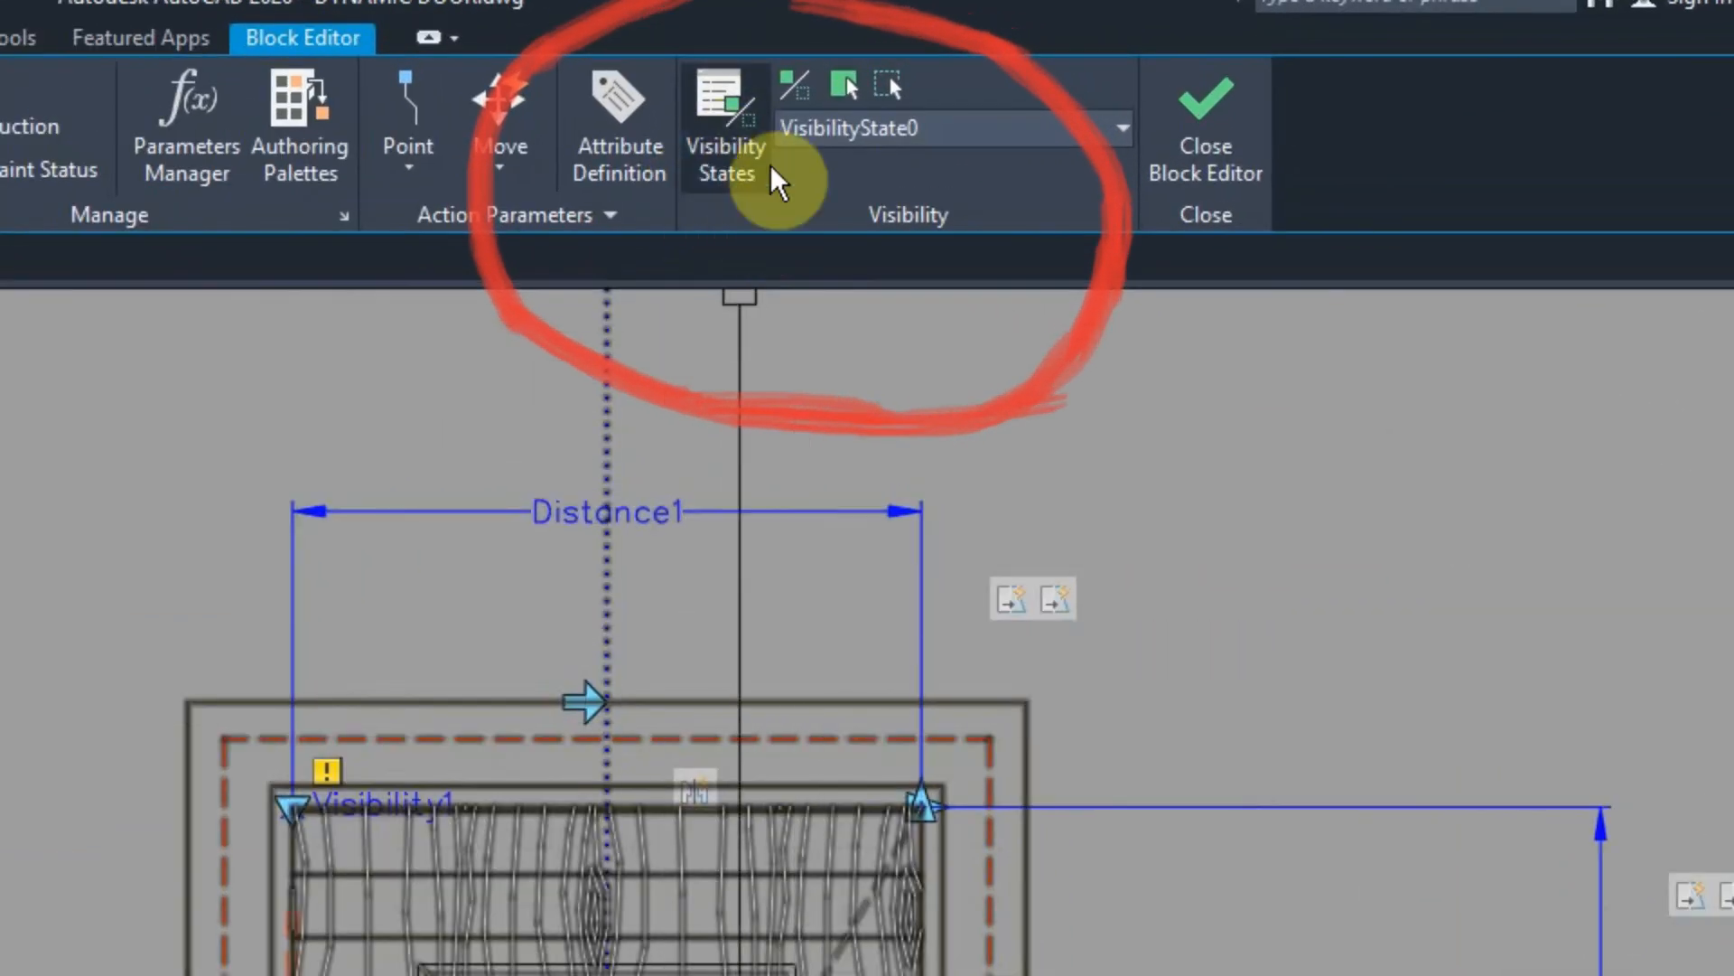
- Rename the visibility state VisibilityState0 to FLUSH DOOR and accept the change
left_click(721, 126)
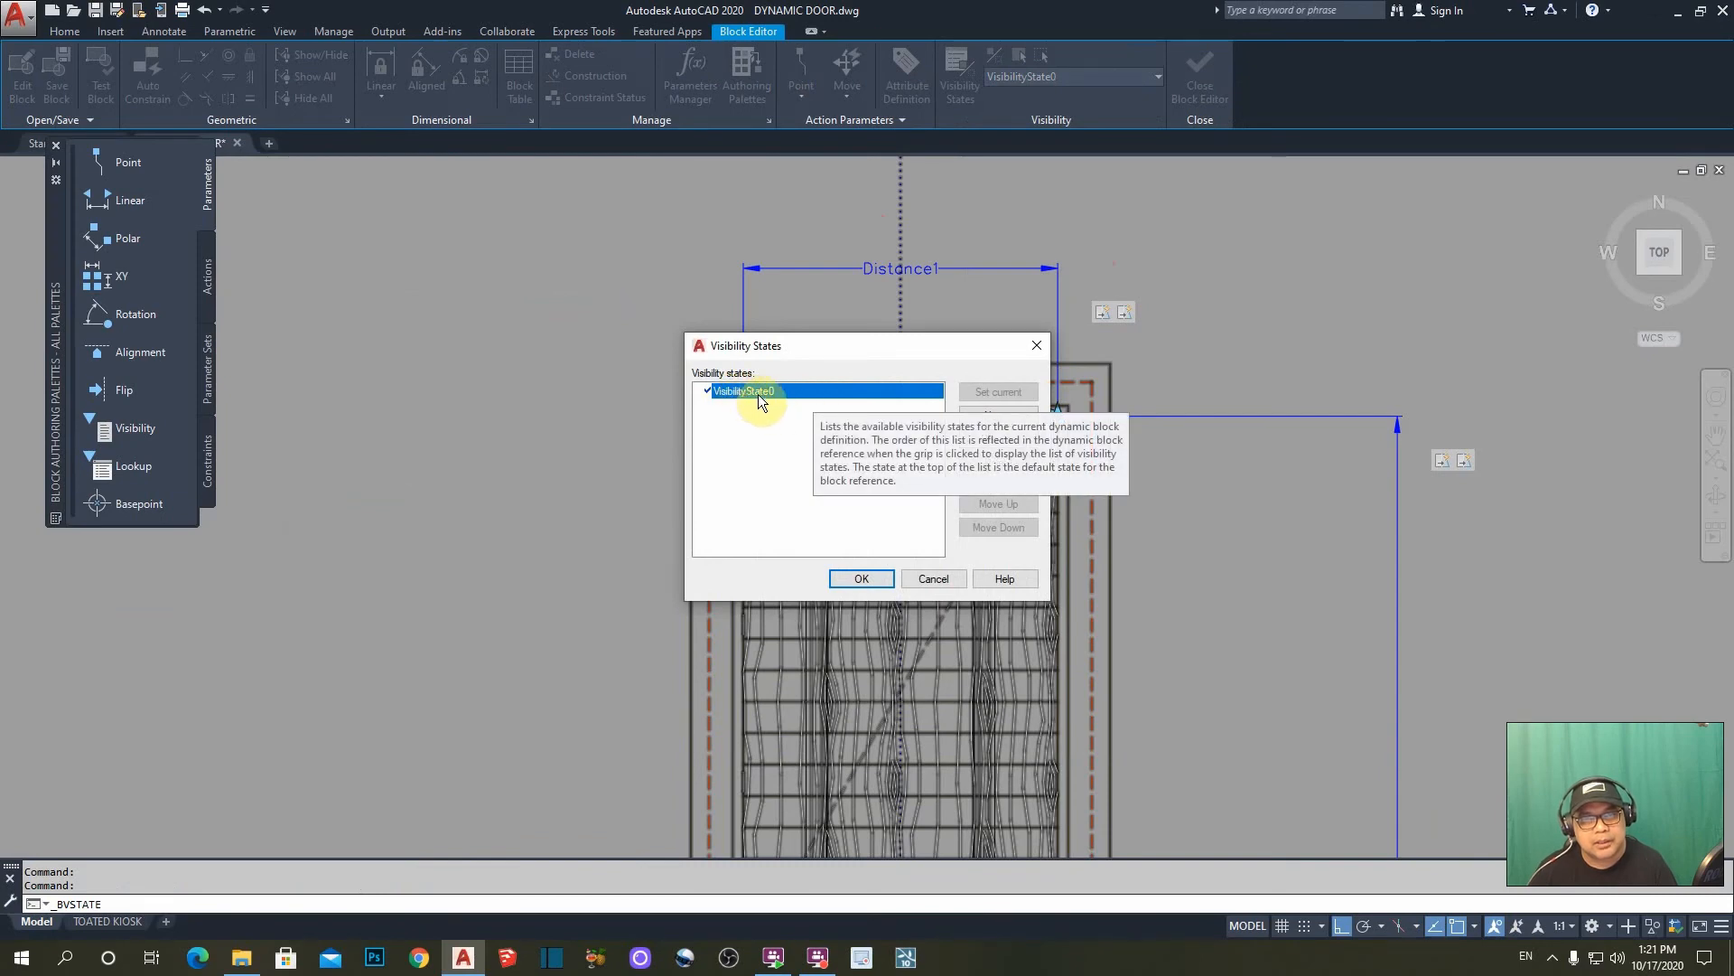
left_click(1000, 438)
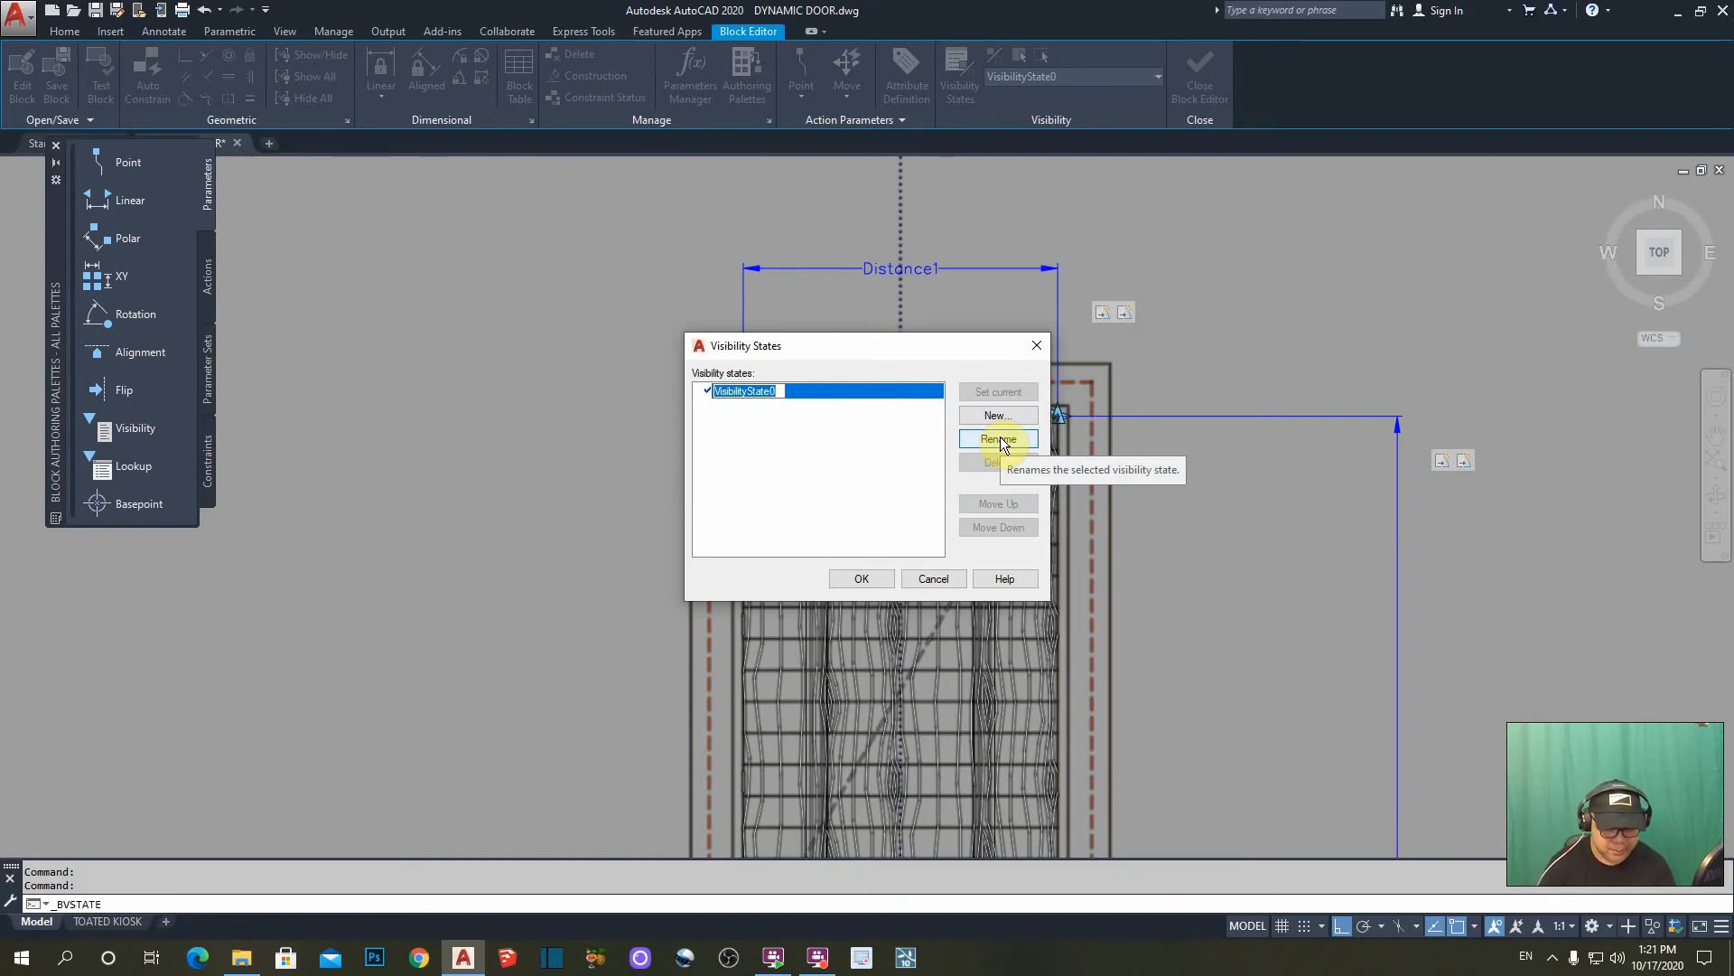
type("flush")
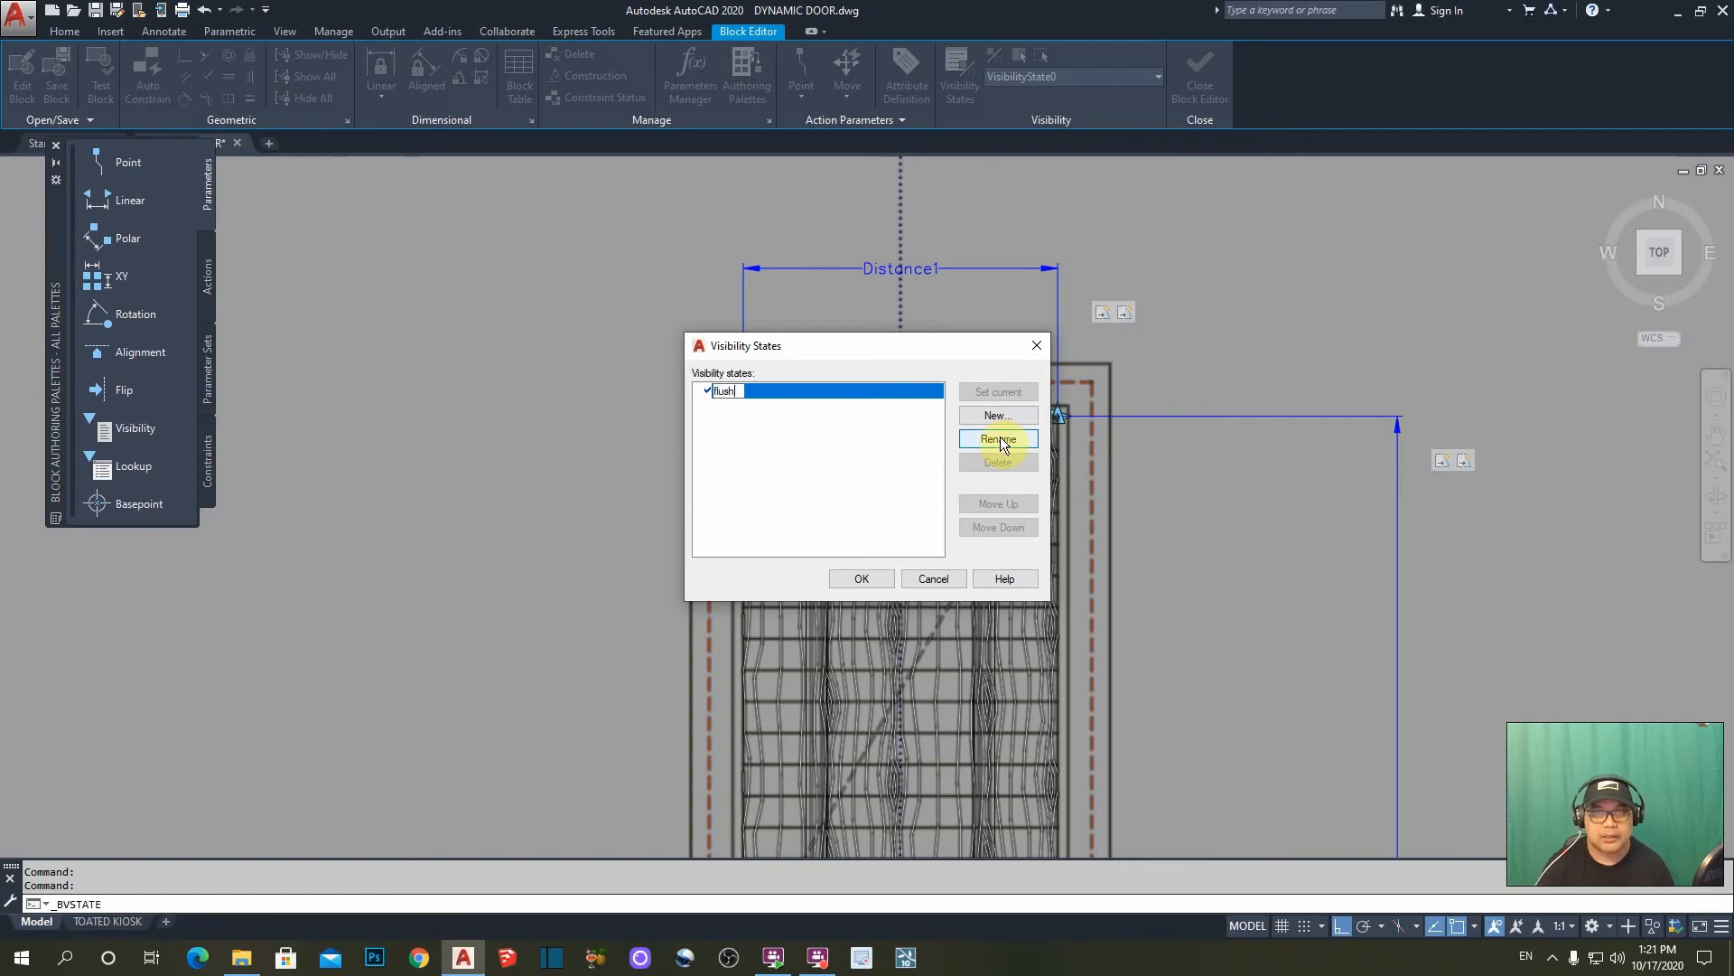
key("BackSpace")
key("BackSpace")
key("BackSpace")
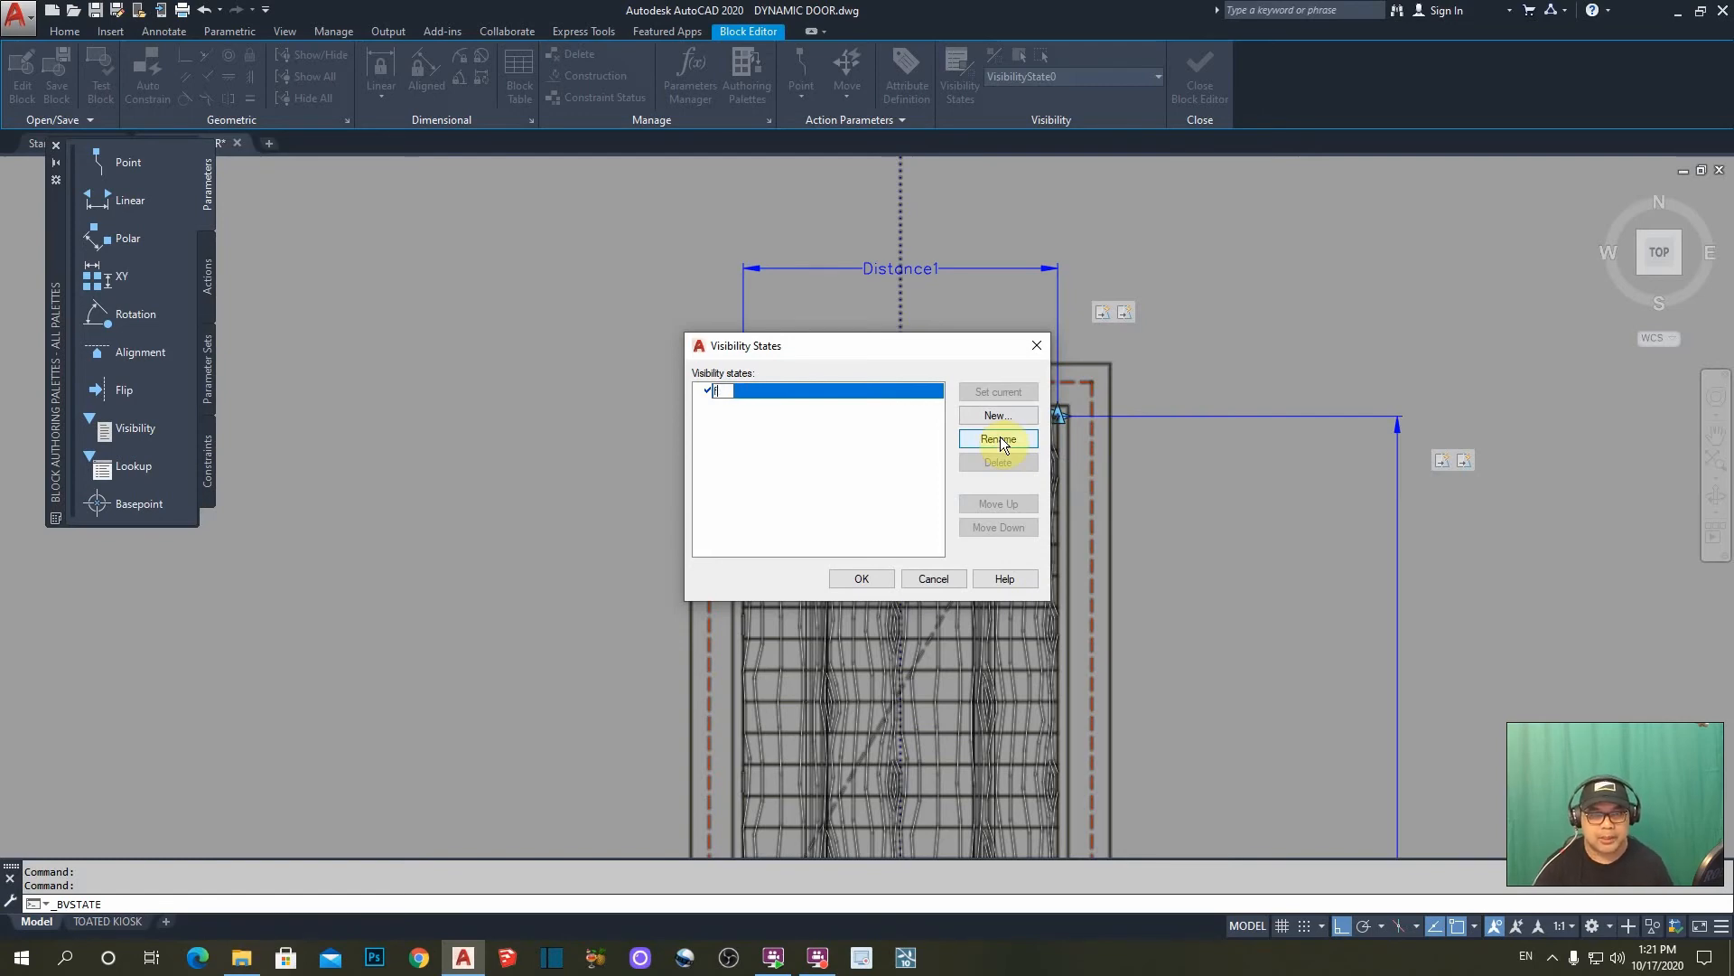
type("FLU")
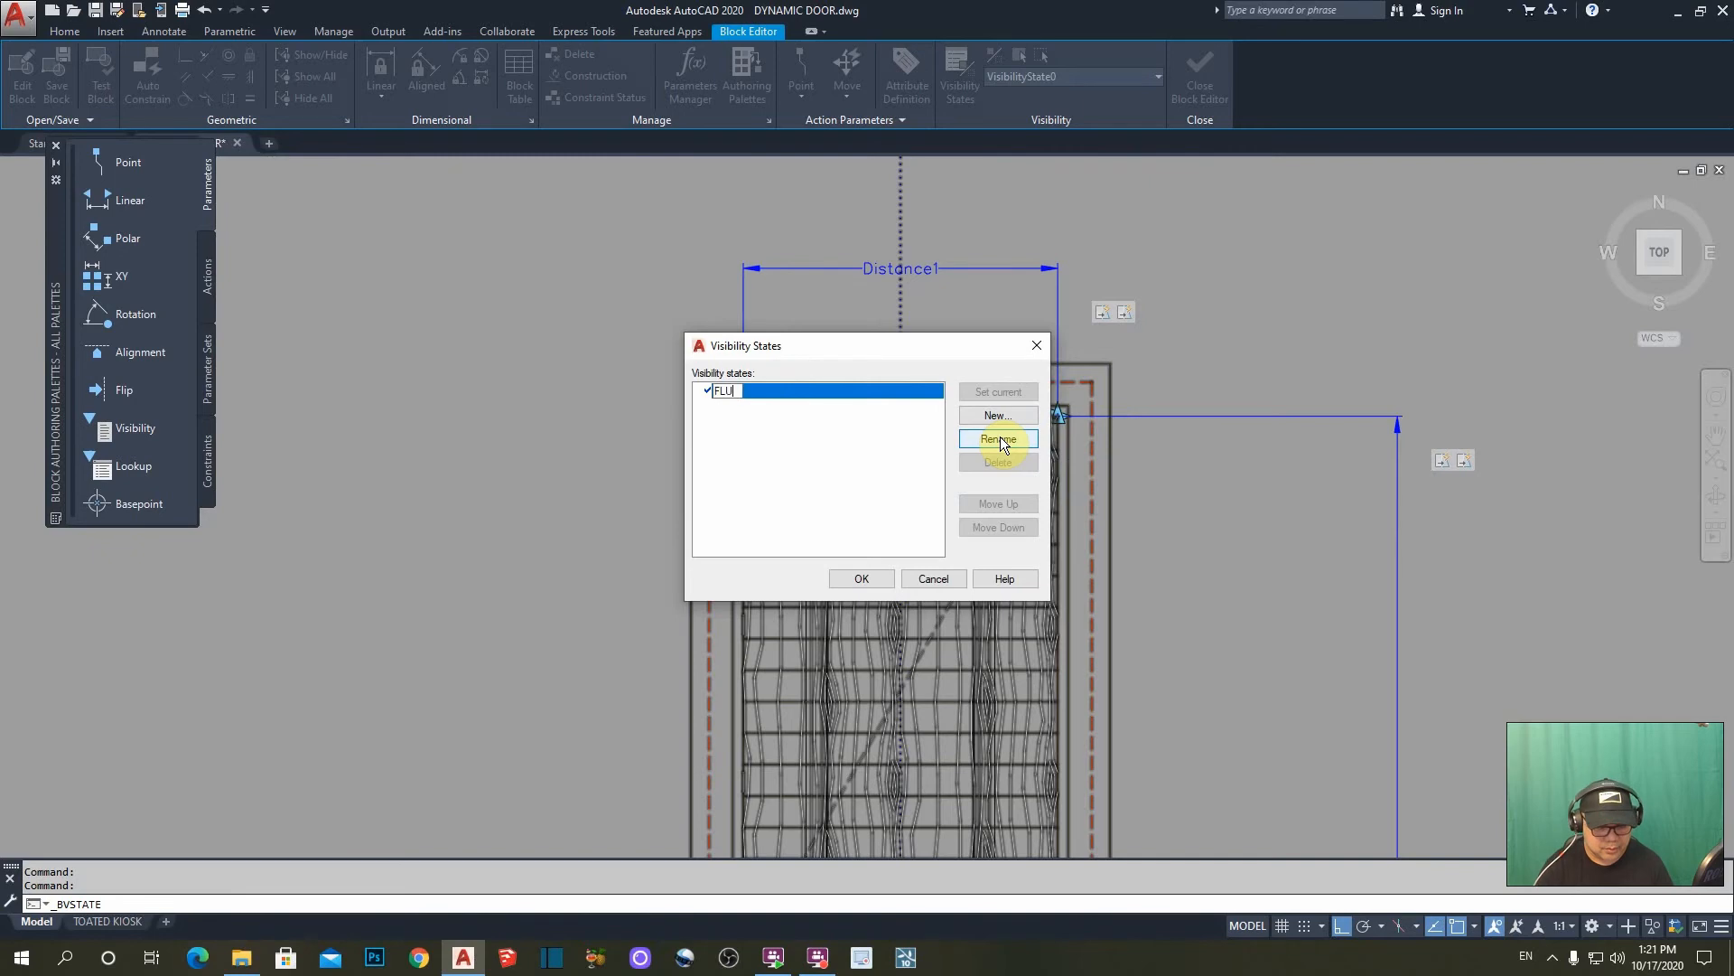
type("SH DOOR")
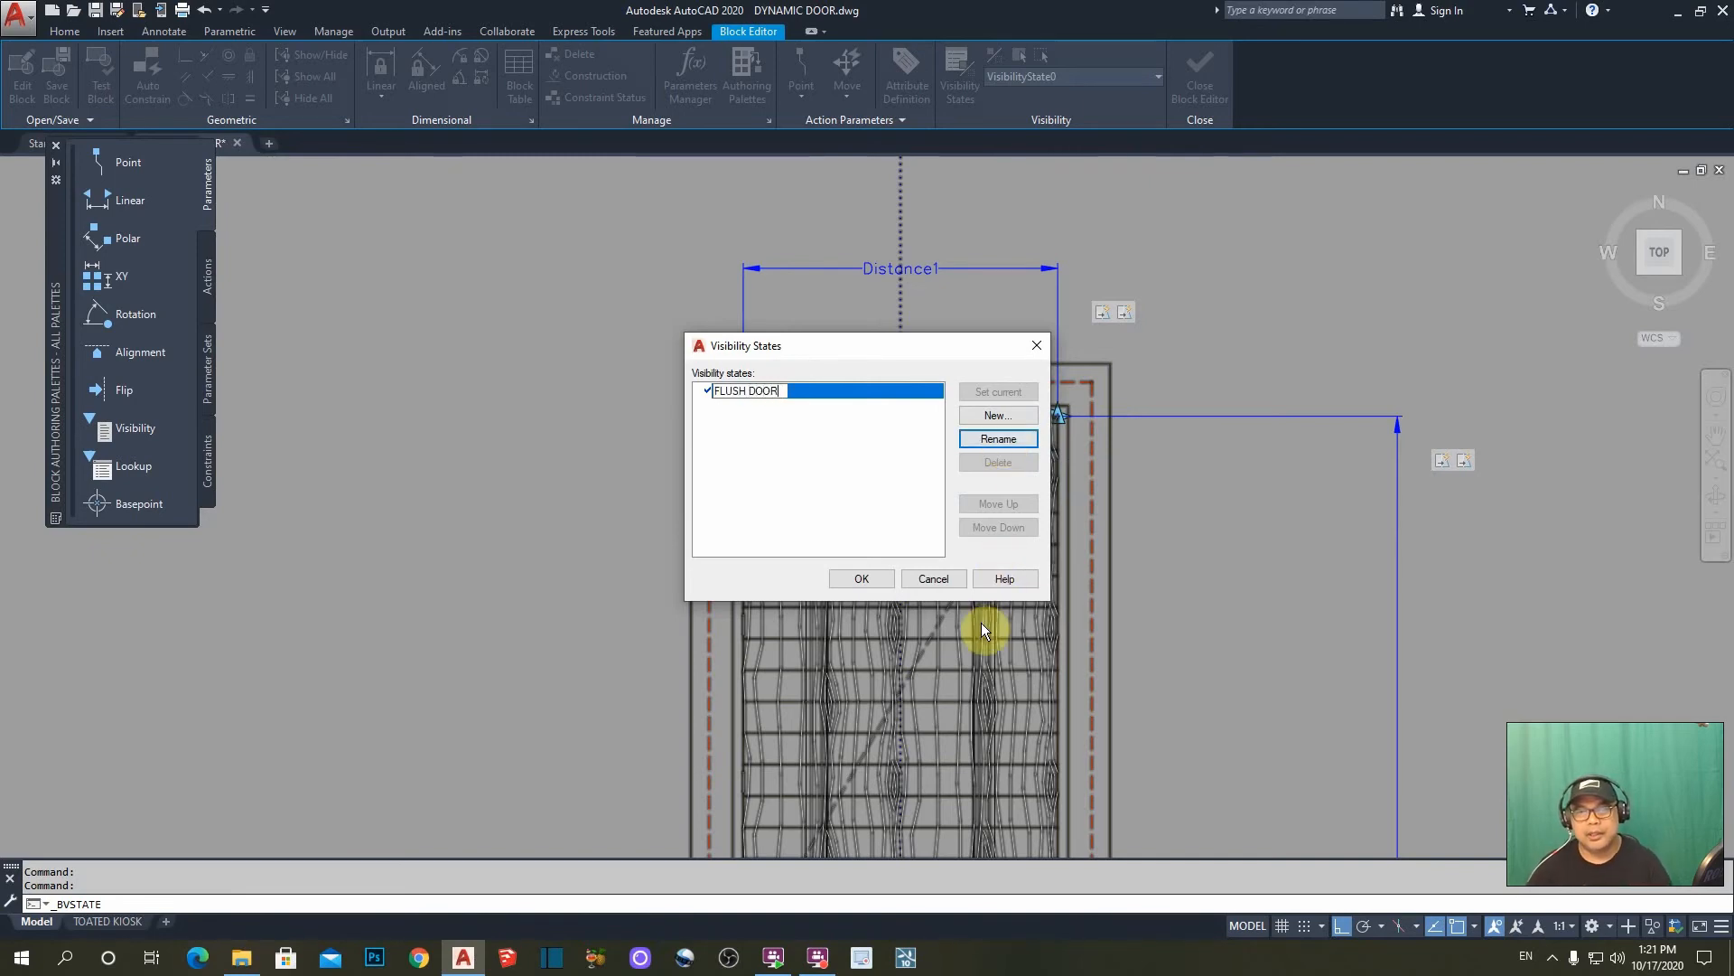
left_click(856, 578)
key("Escape")
- Make the wood-grain pattern, horizontal lines and both rectangular panels invisible for the current FLUSH DOOR visibility state
key("ctrl+a")
middle_click_drag(951, 425, 997, 330)
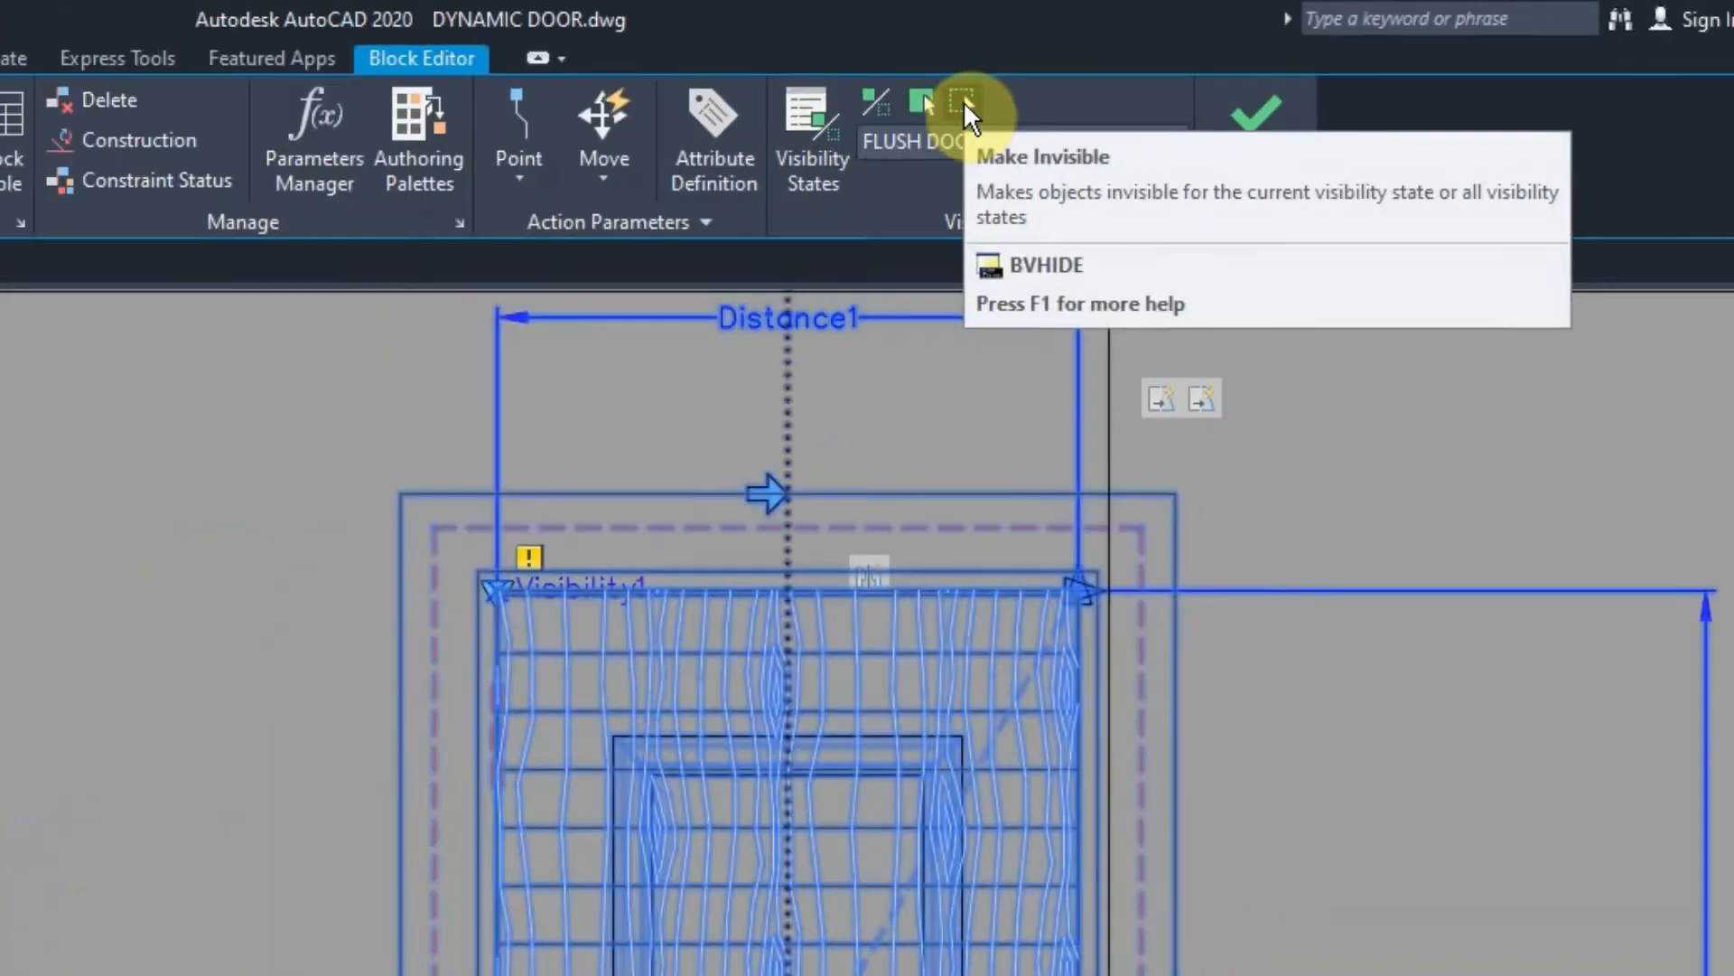
left_click(860, 161)
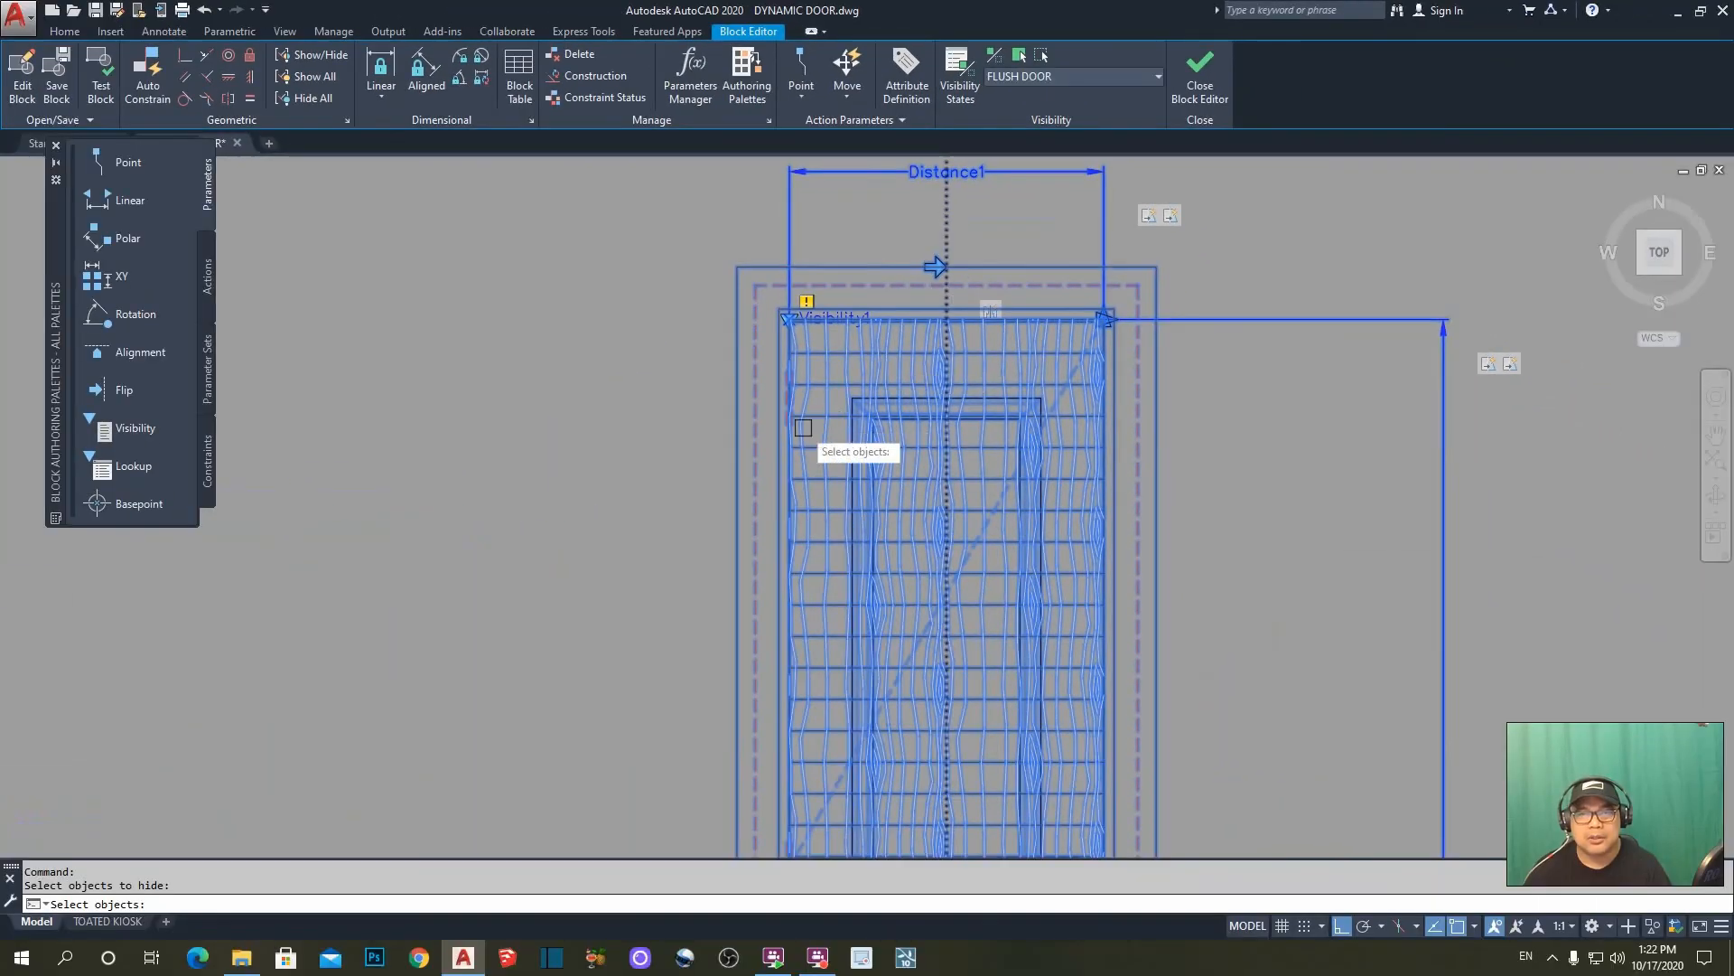
scroll(824, 362, "up", 4)
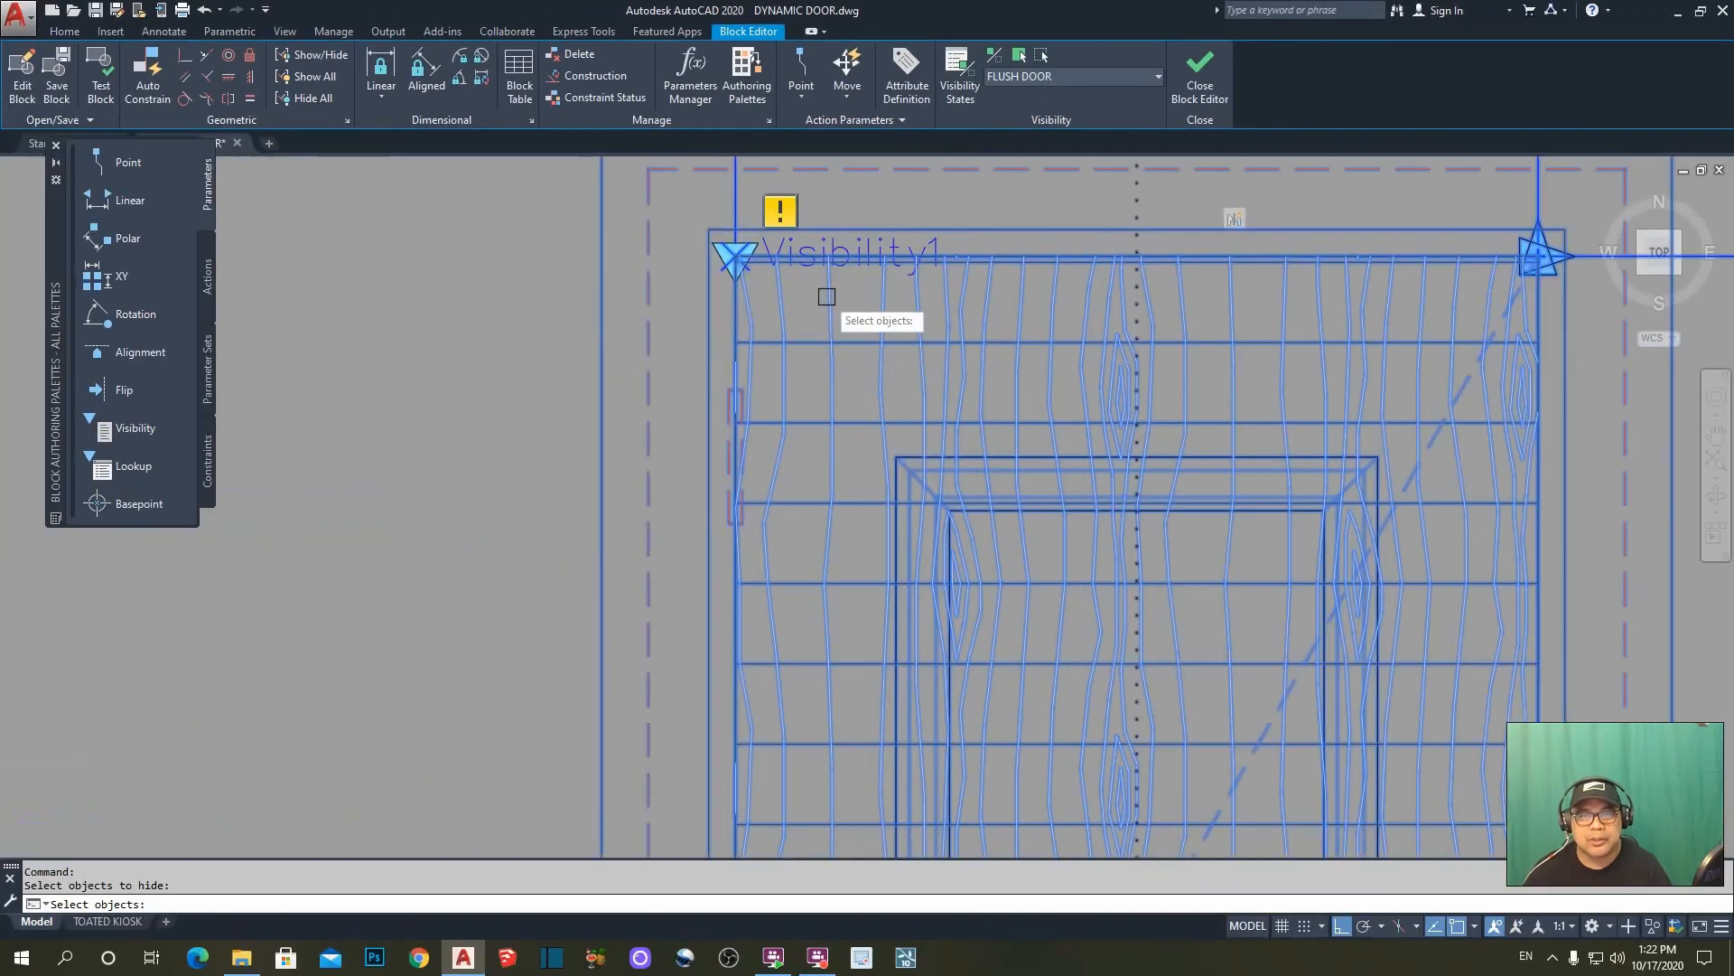
left_click(830, 297)
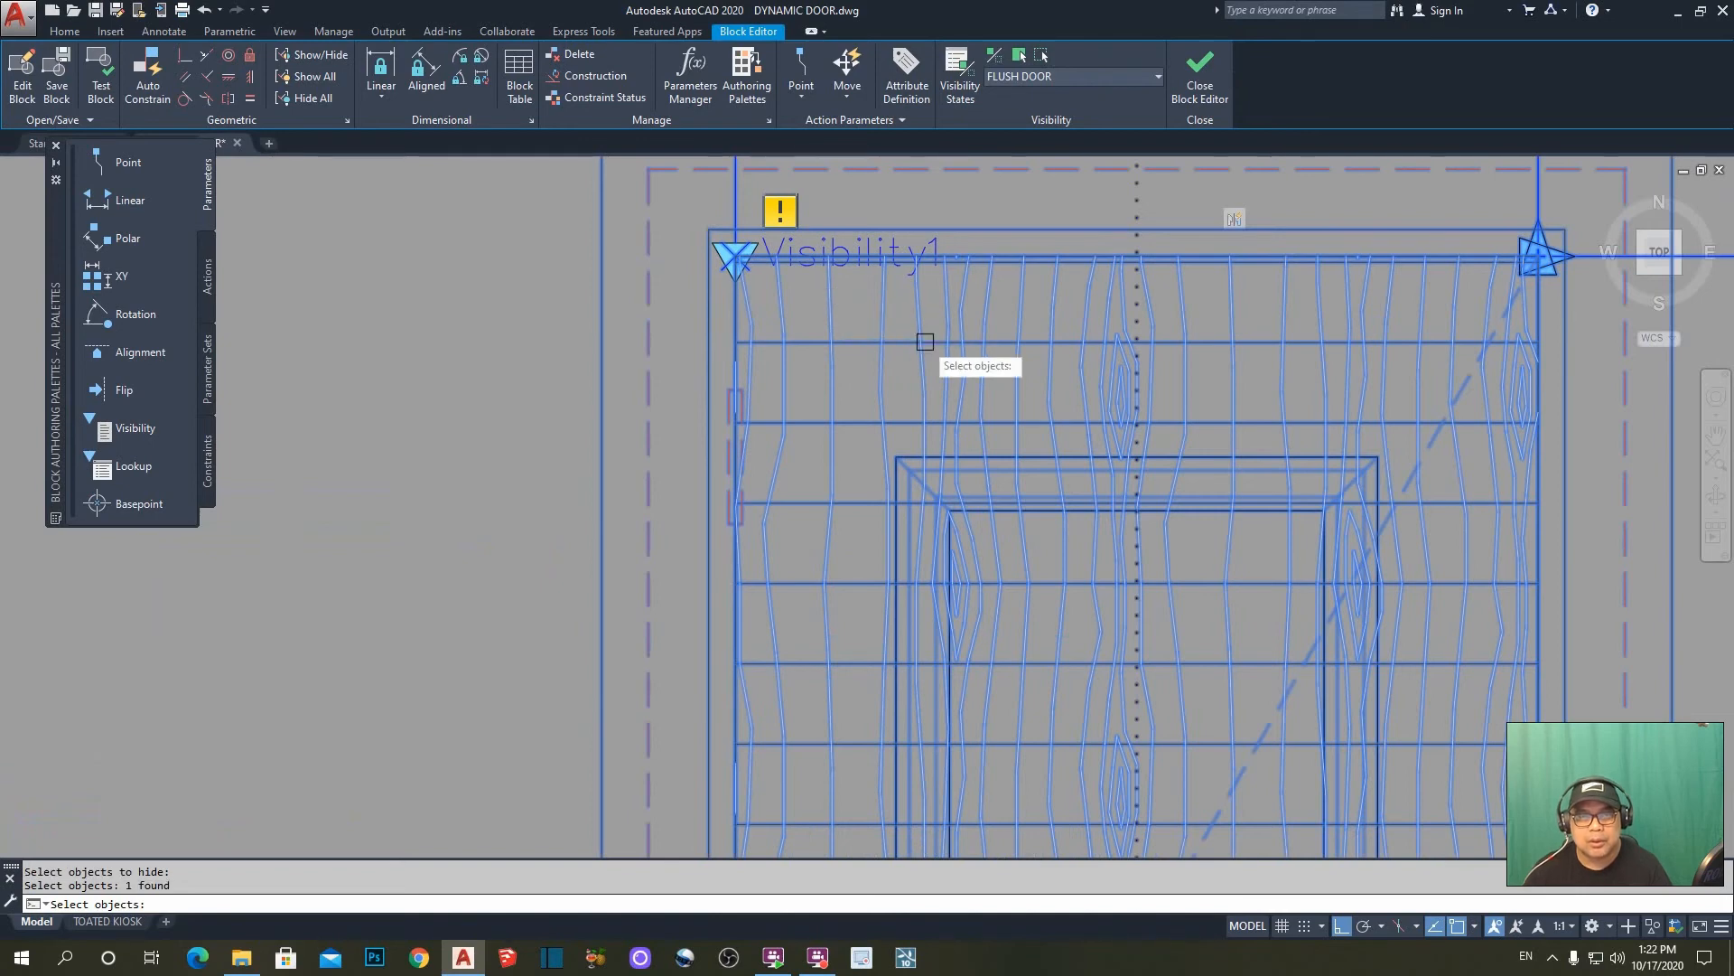
left_click(805, 341)
scroll(890, 306, "down", 3)
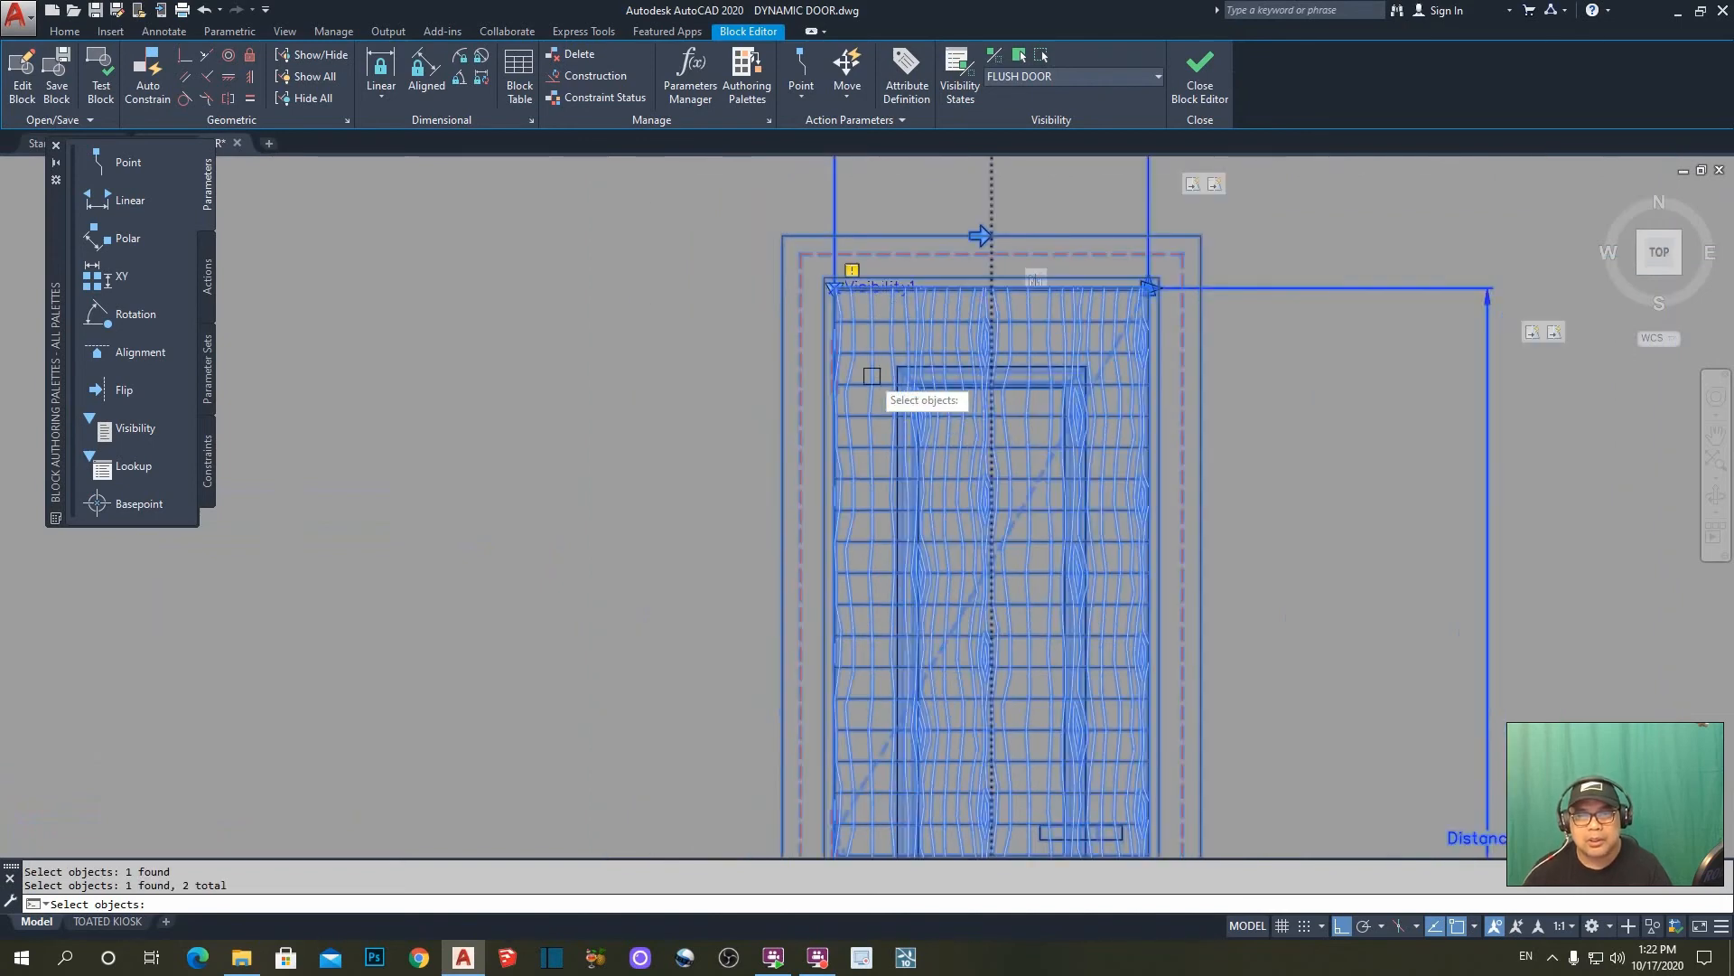
scroll(875, 376, "up", 3)
left_click(893, 281)
scroll(909, 264, "down", 5)
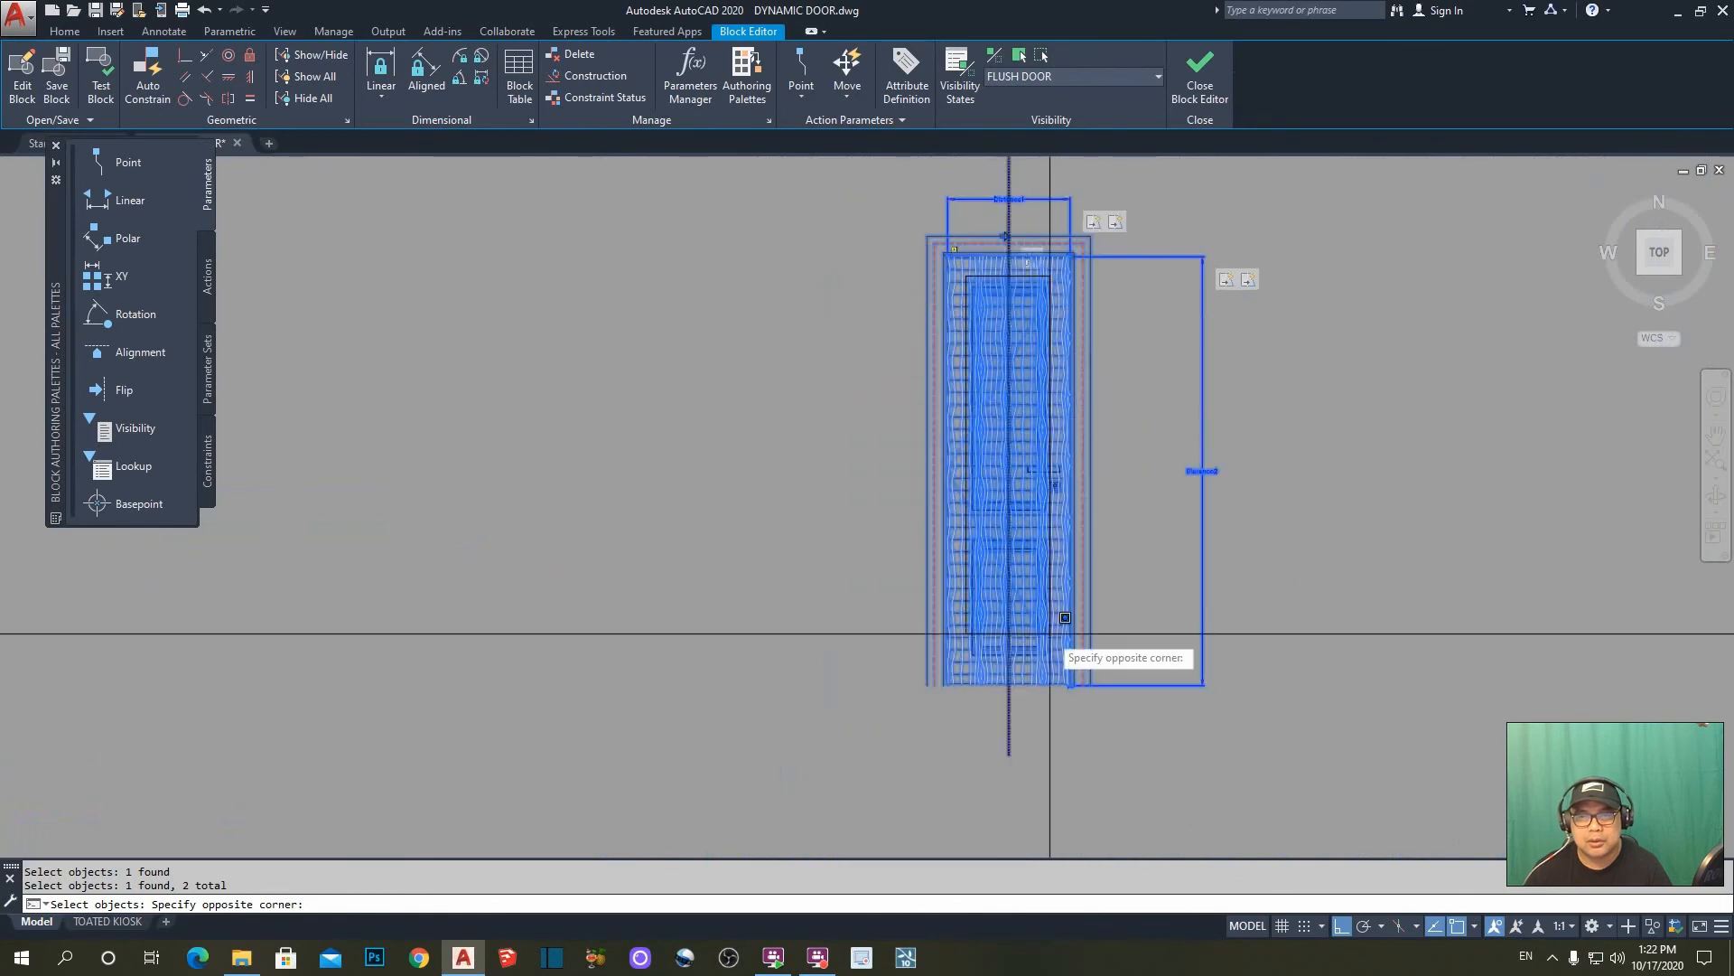
left_click(1069, 651)
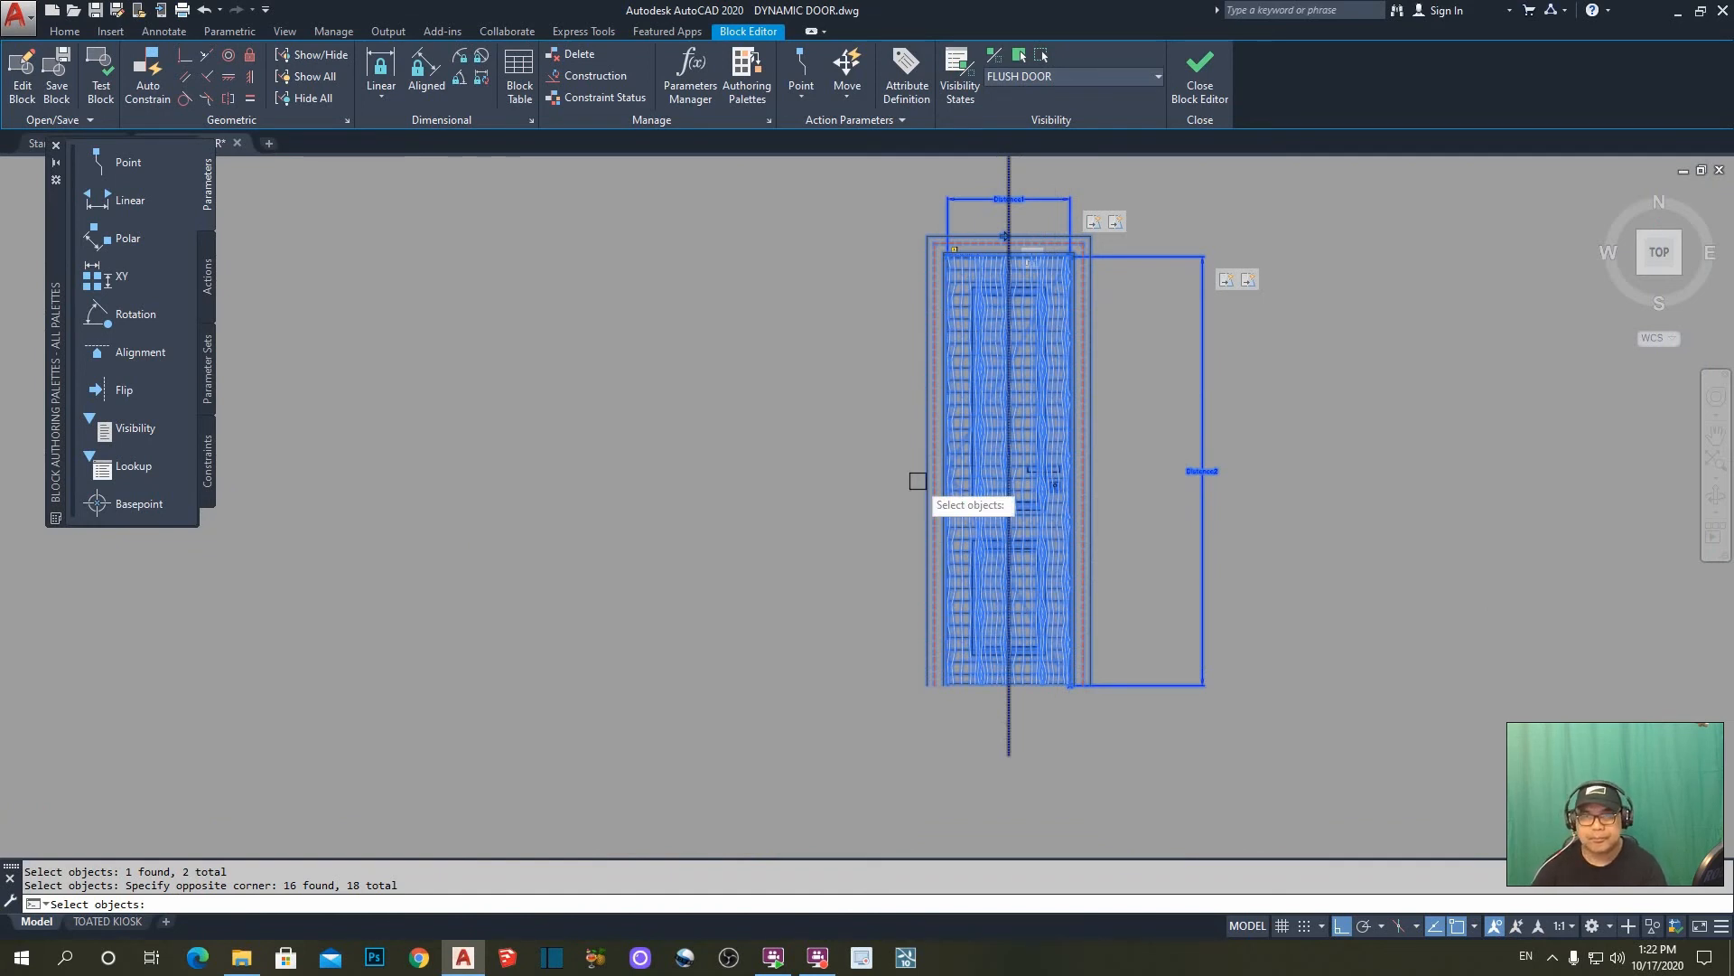
key("Return")
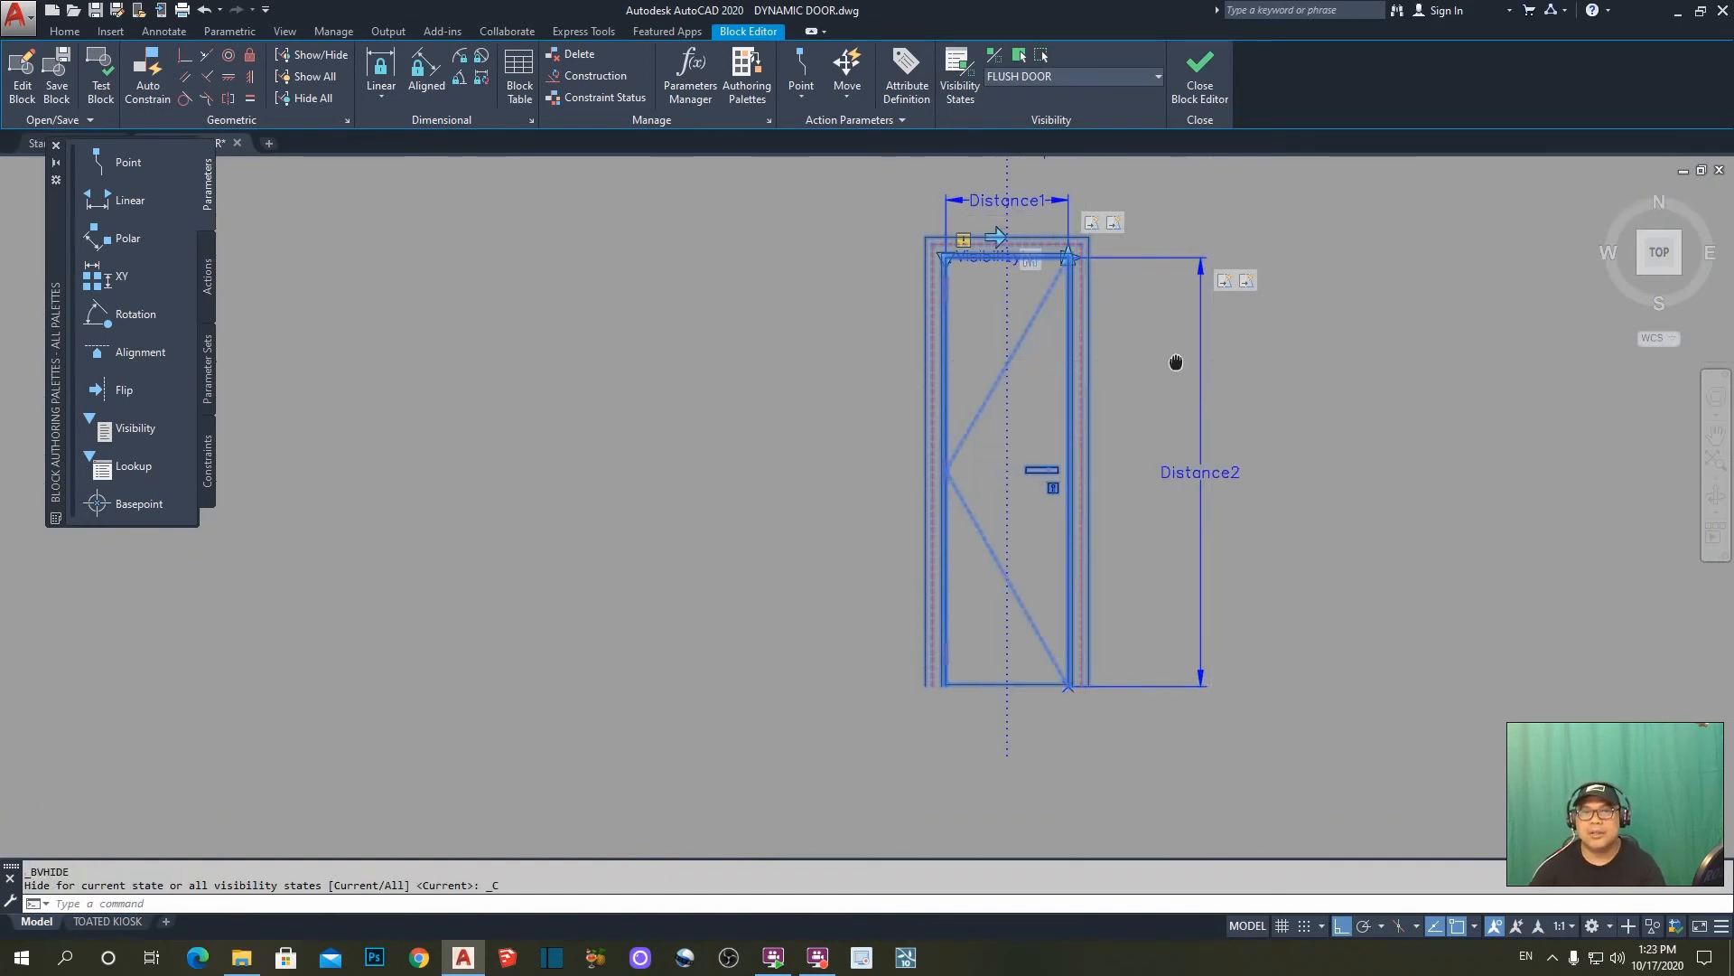
middle_click_drag(1129, 357, 1010, 453)
scroll(945, 354, "up", 2)
scroll(1037, 387, "down", 2)
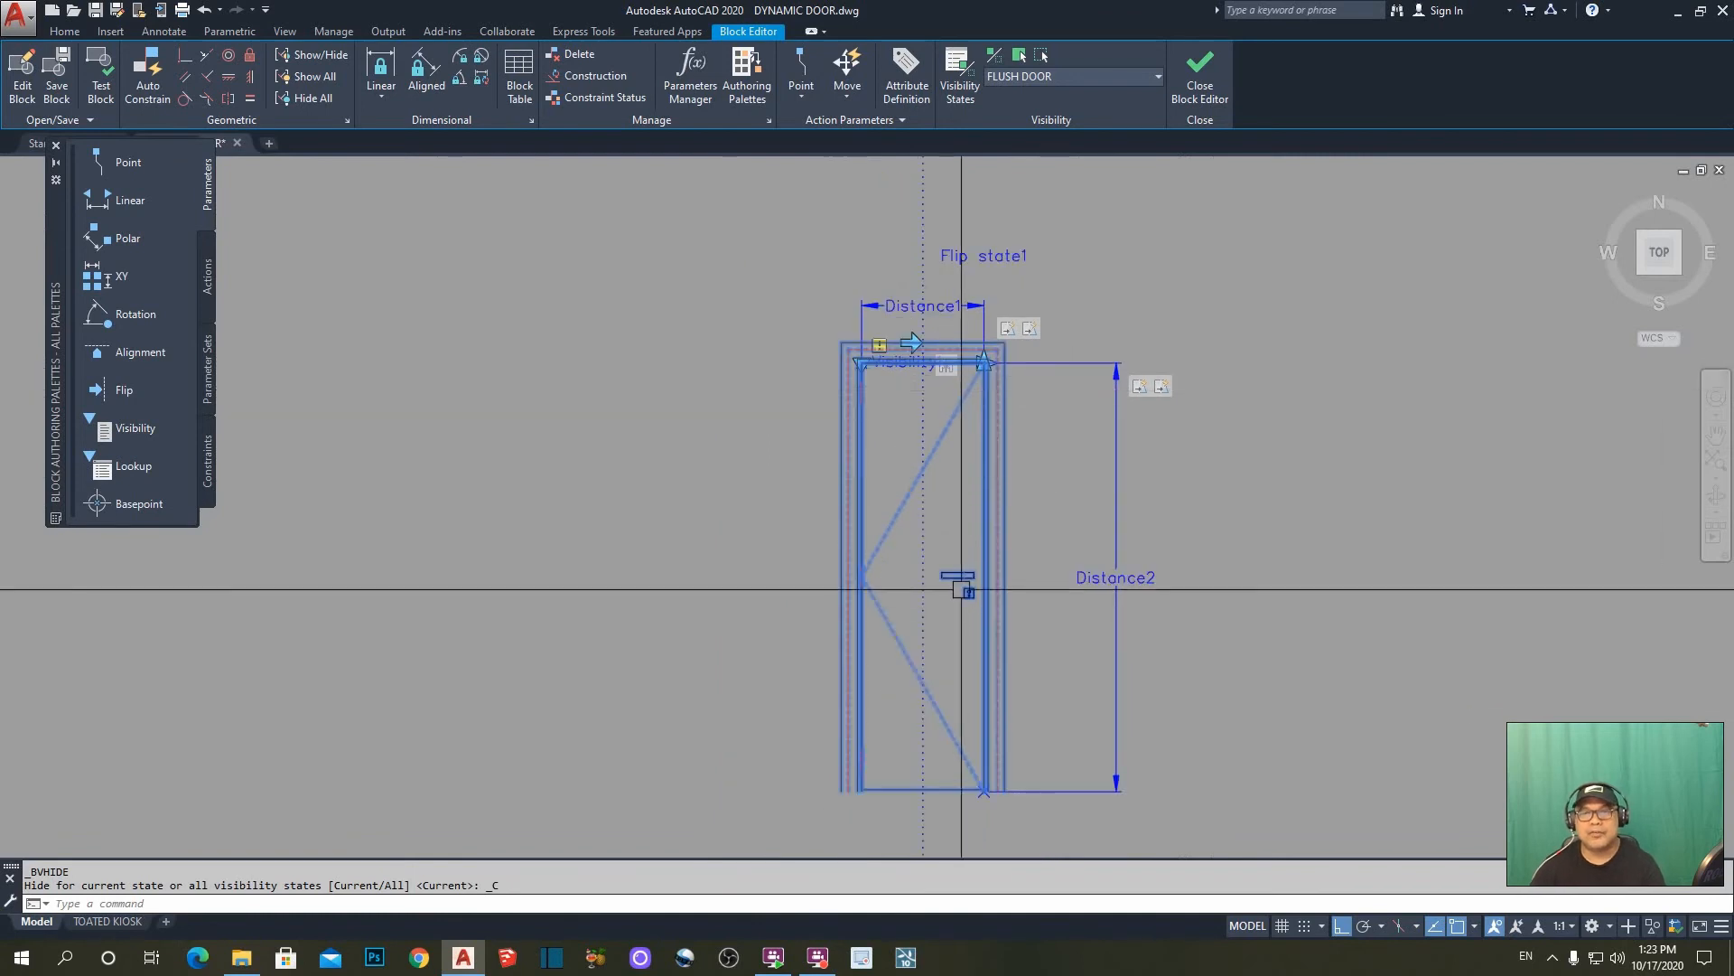
key("Escape")
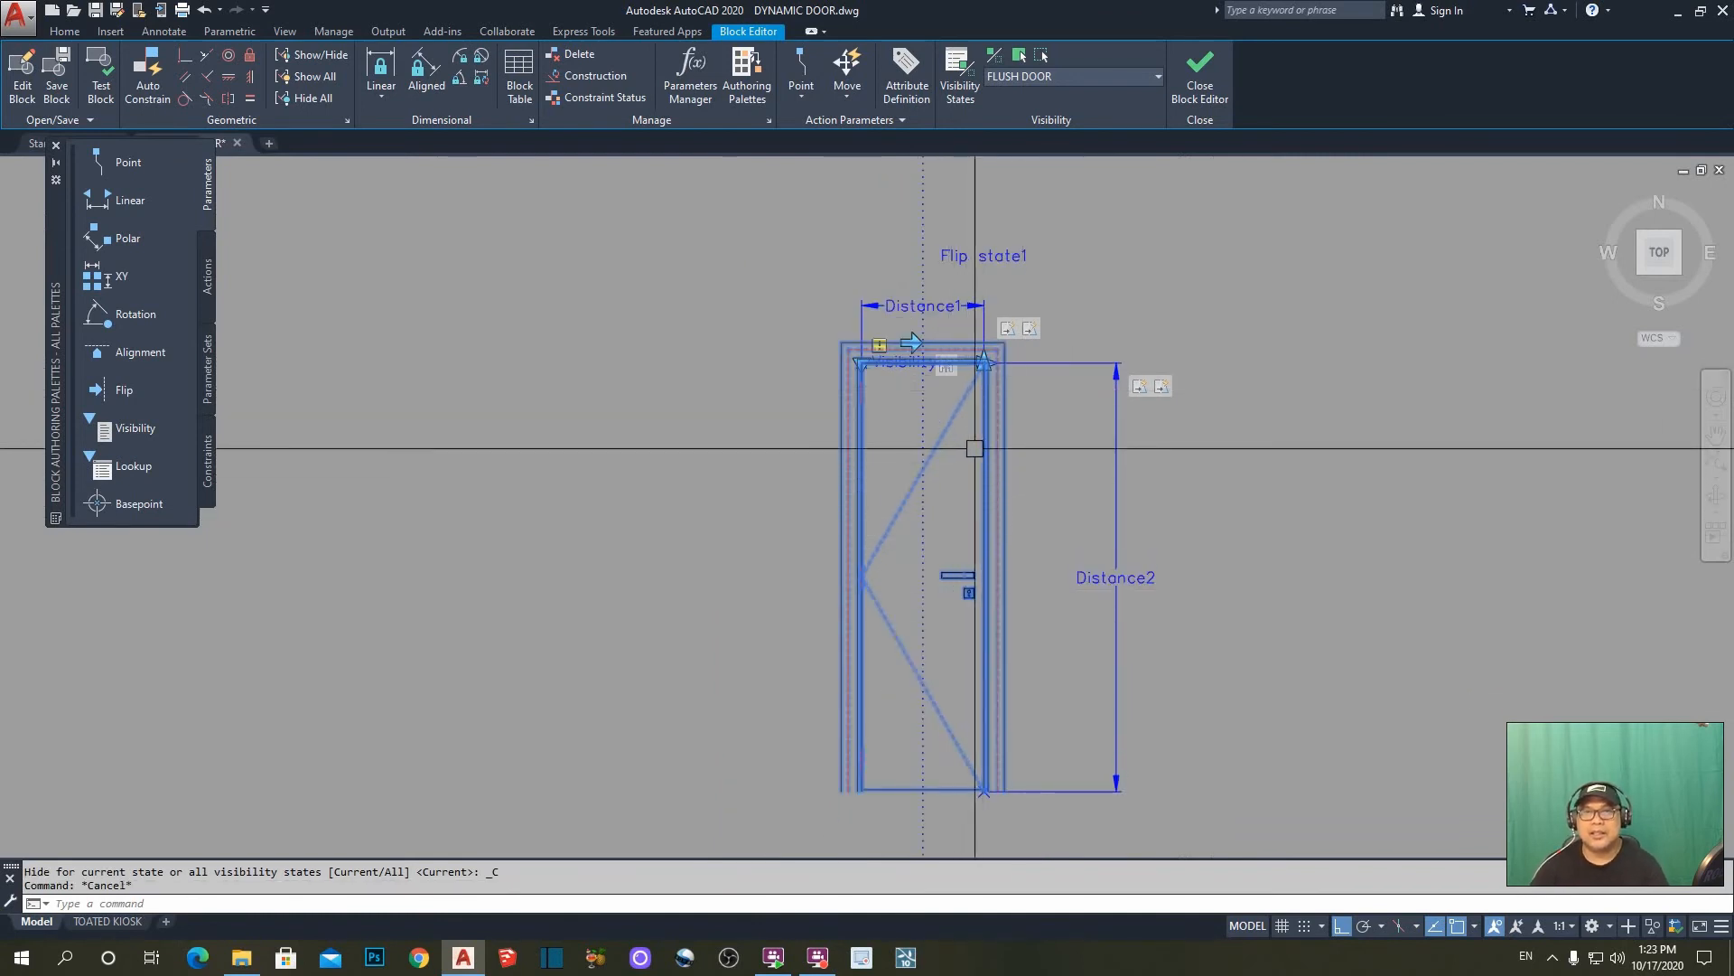
- Create a visibility state named VENEERED DOOR, leaving the visibility of existing objects unchanged, and accept the state list
left_click(983, 87)
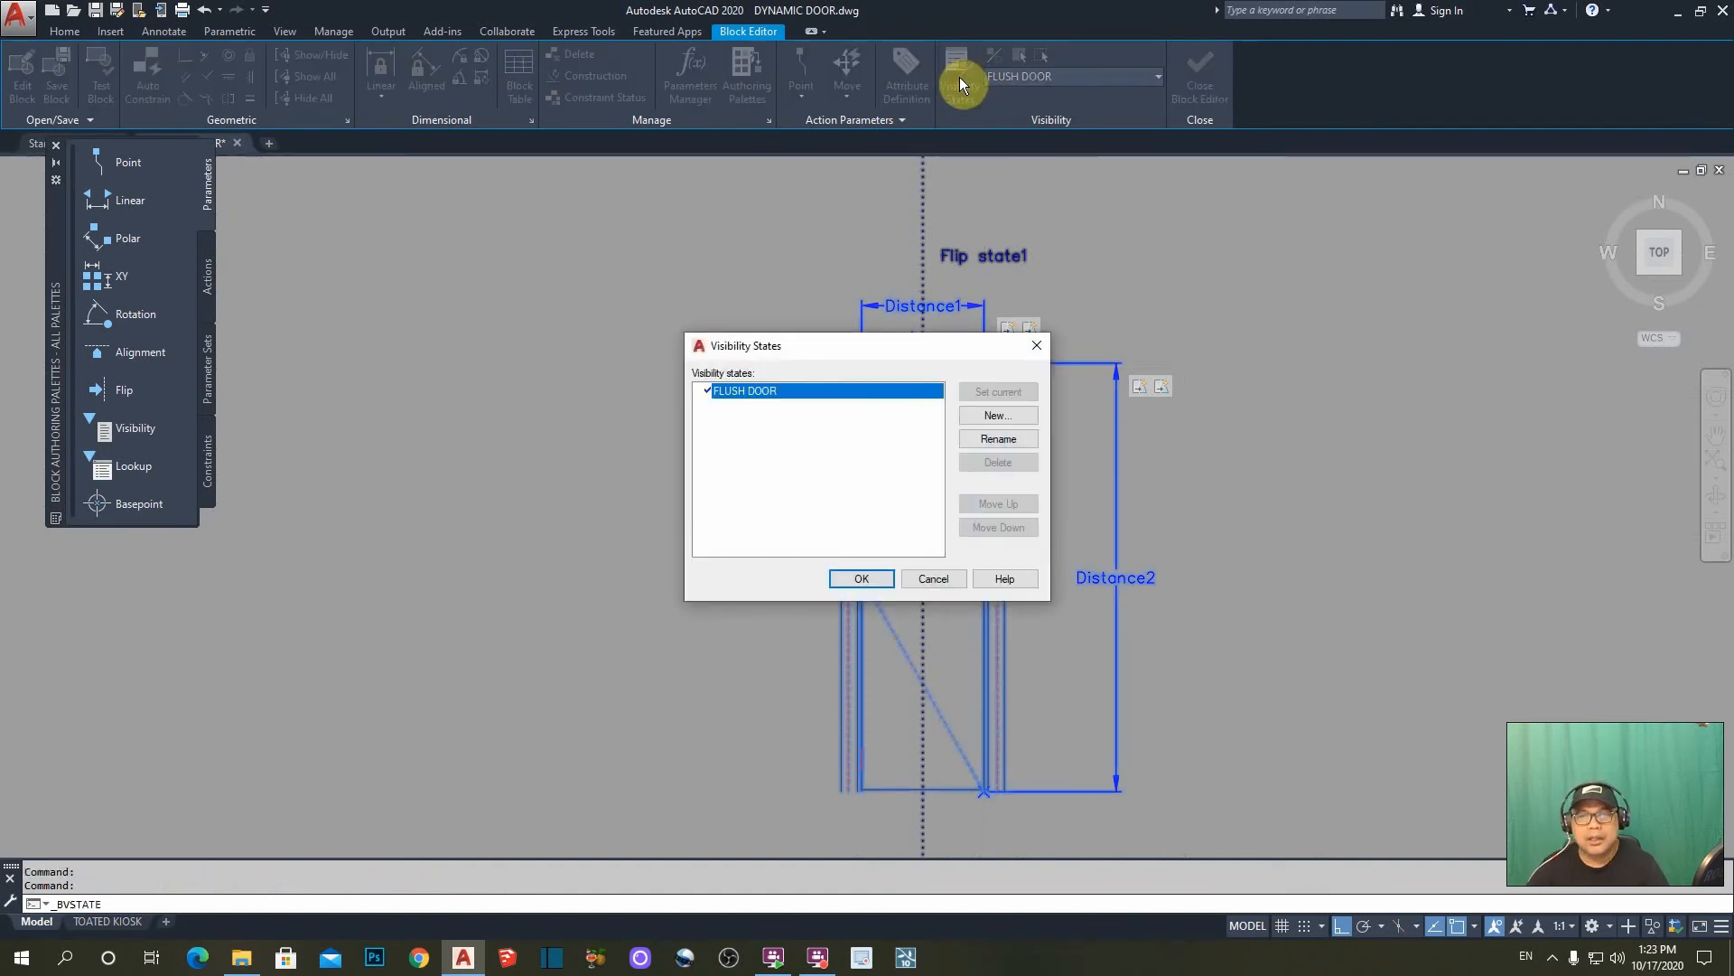
left_click(991, 416)
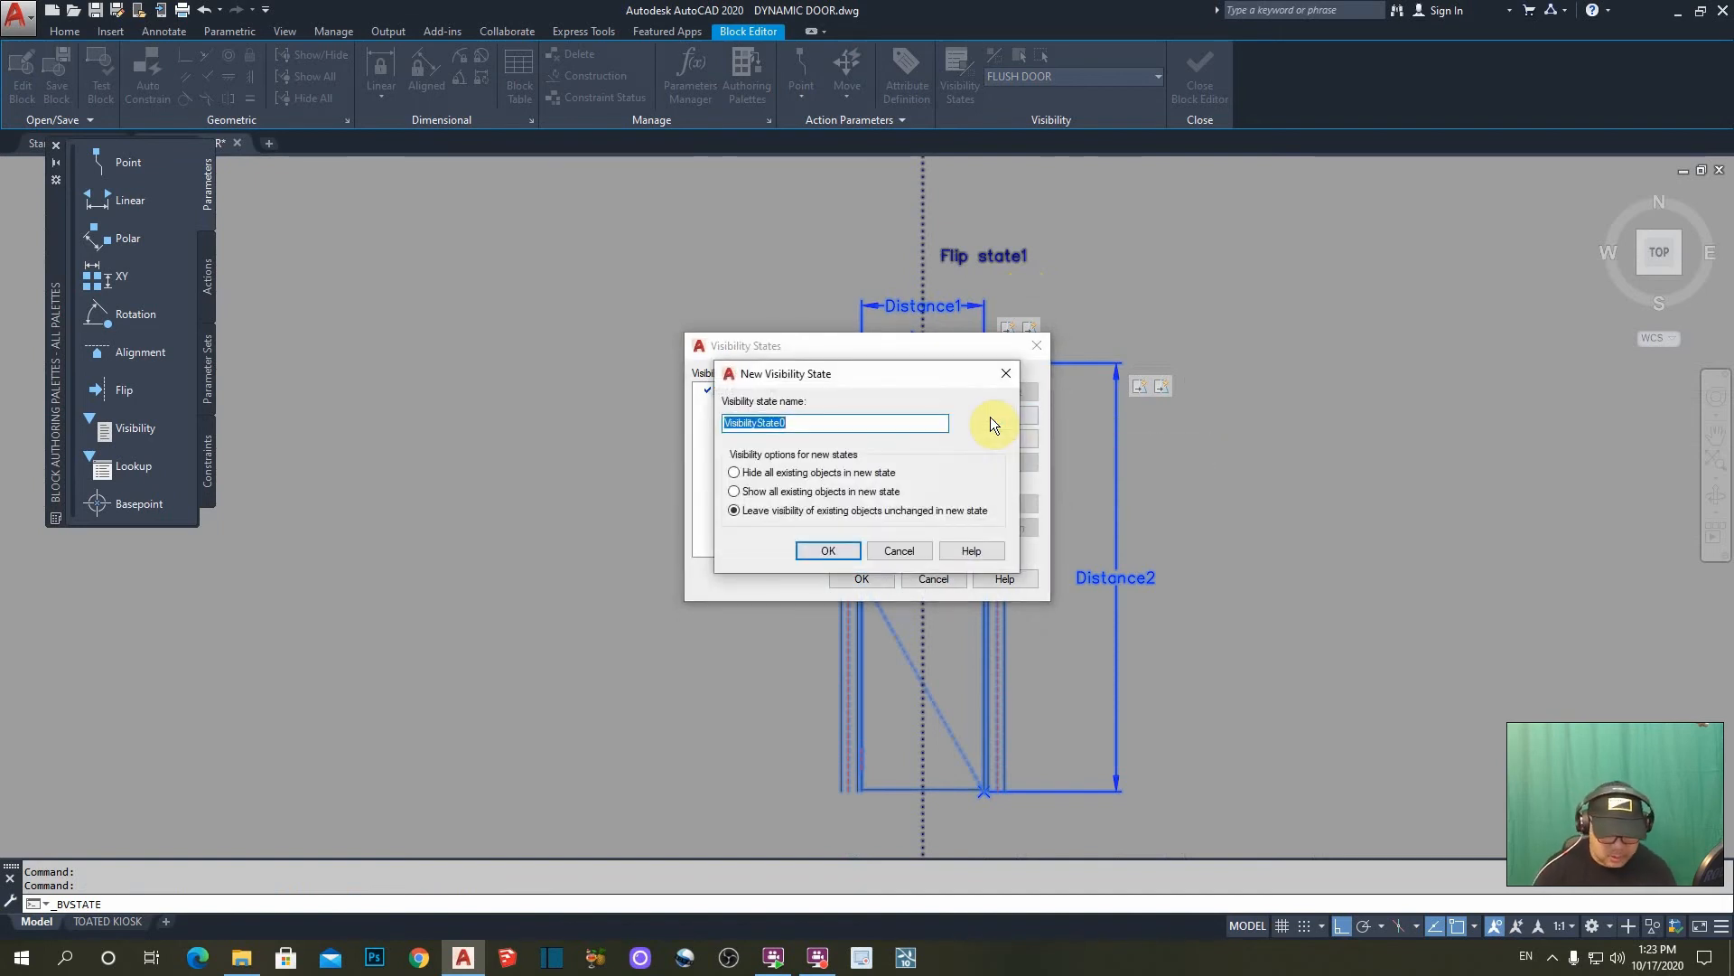
type("VENEERED DOOR")
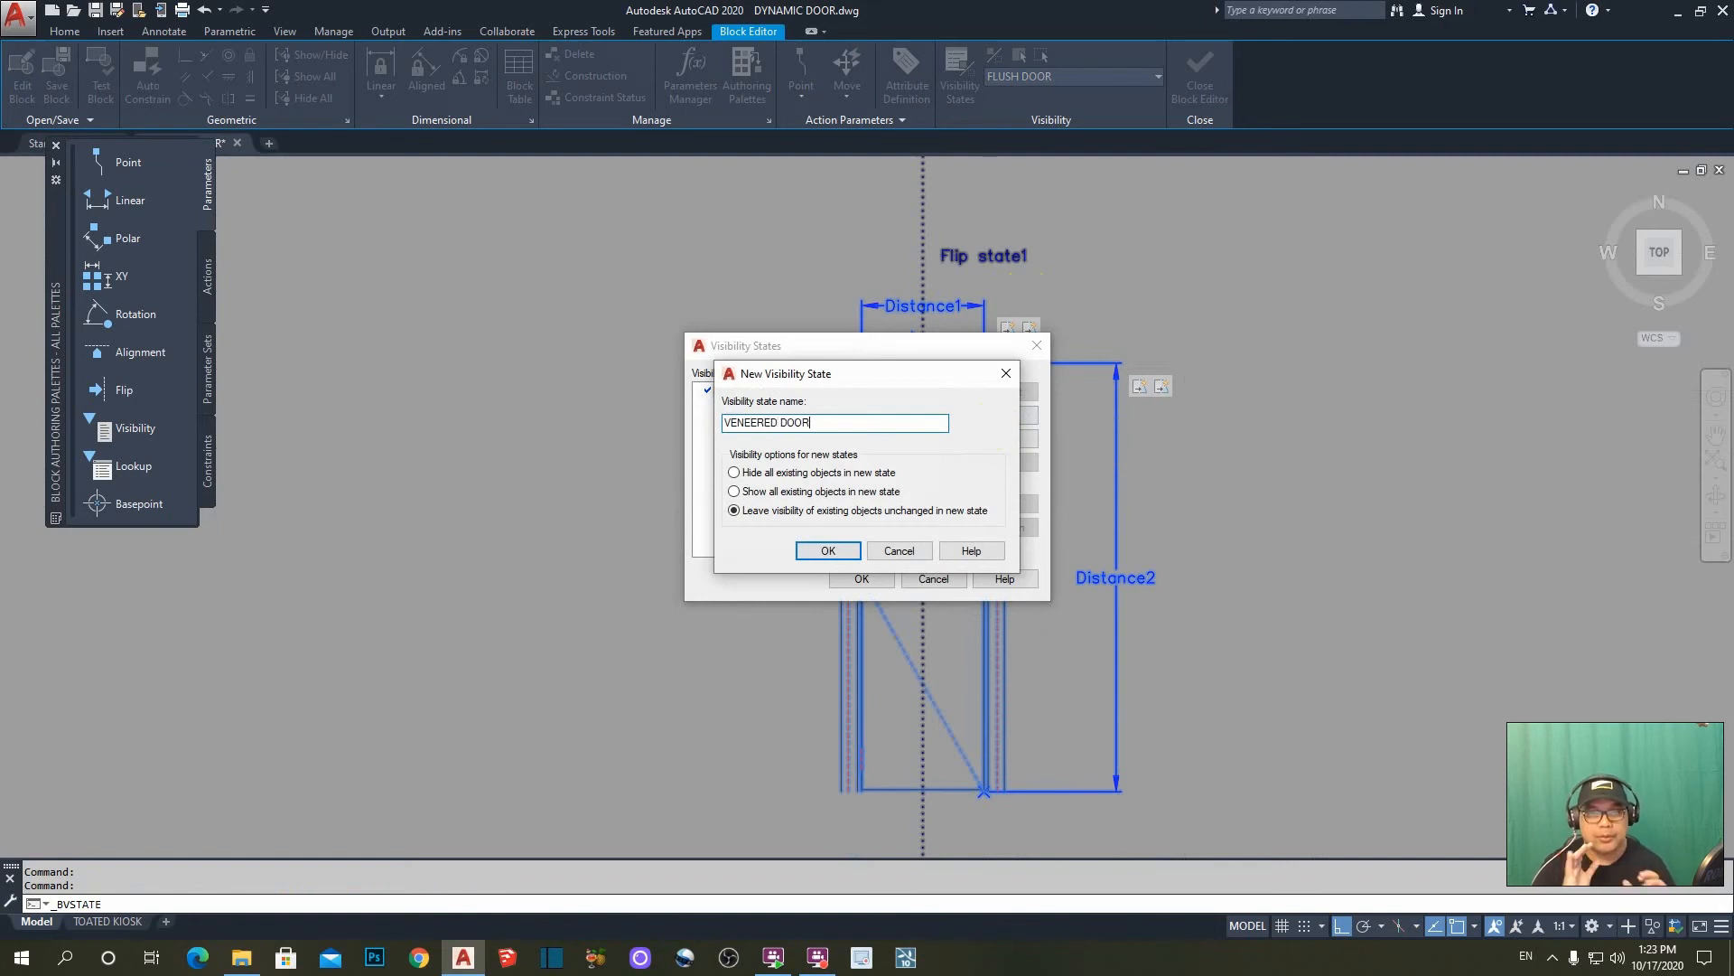
left_click(806, 552)
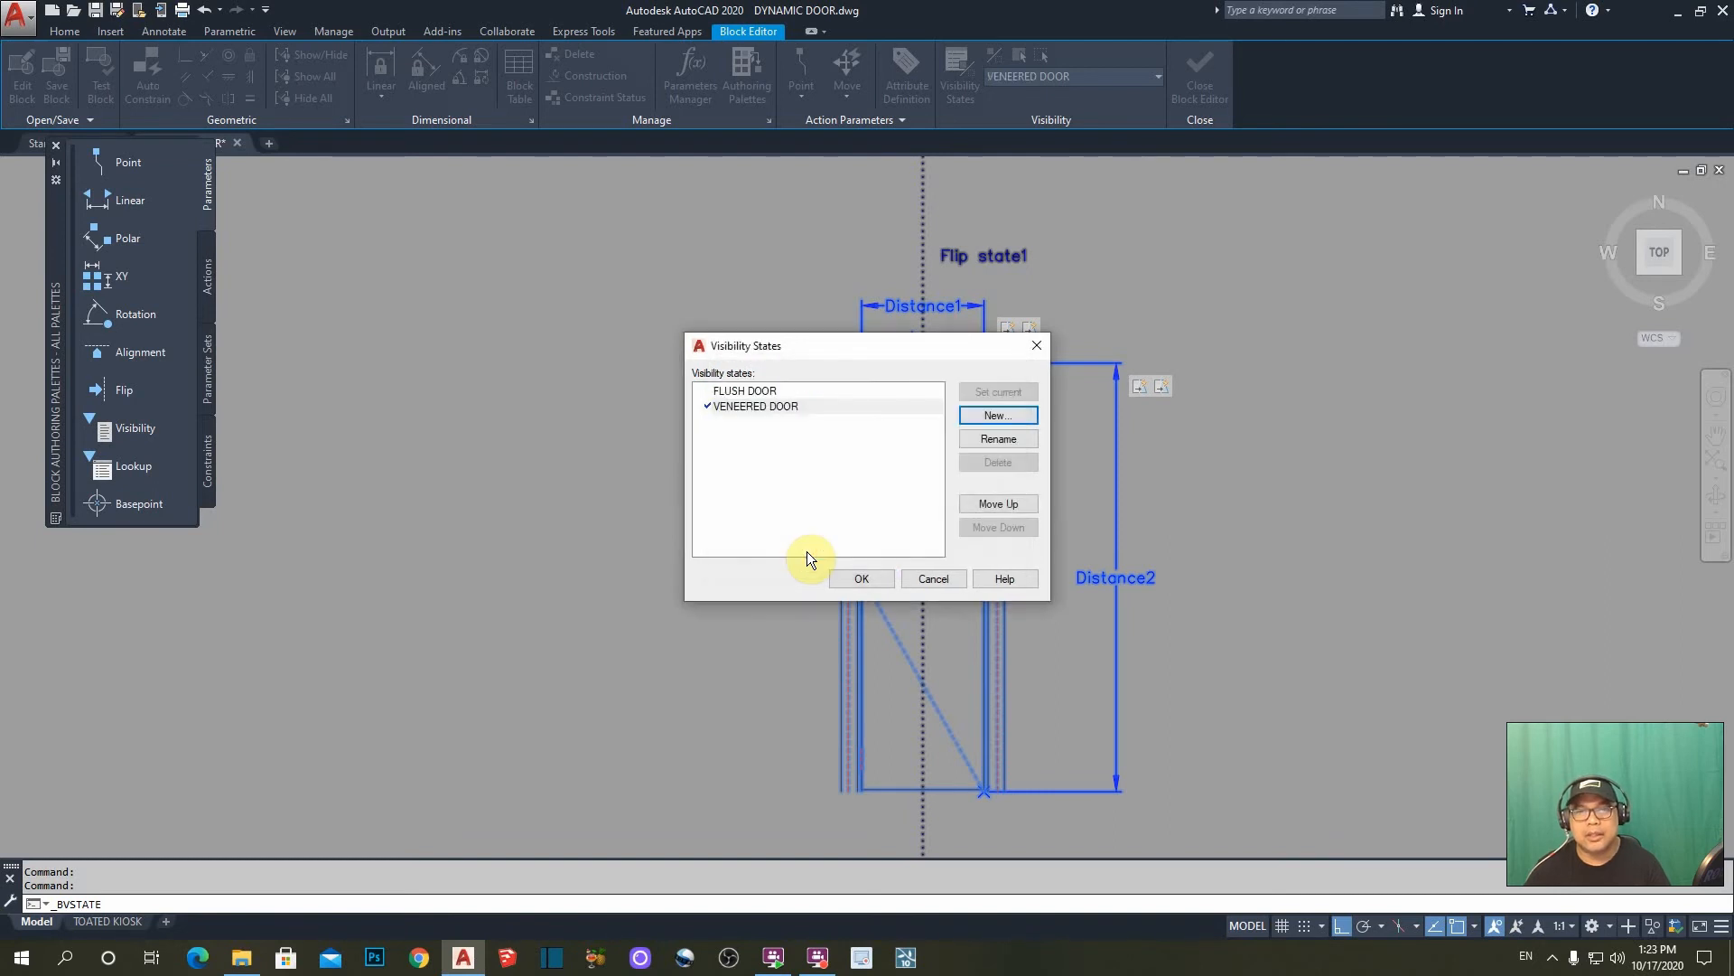
left_click(875, 579)
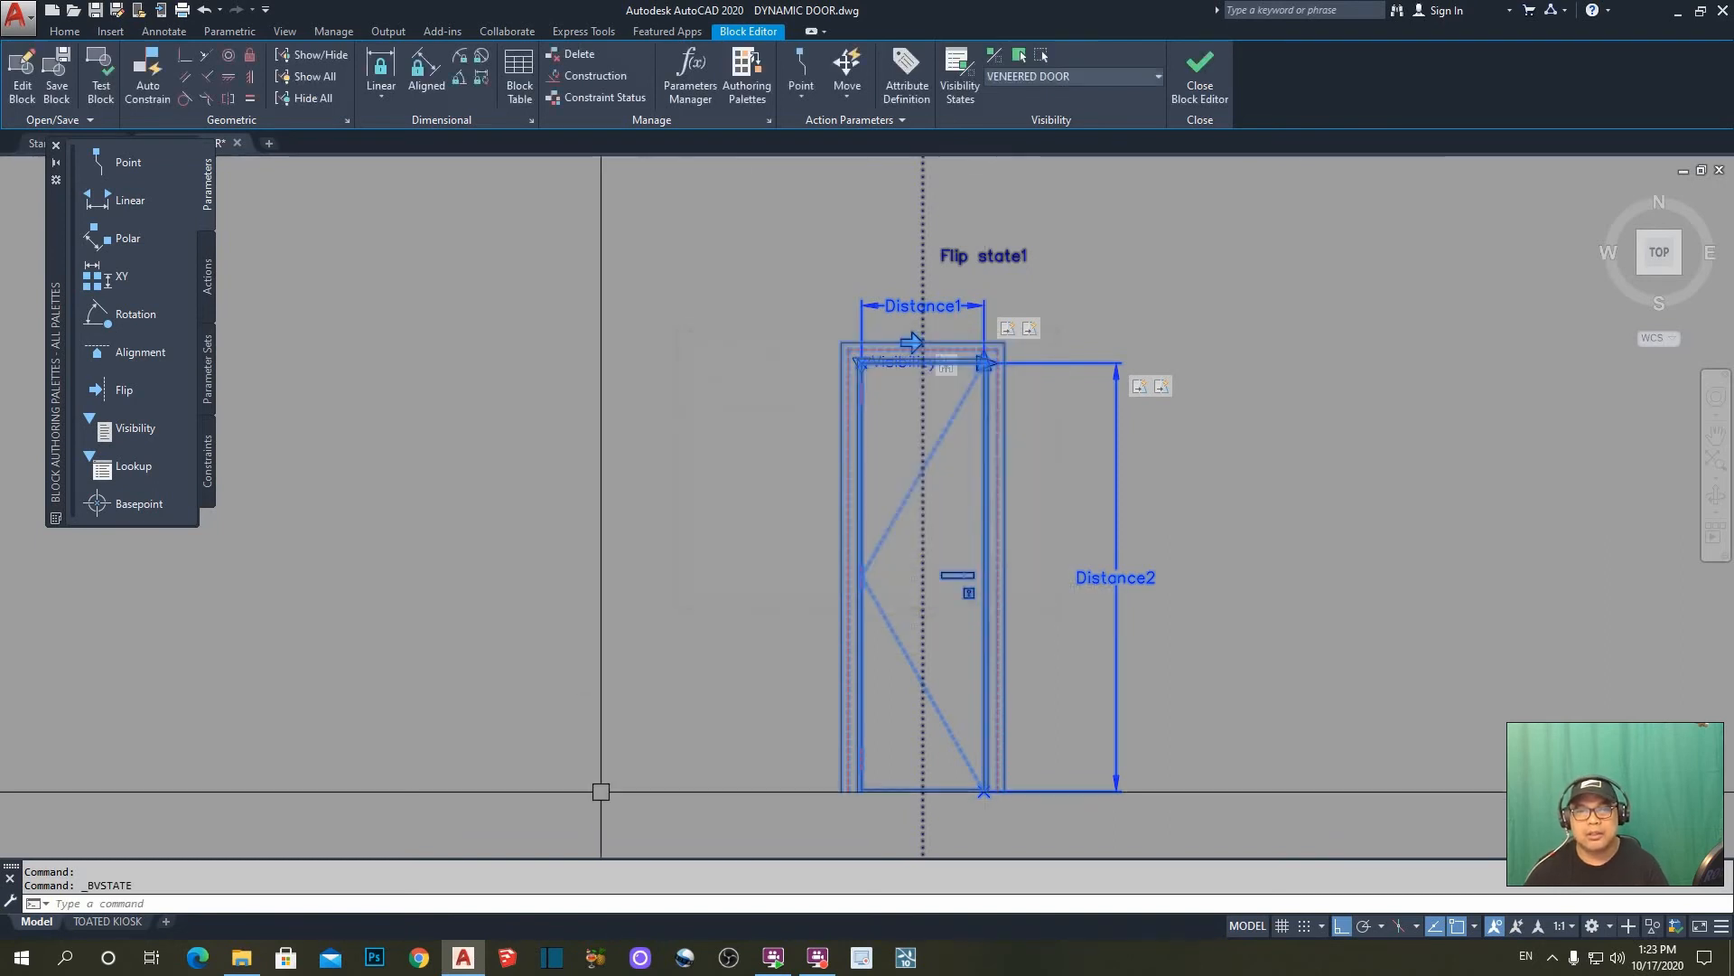
- Examine the door's frame, leaf, handle and swing lines in the VENEERED DOOR state
middle_click_drag(1114, 480, 1116, 373)
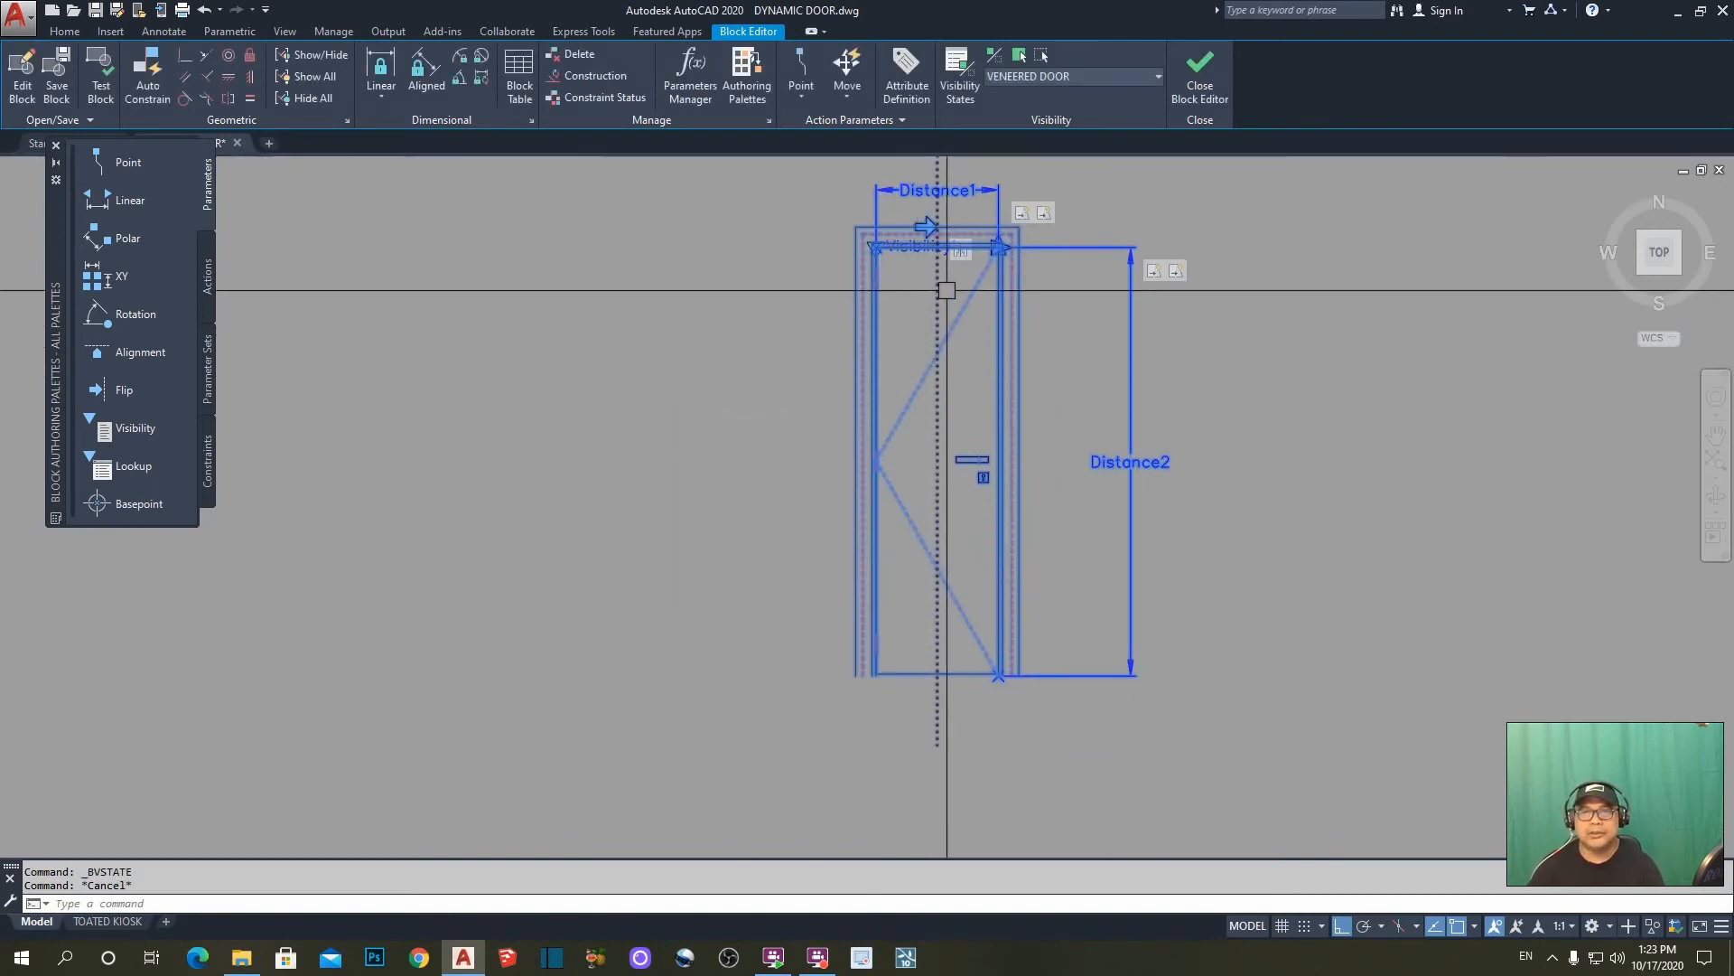
key("Escape")
middle_click_drag(987, 369, 946, 409)
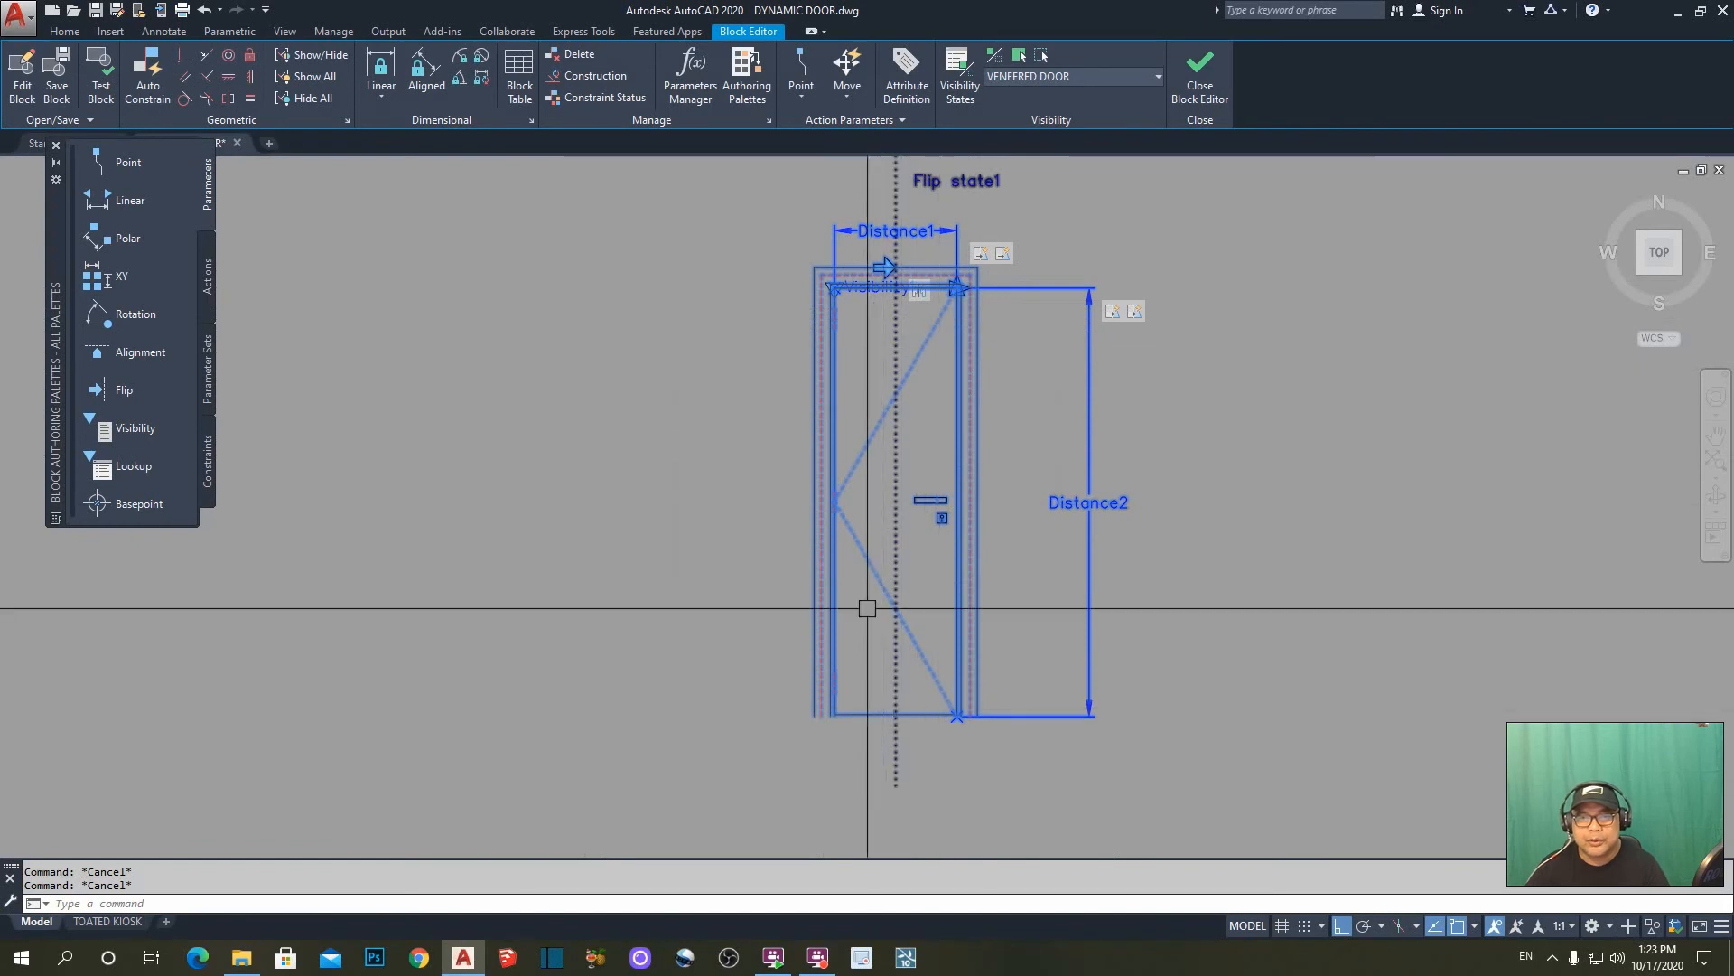
middle_click_drag(908, 375, 900, 463)
scroll(920, 392, "up", 3)
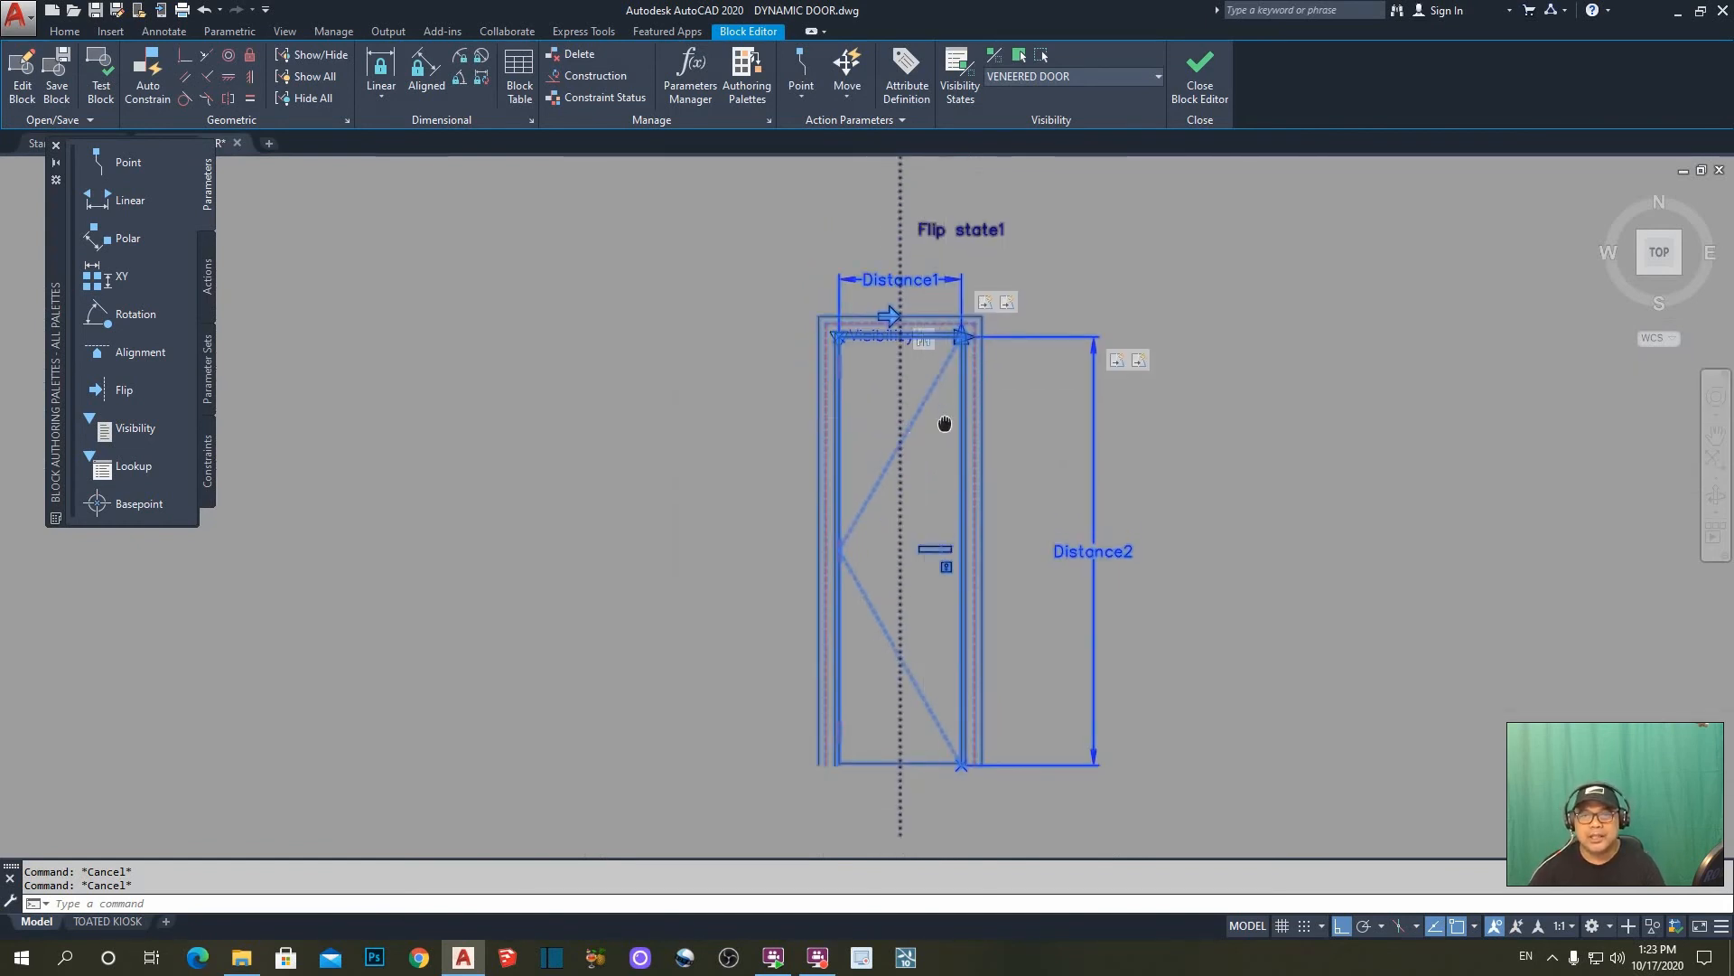
scroll(933, 379, "down", 4)
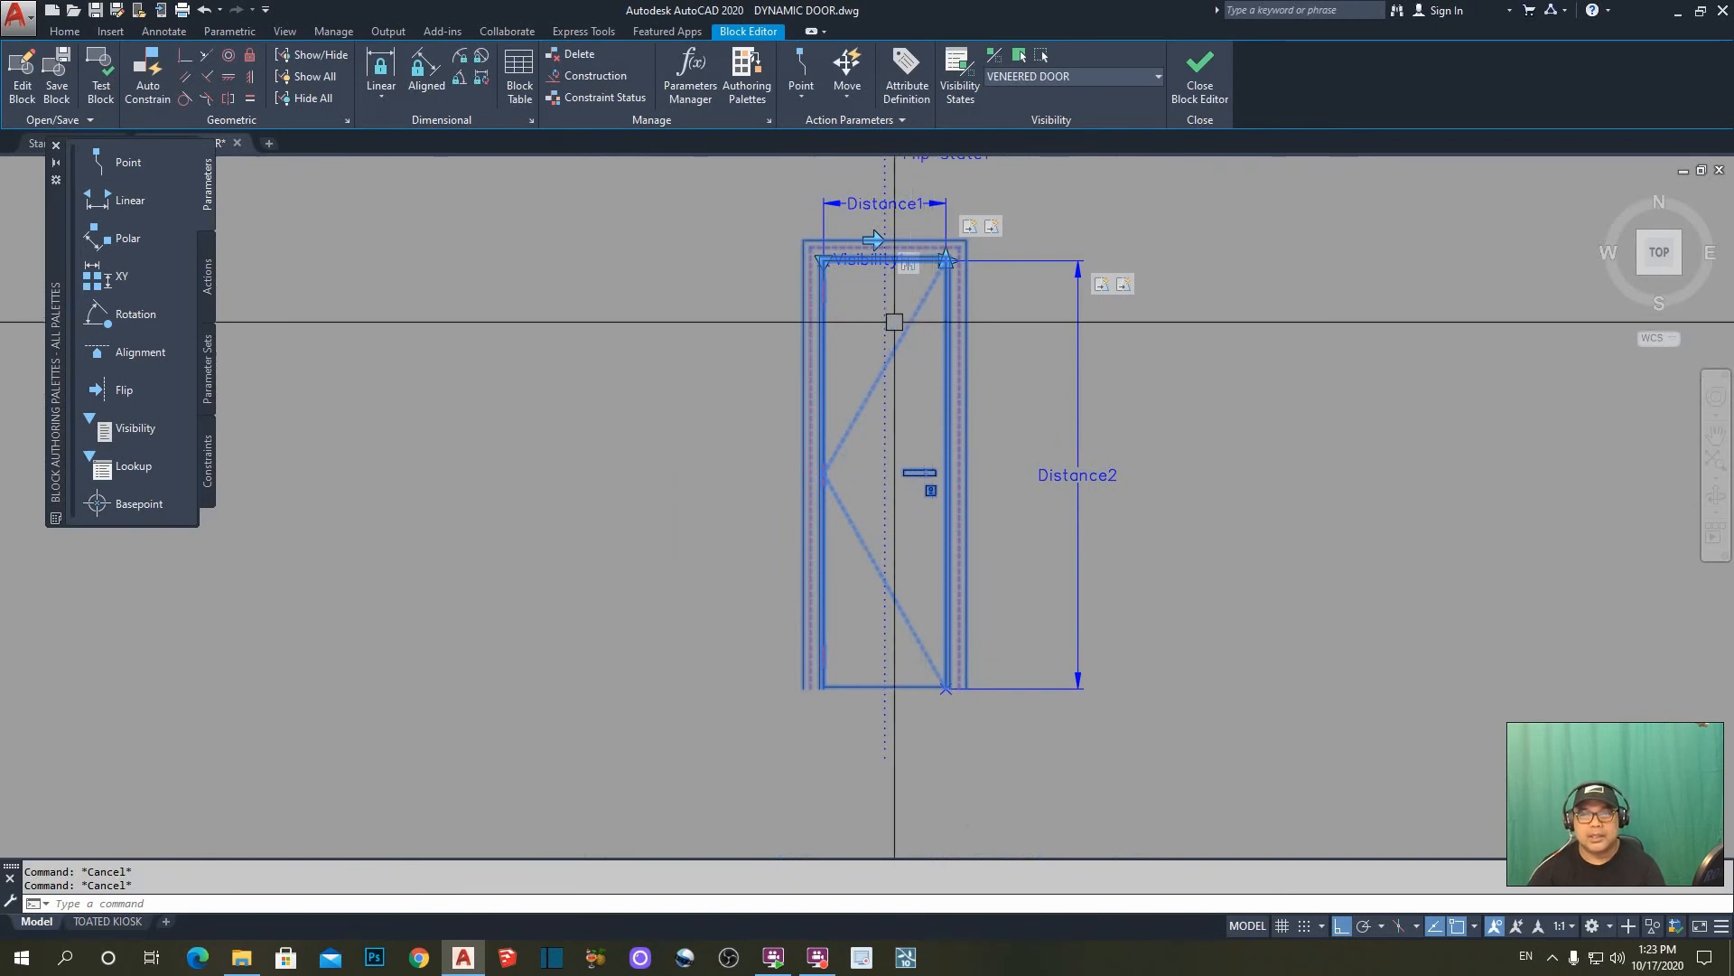
mouse_move(867, 351)
middle_mouse_down()
mouse_move(858, 392)
mouse_move(939, 377)
mouse_move(937, 392)
middle_mouse_up()
scroll(856, 401, "up", 2)
scroll(937, 356, "down", 2)
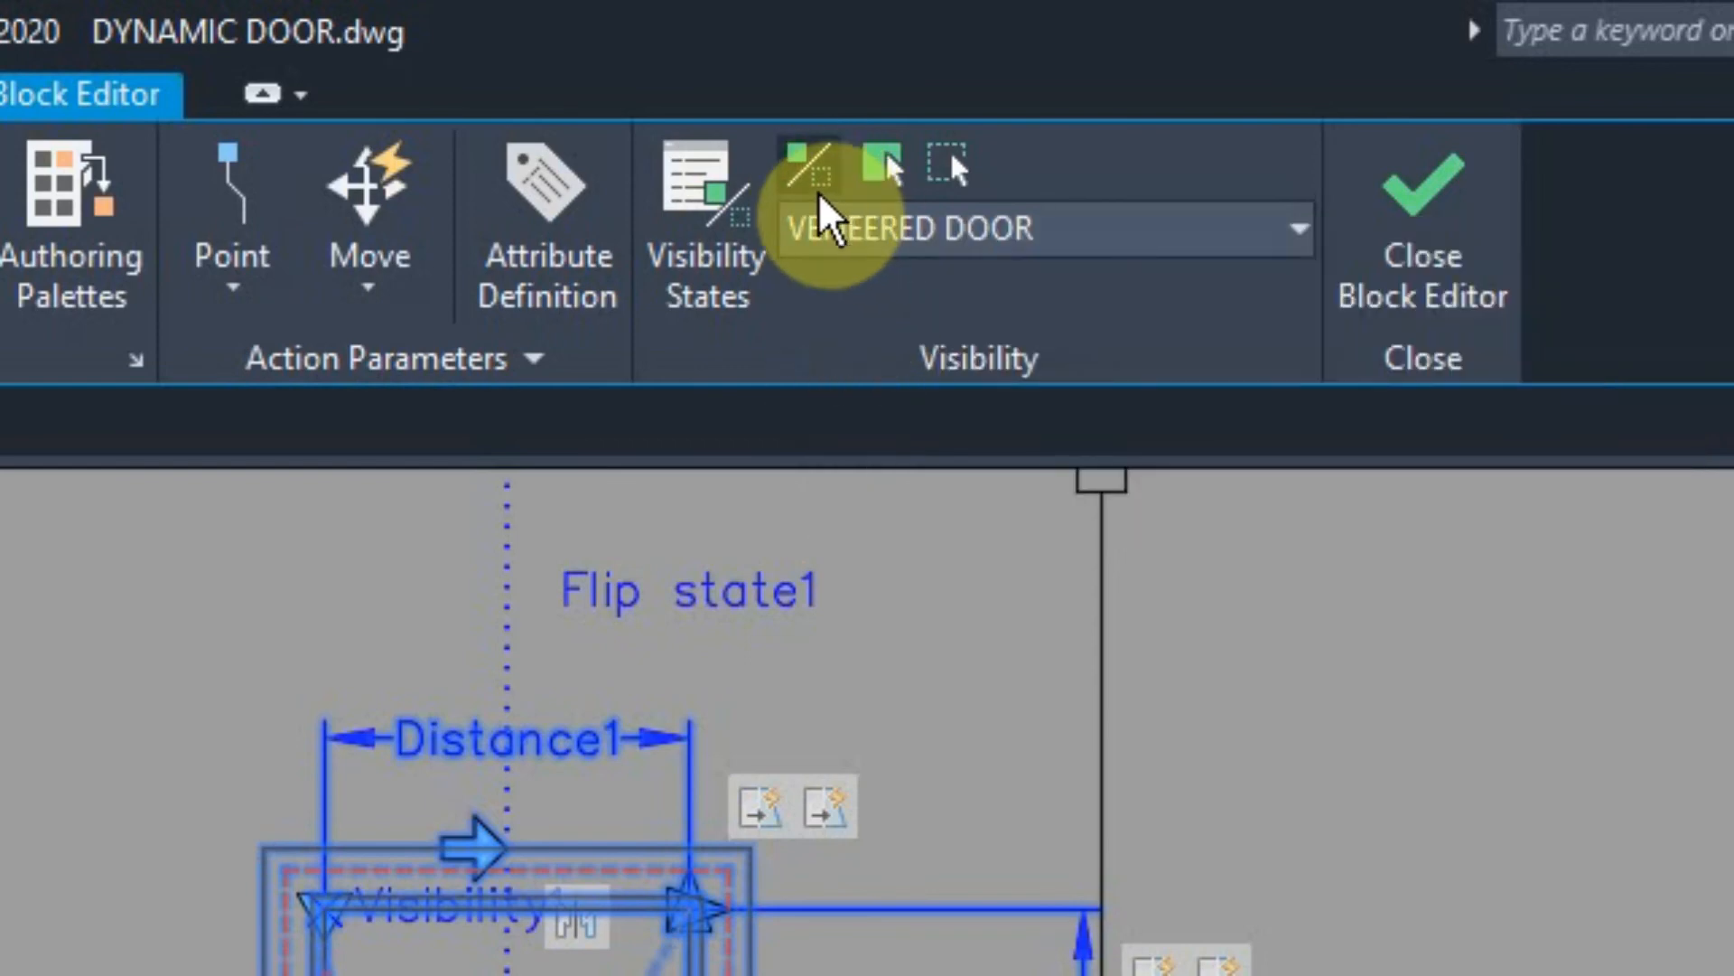
- Display the hidden geometry dimmed and try to hide the horizontal lines and panels for VENEERED DOOR, checking with hidden geometry off
left_click(811, 169)
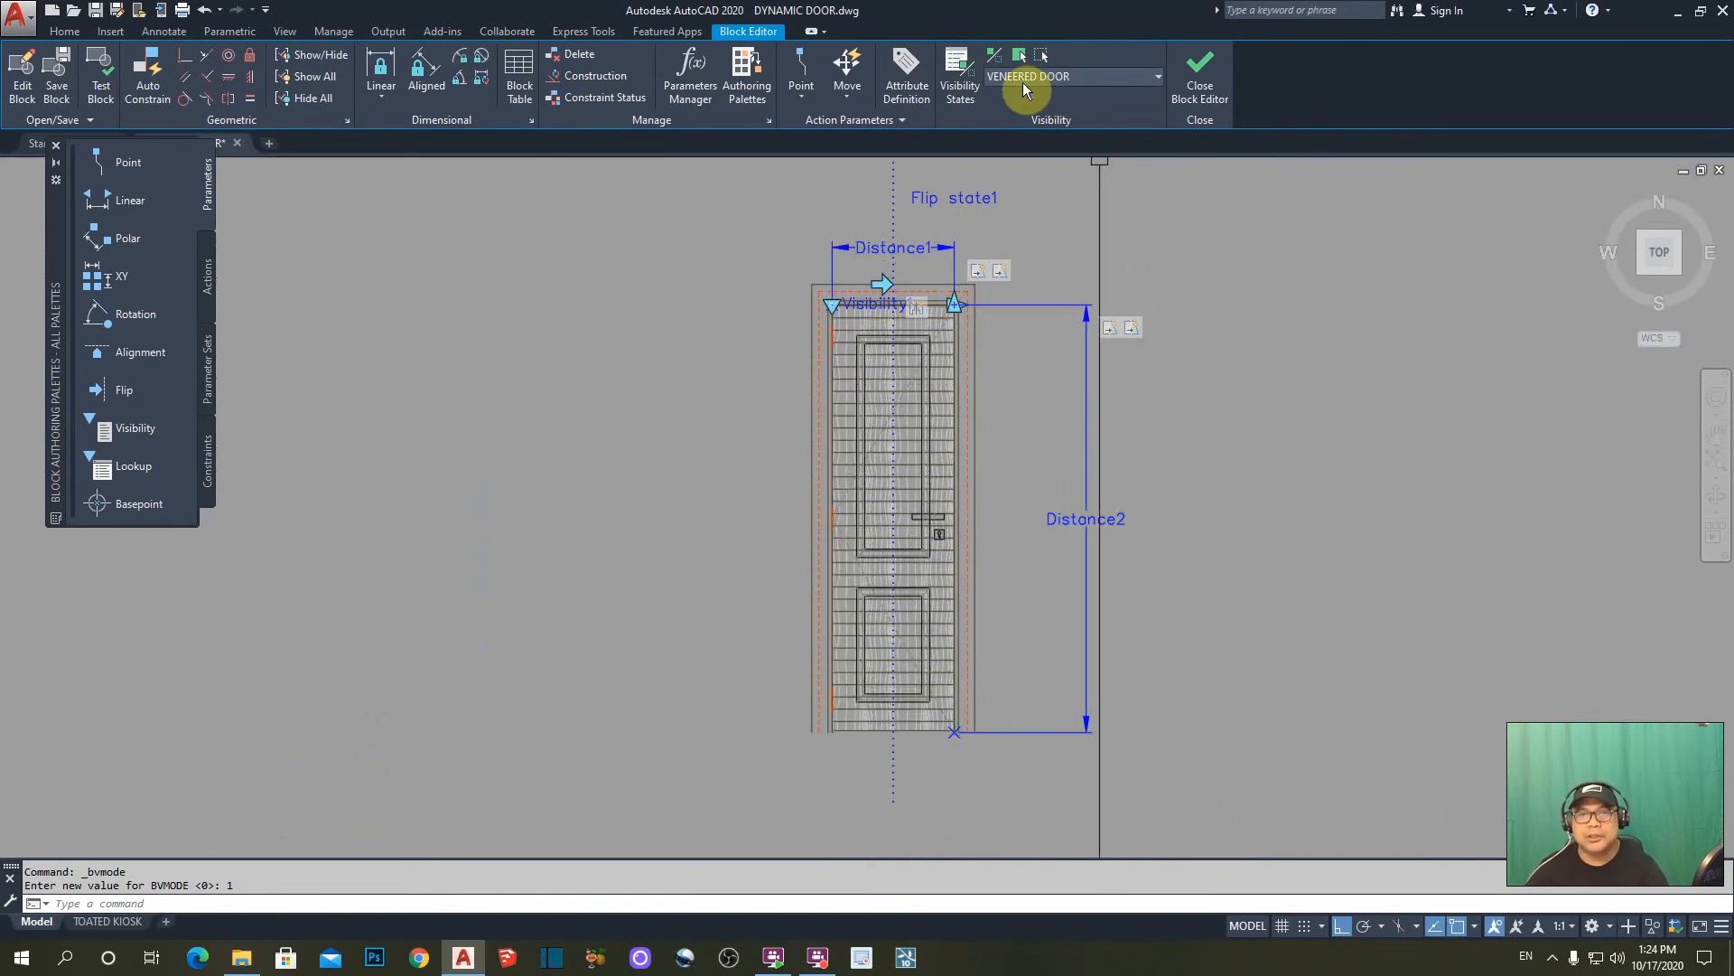
scroll(824, 301, "up", 4)
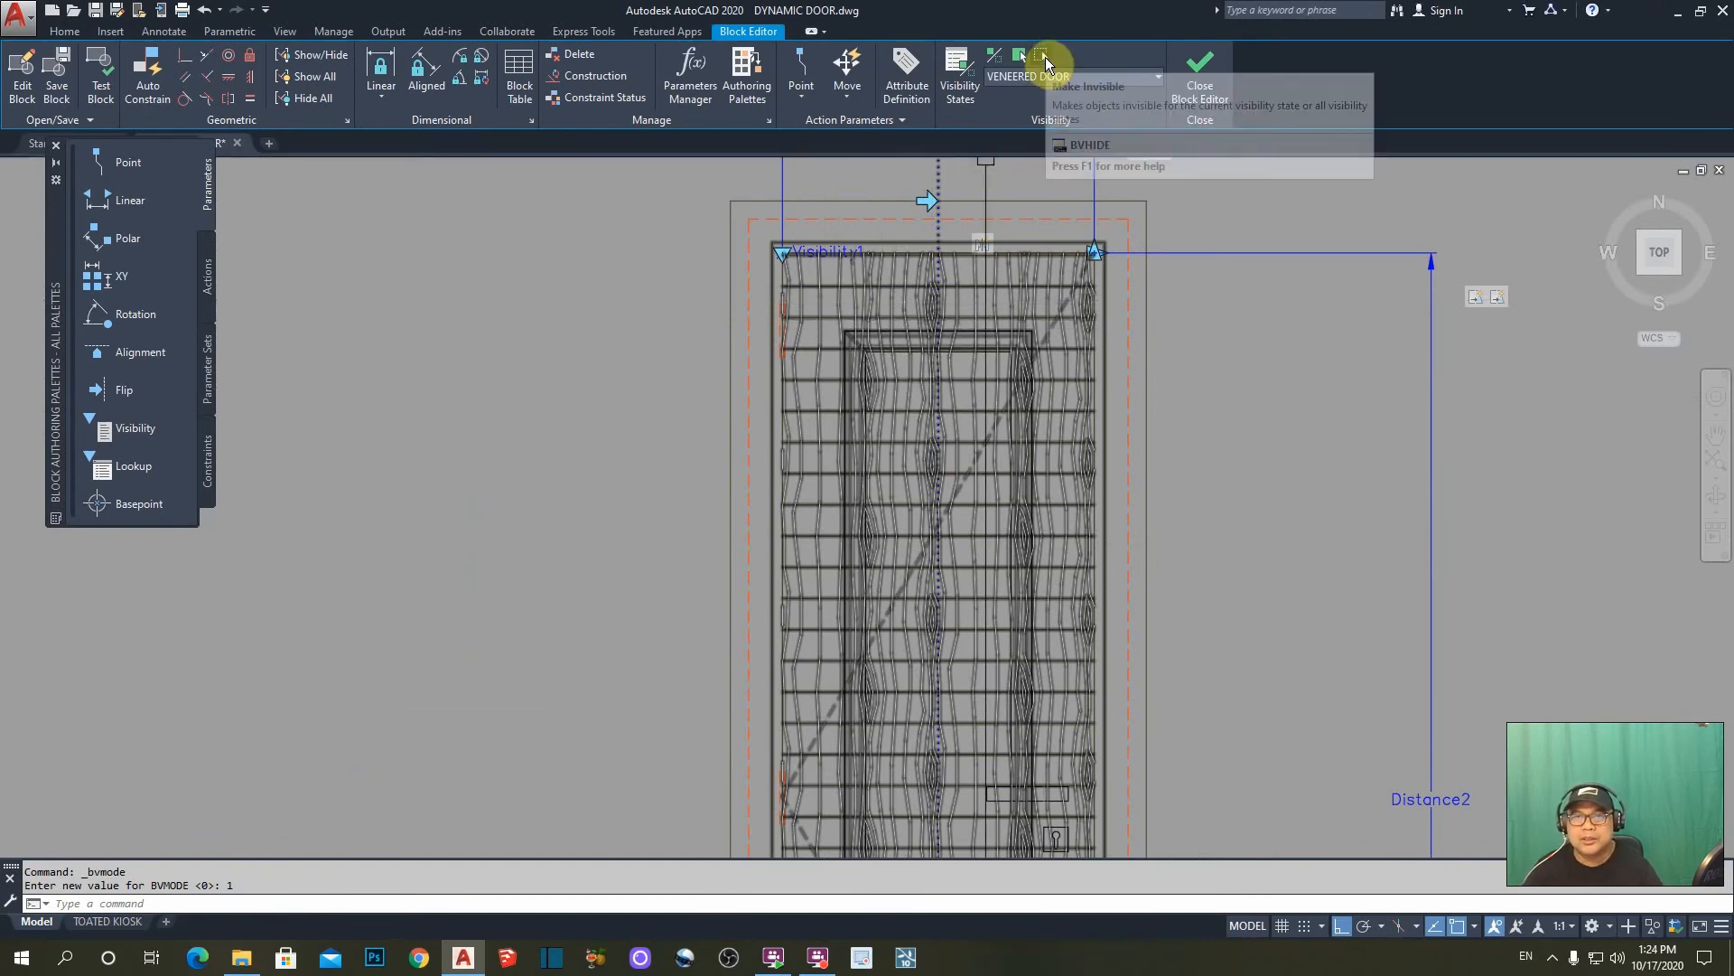
left_click(1043, 57)
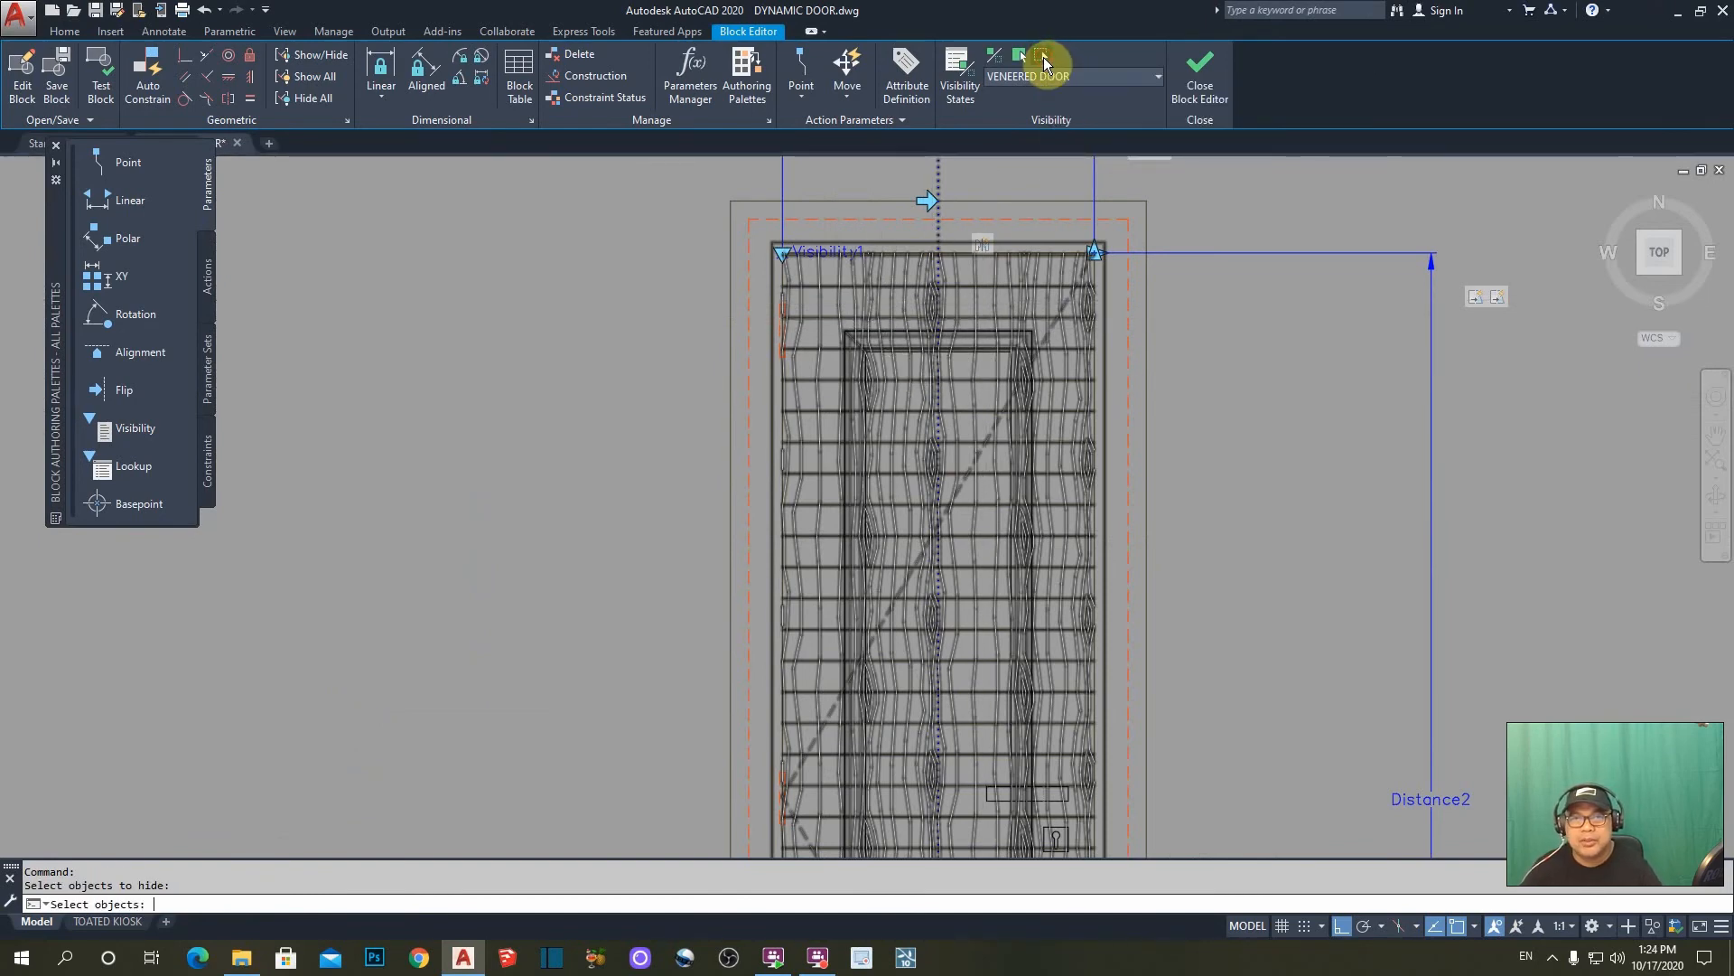
scroll(824, 290, "up", 4)
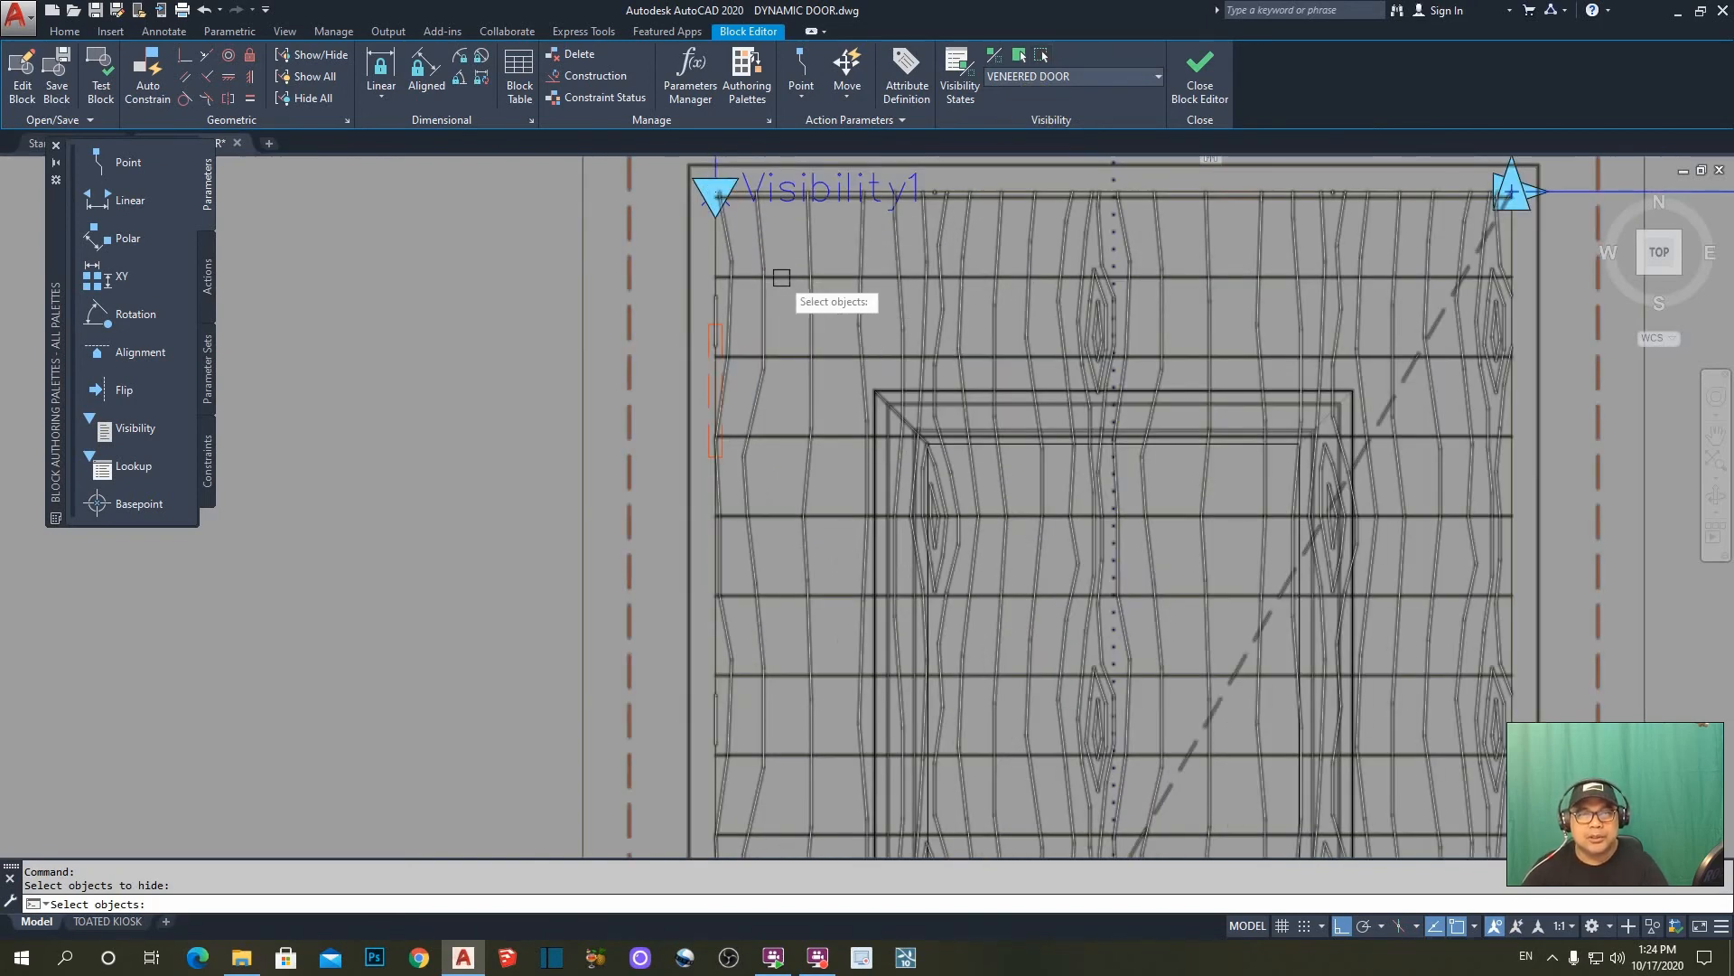
left_click(781, 277)
scroll(898, 334, "down", 3)
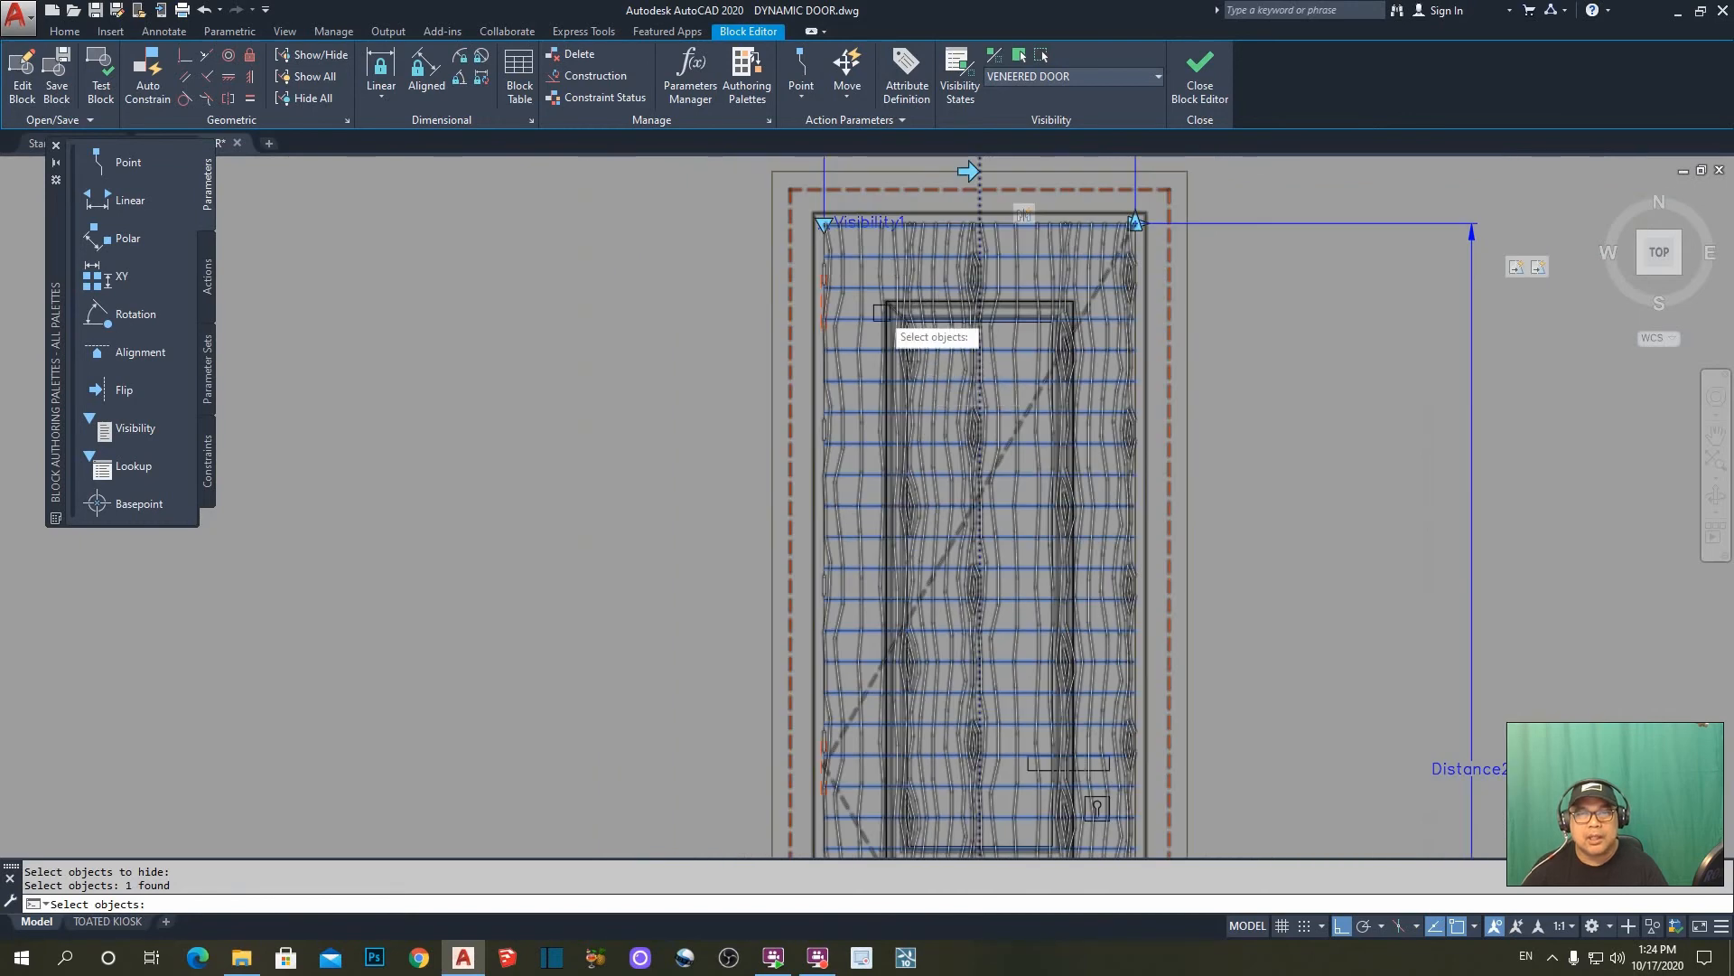
scroll(871, 263, "up", 3)
scroll(852, 213, "down", 5)
left_click(902, 197)
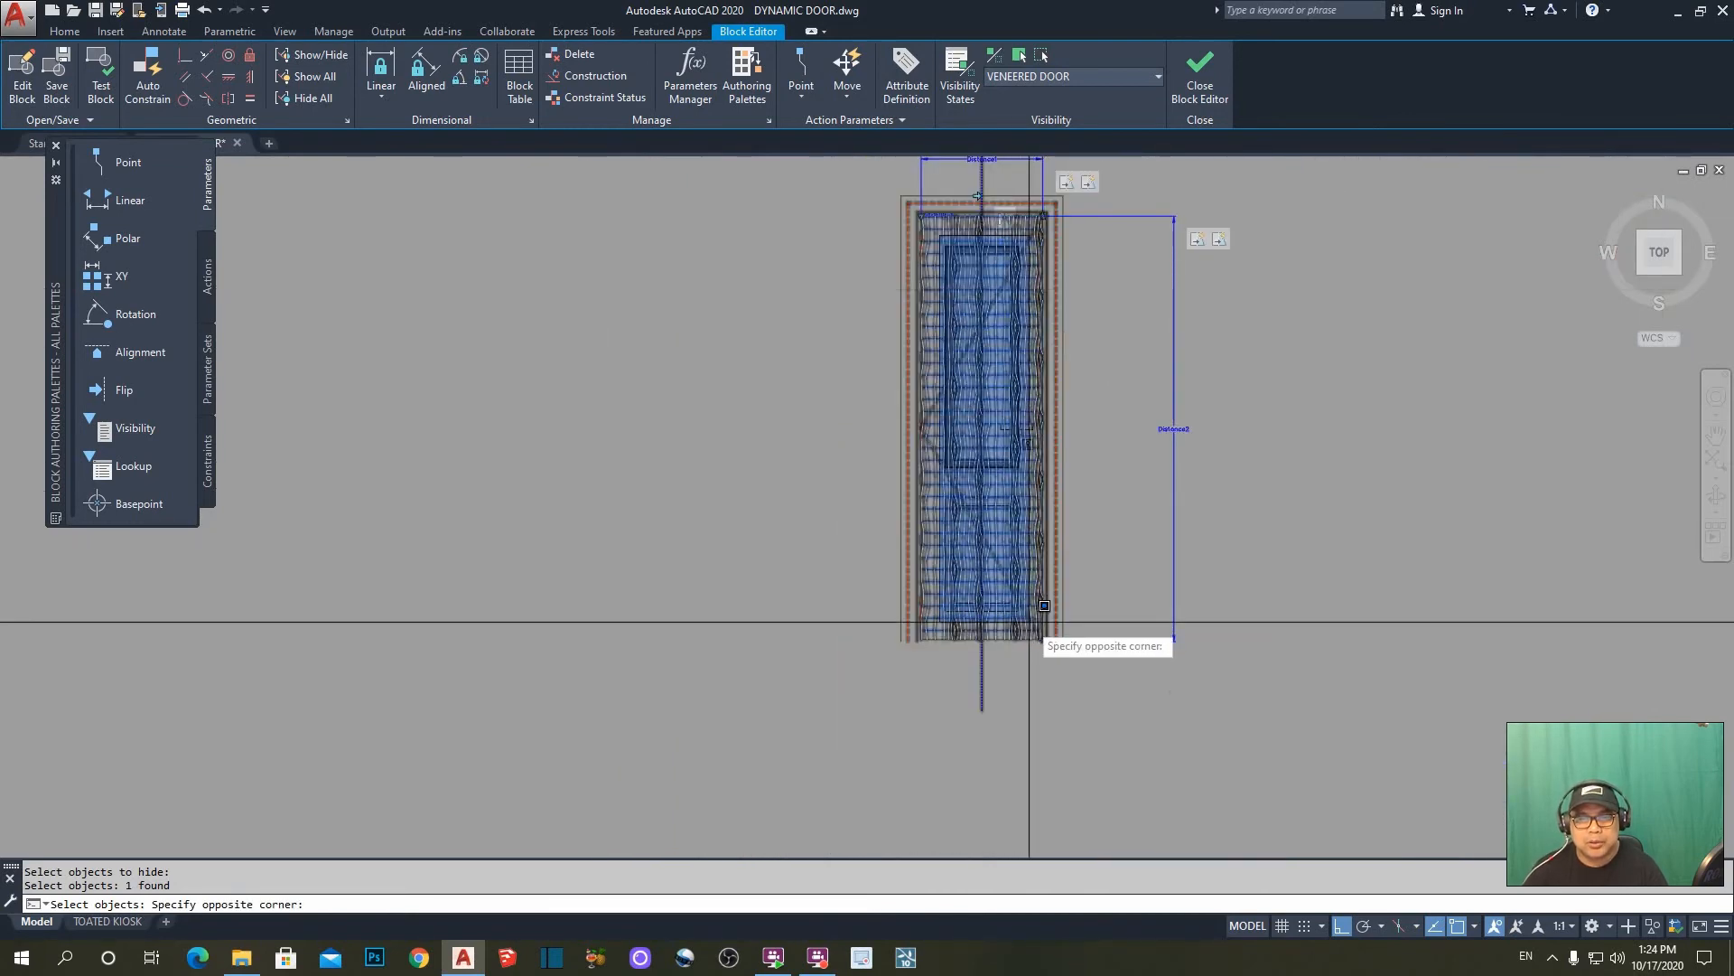
left_click(1043, 606)
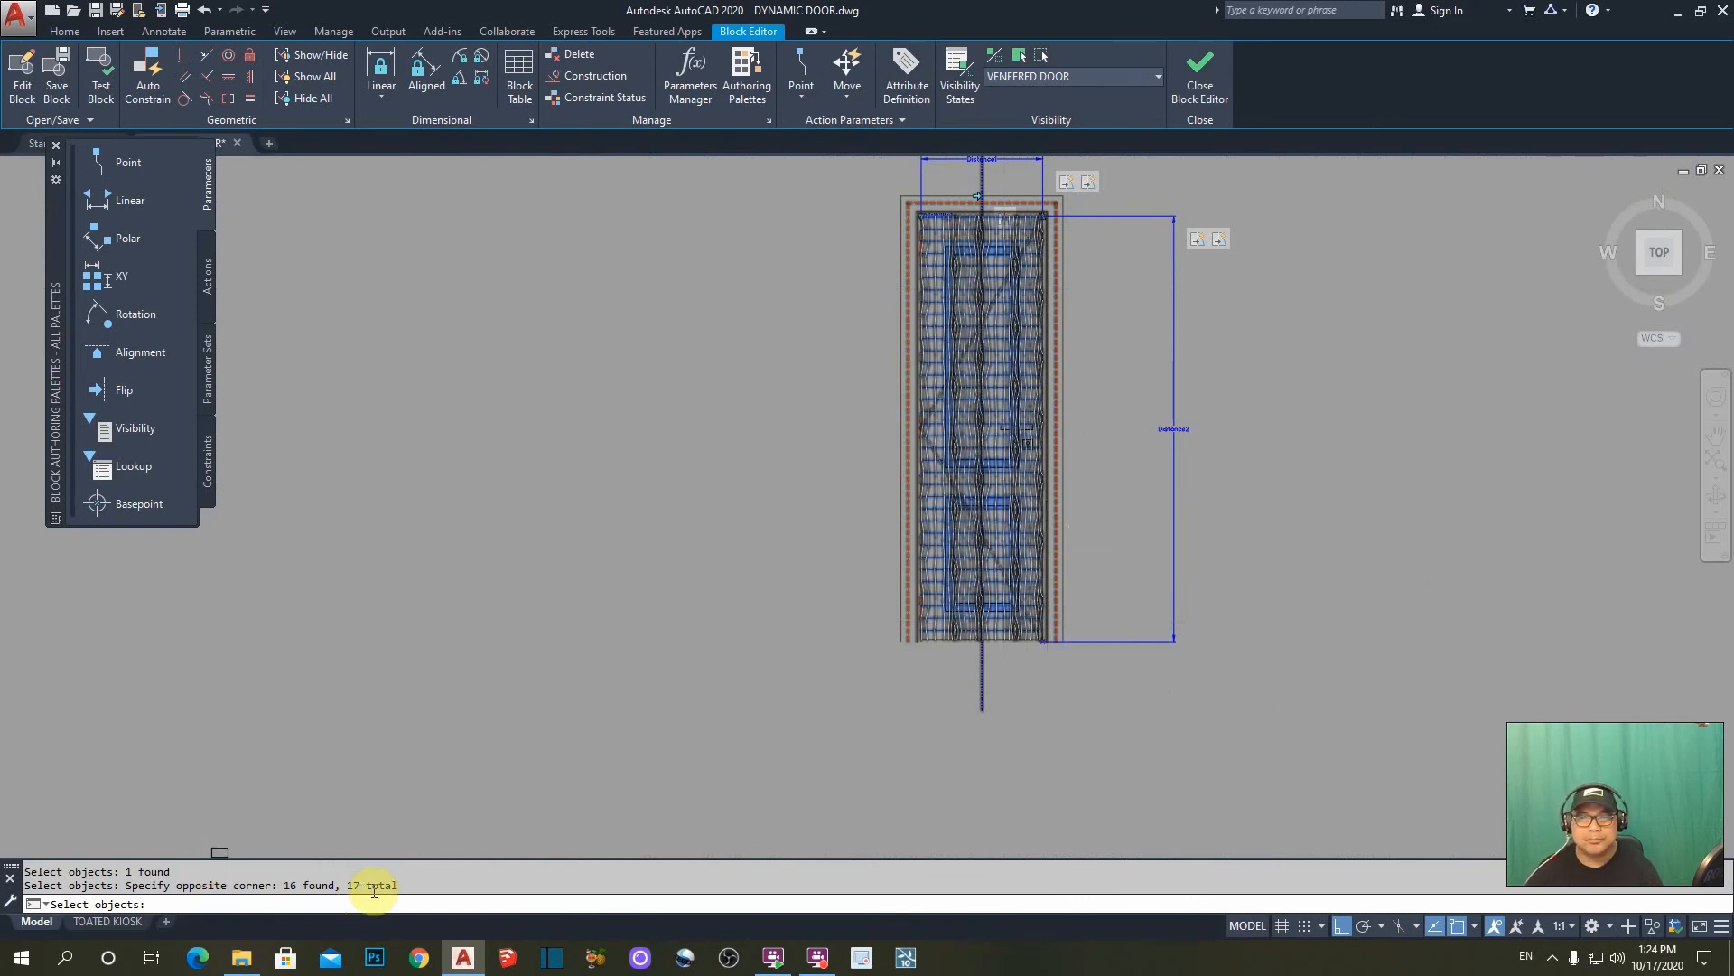
key("Return")
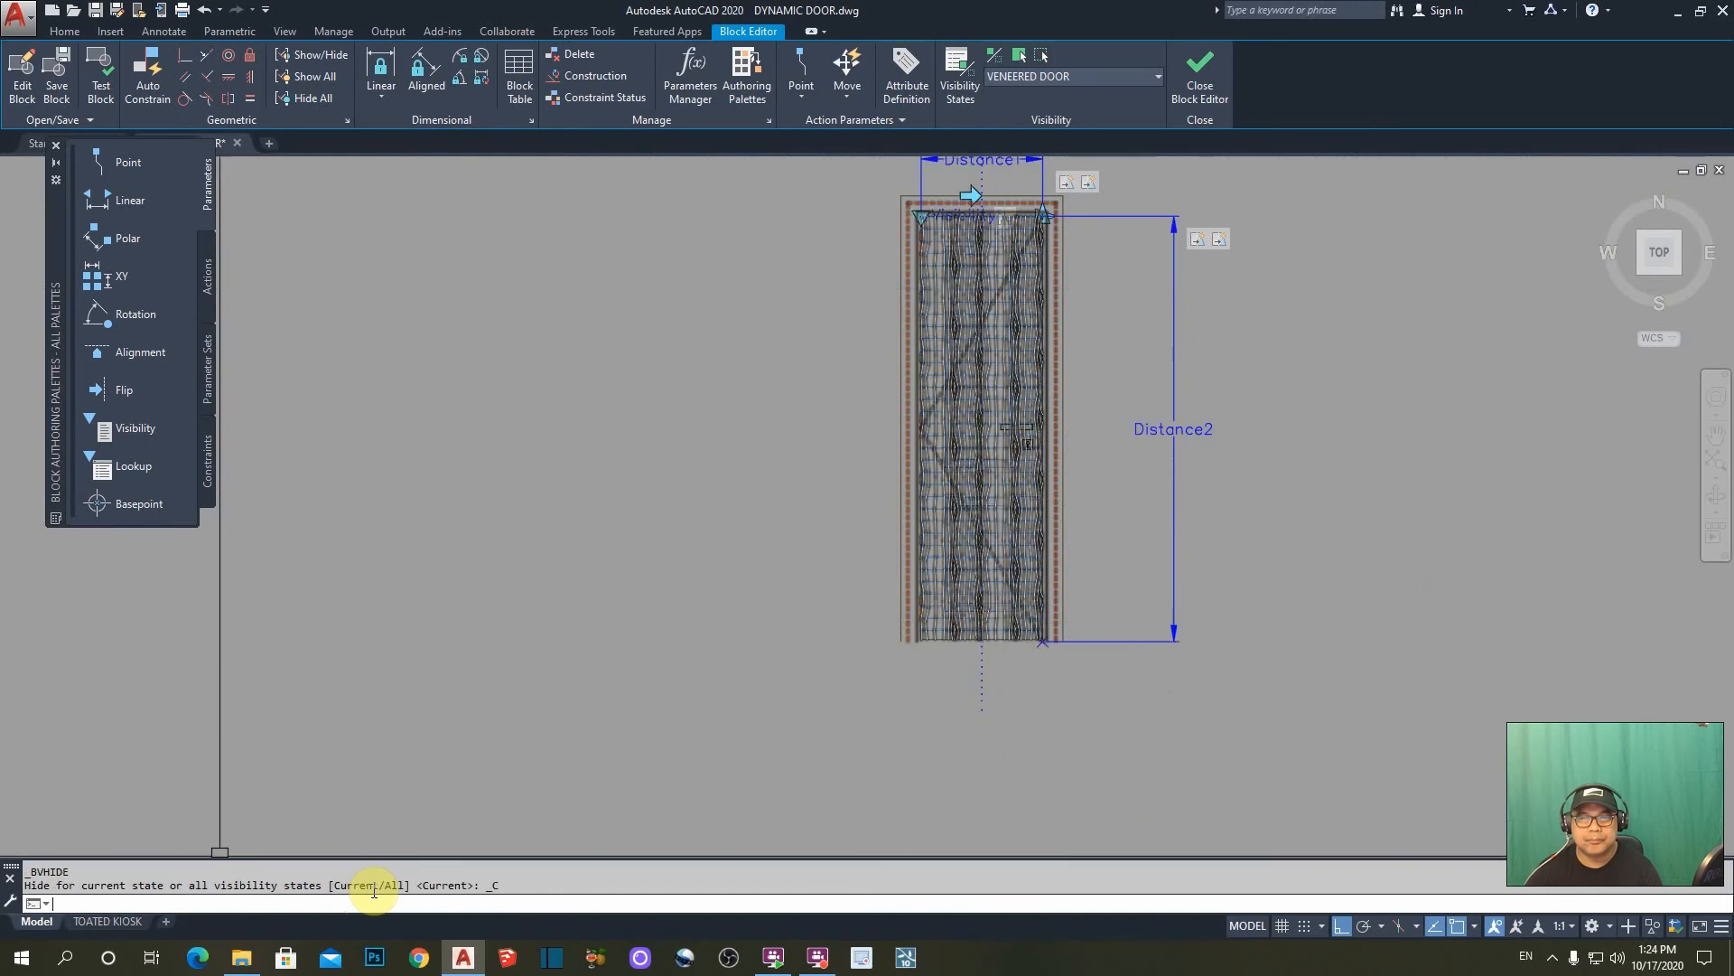
left_click(994, 58)
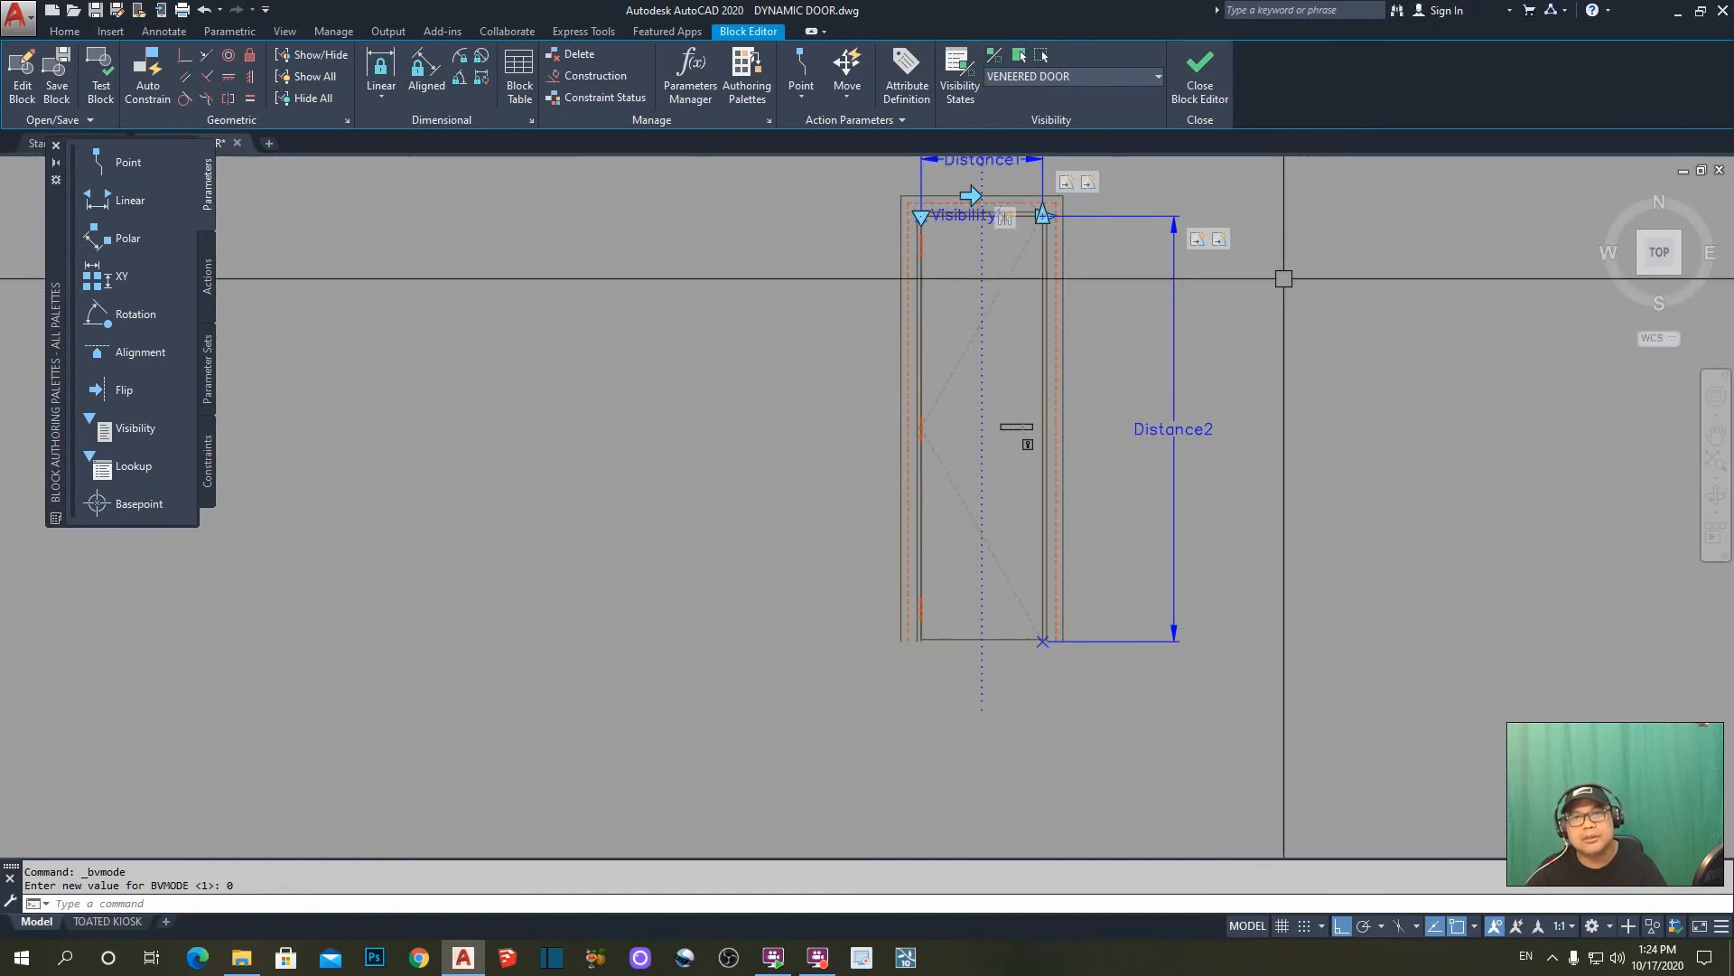
- Display the hidden geometry and make the wood-grain pattern visible for the current VENEERED DOOR visibility state
left_click(993, 56)
middle_click_drag(1105, 351, 1031, 449)
scroll(911, 356, "up", 6)
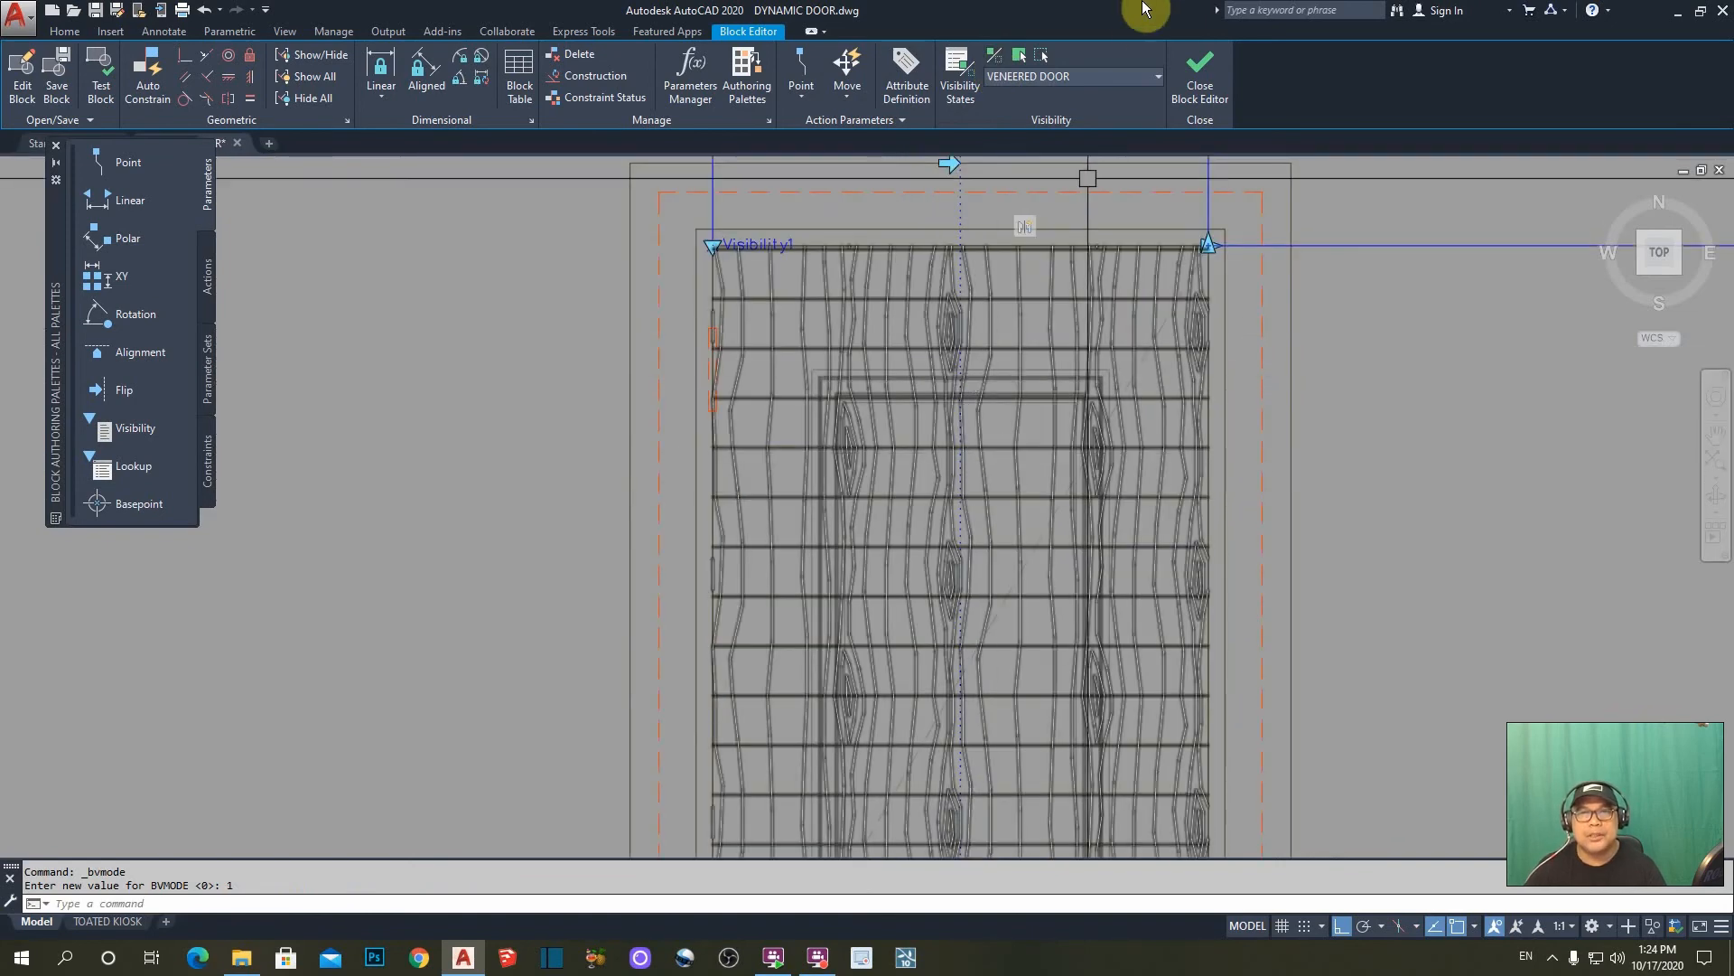
key("ctrl+a")
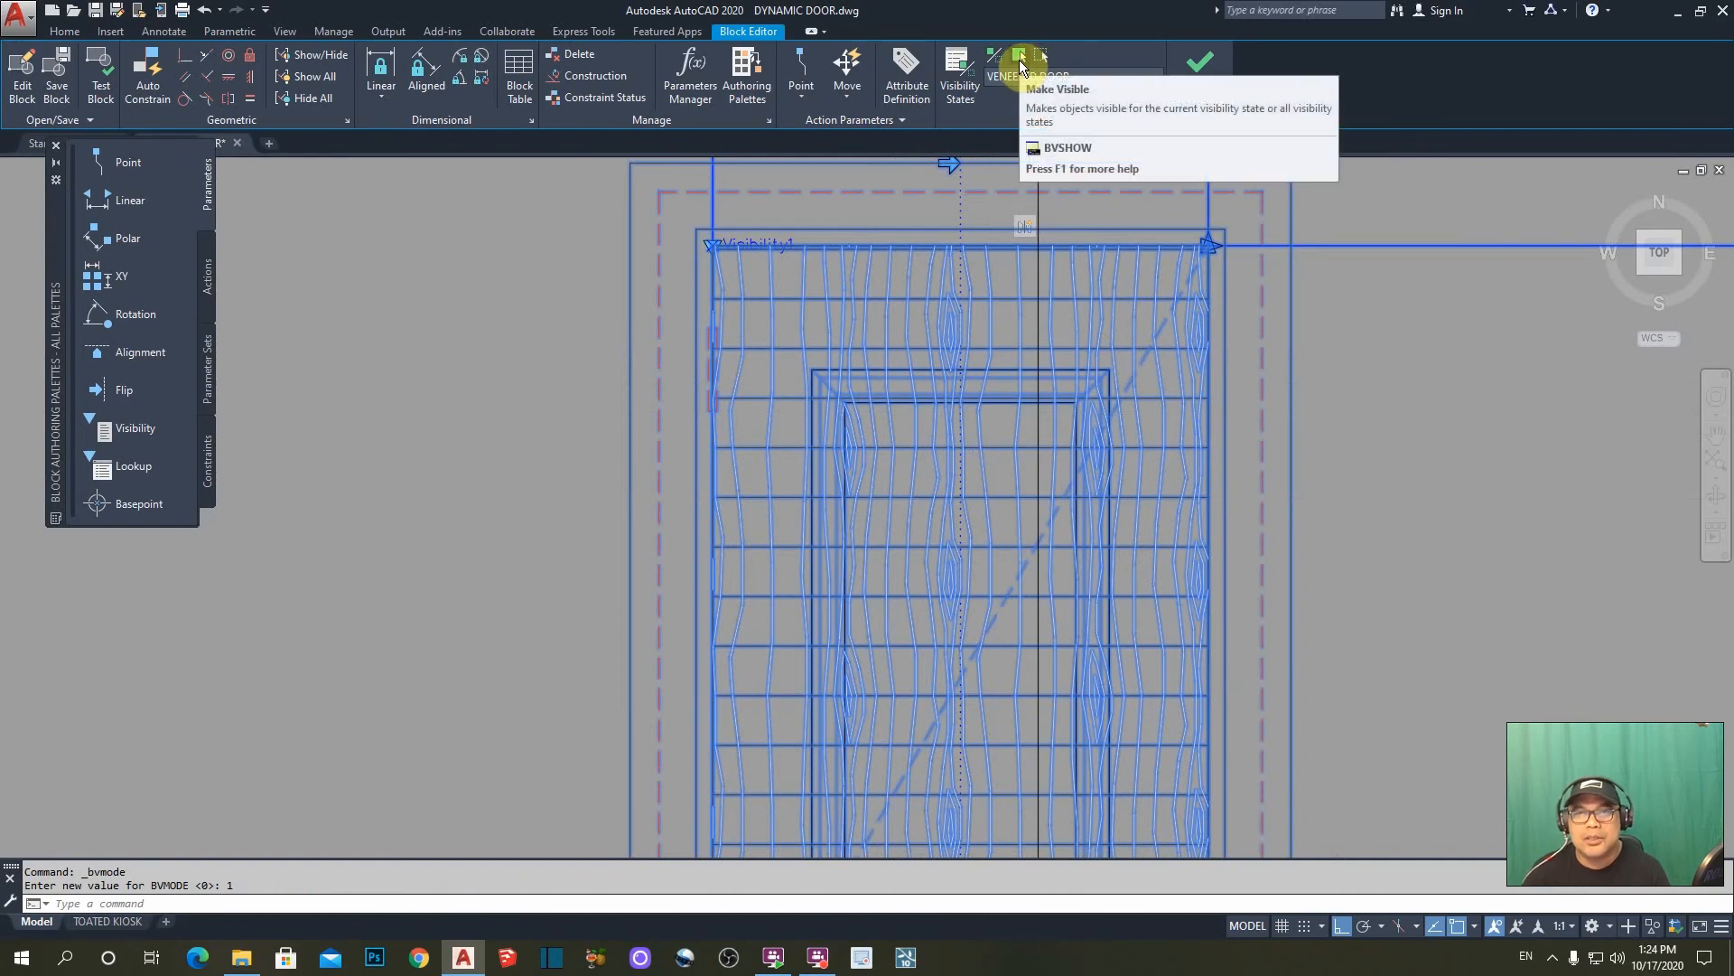
left_click(1019, 60)
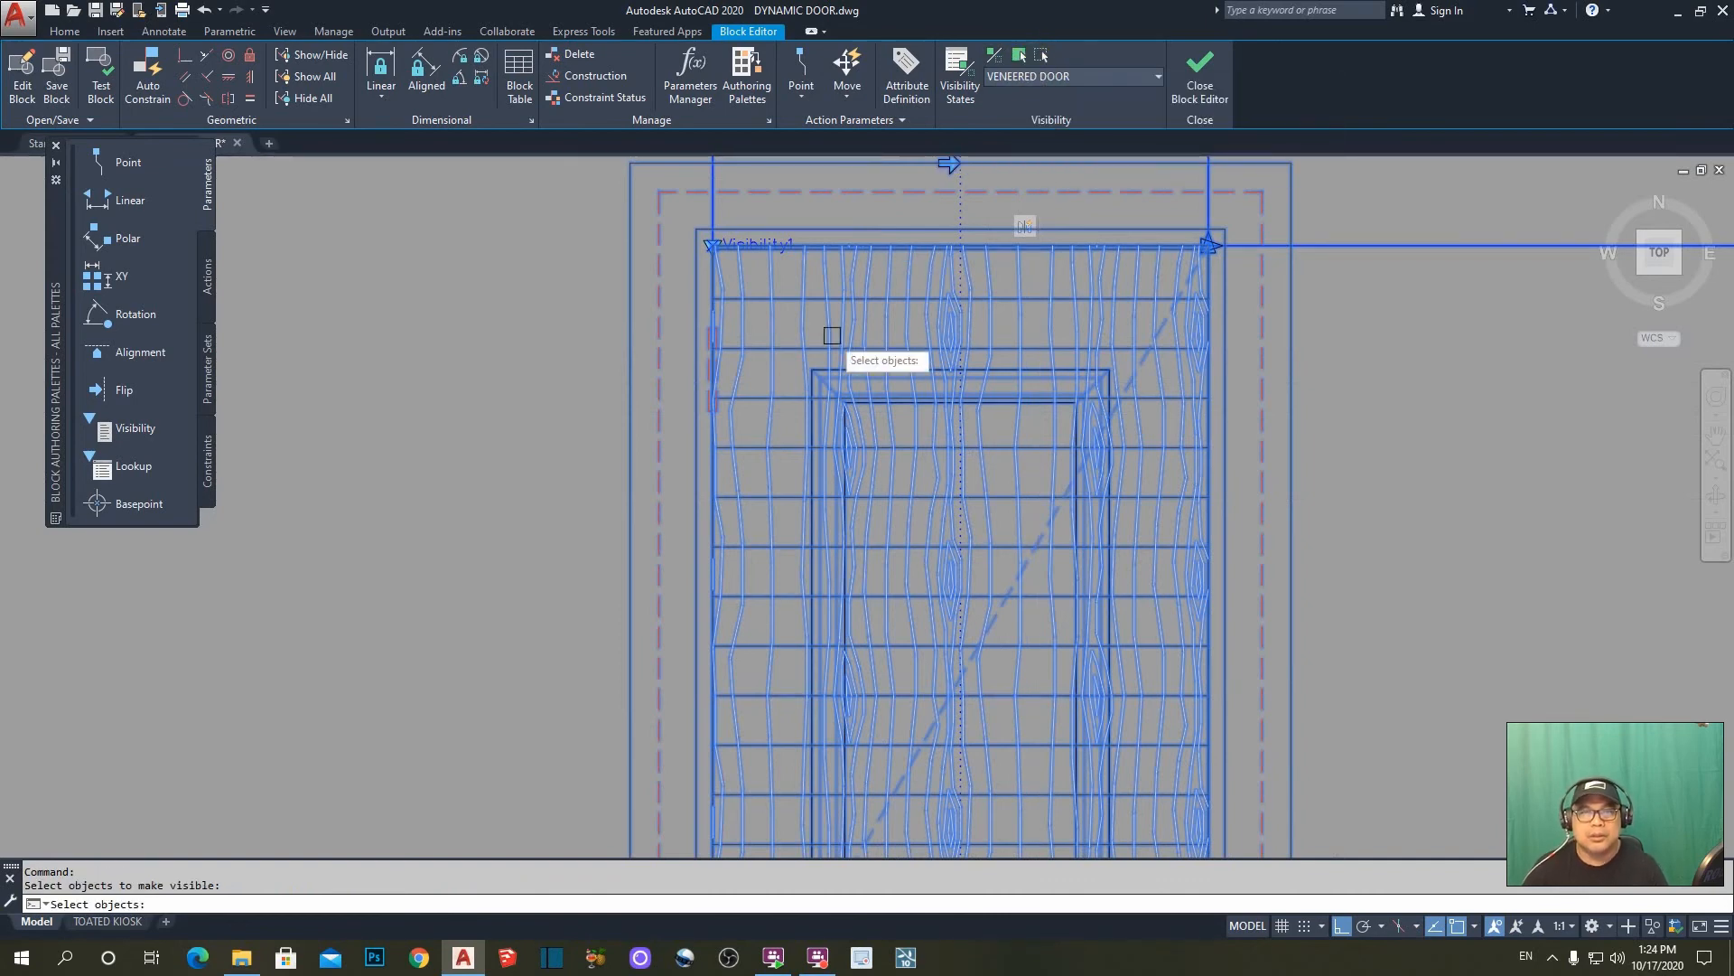
scroll(791, 343, "up", 2)
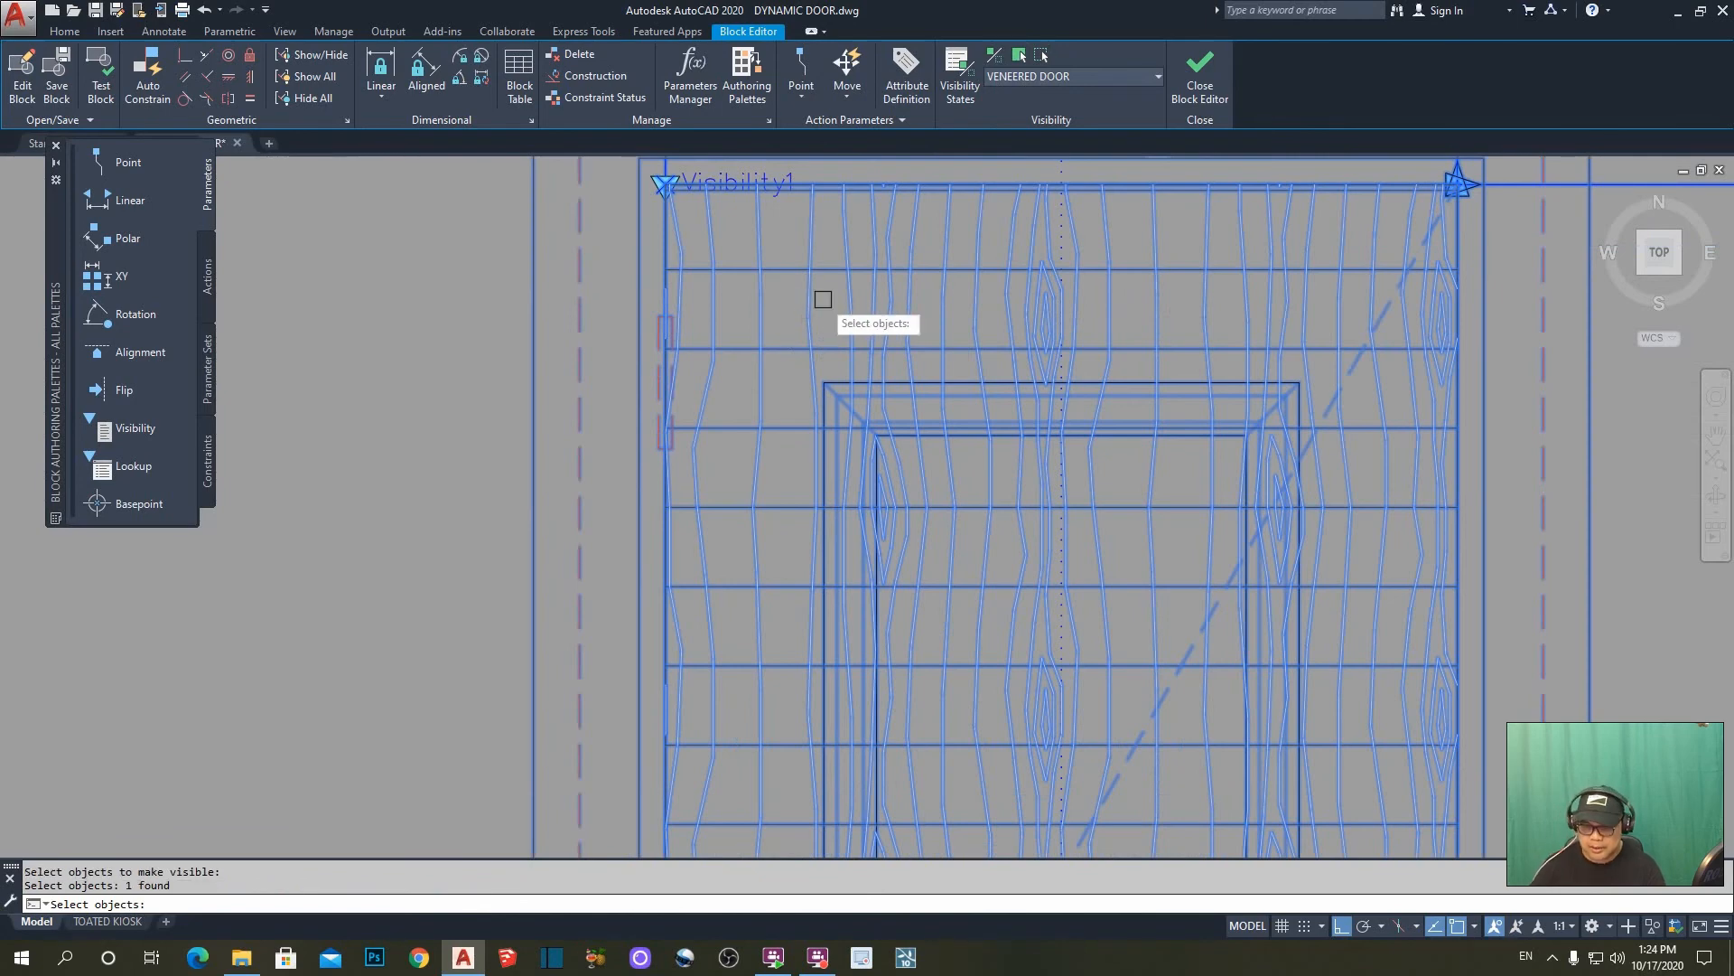
key("Return")
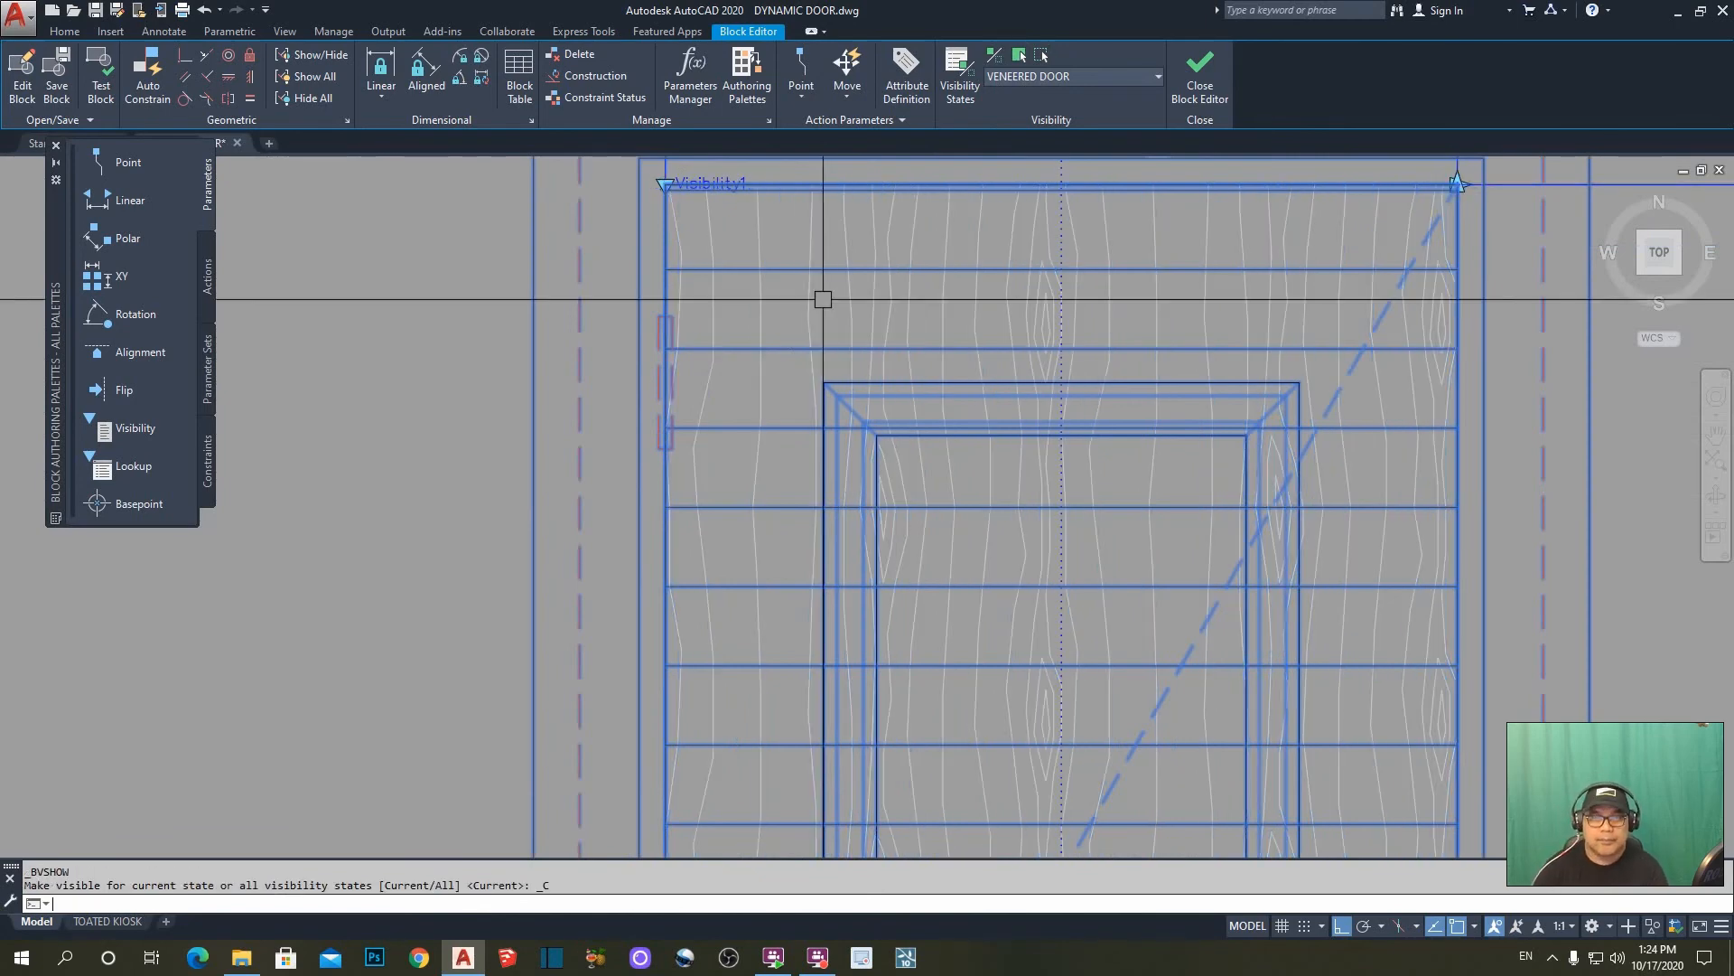
scroll(823, 299, "down", 6)
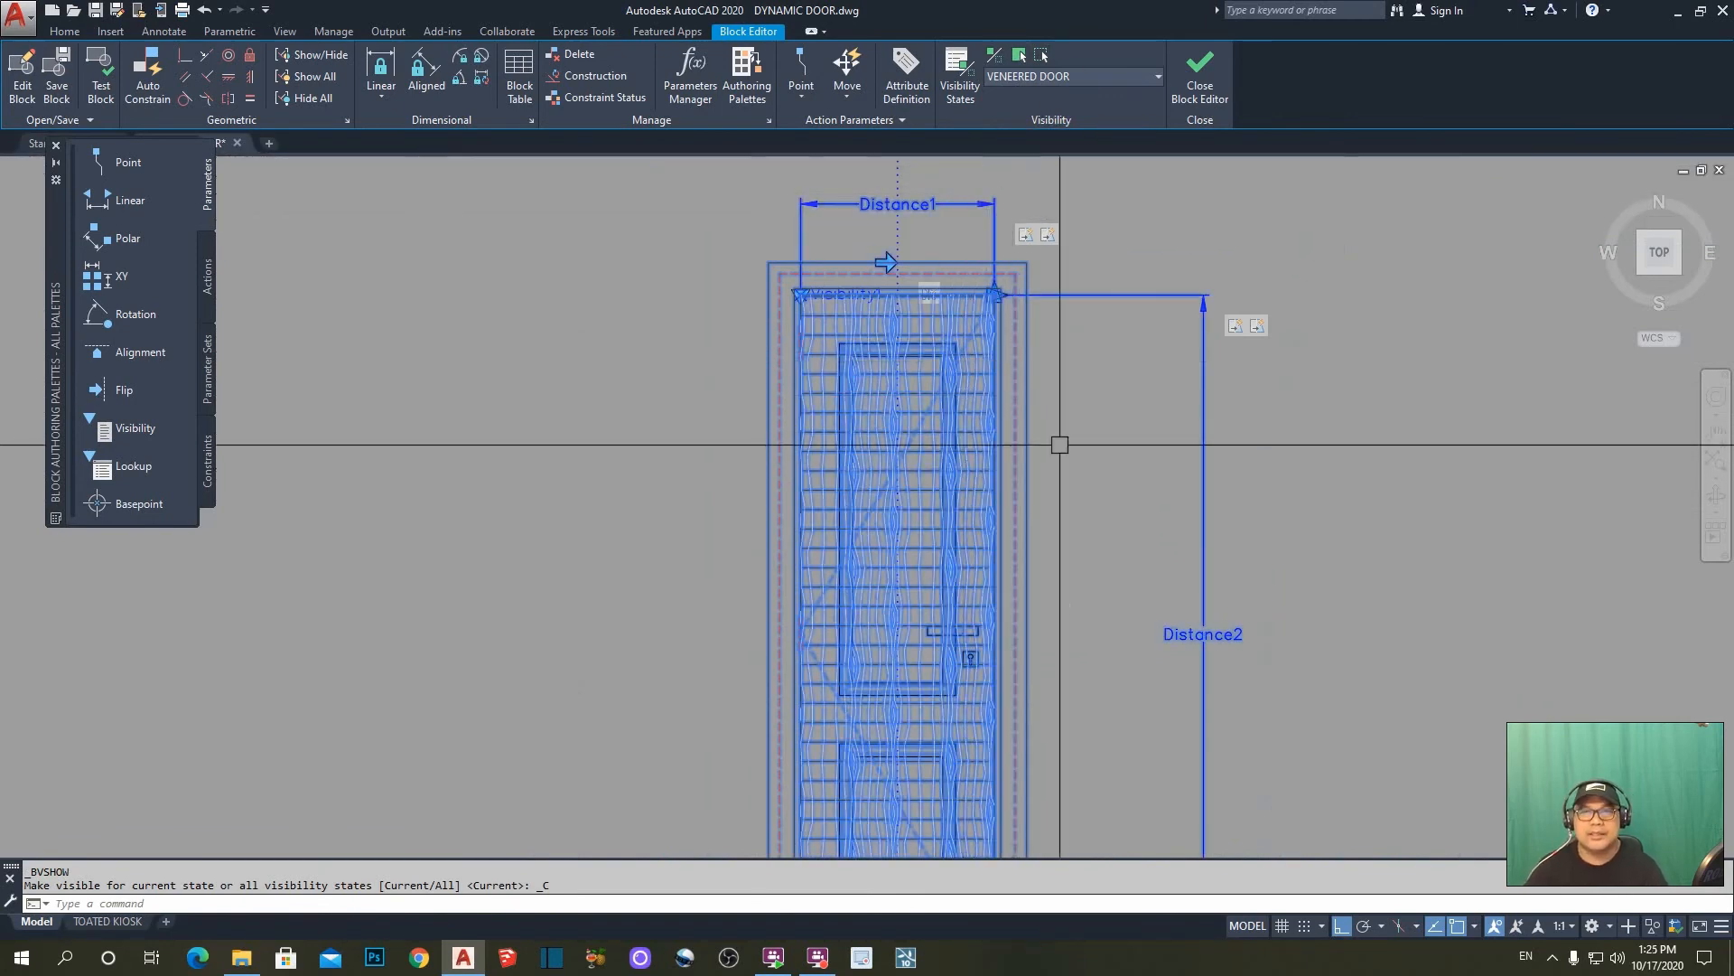
- Hide the horizontal line pattern and the two door panels for the current VENEERED DOOR visibility state
middle_click_drag(1144, 413, 1140, 339)
scroll(903, 298, "down", 3)
scroll(904, 298, "up", 3)
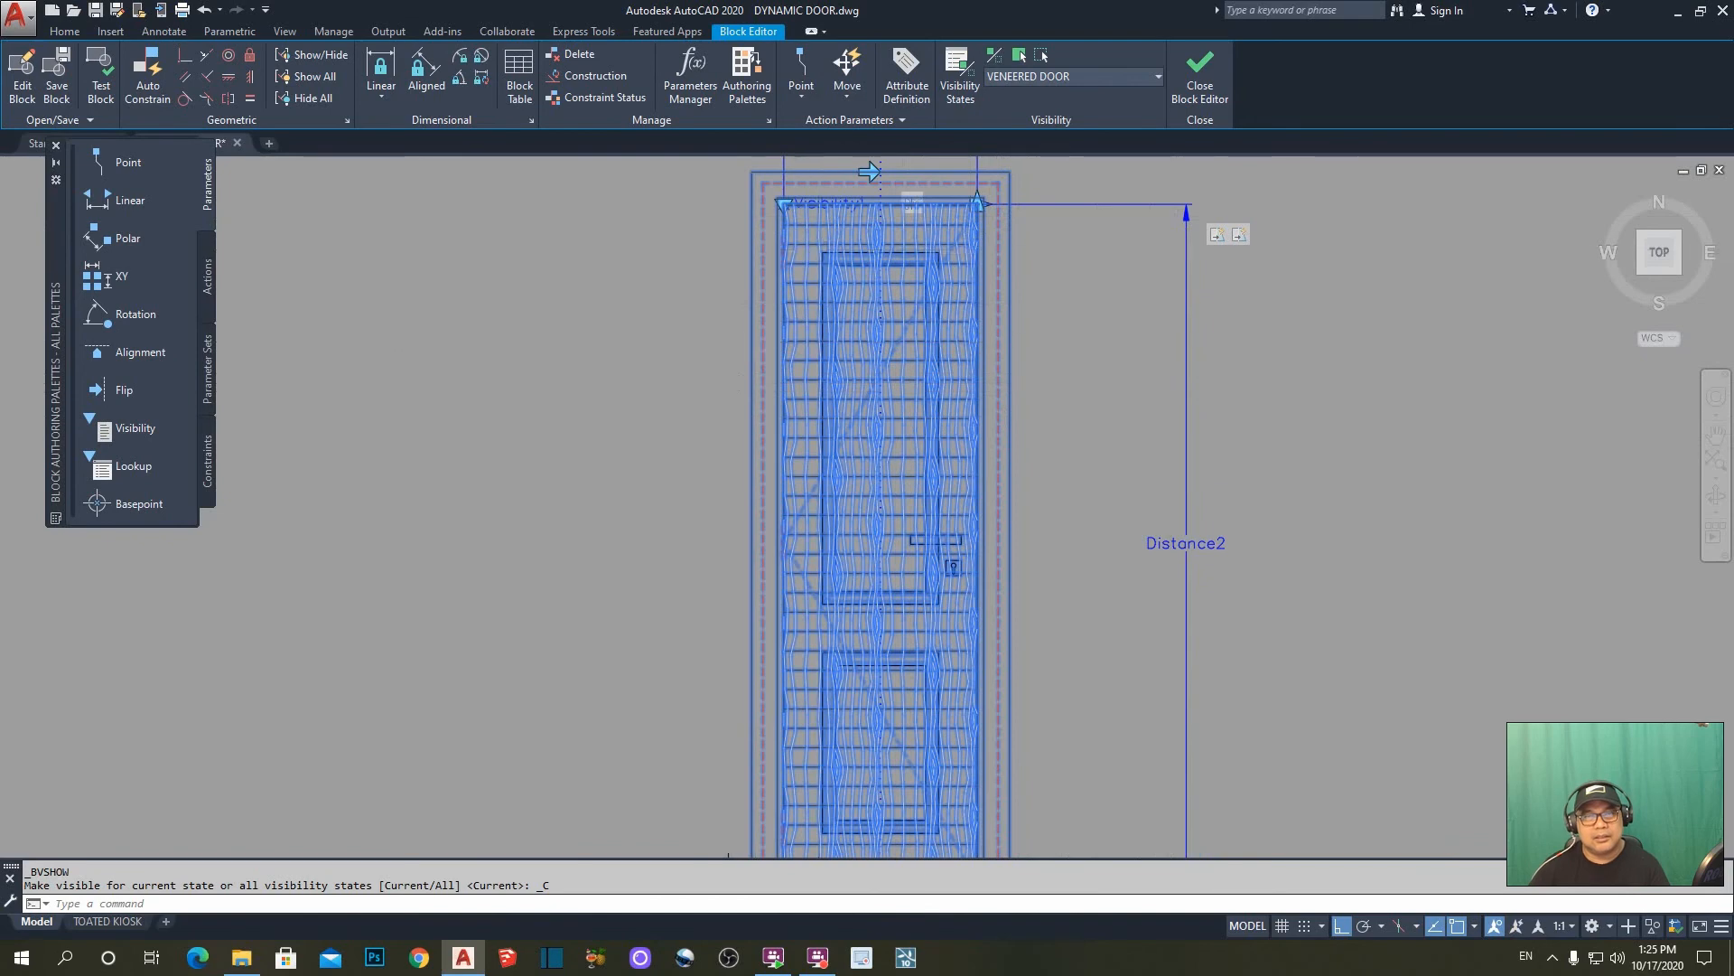
scroll(849, 262, "up", 2)
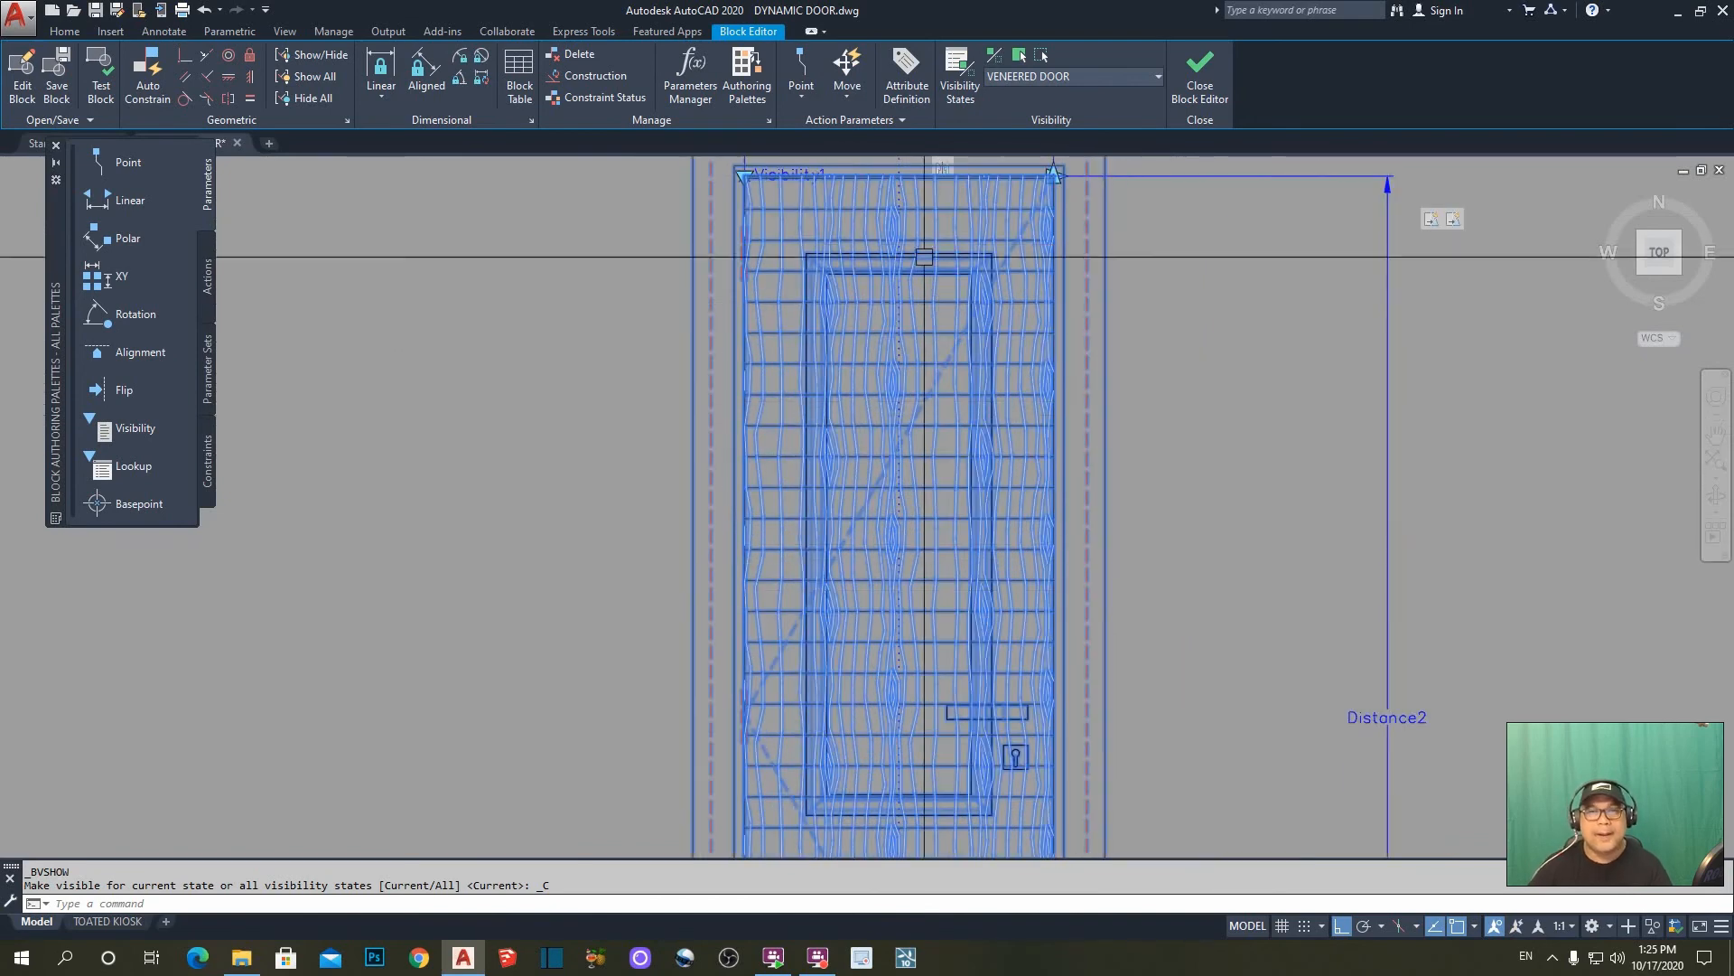
left_click(1041, 58)
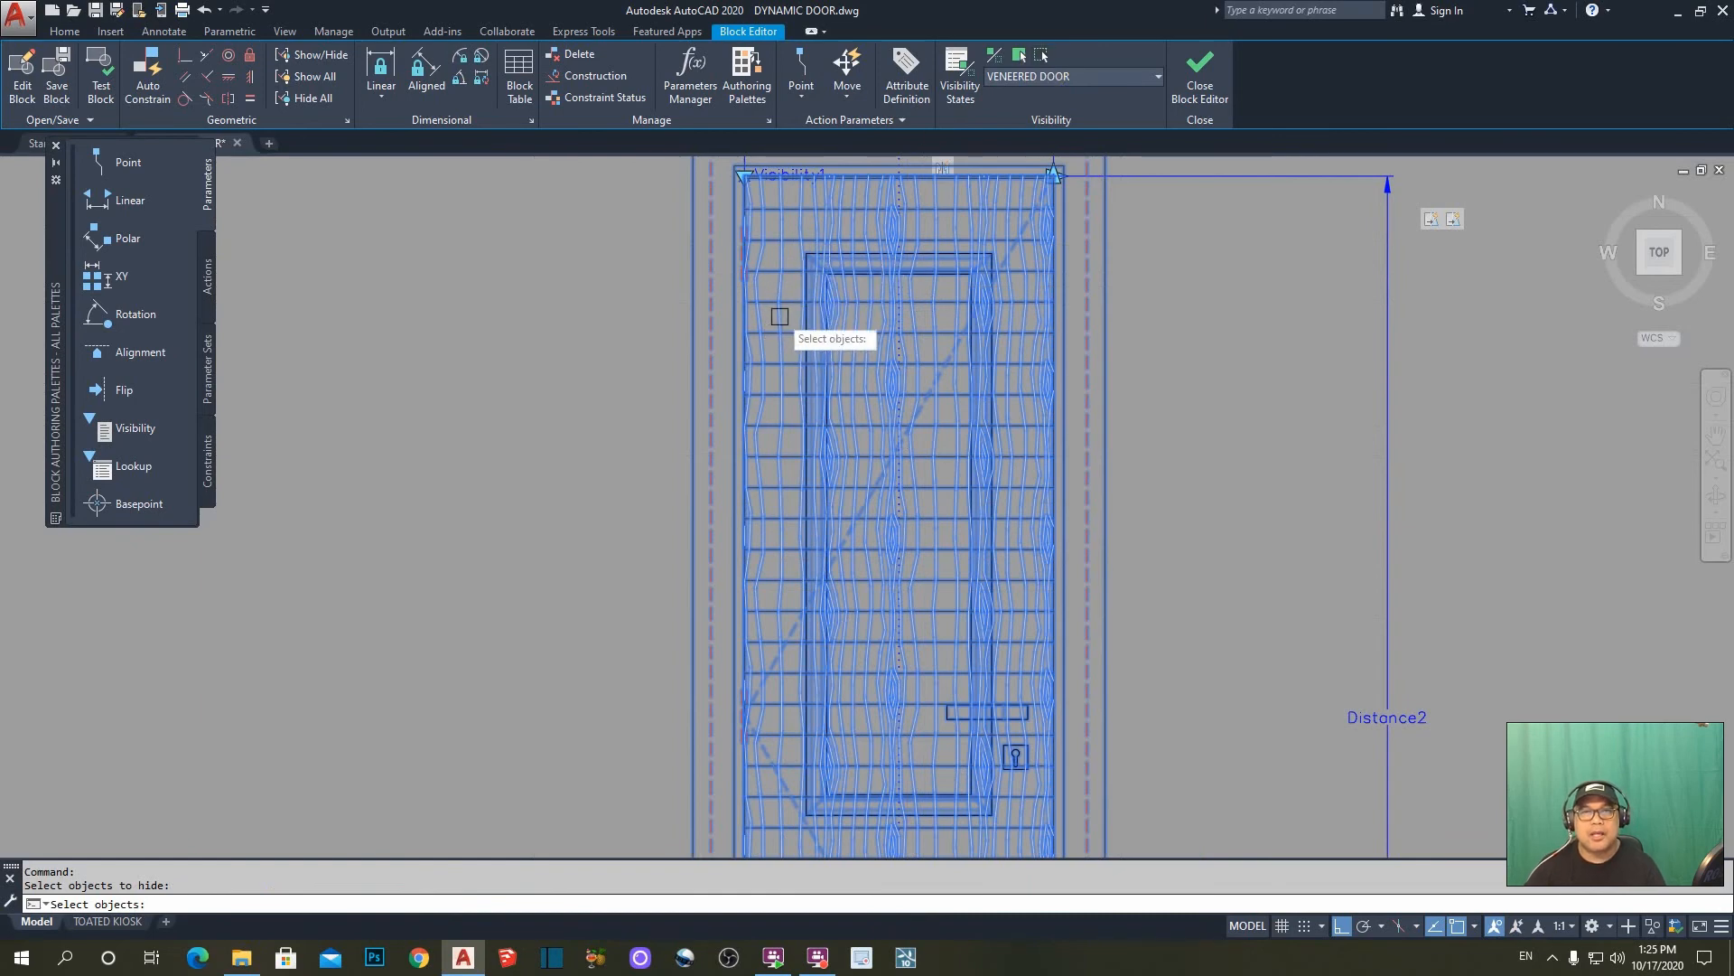
scroll(770, 271, "up", 2)
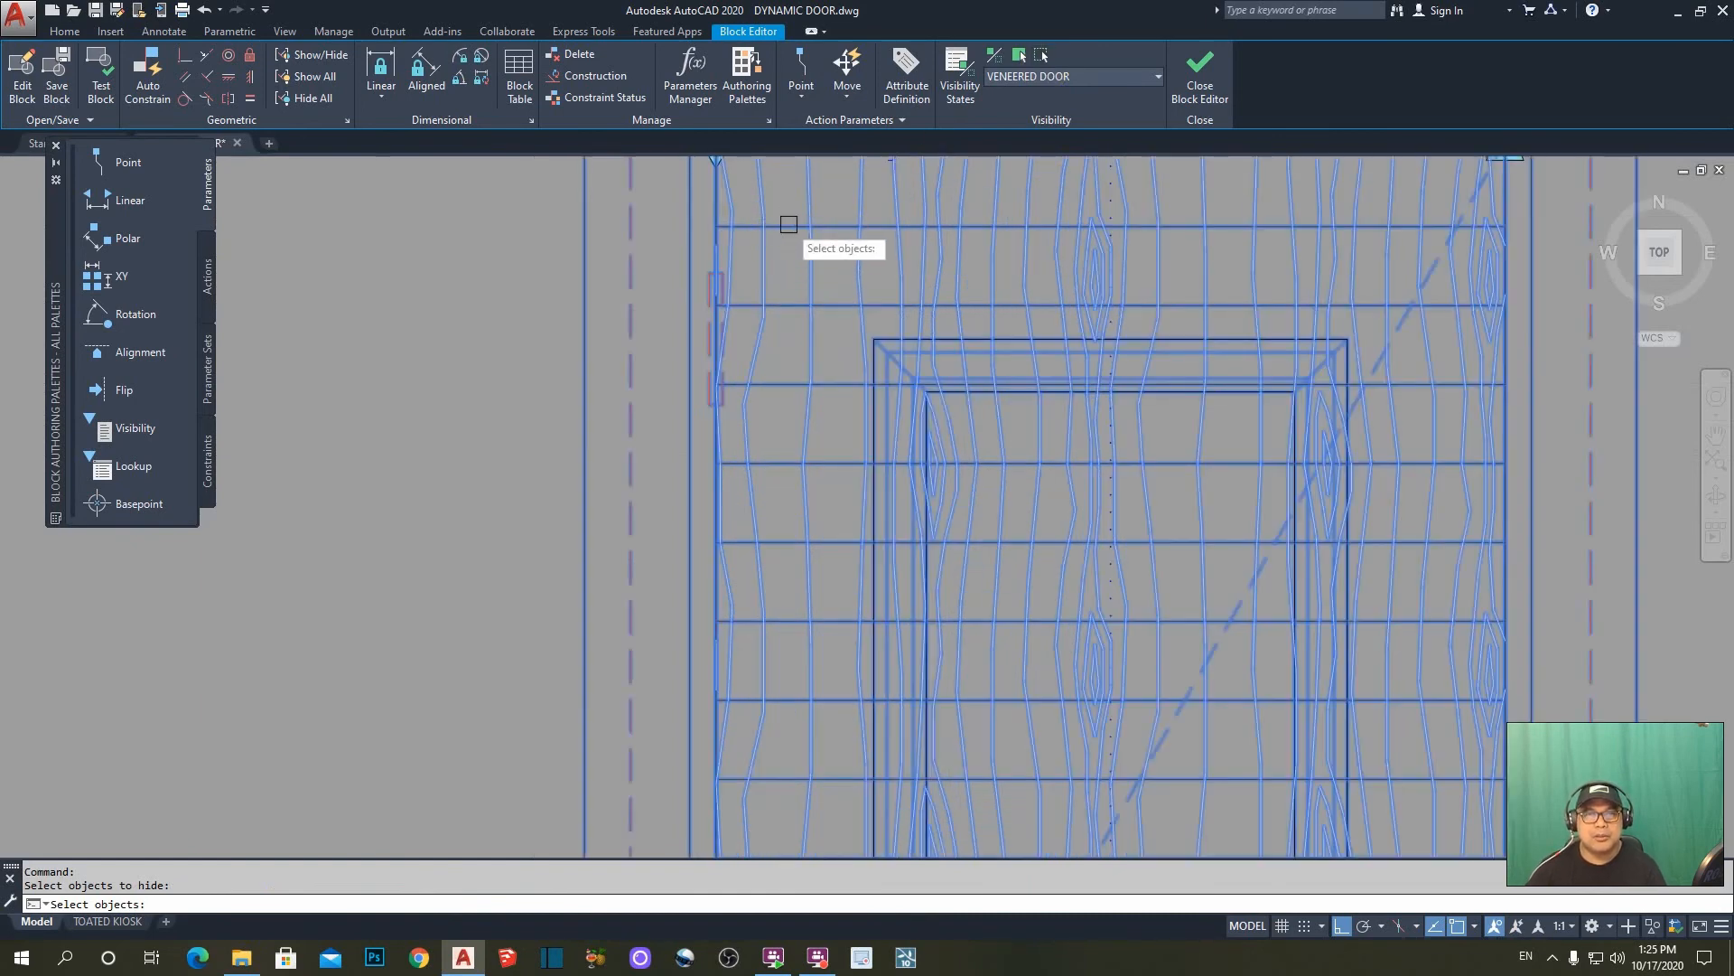
scroll(789, 224, "down", 2)
scroll(831, 276, "up", 2)
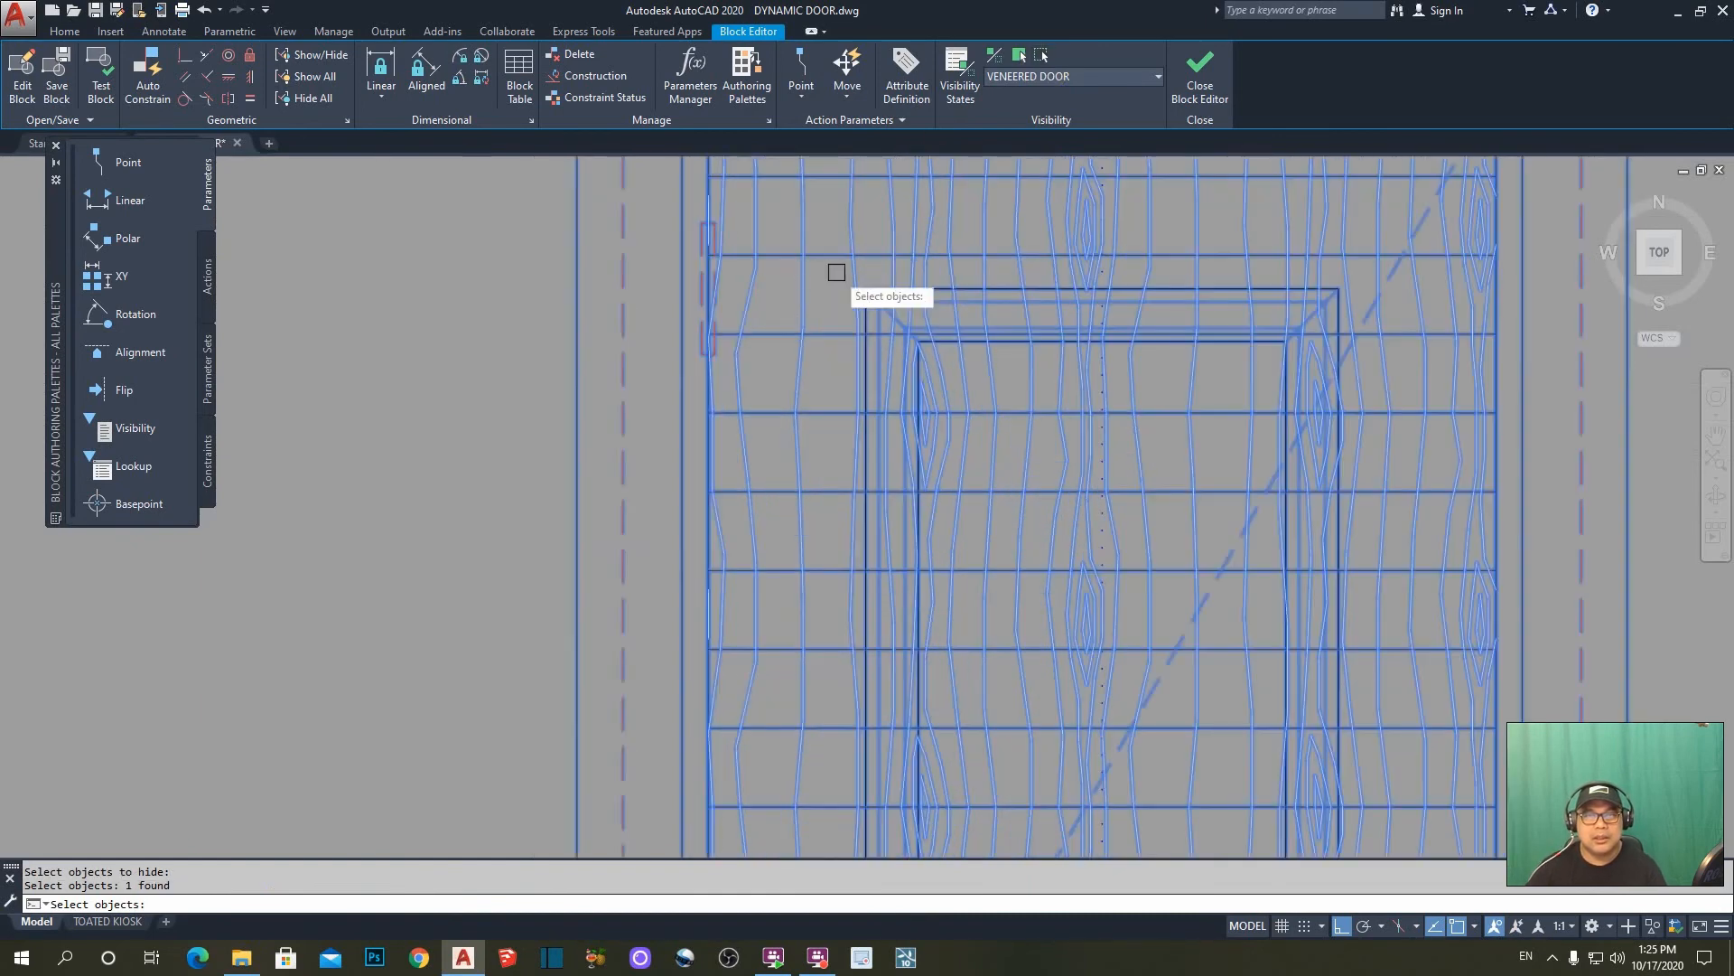
left_click(831, 272)
scroll(1076, 561, "down", 5)
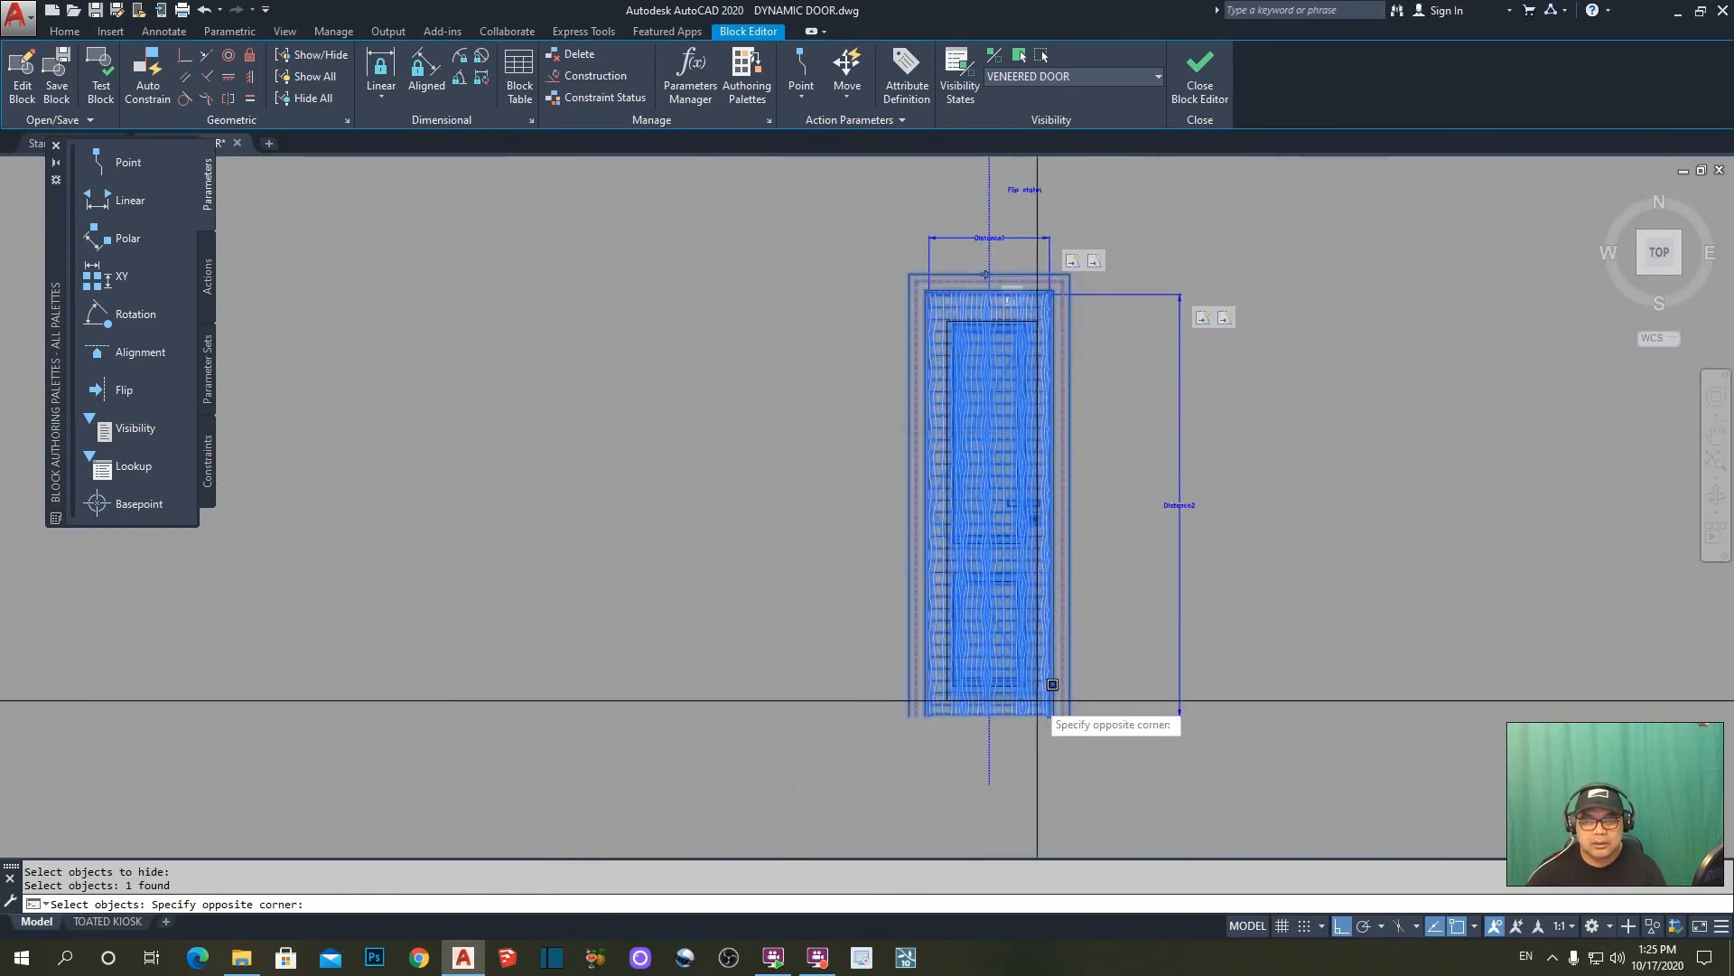
left_click(1054, 686)
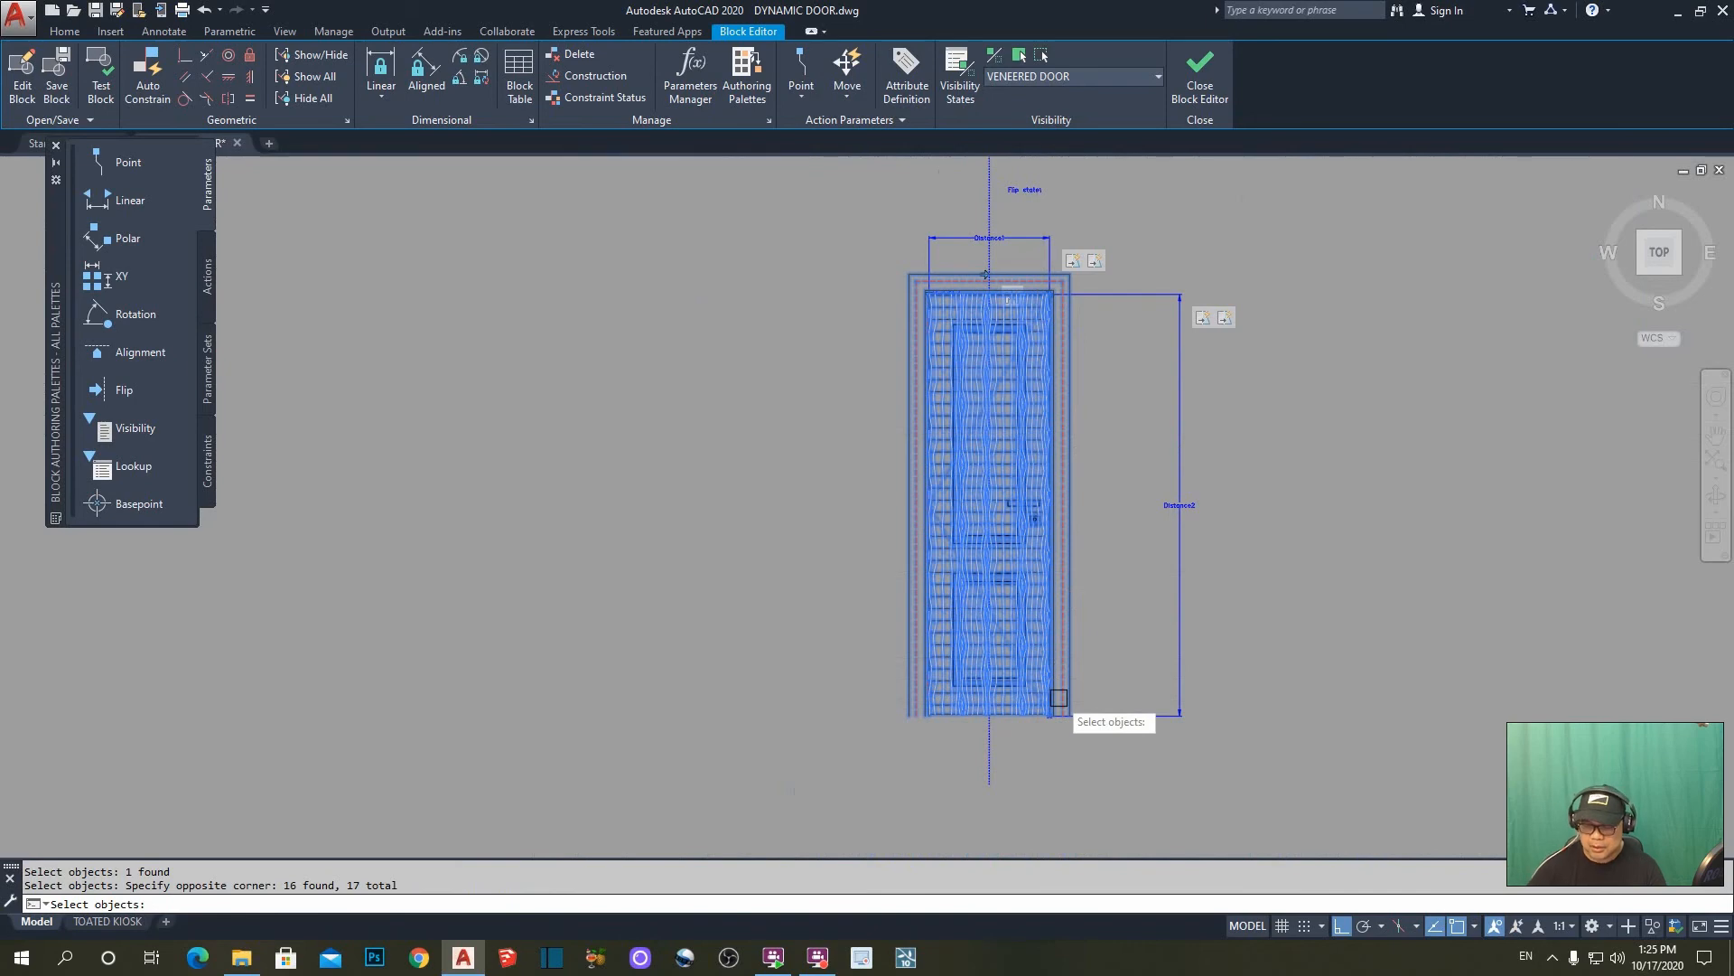
key("Return")
- Turn off the display of hidden geometry and examine the door leaf in the VENEERED DOOR state
scroll(994, 347, "up", 6)
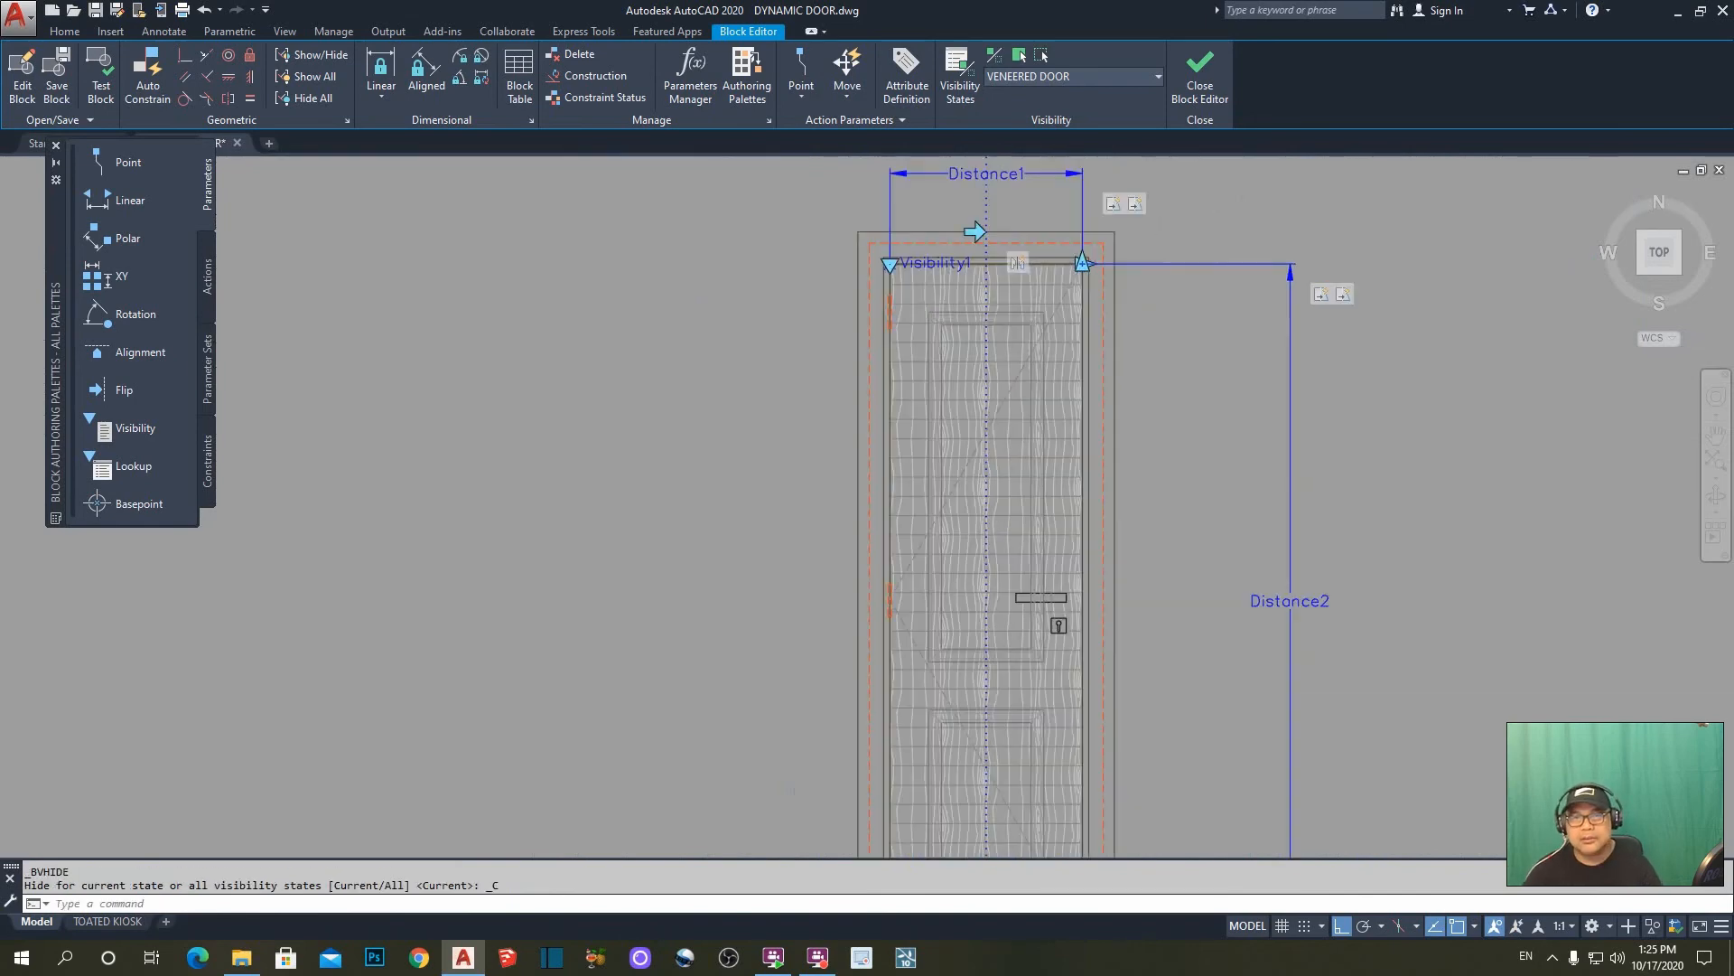
left_click(996, 52)
scroll(992, 532, "down", 4)
scroll(992, 532, "up", 3)
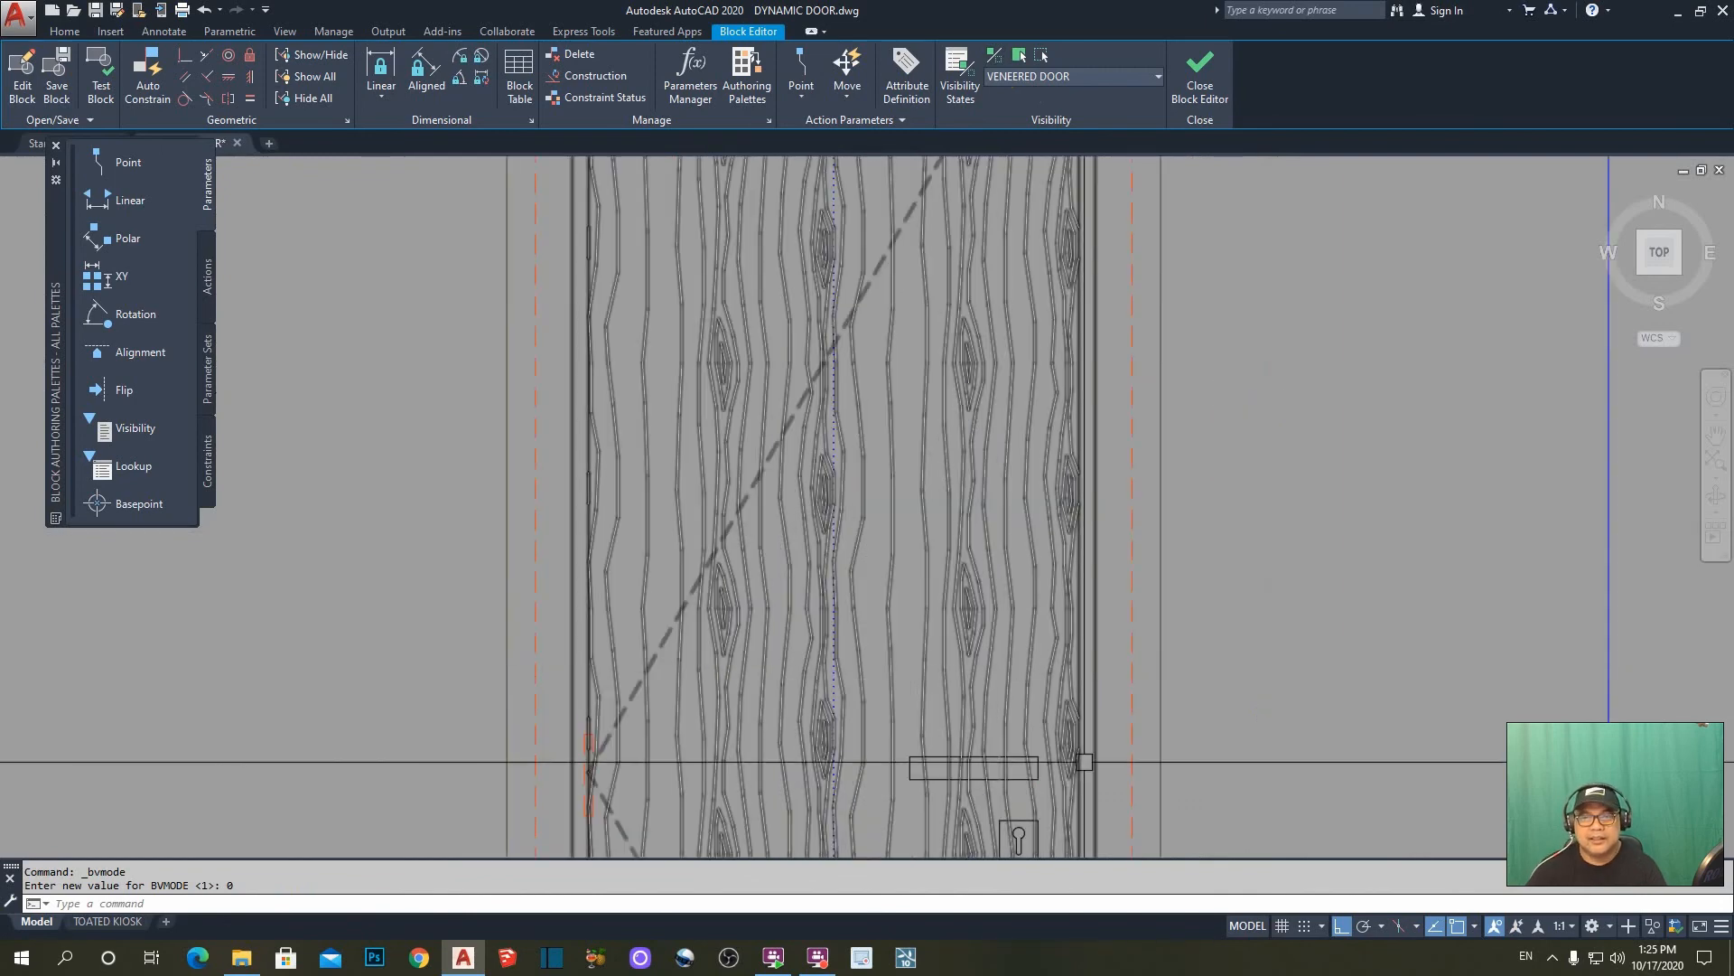
scroll(1012, 560, "down", 6)
scroll(944, 385, "up", 5)
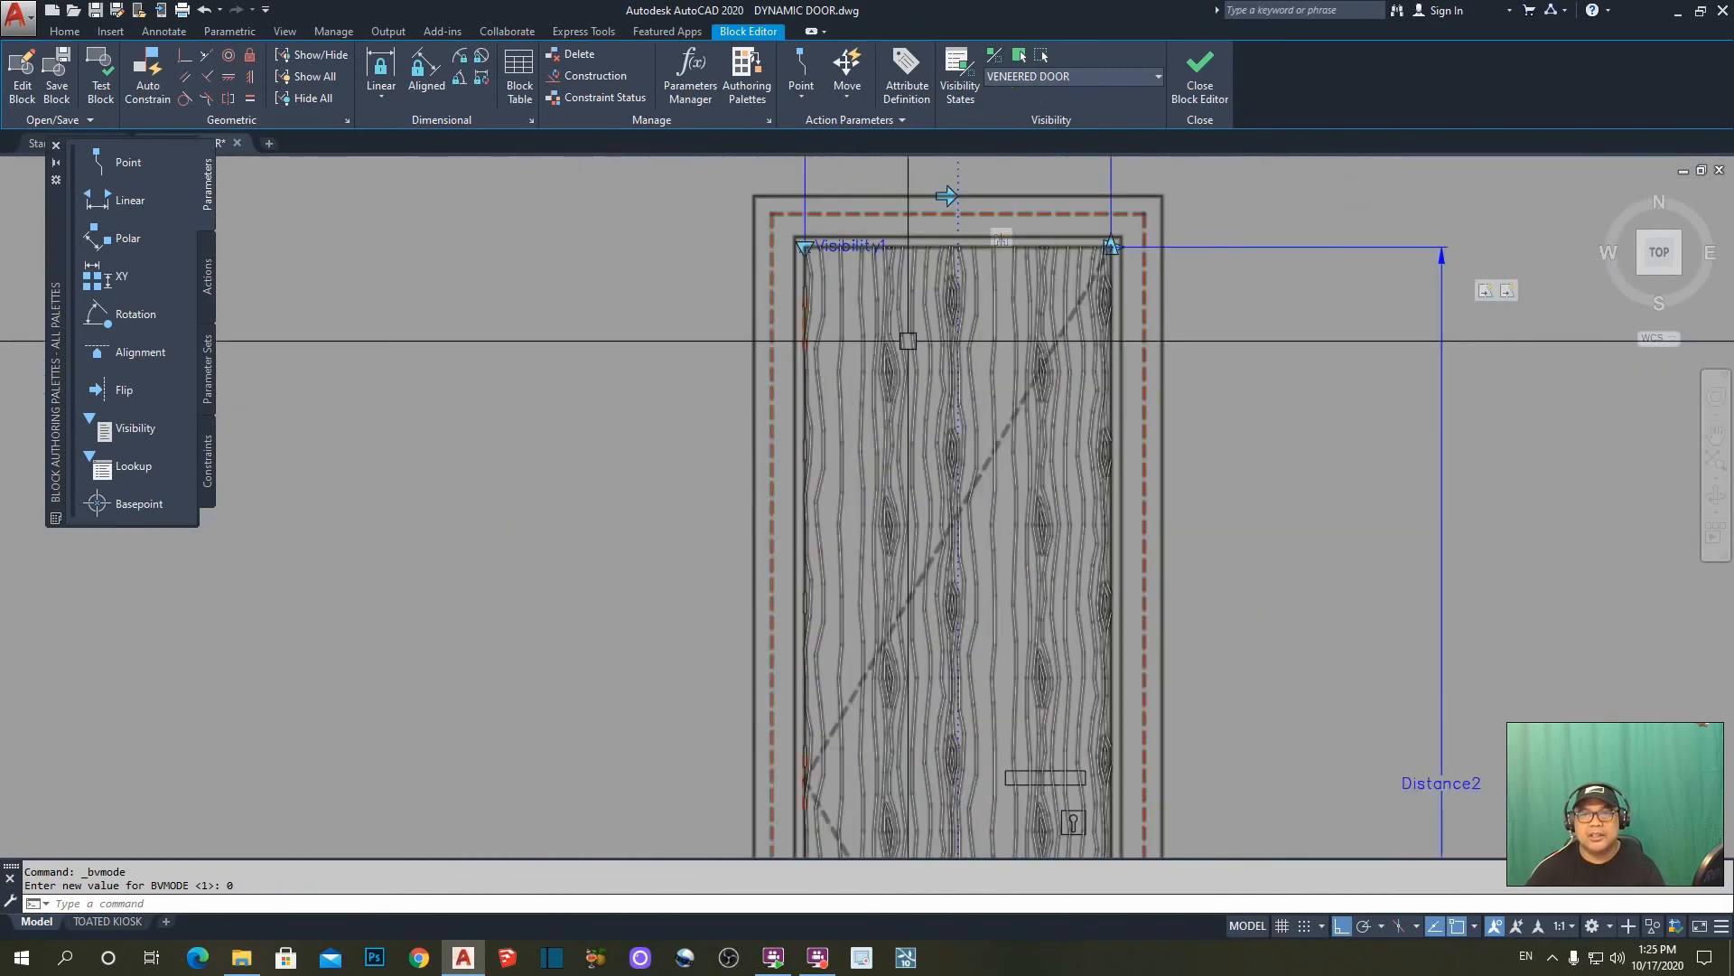
mouse_move(932, 600)
middle_mouse_down()
mouse_move(961, 416)
mouse_move(888, 461)
middle_mouse_up()
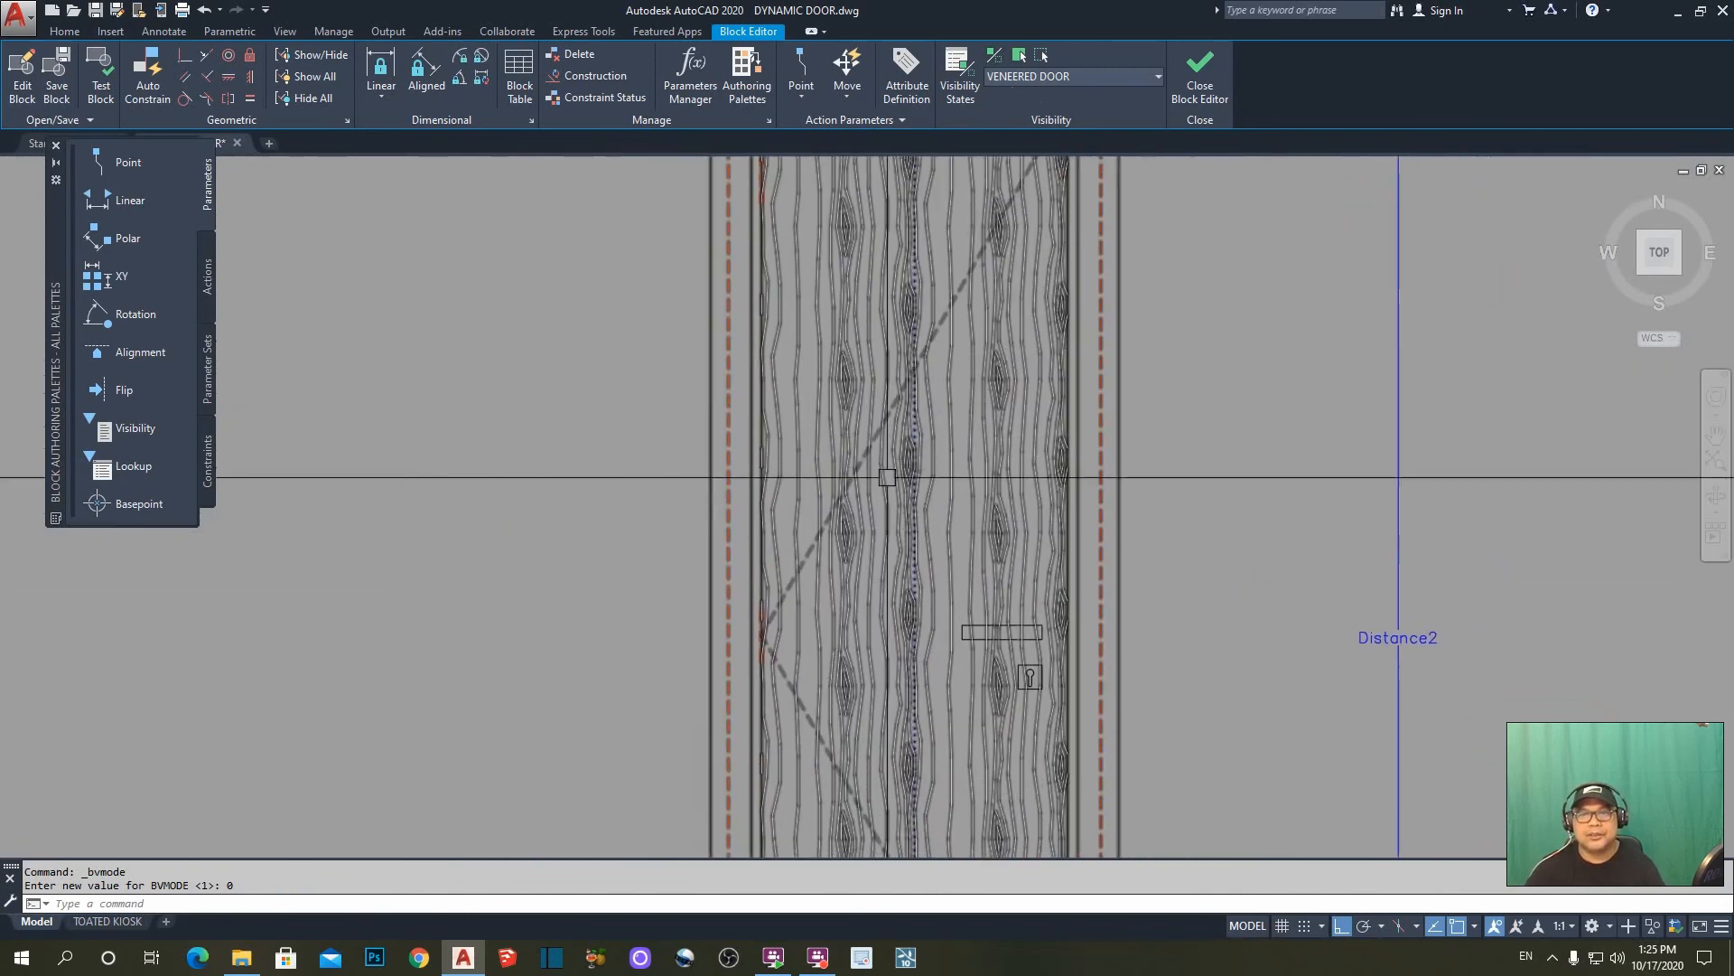
scroll(885, 506, "down", 2)
mouse_move(1027, 564)
middle_mouse_down()
mouse_move(988, 469)
mouse_move(1001, 480)
middle_mouse_up()
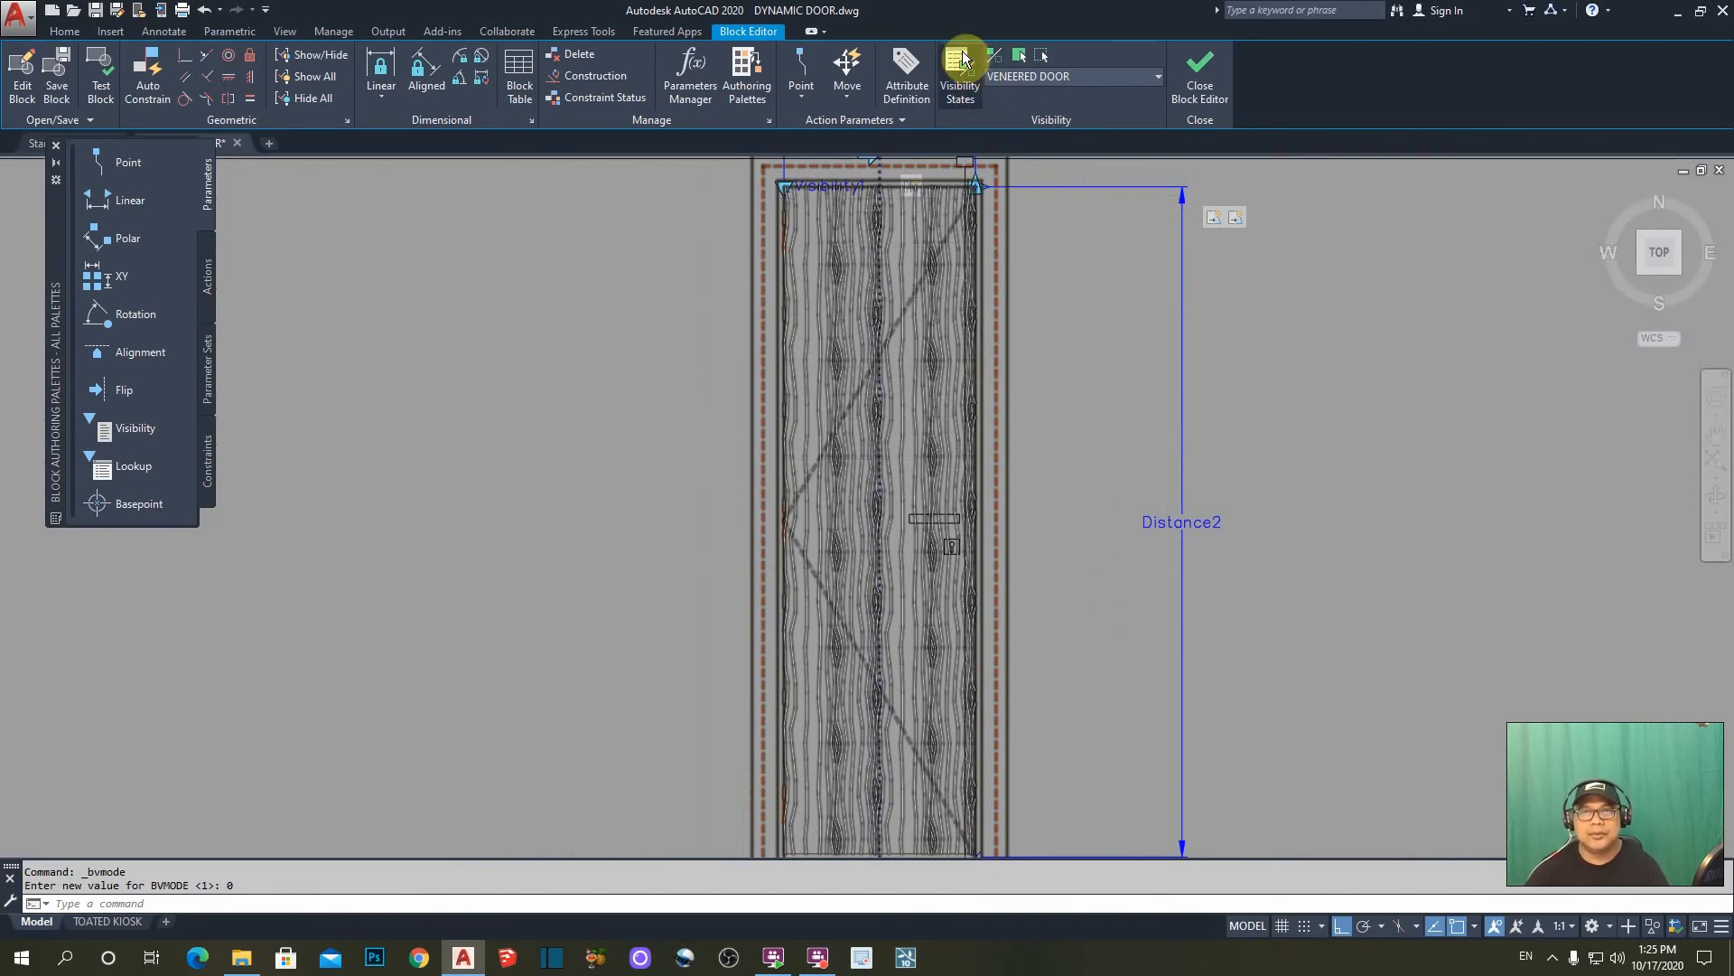
- Create a visibility state named PANEL DOOR, leaving the visibility of existing objects unchanged, and accept the state list
left_click(956, 82)
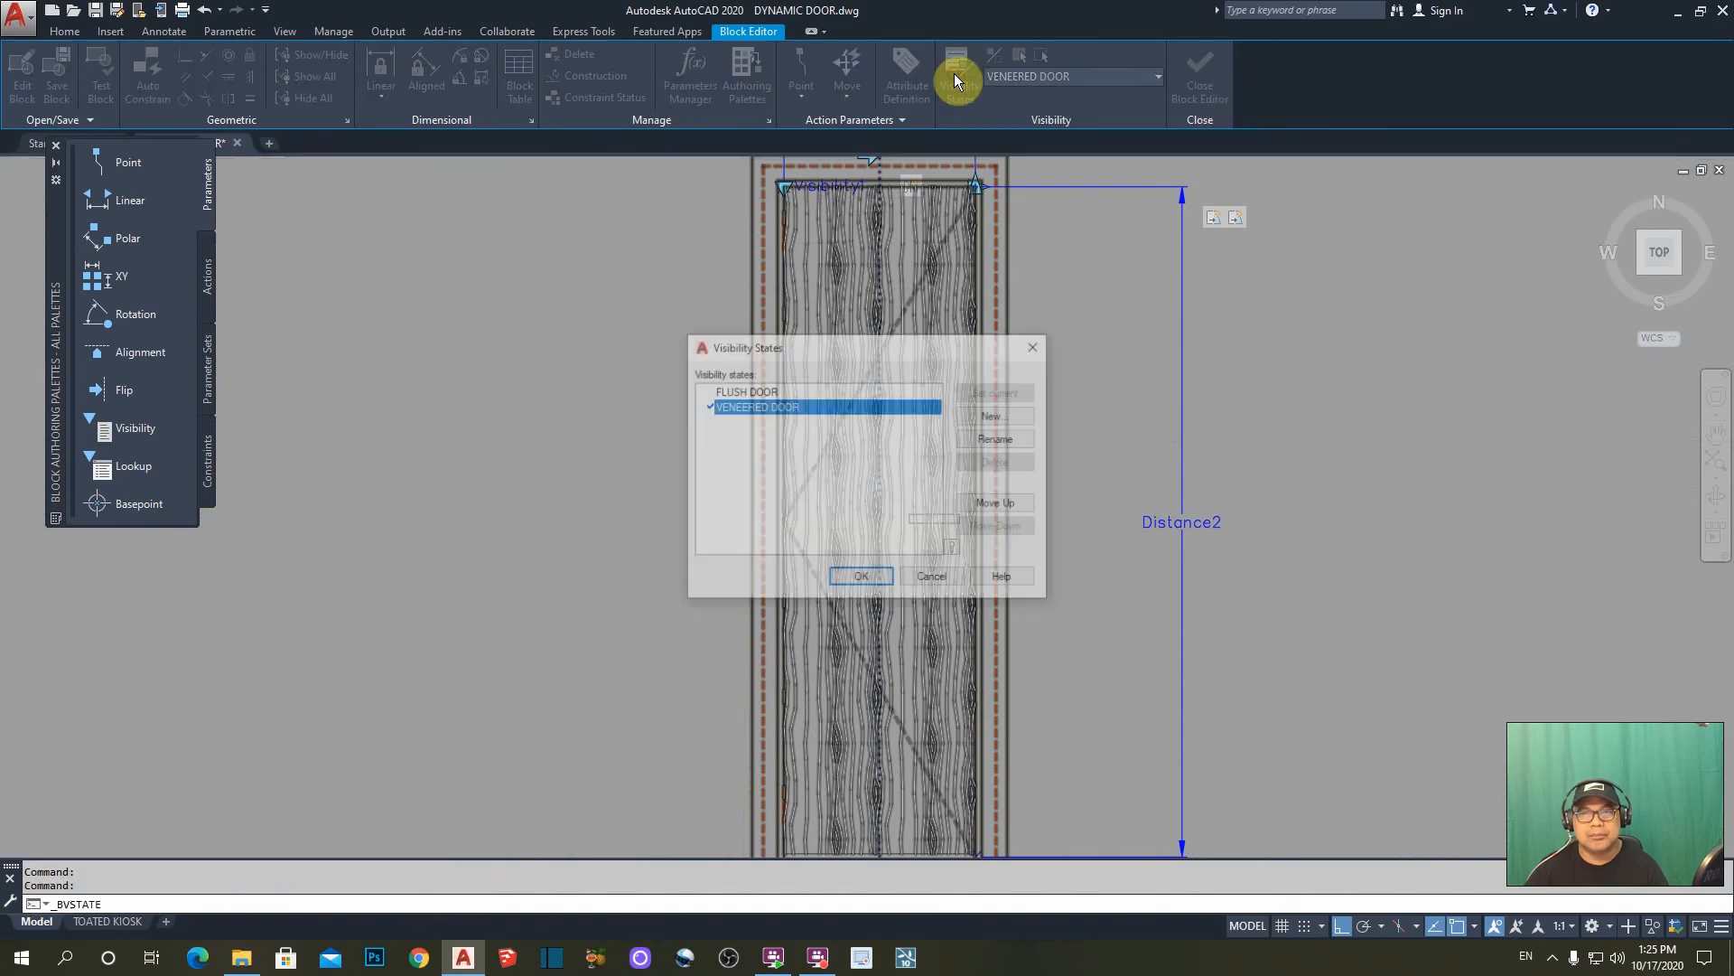
left_click(997, 416)
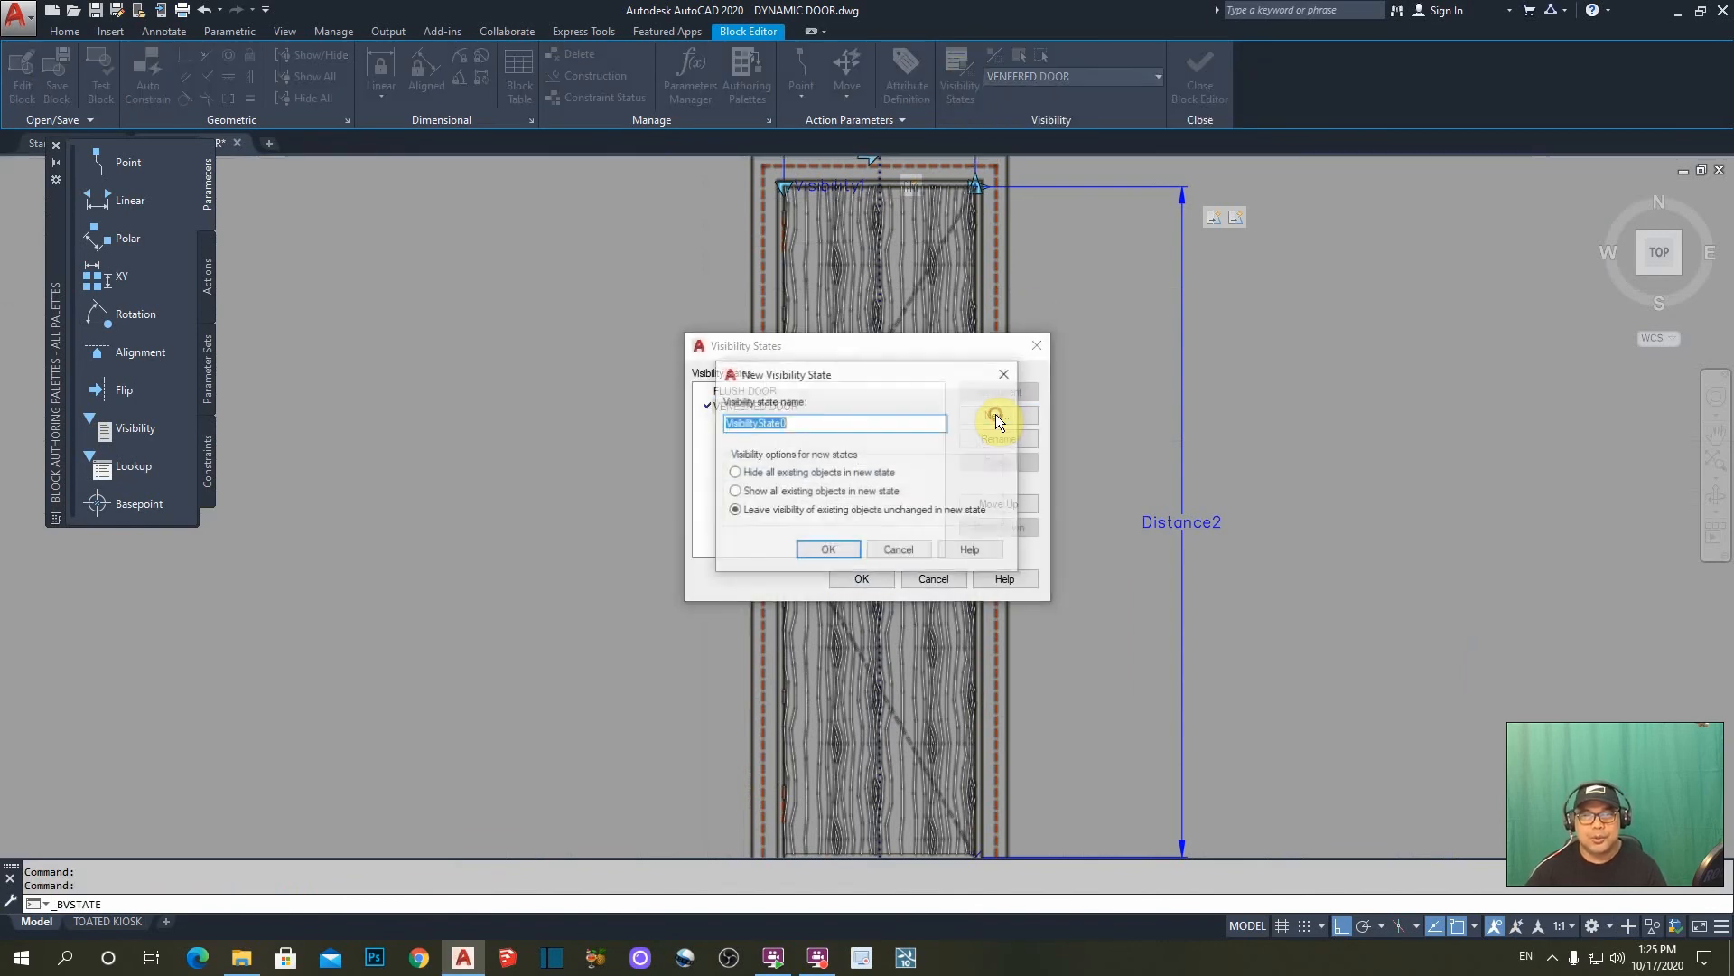
type("OANEL DOOR")
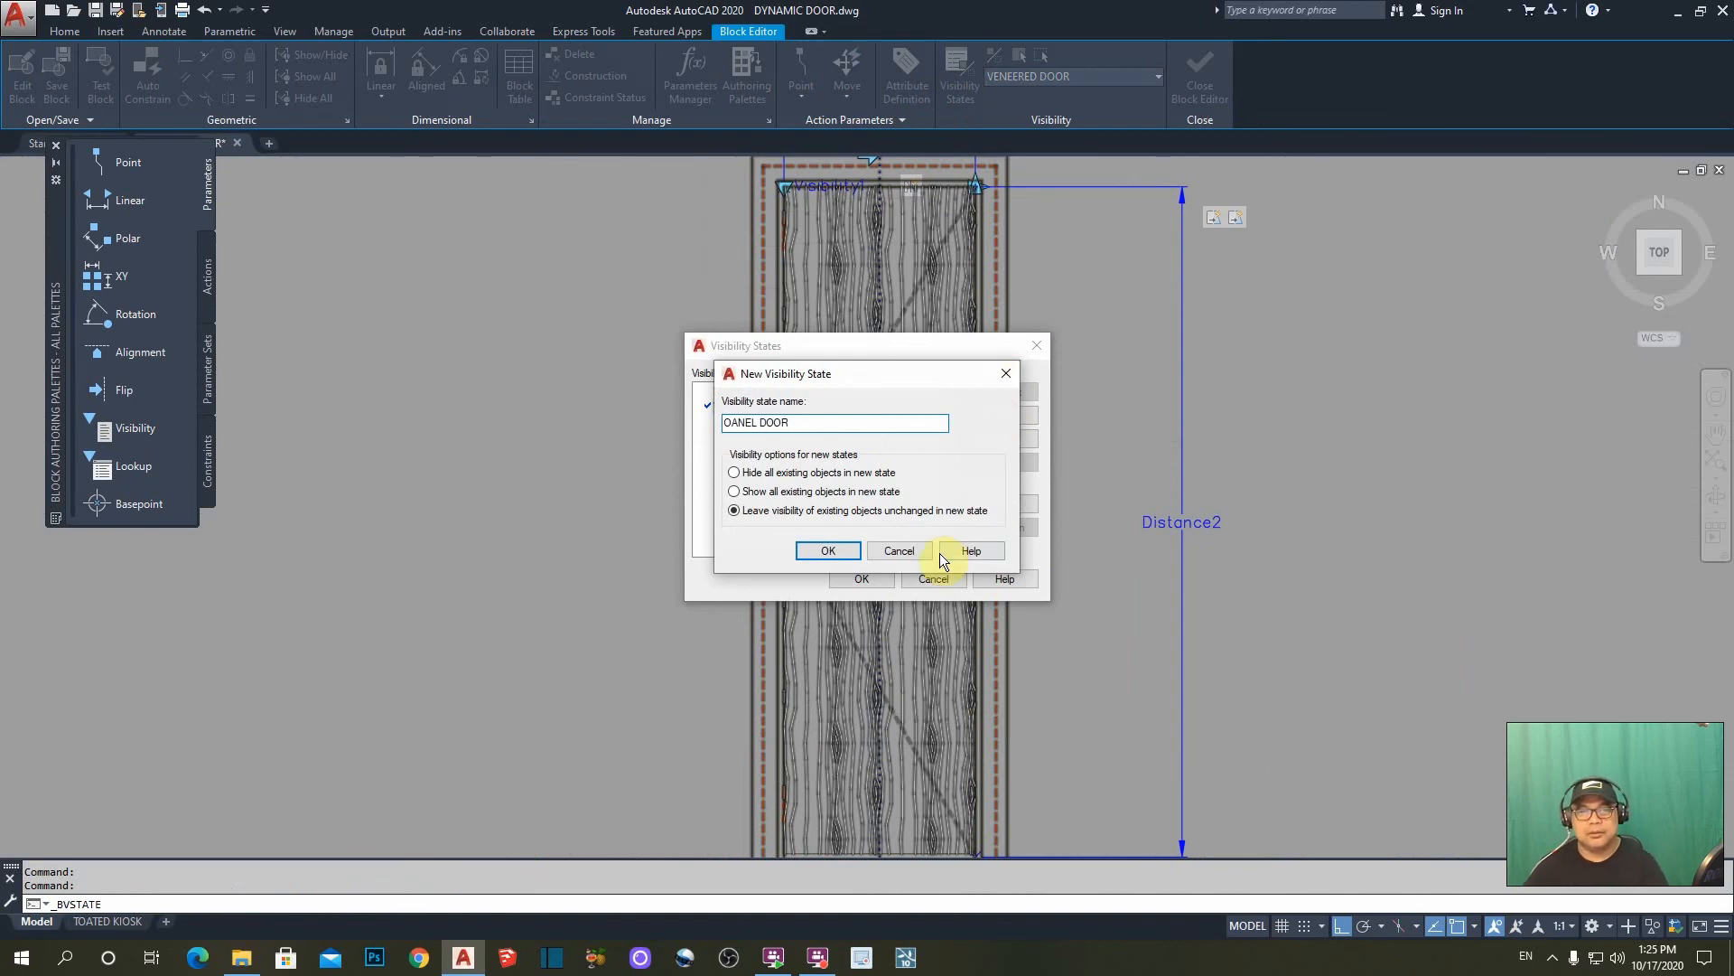
left_click(826, 551)
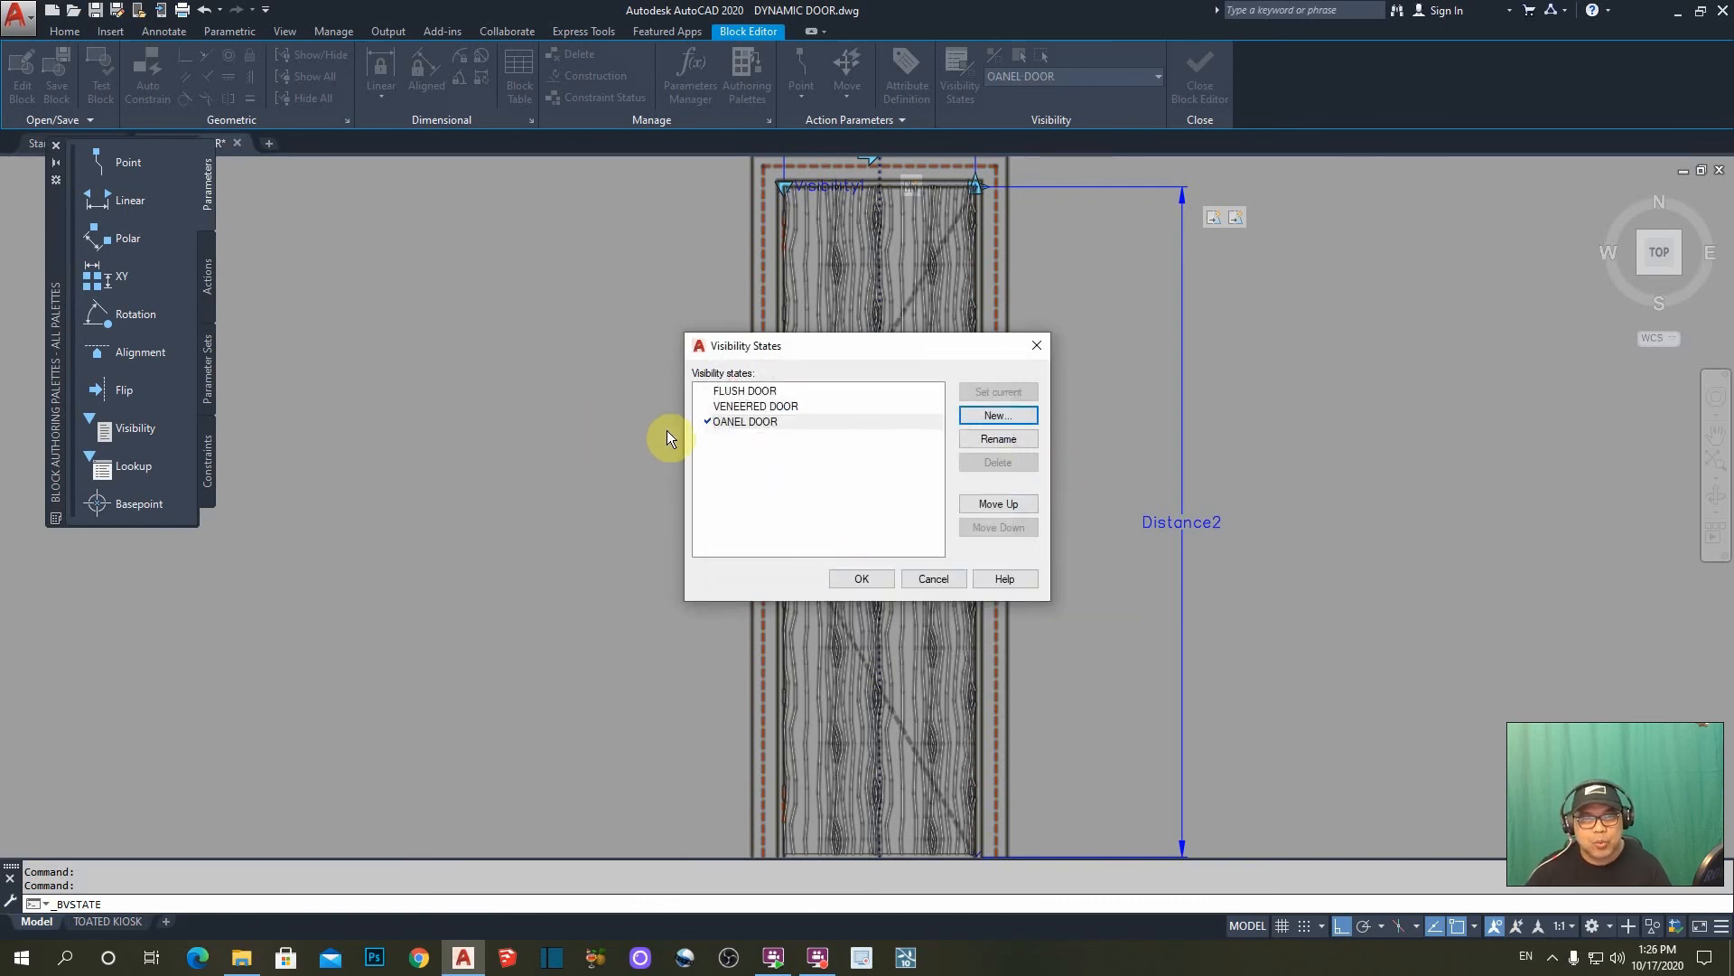
left_click(1013, 438)
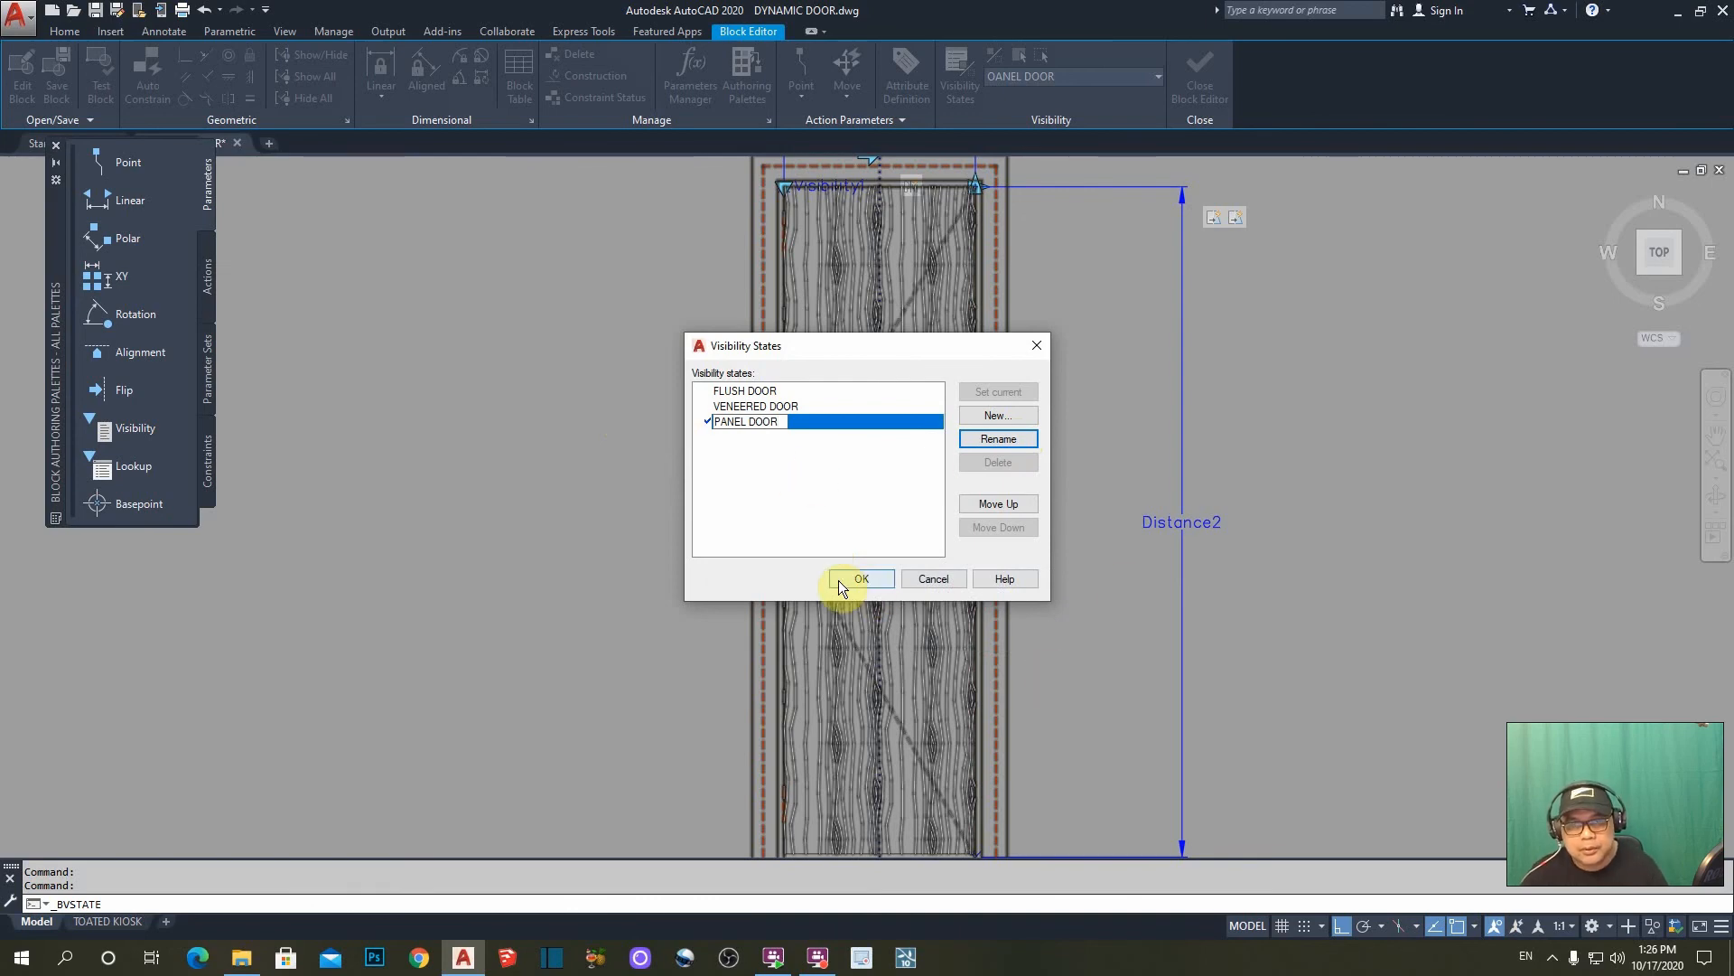
left_click(862, 580)
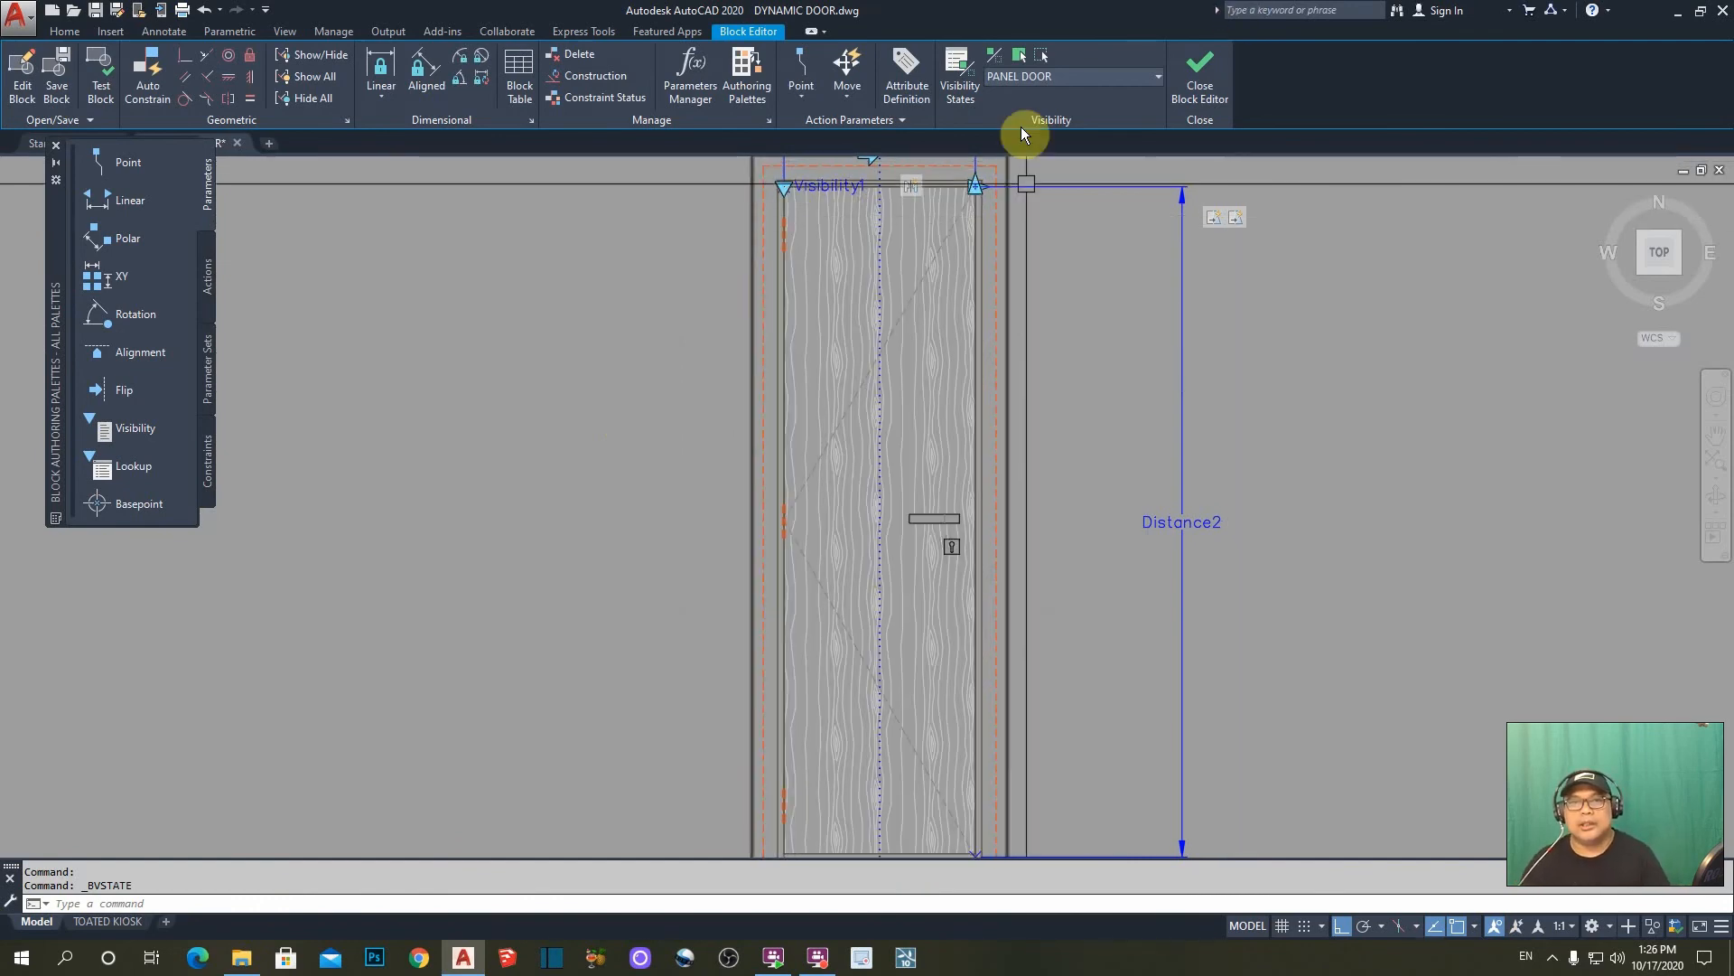
- Display the hidden geometry dimmed and examine the panels, horizontal lines and wood grain in the PANEL DOOR state
left_click(993, 58)
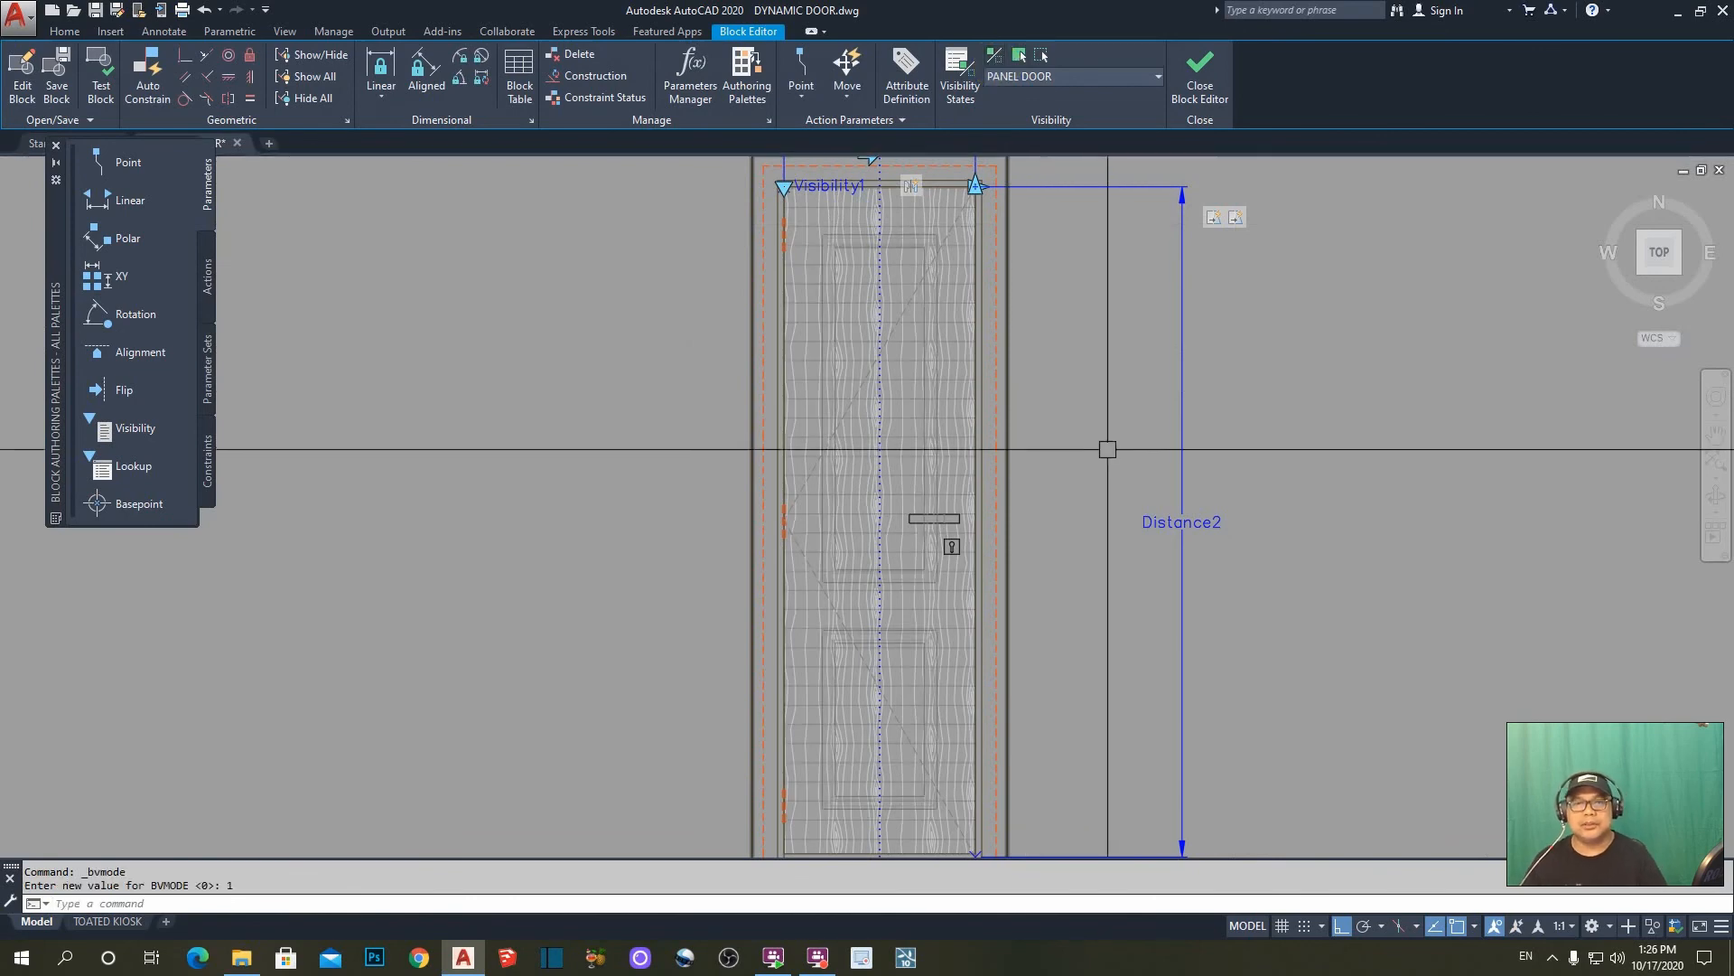
scroll(853, 240, "up", 4)
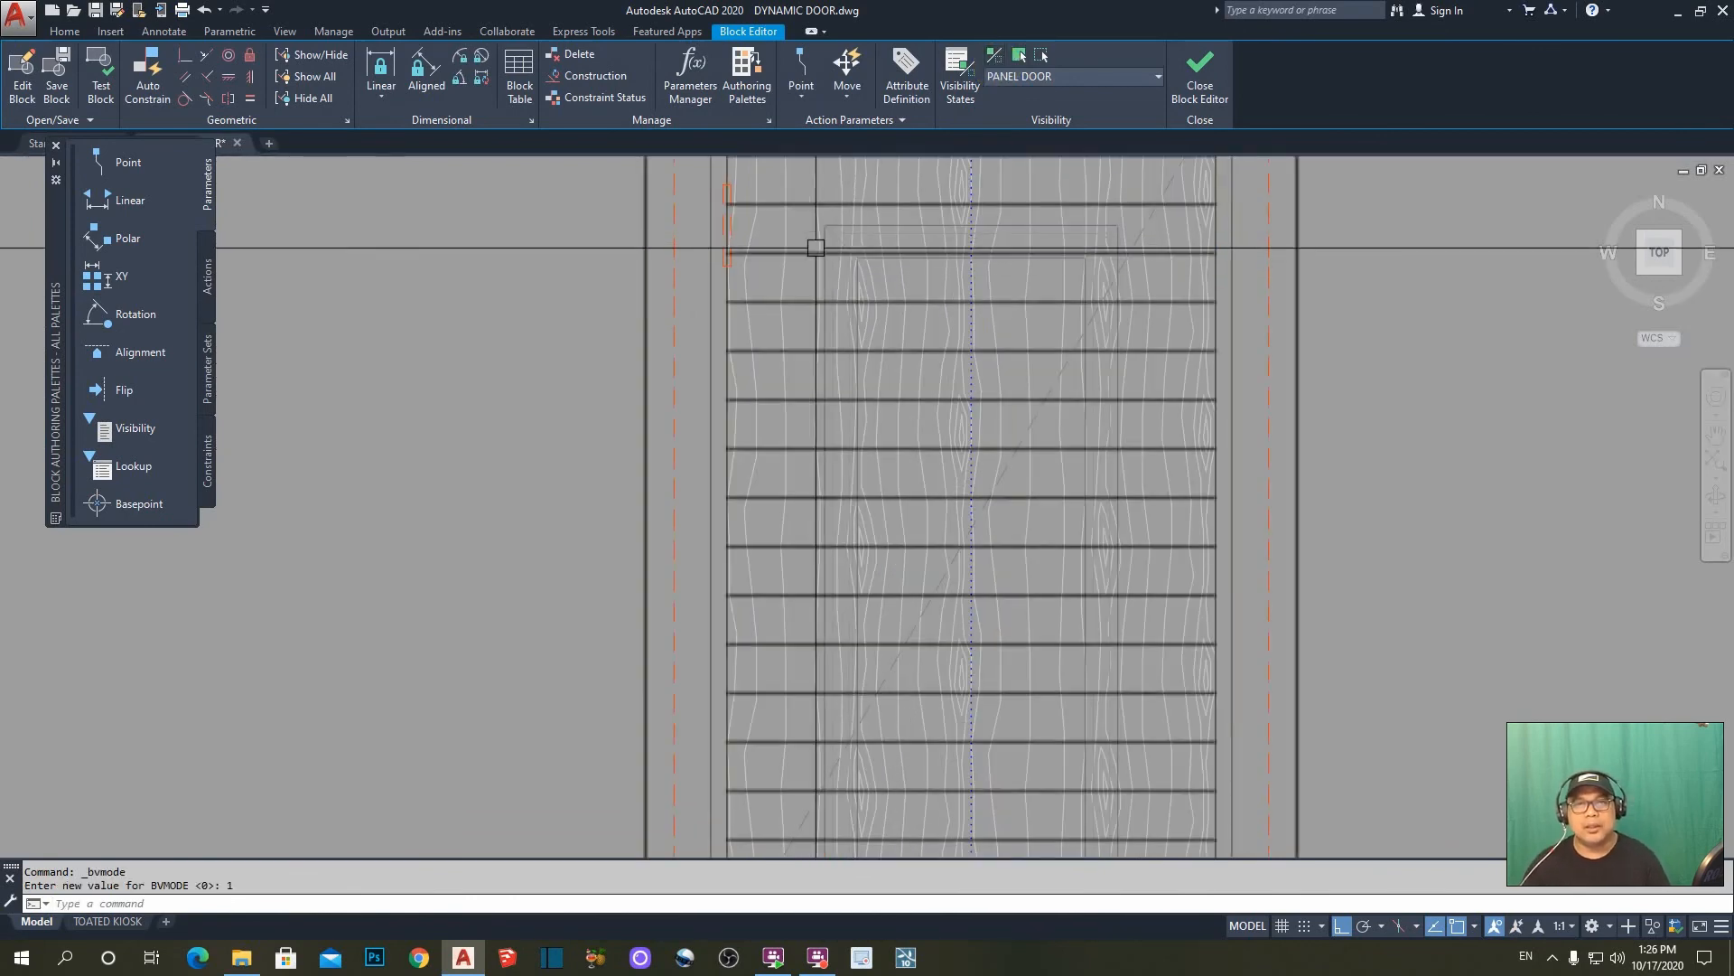
scroll(923, 209, "down", 4)
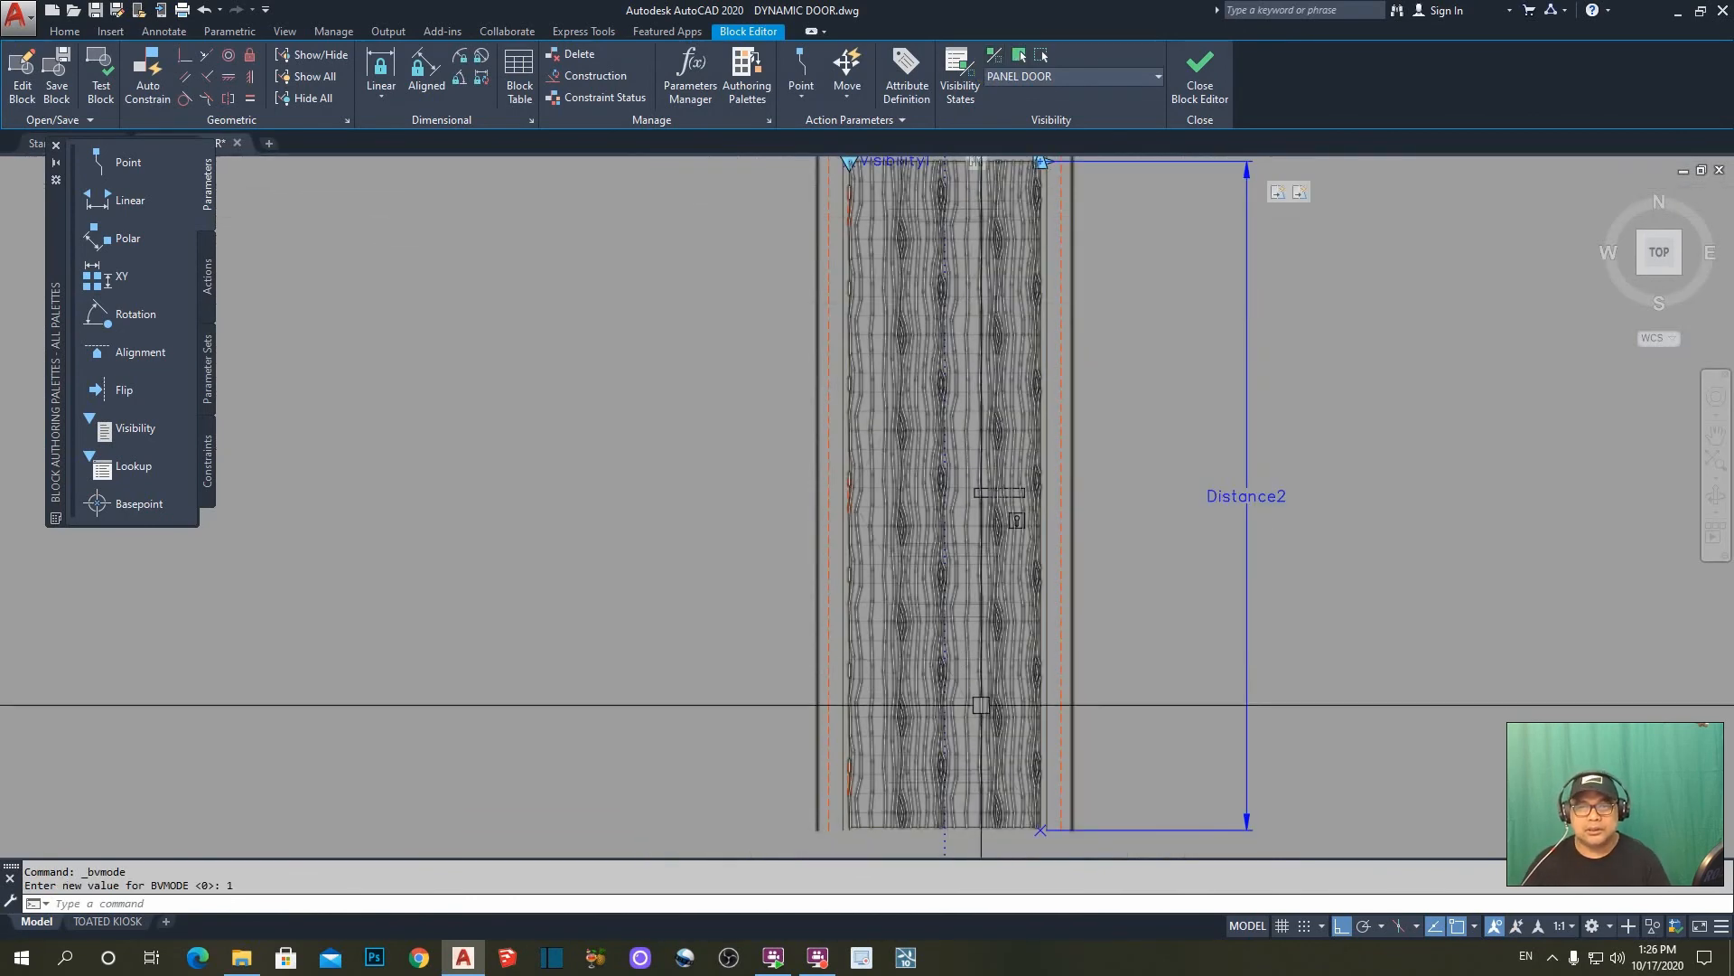
scroll(889, 726, "up", 2)
middle_click_drag(1038, 677, 929, 453)
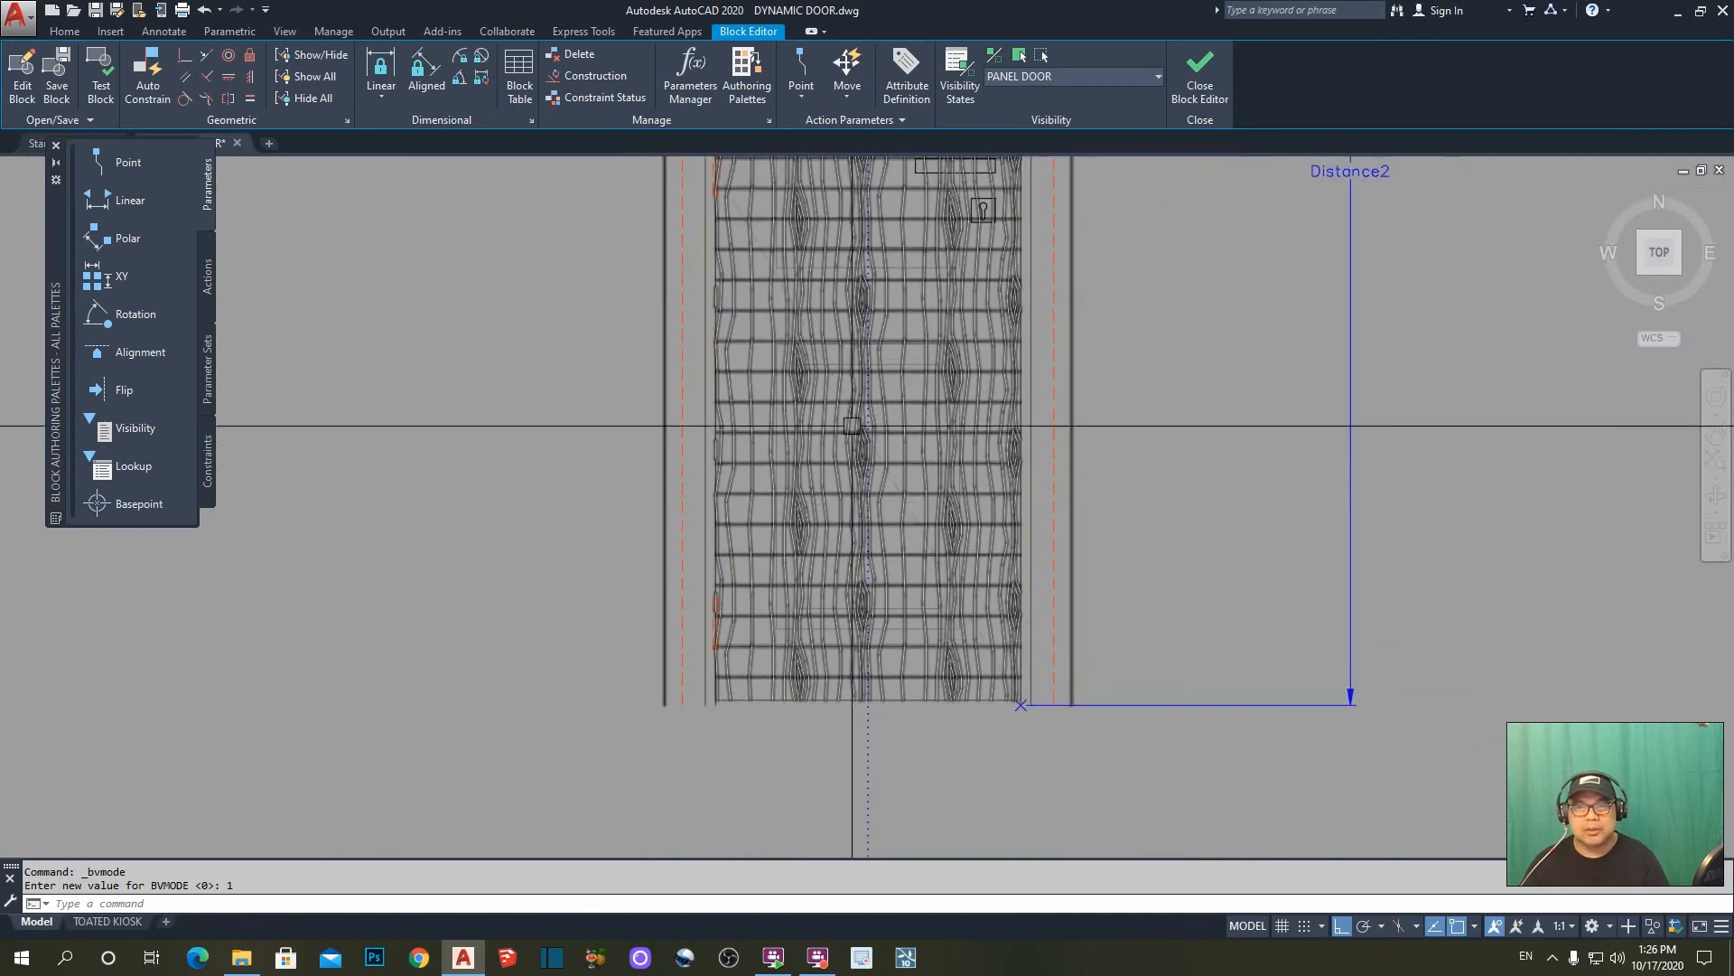
middle_click_drag(1045, 271, 1105, 396)
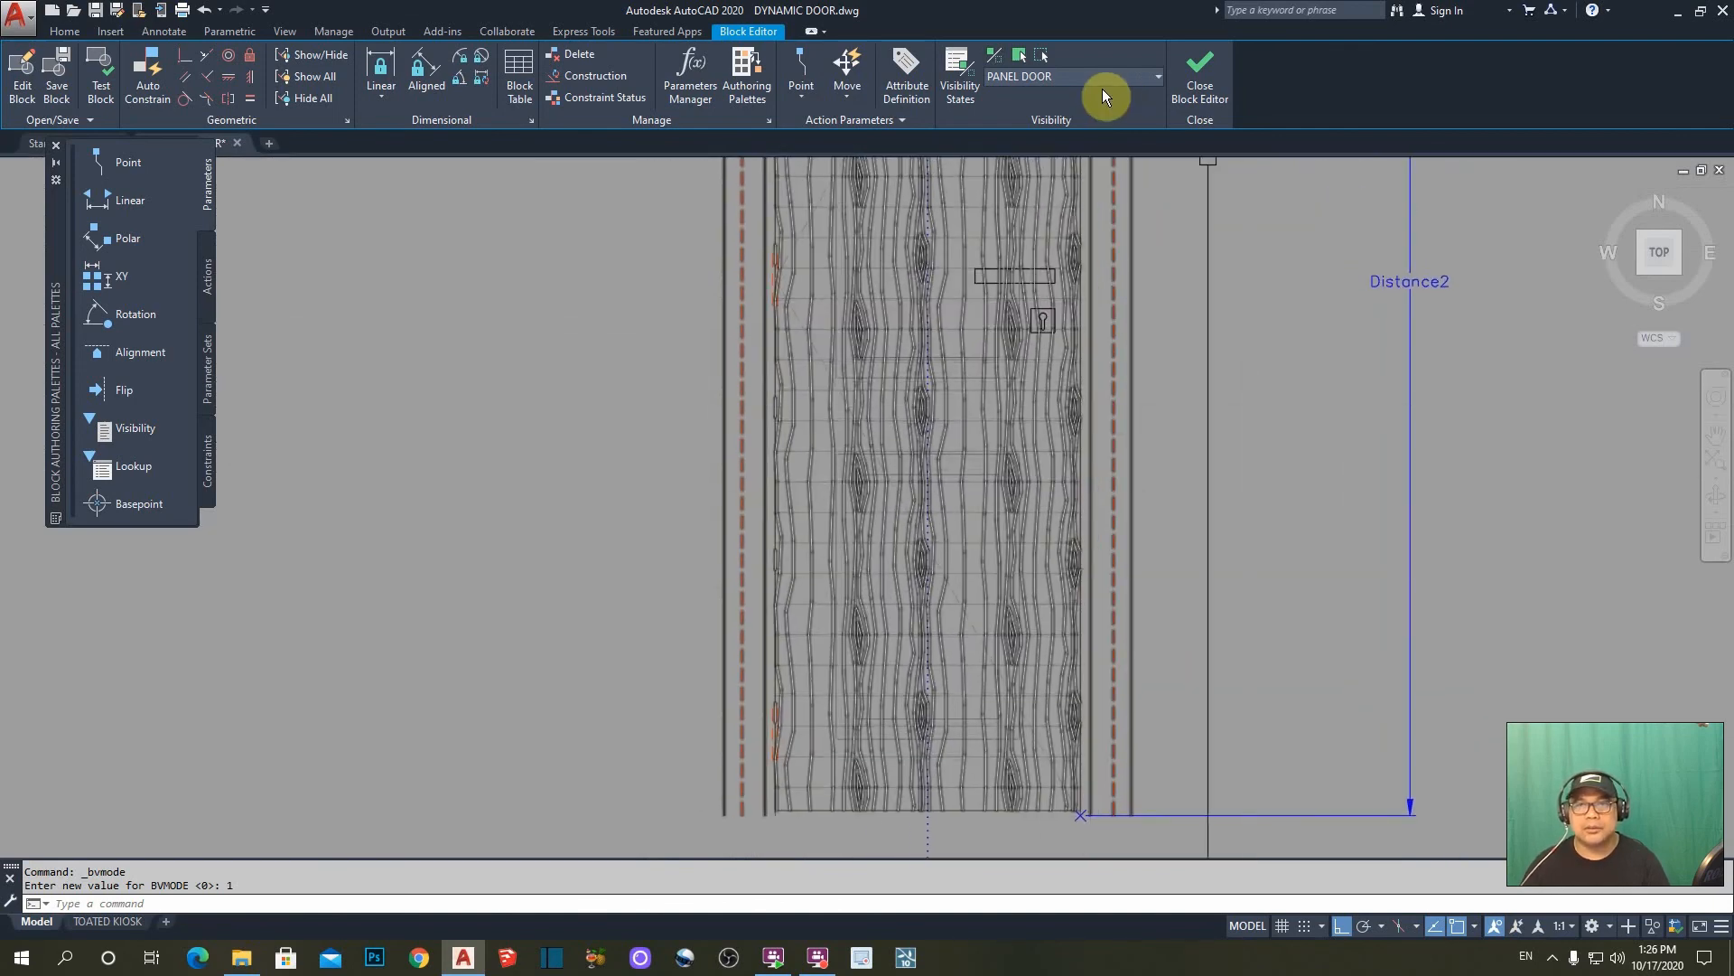
left_click(1017, 55)
scroll(984, 533, "down", 4)
scroll(1002, 304, "up", 8)
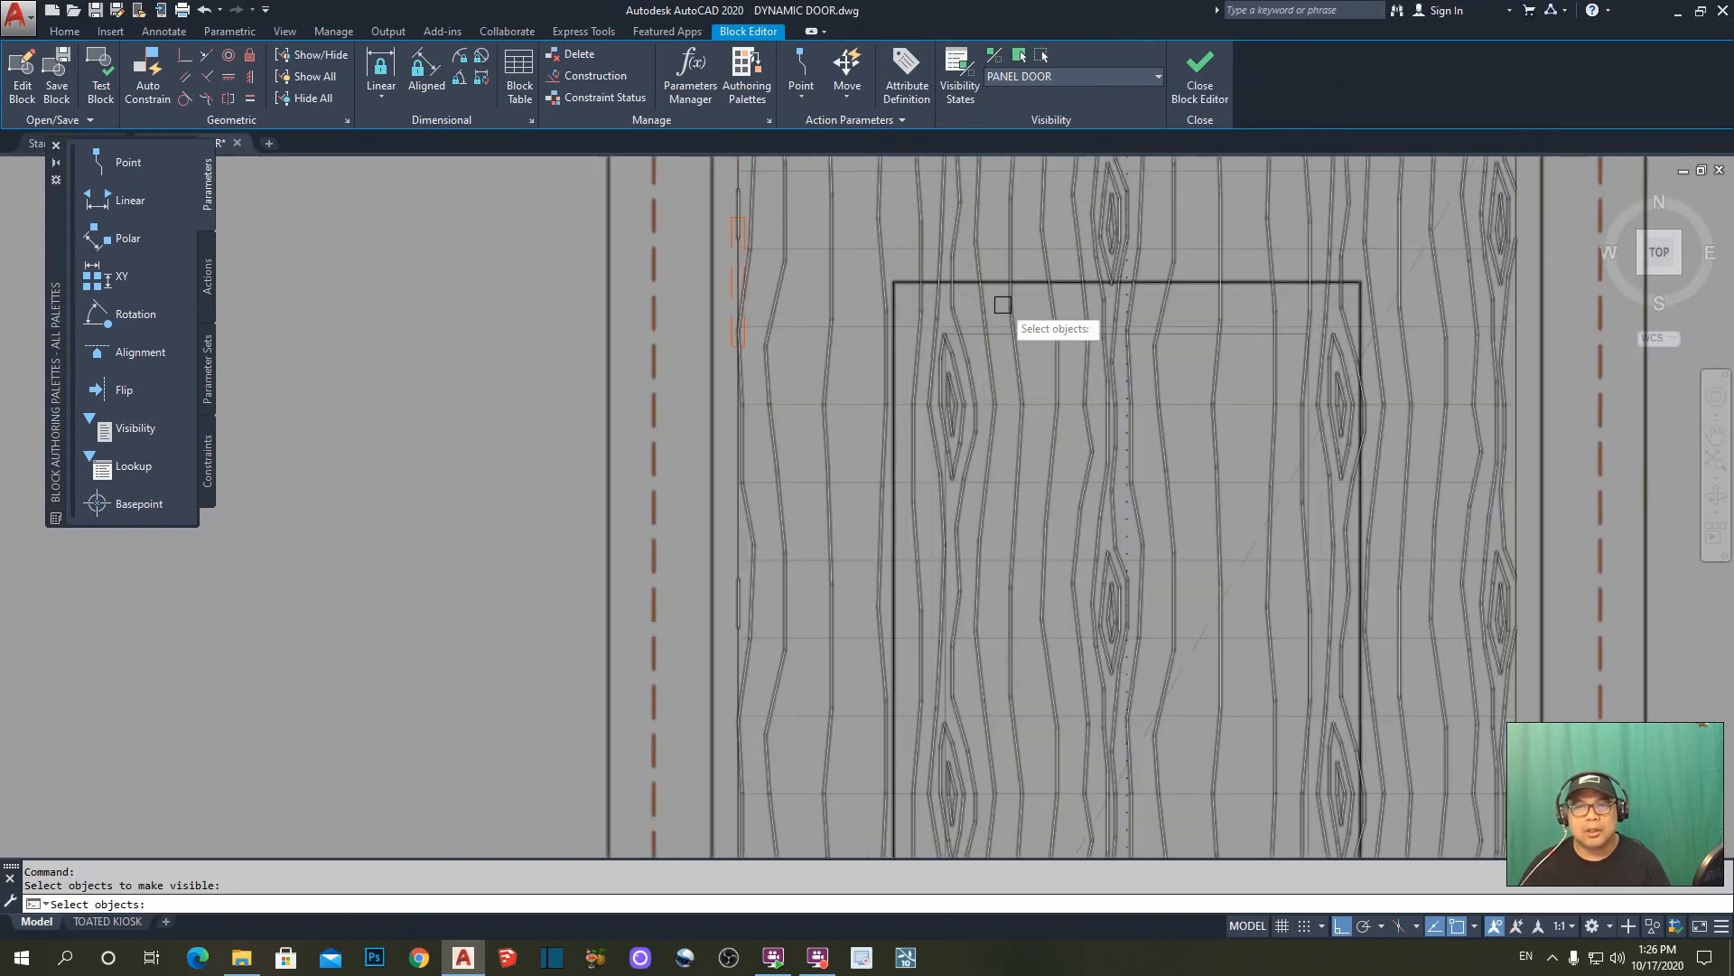
scroll(880, 258, "up", 2)
scroll(903, 239, "down", 8)
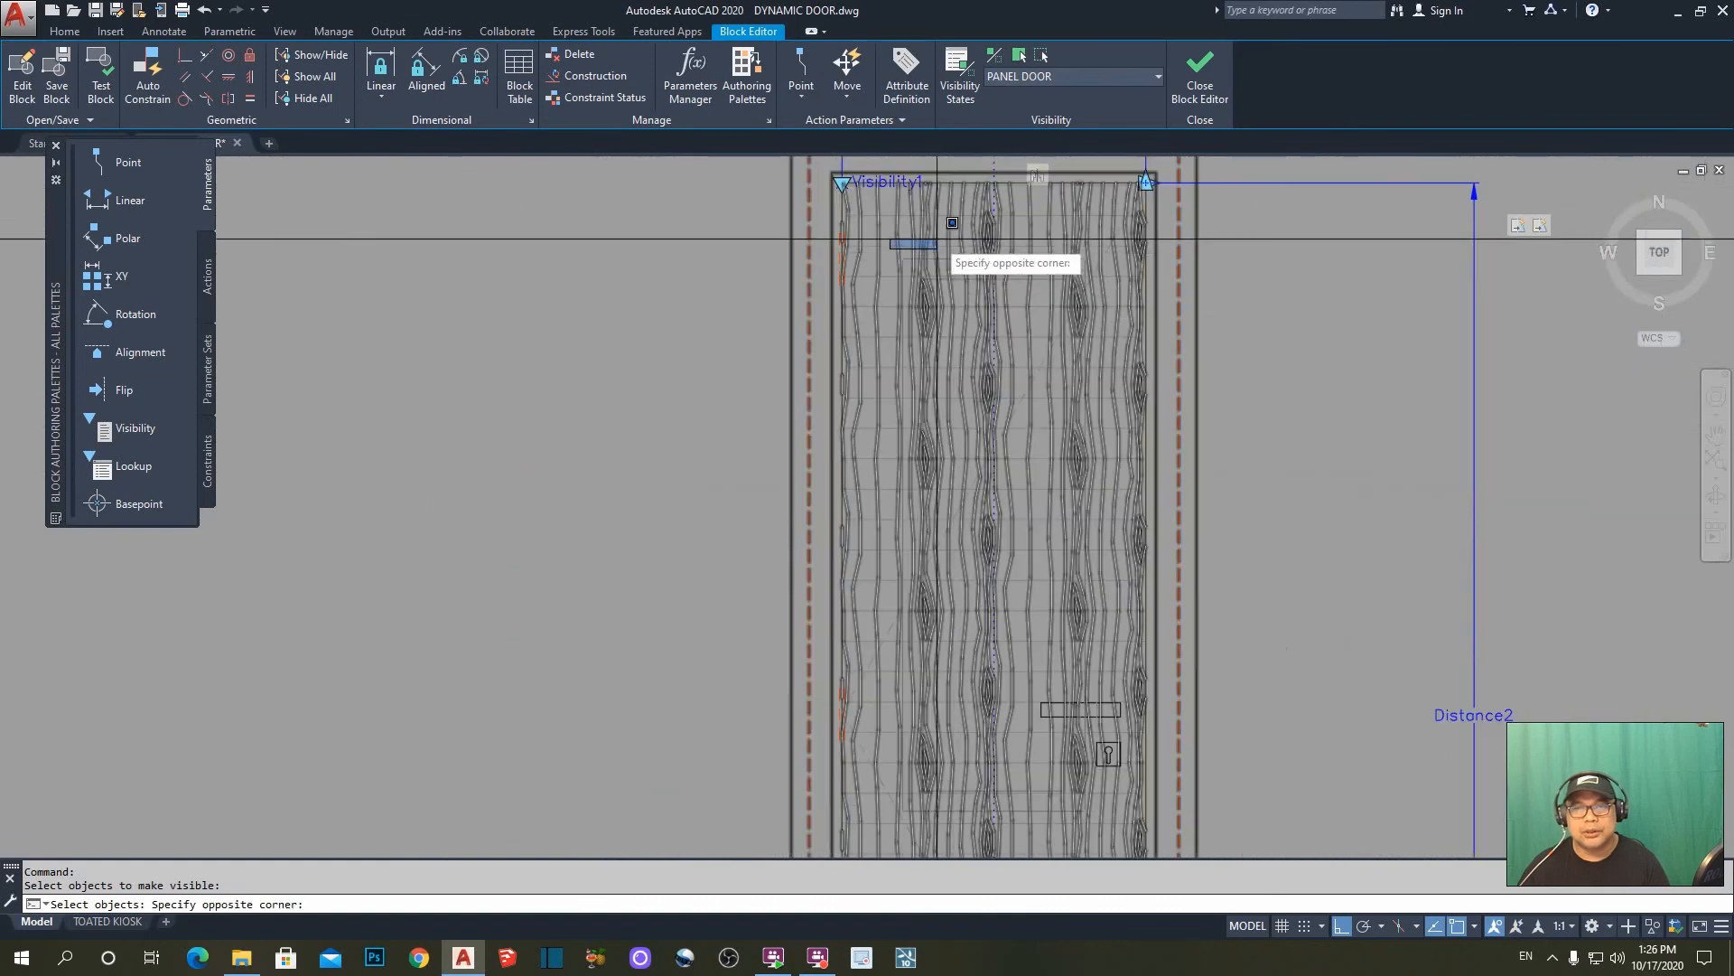
left_click(966, 240)
scroll(1039, 637, "up", 3)
scroll(1084, 625, "down", 5)
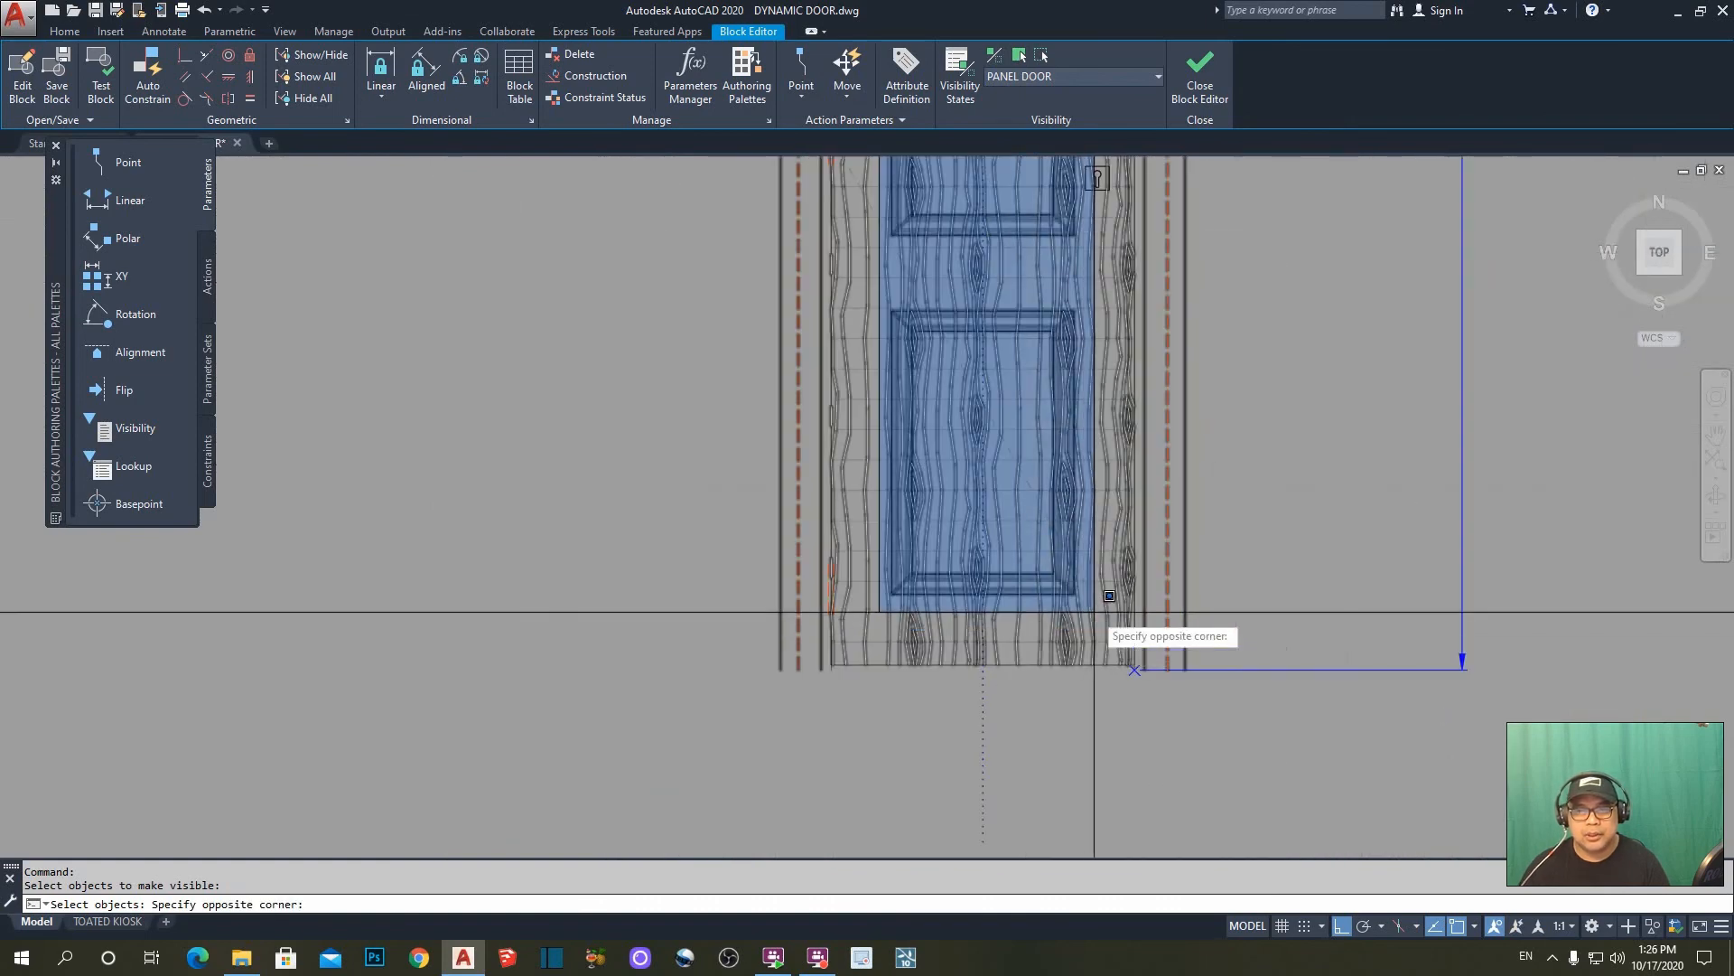
left_click(1129, 659)
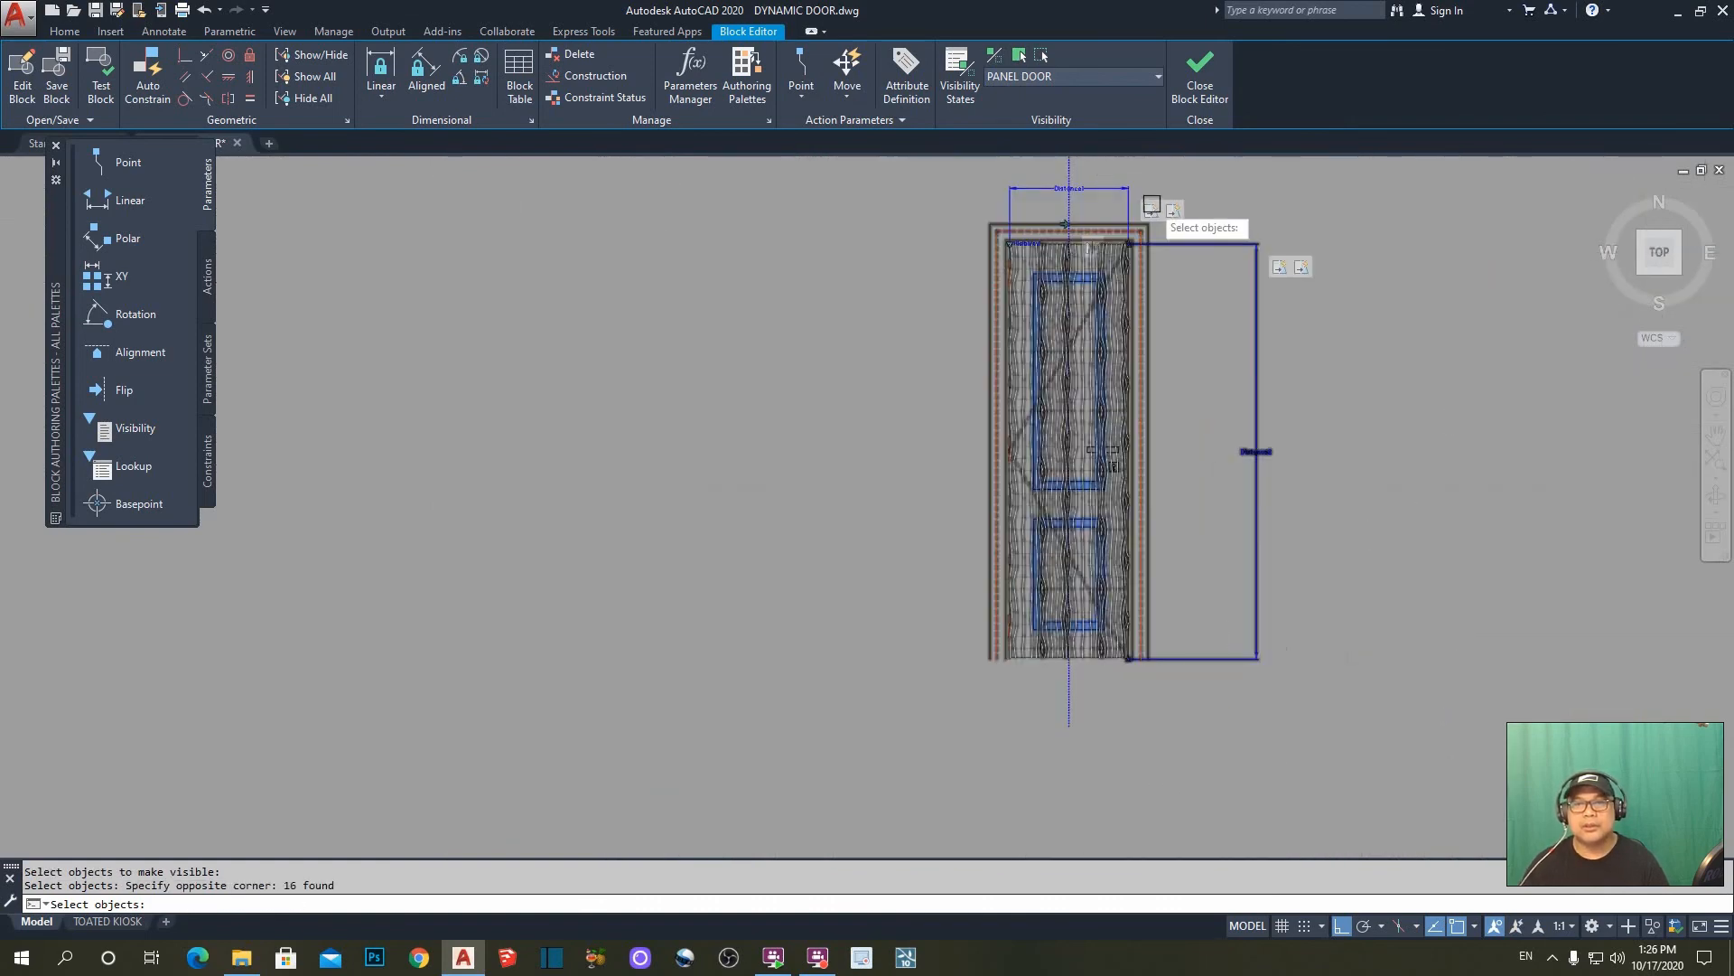
scroll(1078, 29, "up", 2)
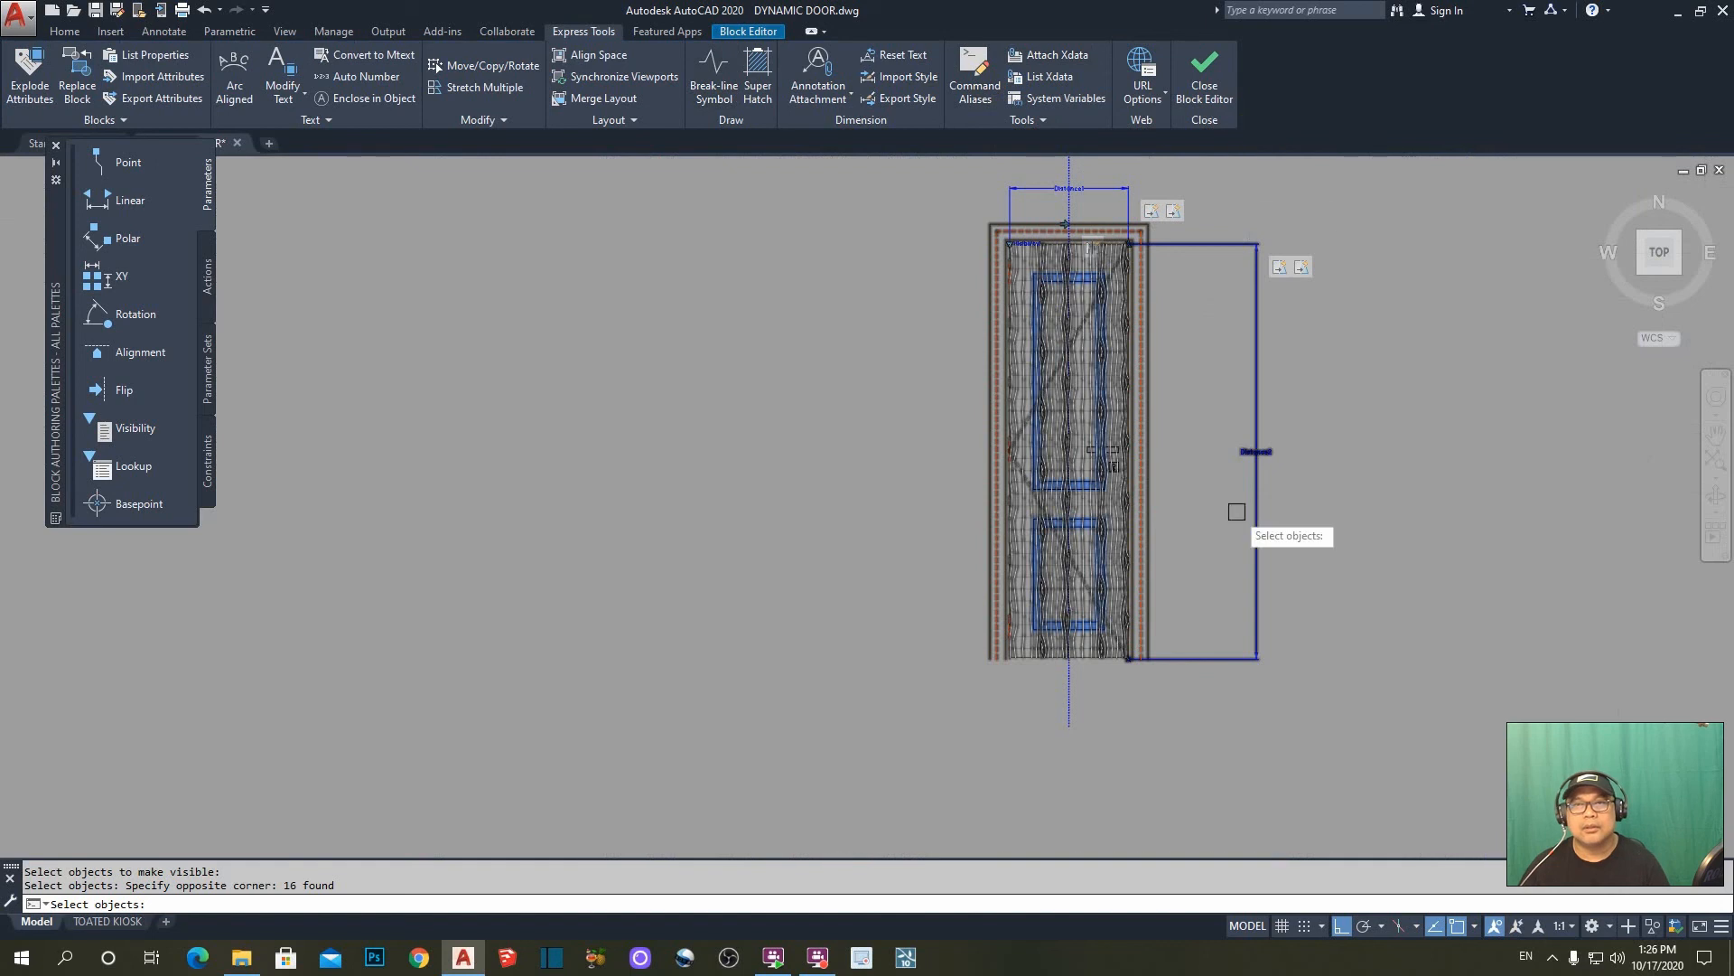
left_click(739, 33)
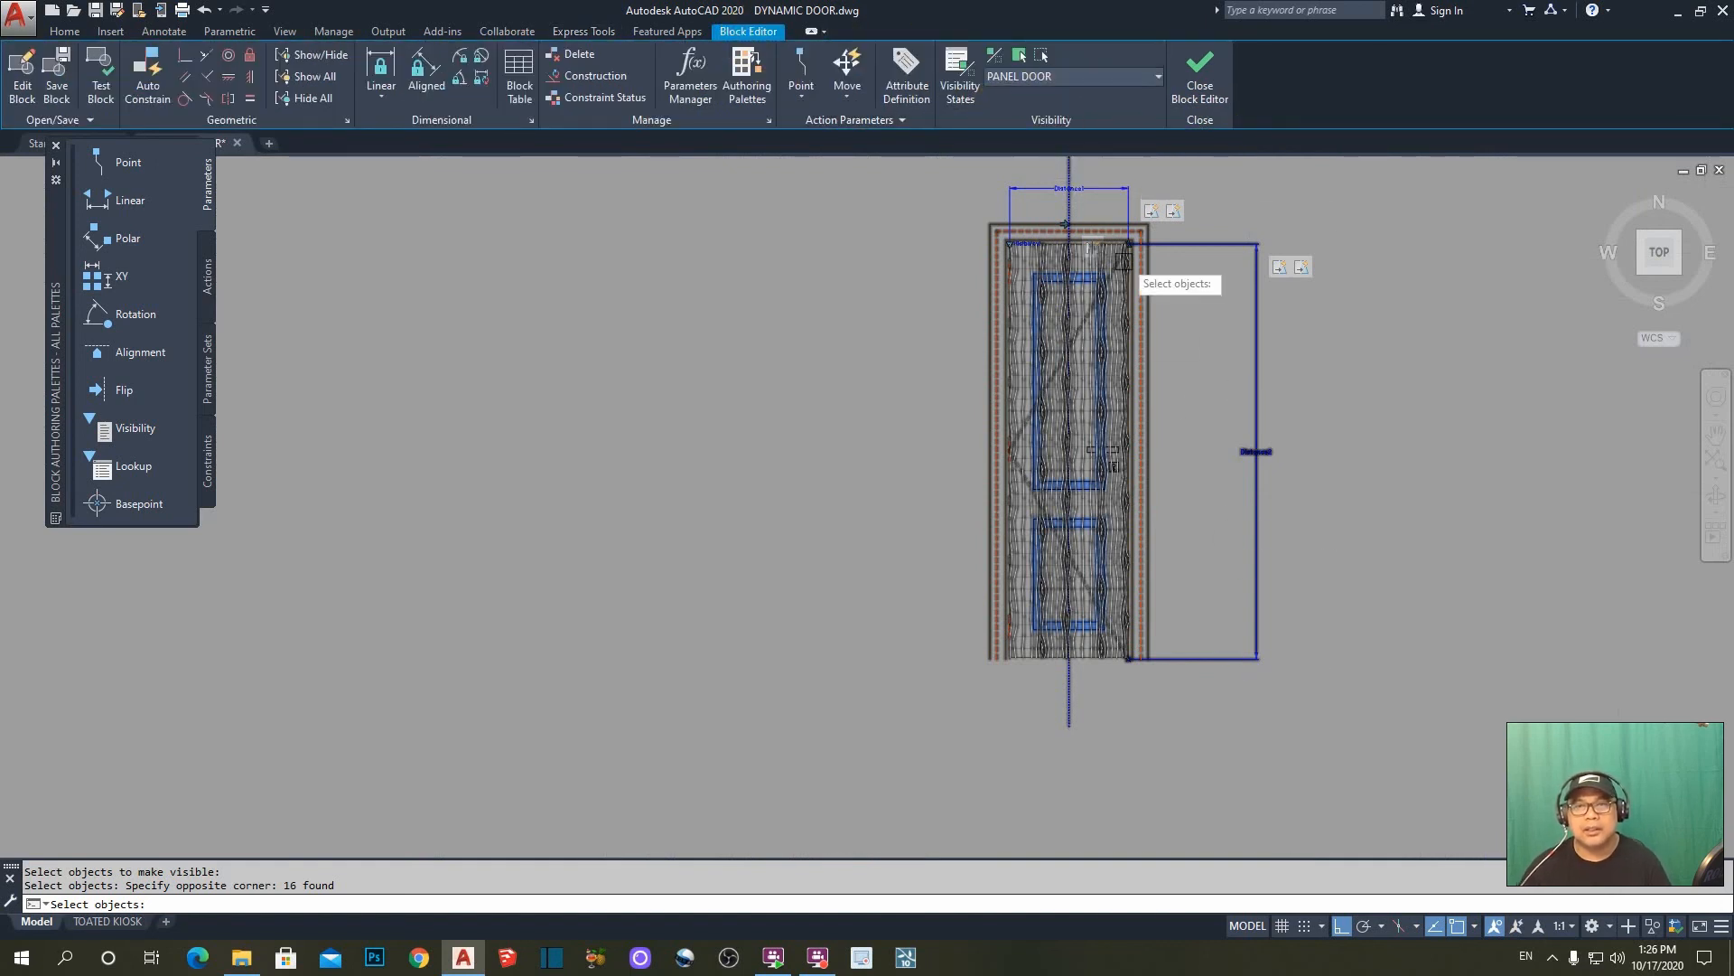
key("Escape")
key("Escape")
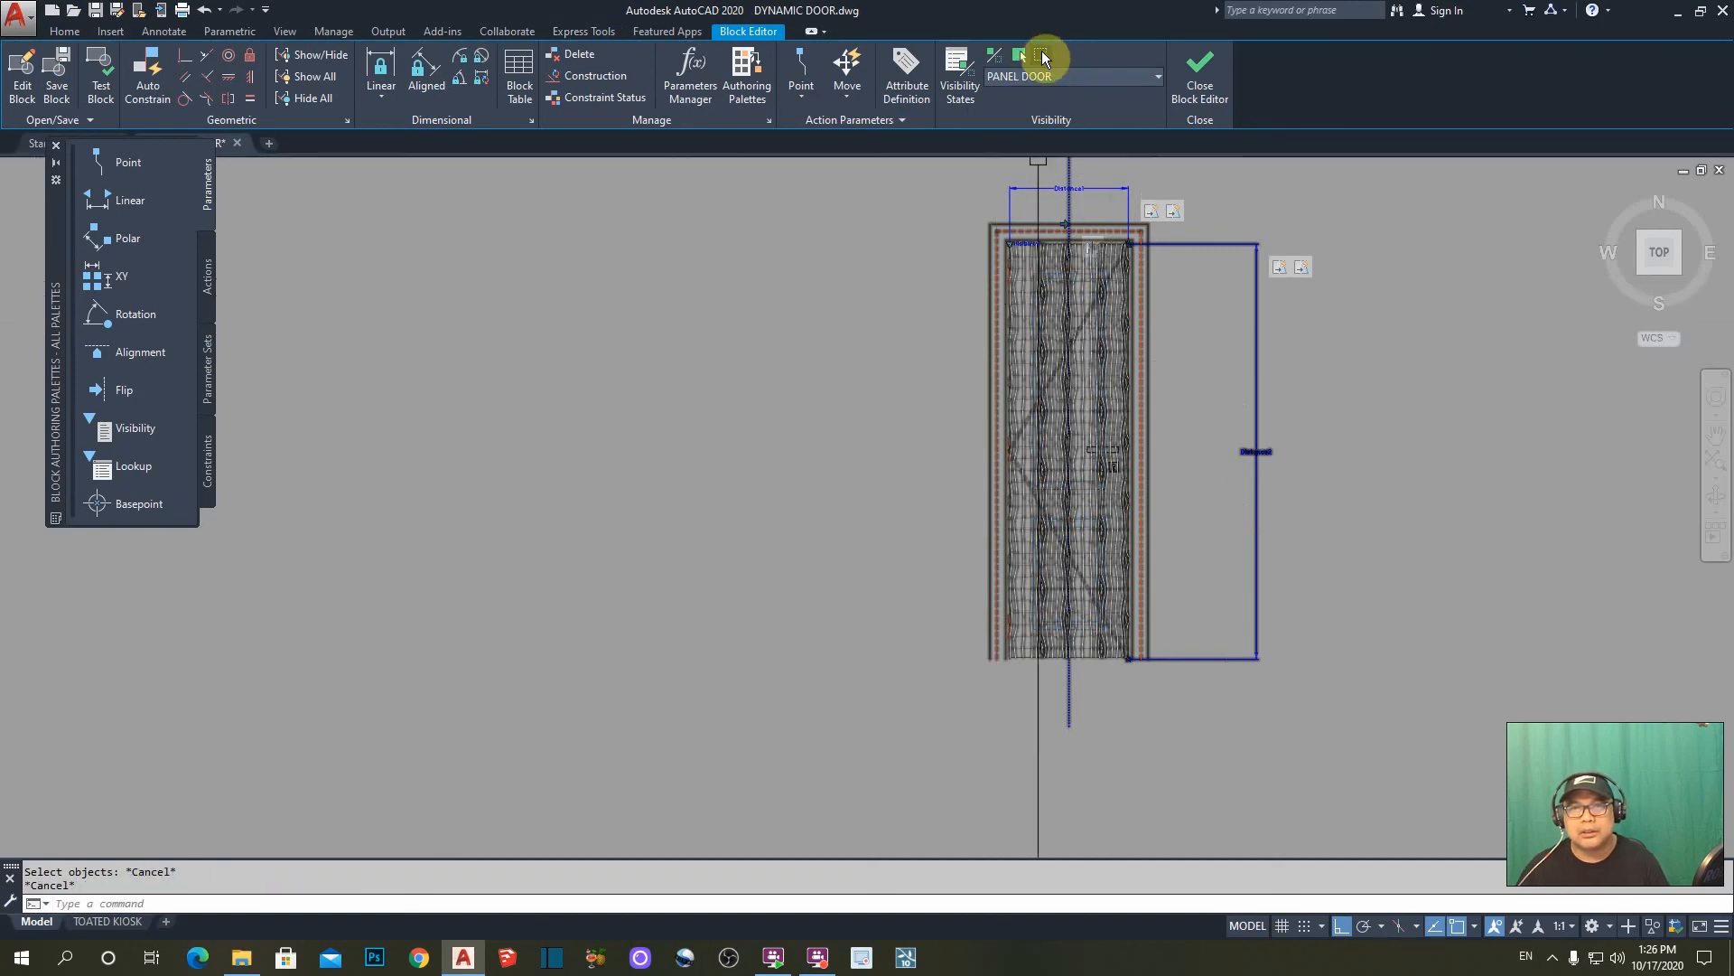
- Hide the horizontal line pattern and the wood-grain pattern for the current PANEL DOOR visibility state
left_click(1042, 55)
scroll(1025, 263, "up", 5)
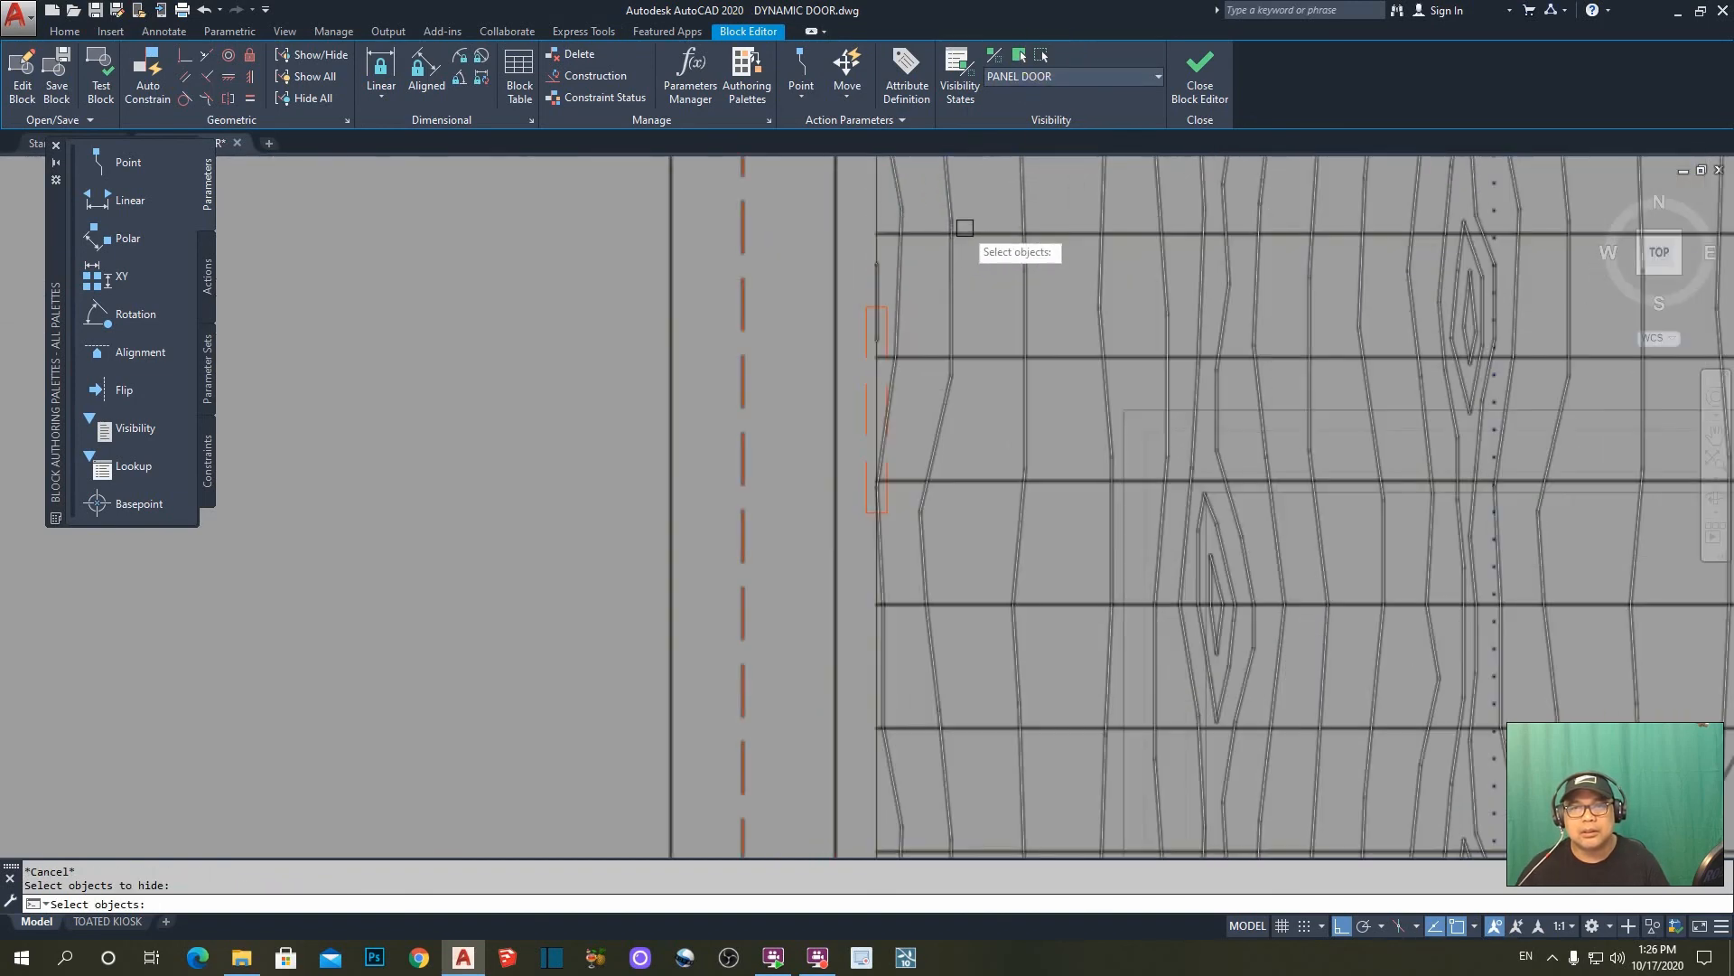
left_click(979, 234)
scroll(994, 361, "down", 3)
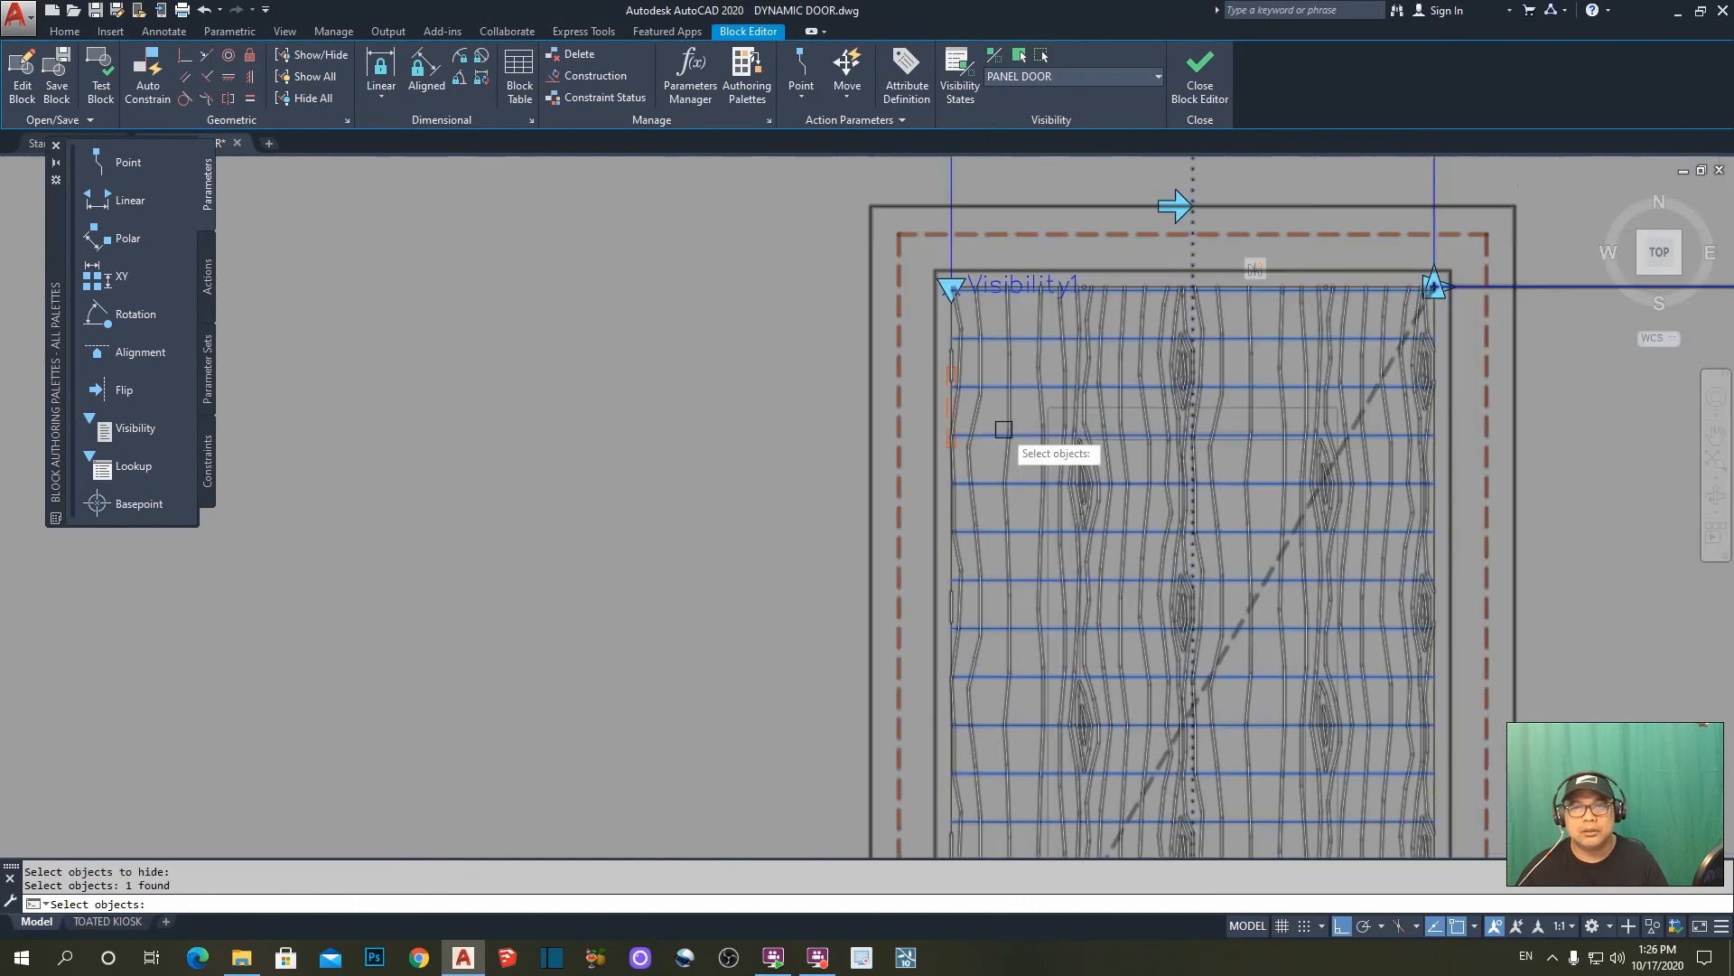
scroll(978, 321, "up", 3)
left_click(980, 316)
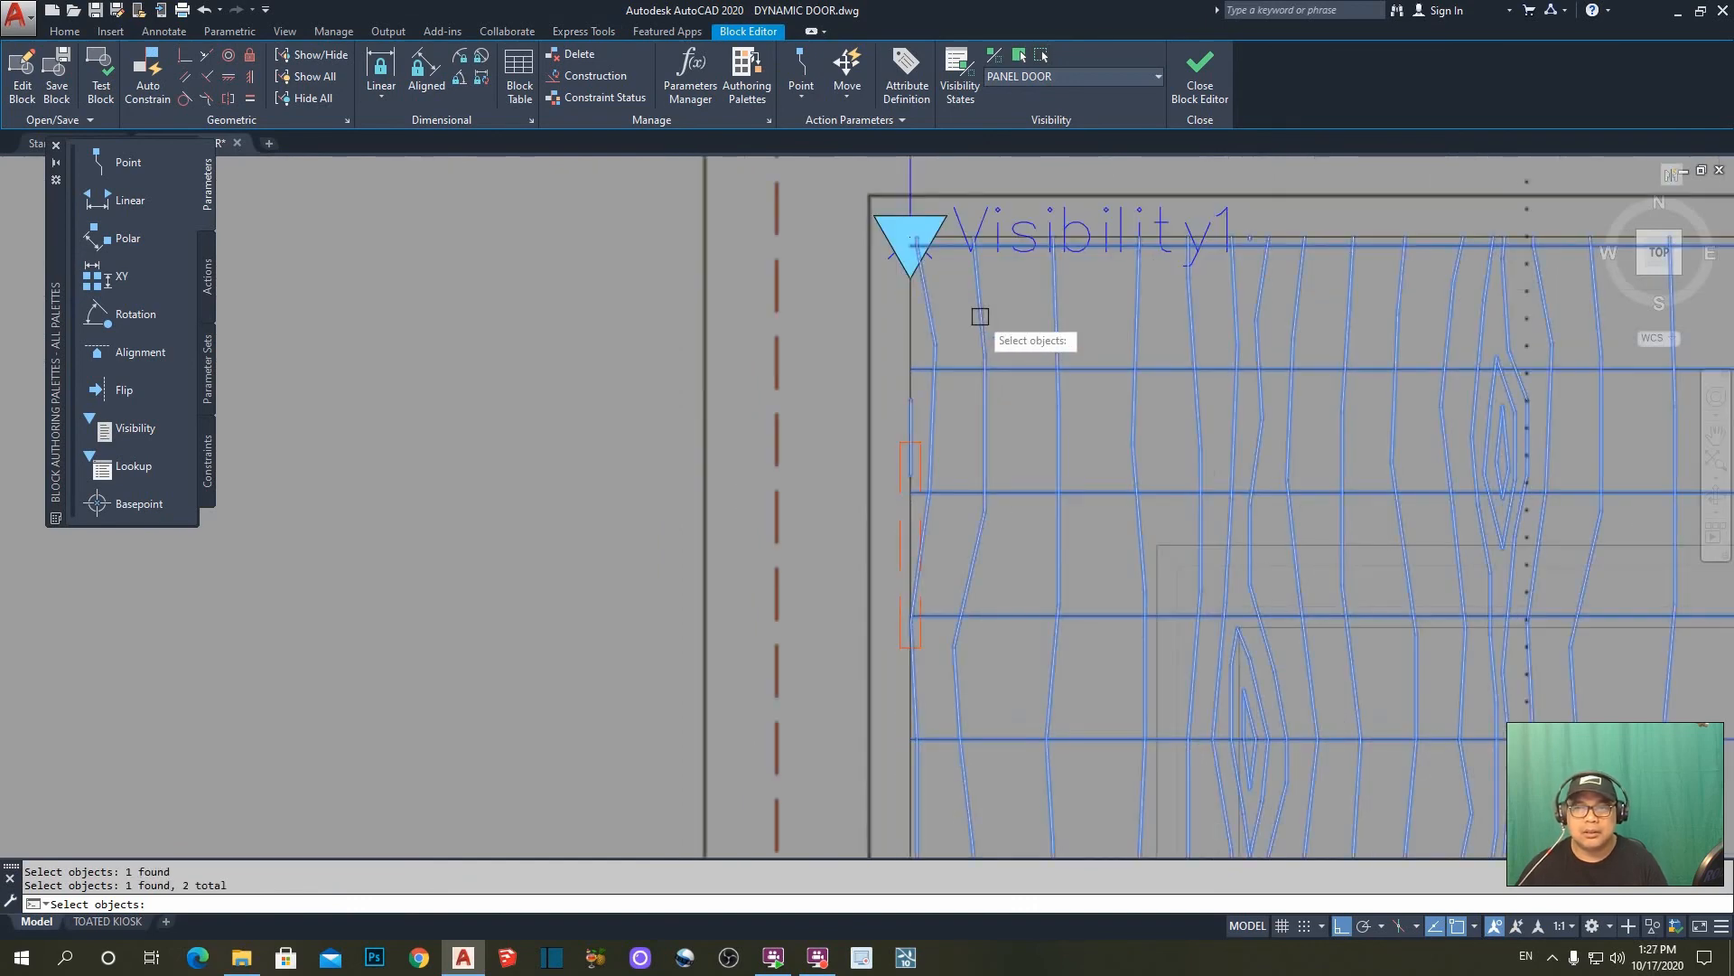
scroll(1003, 276, "down", 3)
scroll(1211, 379, "down", 2)
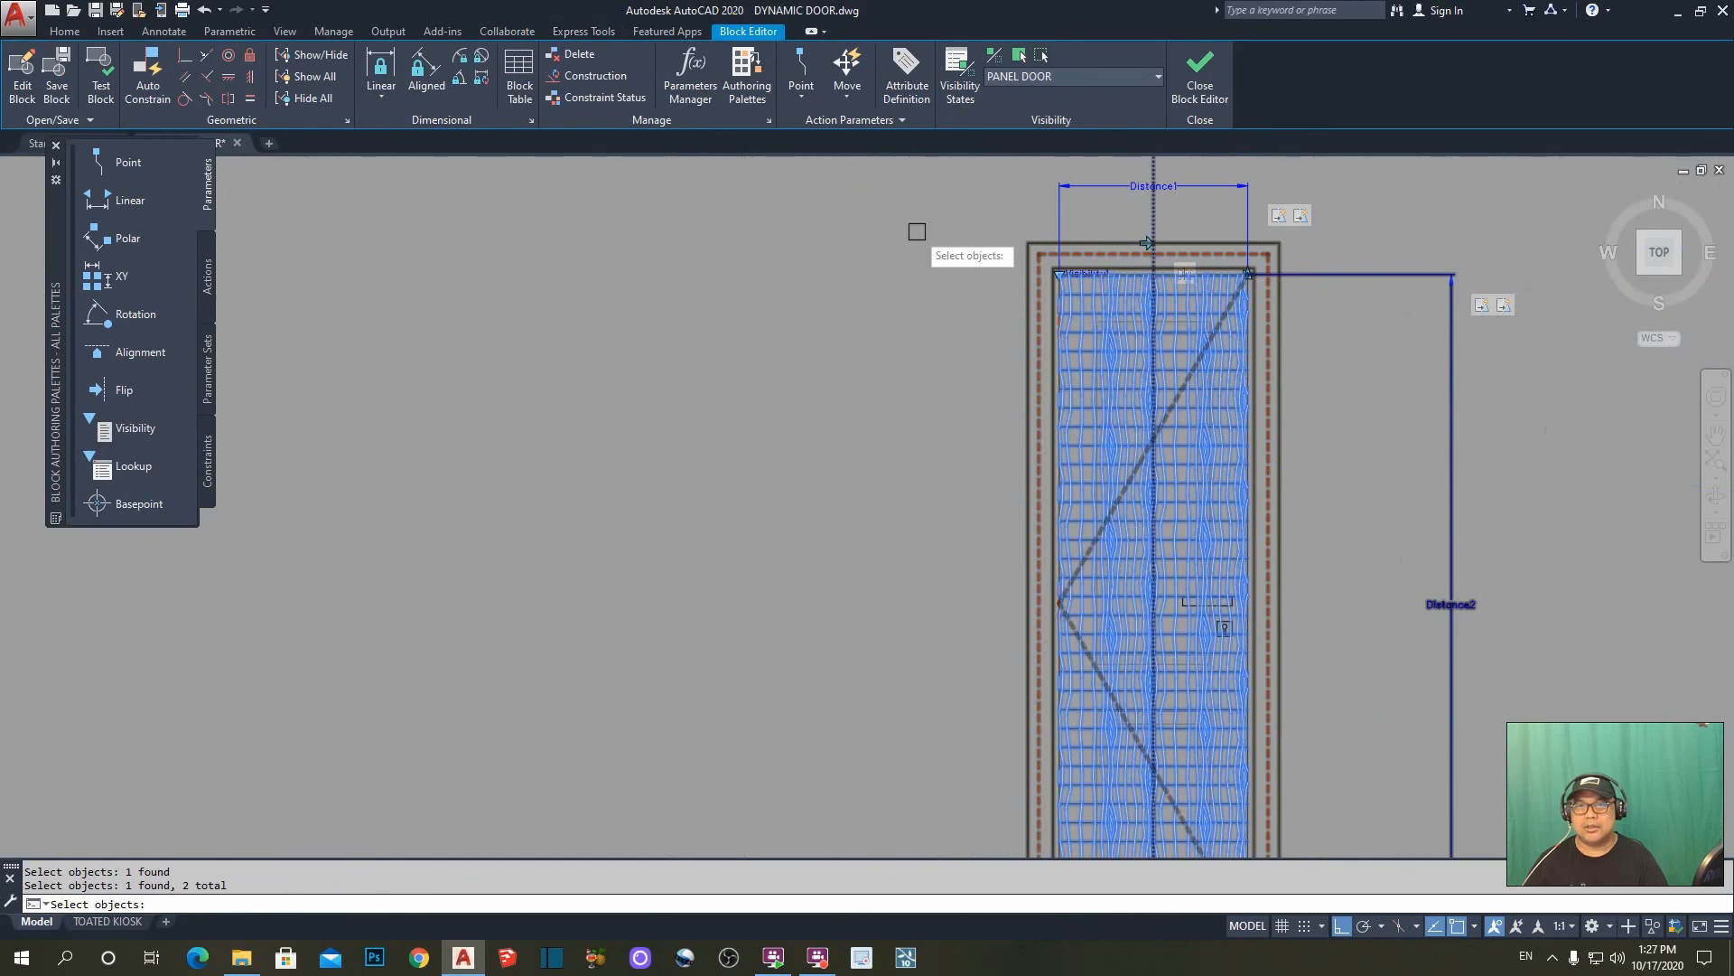
key("Return")
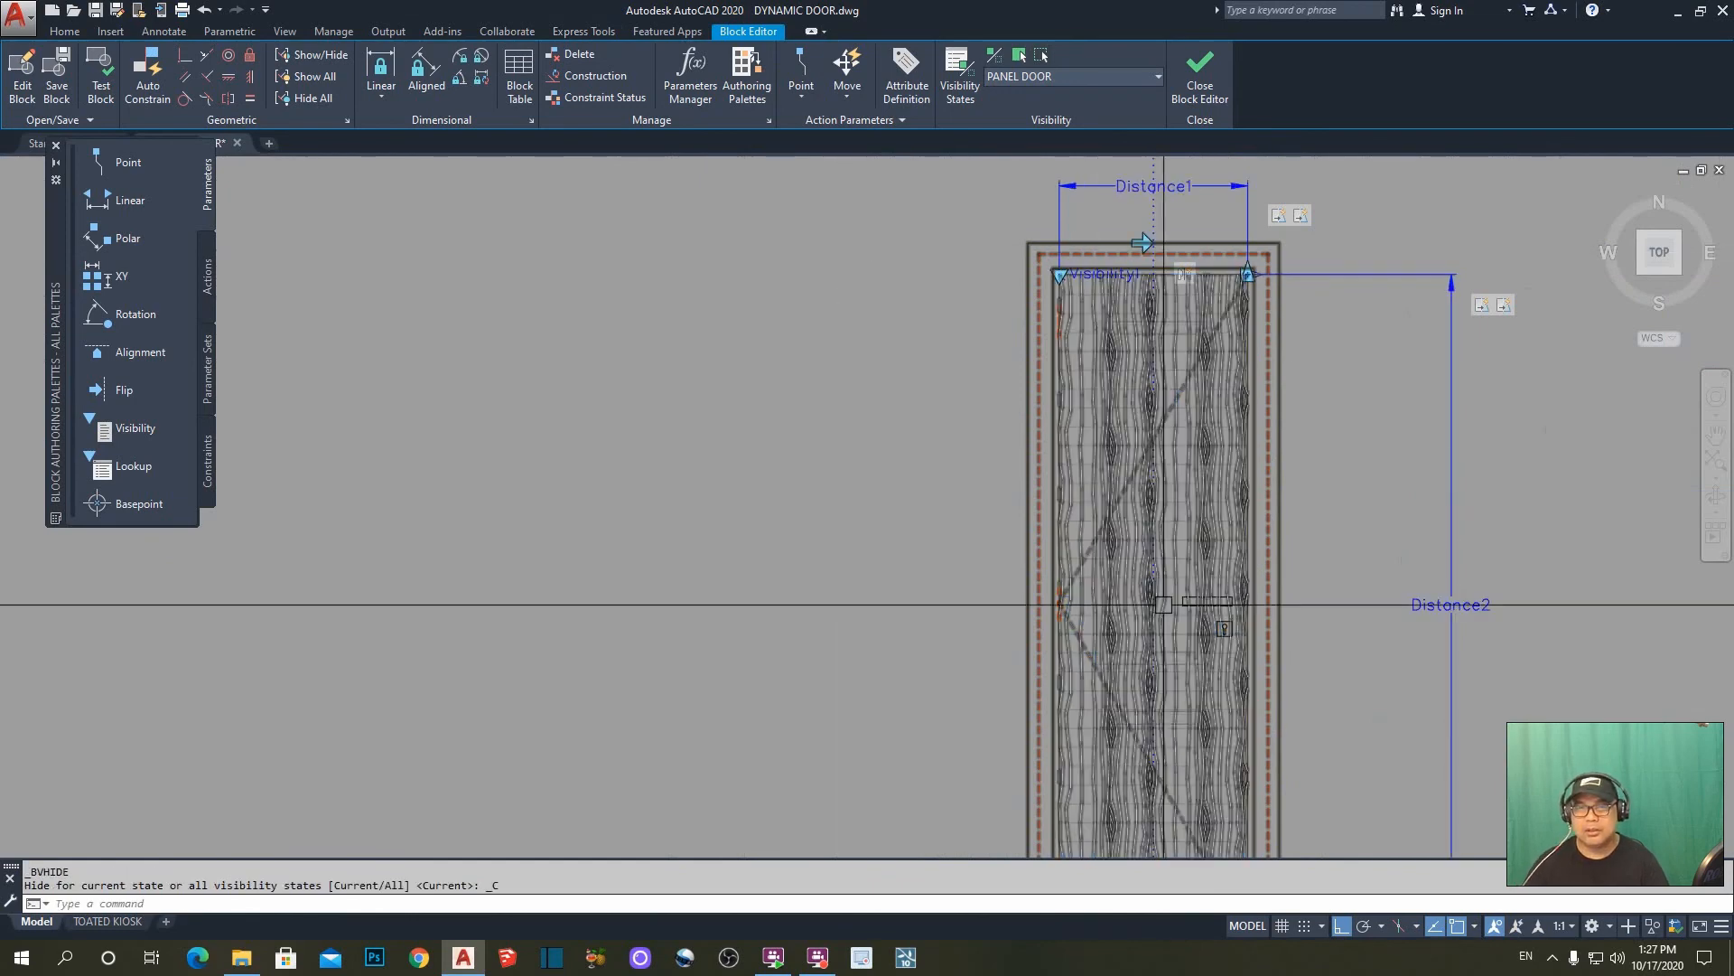
- Turn off the display of hidden geometry and examine the door leaf in the PANEL DOOR state
left_click(992, 56)
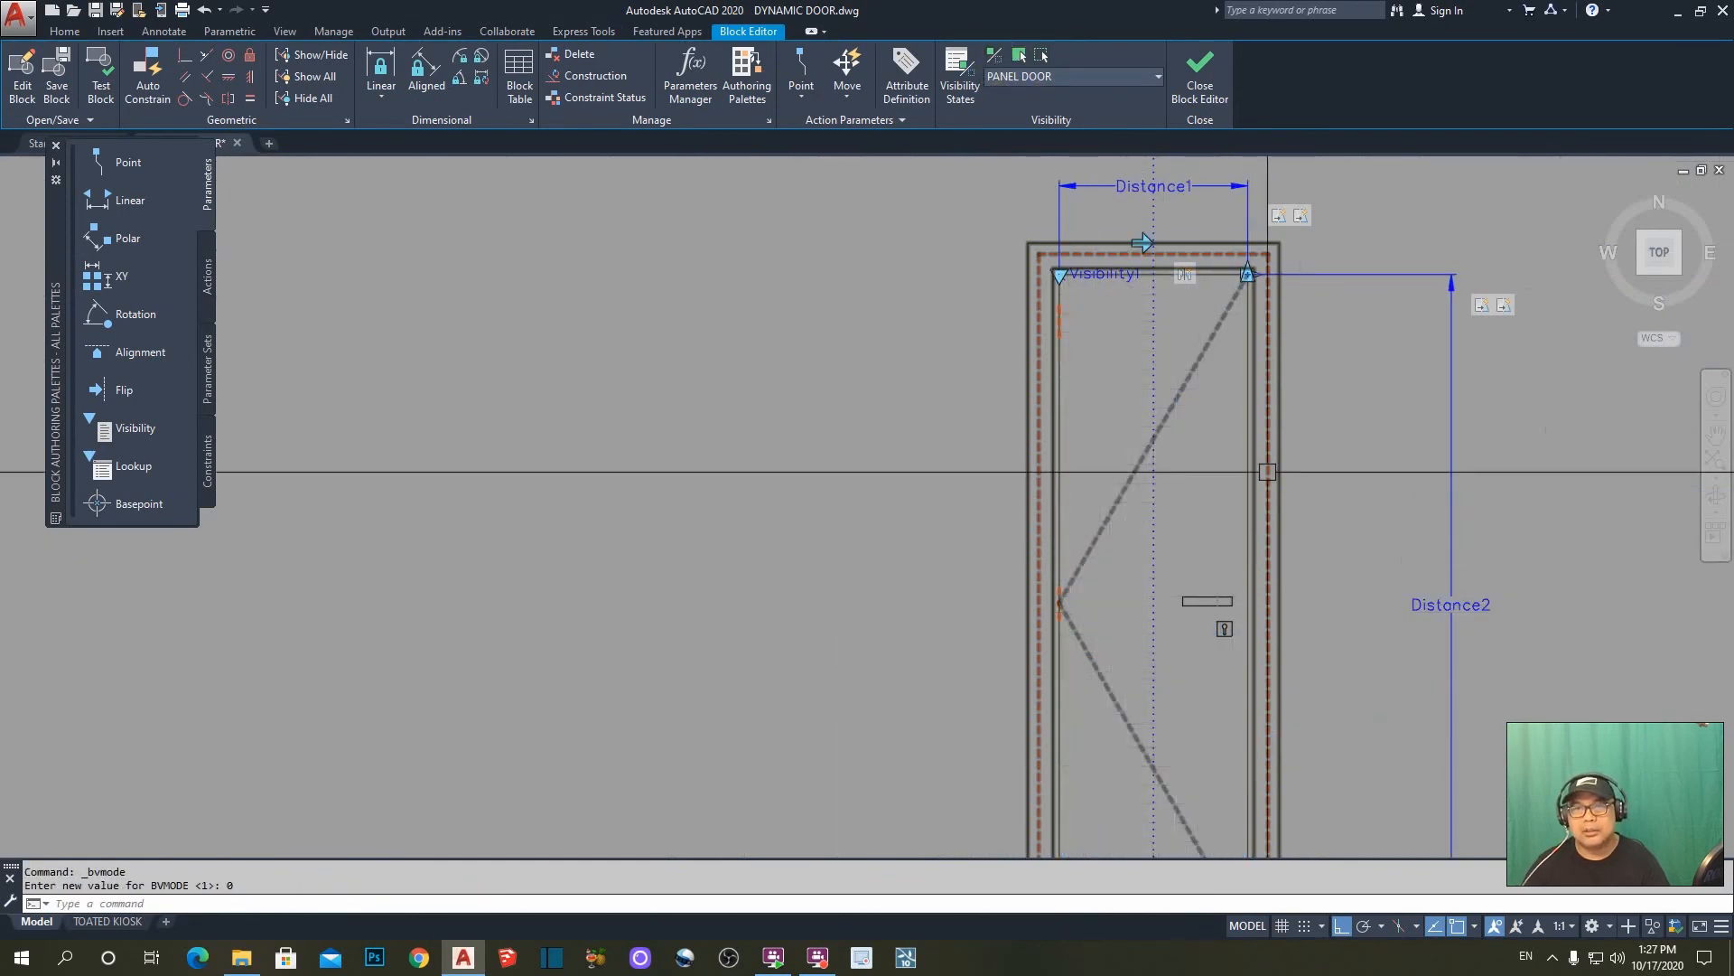
scroll(1297, 678, "down", 2)
scroll(957, 465, "up", 4)
scroll(1159, 533, "down", 2)
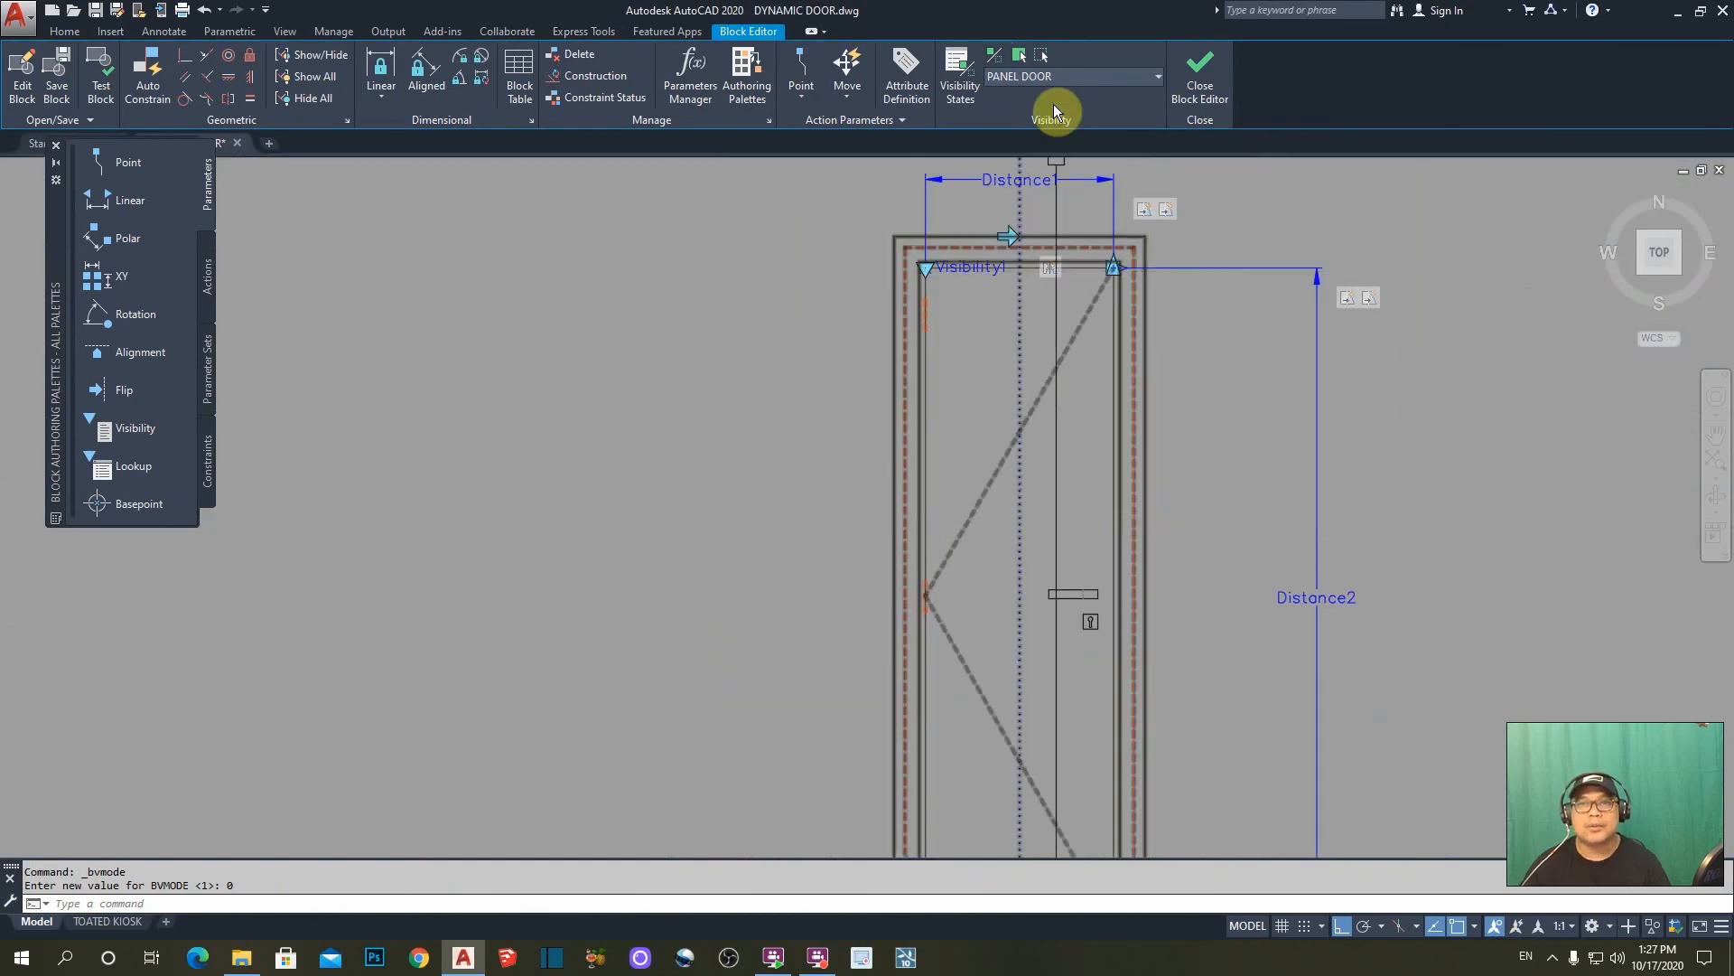
- Display the hidden geometry dimmed and make the upper and lower door panels visible for the current PANEL DOOR state
key("ctrl+a")
left_click(996, 56)
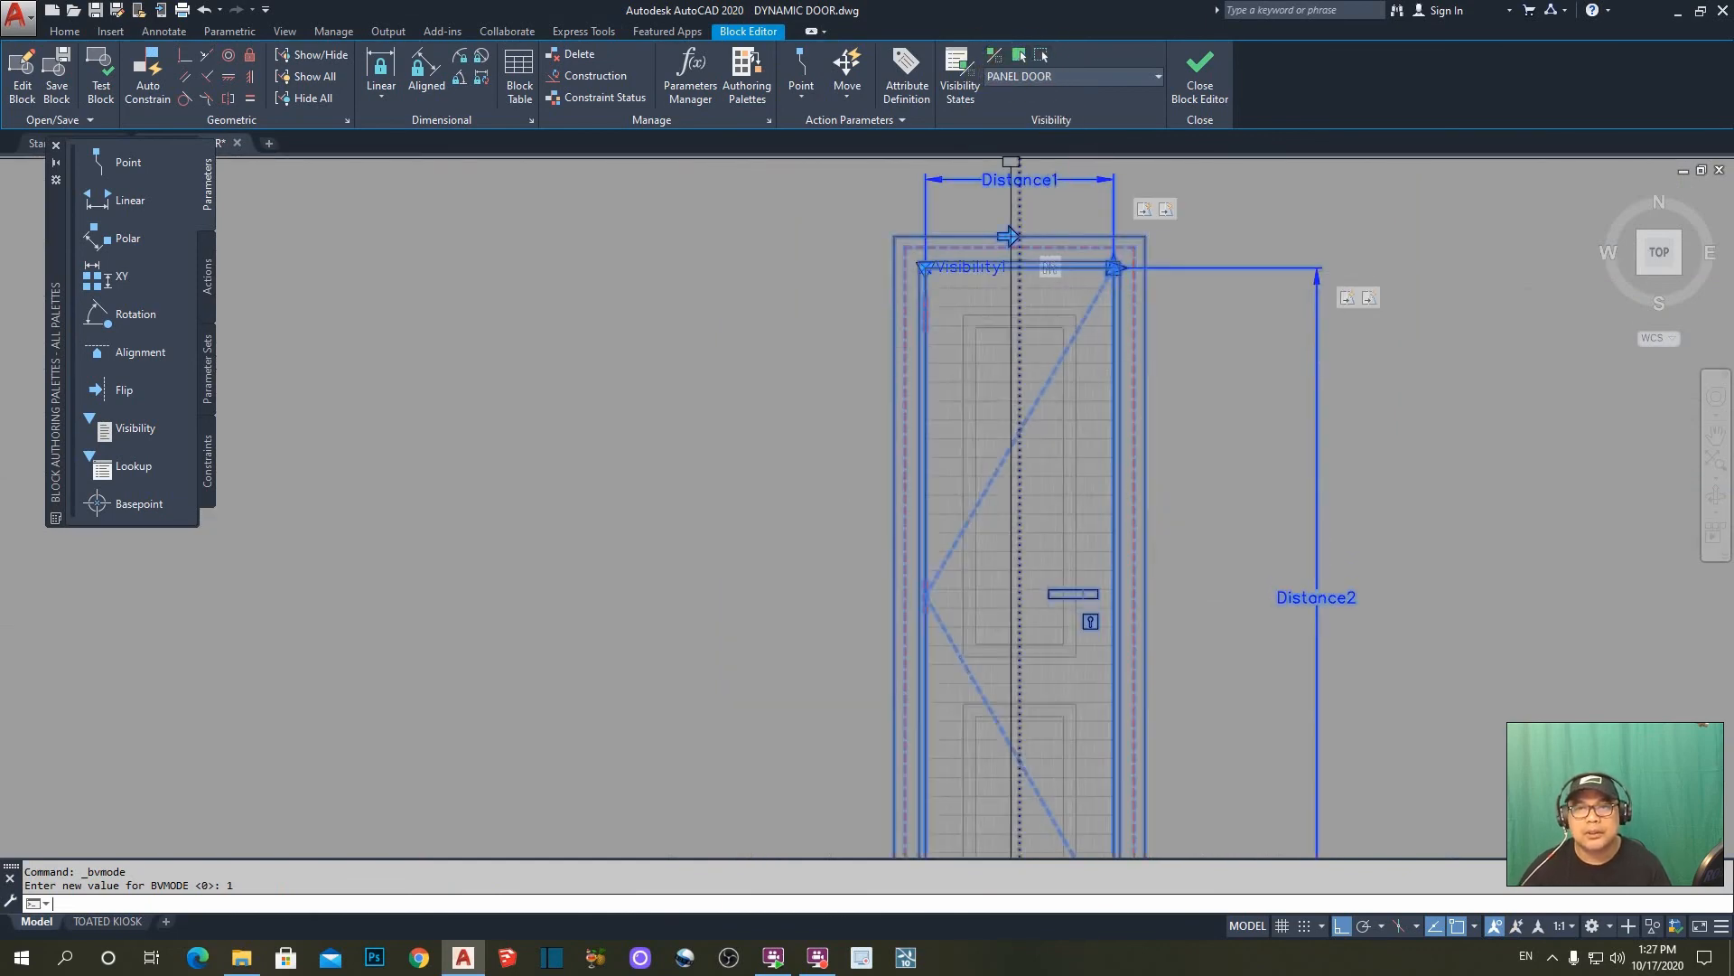
left_click(1019, 57)
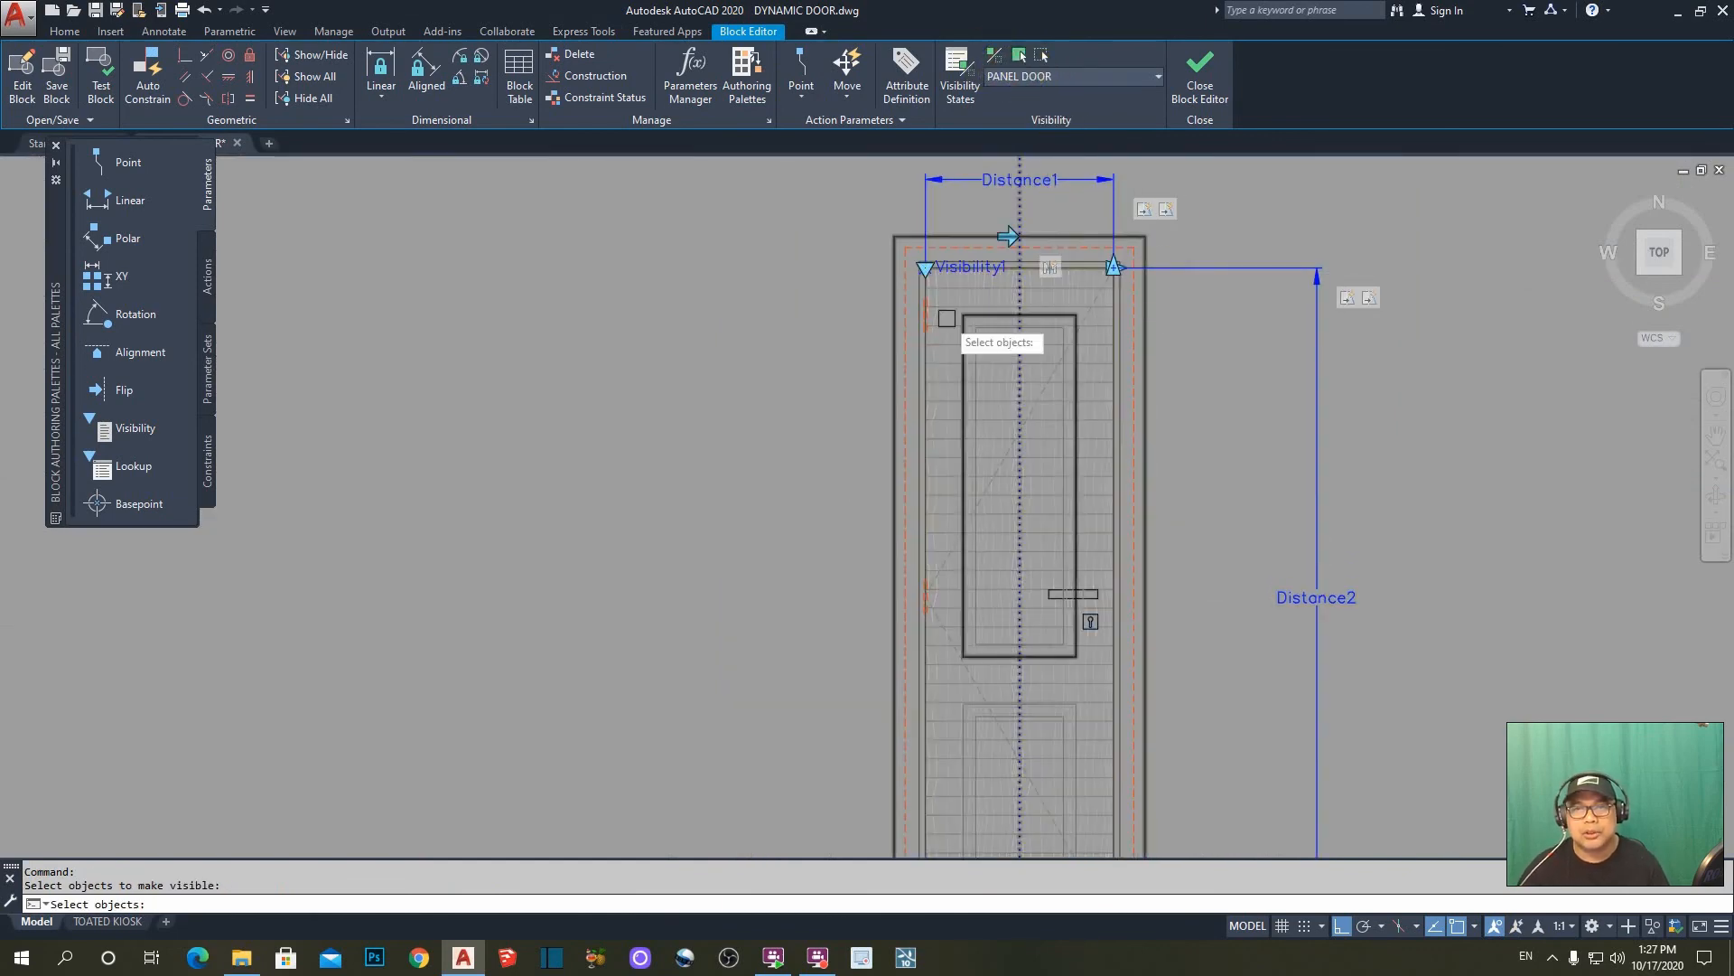
scroll(970, 320, "up", 5)
scroll(955, 250, "down", 5)
left_click(1036, 370)
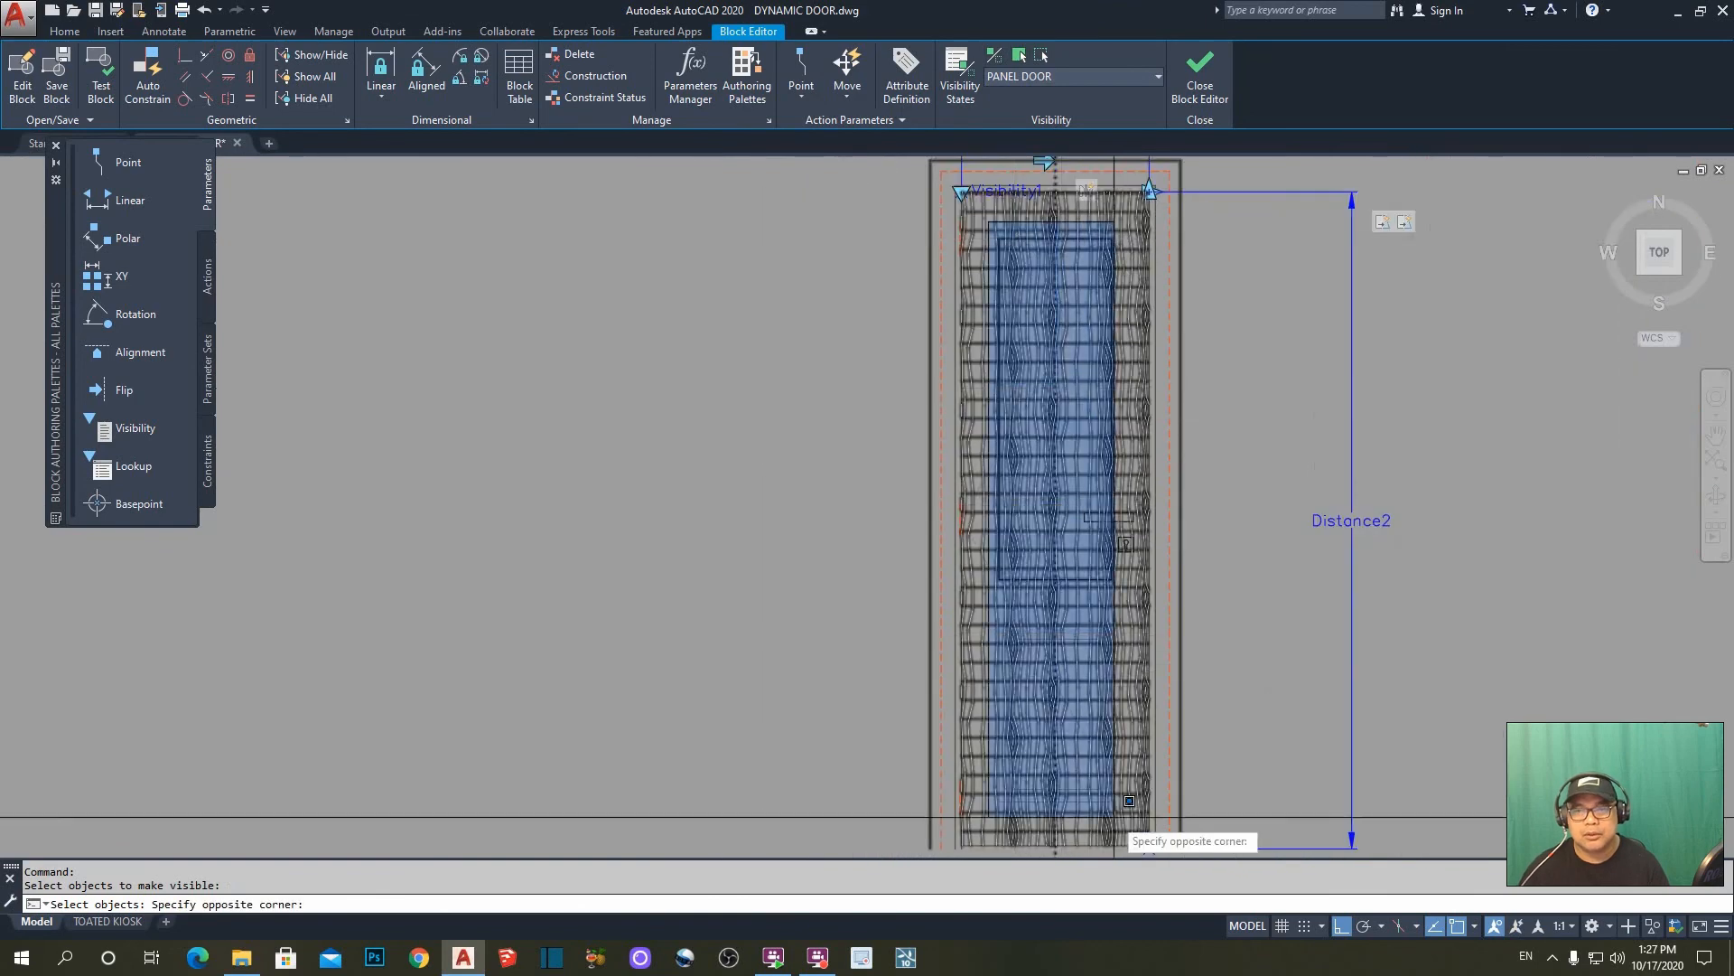
scroll(1124, 735, "up", 4)
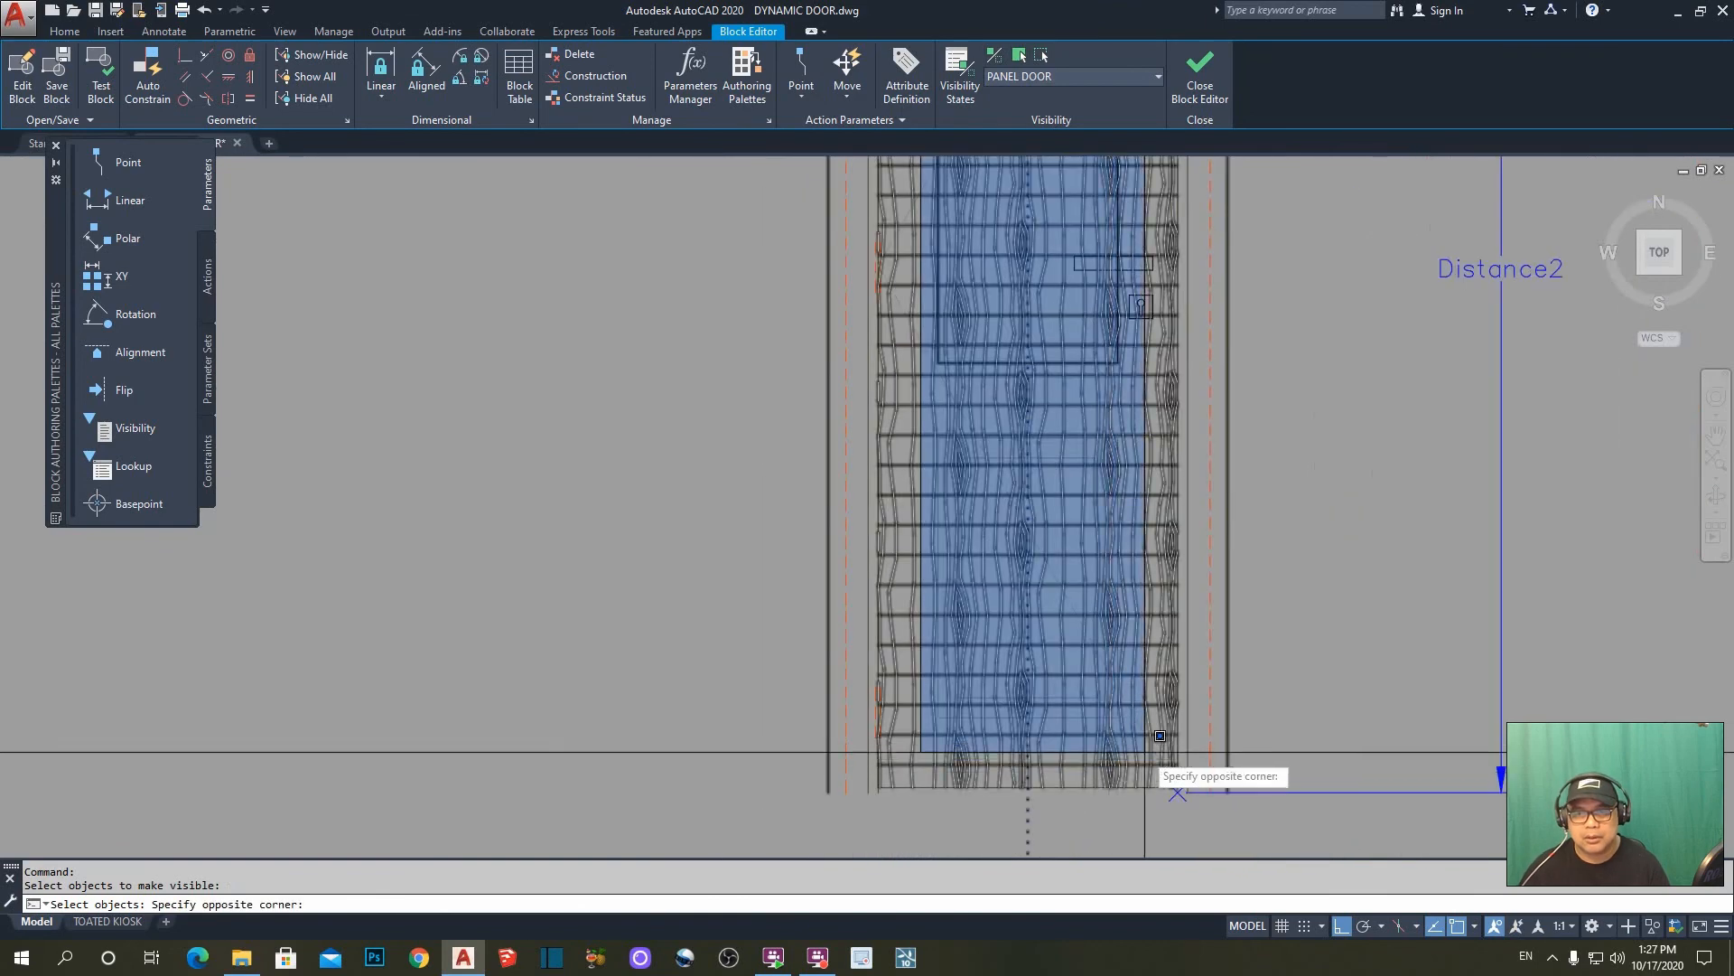
left_click(1158, 742)
scroll(1173, 630, "down", 4)
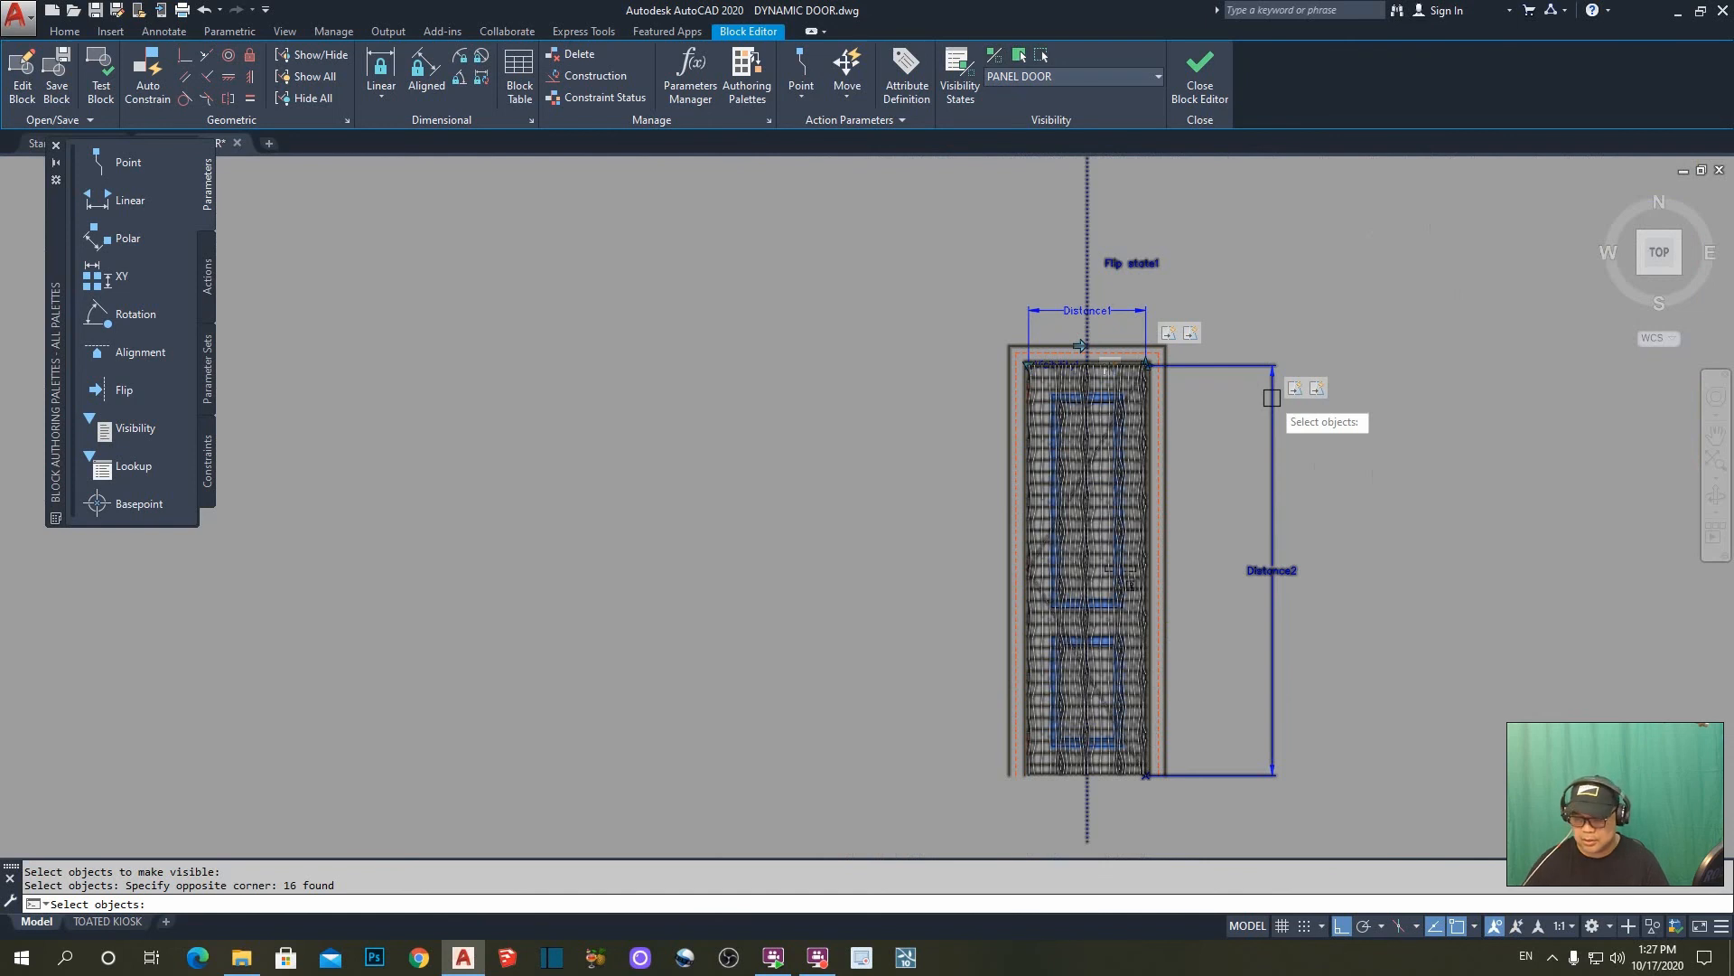
key("Return")
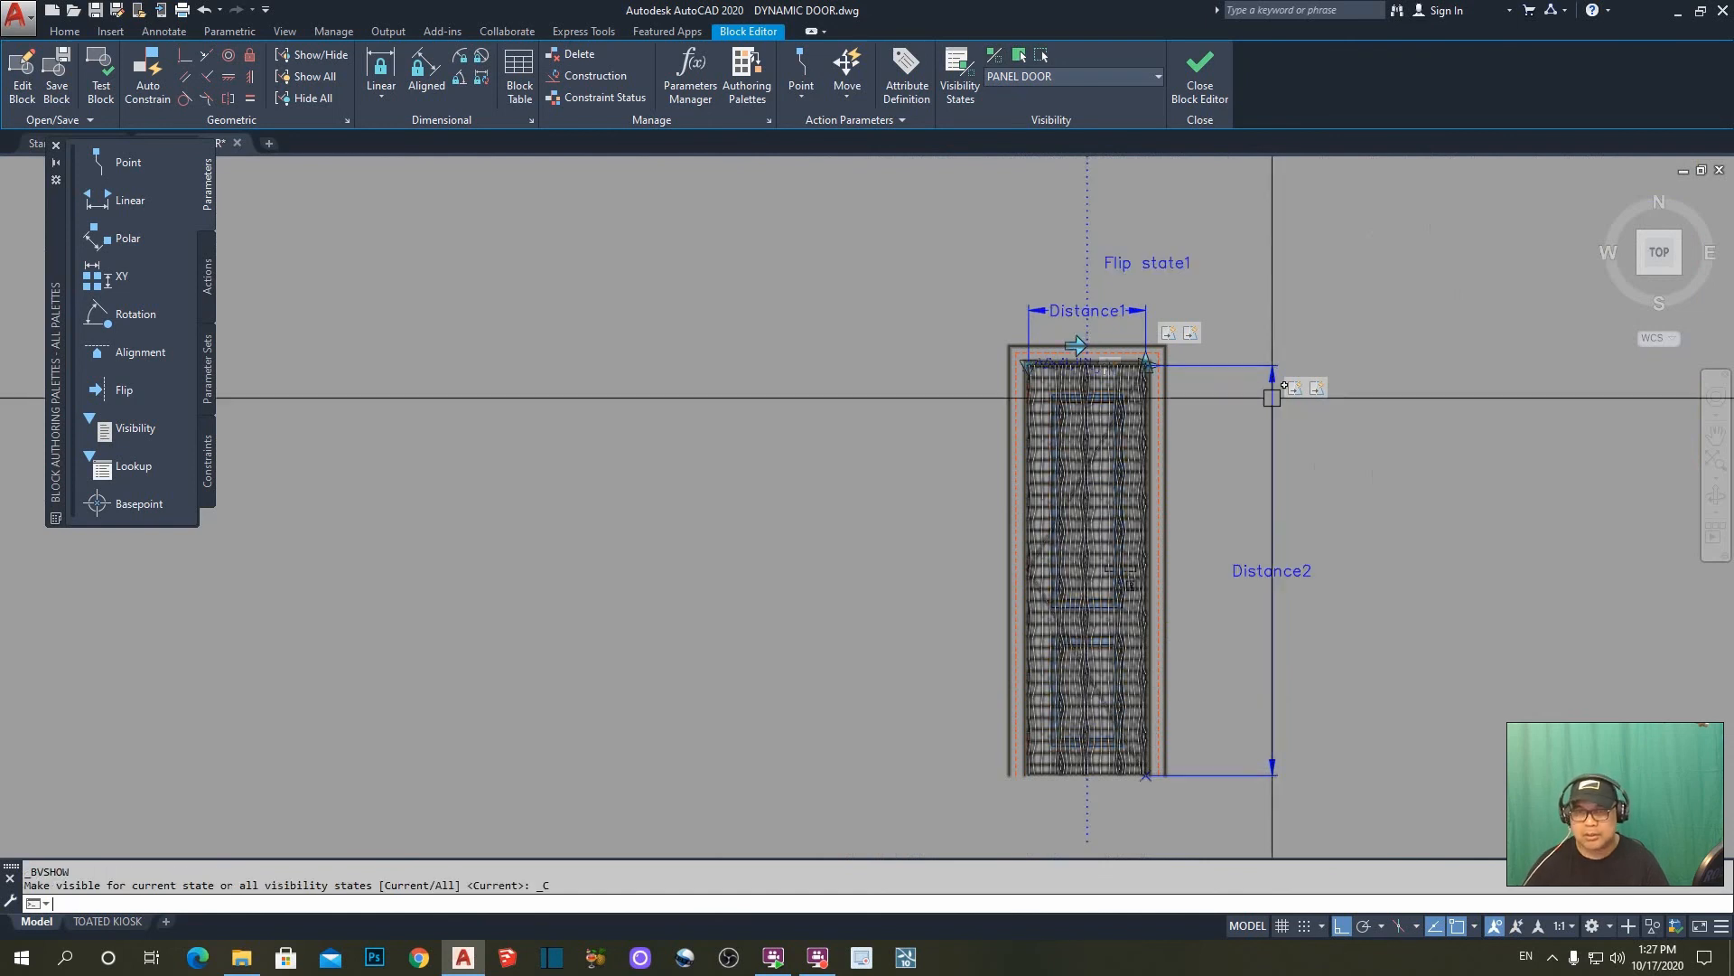
- Turn off the display of hidden geometry and examine the two panels on the door leaf in the PANEL DOOR state
left_click(996, 57)
mouse_move(1178, 493)
middle_mouse_down()
mouse_move(1020, 441)
mouse_move(1107, 420)
mouse_move(1019, 414)
middle_mouse_up()
scroll(1020, 442, "up", 2)
scroll(1019, 415, "down", 2)
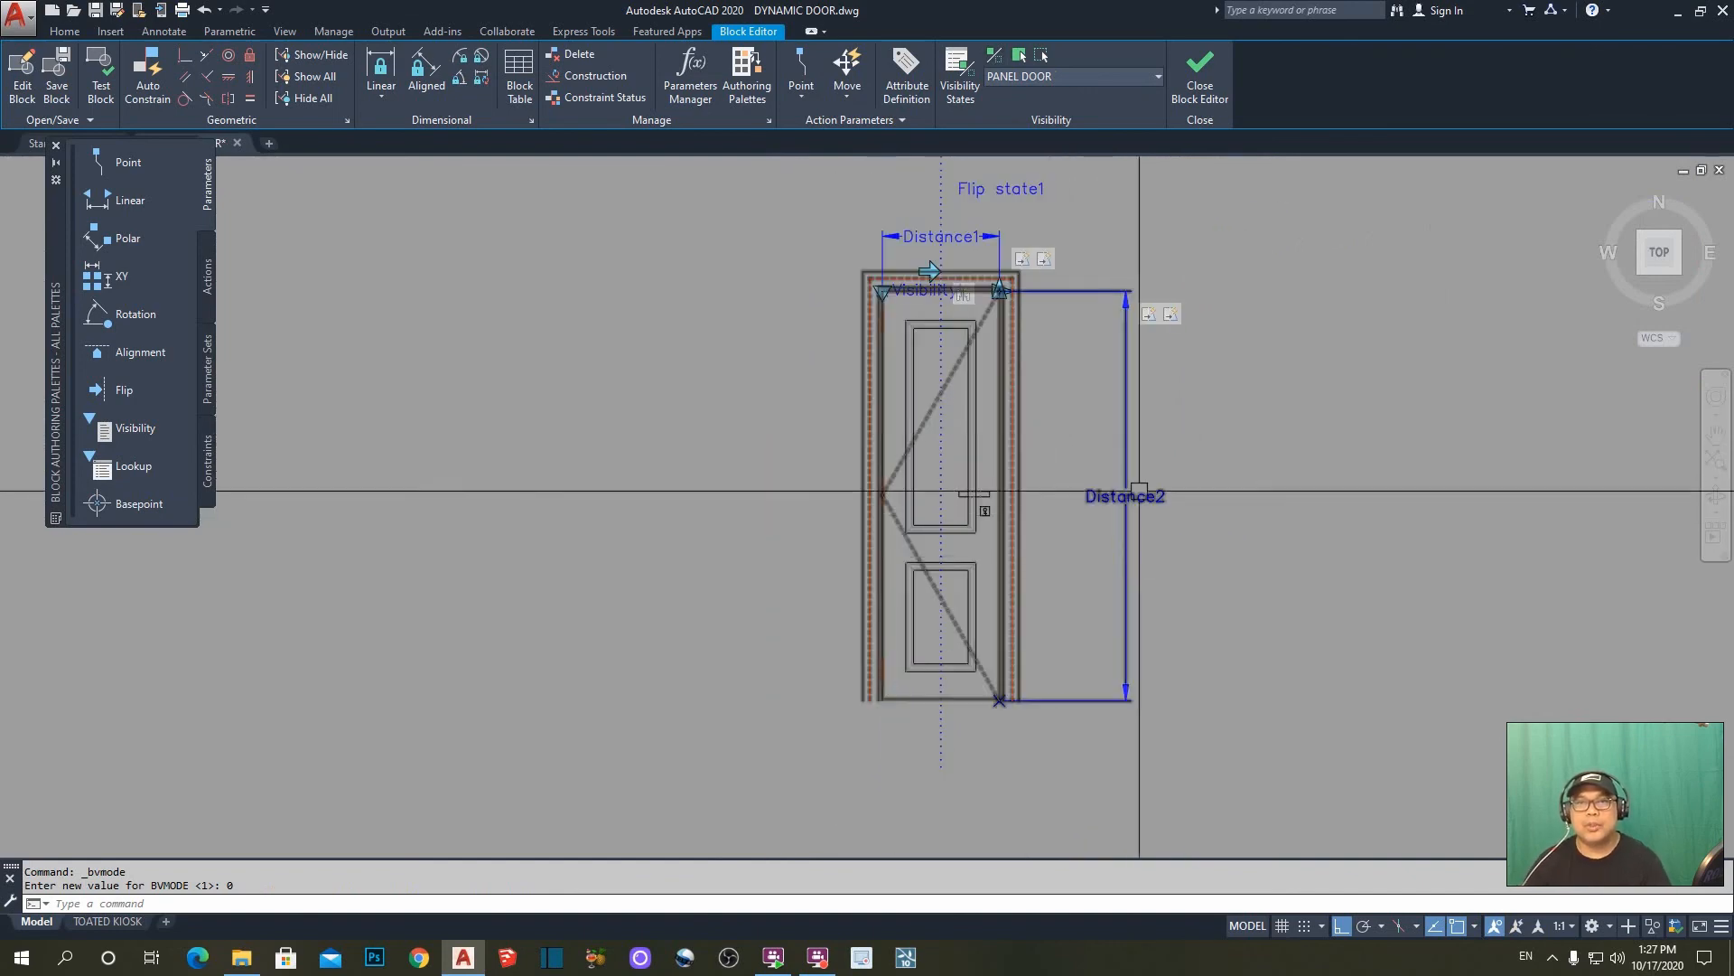
- Create a visibility state named MODERN DOOR, leaving the visibility of existing objects unchanged, and check it in the state list
left_click(961, 80)
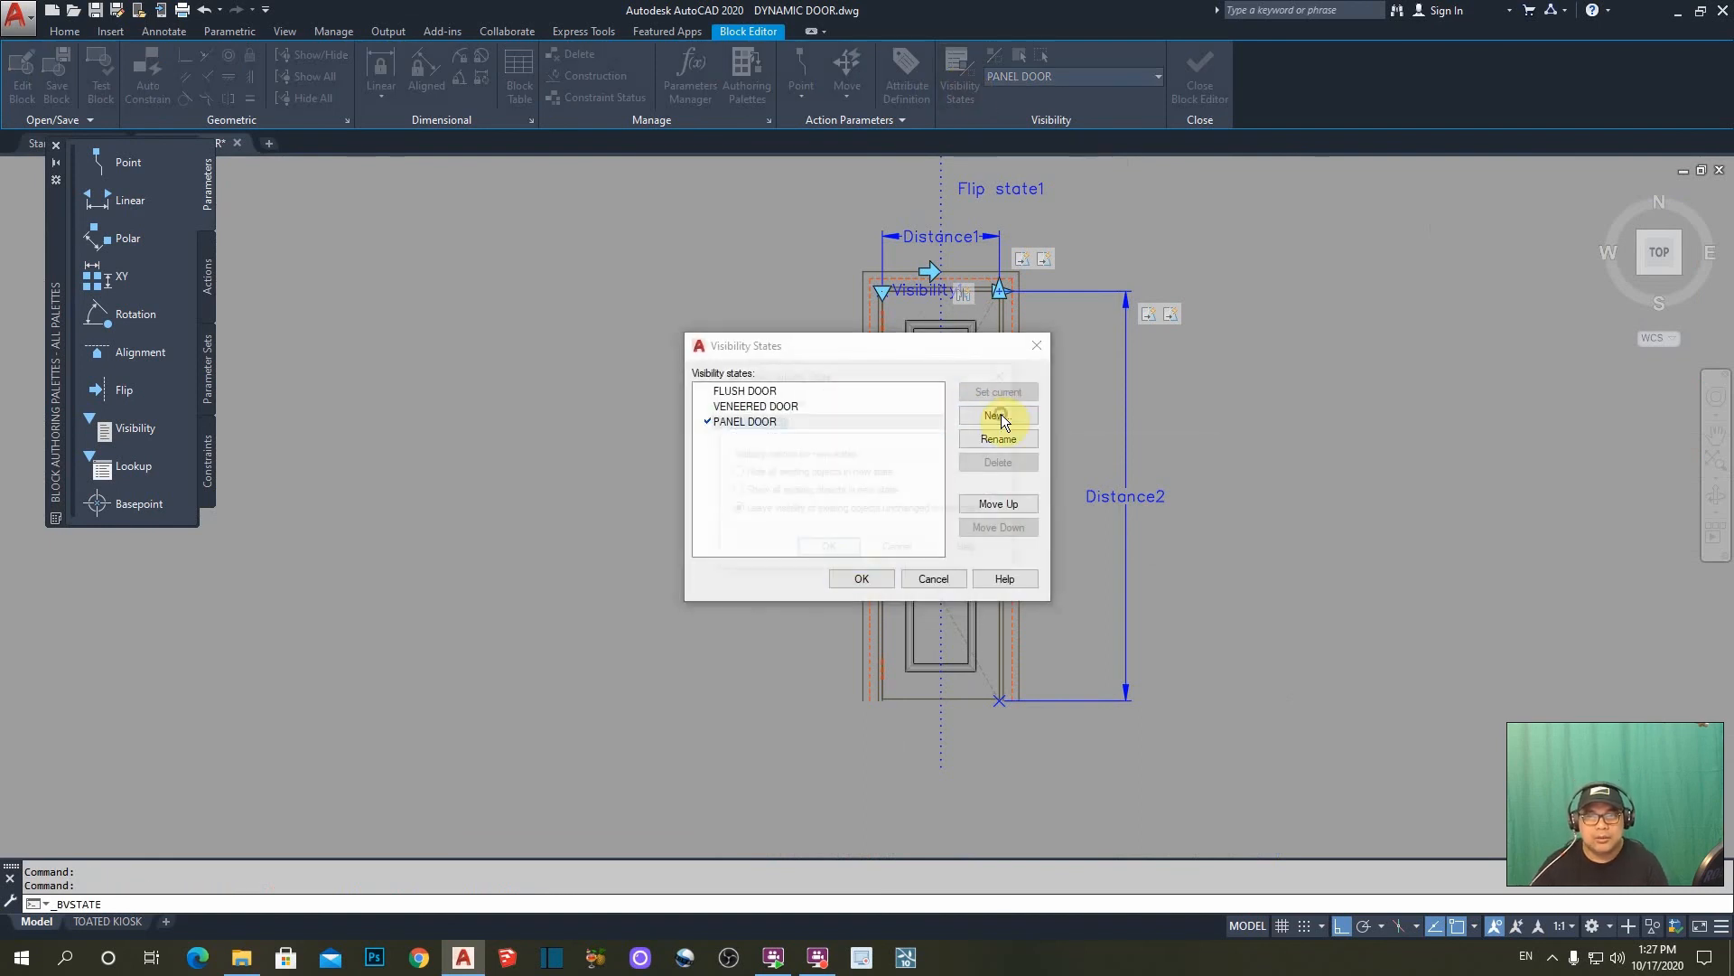
left_click(997, 415)
type("MODERN DOOR")
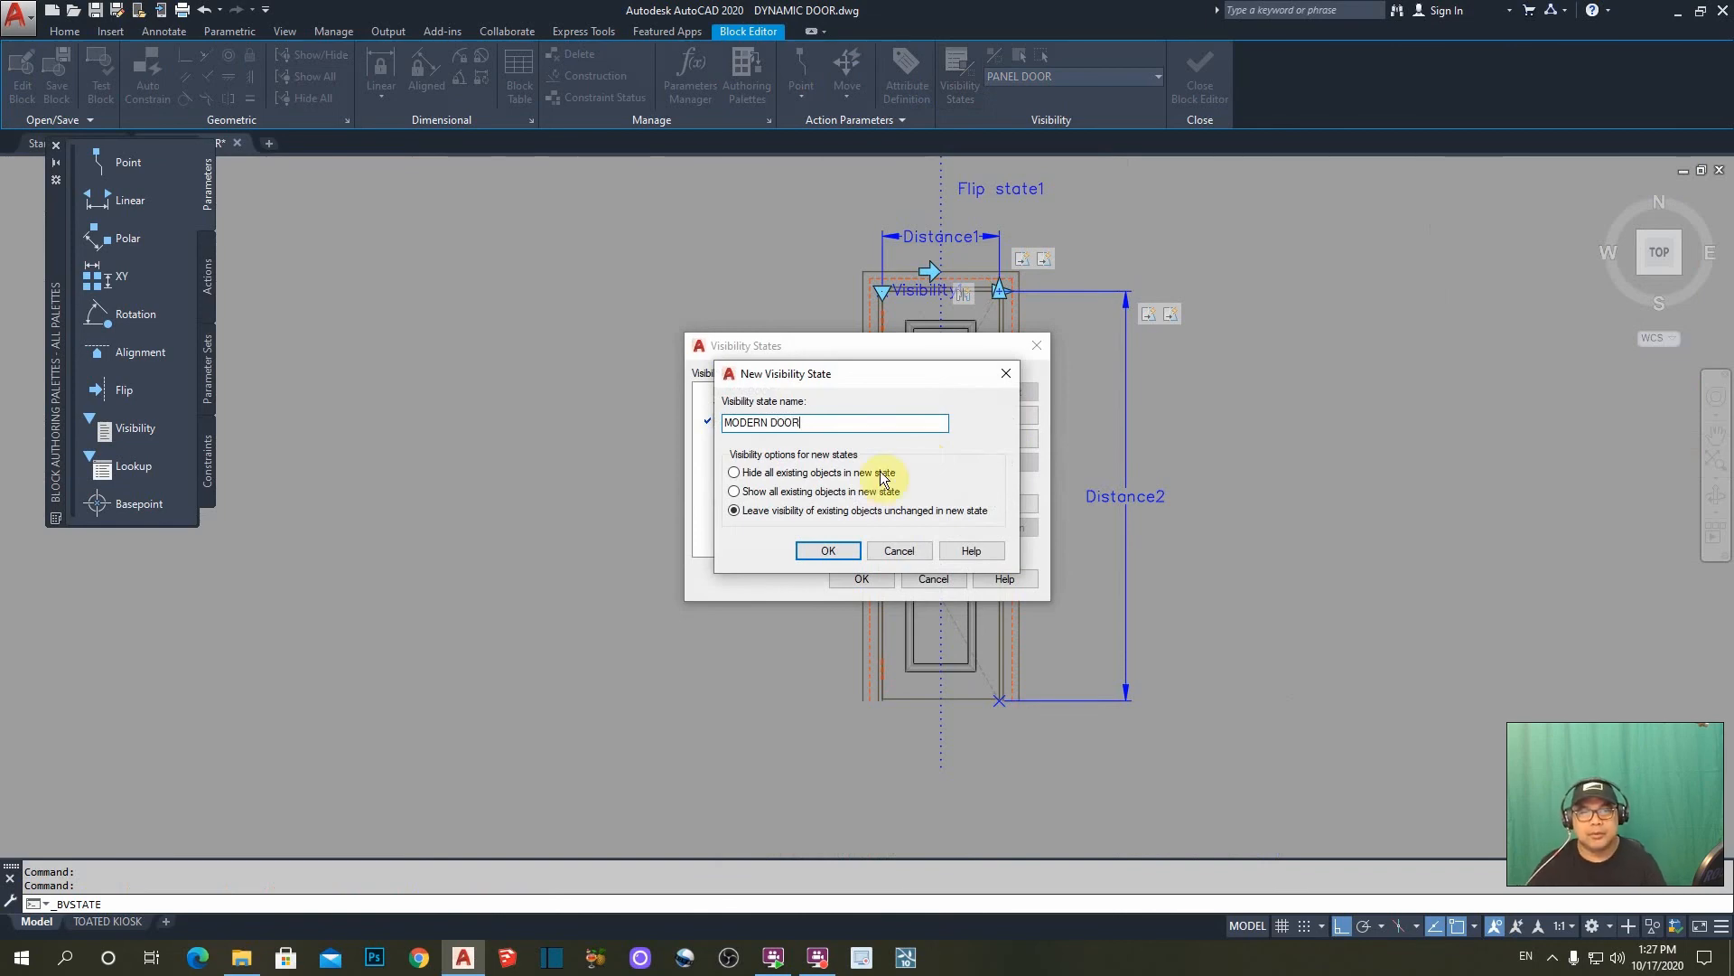
left_click(824, 552)
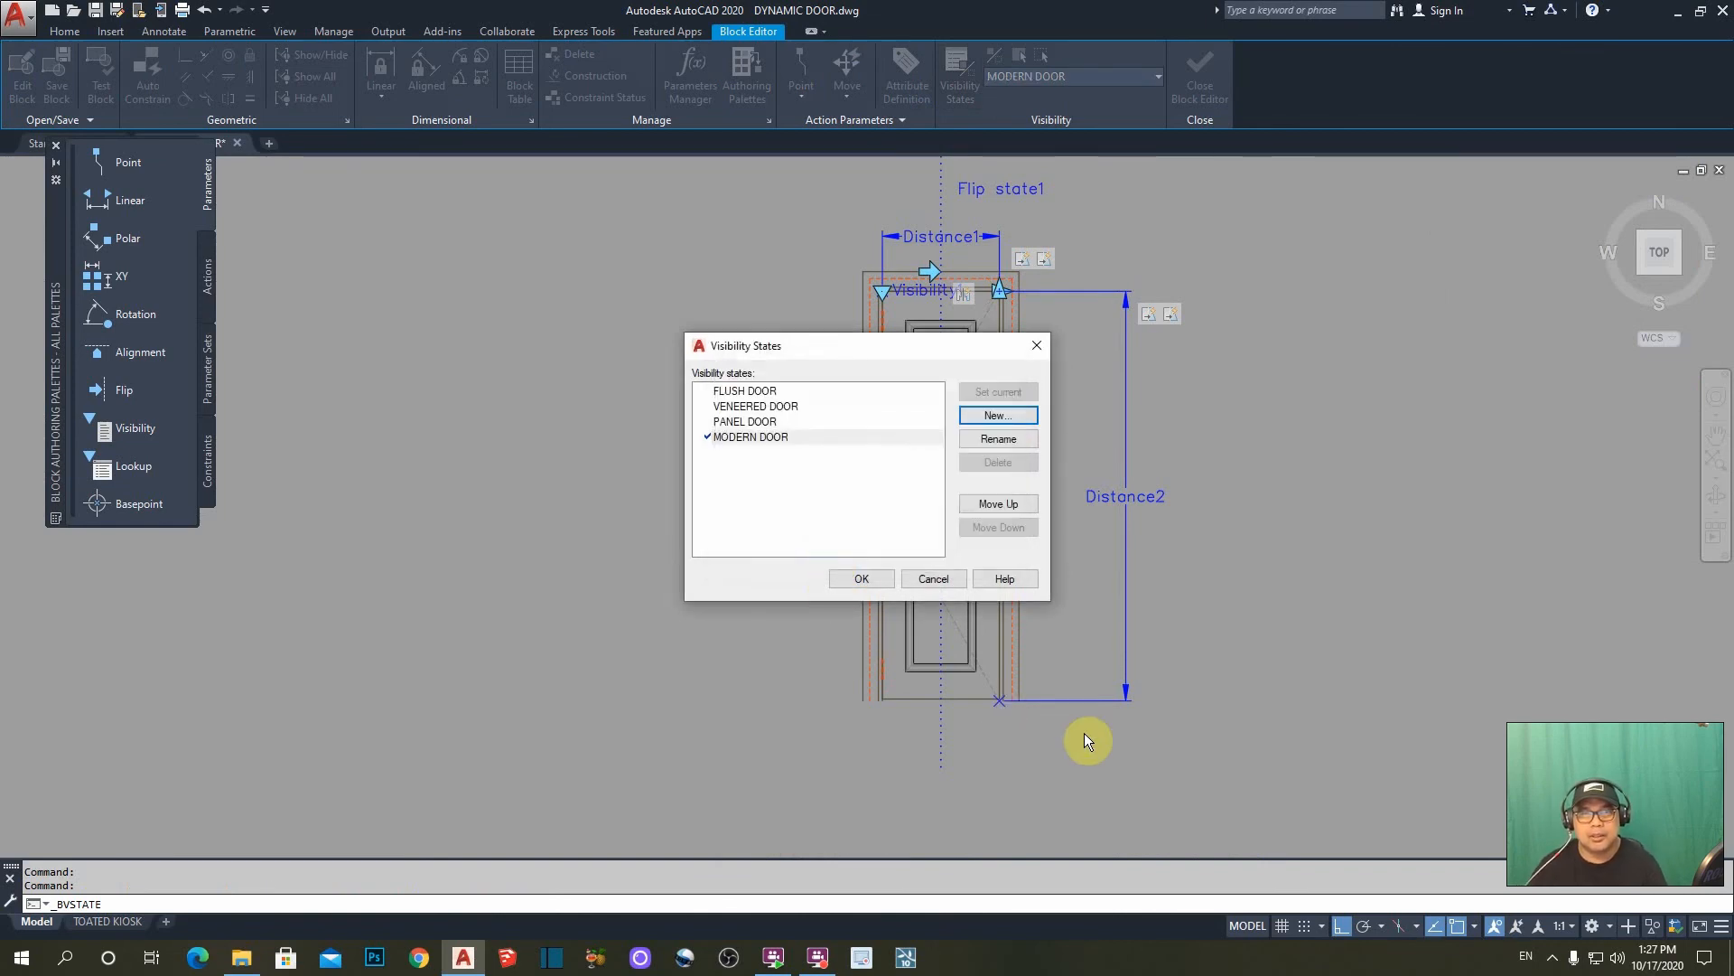
left_click(881, 578)
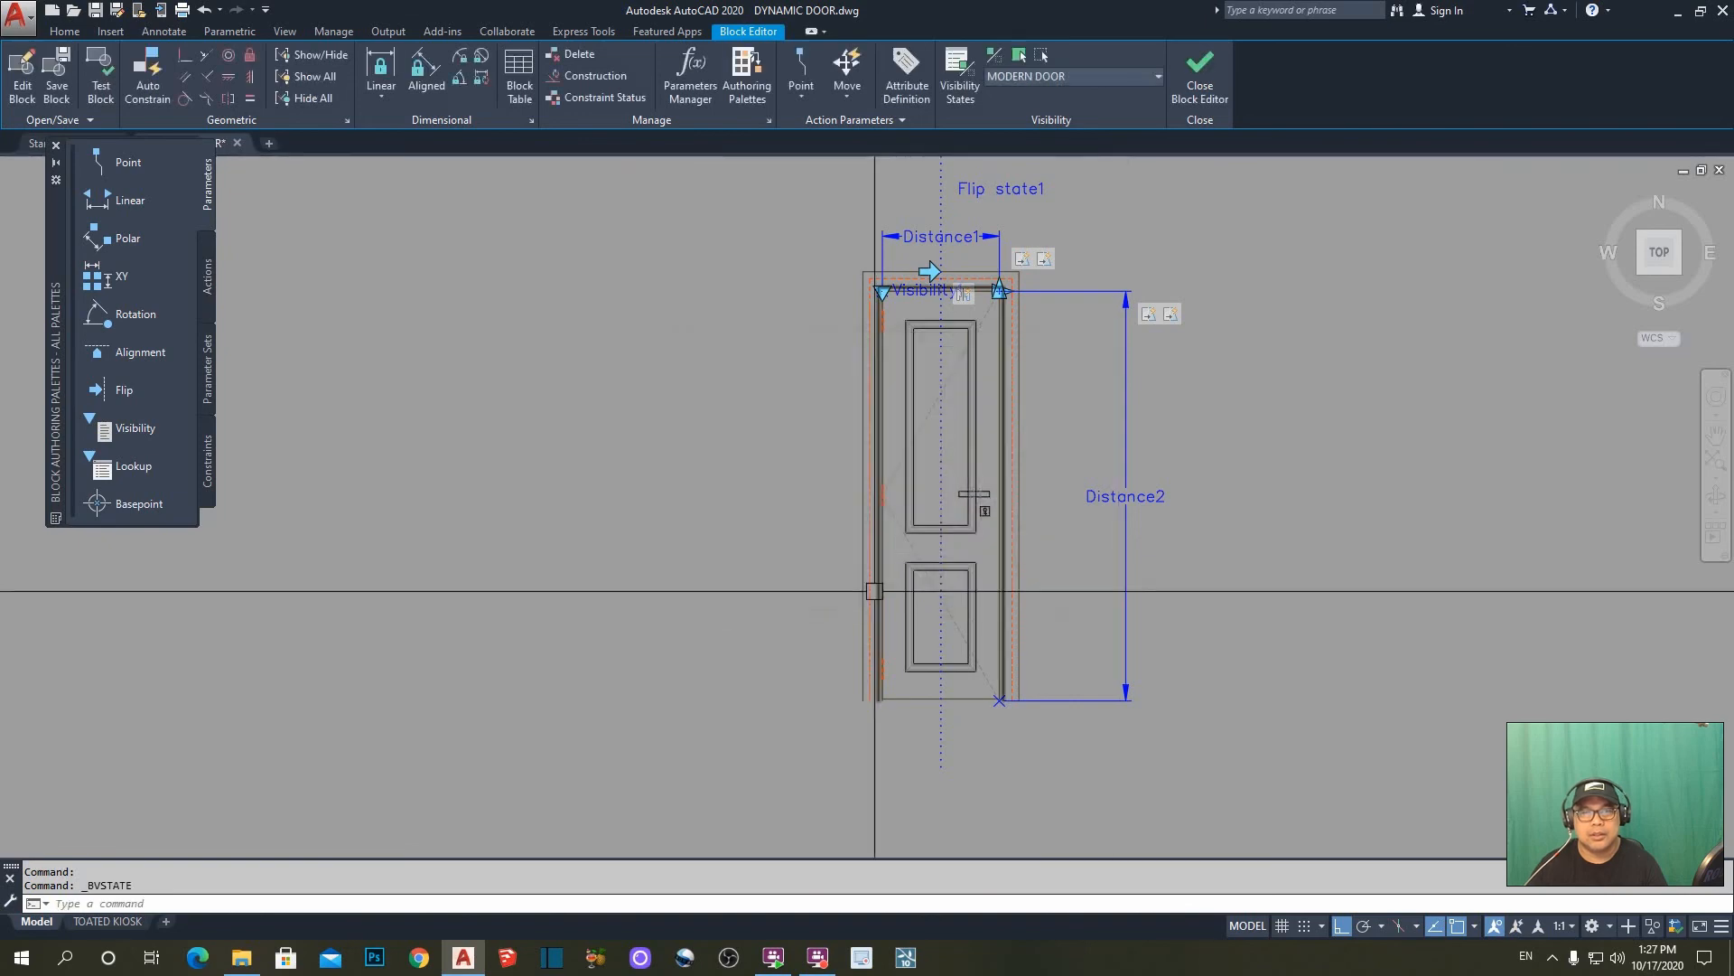
scroll(1012, 366, "up", 2)
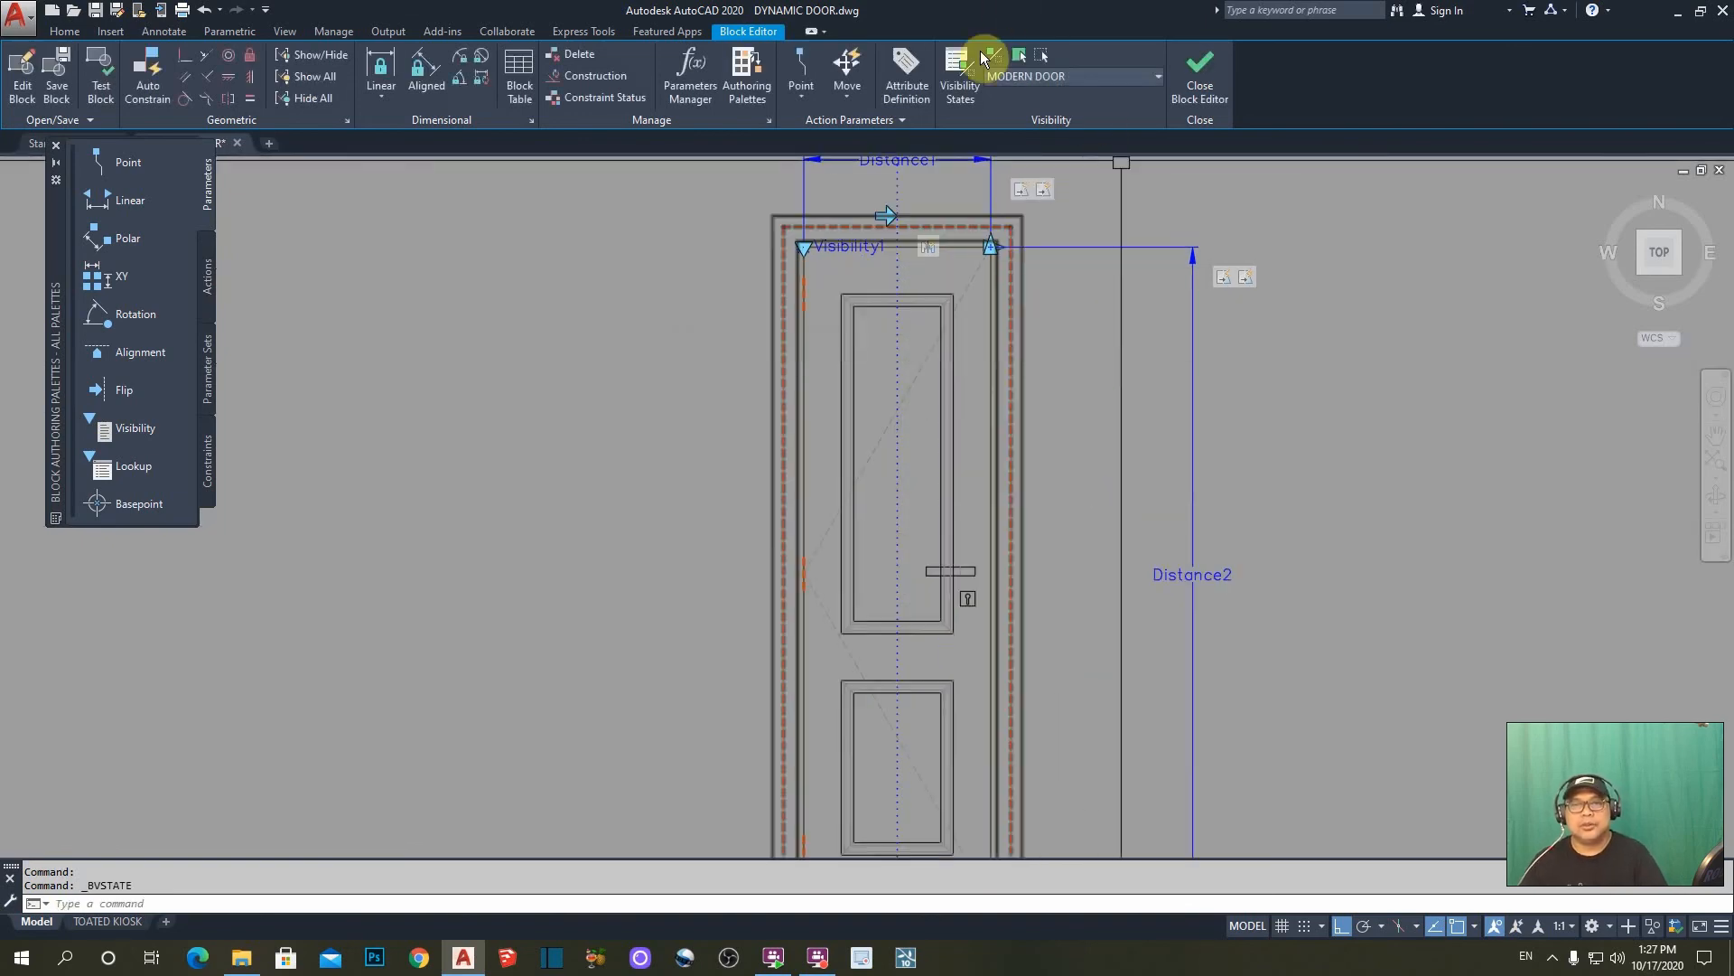
left_click(961, 80)
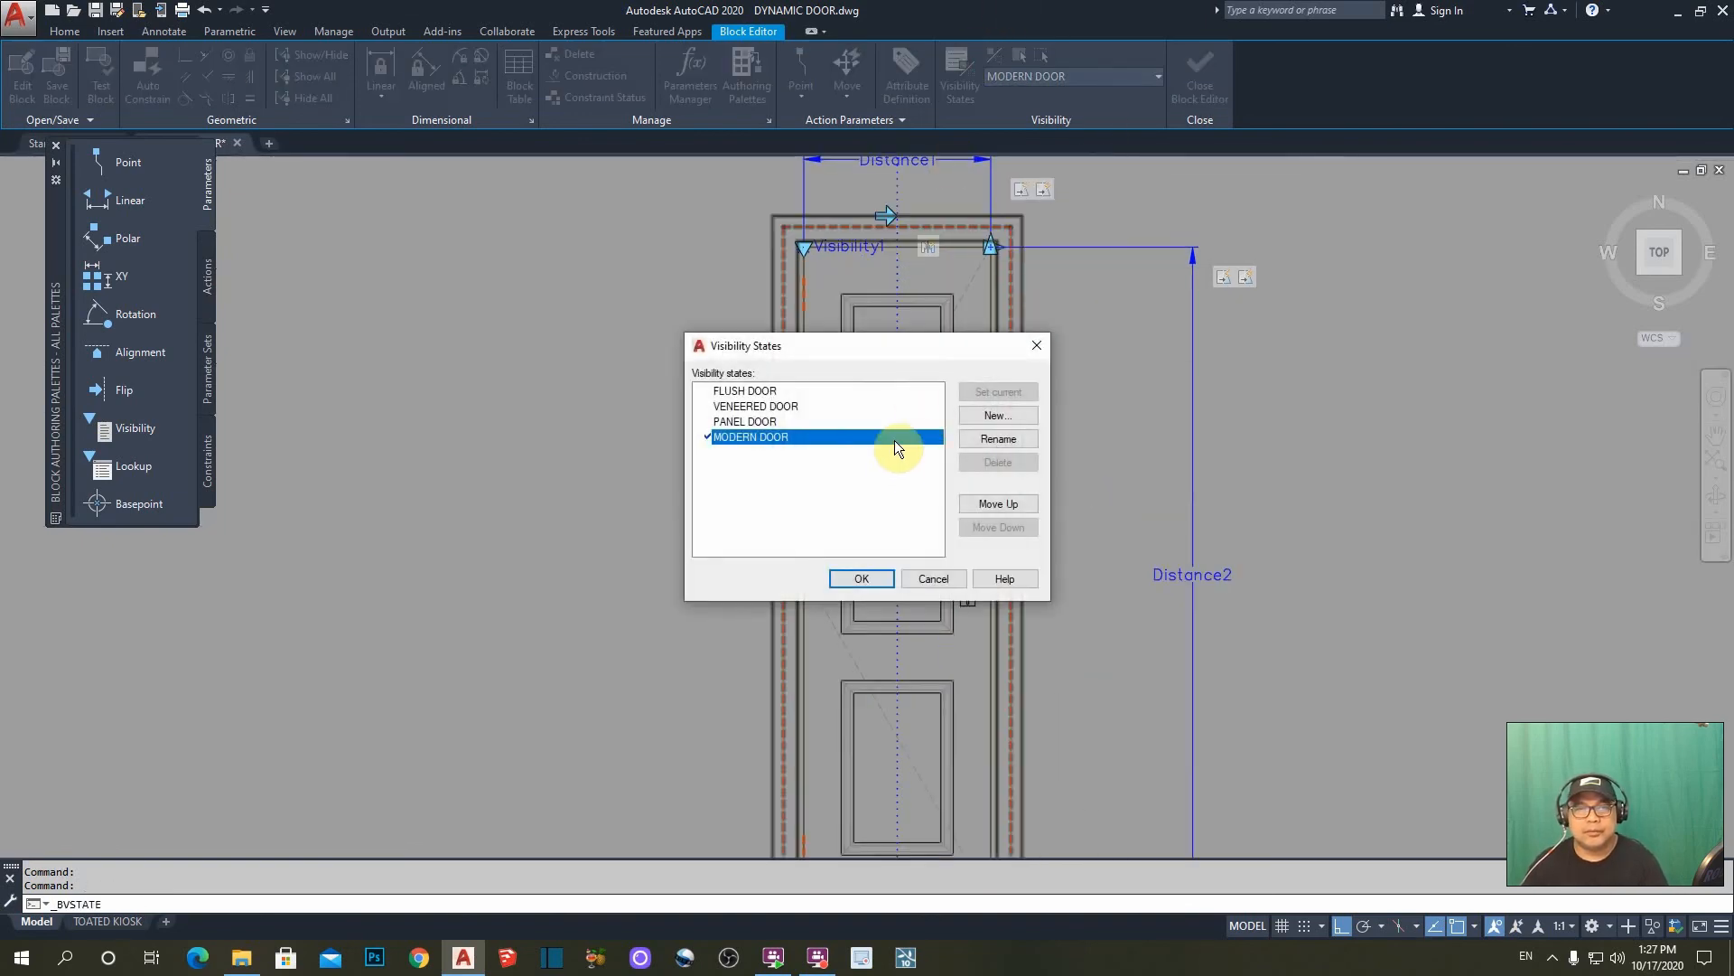
left_click(862, 578)
- Display the hidden geometry dimmed and make the horizontal line pattern visible for the current MODERN DOOR state
left_click(994, 56)
scroll(1118, 394, "down", 3)
scroll(1118, 394, "up", 8)
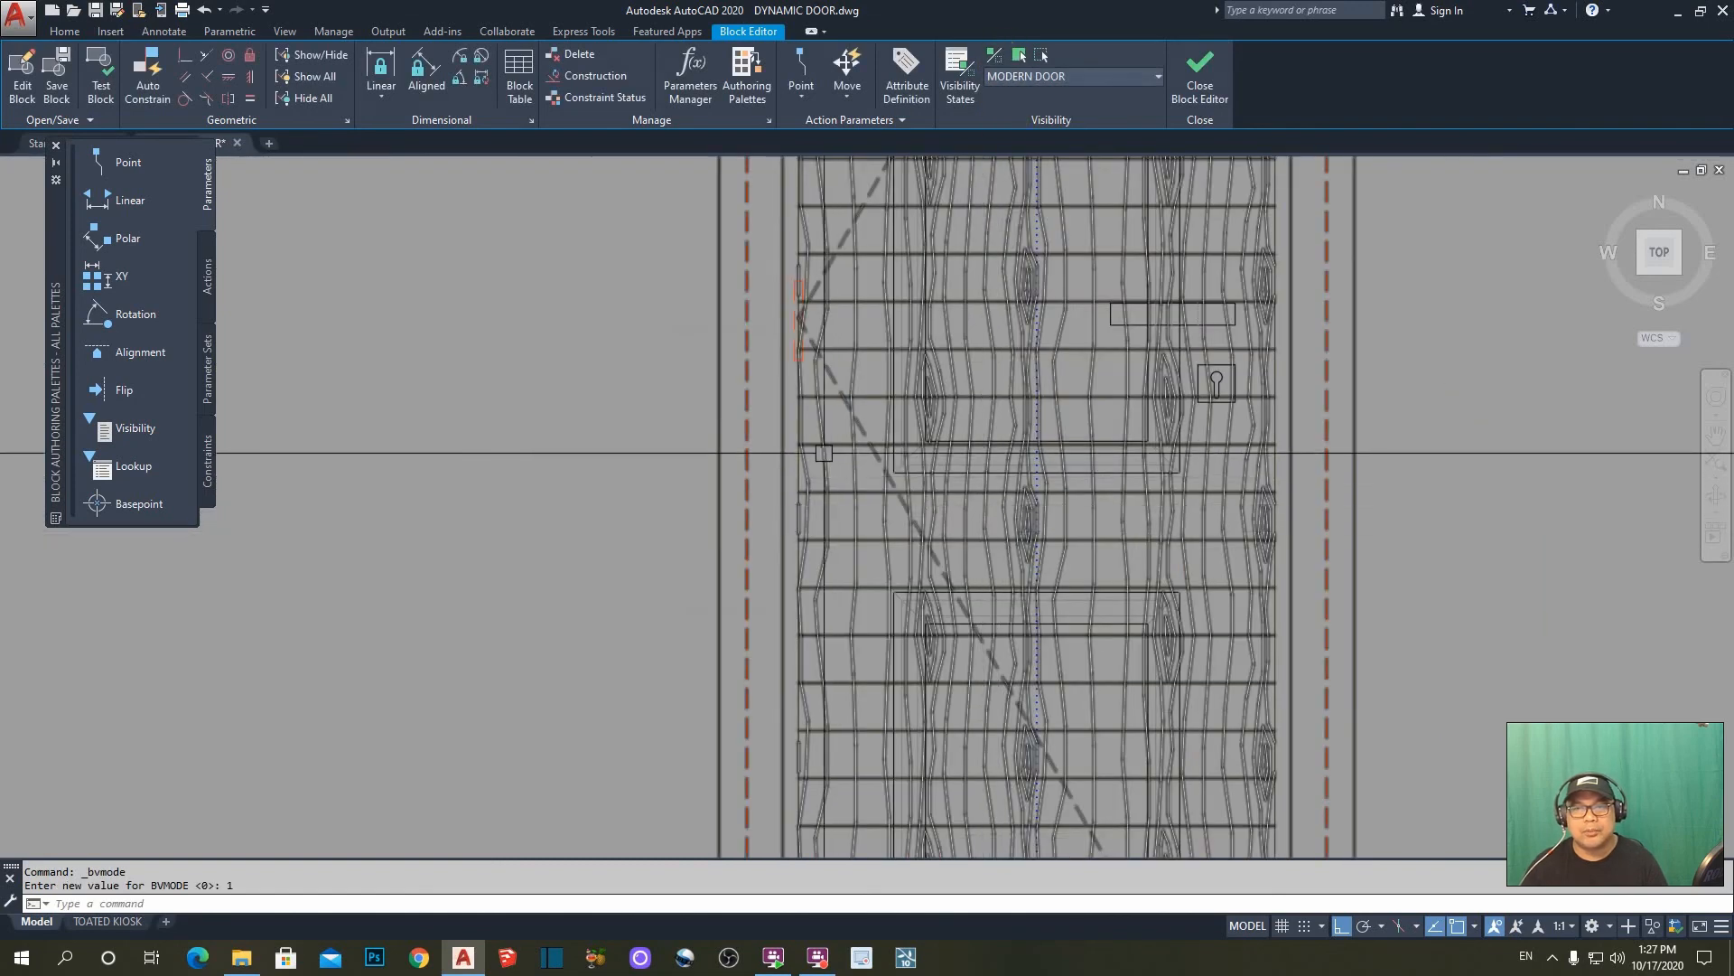
scroll(994, 451, "down", 4)
mouse_move(1054, 449)
middle_mouse_down()
mouse_move(1022, 573)
mouse_move(1016, 545)
middle_mouse_up()
scroll(972, 304, "up", 2)
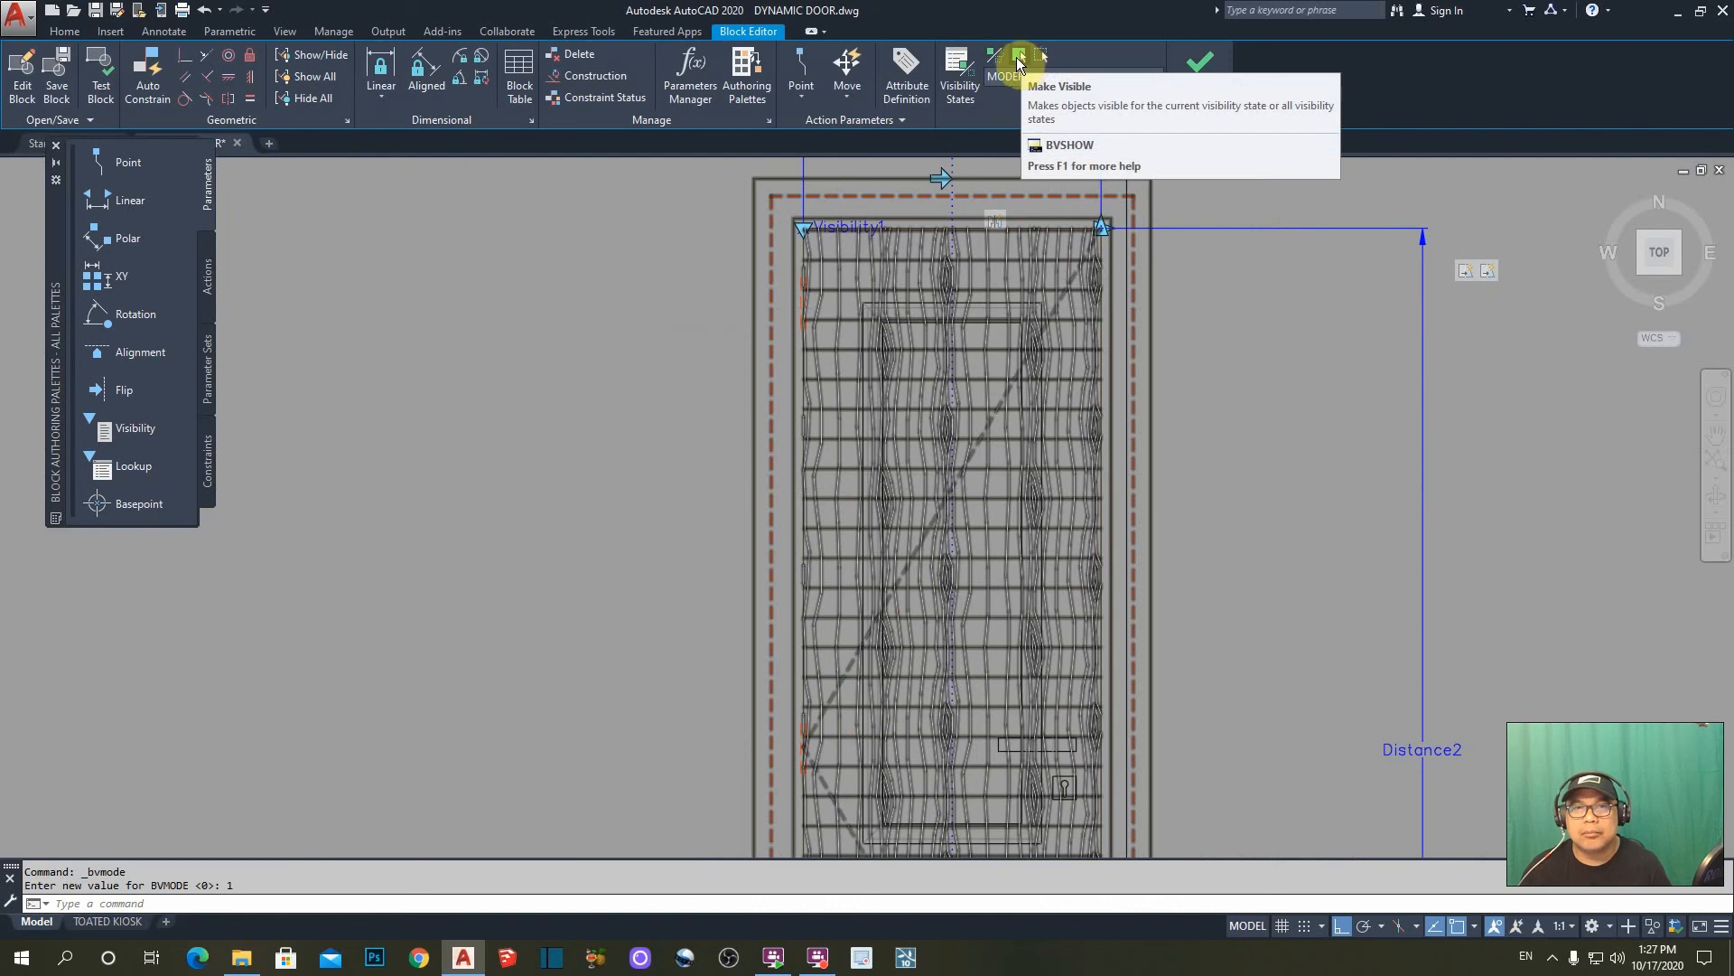
left_click(1017, 57)
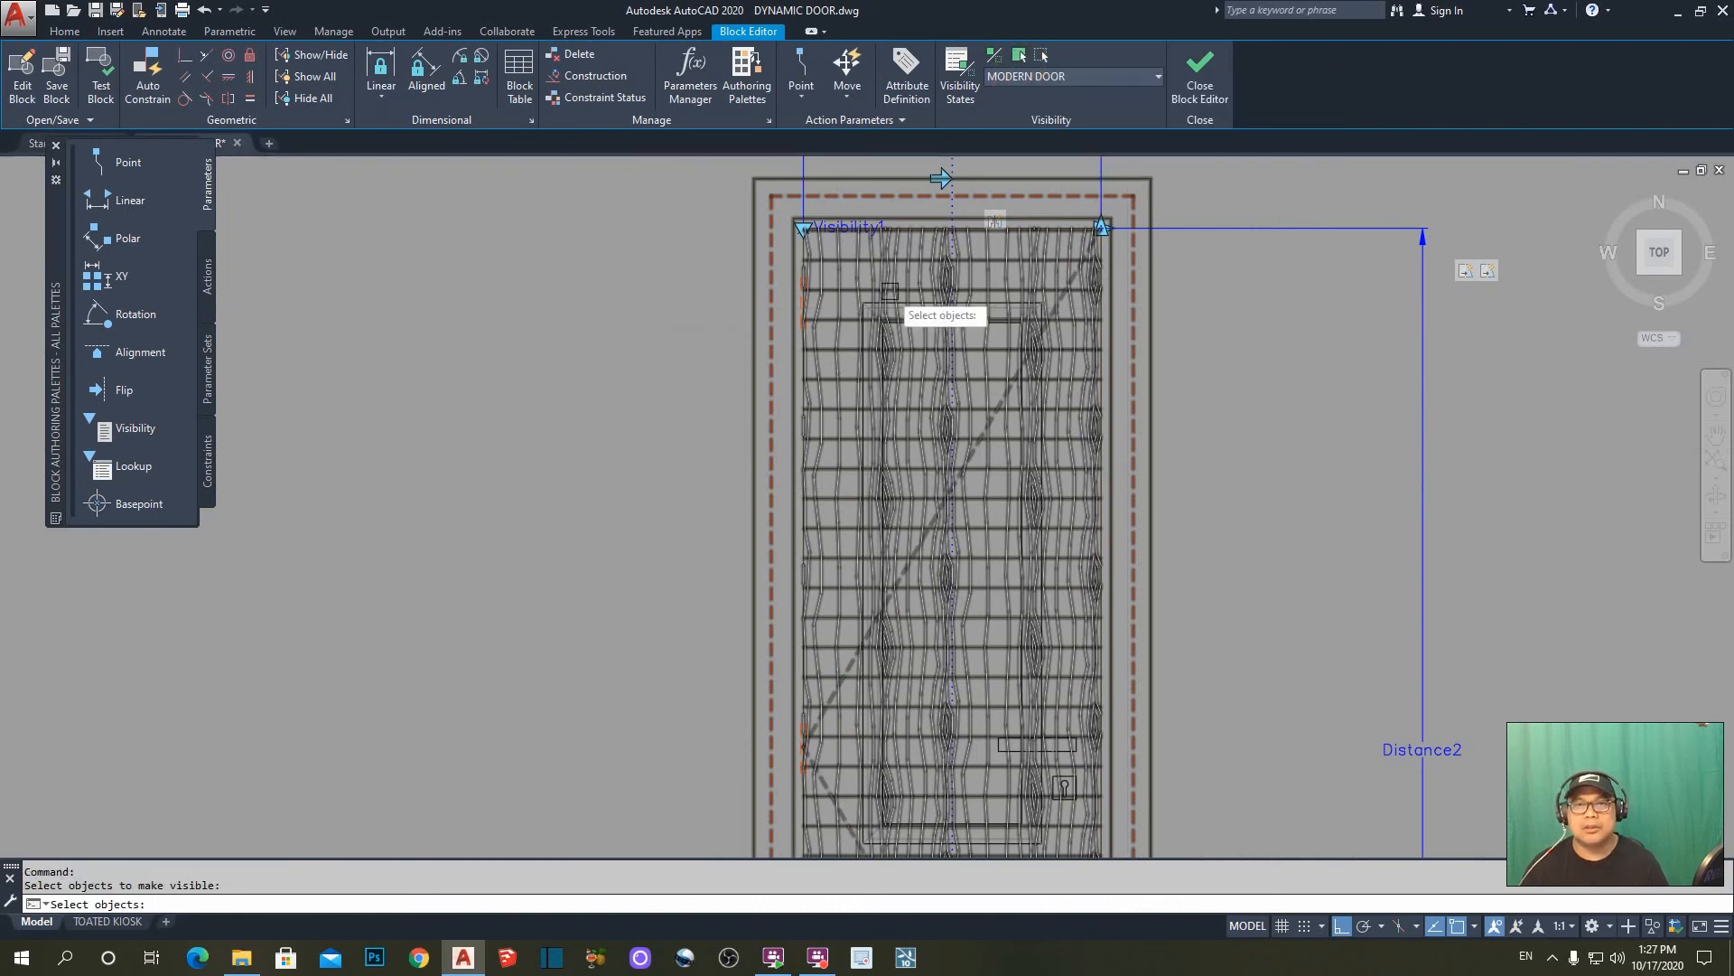
scroll(819, 370, "up", 3)
left_click(843, 345)
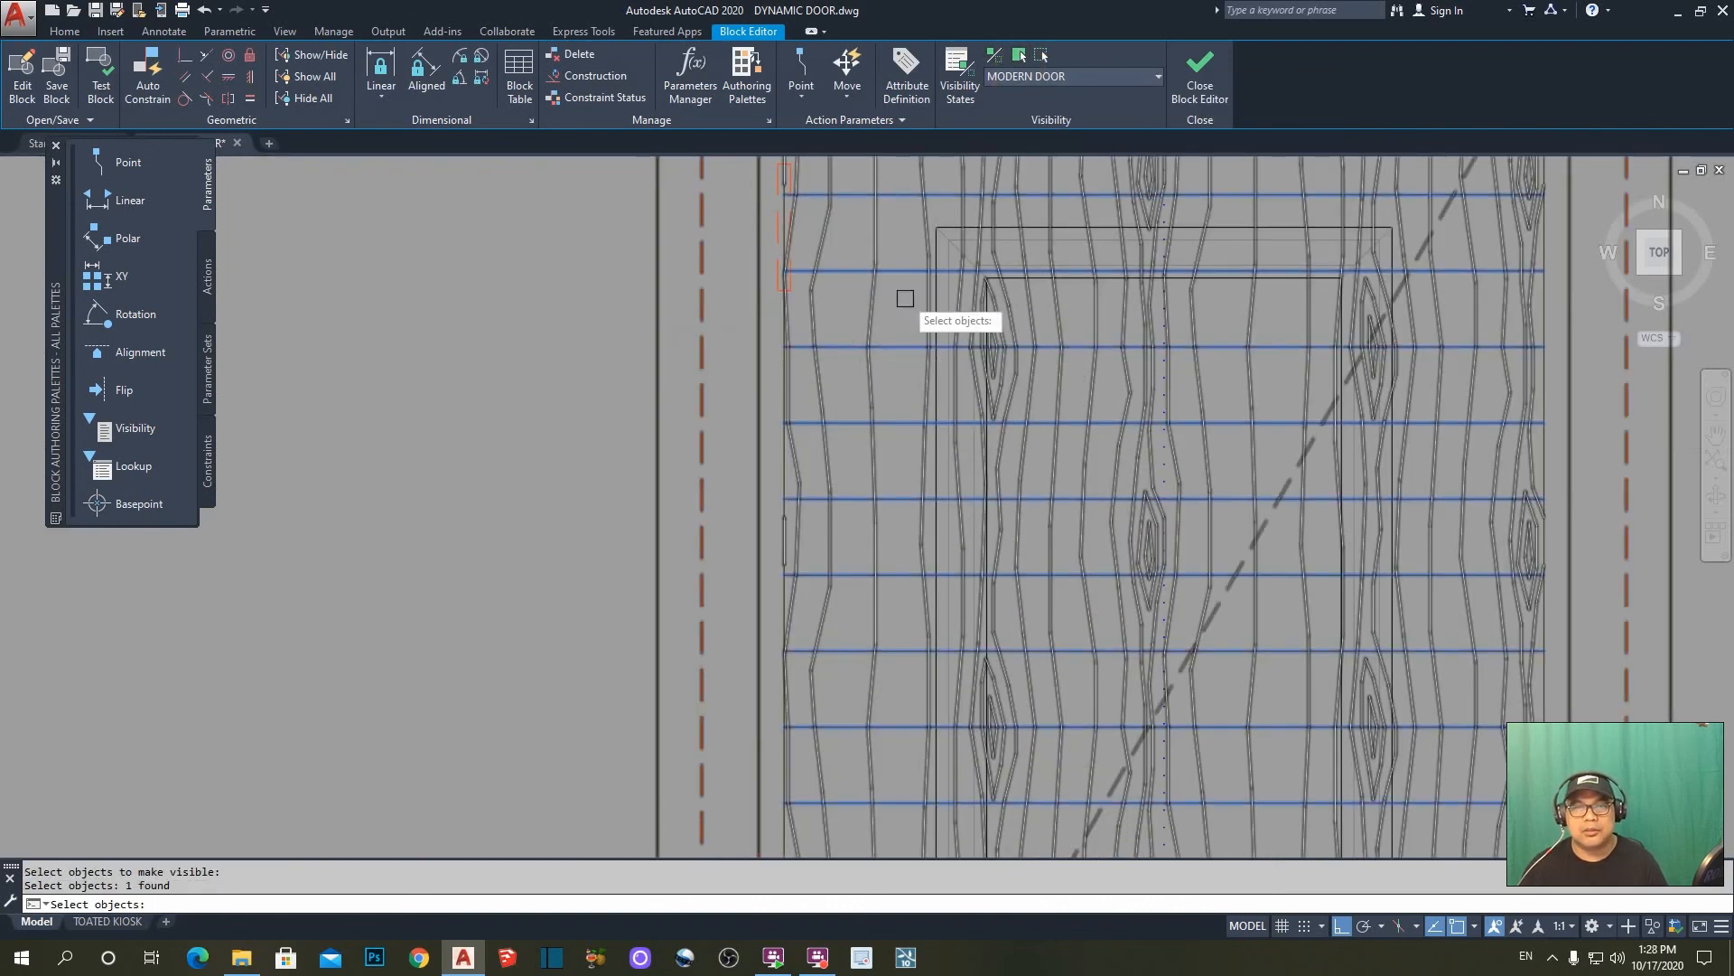
scroll(879, 383, "down", 3)
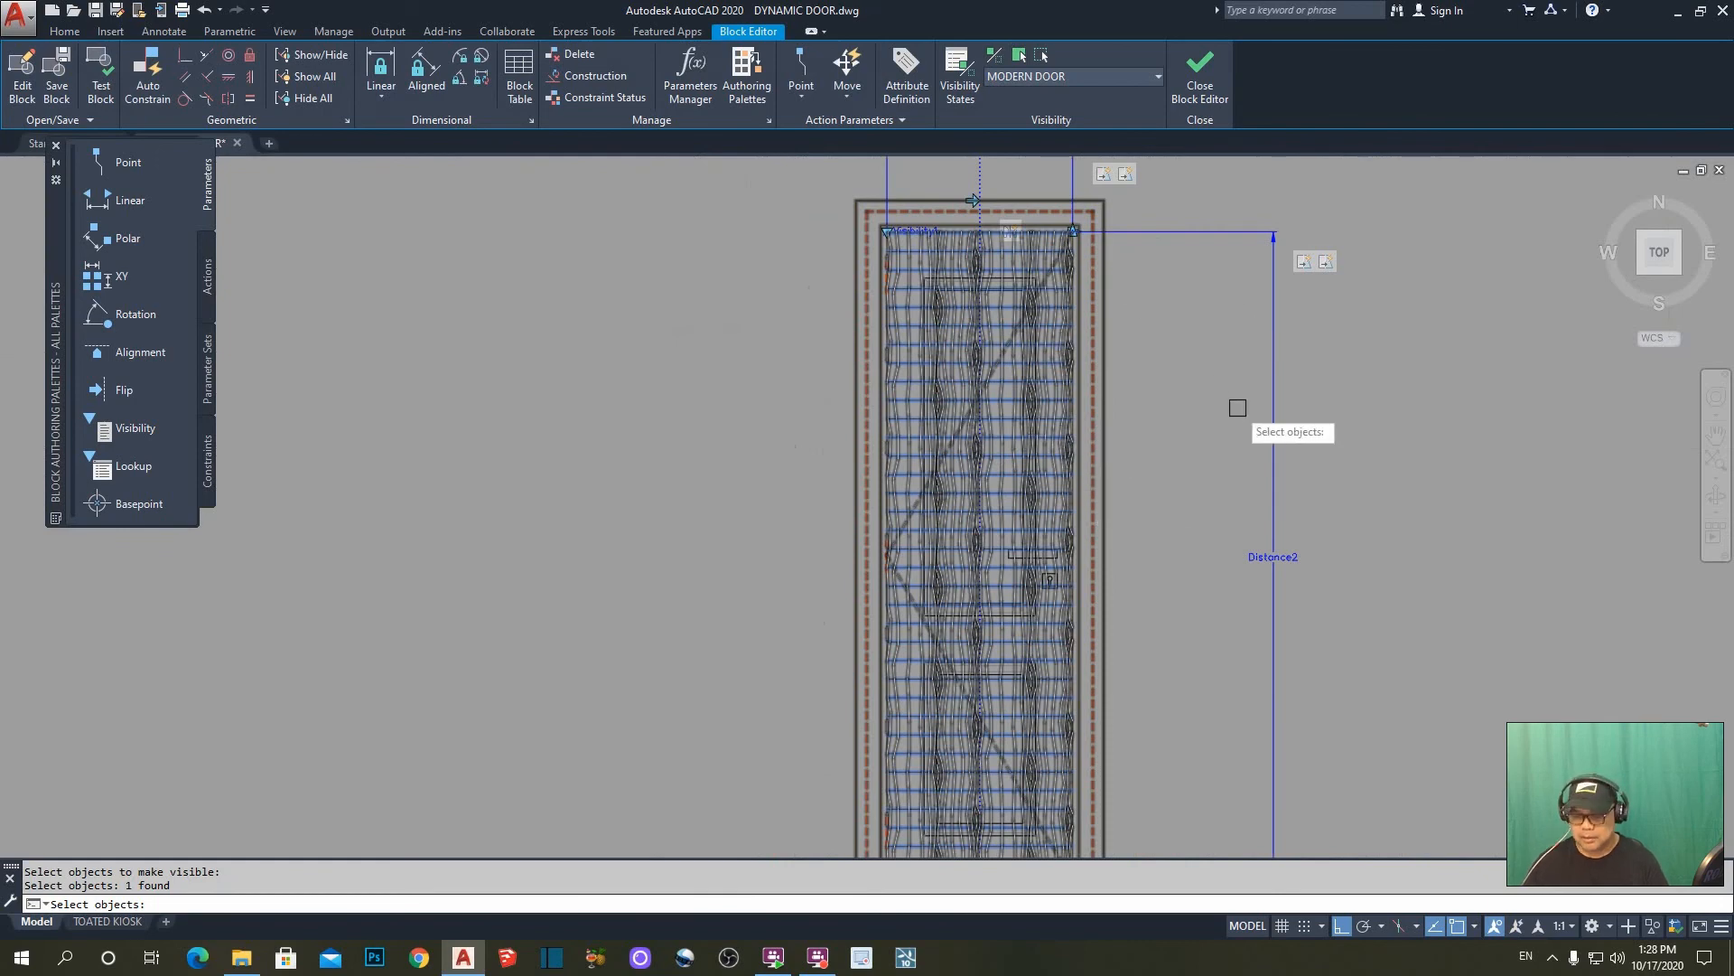
key("Return")
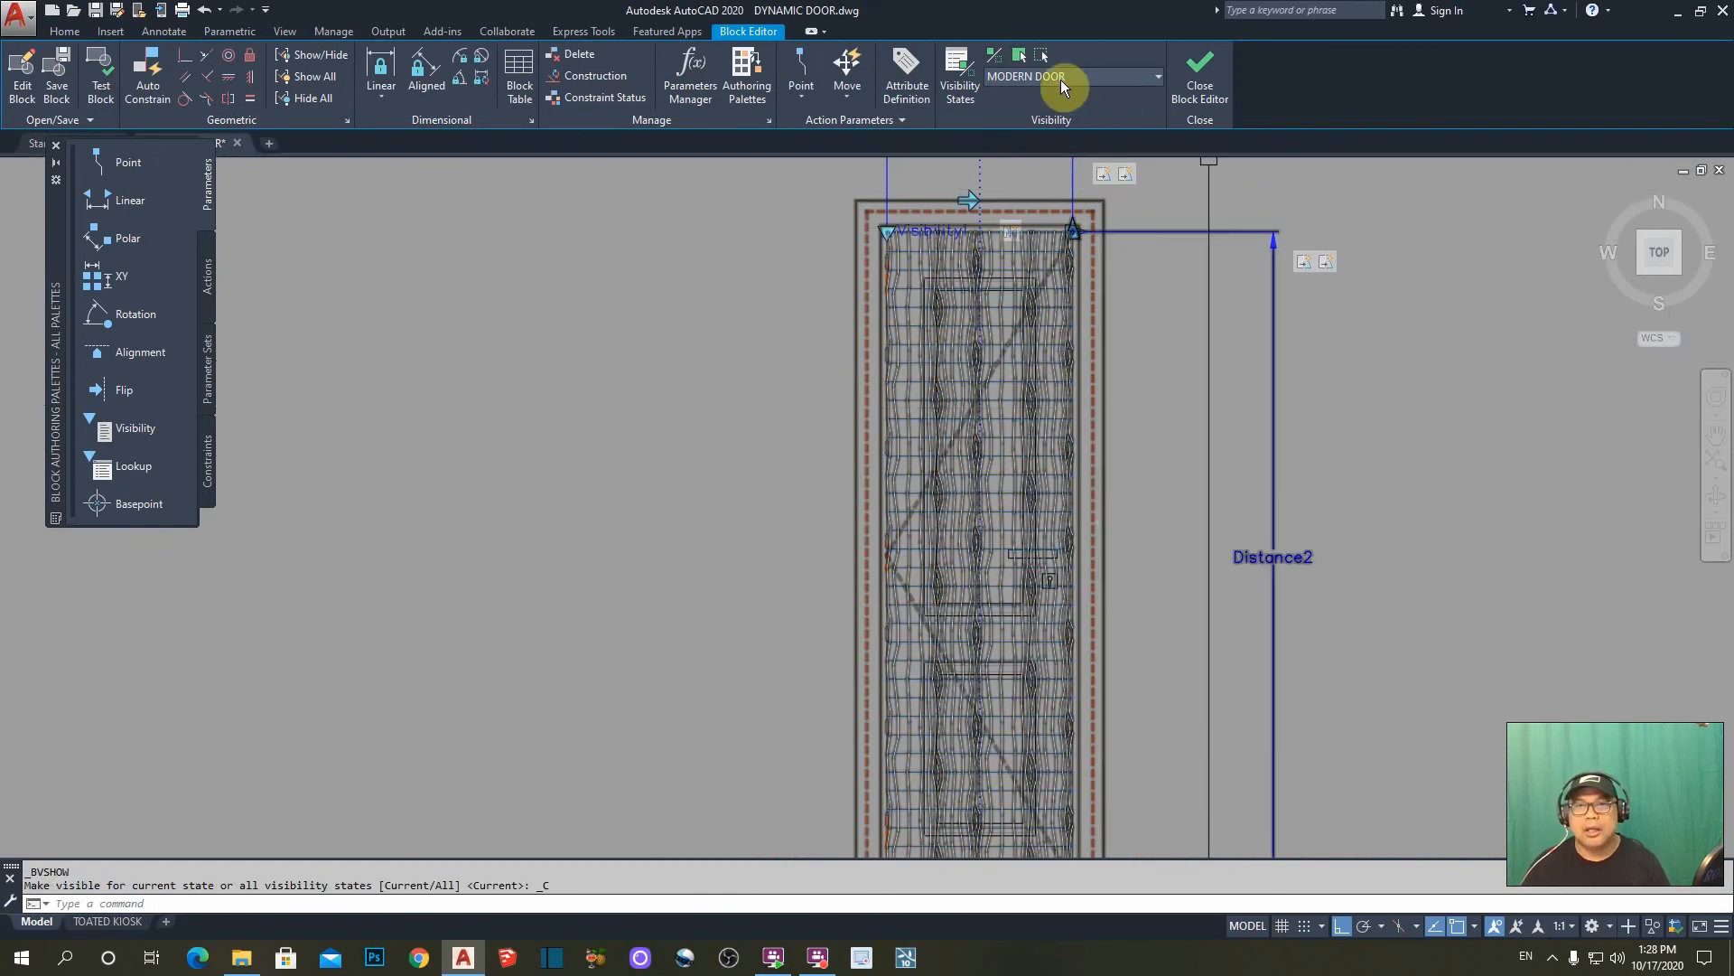
- Hide the wood-grain pattern and both door panels for the current MODERN DOOR visibility state
scroll(965, 281, "up", 2)
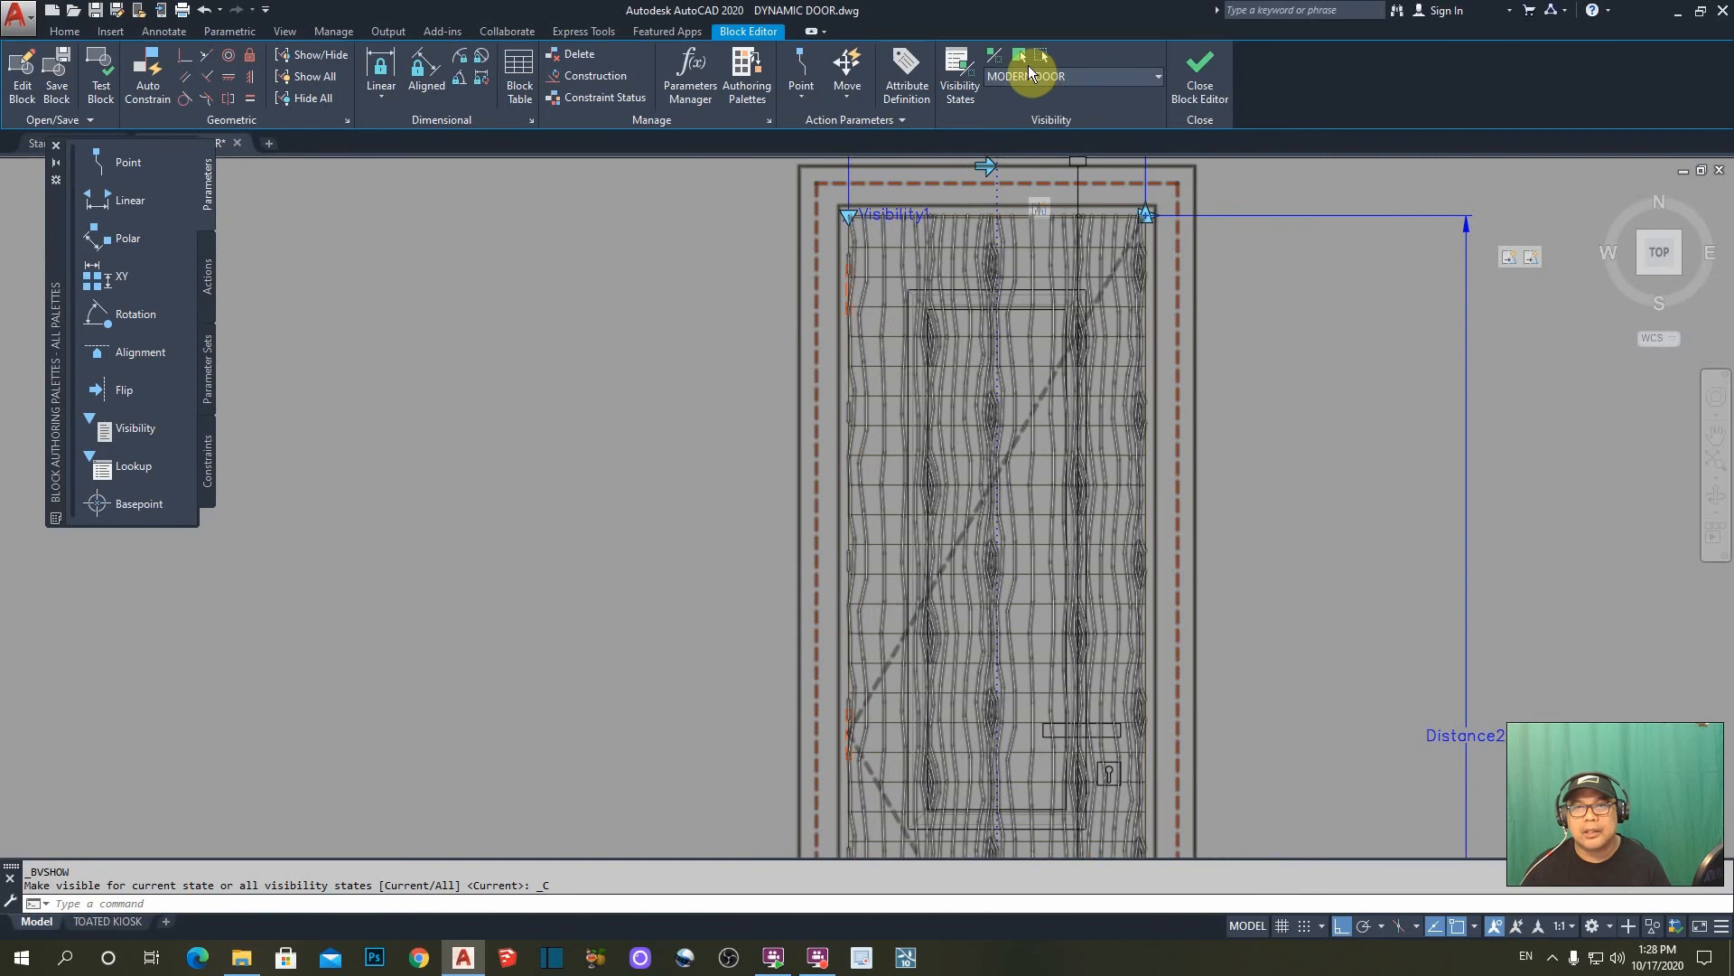
left_click(1042, 52)
scroll(898, 262, "up", 4)
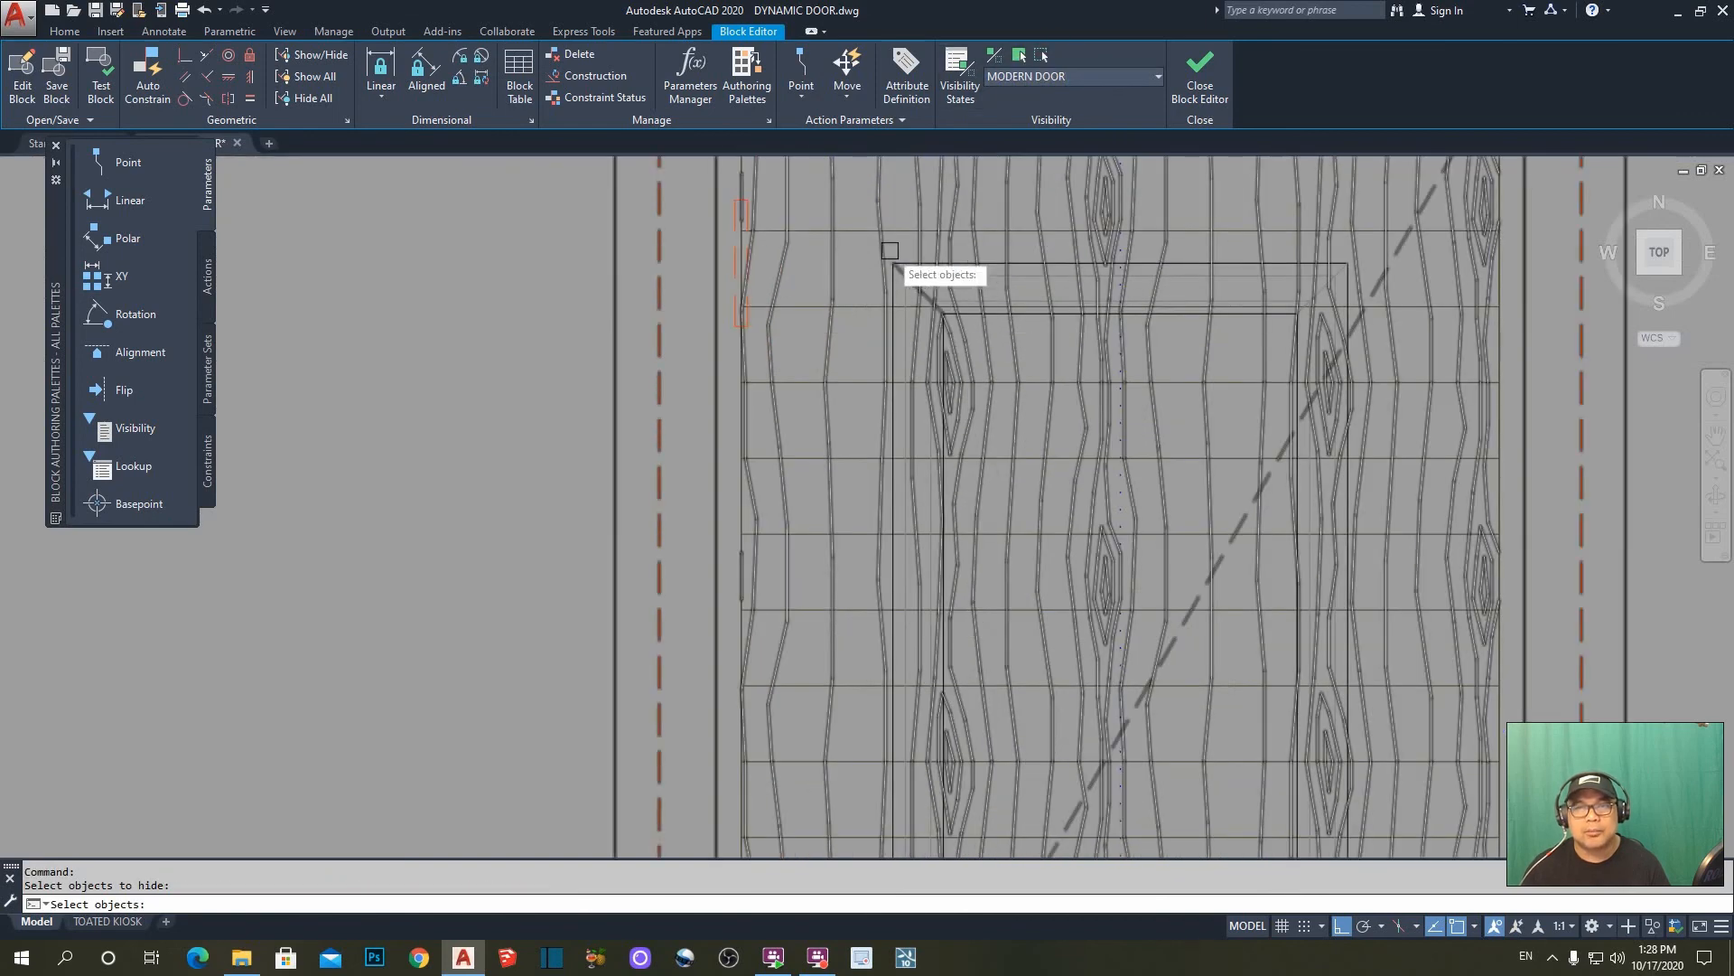
left_click(878, 191)
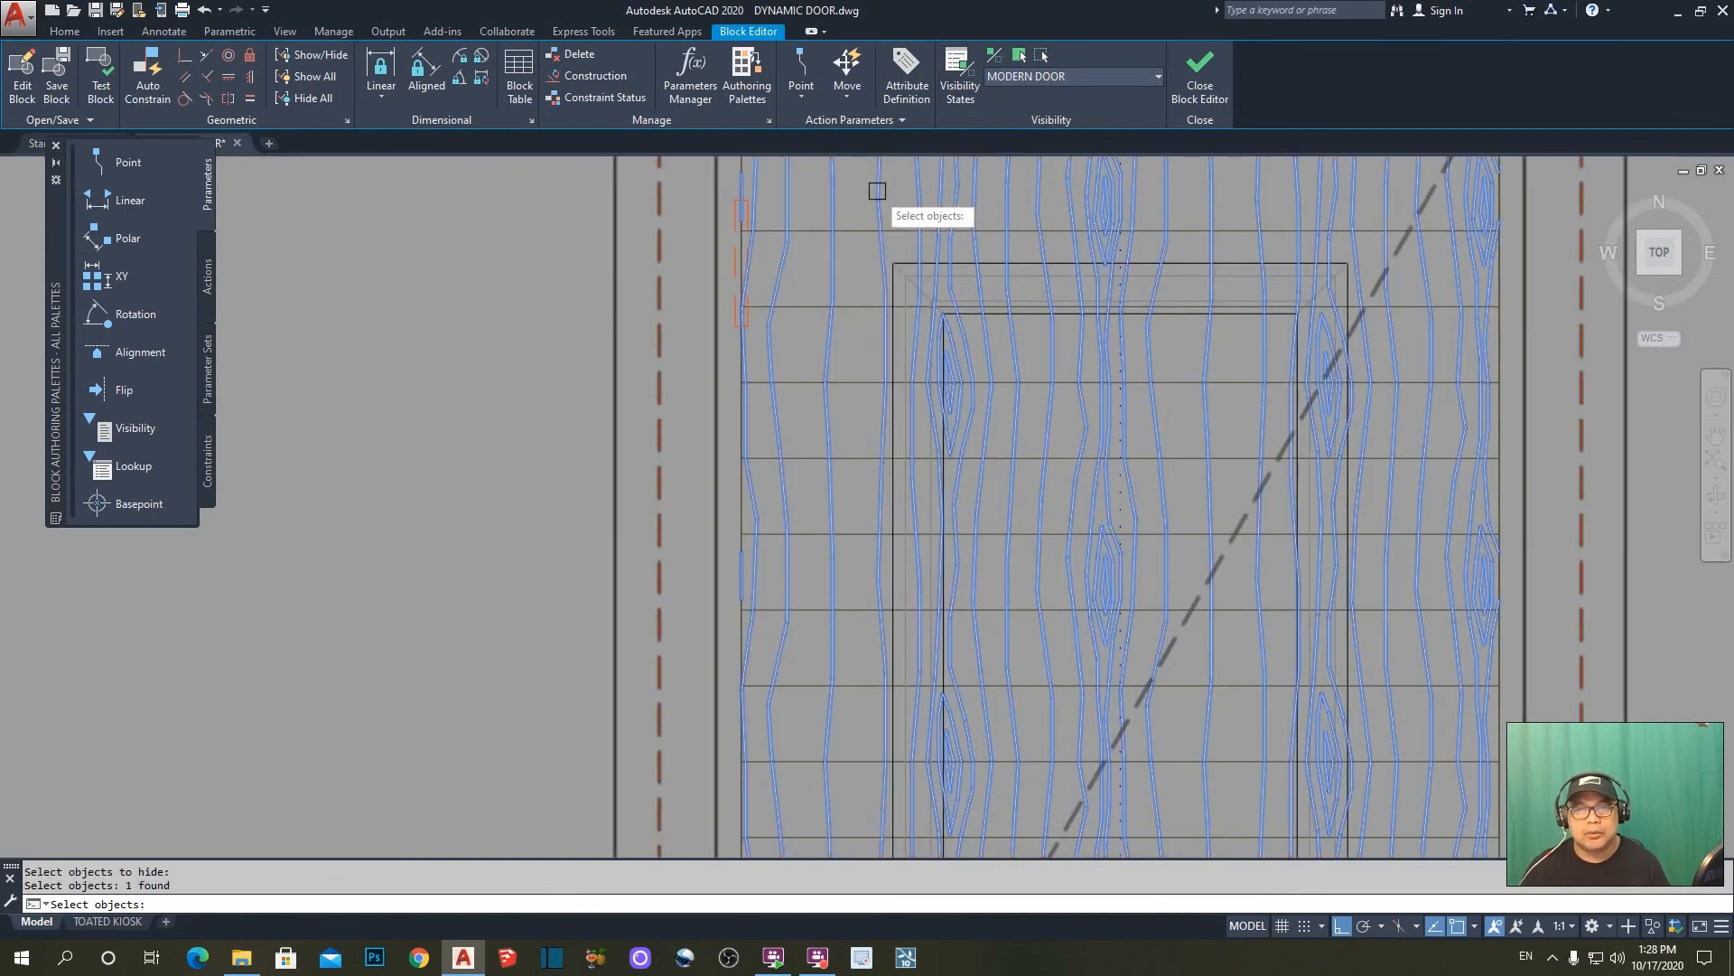
left_click(862, 247)
scroll(922, 229, "down", 5)
scroll(965, 240, "down", 2)
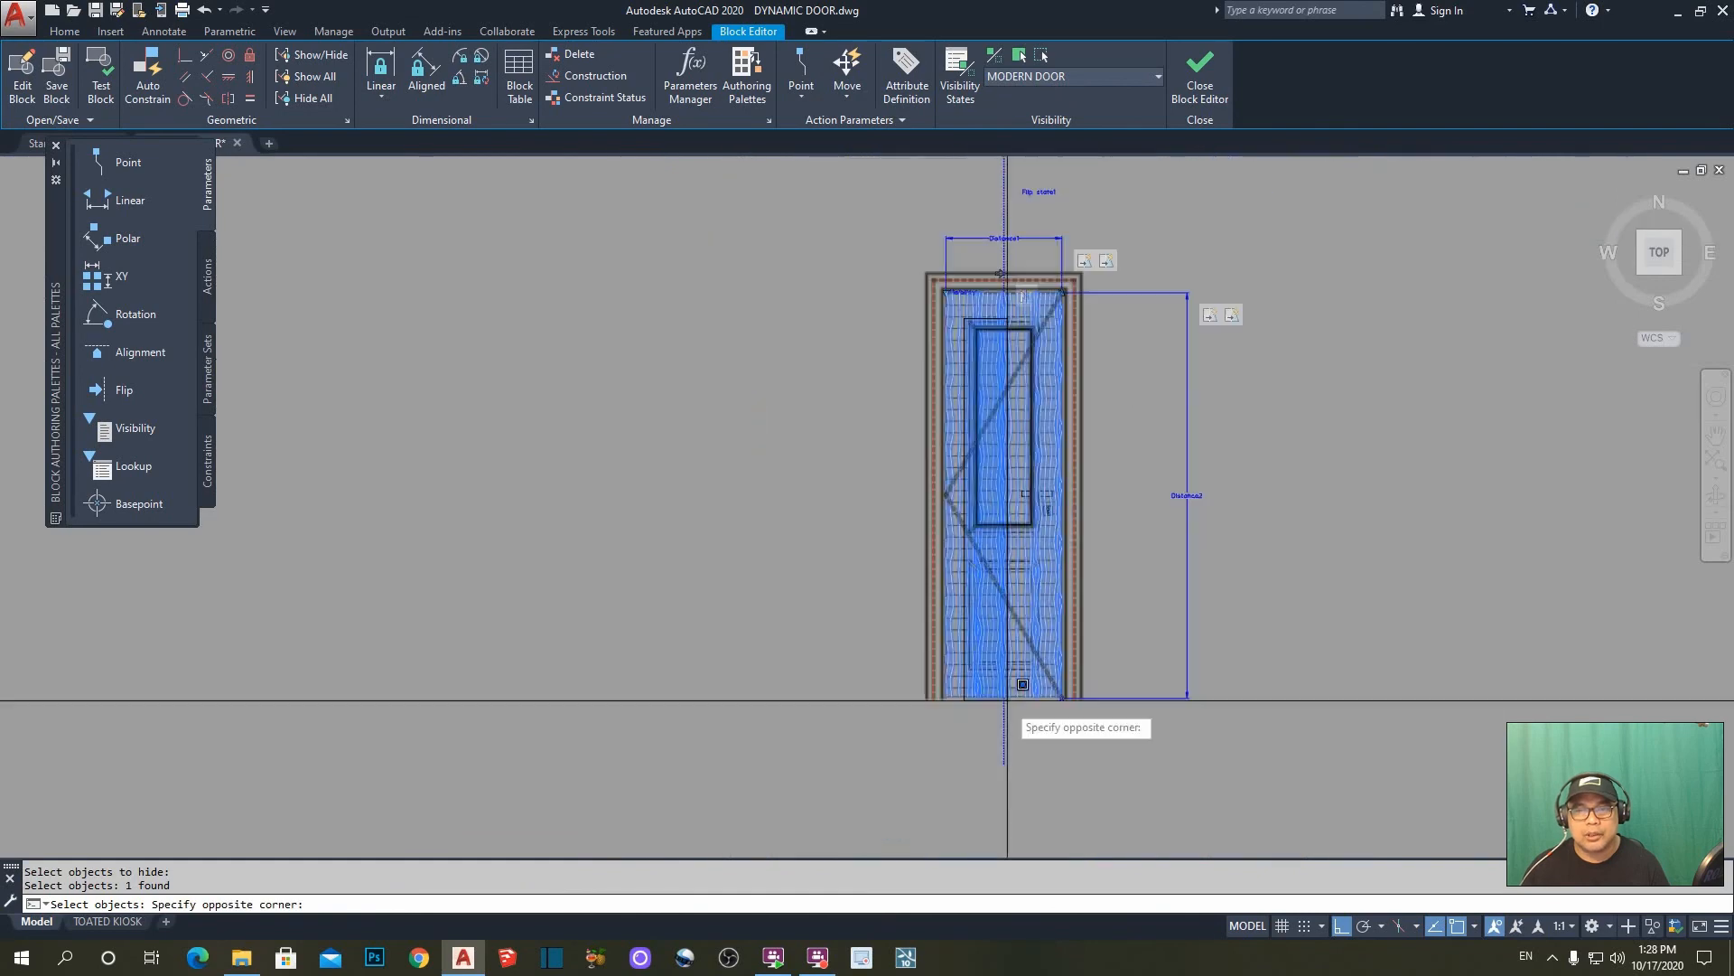
left_click(1048, 683)
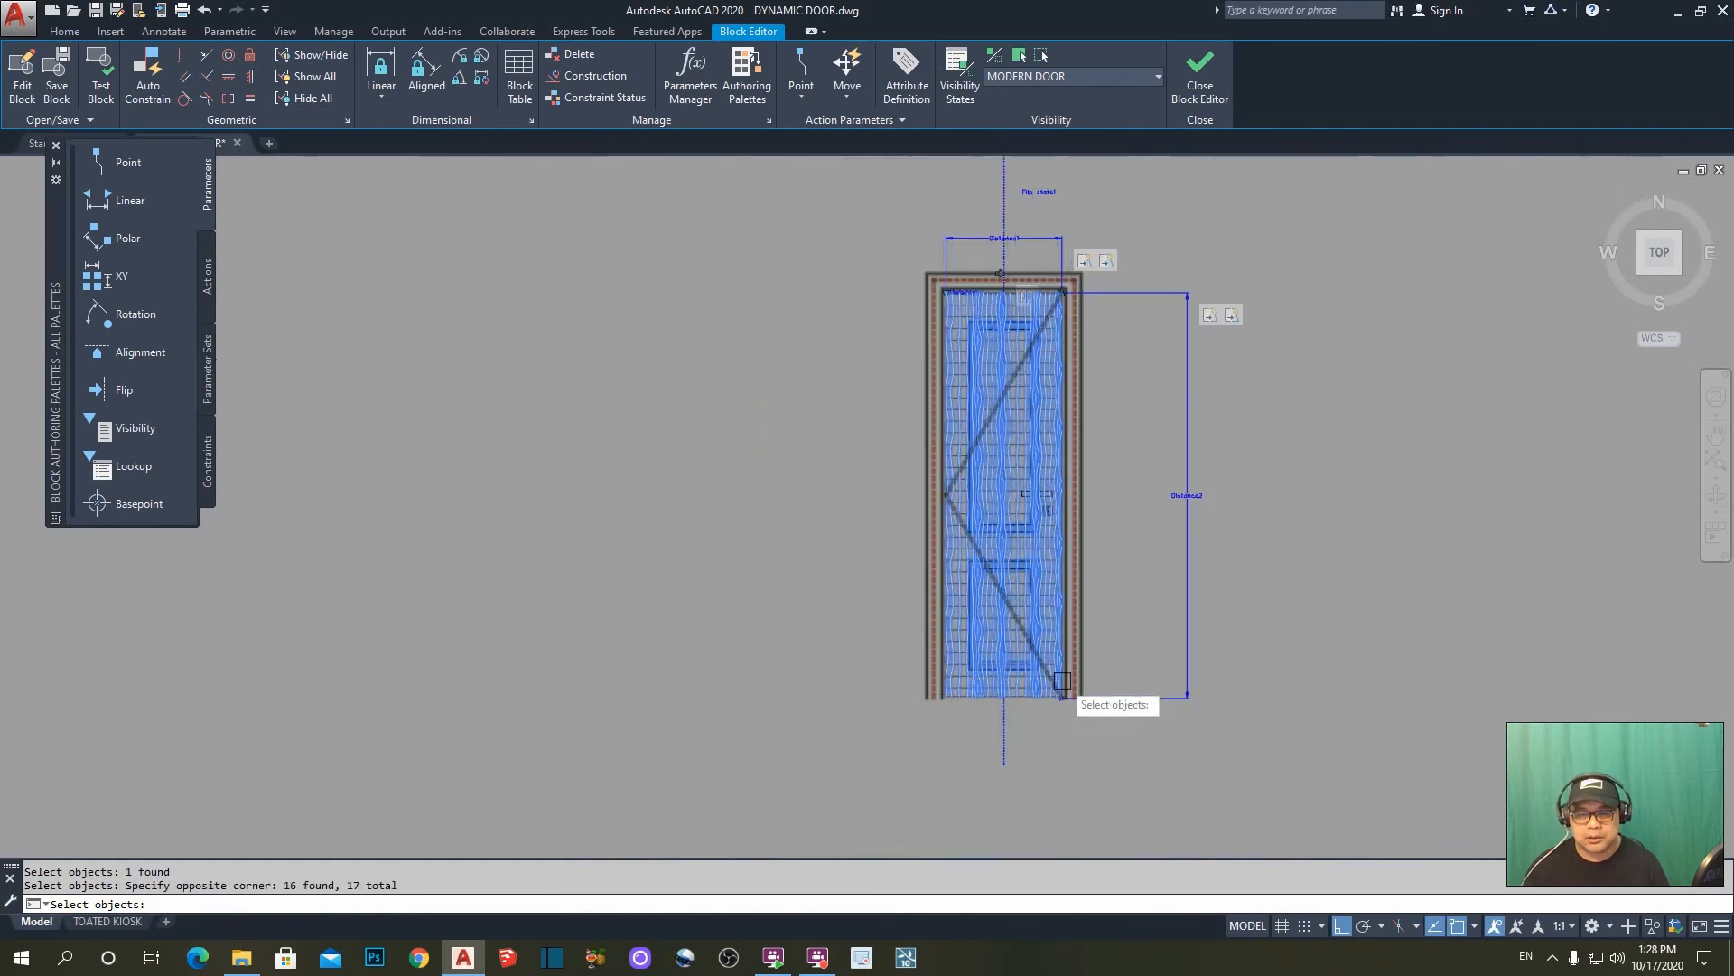
key("Return")
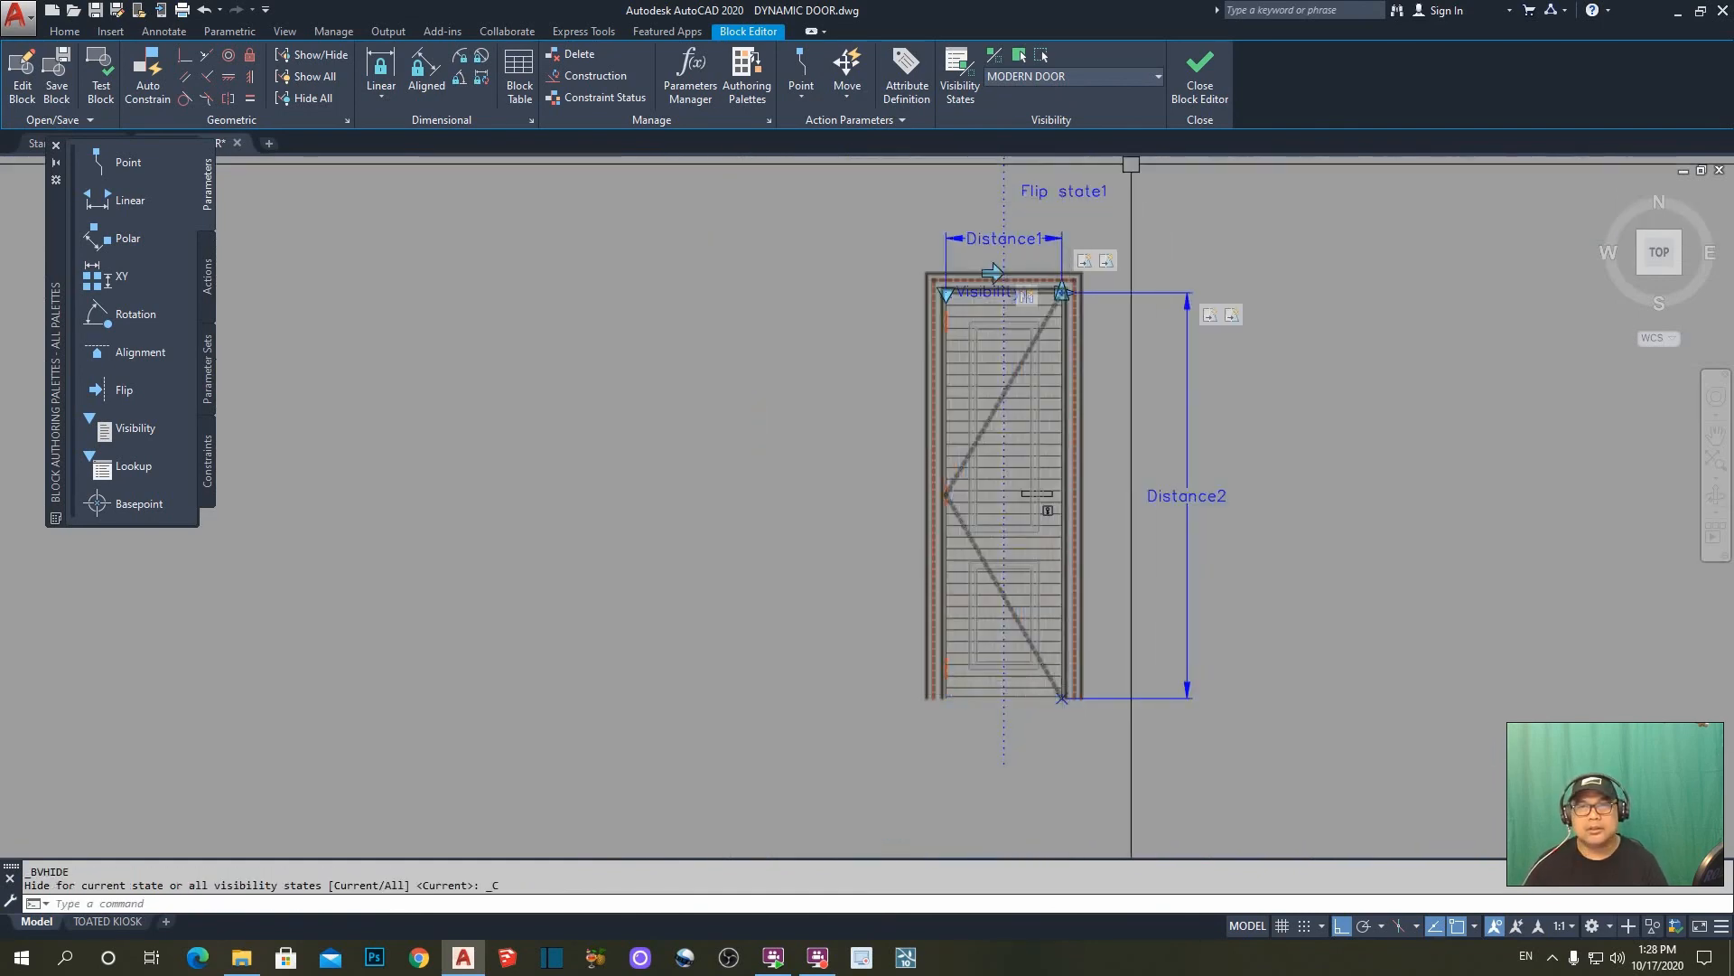
- Turn the display of hidden geometry off and back on to examine the door leaf in the MODERN DOOR state
left_click(992, 59)
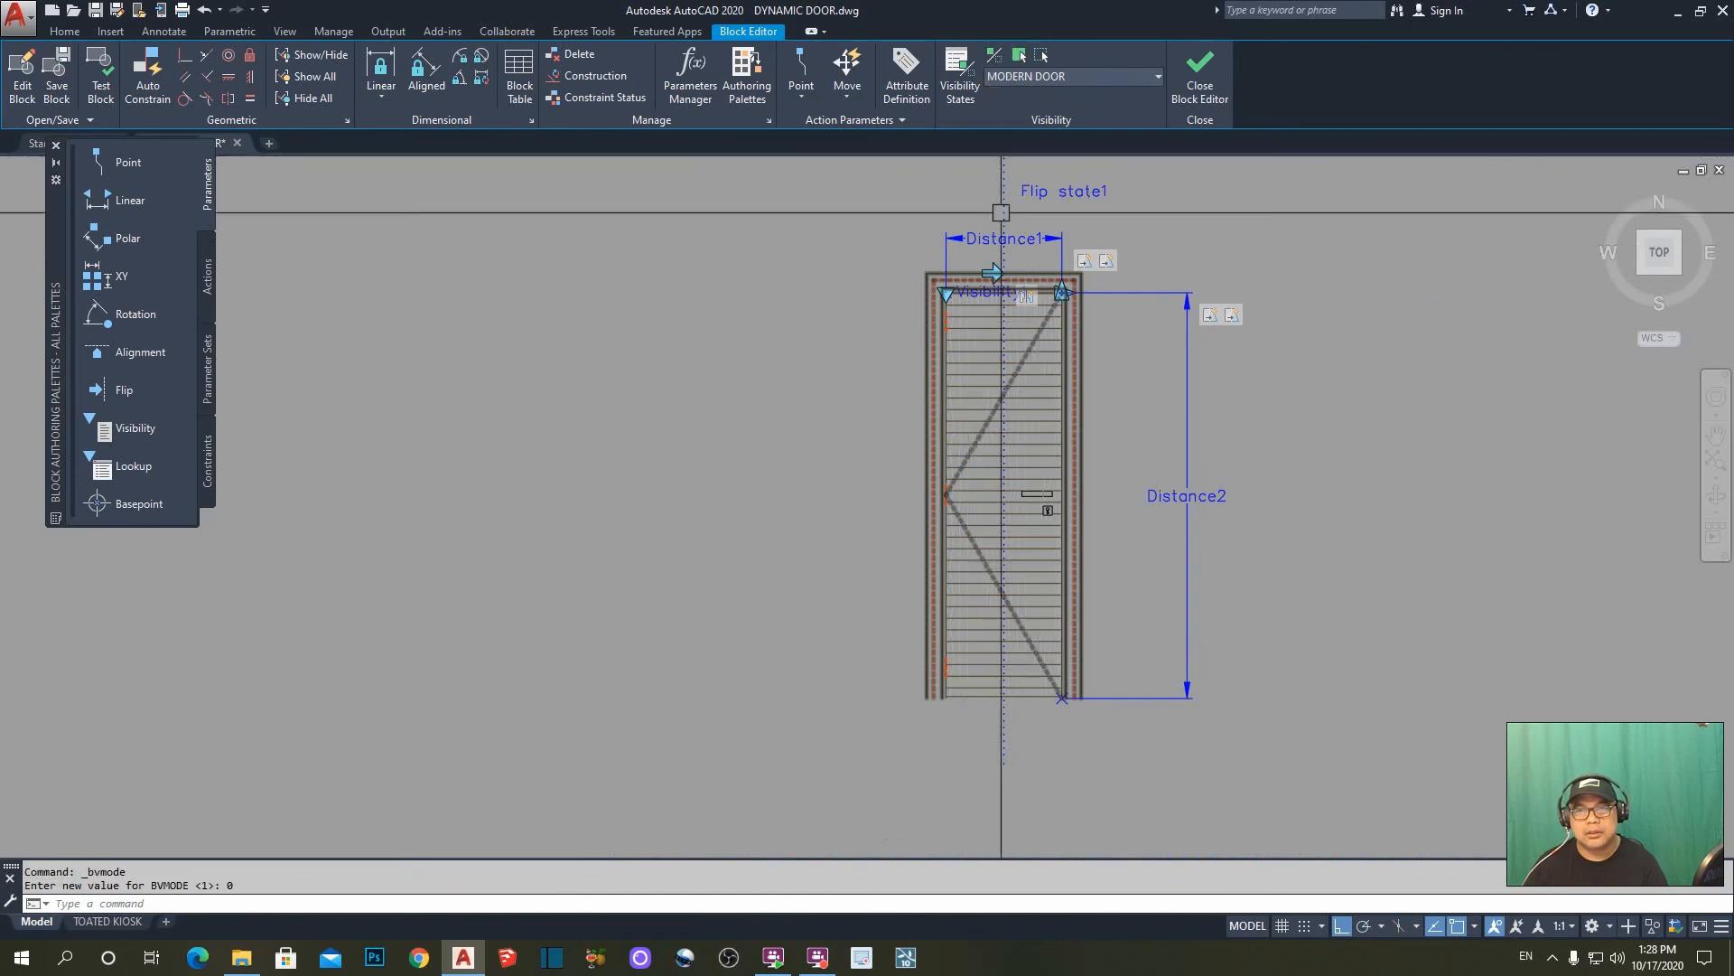
scroll(1150, 490, "up", 3)
middle_click_drag(1150, 491, 1081, 307)
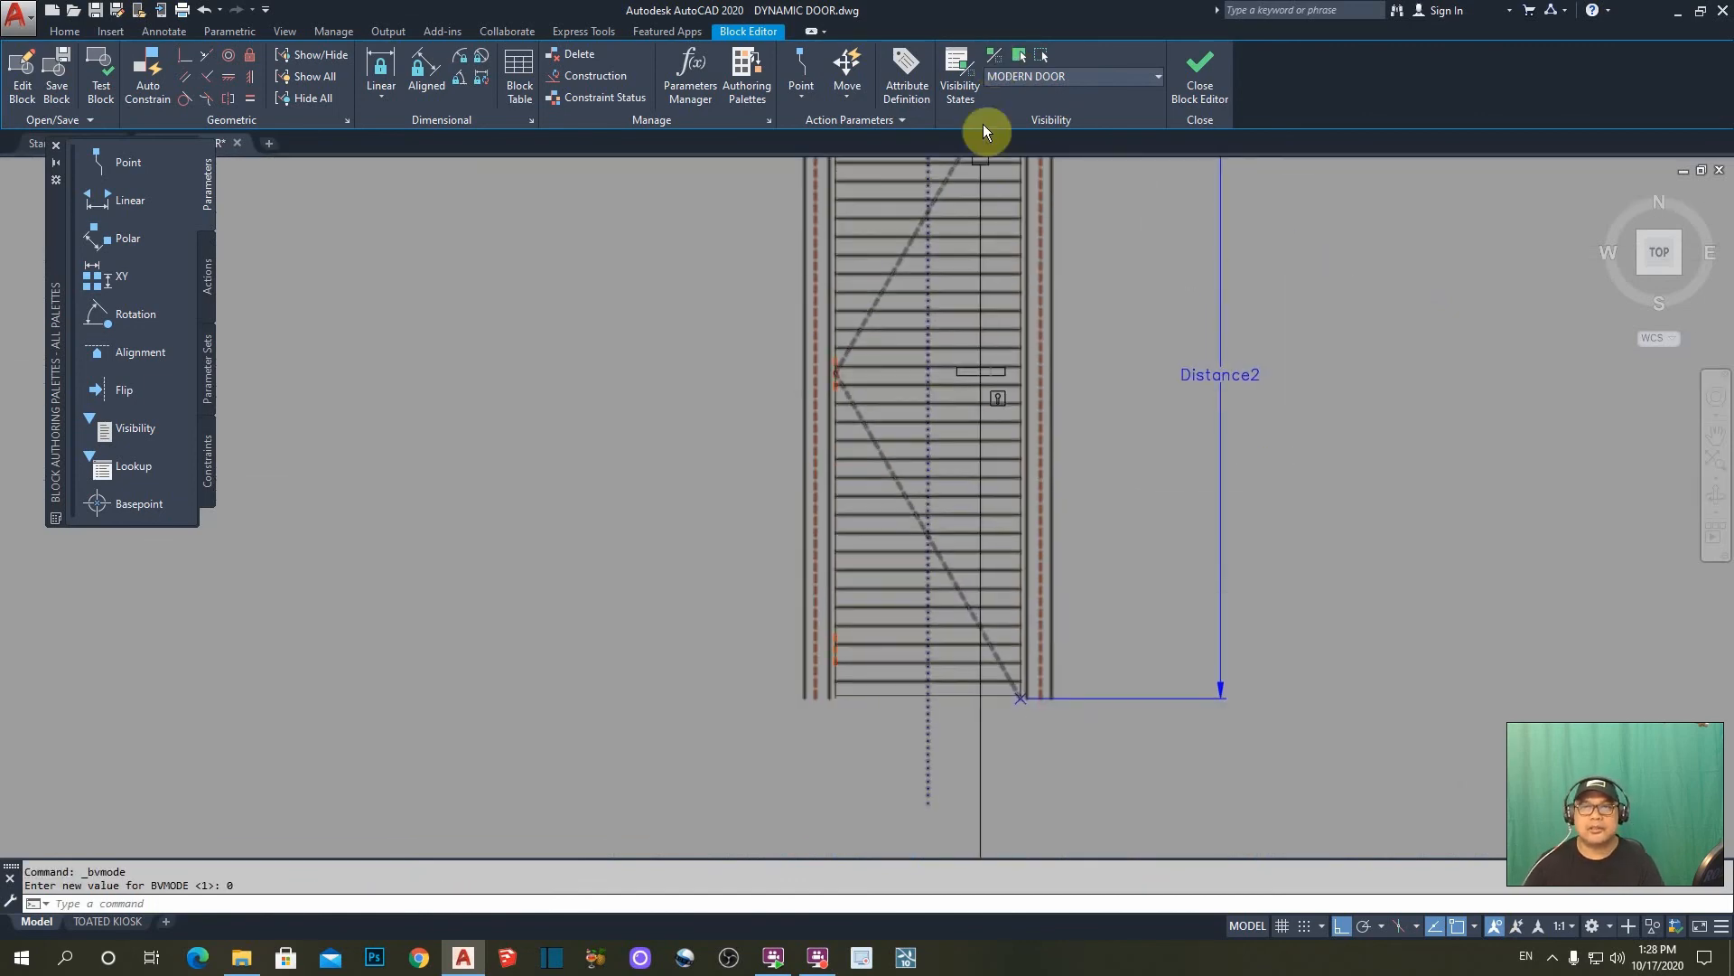
left_click(999, 56)
scroll(1151, 472, "up", 2)
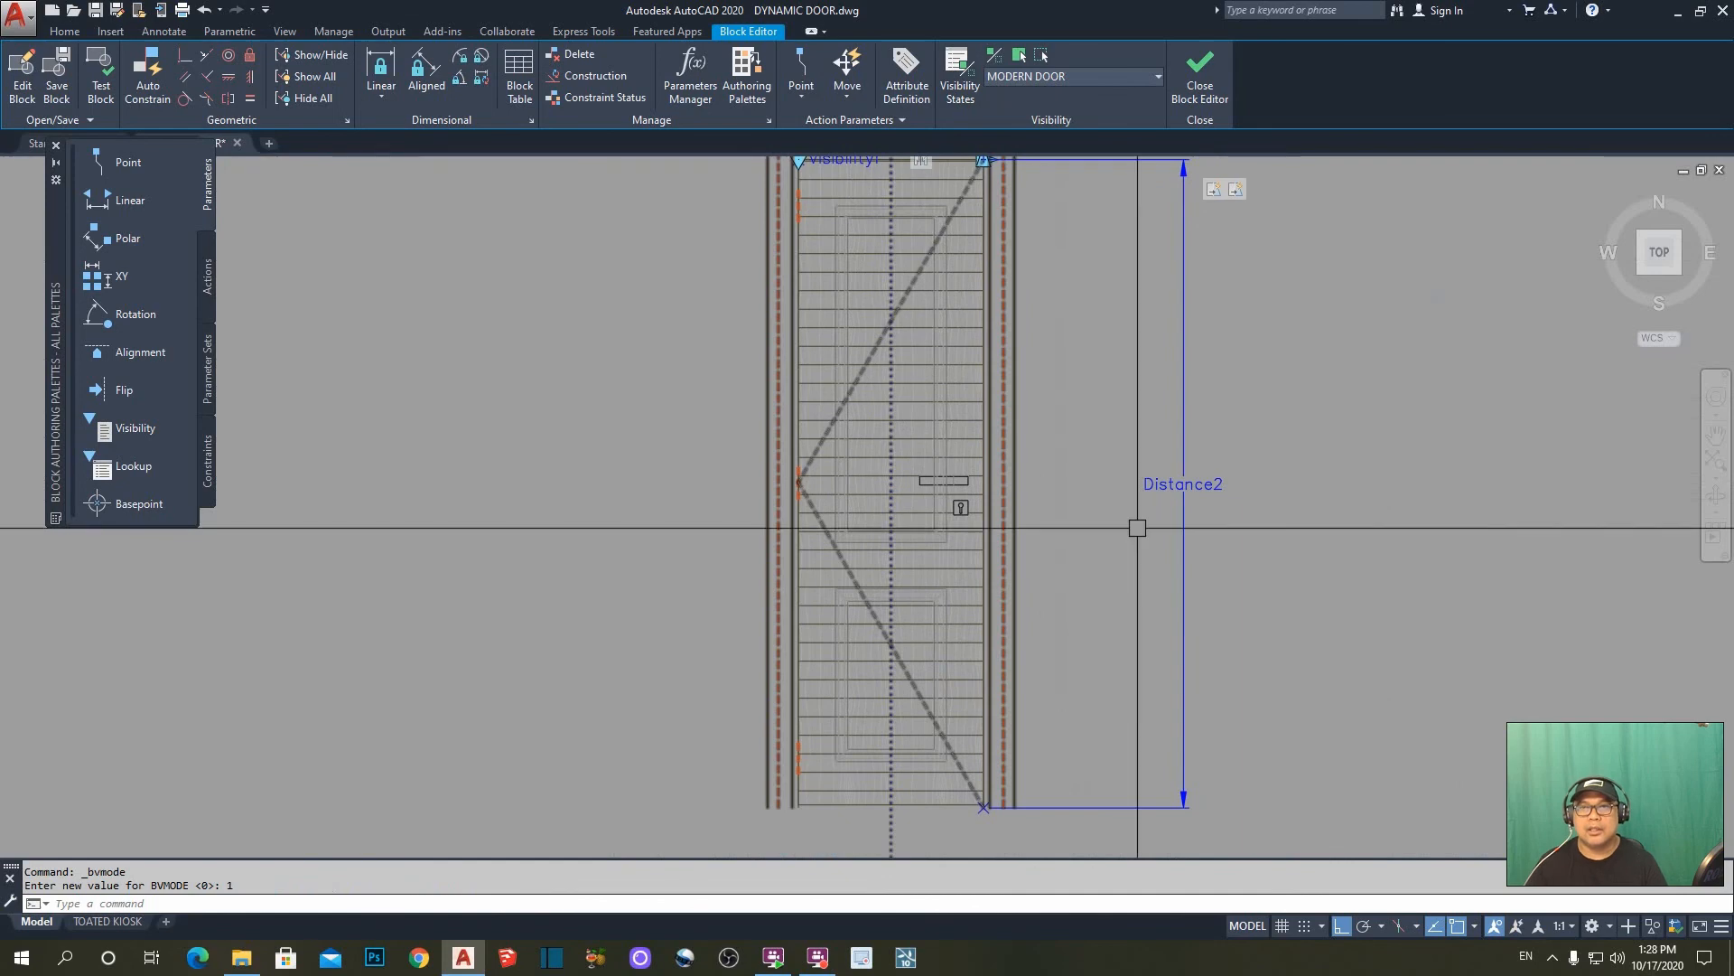
scroll(1136, 519, "down", 2)
scroll(994, 344, "up", 3)
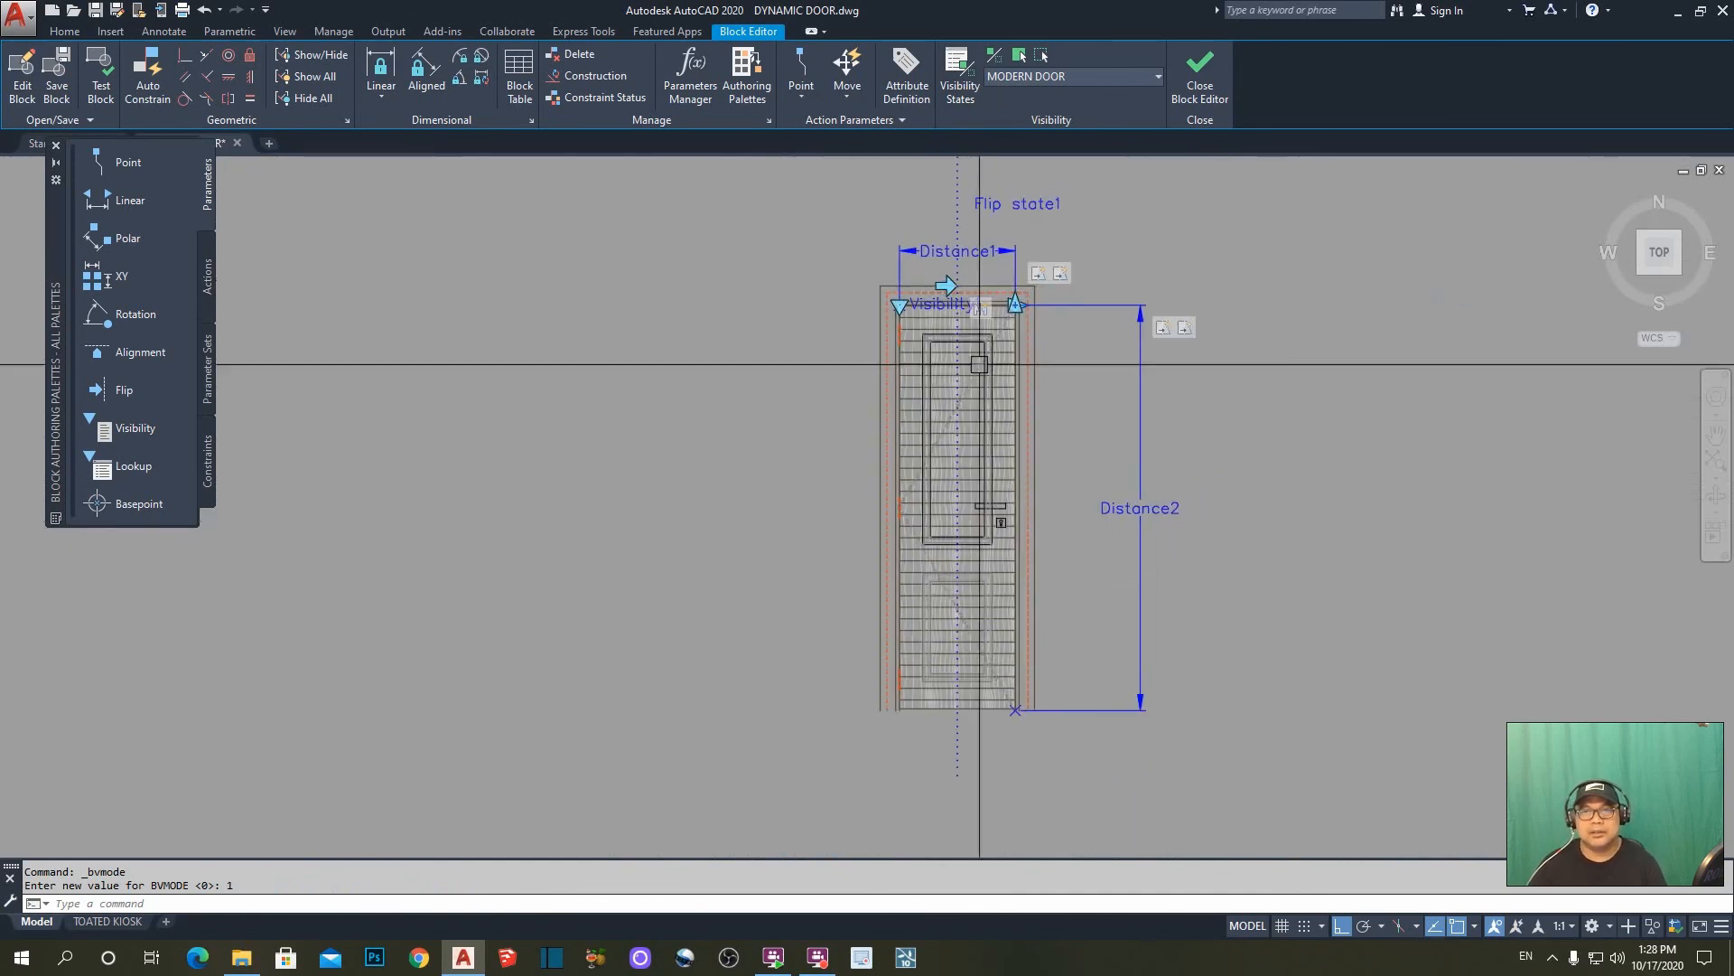
scroll(994, 333, "down", 3)
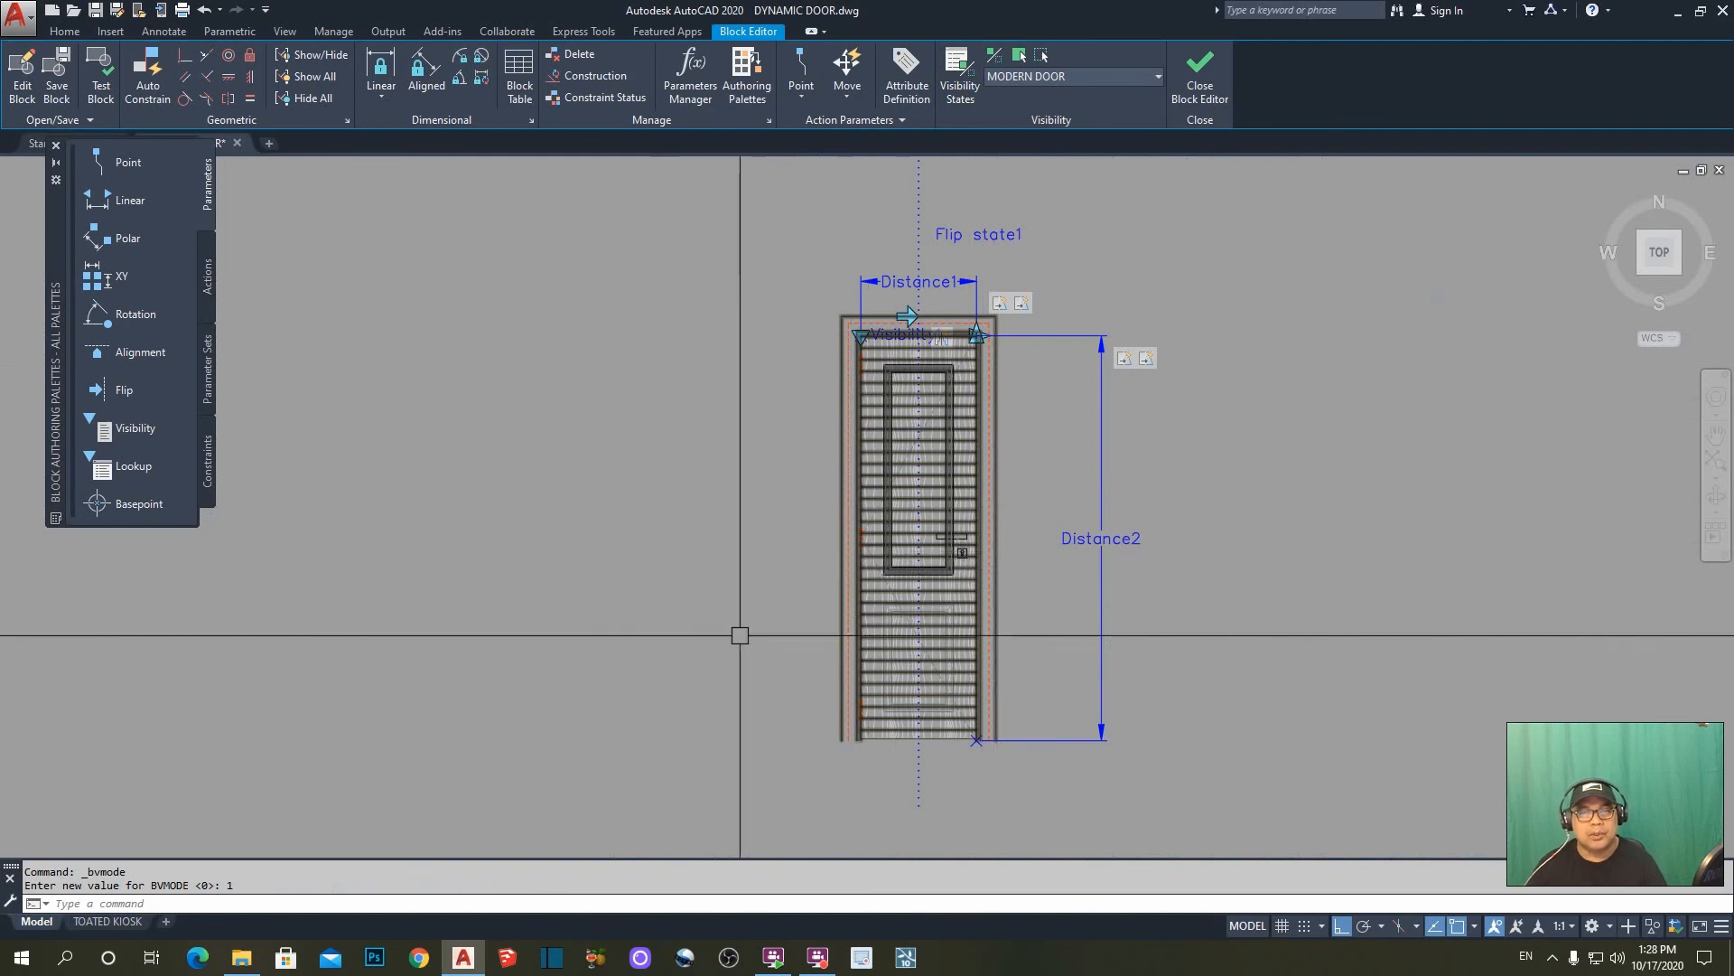
- Open the door block in the test block window and zoom to its extents
left_click(102, 88)
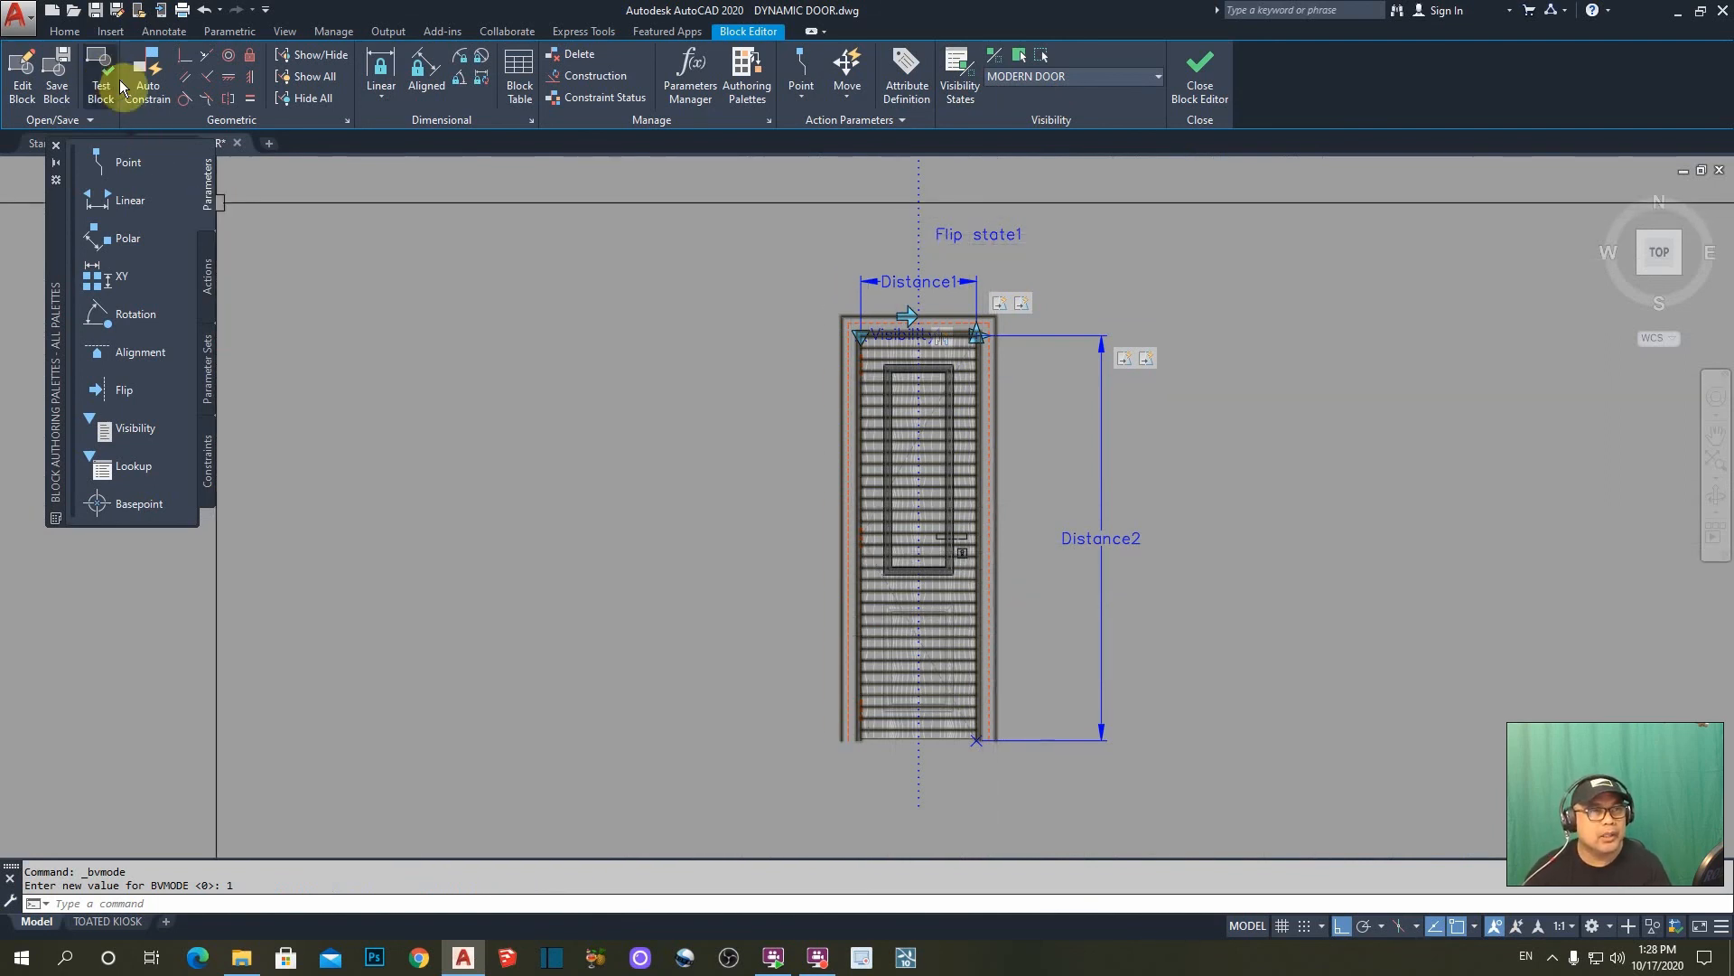
left_click(99, 72)
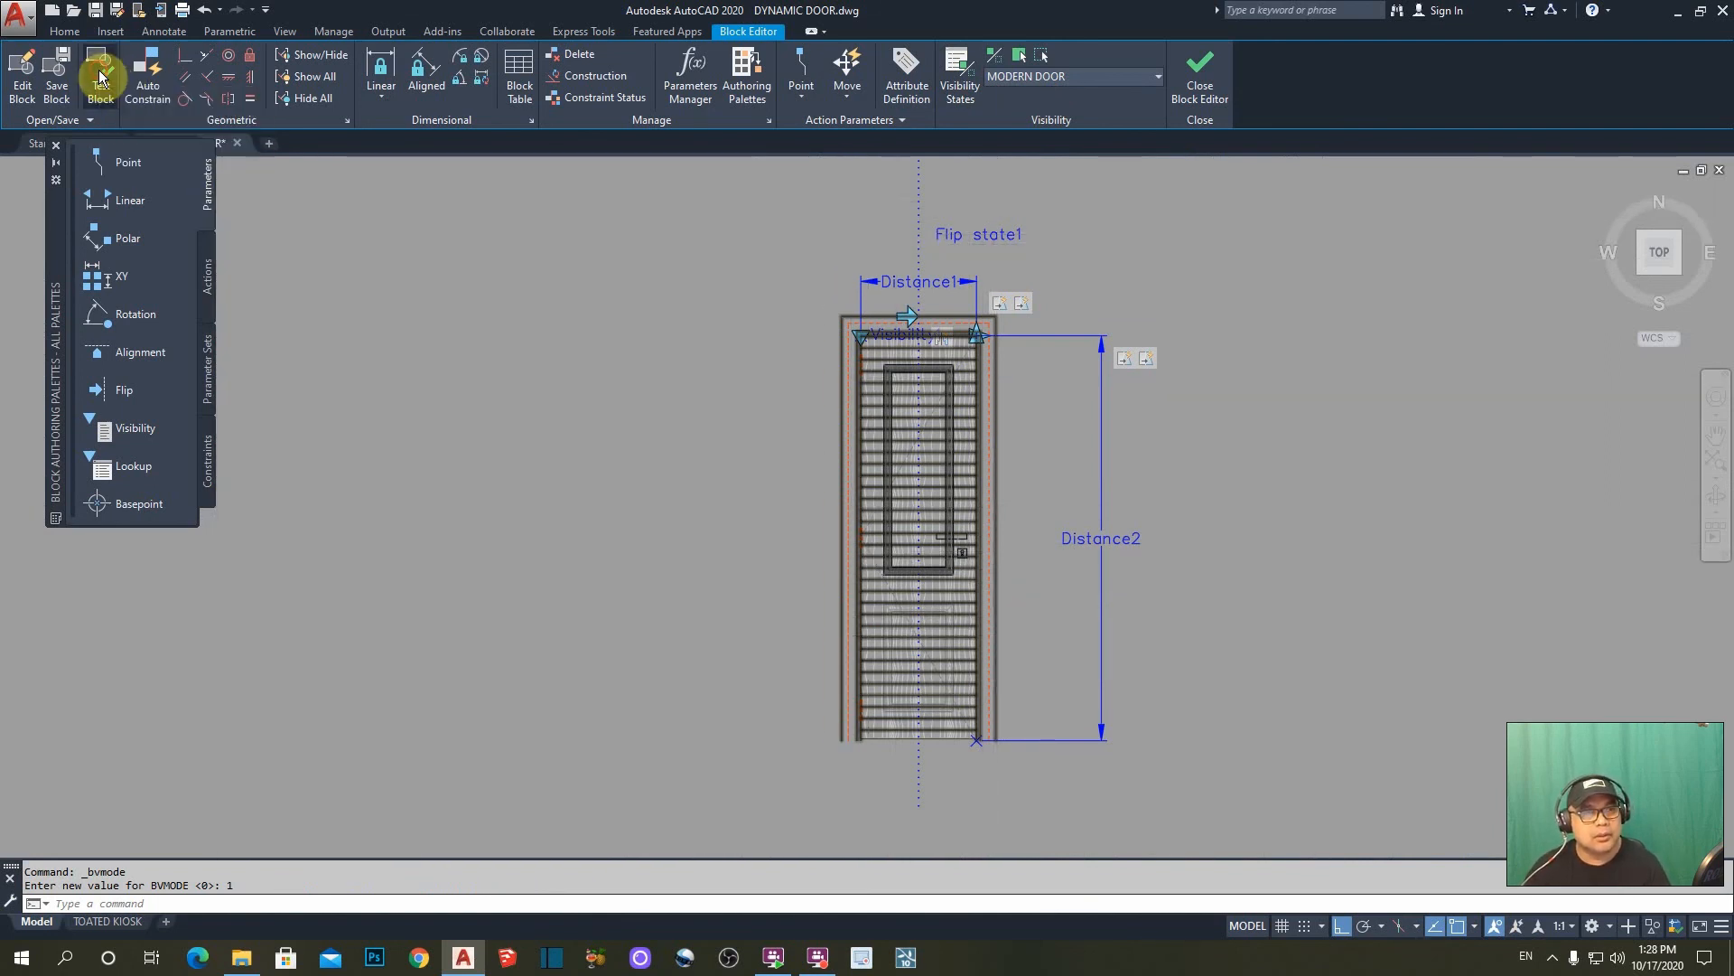
type("Z")
key("Return")
type("E")
key("Return")
scroll(900, 443, "down", 2)
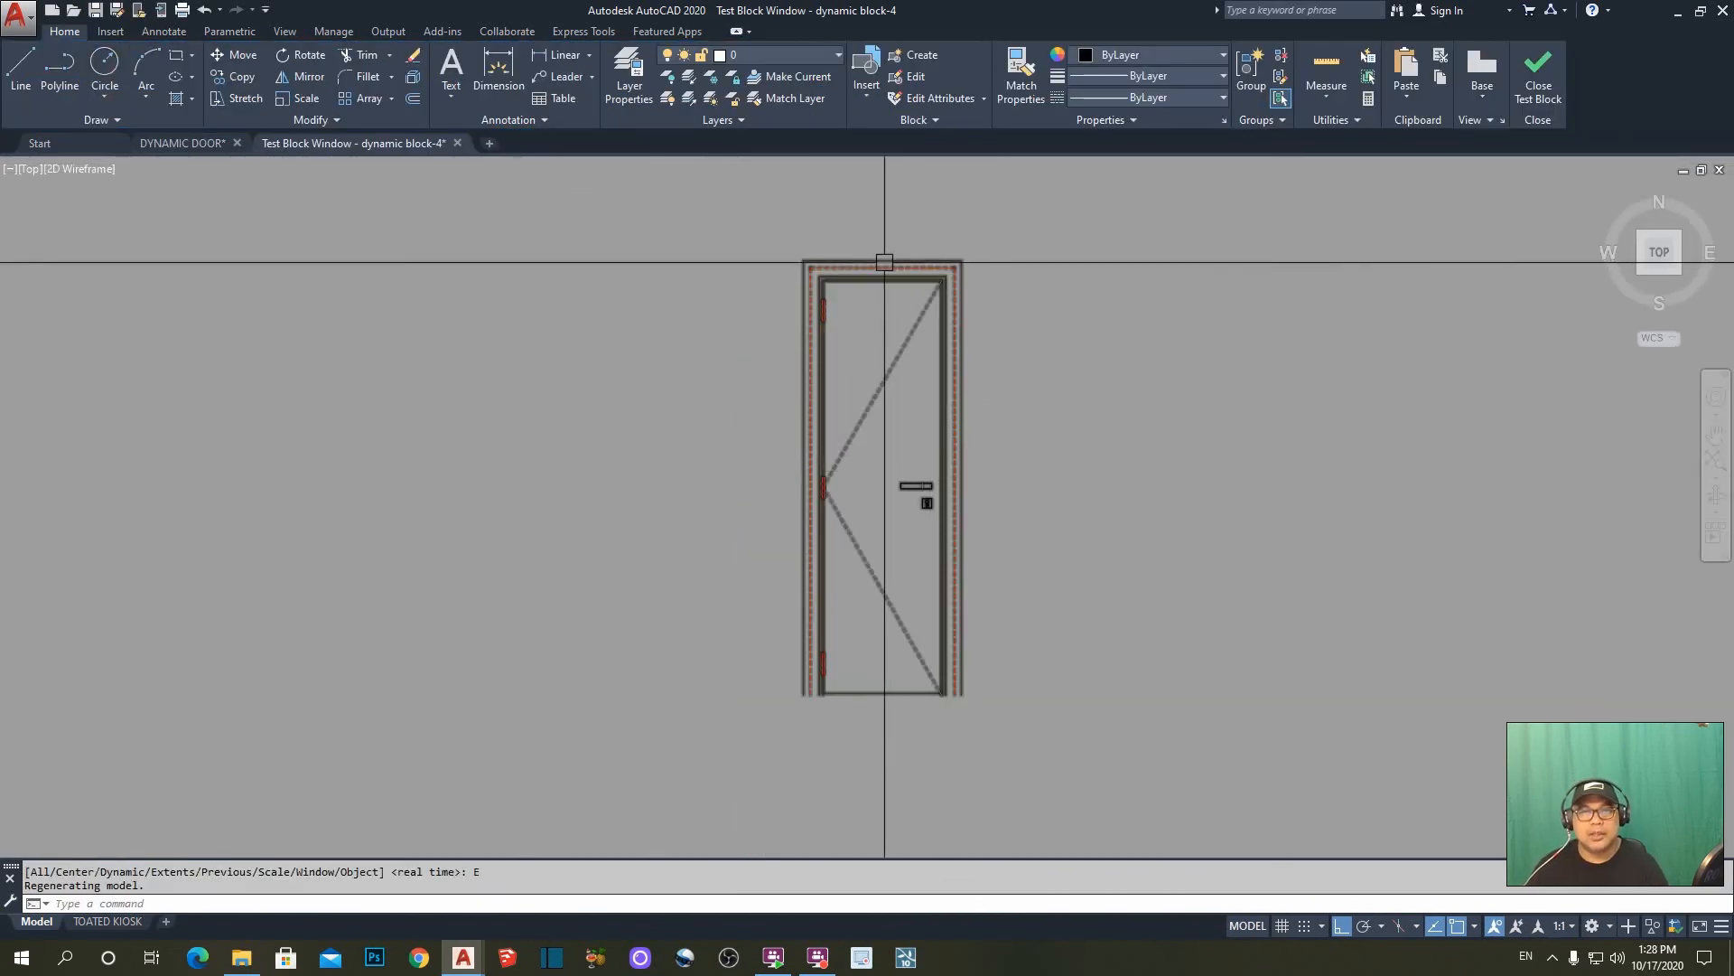
- Switch the test door block to the VENEERED DOOR visibility state and inspect its wood-grain pattern
left_click(956, 367)
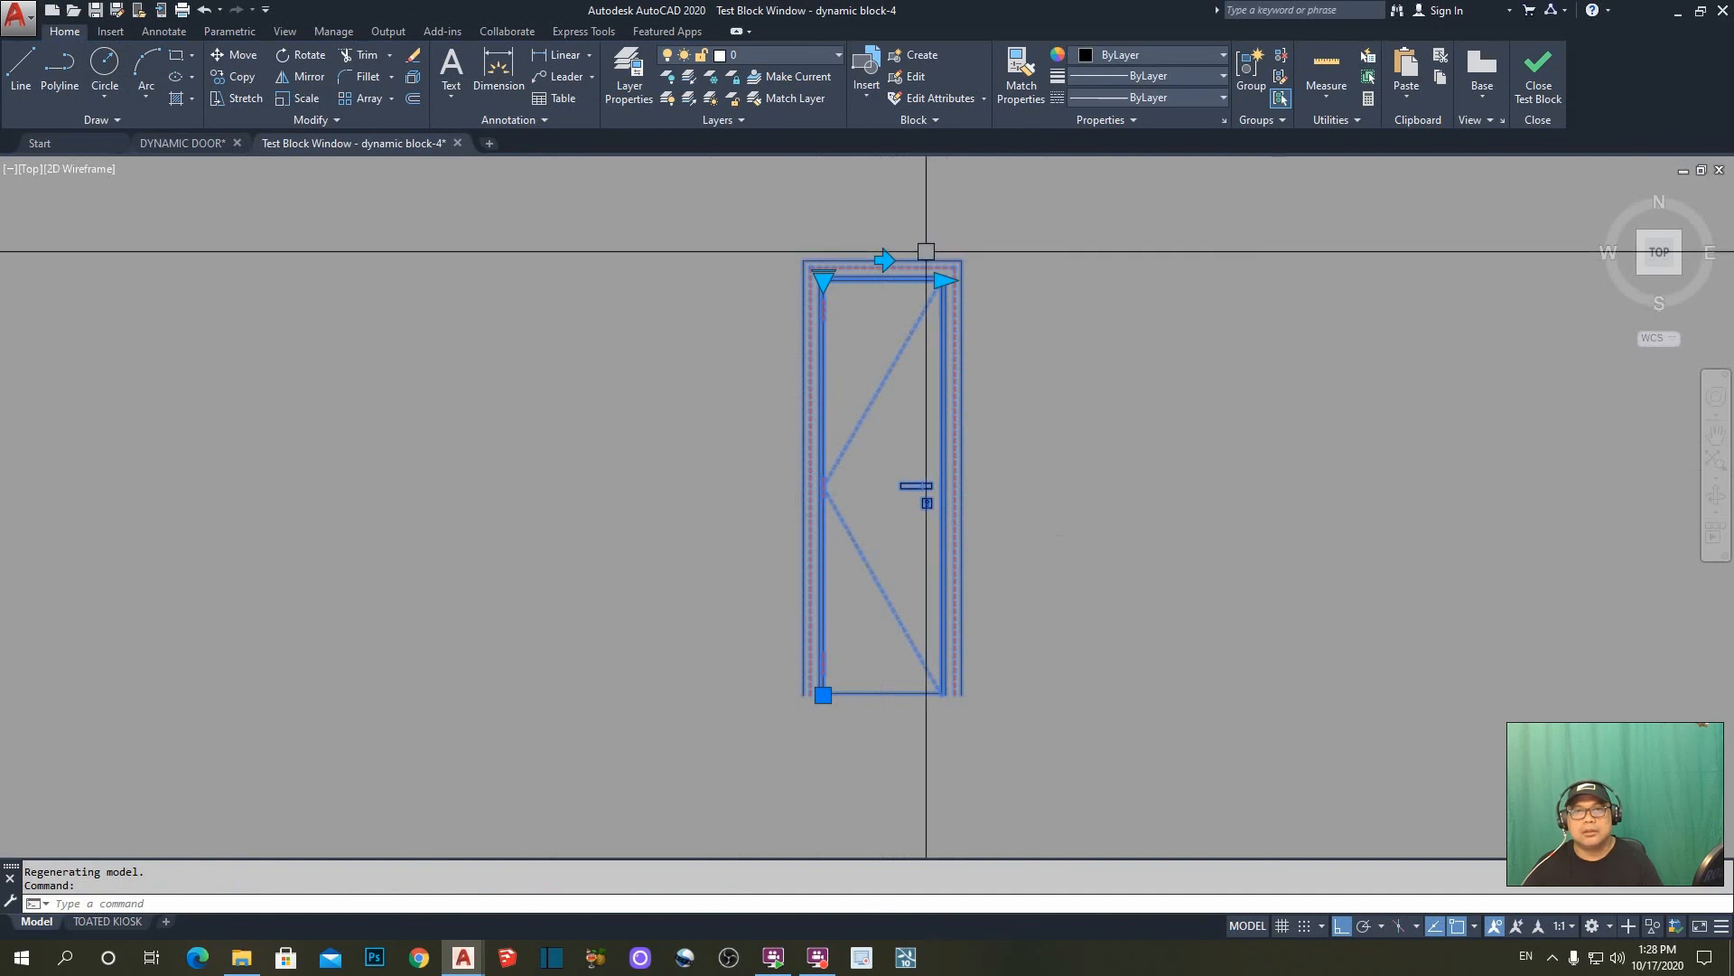
left_click(818, 283)
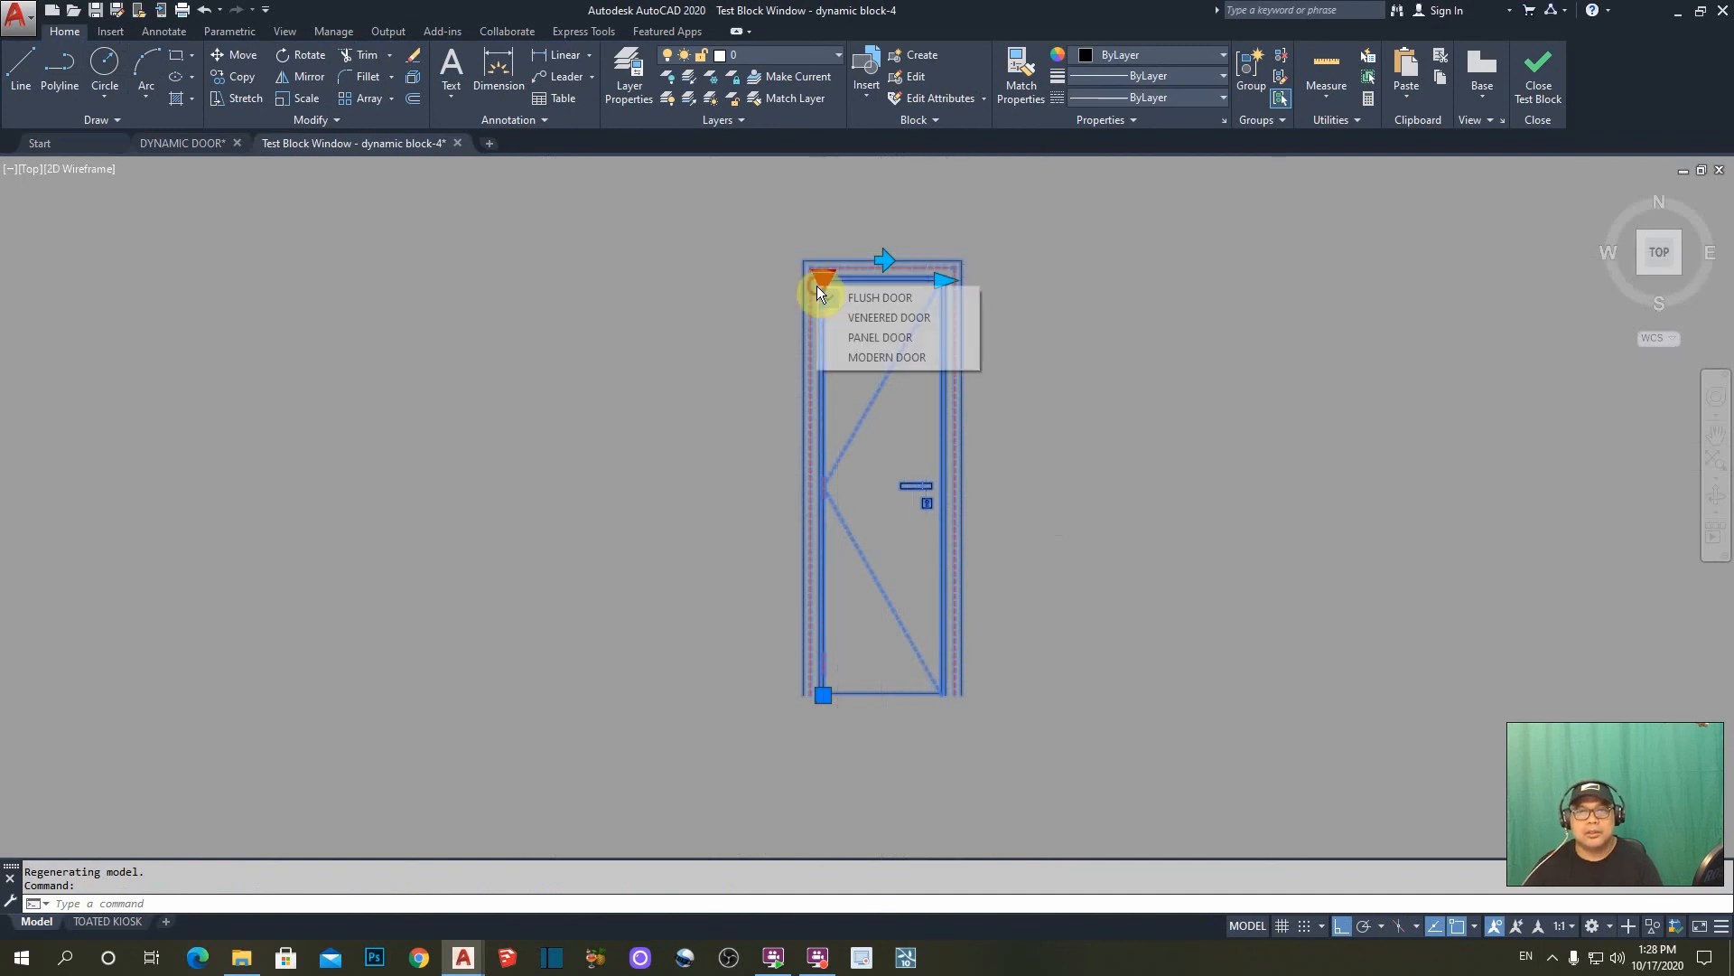
left_click(860, 321)
scroll(948, 519, "up", 6)
scroll(1141, 607, "down", 4)
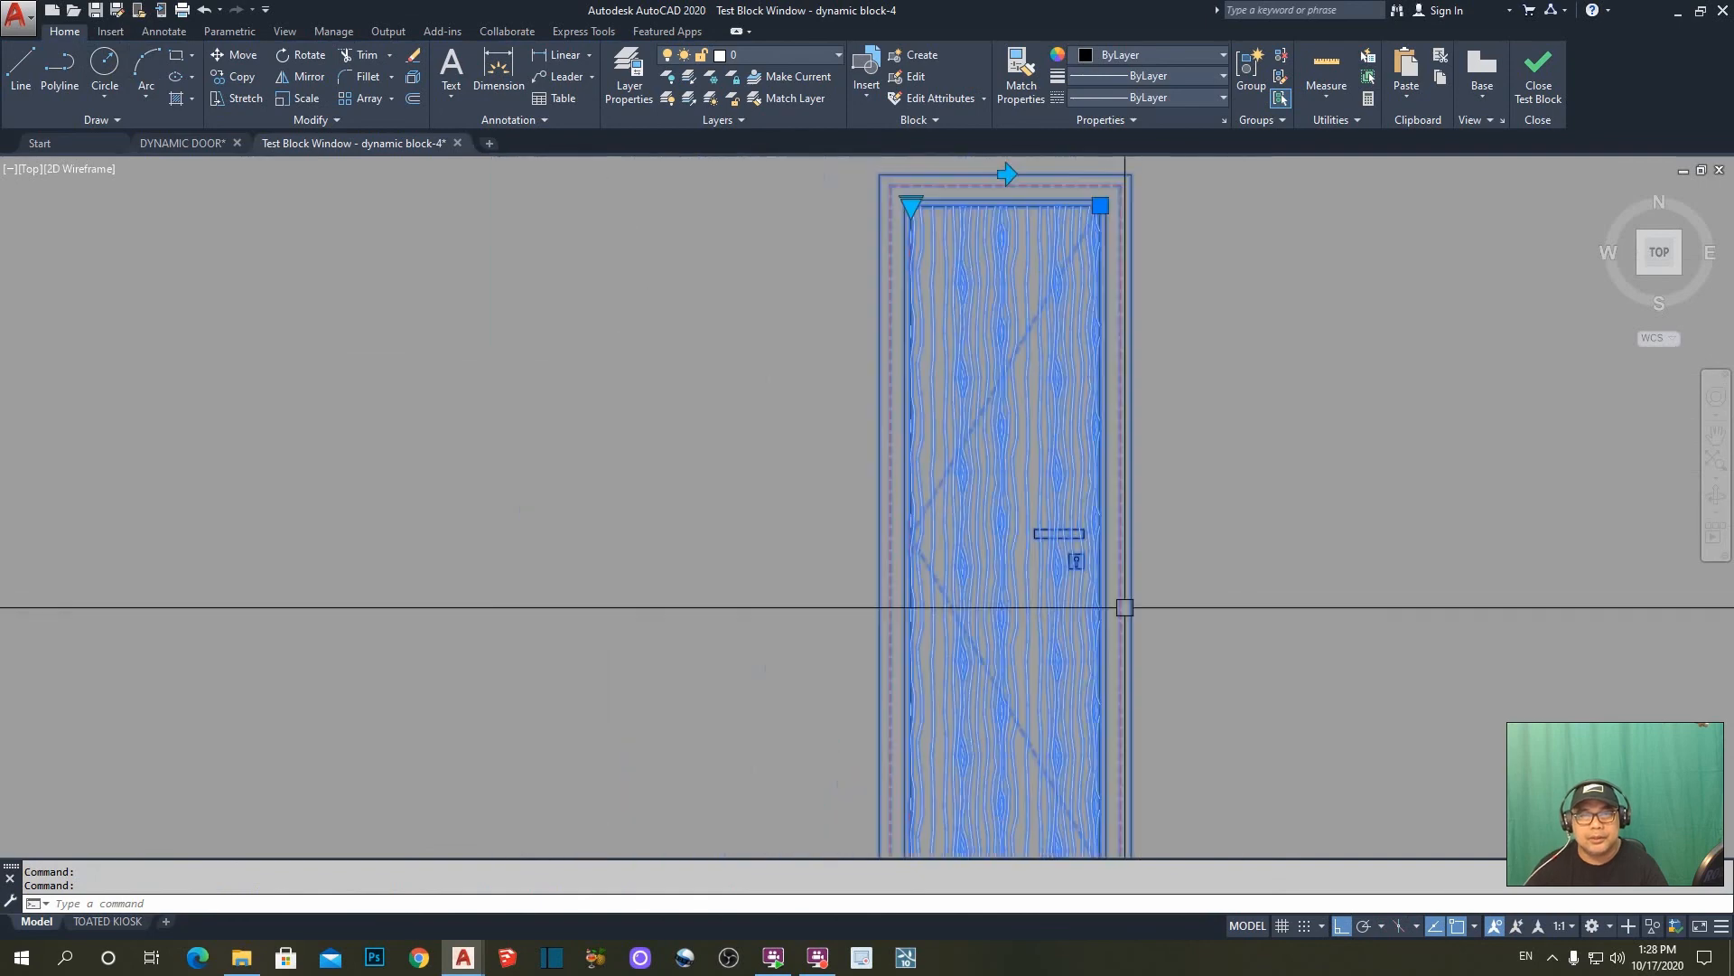
- Change the door block's visibility state to PANEL DOOR and inspect the two panels
left_click(911, 206)
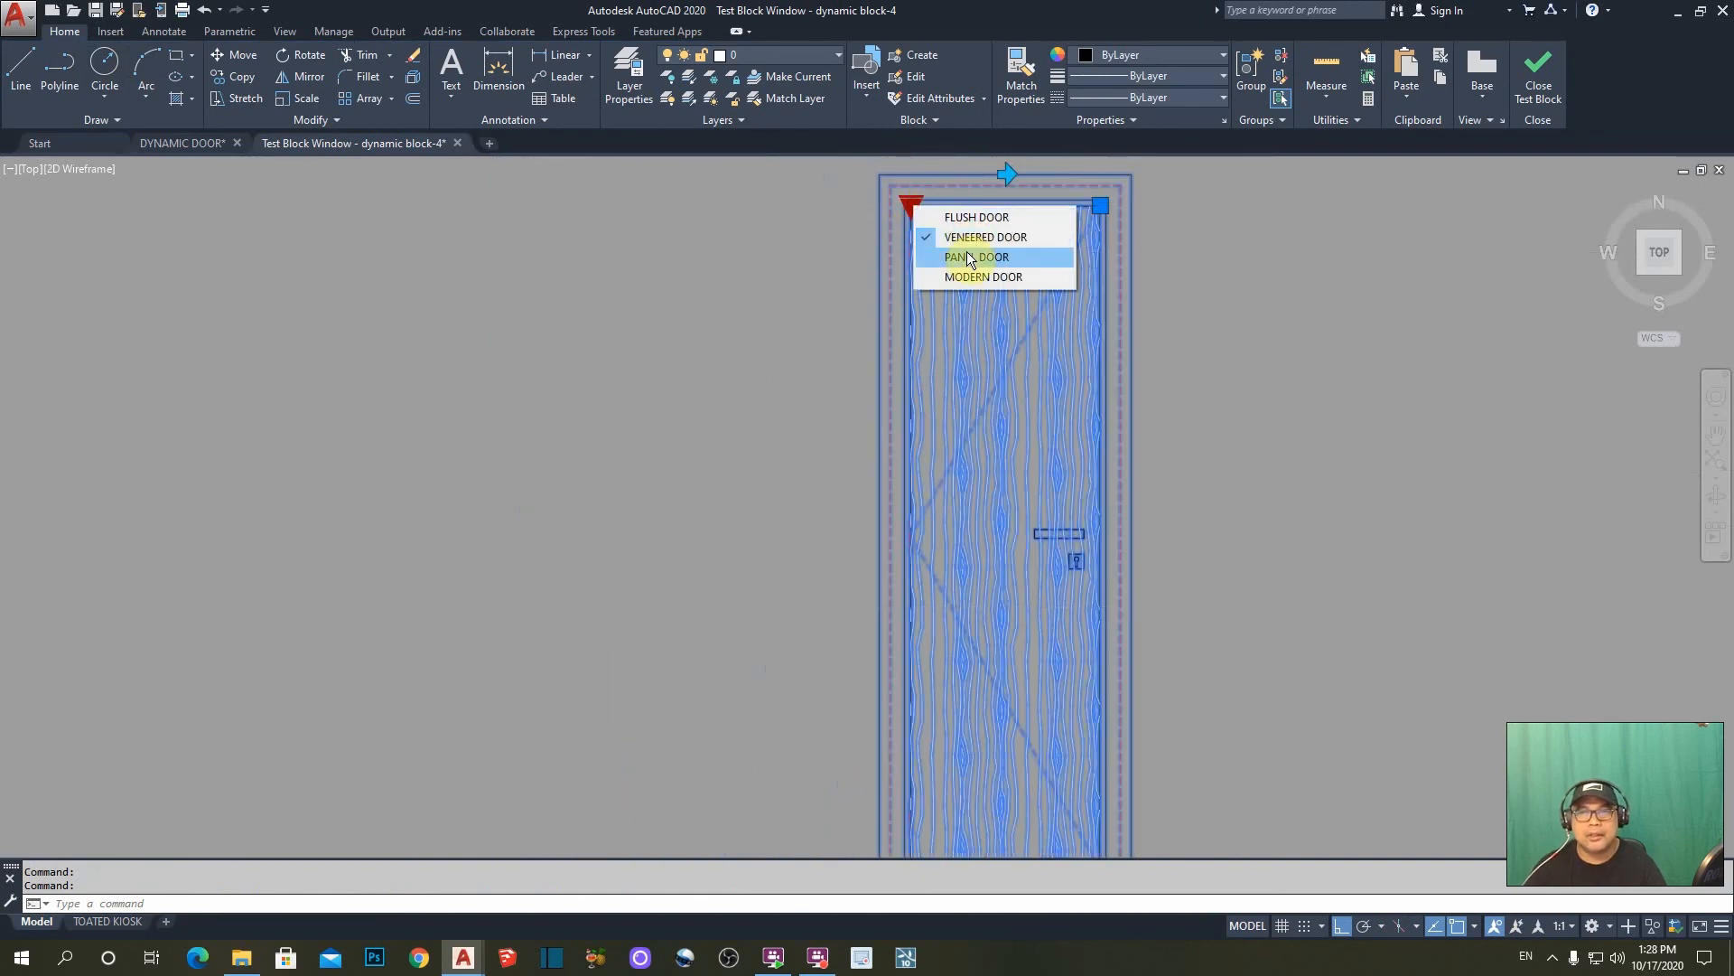
left_click(976, 256)
scroll(1126, 533, "down", 5)
scroll(1038, 437, "up", 5)
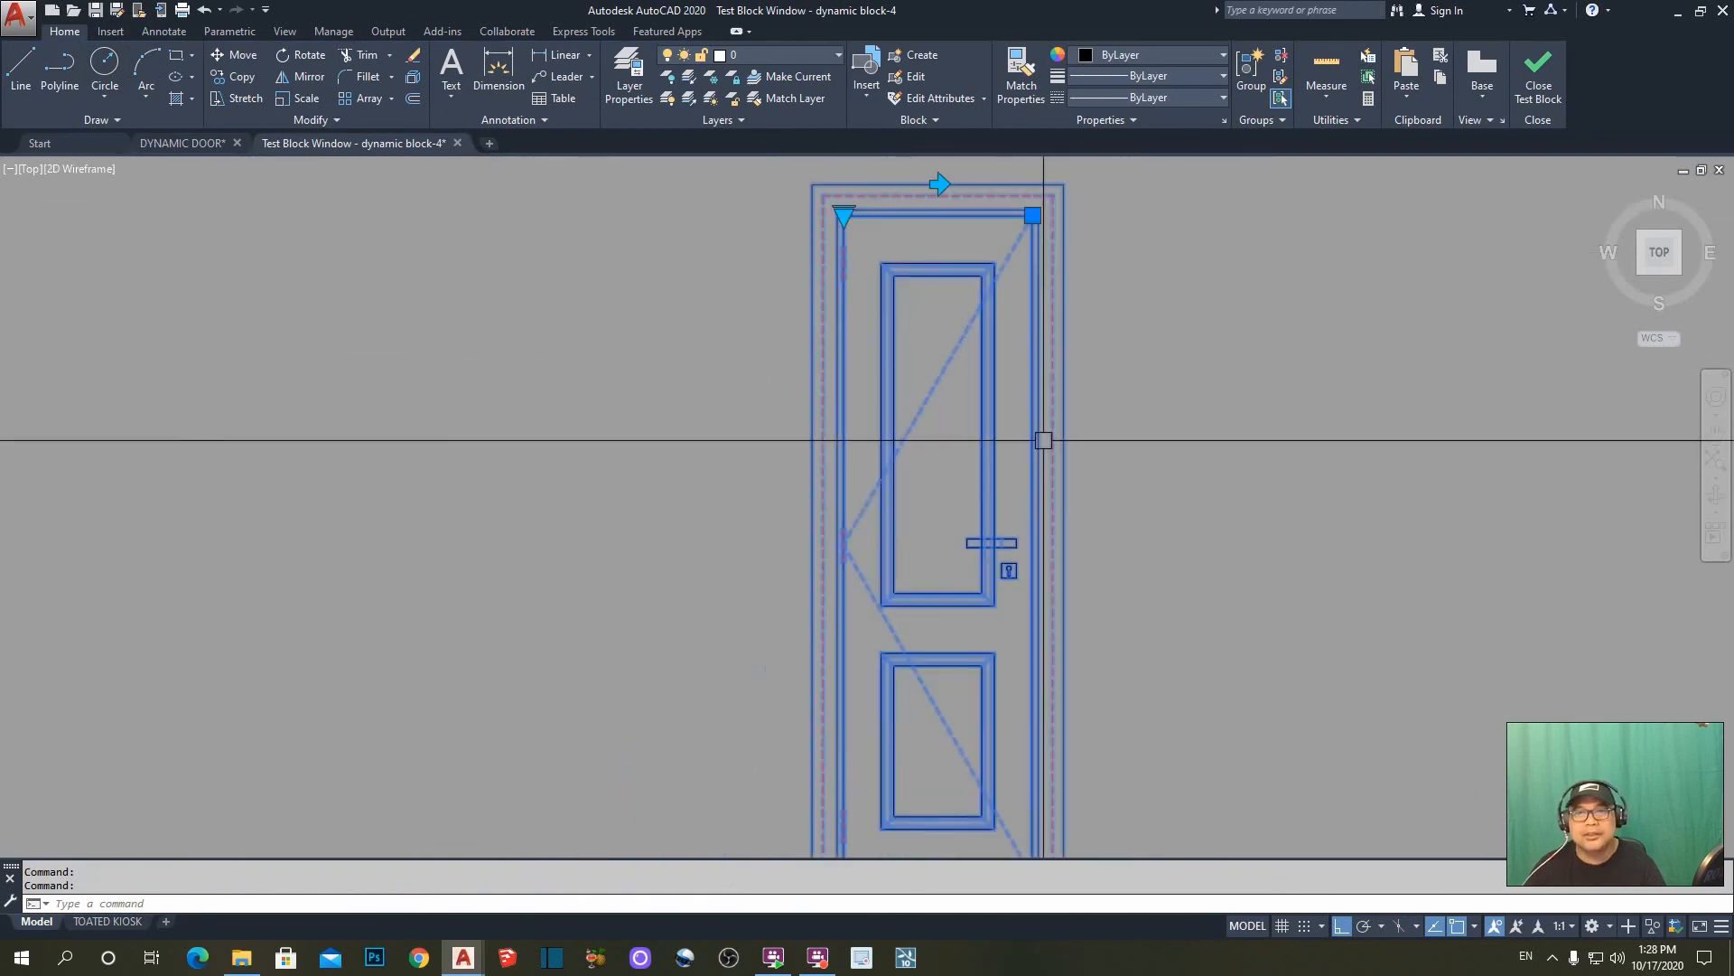
- Set the door block's visibility state to MODERN DOOR, check its horizontal line pattern, and deselect the block
left_click(843, 215)
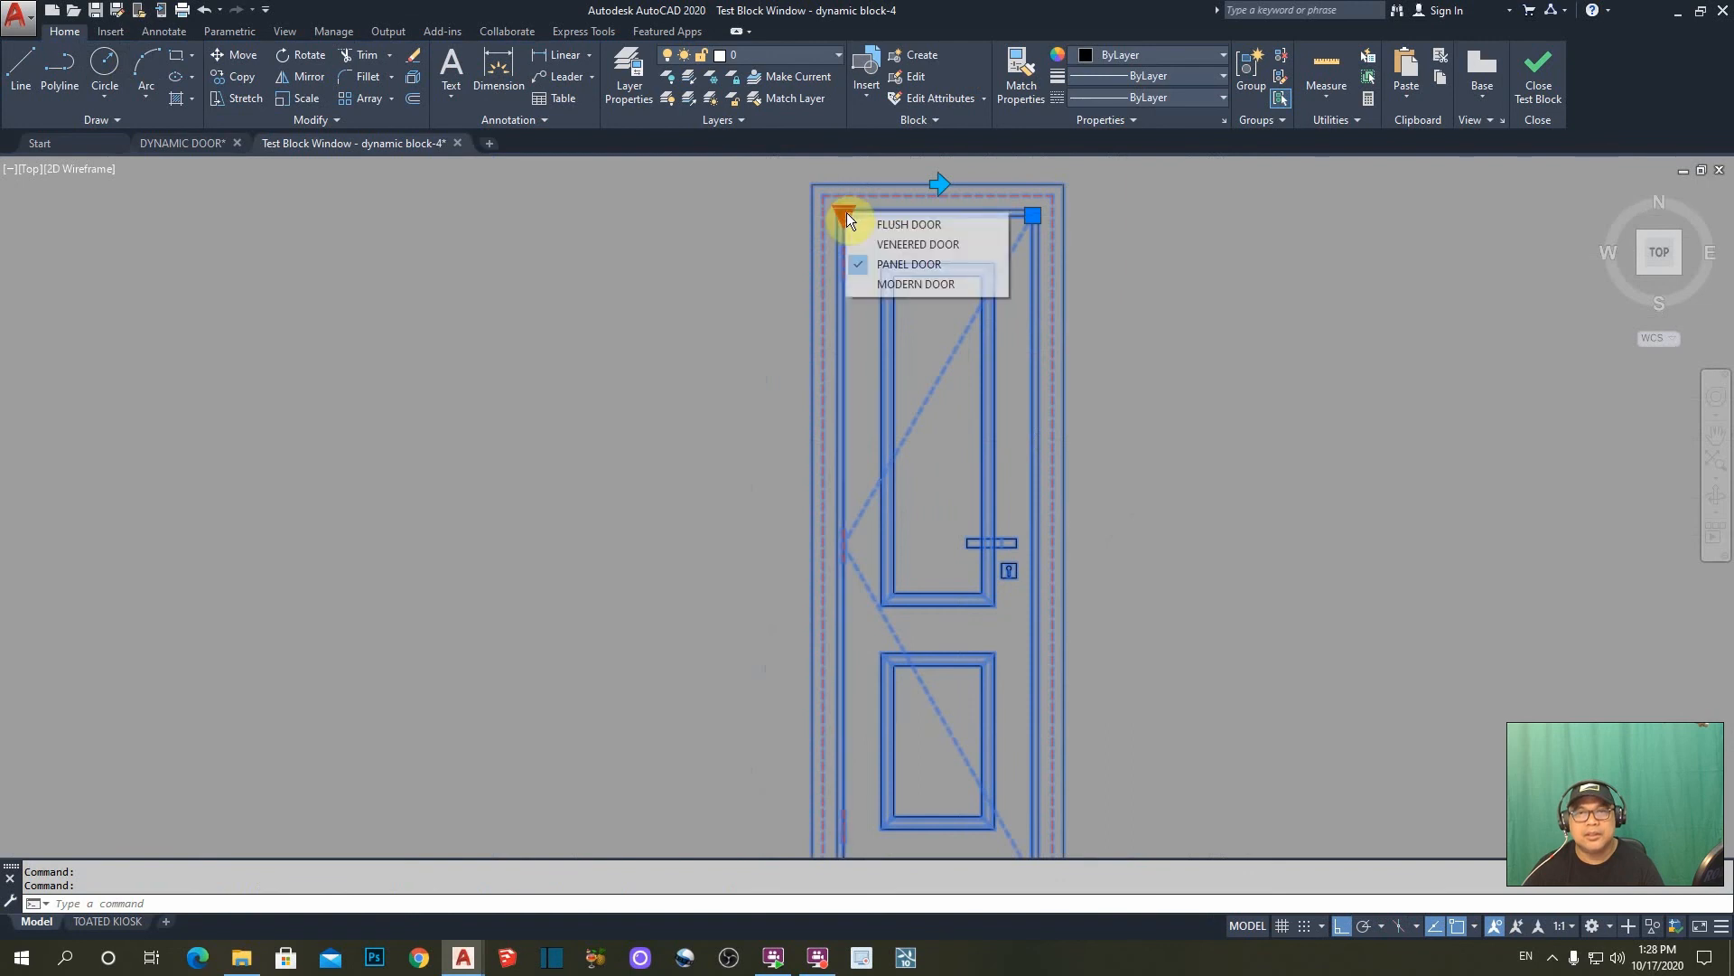
left_click(916, 284)
scroll(1057, 361, "down", 4)
scroll(1072, 294, "up", 4)
scroll(1005, 292, "down", 2)
key("Escape")
middle_click_drag(1041, 459, 1006, 482)
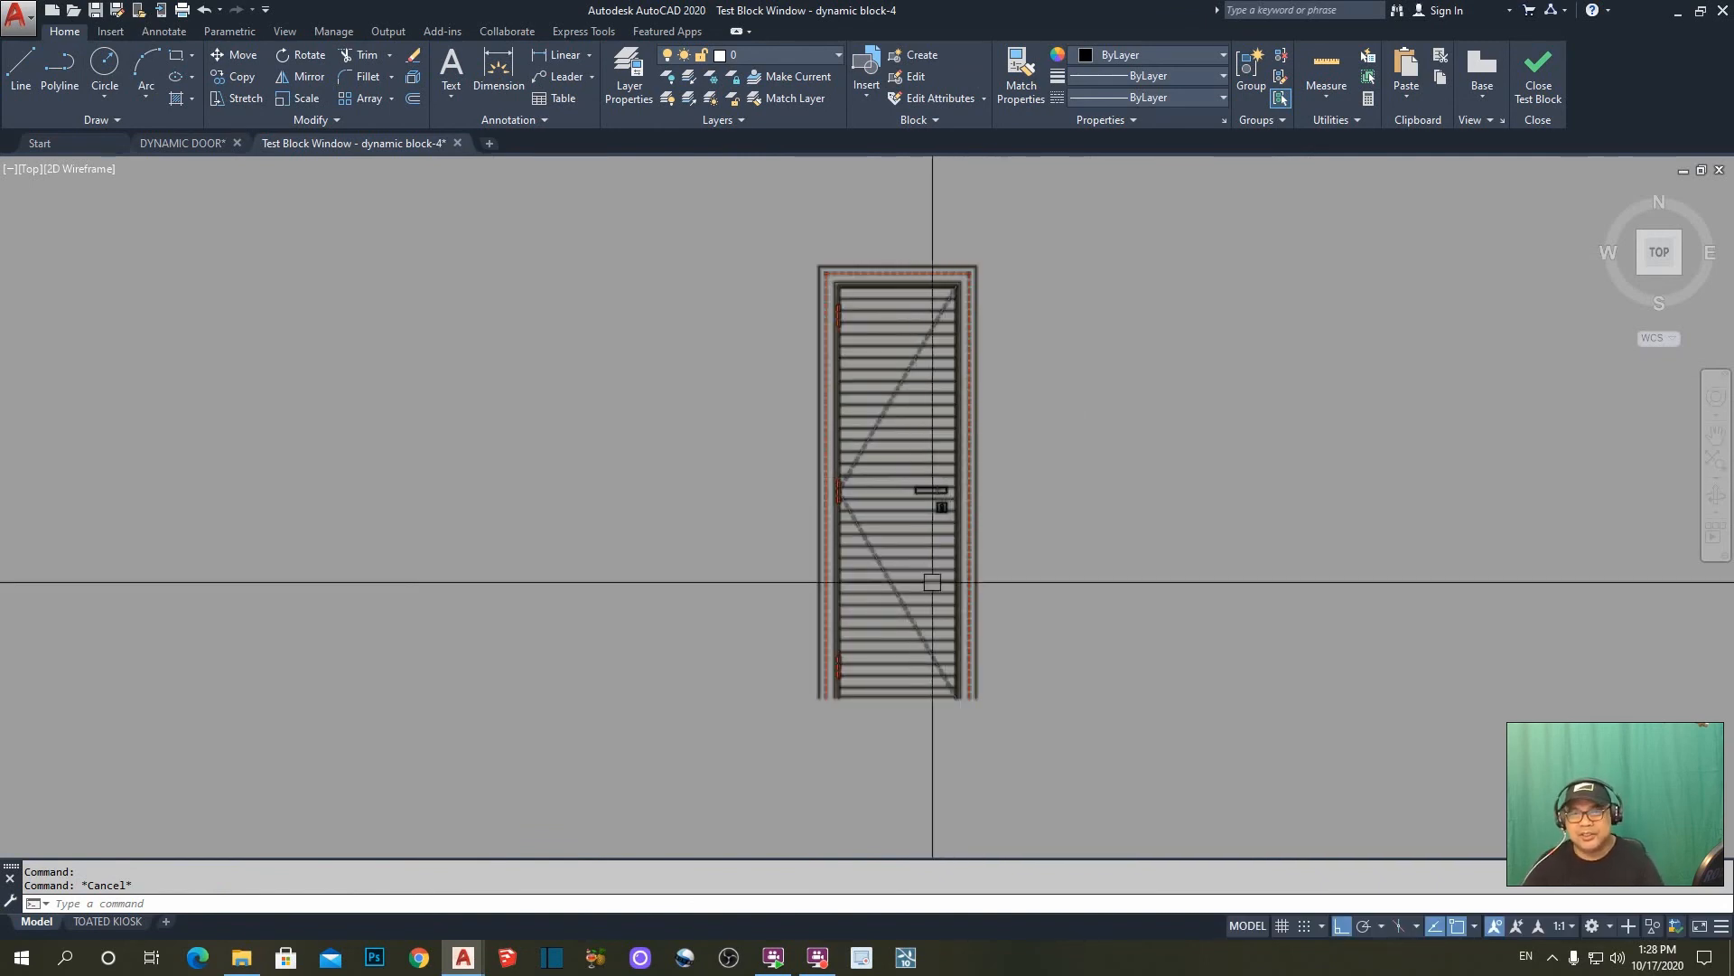
middle_click_drag(987, 555, 1002, 552)
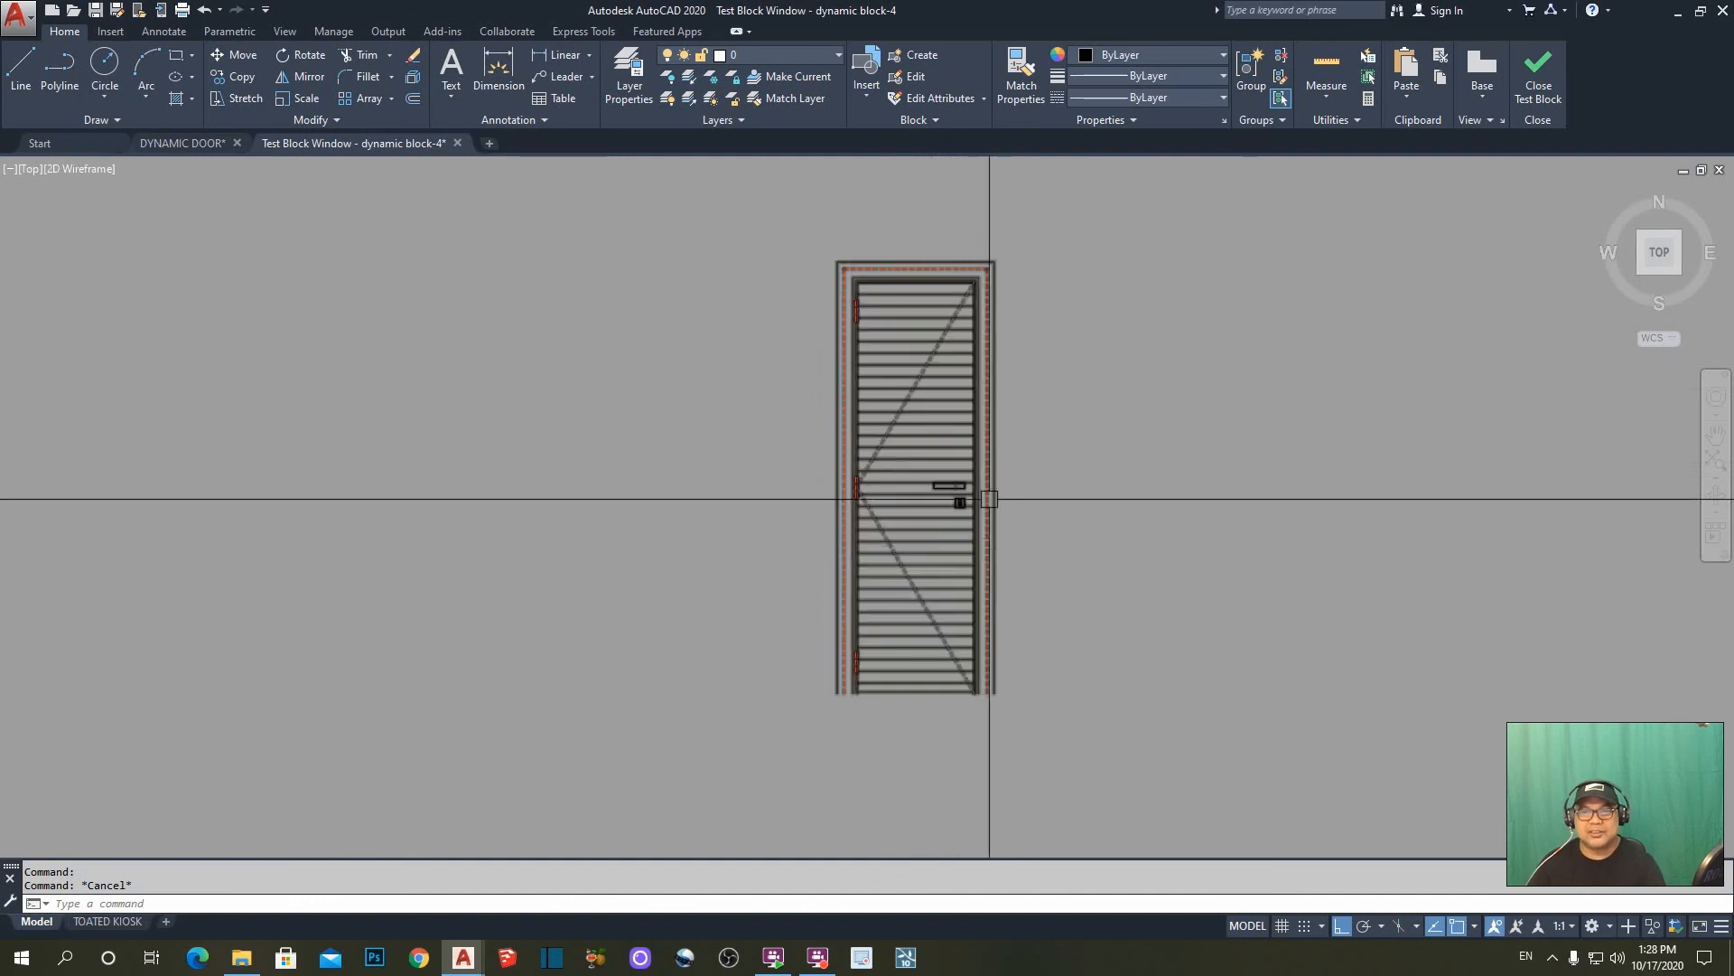
scroll(940, 510, "up", 3)
scroll(879, 542, "down", 2)
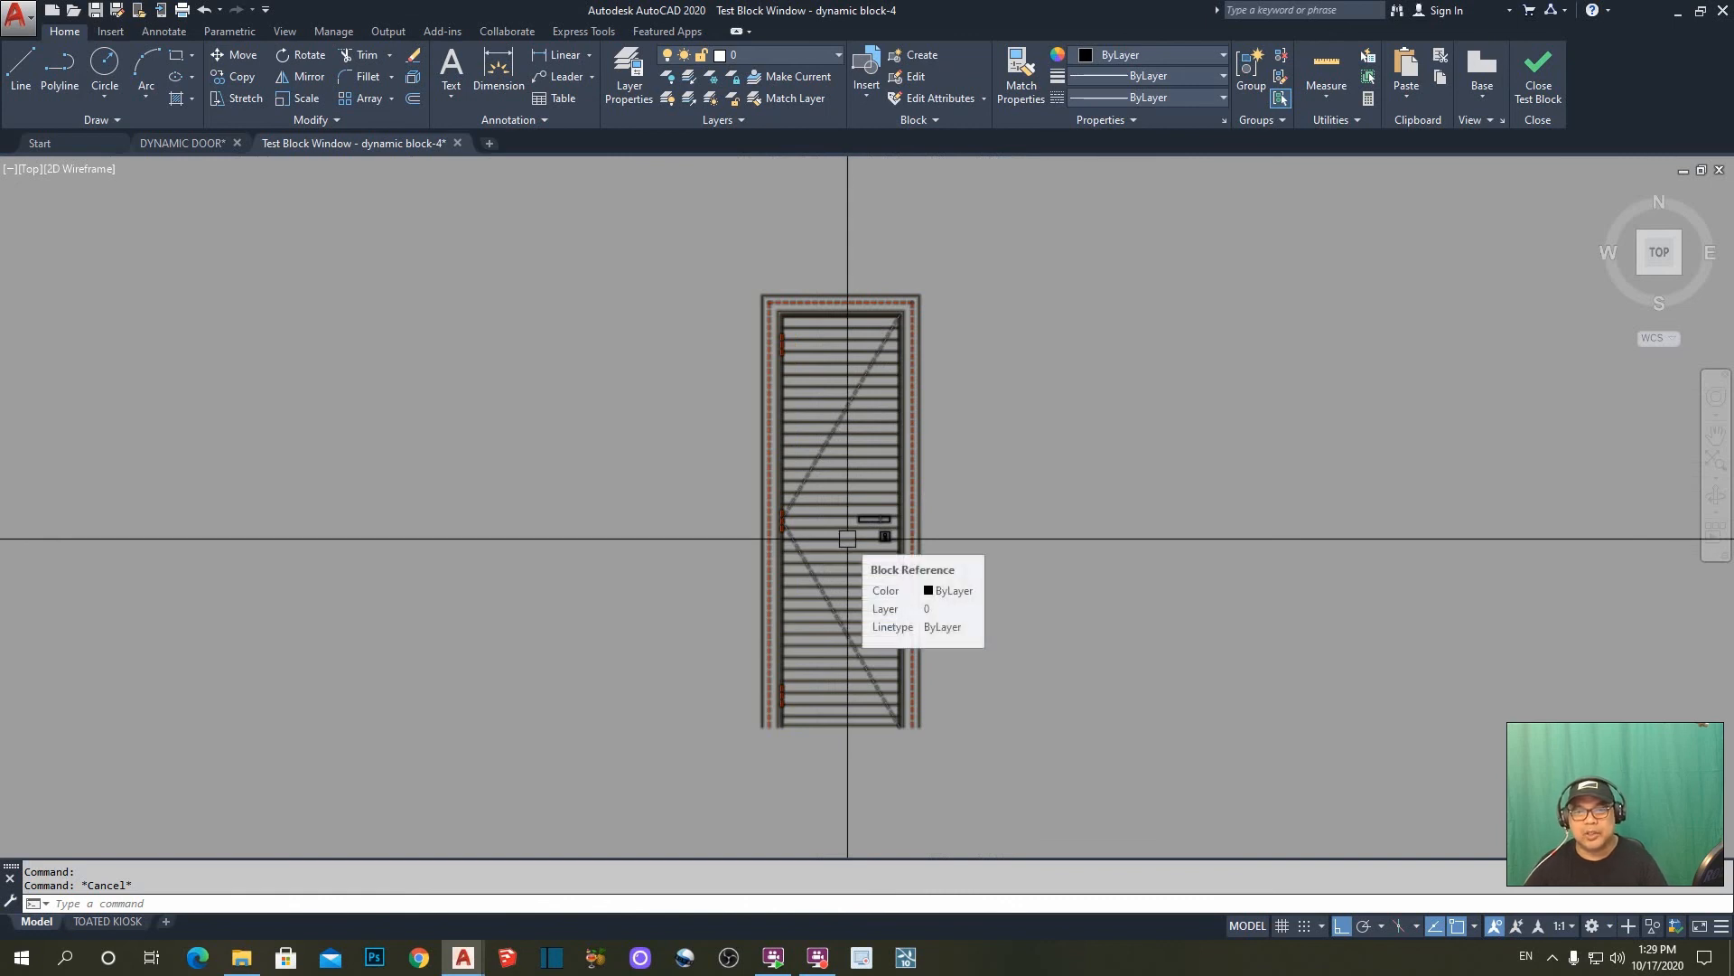
middle_click_drag(871, 532, 907, 527)
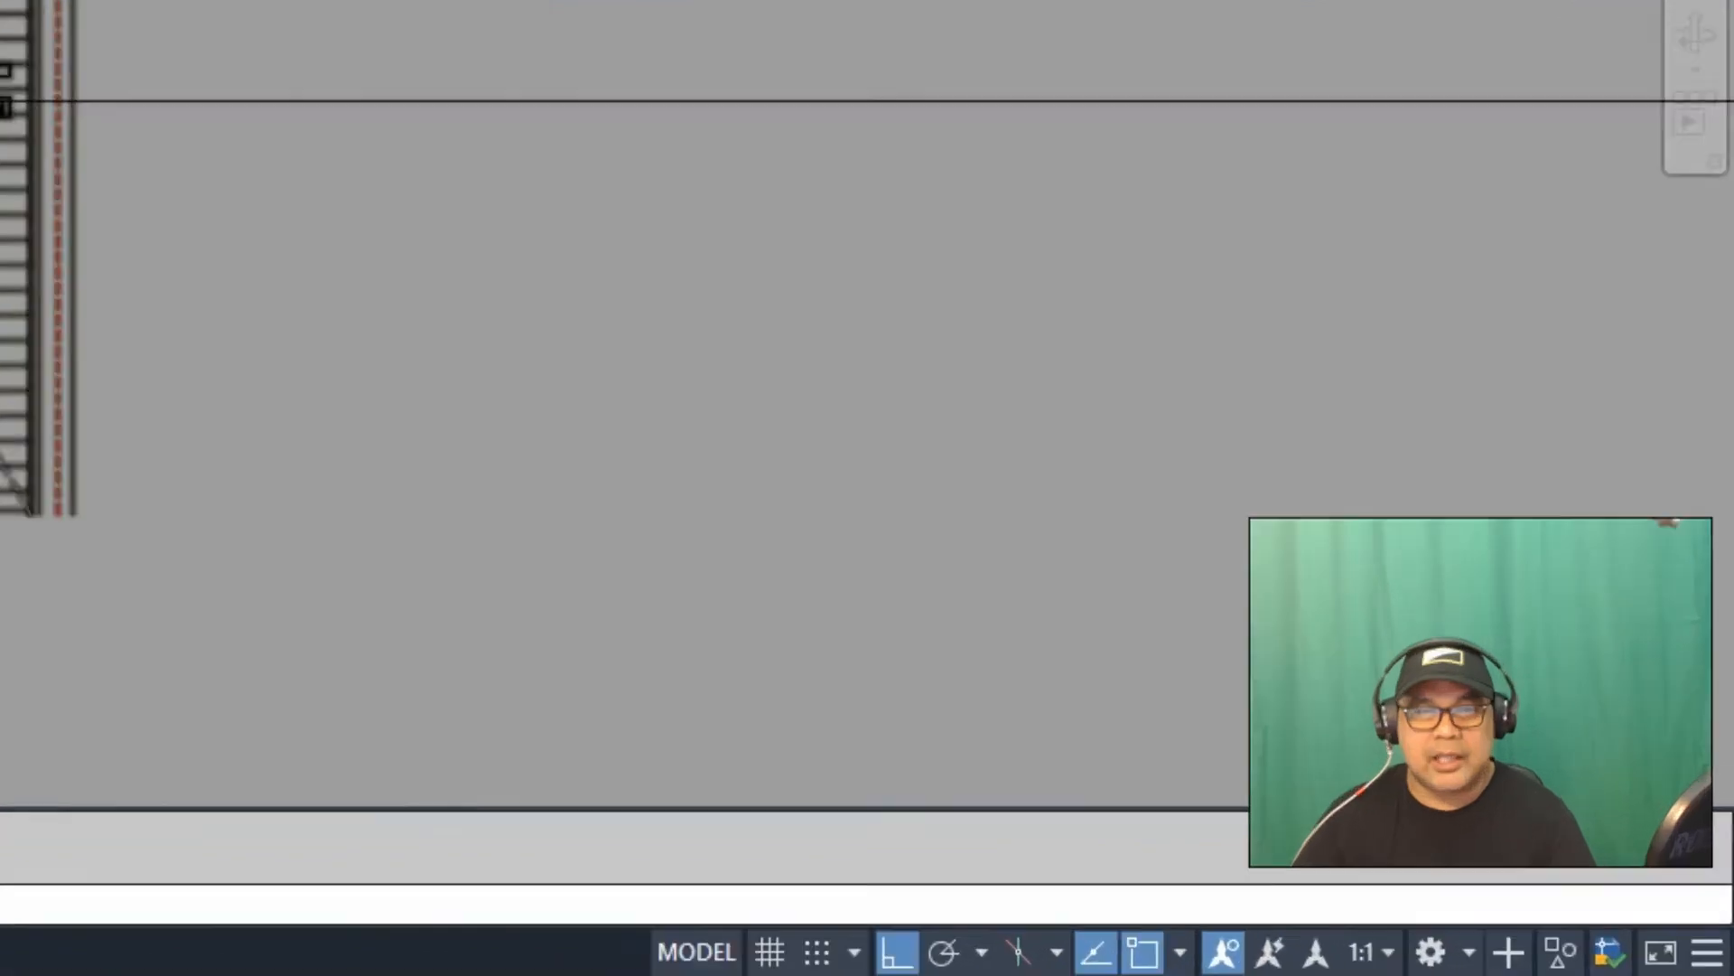